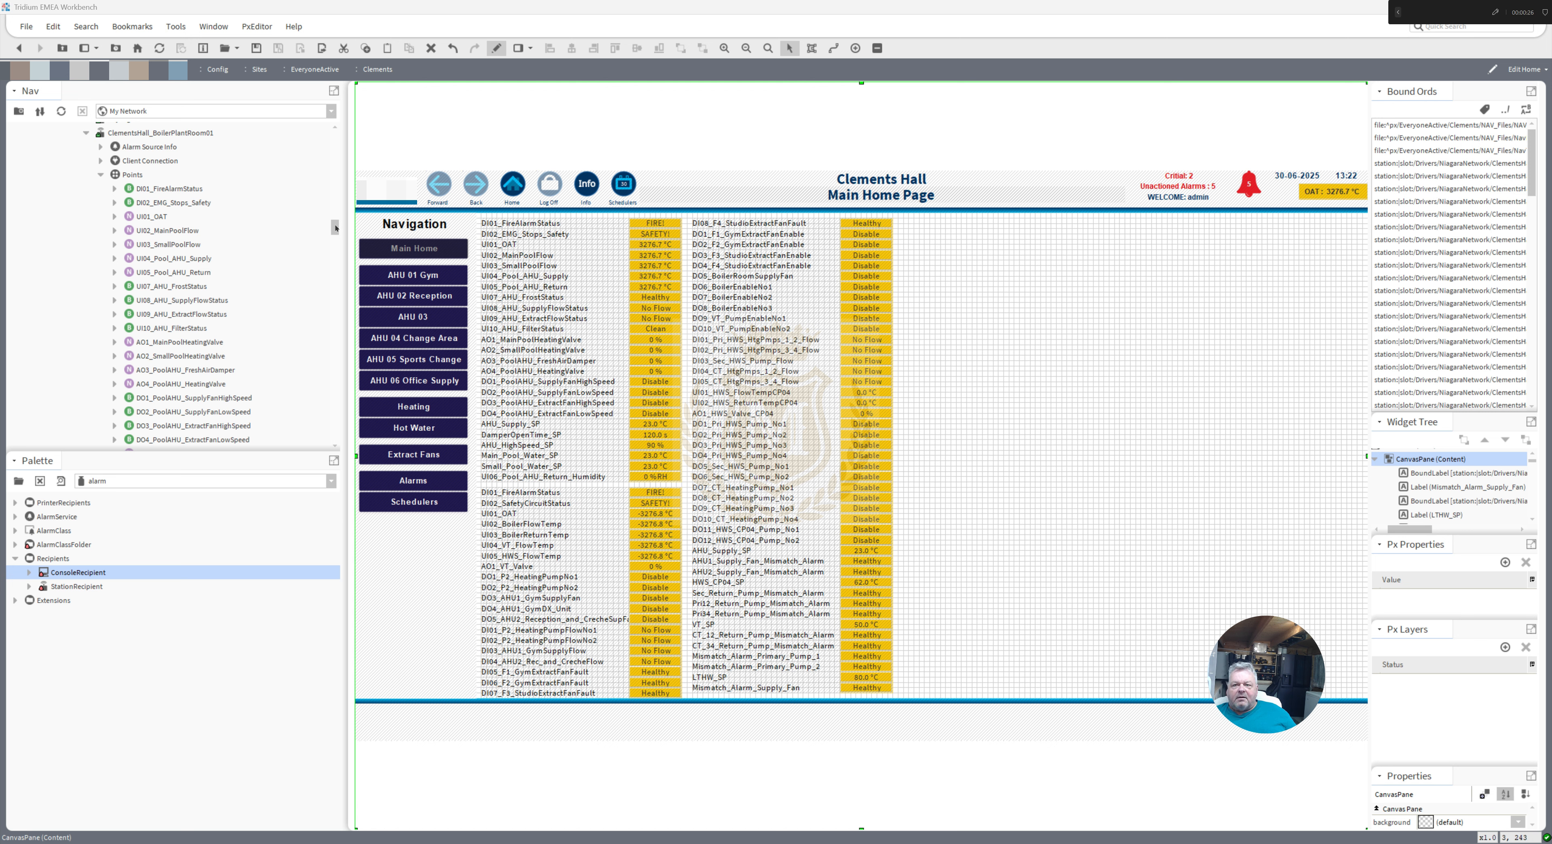
# - Select all points of Clements_StorageTankPlant, from DI01_FireAlarmStatus to AHU6_Mismatch_Supply_Alarm, and place them on the Px page to make widgets
pyautogui.moveTo(335, 227); pyautogui.dragTo(339, 337)
pyautogui.click(181, 316)
pyautogui.keyDown('shift'); pyautogui.click(167, 386); pyautogui.keyUp('shift')
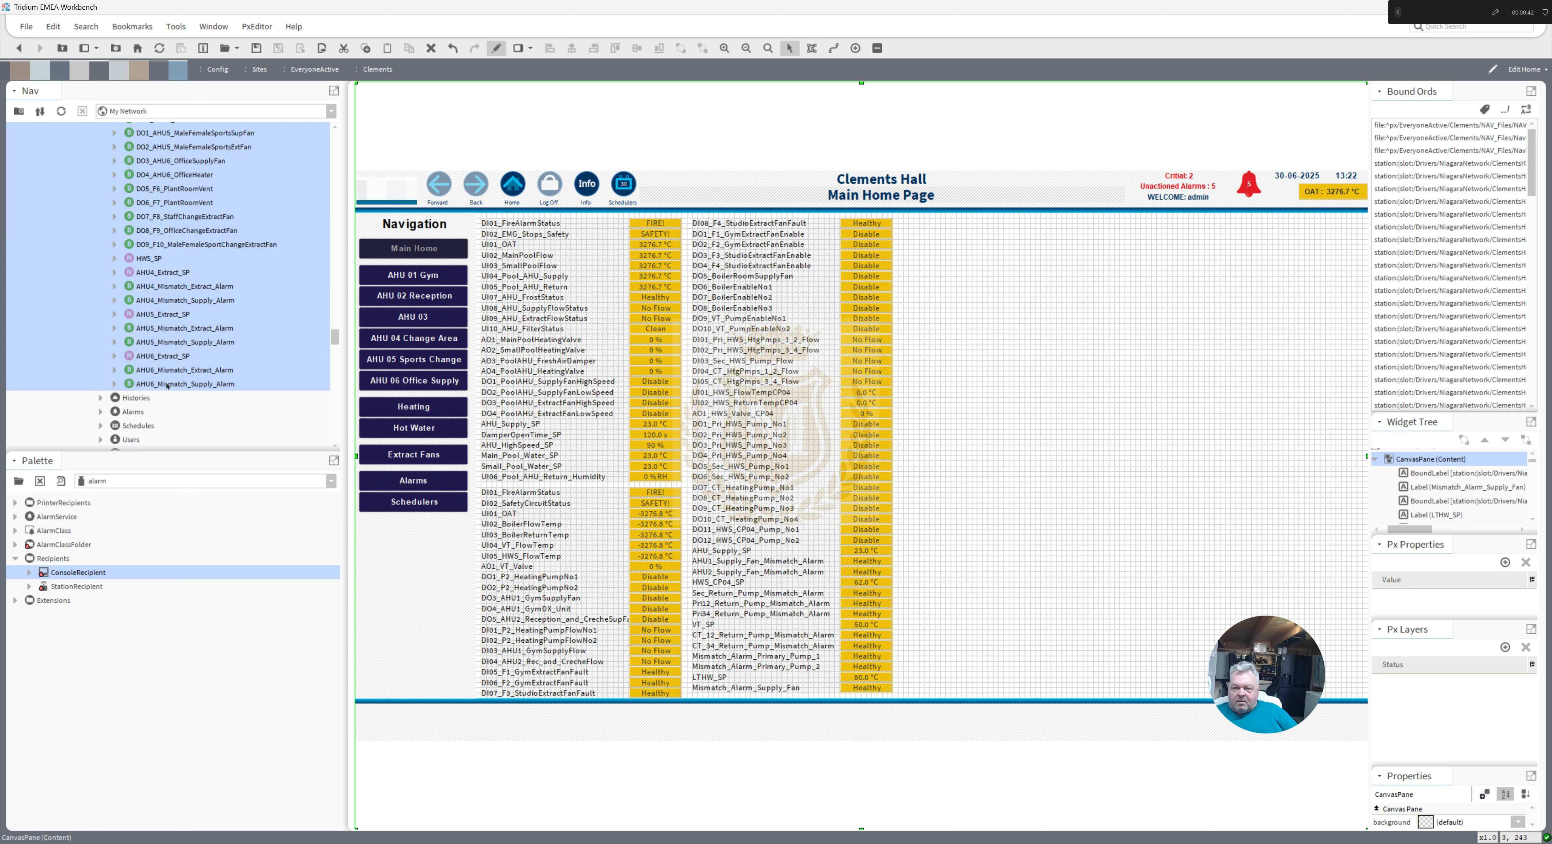
pyautogui.moveTo(153, 246); pyautogui.dragTo(1010, 302)
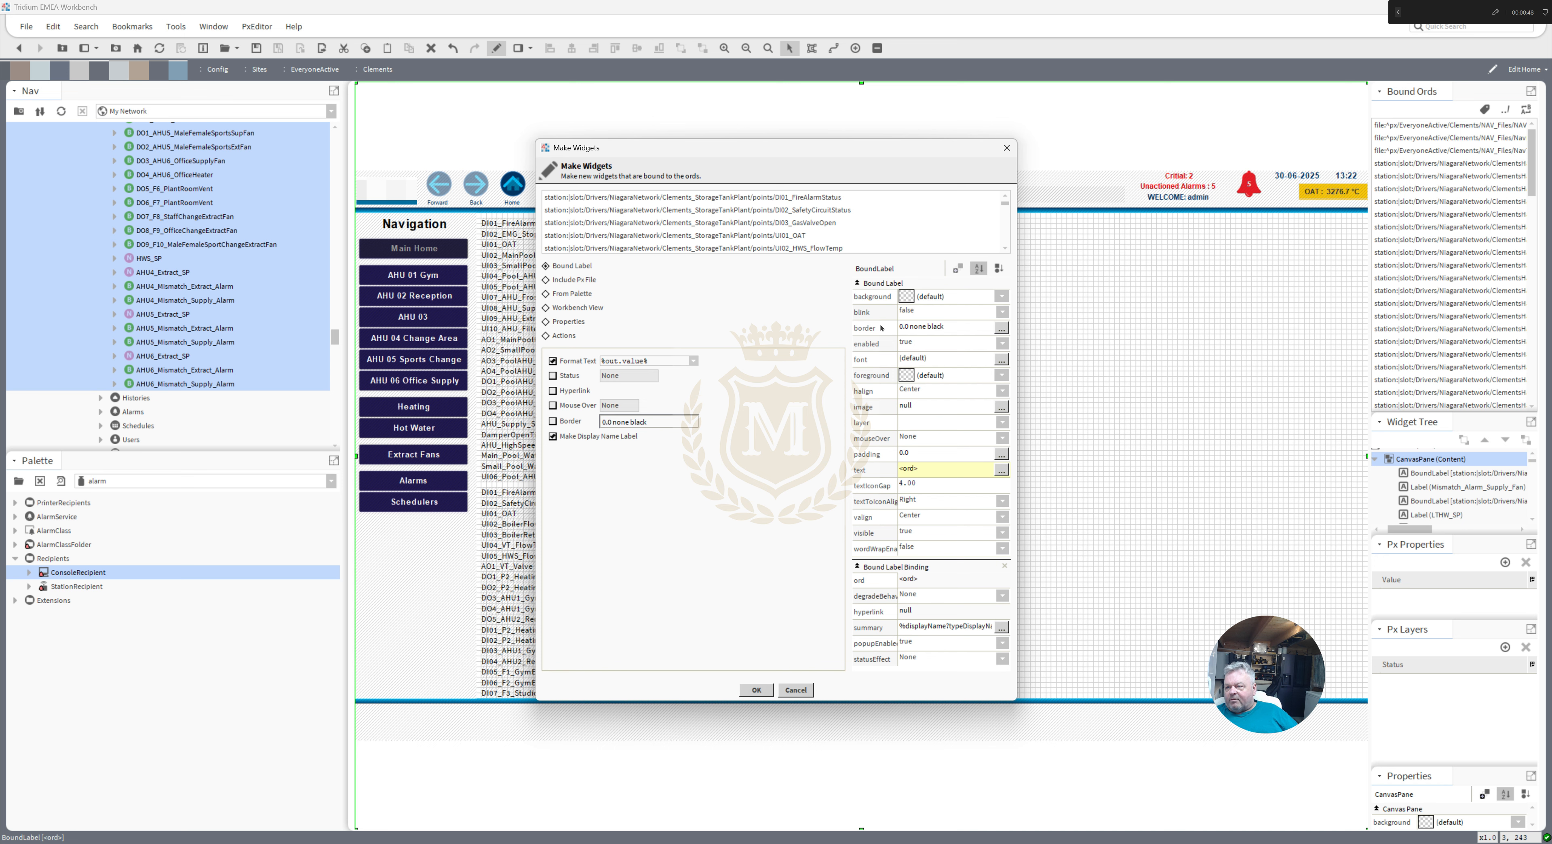
# - Animate the bound label background with the I Status To Simple converter and apply the background status colours
pyautogui.rightClick(906, 303)
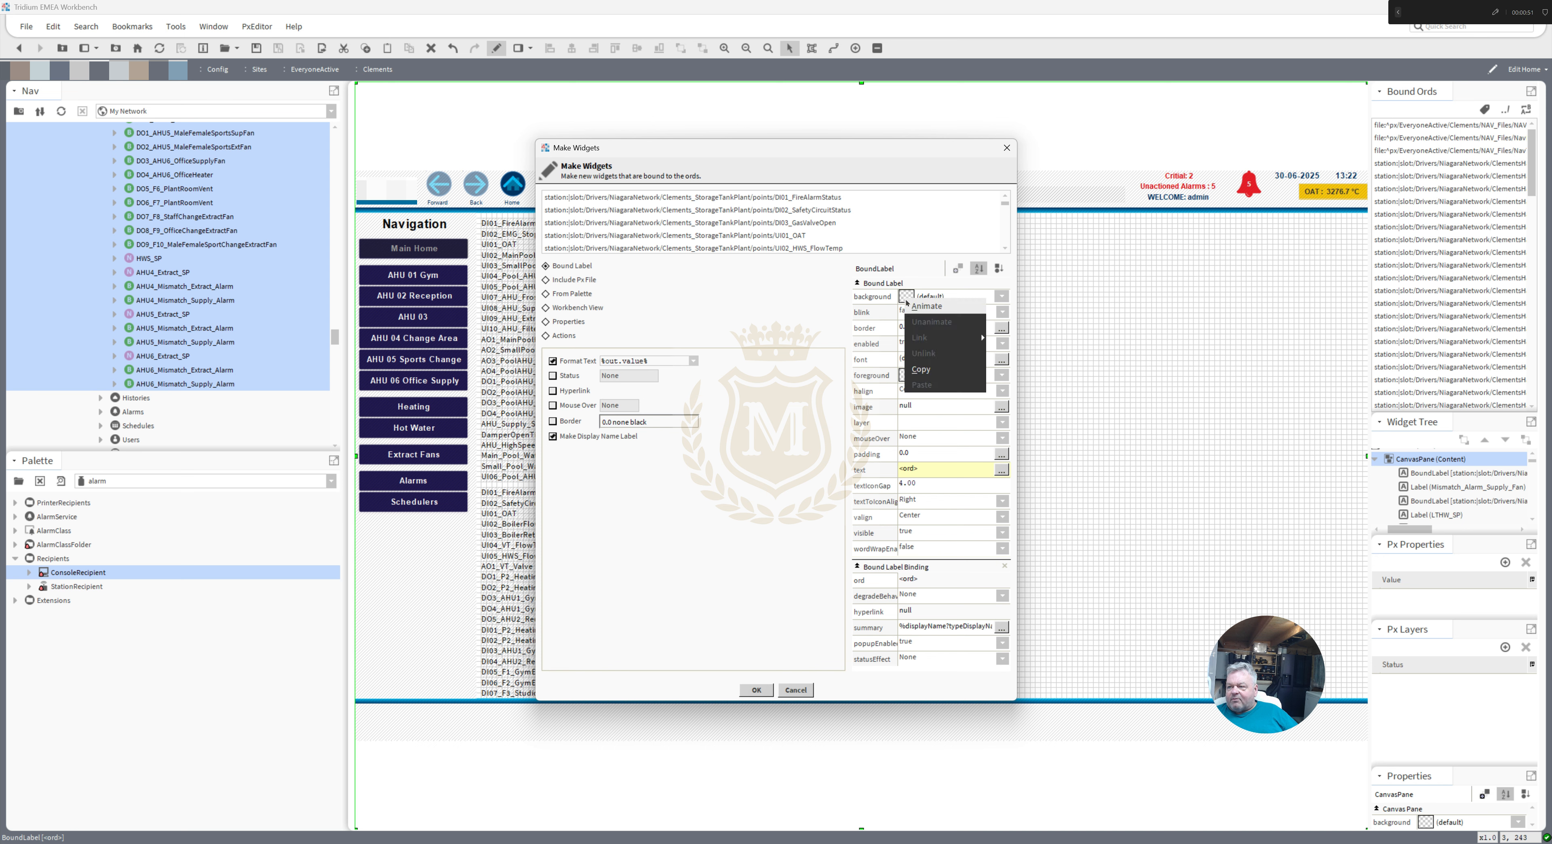
pyautogui.click(926, 307)
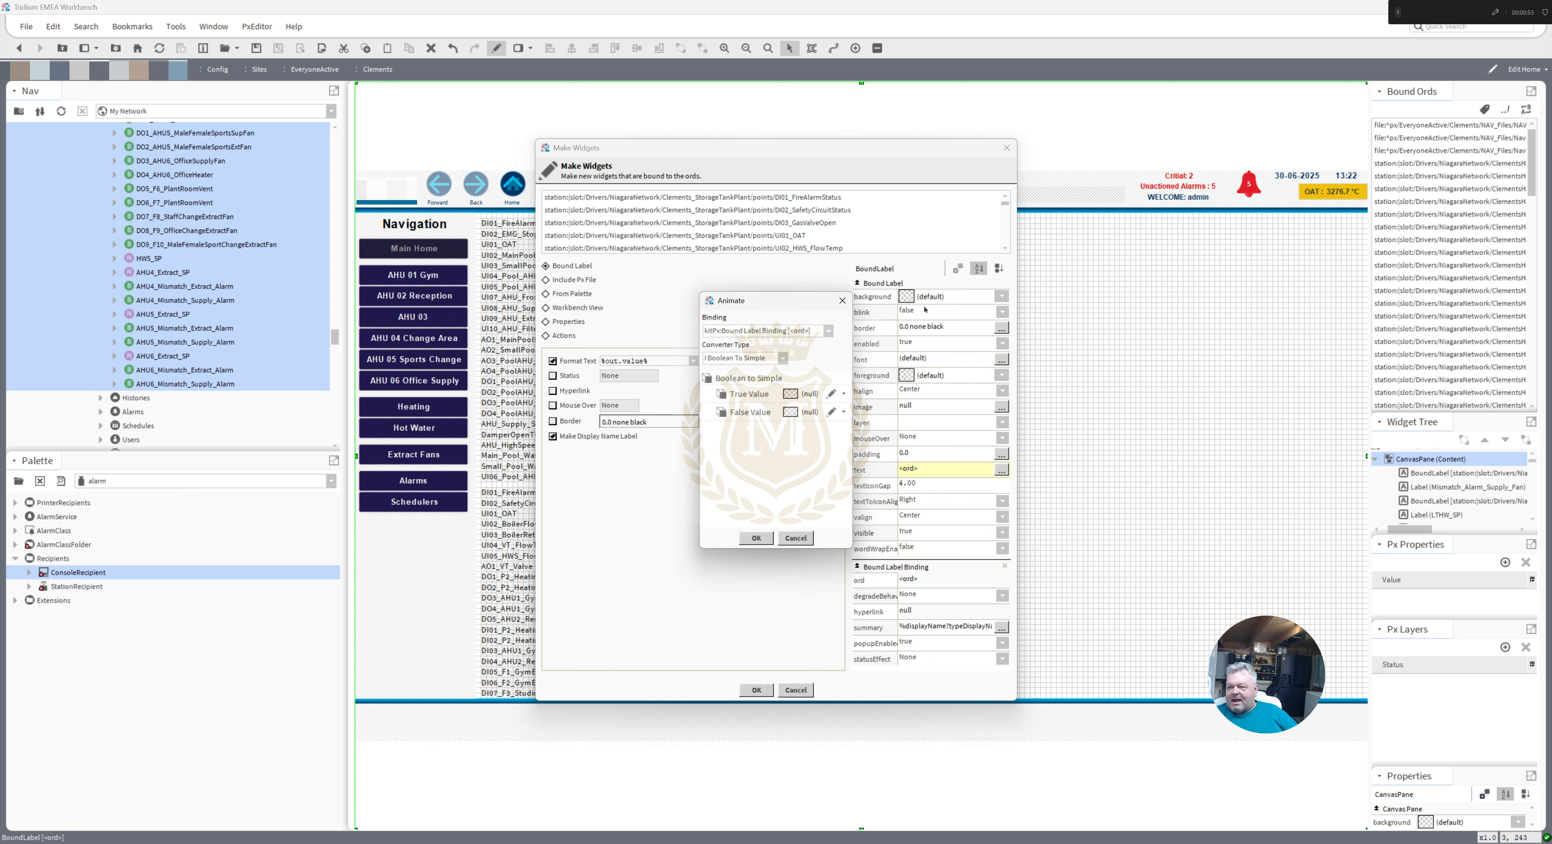
pyautogui.click(783, 359)
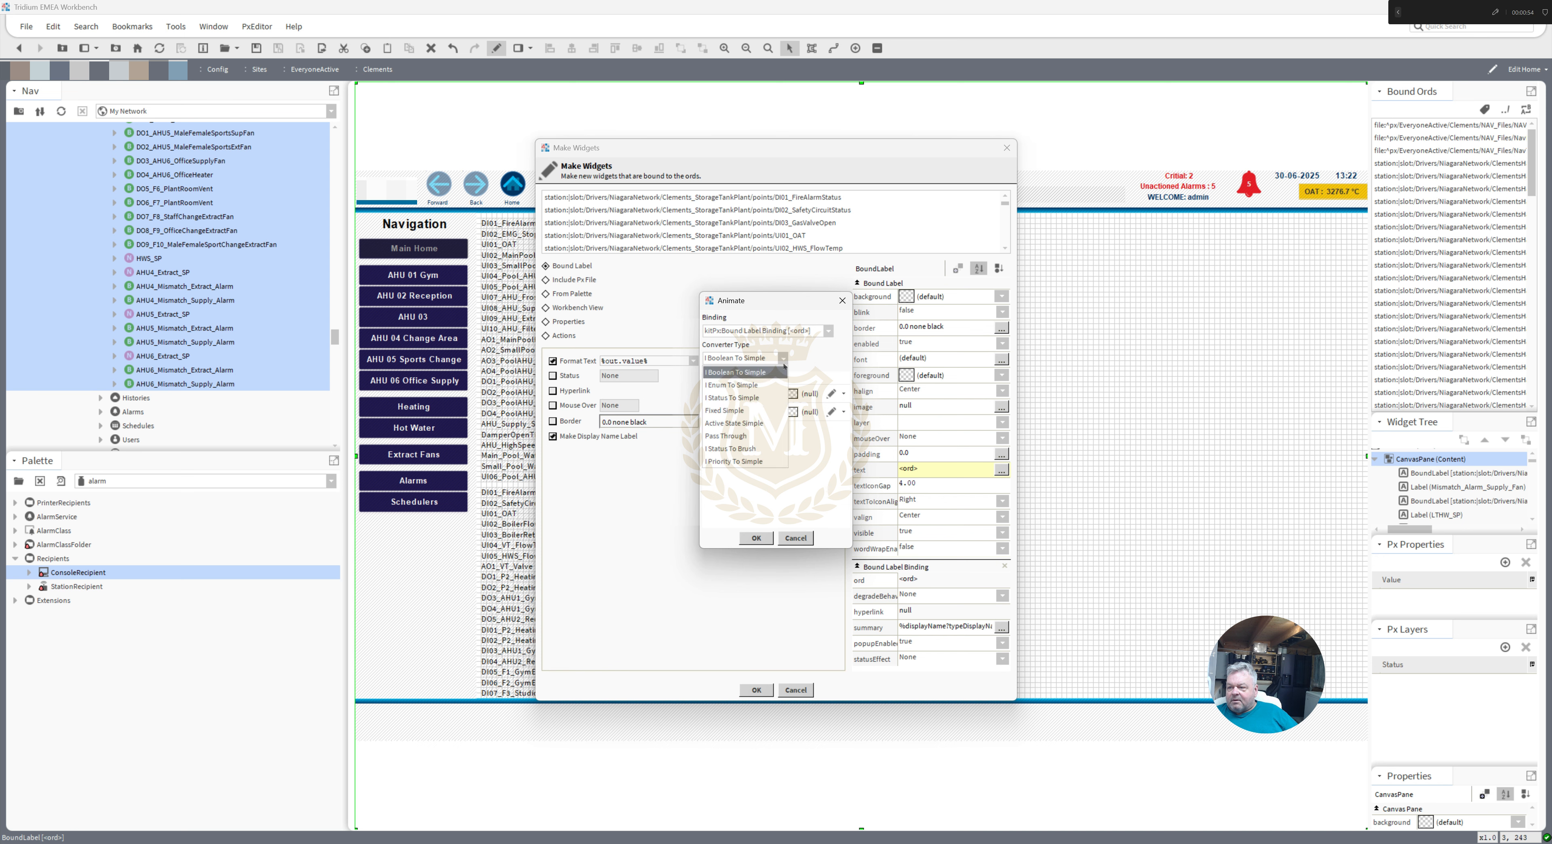
pyautogui.click(746, 398)
pyautogui.scroll(-2, 846, 435)
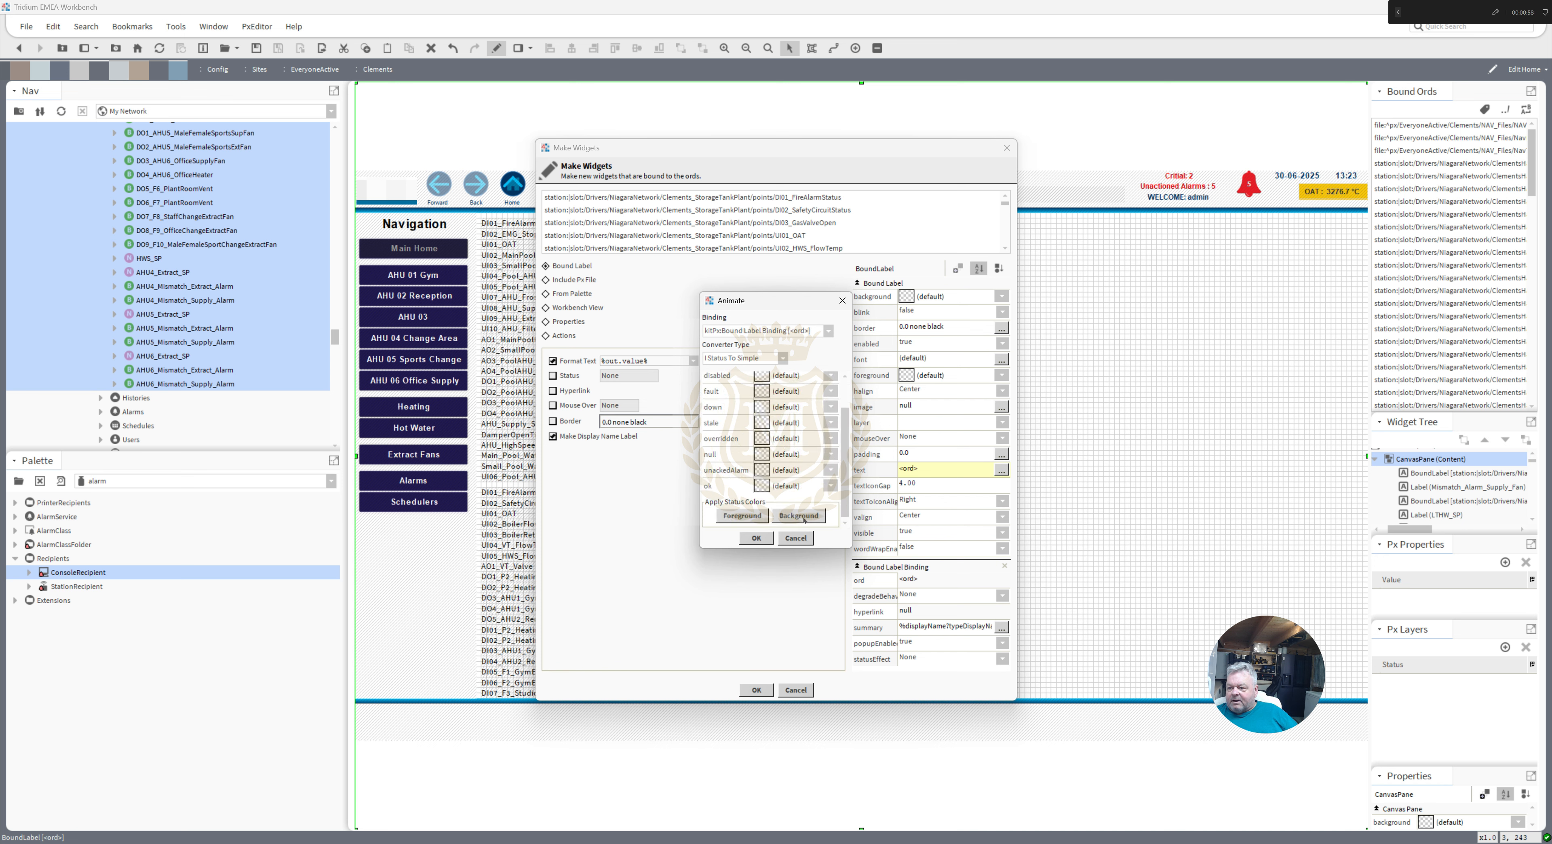
pyautogui.click(799, 516)
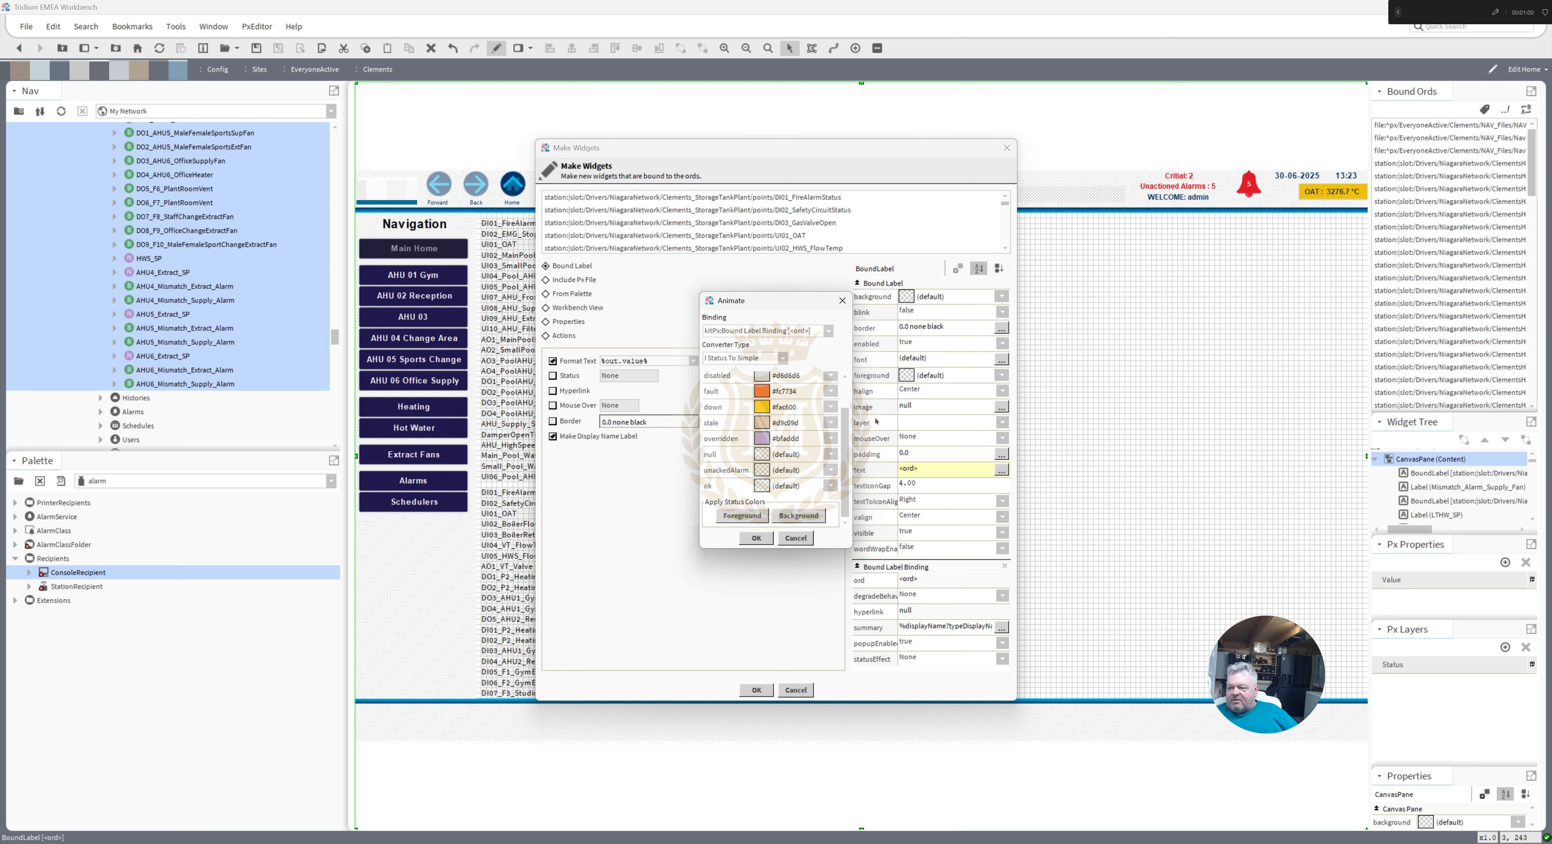
# - Set the background colour for the ok, unackedAlarm and null statuses to light green #c0ffc0 and accept the animation
pyautogui.click(763, 486)
pyautogui.click(638, 361)
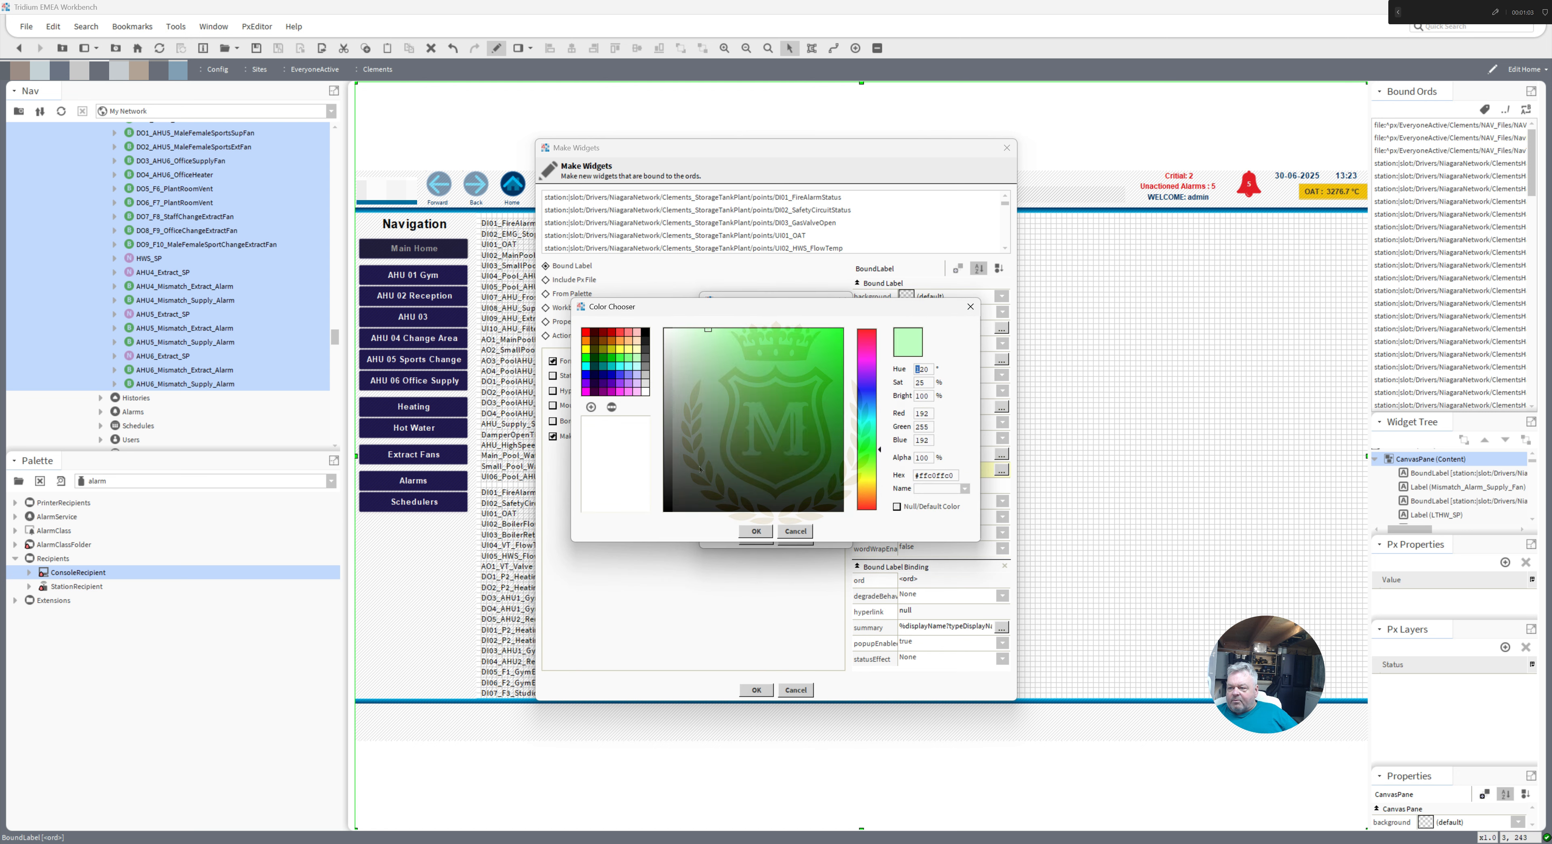
pyautogui.click(757, 531)
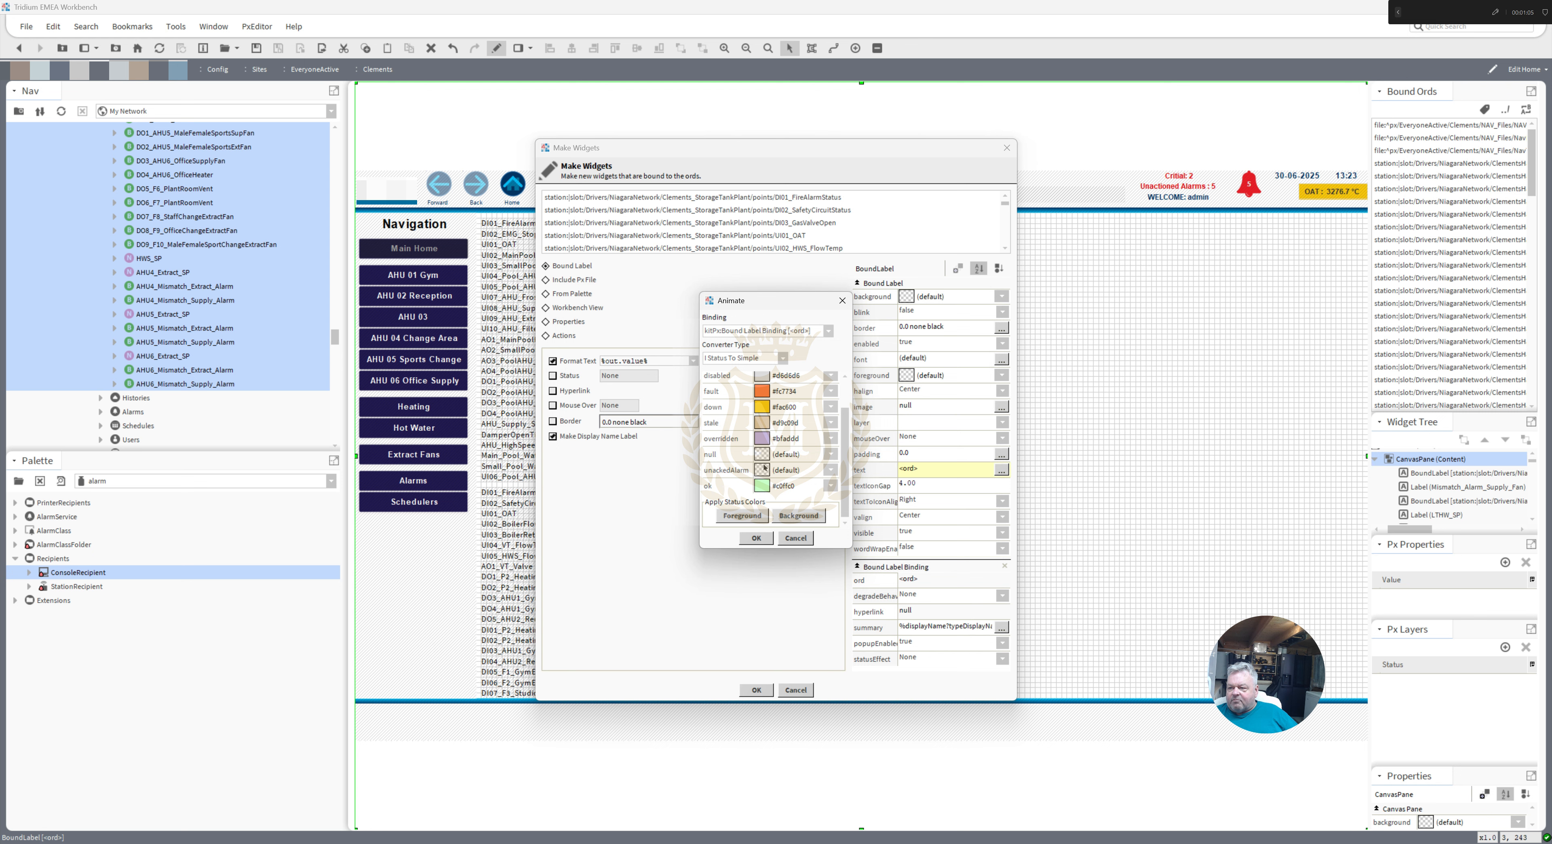
pyautogui.click(762, 470)
pyautogui.click(638, 361)
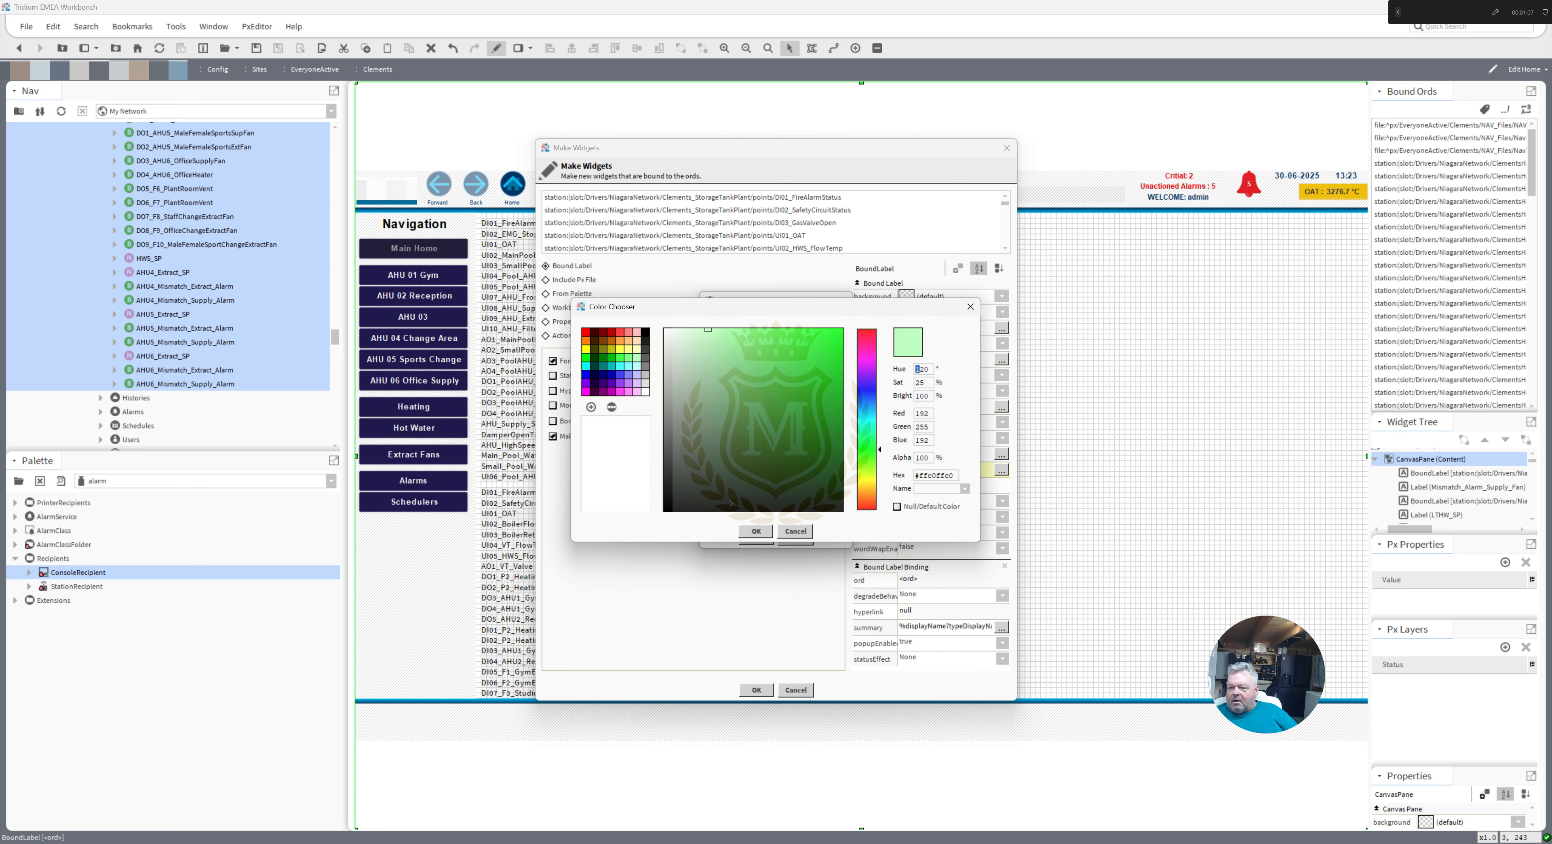
pyautogui.click(757, 531)
pyautogui.click(762, 455)
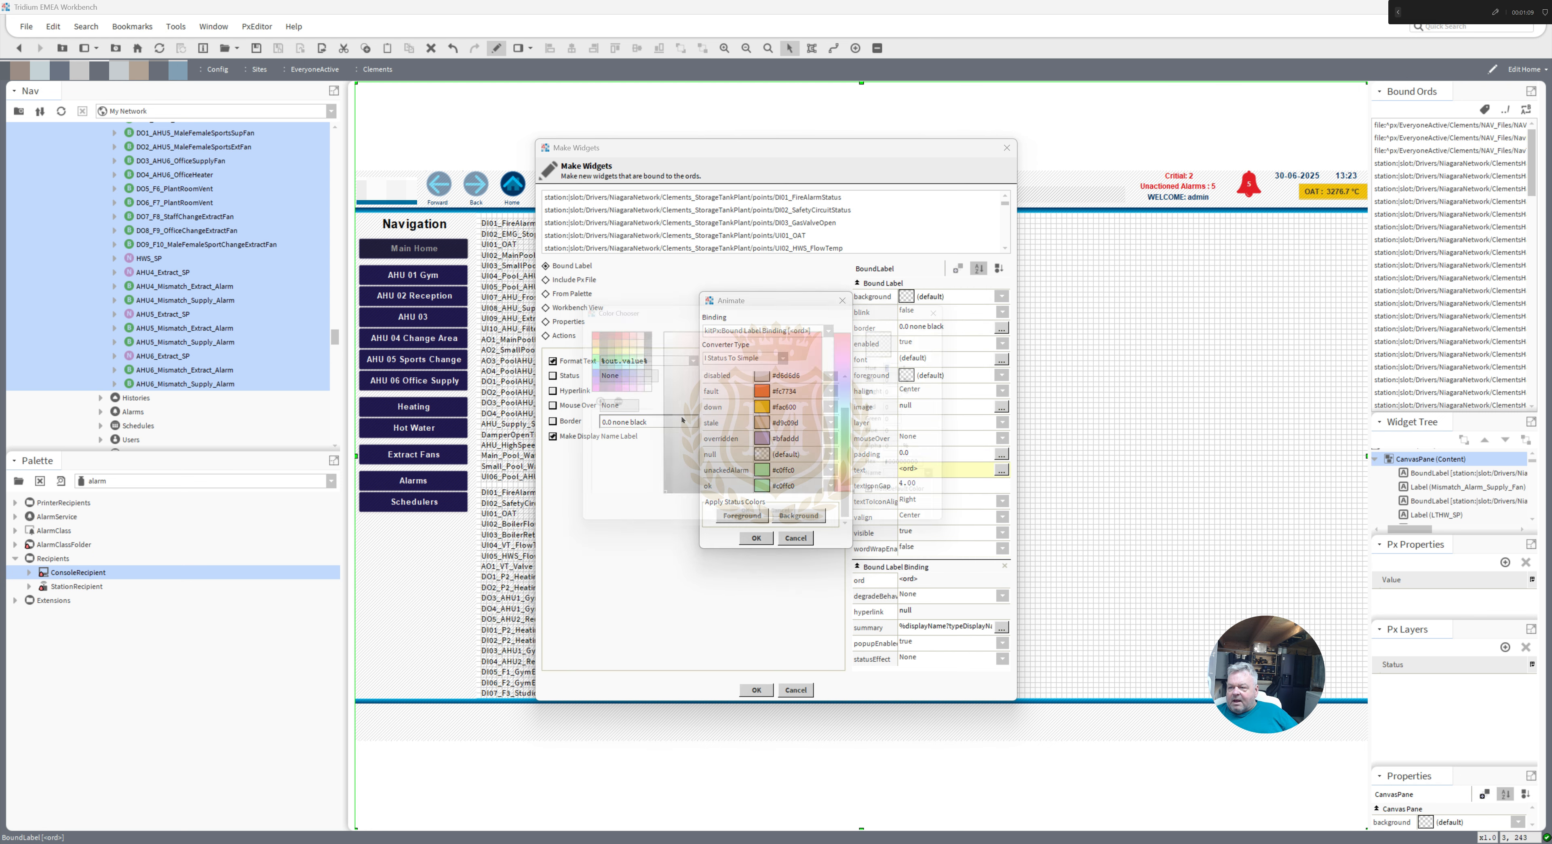
pyautogui.click(638, 361)
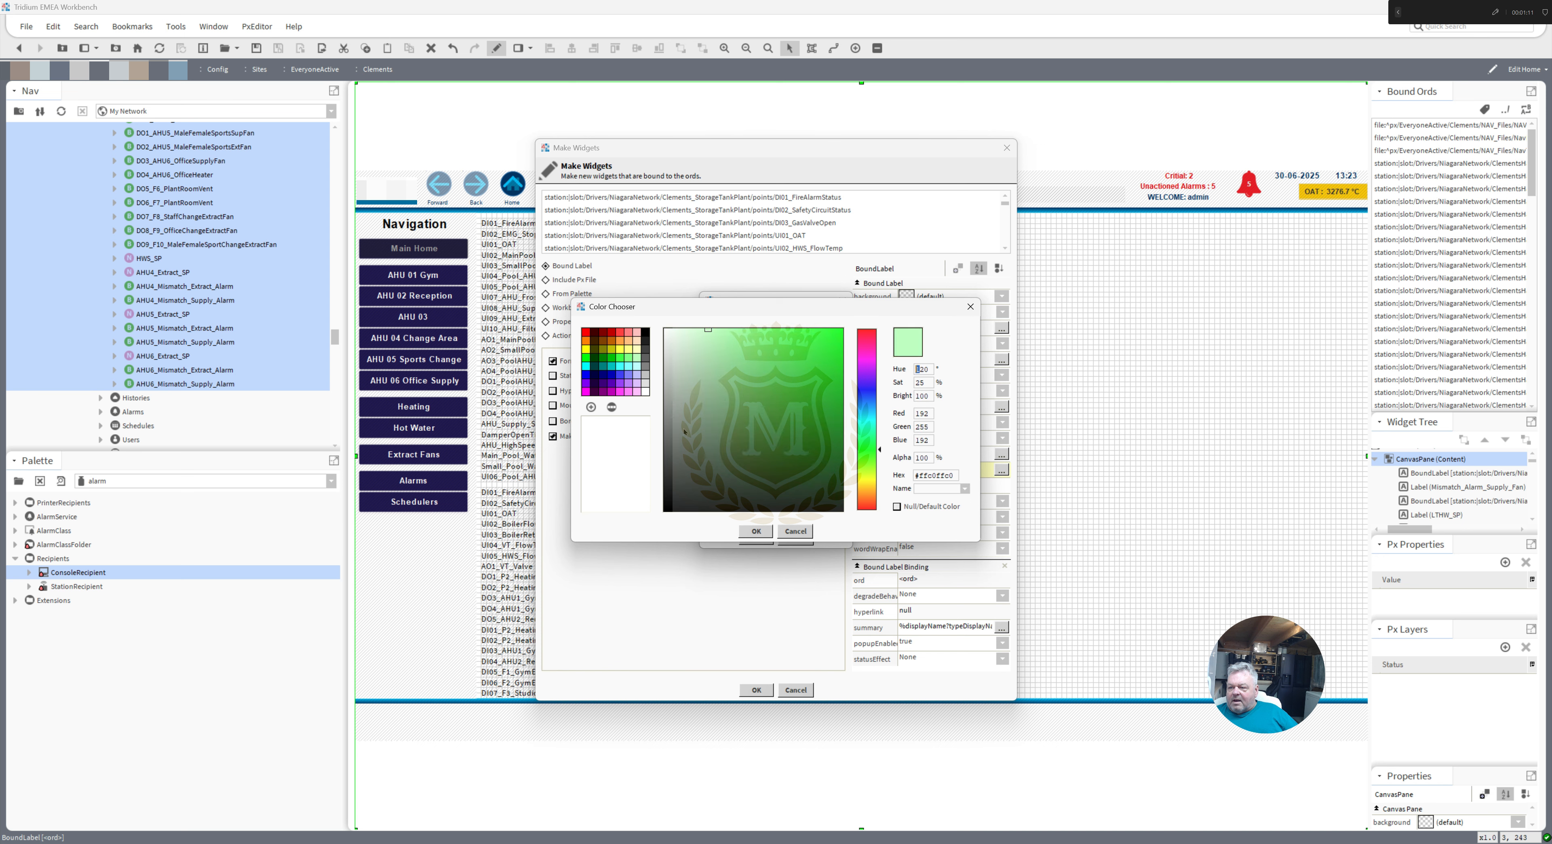
pyautogui.click(756, 531)
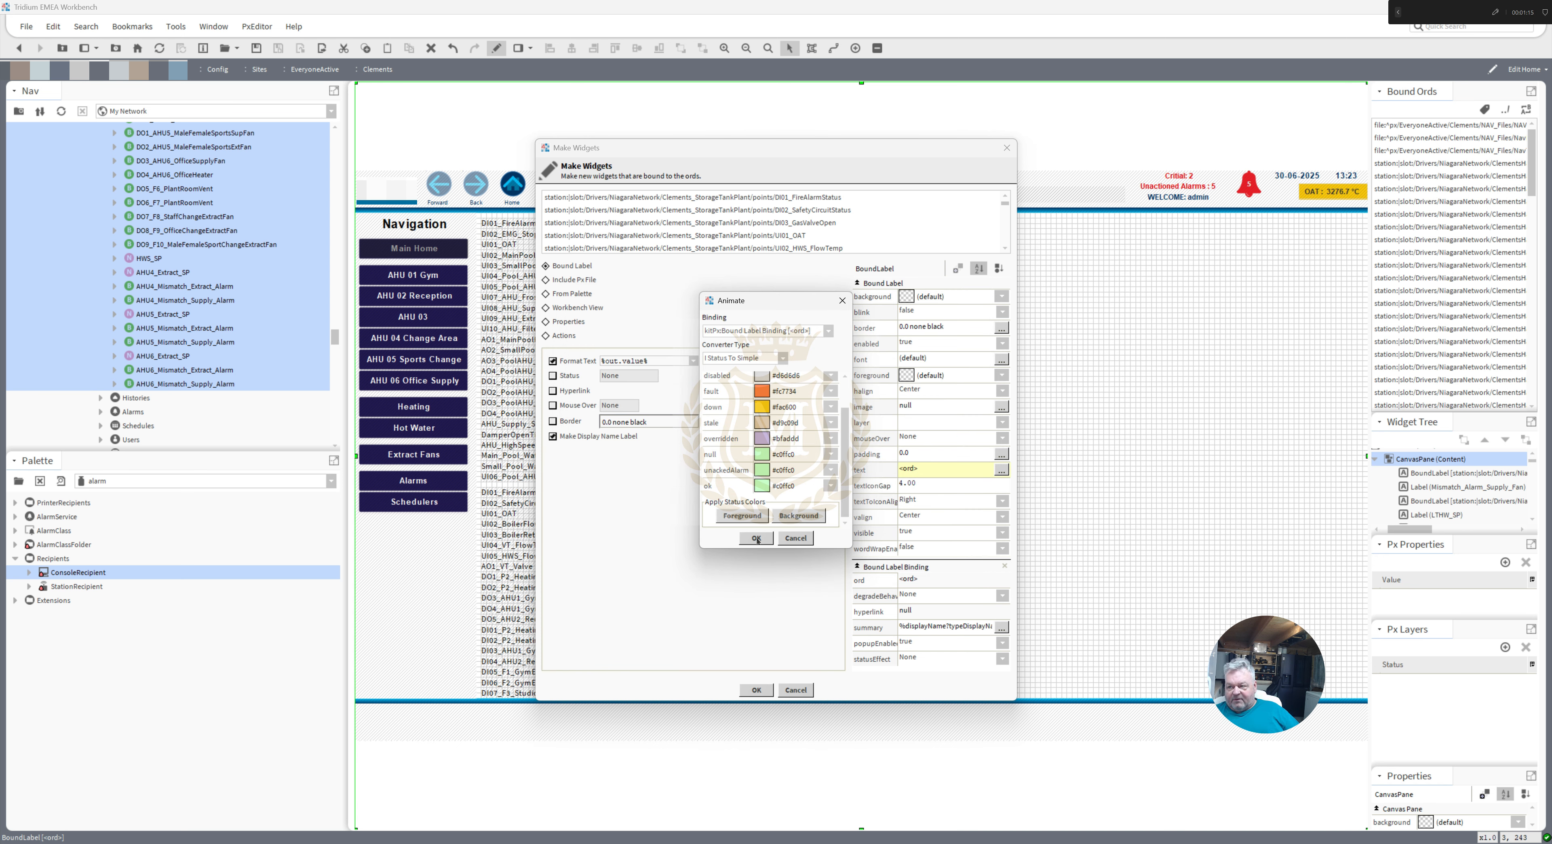
pyautogui.click(757, 539)
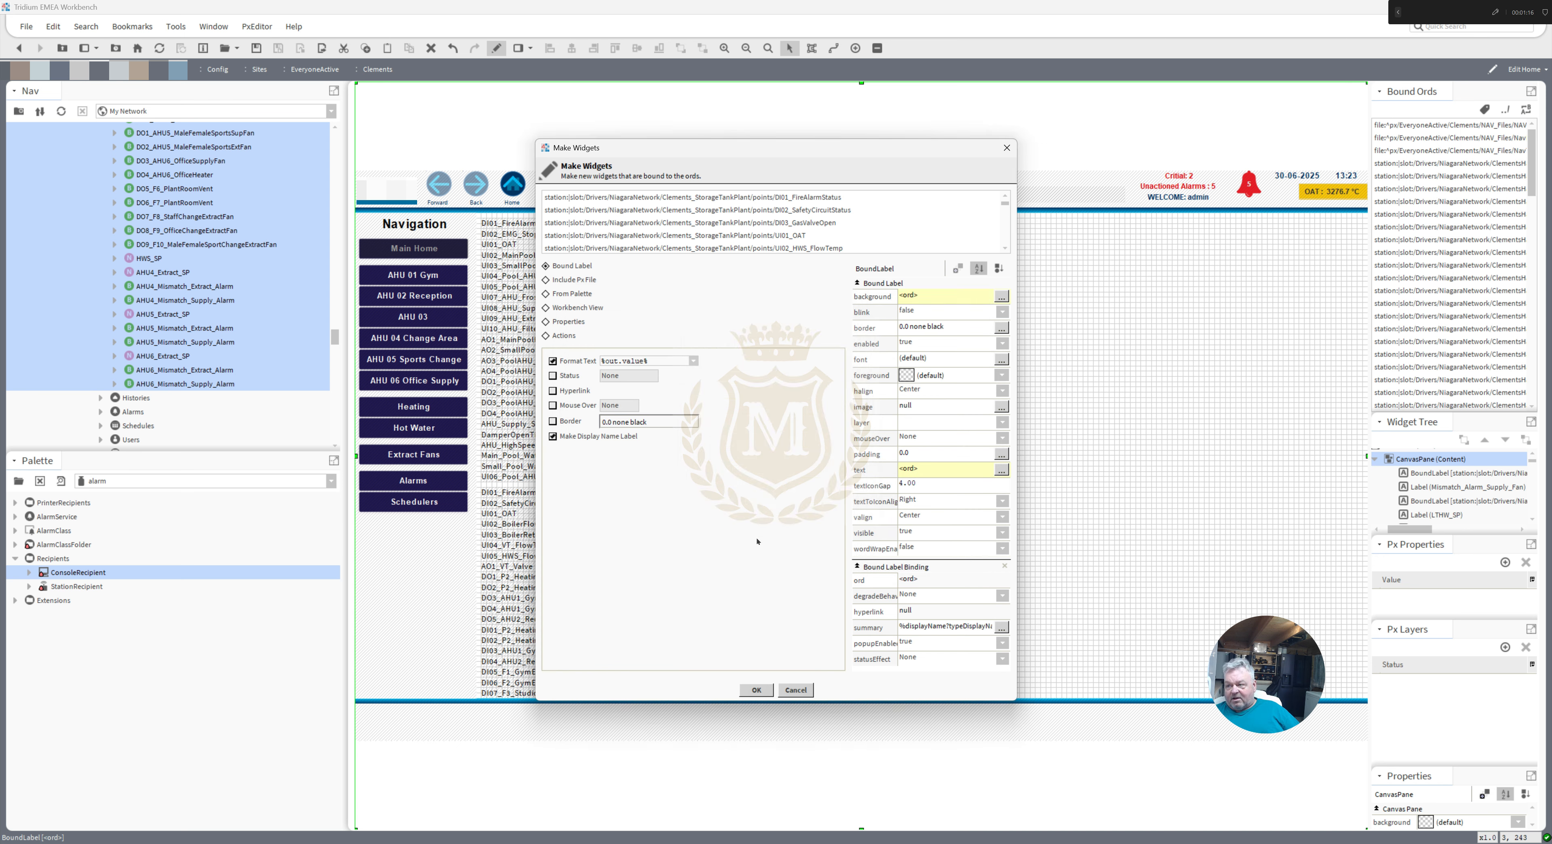
# - Set the bound label border to the Groove style with all sides the same
pyautogui.click(911, 329)
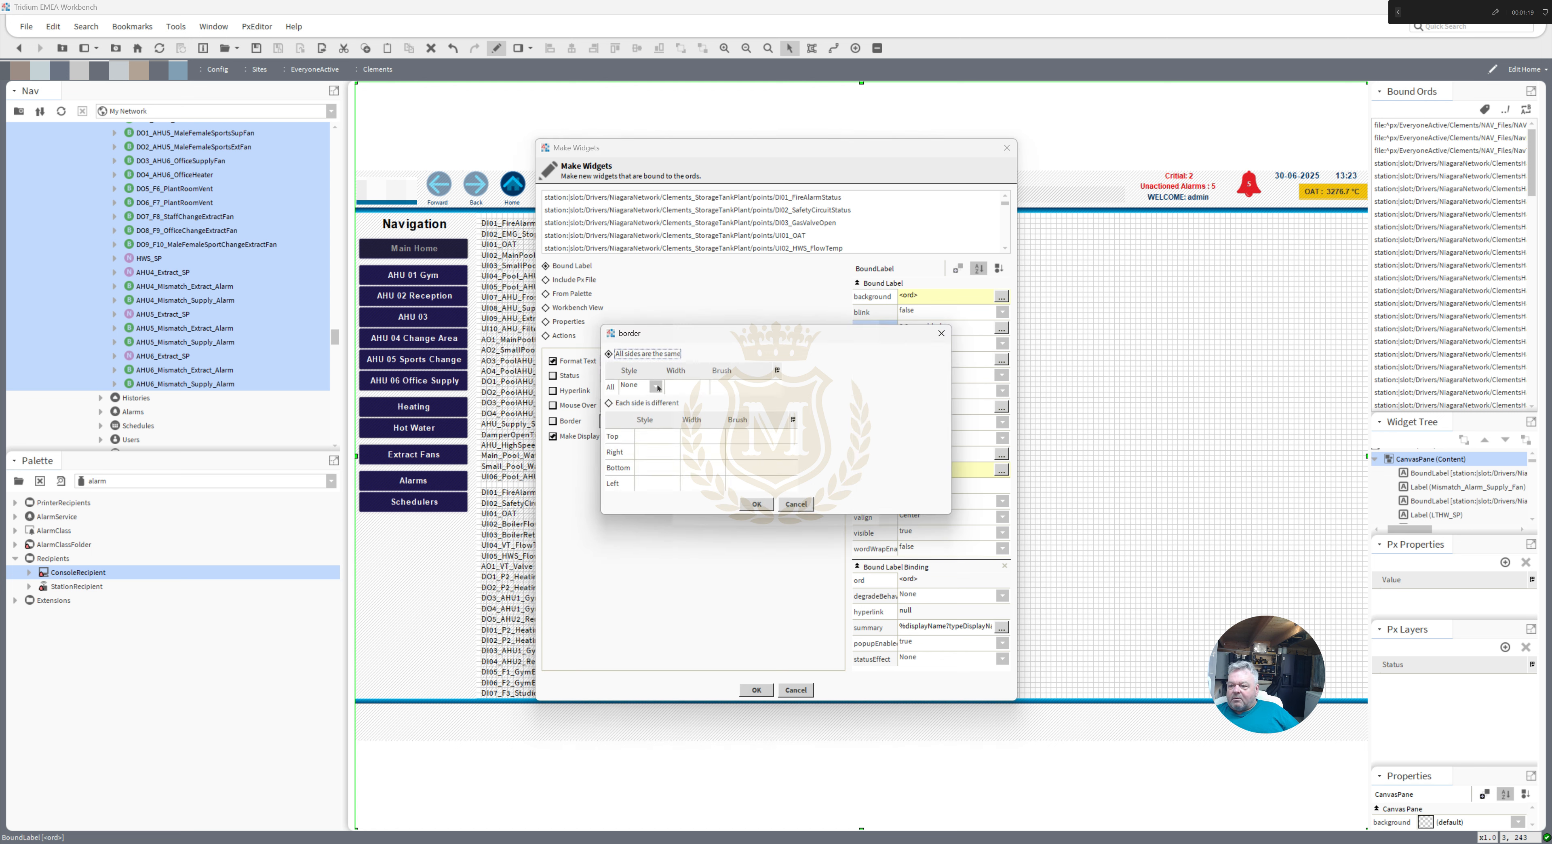
pyautogui.click(657, 387)
pyautogui.click(639, 451)
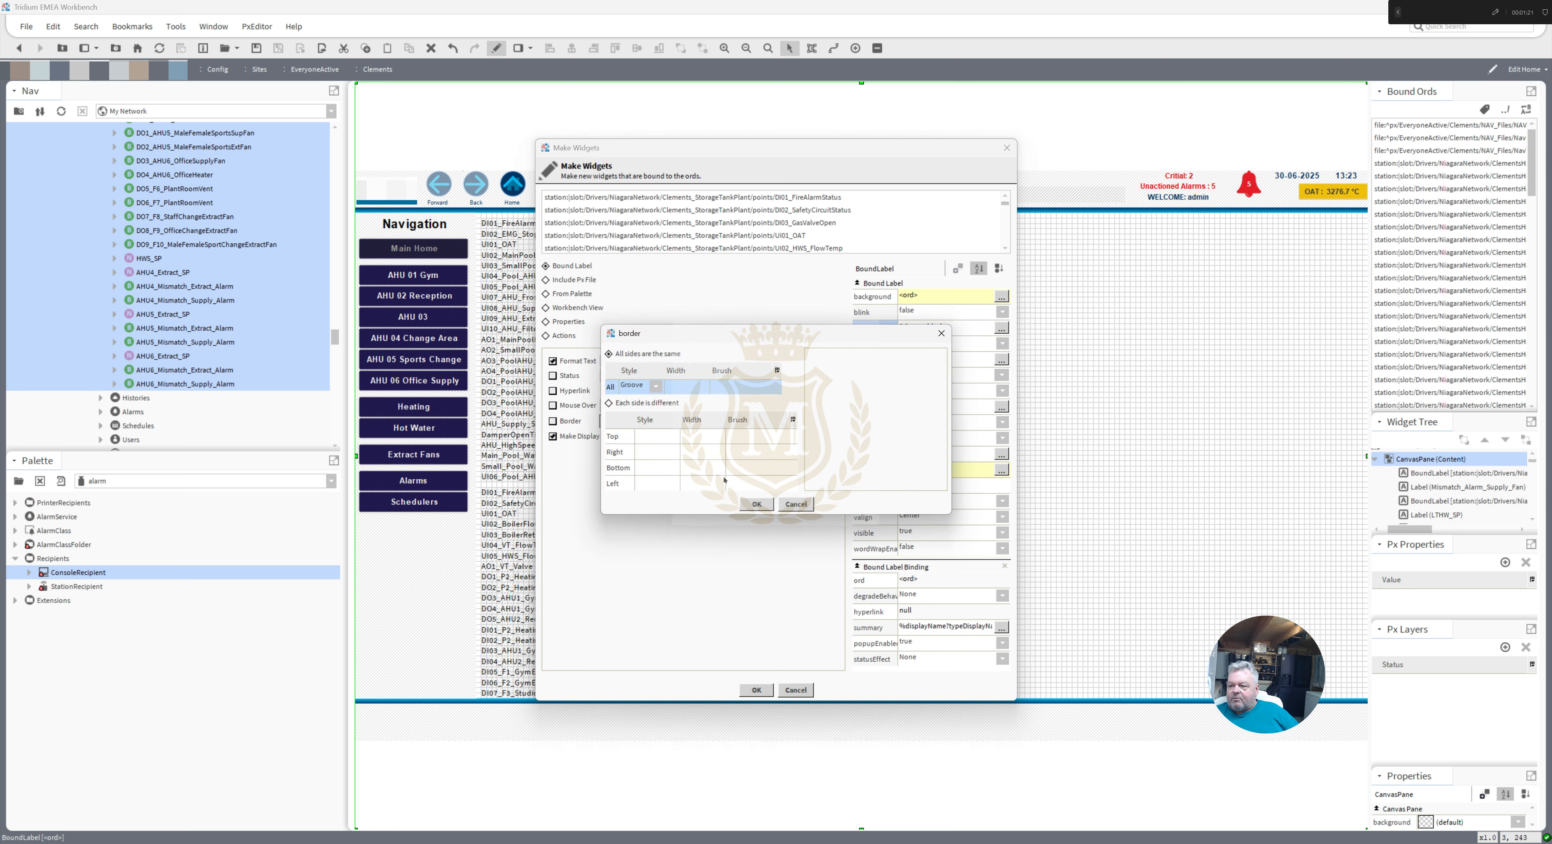
pyautogui.click(756, 504)
# - Animate the bound label foreground with the I Status To Simple converter and apply the foreground status colours
pyautogui.rightClick(905, 376)
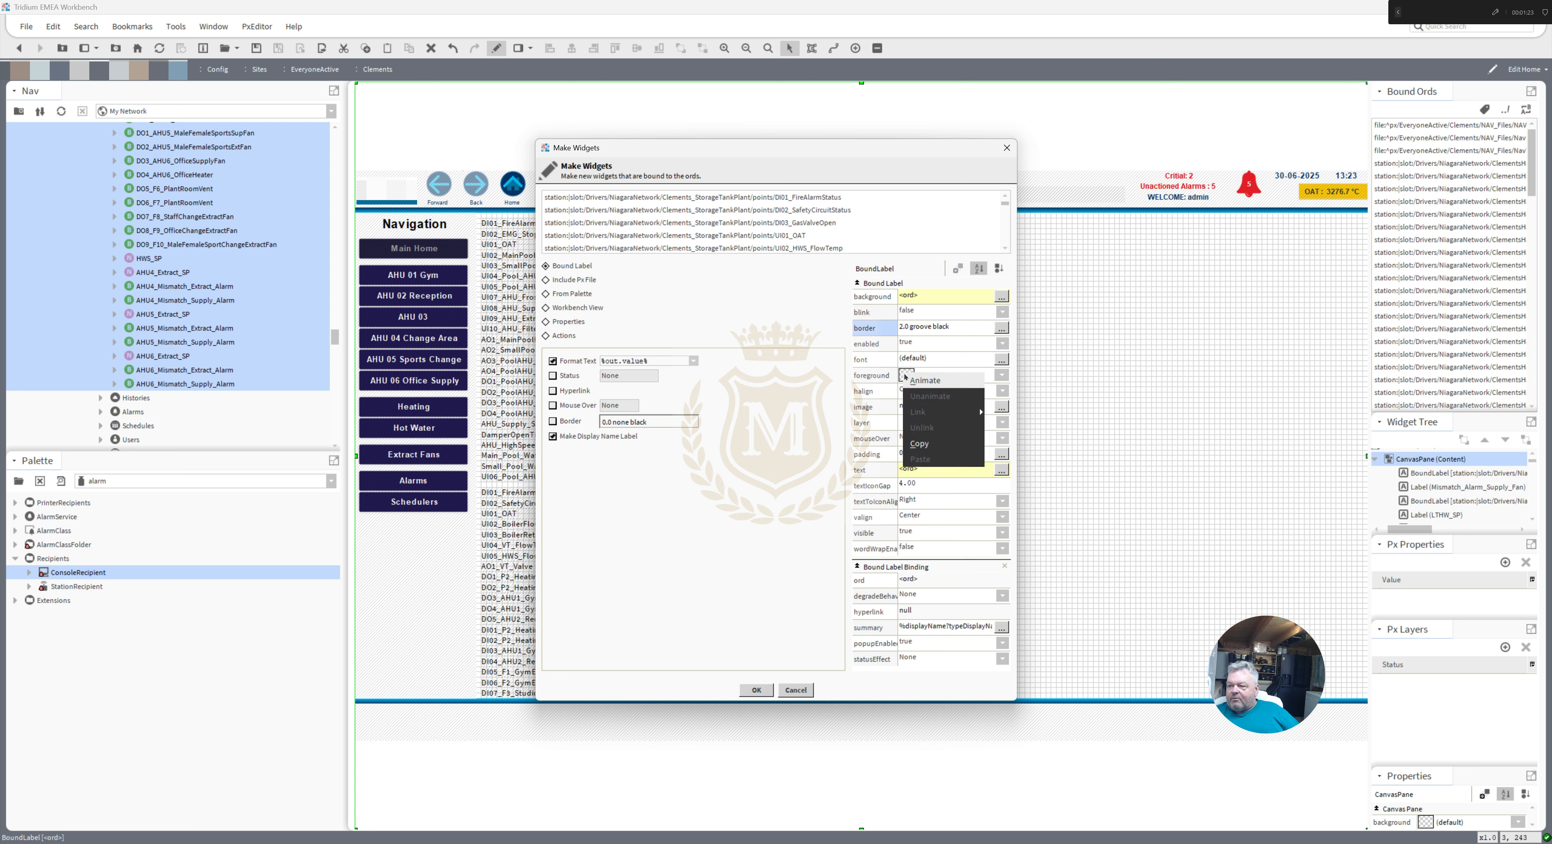
pyautogui.click(922, 380)
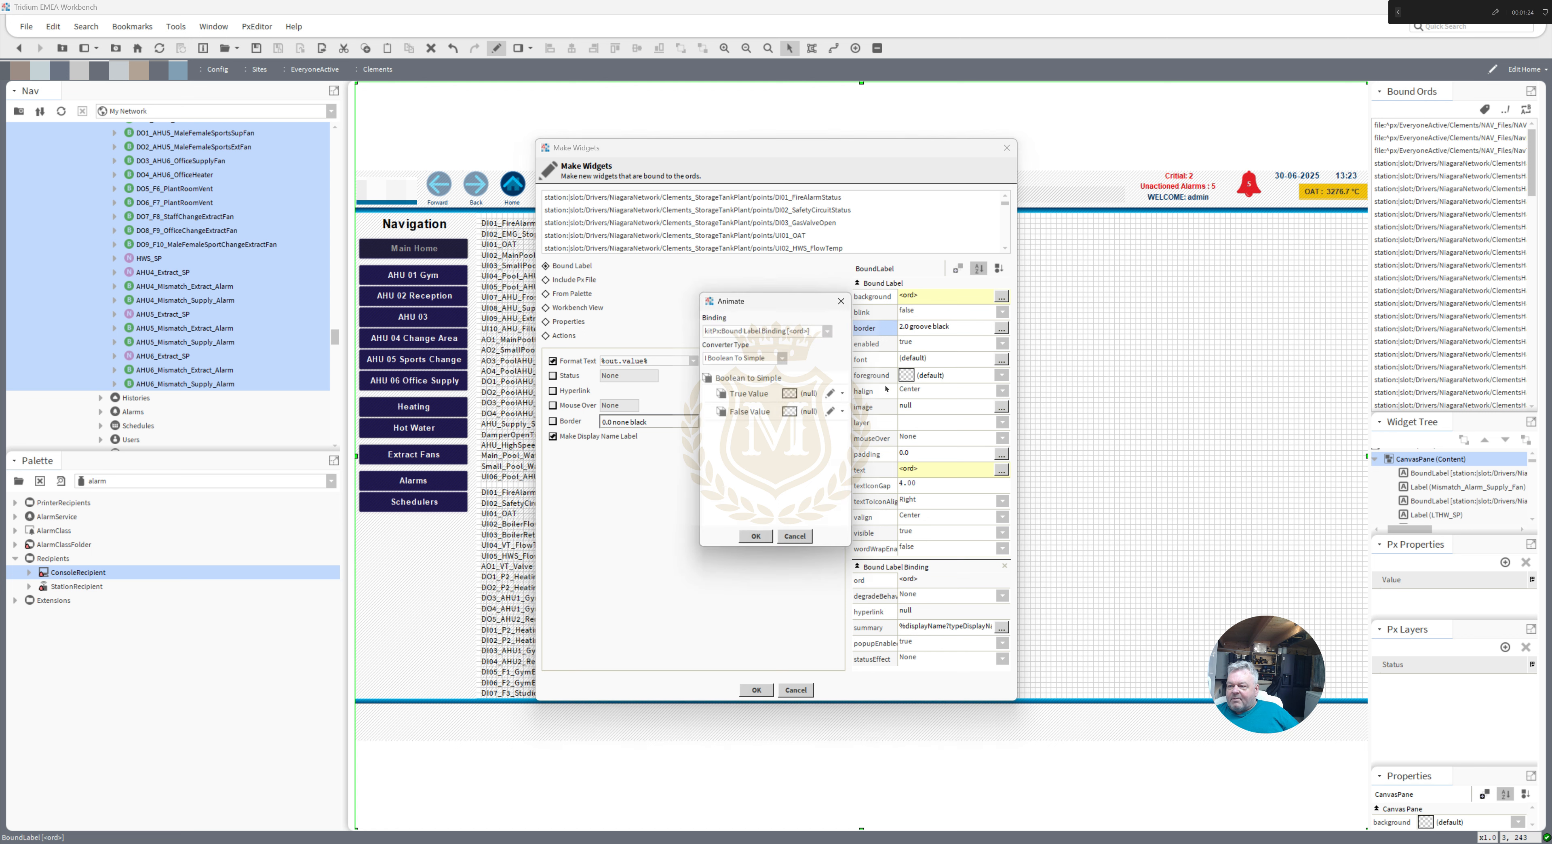
pyautogui.click(783, 358)
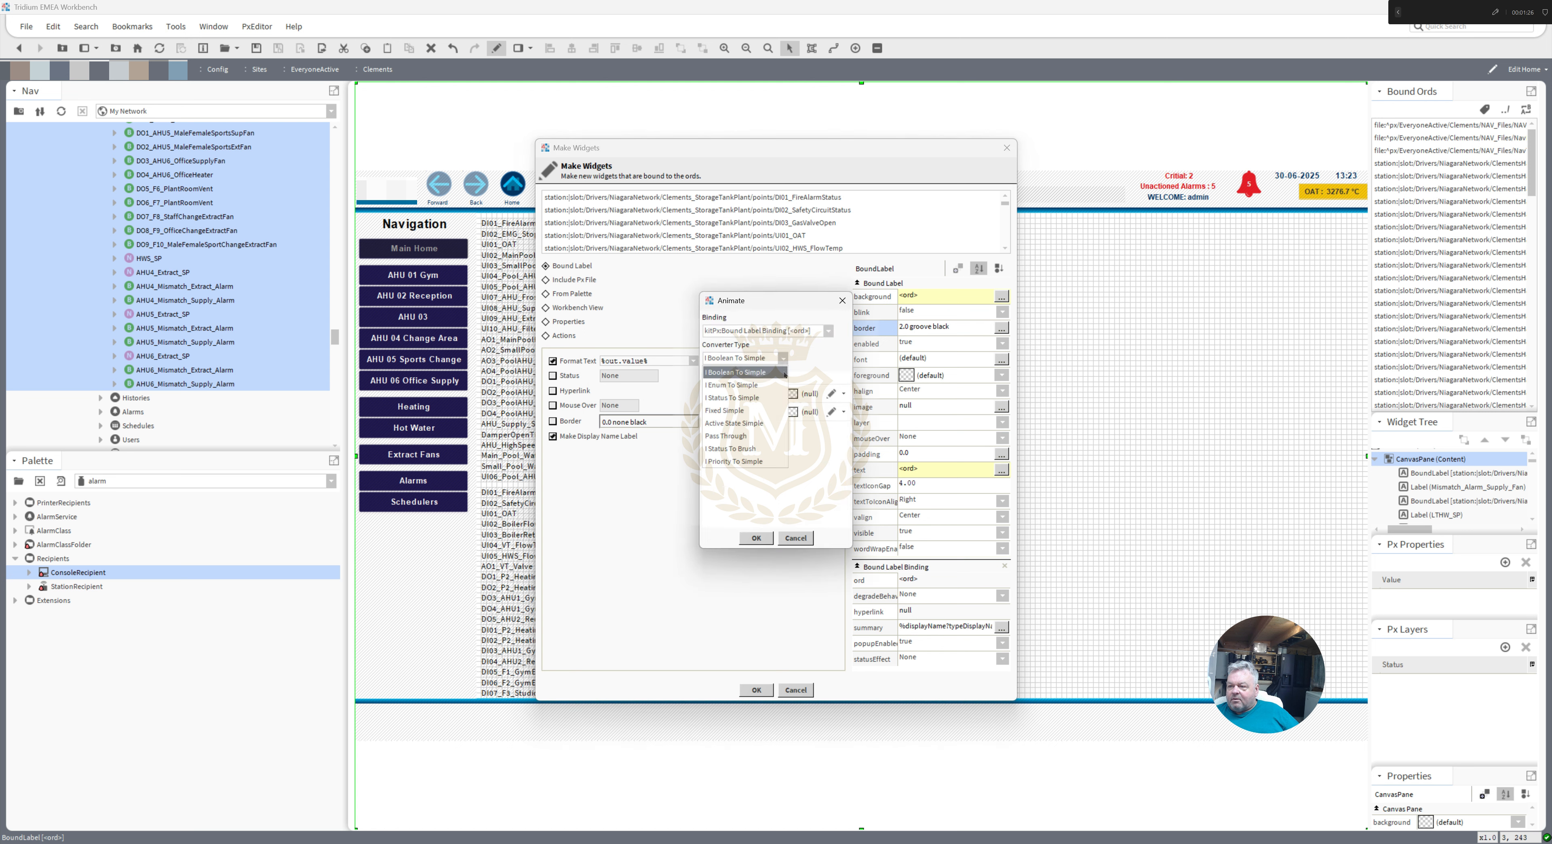
pyautogui.click(761, 398)
pyautogui.scroll(-2, 758, 523)
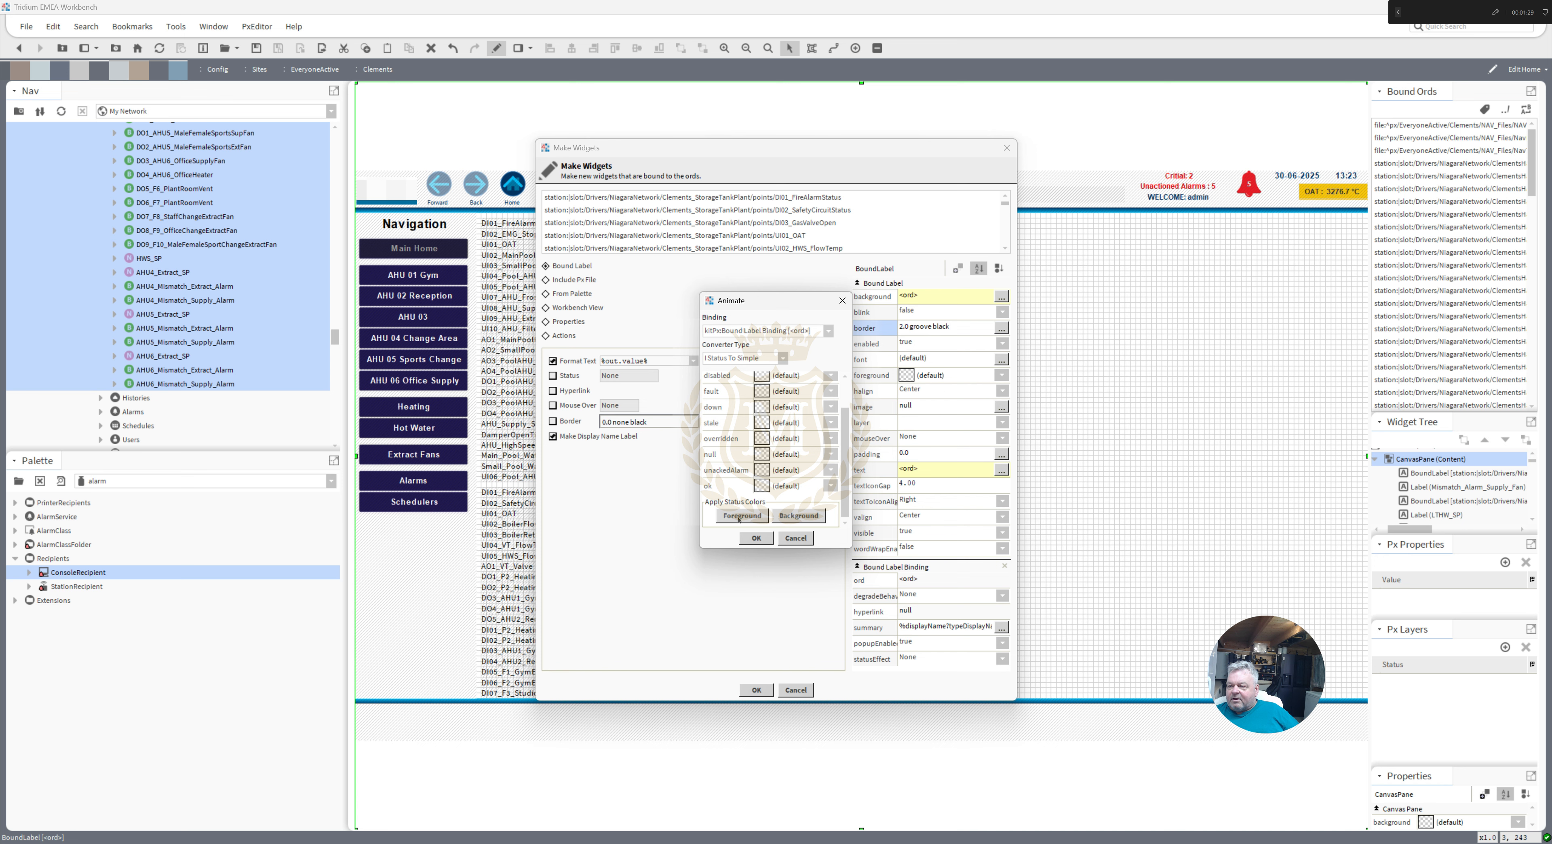
pyautogui.click(738, 517)
pyautogui.click(757, 537)
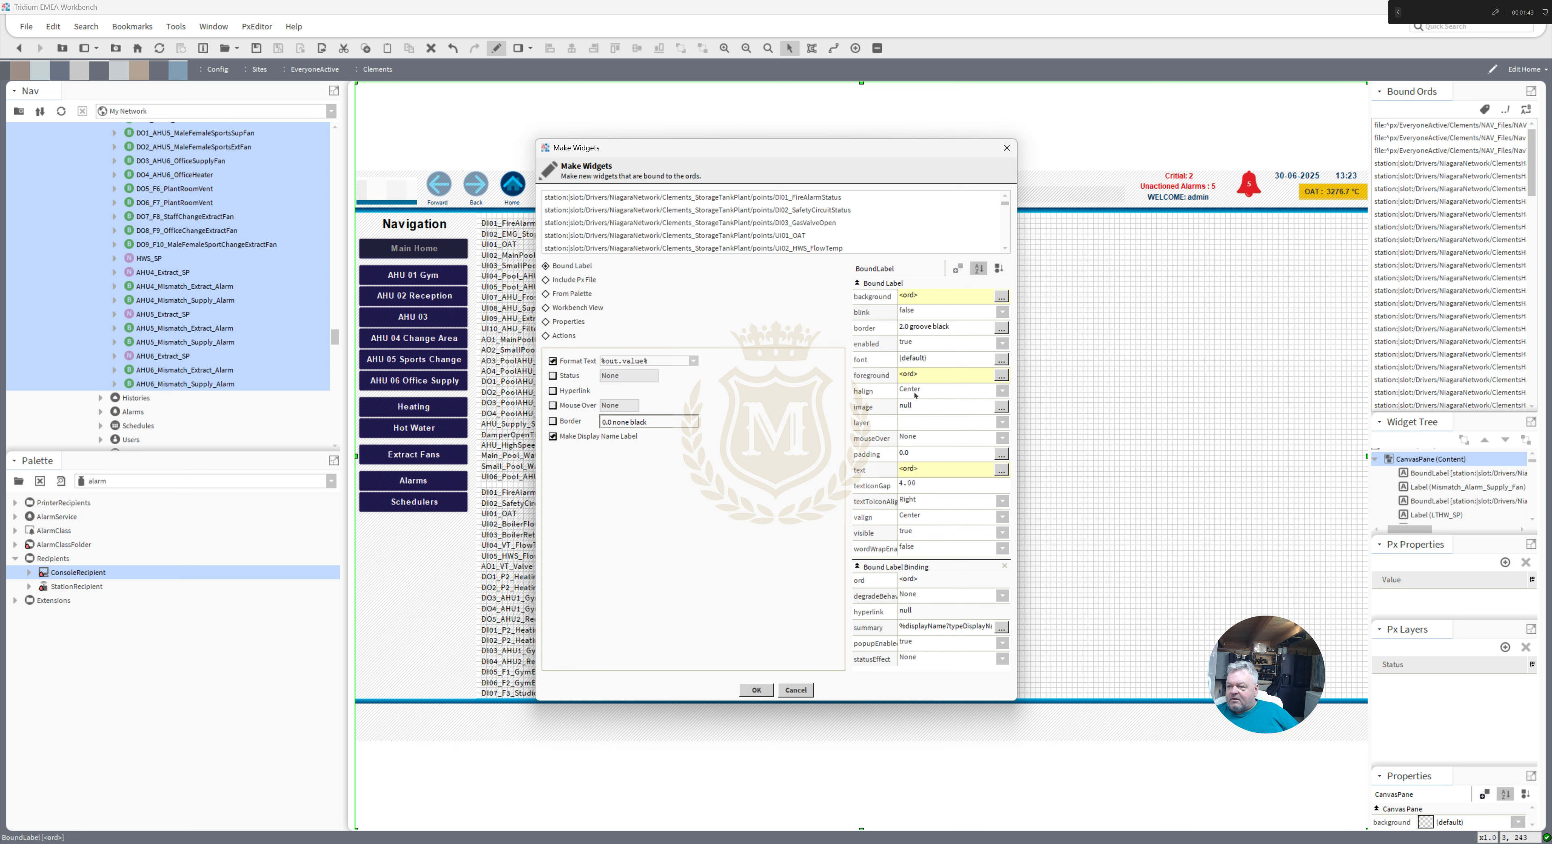
# - Set the bound label mouseOver effect to Highlight and create the widgets
pyautogui.click(906, 438)
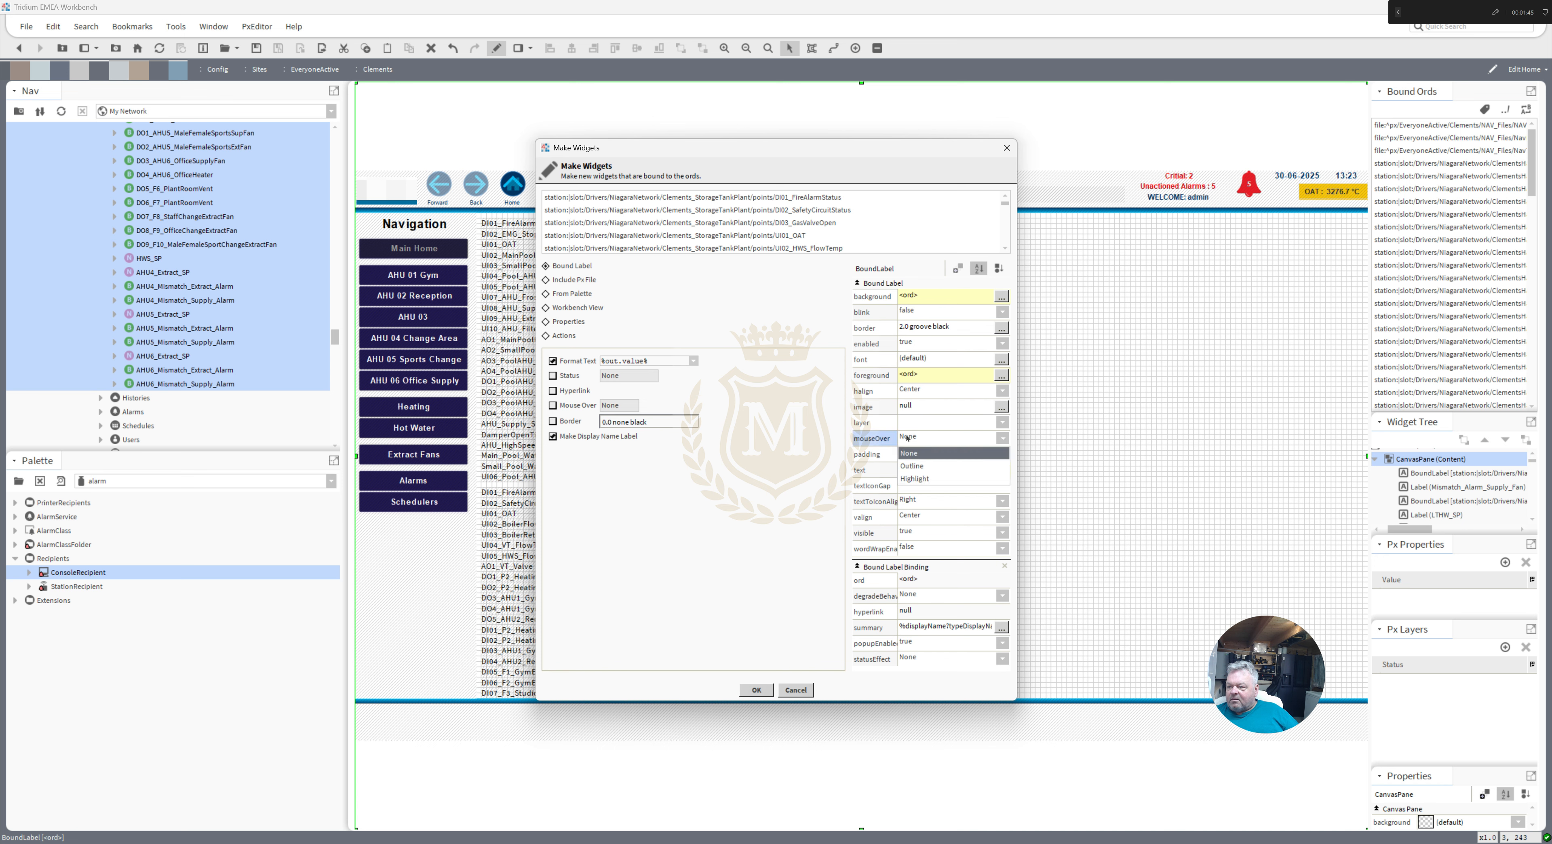
pyautogui.click(916, 480)
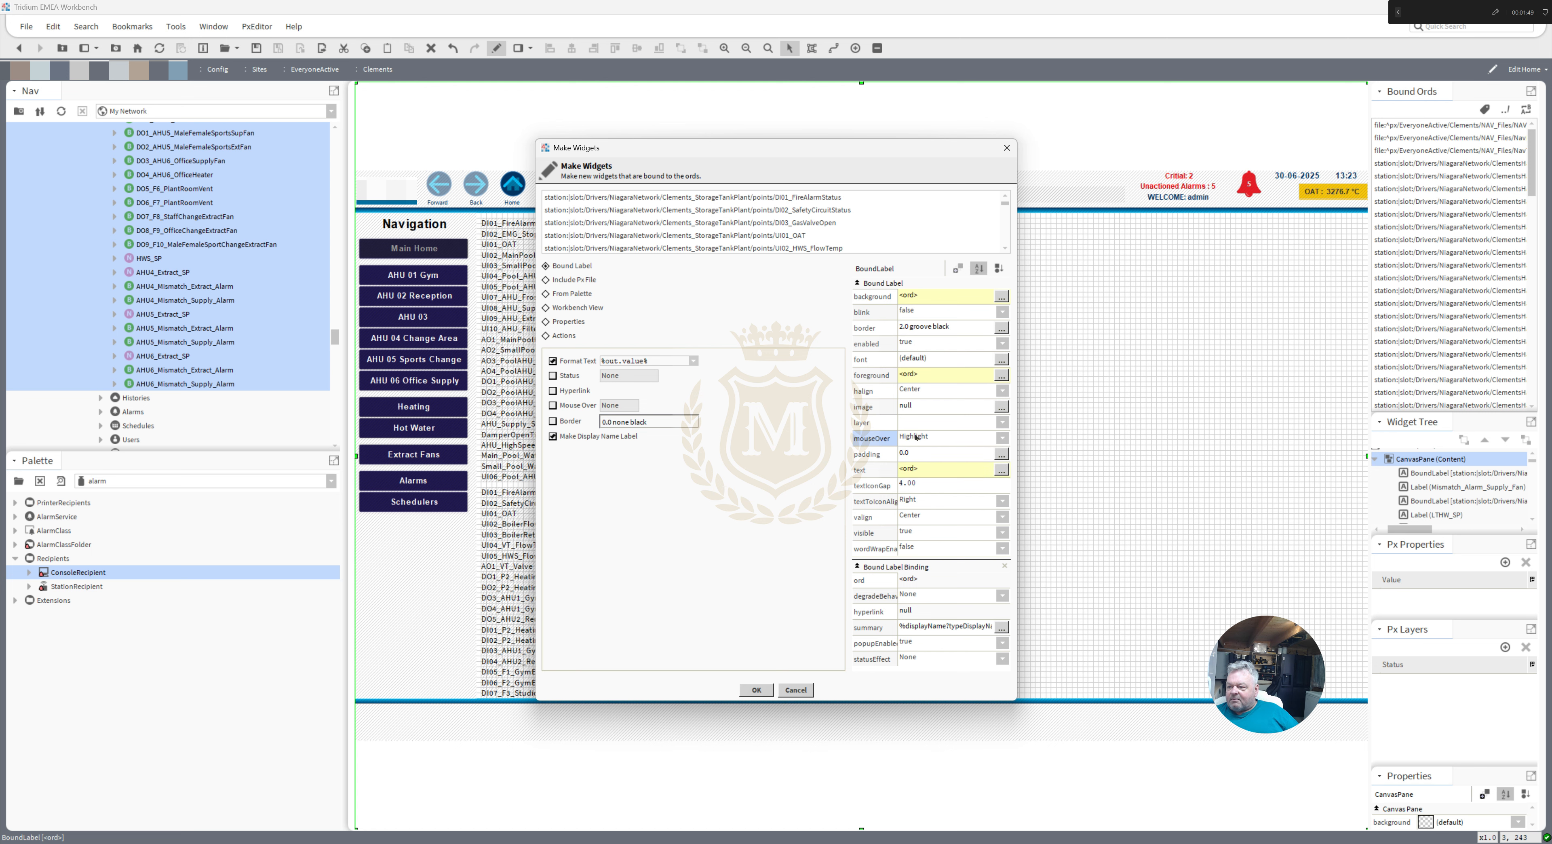
pyautogui.click(756, 691)
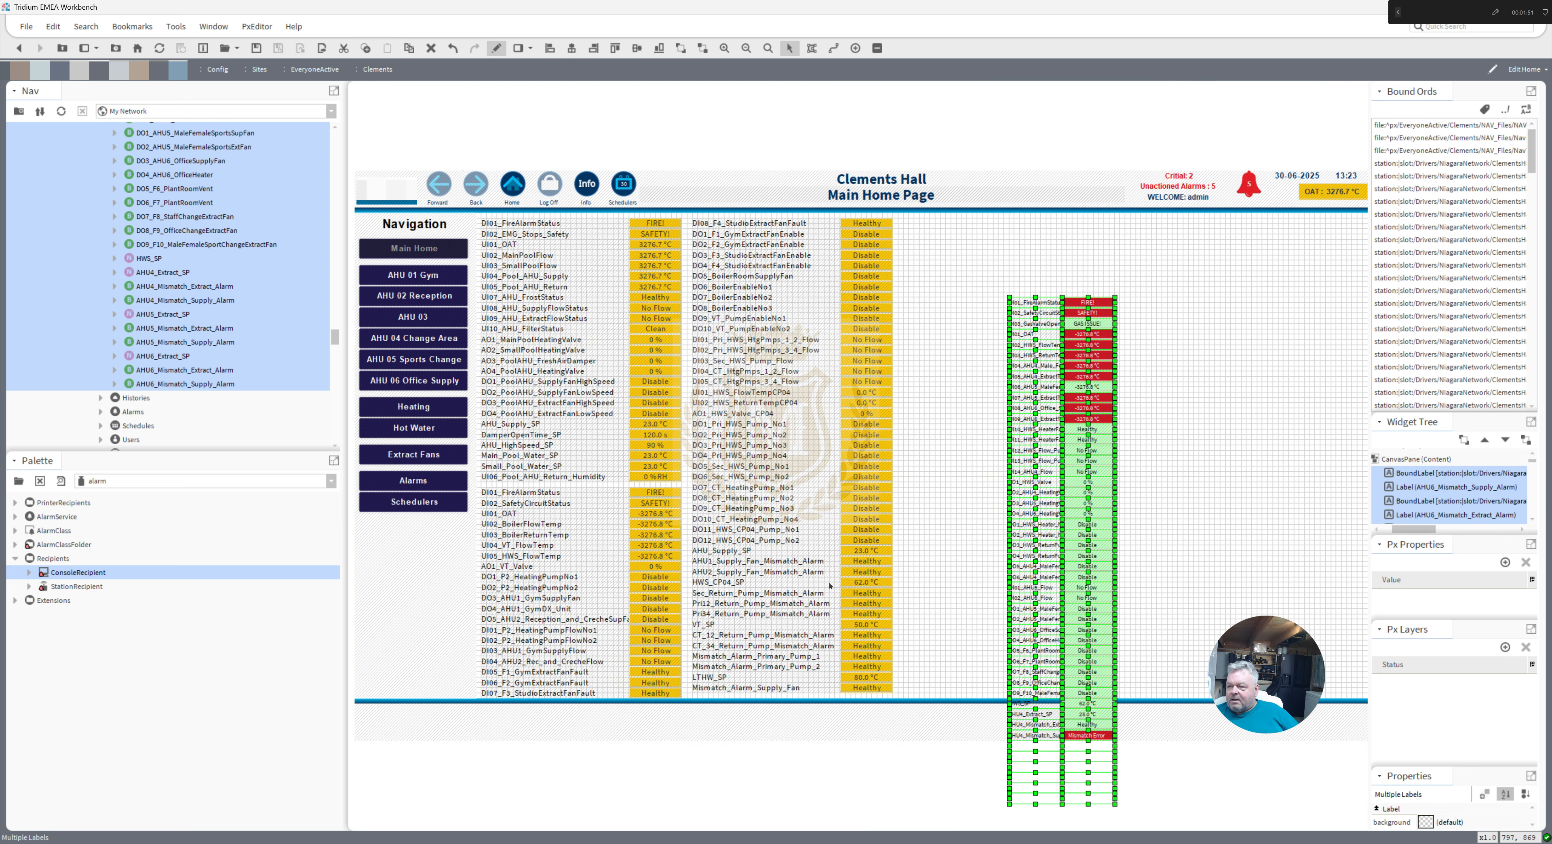
# - Move the new label block up to start near the page header and set the font size of all its labels to 16
pyautogui.moveTo(1037, 303); pyautogui.dragTo(1070, 203)
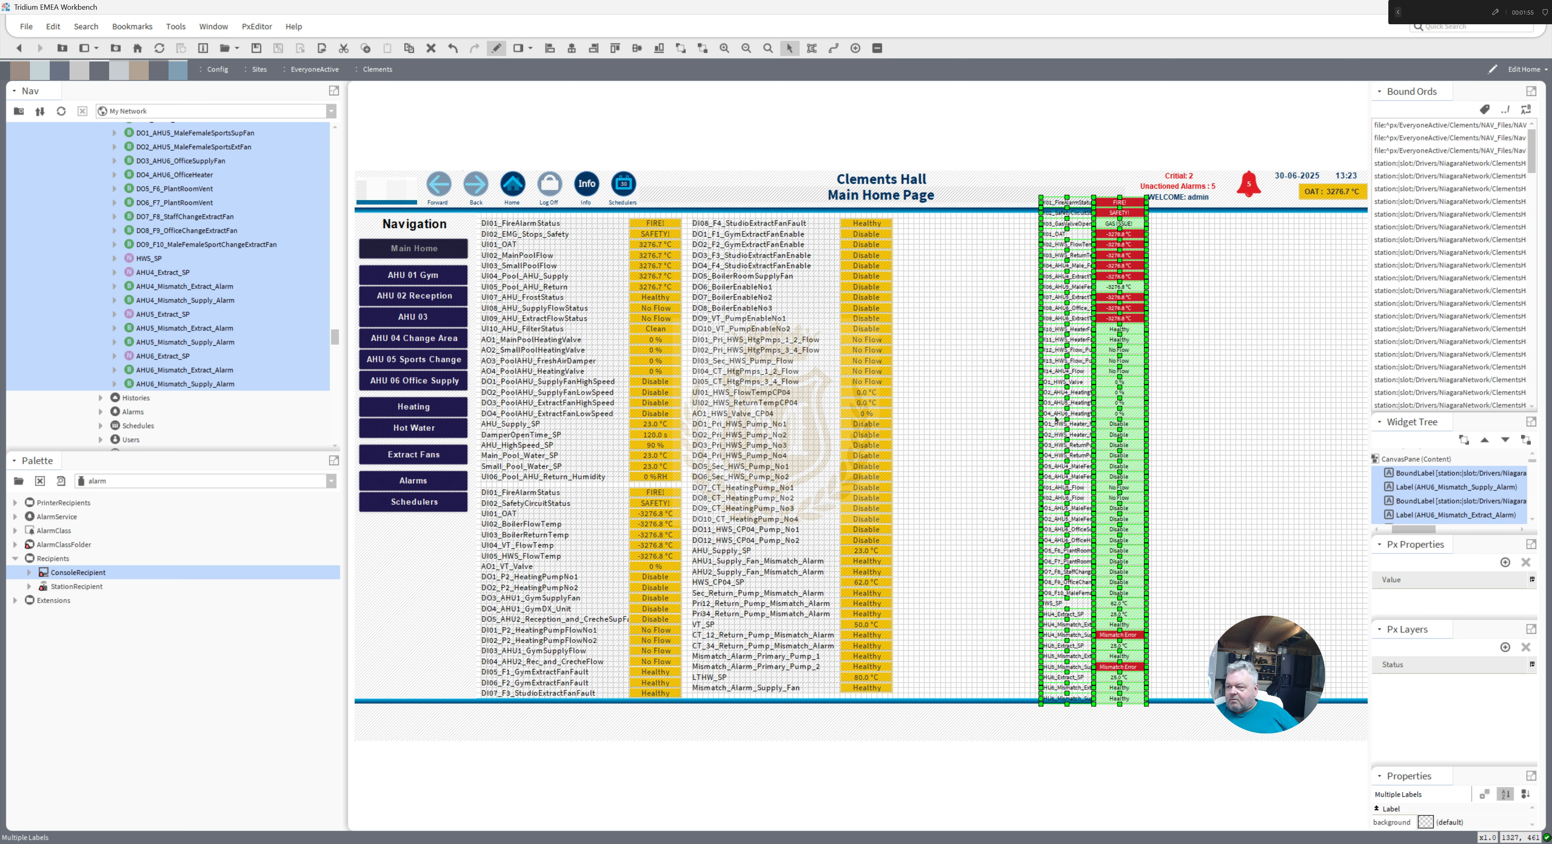
pyautogui.rightClick(1060, 428)
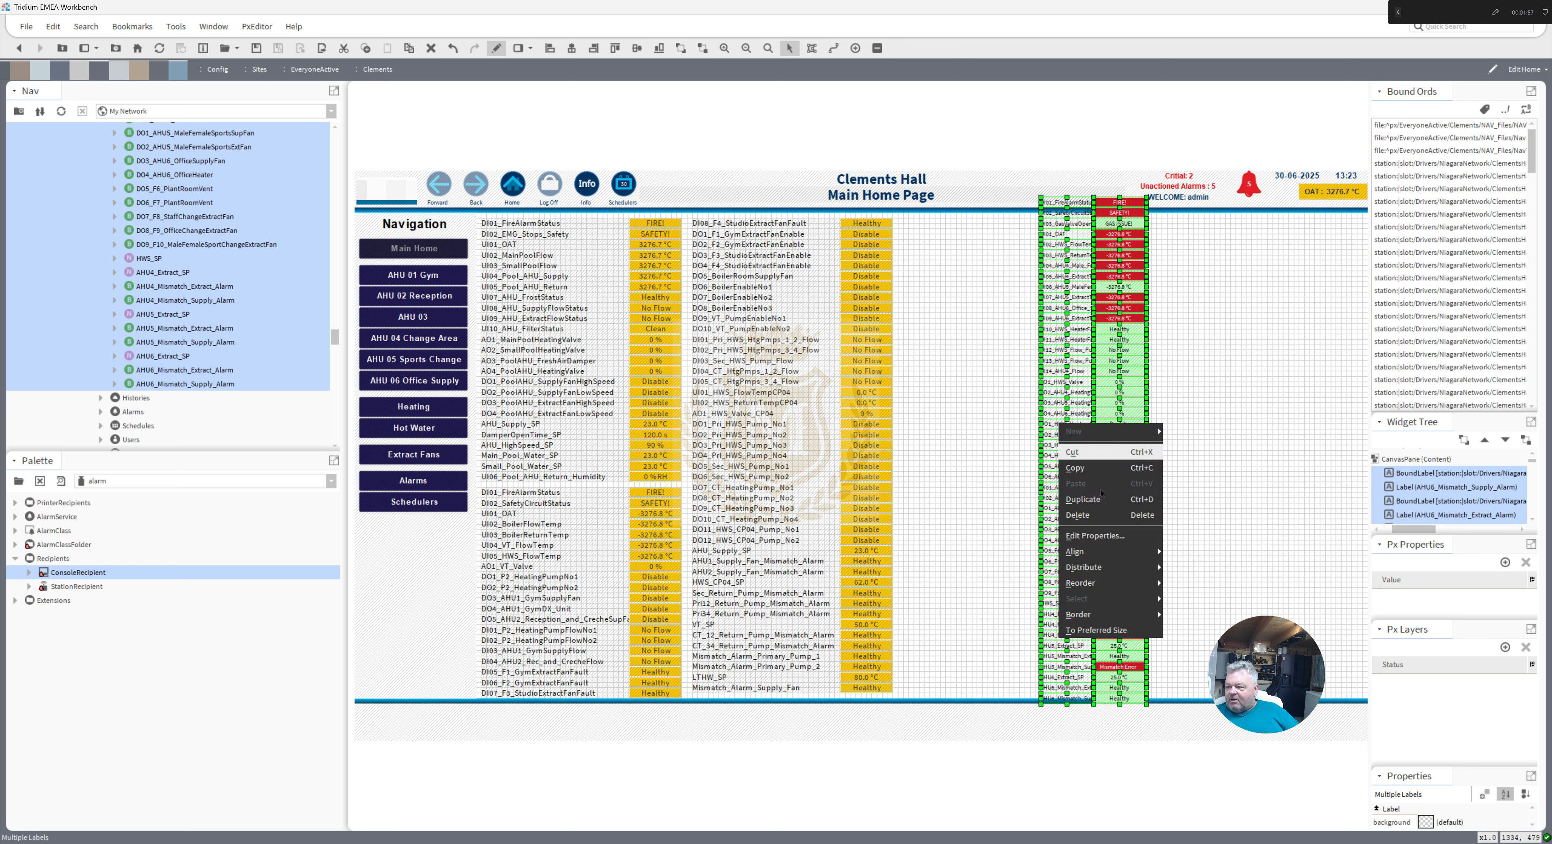
pyautogui.click(1095, 536)
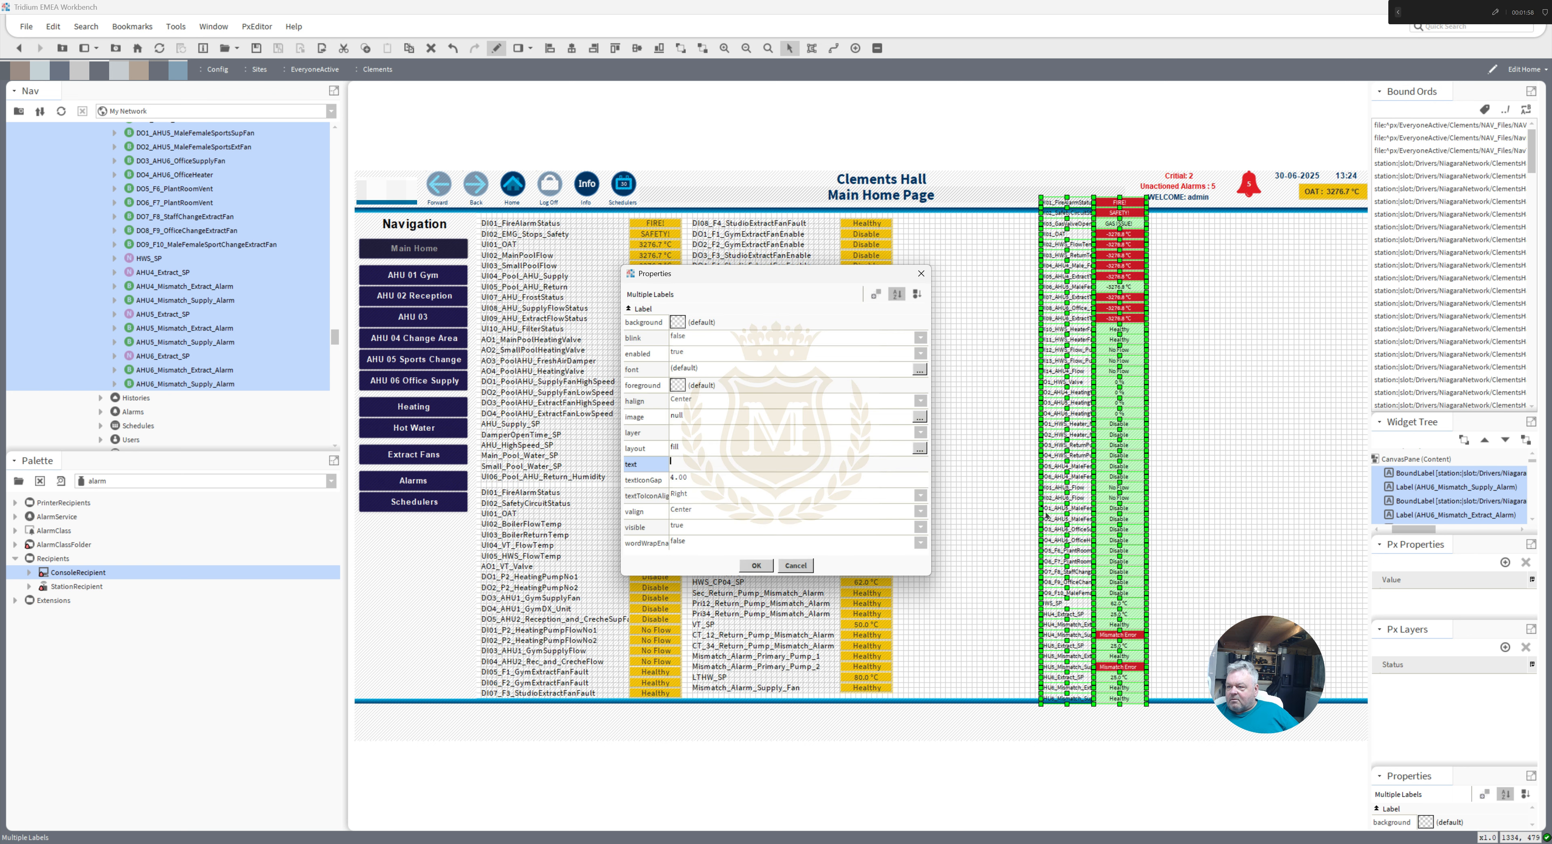
pyautogui.click(713, 369)
pyautogui.click(777, 428)
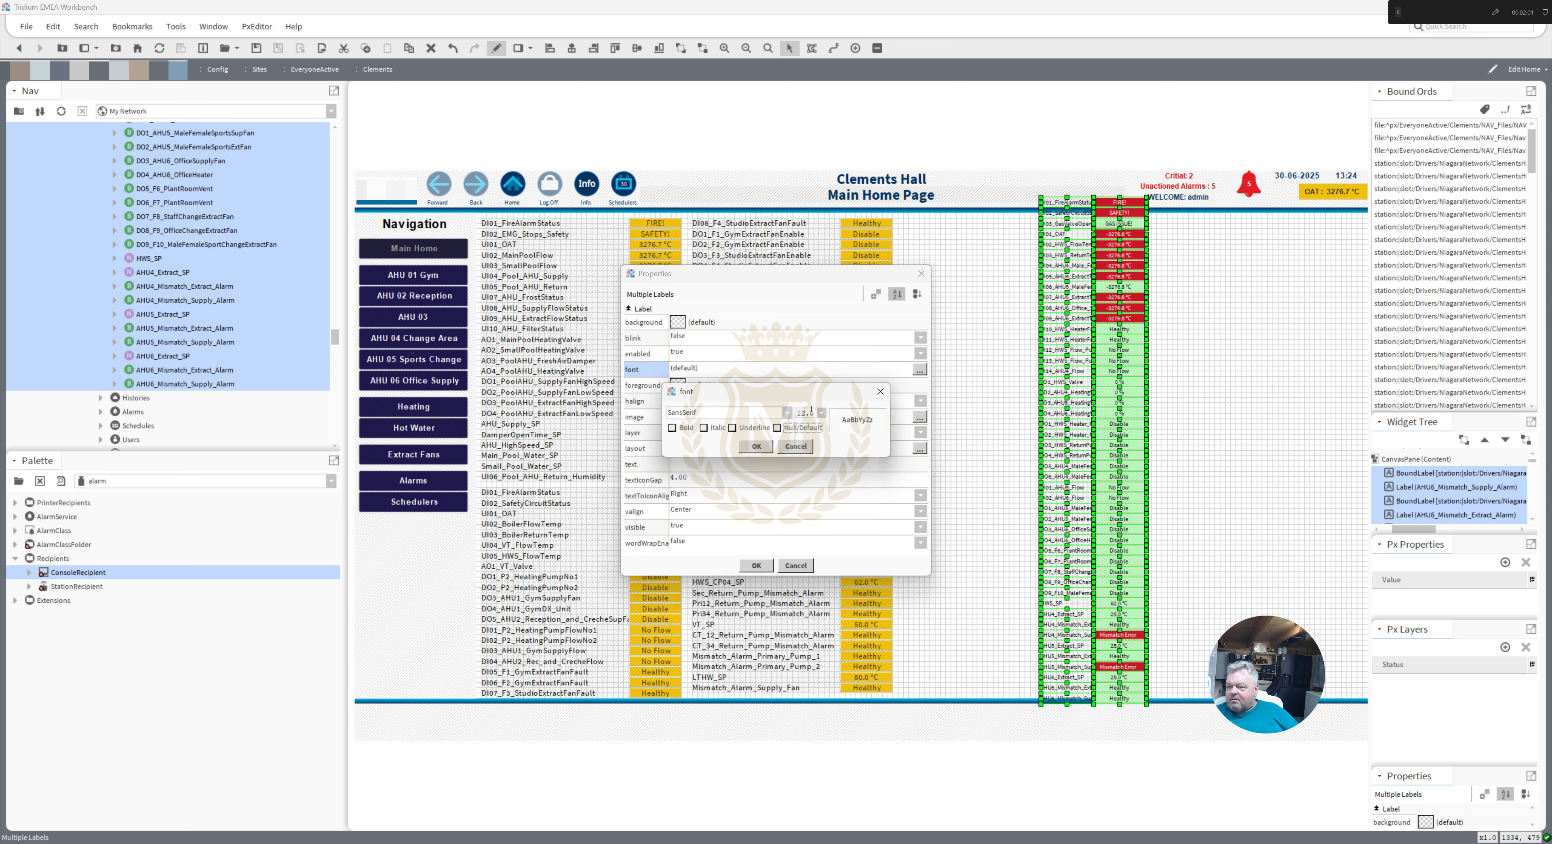
pyautogui.click(823, 416)
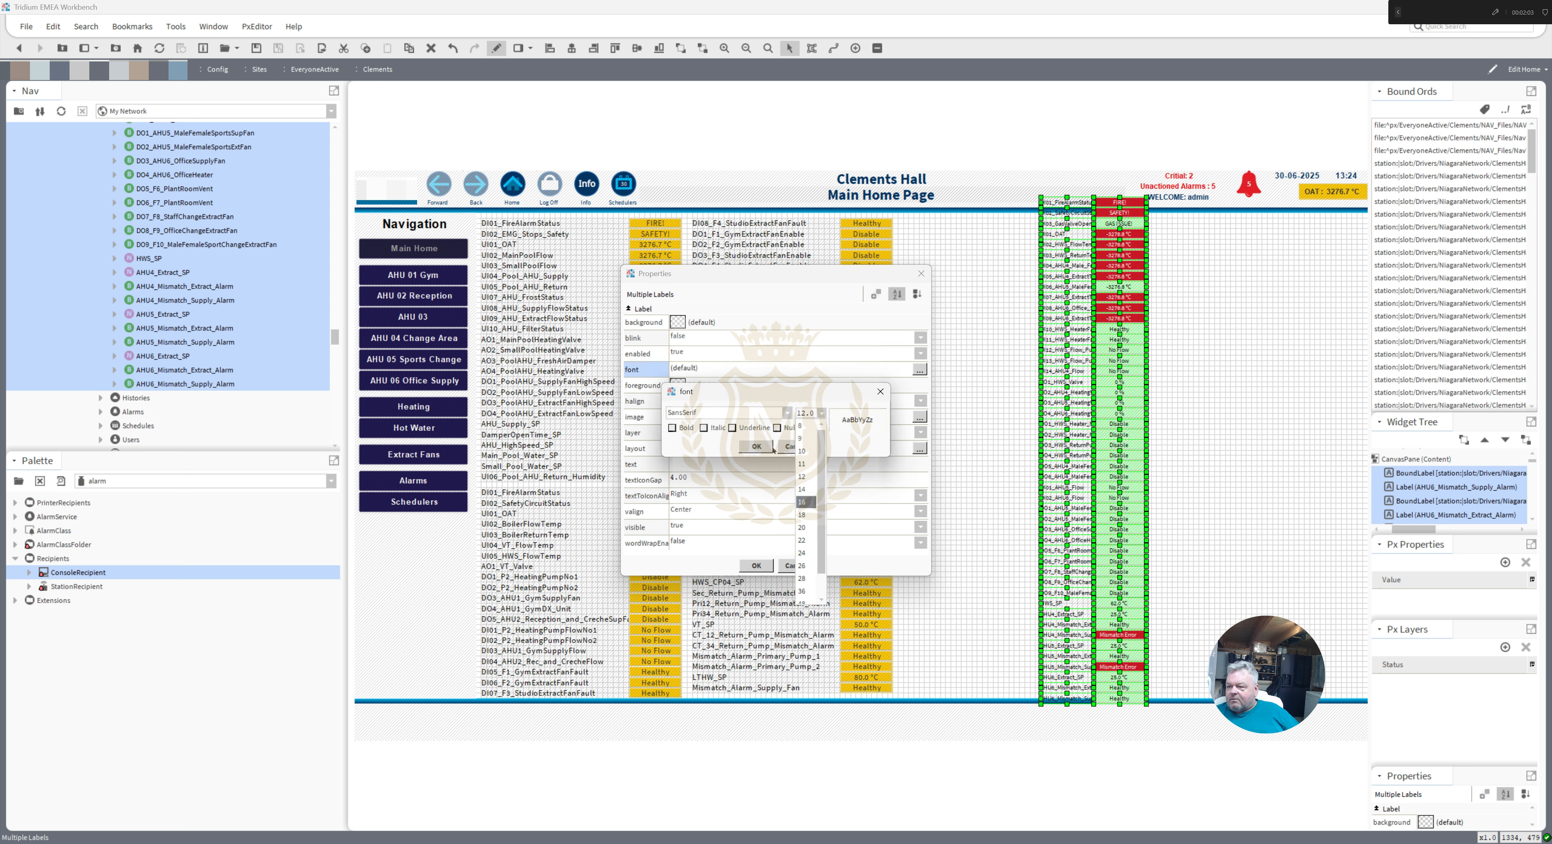
pyautogui.click(806, 503)
pyautogui.click(757, 446)
pyautogui.click(756, 566)
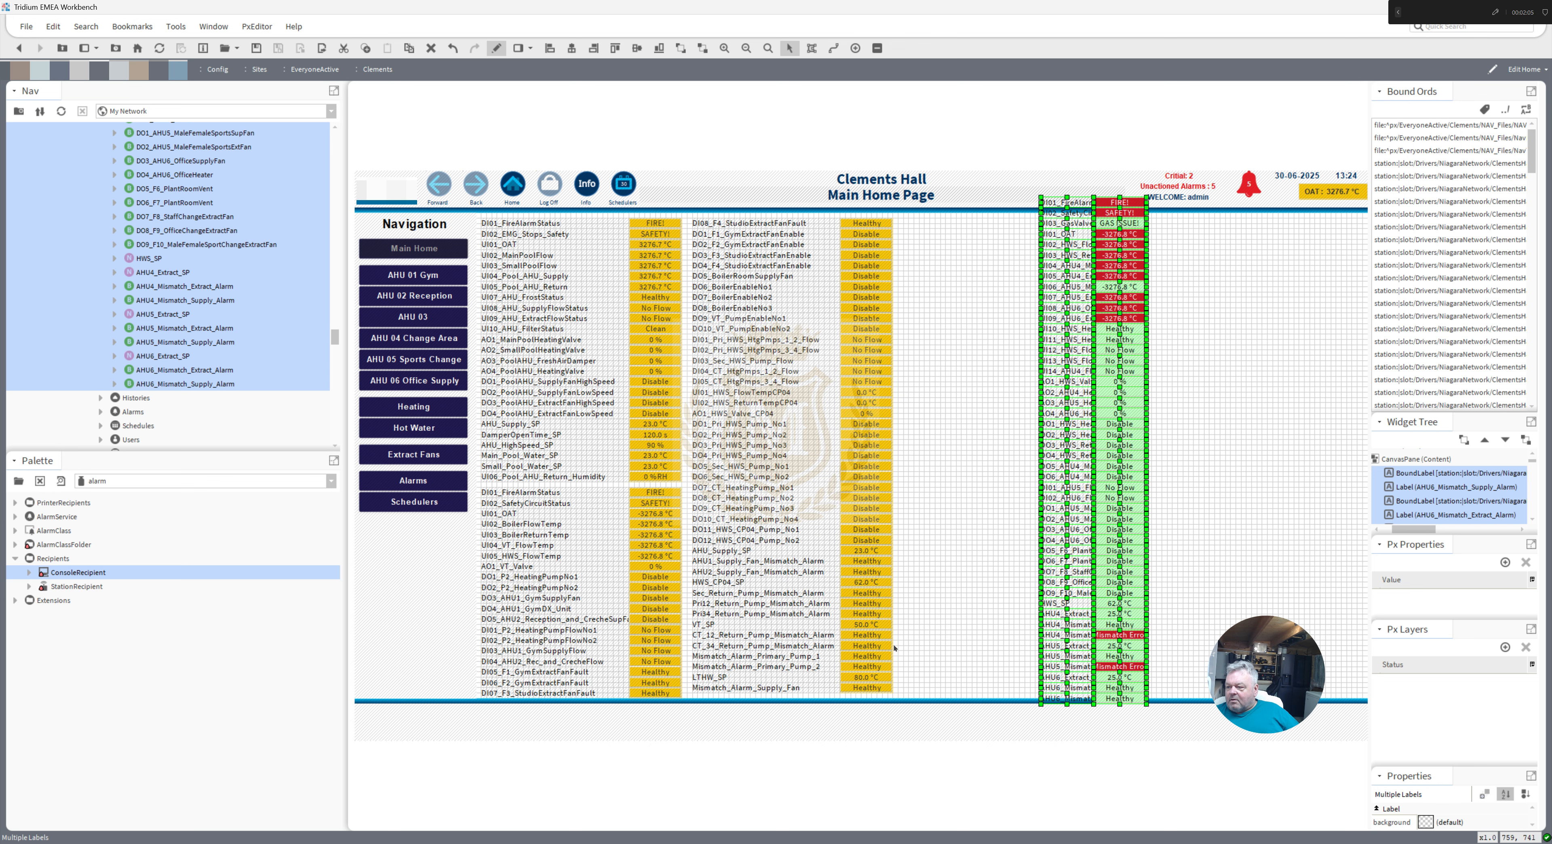
# - Widen all the new point name labels to the left so the full point names fit
pyautogui.moveTo(987, 750); pyautogui.dragTo(1118, 175)
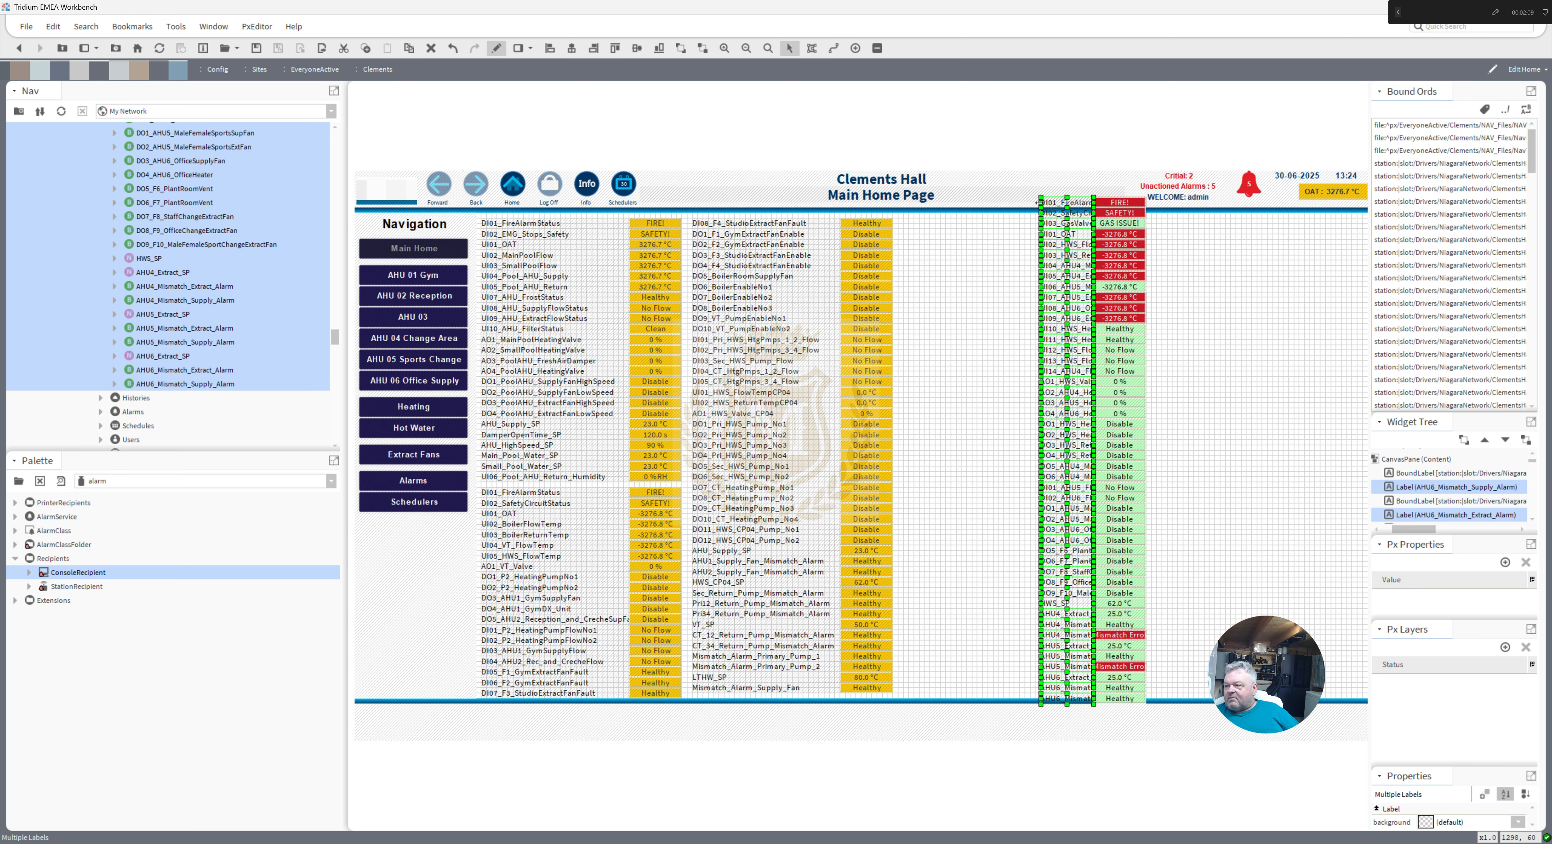
pyautogui.moveTo(1037, 202); pyautogui.dragTo(941, 203)
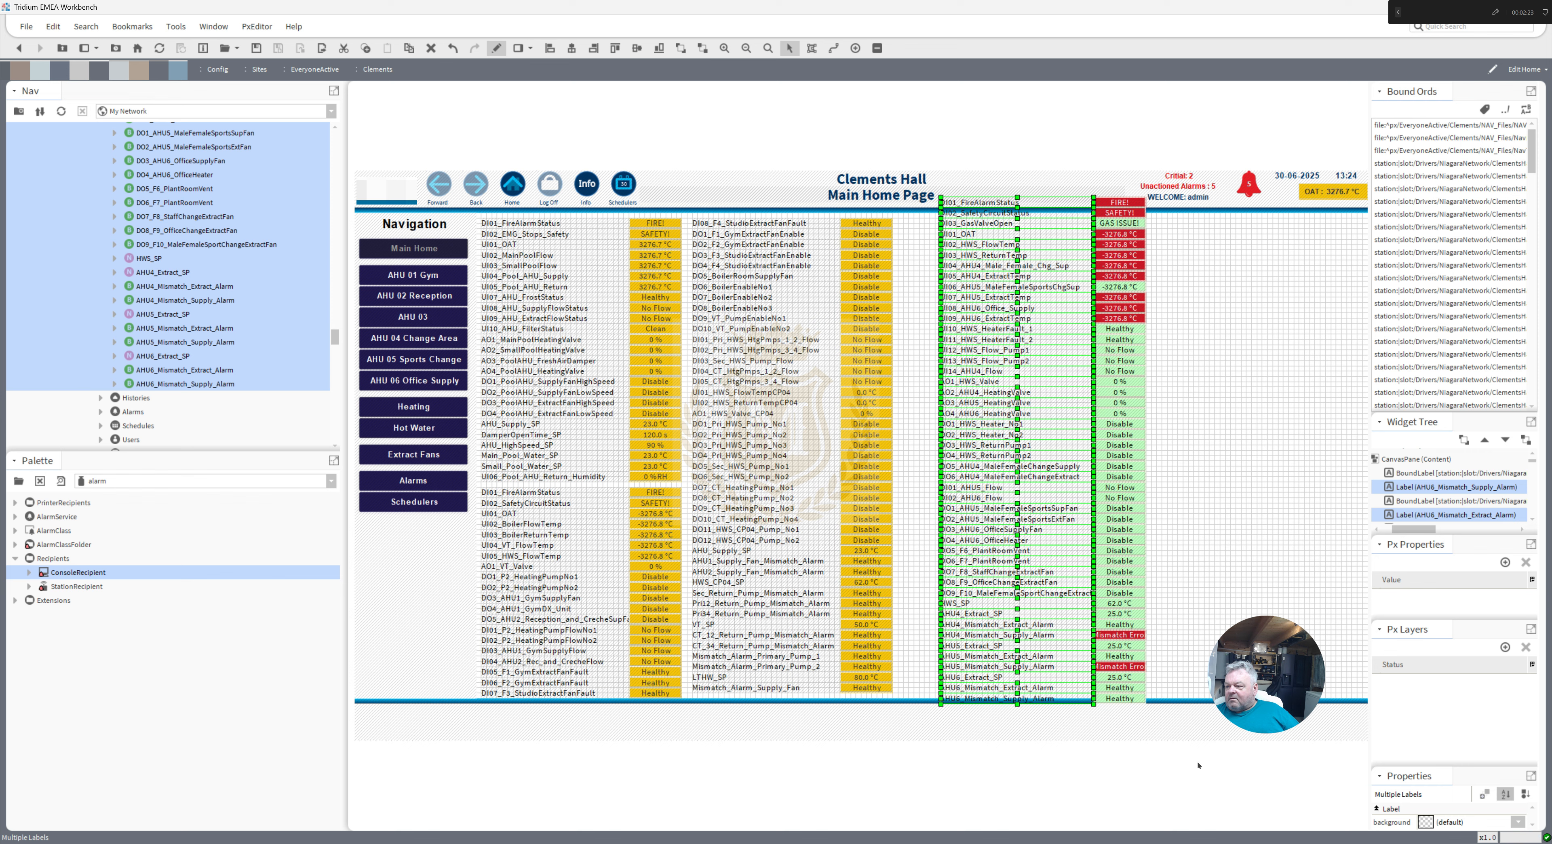
# - Split the rows from DO6_F7_PlantRoomVent down into a separate column to the right, and move the remaining rows beside the existing point columns
pyautogui.moveTo(1196, 747); pyautogui.dragTo(957, 563)
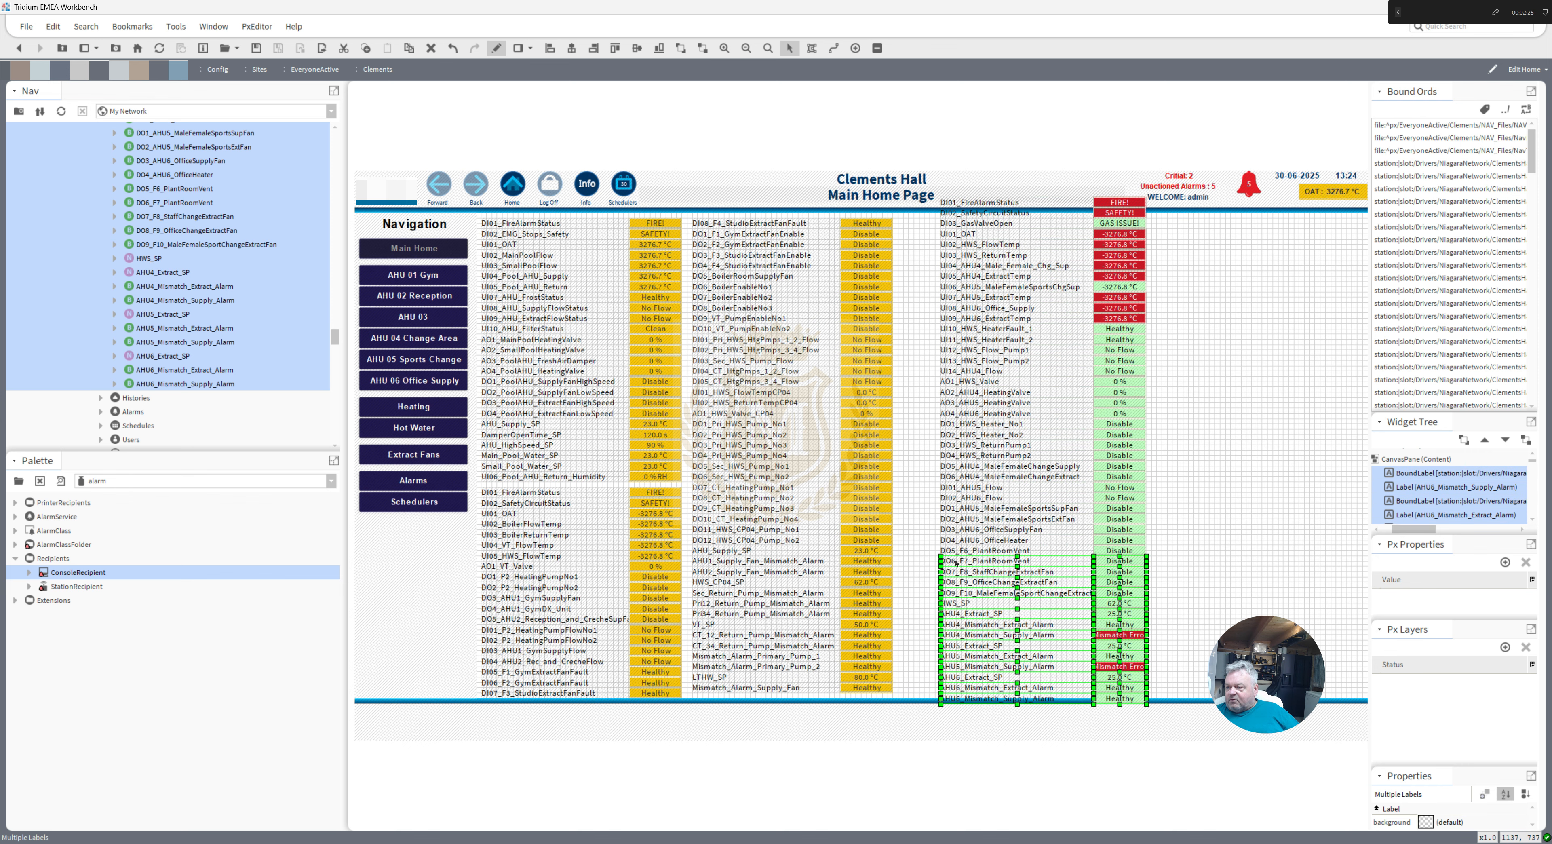
pyautogui.moveTo(1098, 550); pyautogui.dragTo(1319, 487)
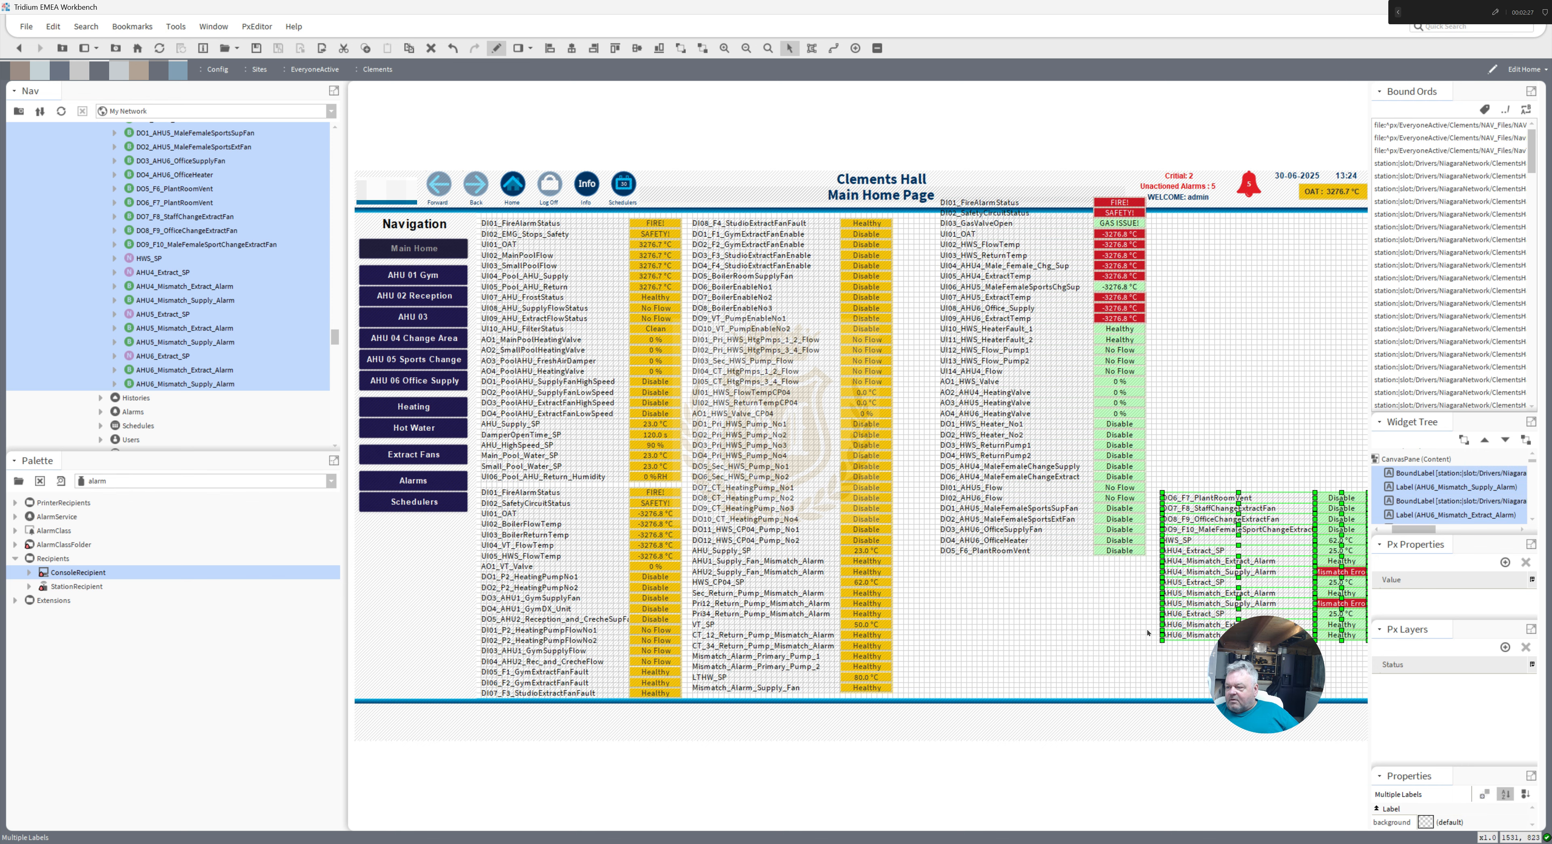
pyautogui.moveTo(1153, 567); pyautogui.dragTo(930, 228)
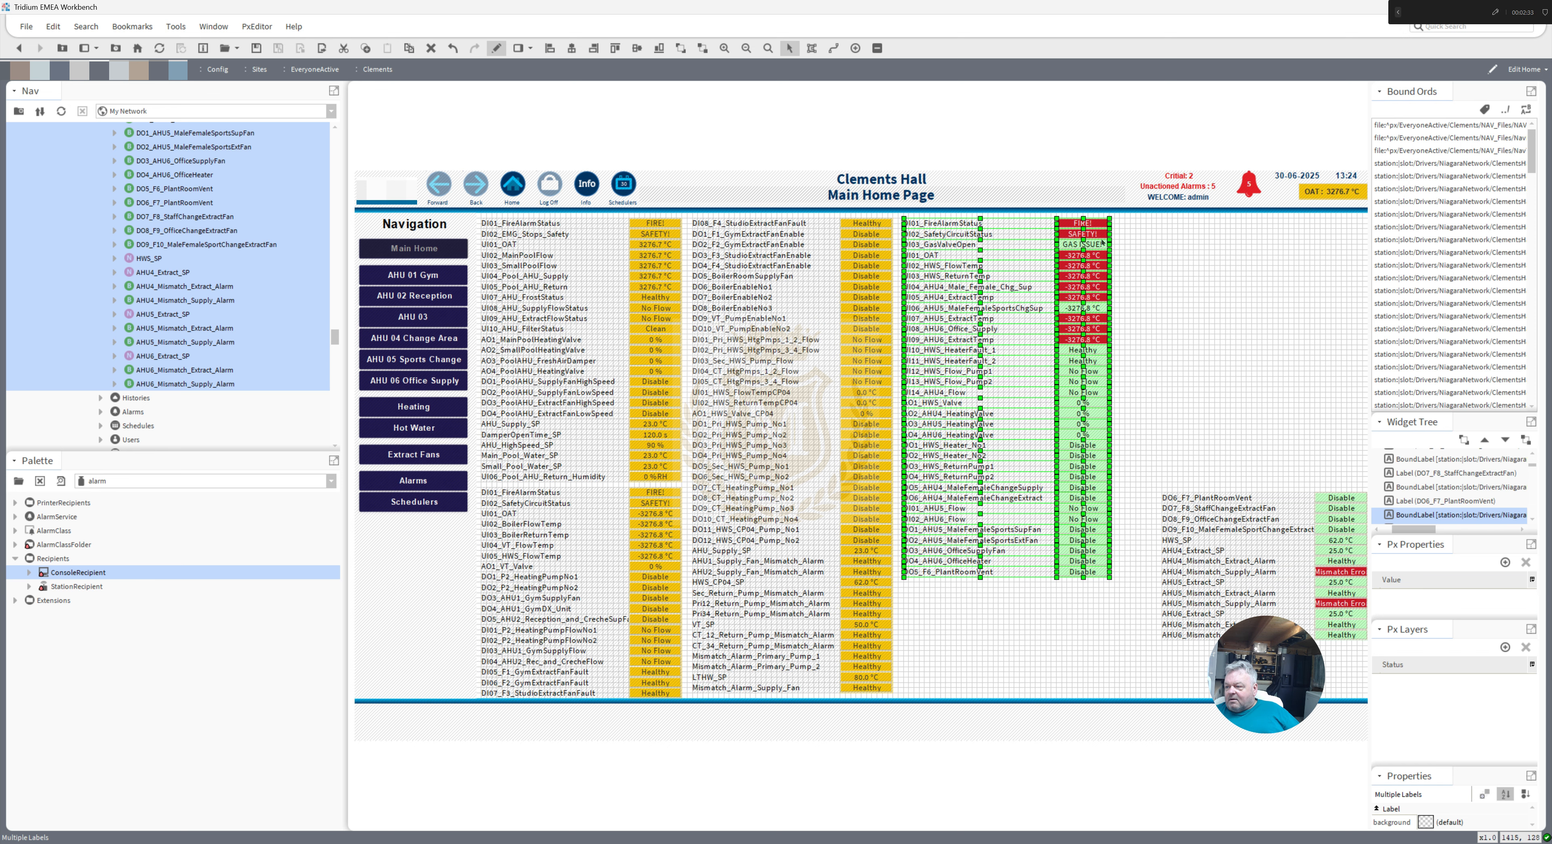
# - Move the rows from DO6_F7_PlantRoomVent through AHU5_Mismatch_Supply_Alarm to the end of the third point column, continuing its row spacing
pyautogui.moveTo(1153, 480); pyautogui.dragTo(1366, 582)
pyautogui.moveTo(1318, 530); pyautogui.dragTo(1016, 583)
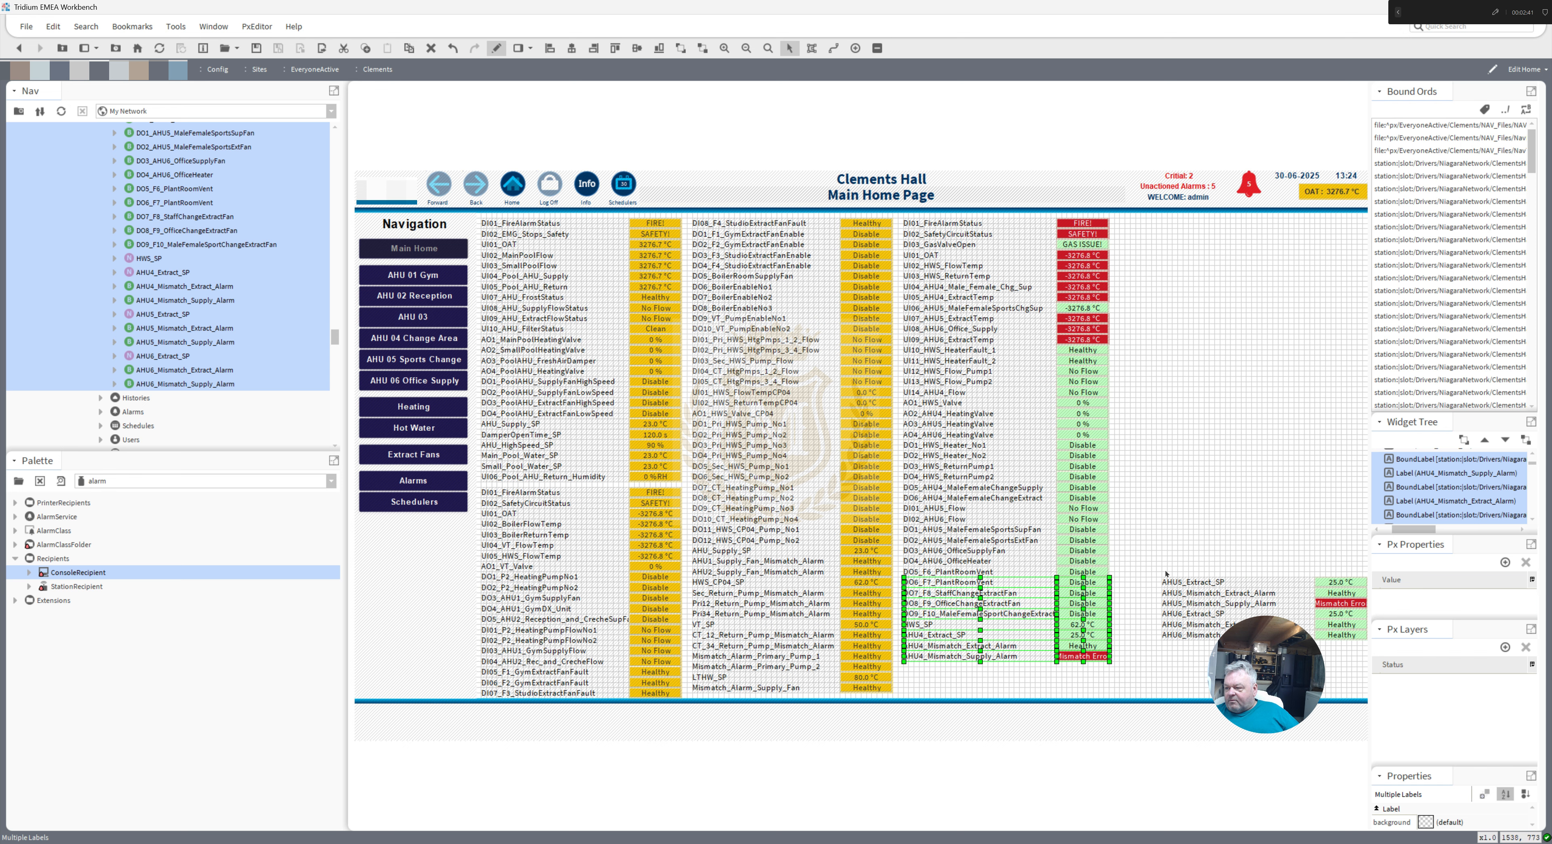
pyautogui.moveTo(1145, 561); pyautogui.dragTo(1084, 664)
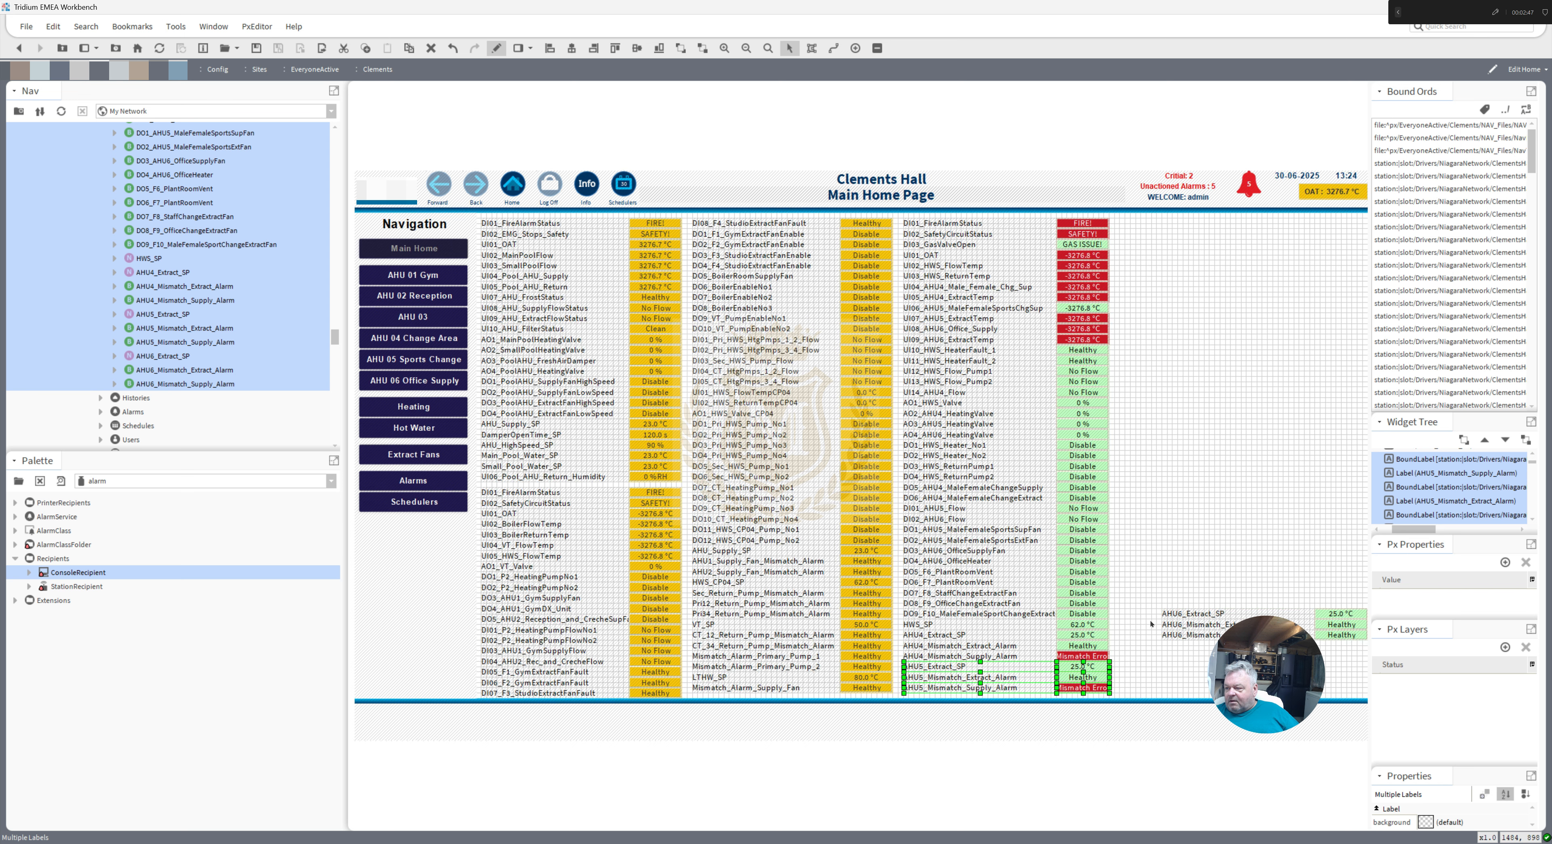
# - Start a fourth column at the top of the page with the three remaining AHU6 rows, then deselect them
pyautogui.moveTo(1149, 601); pyautogui.dragTo(1366, 655)
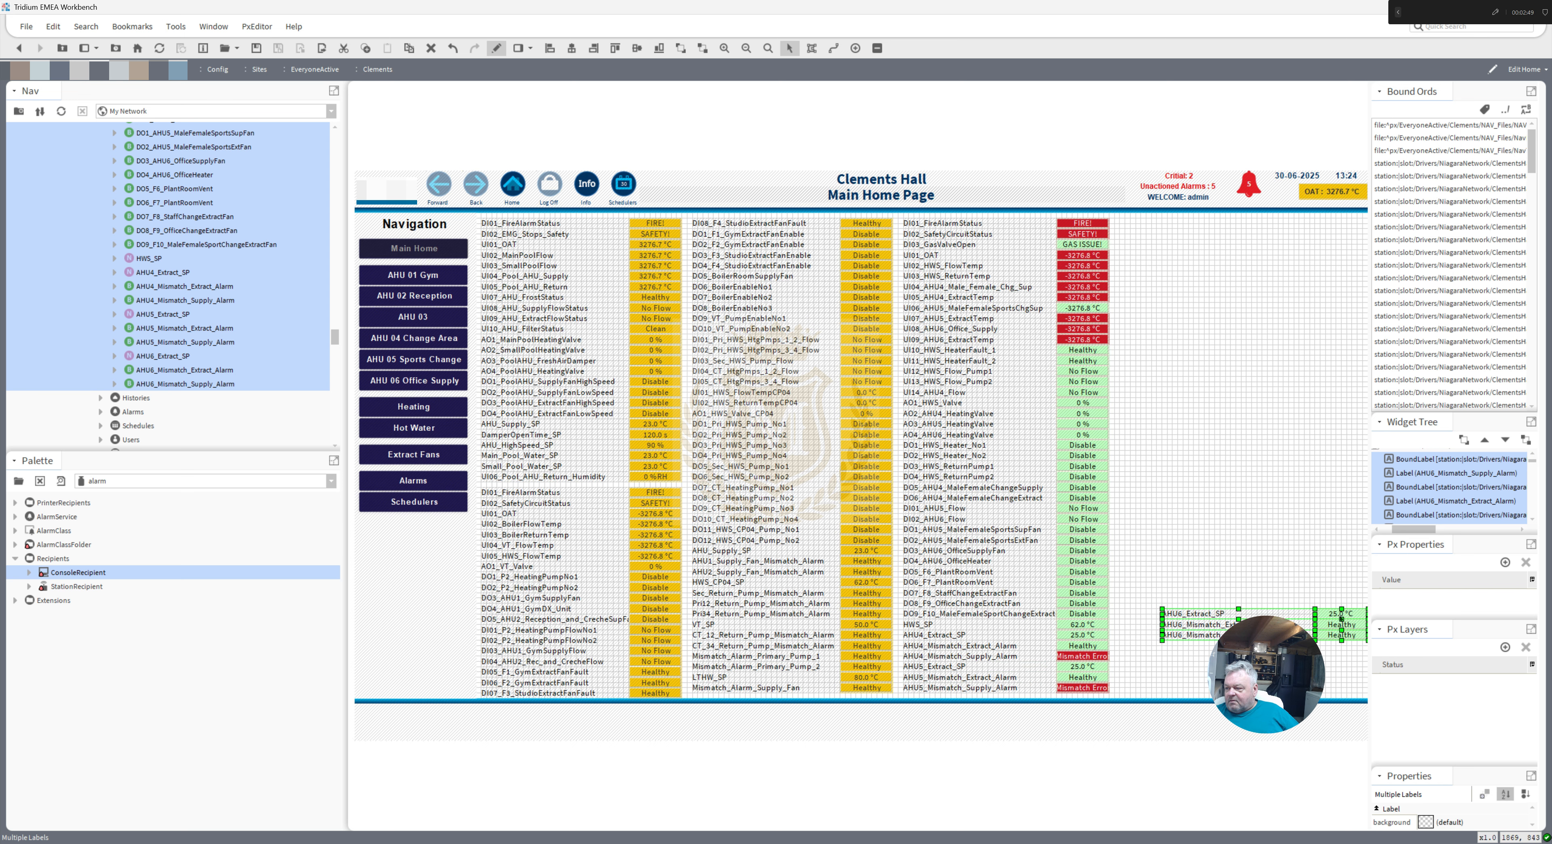
pyautogui.moveTo(1334, 595); pyautogui.dragTo(1299, 220)
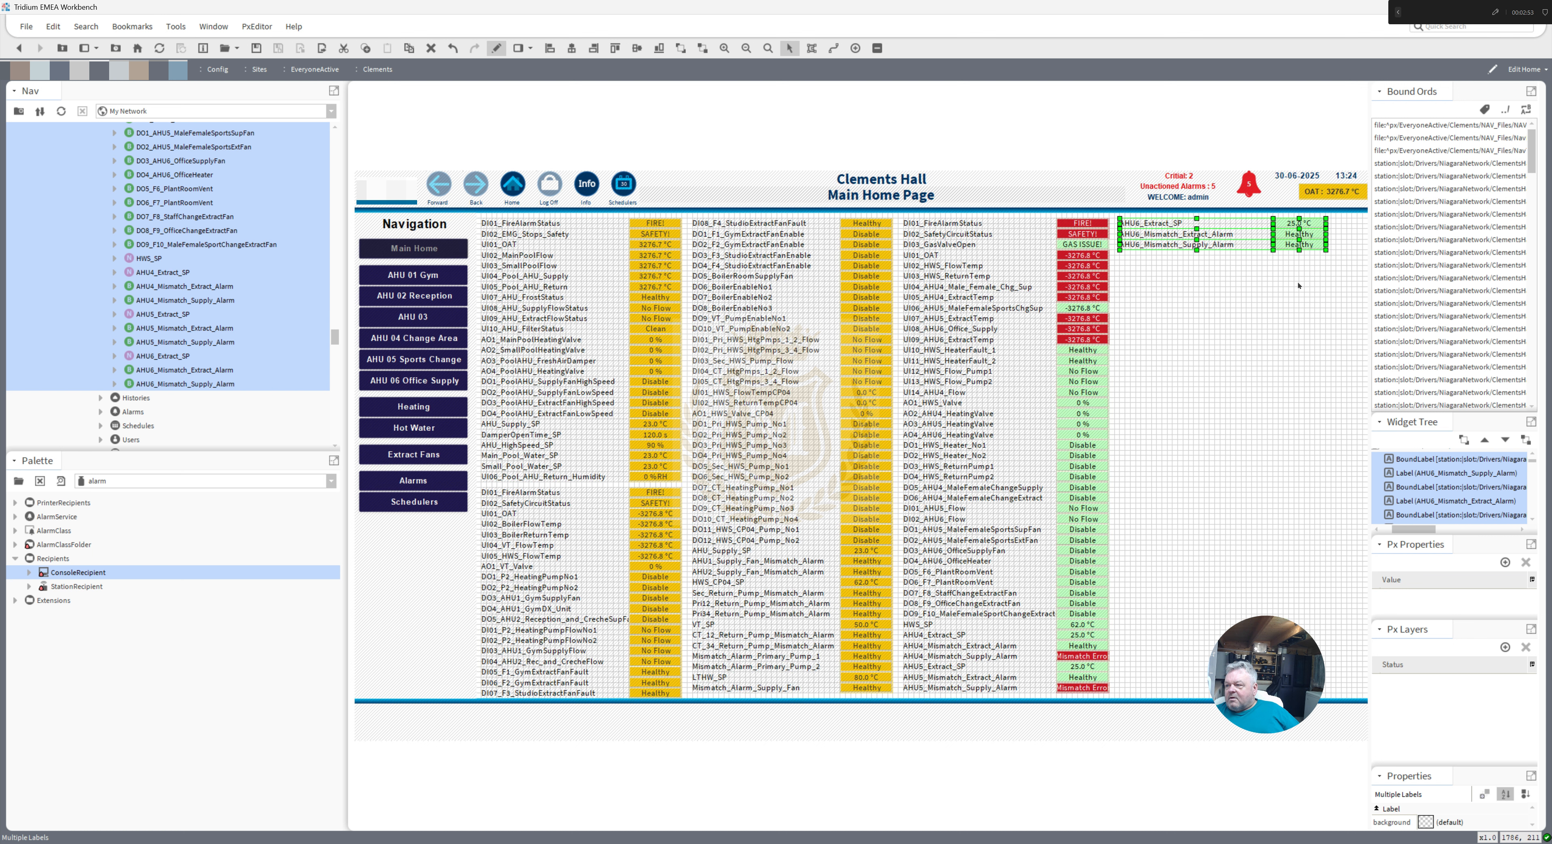
pyautogui.click(1216, 333)
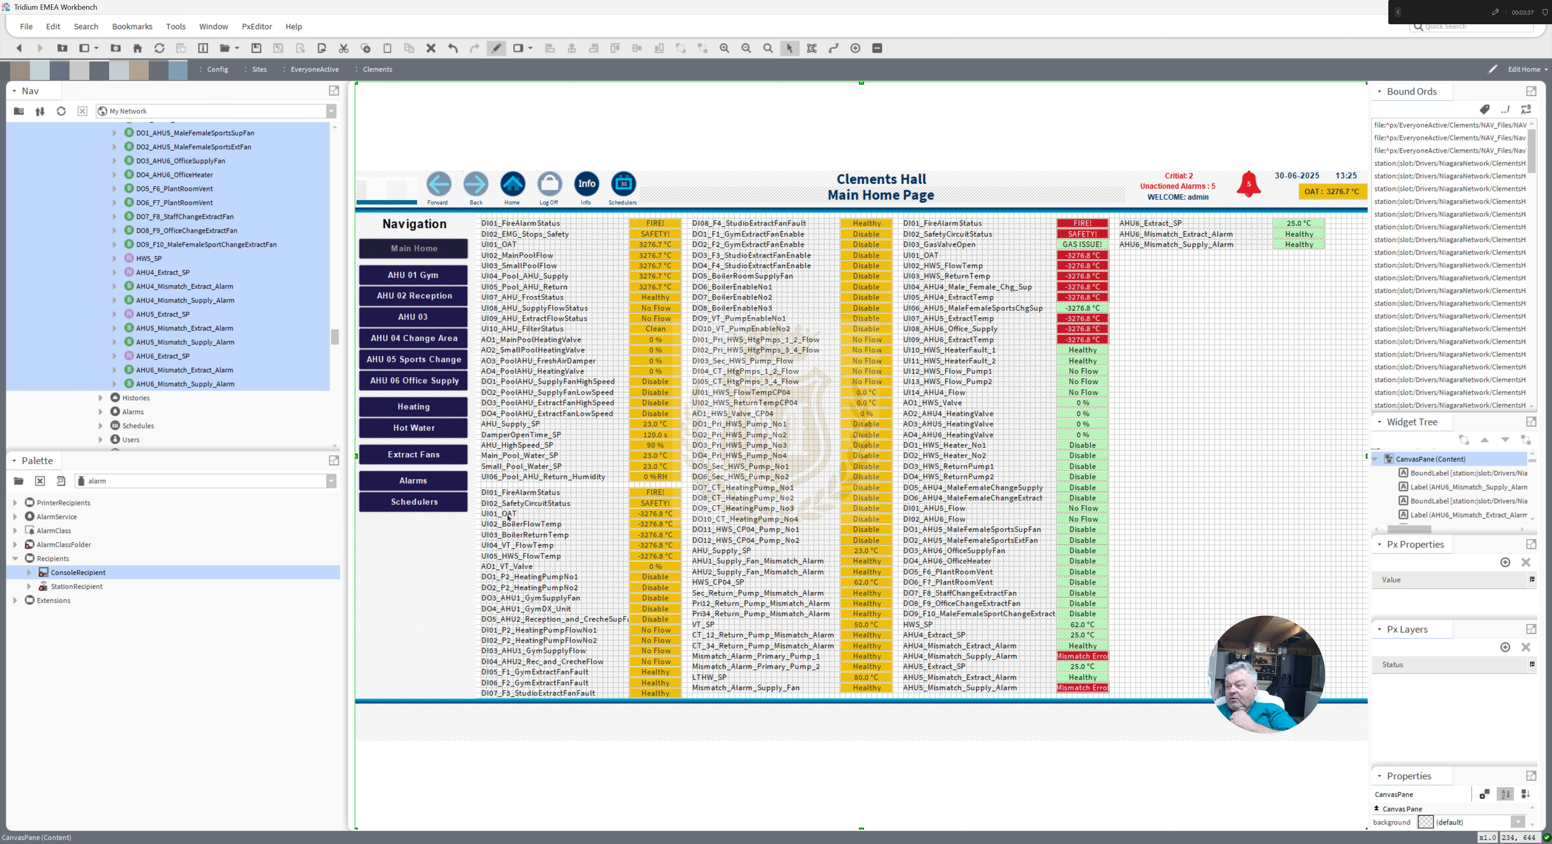
# - Switch the home page to view mode and check the status colours in the Information popup, closing it when done
pyautogui.click(495, 48)
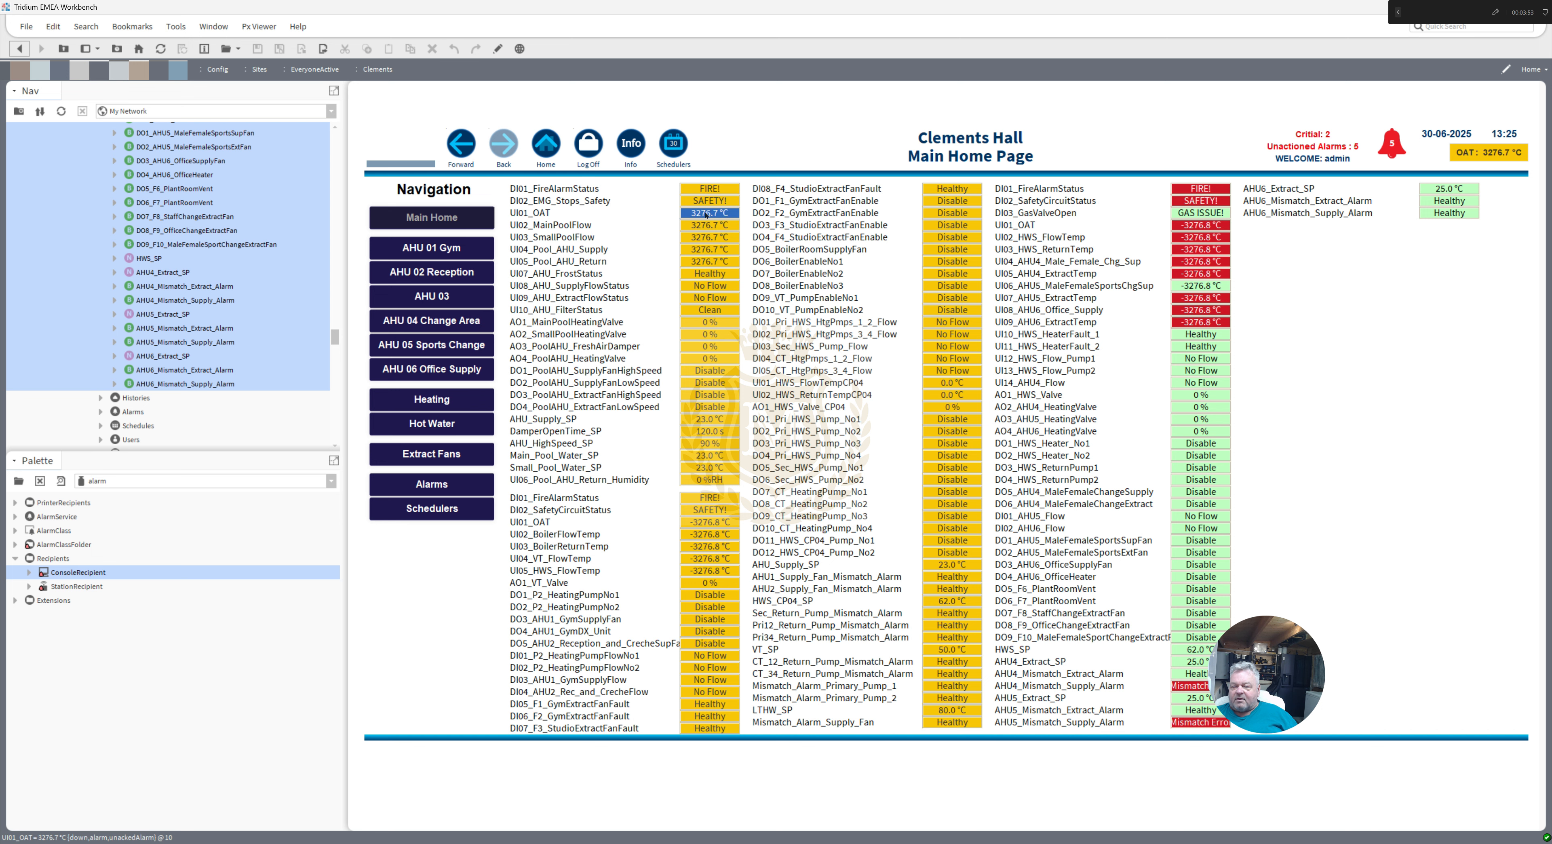
pyautogui.click(627, 149)
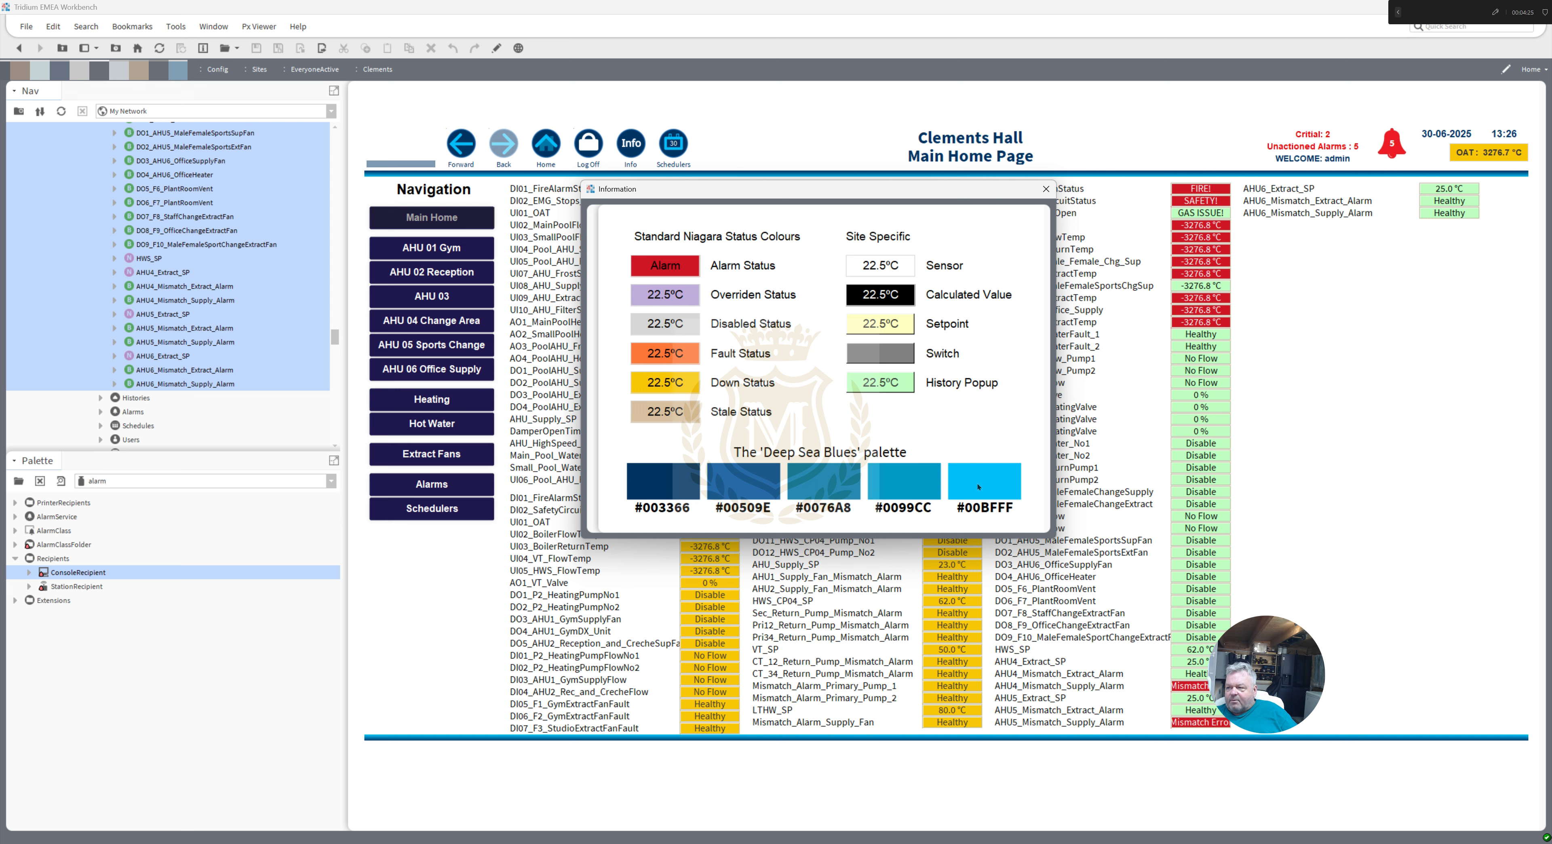
pyautogui.click(1046, 189)
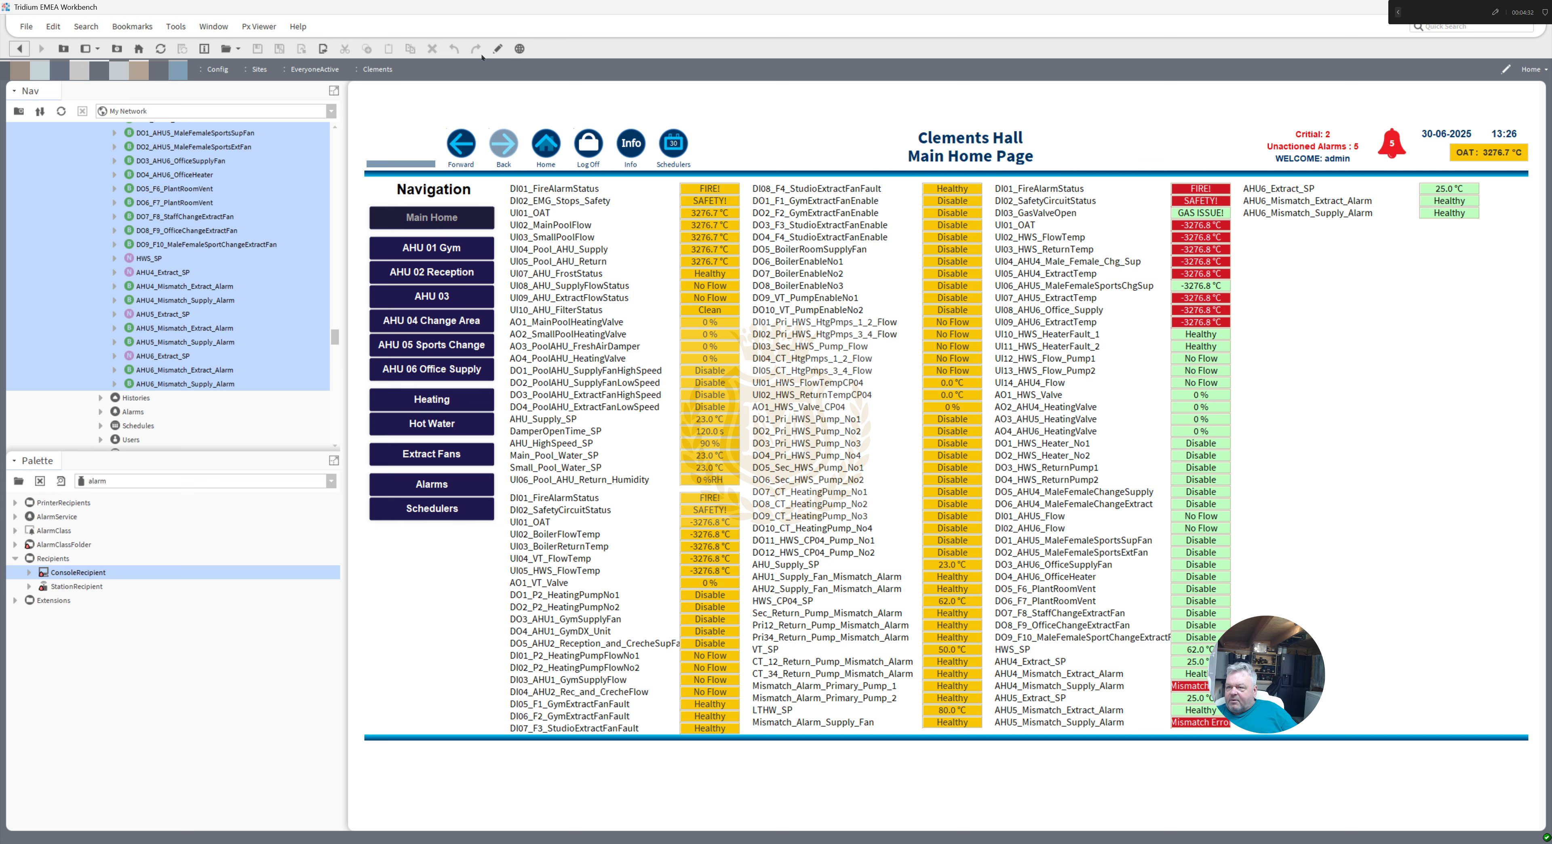
# - In edit mode, try moving the header, footer and side navigation includes on the home page, undoing each move
pyautogui.click(498, 48)
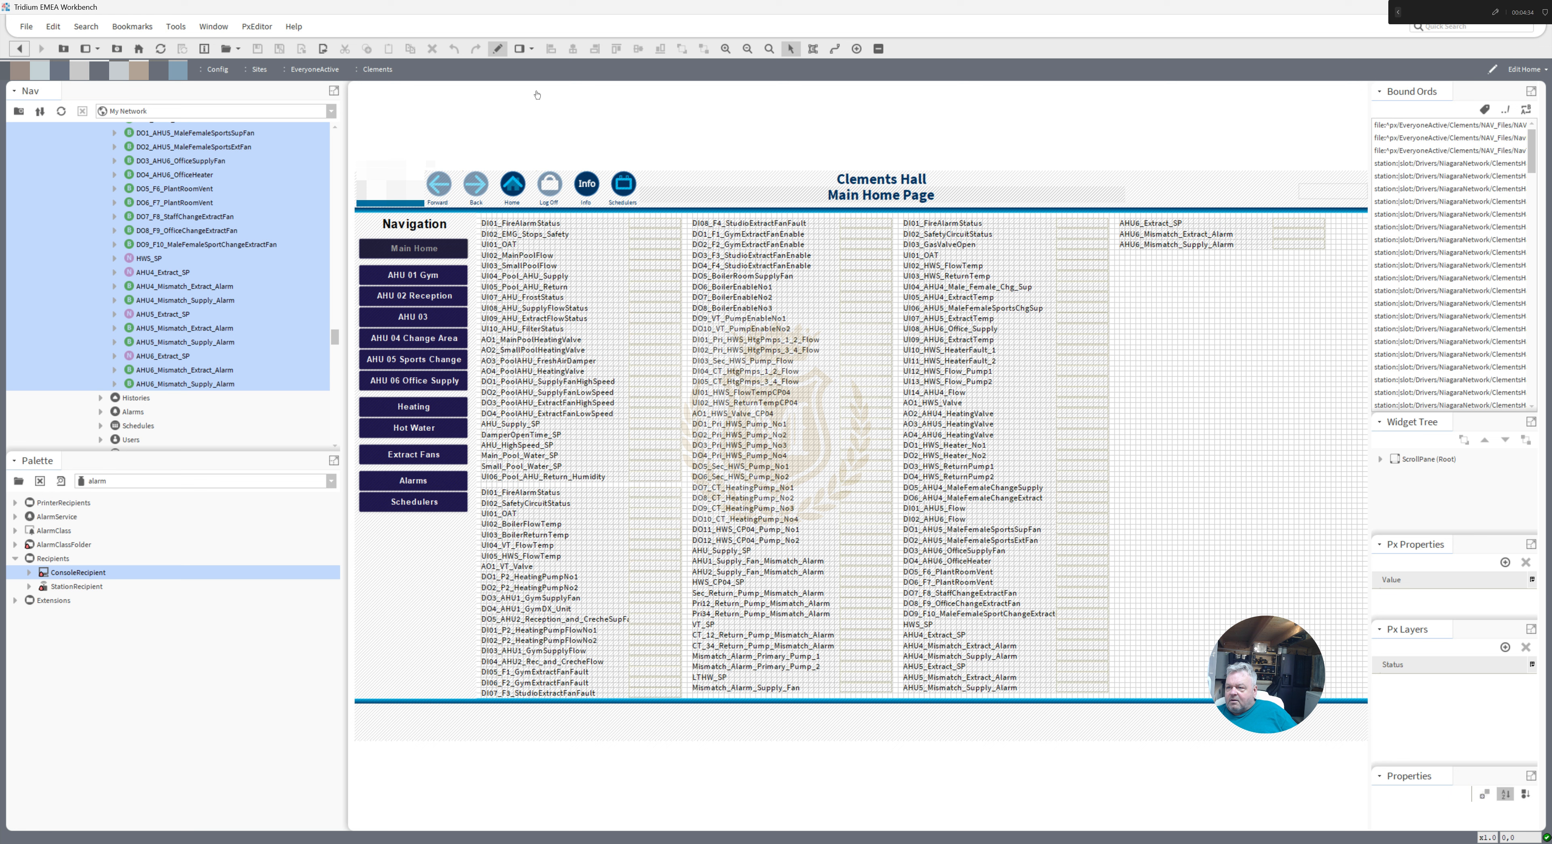
pyautogui.click(689, 184)
pyautogui.moveTo(697, 308); pyautogui.dragTo(703, 343)
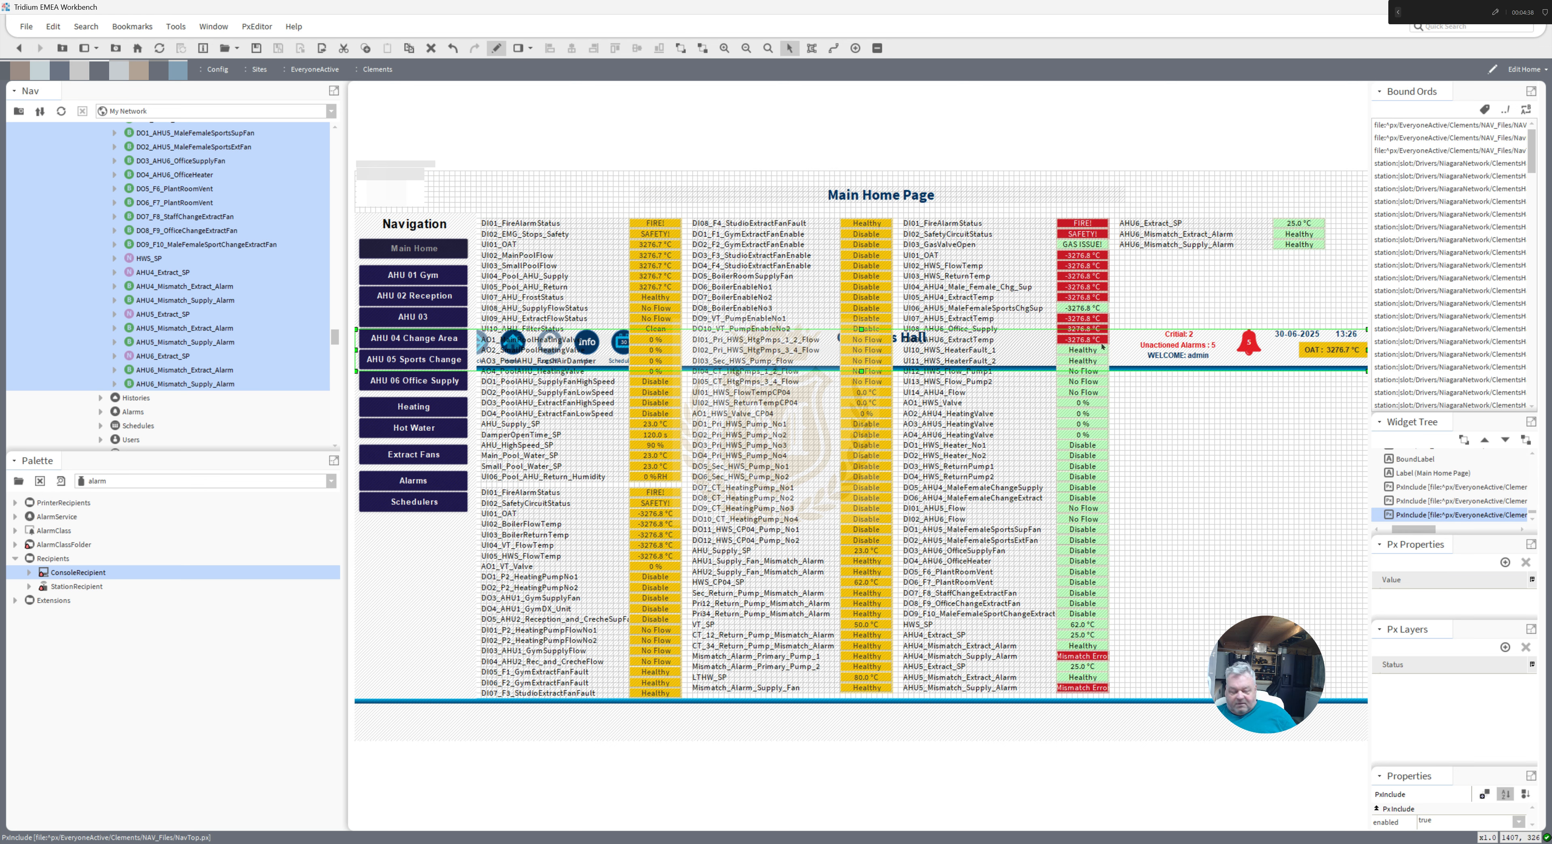
pyautogui.hotkey('ctrl', 'z')
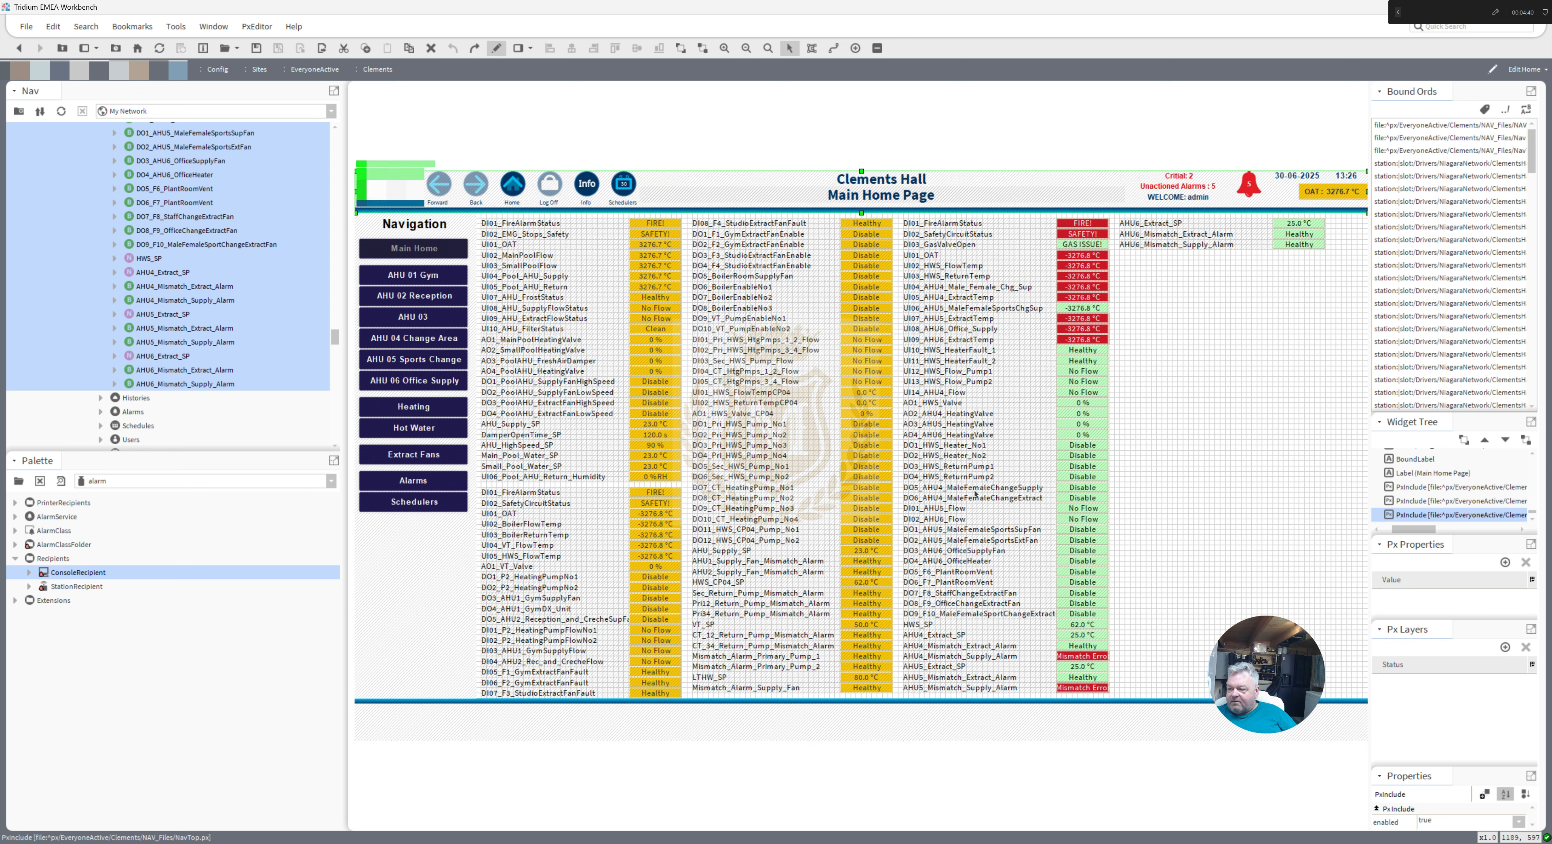
pyautogui.moveTo(900, 729); pyautogui.dragTo(902, 657)
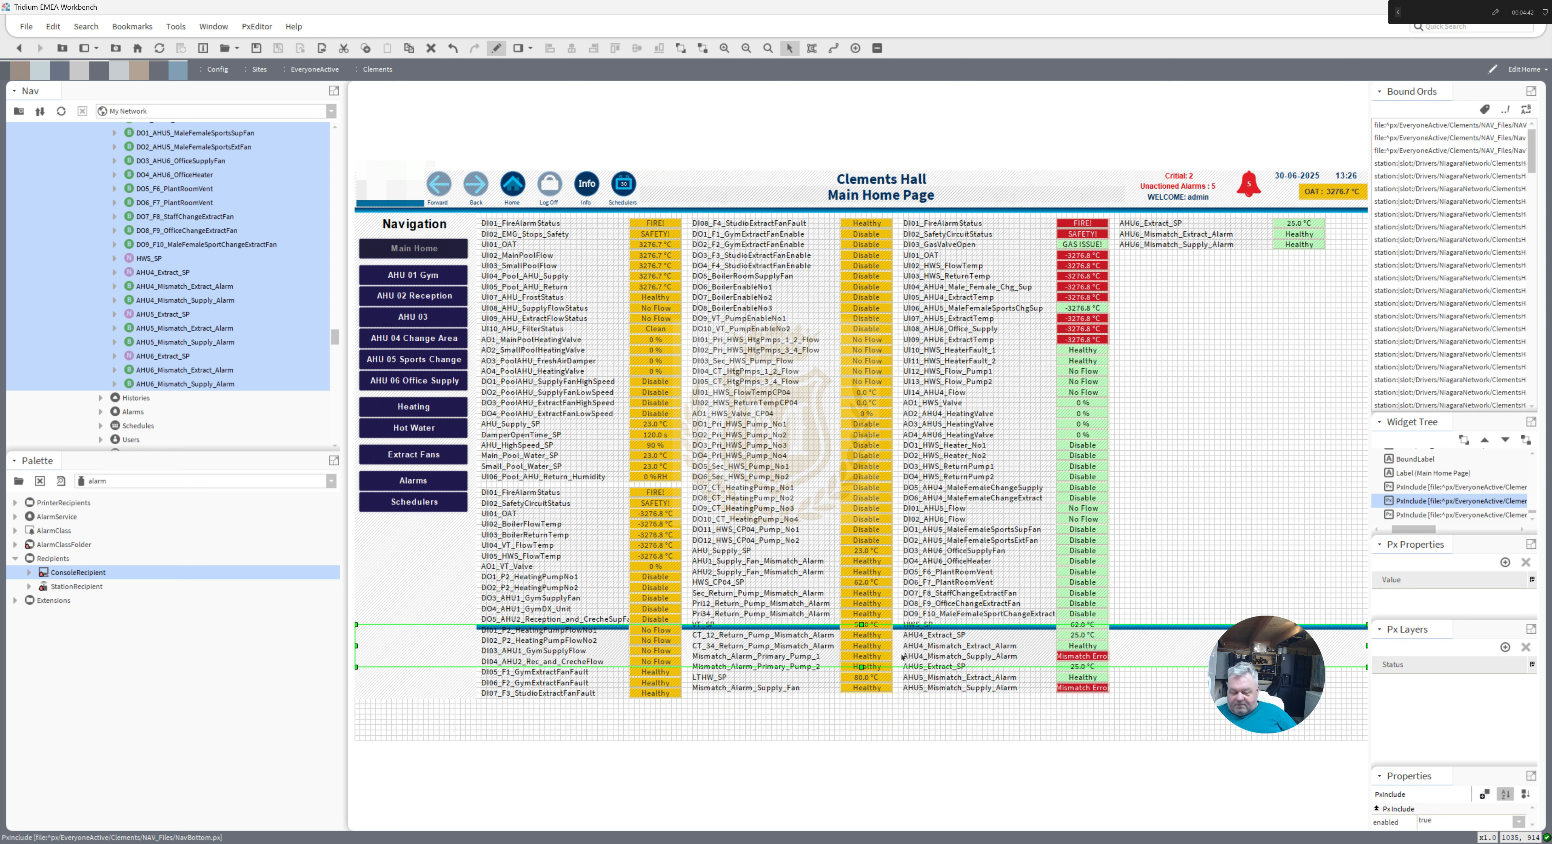
pyautogui.hotkey('ctrl', 'z')
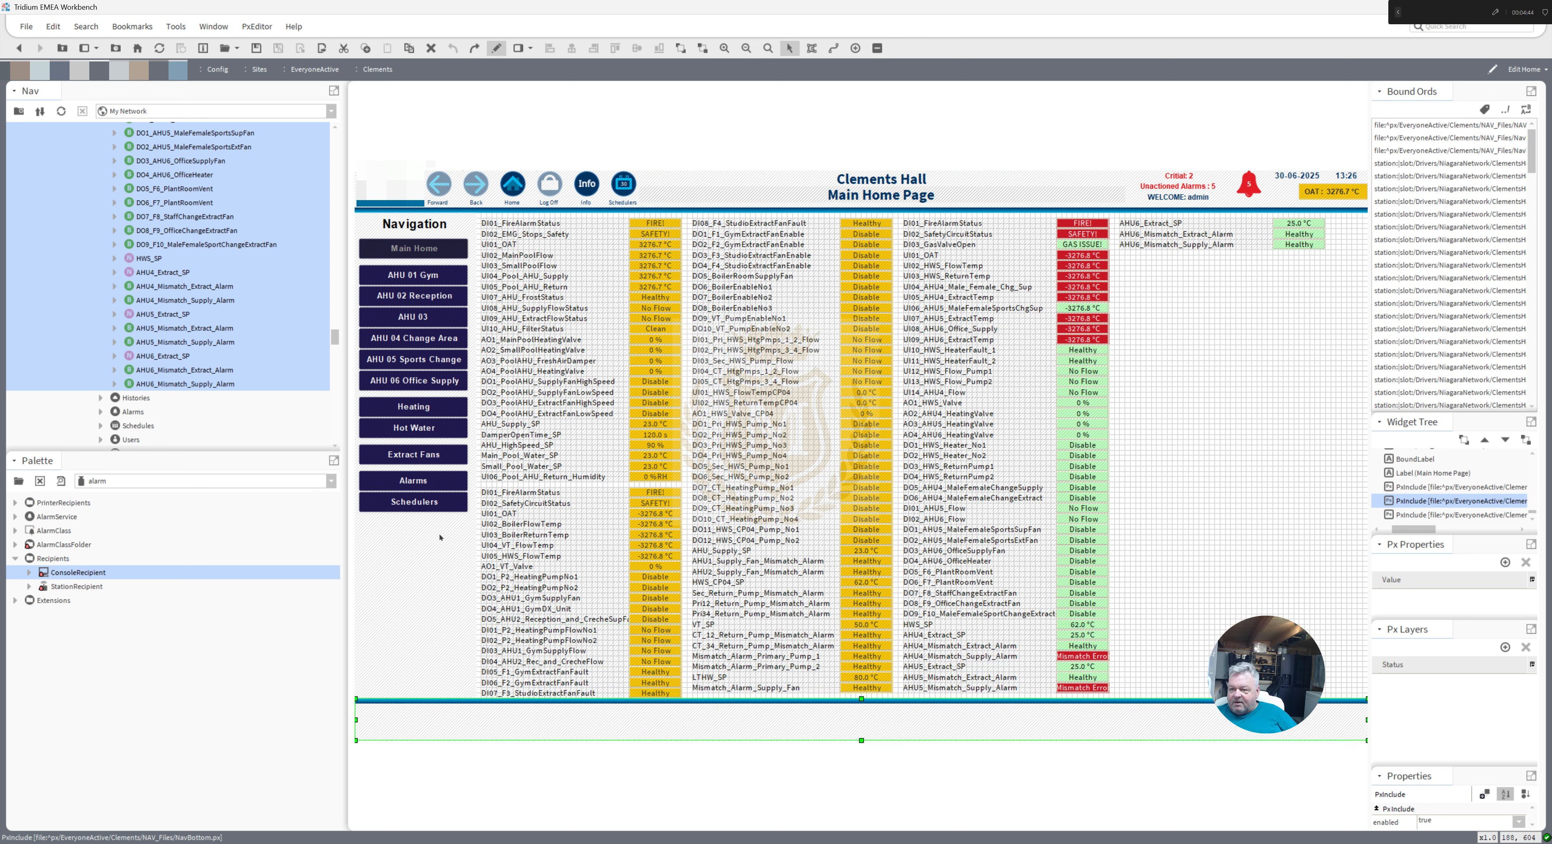
pyautogui.moveTo(440, 537); pyautogui.dragTo(608, 529)
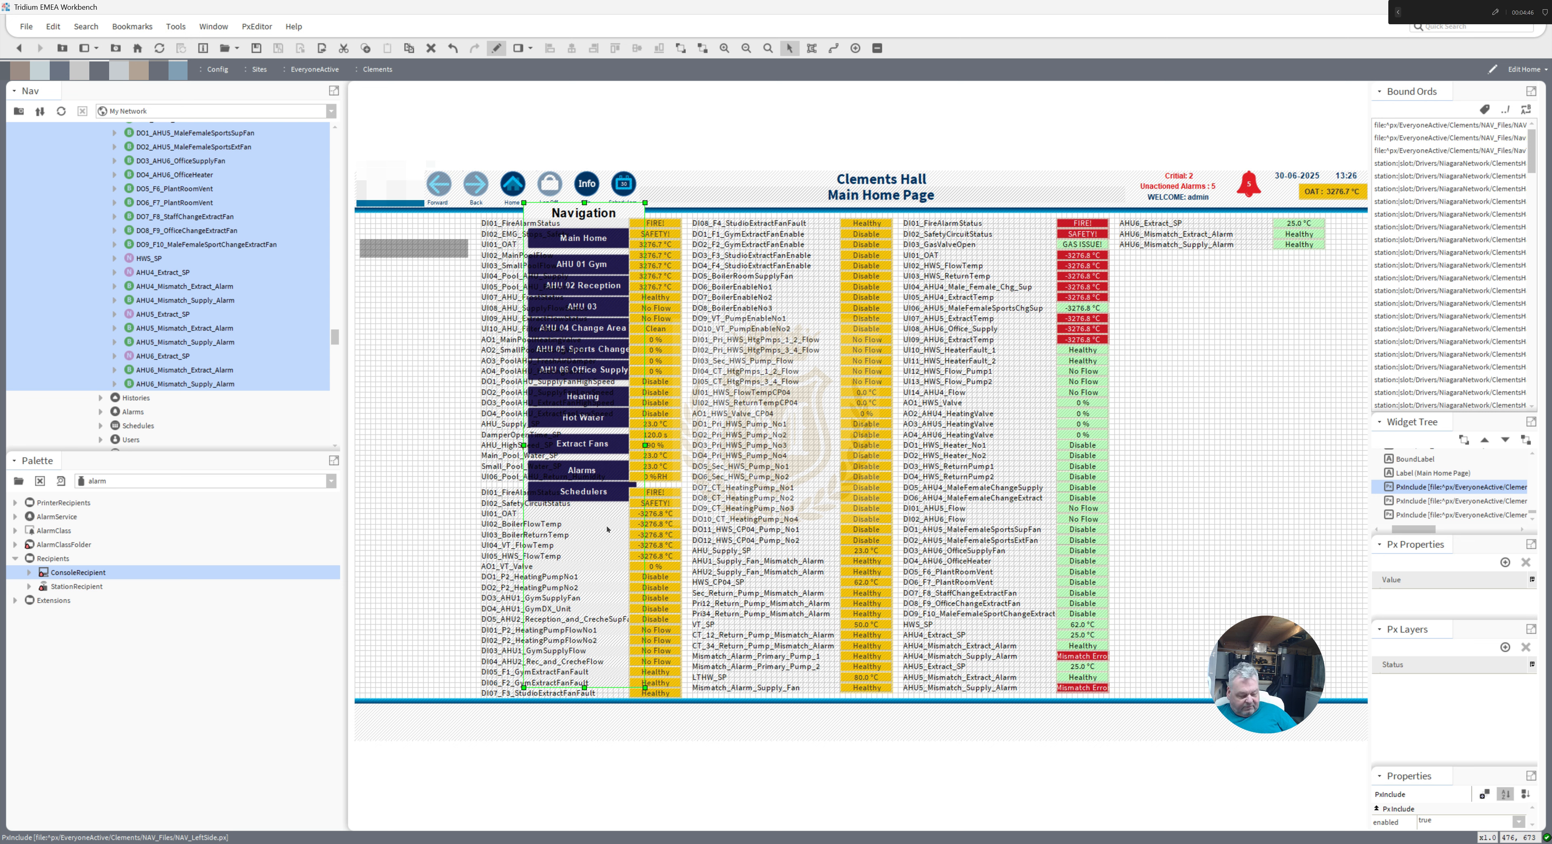
pyautogui.hotkey('ctrl', 'z')
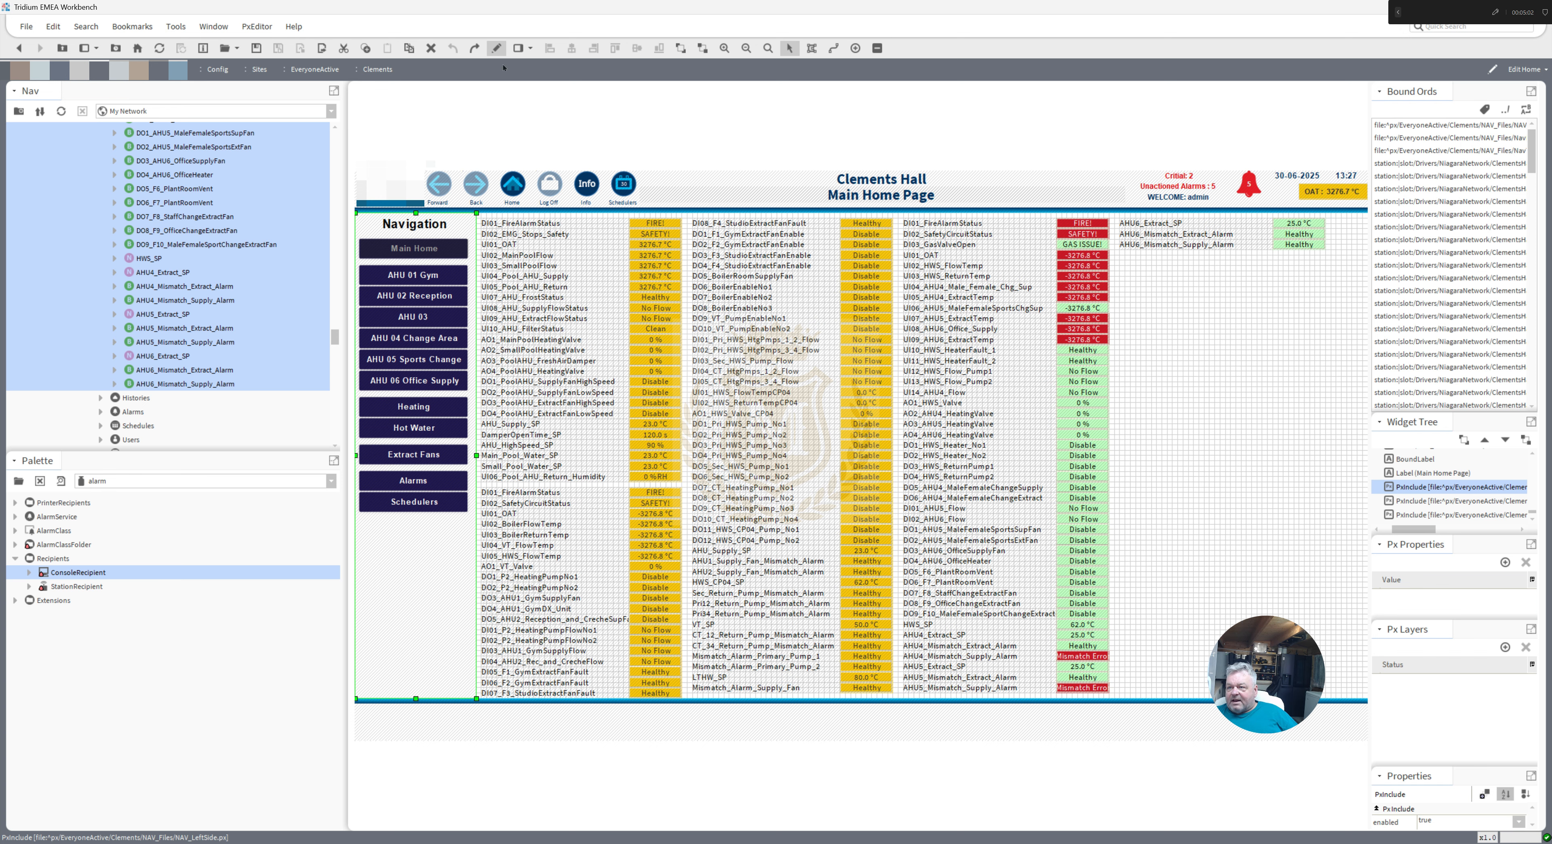
# - Return to view mode and look through the AHU 01 to AHU 06 pages using the page navigation
pyautogui.click(498, 48)
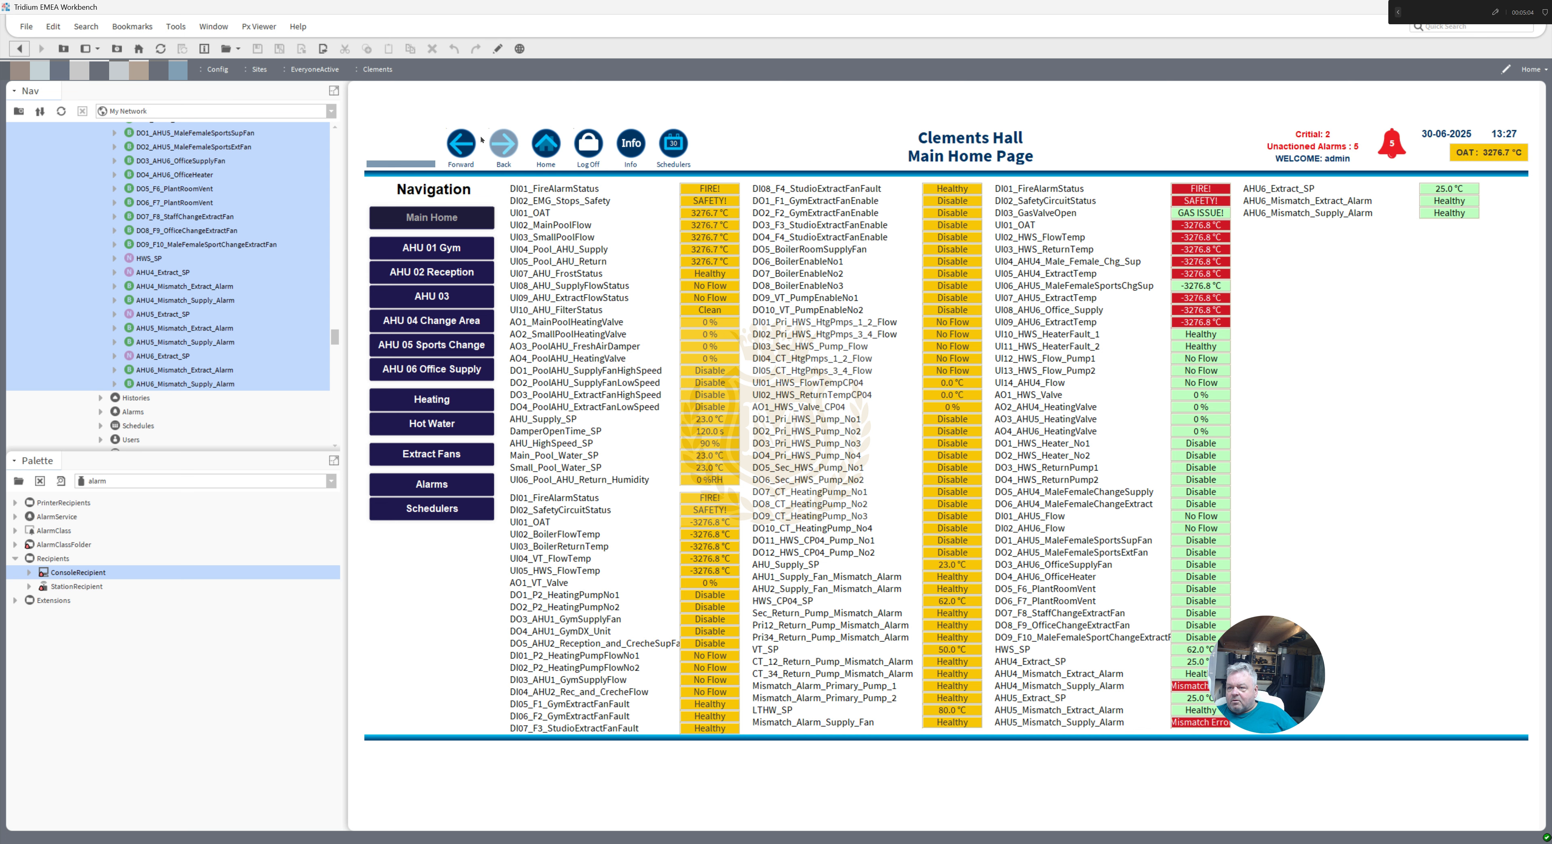
pyautogui.click(444, 250)
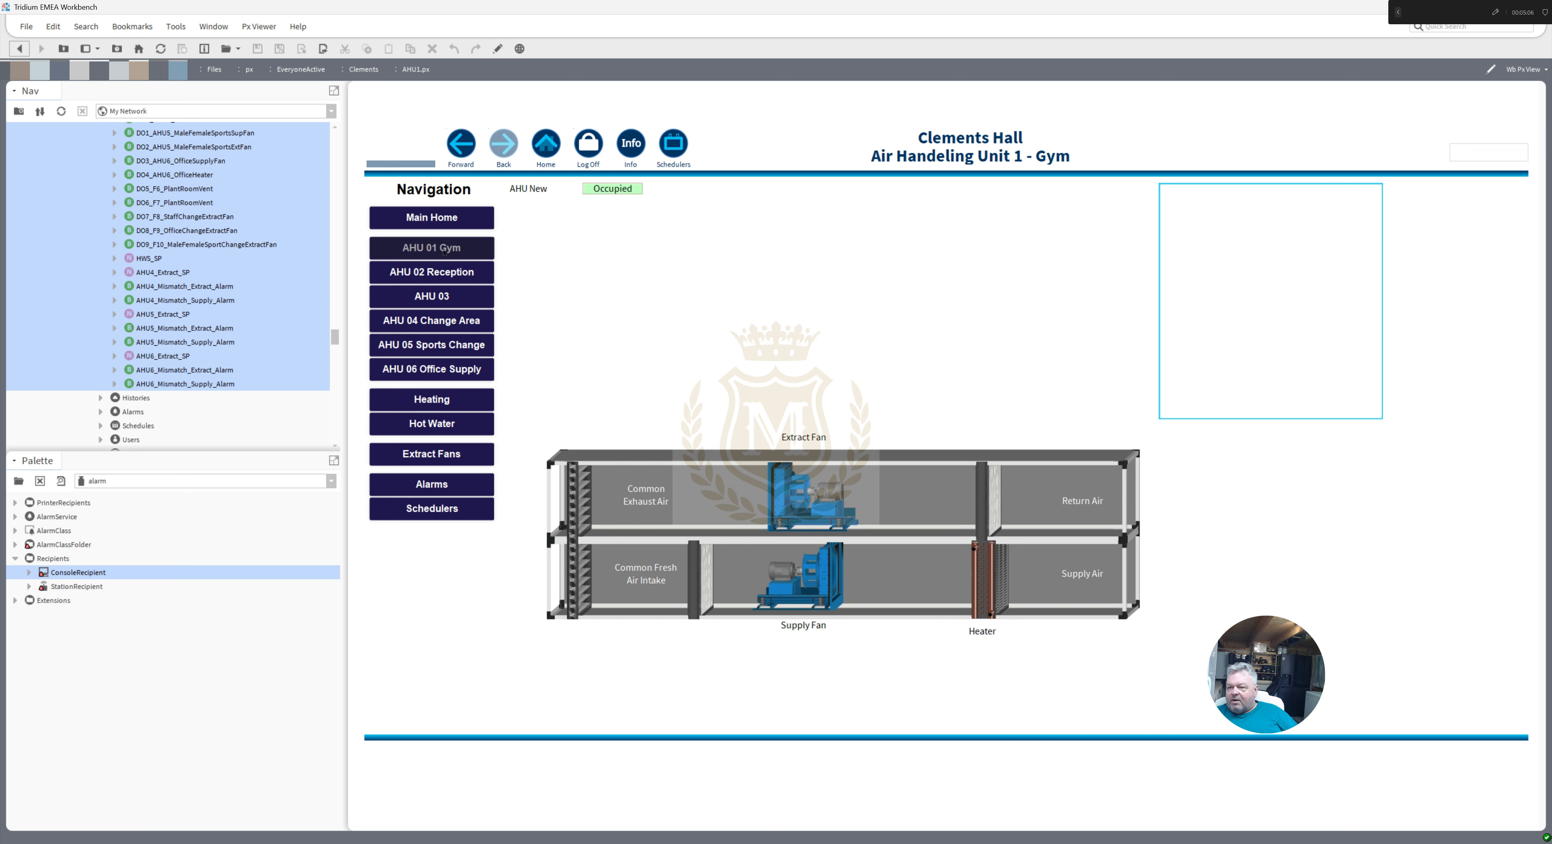
pyautogui.click(439, 272)
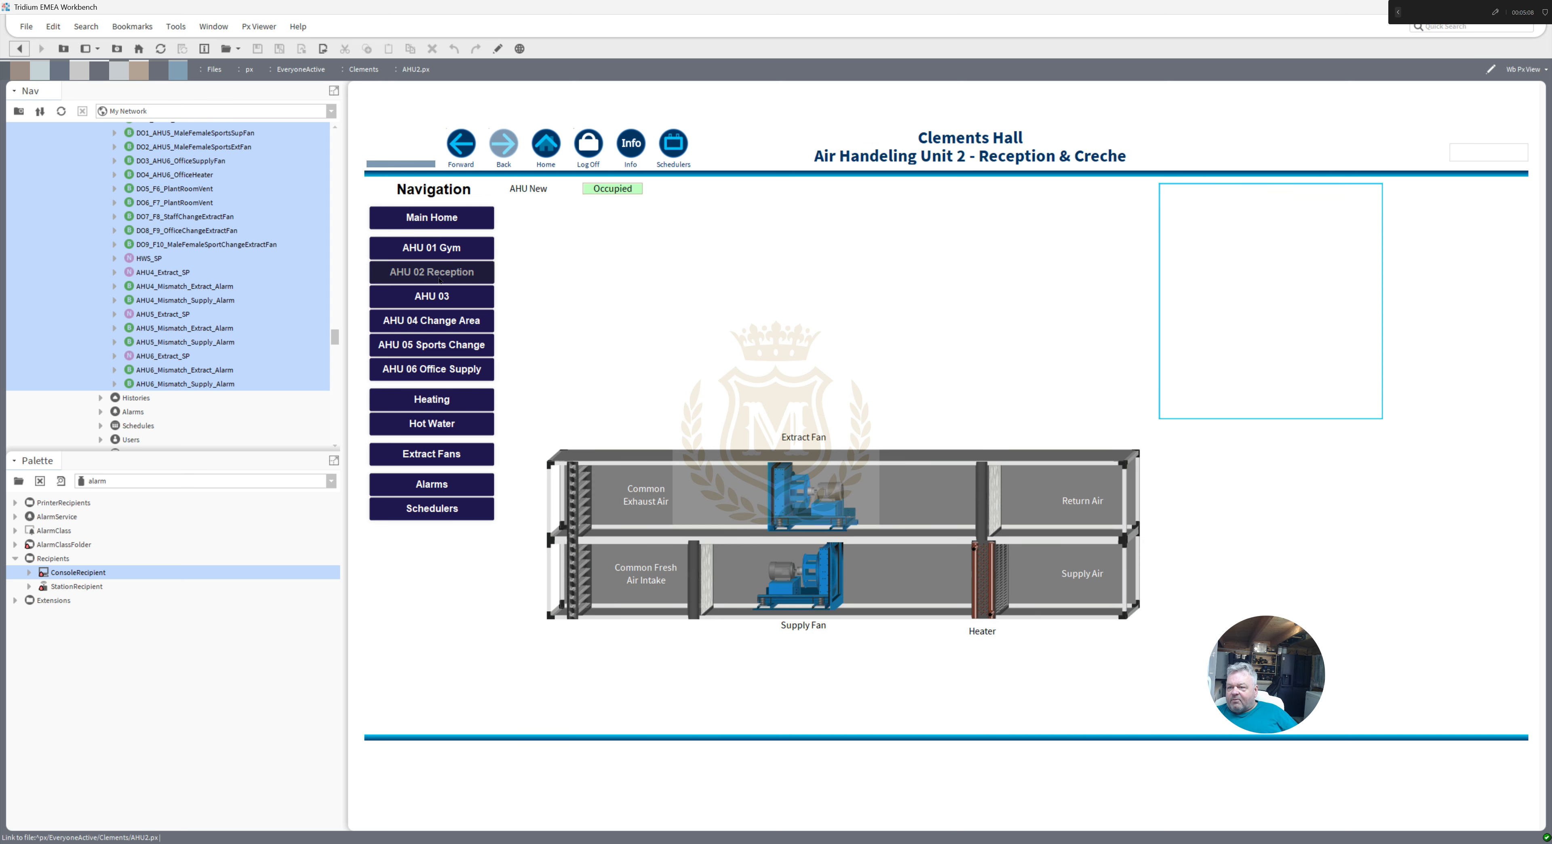
pyautogui.click(435, 299)
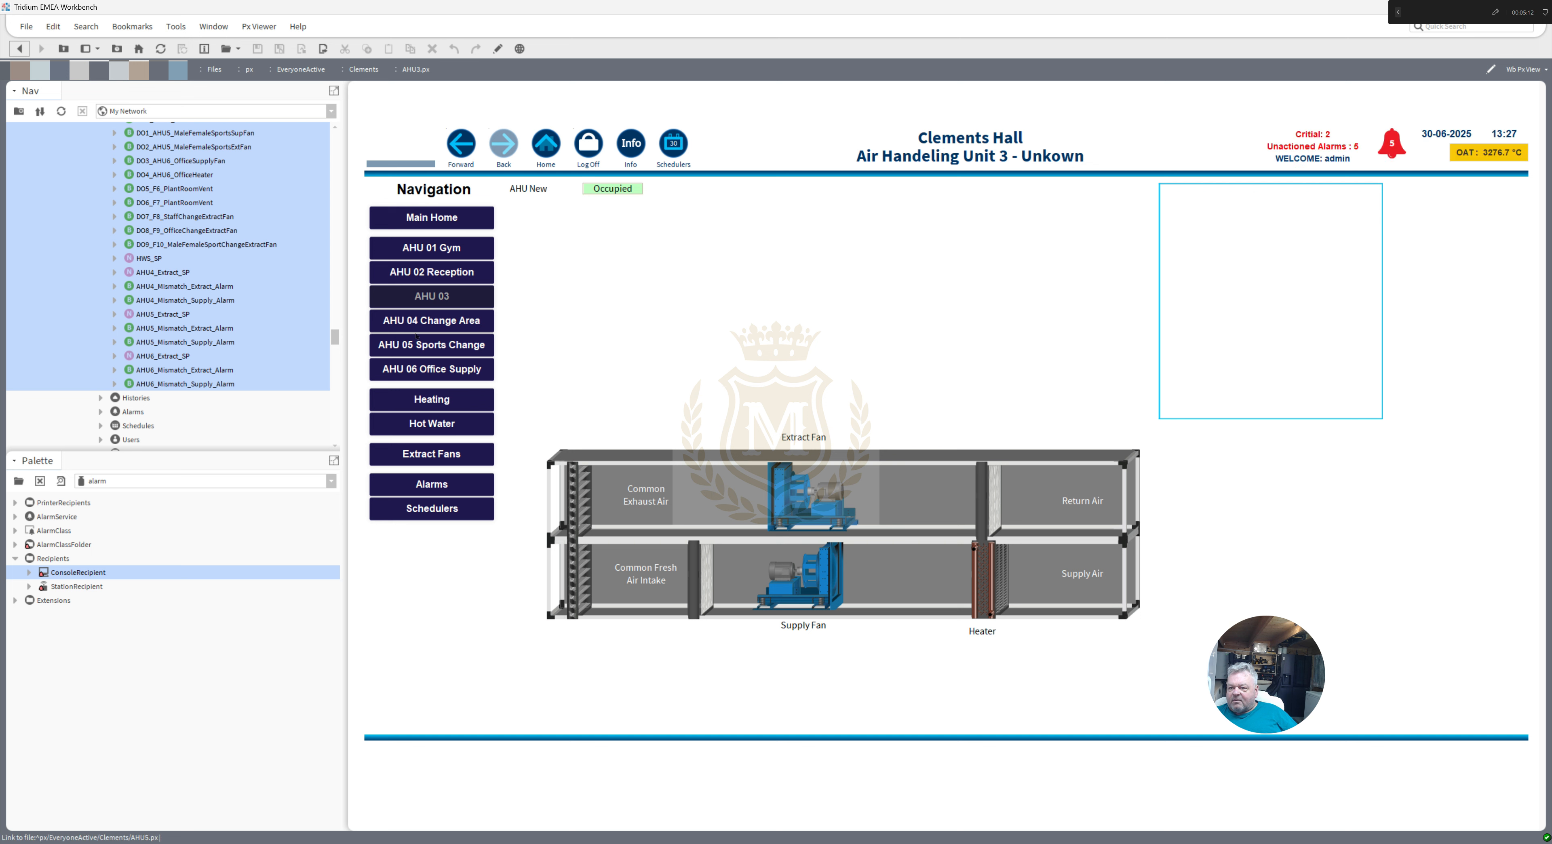
pyautogui.click(420, 323)
pyautogui.click(418, 347)
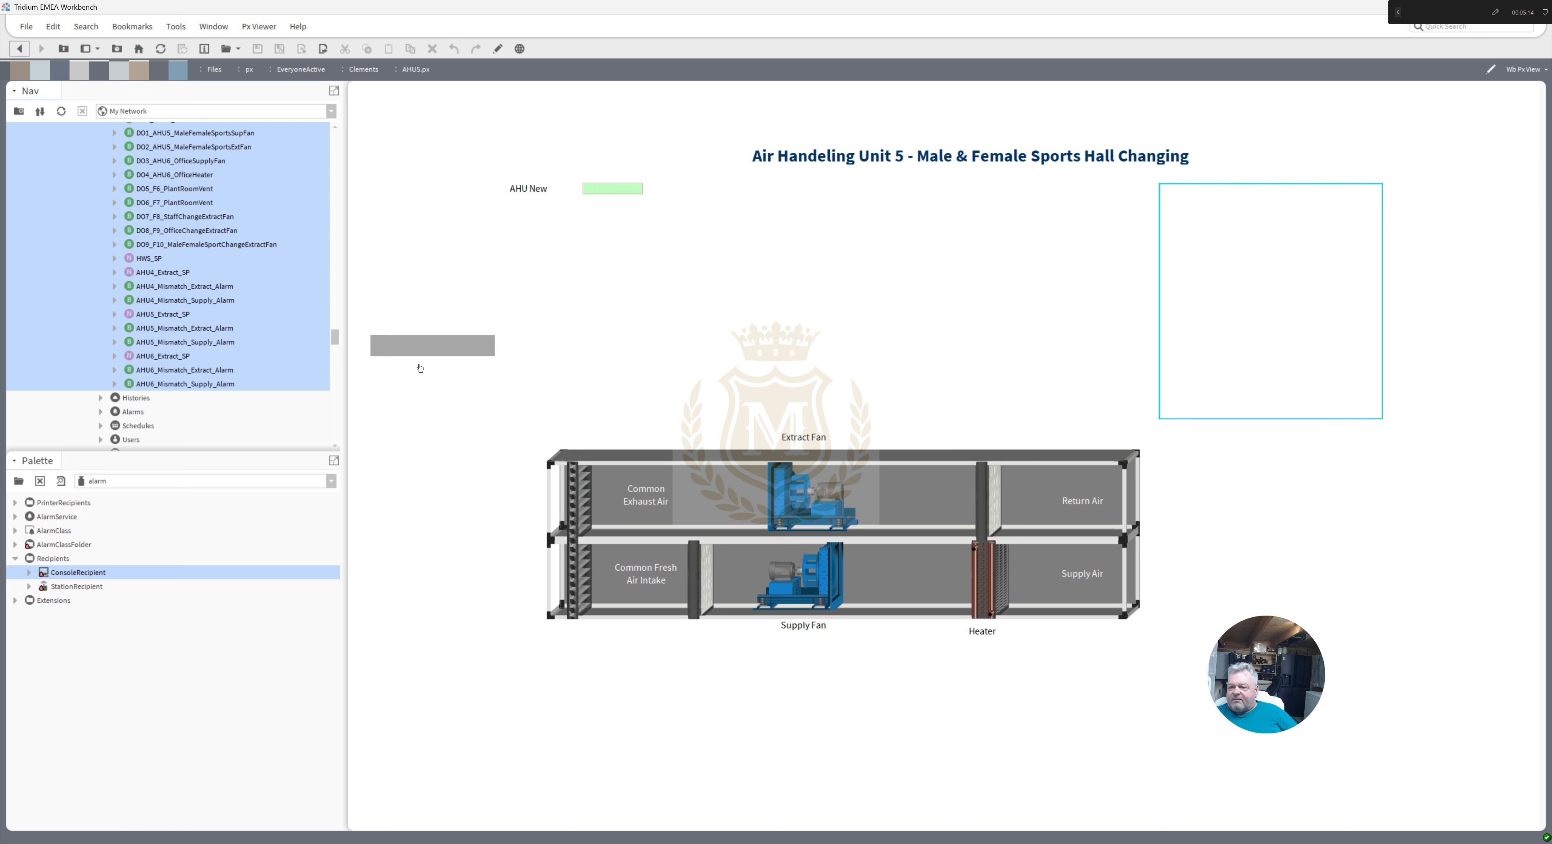
pyautogui.click(430, 369)
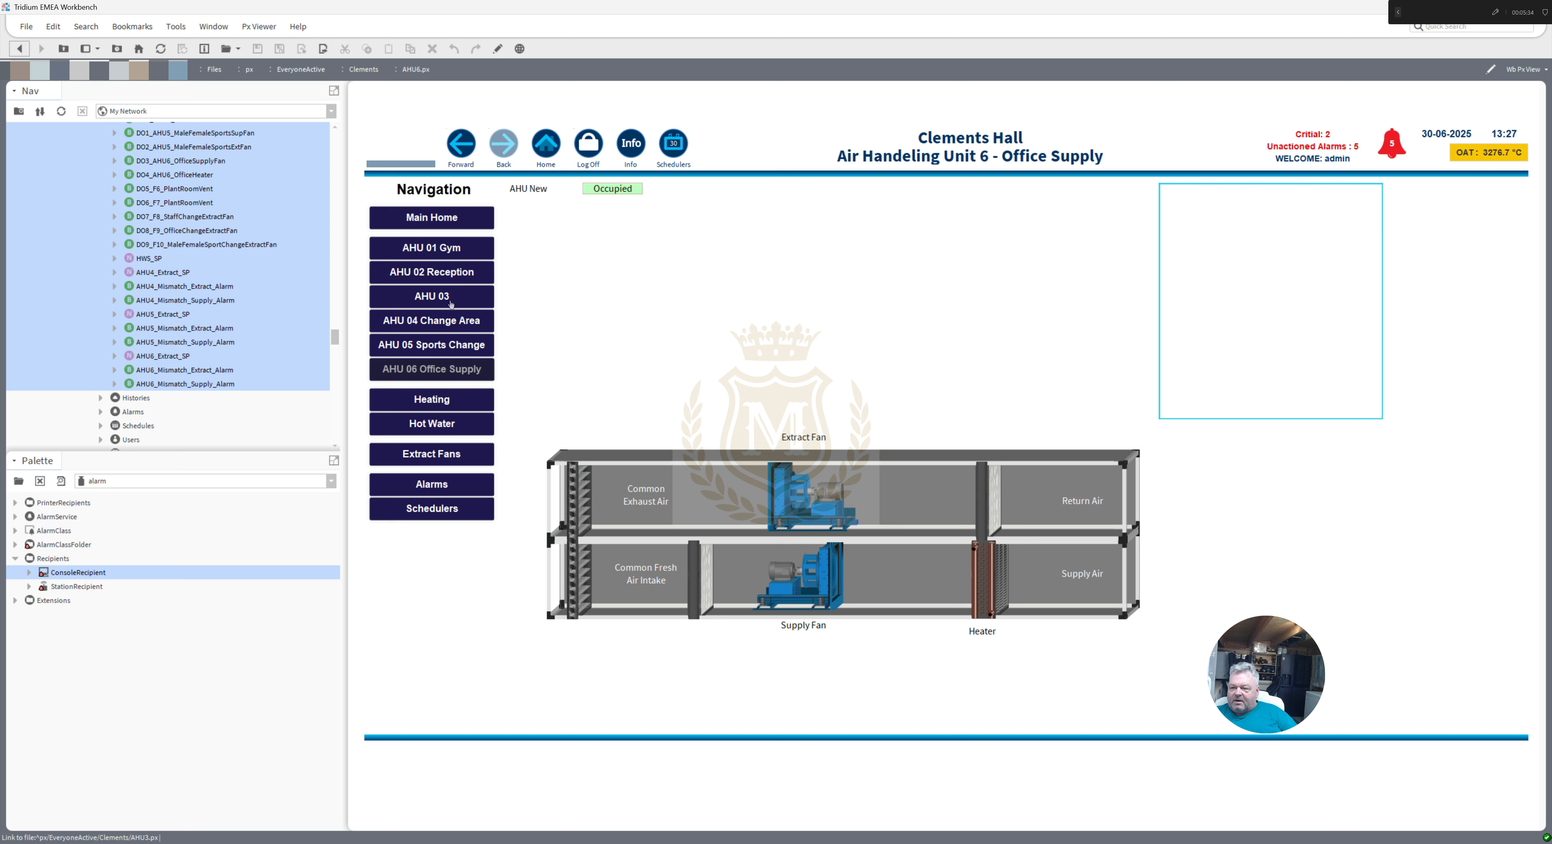
# - Look through the Heating, Hot Water, Extract Fans and Schedulers pages, then go back to the main home page
pyautogui.click(431, 401)
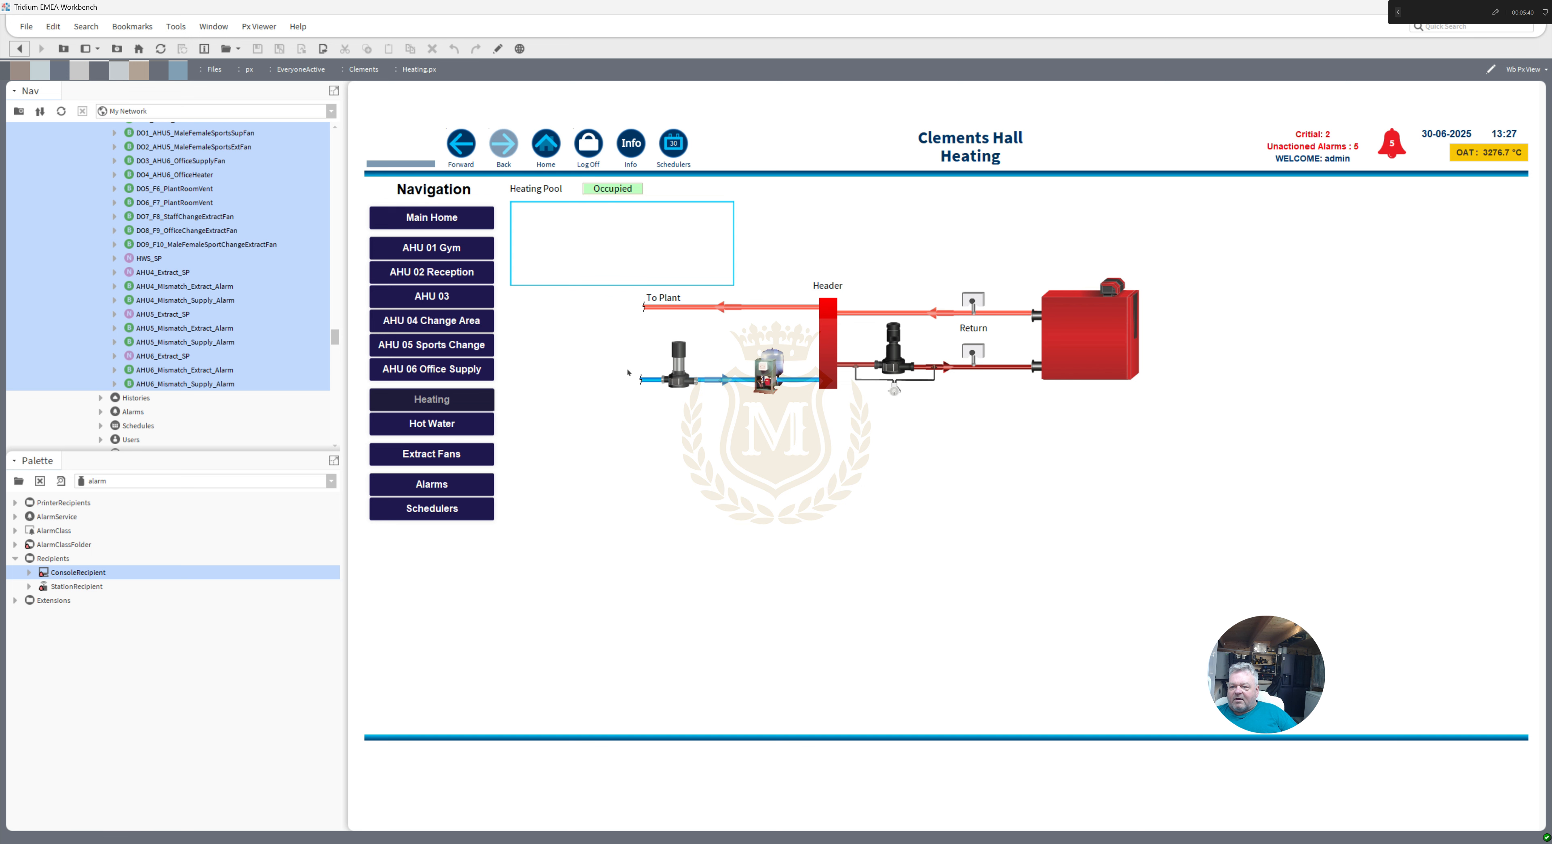
pyautogui.click(433, 424)
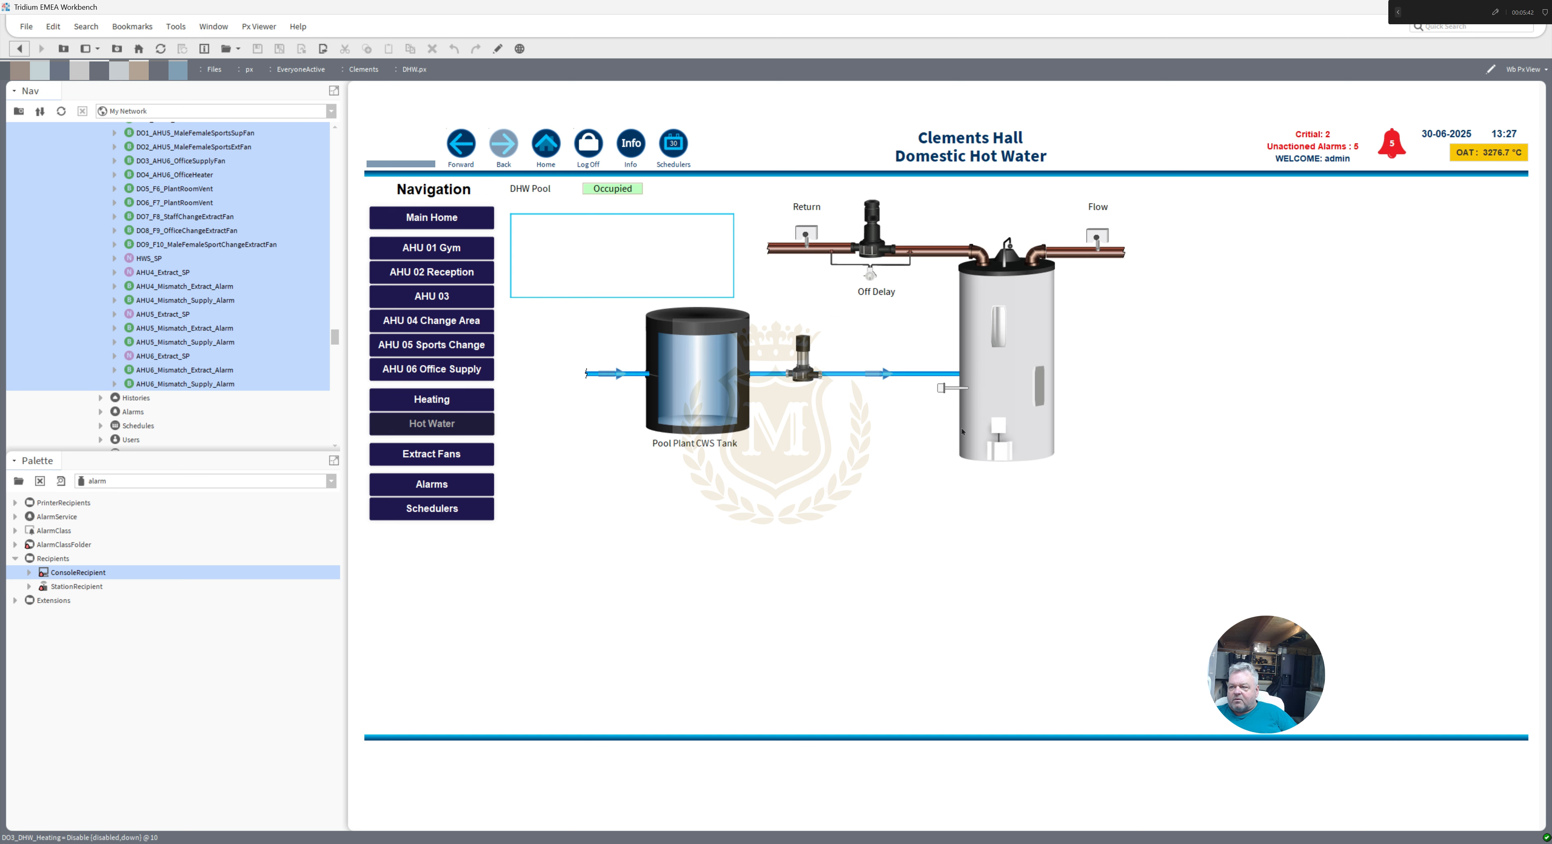
pyautogui.click(432, 457)
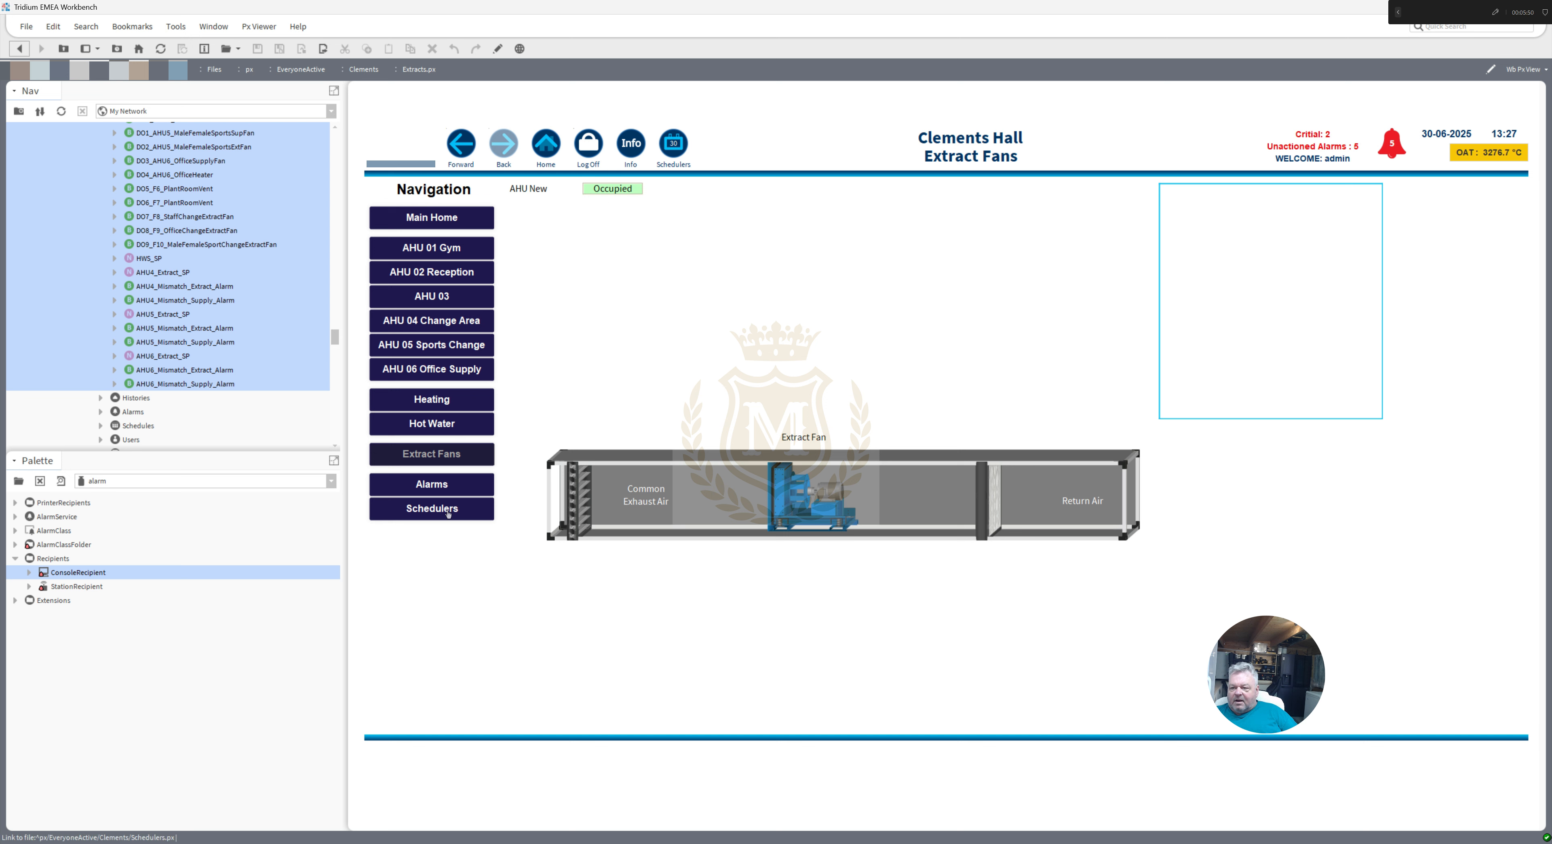
pyautogui.click(449, 511)
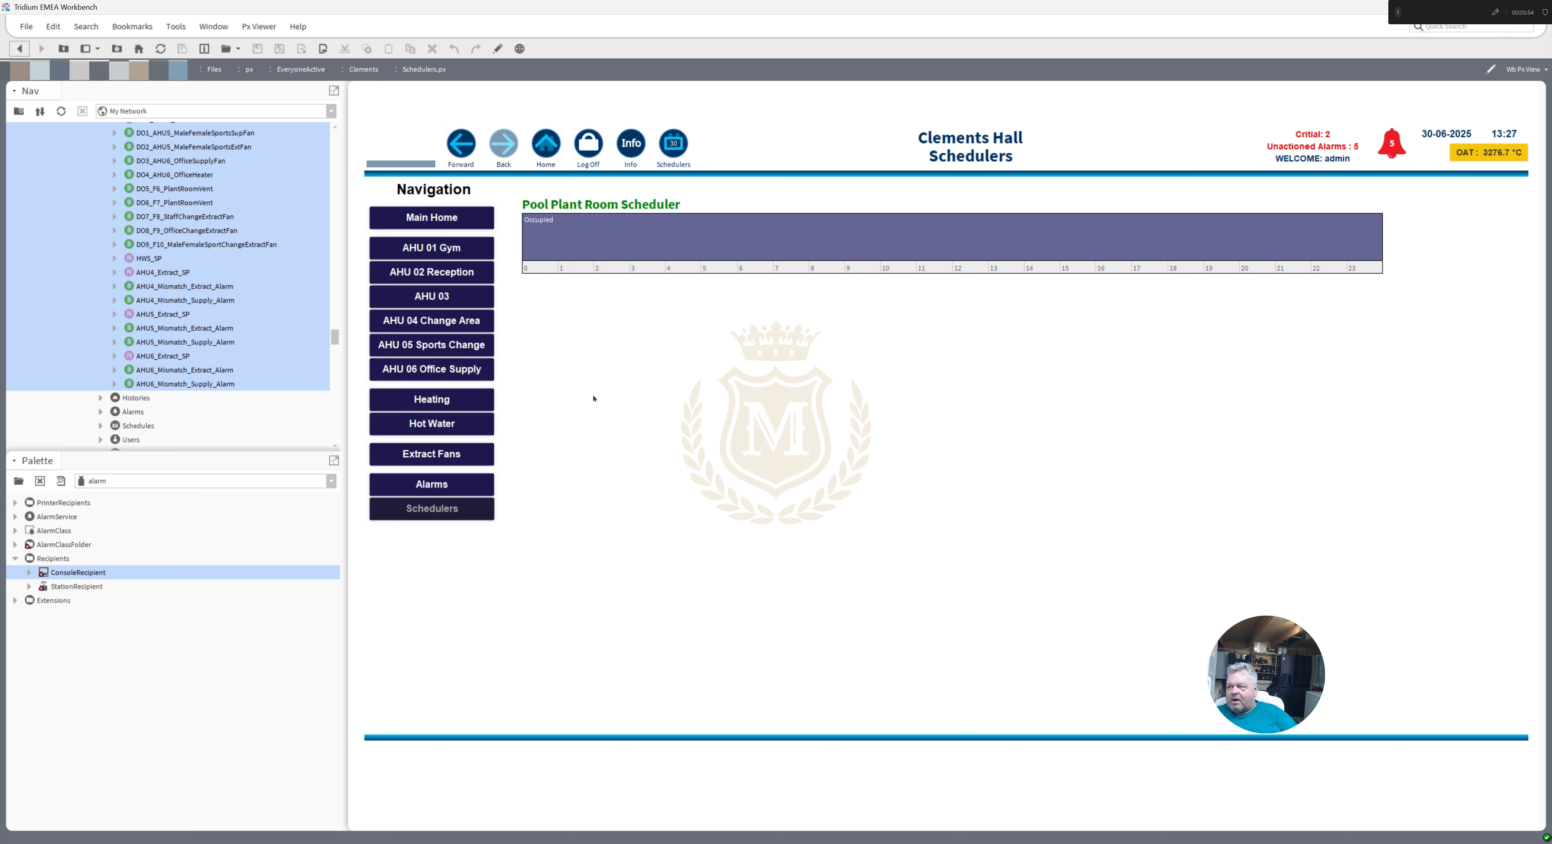
pyautogui.click(437, 220)
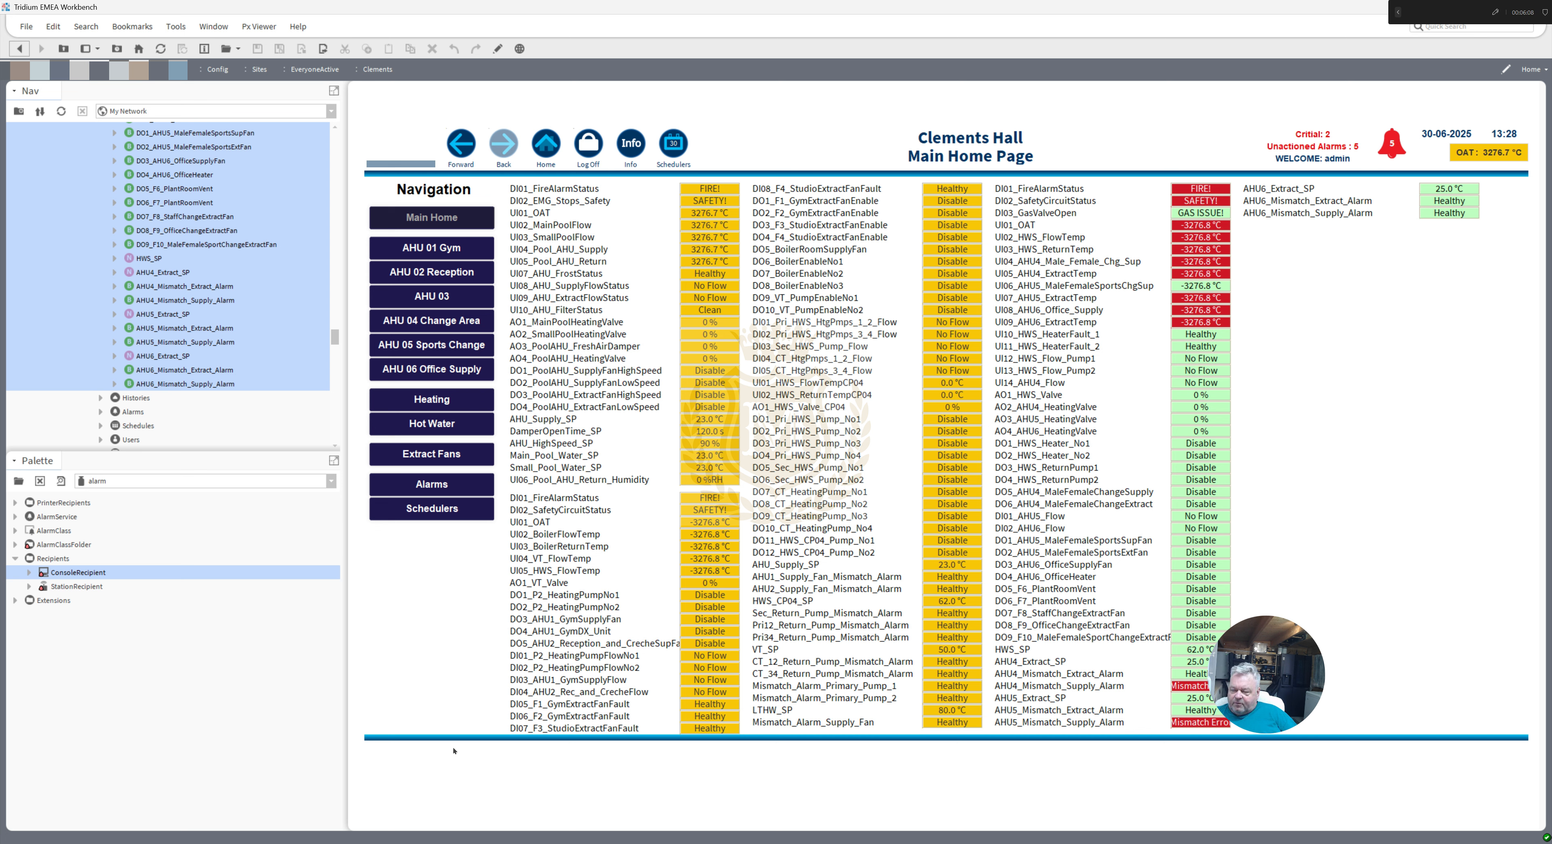
# - In edit mode, try moving the footer include and the DI03_AHU1_GymSupplyFlow label, undo both moves and return to view mode
pyautogui.click(497, 48)
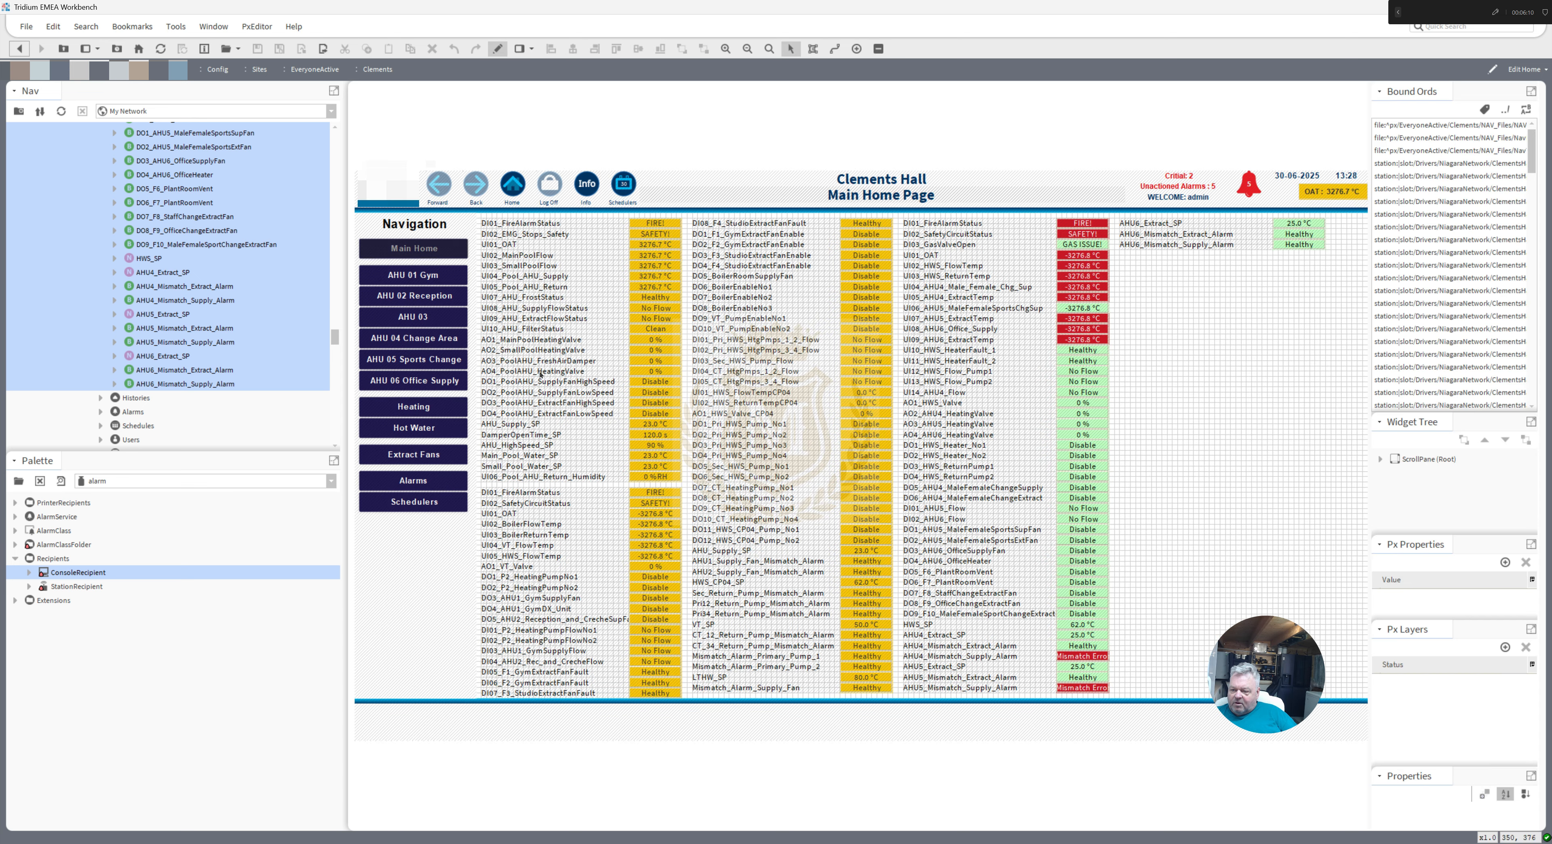
pyautogui.moveTo(594, 720)
pyautogui.mouseDown()
pyautogui.moveTo(607, 657)
pyautogui.moveTo(607, 729)
pyautogui.mouseUp()
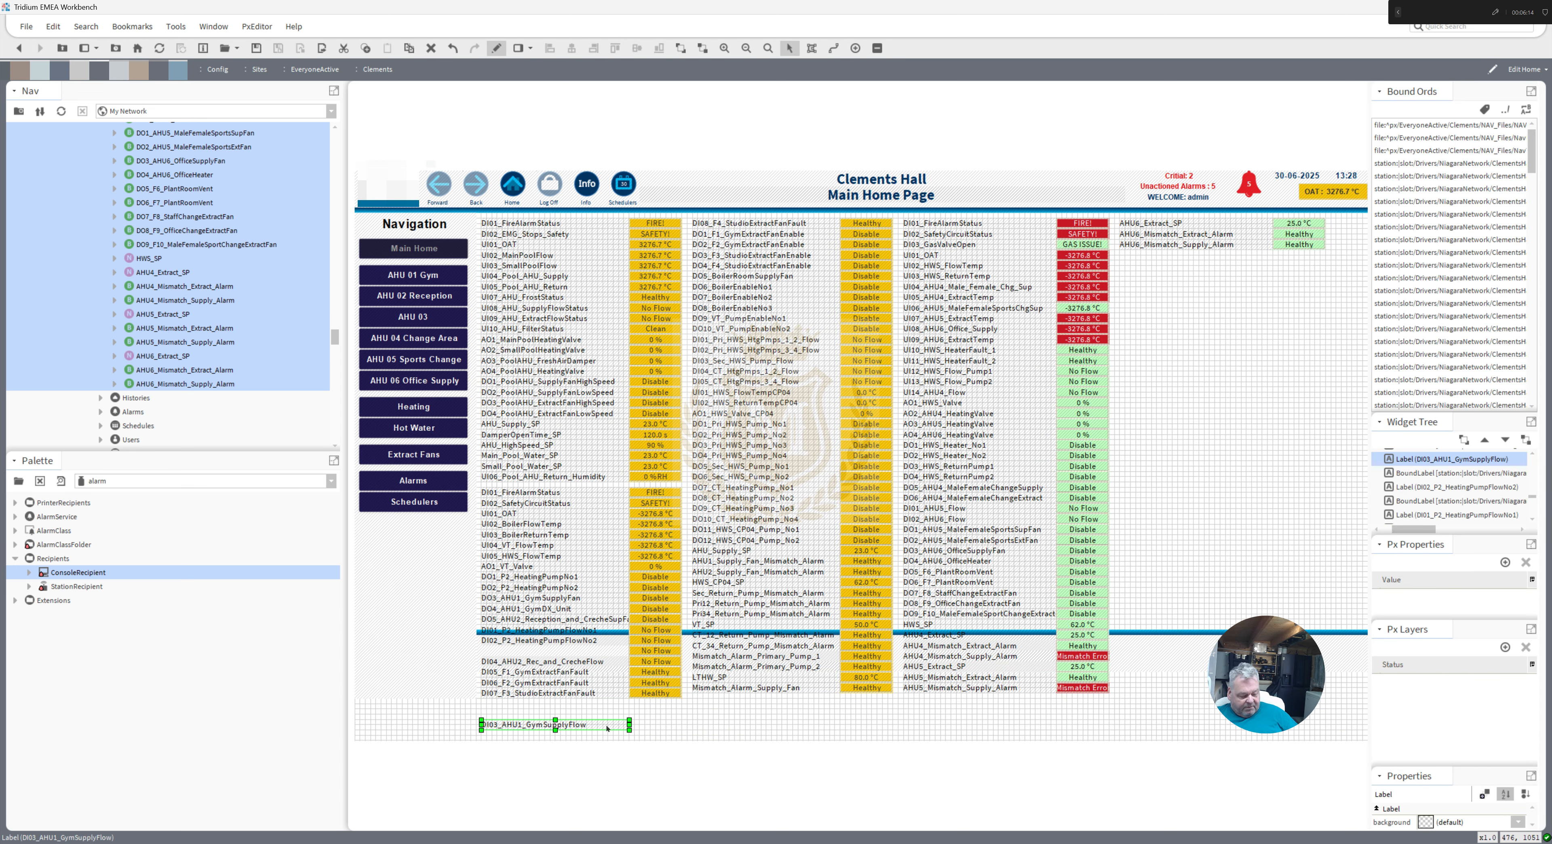
pyautogui.hotkey('ctrl', 'z')
pyautogui.hotkey('ctrl', 'z')
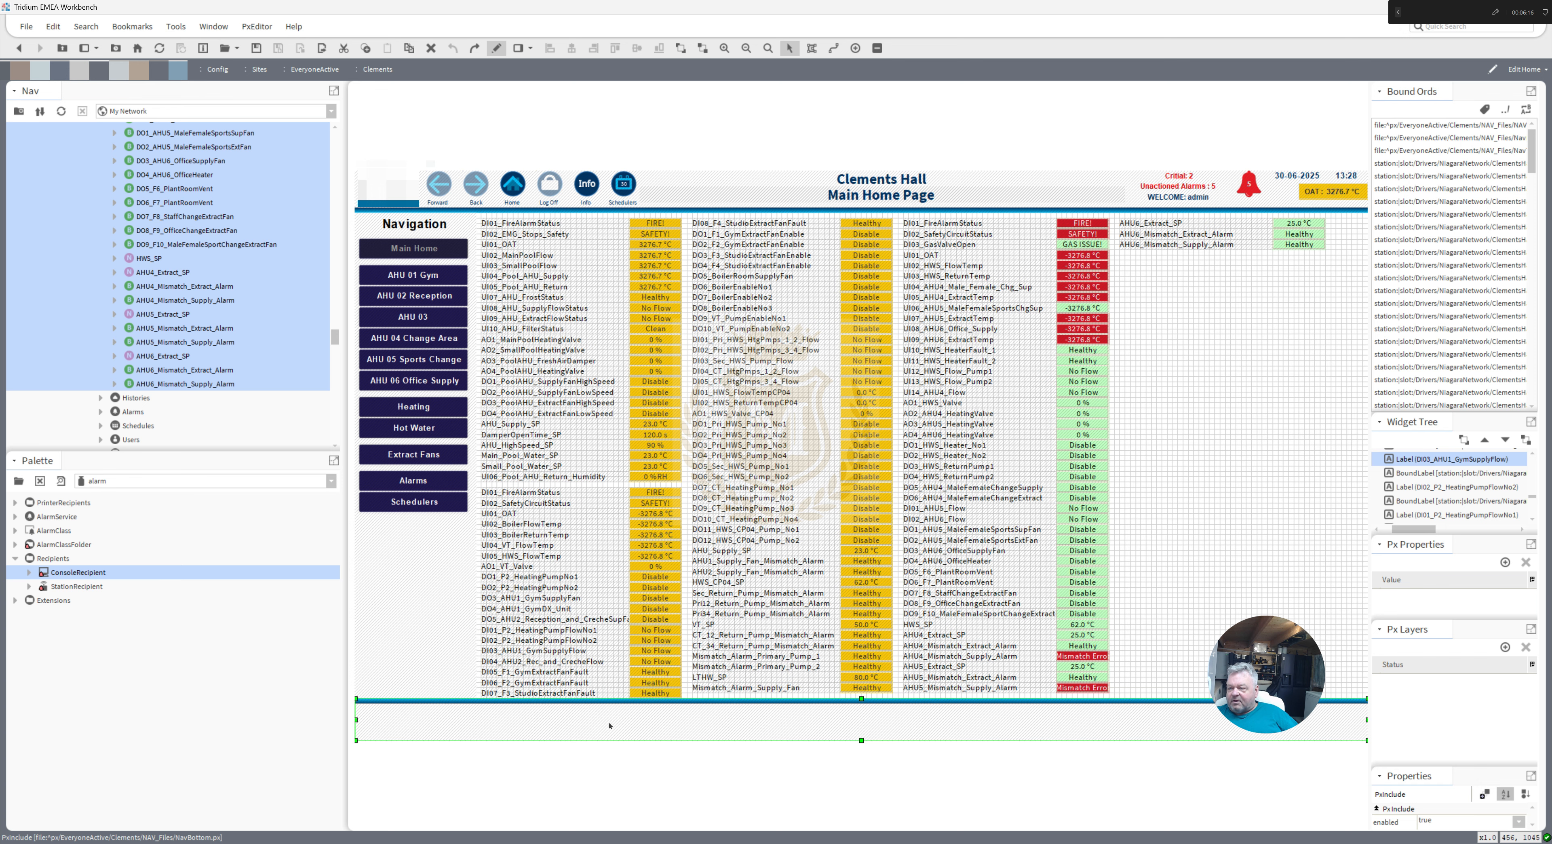
pyautogui.click(495, 49)
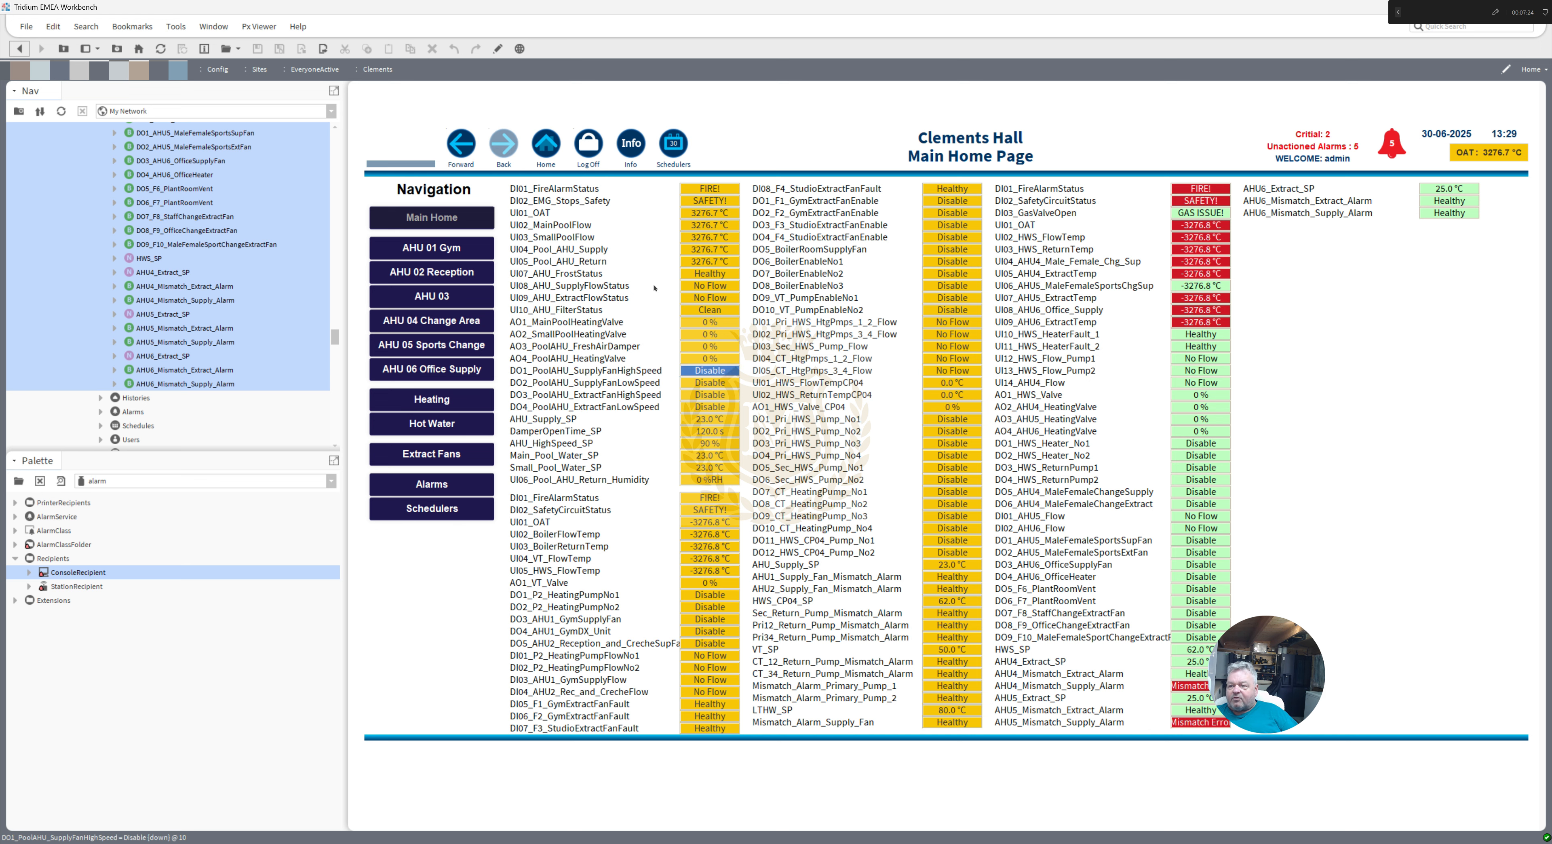
# - Put the home page back into edit mode, select the AHU_Supply_SP value label and load the kitPx palette
pyautogui.click(498, 49)
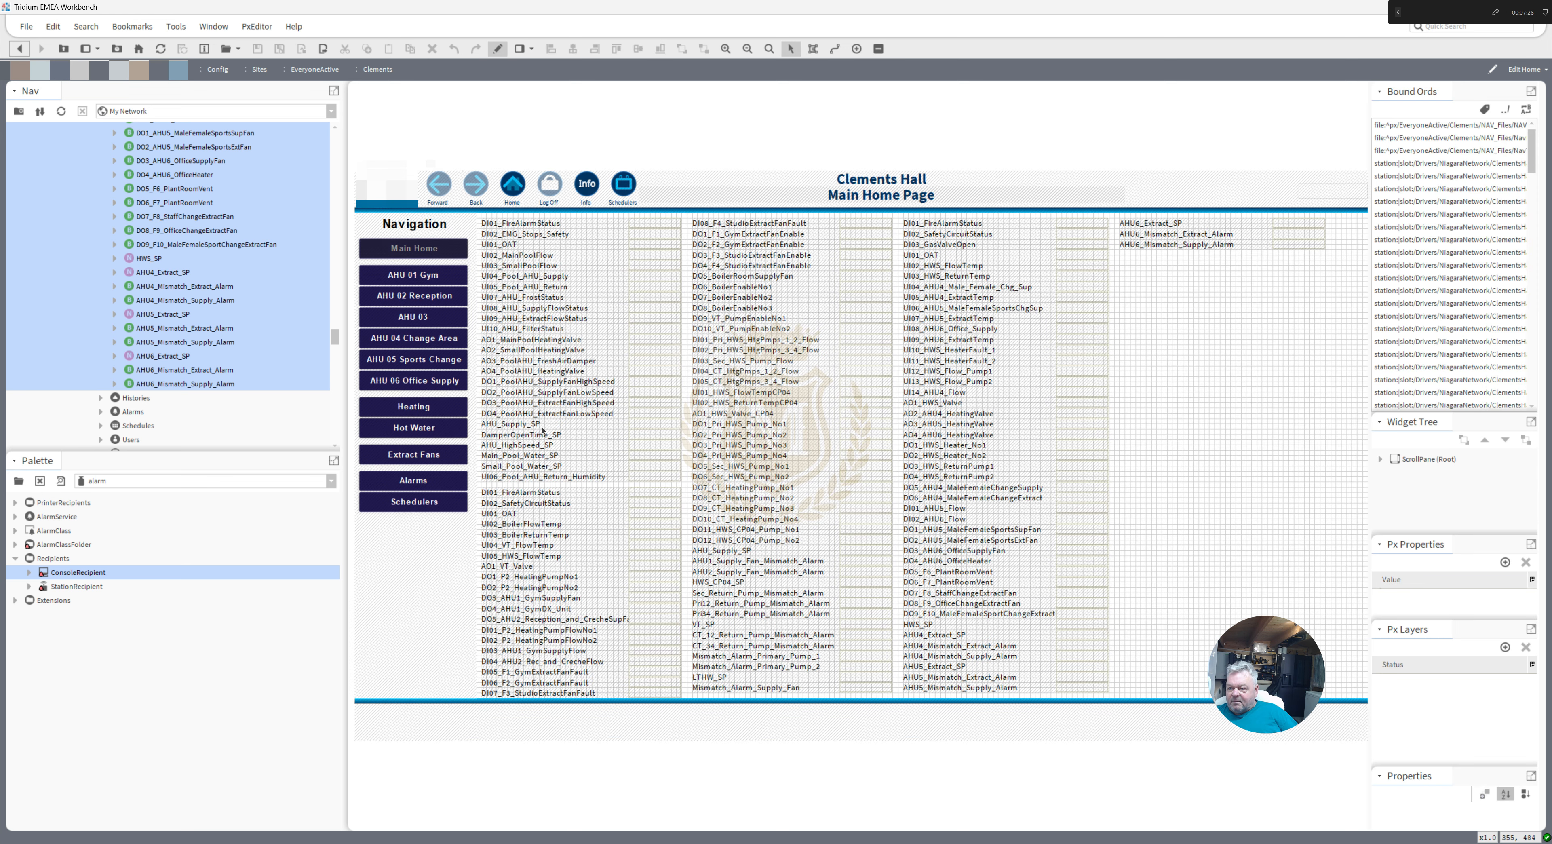
pyautogui.click(655, 425)
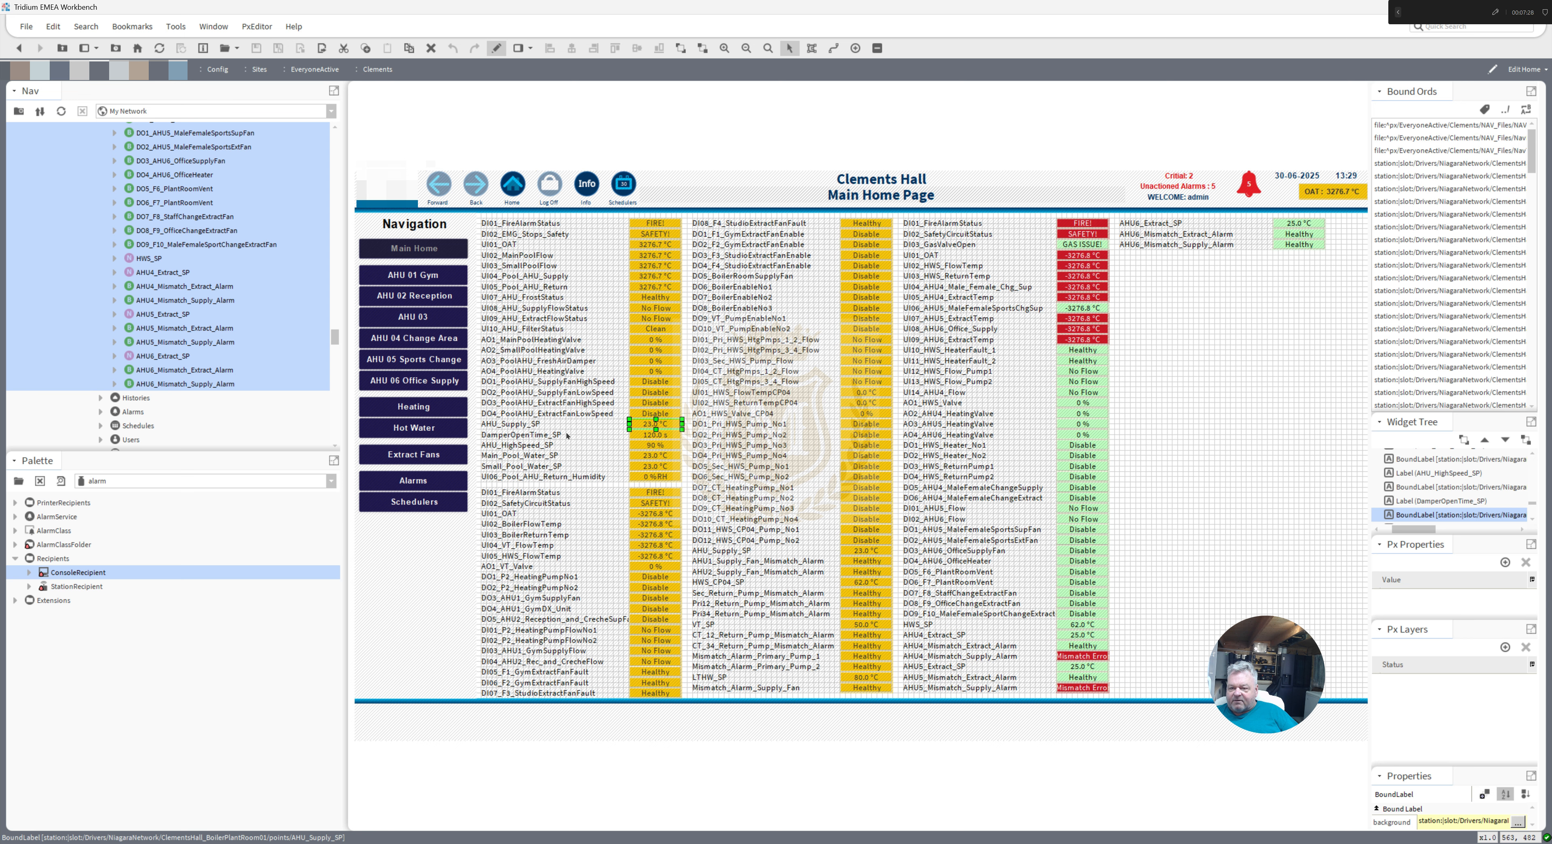
pyautogui.click(332, 481)
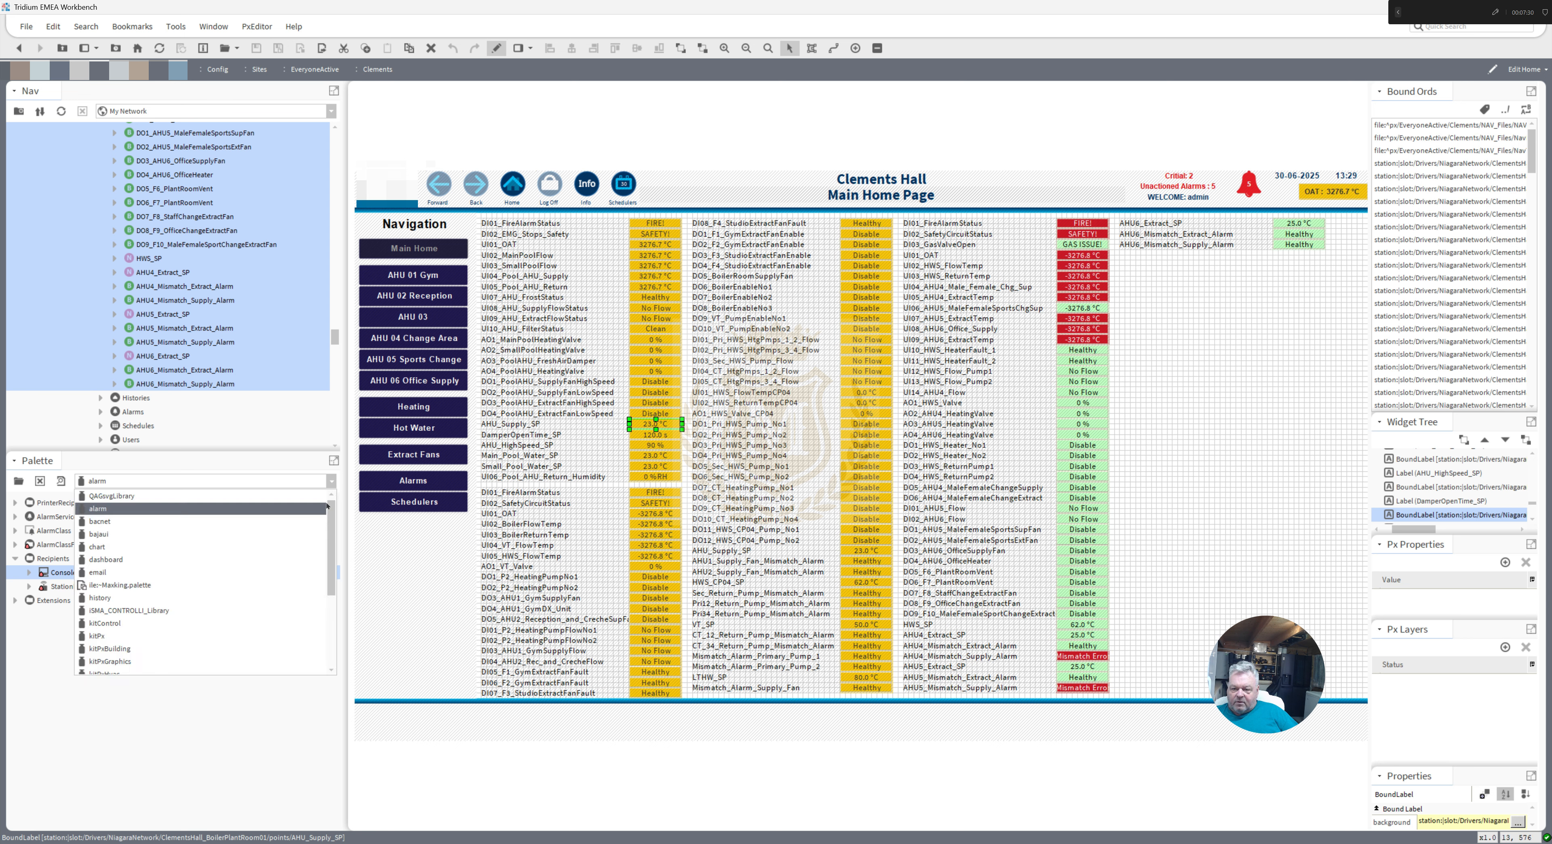
pyautogui.scroll(-2, 328, 531)
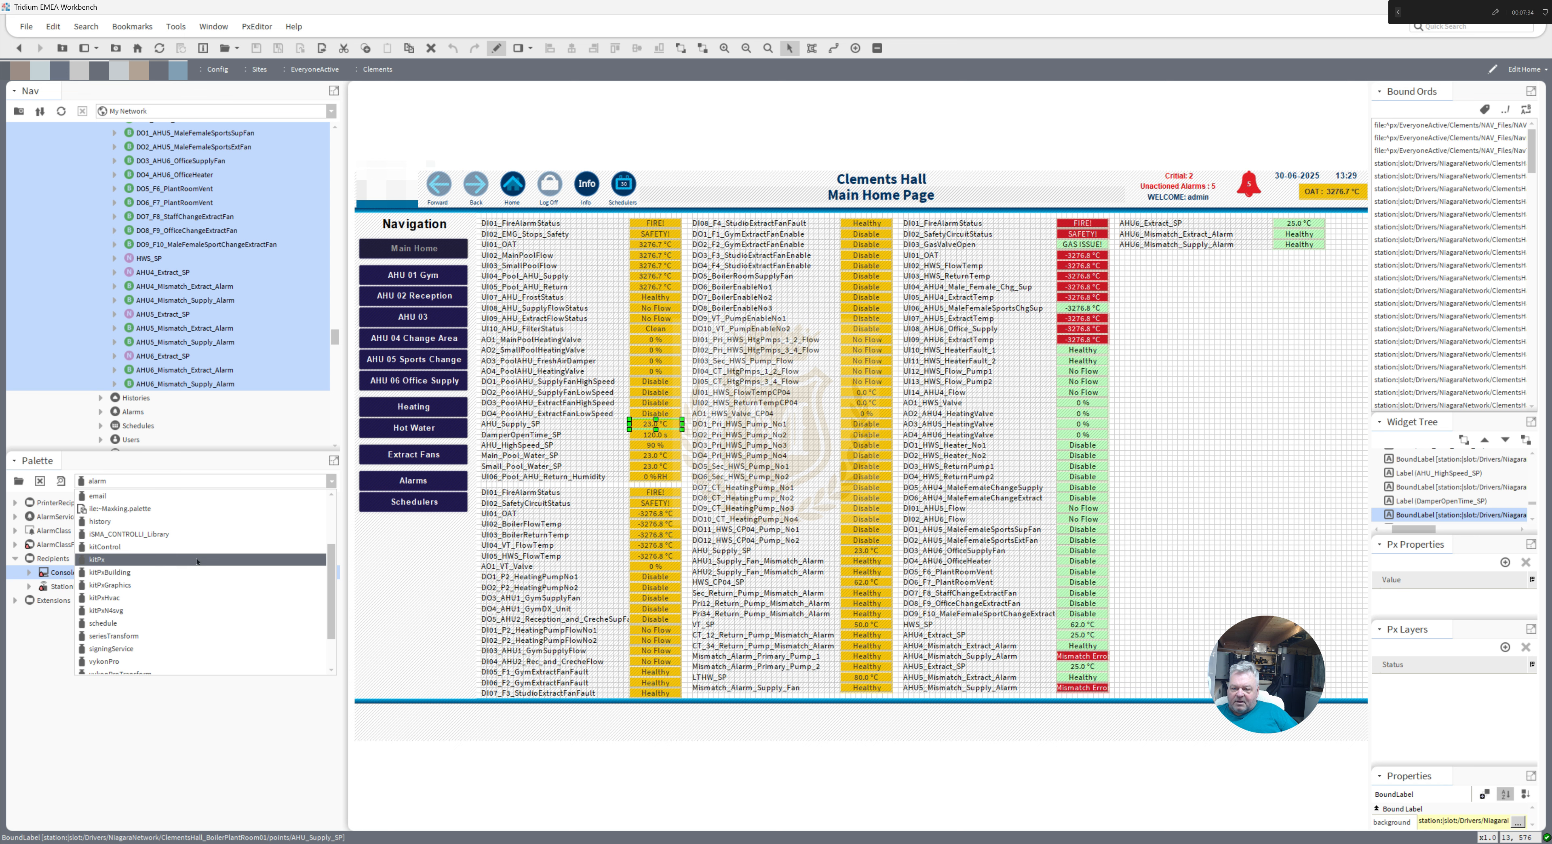
pyautogui.click(95, 559)
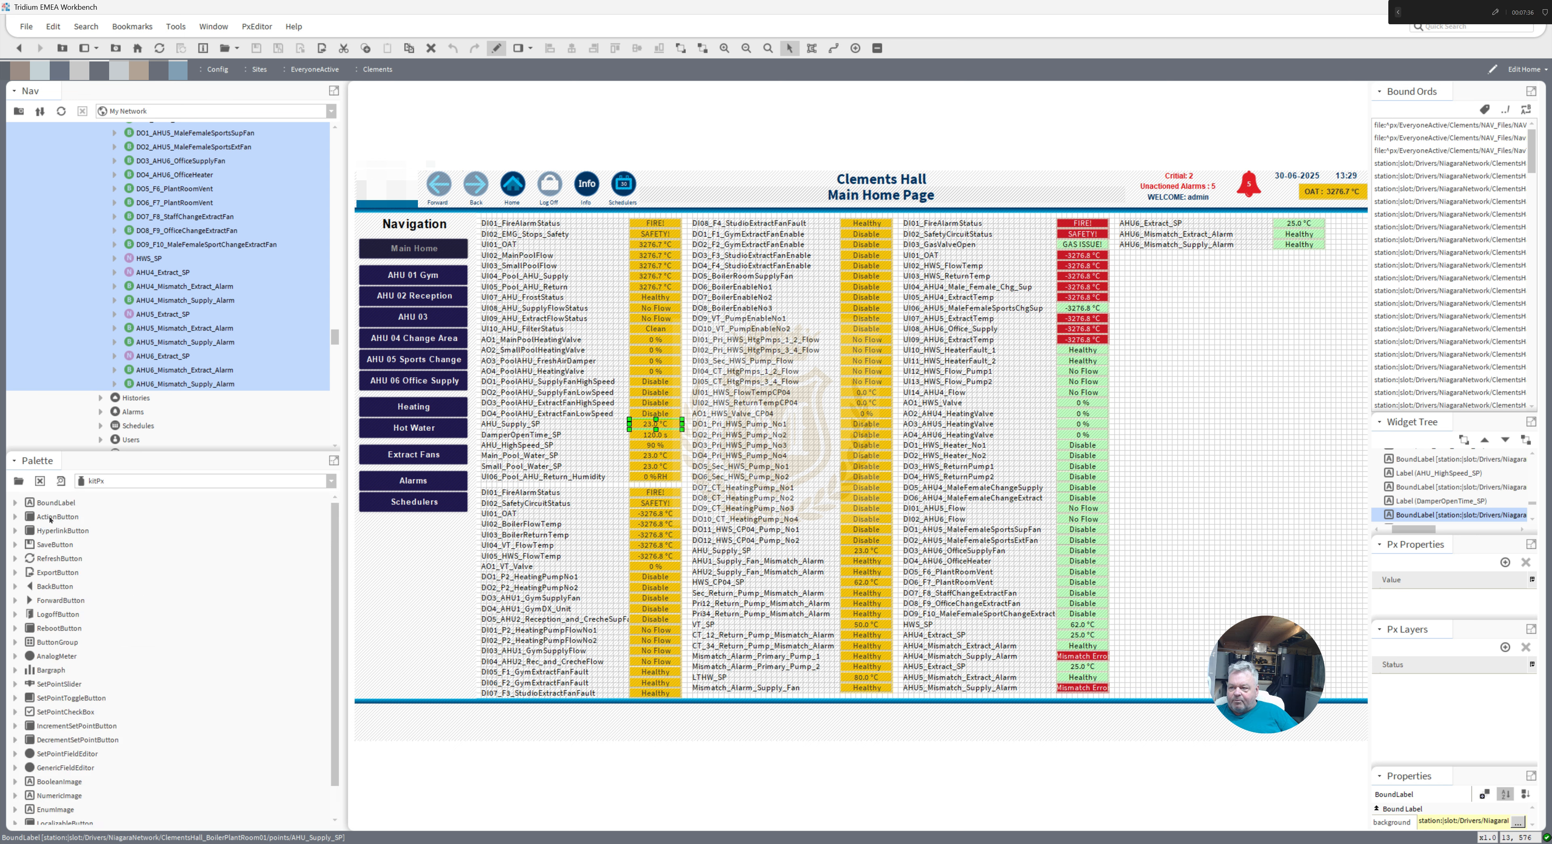
# - Place an ActionButton in the empty area beside the third point column and copy the binding ord of the AHU_Supply_SP value label
pyautogui.moveTo(50, 520); pyautogui.dragTo(1166, 405)
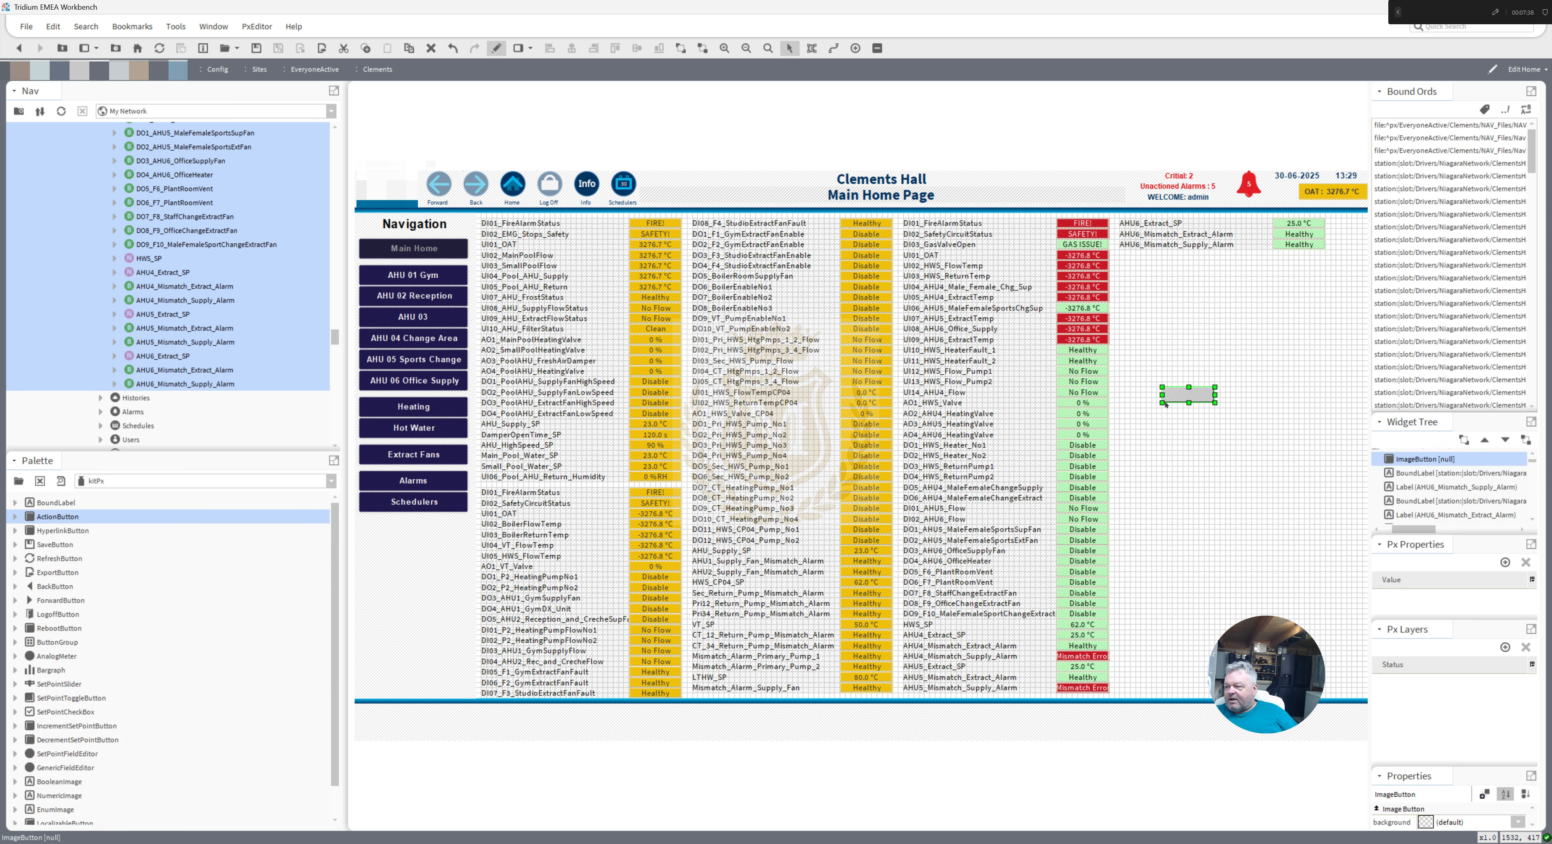
pyautogui.click(655, 424)
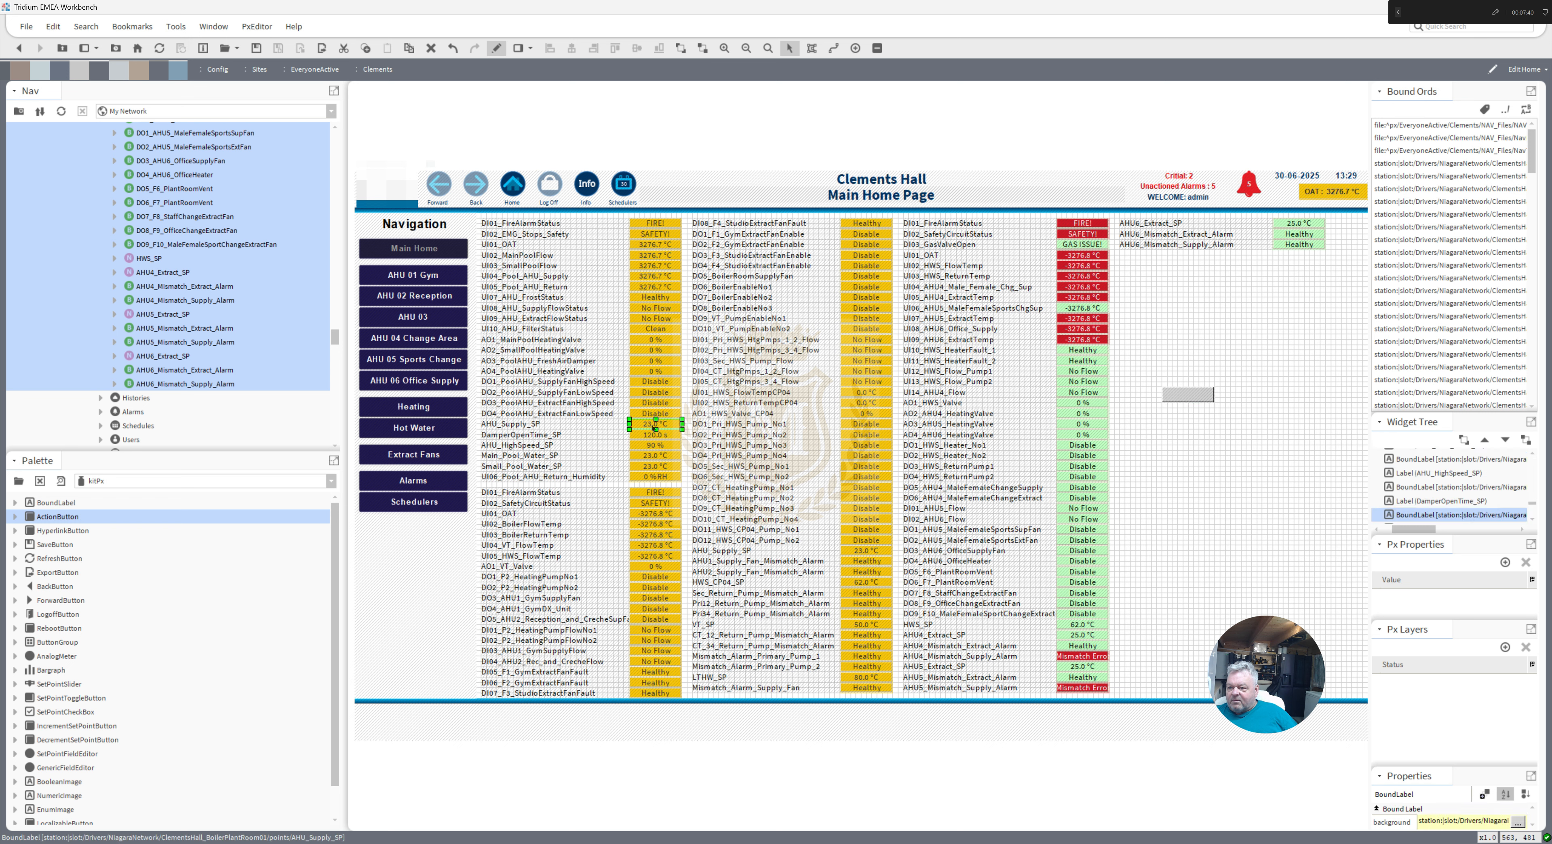
pyautogui.doubleClick(655, 426)
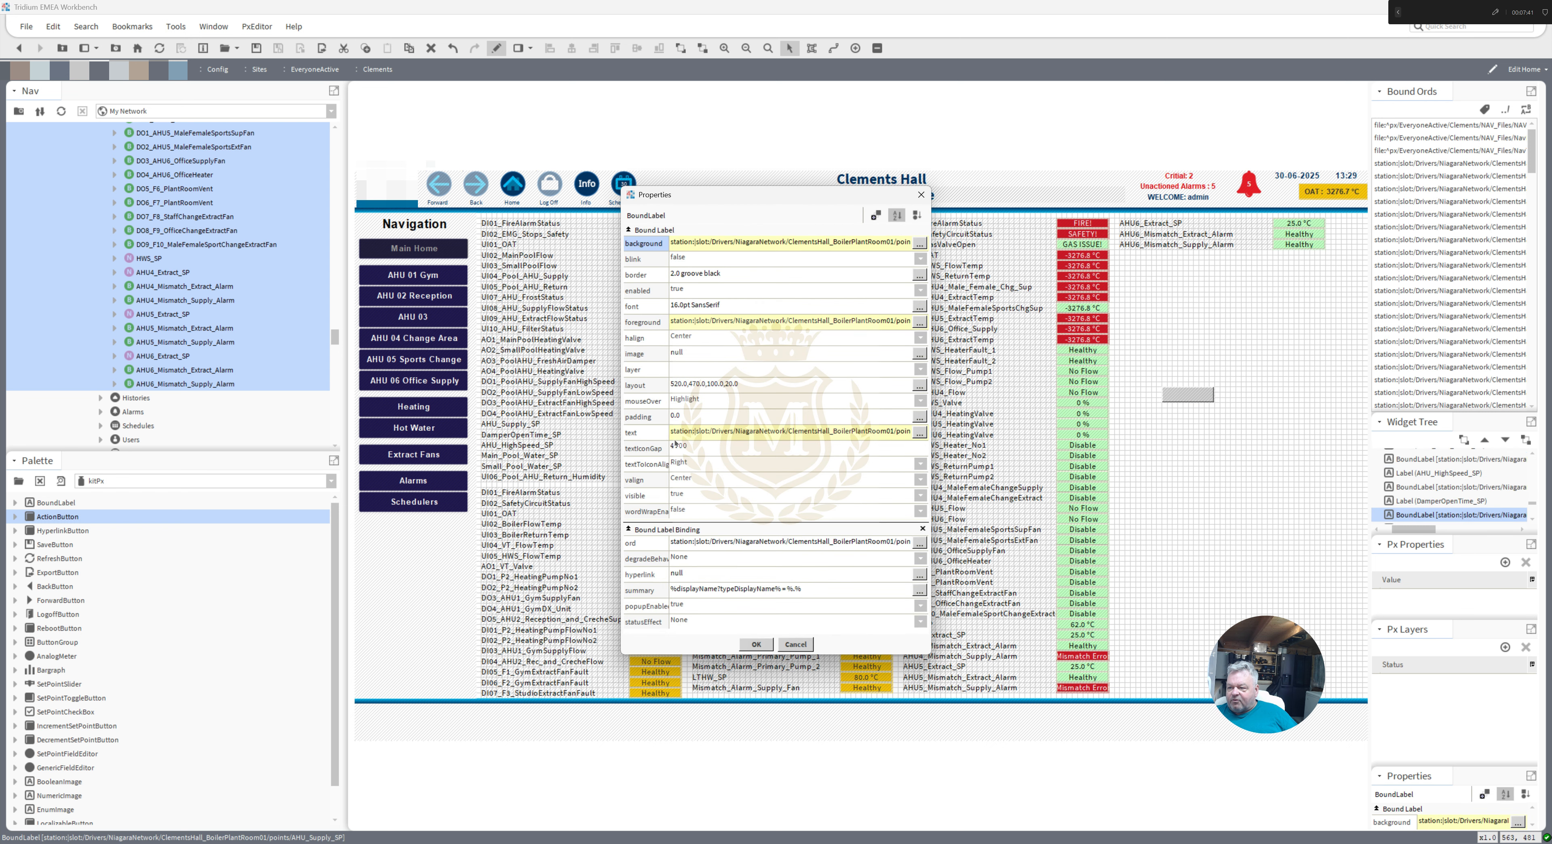
pyautogui.click(780, 543)
pyautogui.click(757, 450)
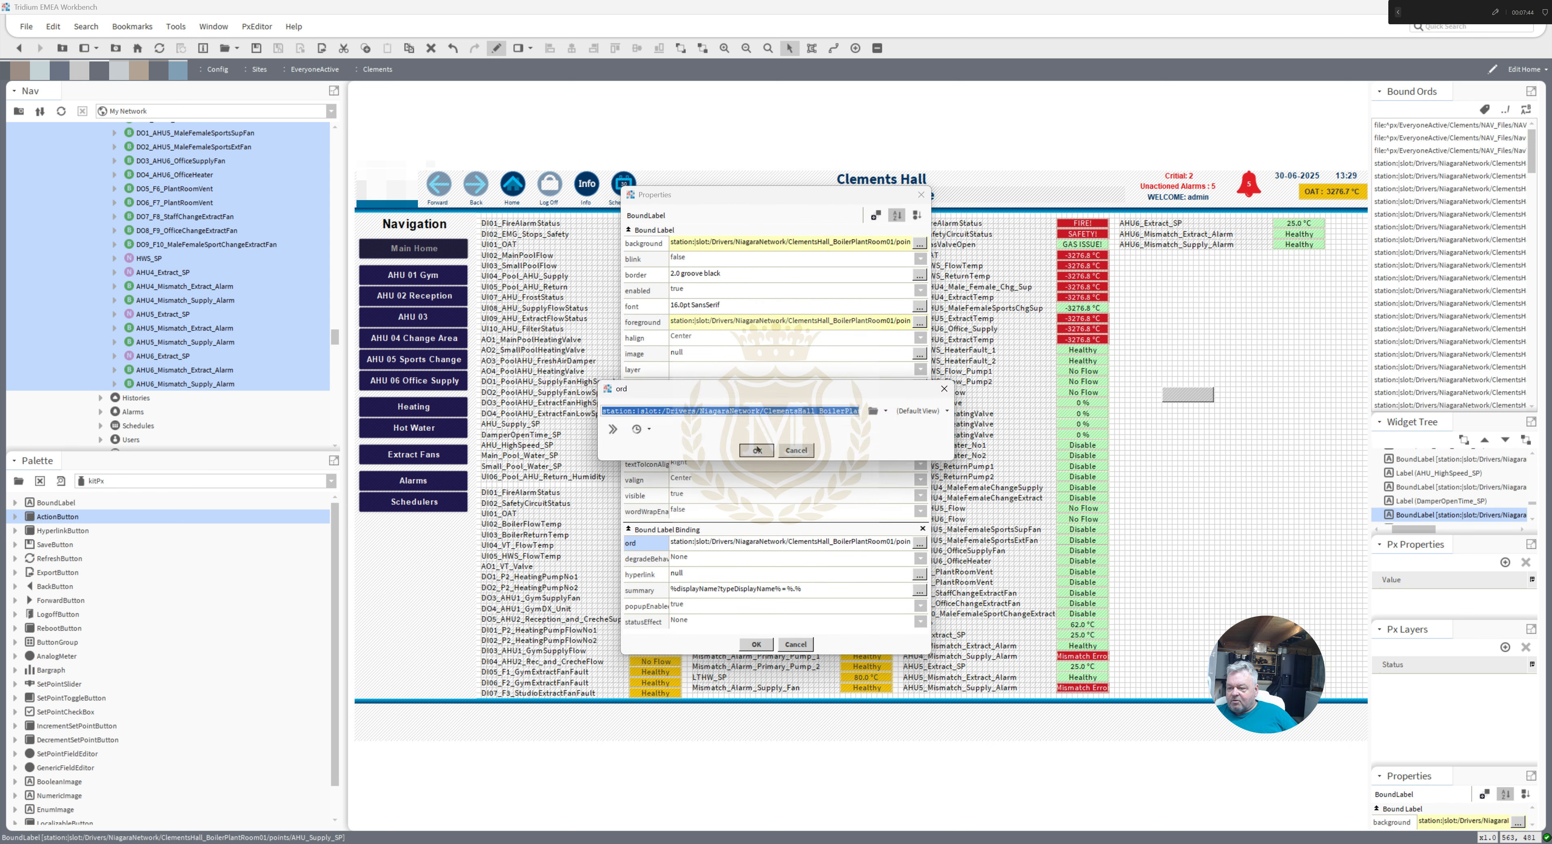
pyautogui.click(760, 644)
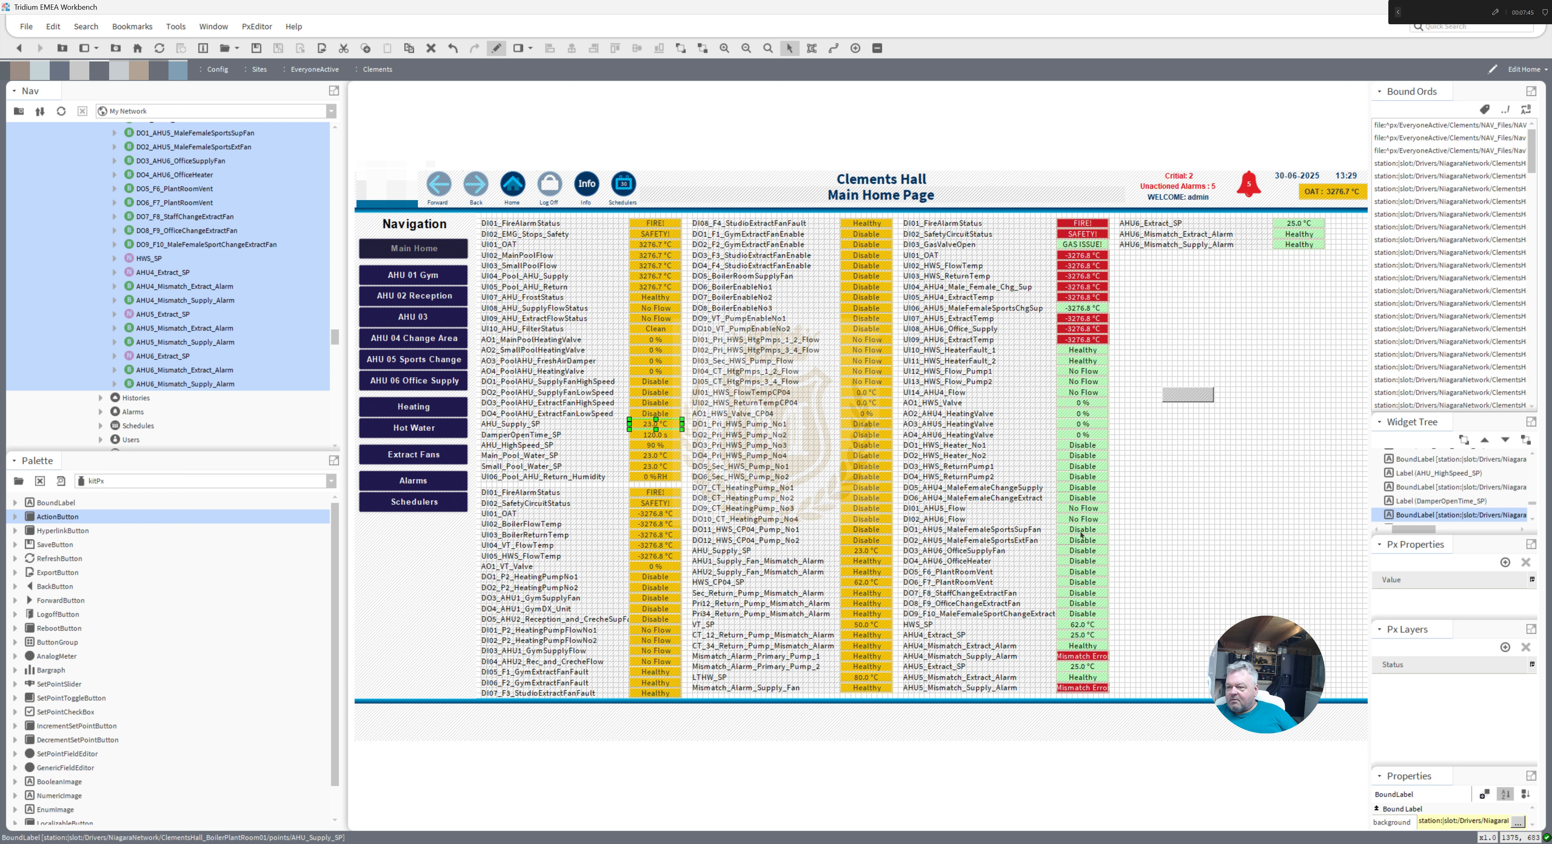
# - Set the new button's Action Binding ord to the copied AHU_Supply_SP point path with /set appended
pyautogui.doubleClick(1196, 398)
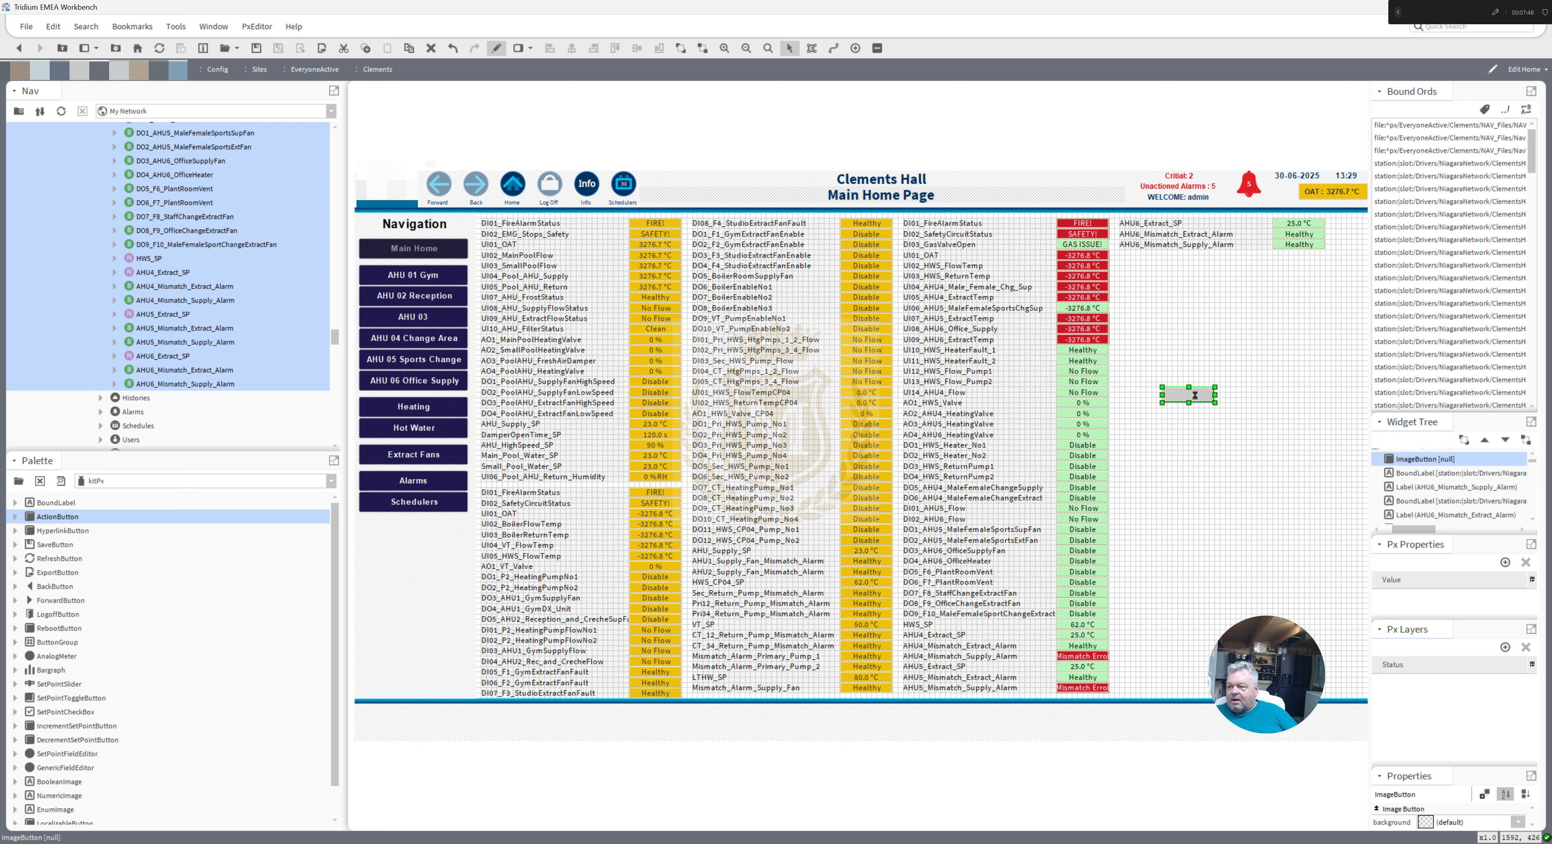
pyautogui.doubleClick(804, 580)
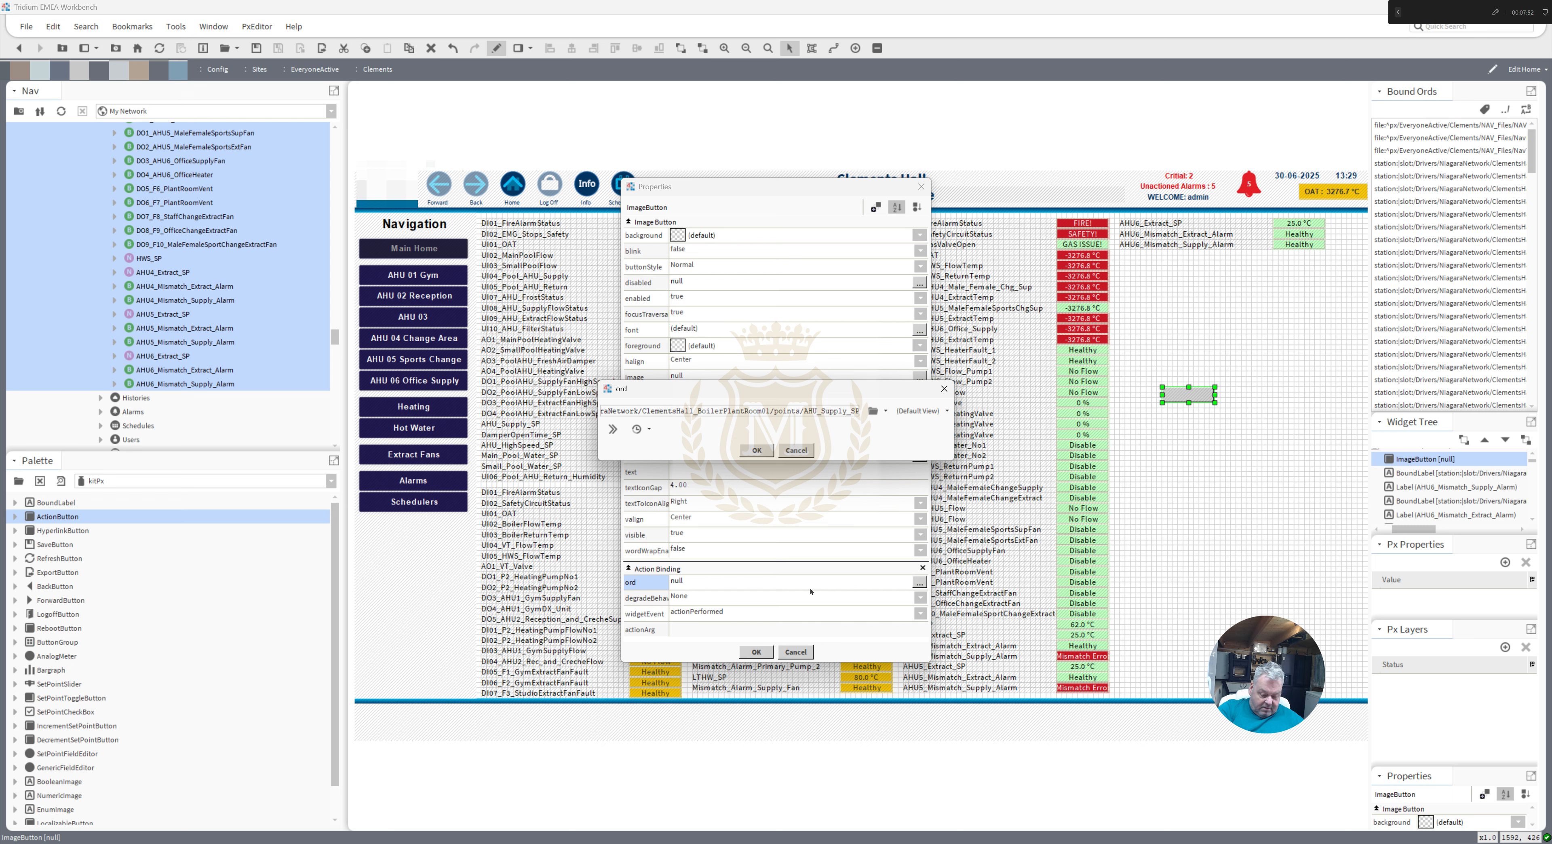
pyautogui.write('/')
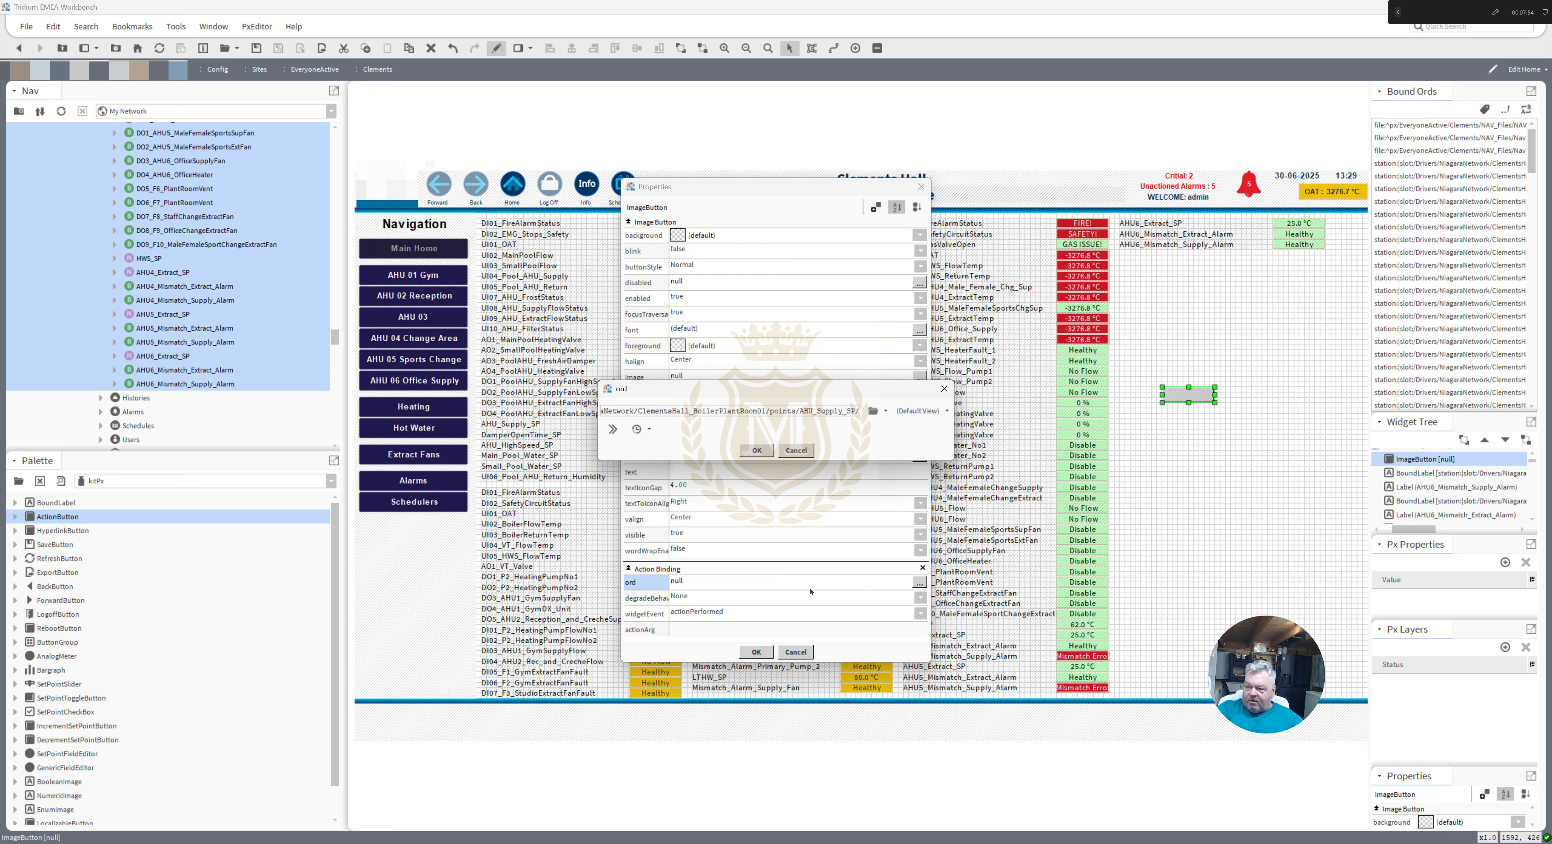
pyautogui.write('set')
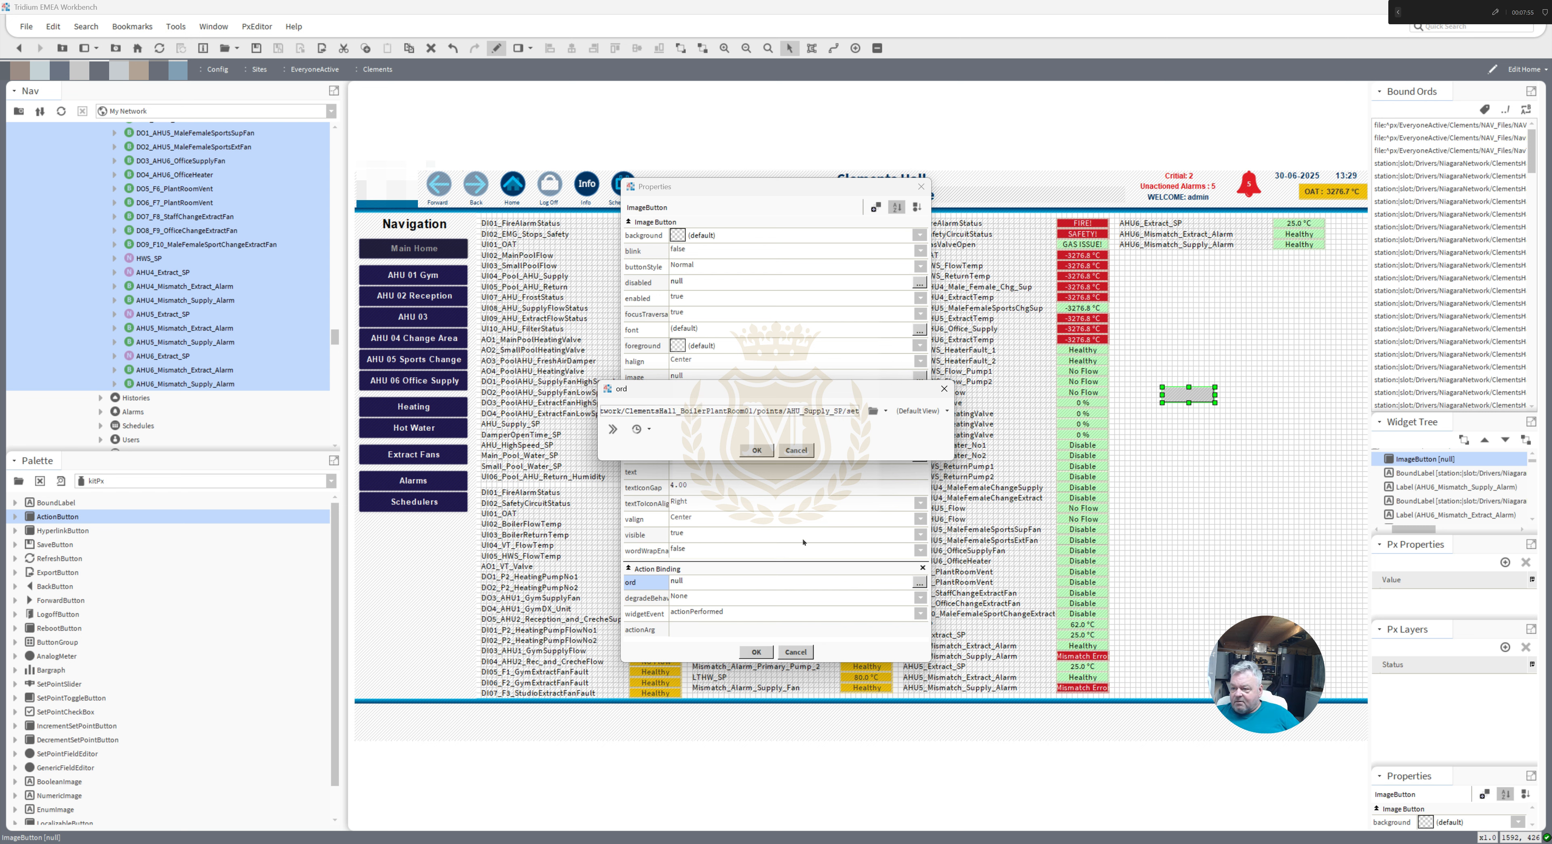
pyautogui.click(755, 451)
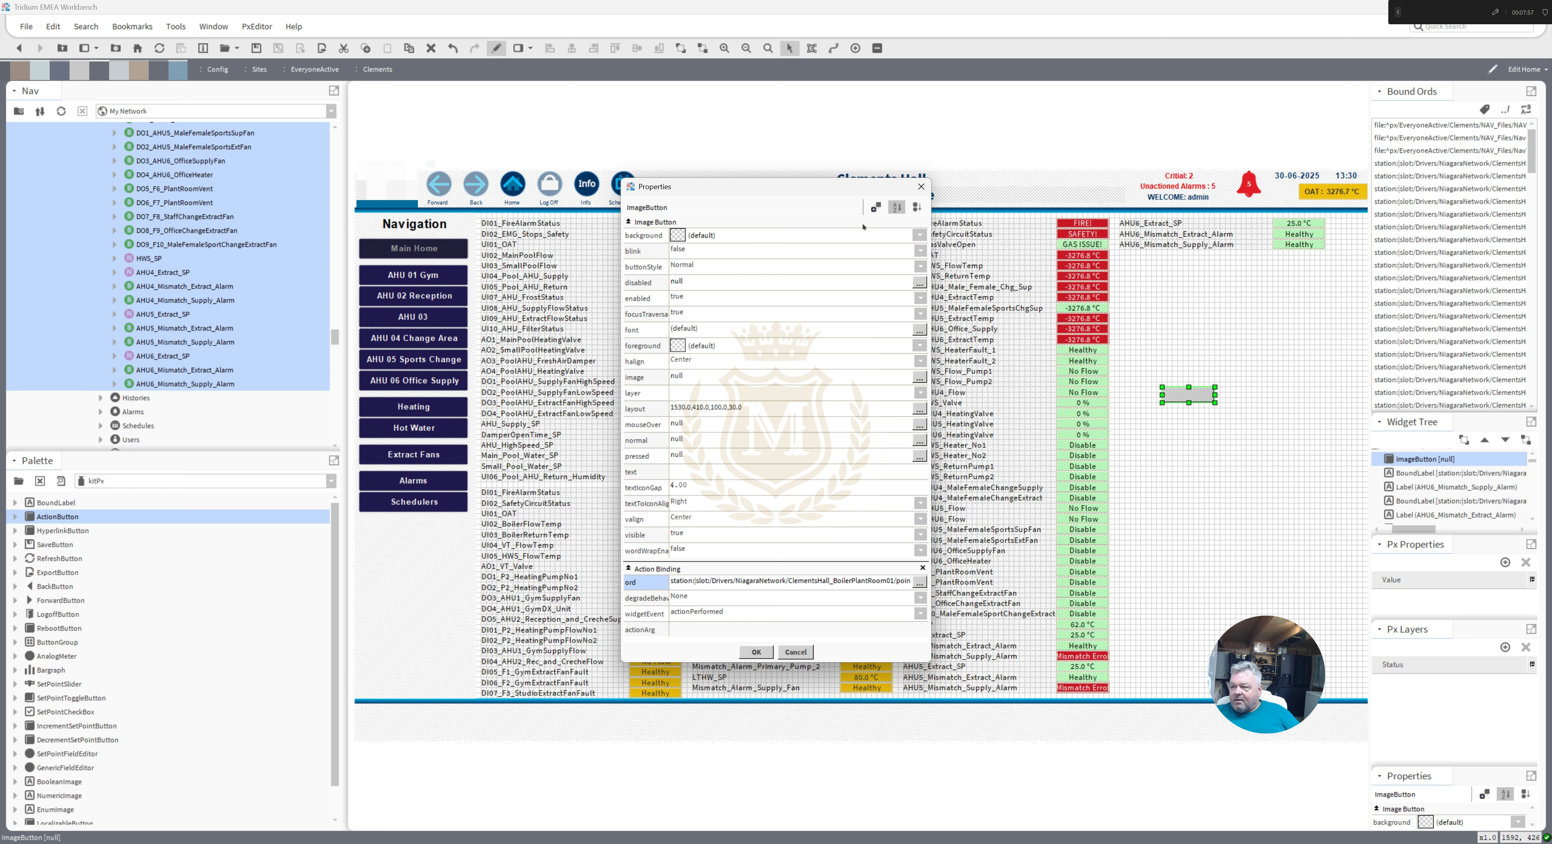
# - Add a bajaui Value Binding to the button and set its ord to the copied AHU_Supply_SP point path
pyautogui.click(876, 207)
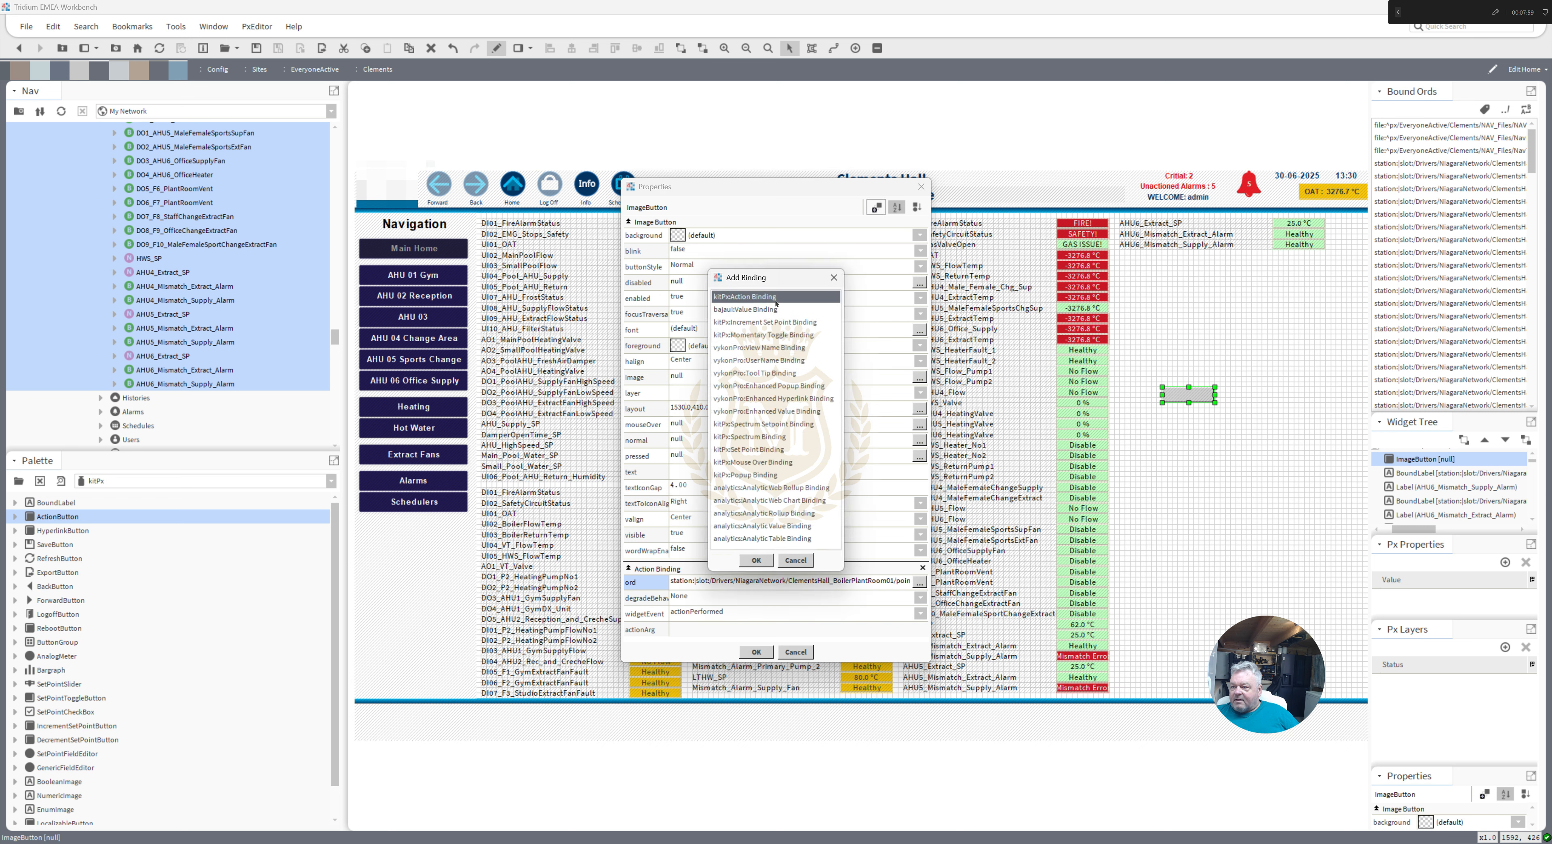
pyautogui.click(766, 310)
pyautogui.click(756, 560)
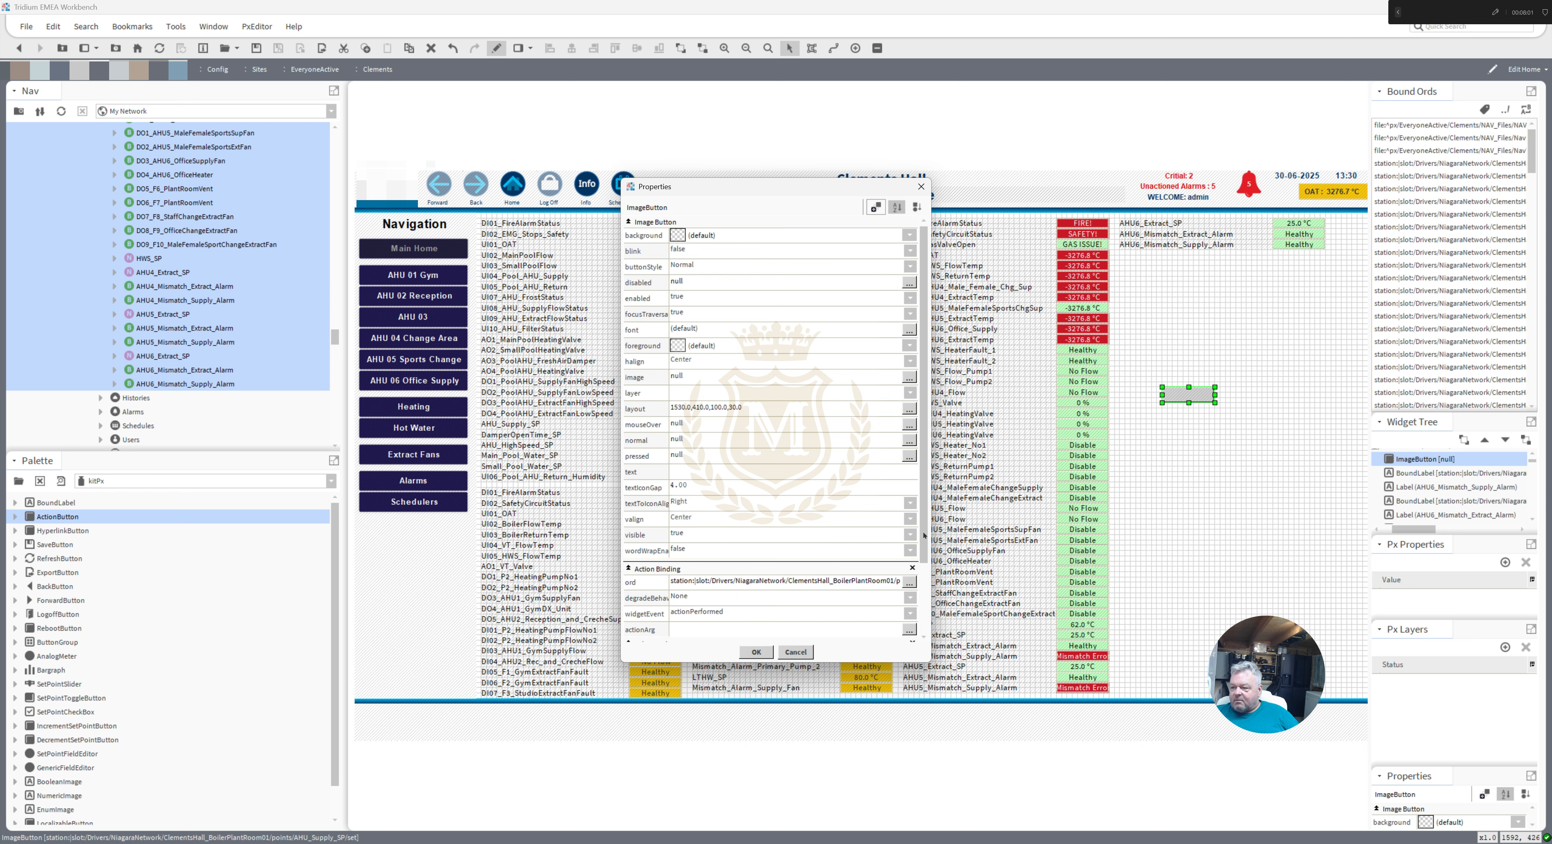
pyautogui.moveTo(924, 535); pyautogui.dragTo(948, 643)
pyautogui.click(812, 572)
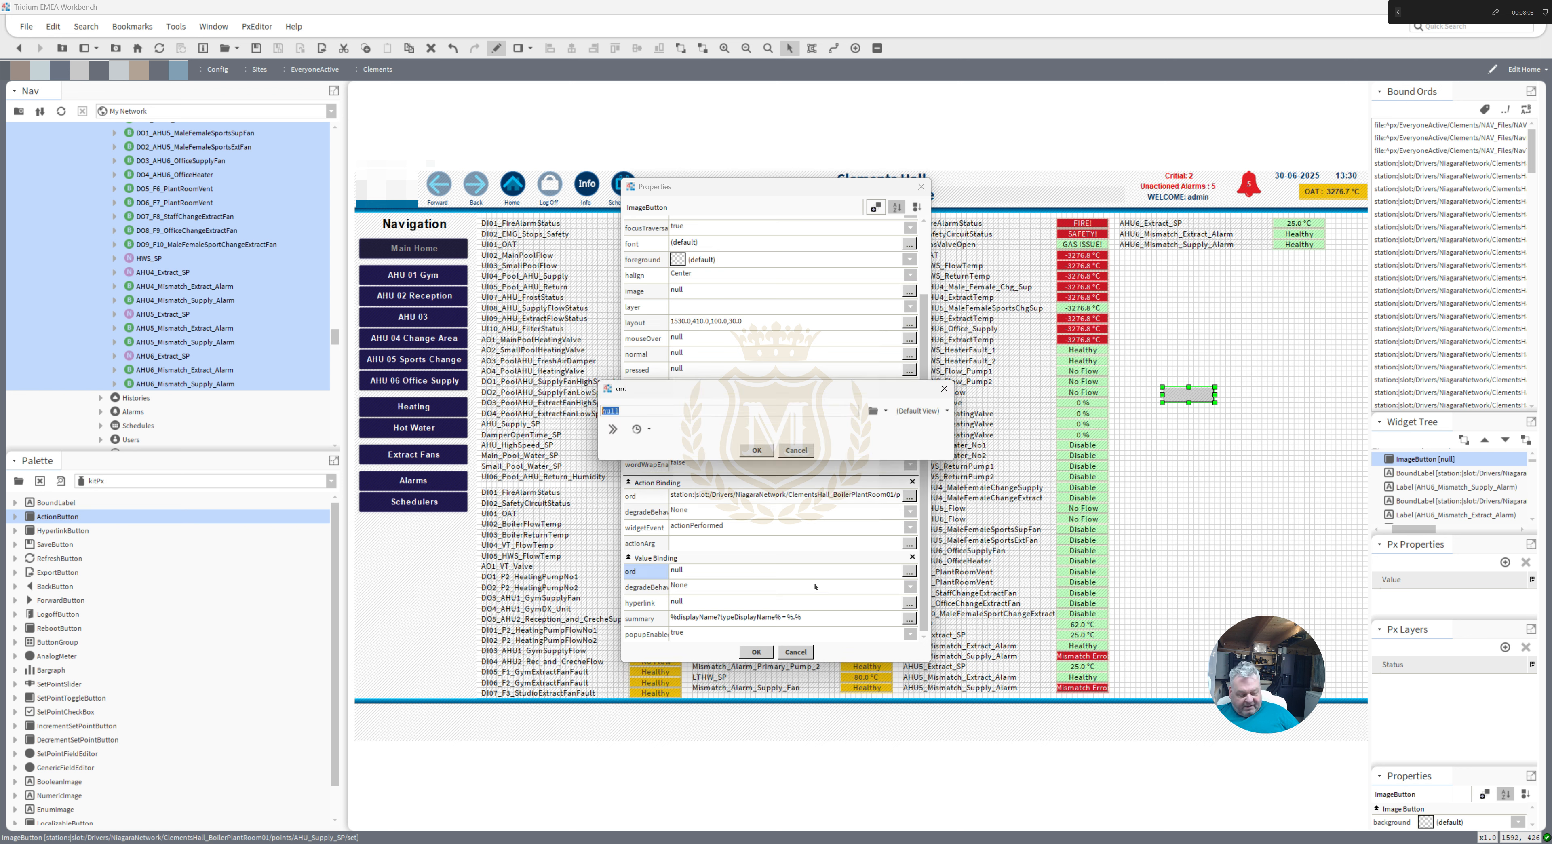
pyautogui.hotkey('ctrl', 'v')
pyautogui.click(757, 451)
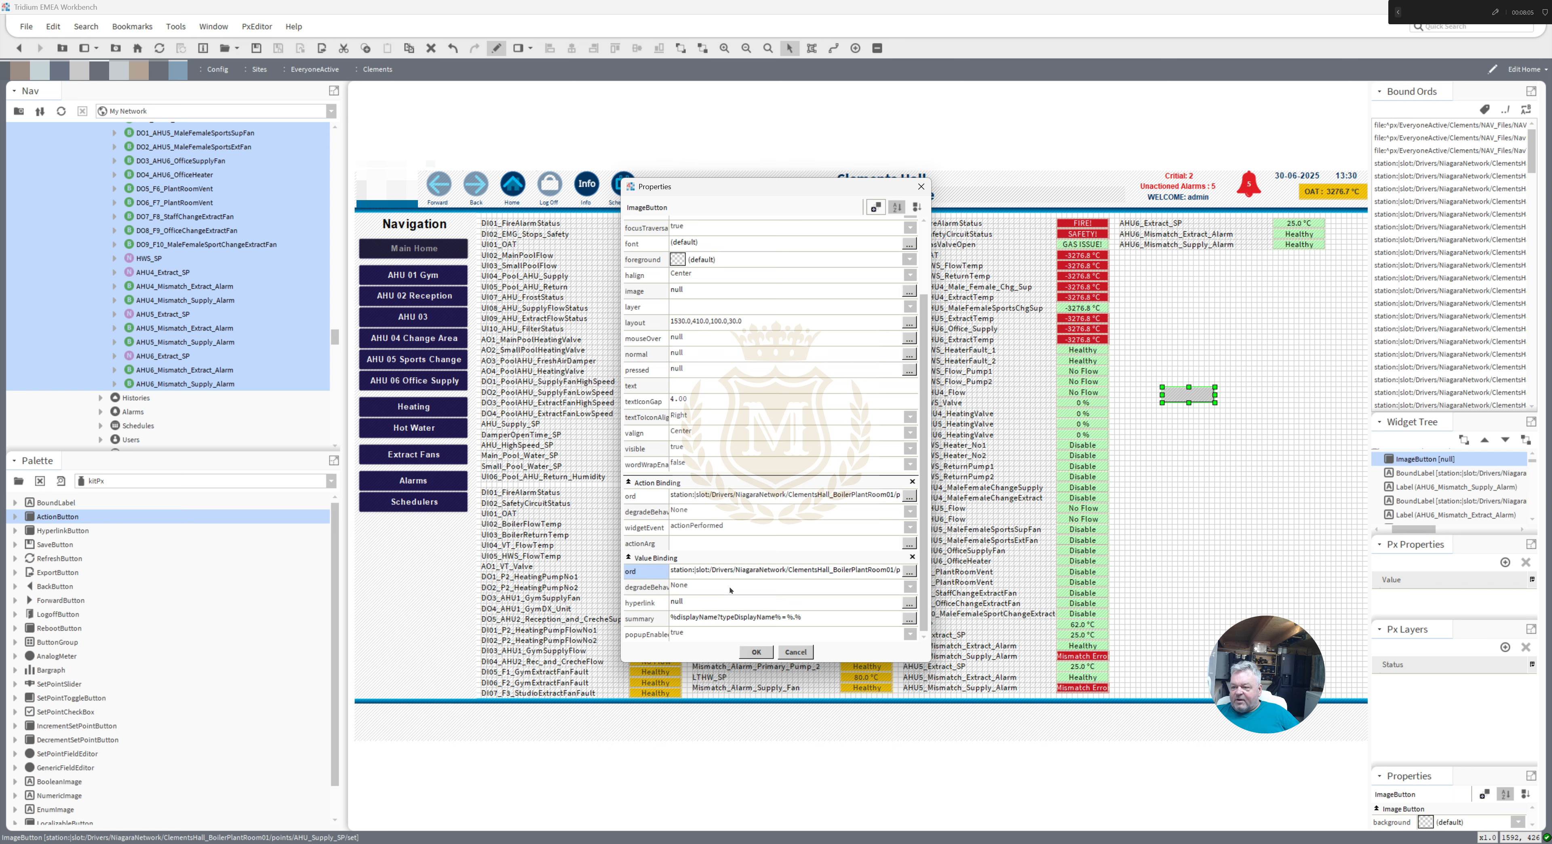
# - Animate the button's text through the value binding with the Object To String format %out.value%
pyautogui.rightClick(677, 386)
pyautogui.click(696, 392)
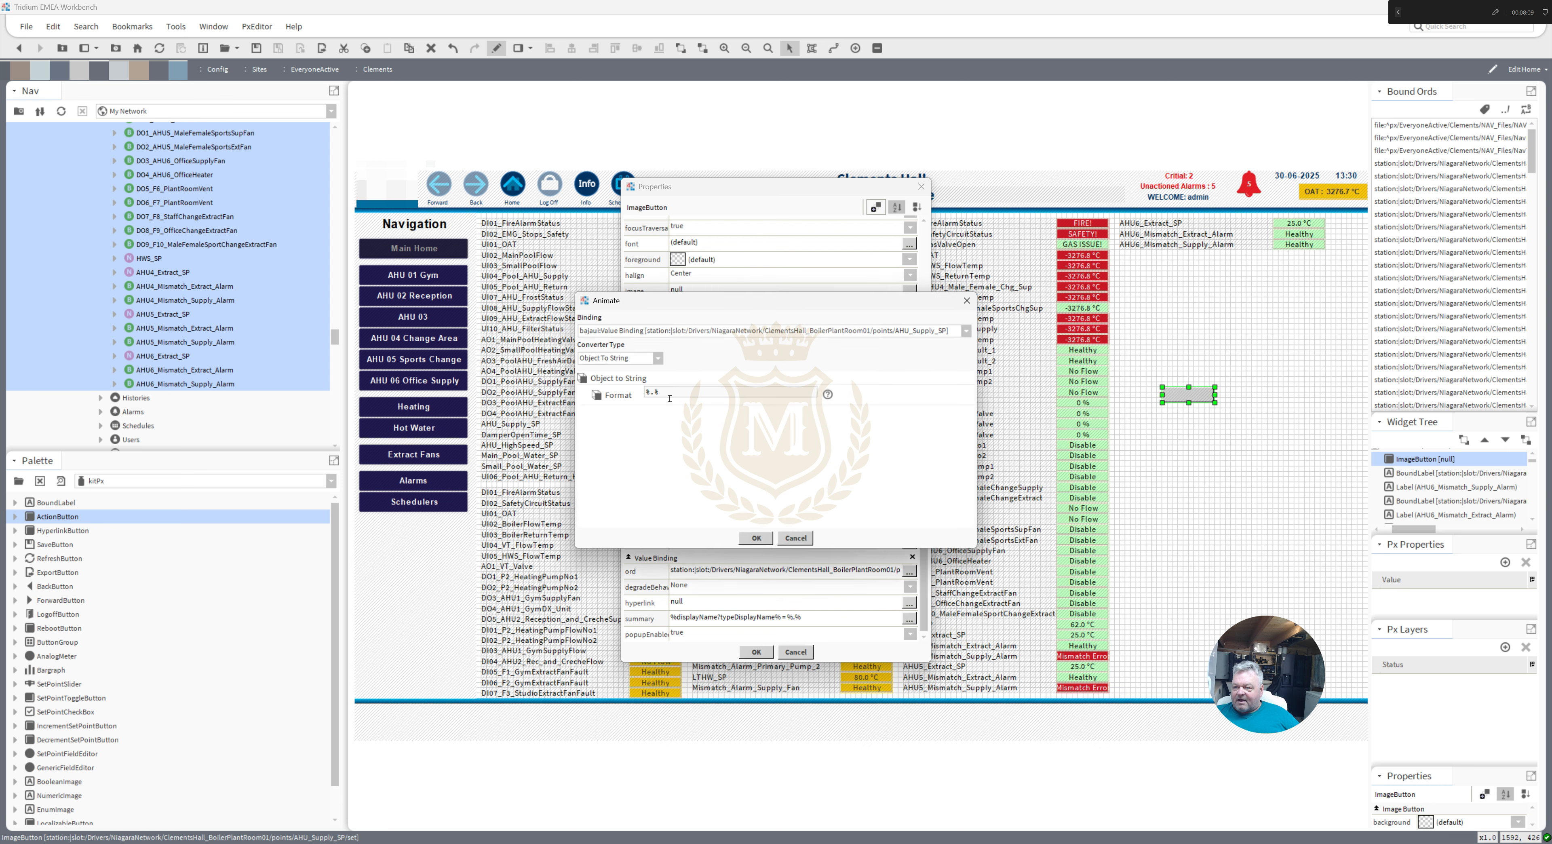
pyautogui.write('out.')
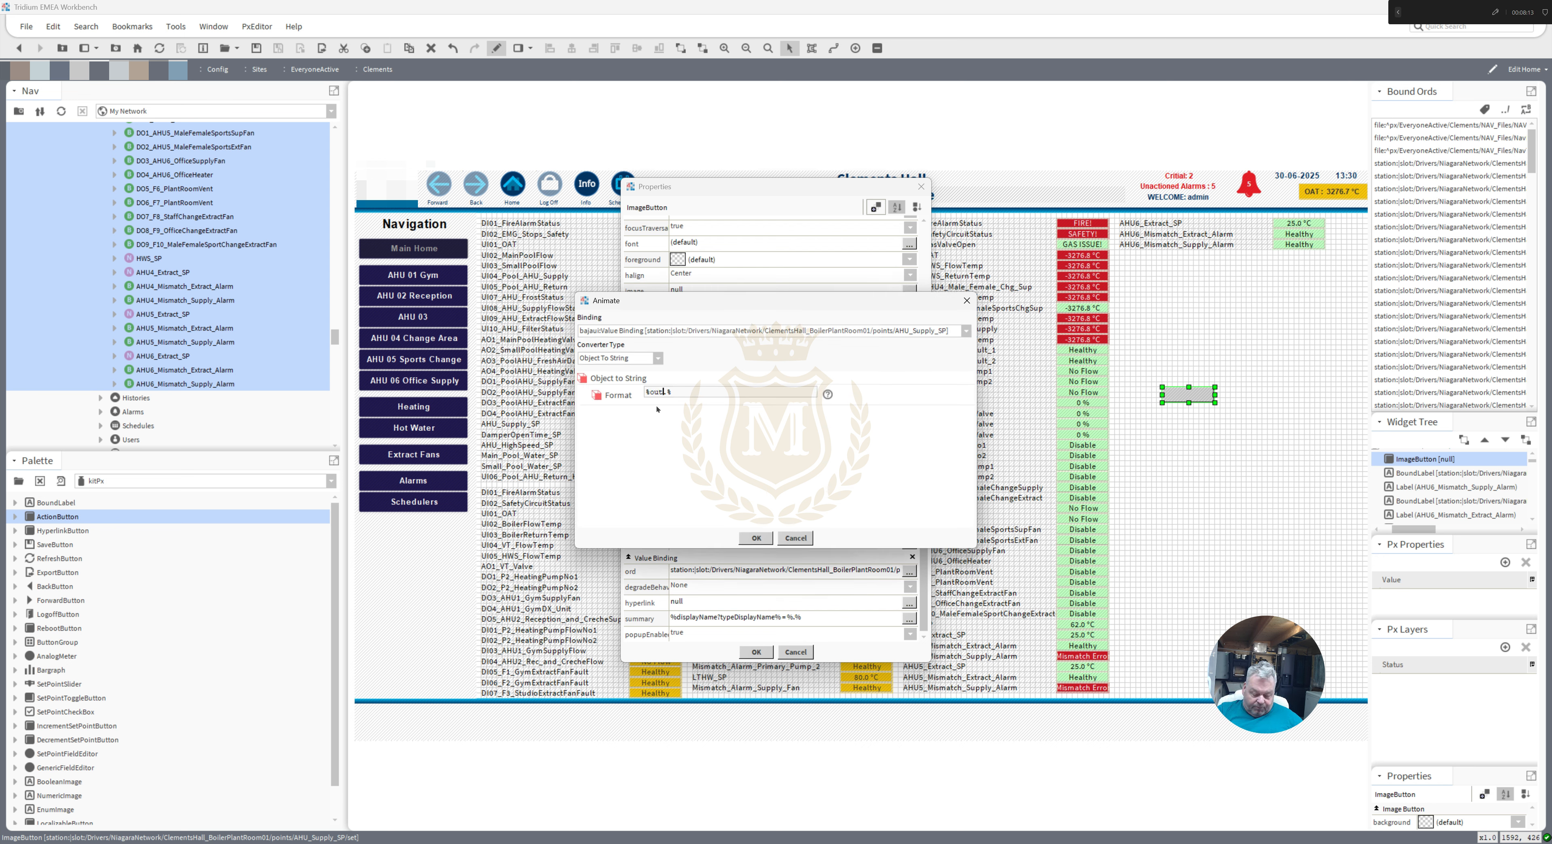
pyautogui.write('val')
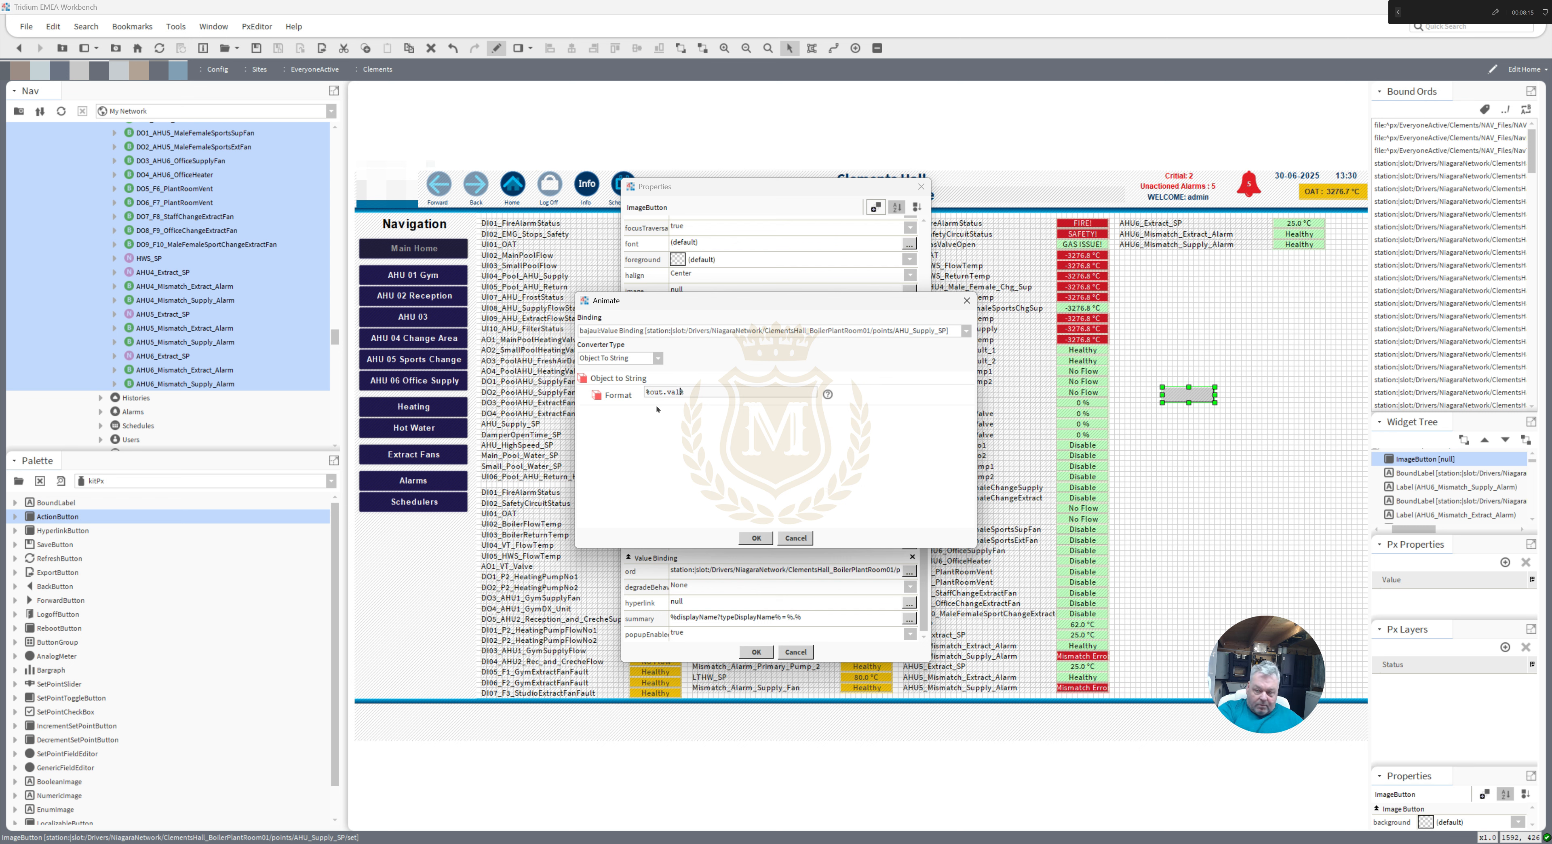
pyautogui.write('ue')
pyautogui.click(755, 538)
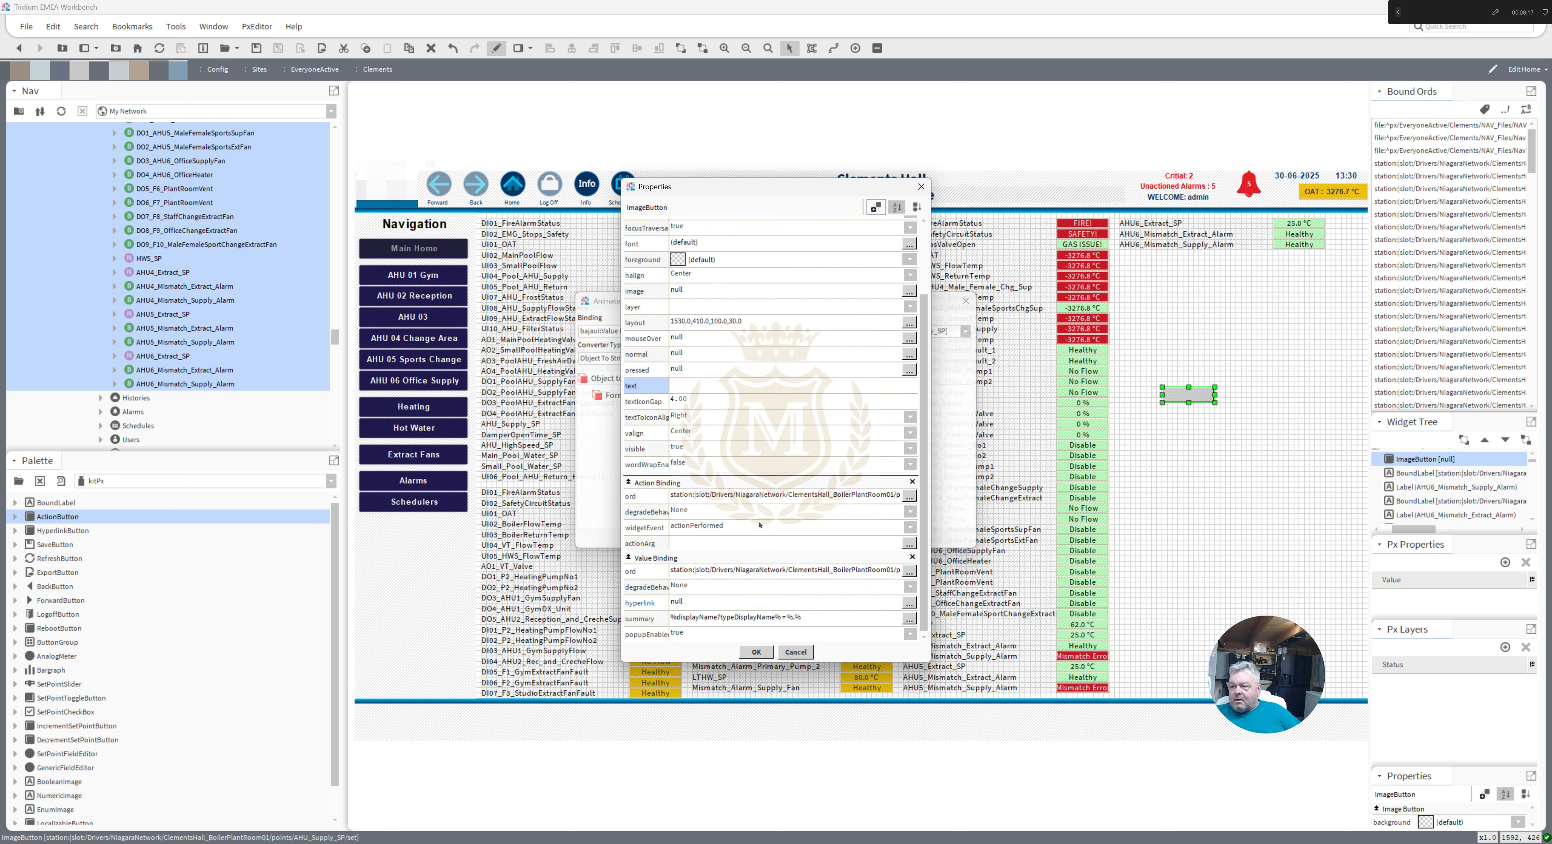
# - Animate the button's background with the I Status To Simple converter and apply the background status colours
pyautogui.rightClick(679, 235)
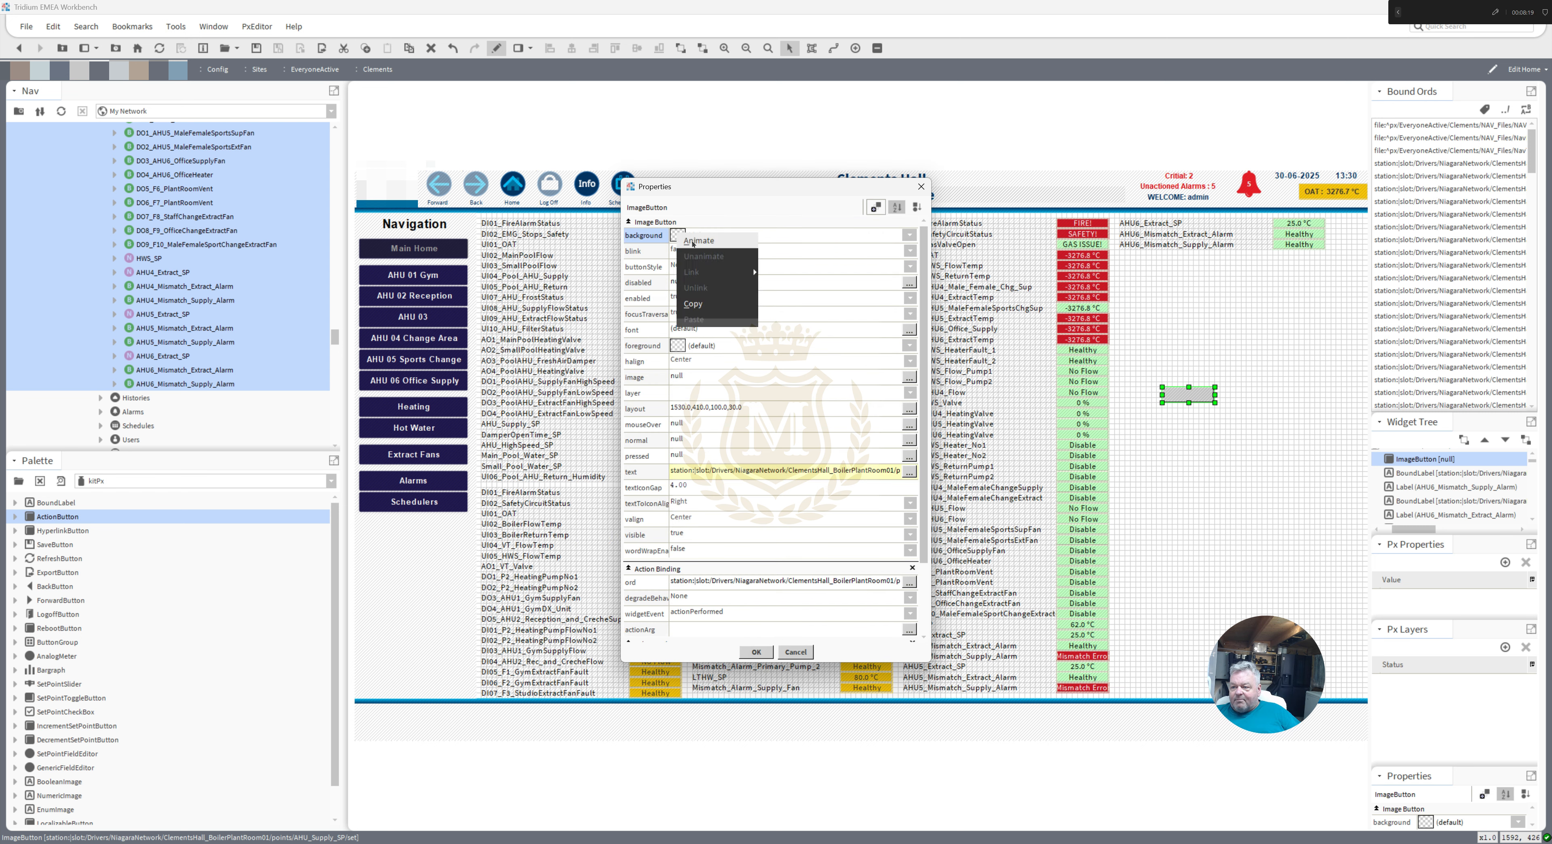
pyautogui.click(698, 241)
pyautogui.click(658, 359)
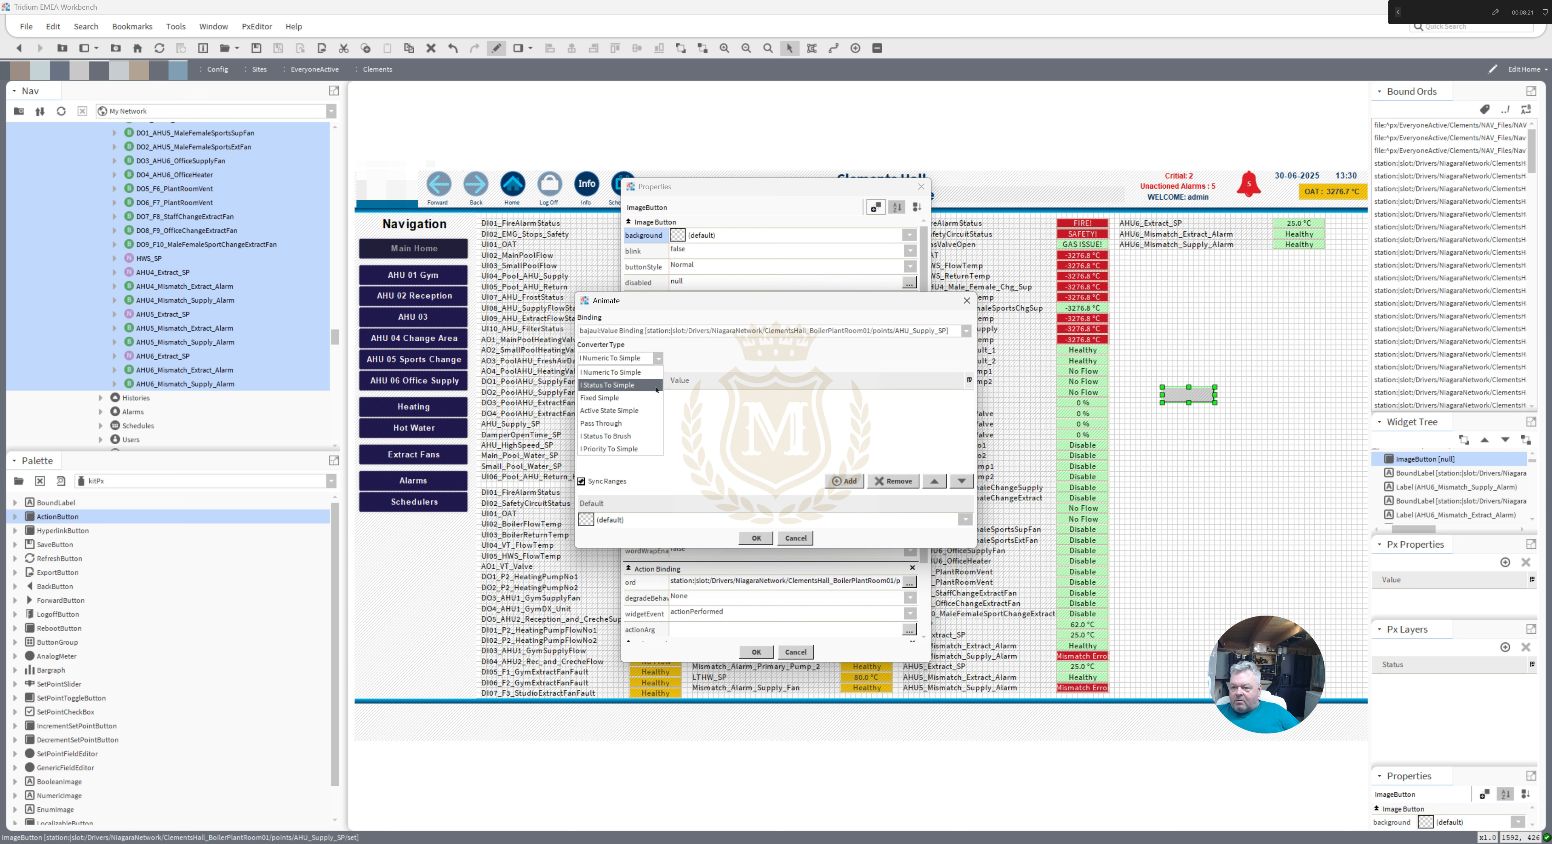
pyautogui.click(608, 381)
pyautogui.scroll(-3, 970, 447)
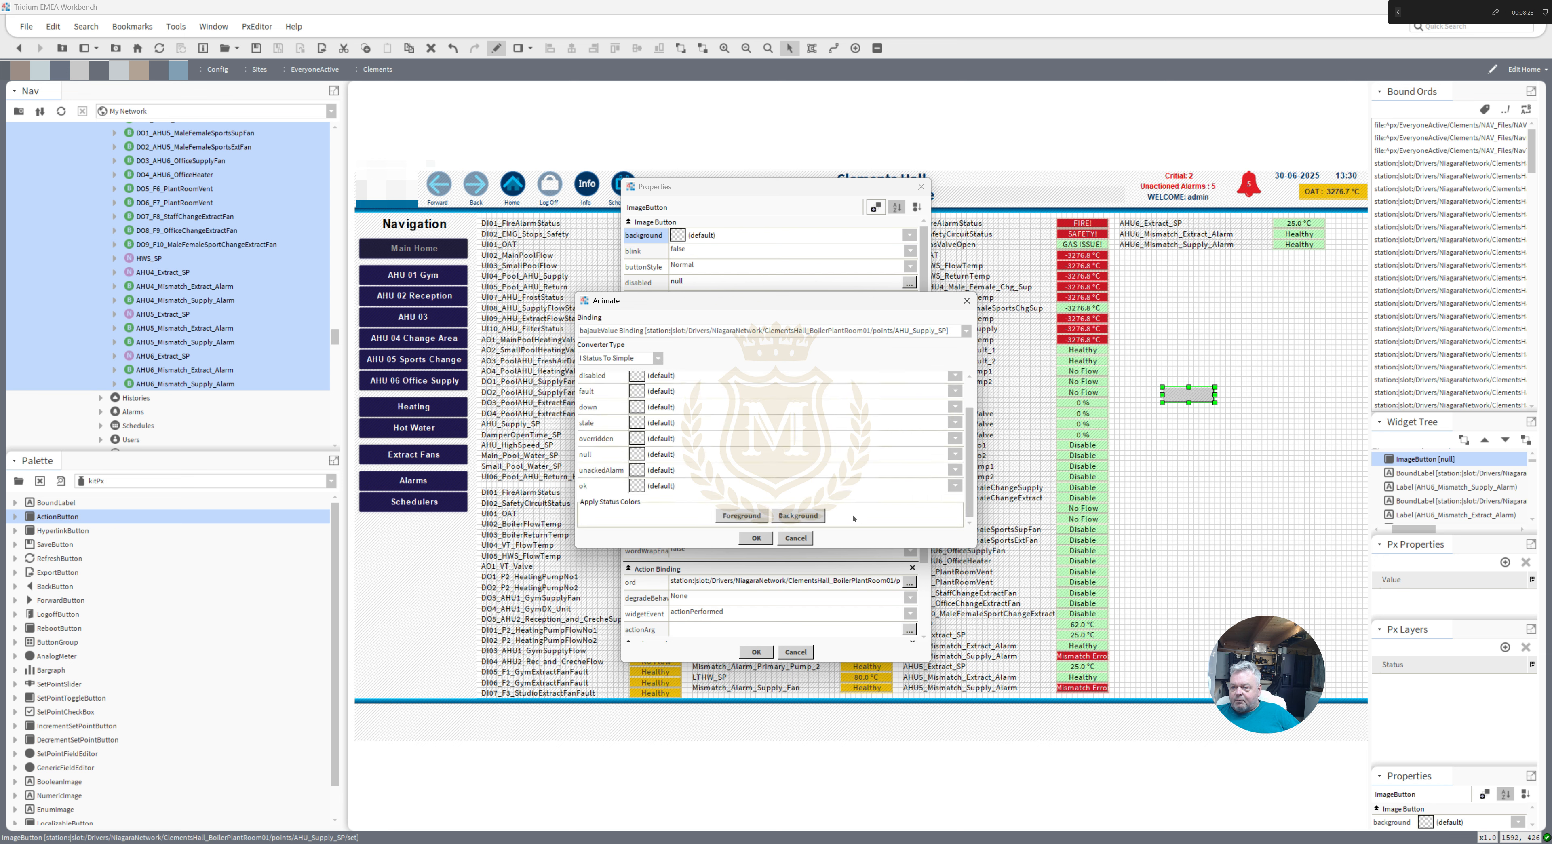
pyautogui.click(798, 515)
# - Set the ok, unackedAlarm and null status backgrounds to pale yellow #ffffc0 and apply the button's properties
pyautogui.click(642, 488)
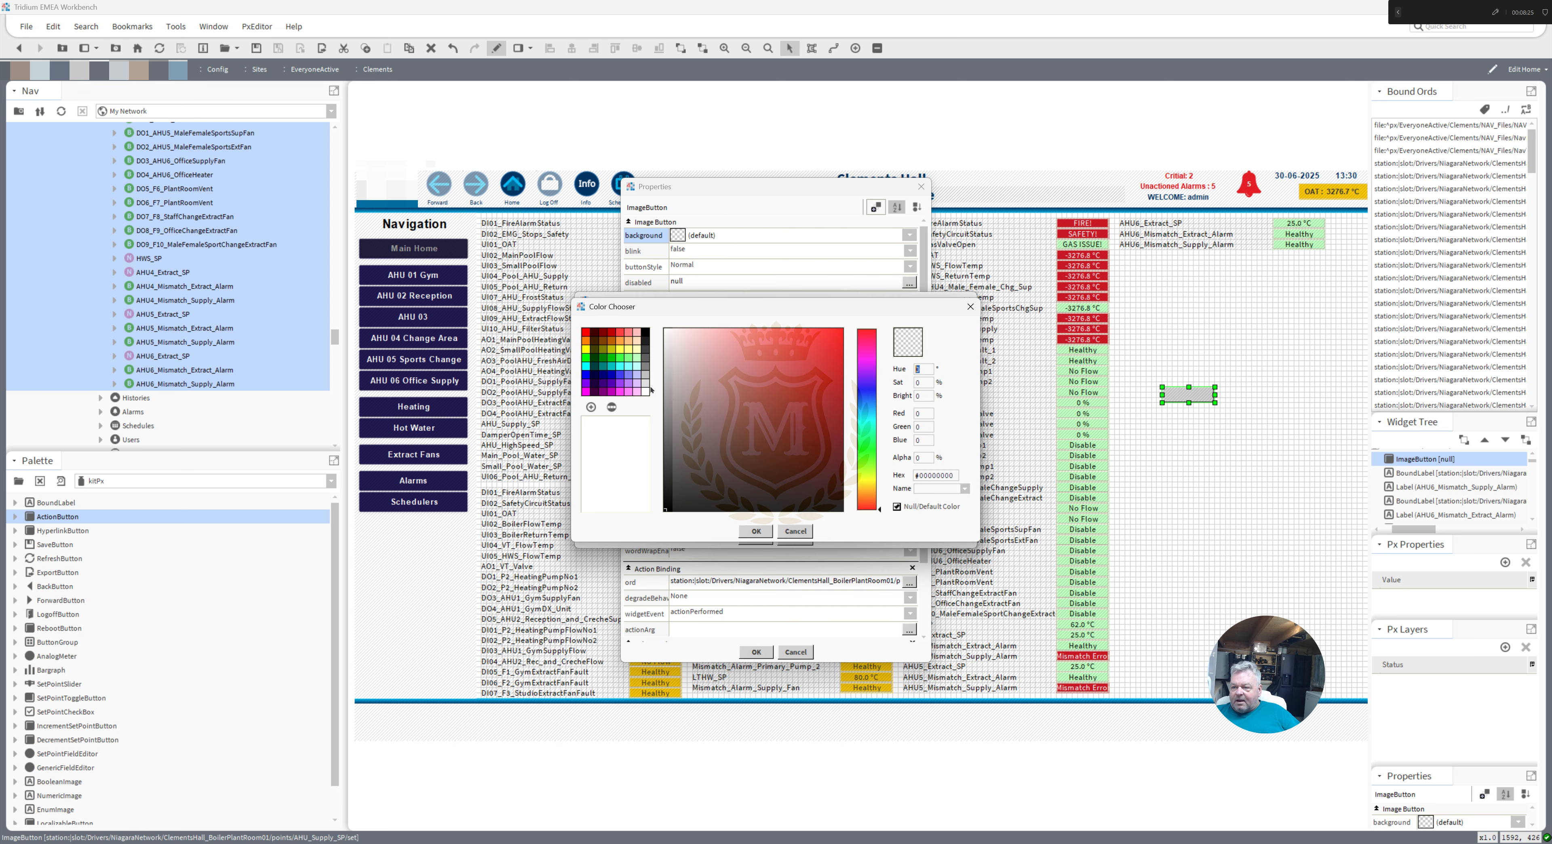
pyautogui.click(637, 349)
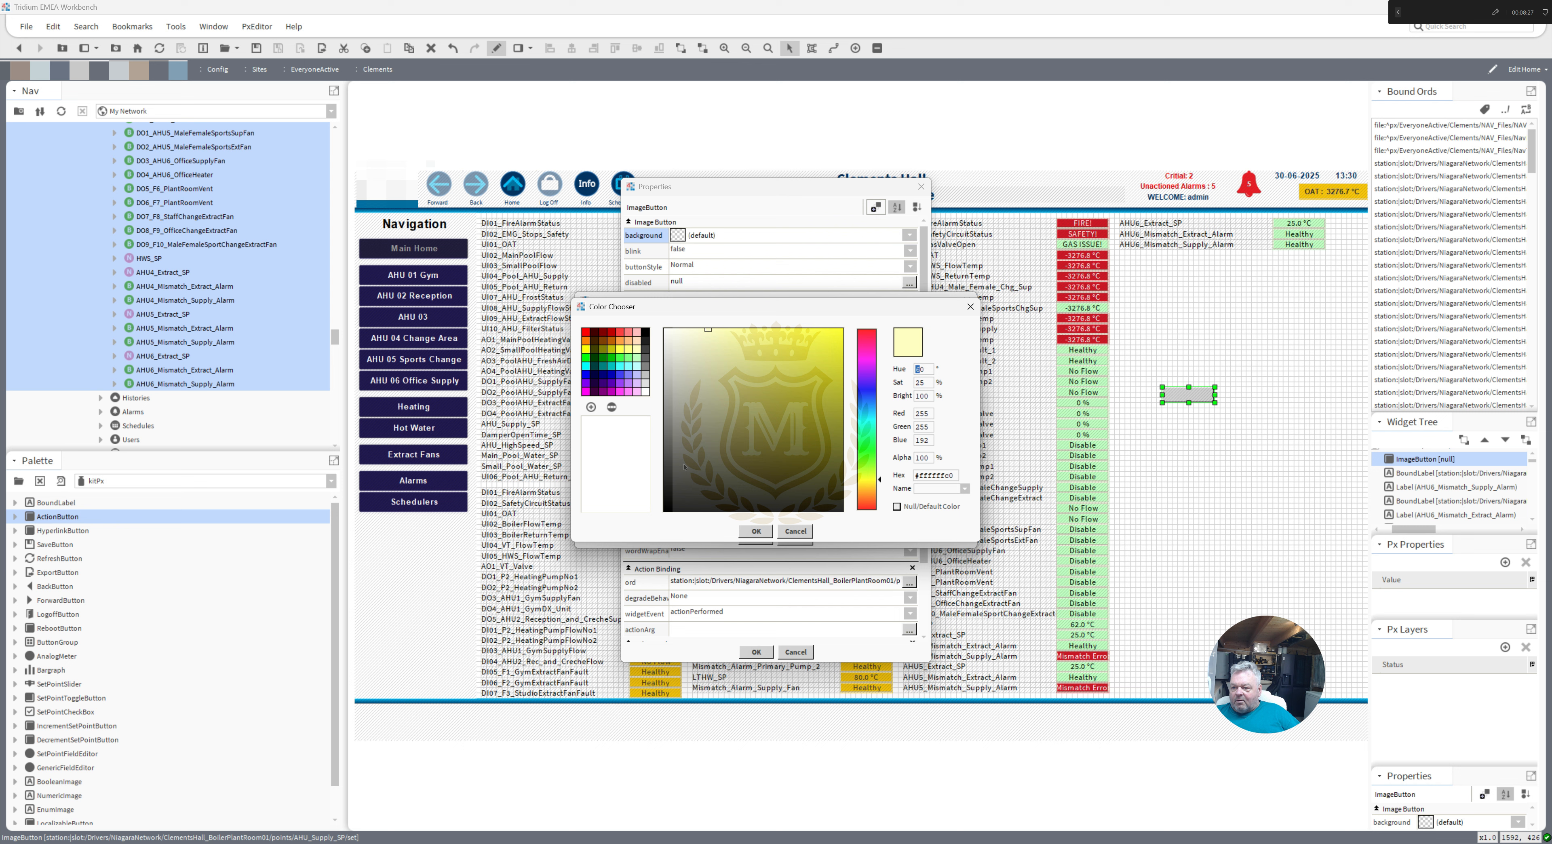
pyautogui.click(758, 532)
pyautogui.click(637, 469)
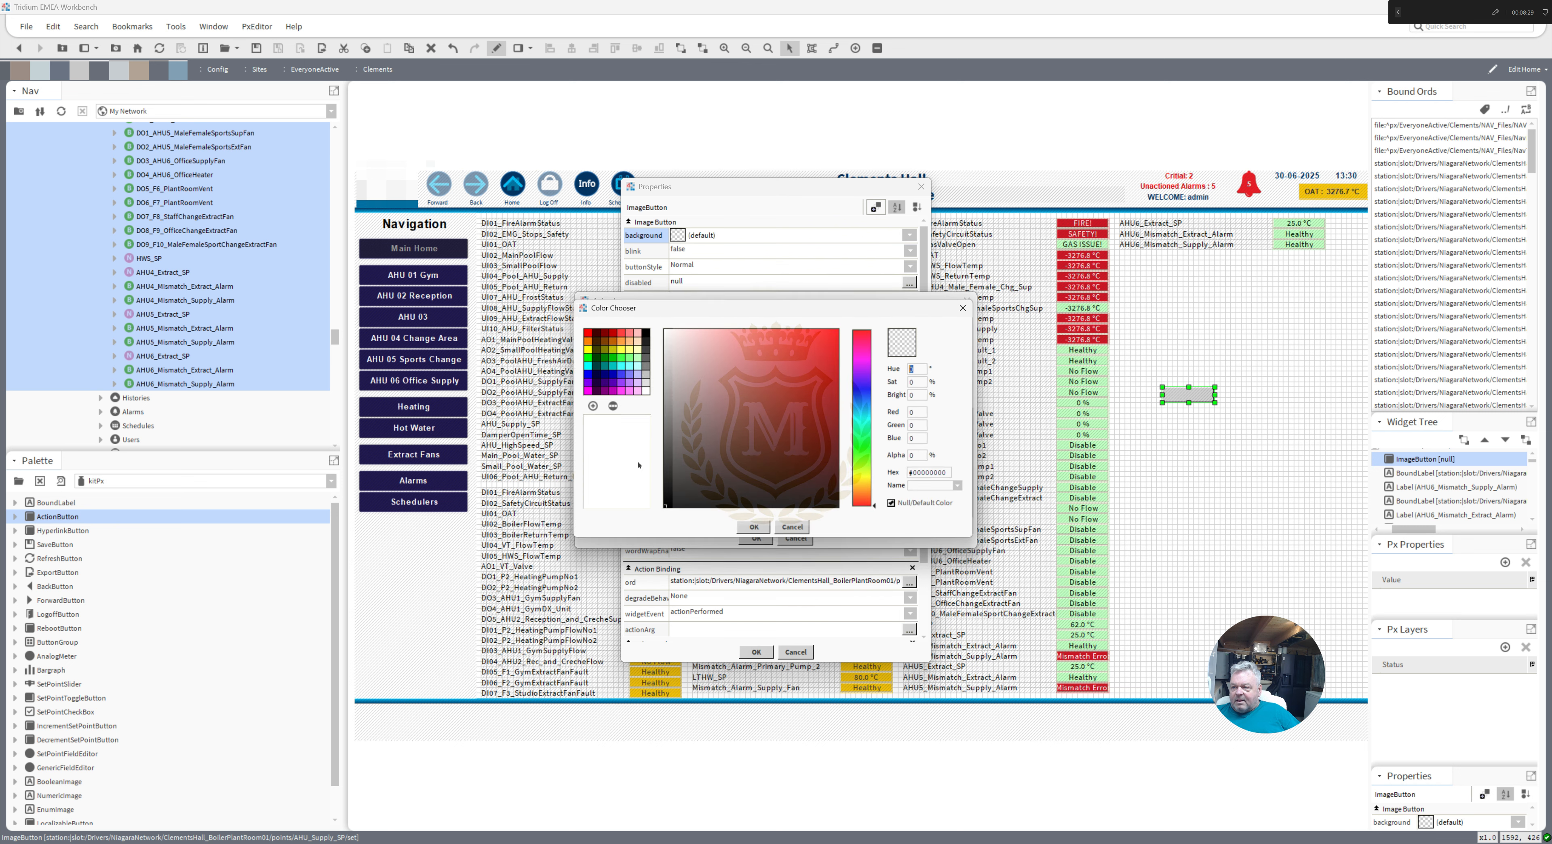
pyautogui.click(637, 350)
pyautogui.click(758, 531)
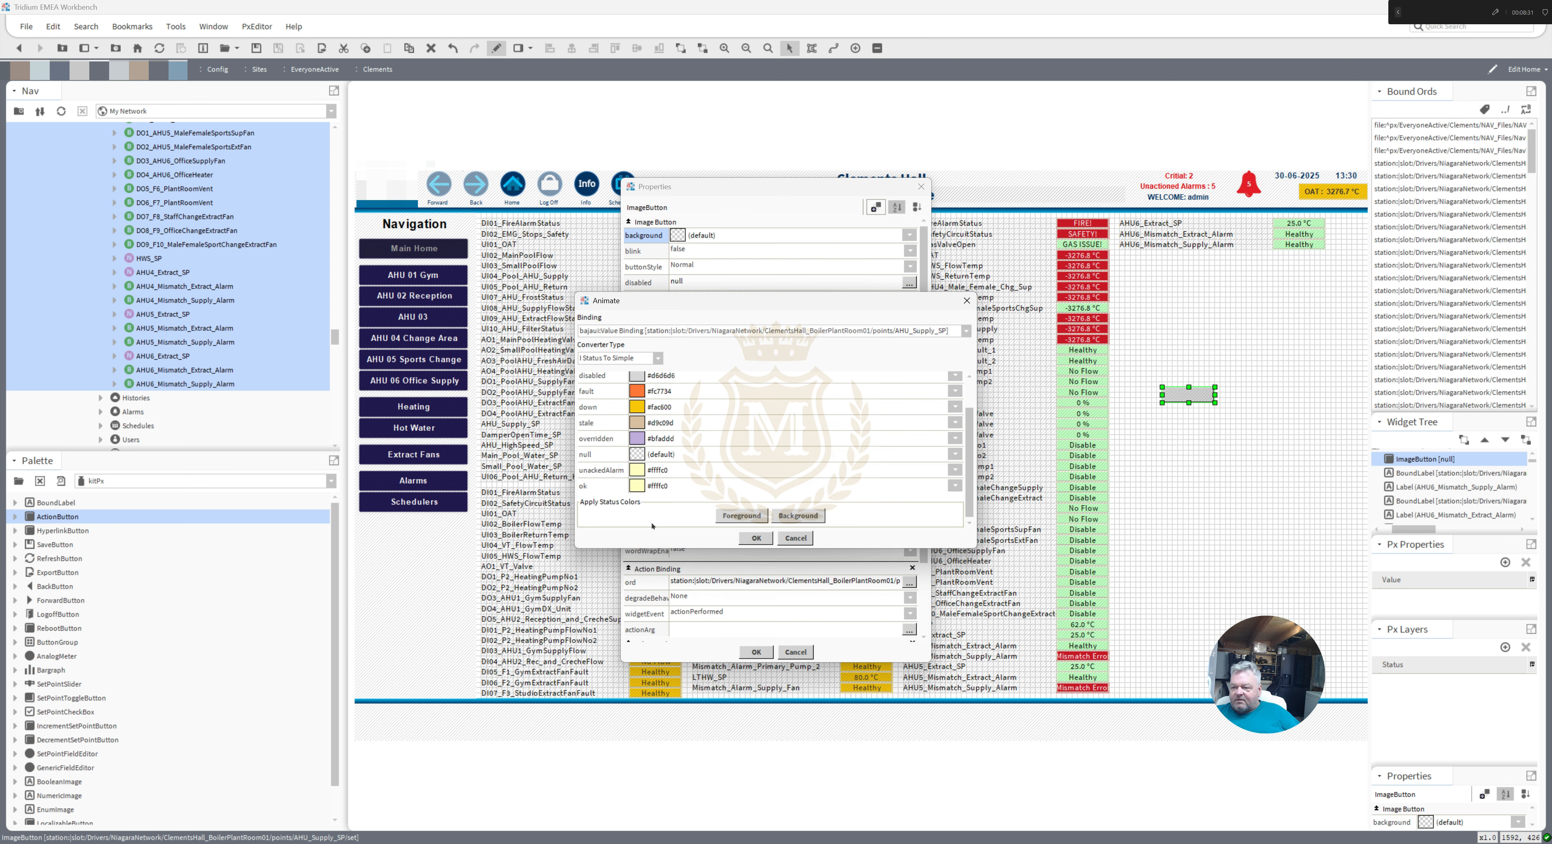
pyautogui.click(637, 454)
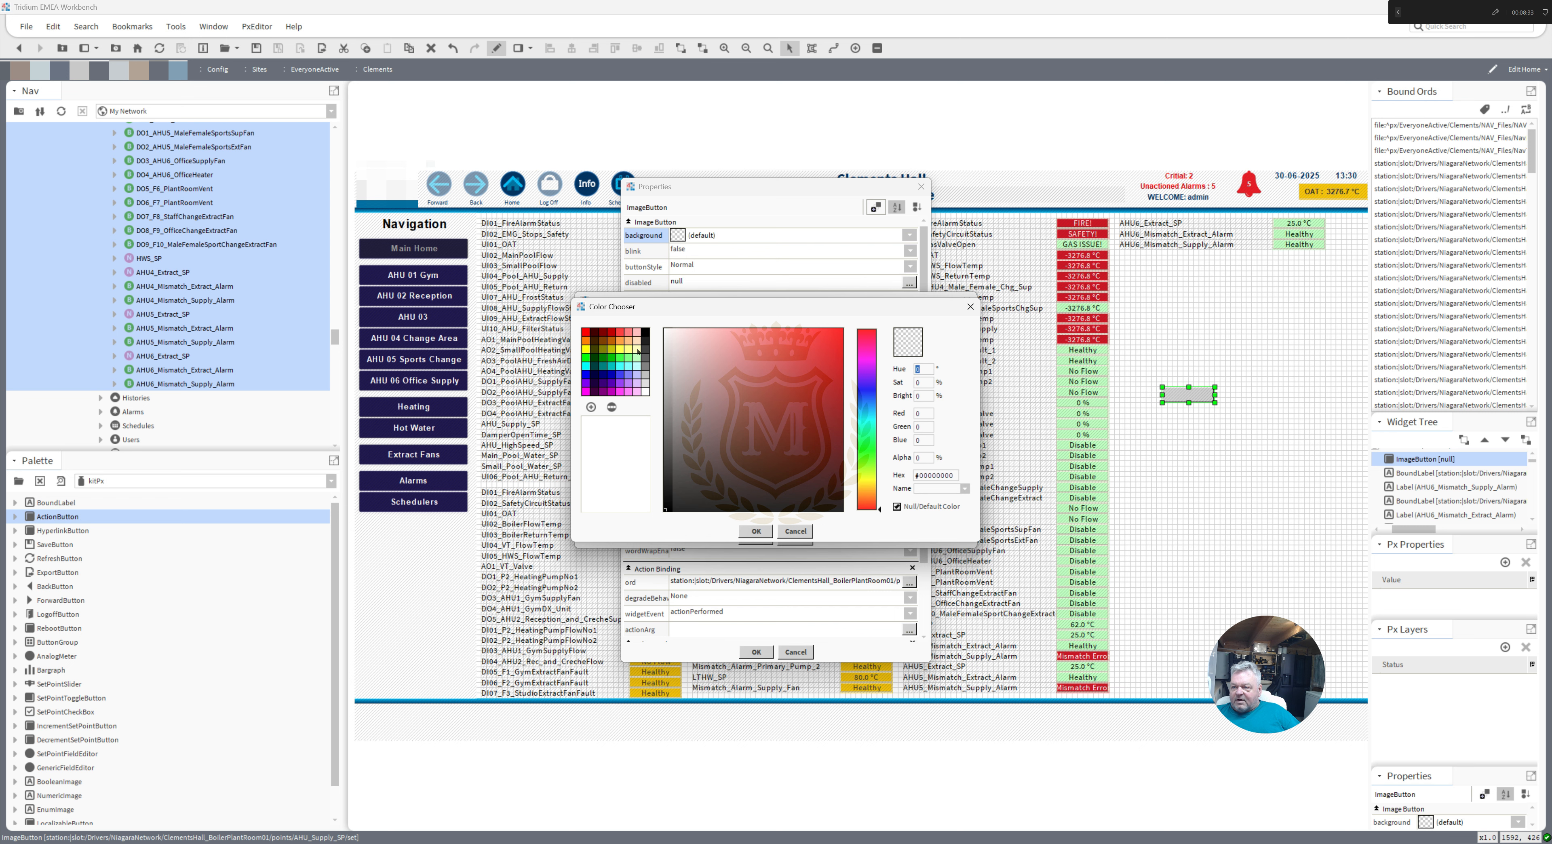
pyautogui.click(638, 351)
pyautogui.click(754, 531)
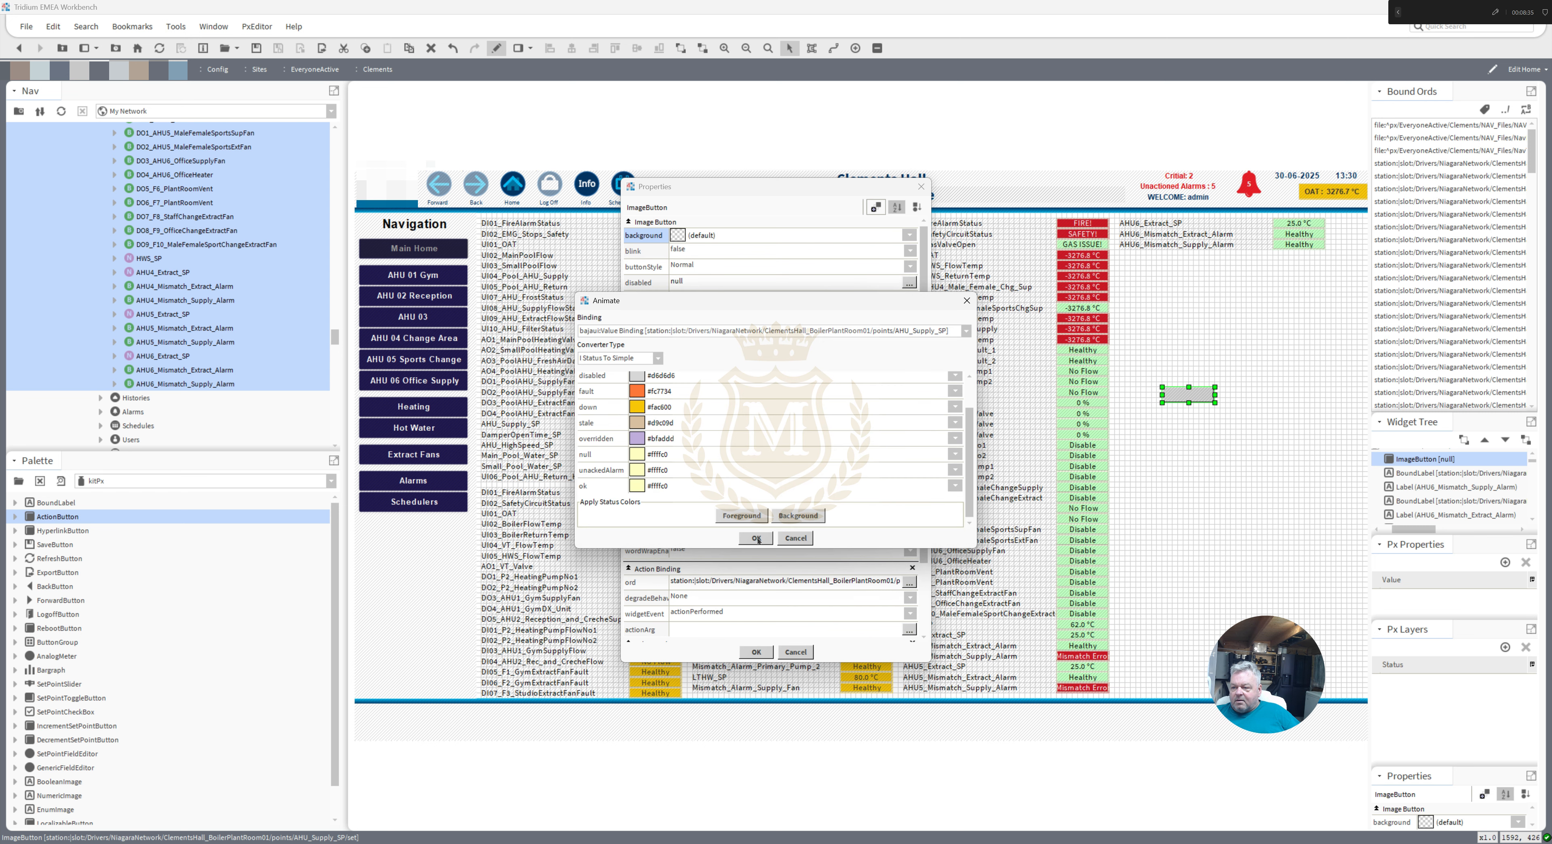
pyautogui.click(756, 539)
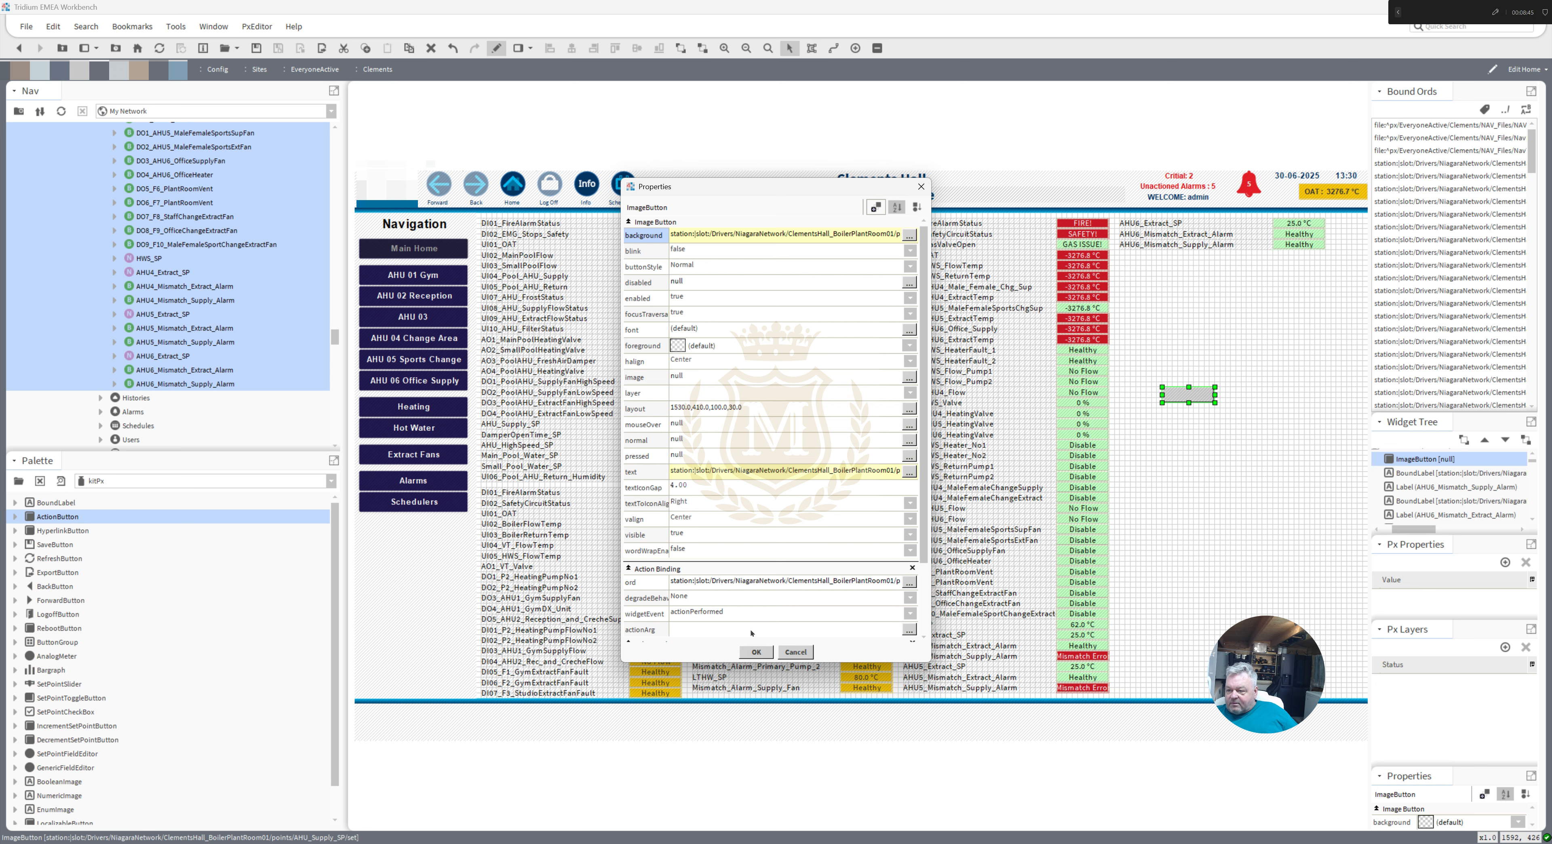
pyautogui.click(756, 652)
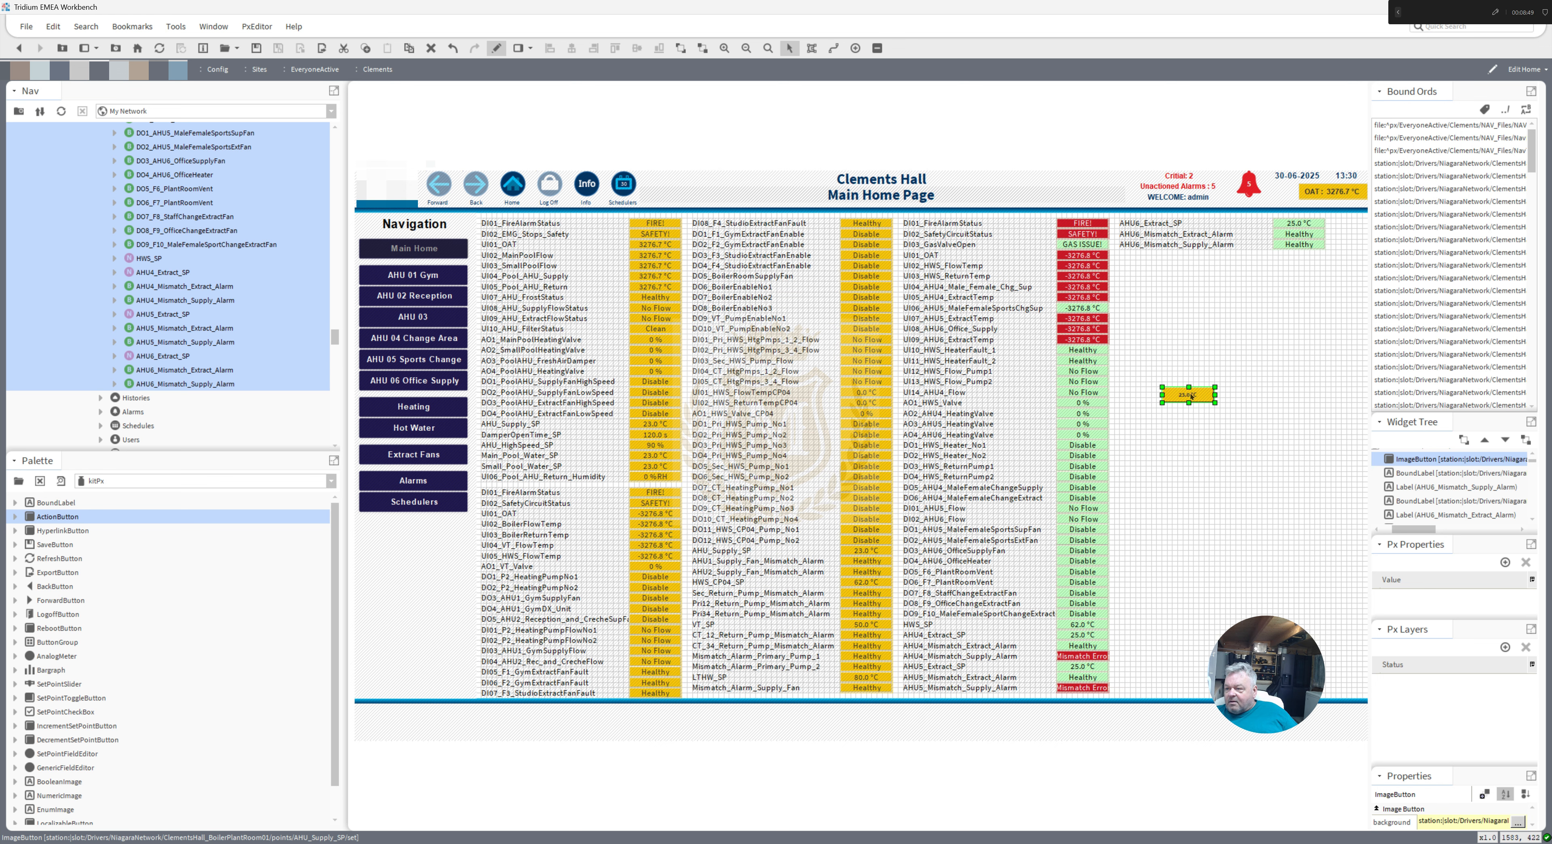
# - Move the AHU_Supply_SP button to about x 1510, y 410 and set its font to 16 pt SansSerif
pyautogui.moveTo(1182, 392); pyautogui.dragTo(1172, 393)
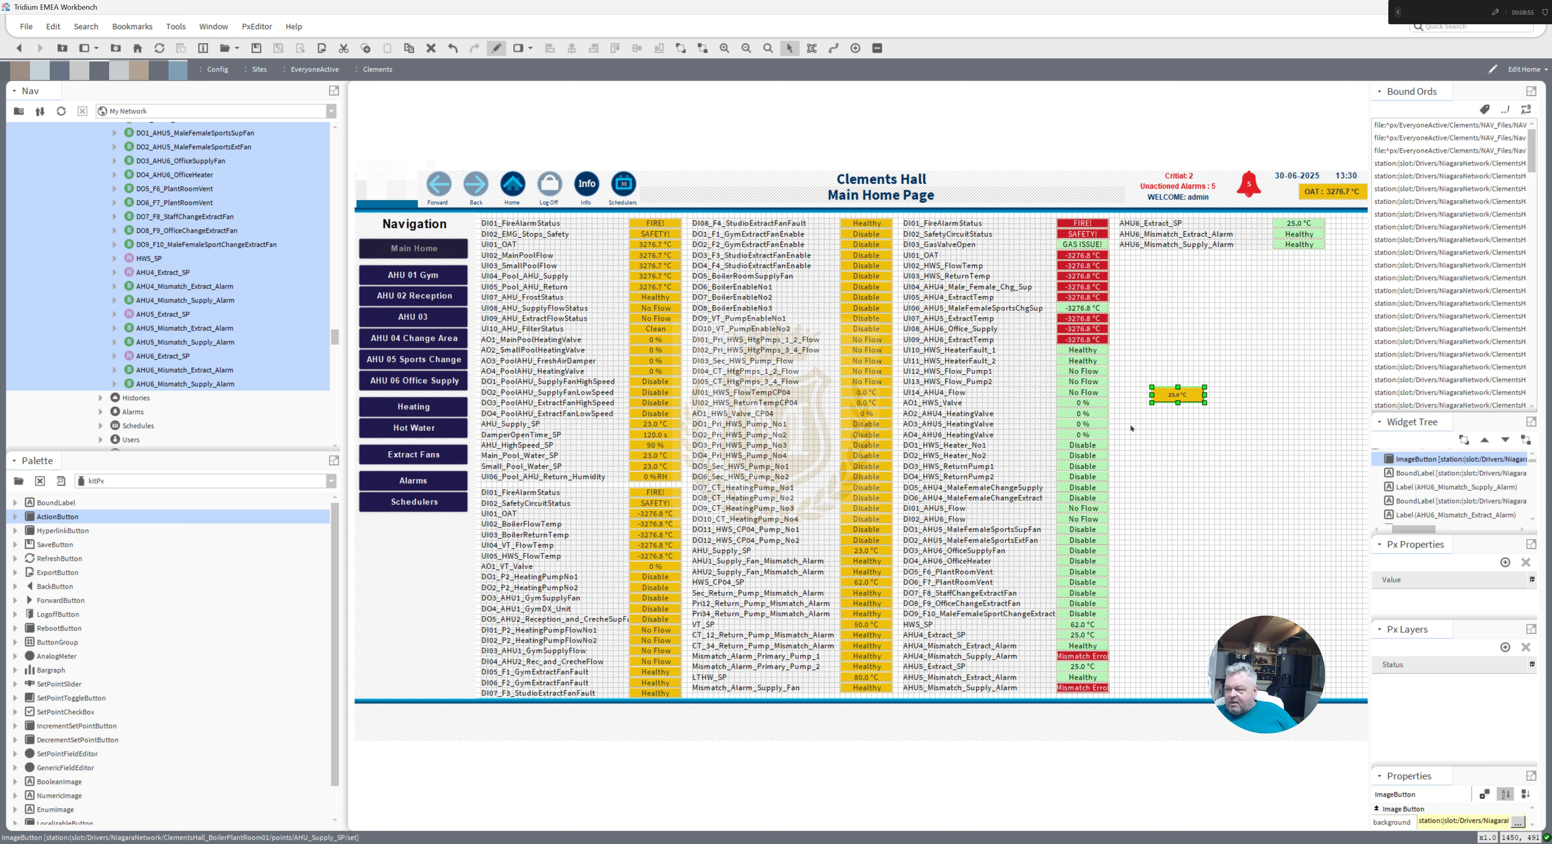
pyautogui.doubleClick(1172, 395)
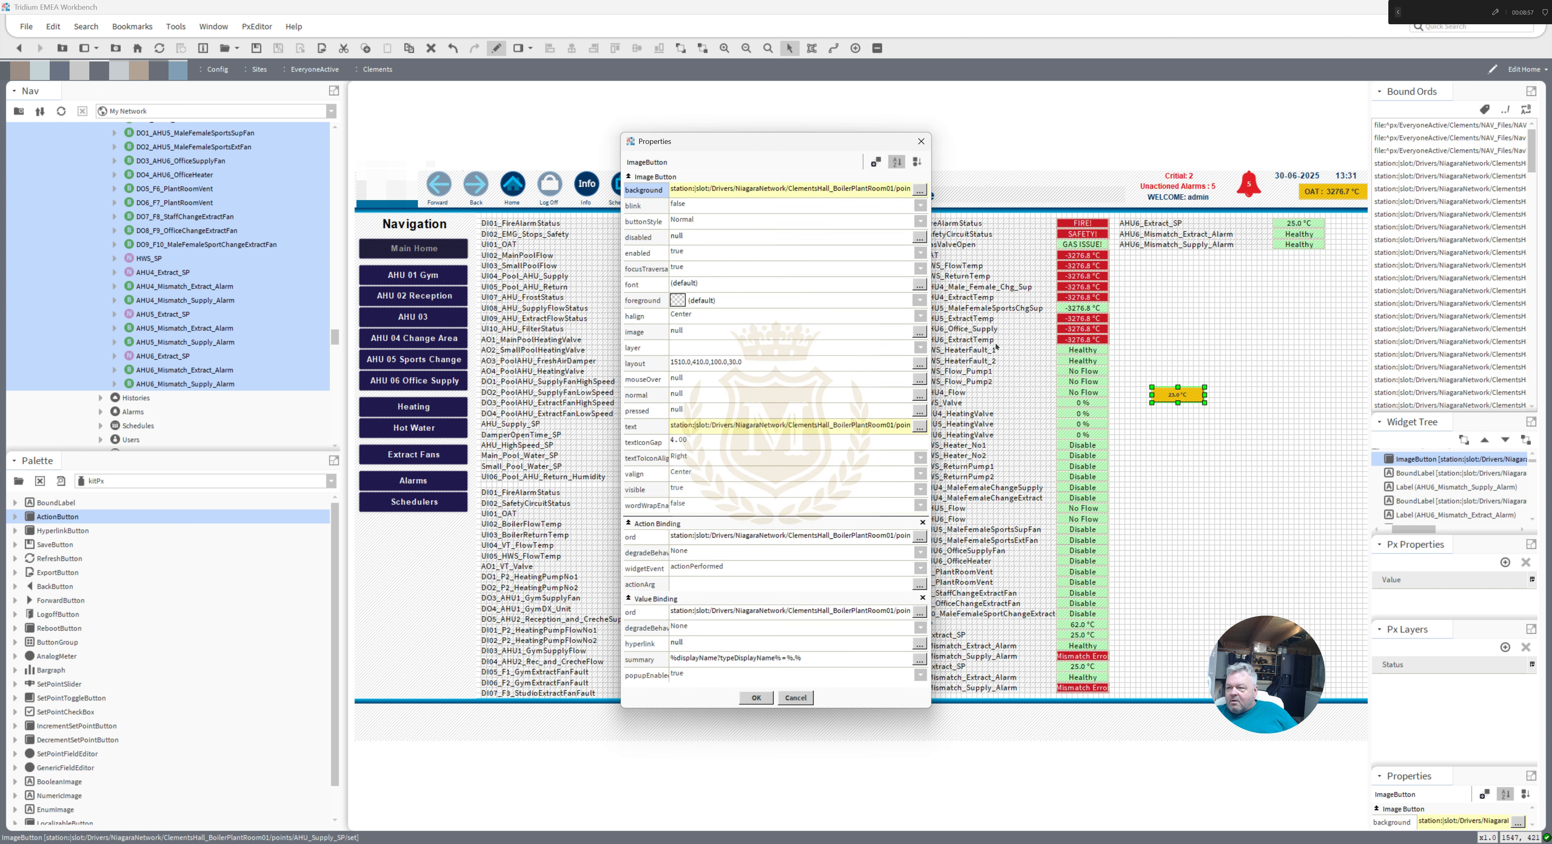
pyautogui.click(693, 282)
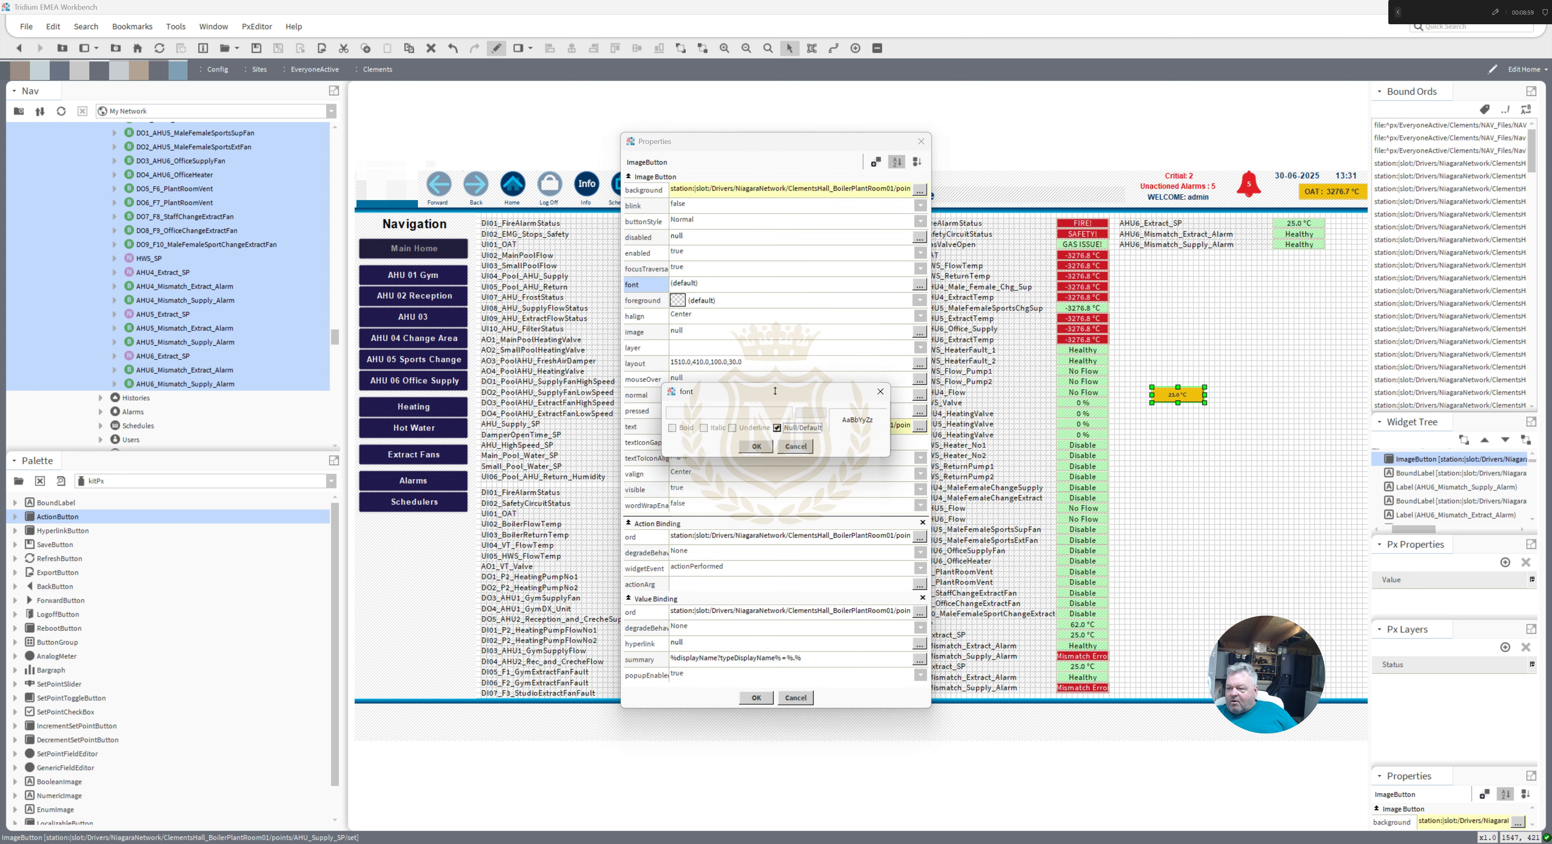
pyautogui.click(777, 428)
pyautogui.click(822, 414)
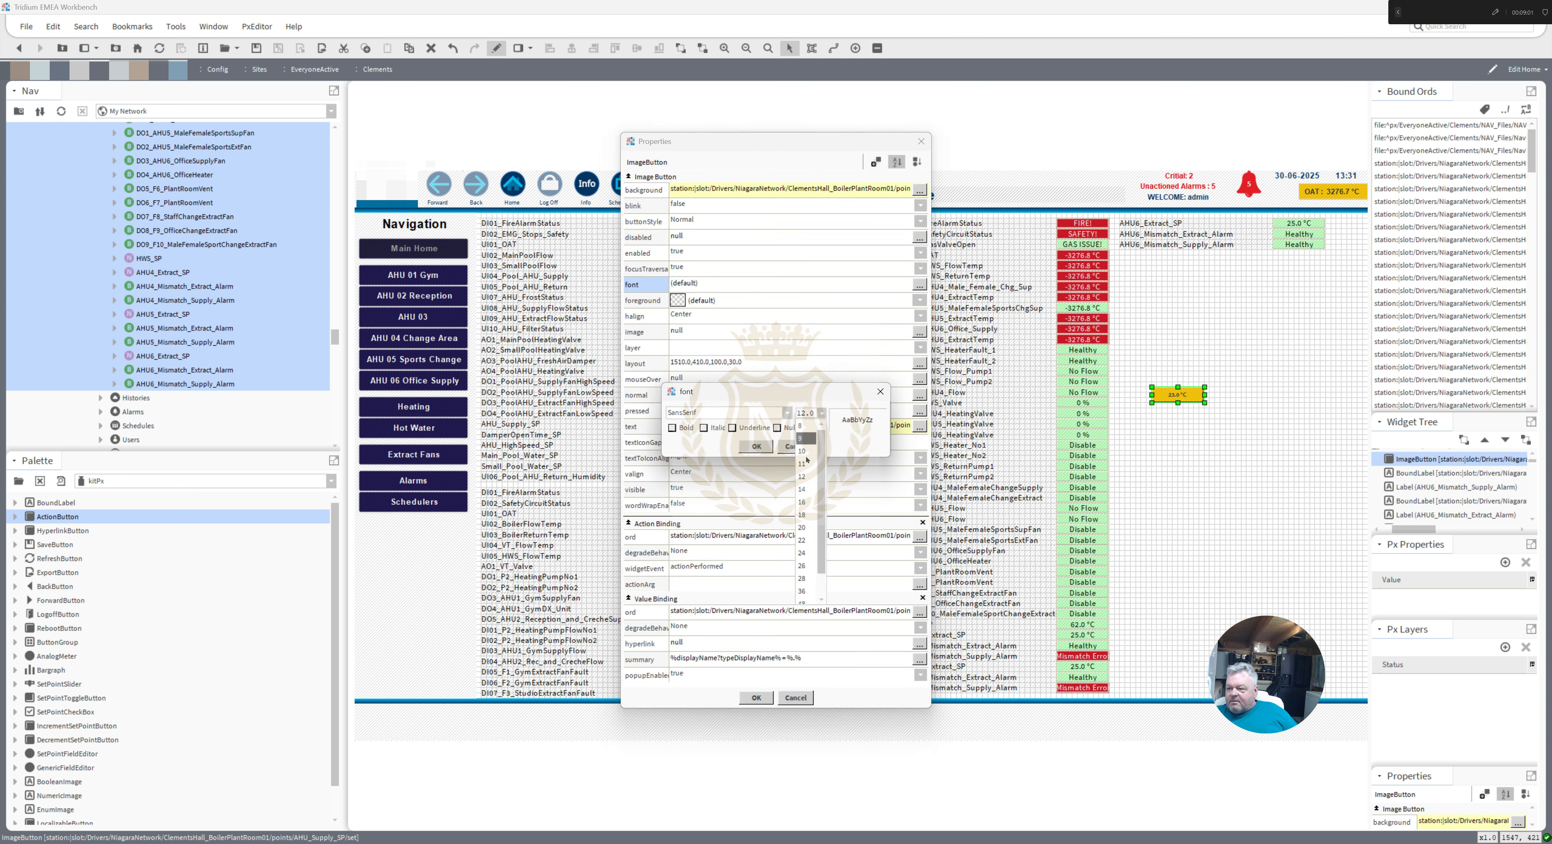
pyautogui.click(807, 497)
pyautogui.click(756, 447)
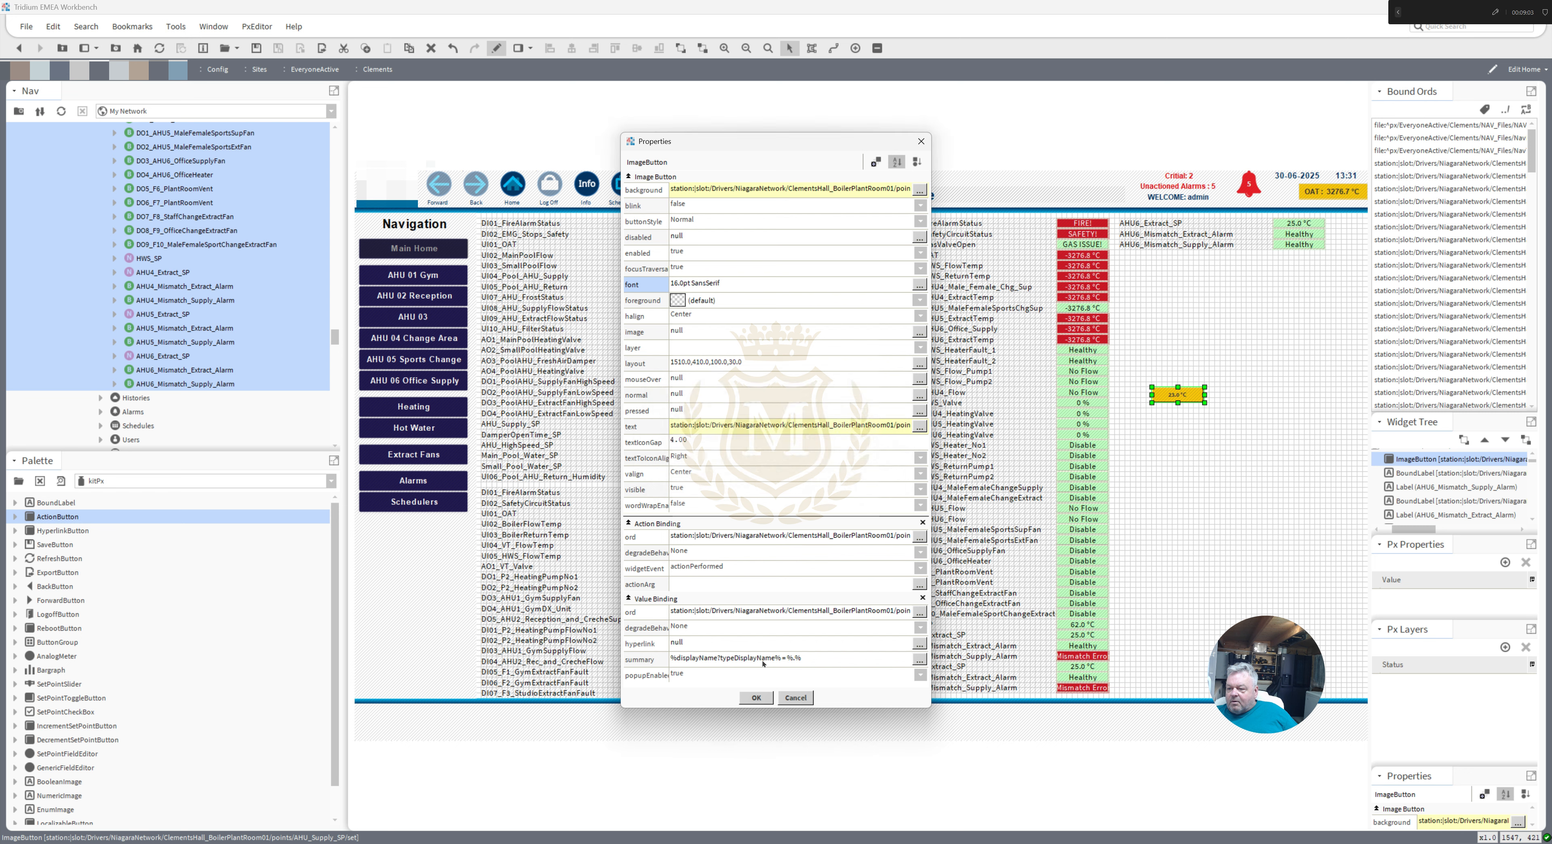
pyautogui.click(757, 698)
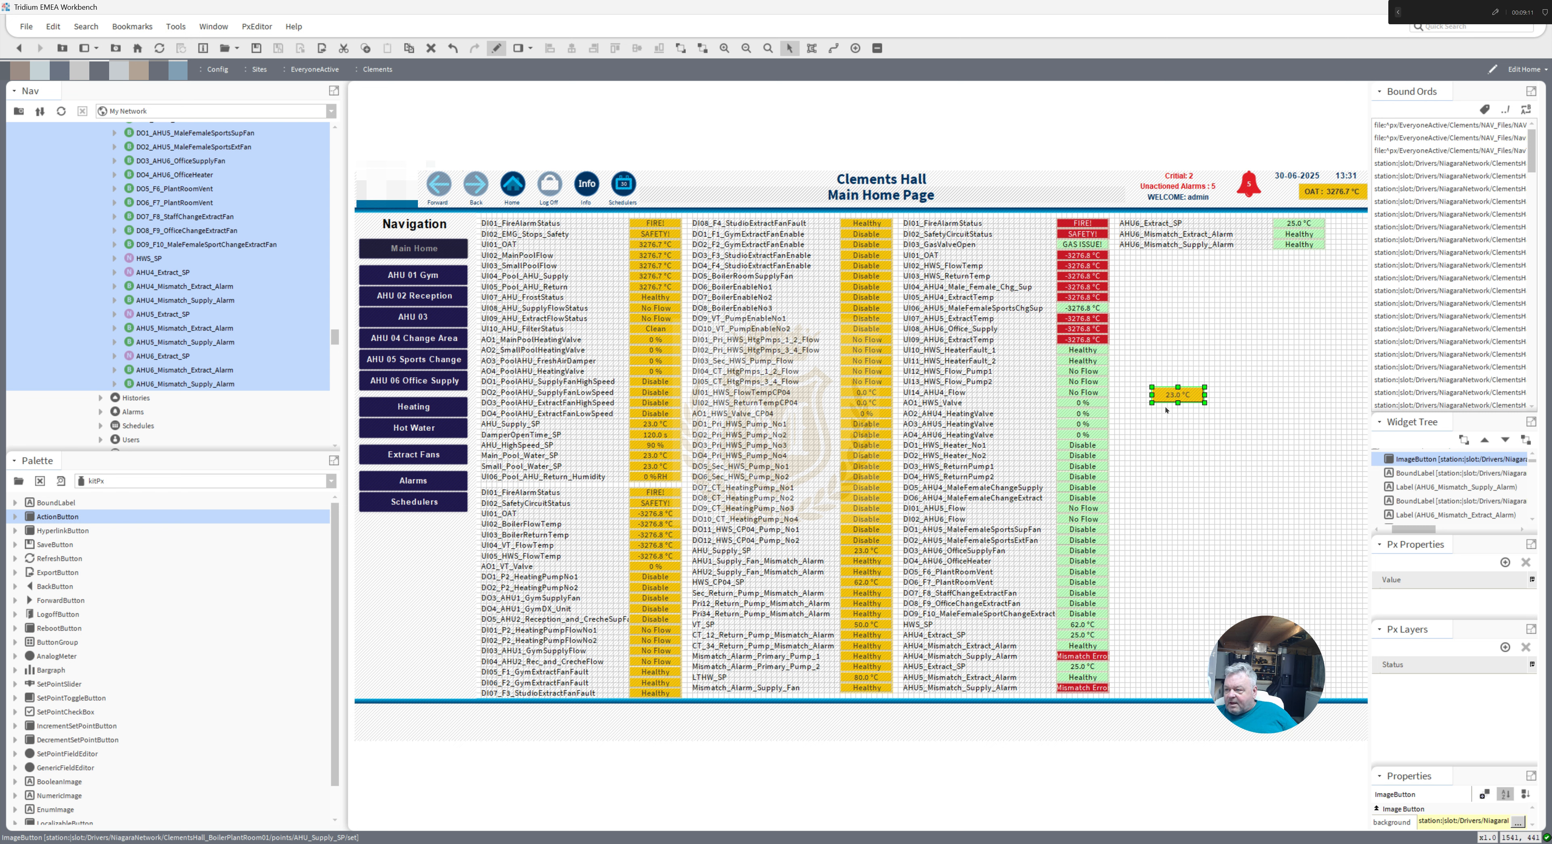
# - Examine the AHU_Supply_SP button's action binding and value binding ords in full in its properties
pyautogui.doubleClick(1173, 395)
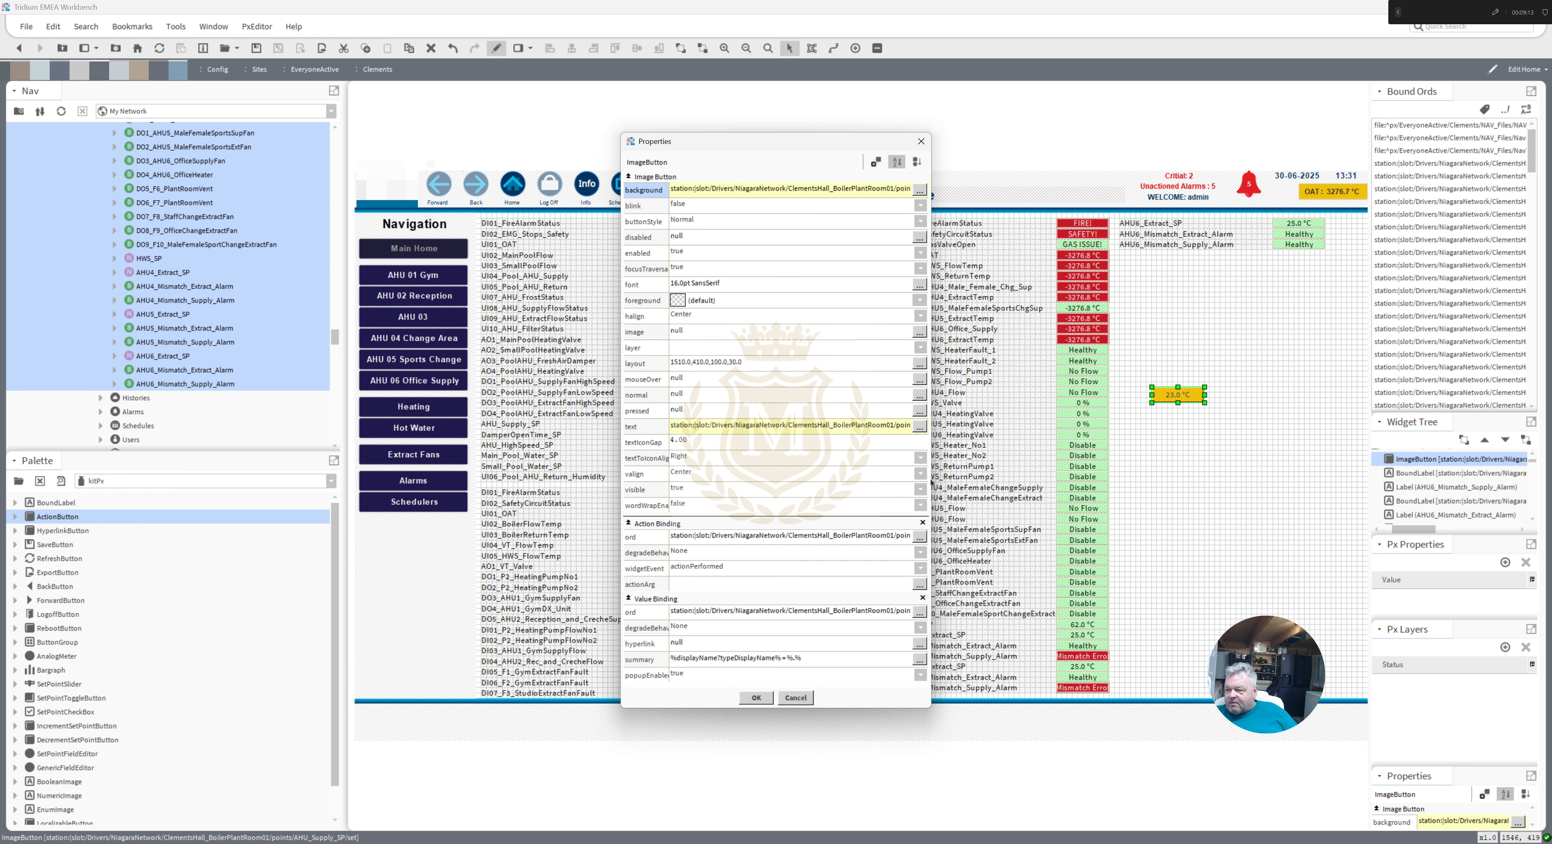
pyautogui.moveTo(931, 477); pyautogui.dragTo(1120, 477)
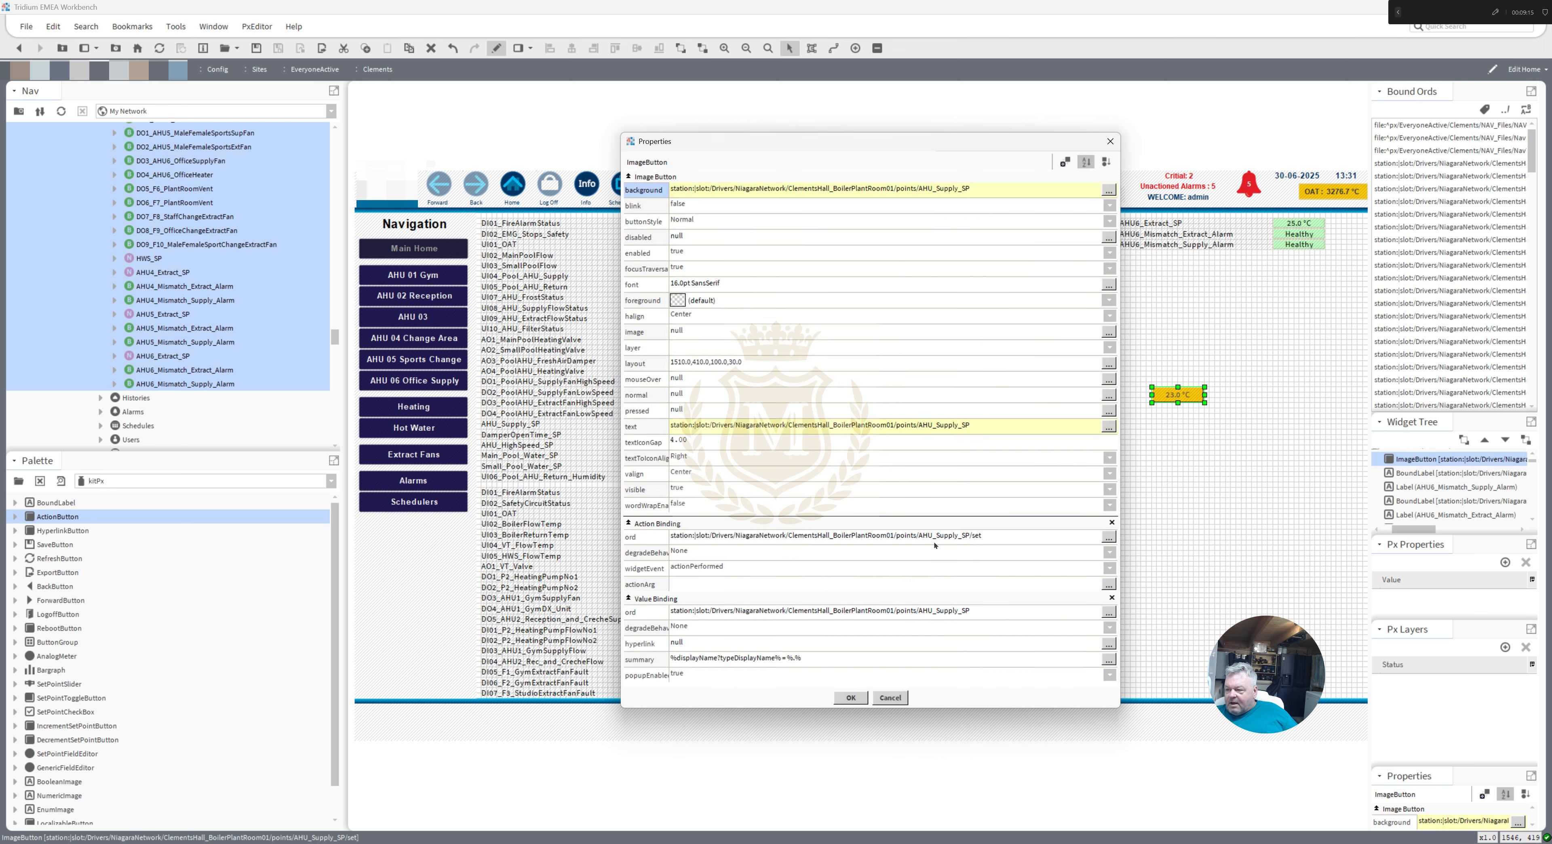
pyautogui.click(851, 698)
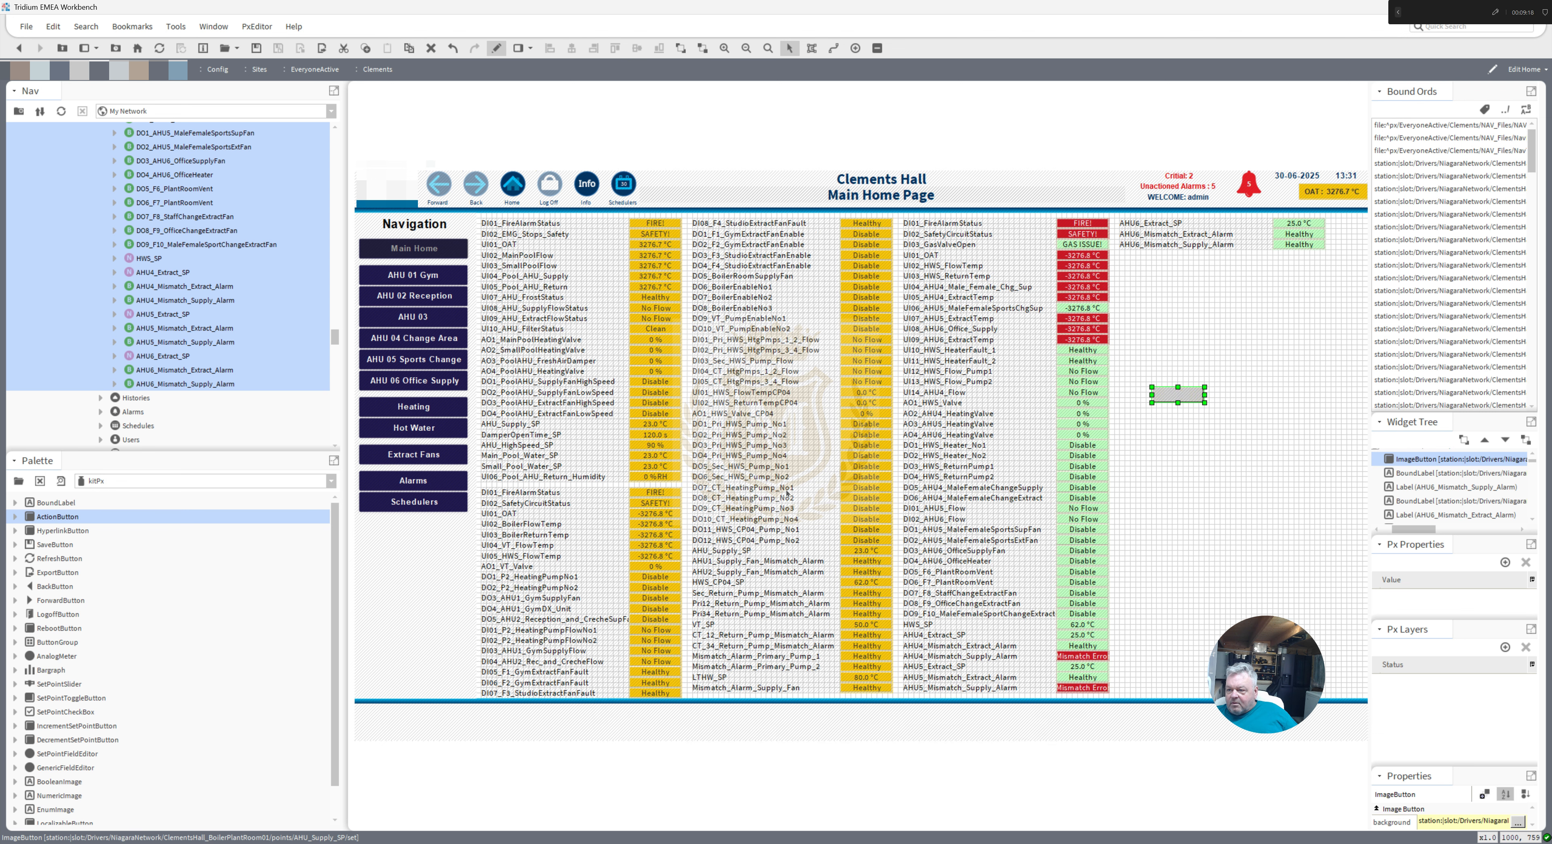
# - Delete the AHU_Supply_SP bound label in the first column and move the action button into its place
pyautogui.click(662, 425)
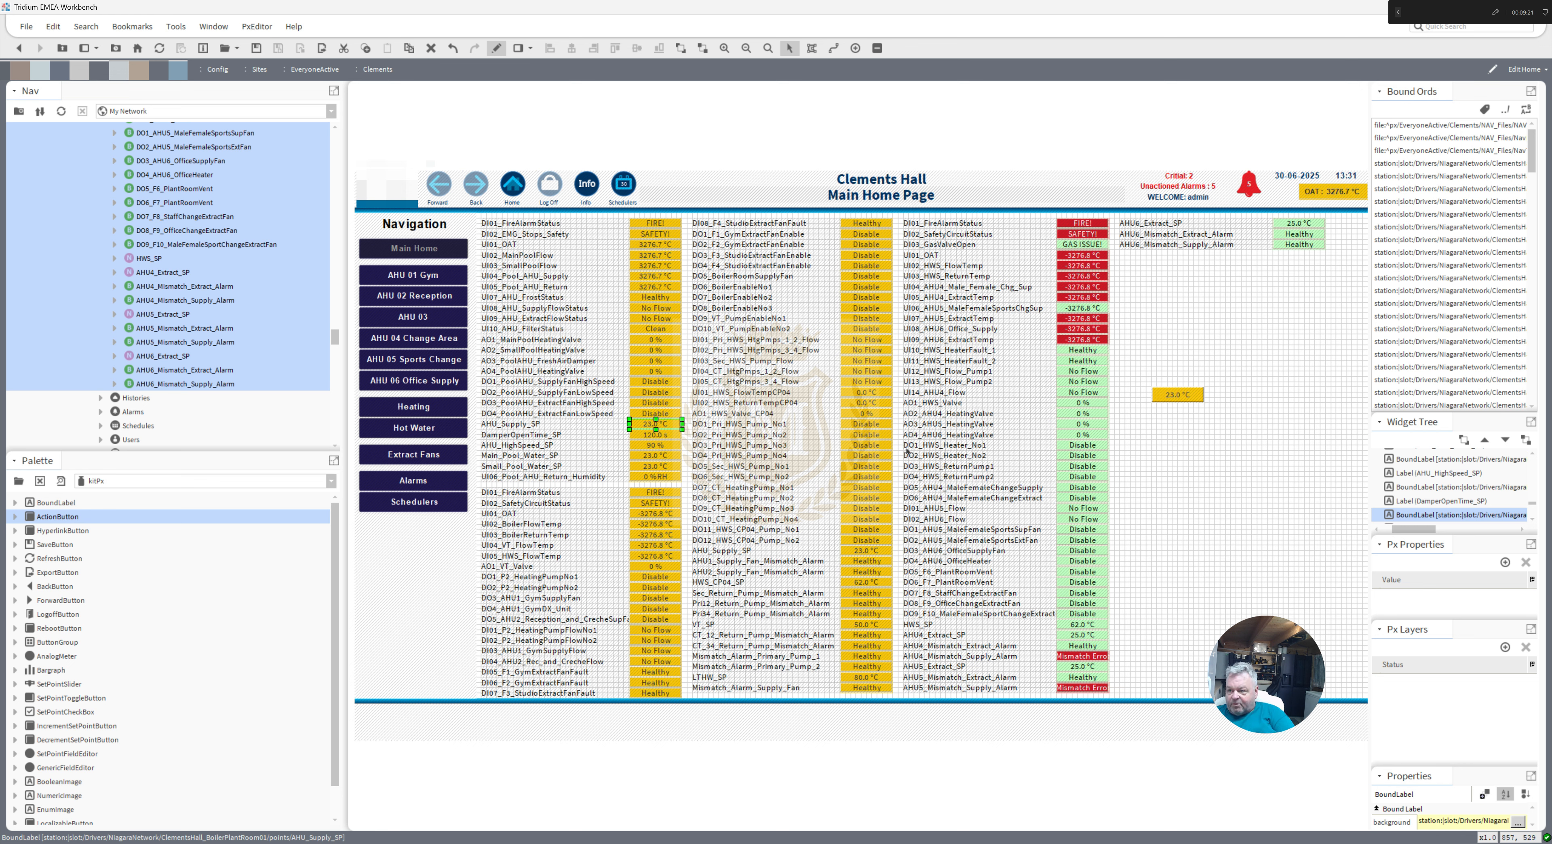
pyautogui.press('Delete')
pyautogui.click(1177, 398)
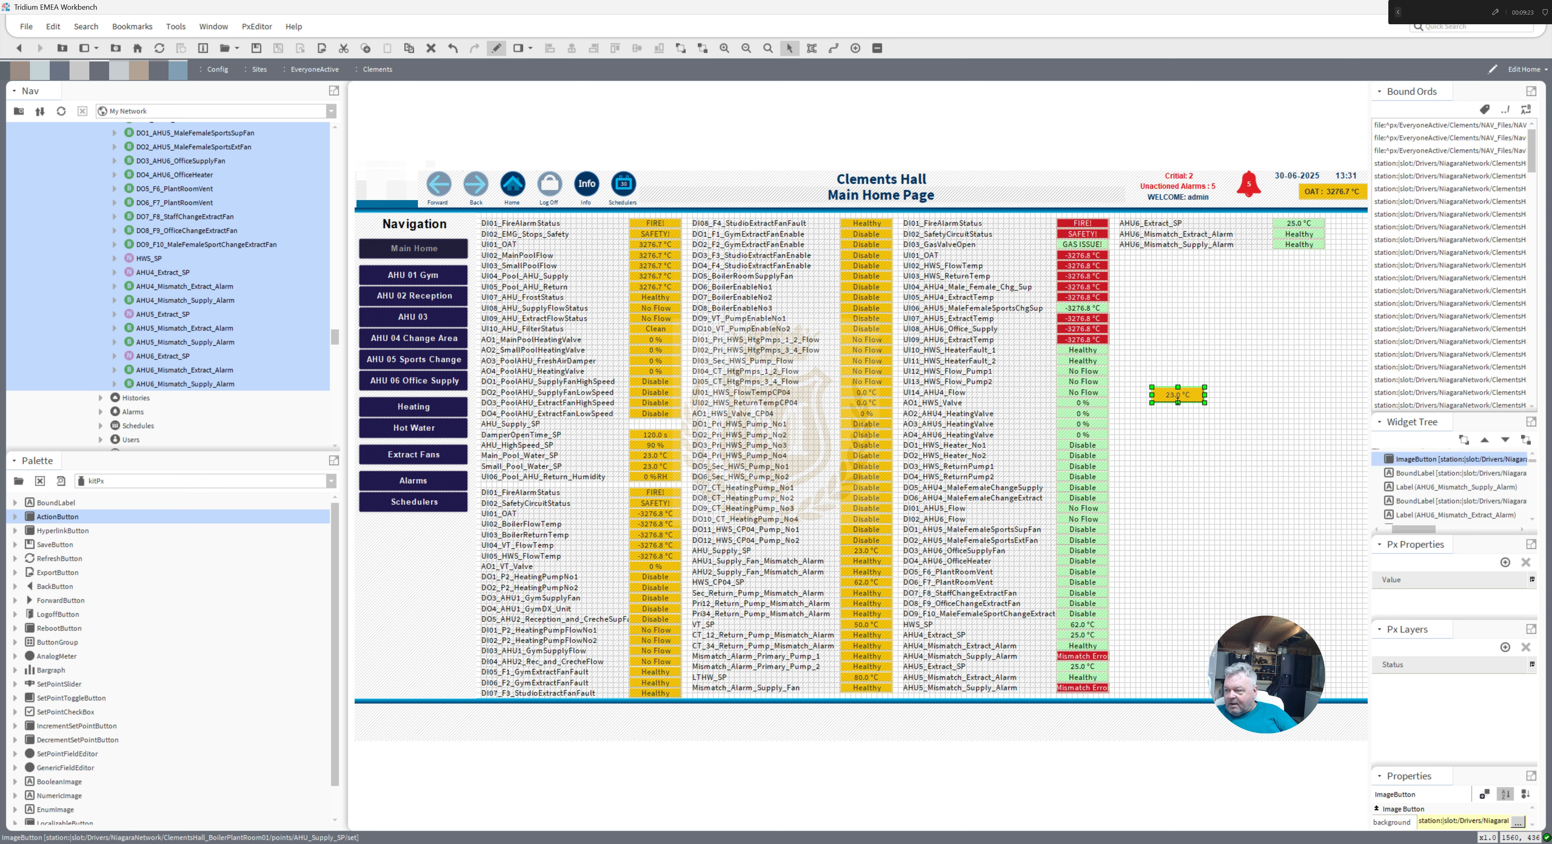
pyautogui.moveTo(1178, 401); pyautogui.dragTo(665, 425)
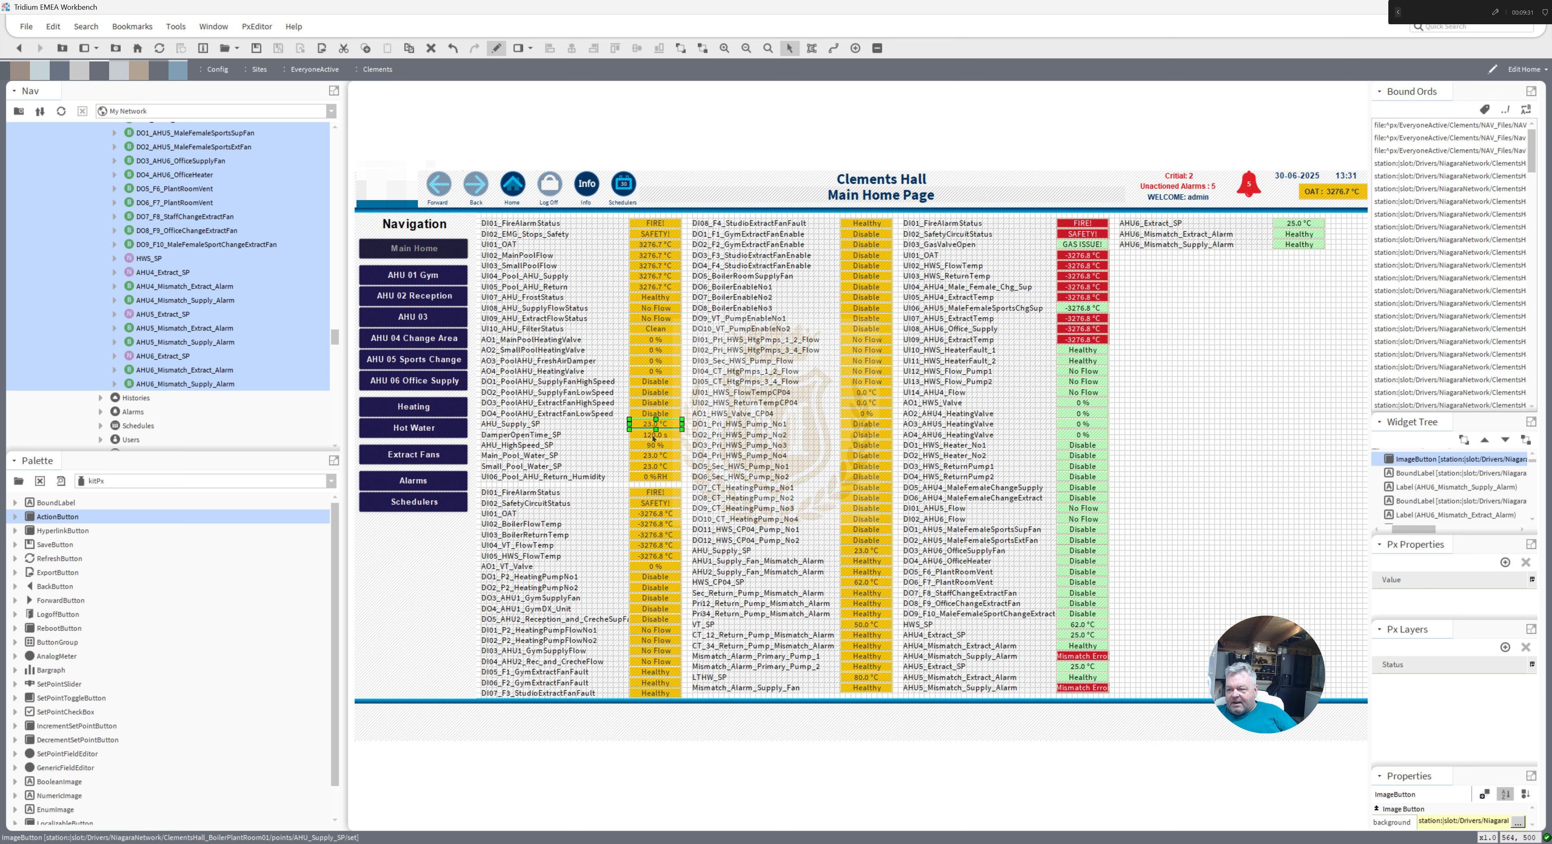
# - Duplicate the AHU_Supply_SP button and place the copy beside the HWS_SP value at about x 1440, y 850
pyautogui.rightClick(648, 427)
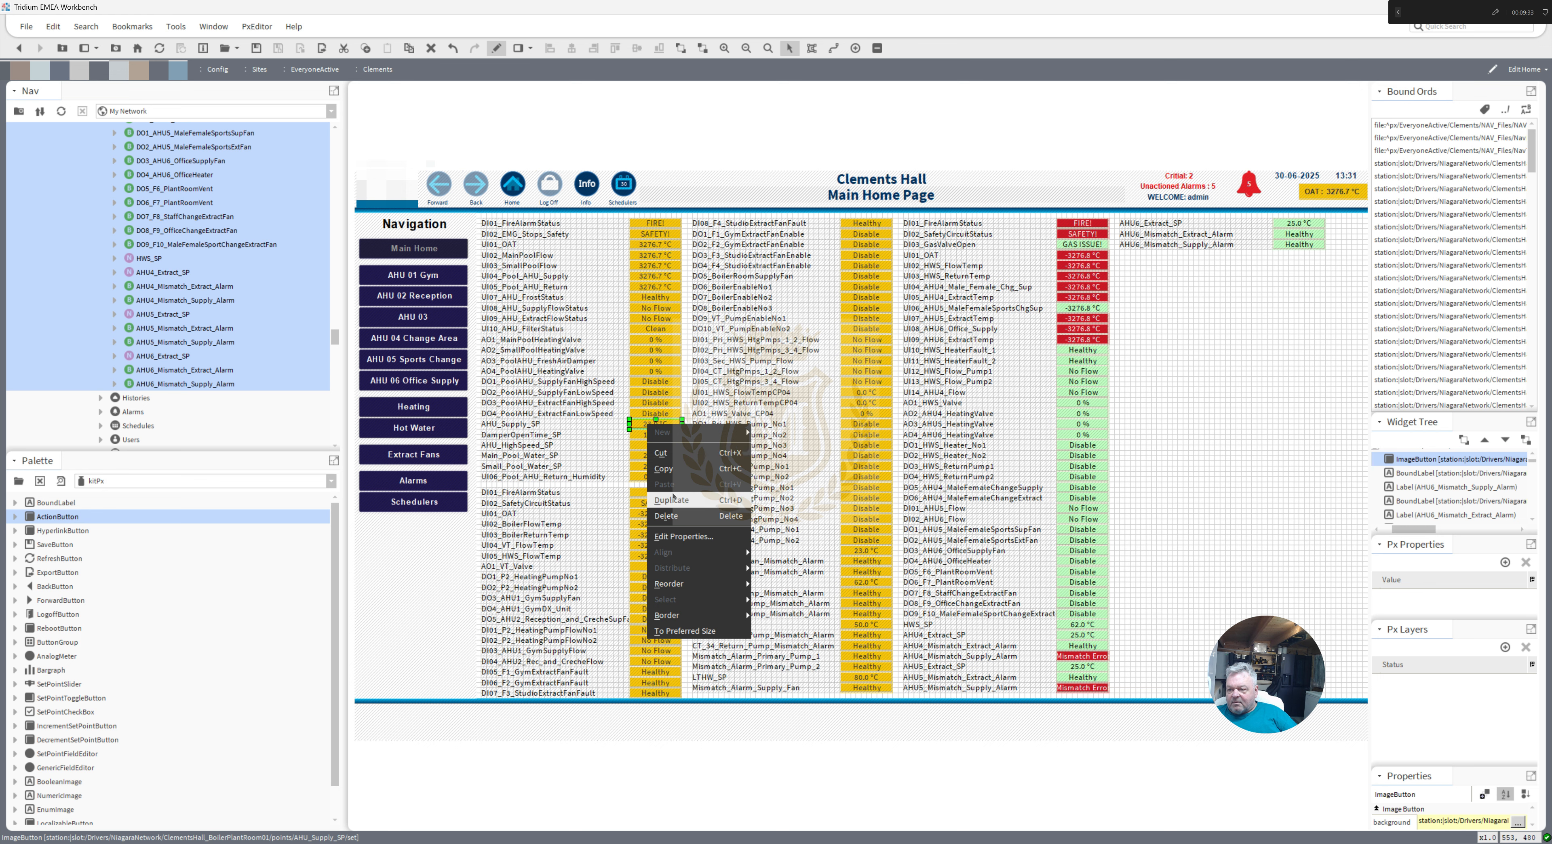
pyautogui.click(671, 500)
pyautogui.moveTo(650, 429); pyautogui.dragTo(1119, 625)
# - Copy the binding ord of the HWS_SP bound label from its properties
pyautogui.click(1091, 623)
pyautogui.doubleClick(1090, 623)
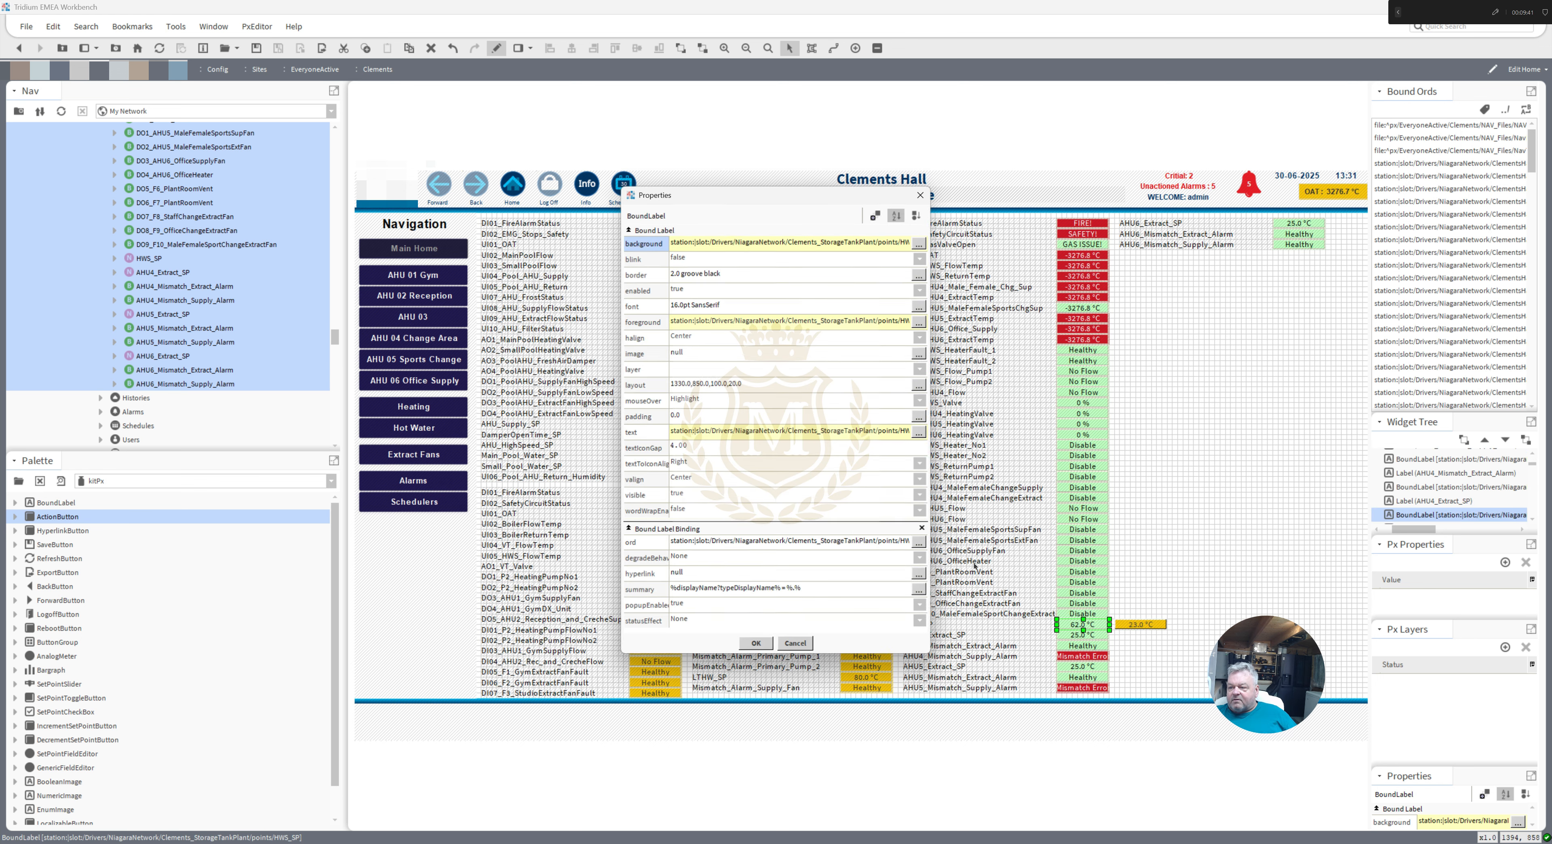
pyautogui.click(919, 543)
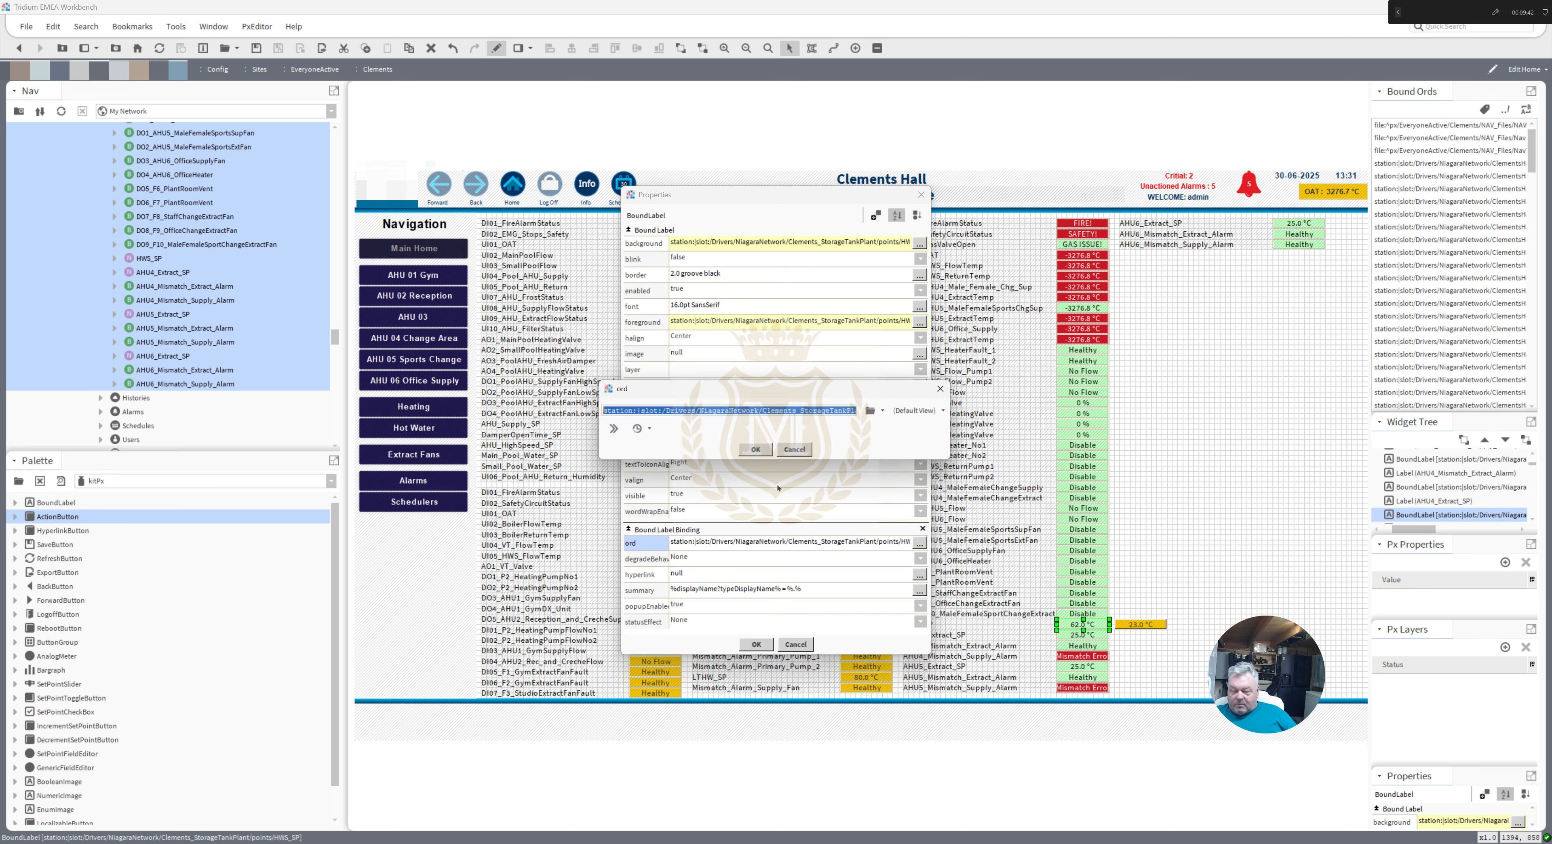
pyautogui.click(757, 451)
pyautogui.click(755, 644)
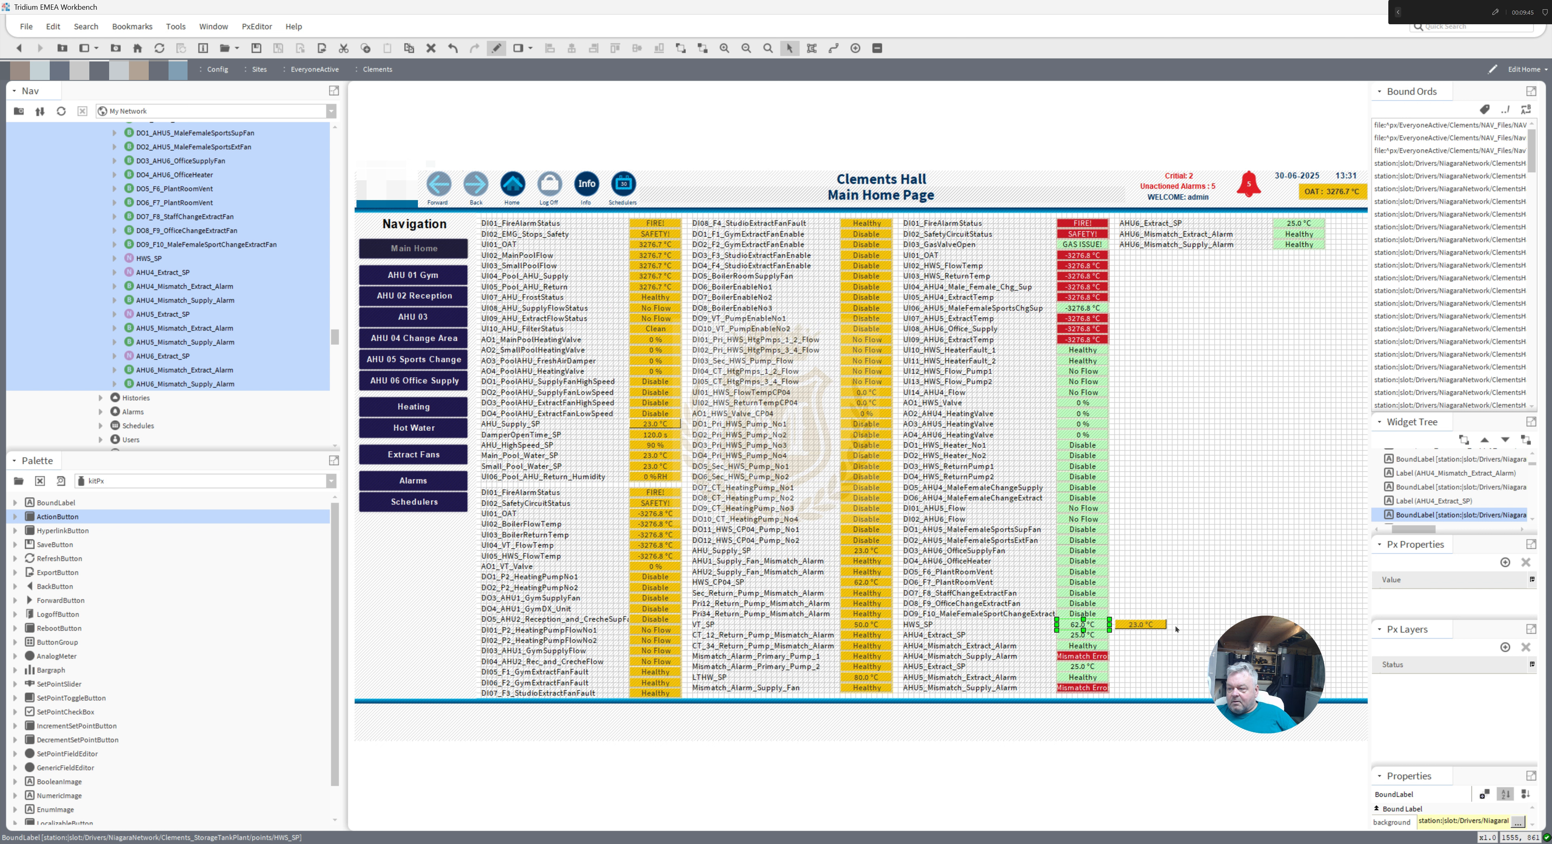
# - Set the copied button's action binding ord to station:|slot:/Drivers/NiagaraNetwork/Clements_StorageTankPlant/points/HWS_SP/set
pyautogui.doubleClick(1141, 624)
pyautogui.click(919, 536)
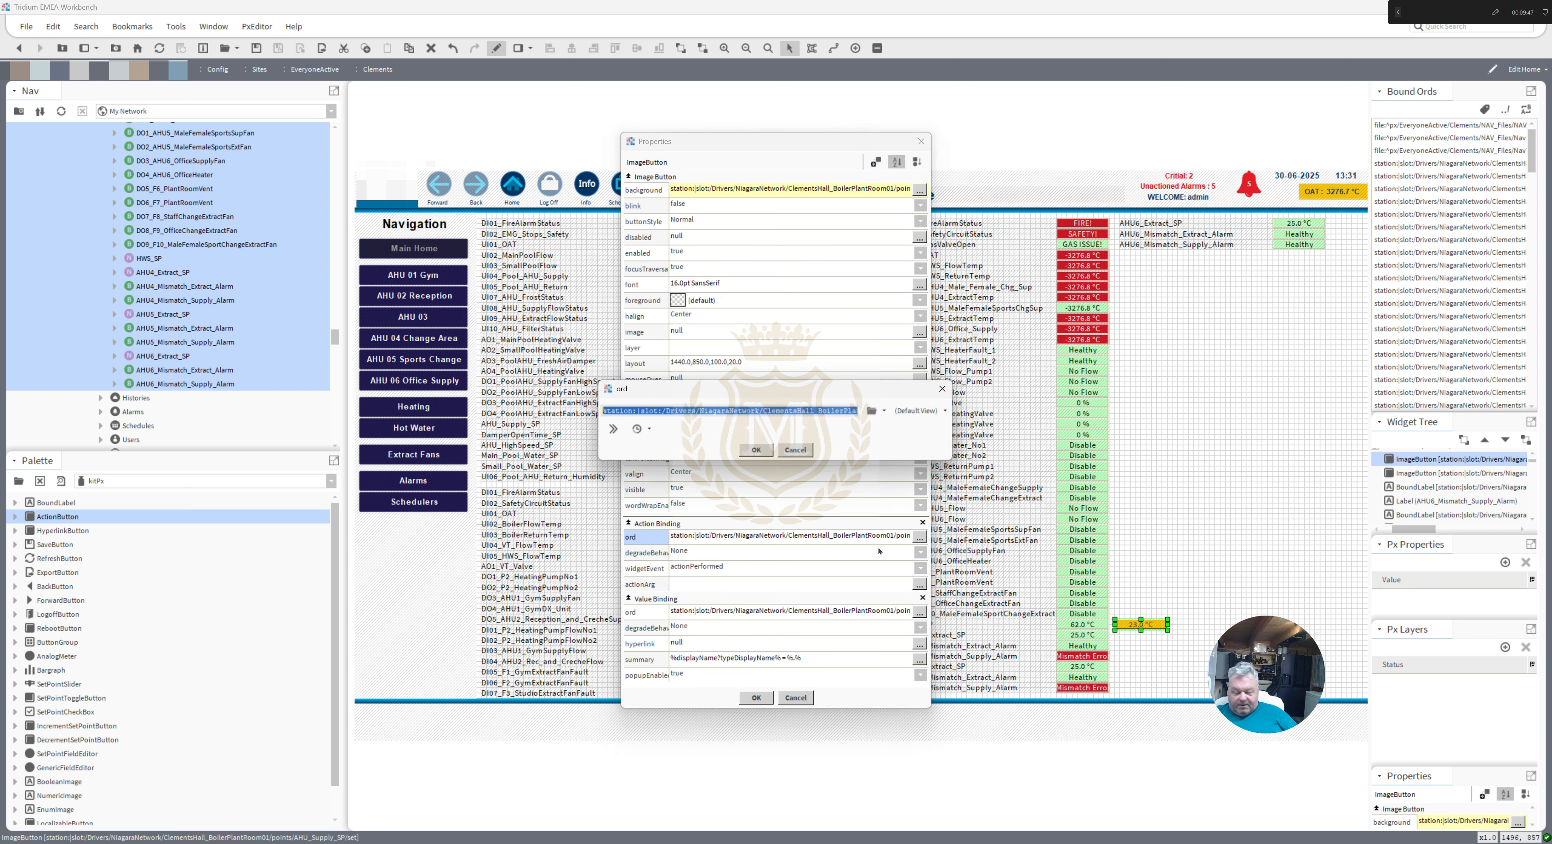
pyautogui.write('station:|slot:/Drivers/NiagaraNetwork/Clements_StorageTankPlant/points/HWS_SP')
pyautogui.write('/s')
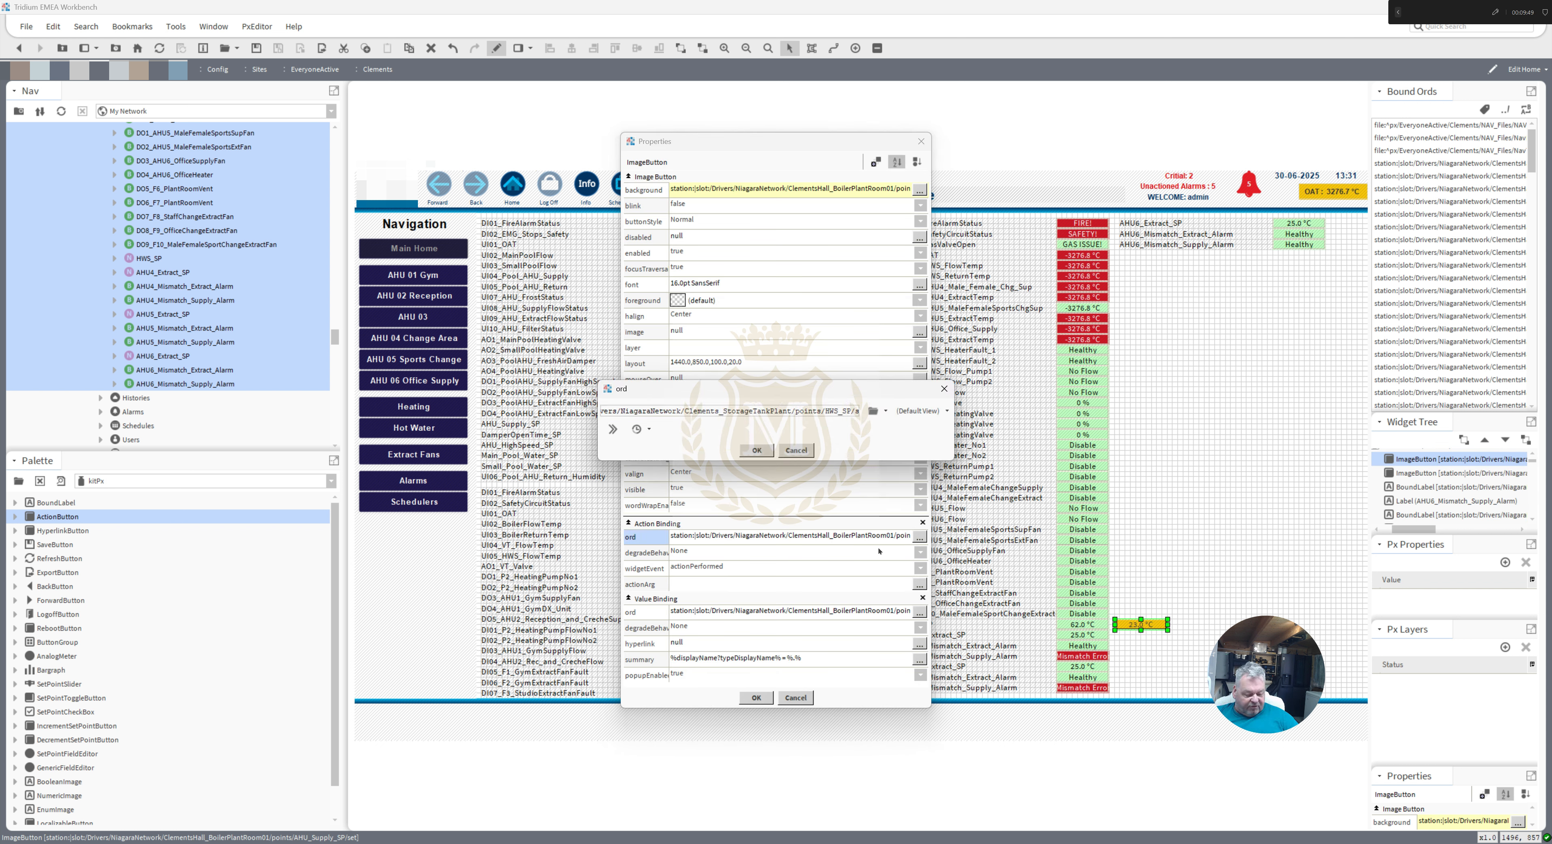
pyautogui.write('et')
pyautogui.click(757, 450)
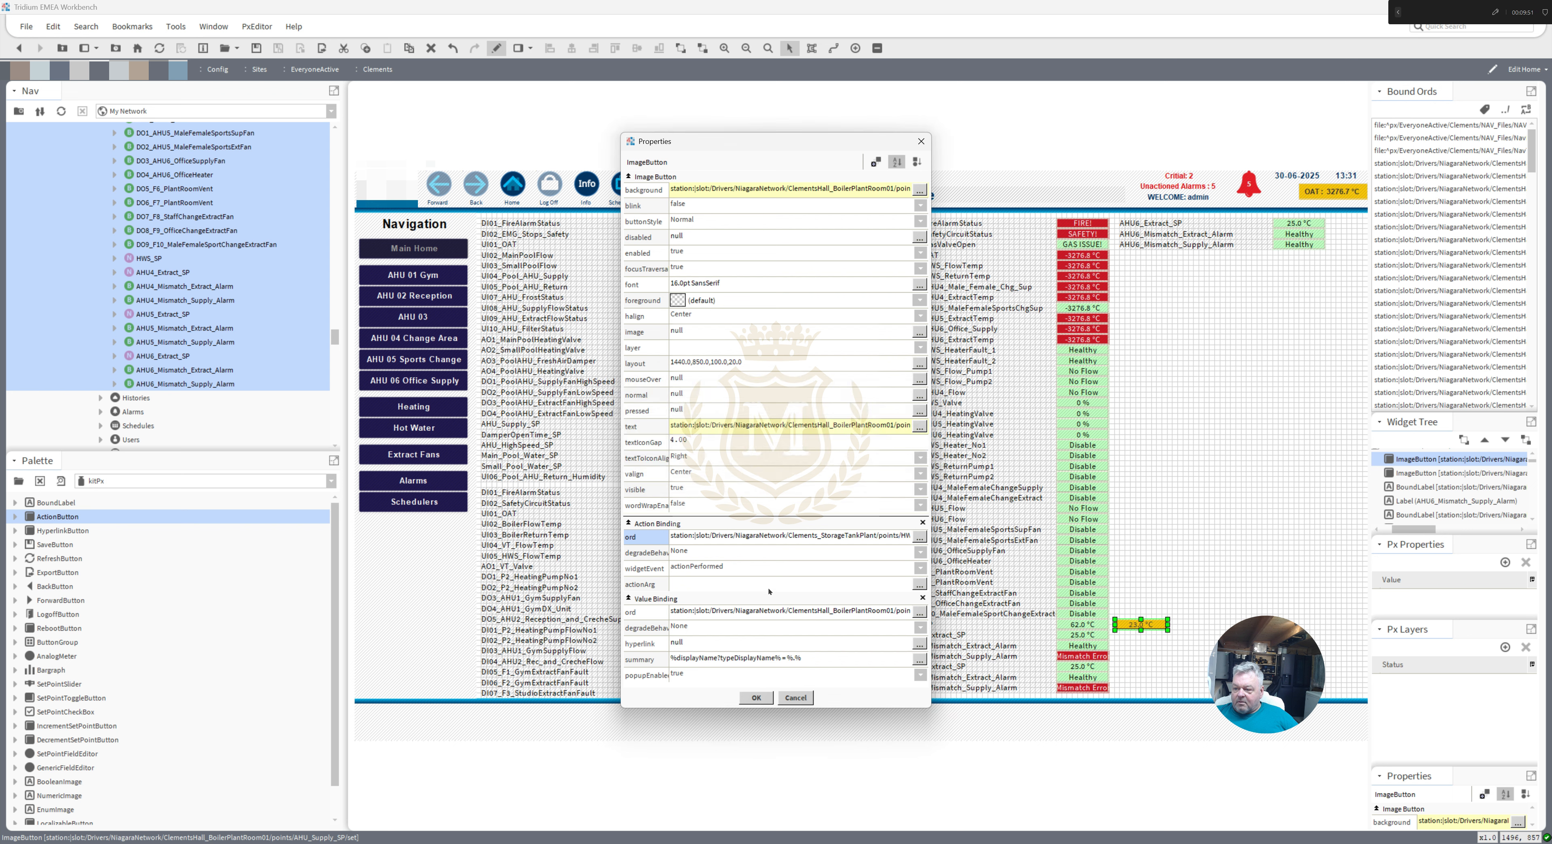
# - Set the button's value binding ord to station:|slot:/Drivers/NiagaraNetwork/Clements_StorageTankPlant/points/HWS_SP and apply the properties
pyautogui.doubleClick(773, 610)
pyautogui.write('station:|slot:/Drivers/NiagaraNetwork/Clements_StorageTankPlant/points/HWS_SP')
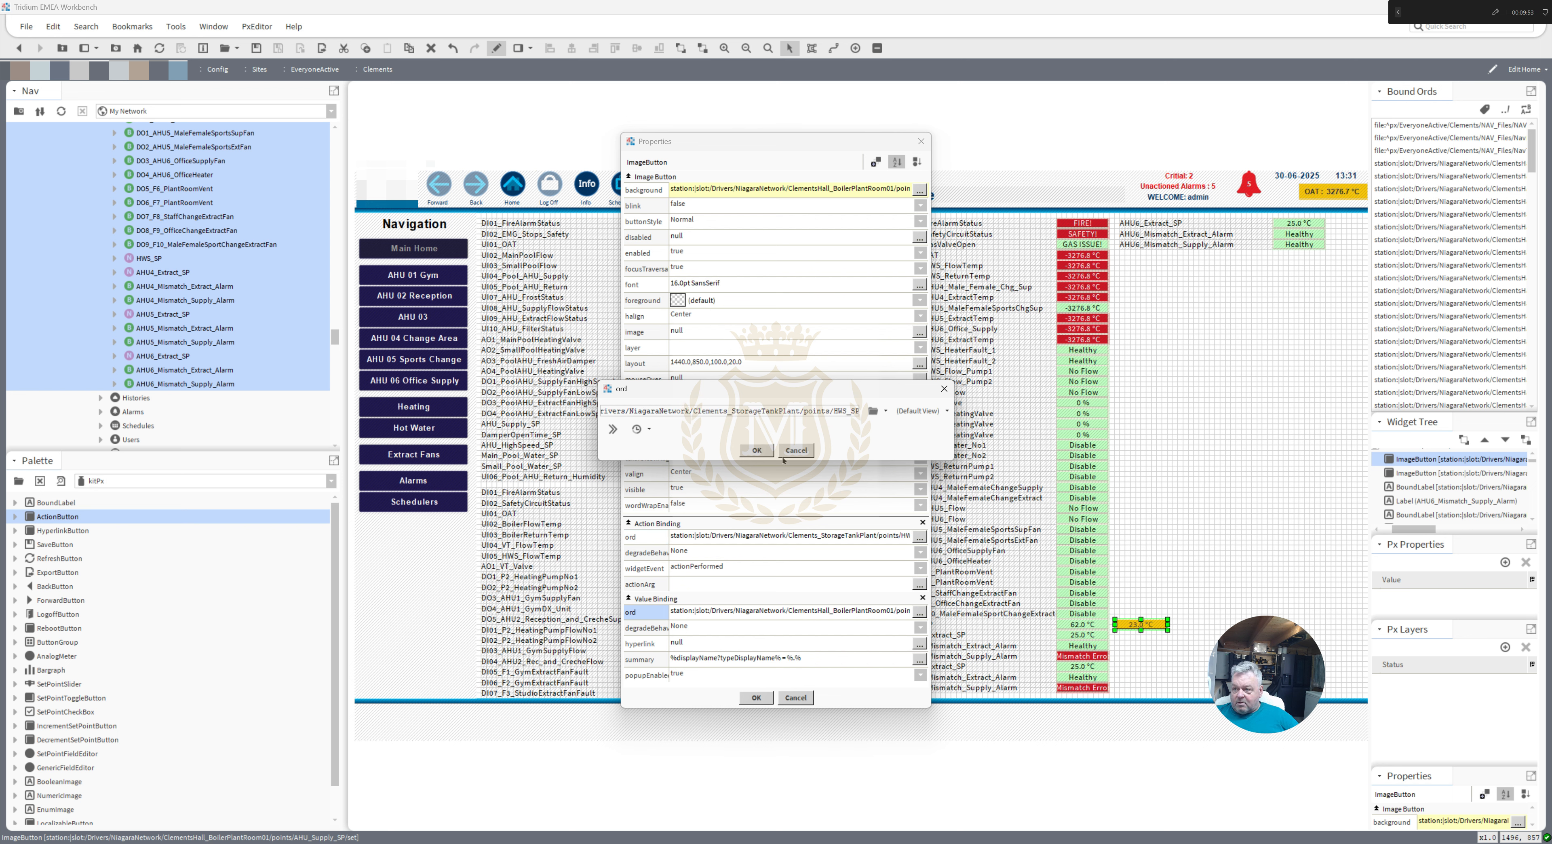
pyautogui.click(756, 450)
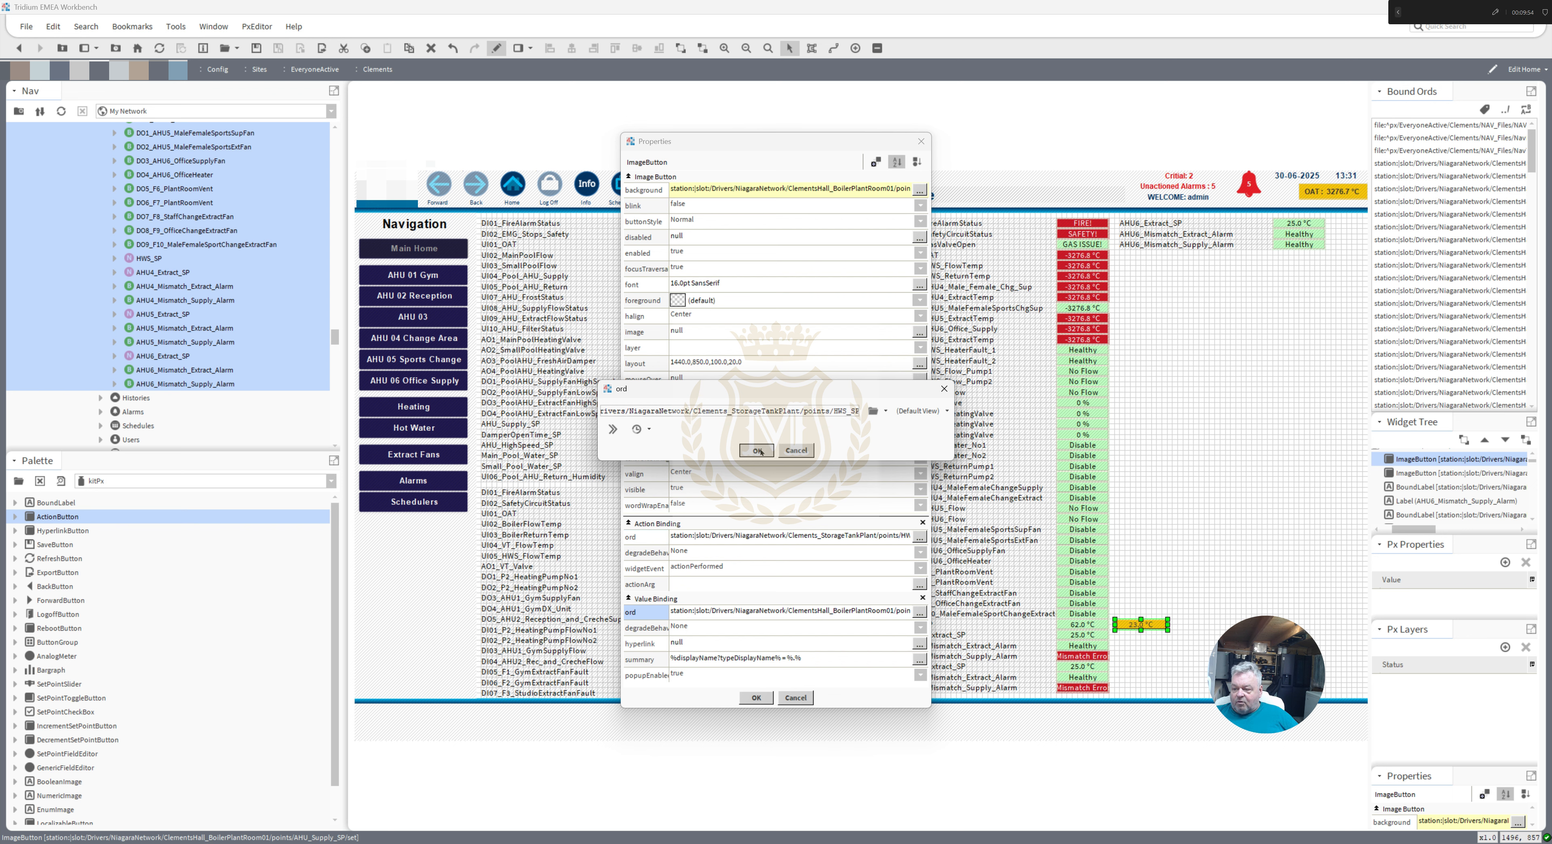
pyautogui.click(758, 698)
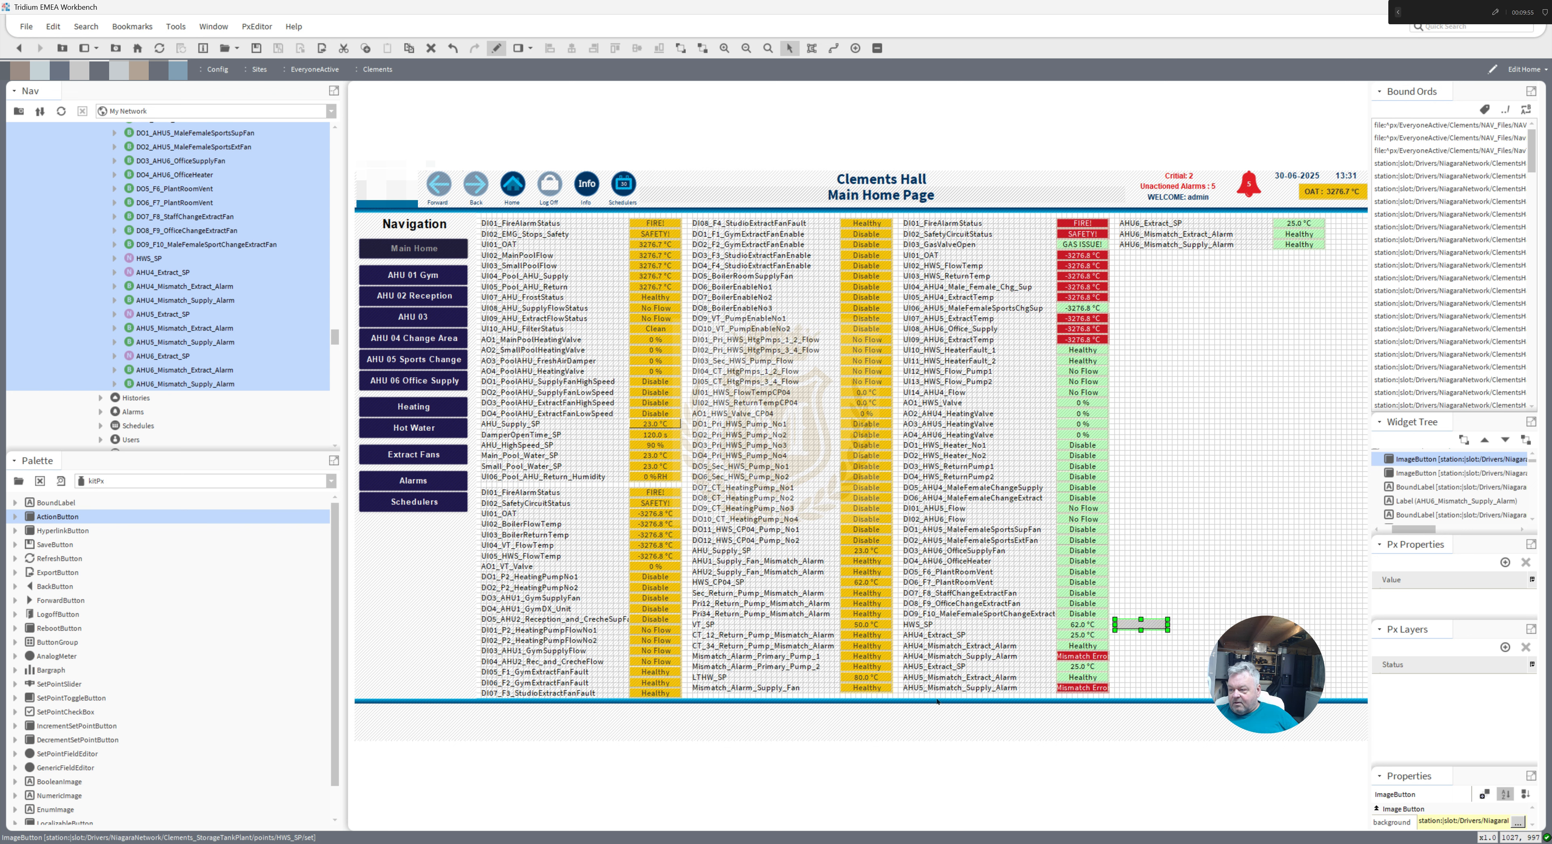
# - Delete the HWS_SP bound label and move the HWS_SP button into its place
pyautogui.click(1078, 627)
pyautogui.click(1133, 632)
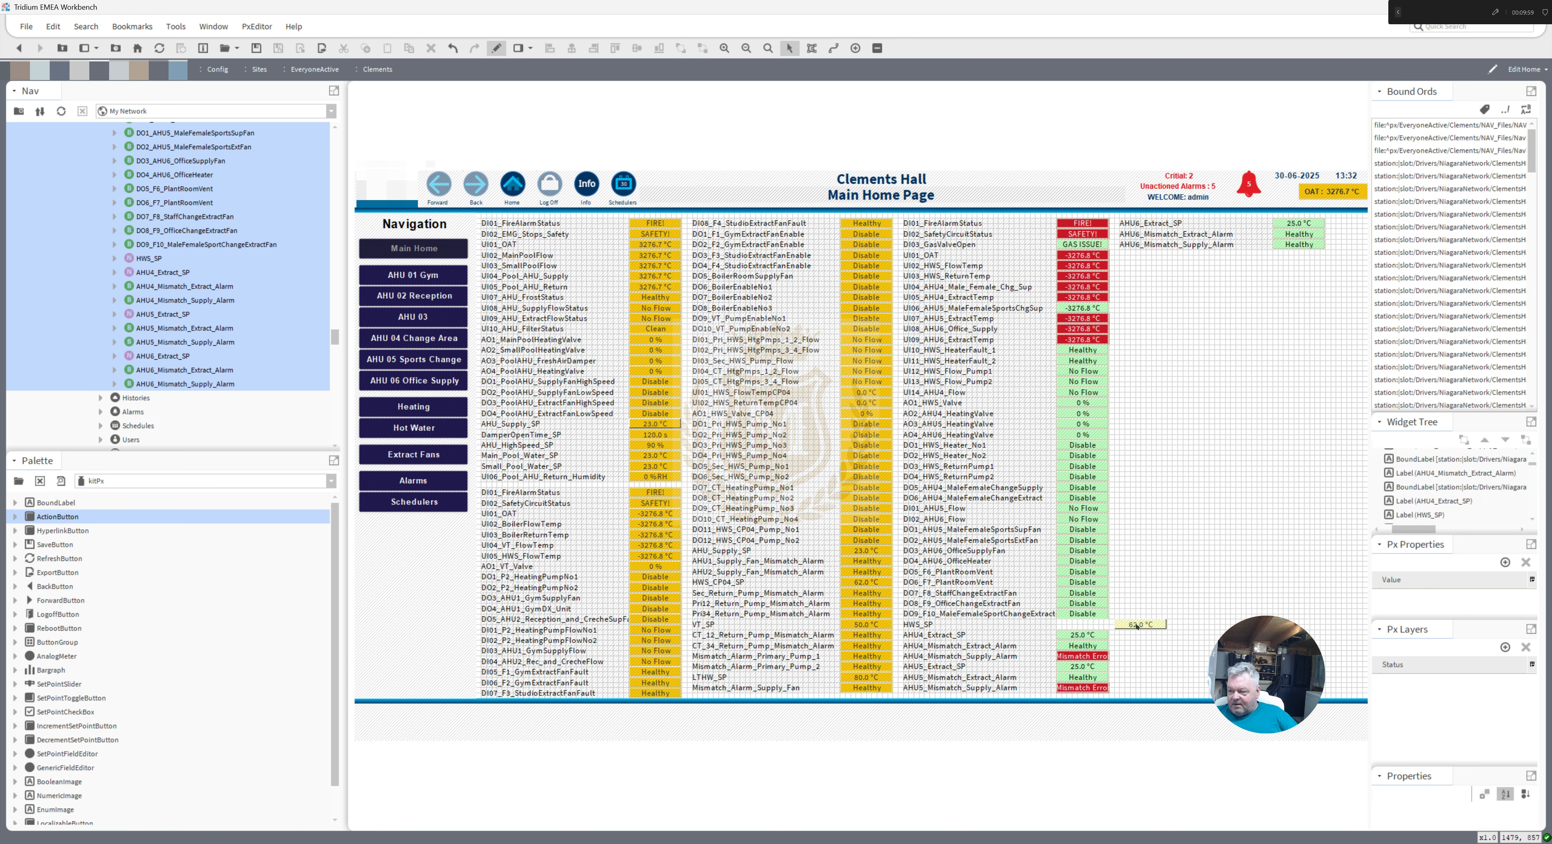
pyautogui.click(1136, 626)
pyautogui.moveTo(1079, 625); pyautogui.dragTo(1080, 625)
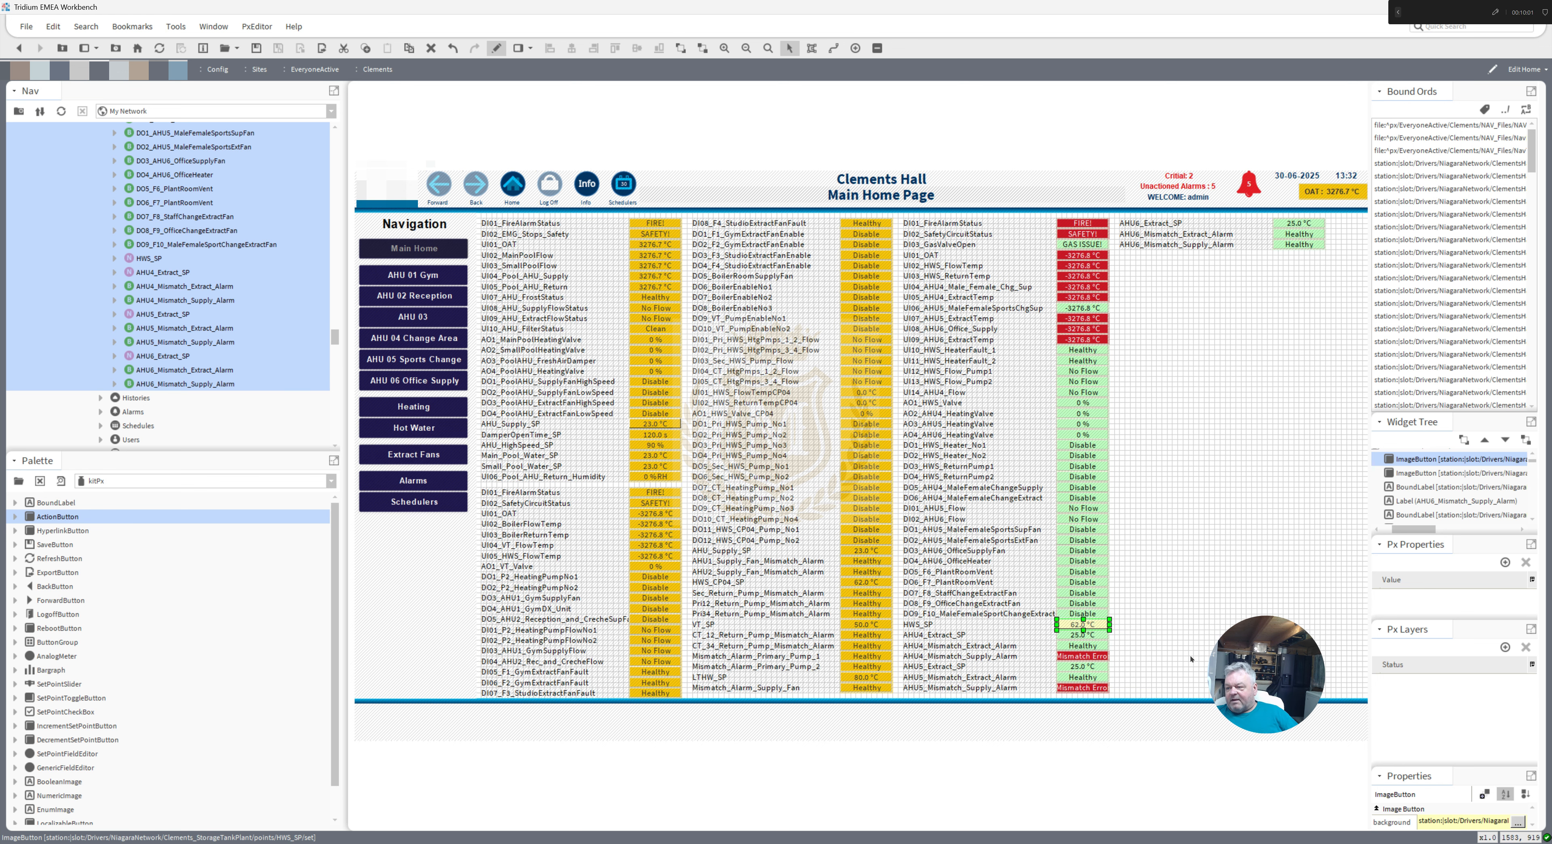
# - Duplicate the HWS_SP button and place the copy beside the AHU4_Extract_SP value at about x 1450, y 870
pyautogui.rightClick(1095, 627)
pyautogui.click(1105, 650)
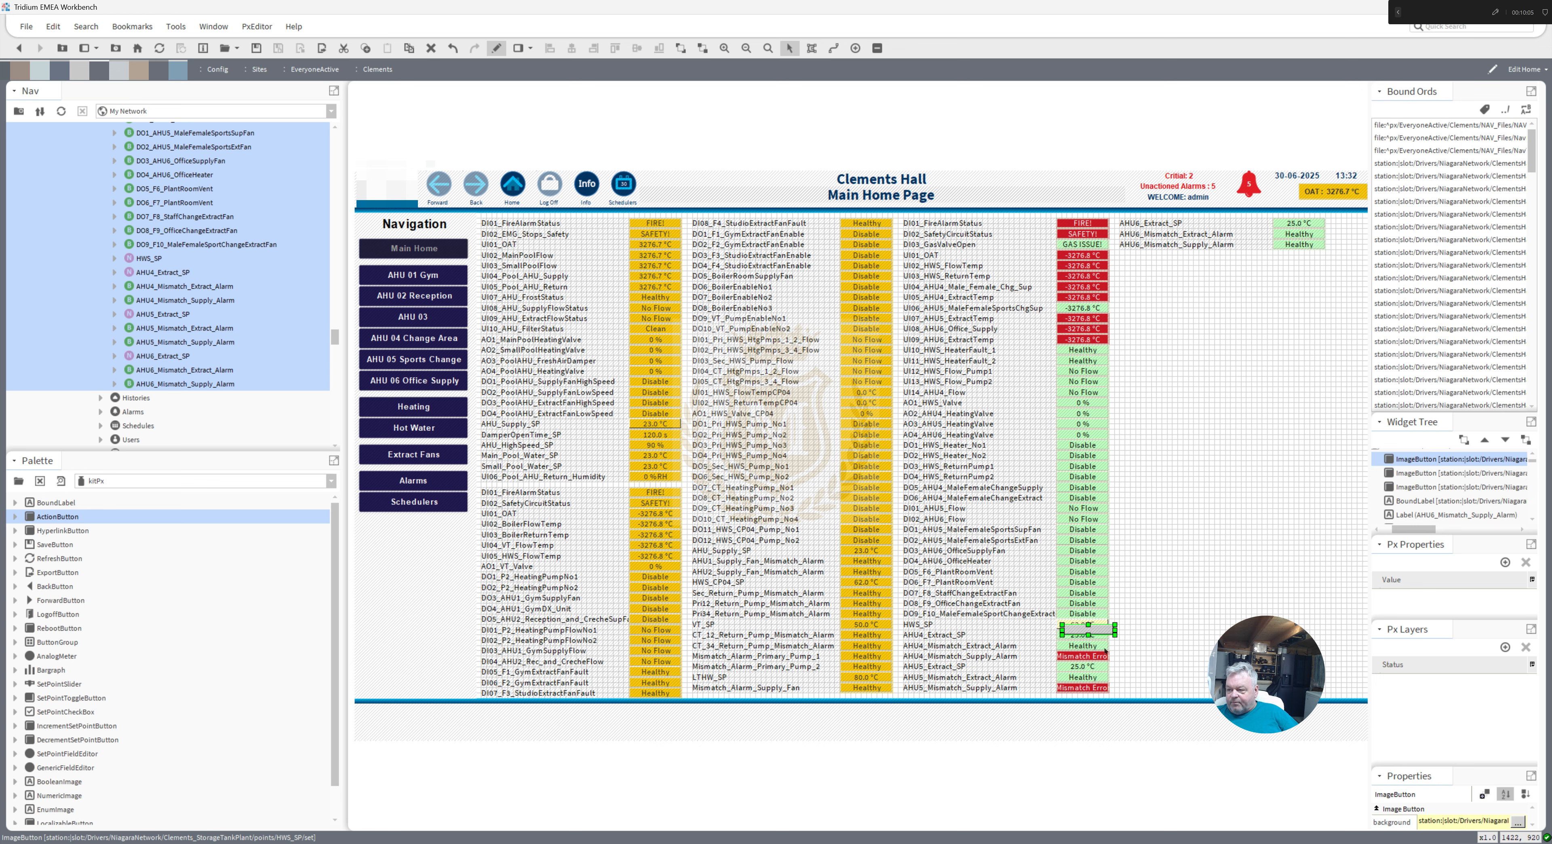
pyautogui.moveTo(1058, 627); pyautogui.dragTo(1115, 632)
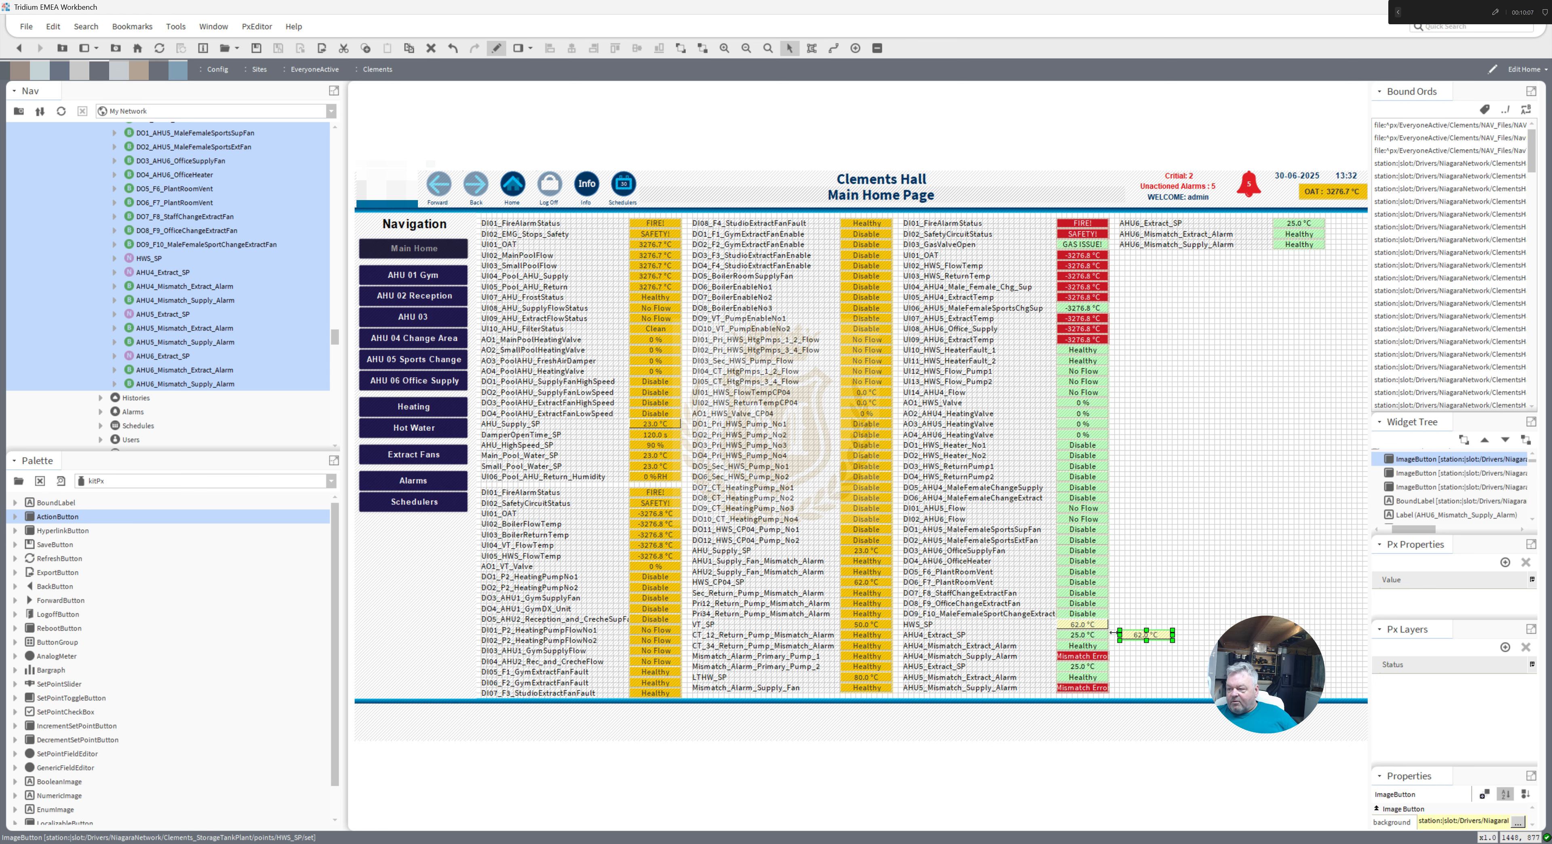
# - Copy the binding ord of the AHU4_Extract_SP bound label from its properties
pyautogui.doubleClick(1096, 635)
pyautogui.doubleClick(781, 543)
pyautogui.hotkey('ctrl', 'c')
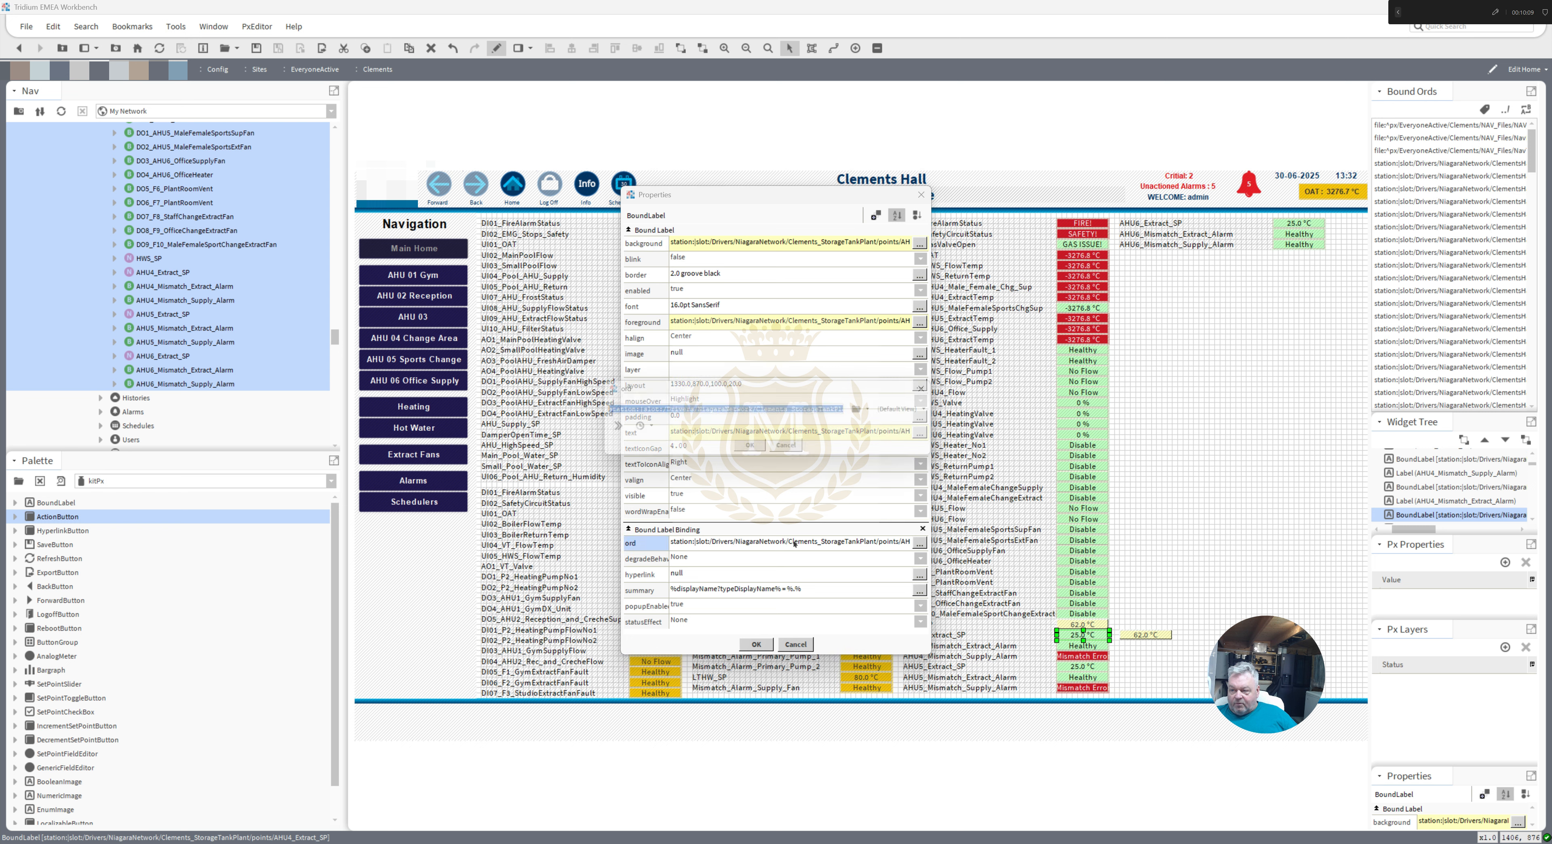
pyautogui.click(758, 451)
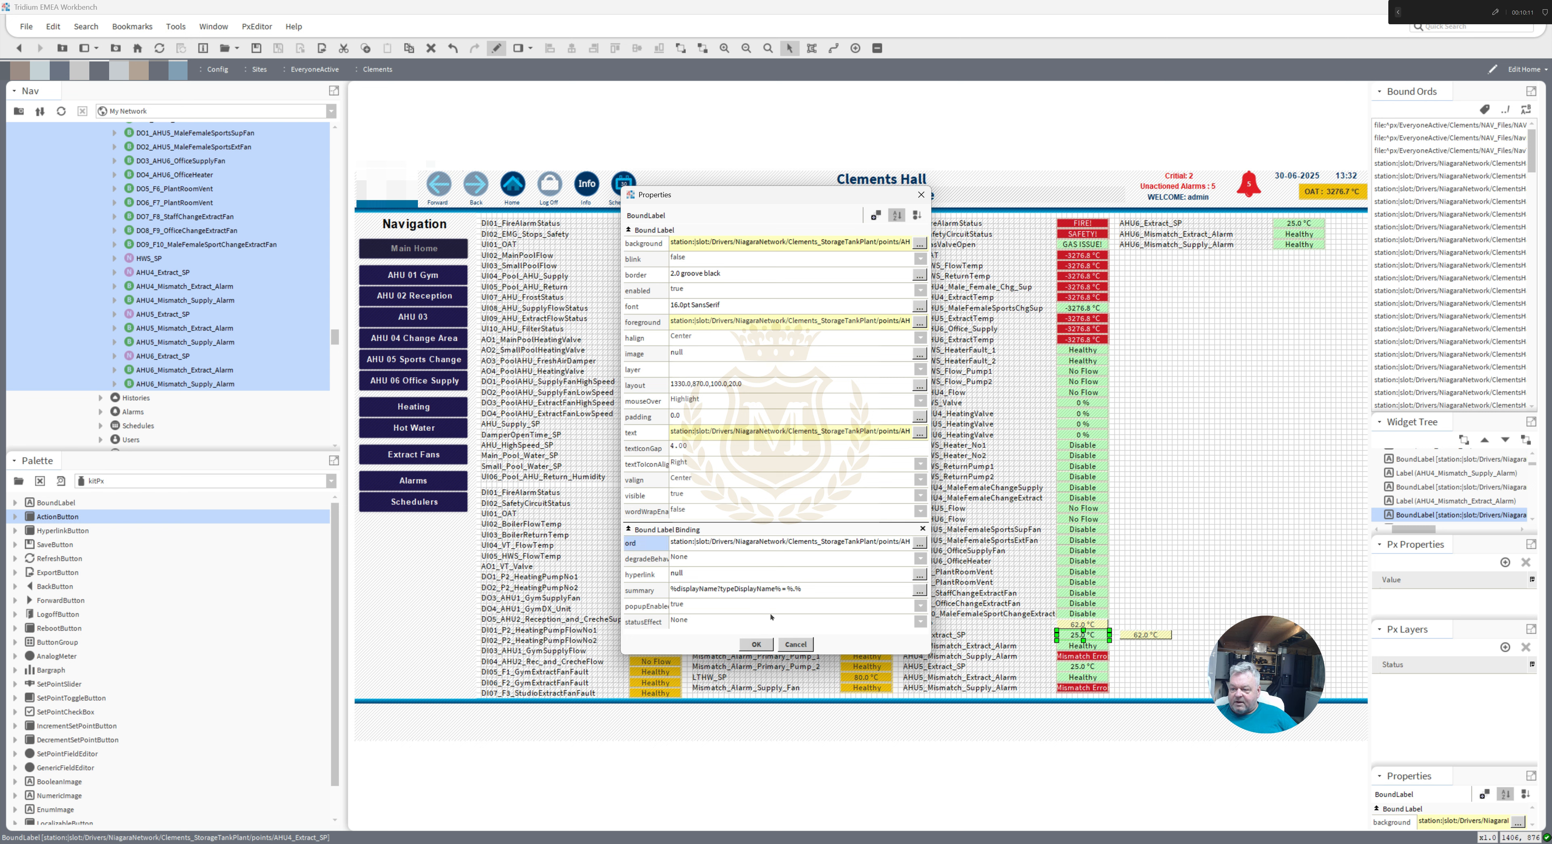
pyautogui.click(758, 643)
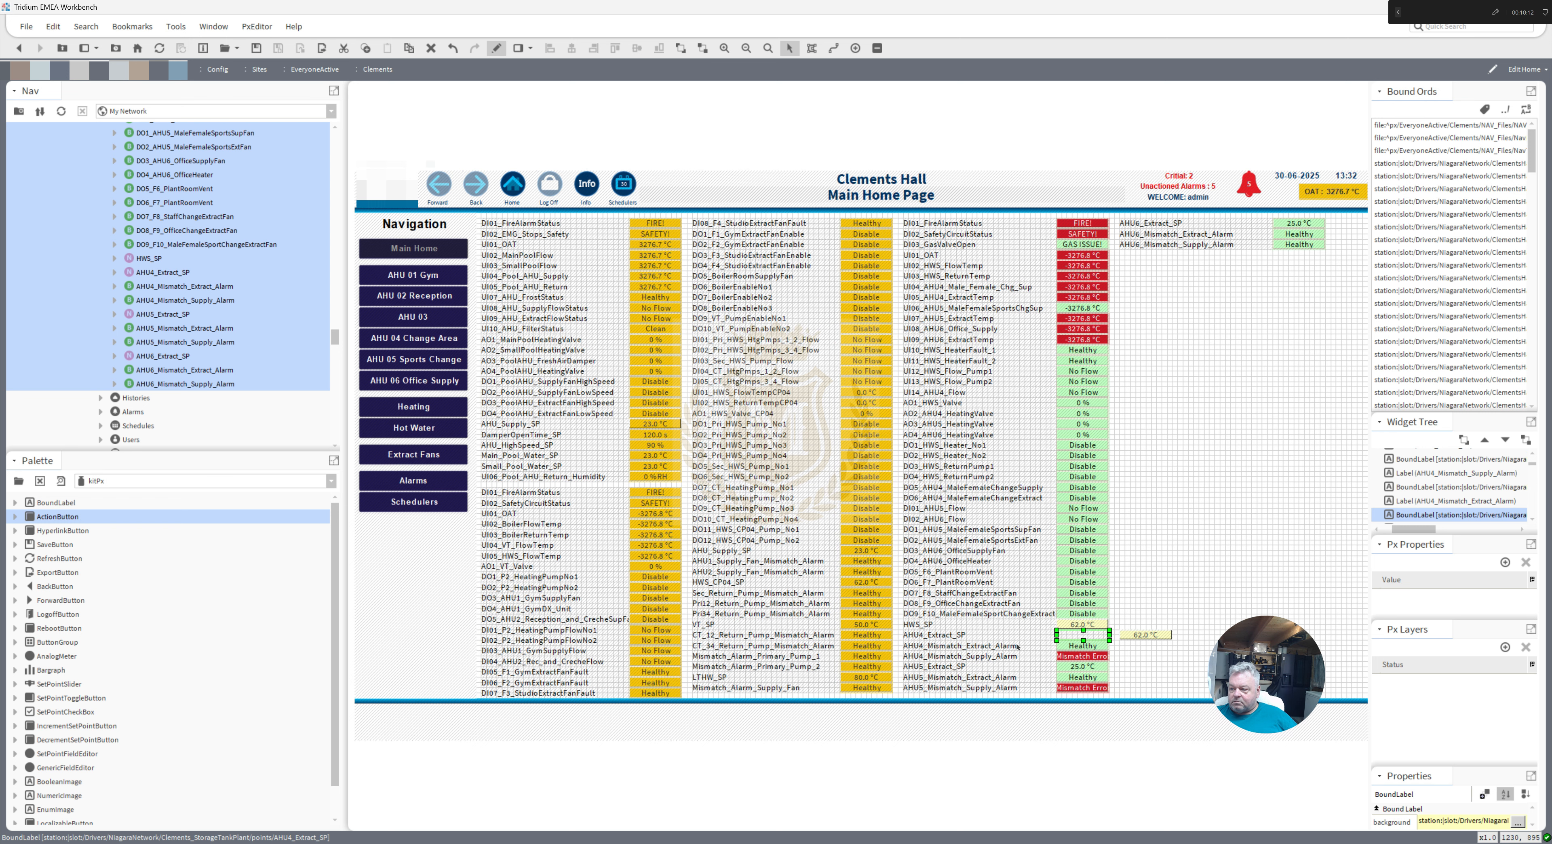
# - Set the new button's action binding ord to the AHU4_Extract_SP point's set action, checking that action in the Component Chooser
pyautogui.doubleClick(1148, 635)
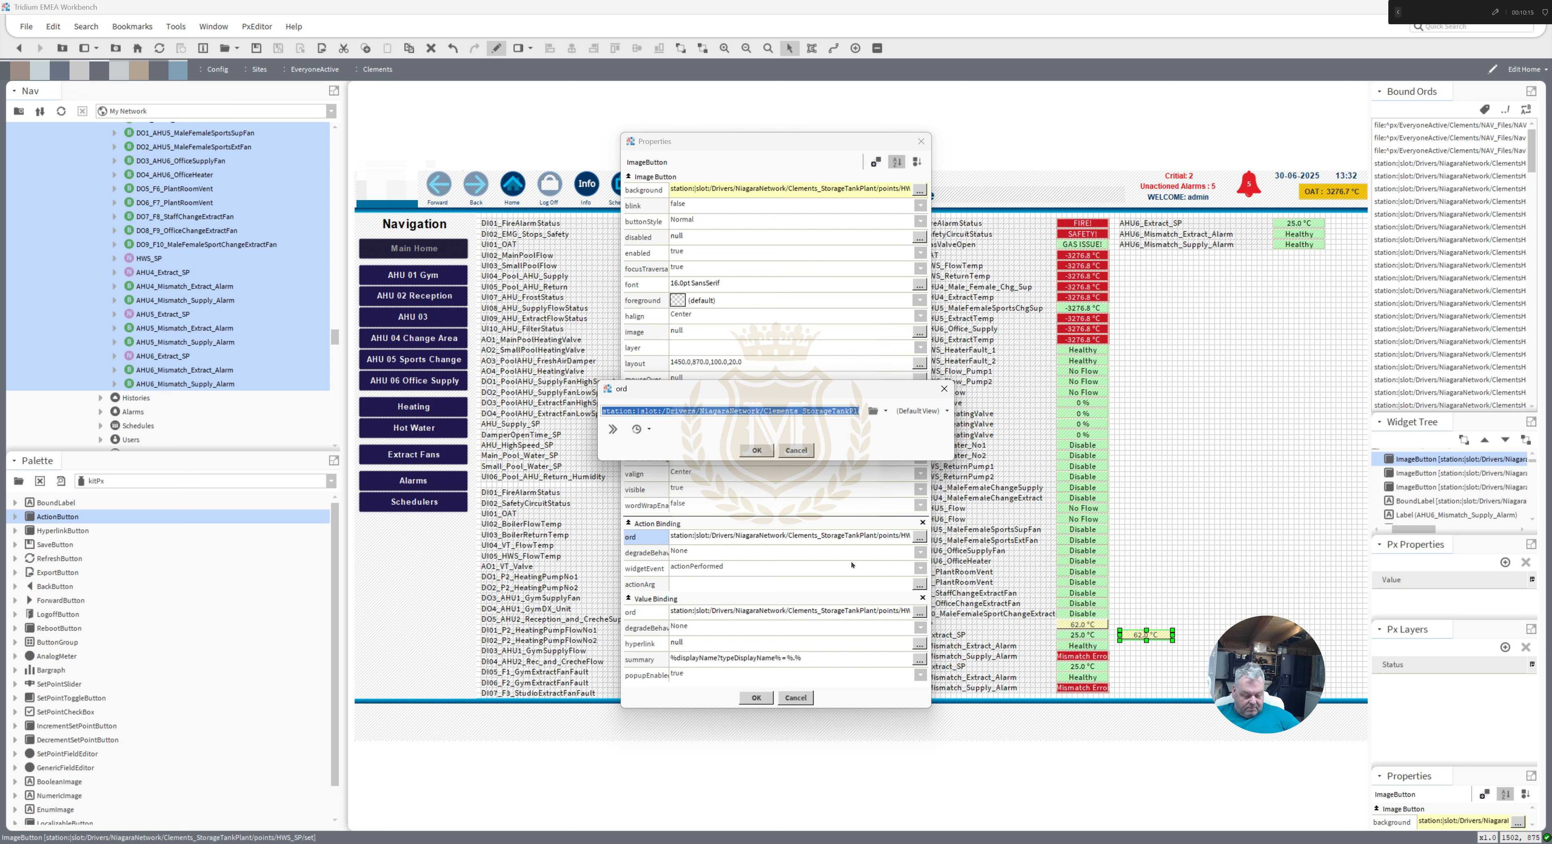
pyautogui.hotkey('ctrl', 'v')
pyautogui.write('t')
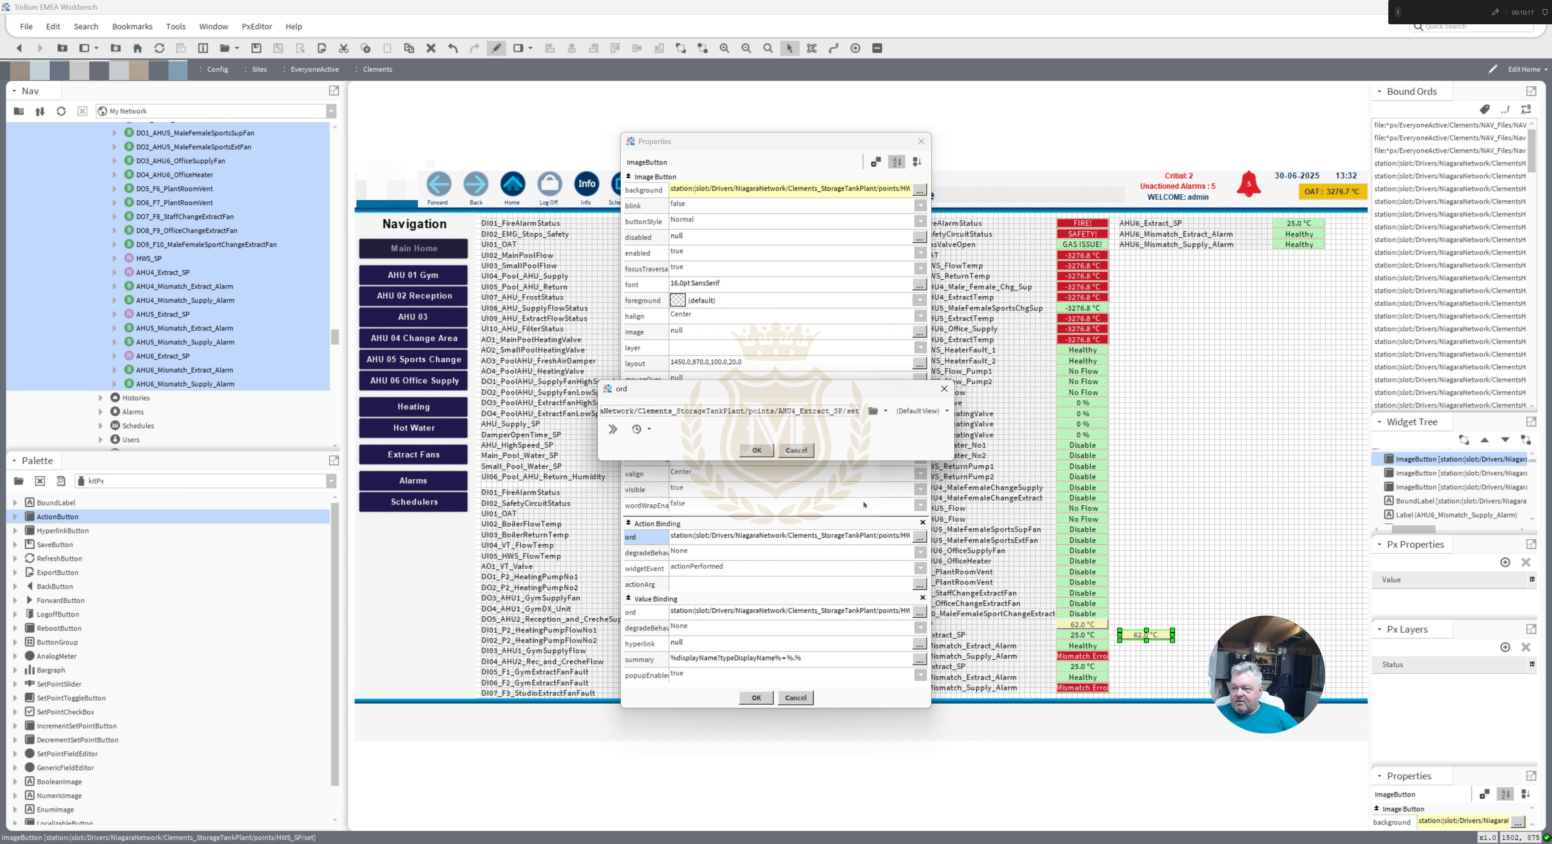
pyautogui.click(886, 412)
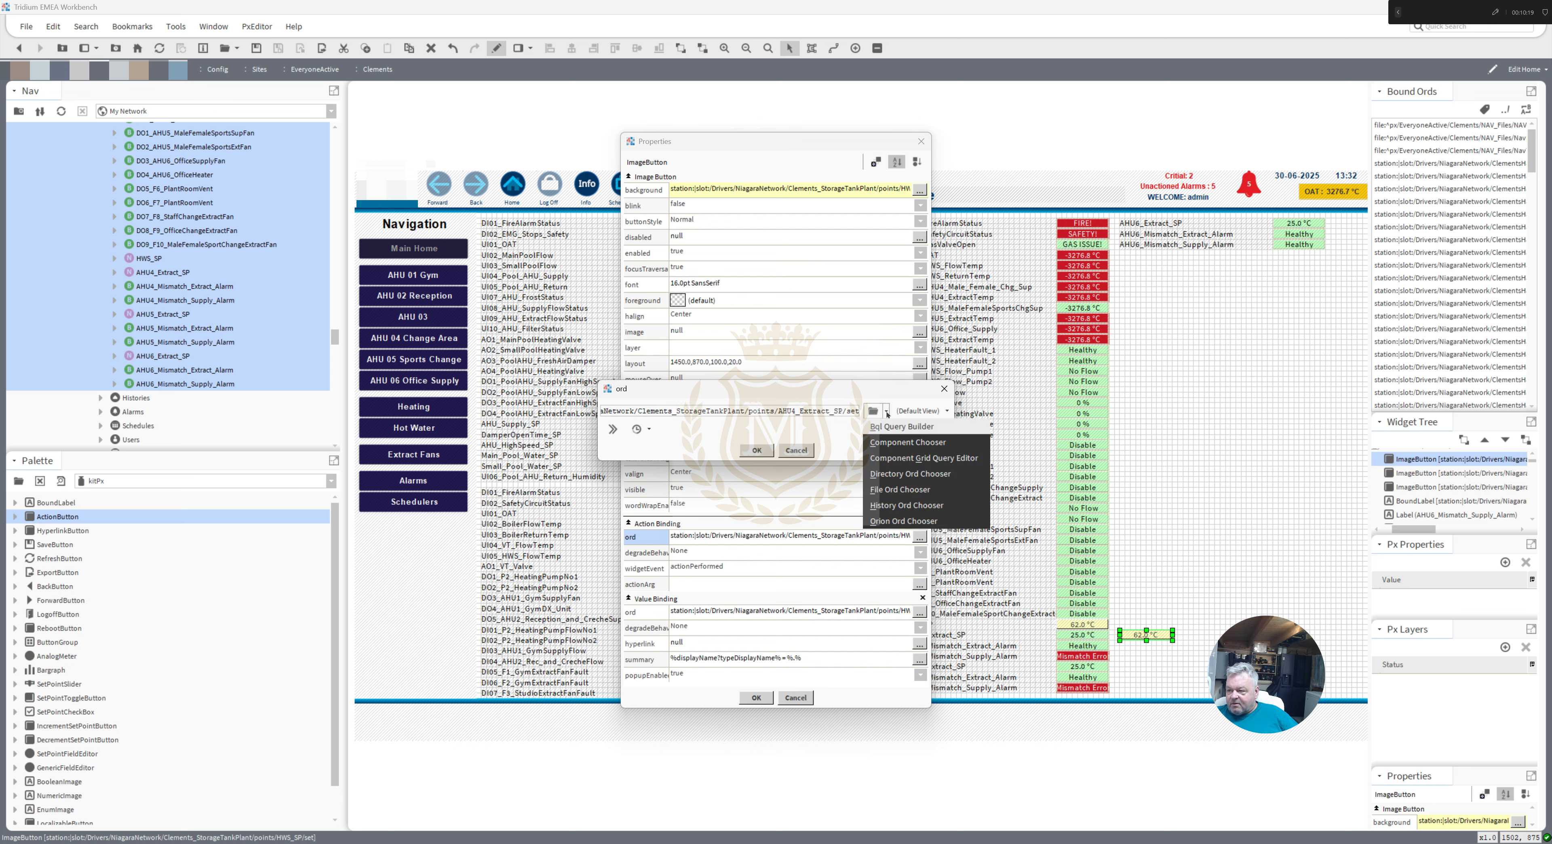
pyautogui.click(896, 443)
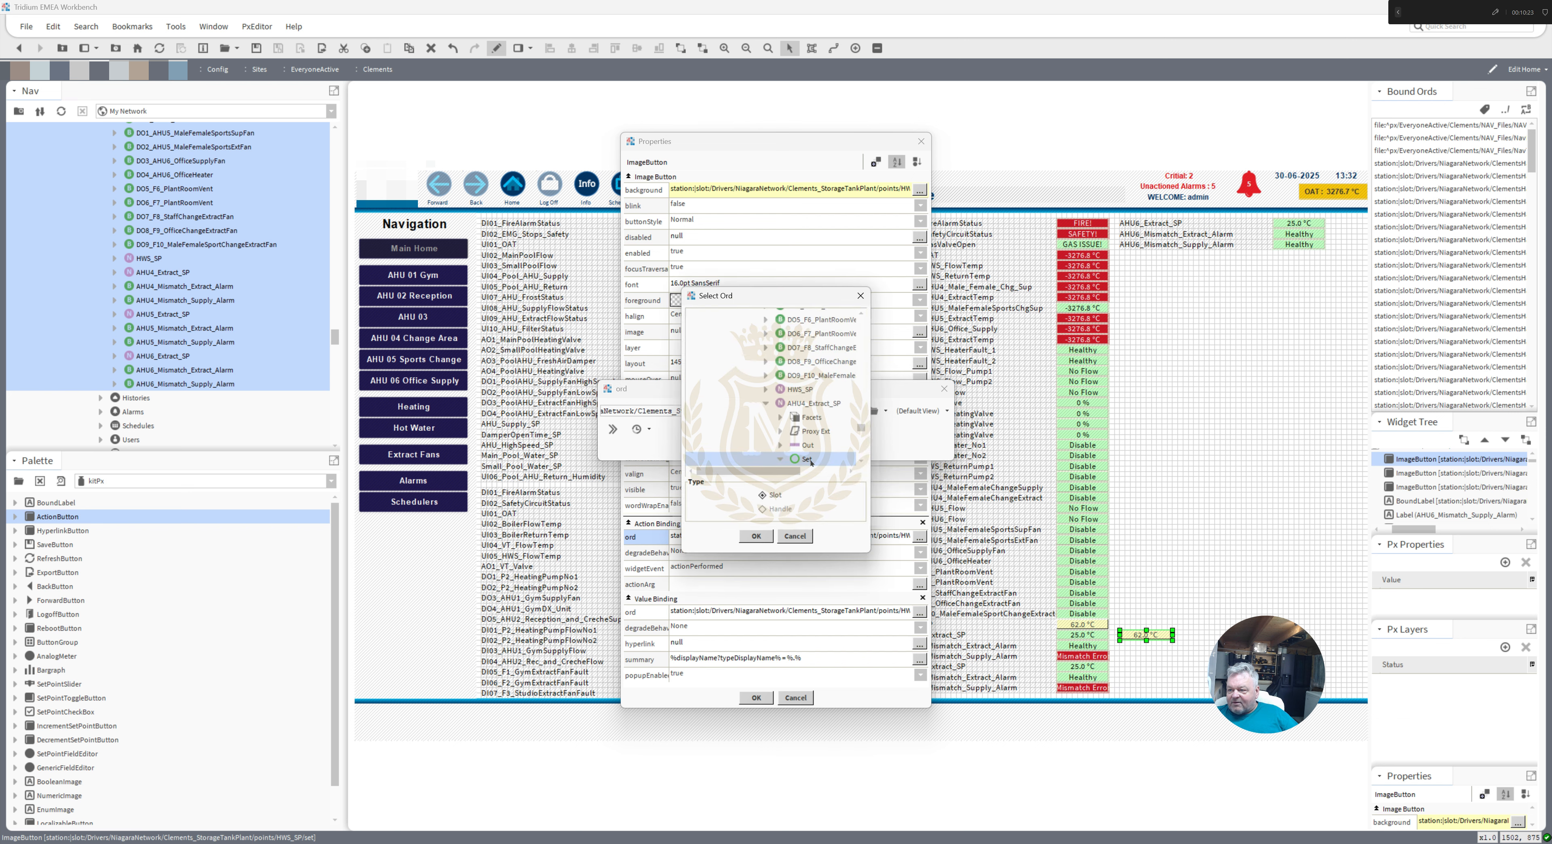
pyautogui.scroll(-2, 835, 391)
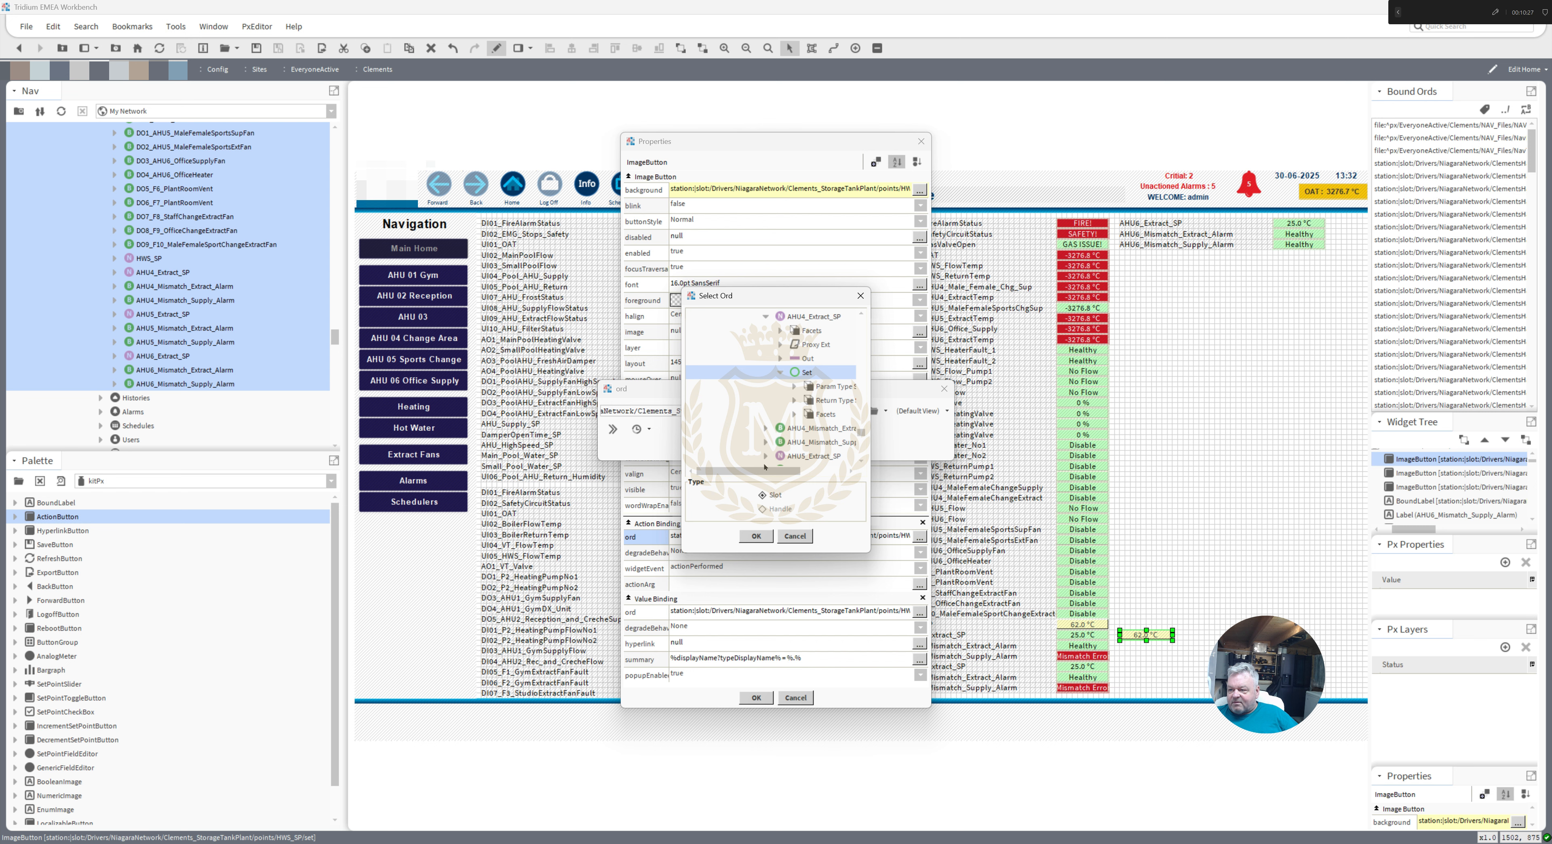
pyautogui.click(757, 535)
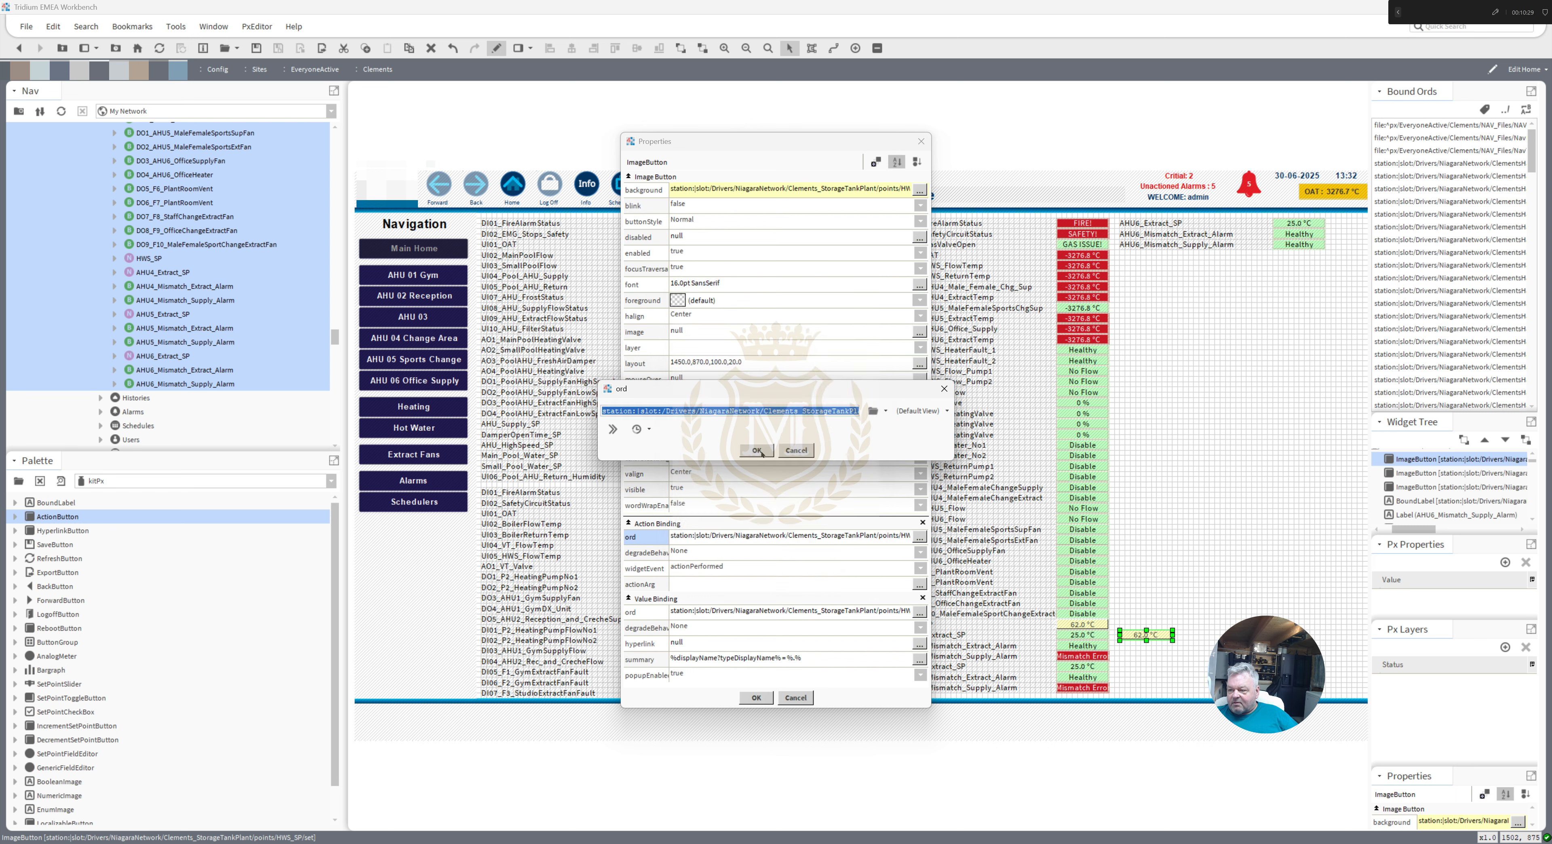
pyautogui.click(761, 451)
# - Set the button's value binding ord to the AHU4_Extract_SP point and apply the properties
pyautogui.click(784, 612)
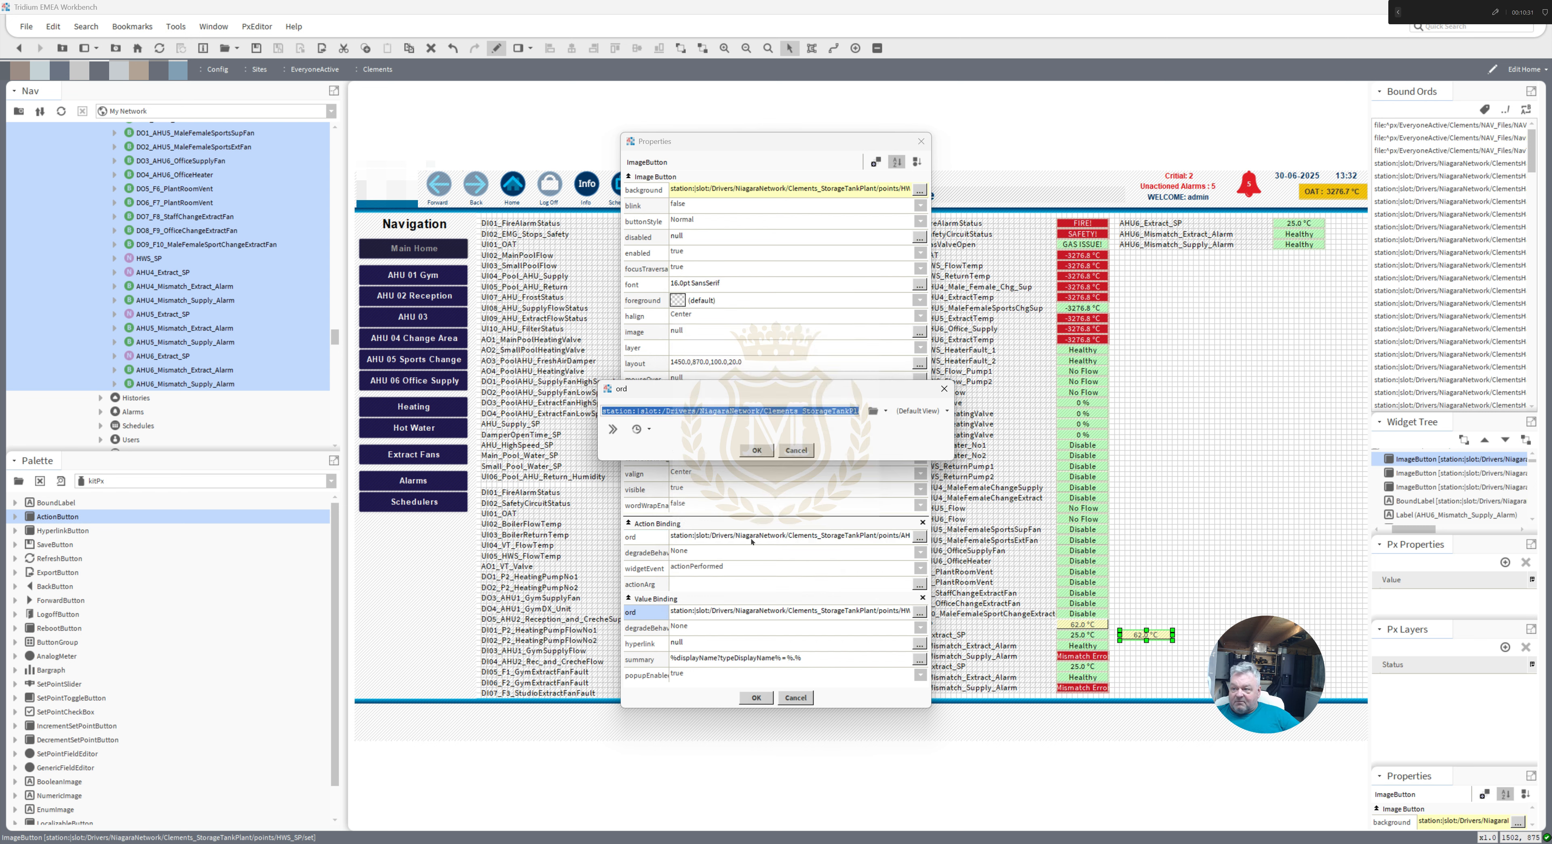
pyautogui.hotkey('ctrl', 'v')
pyautogui.click(755, 451)
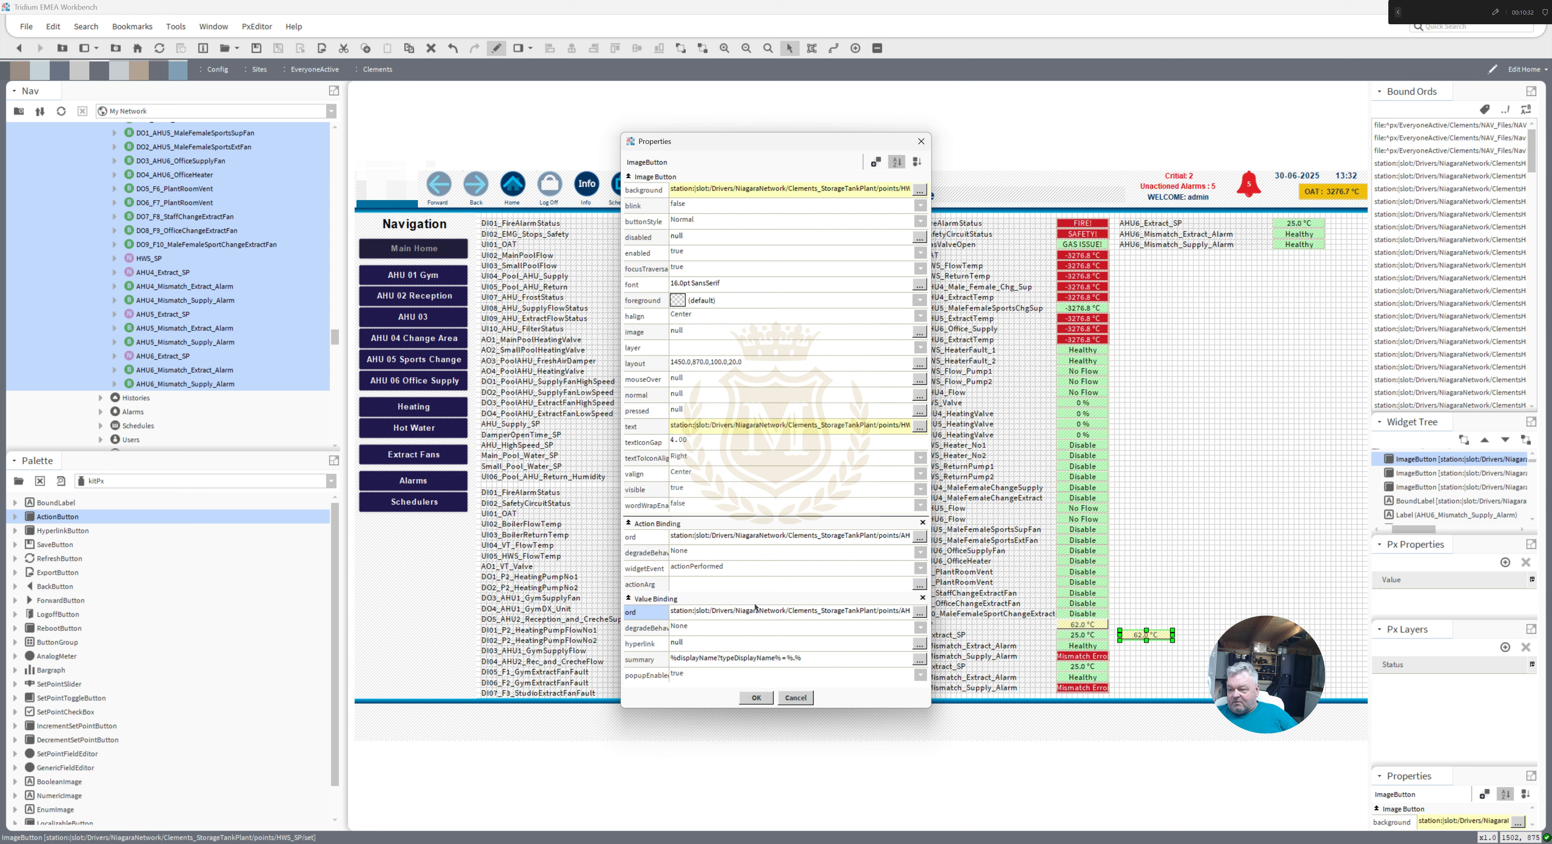
pyautogui.click(757, 698)
# - Delete the AHU4_Extract_SP bound label and move the AHU4_Extract_SP button into its place
pyautogui.click(1086, 636)
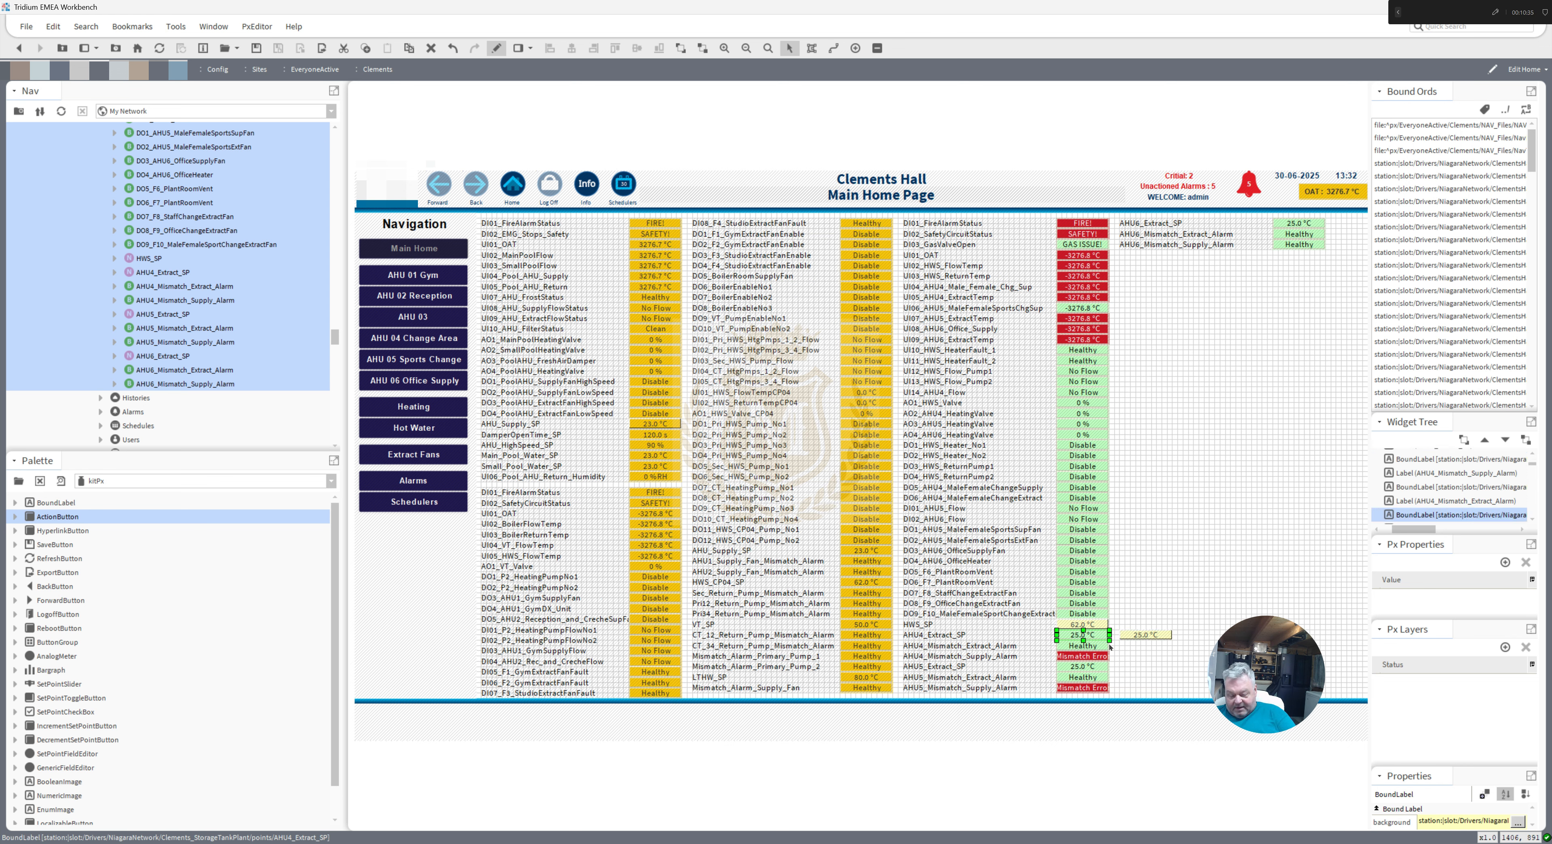
pyautogui.press('Delete')
pyautogui.click(1112, 637)
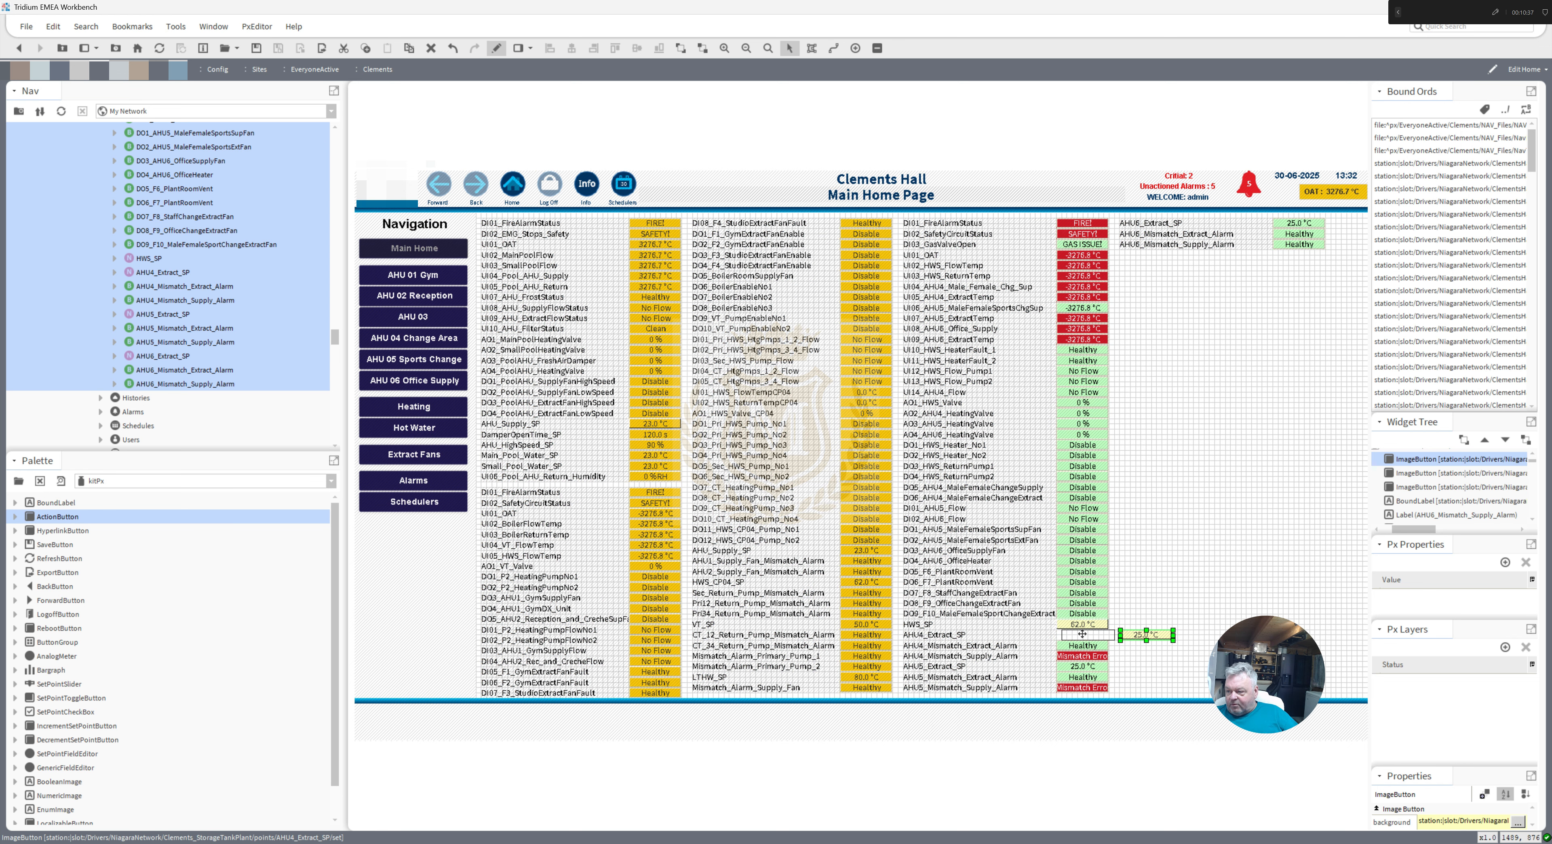
pyautogui.moveTo(1081, 634); pyautogui.dragTo(1074, 634)
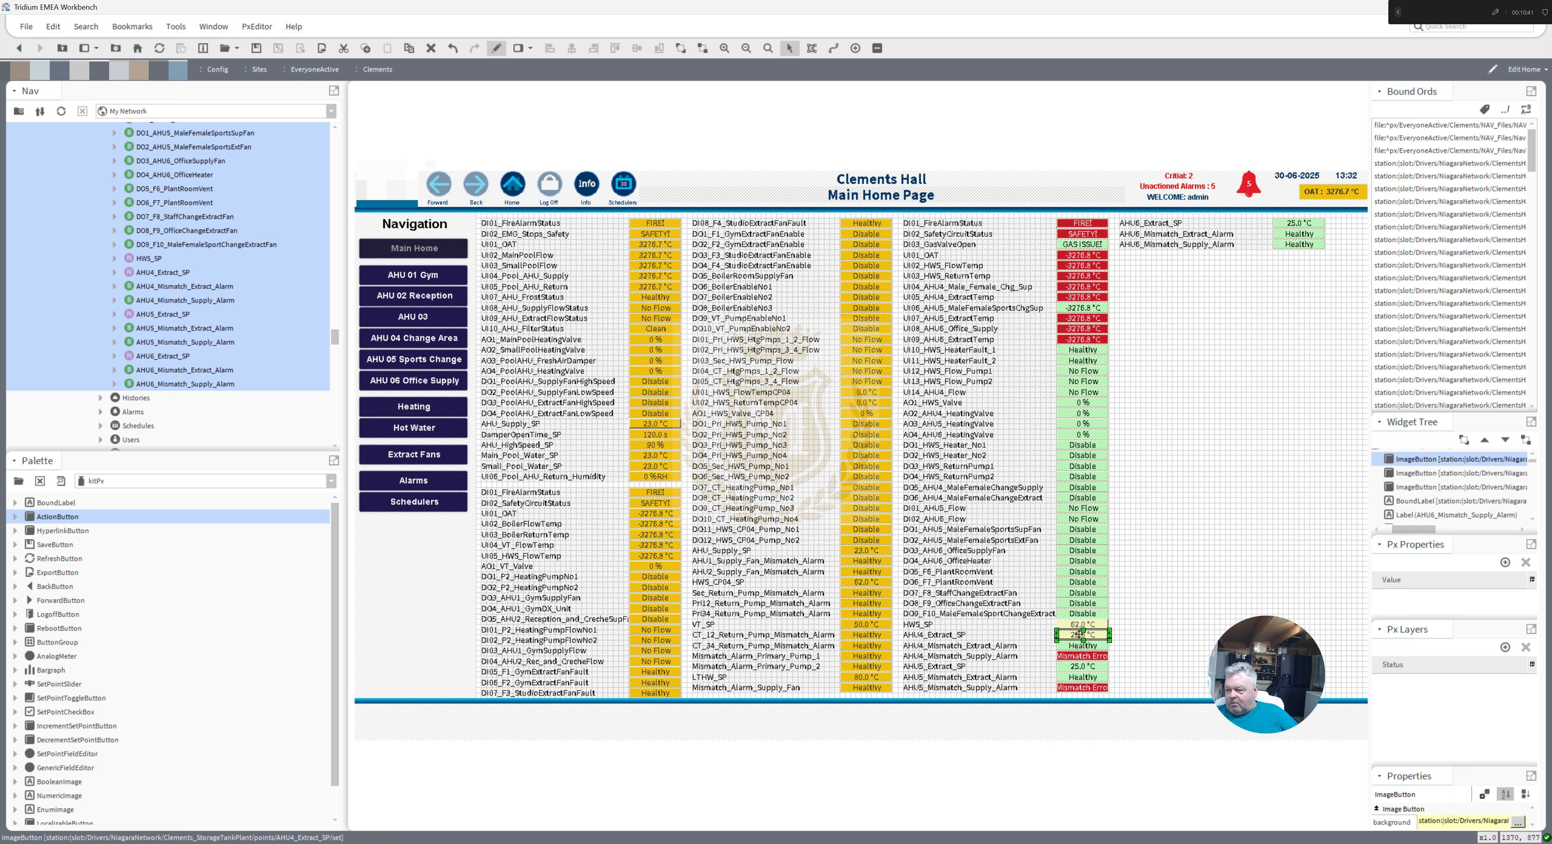
pyautogui.click(1092, 647)
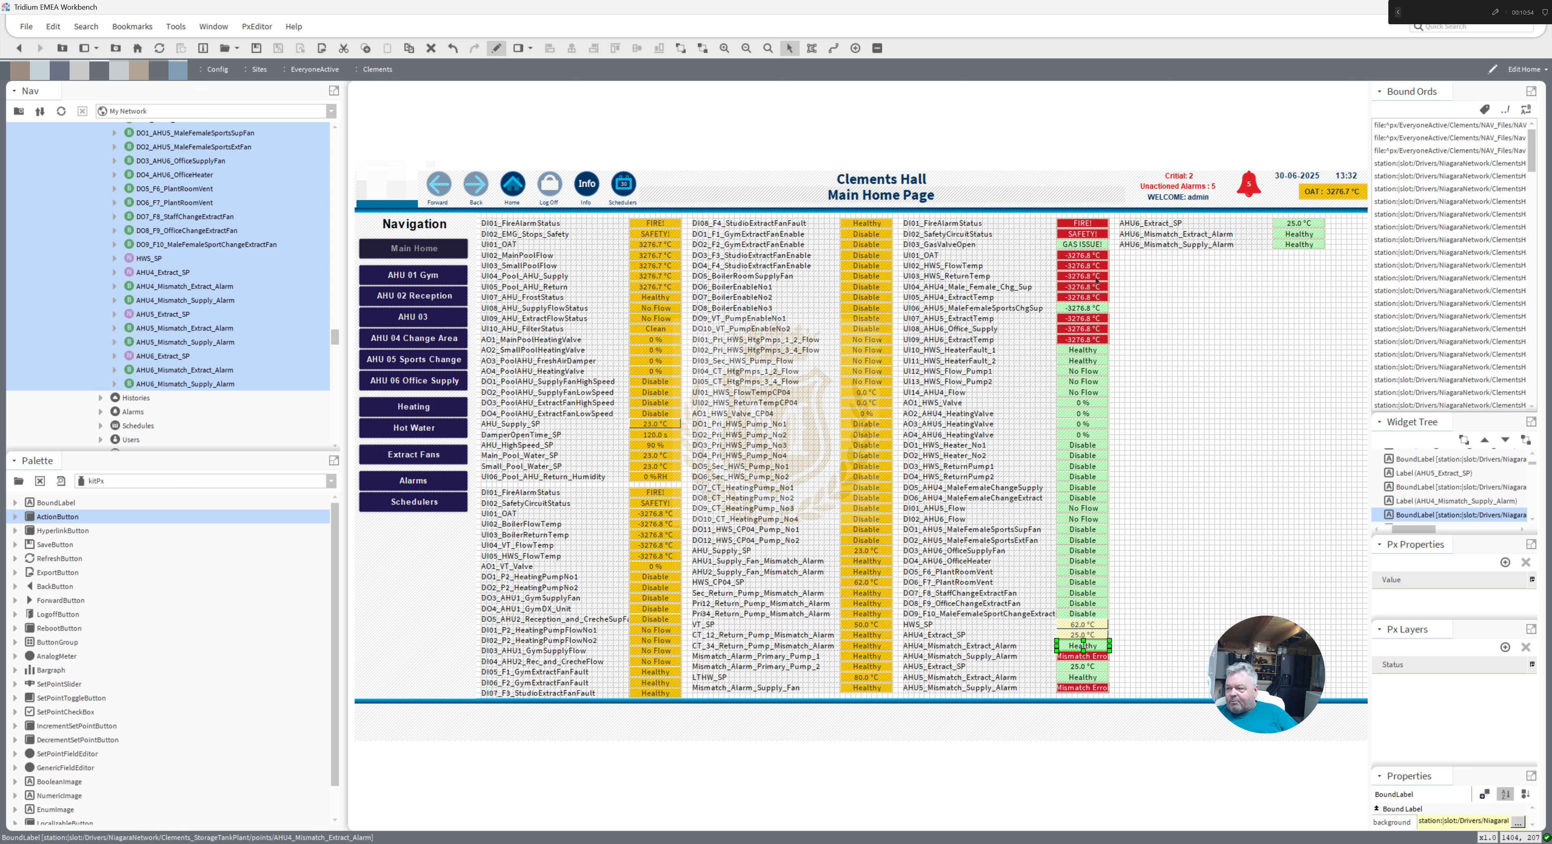
# - Add a kitPx Popup Binding to the bound label of UI06_AHU5_MaleFemaleSportsChgSup
pyautogui.click(1087, 308)
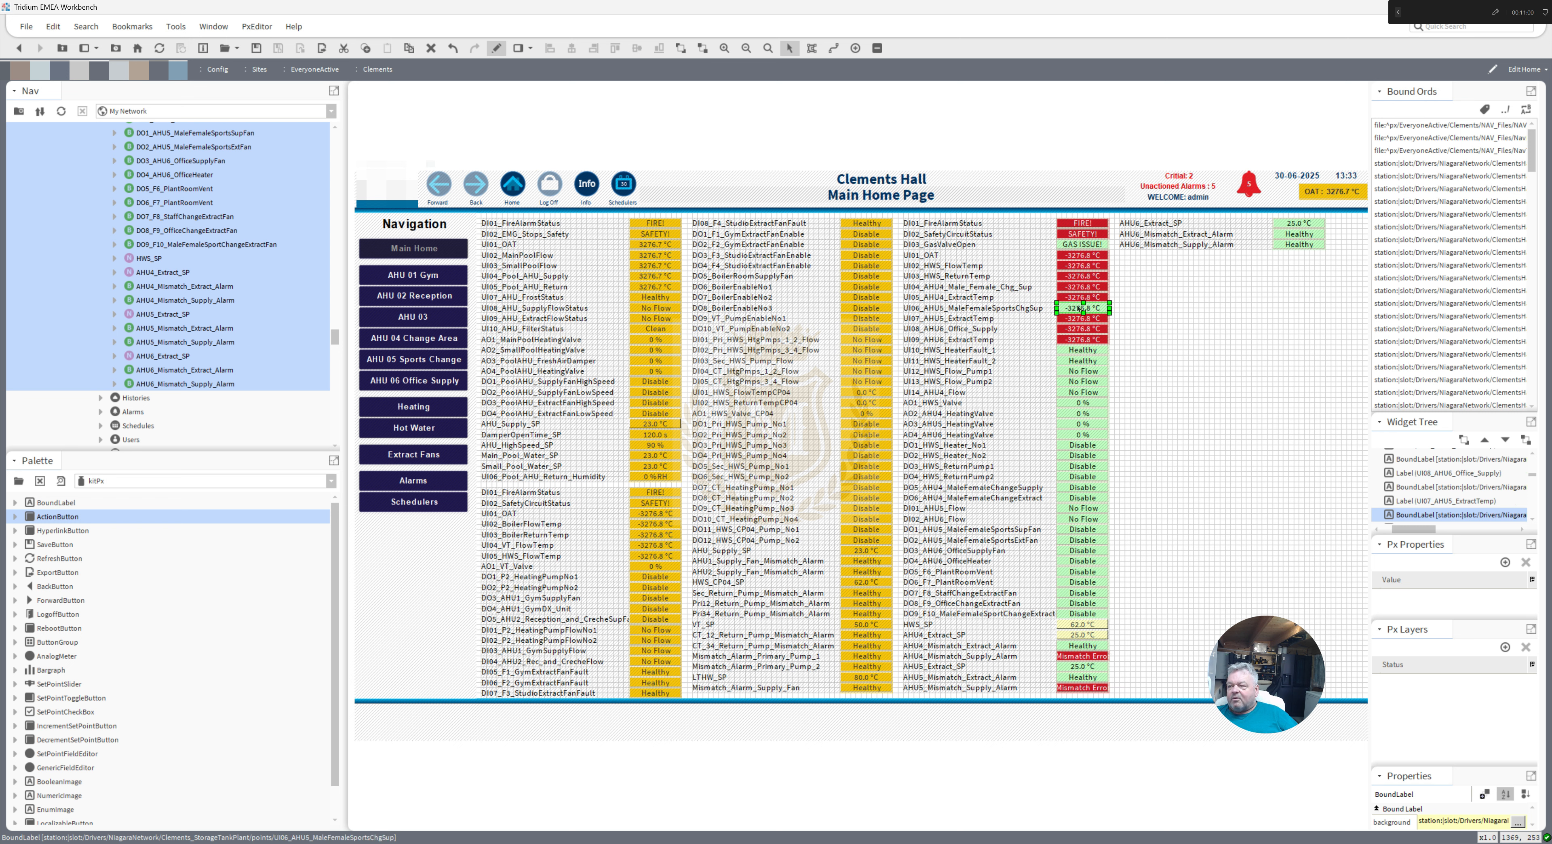
pyautogui.doubleClick(1079, 309)
pyautogui.click(875, 216)
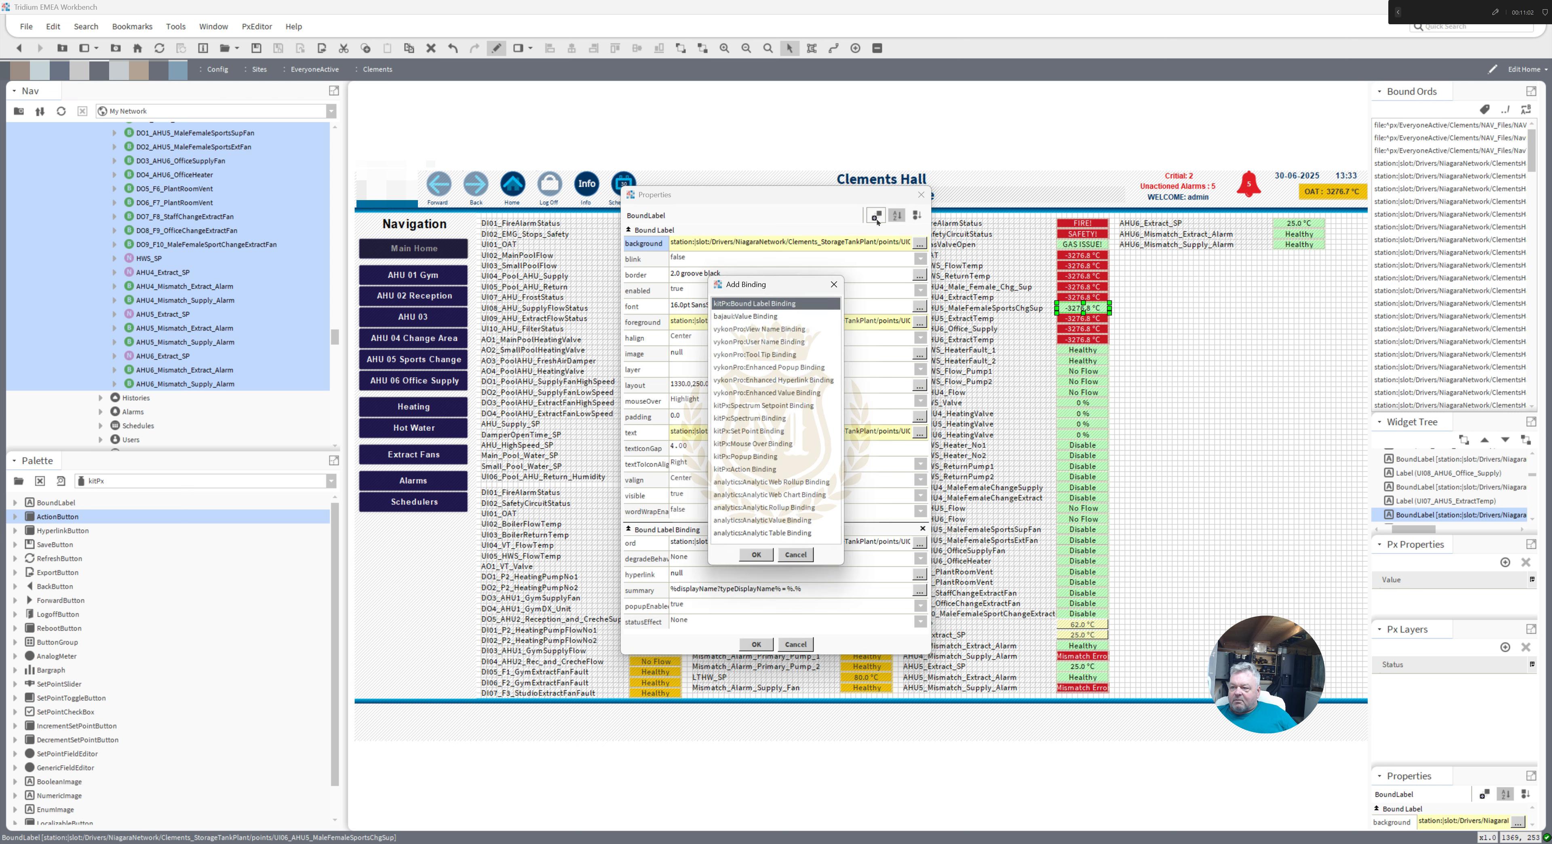
pyautogui.doubleClick(752, 457)
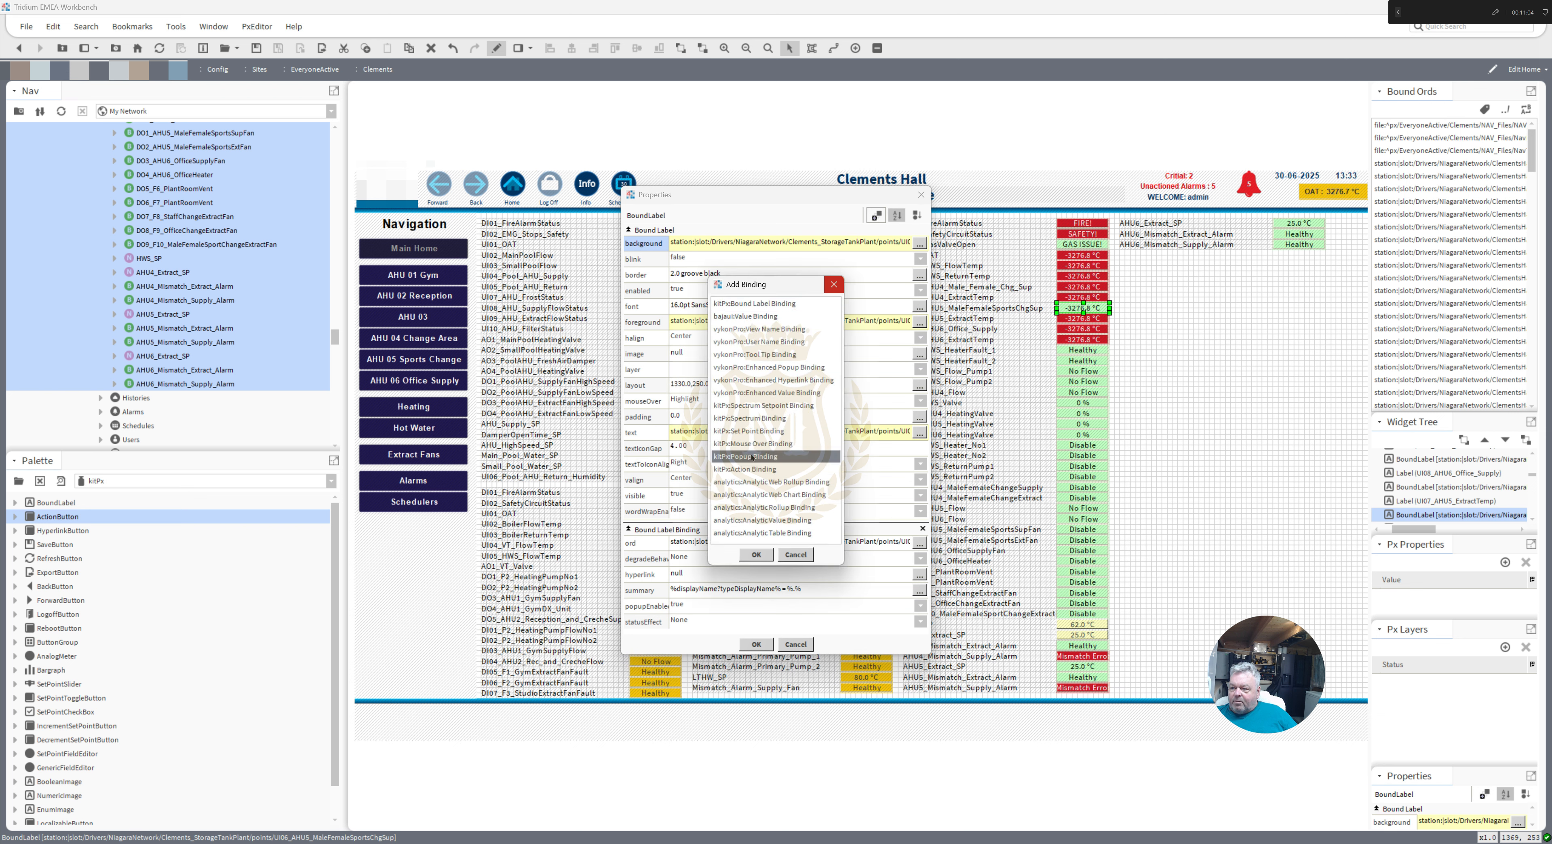
pyautogui.moveTo(925, 534); pyautogui.dragTo(962, 608)
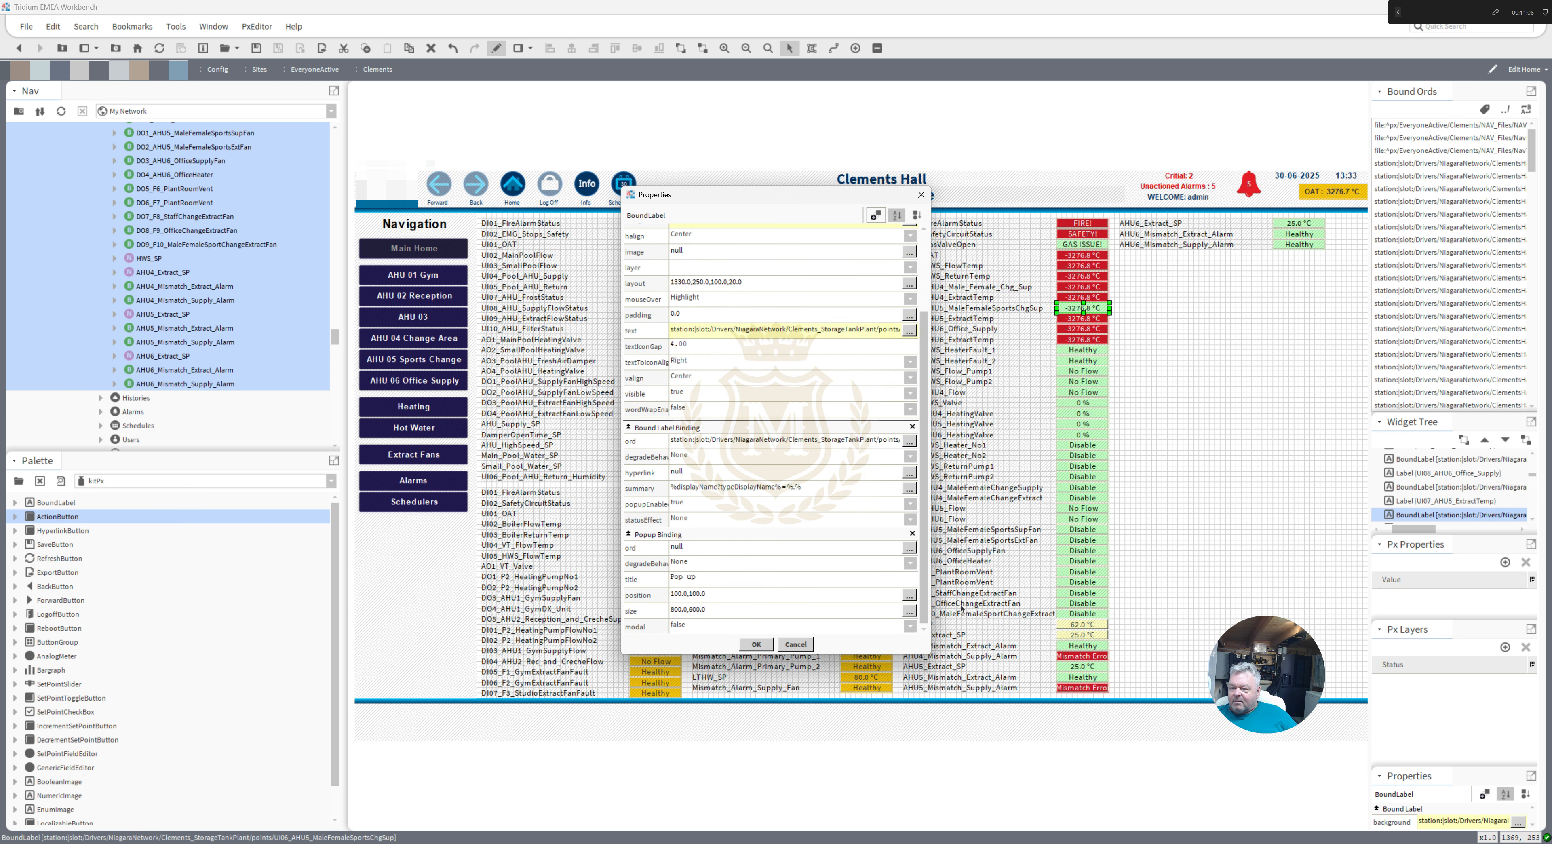
# - Set the popup binding's ord to the UI06_AHU5_MaleFemaleSportsChgSup point copied from the label binding, choose the Chart view, and apply the properties
pyautogui.click(811, 444)
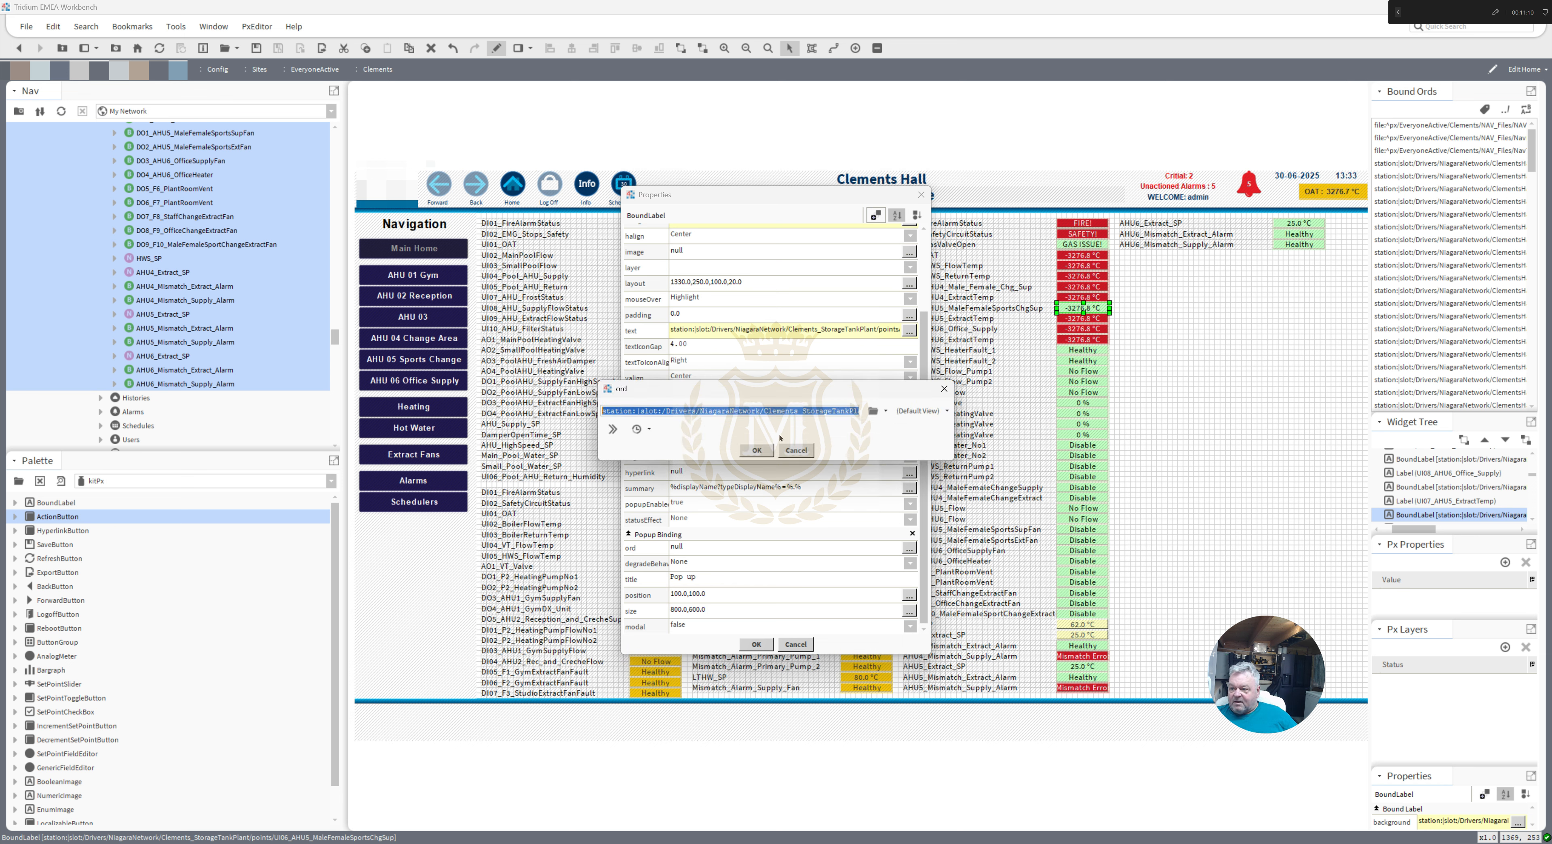
pyautogui.click(757, 450)
pyautogui.click(776, 550)
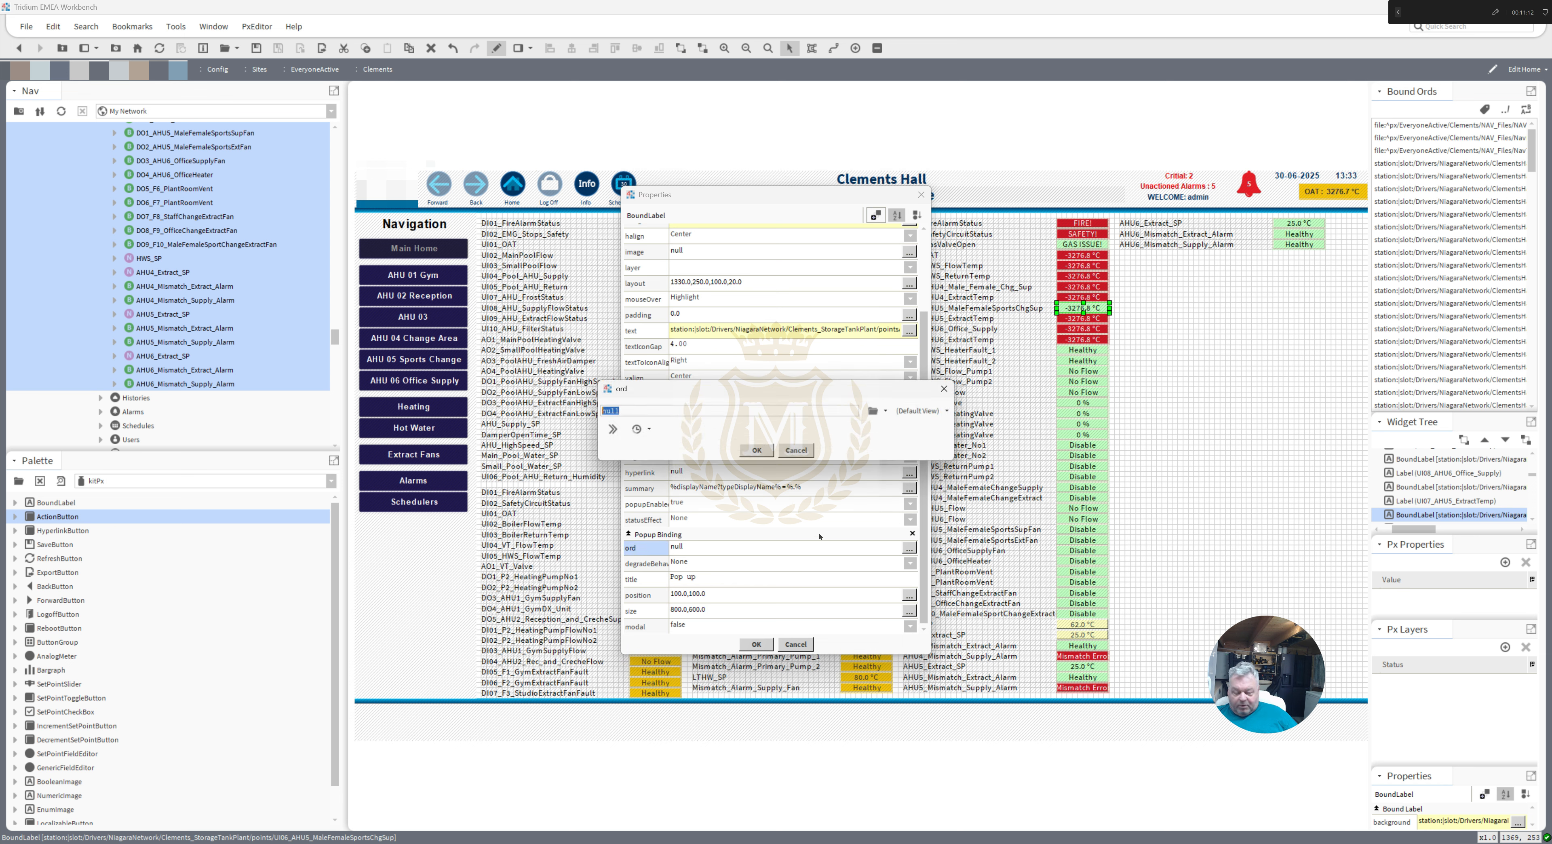
pyautogui.write('station:|slot:/Drivers/NiagaraNetwork/Clements_StorageTankPlant/points/UI06_AHU5_MaleFemaleSportsChgSup')
pyautogui.click(931, 416)
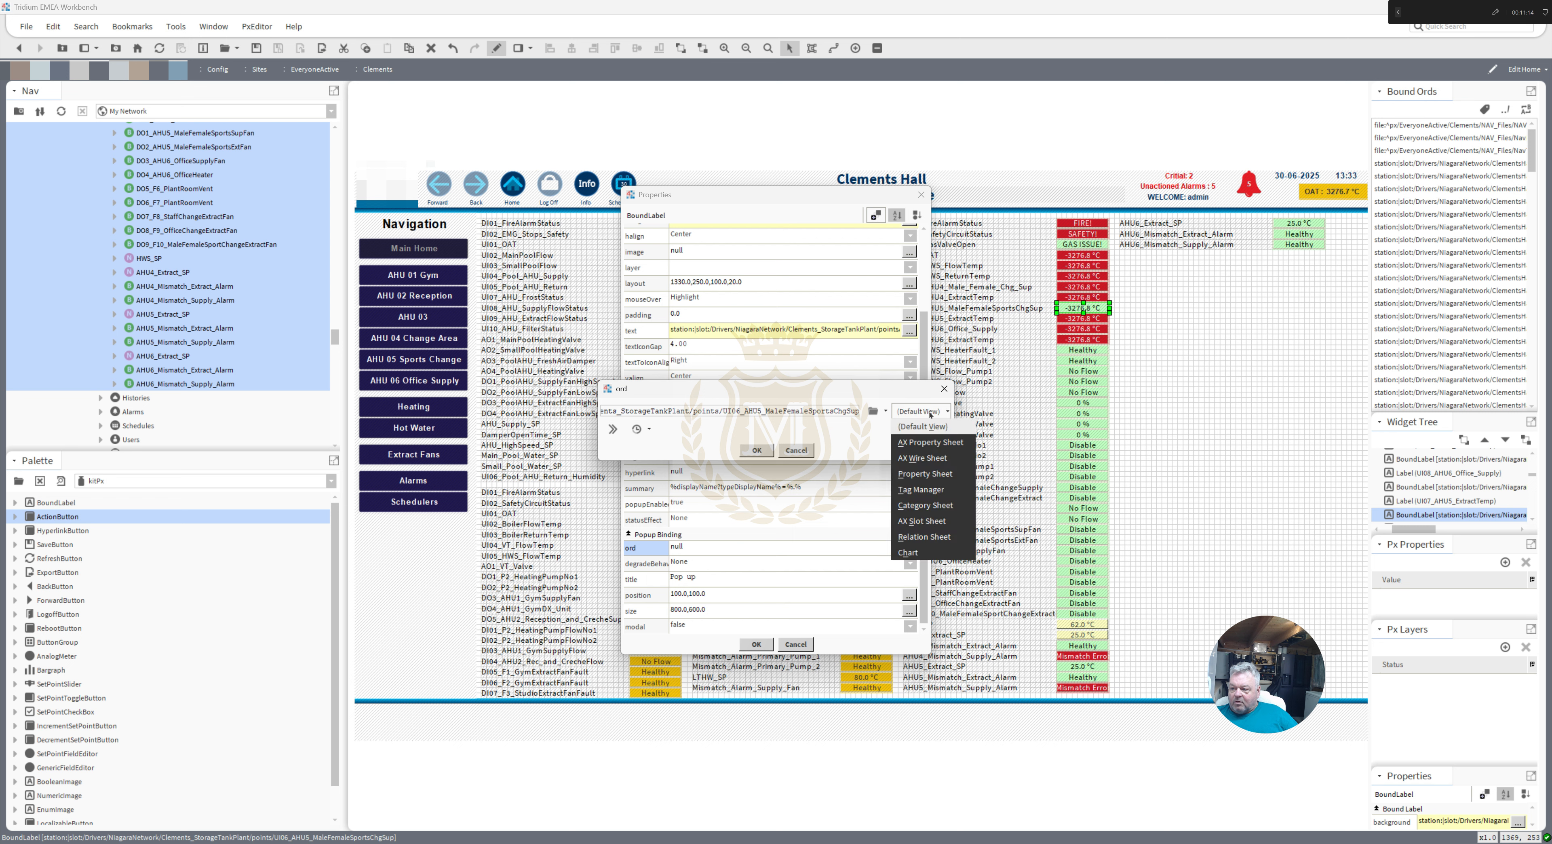
pyautogui.click(928, 539)
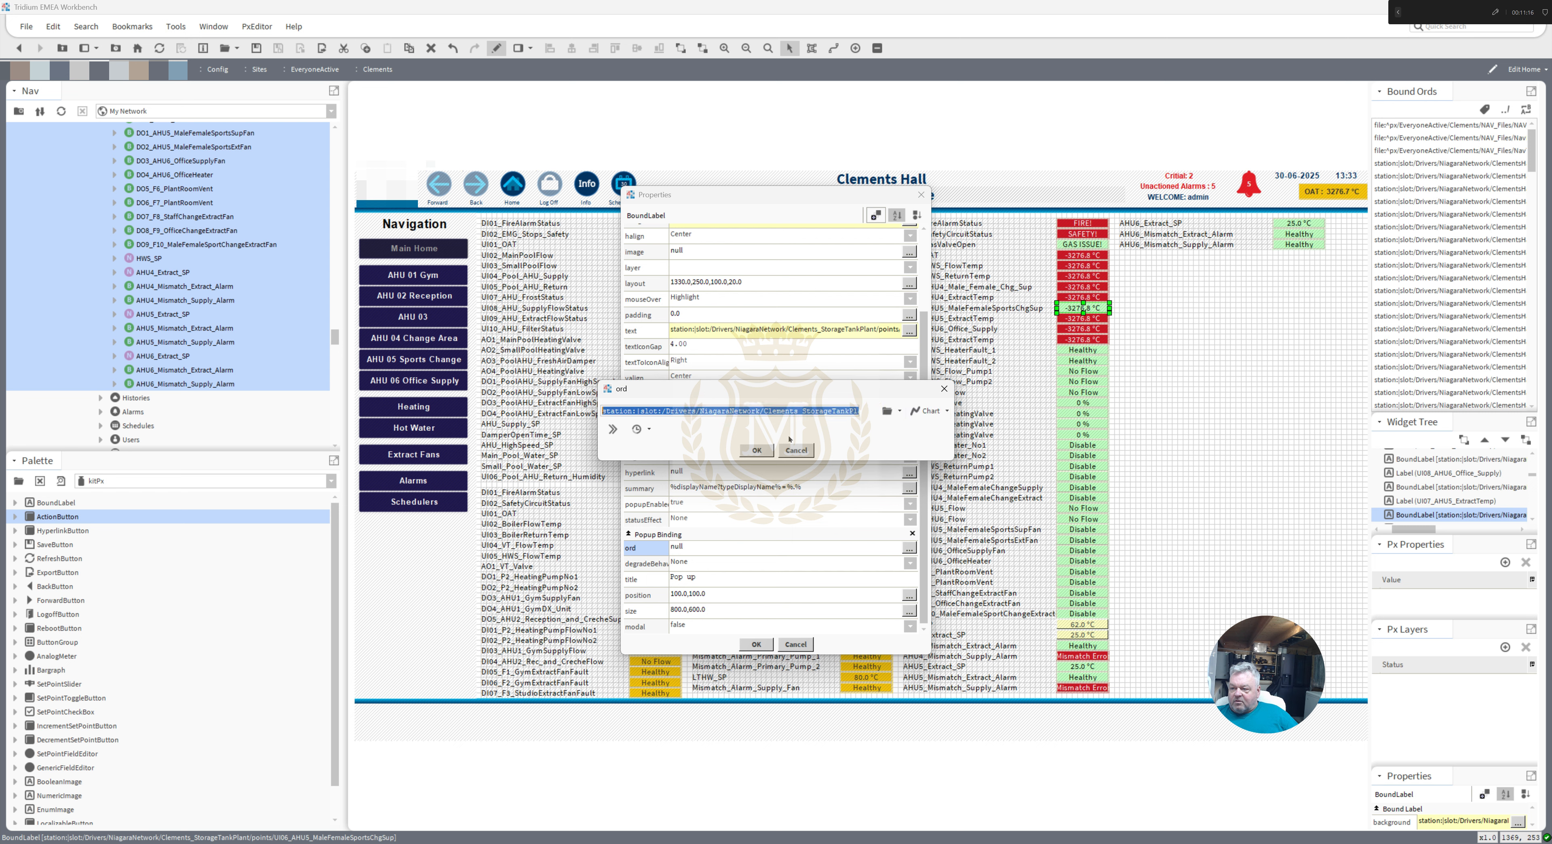
pyautogui.click(760, 450)
pyautogui.click(757, 644)
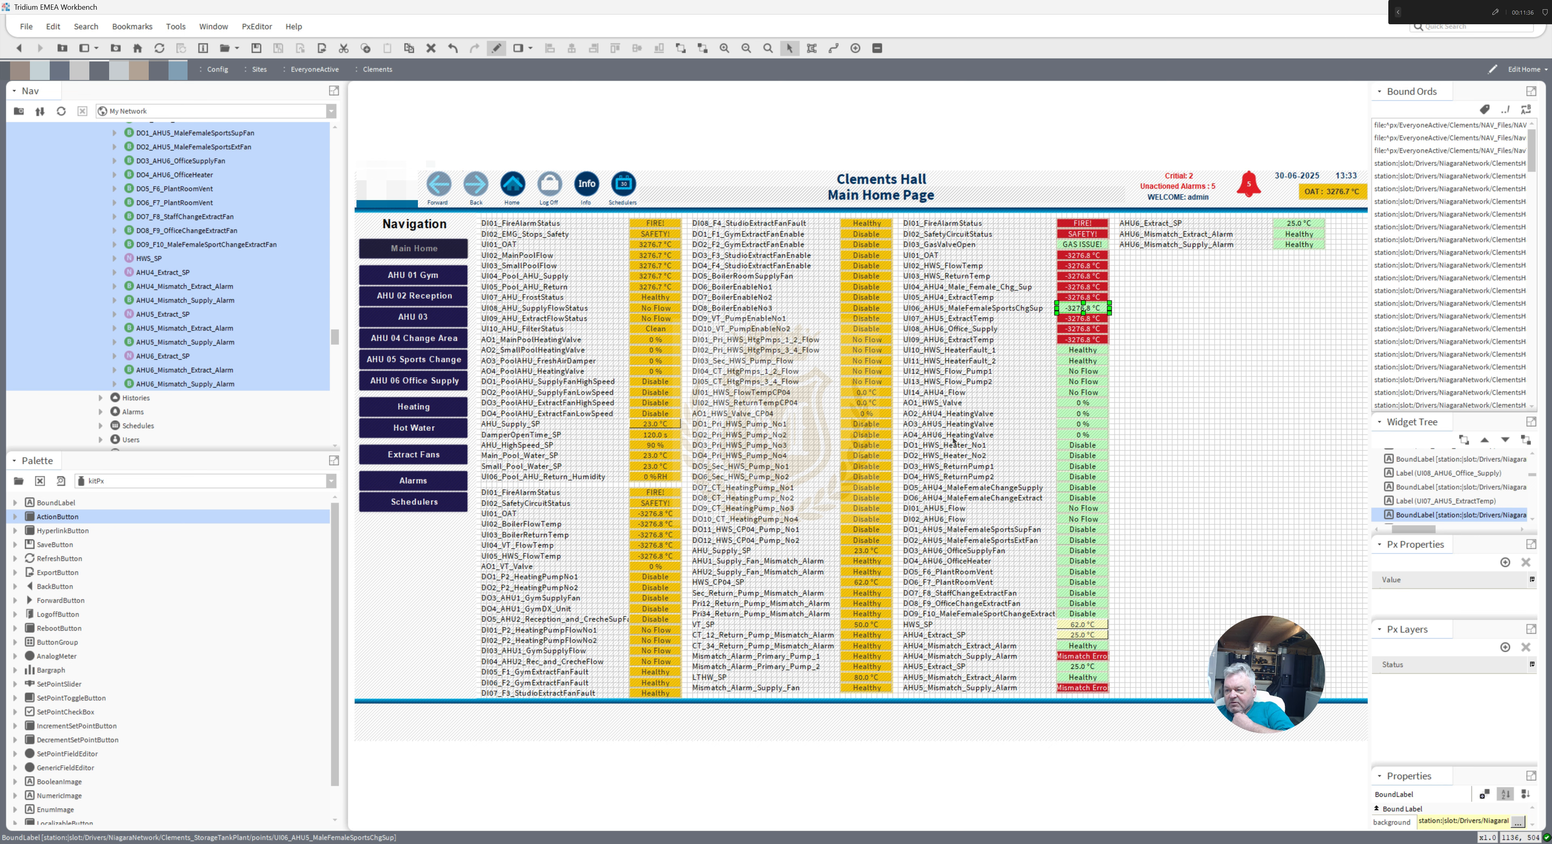
# - Remove the foreground animation from the DO1_HWS_Heater_No1 bound label
pyautogui.click(1084, 449)
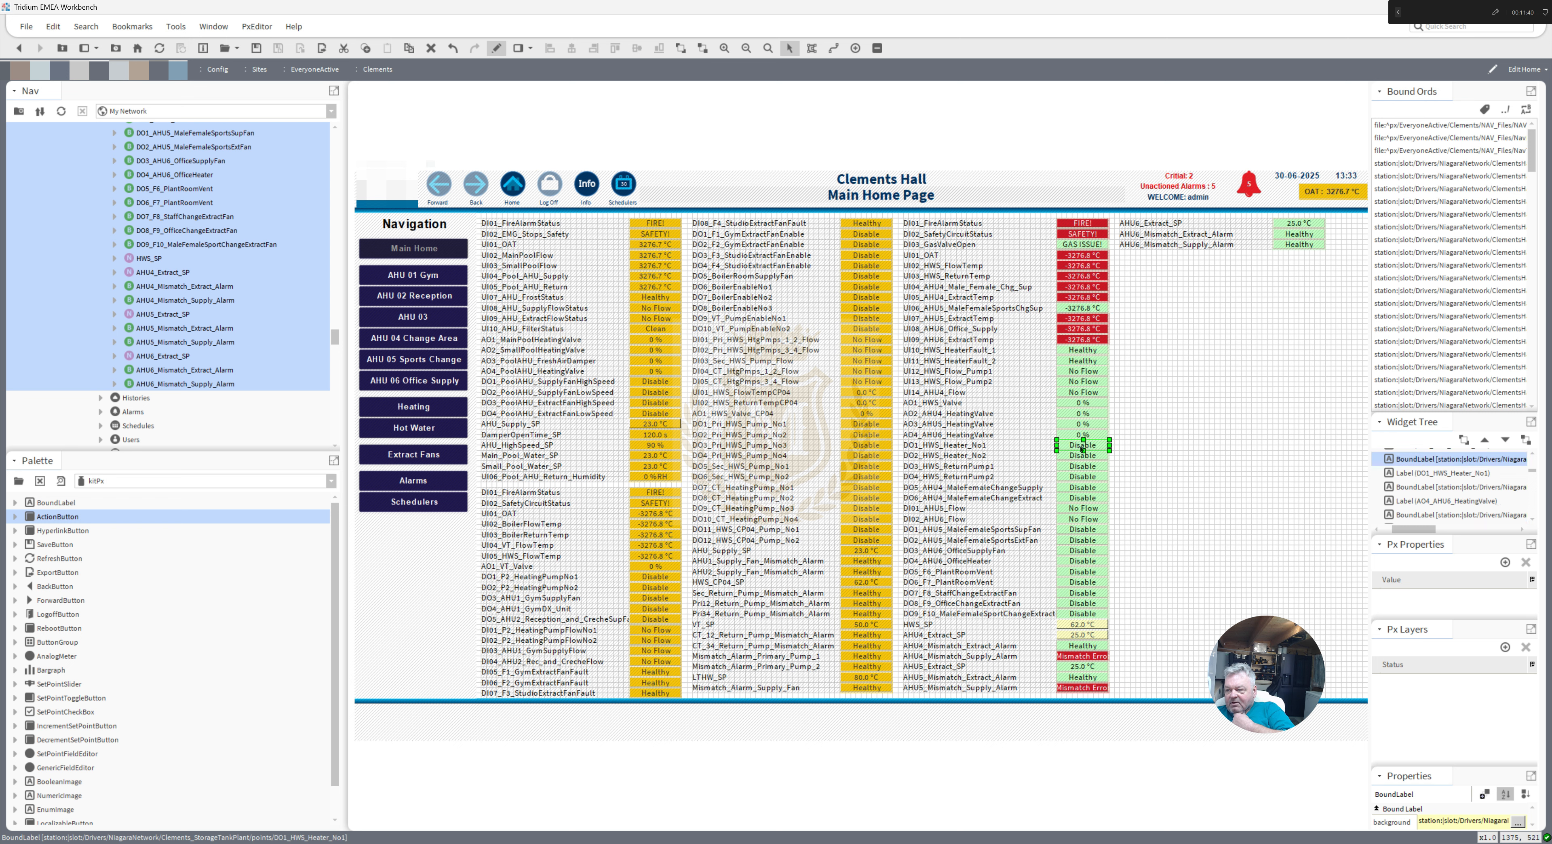
pyautogui.doubleClick(1082, 449)
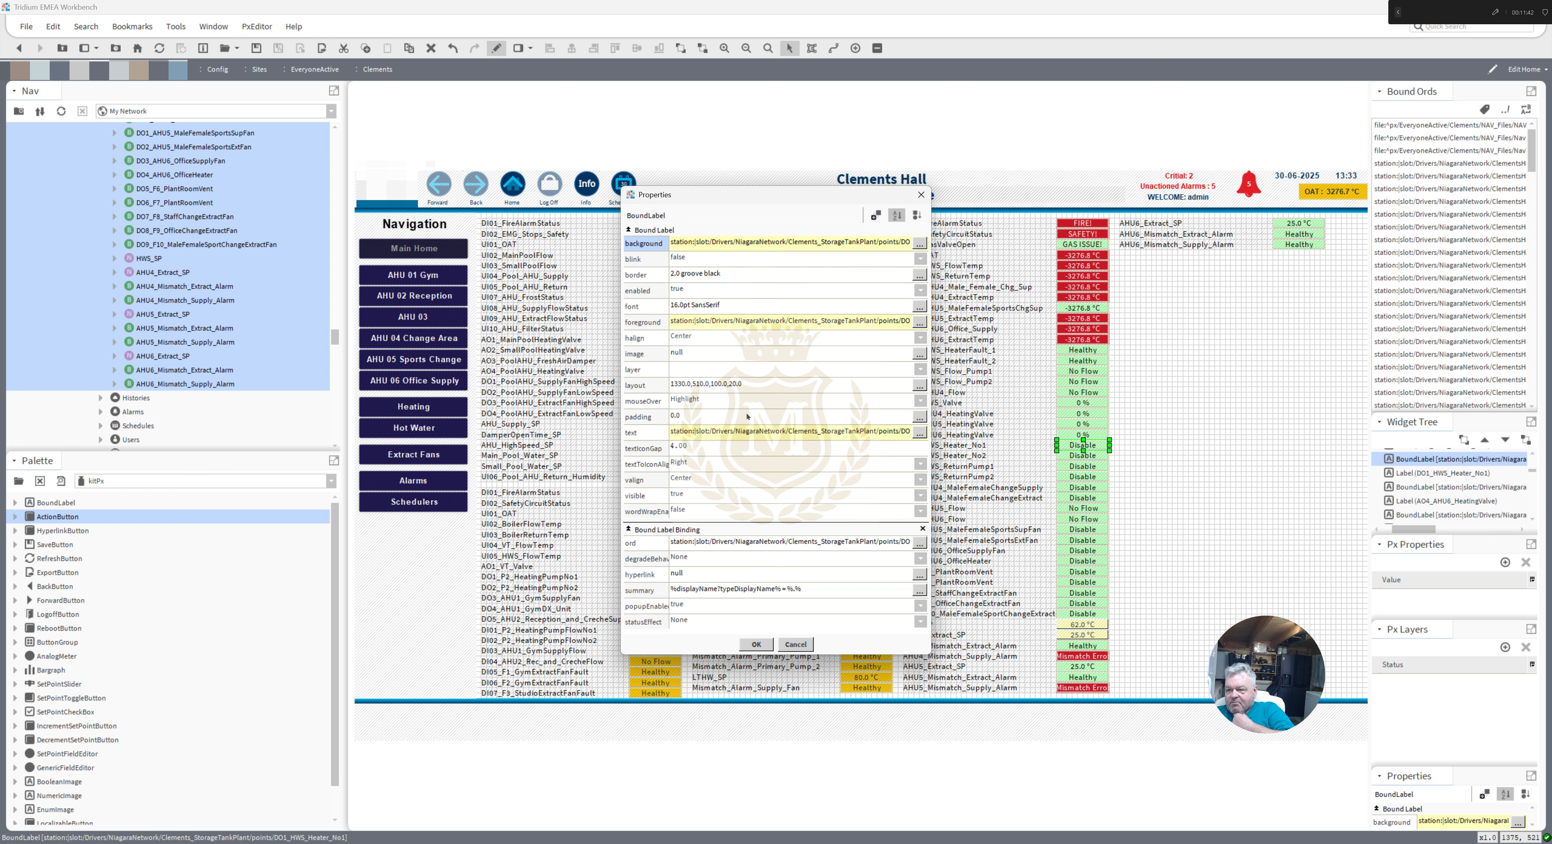
pyautogui.rightClick(726, 320)
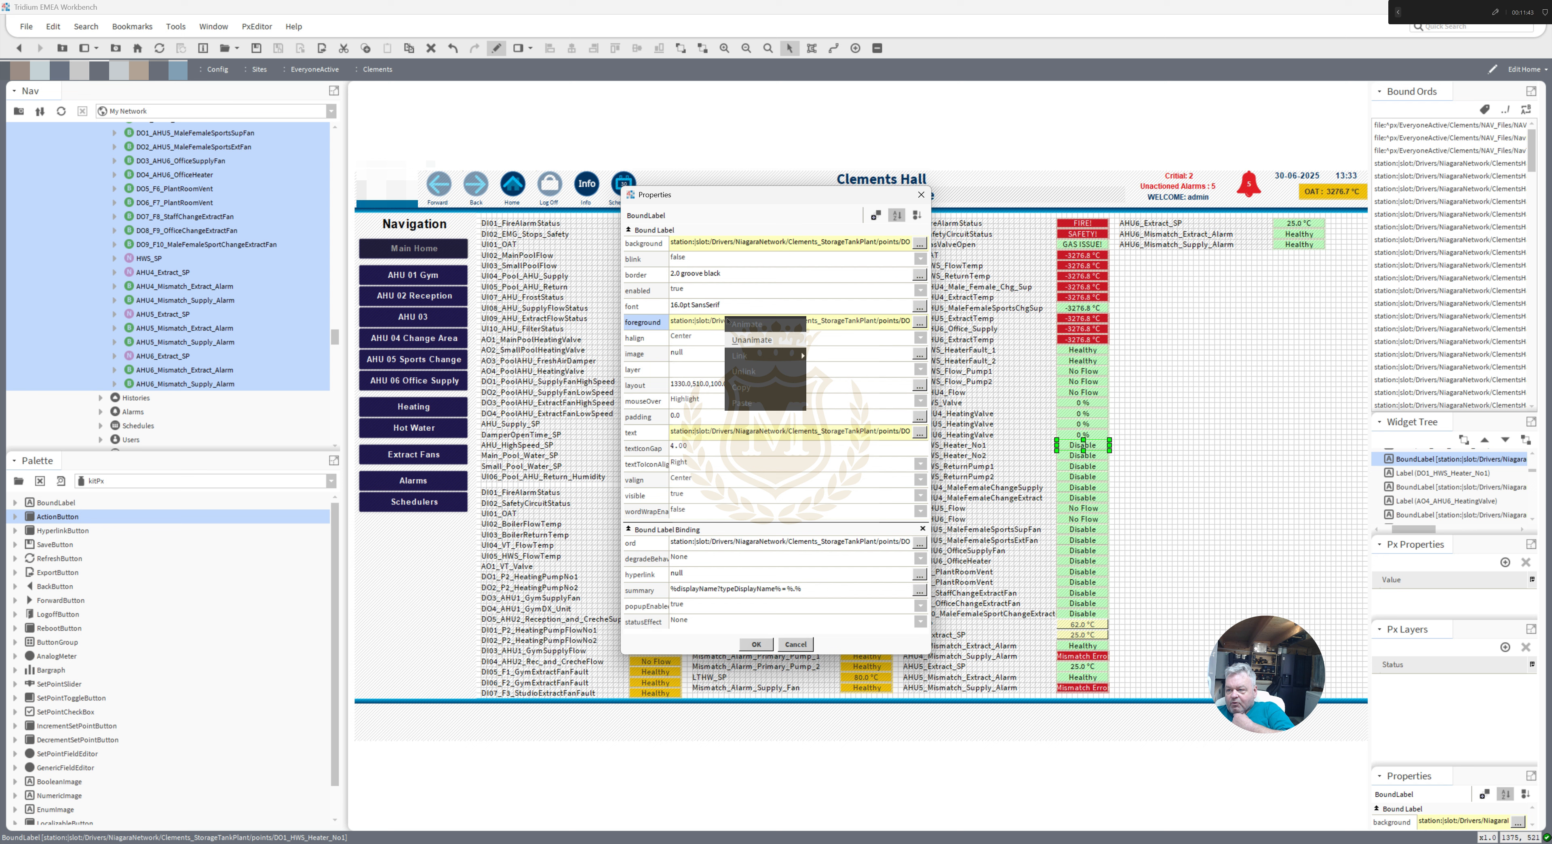
pyautogui.click(750, 340)
# - Animate the DO1_HWS_Heater_No1 label's foreground with a Boolean to Simple converter, using green for the true value, and apply the properties
pyautogui.rightClick(677, 324)
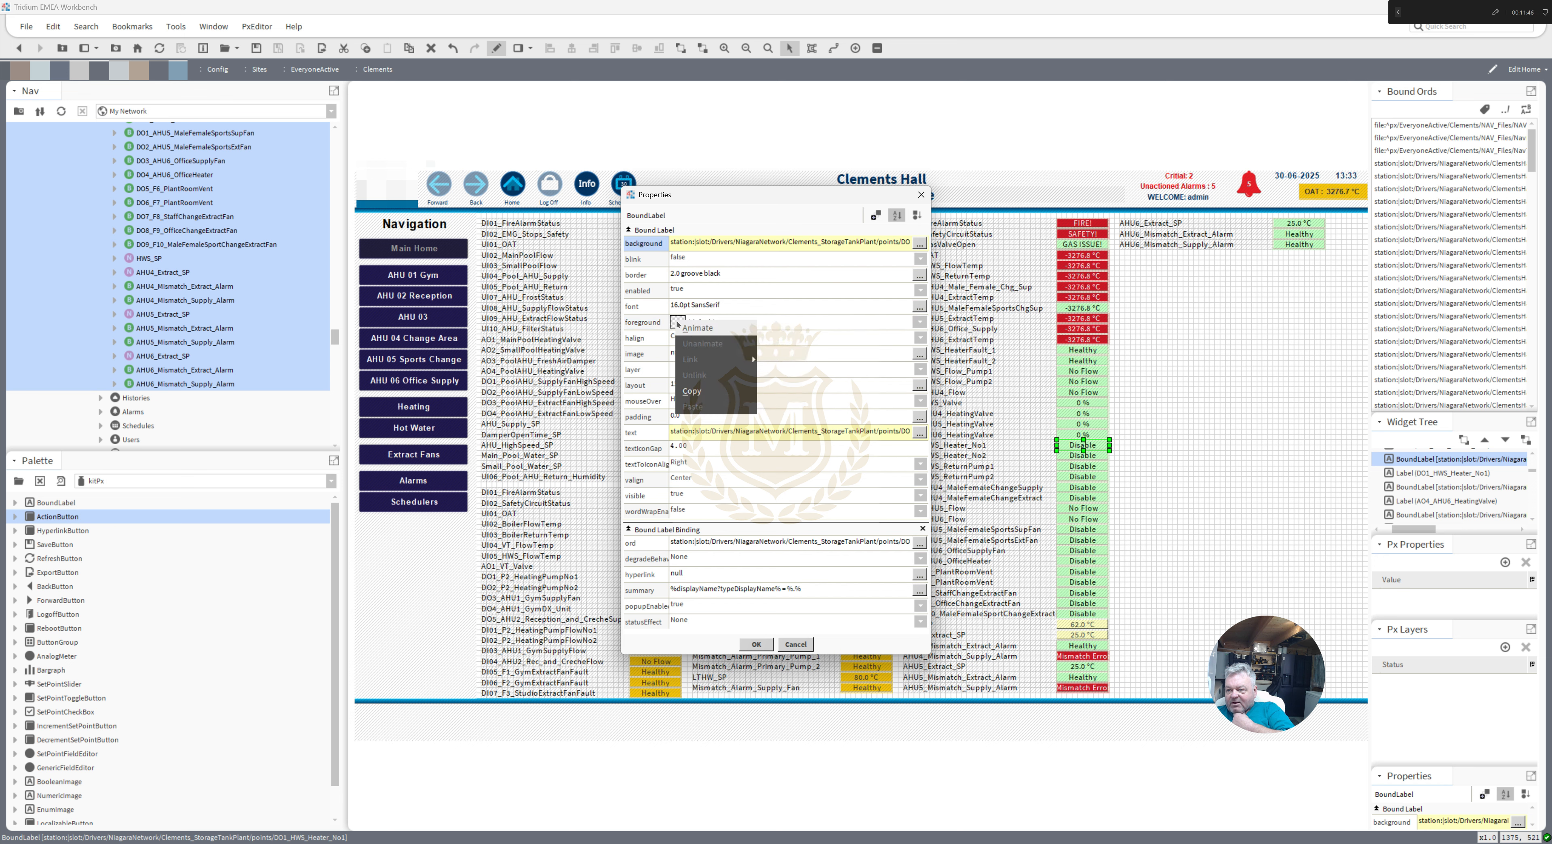
pyautogui.click(695, 328)
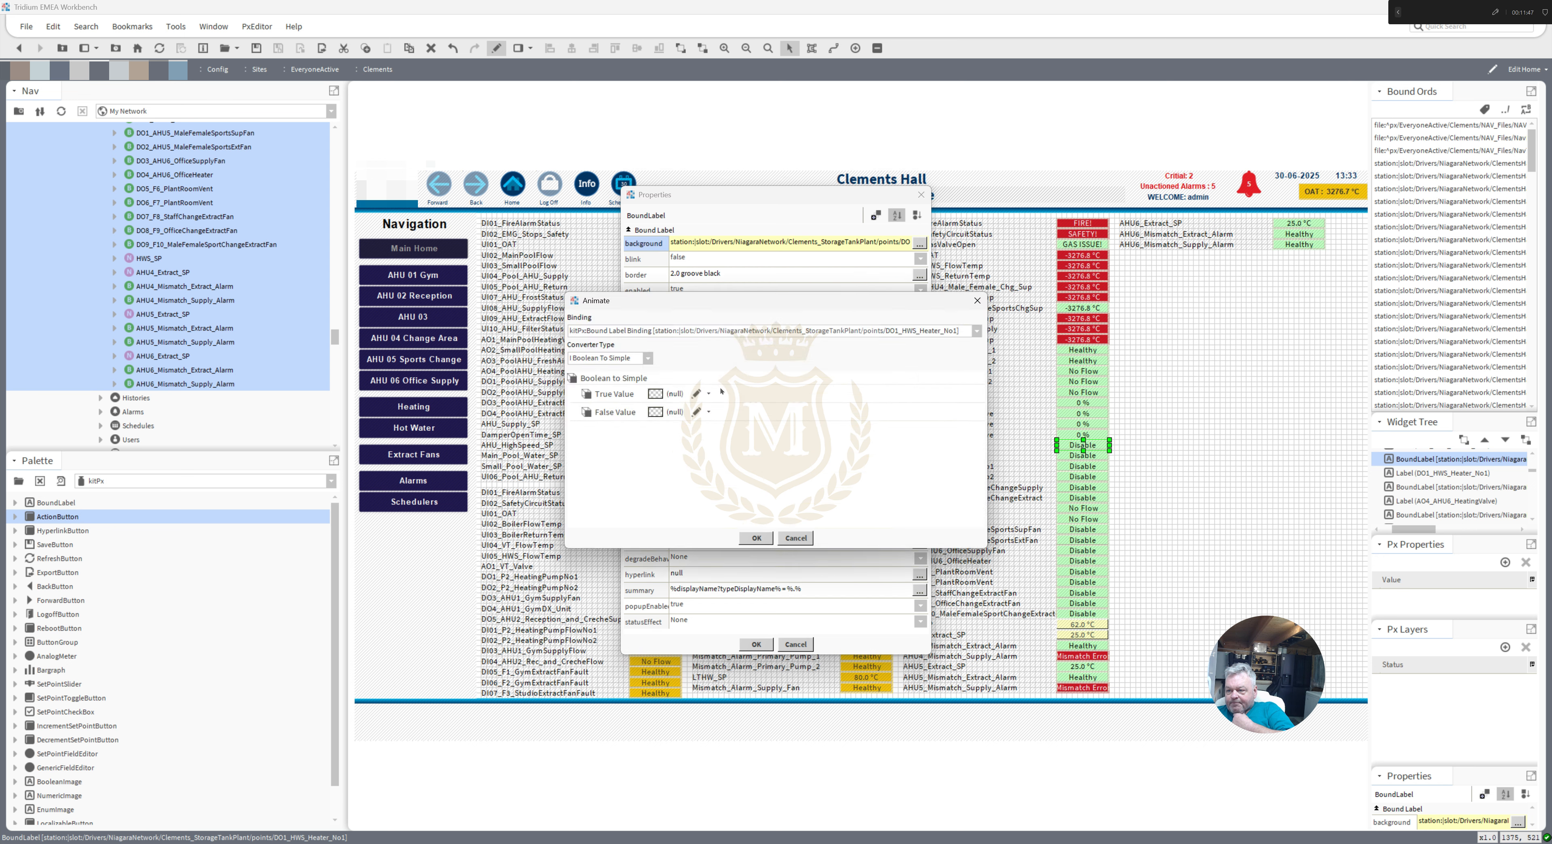
pyautogui.click(660, 391)
pyautogui.click(603, 358)
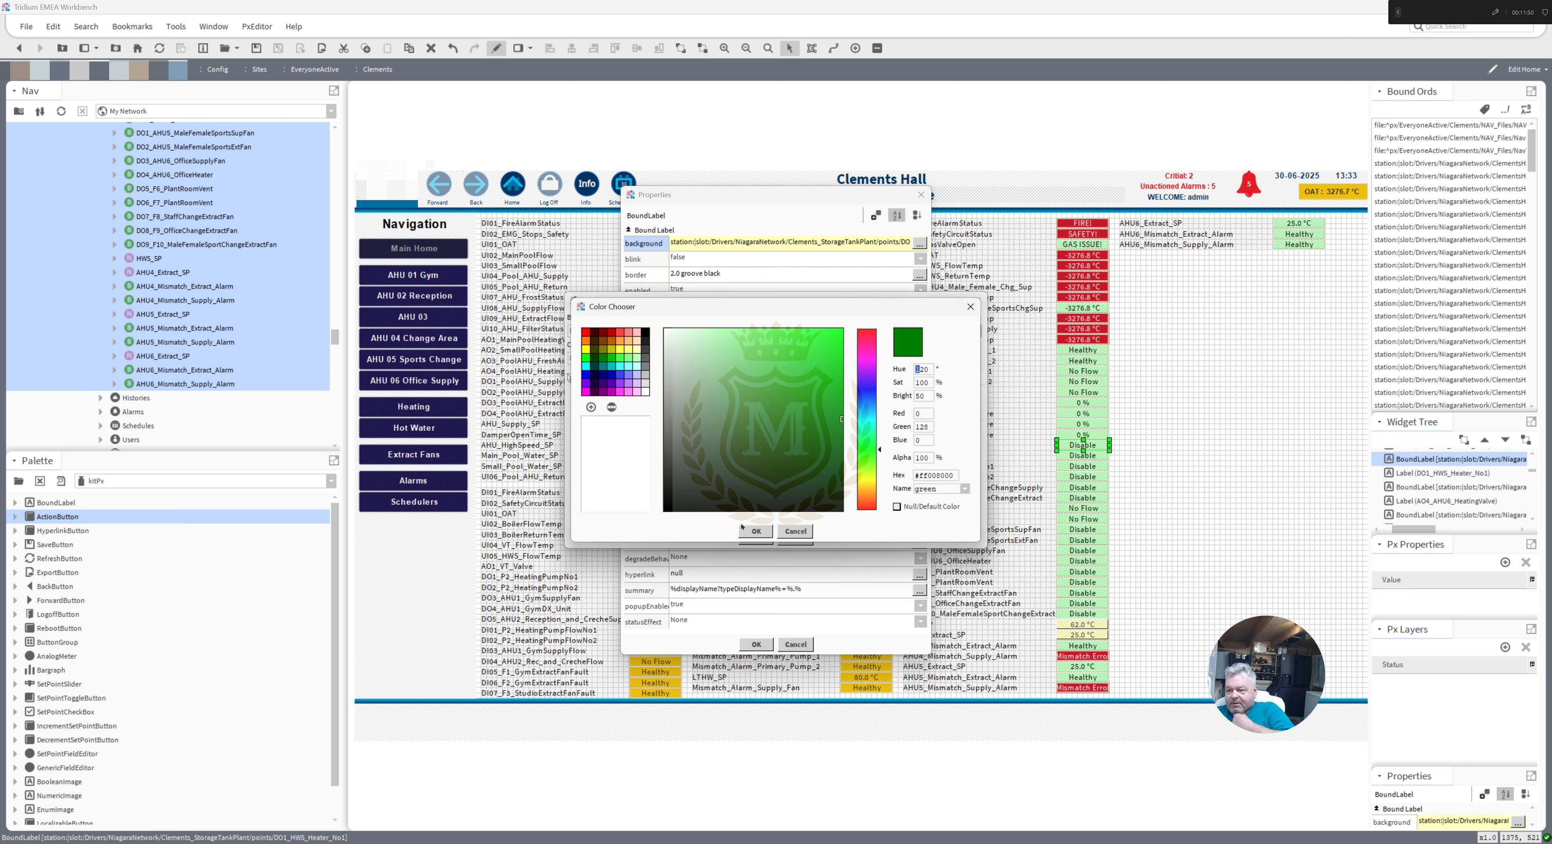
pyautogui.click(753, 531)
pyautogui.click(756, 538)
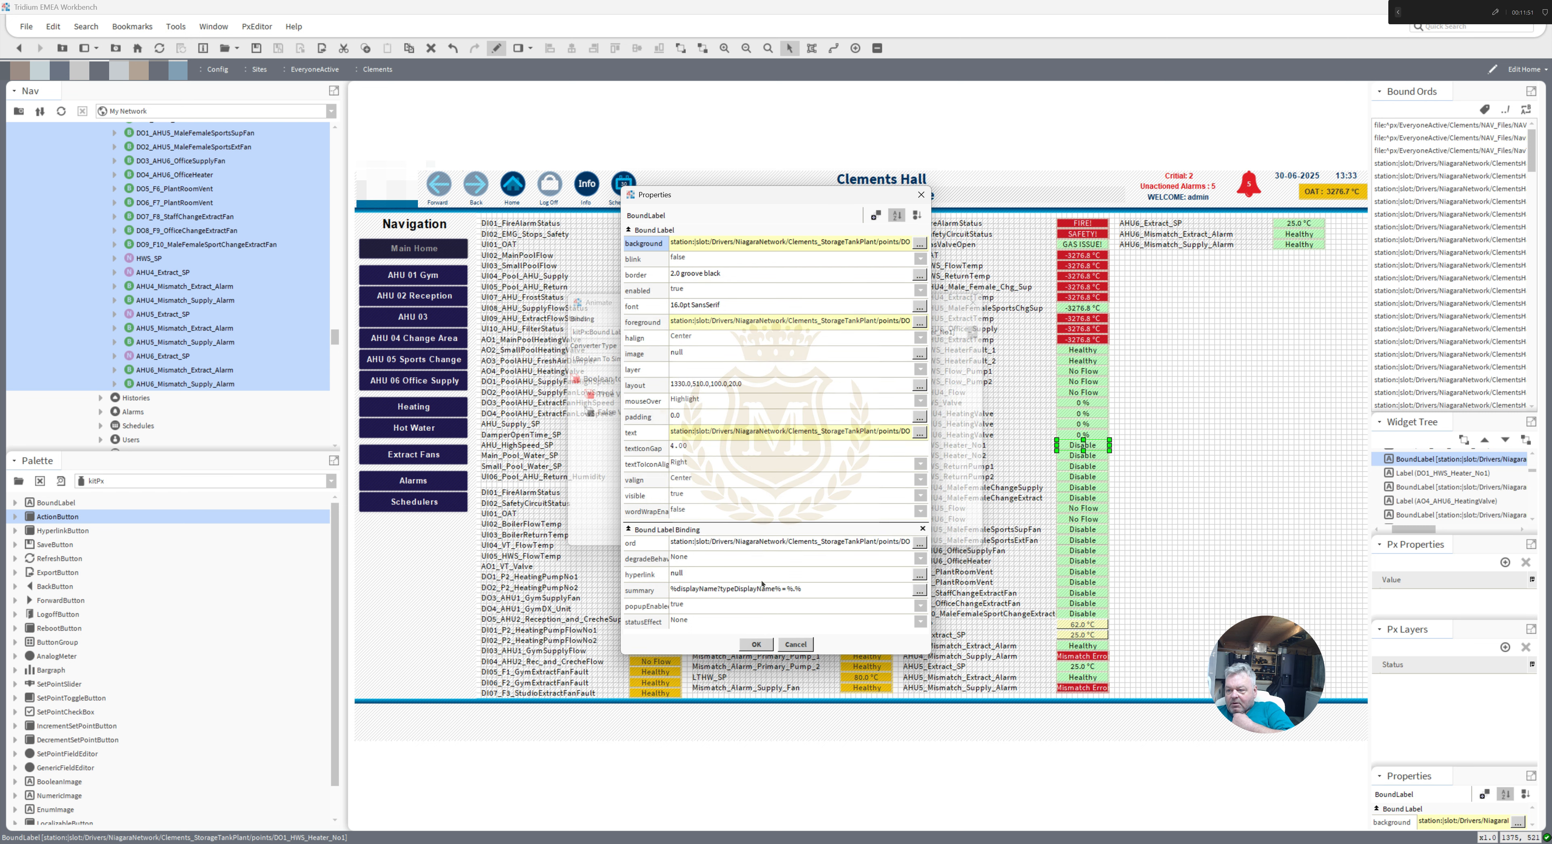
pyautogui.click(757, 643)
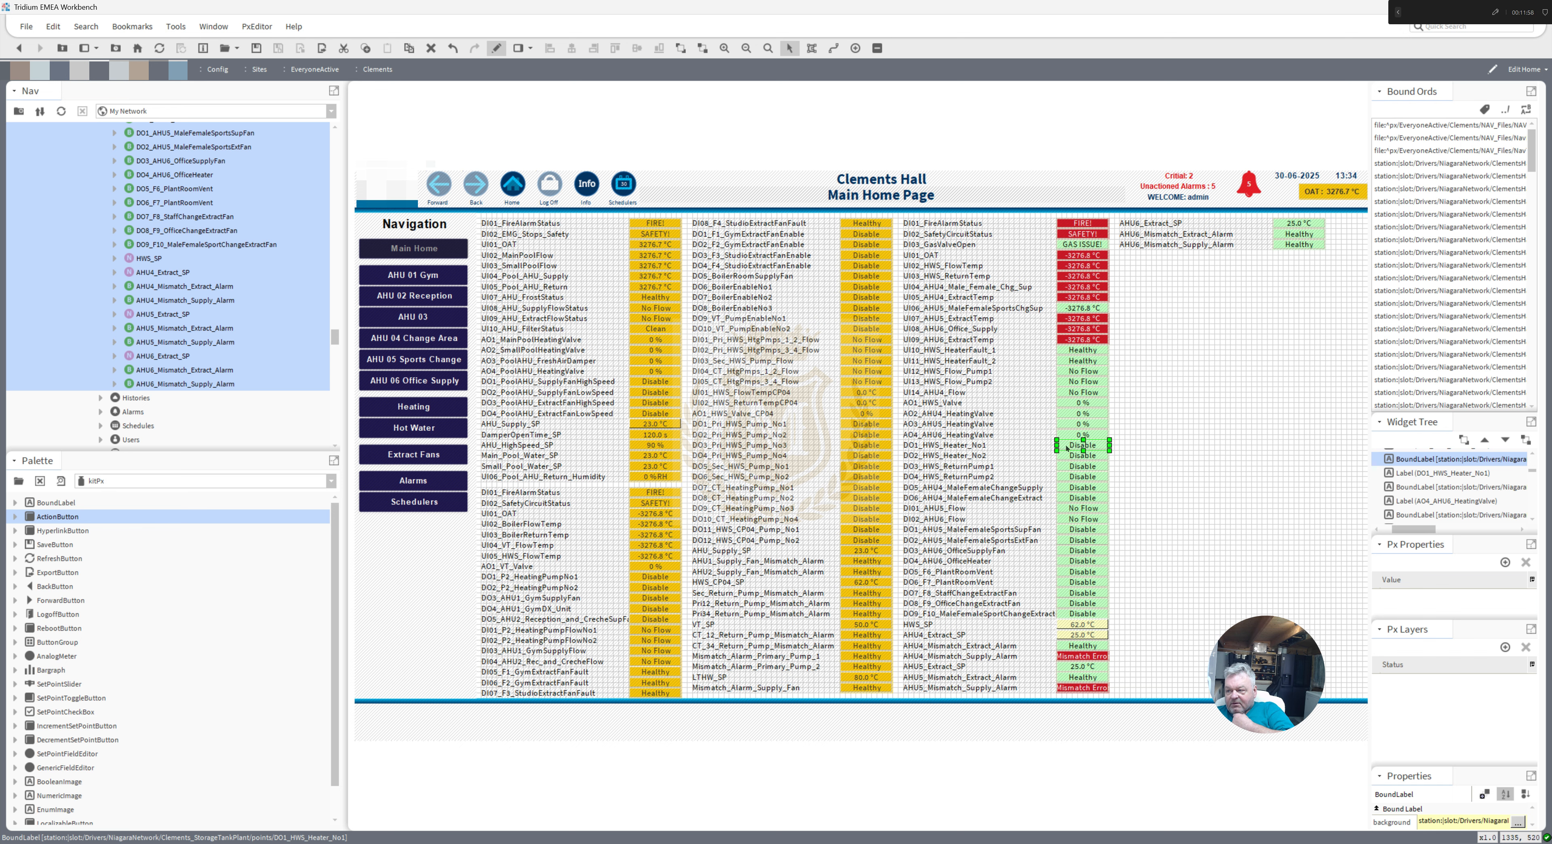
# - Switch the page to view mode and test DO1_HWS_Heater_No1 with an Emergency Active override, releasing it with Emergency Auto
pyautogui.click(496, 48)
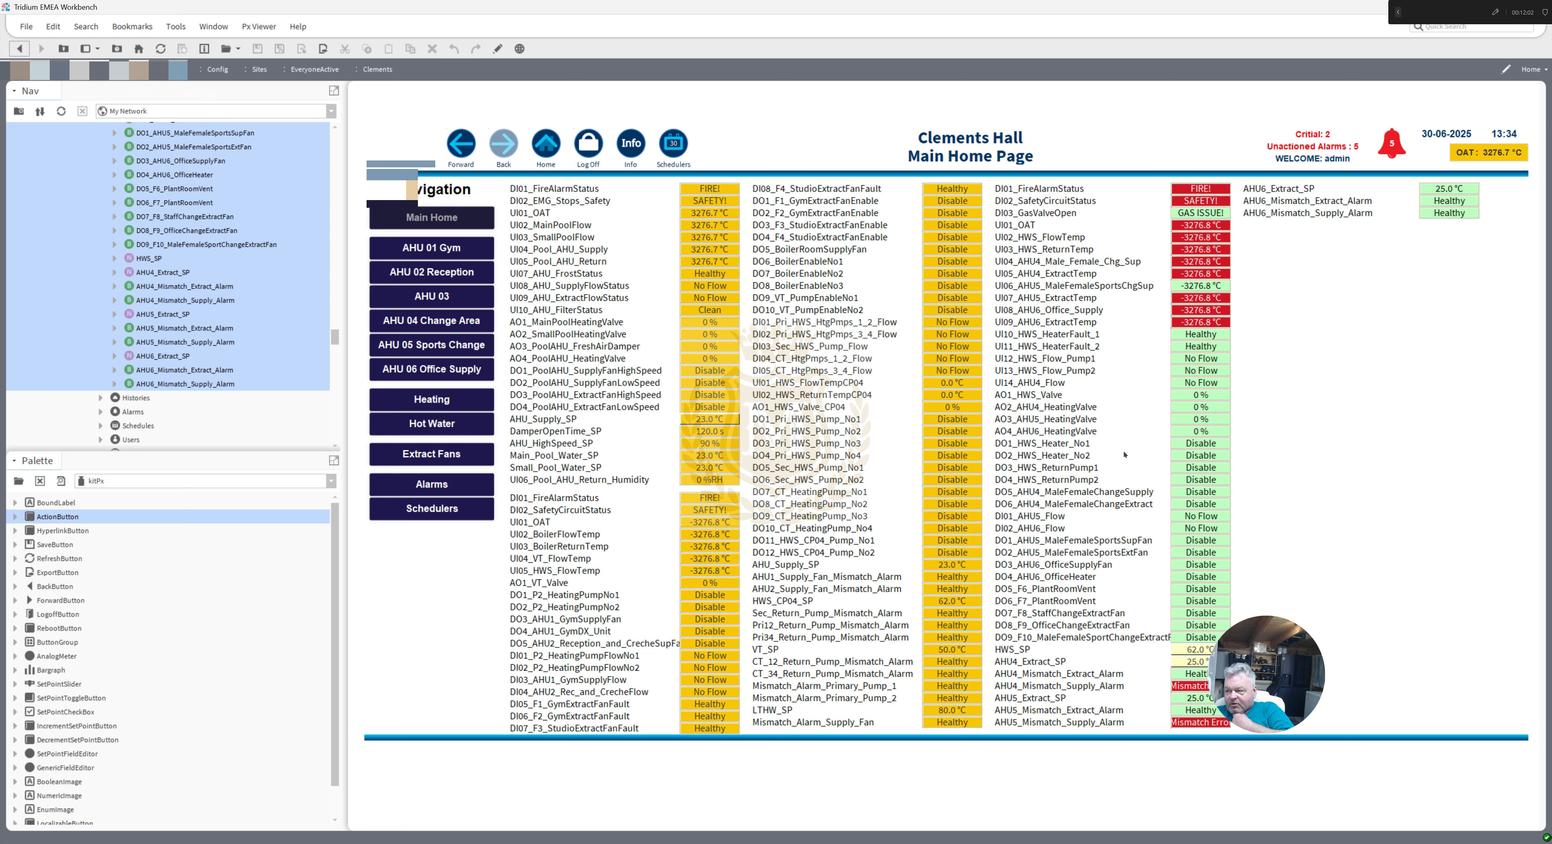
pyautogui.rightClick(1188, 446)
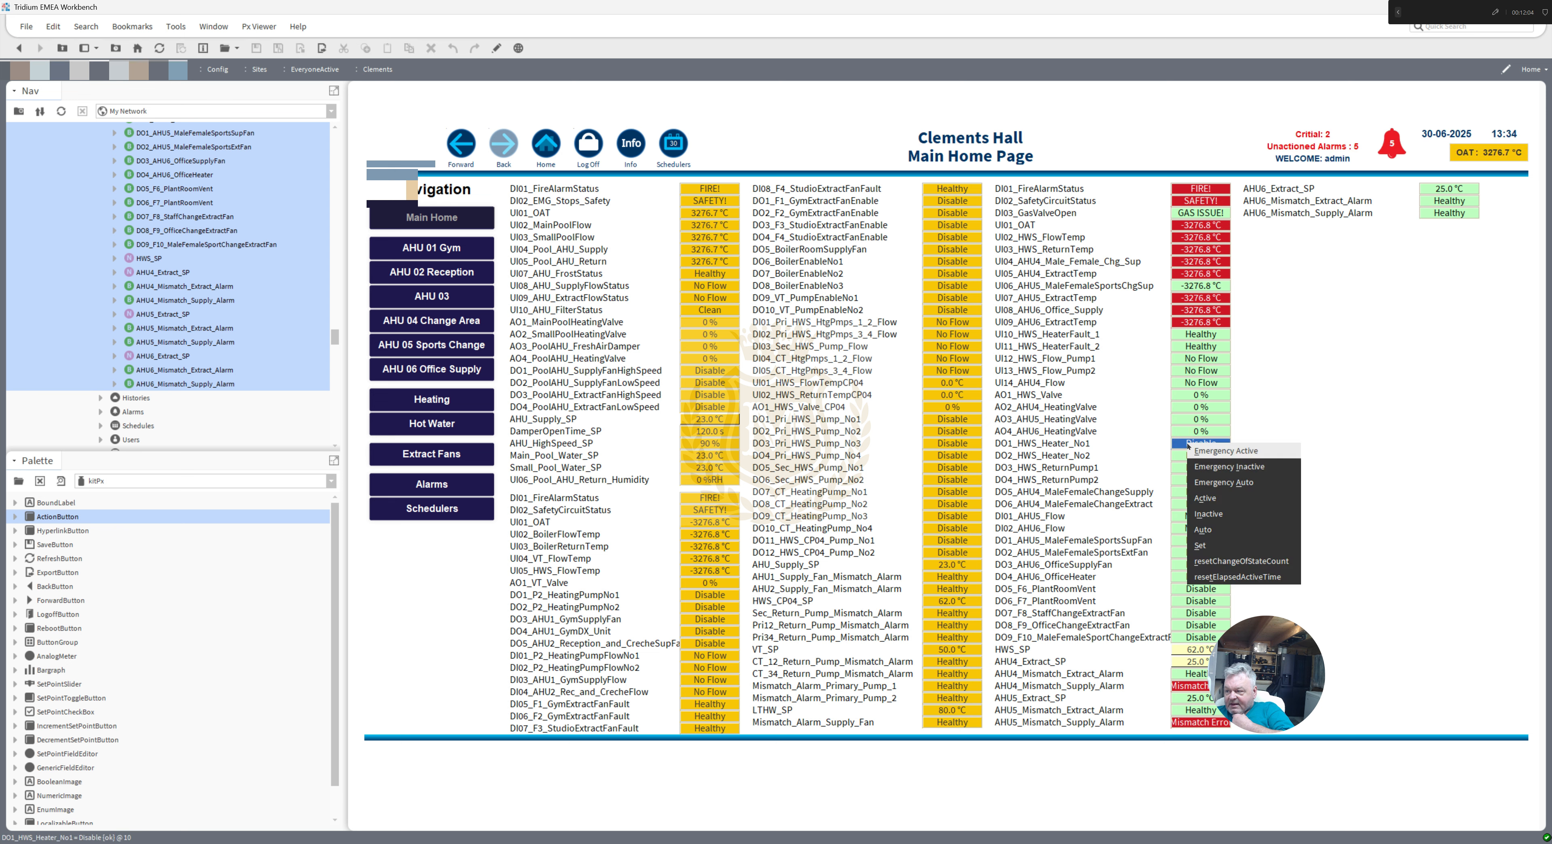
pyautogui.click(1219, 452)
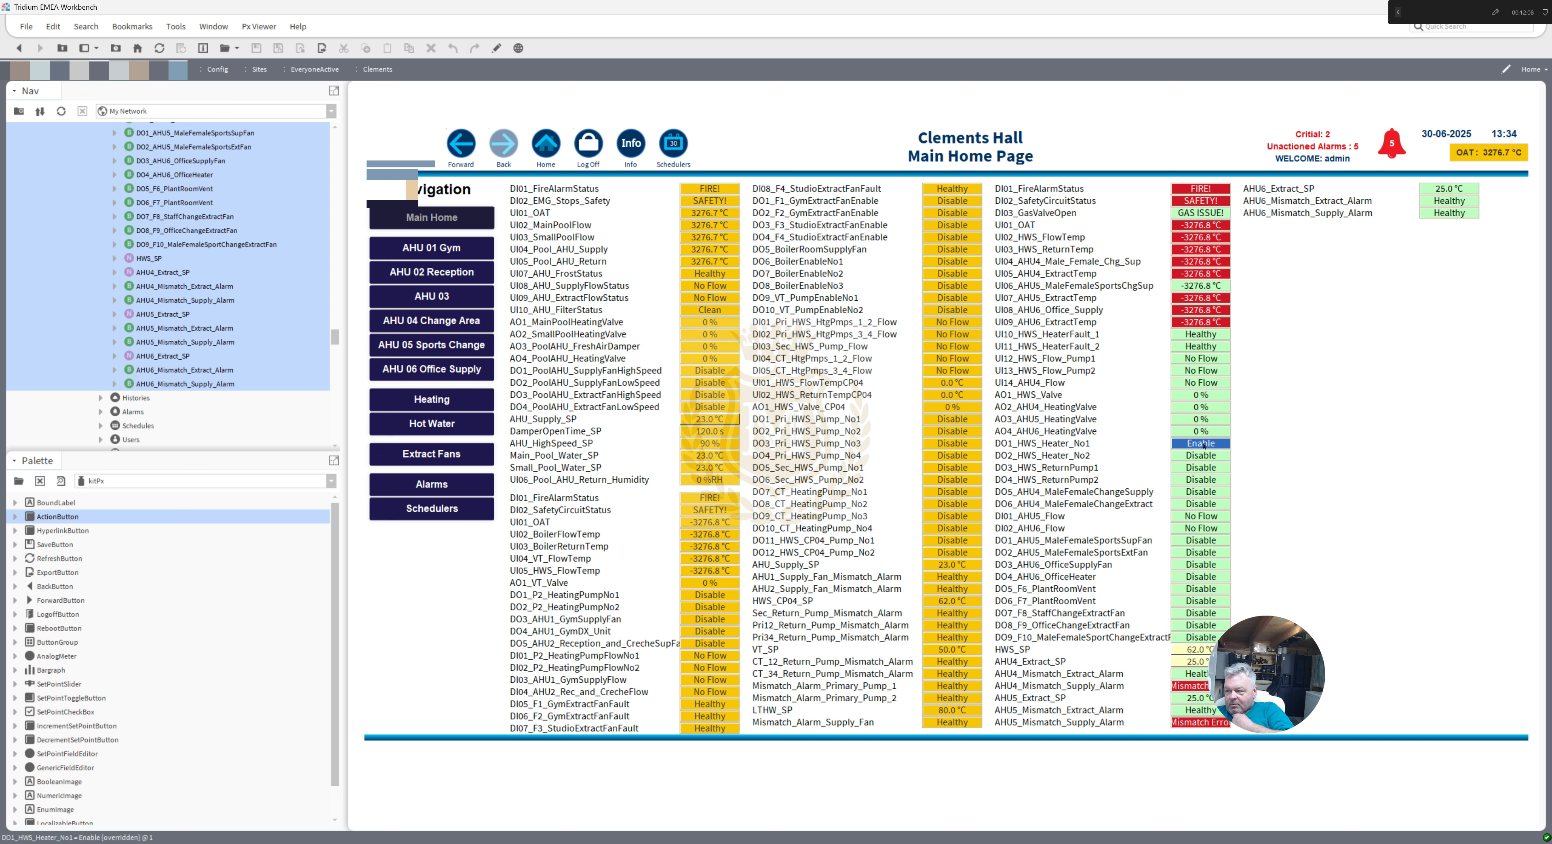
pyautogui.rightClick(1204, 444)
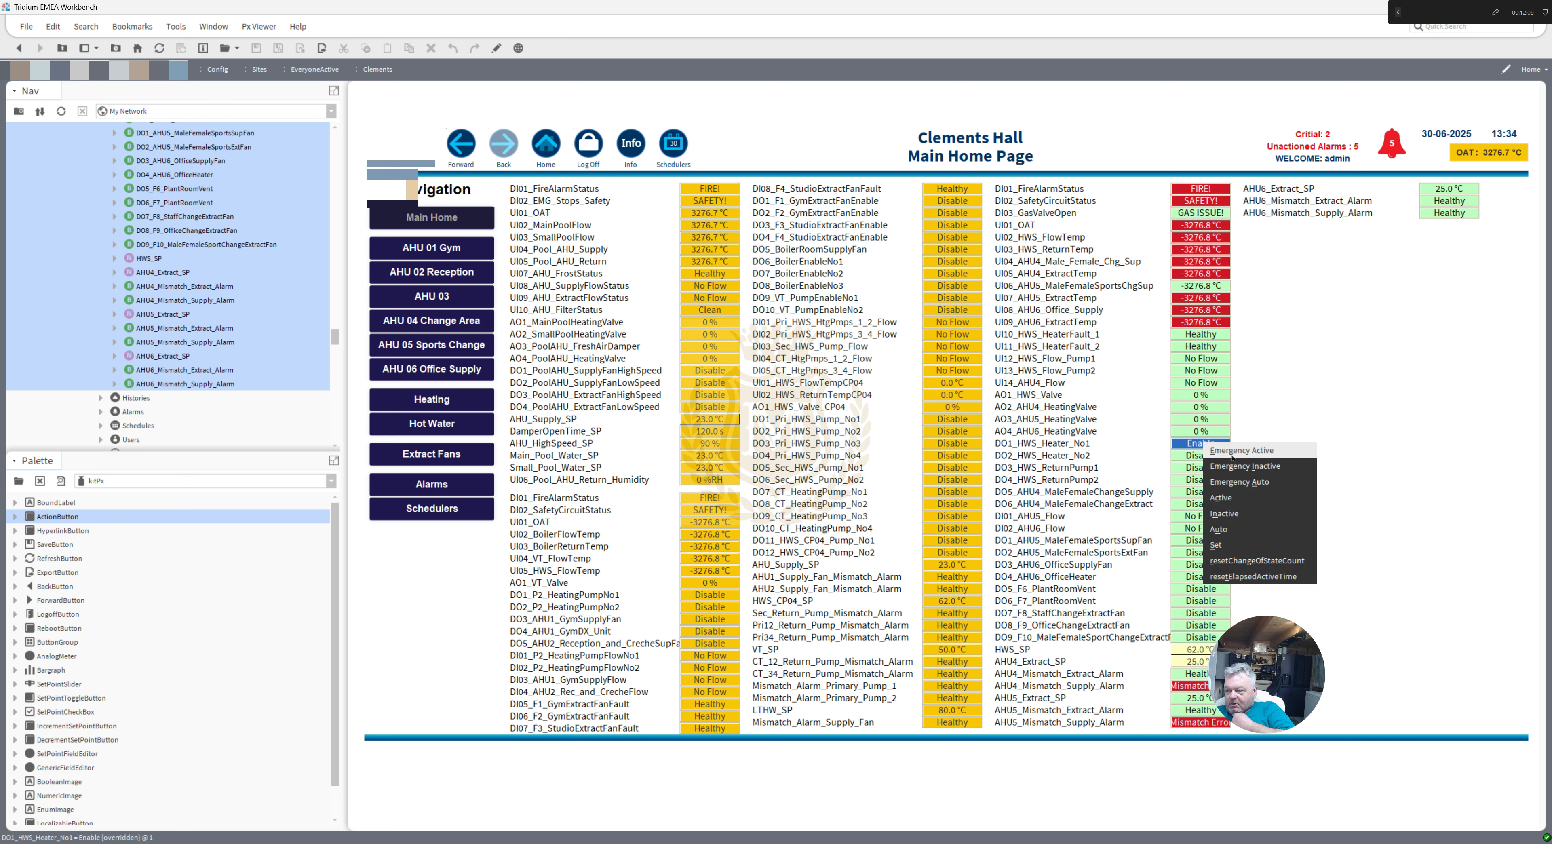
pyautogui.click(1241, 486)
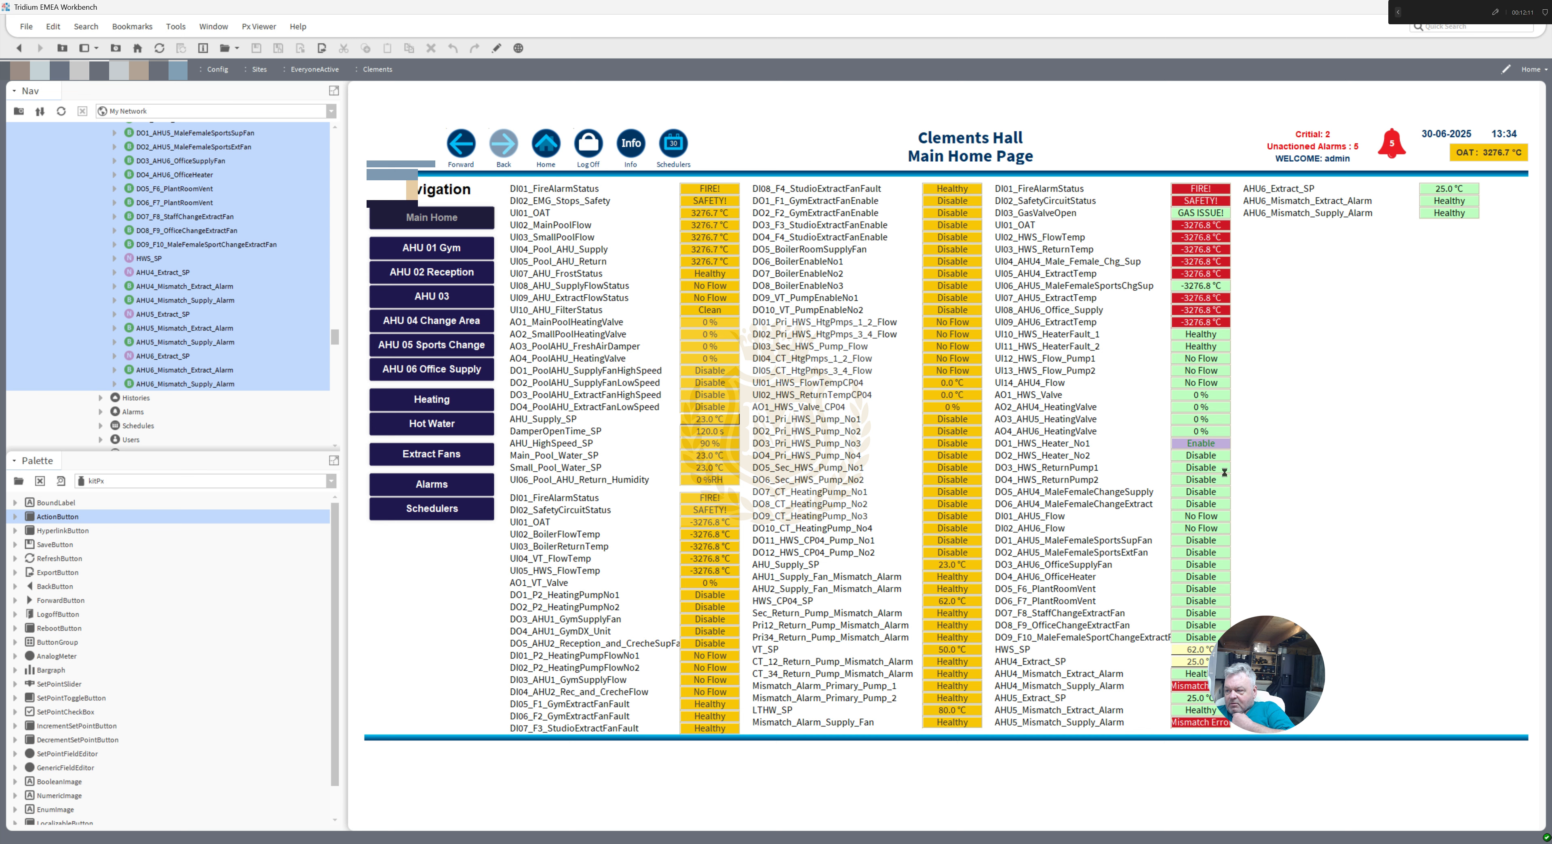
# - Run the Set action on DO1_HWS_Heater_No1 with the value Enable
pyautogui.rightClick(1196, 447)
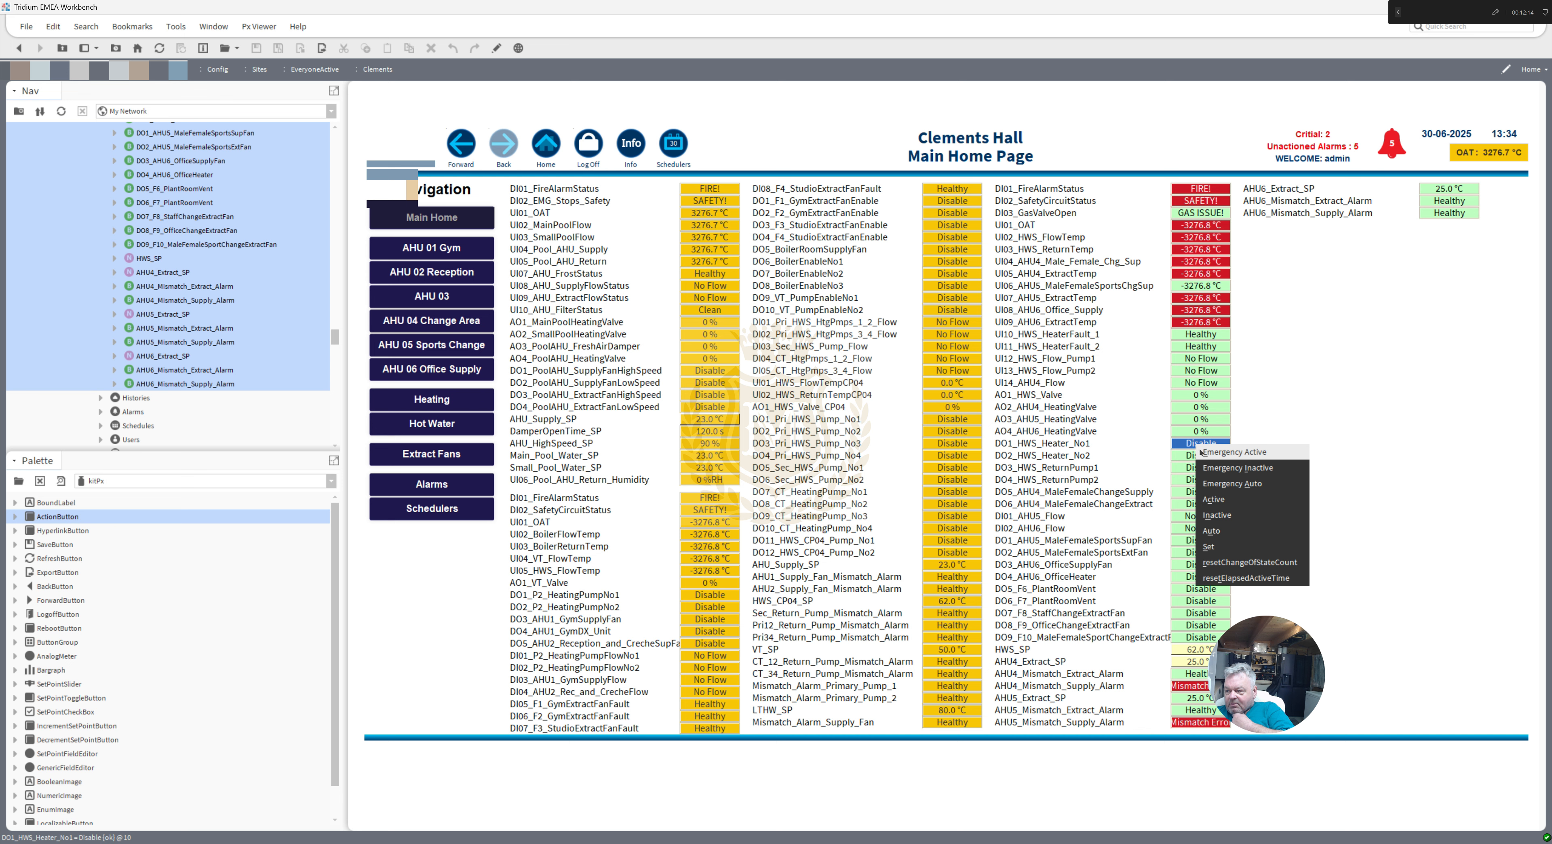
pyautogui.click(1221, 546)
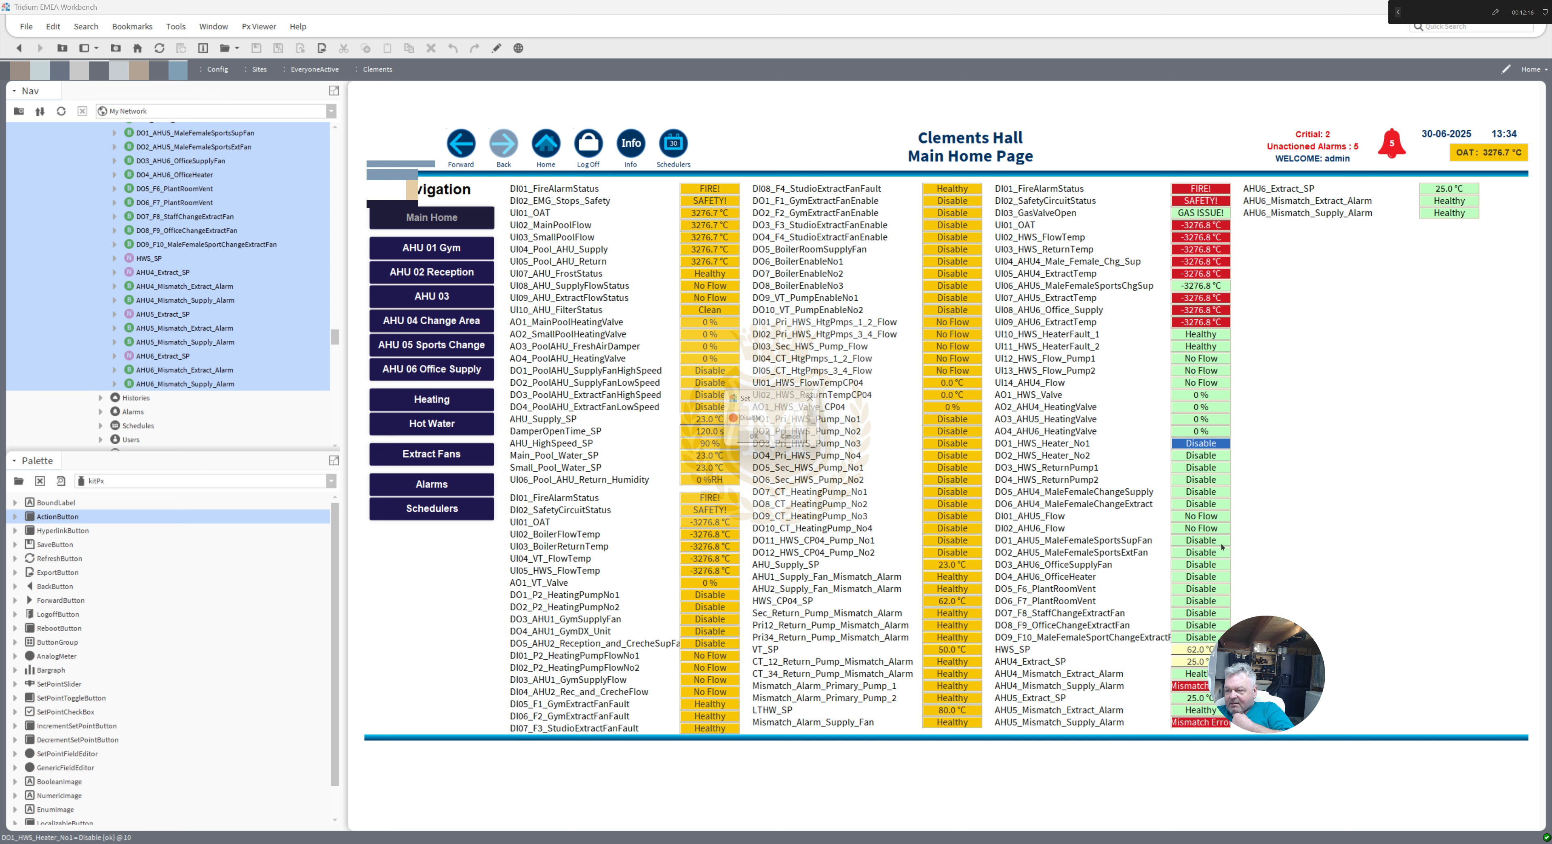
pyautogui.click(821, 420)
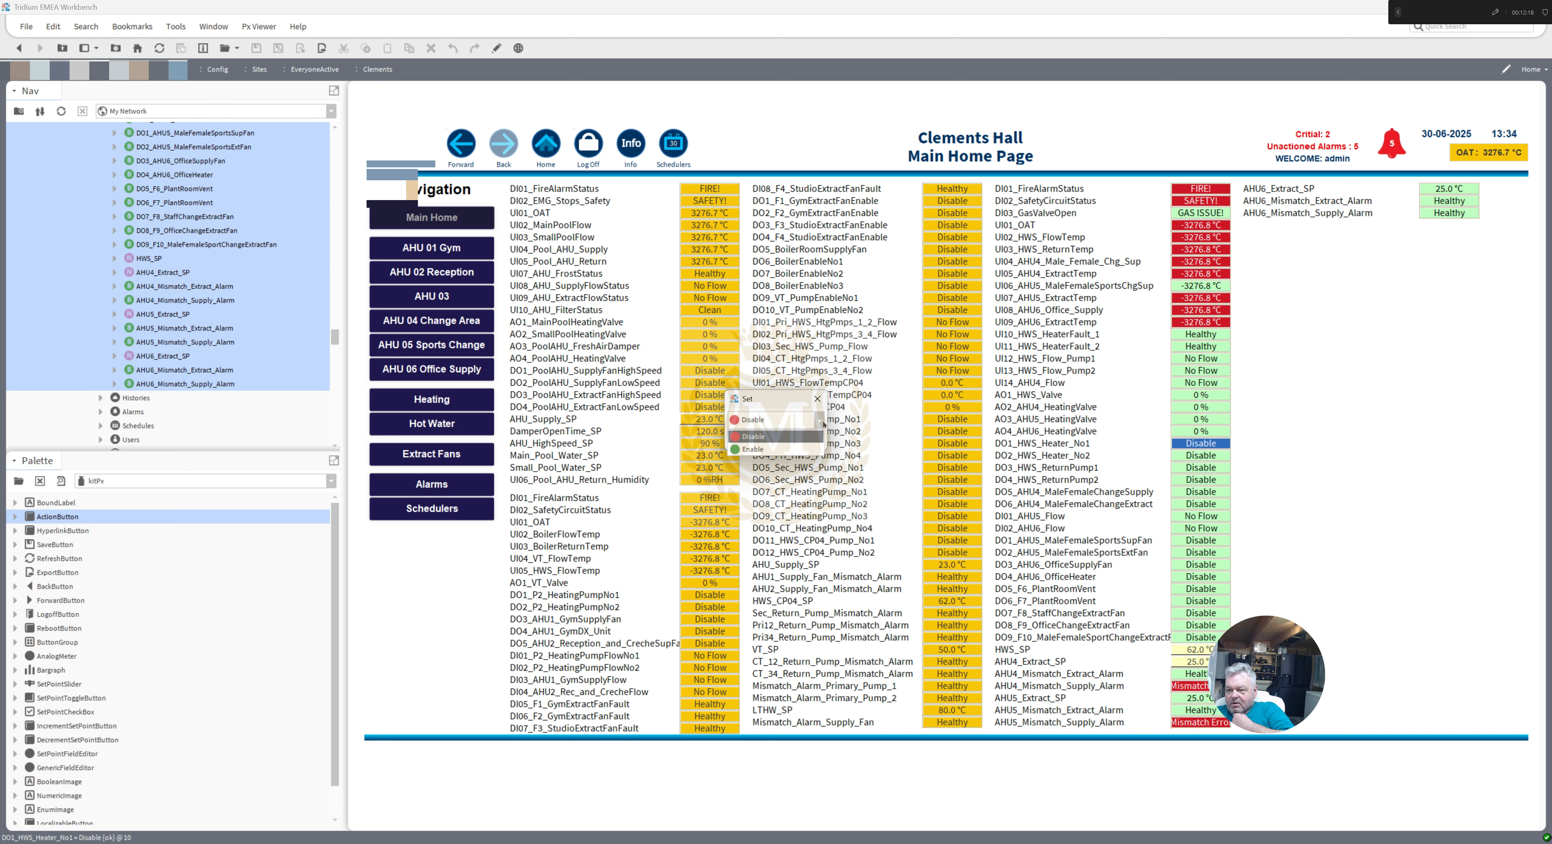
pyautogui.click(786, 449)
pyautogui.click(758, 440)
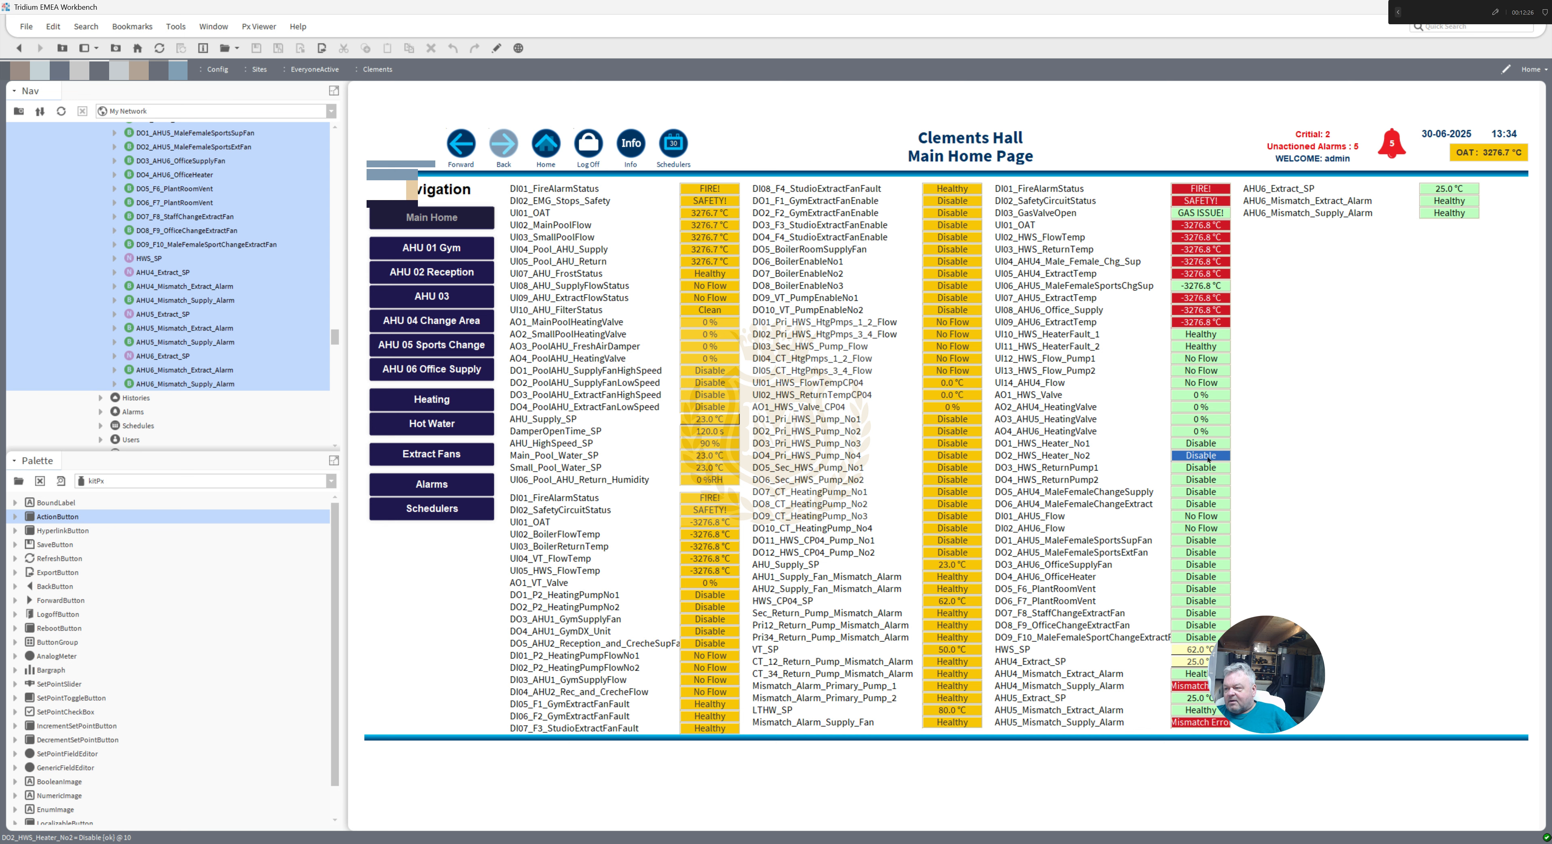
# - Override DO1_HWS_Heater_No1 to Active with a Custom override duration
pyautogui.rightClick(1201, 446)
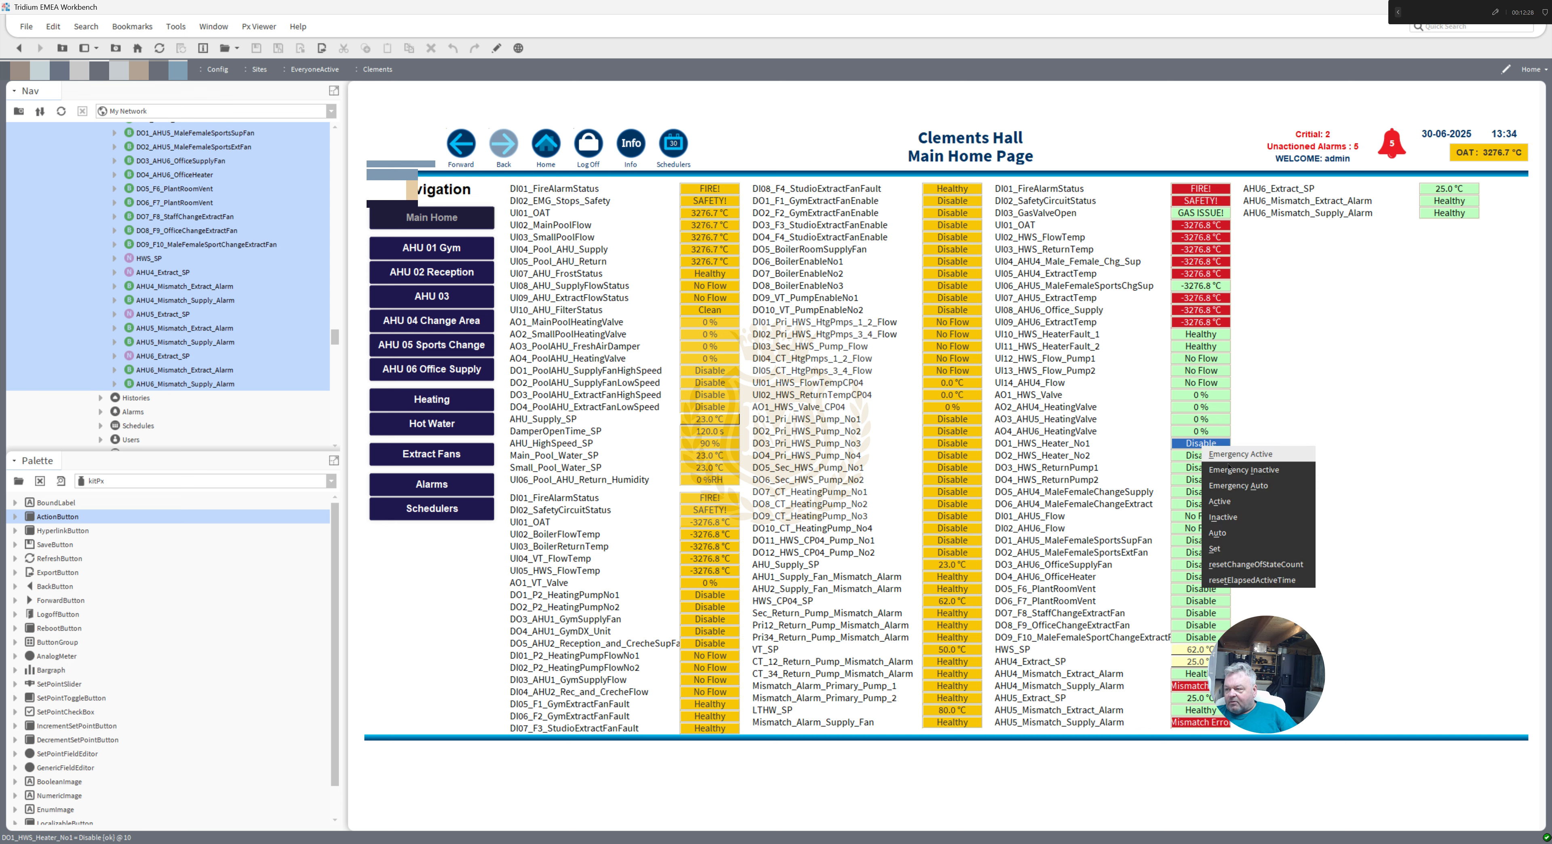
pyautogui.click(1232, 504)
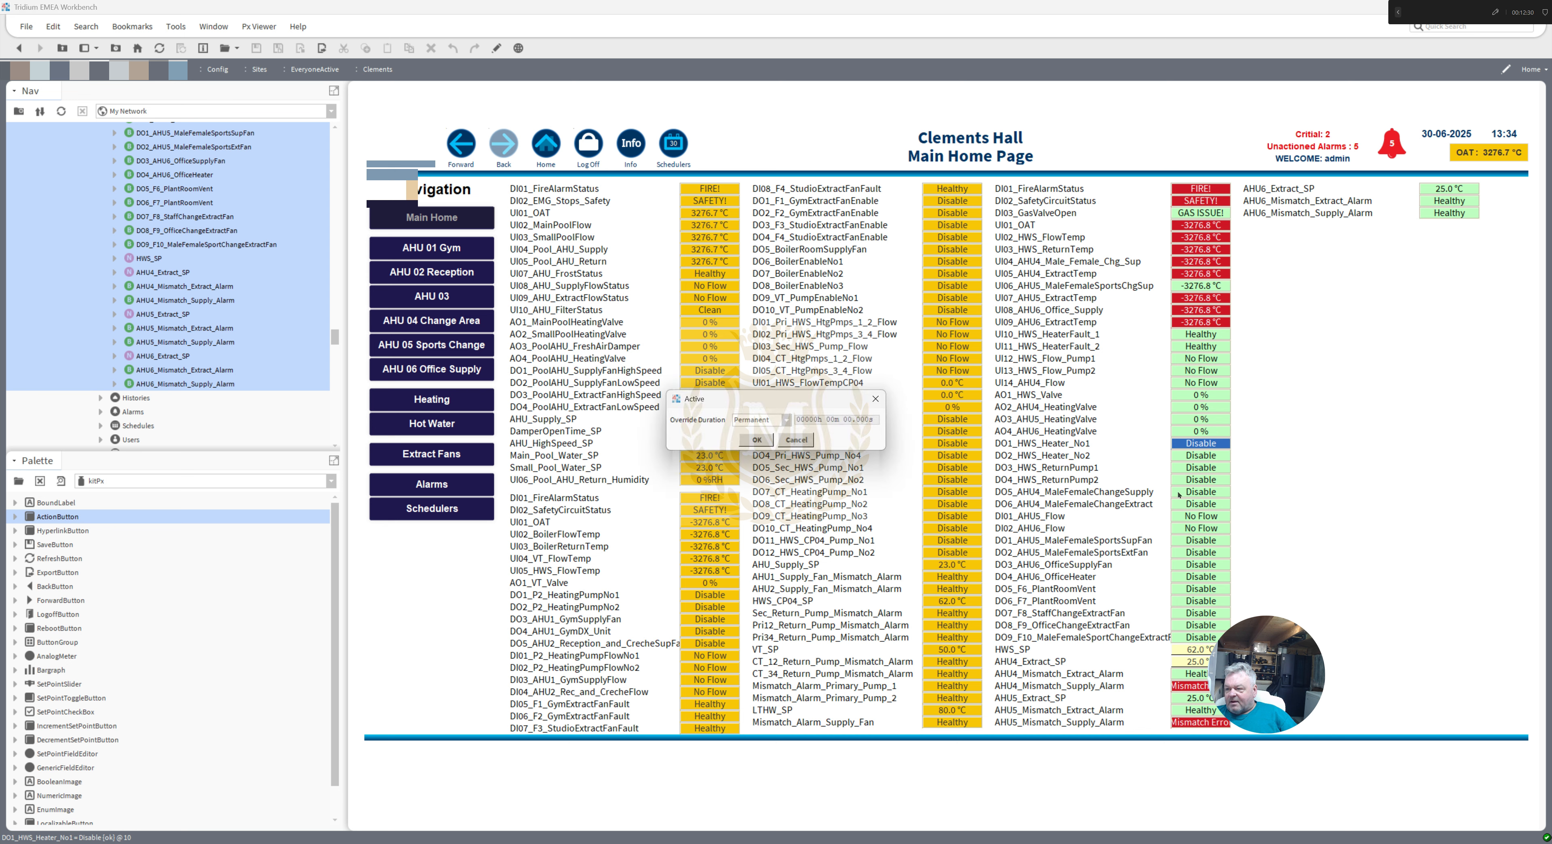
pyautogui.click(786, 420)
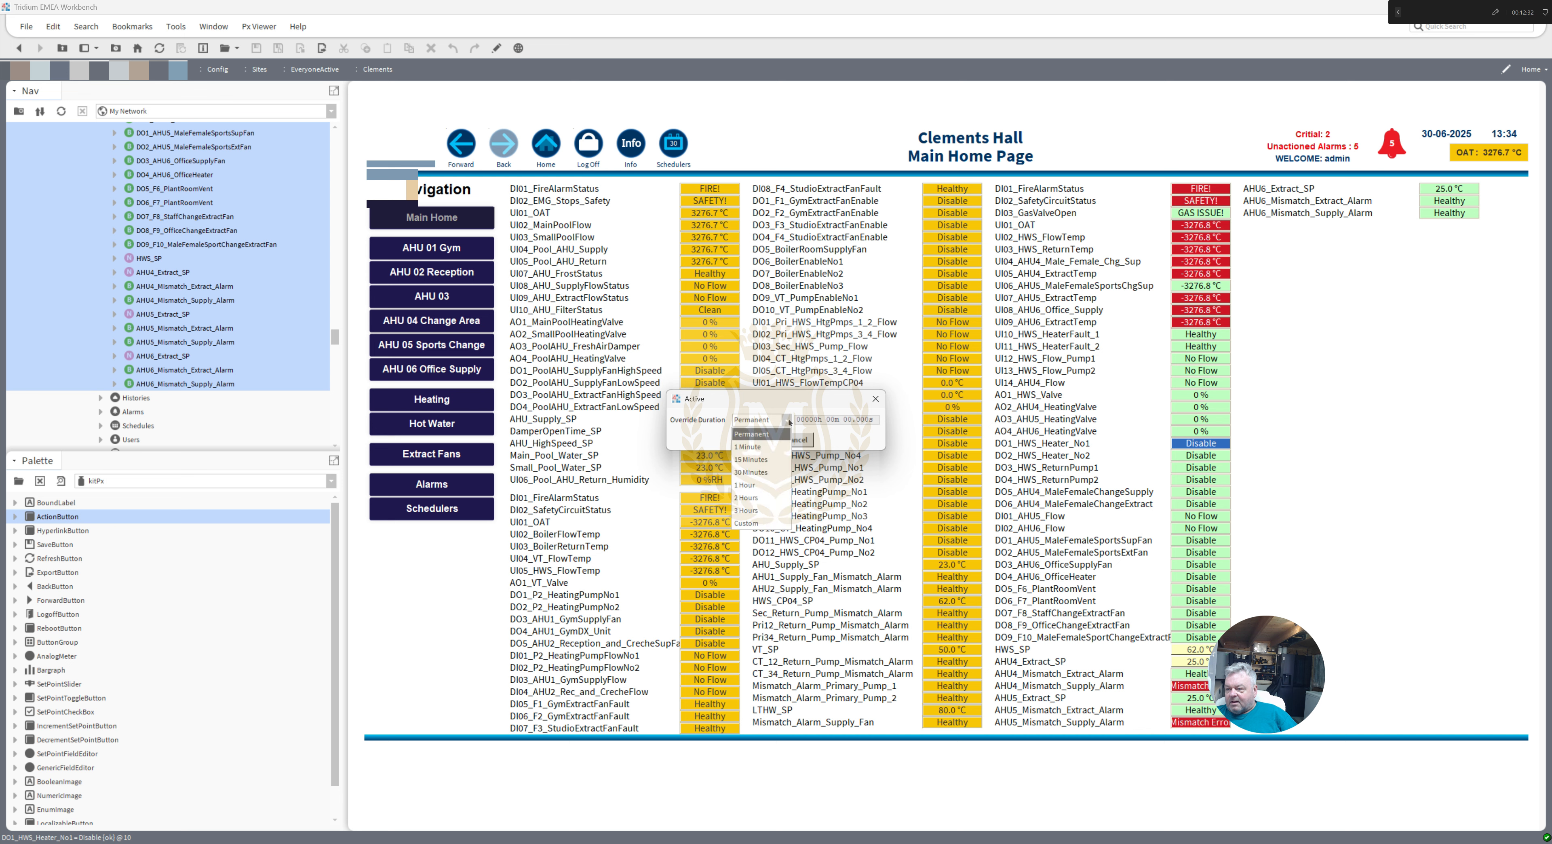
pyautogui.click(784, 491)
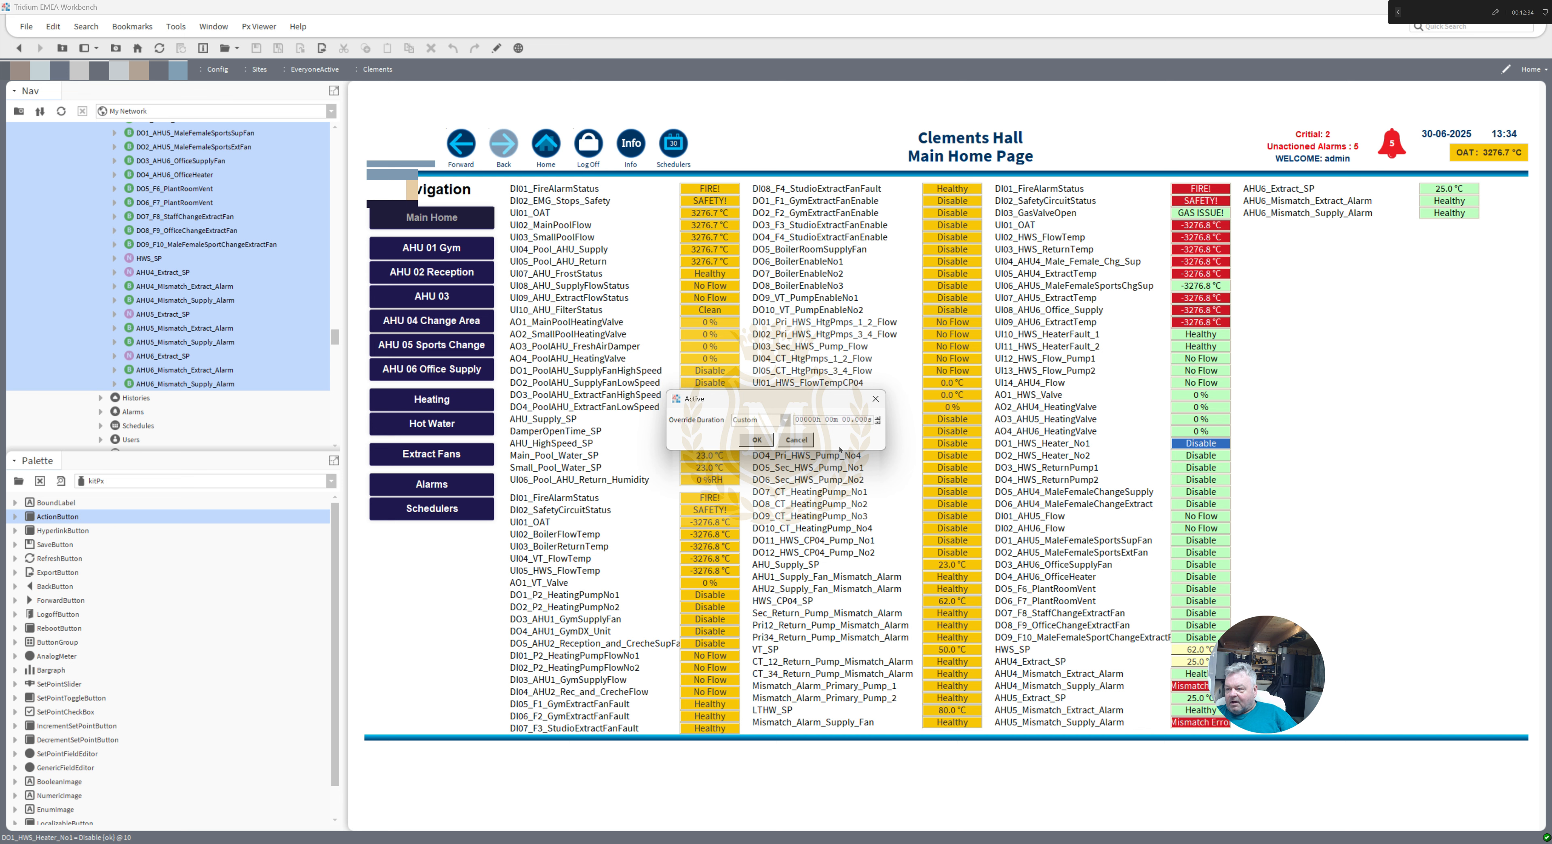
pyautogui.click(845, 420)
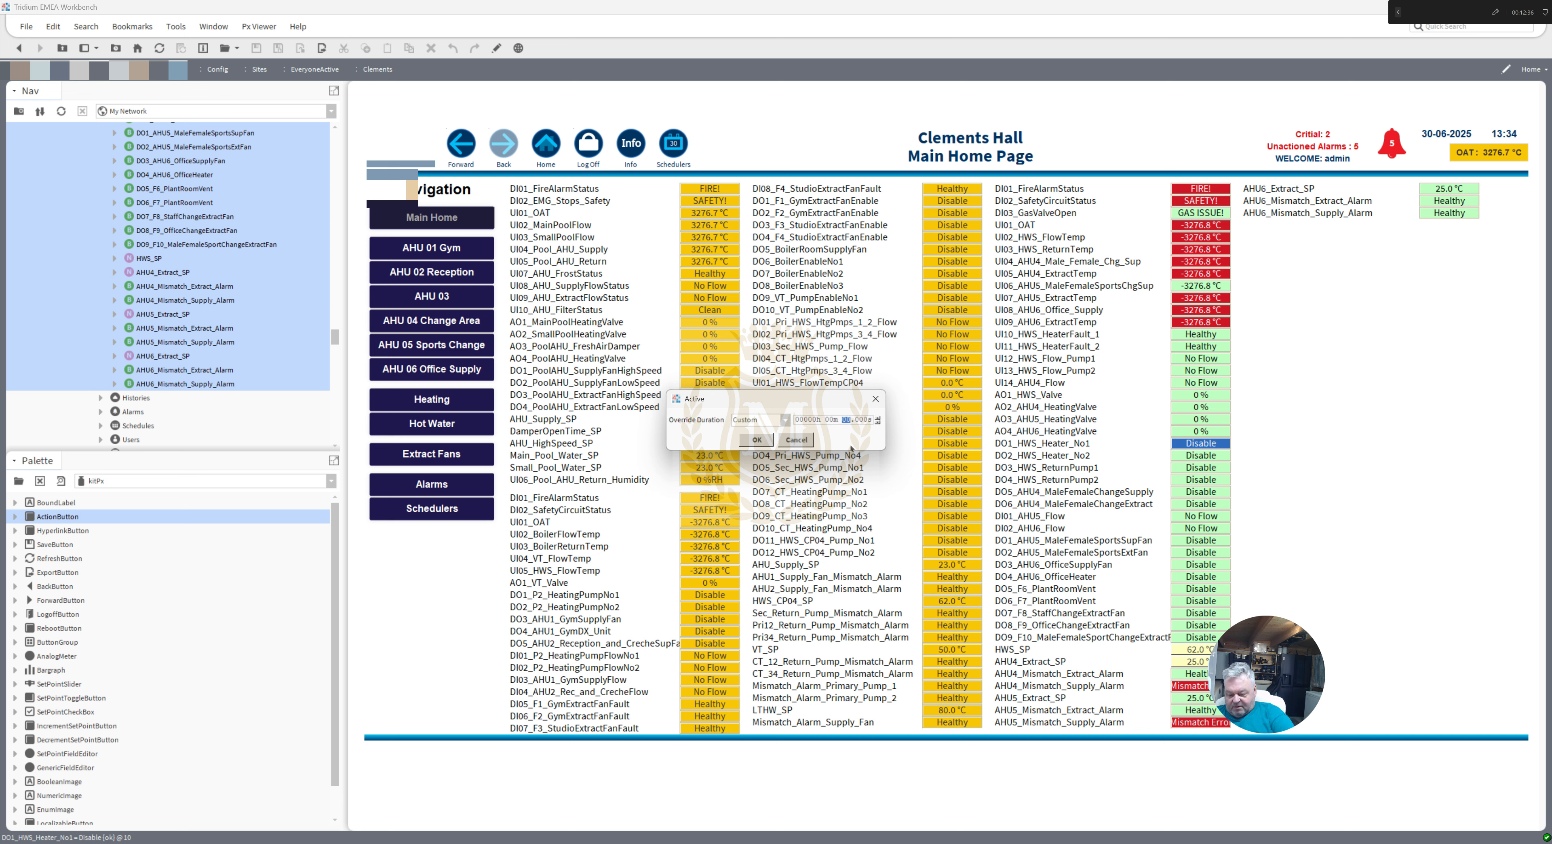
pyautogui.click(795, 440)
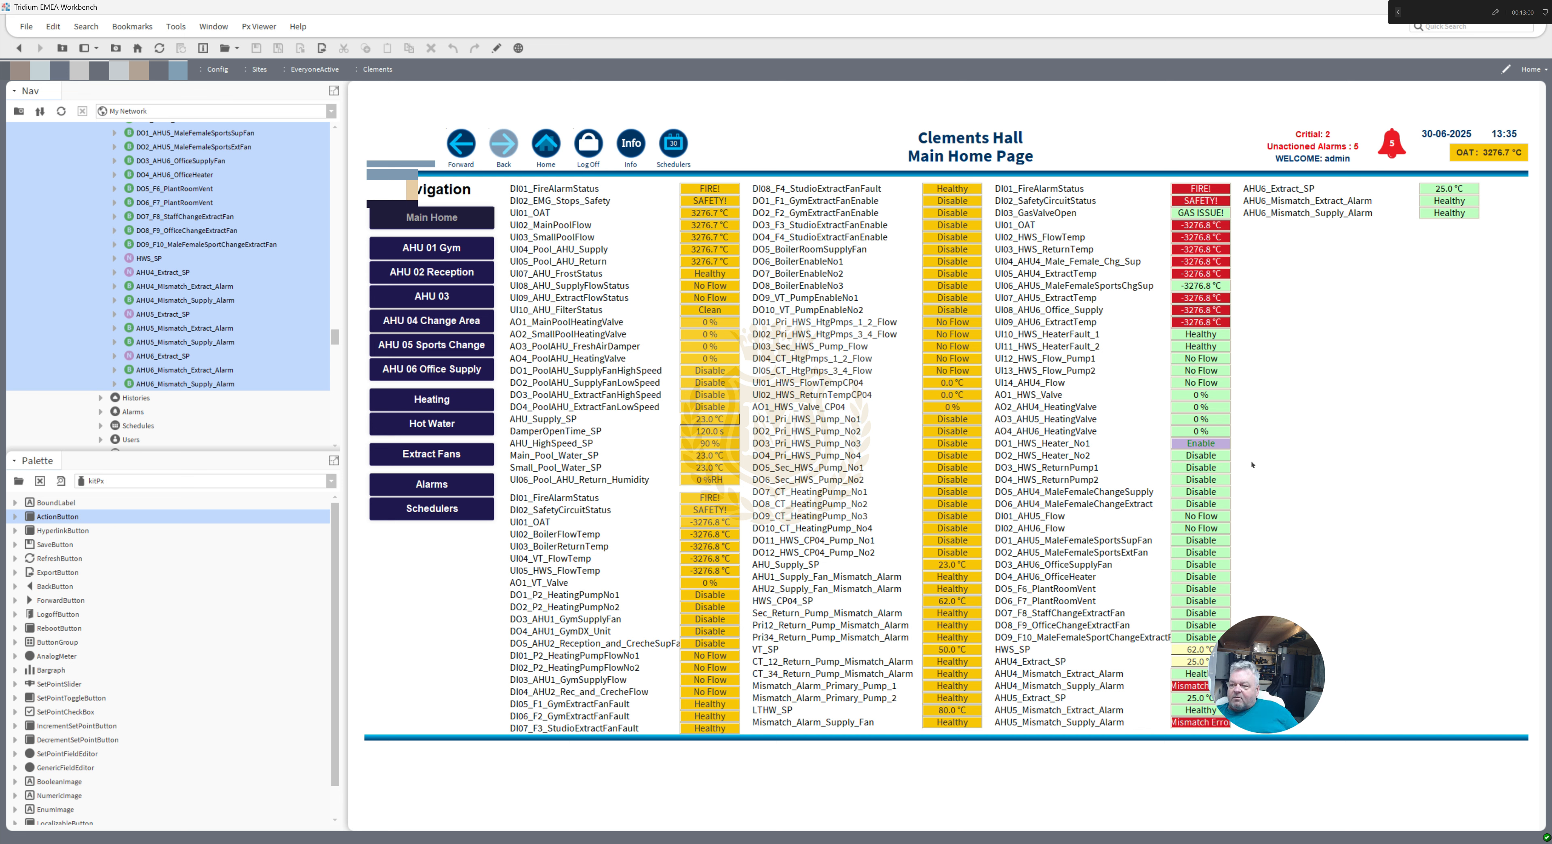
# - Release the overrides on DO1_HWS_Heater_No1 to return the point to automatic control
pyautogui.rightClick(1216, 444)
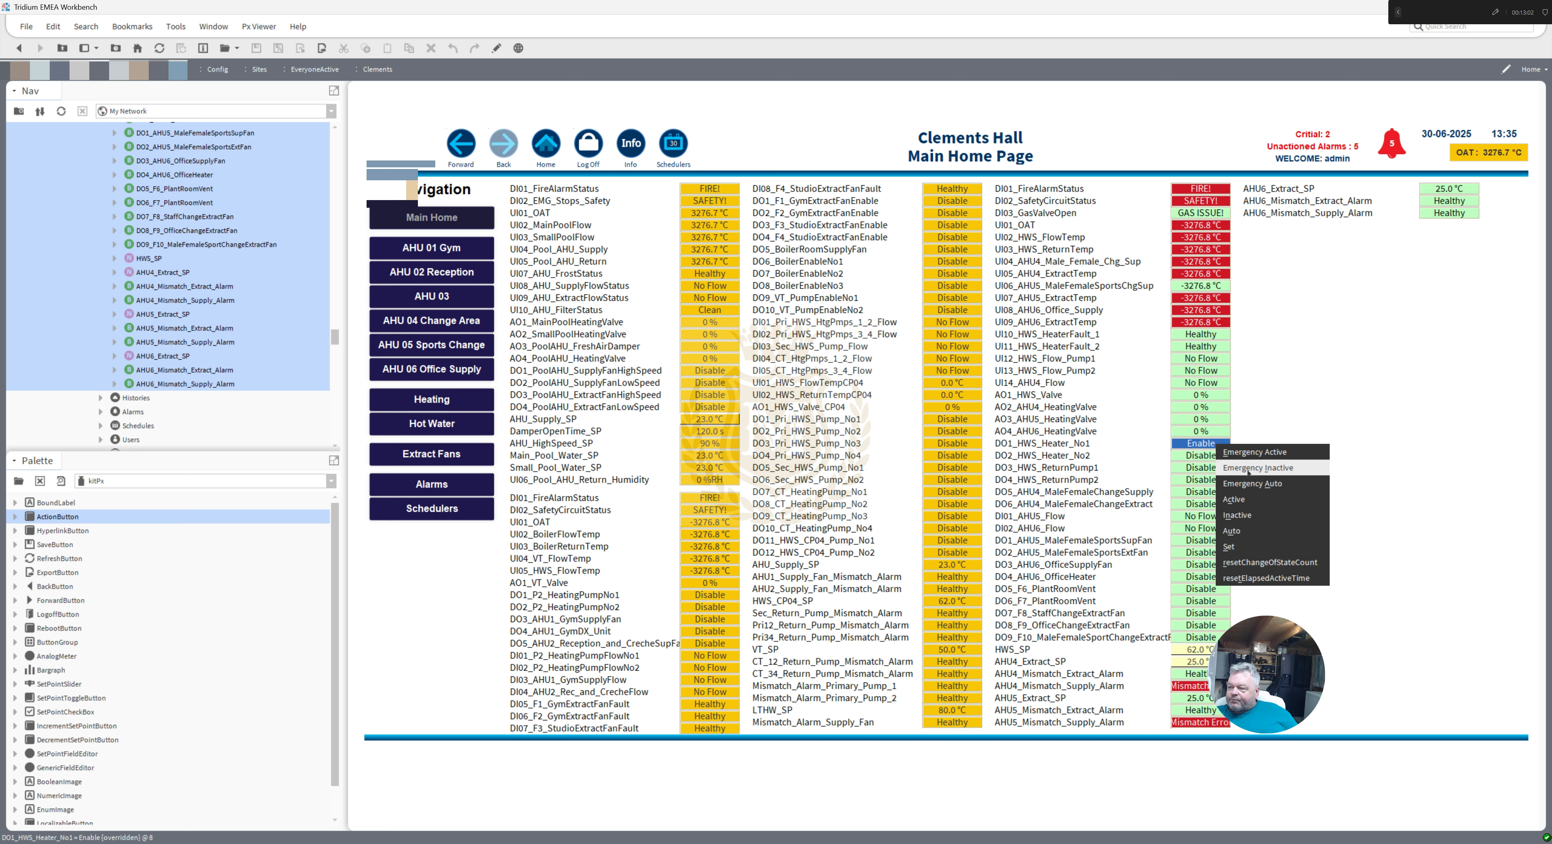
pyautogui.click(1249, 483)
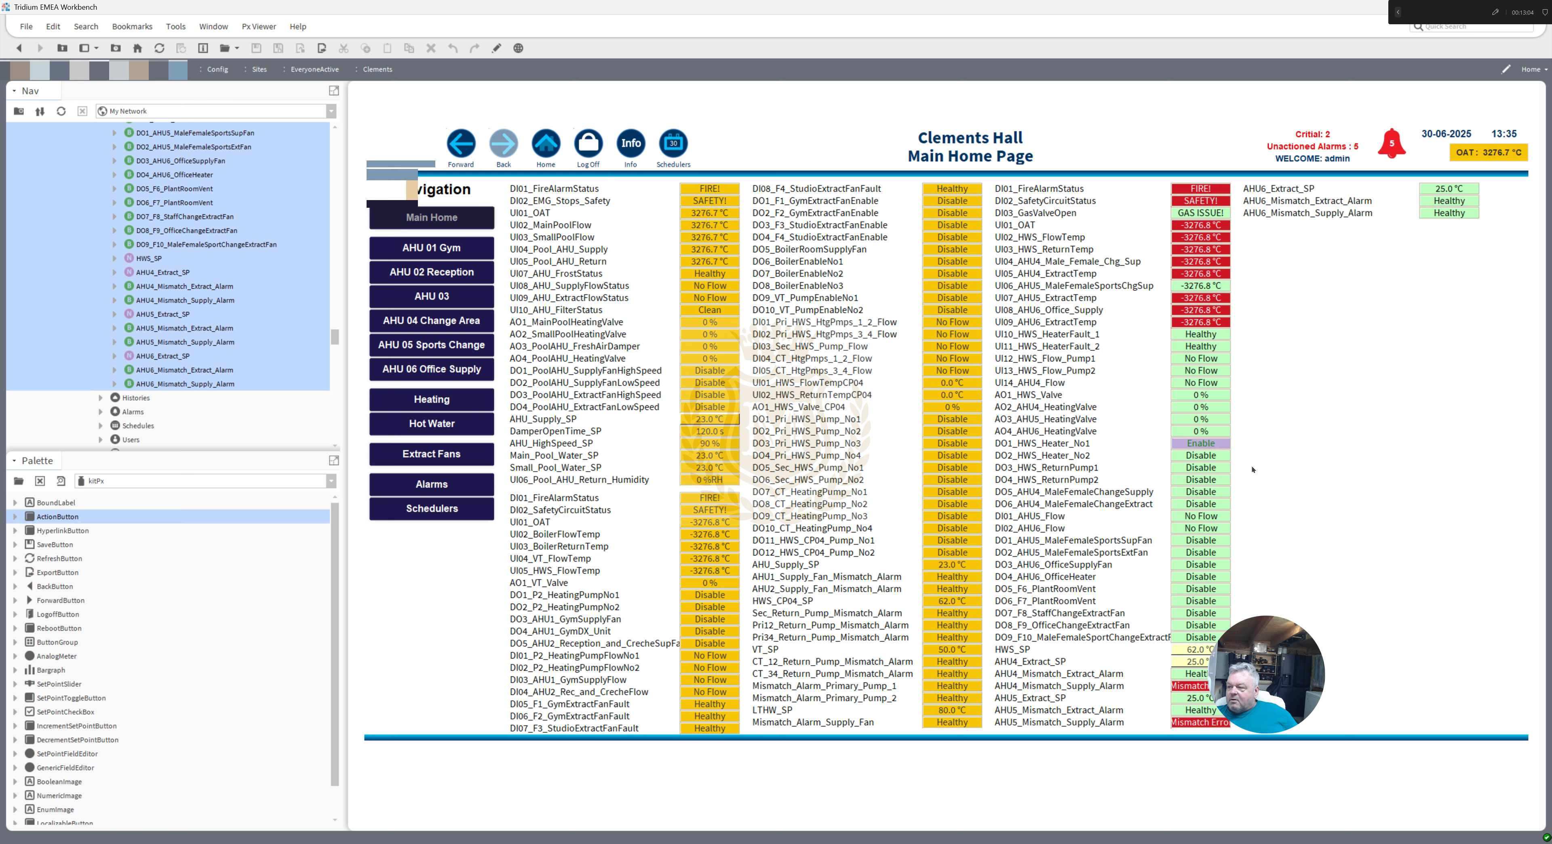
pyautogui.rightClick(1213, 445)
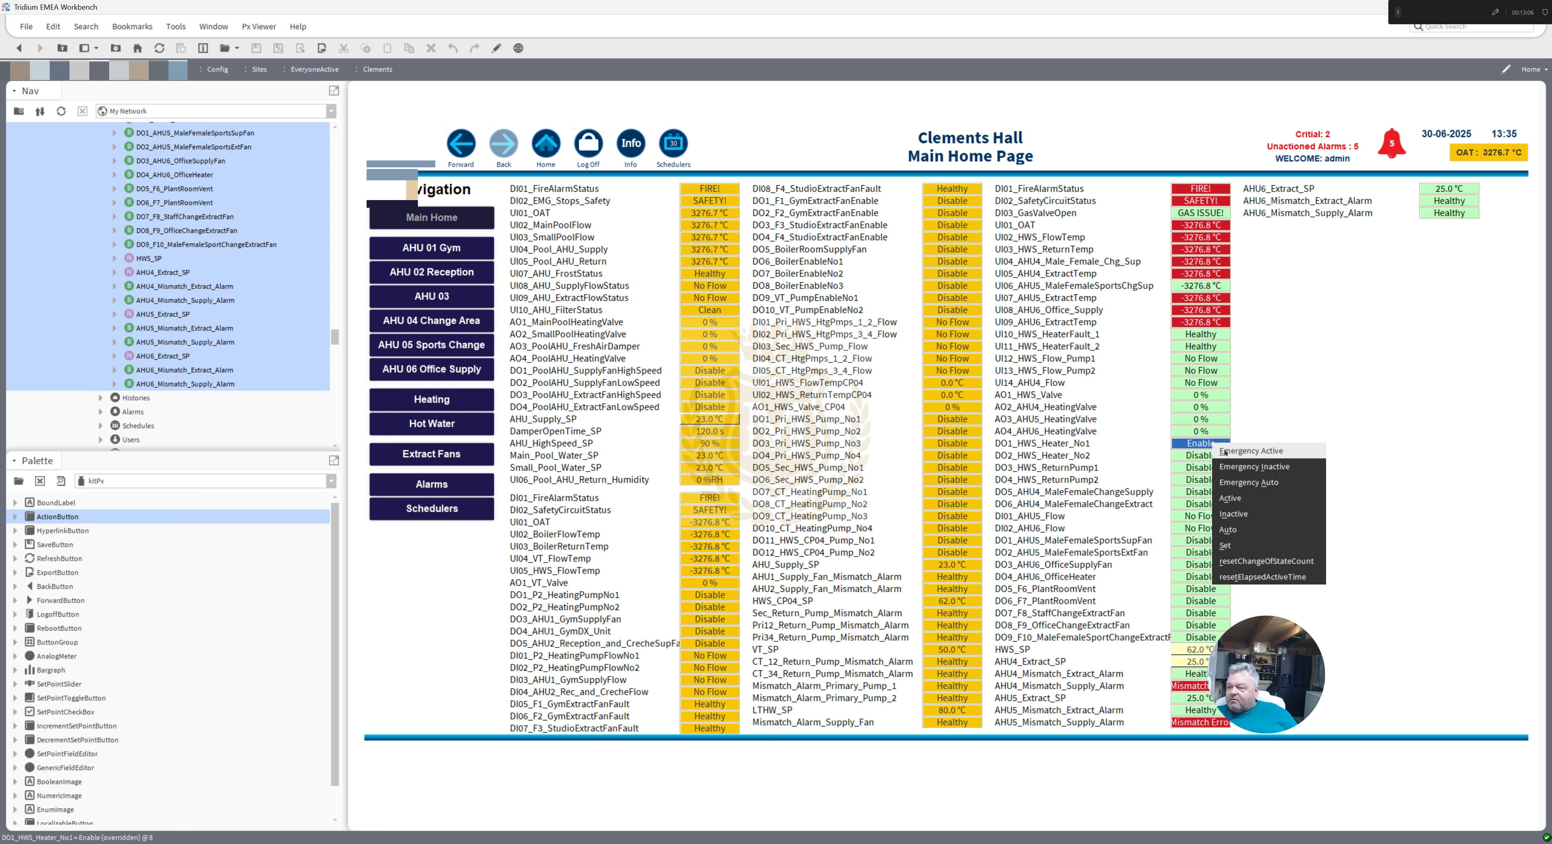
pyautogui.click(1269, 489)
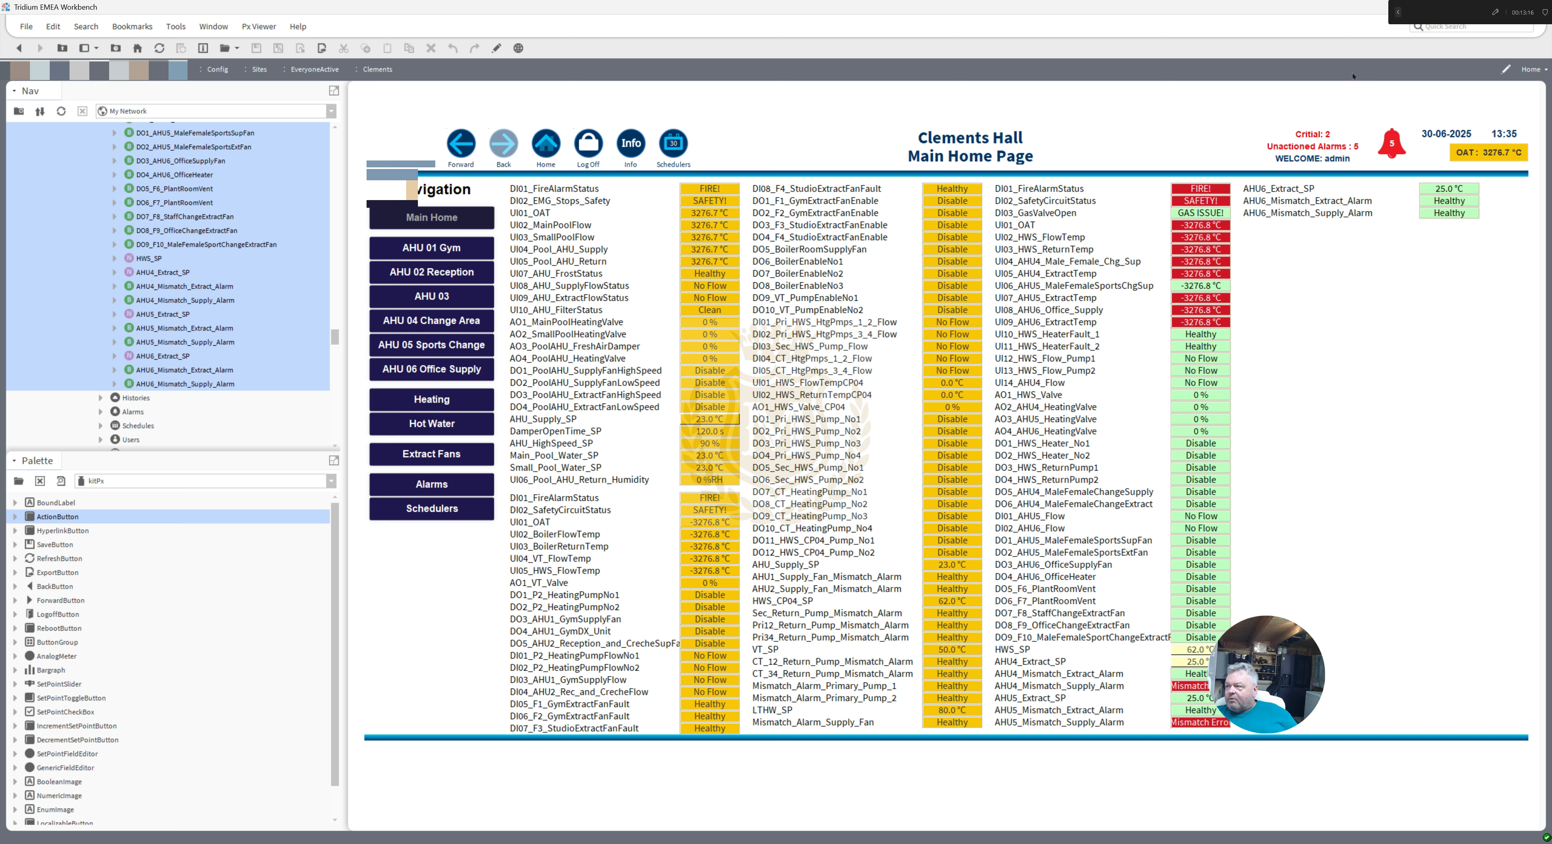
pyautogui.moveTo(1418, 13); pyautogui.dragTo(1221, 9)
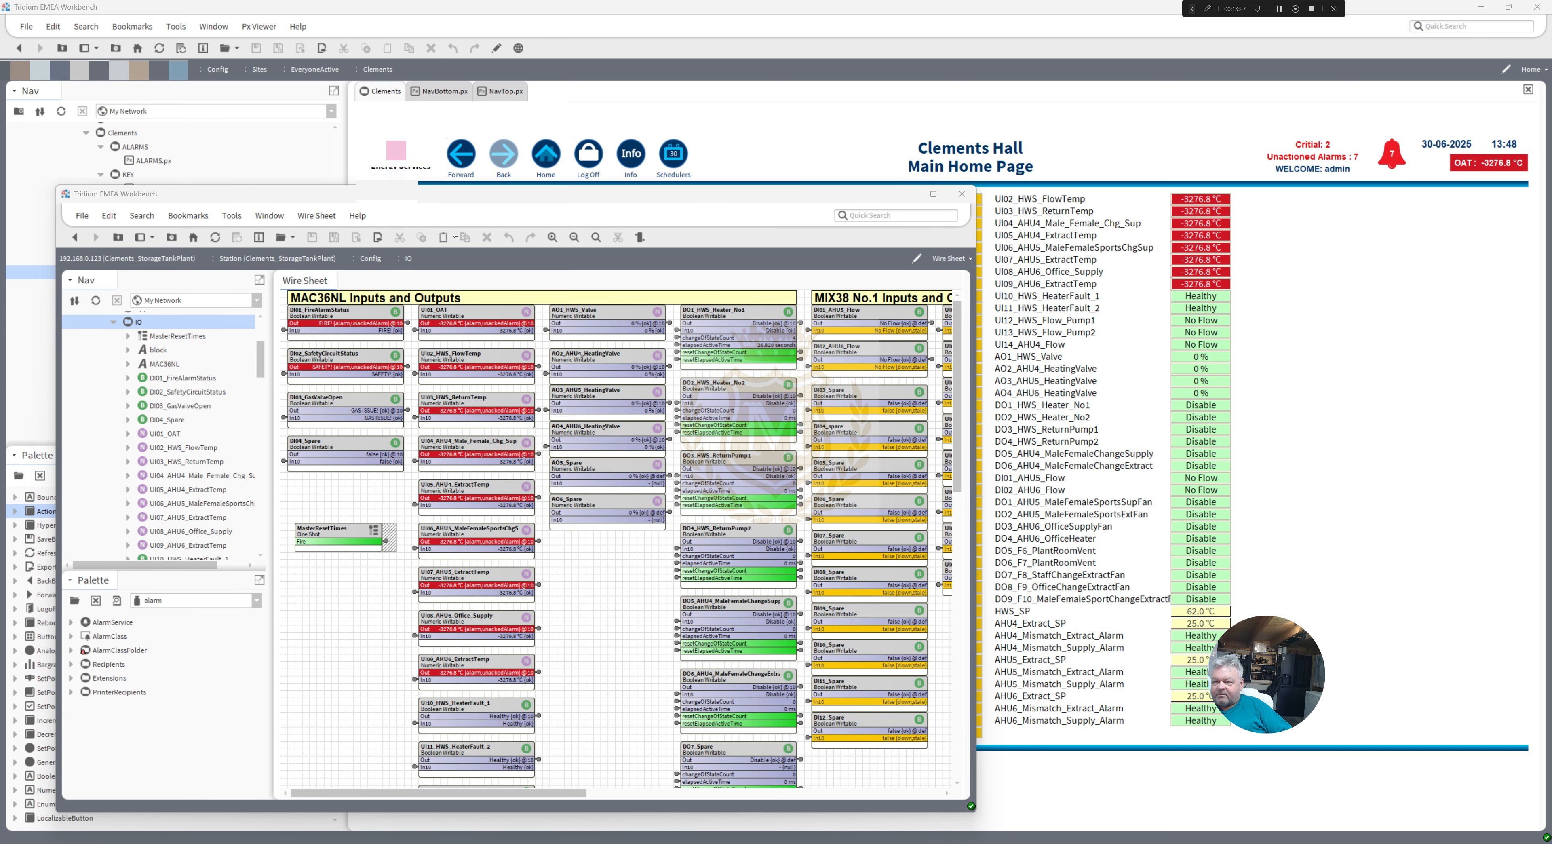
# - Test UI02_HWS_FlowTemp from the IO wire sheet with an Emergency Override of 20 °C, releasing it with Emergency Auto
pyautogui.moveTo(448, 194); pyautogui.dragTo(422, 176)
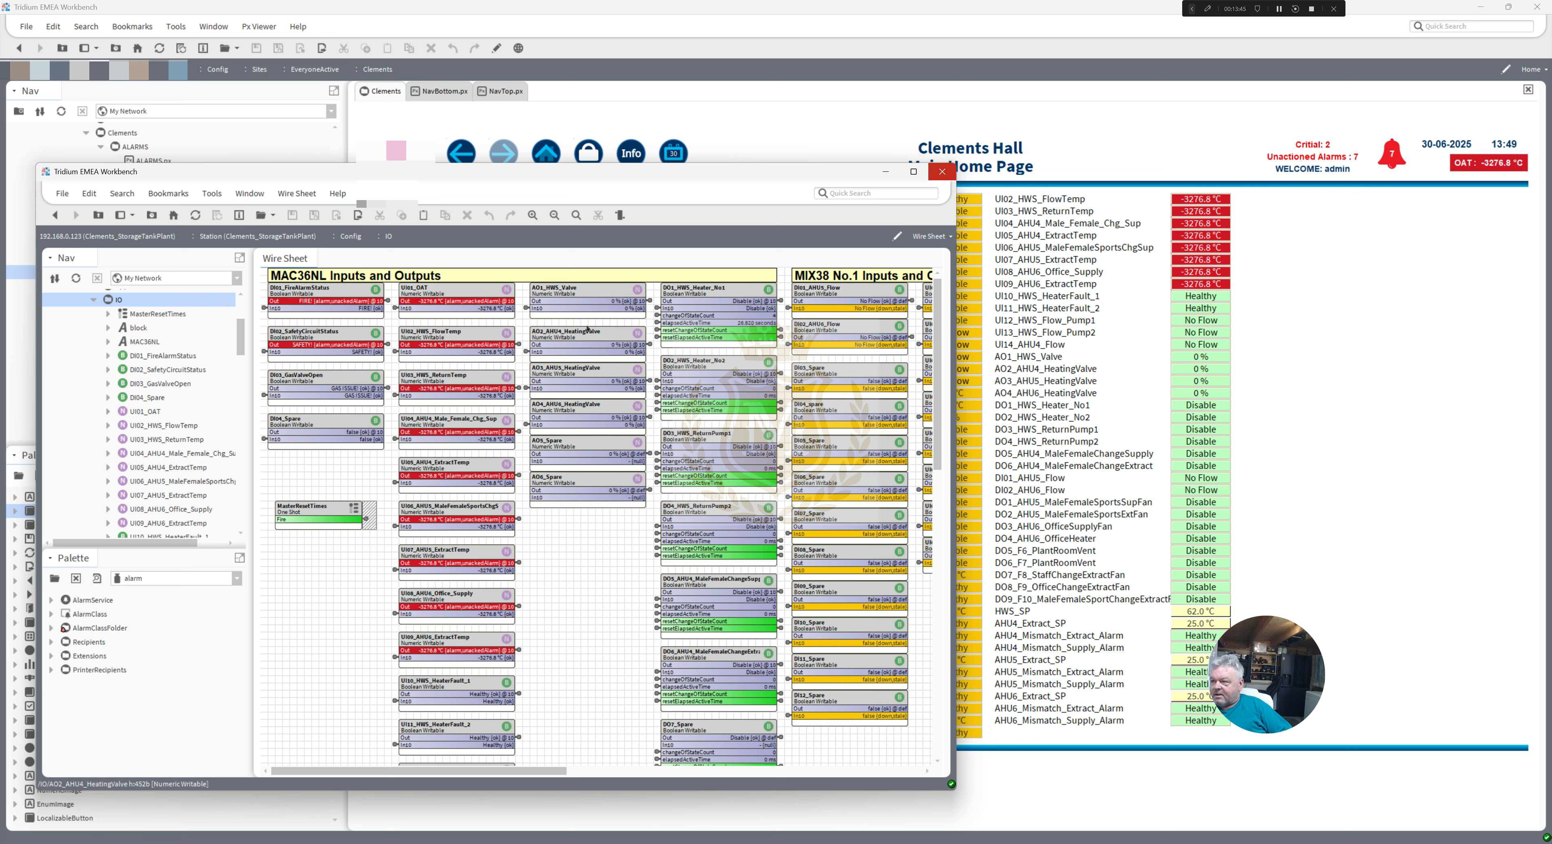
pyautogui.rightClick(446, 332)
pyautogui.moveTo(480, 382)
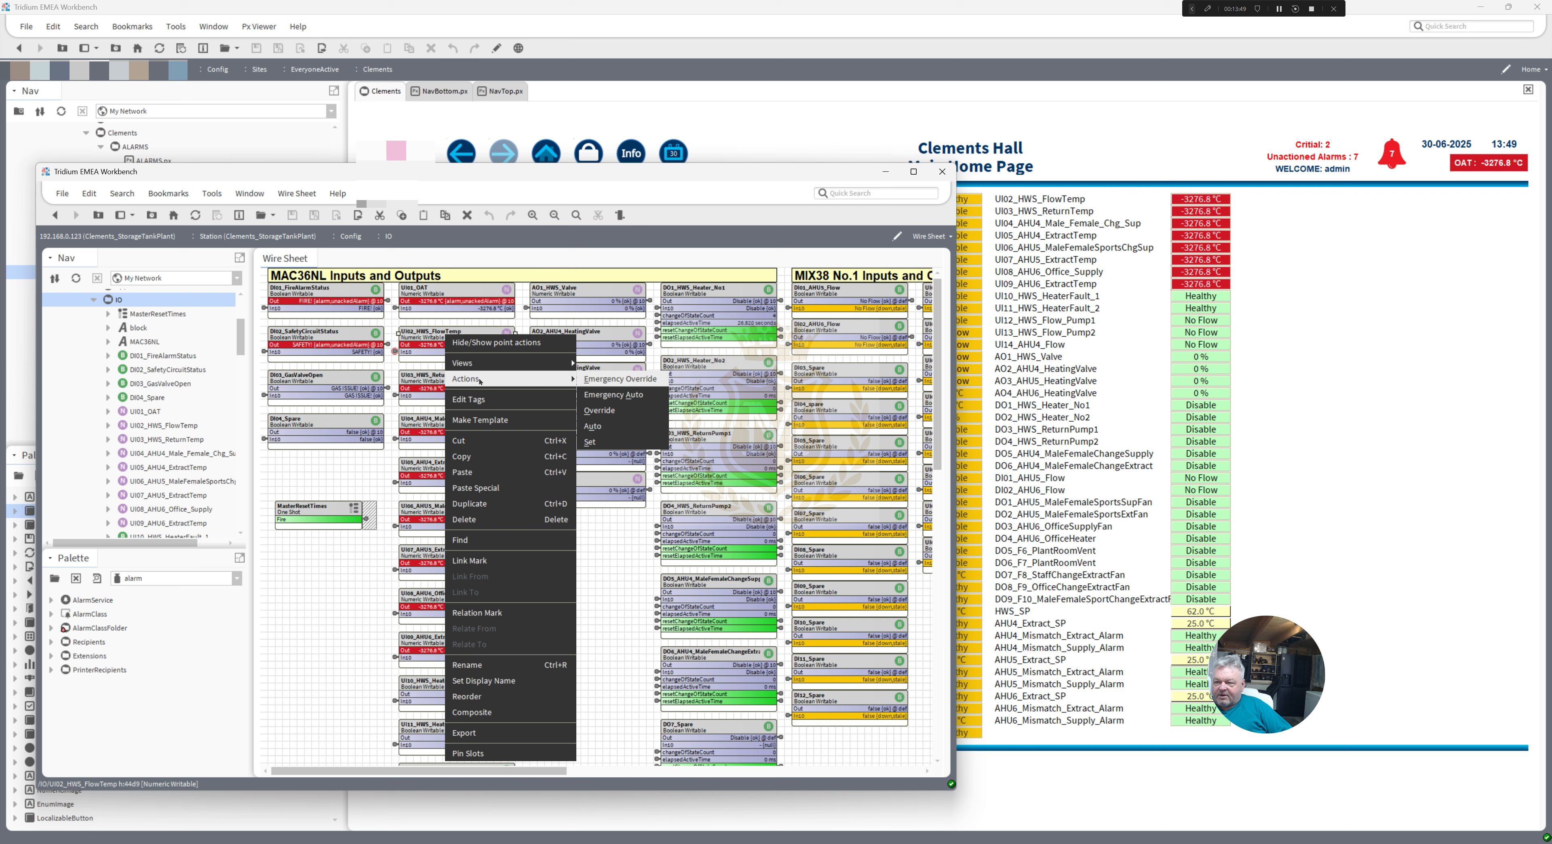
pyautogui.click(604, 382)
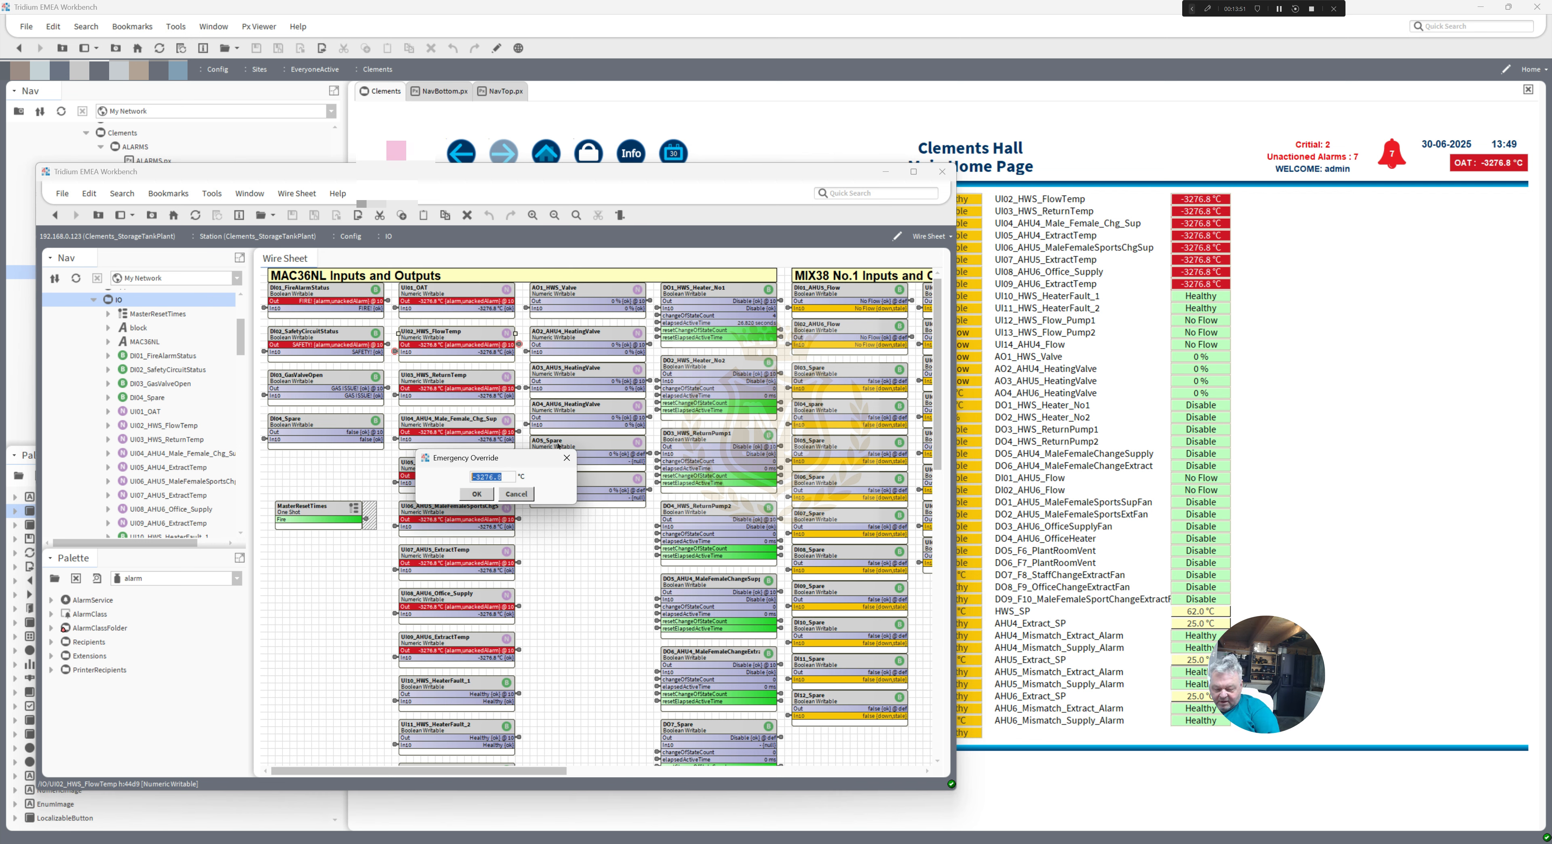
pyautogui.write('20')
pyautogui.click(476, 493)
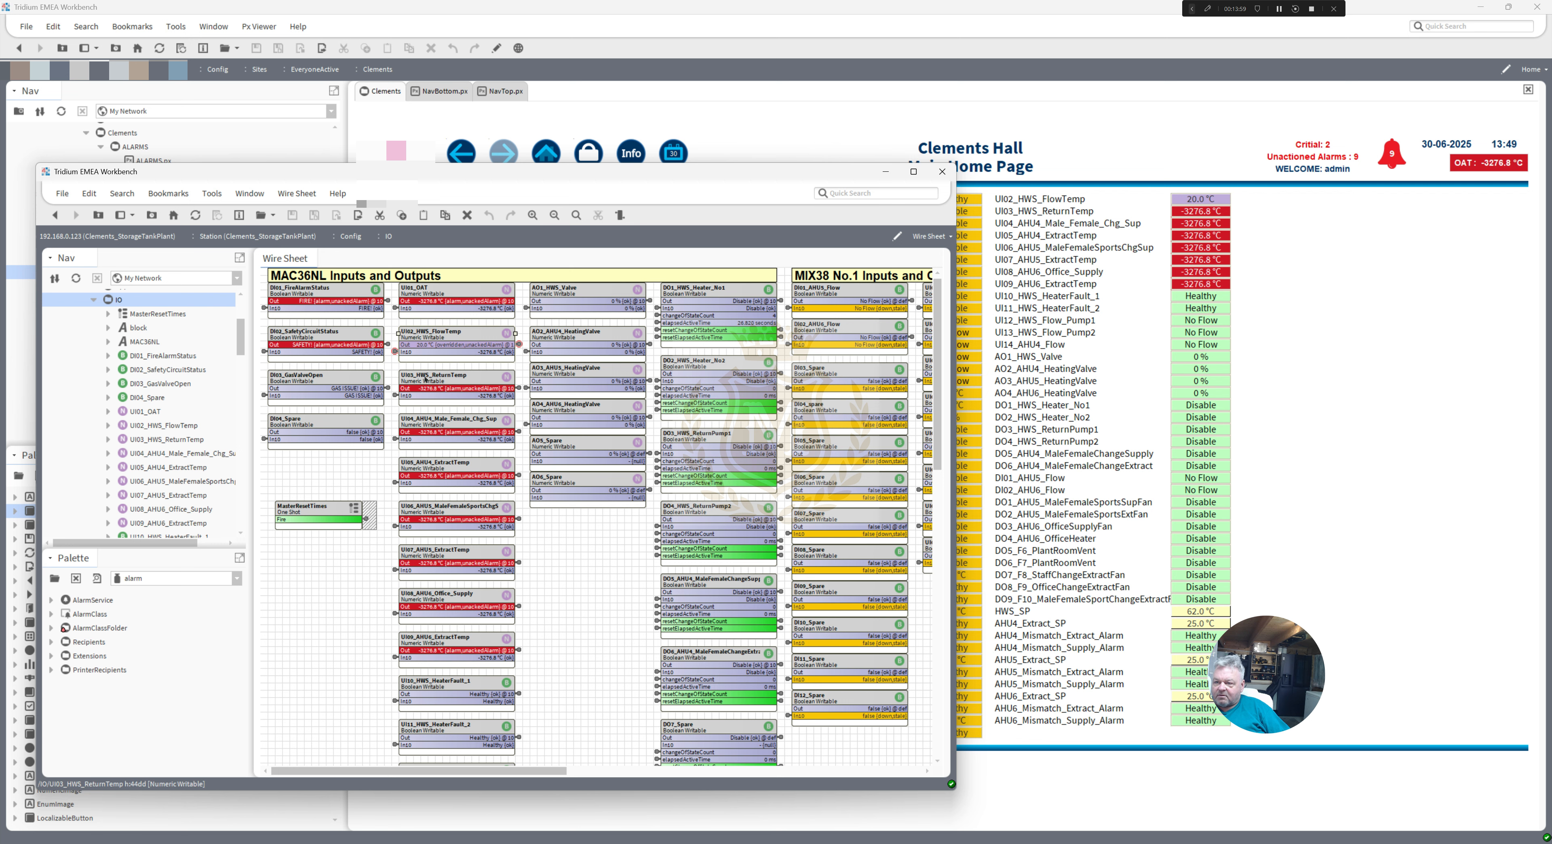
pyautogui.rightClick(432, 331)
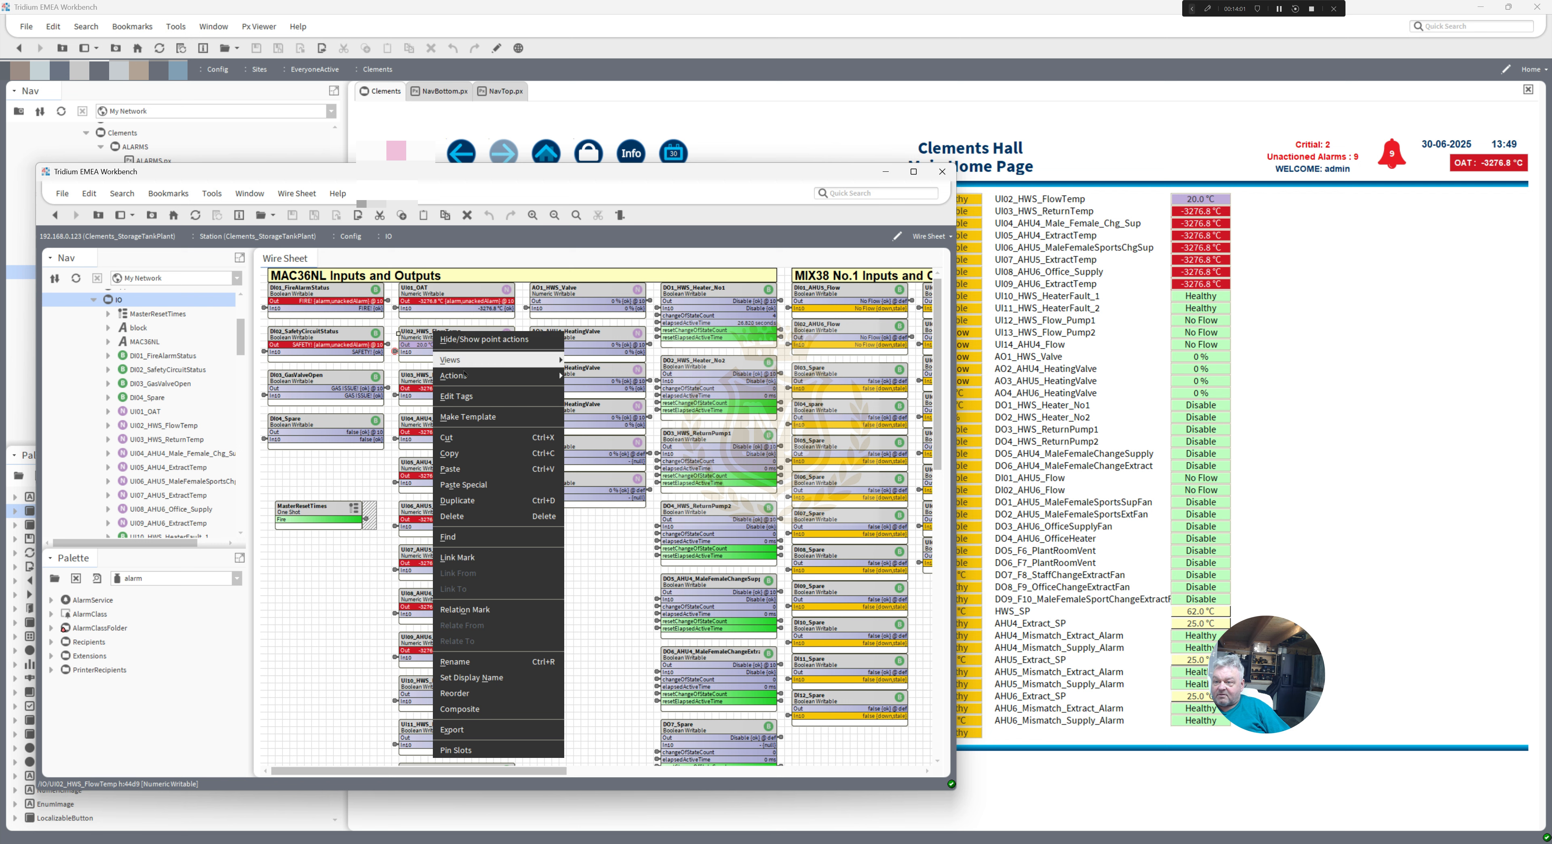
pyautogui.moveTo(465, 374)
pyautogui.click(612, 389)
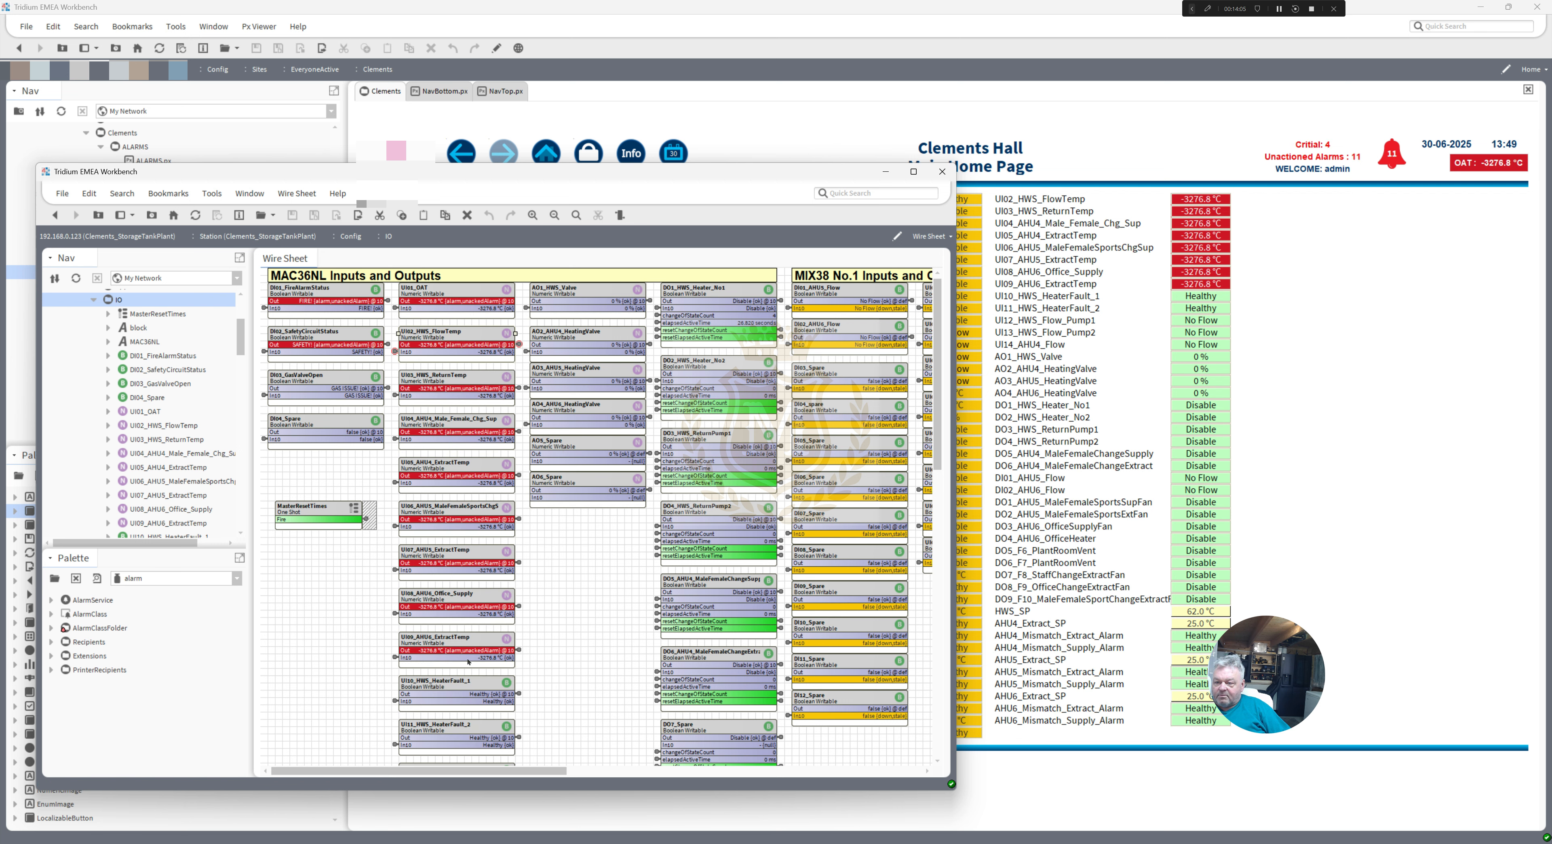
# - Test UI10_HWS_HeaterFault_1 from the wire sheet with an emergency override to FAULT, releasing it with Emergency Auto
pyautogui.rightClick(437, 686)
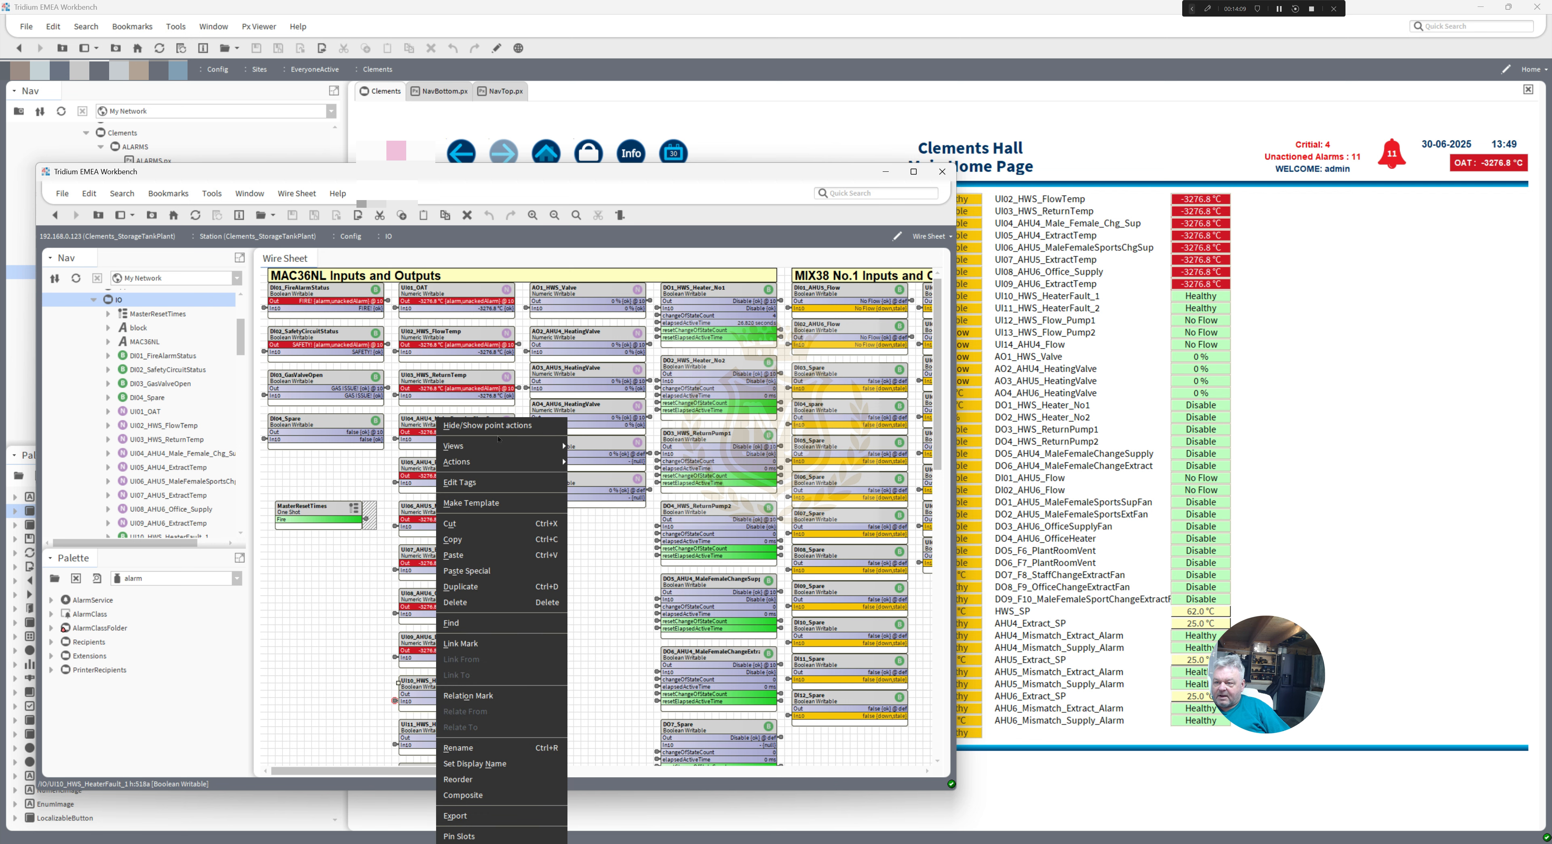
pyautogui.moveTo(502, 462)
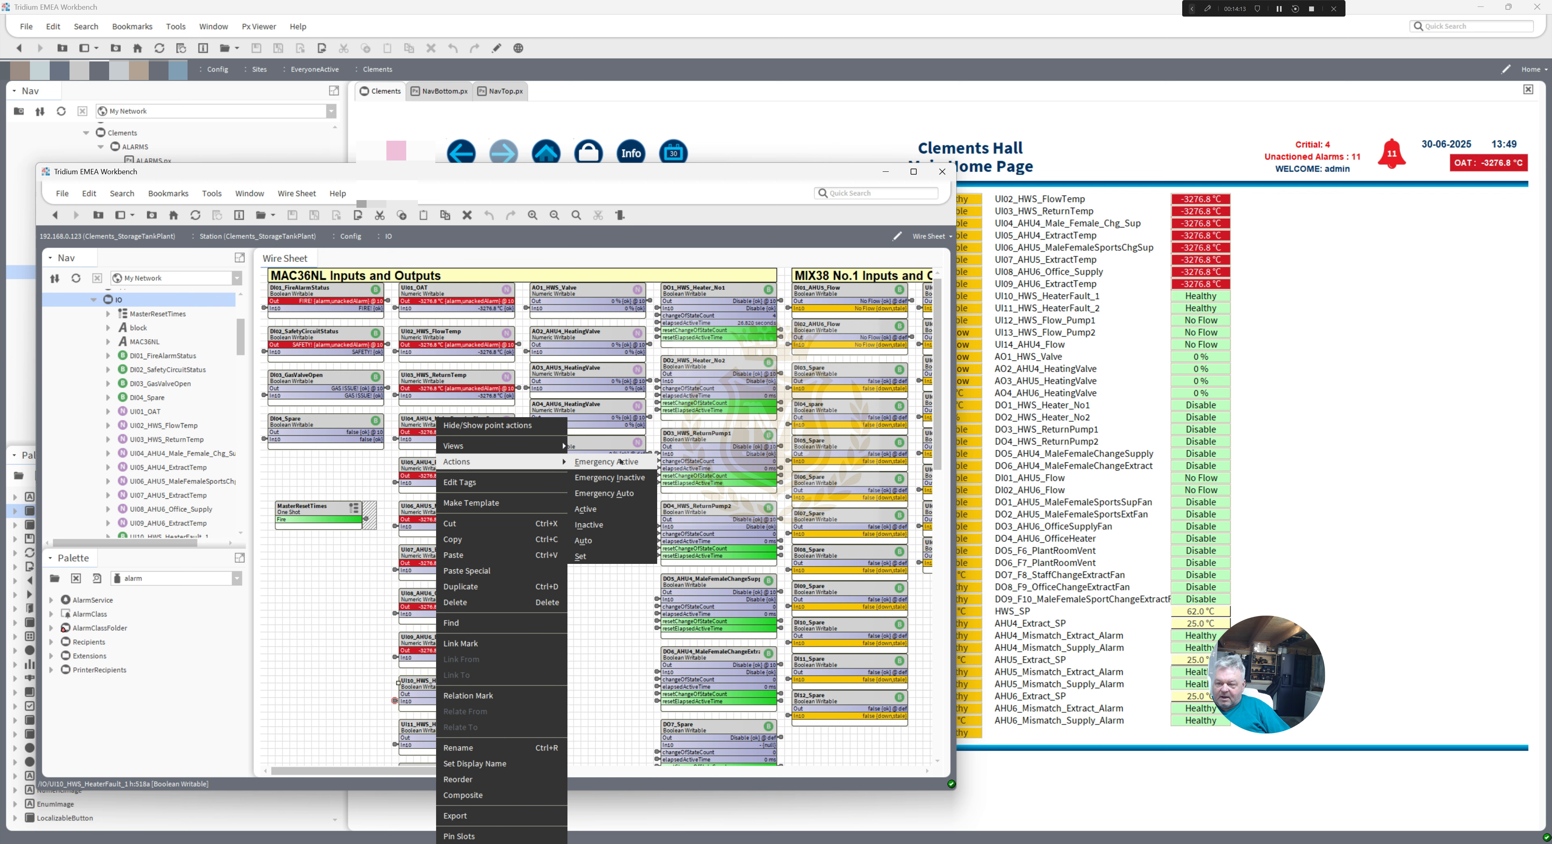
pyautogui.click(610, 486)
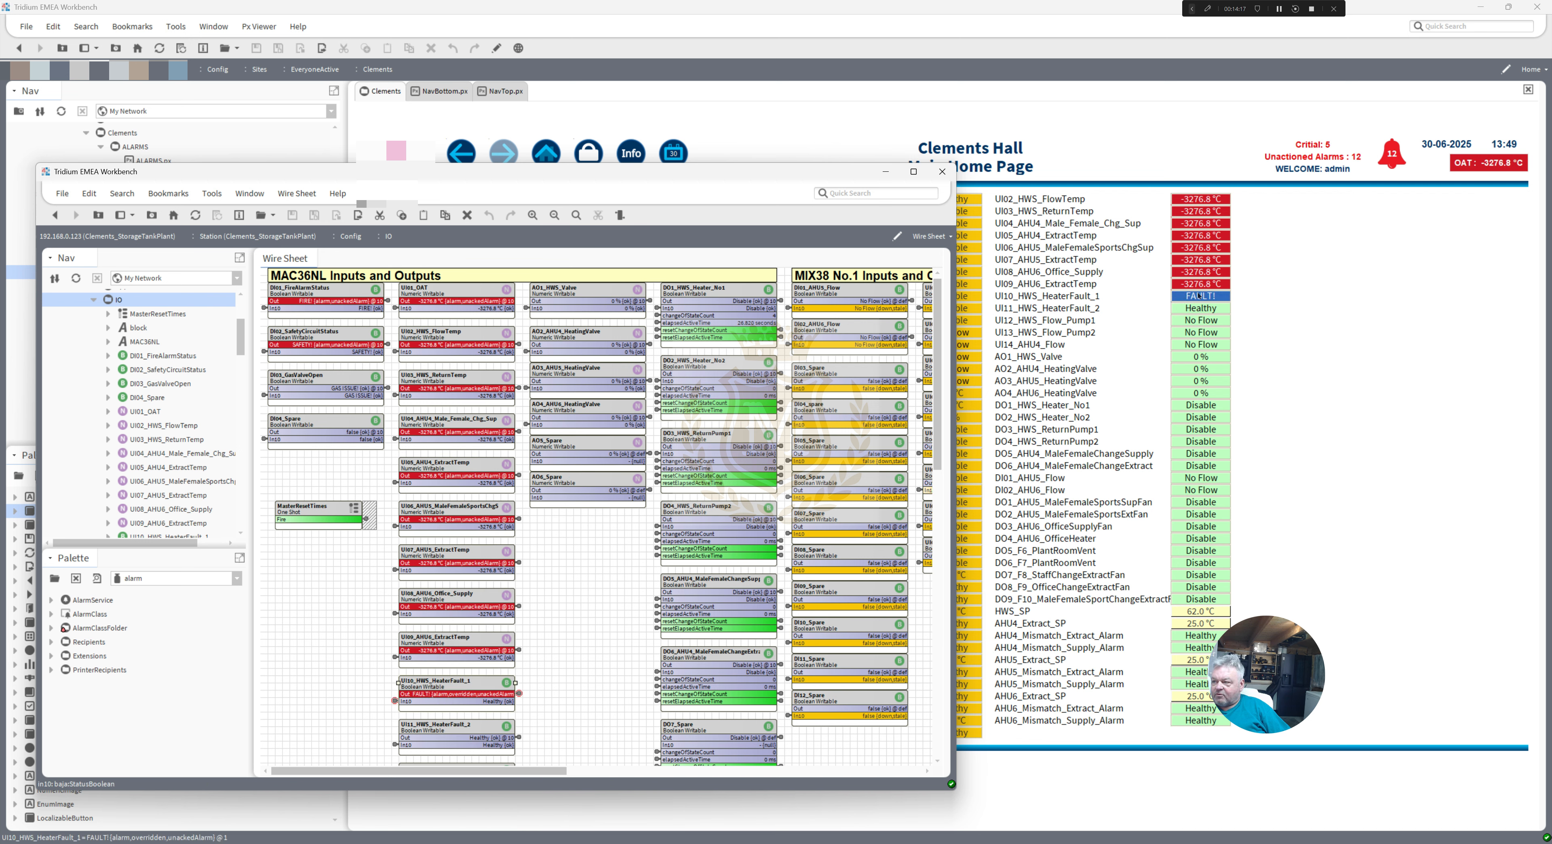
pyautogui.rightClick(458, 693)
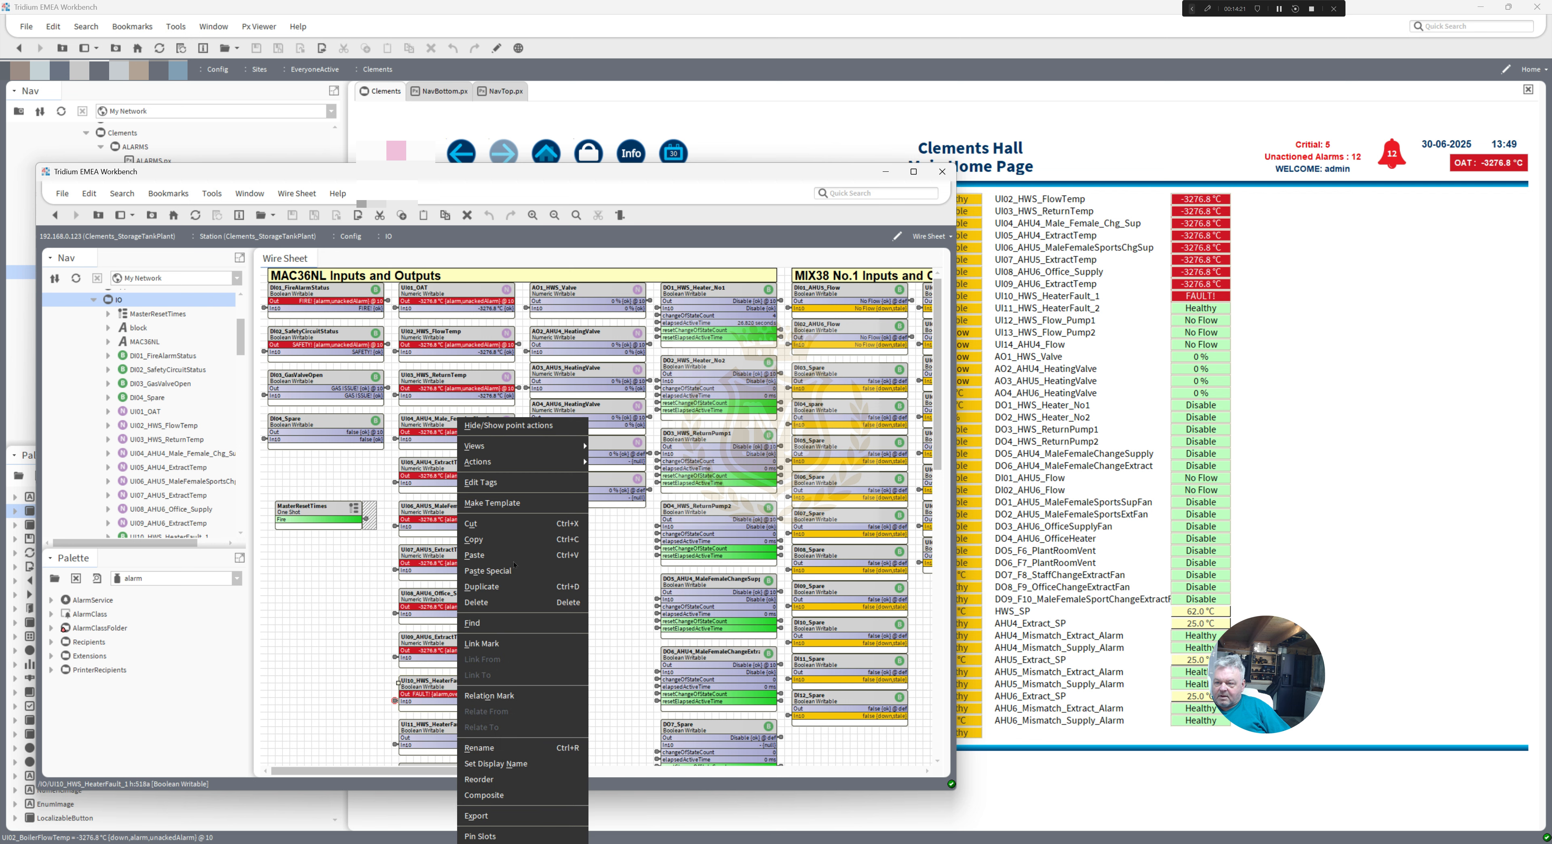
pyautogui.moveTo(544, 463)
pyautogui.click(625, 492)
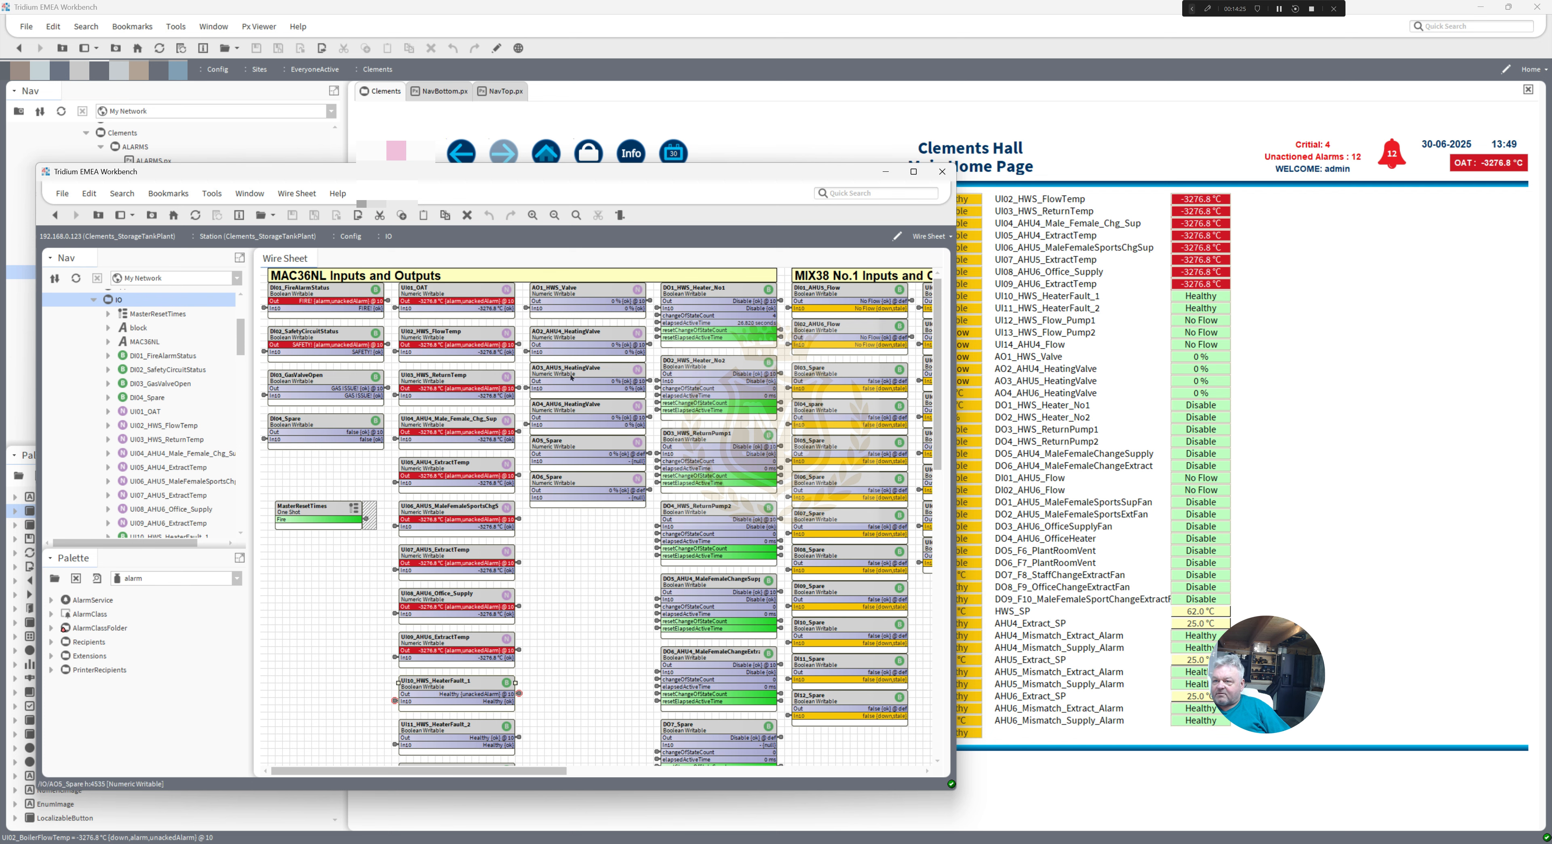
pyautogui.moveTo(518, 177); pyautogui.dragTo(0, 177)
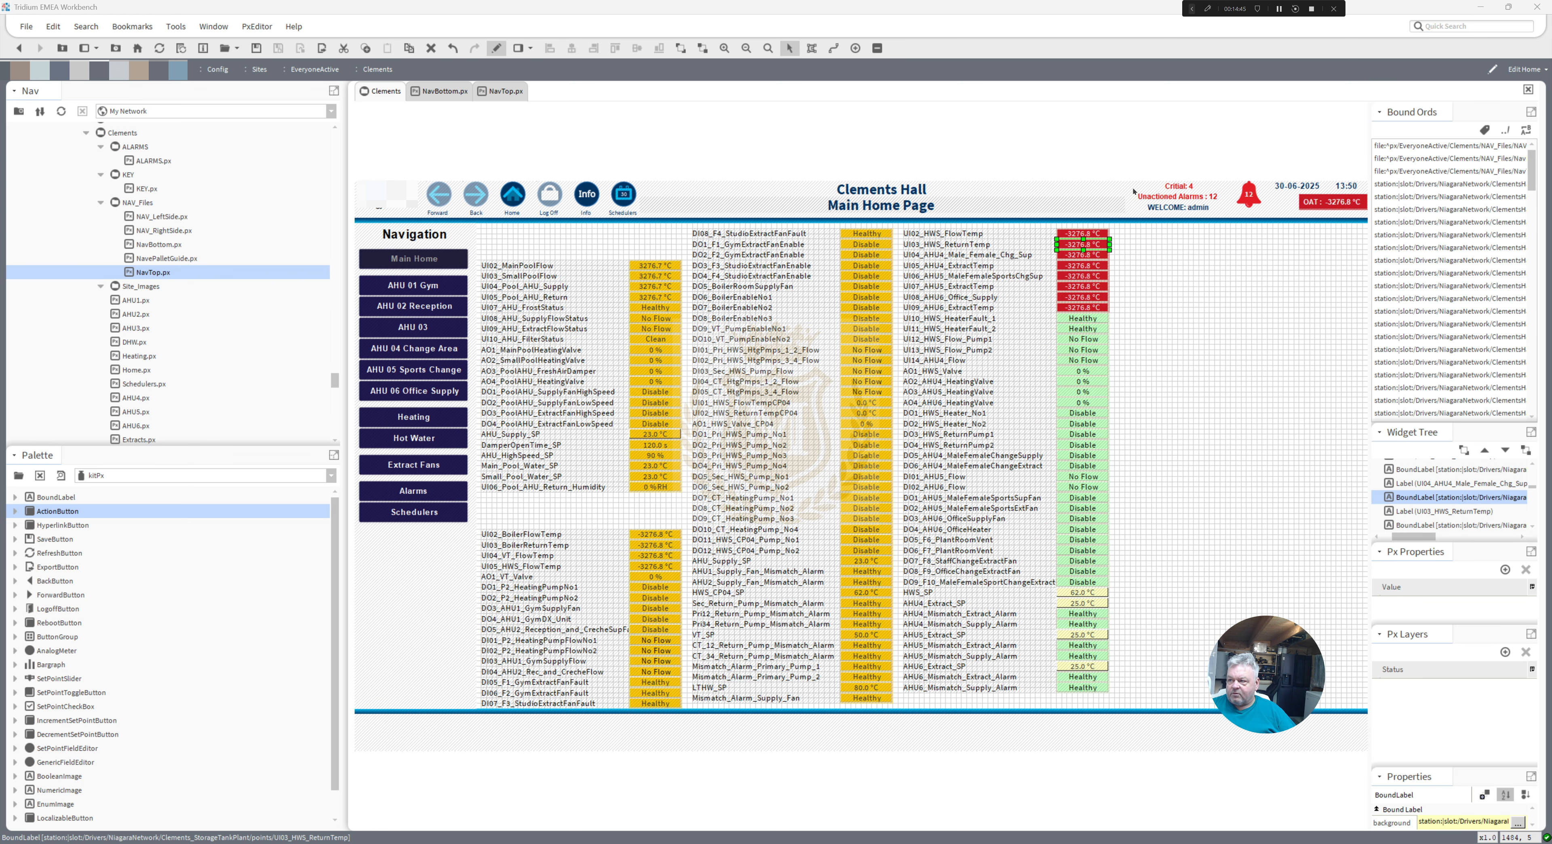
# - Add a Popup Binding to the UI04_AHU4_Male_Female_Chg_Sup value label on the home page
pyautogui.doubleClick(1083, 254)
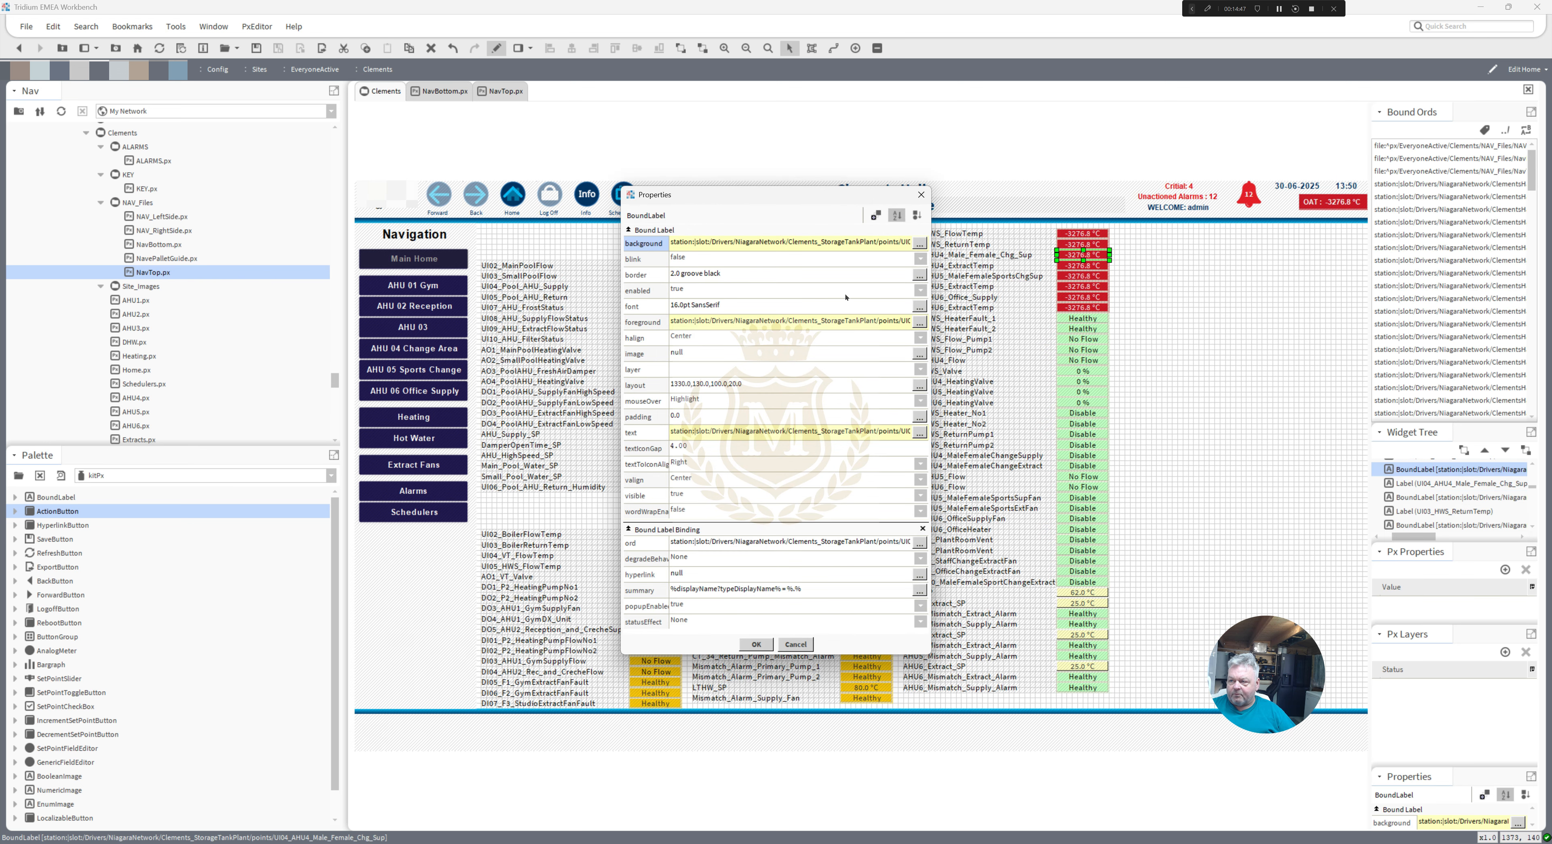
pyautogui.click(875, 215)
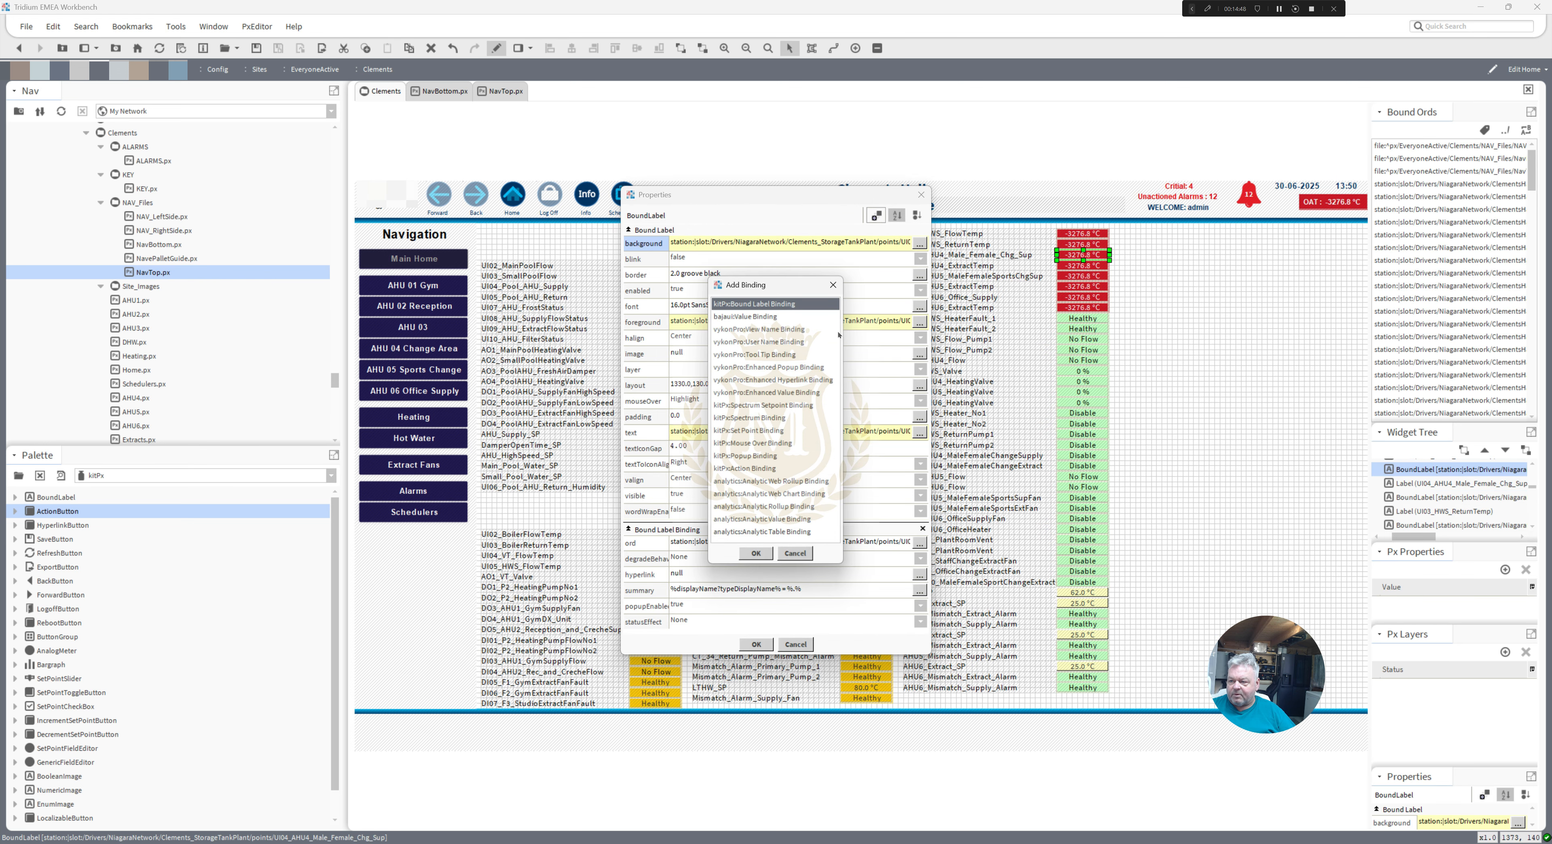
pyautogui.doubleClick(755, 458)
pyautogui.scroll(-3, 829, 434)
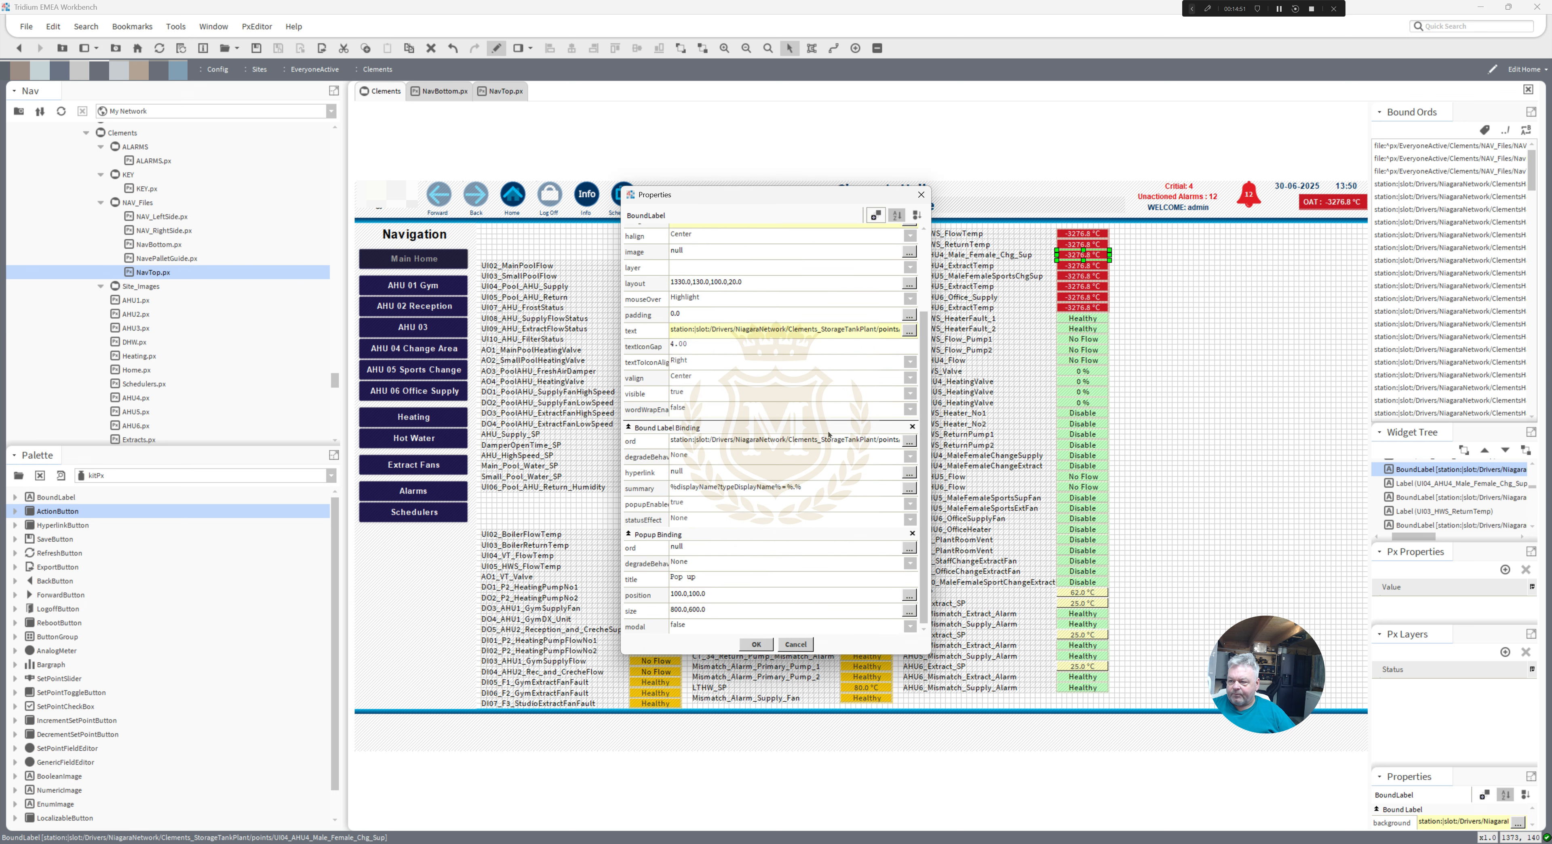
# - Copy the UI04_AHU4_Male_Female_Chg_Sup label's ord into its Popup Binding, set the view to Chart, and apply the properties
pyautogui.doubleClick(832, 444)
pyautogui.hotkey('ctrl', 'c')
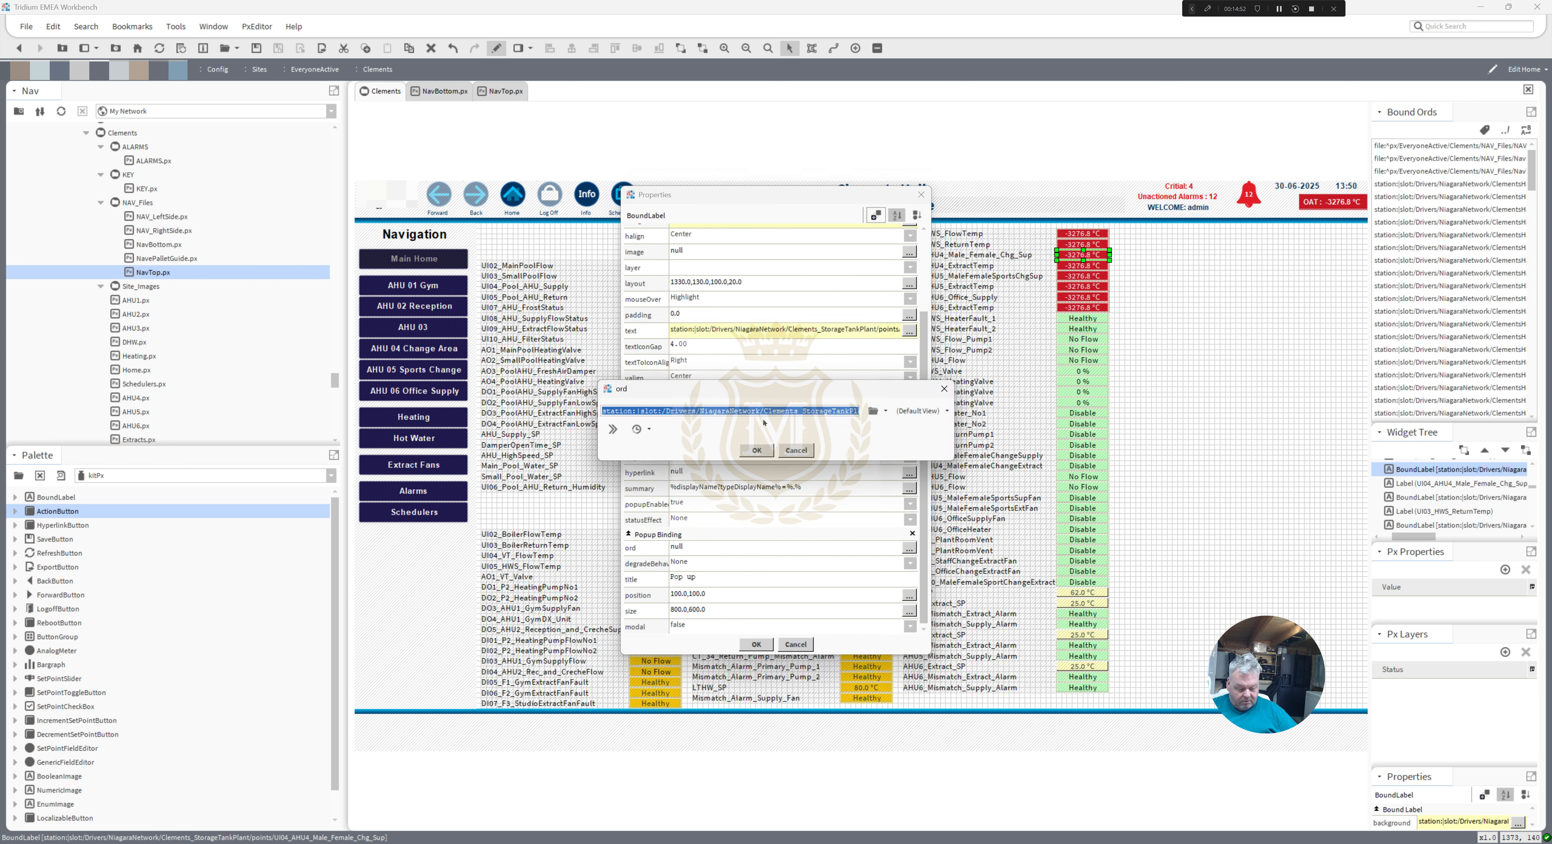
pyautogui.click(758, 452)
pyautogui.doubleClick(777, 545)
pyautogui.hotkey('ctrl', 'v')
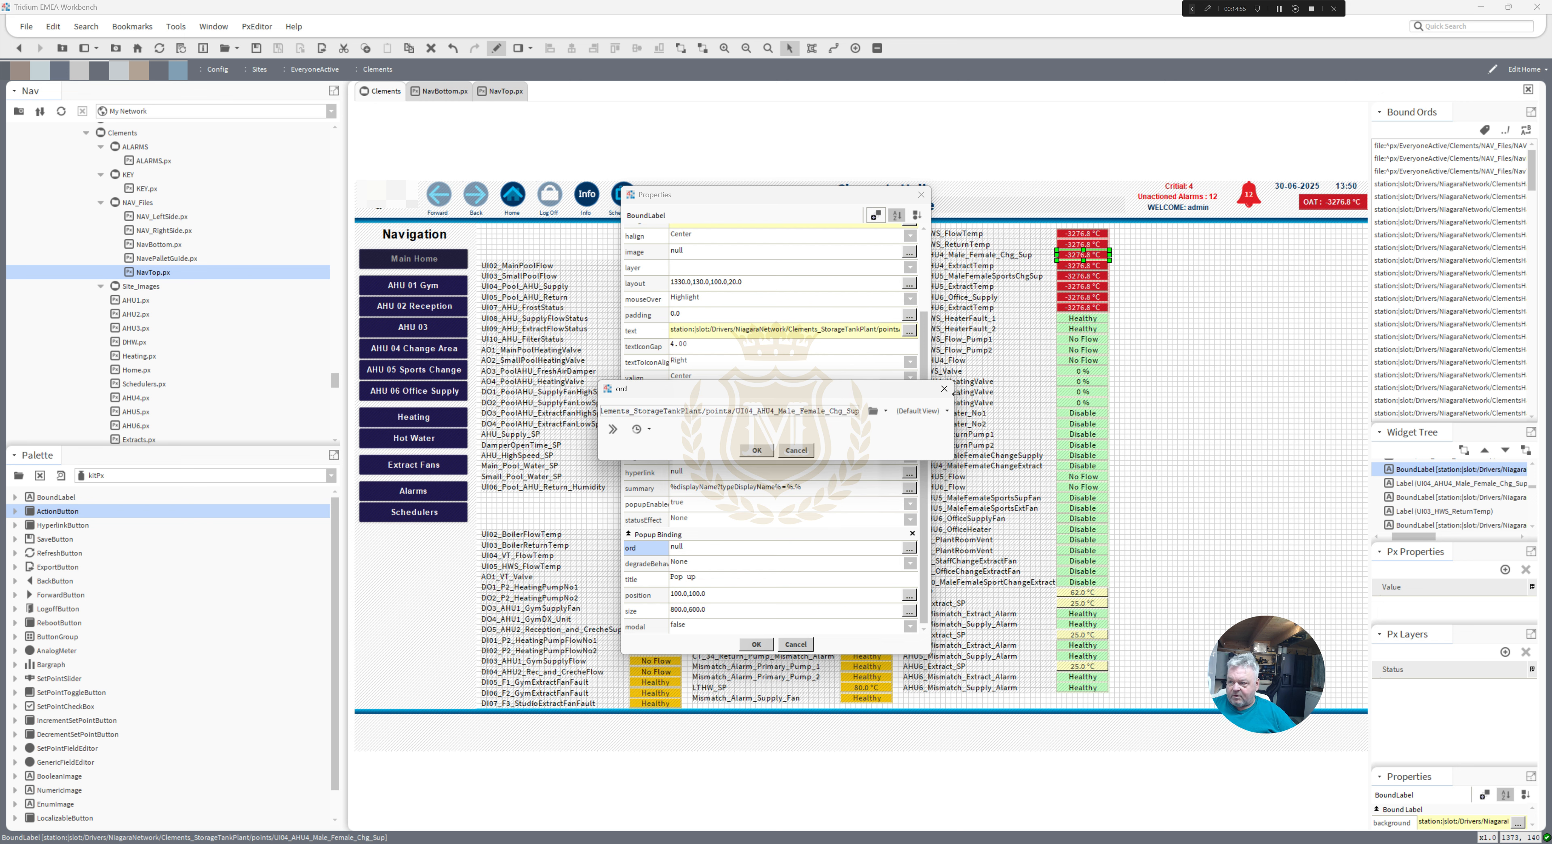
pyautogui.click(947, 410)
pyautogui.click(931, 552)
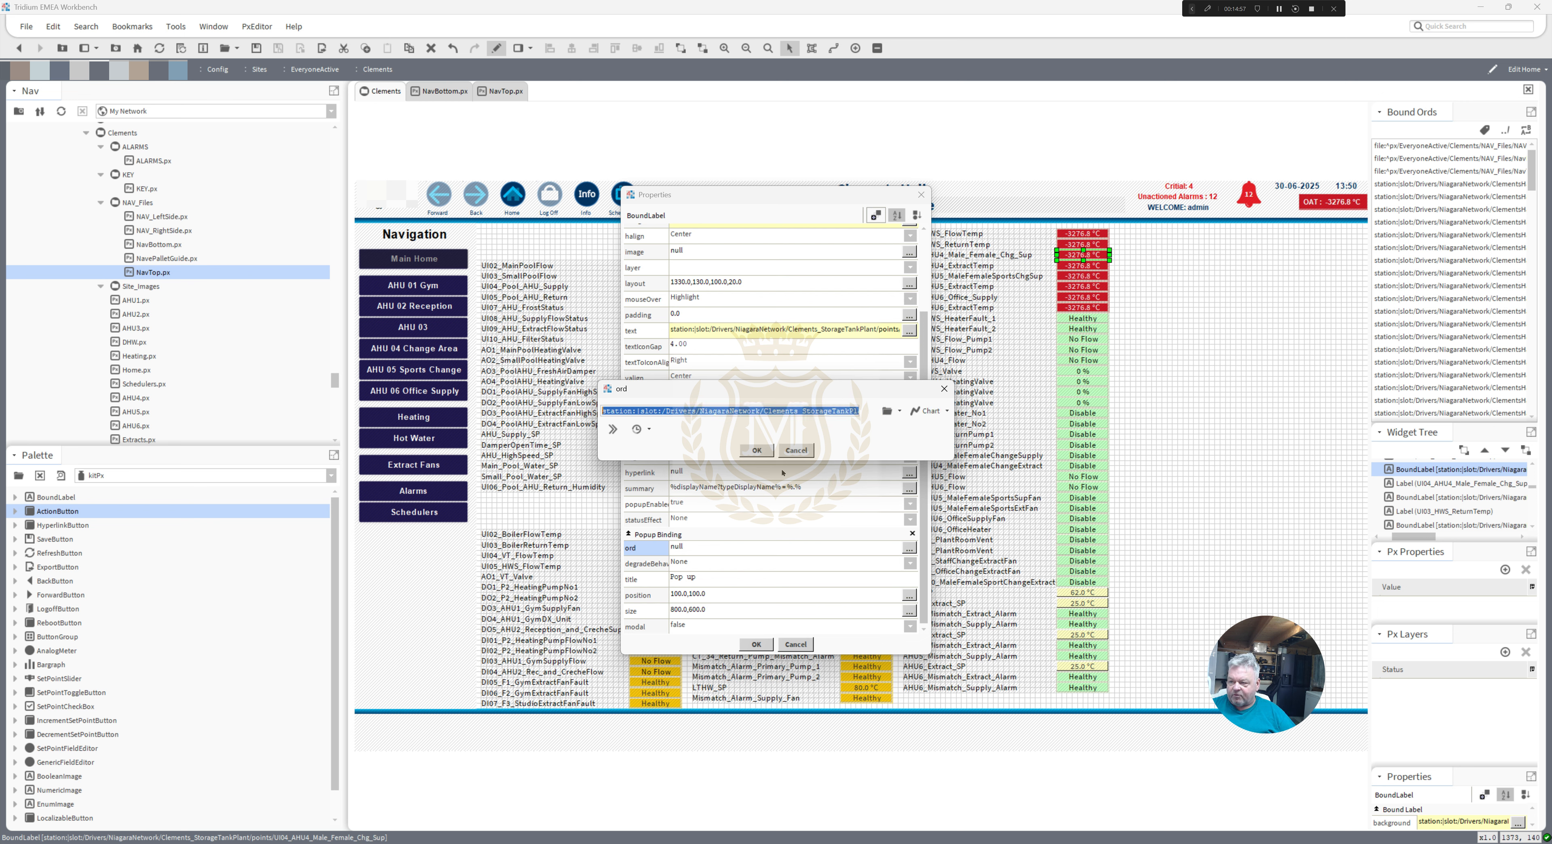
pyautogui.click(757, 452)
pyautogui.click(755, 644)
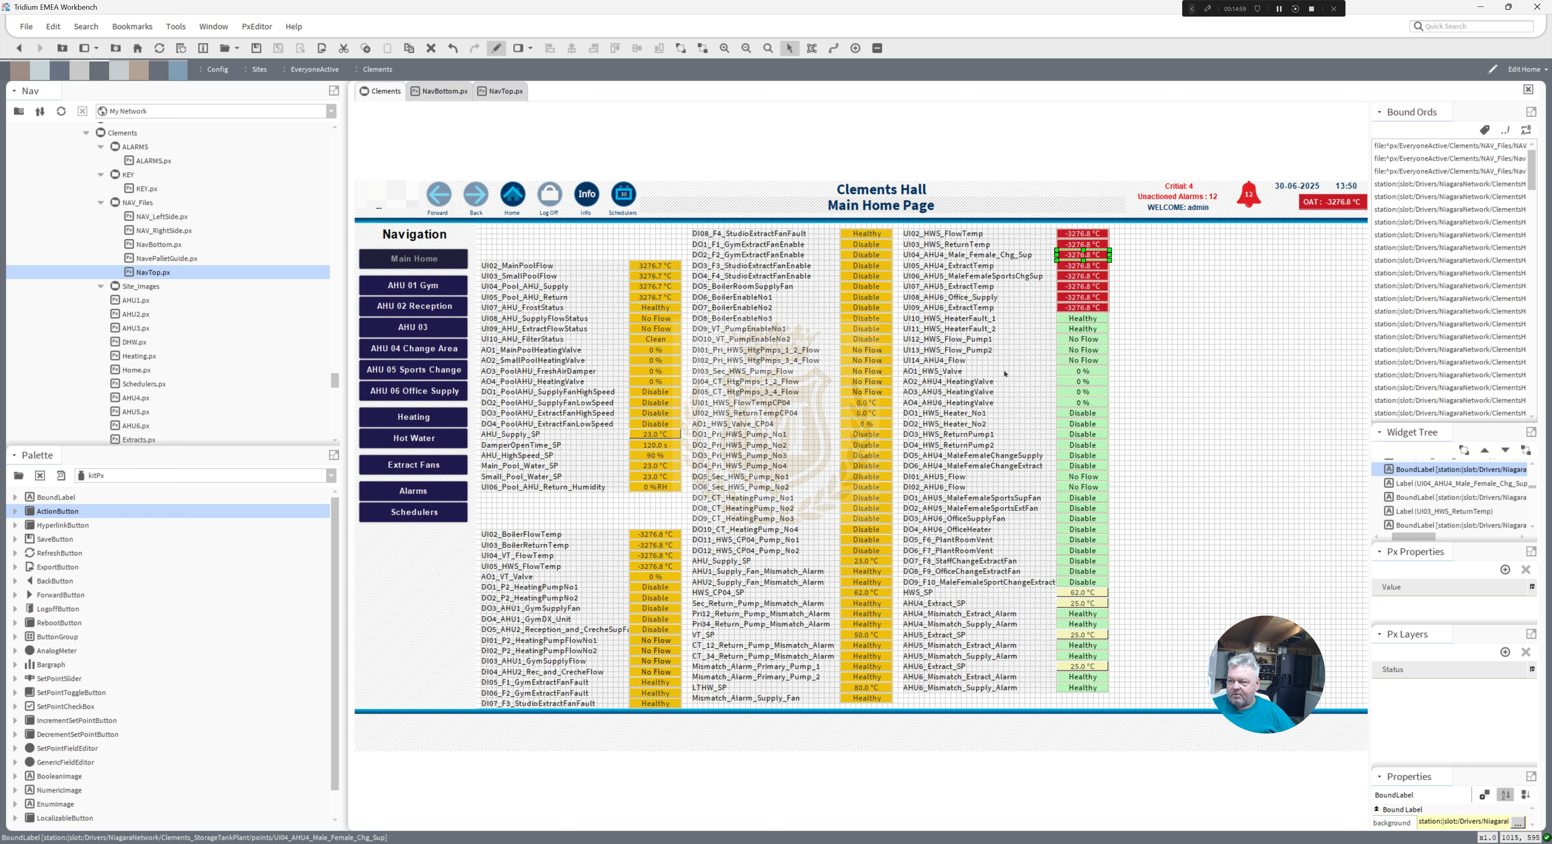
# - Add a Popup Binding to the UI05_AHU4_ExtractTemp value label
pyautogui.doubleClick(1083, 266)
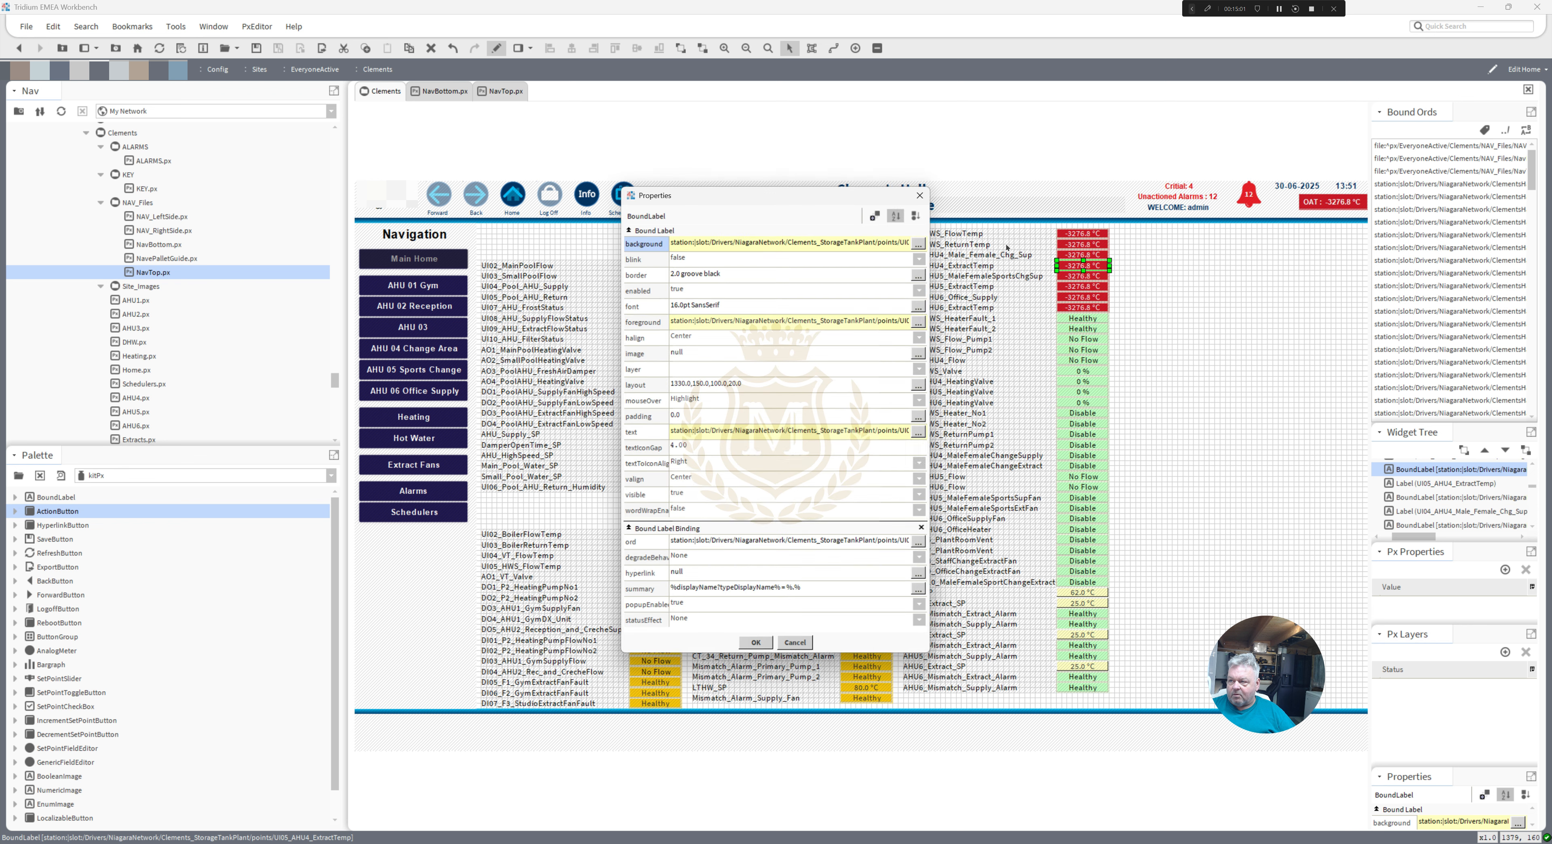
pyautogui.click(875, 216)
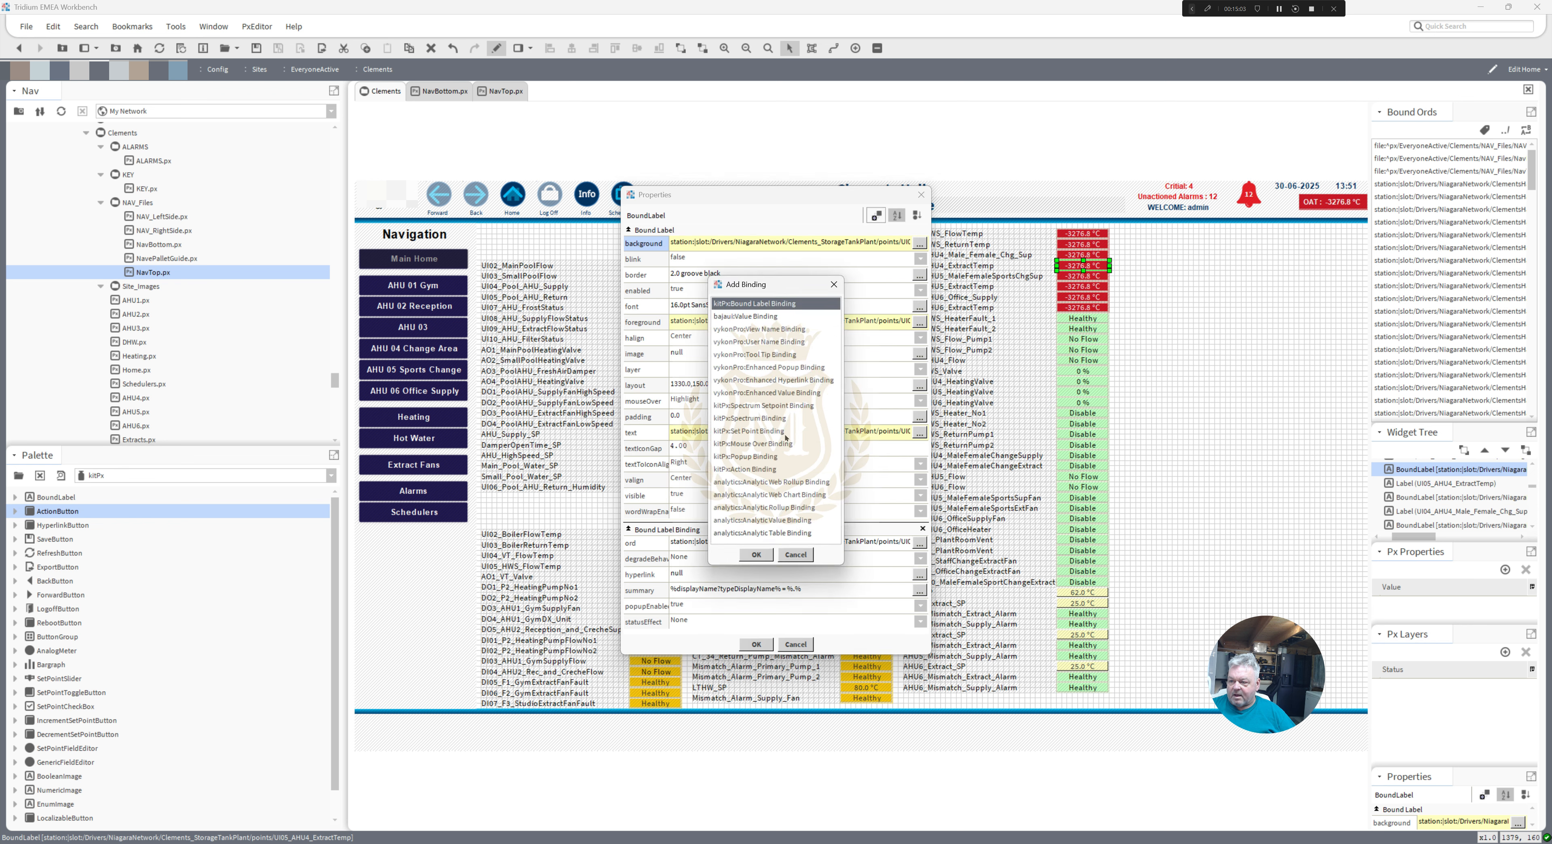
pyautogui.doubleClick(760, 457)
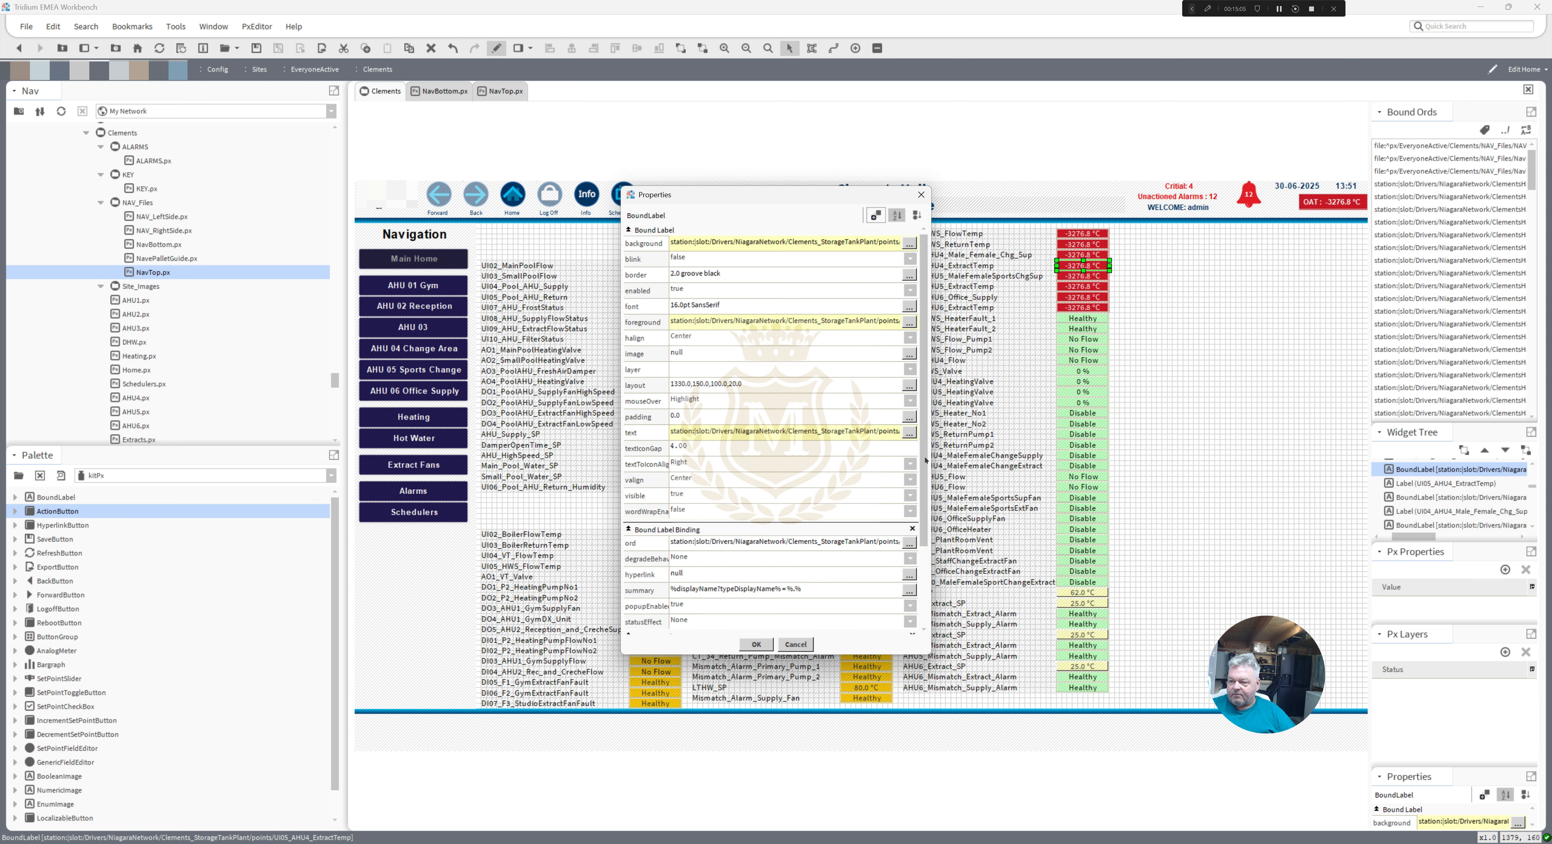
pyautogui.scroll(-3, 860, 499)
# - Point the Popup Binding of the UI05_AHU4_ExtractTemp label to the same point's ord with the Chart view, and apply the properties
pyautogui.click(832, 445)
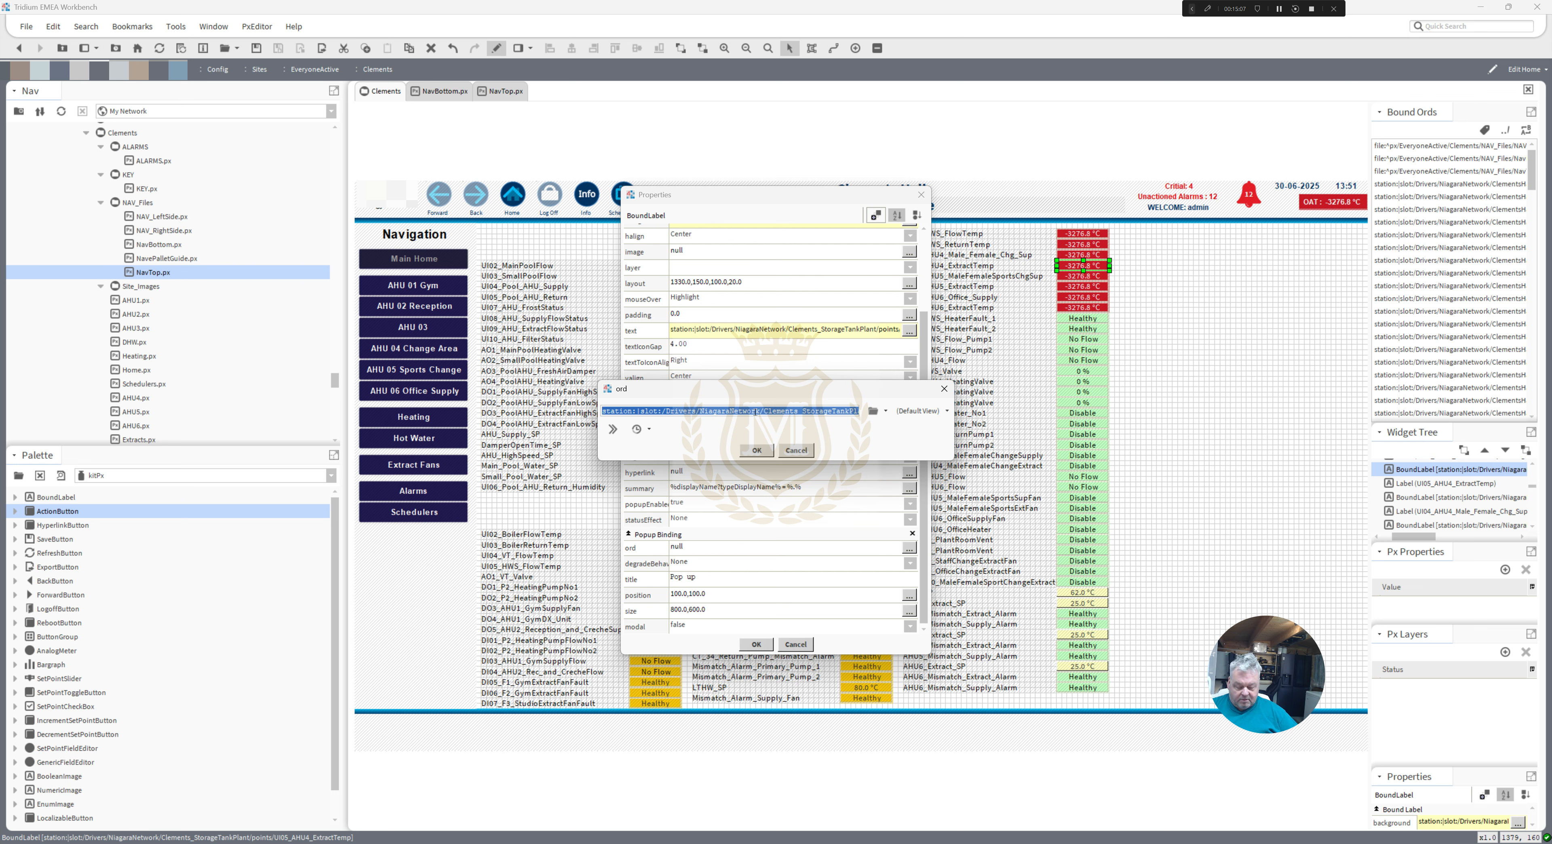
pyautogui.click(756, 451)
pyautogui.click(771, 547)
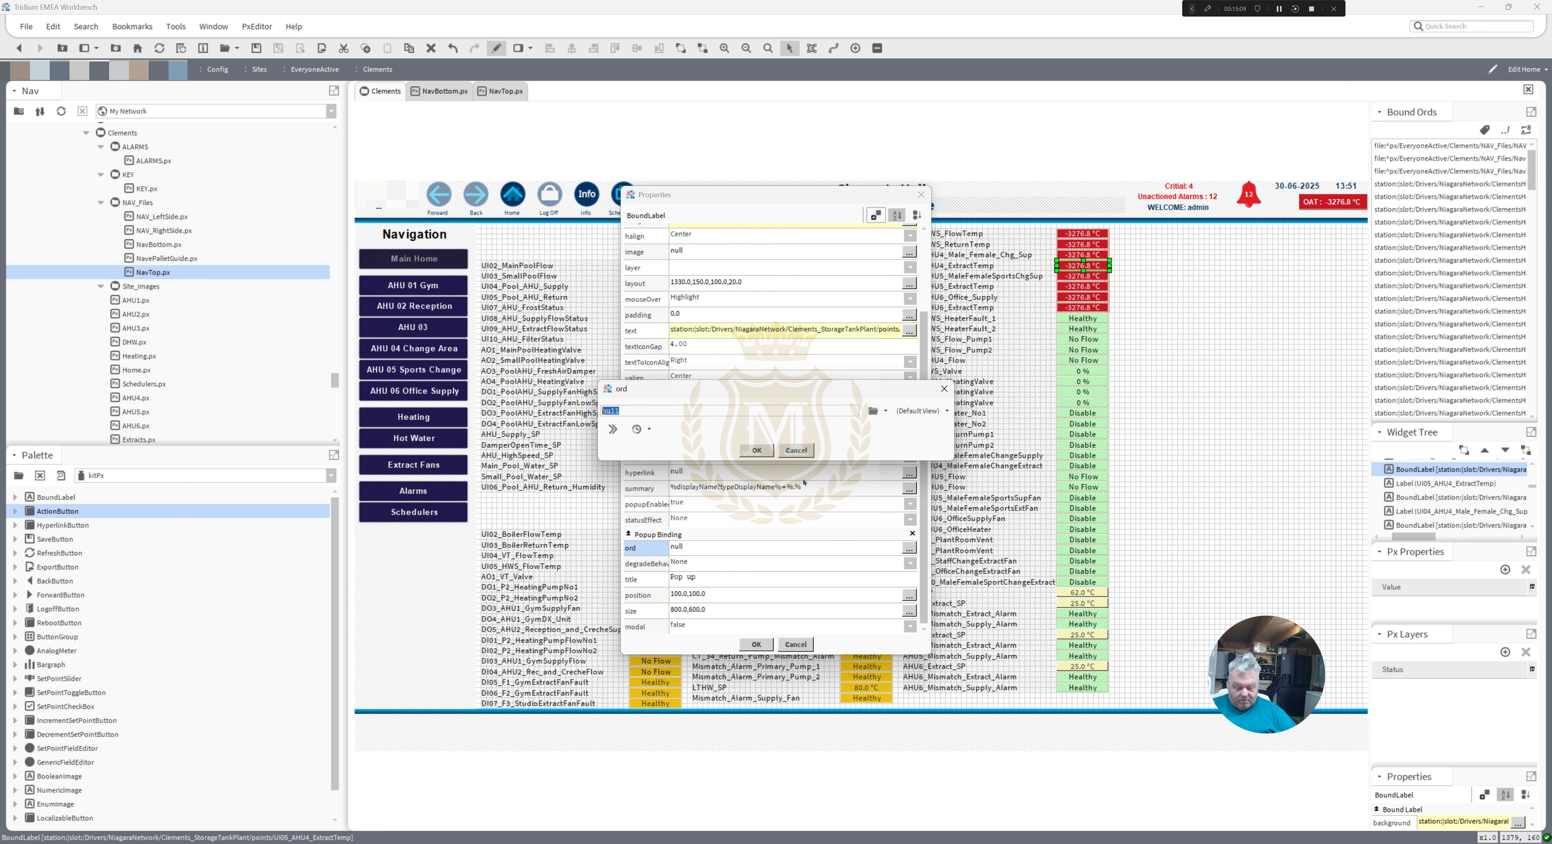
pyautogui.write('station:|slot:/Drivers/NiagaraNetwork/Clements_StorageTankPlant/points/UI05_AHU4_ExtractTemp')
pyautogui.click(941, 411)
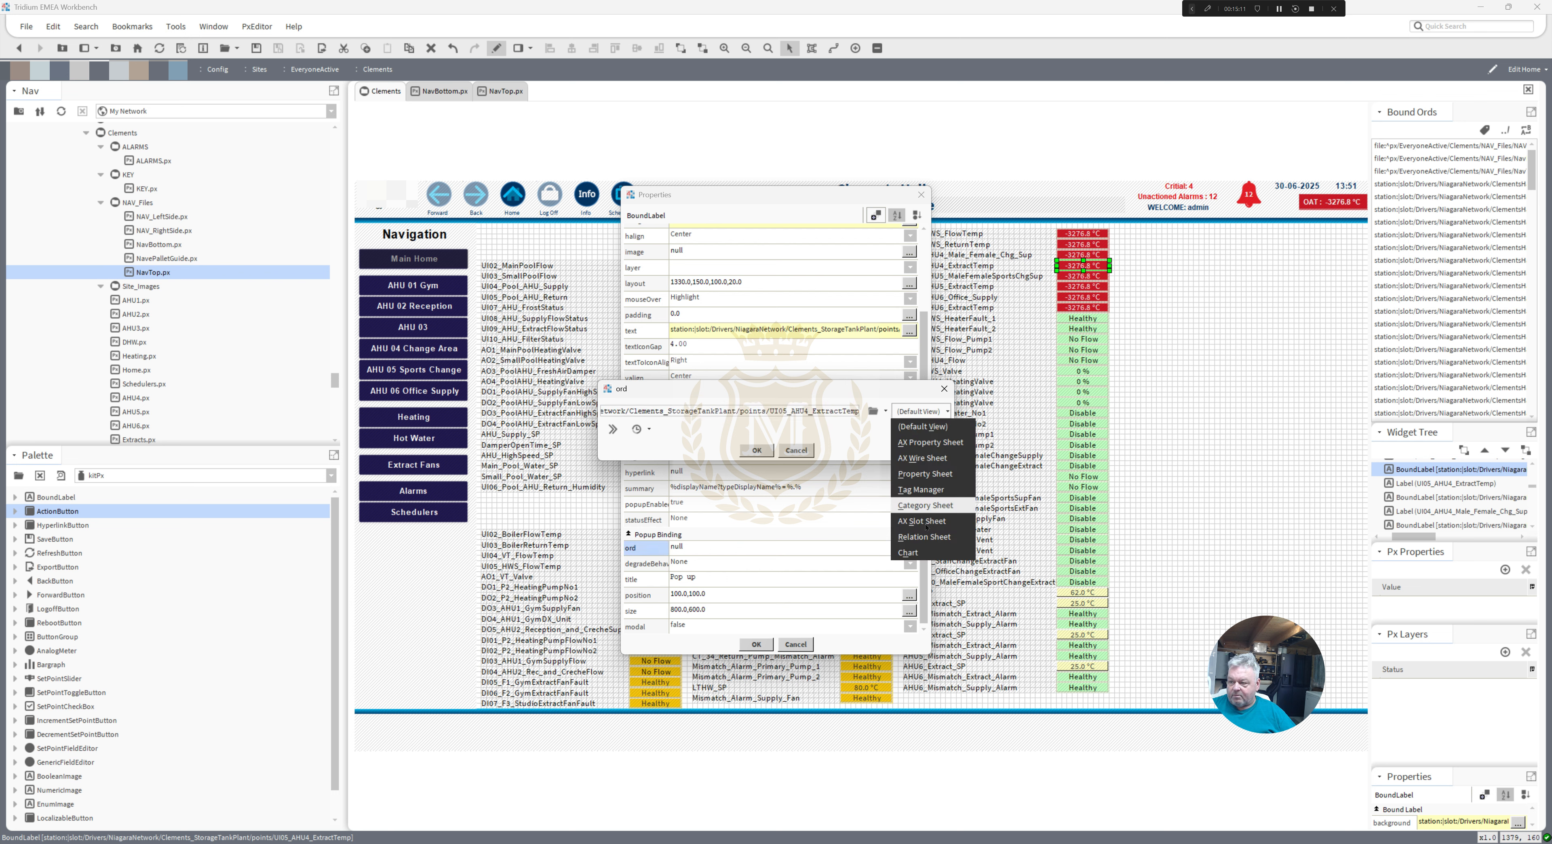
pyautogui.click(922, 550)
pyautogui.click(758, 451)
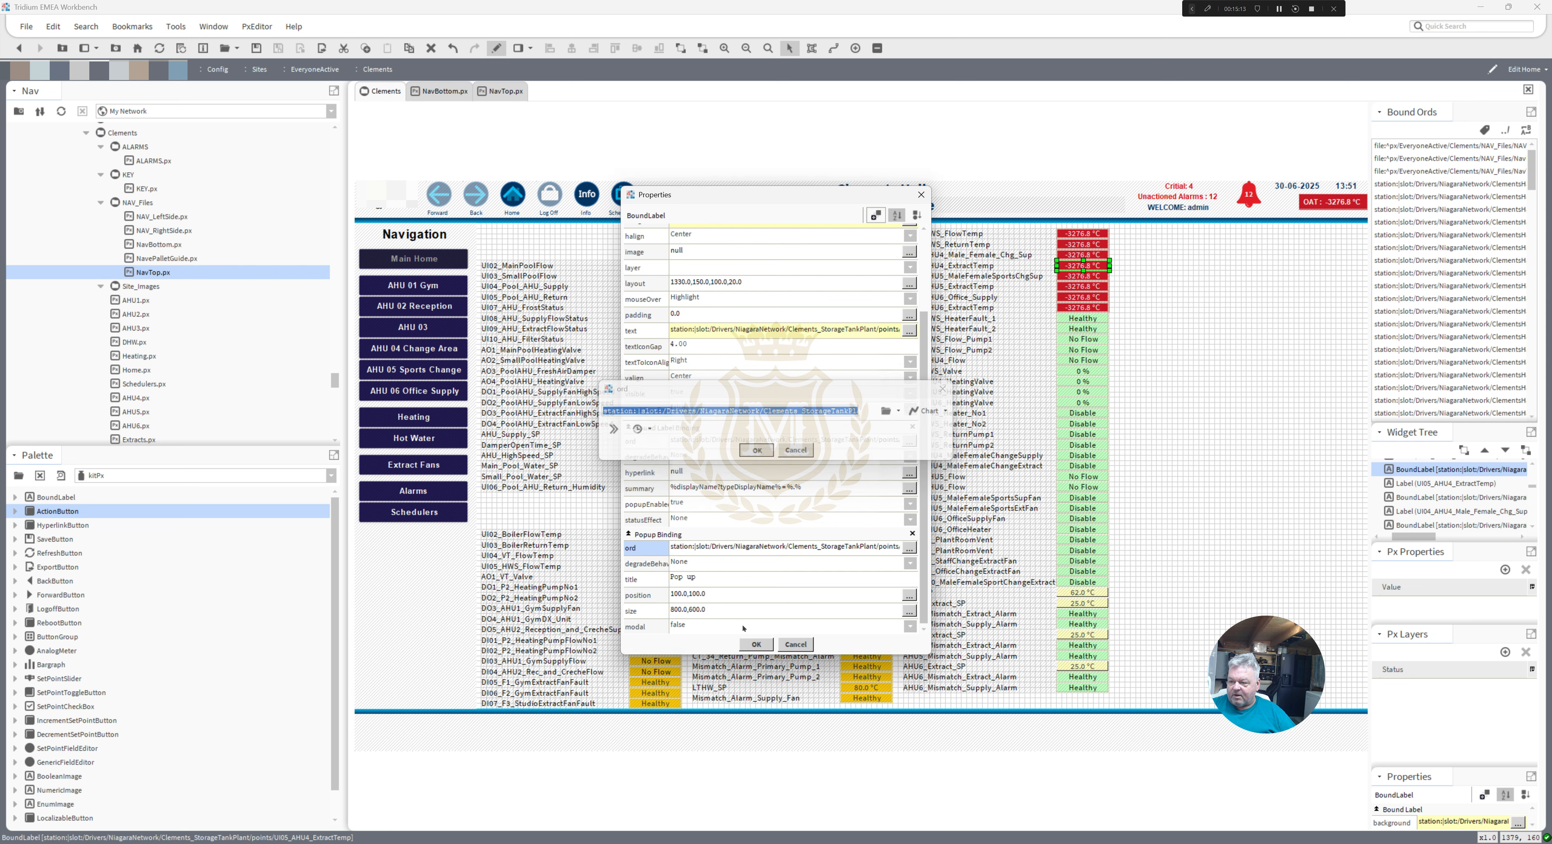
pyautogui.click(756, 642)
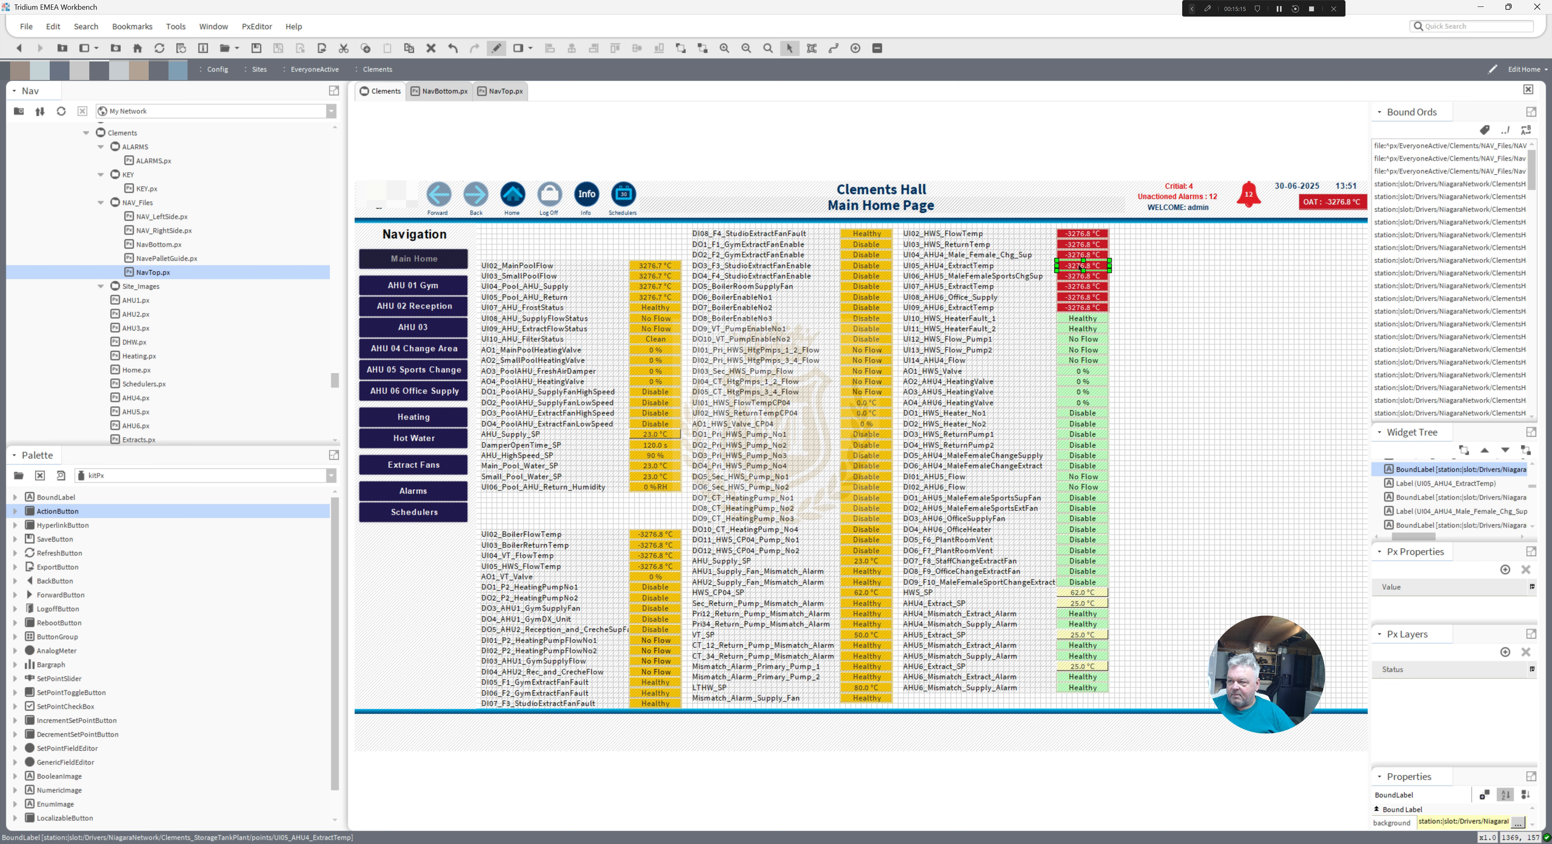
pyautogui.doubleClick(1078, 277)
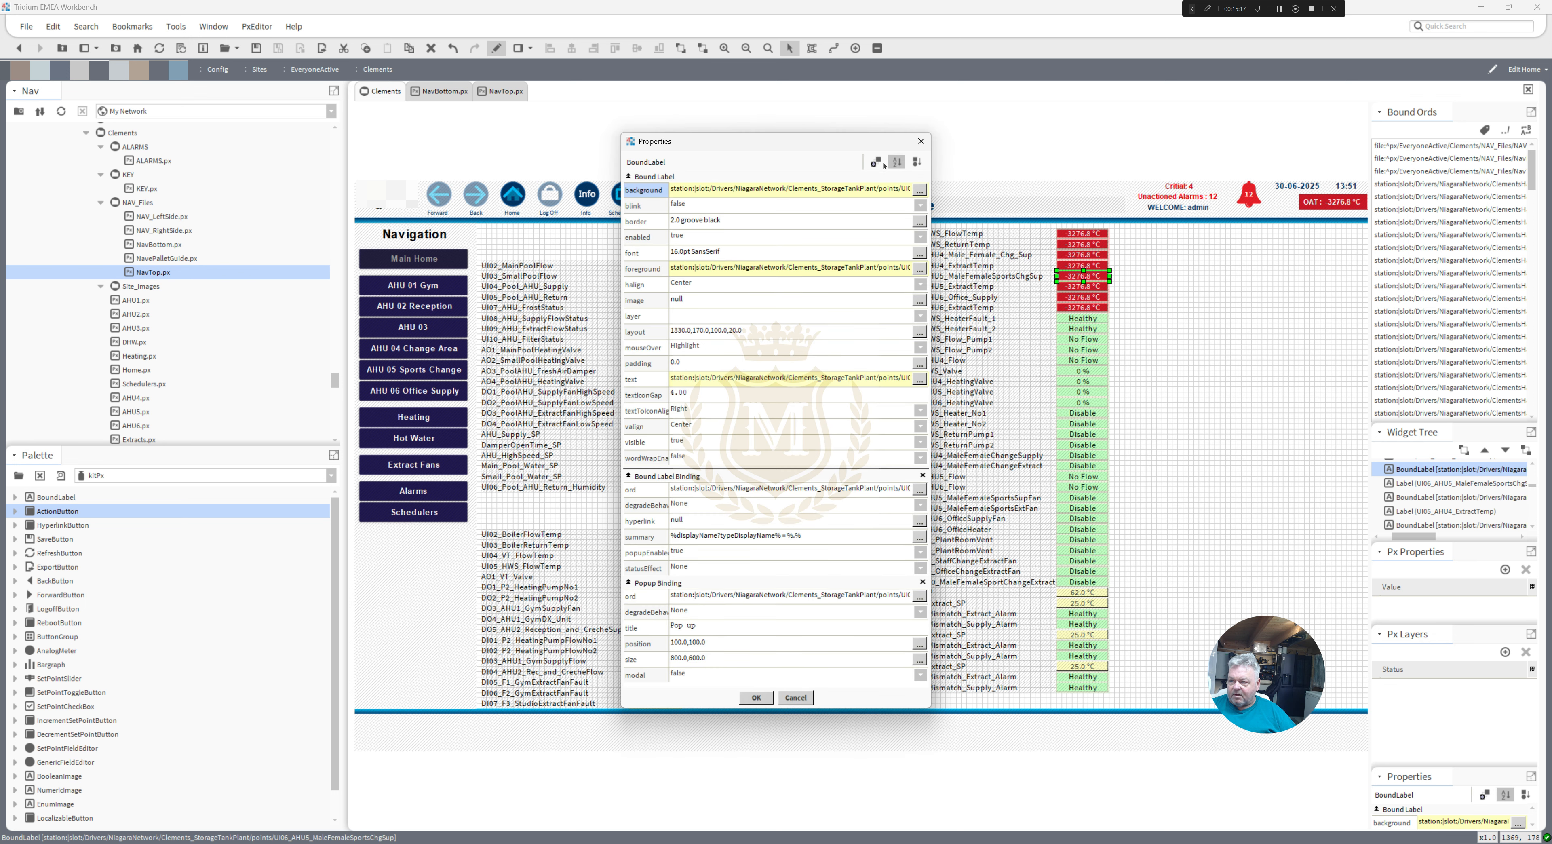
pyautogui.click(874, 163)
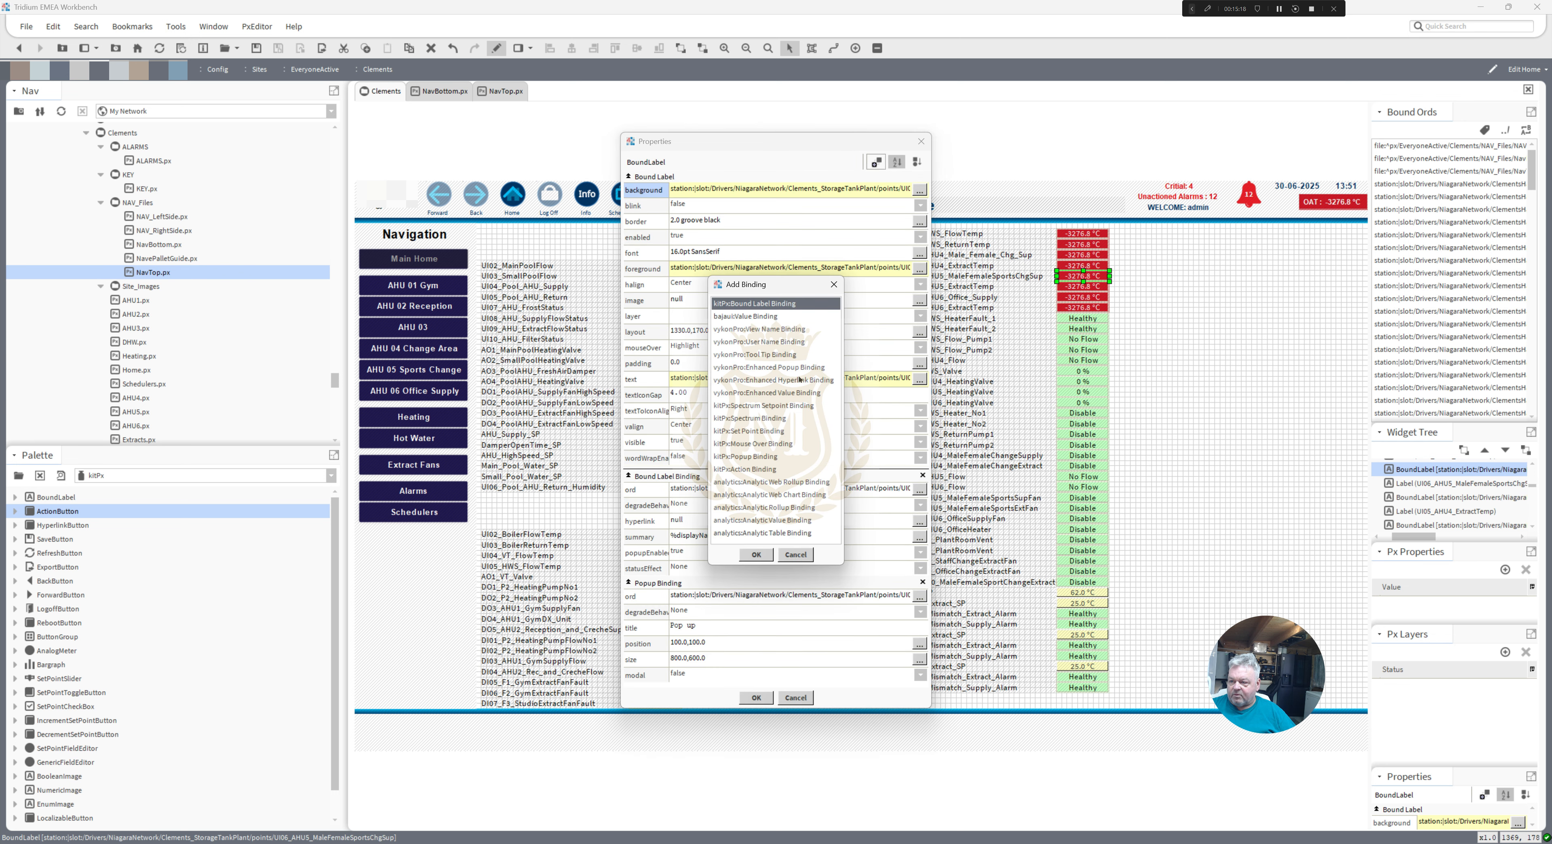
pyautogui.doubleClick(763, 457)
pyautogui.scroll(-3, 880, 492)
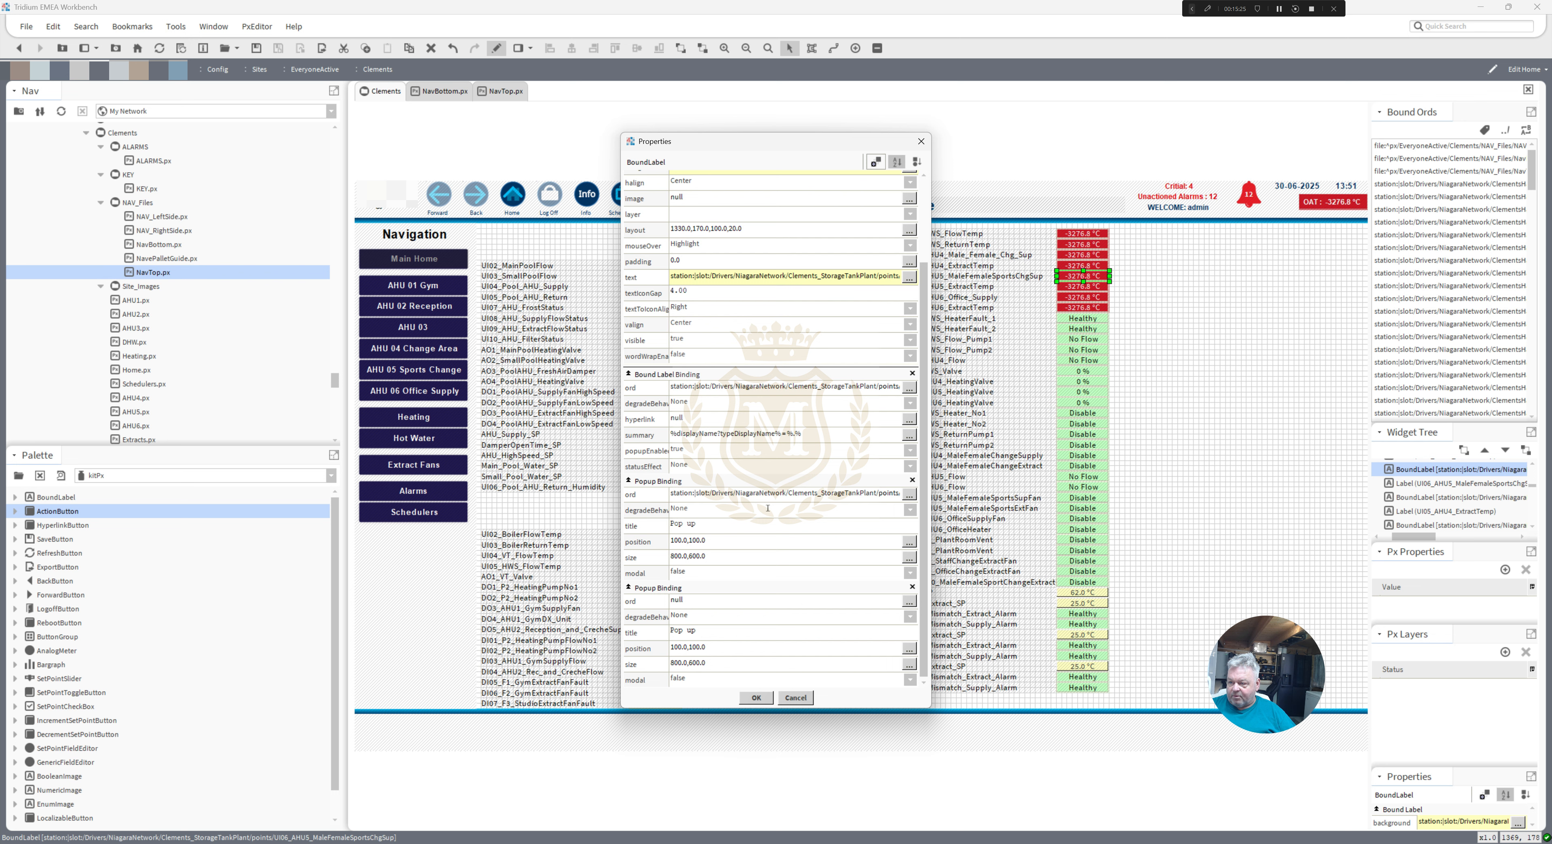
pyautogui.click(913, 587)
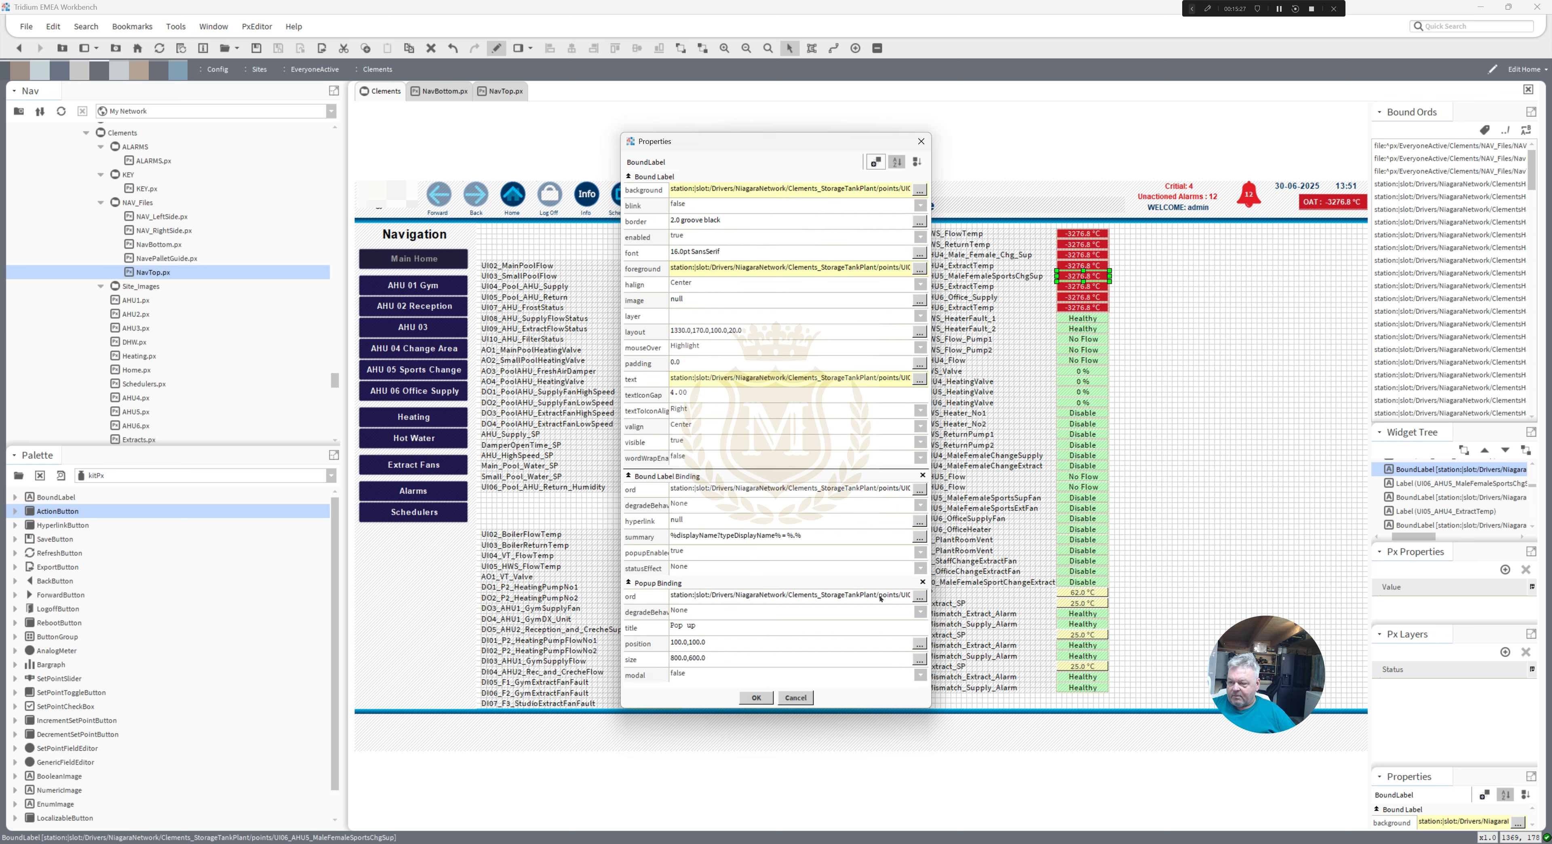
pyautogui.click(756, 698)
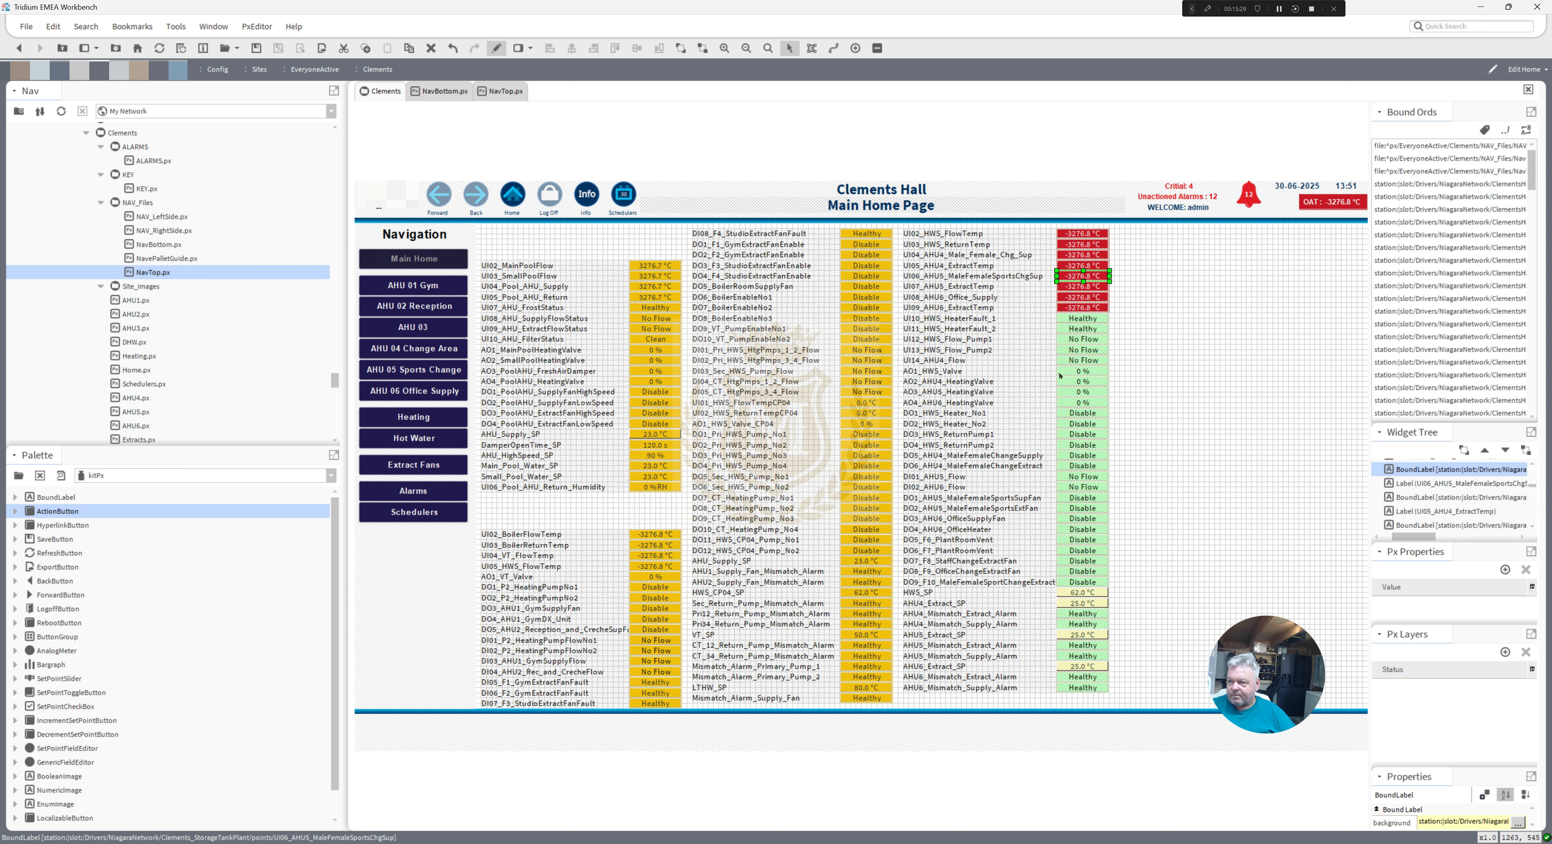
# - Add a Popup Binding to the UI07_AHU5_ExtractTemp value label
pyautogui.doubleClick(1078, 287)
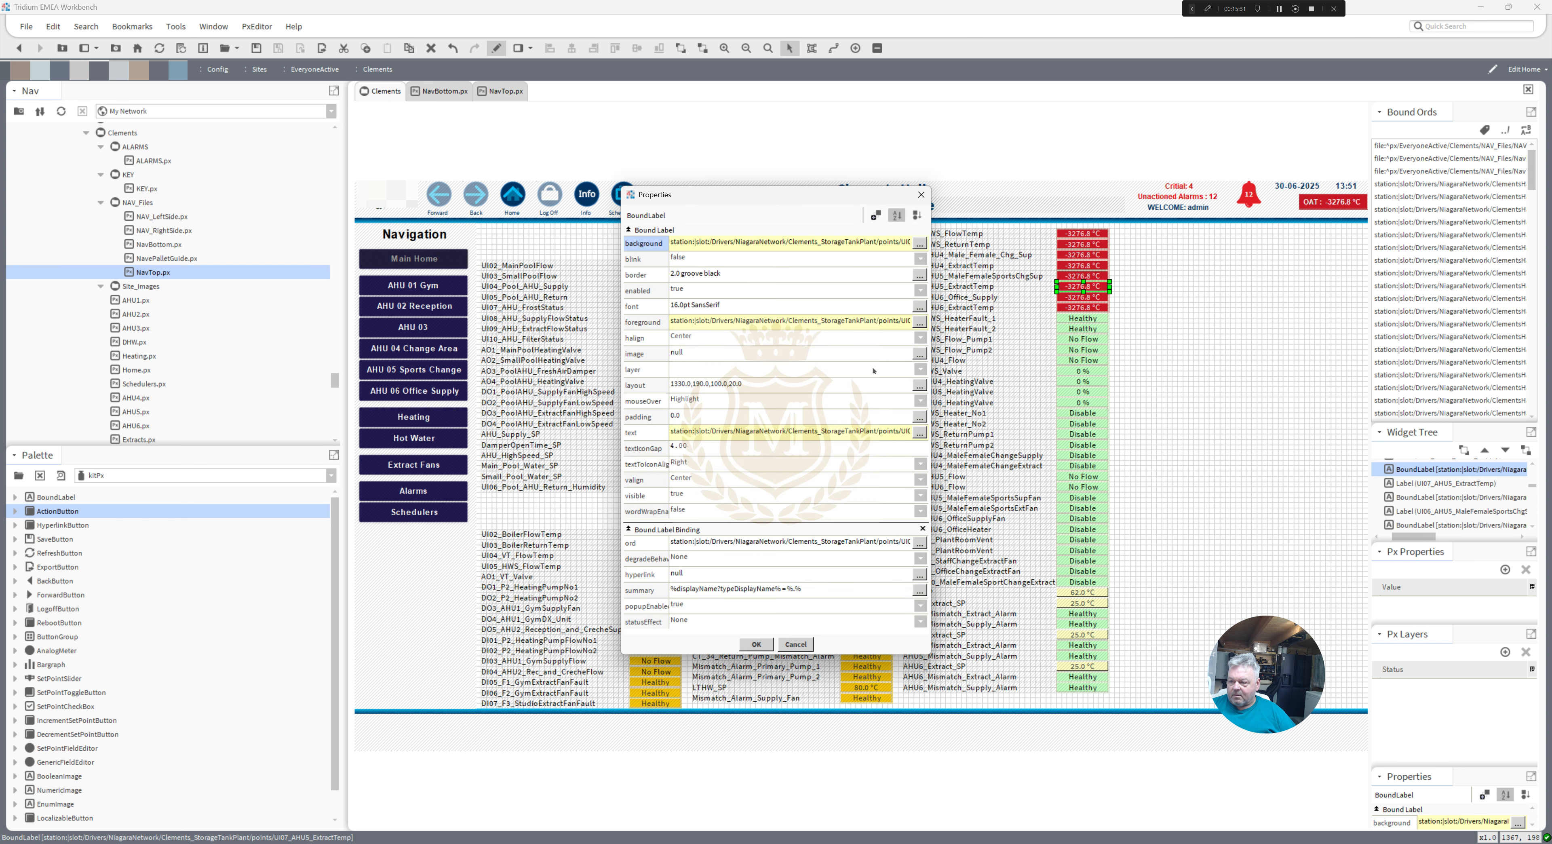
pyautogui.click(874, 217)
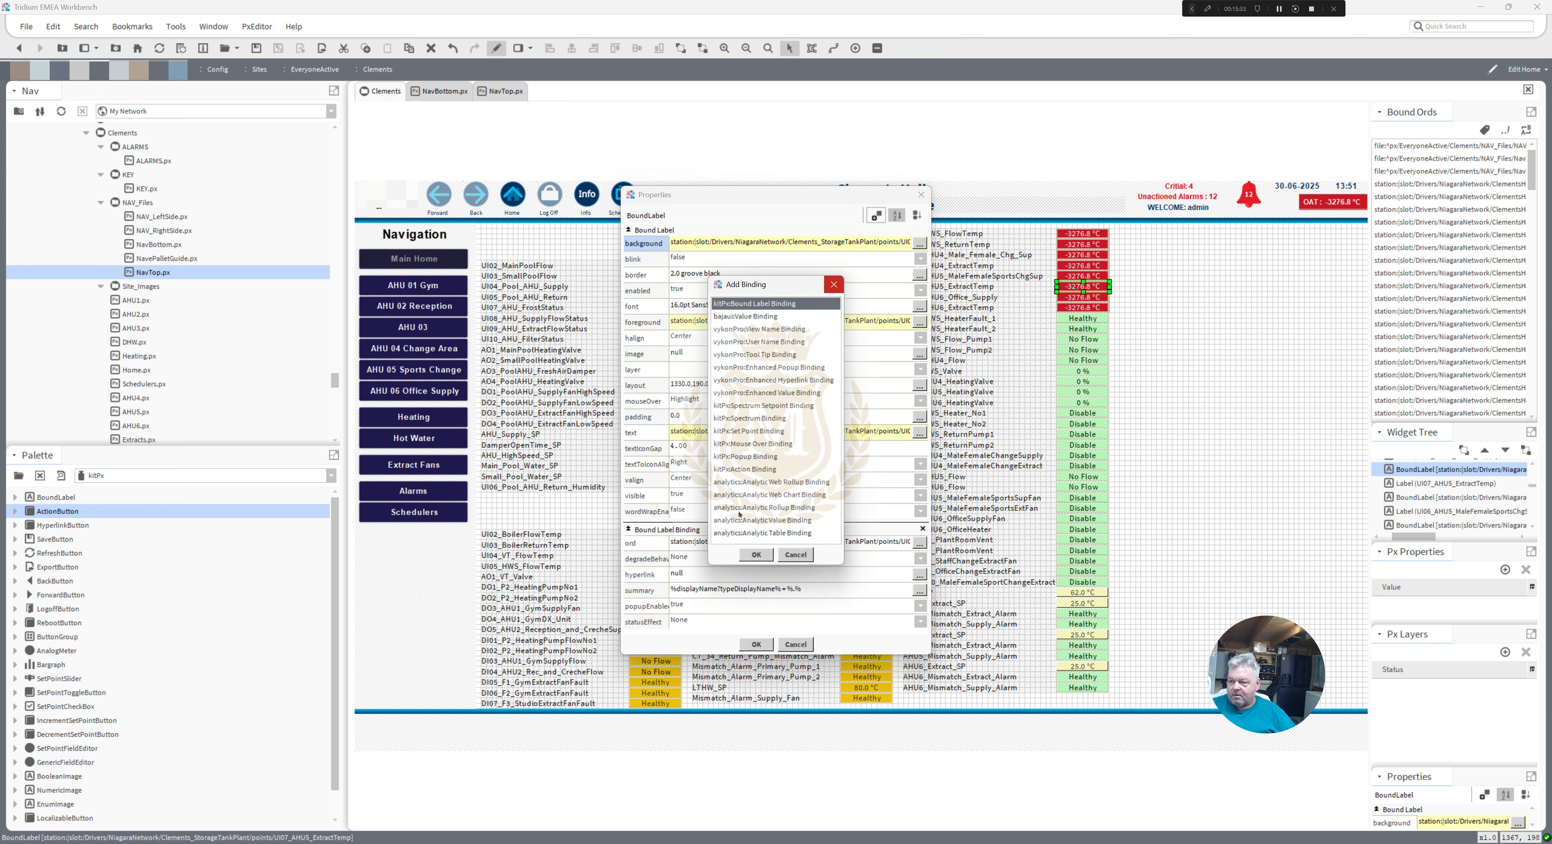
pyautogui.doubleClick(755, 457)
pyautogui.moveTo(922, 492); pyautogui.dragTo(939, 642)
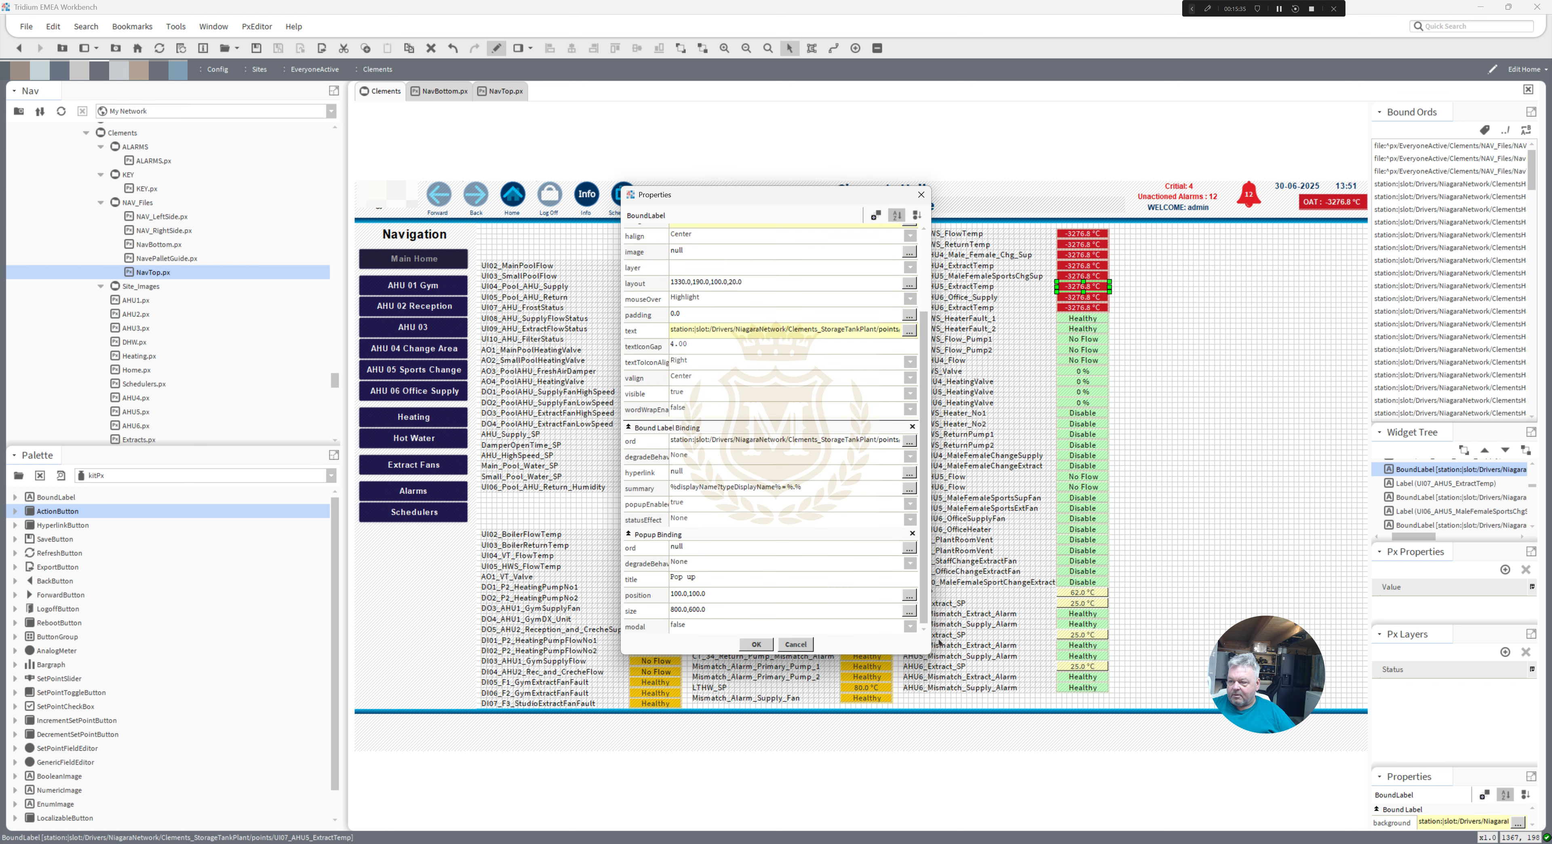
# - Copy the UI07_AHU5_ExtractTemp label's ord into its Popup Binding, set the view to Chart, and apply the properties
pyautogui.click(908, 441)
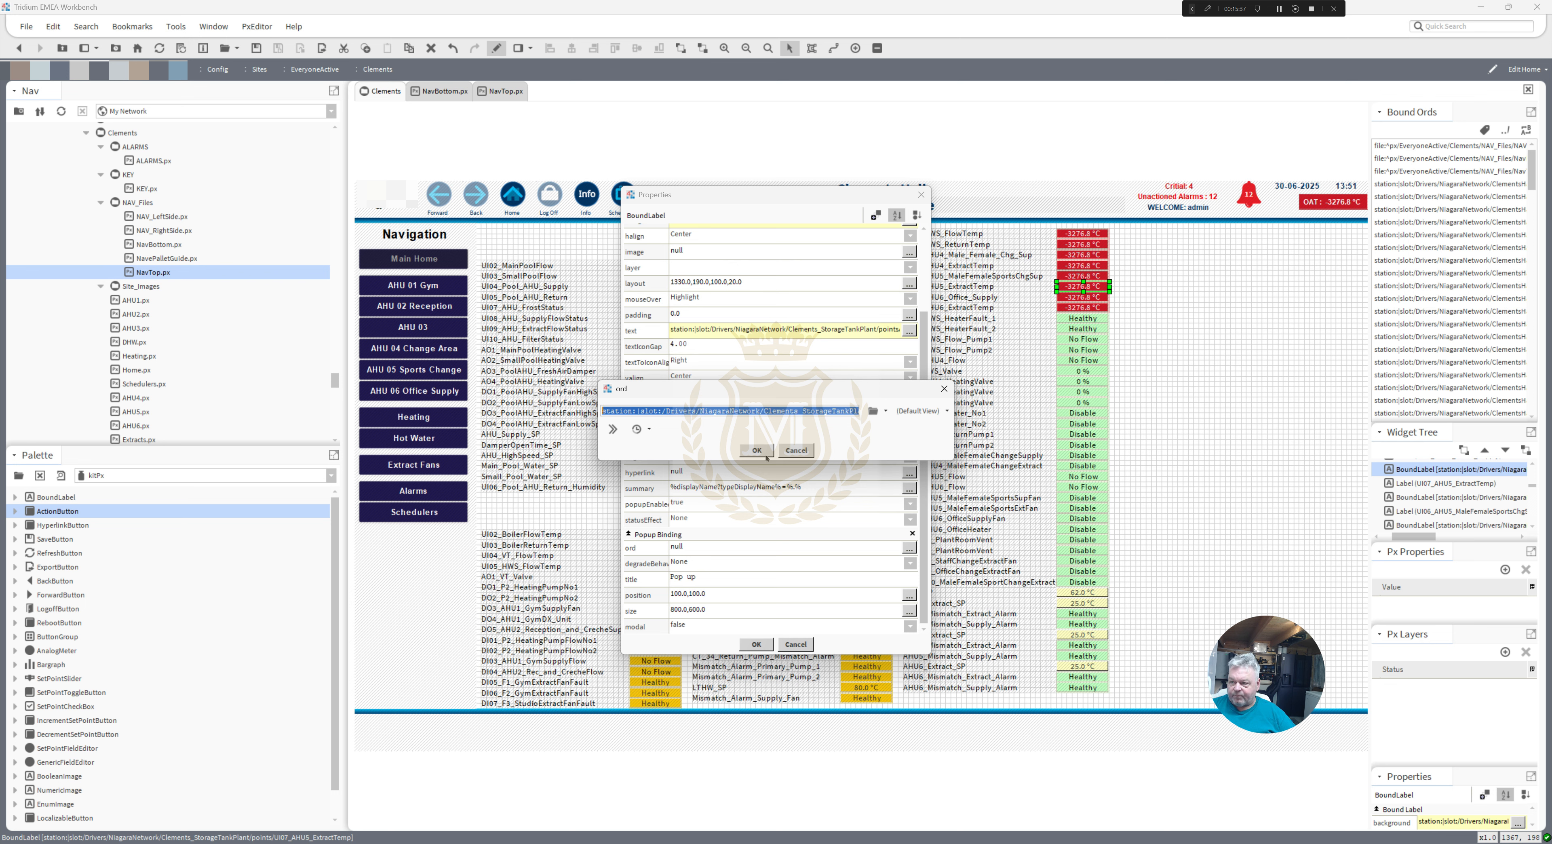
pyautogui.click(909, 548)
pyautogui.write('station:|slot:/Drivers/NiagaraNetwork/Clements_StorageTankPlant/points/UI07_AHU5_ExtractTemp')
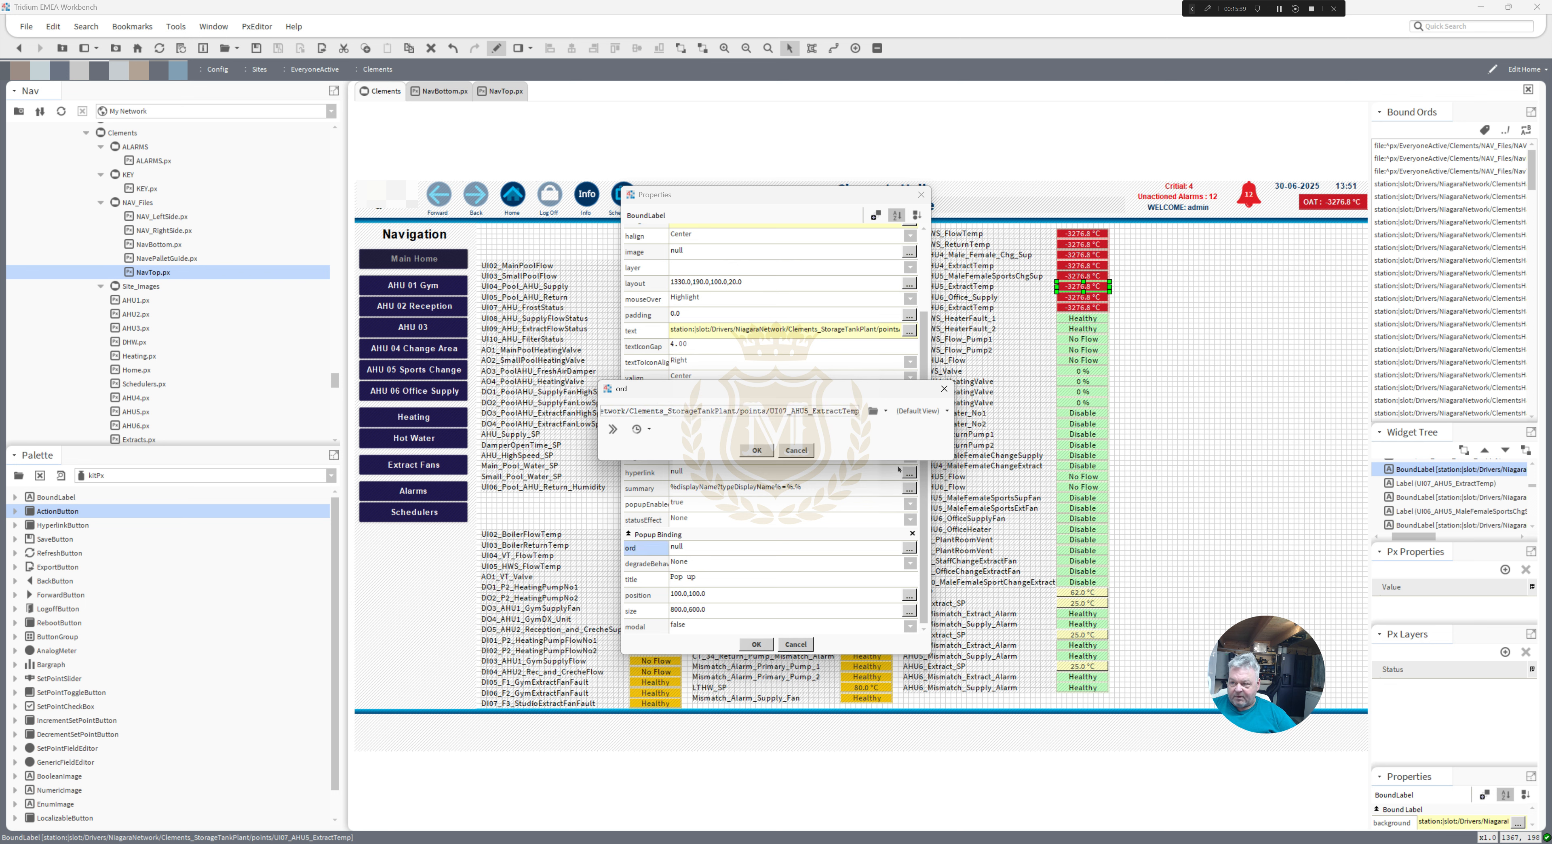
pyautogui.click(929, 412)
pyautogui.click(931, 520)
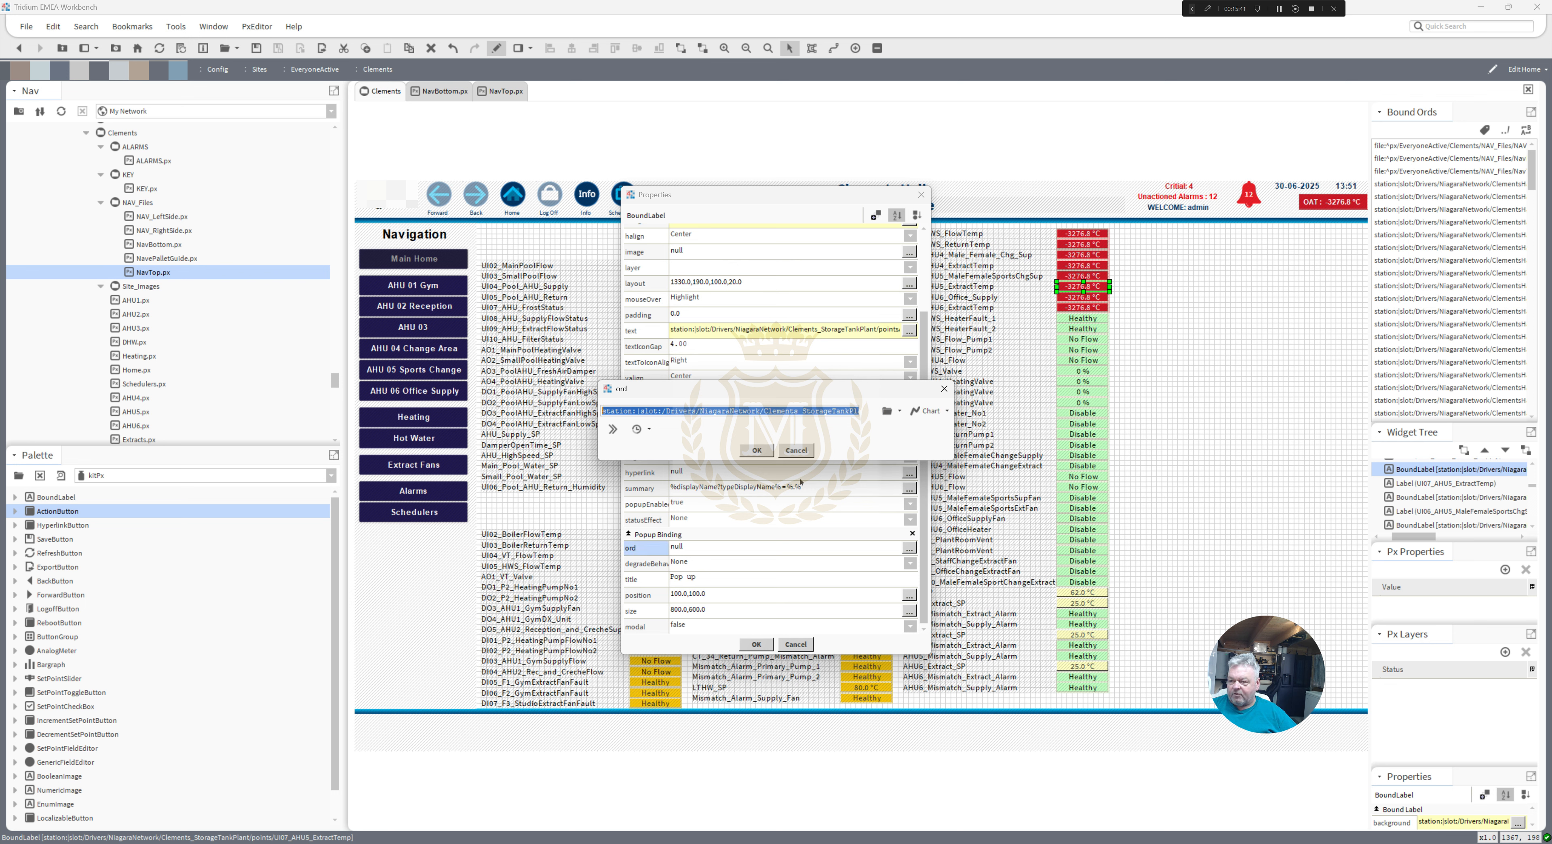
pyautogui.click(758, 450)
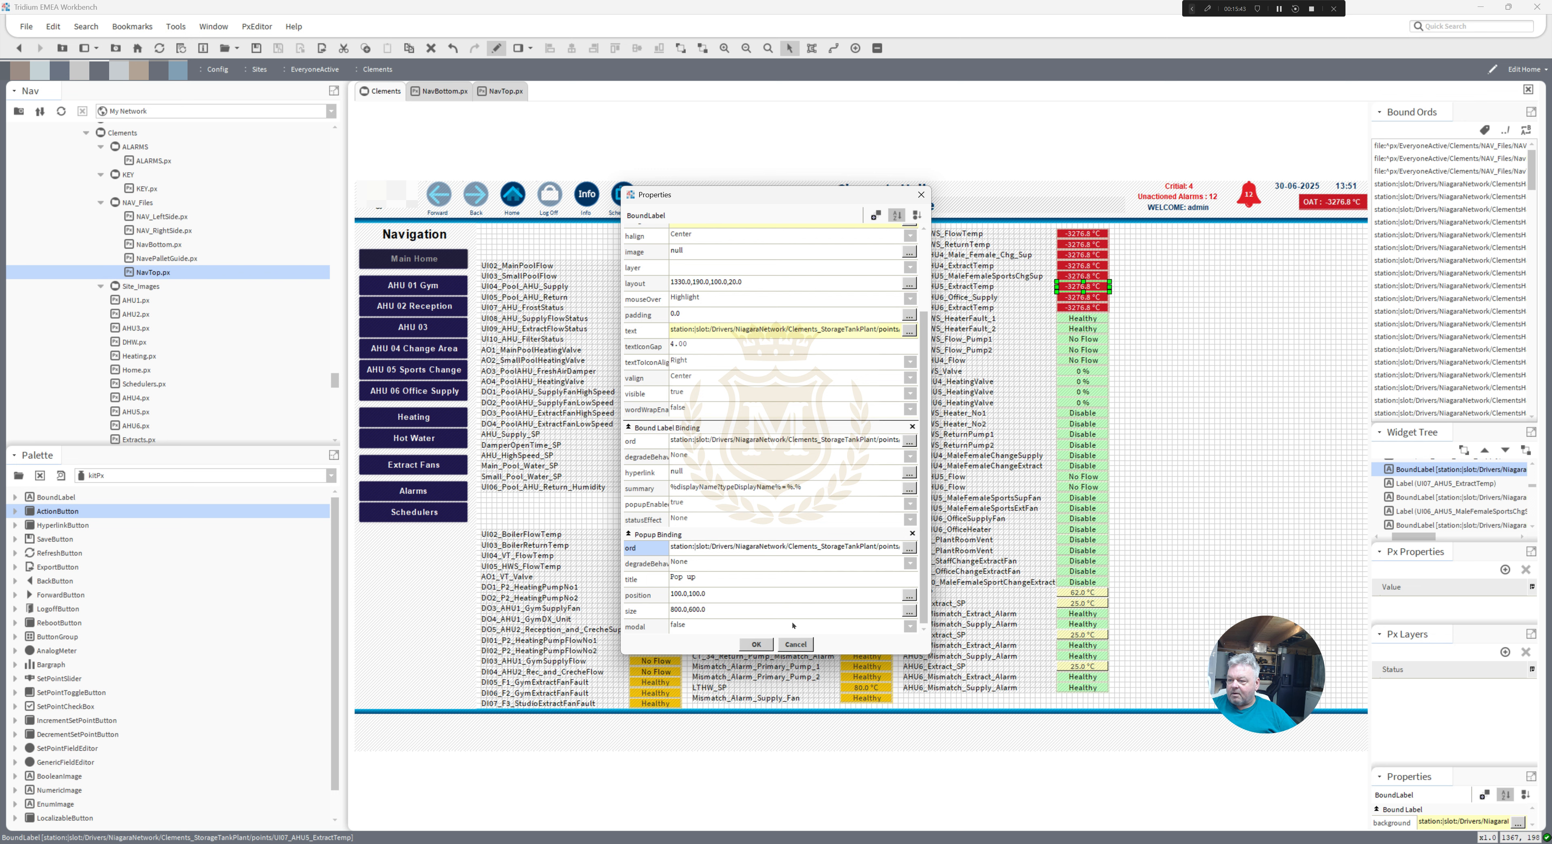
pyautogui.click(756, 644)
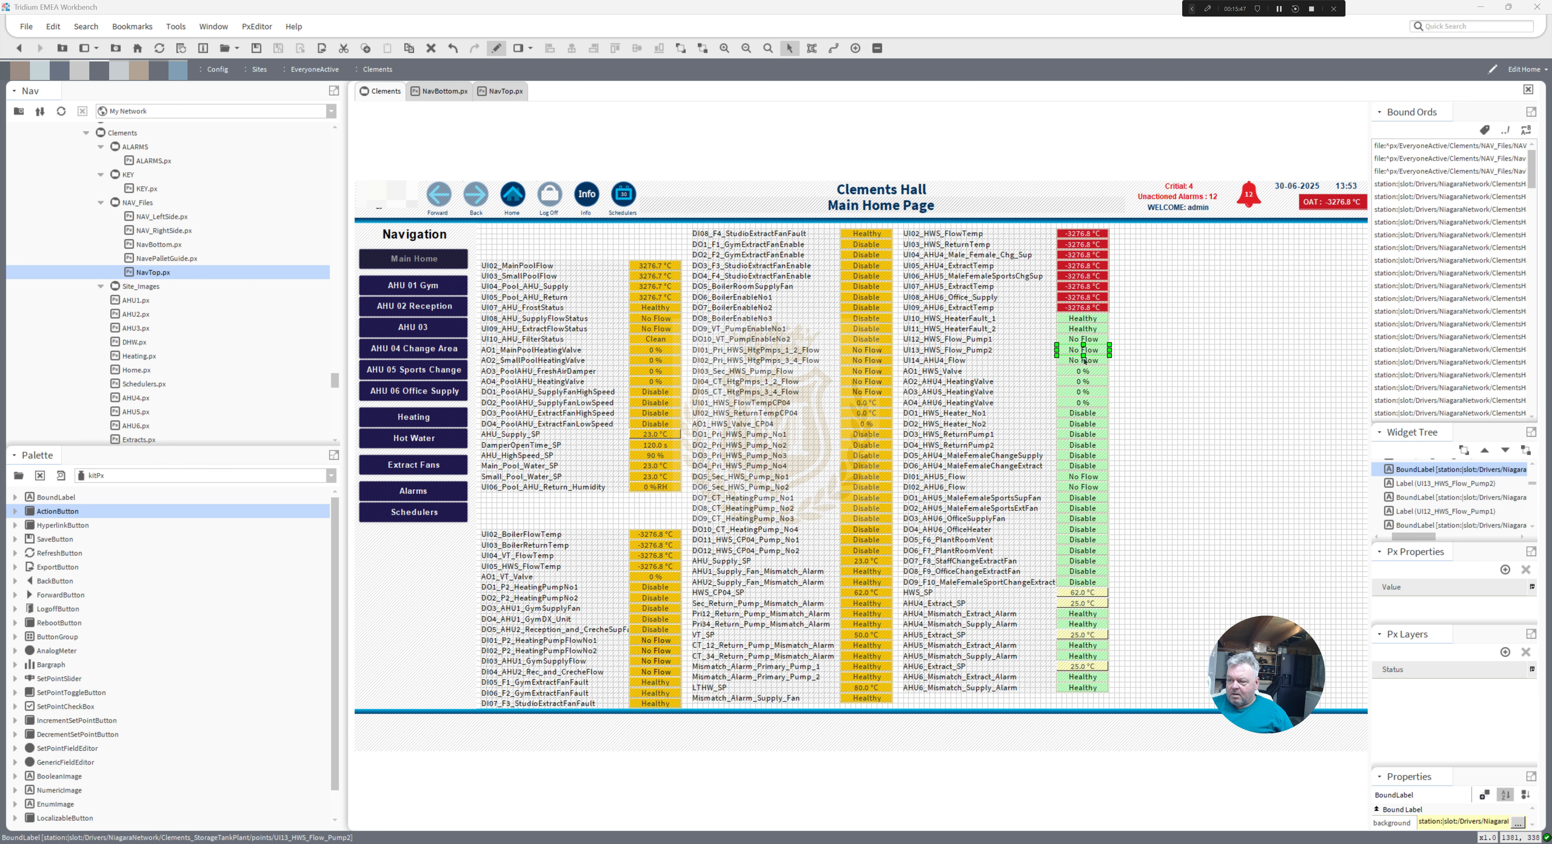
# - Add a Popup Binding to the UI14_AHU4_Flow value label
pyautogui.doubleClick(1083, 360)
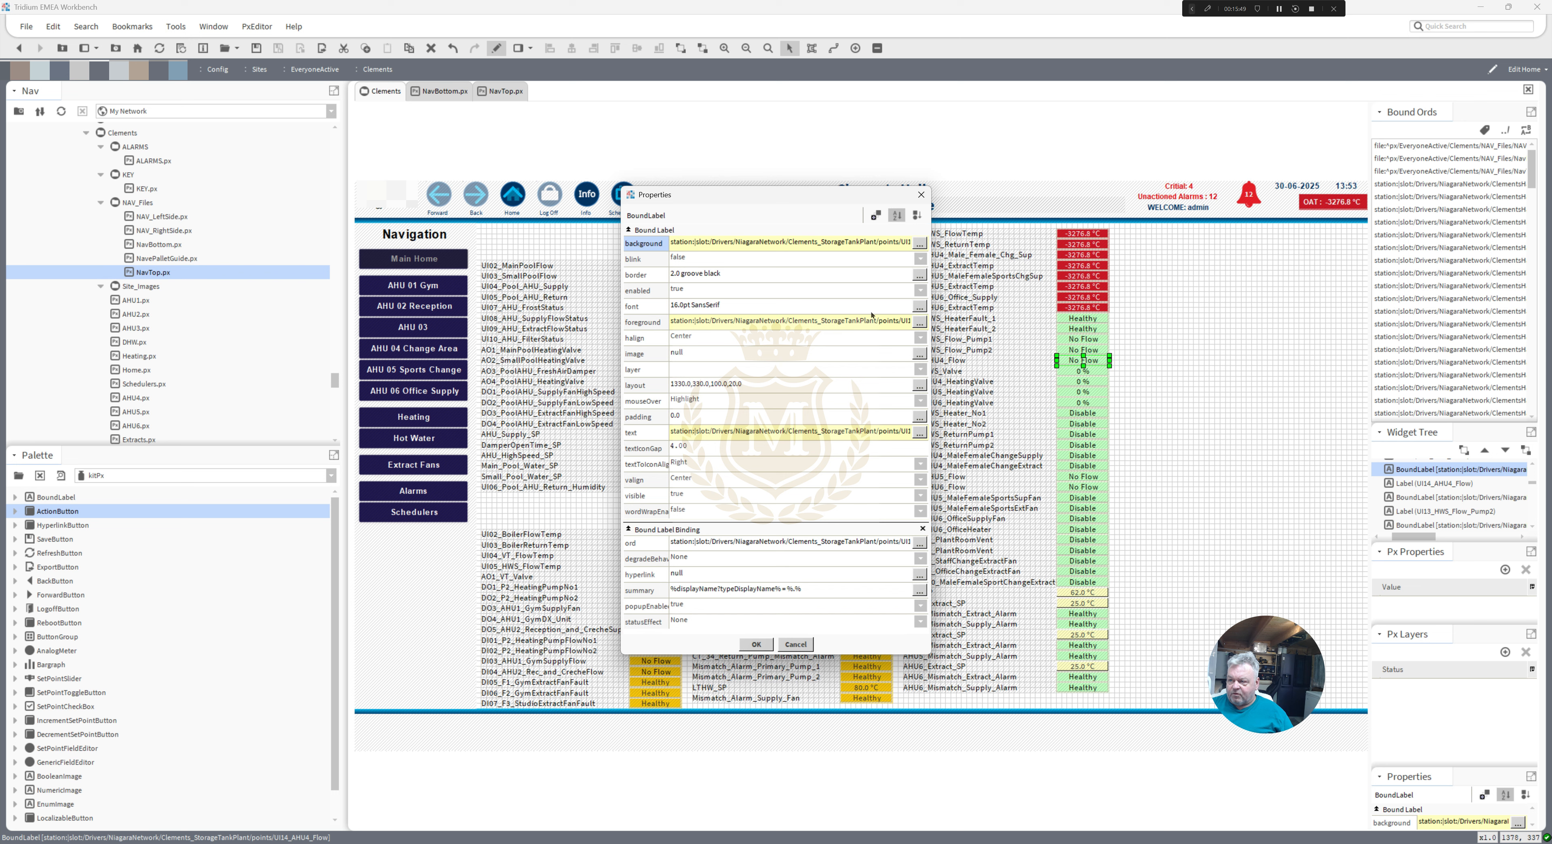
pyautogui.click(874, 217)
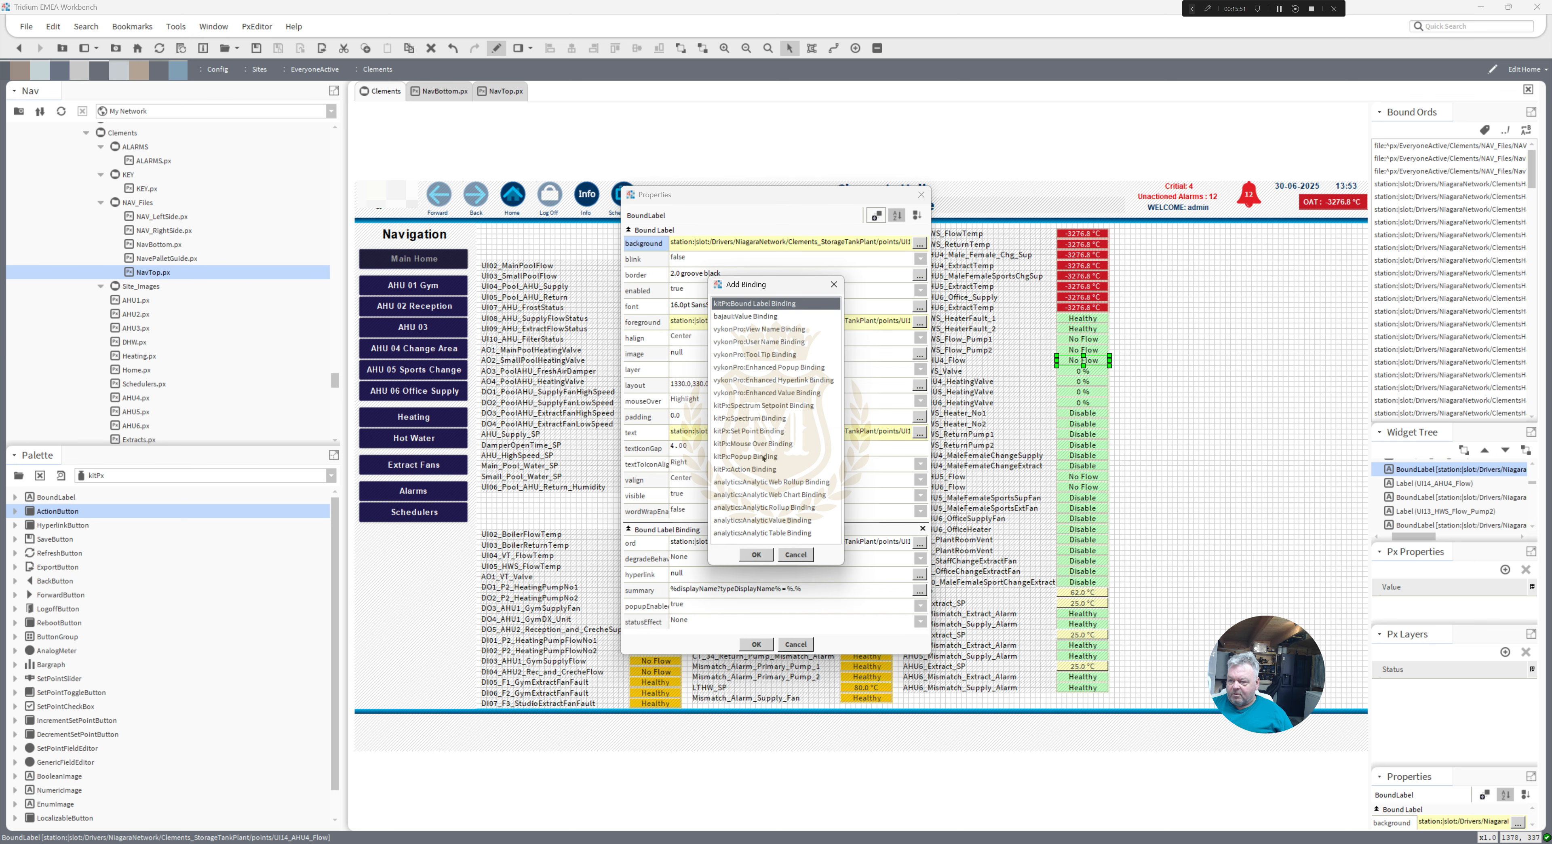
pyautogui.doubleClick(763, 457)
pyautogui.scroll(-3, 890, 535)
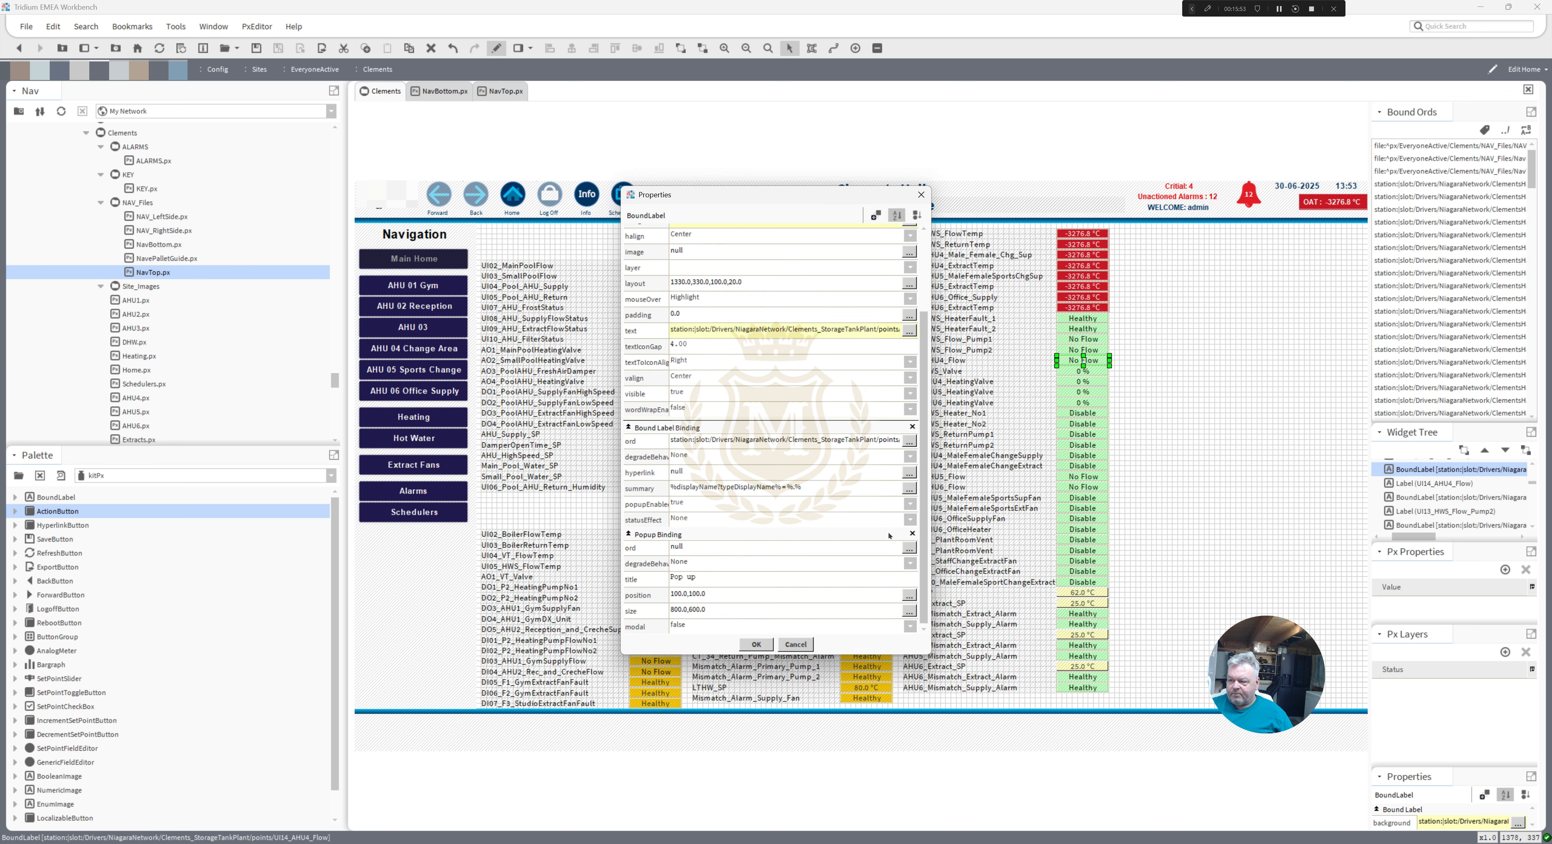
# - Point the UI14_AHU4_Flow label's Popup Binding to the same point's ord with the Chart view, and apply the properties
pyautogui.click(909, 440)
pyautogui.hotkey('ctrl', 'c')
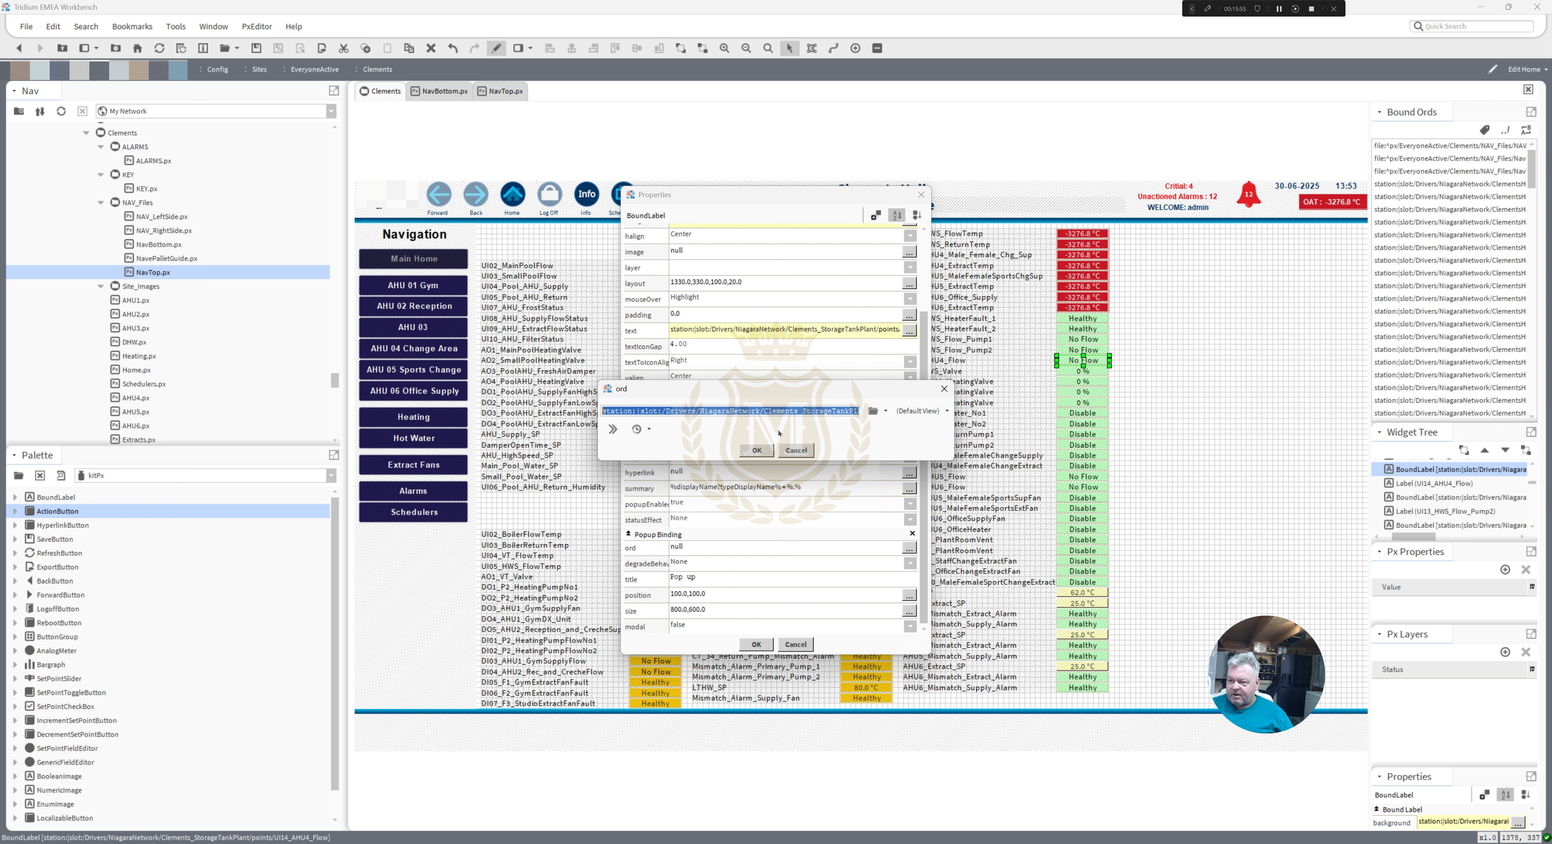
pyautogui.click(762, 452)
pyautogui.click(767, 549)
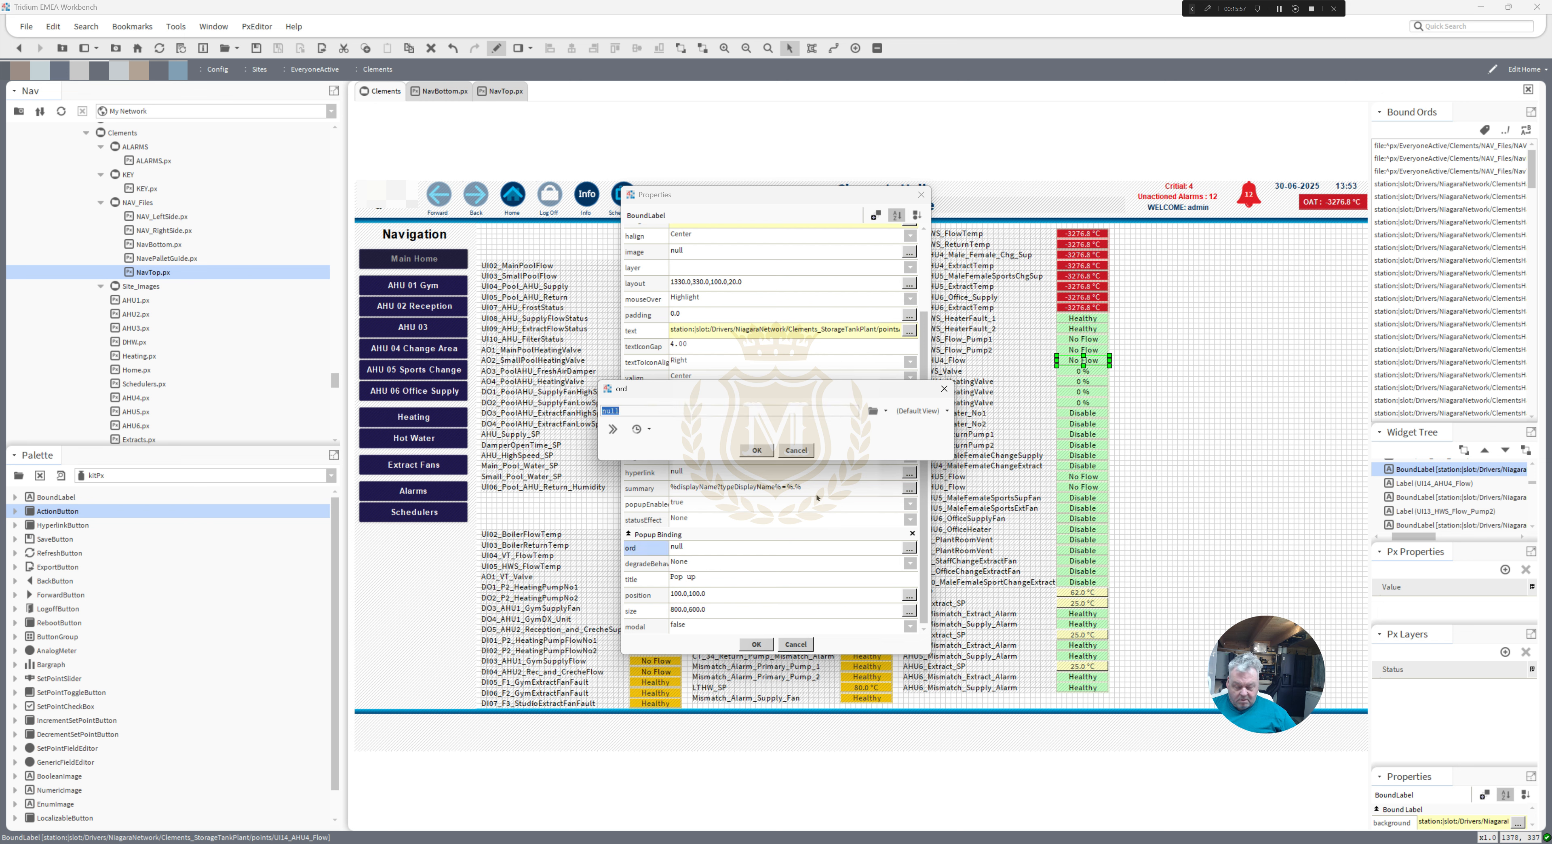
pyautogui.hotkey('ctrl', 'v')
pyautogui.click(919, 411)
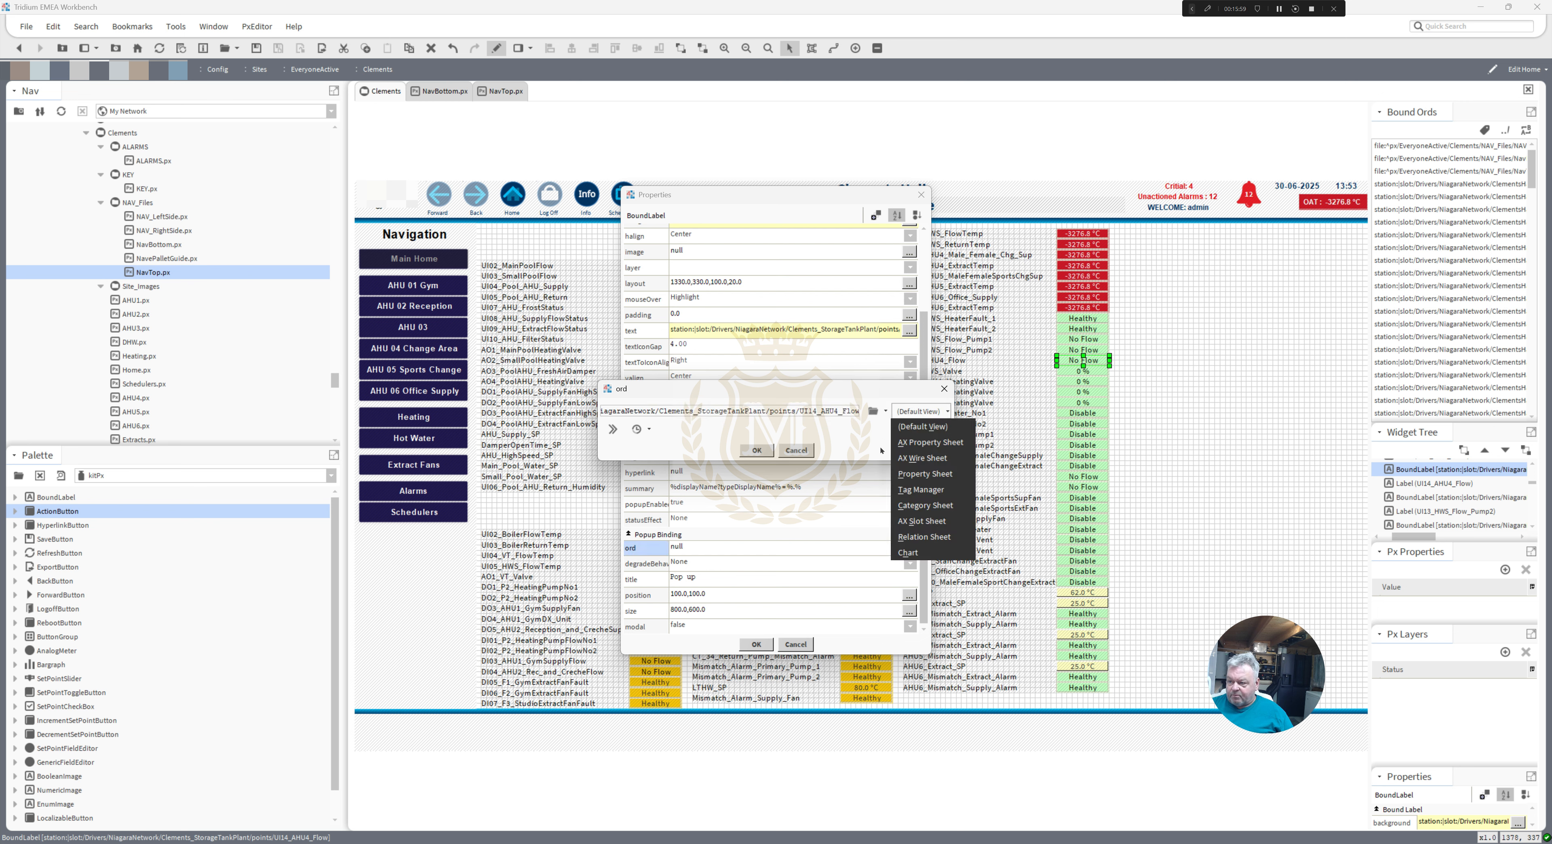
pyautogui.click(905, 557)
pyautogui.click(757, 451)
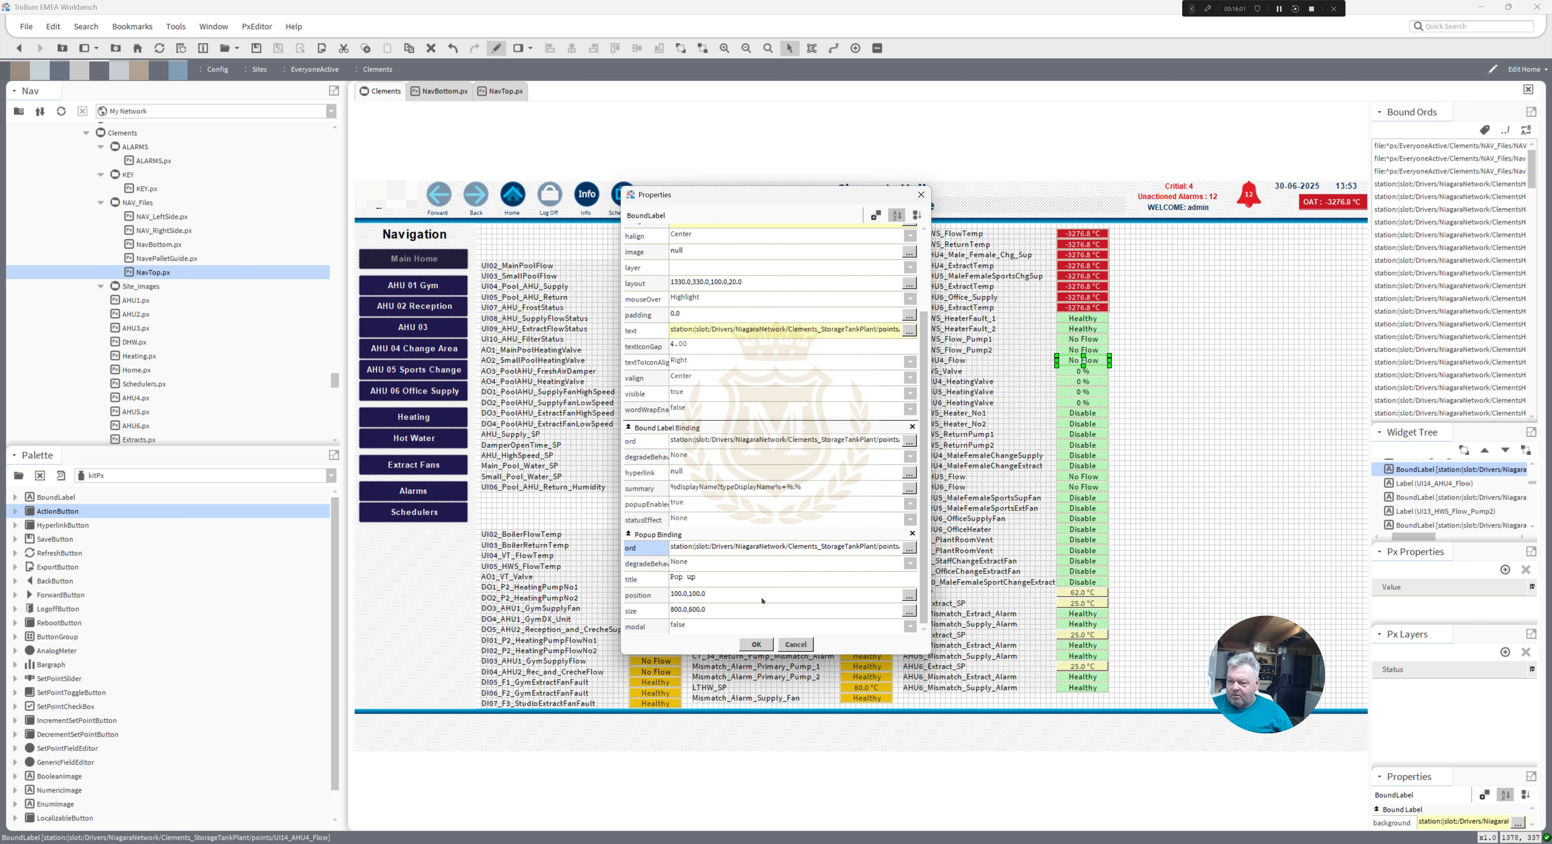
pyautogui.click(756, 645)
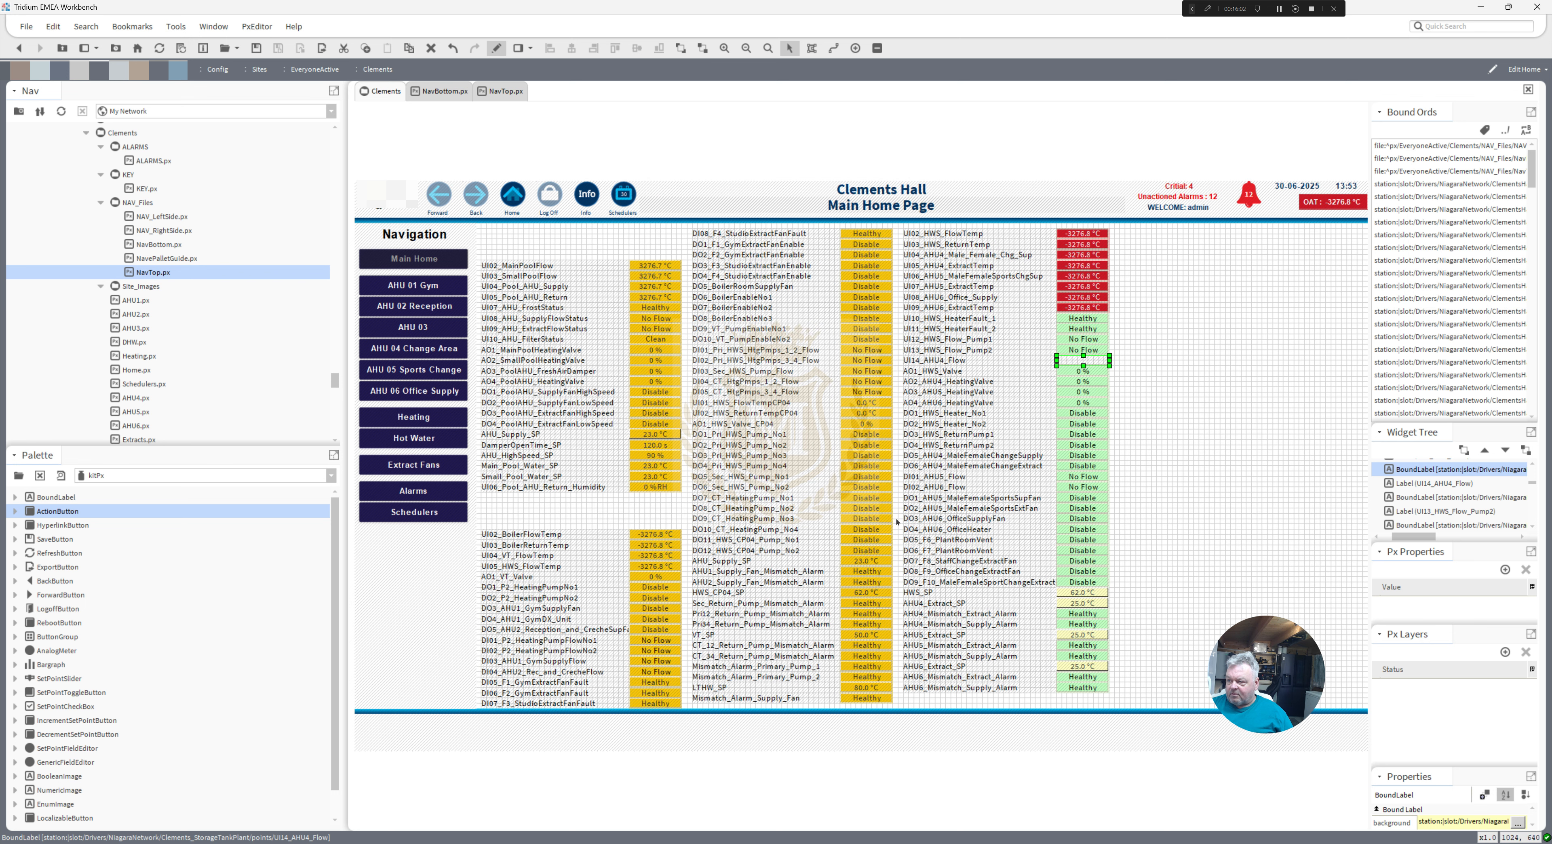
# - Add a Popup Binding to the AO1_HWS_Valve value label
pyautogui.doubleClick(1077, 372)
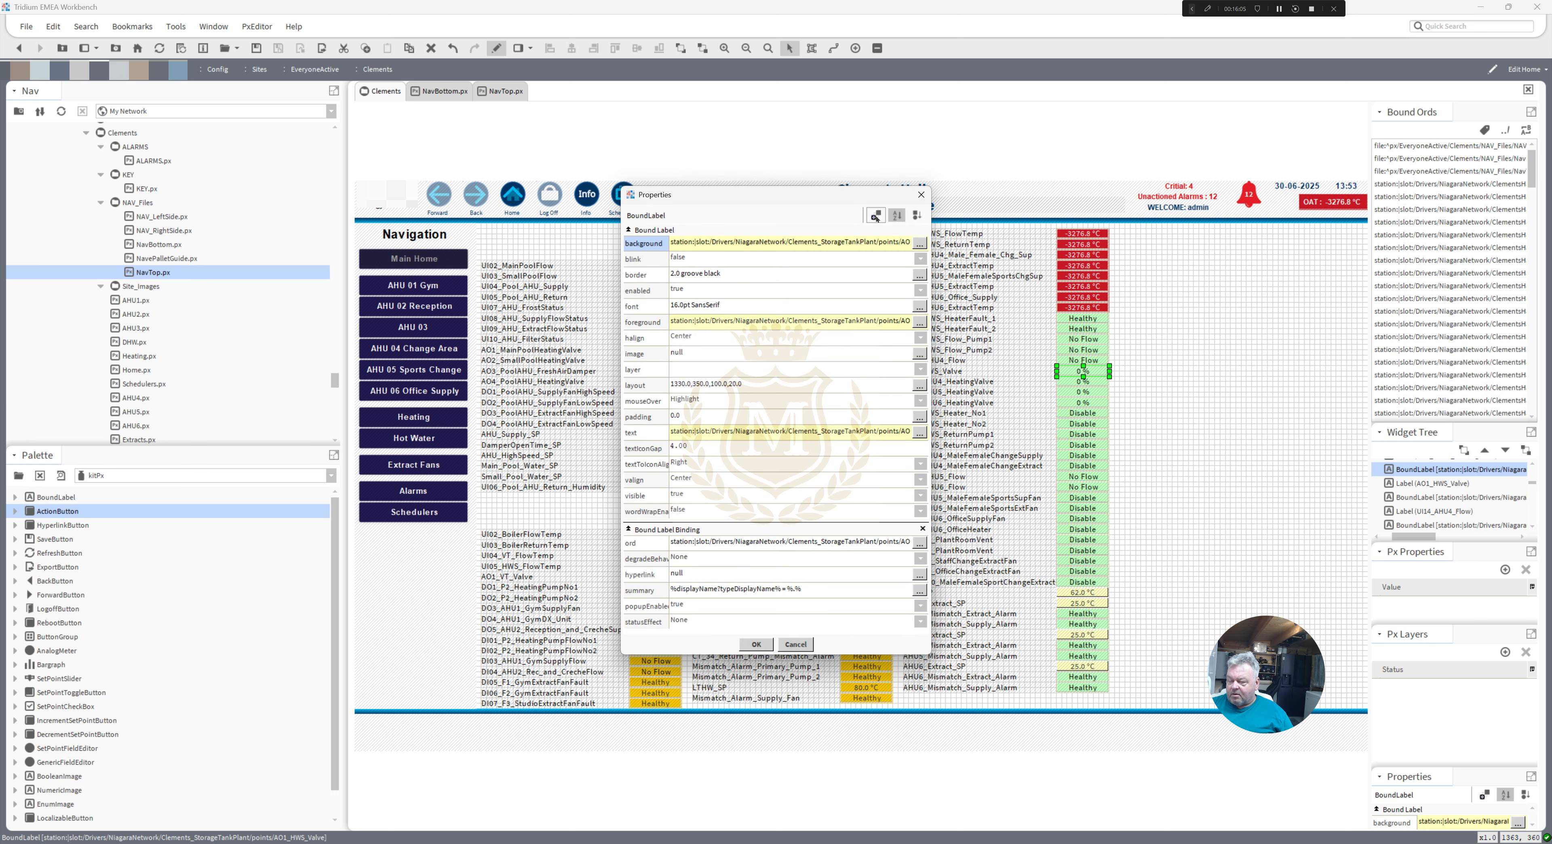
pyautogui.click(876, 215)
pyautogui.doubleClick(758, 458)
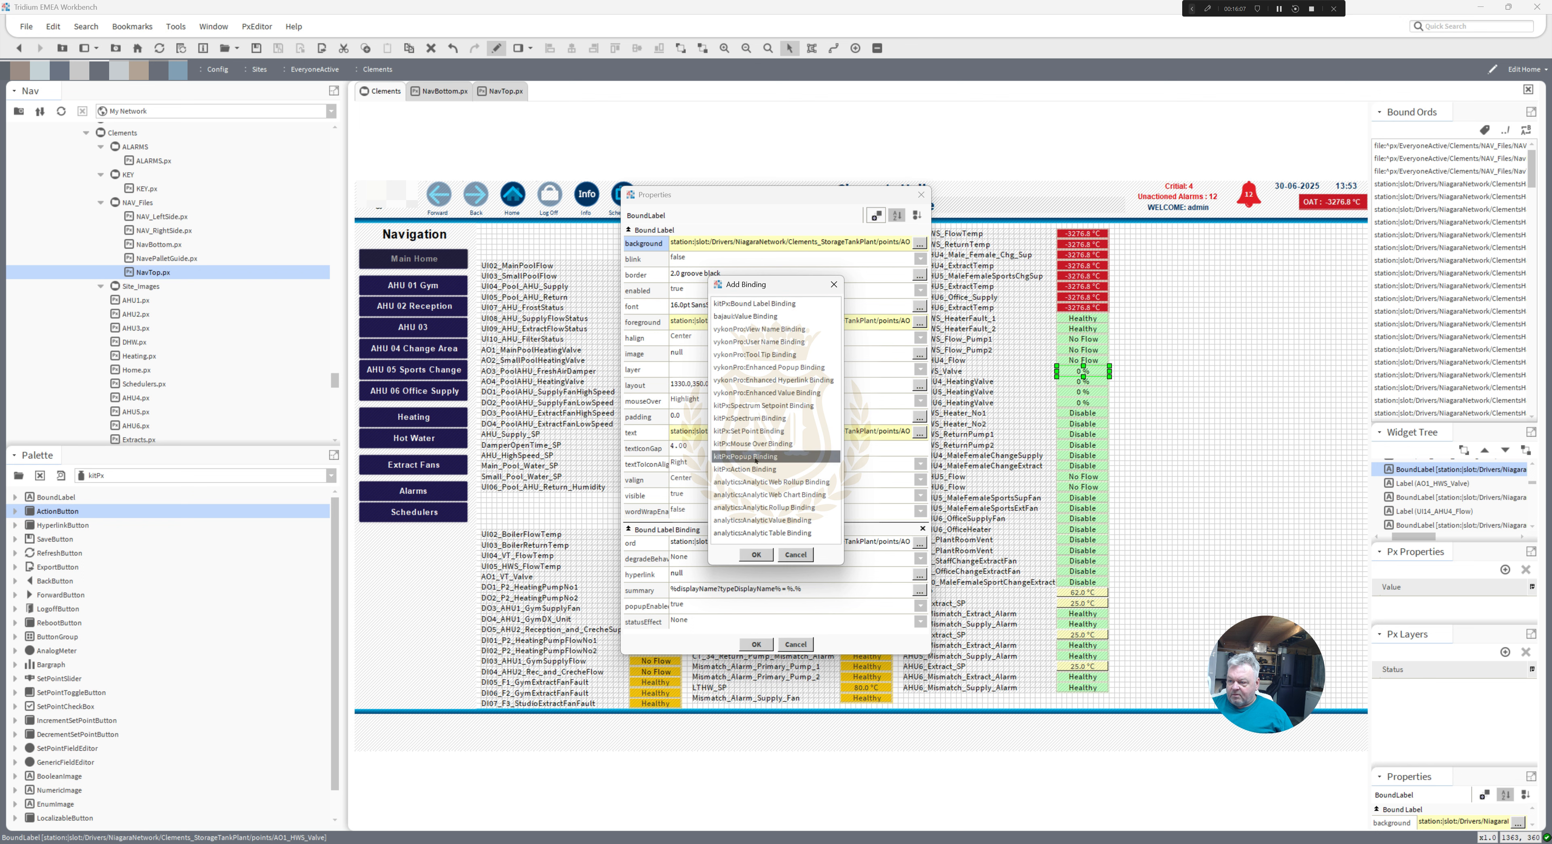
pyautogui.scroll(-3, 904, 476)
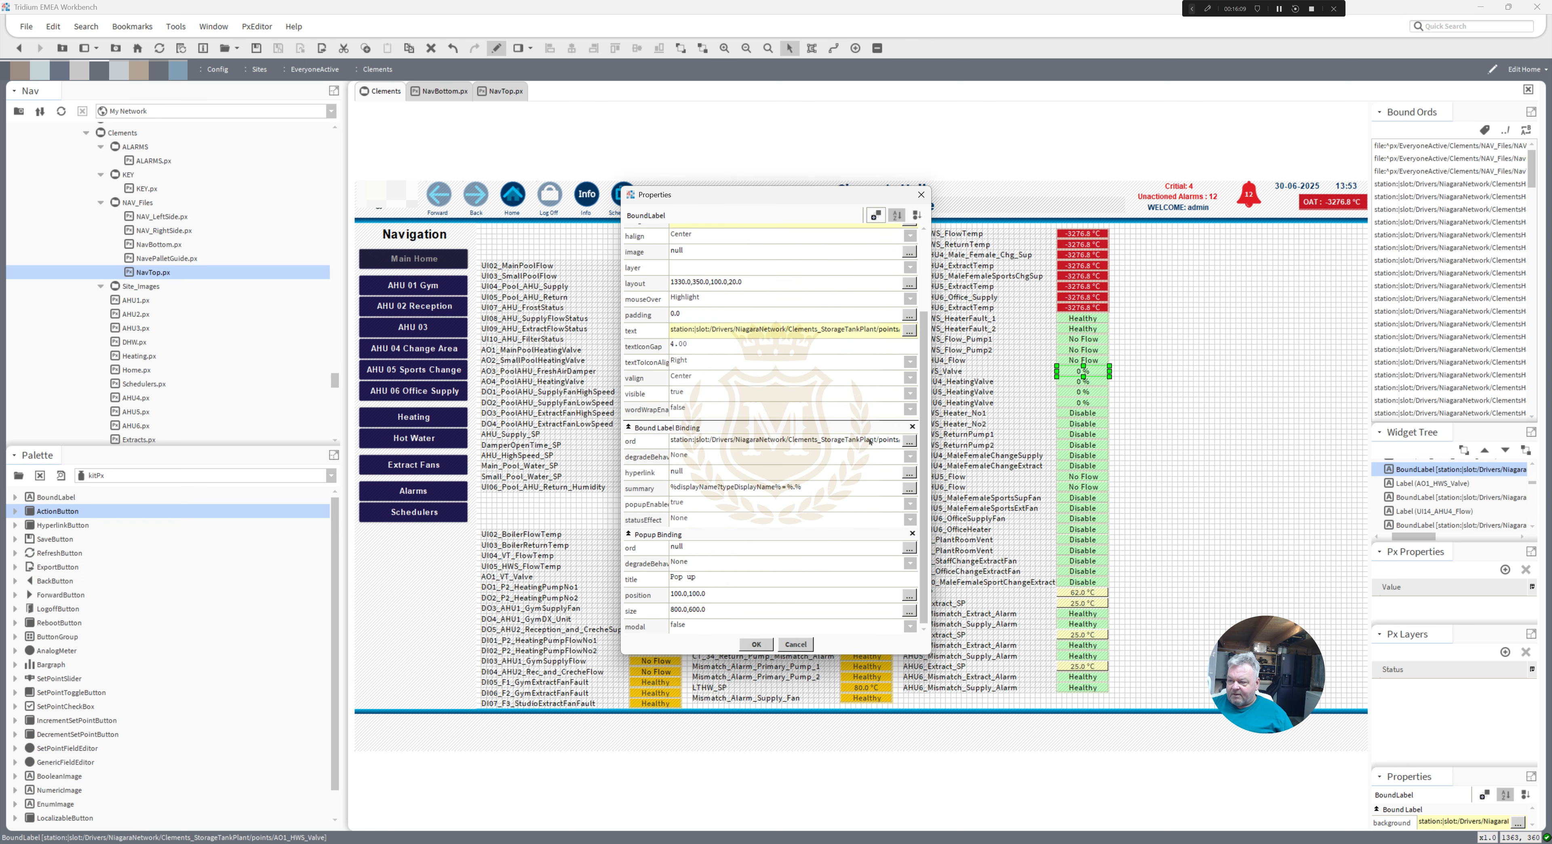
# - Copy the AO1_HWS_Valve label's ord into its Popup Binding, choose the Chart view, and apply the properties
pyautogui.click(909, 441)
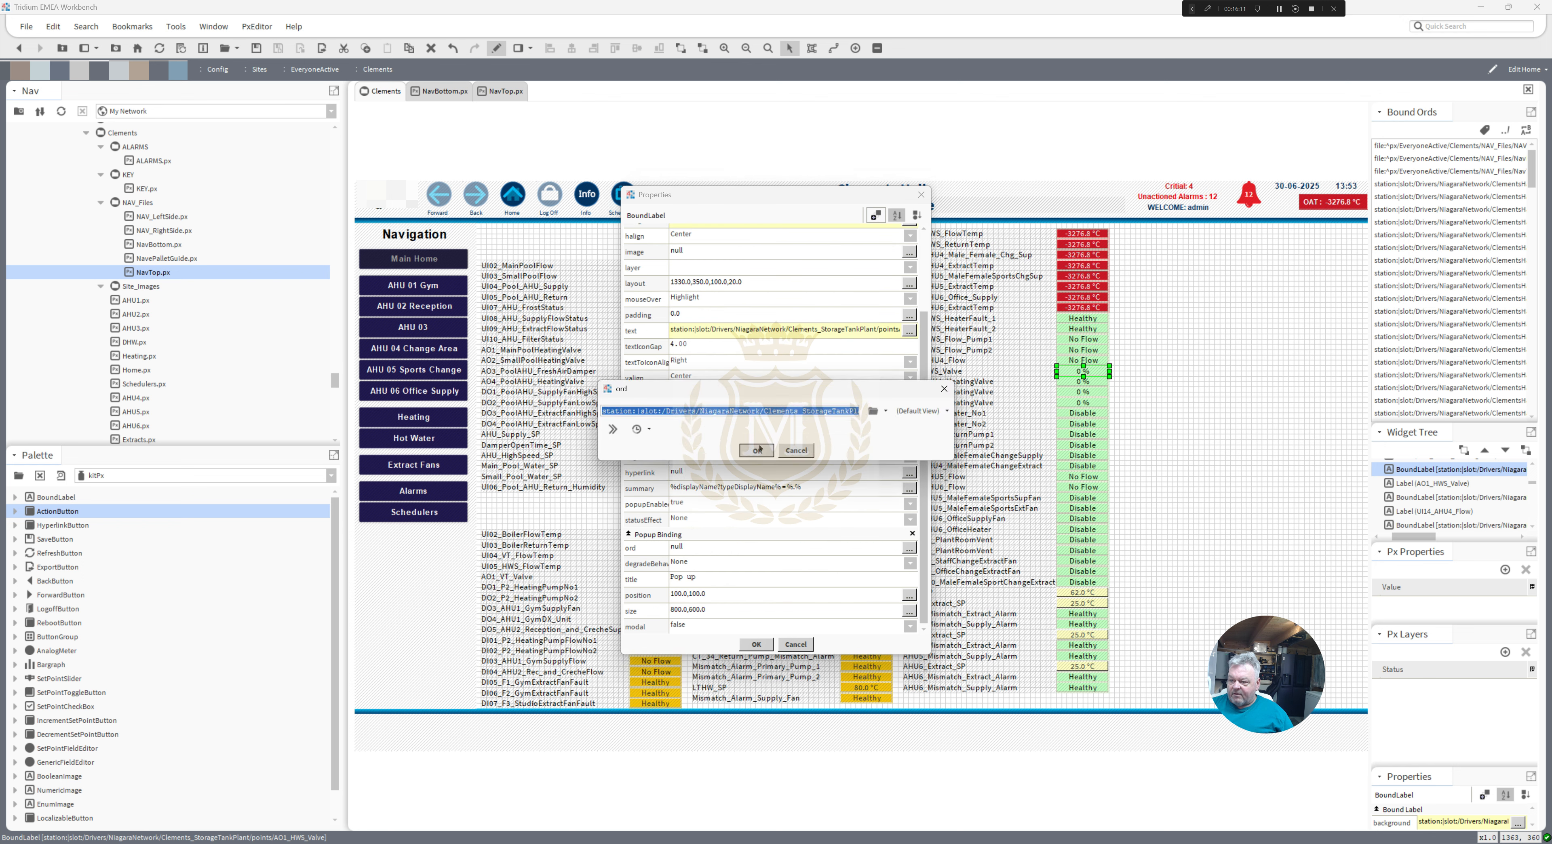
pyautogui.click(758, 449)
pyautogui.click(908, 548)
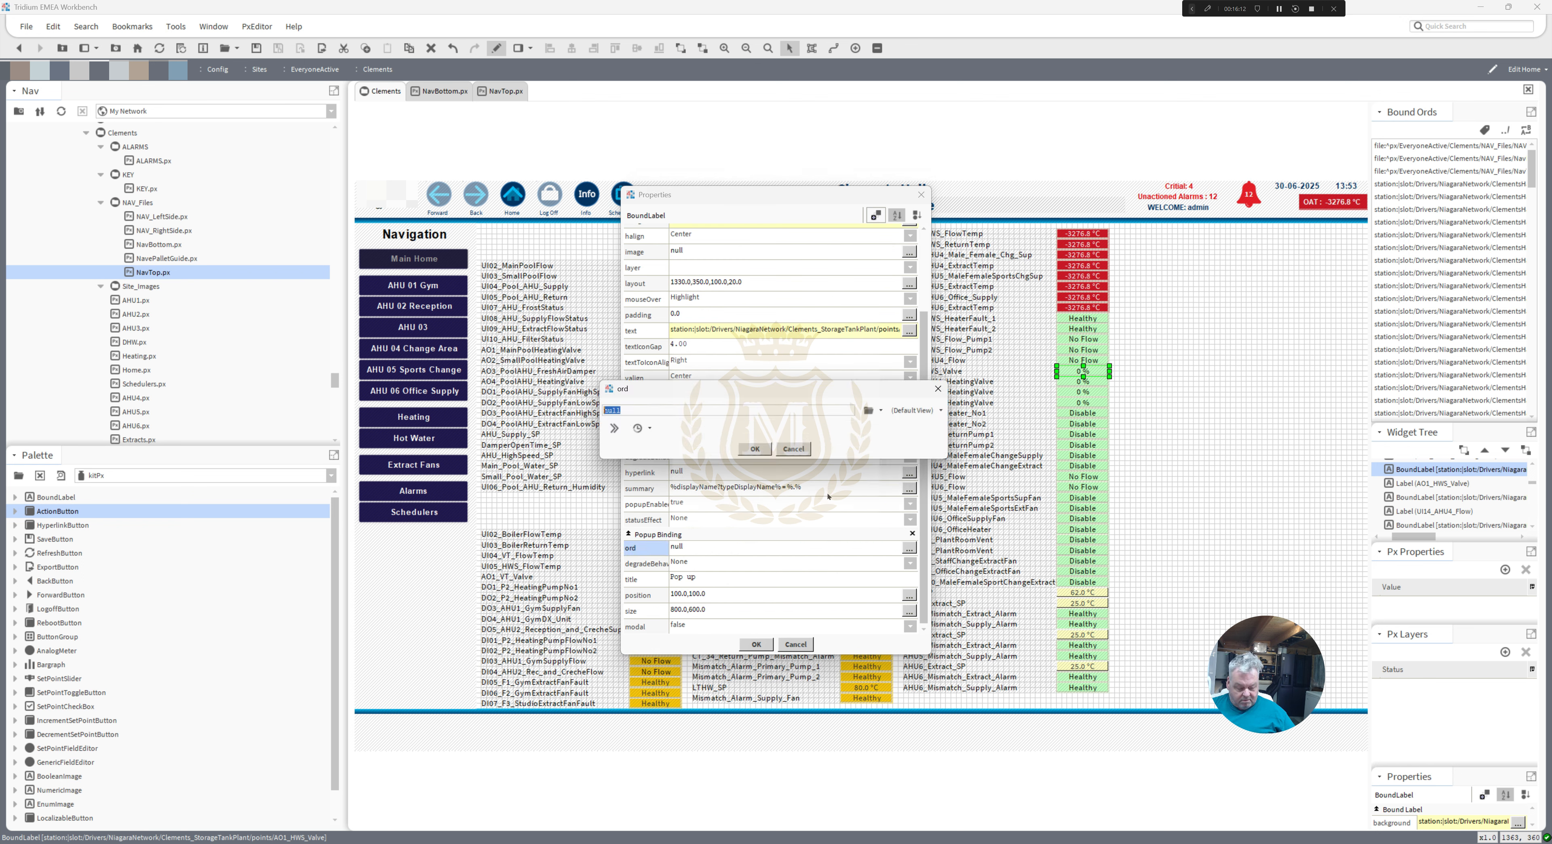
pyautogui.click(926, 411)
pyautogui.click(923, 552)
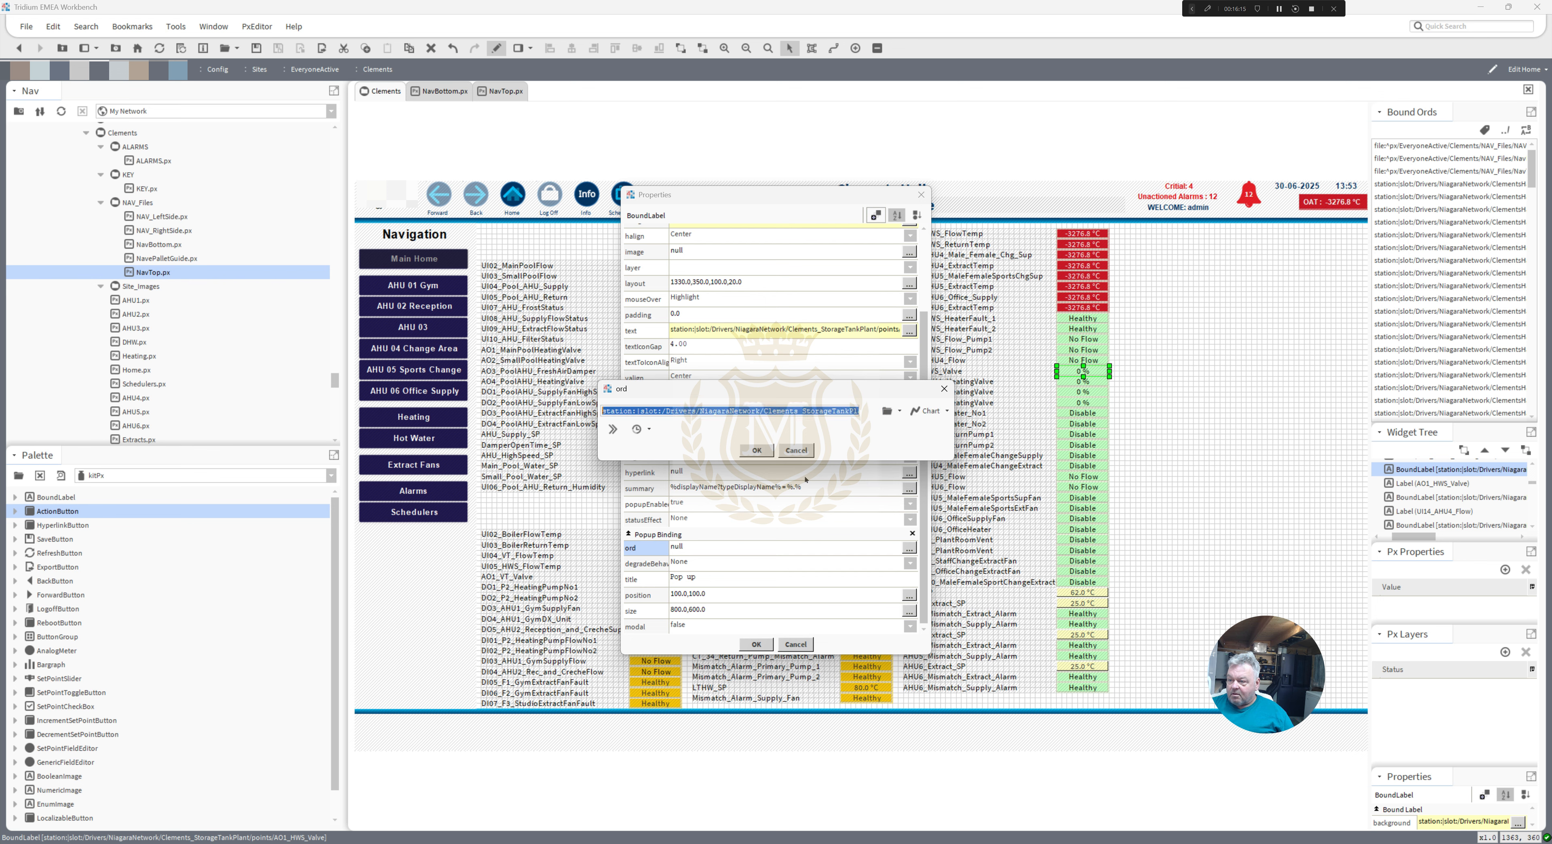
pyautogui.click(757, 451)
pyautogui.click(757, 644)
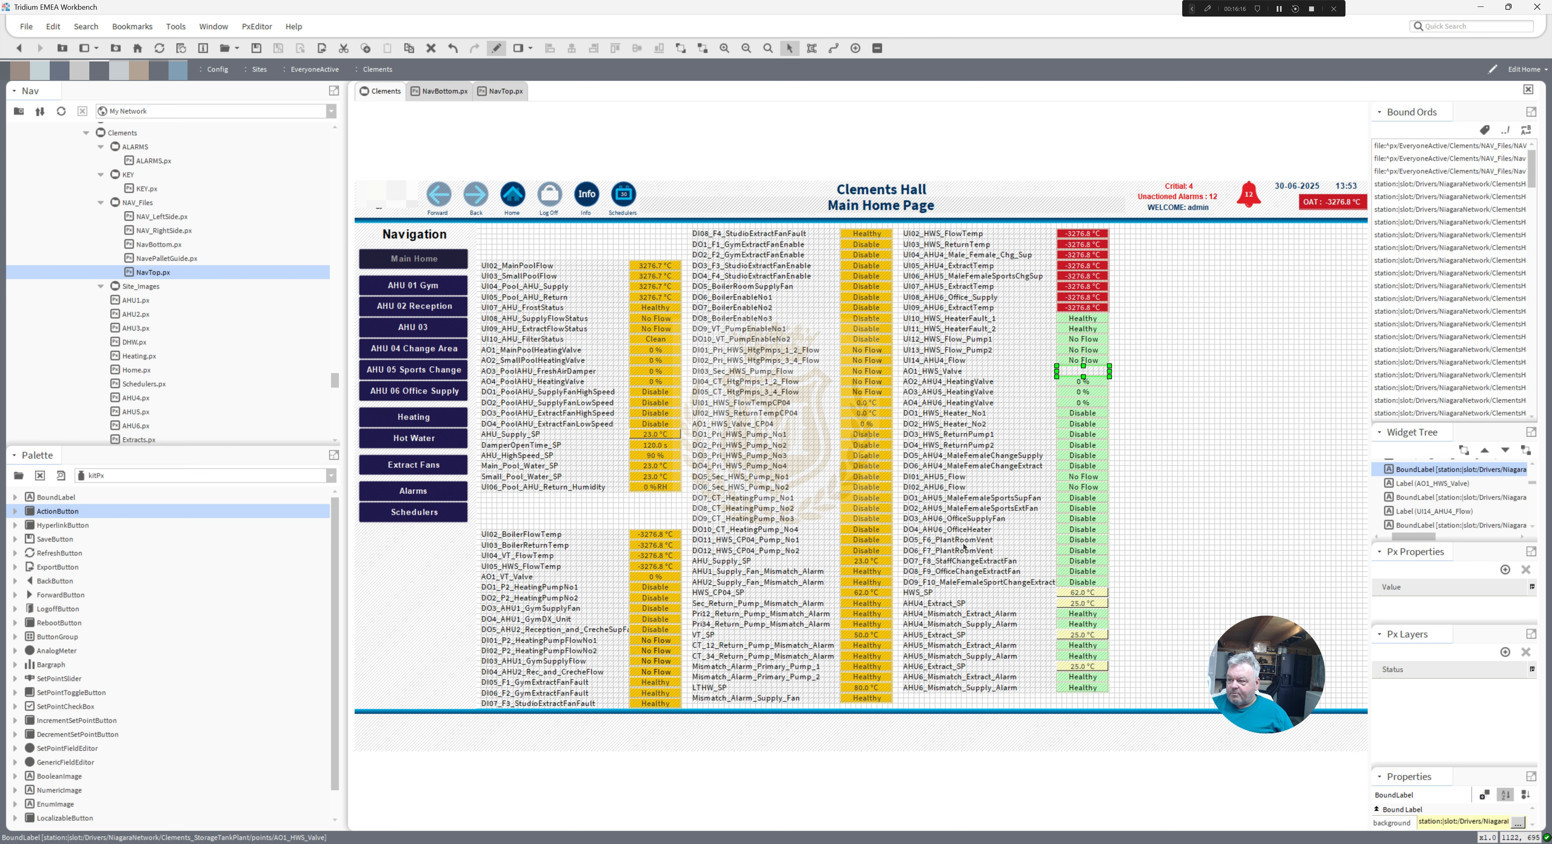
# - Check the ord and view set in the AO1_HWS_Valve label's Popup Binding
pyautogui.doubleClick(1083, 381)
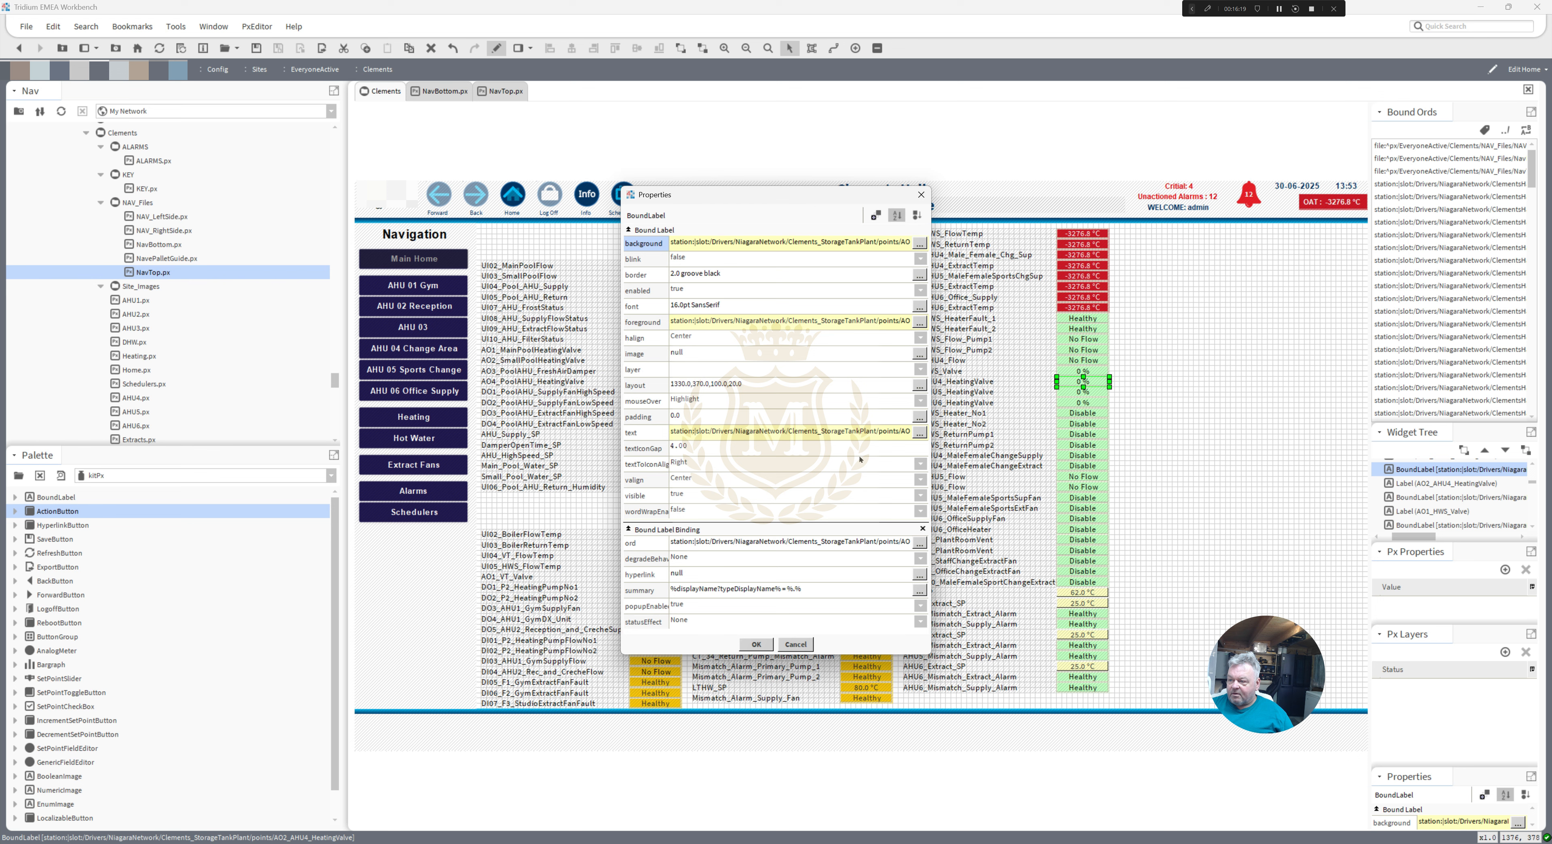
pyautogui.click(796, 645)
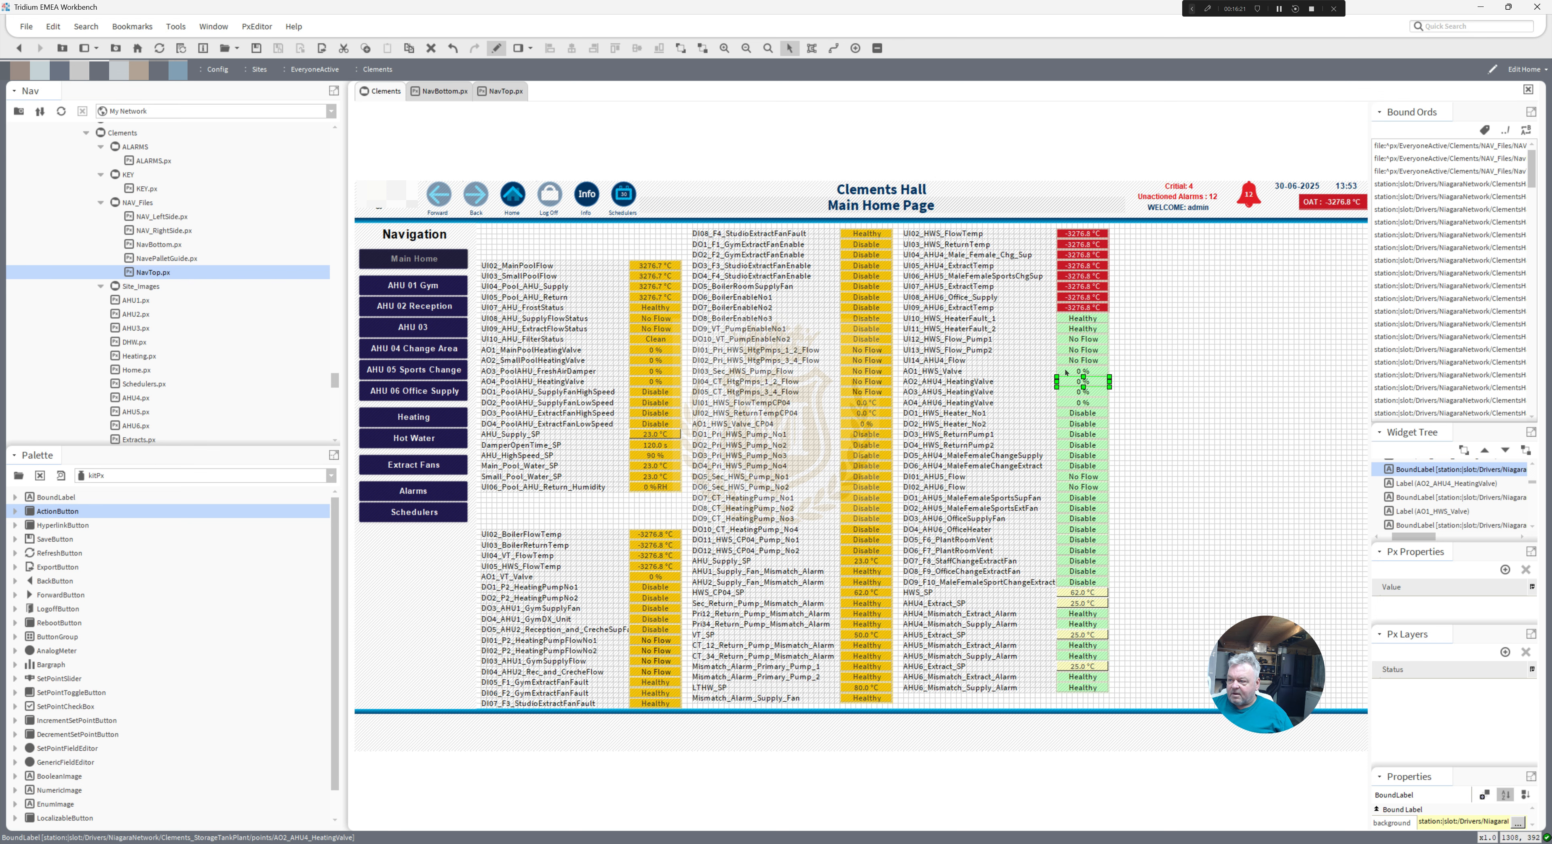
pyautogui.doubleClick(1081, 369)
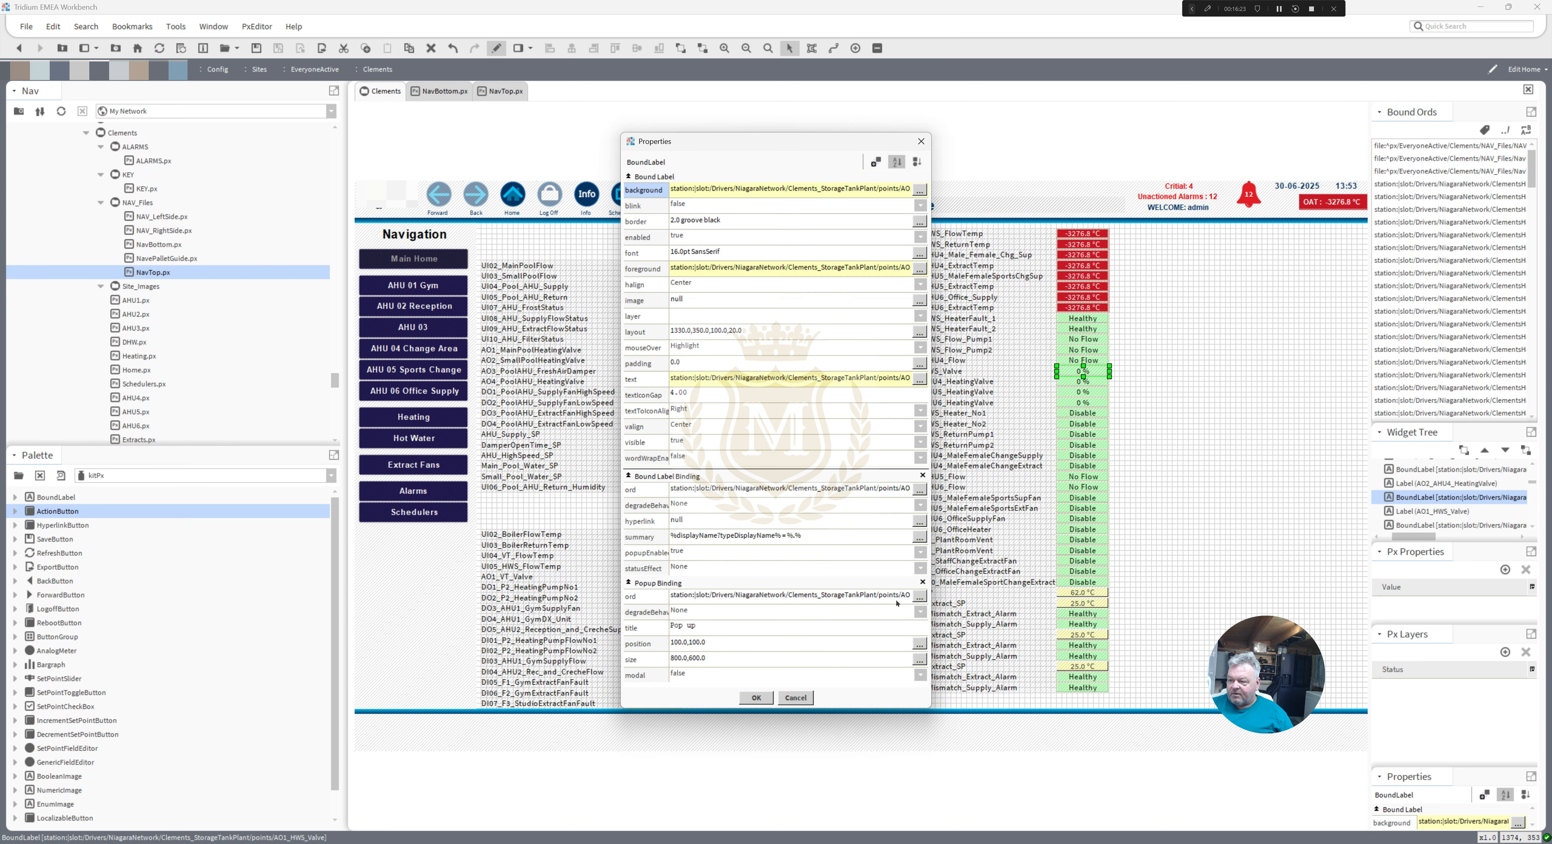
pyautogui.click(919, 596)
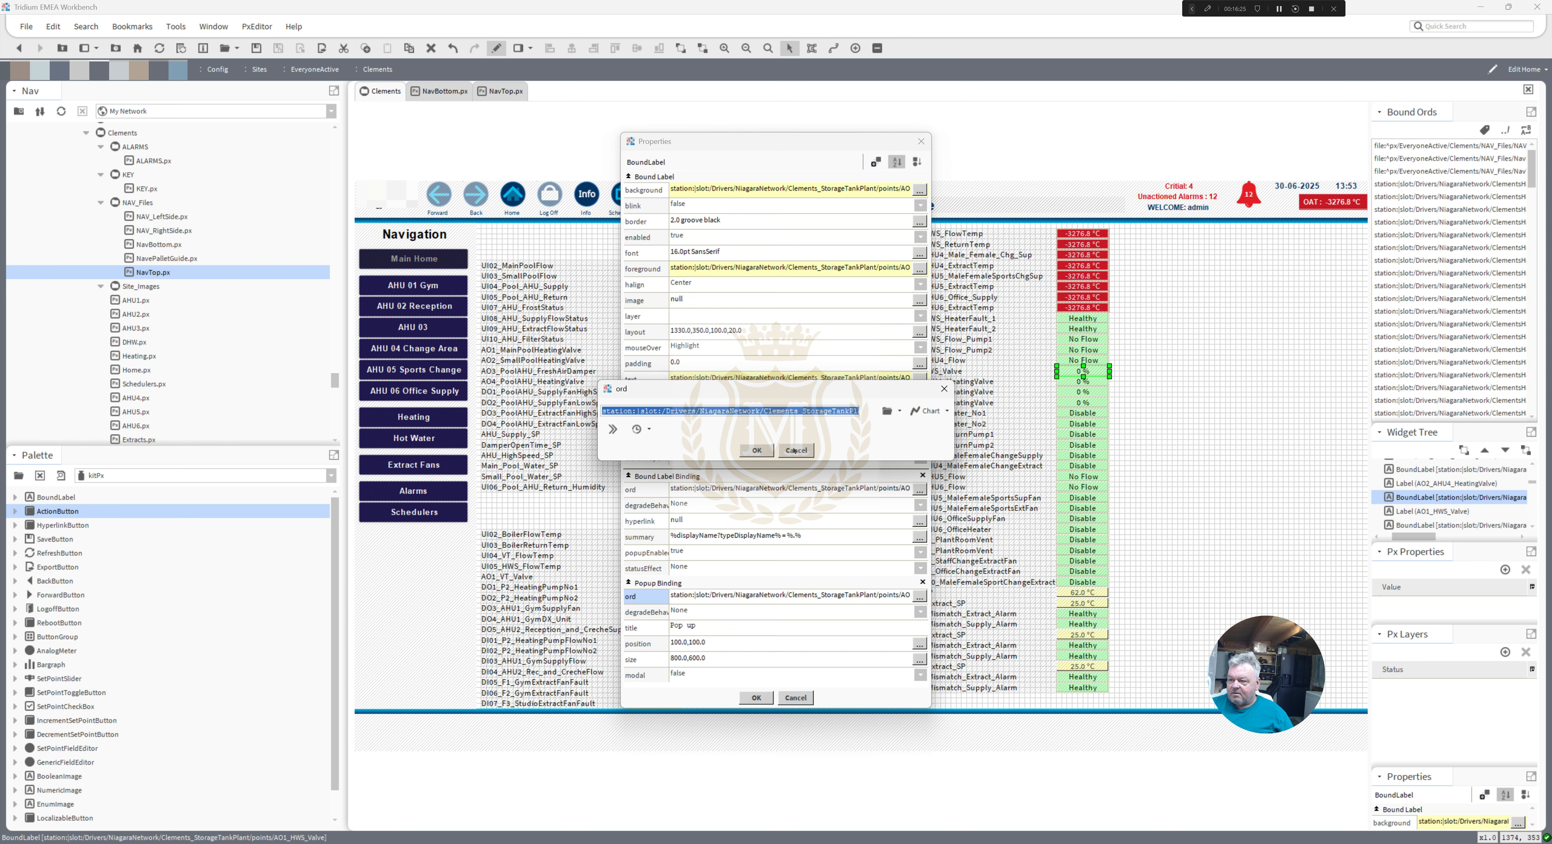
pyautogui.click(756, 450)
pyautogui.click(757, 698)
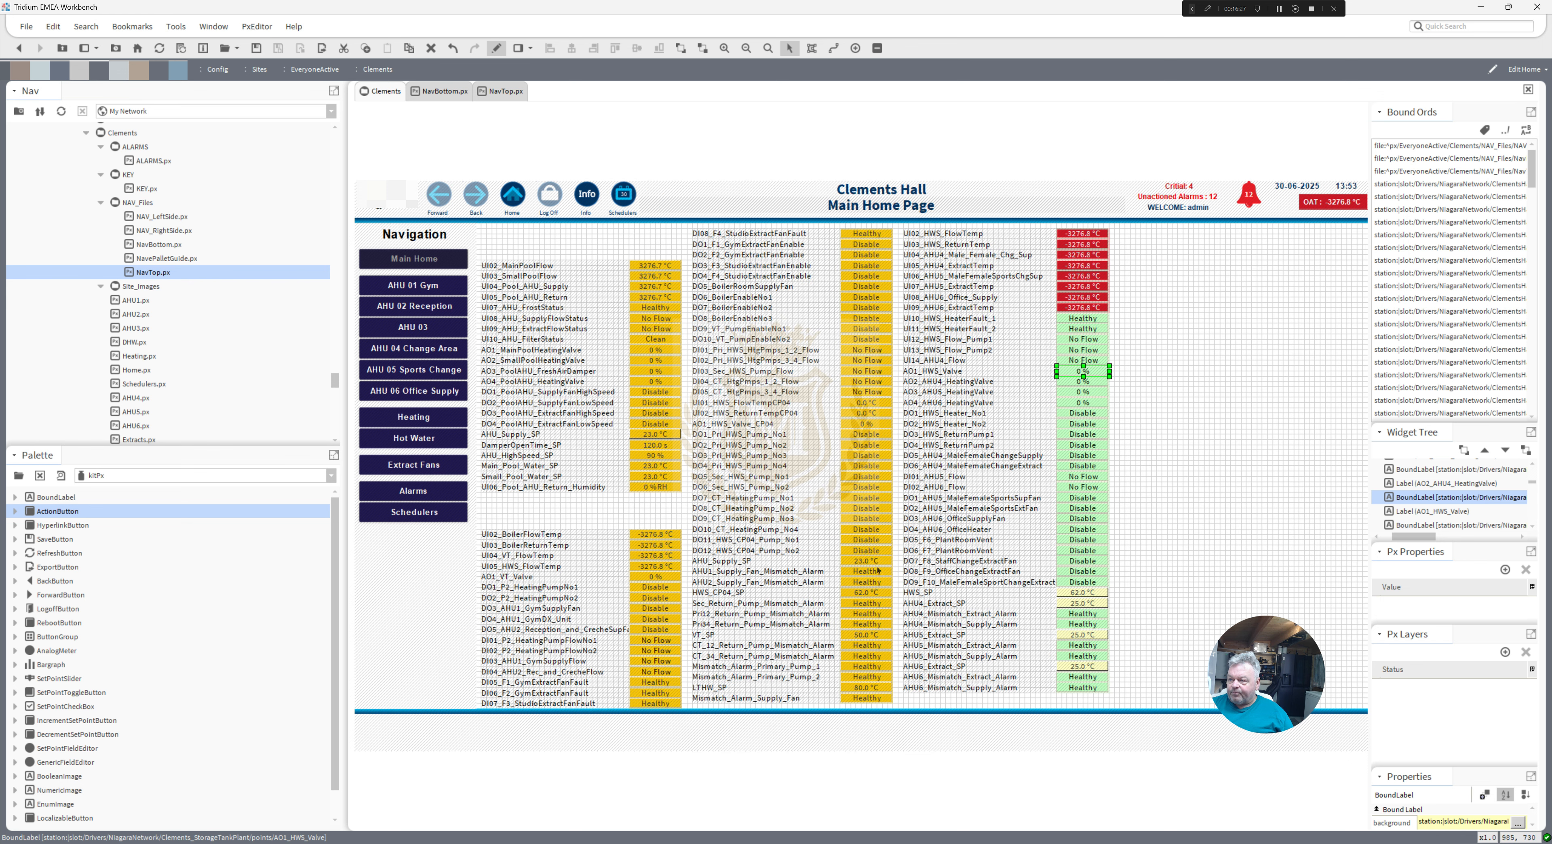
# - Add a Popup Binding to the AO2_AHU4_HeatingValve value label
pyautogui.doubleClick(1076, 382)
pyautogui.click(874, 216)
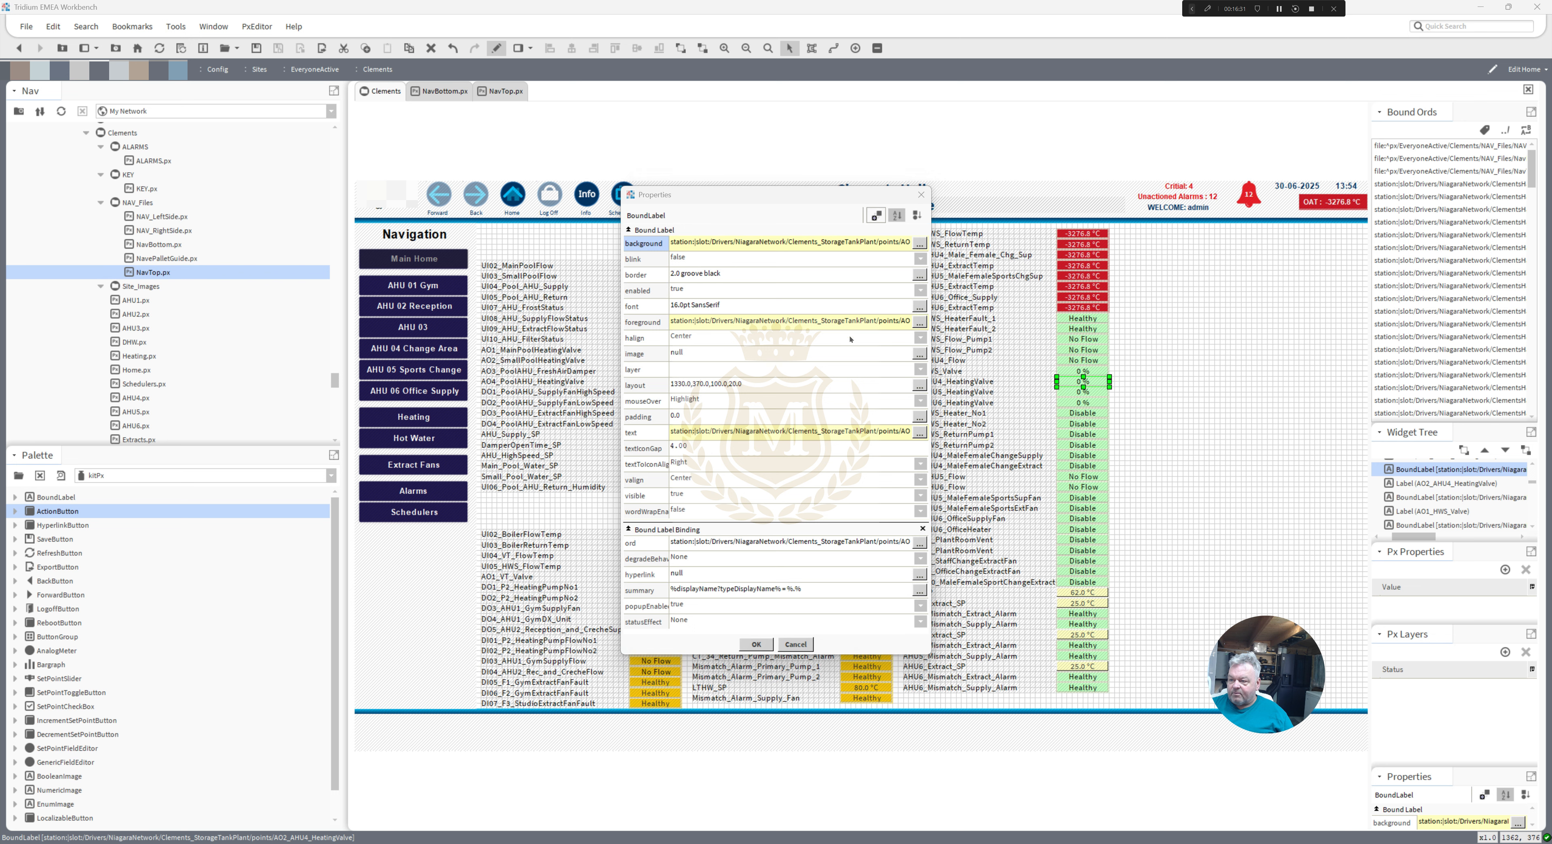
pyautogui.doubleClick(755, 457)
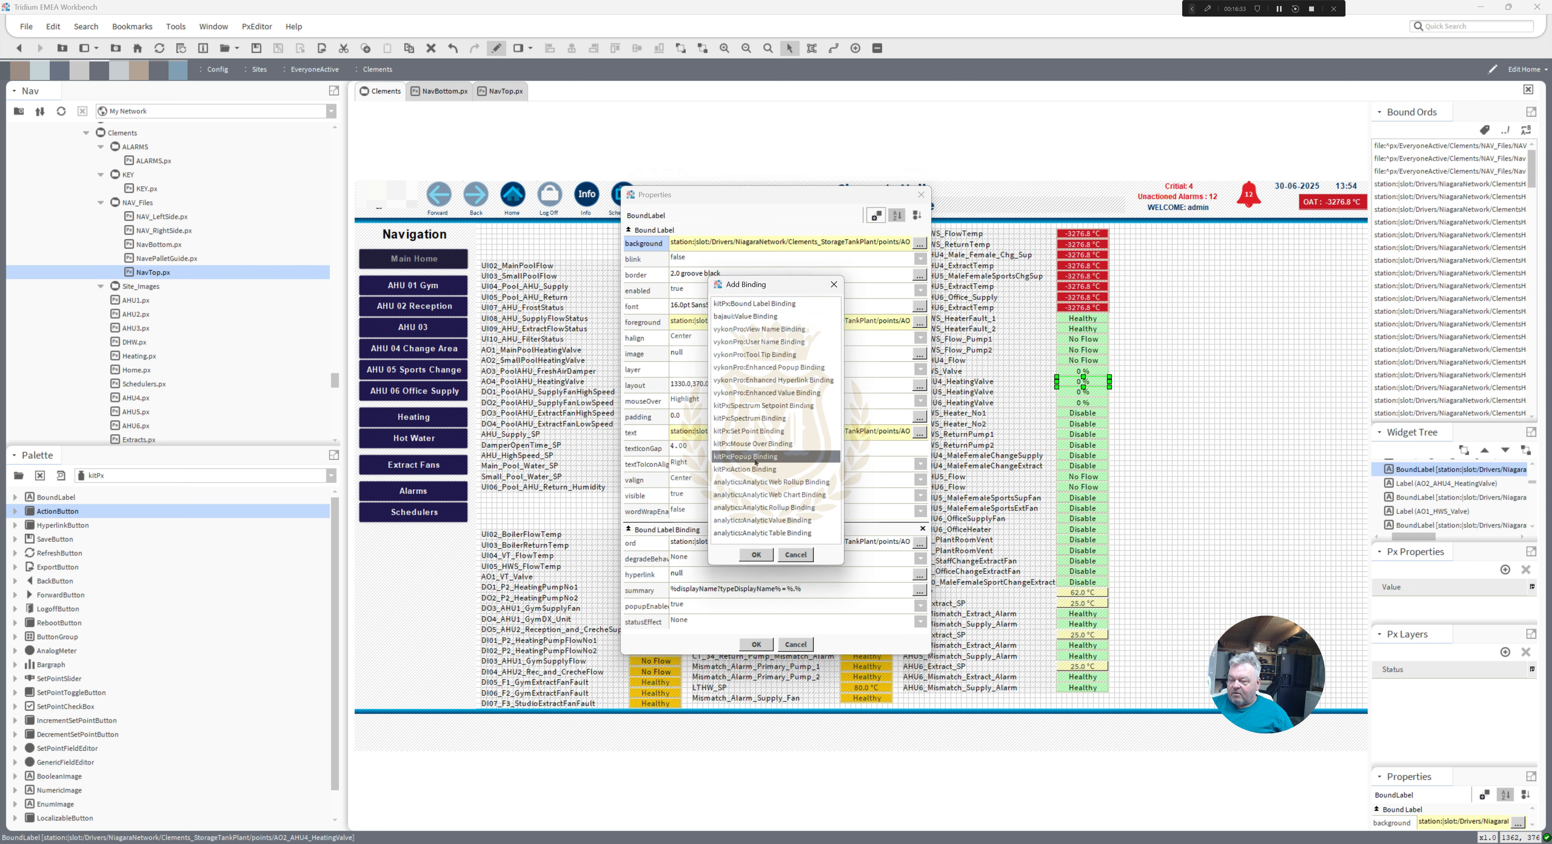
pyautogui.moveTo(926, 506); pyautogui.dragTo(944, 646)
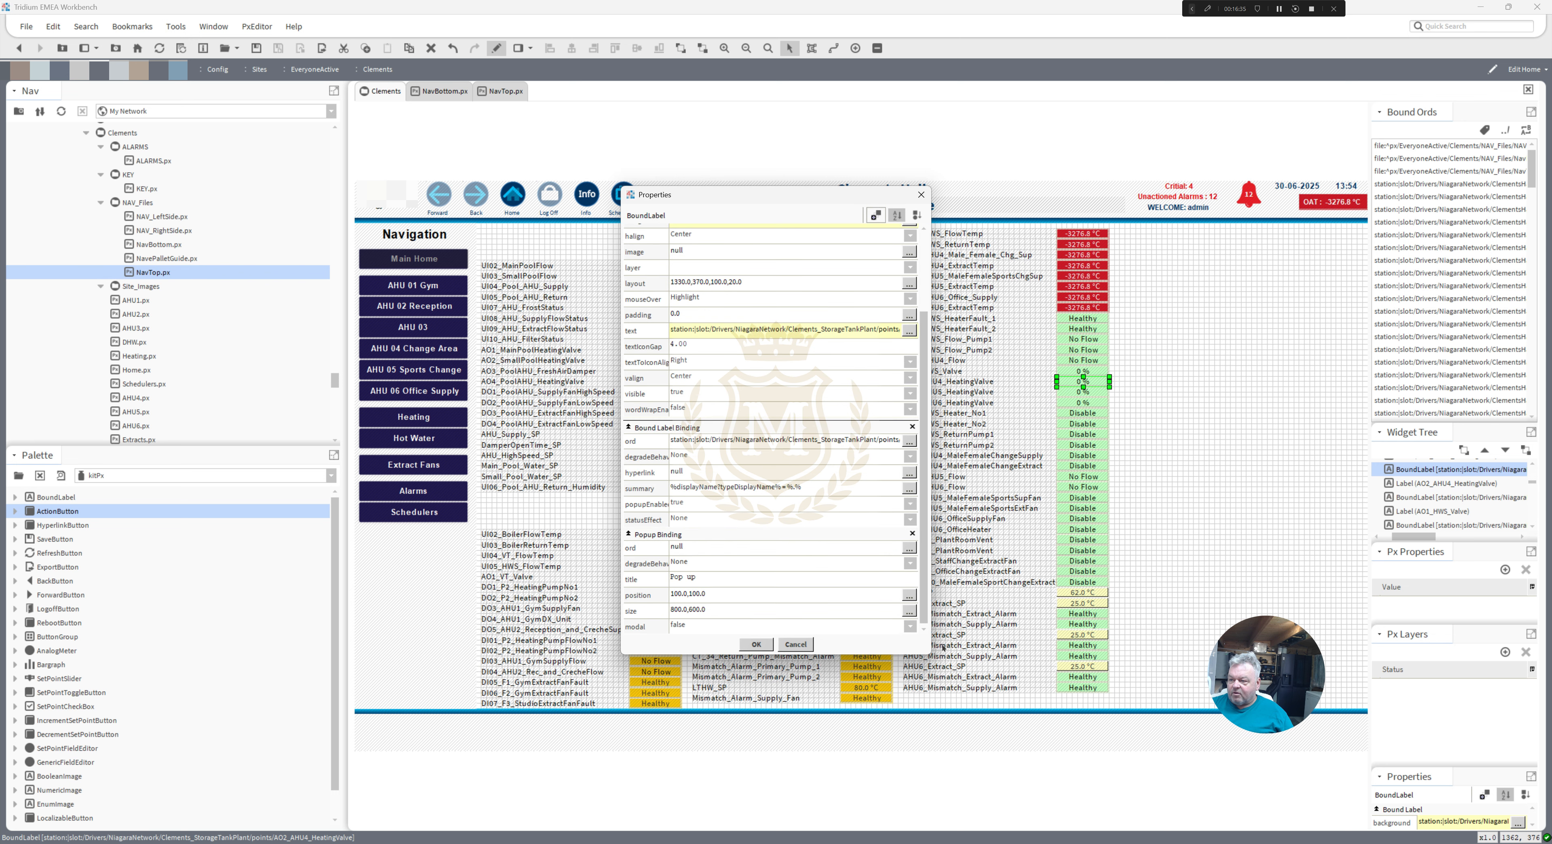
# - Copy the AO2_AHU4_HeatingValve label's ord into its Popup Binding, choose the Chart view, and apply the properties
pyautogui.click(909, 440)
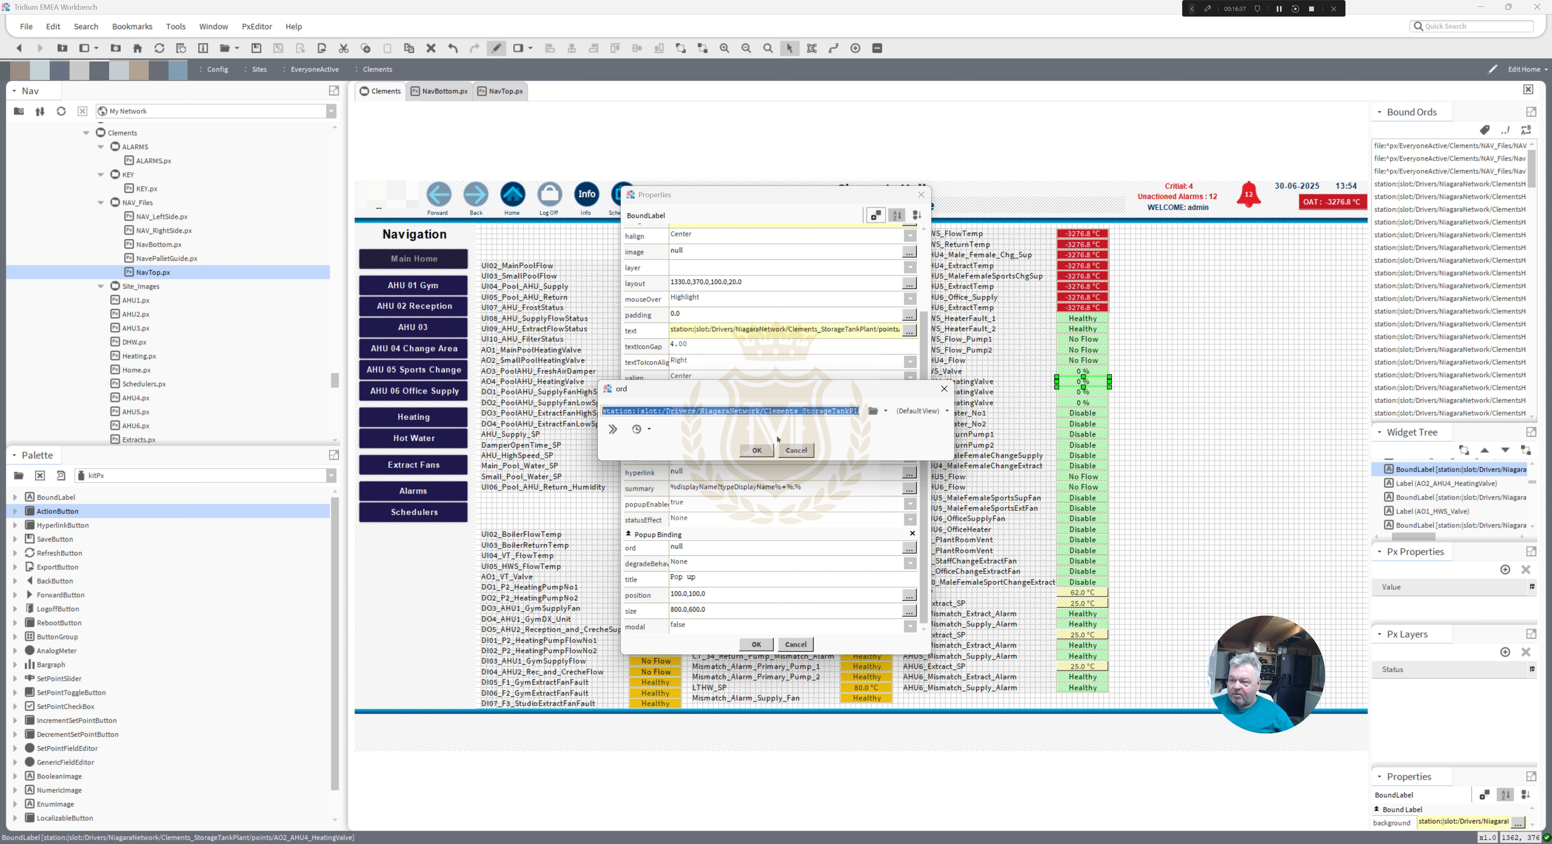
pyautogui.click(757, 450)
pyautogui.click(909, 547)
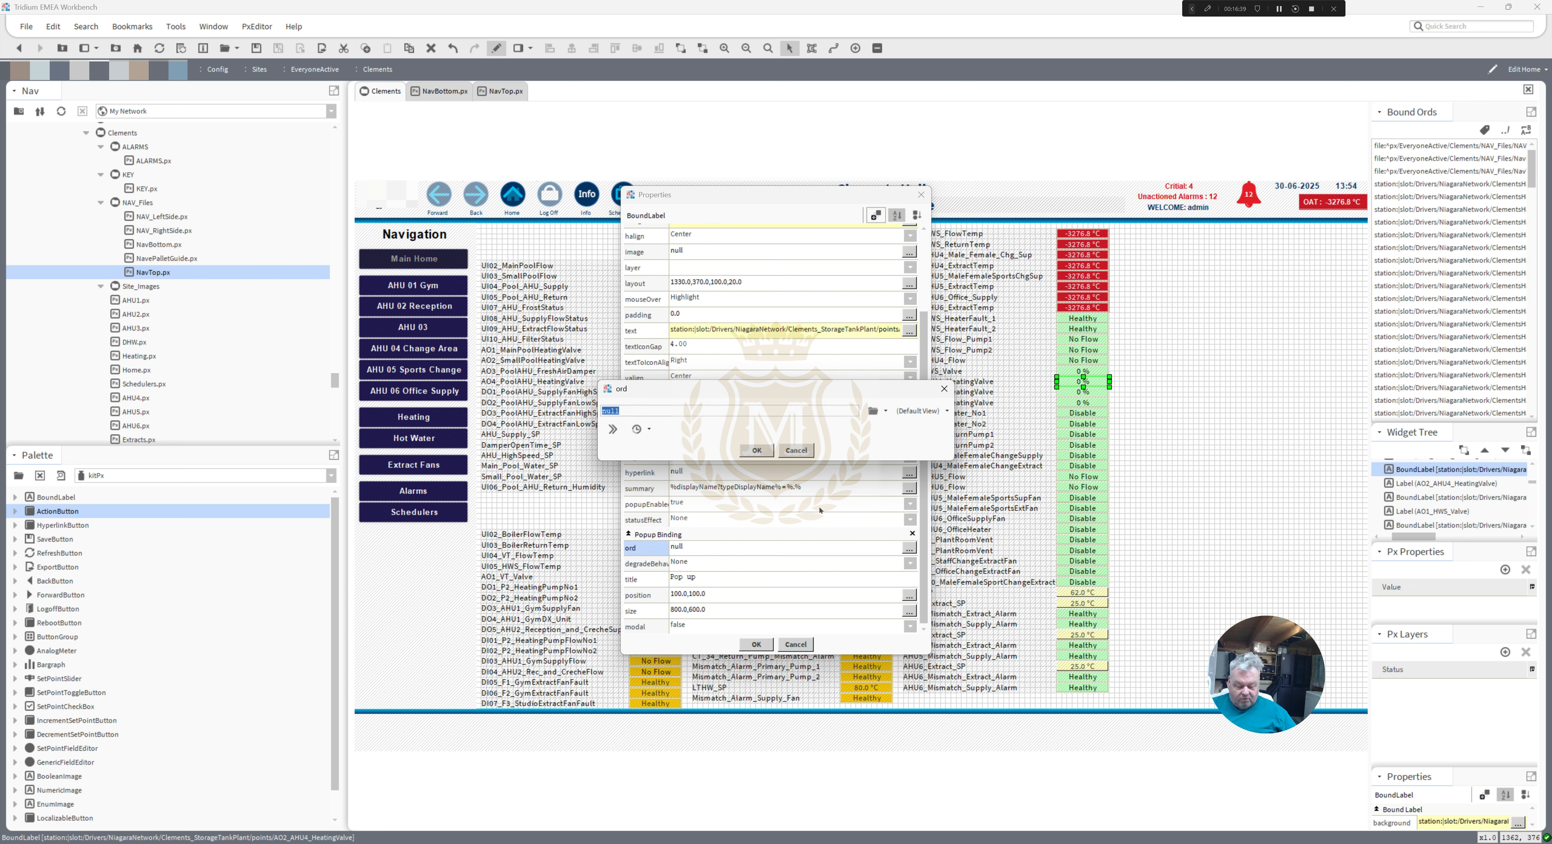
pyautogui.write('station:|slot:/Drivers/NiagaraNetwork/Clements_StorageTankPlant/points/AO2_AHU4_HeatingValve')
pyautogui.click(919, 411)
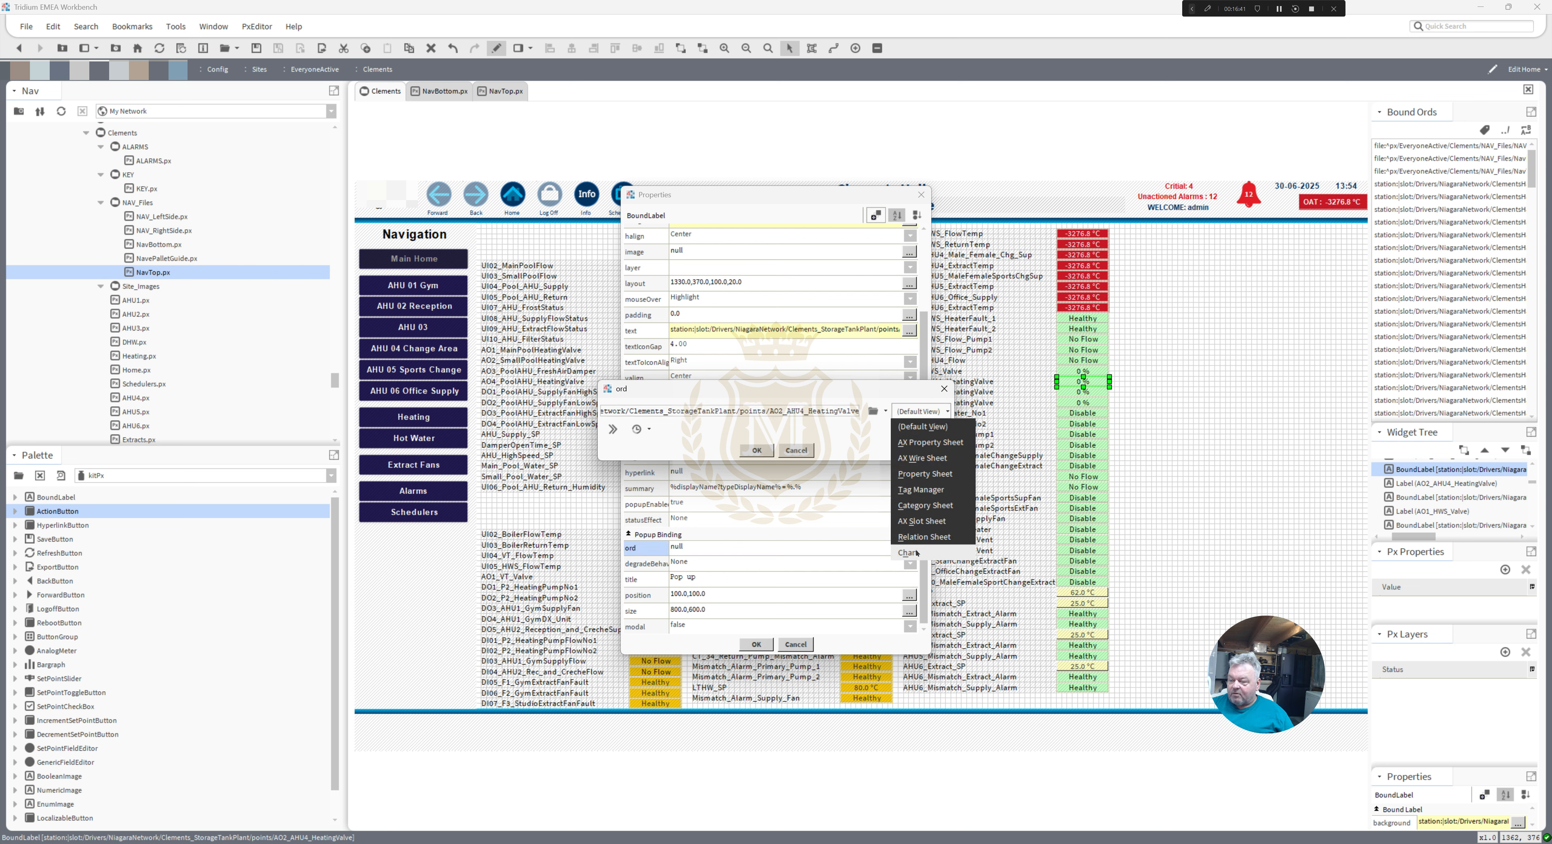
pyautogui.click(931, 536)
pyautogui.click(757, 450)
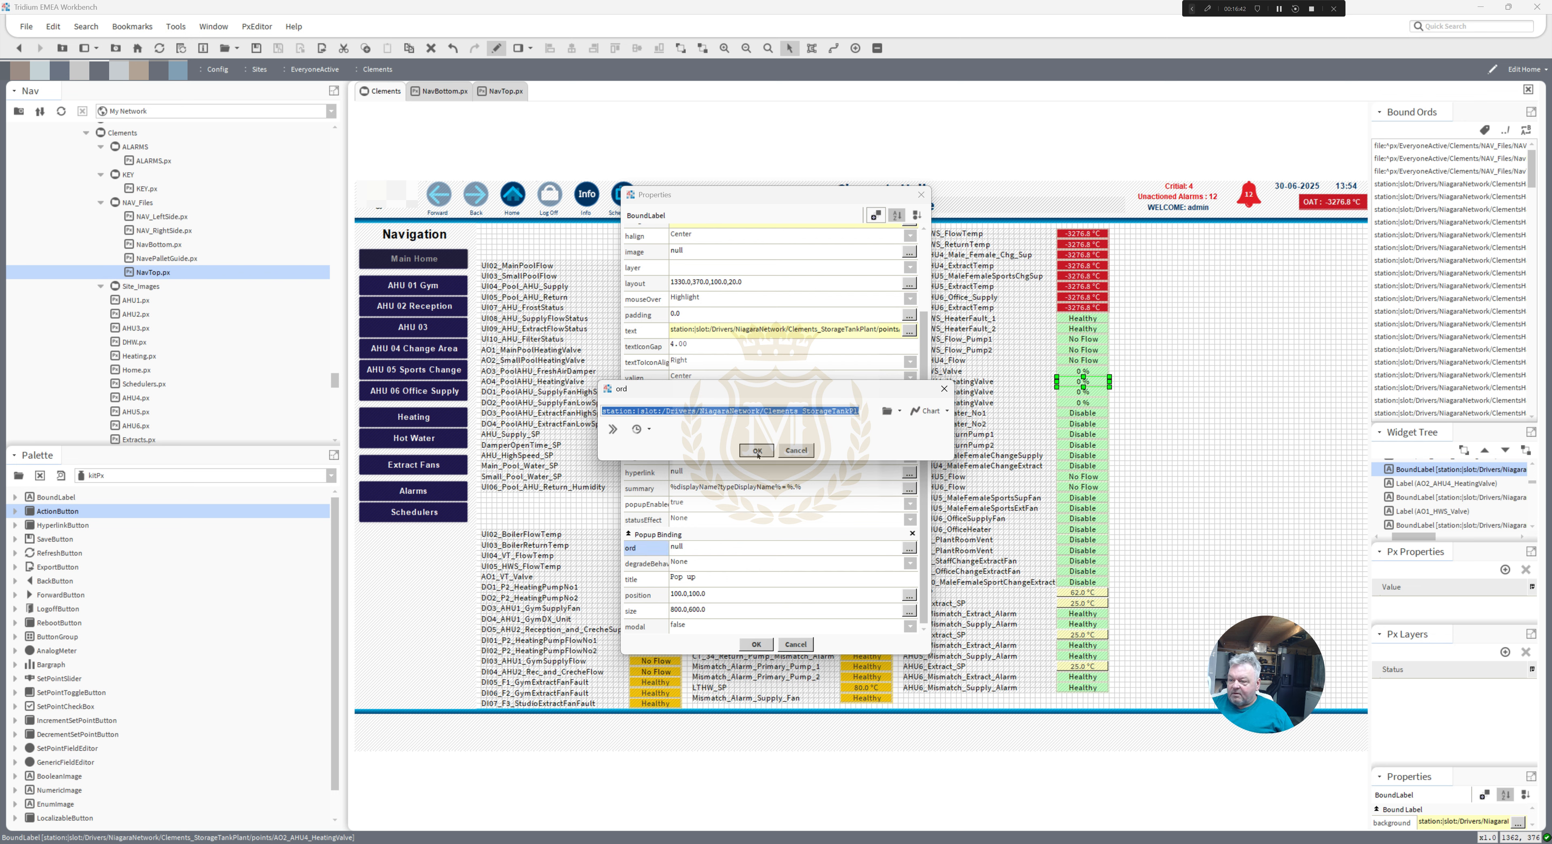
pyautogui.click(757, 644)
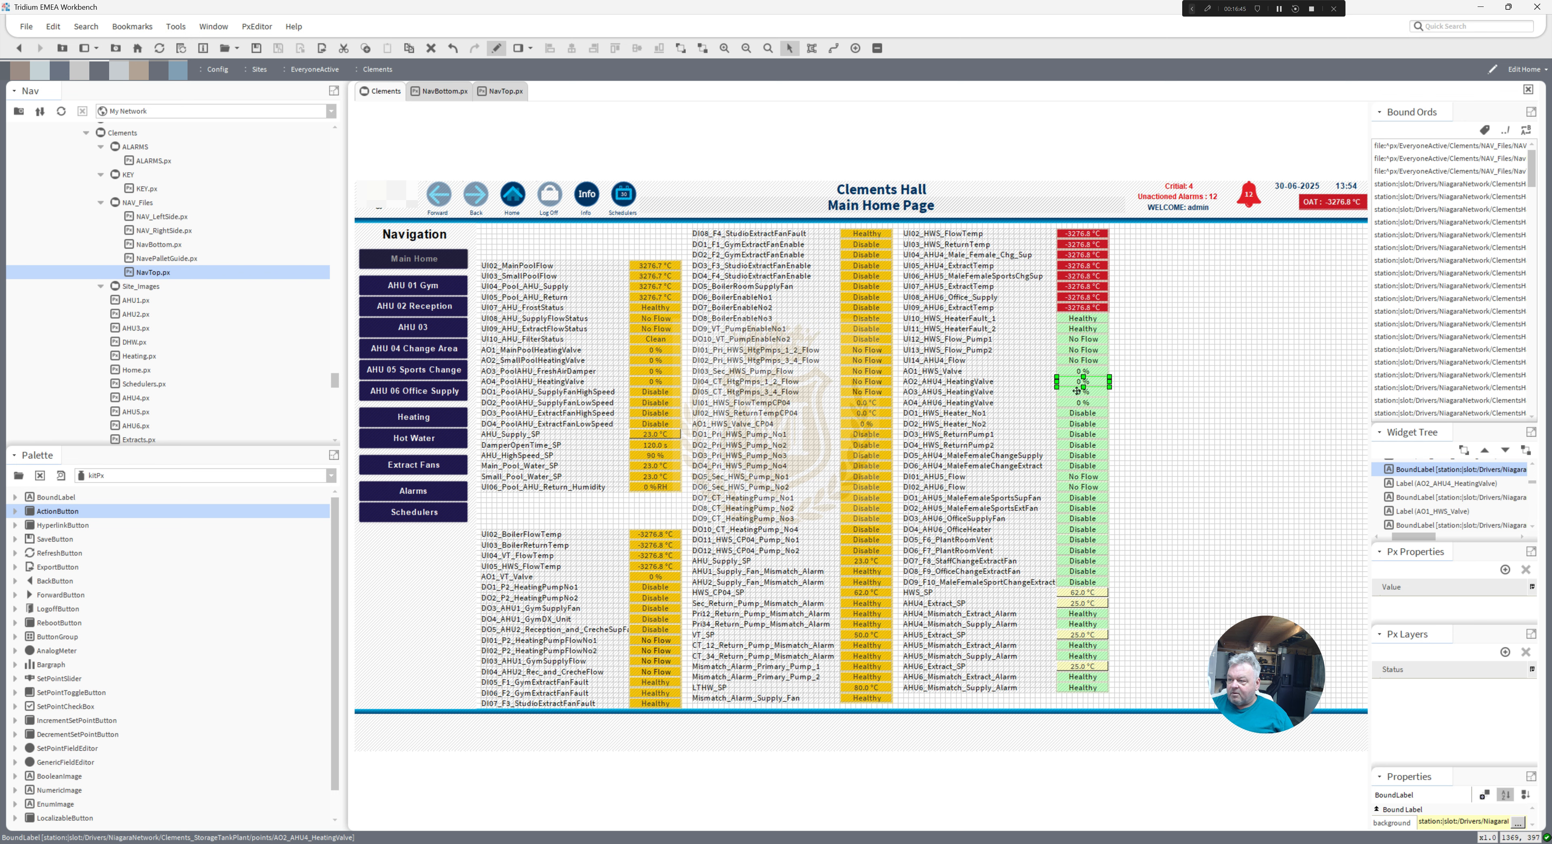
# - Add a Popup Binding to the AO3_AHU5_HeatingValve value label
pyautogui.doubleClick(1076, 392)
pyautogui.click(876, 216)
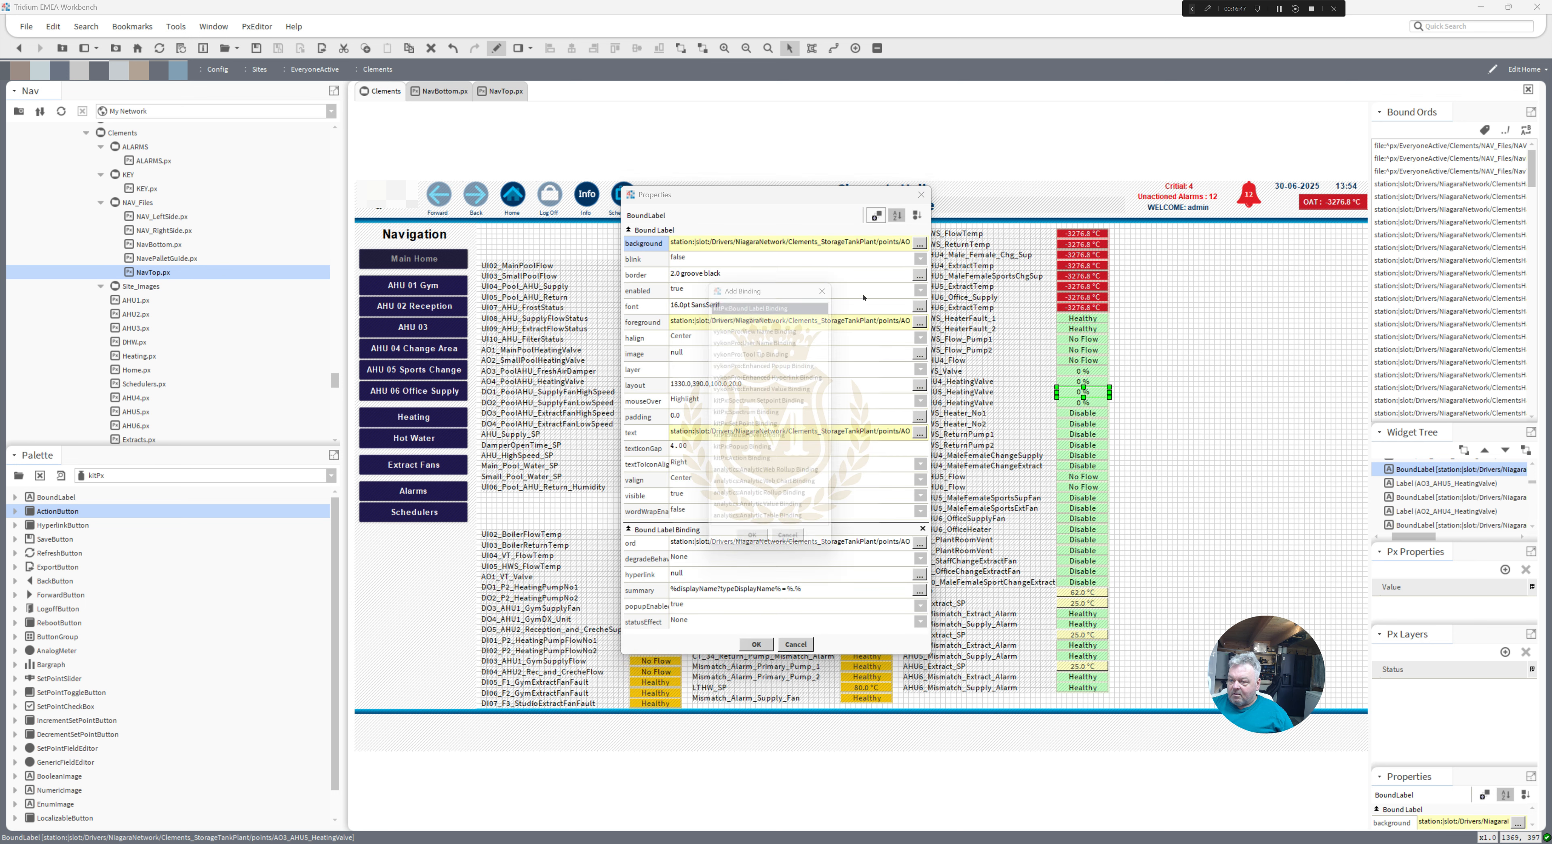
pyautogui.doubleClick(756, 457)
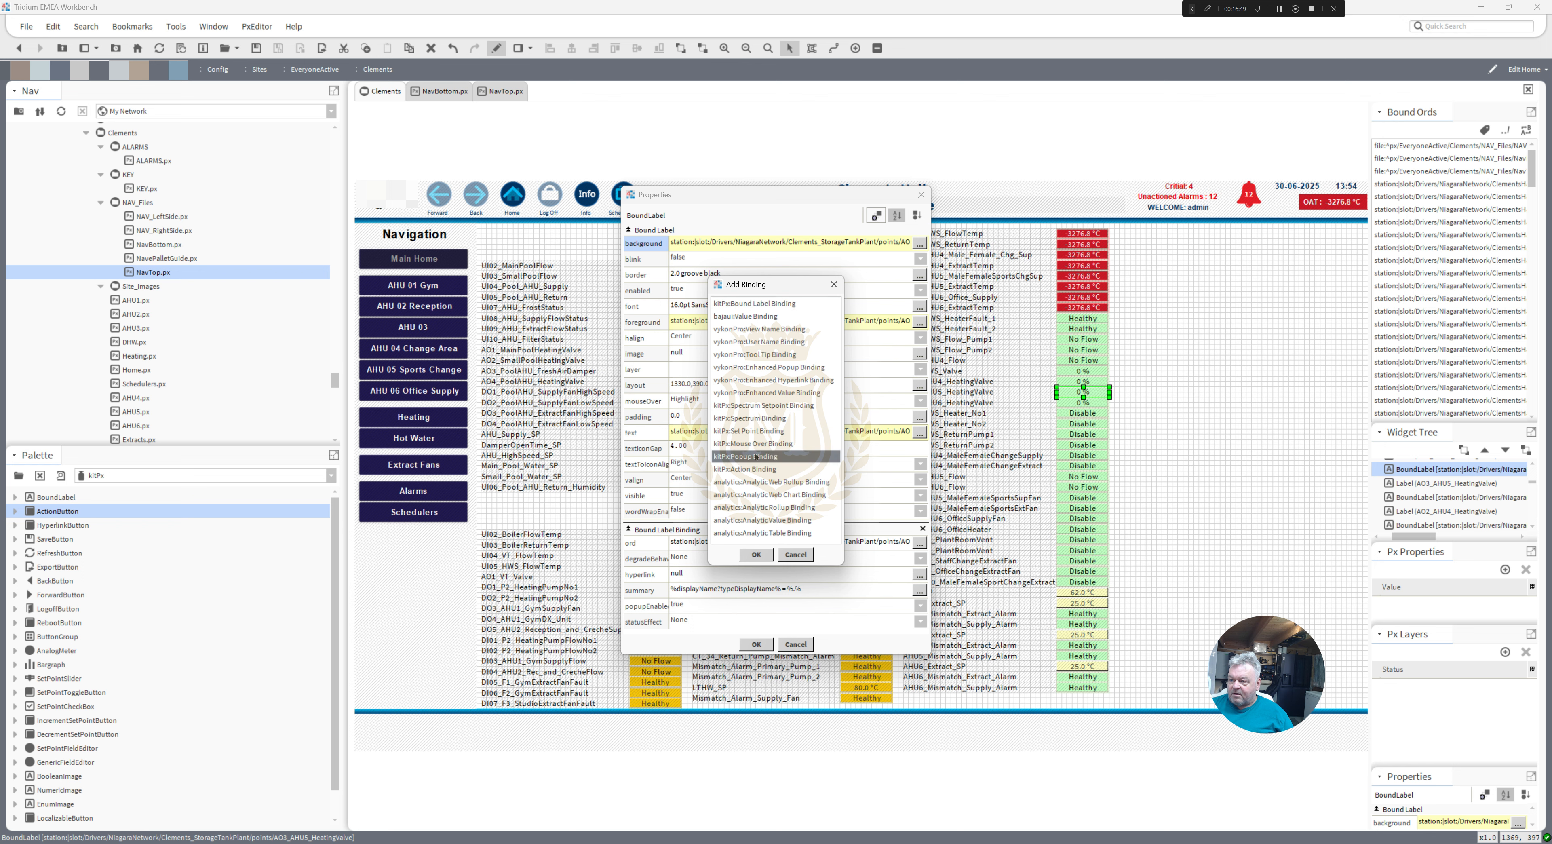
pyautogui.moveTo(924, 483); pyautogui.dragTo(916, 555)
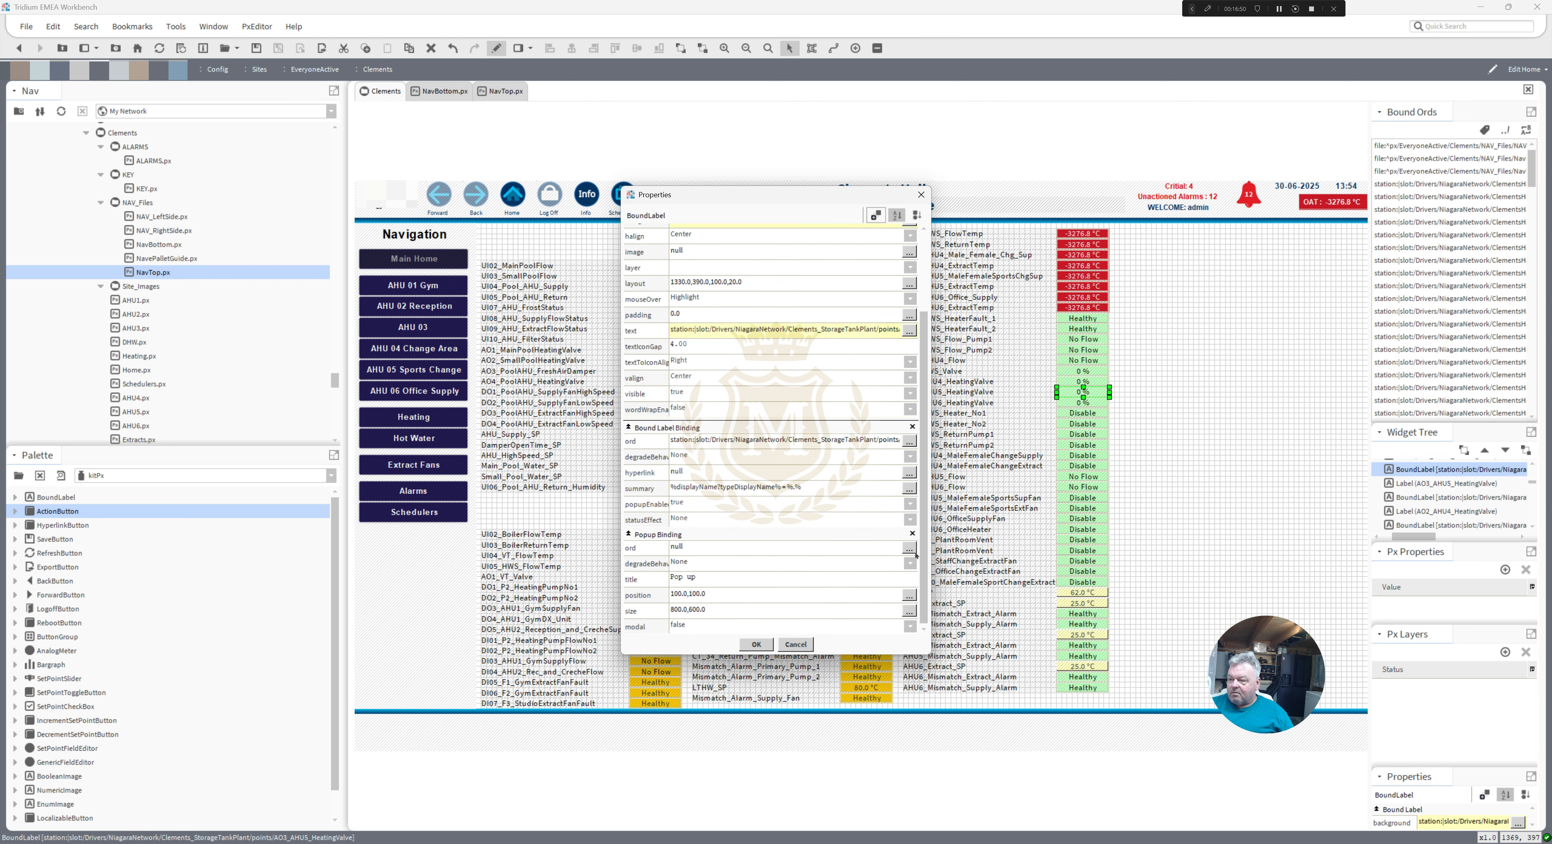
# - Copy the AO3_AHU5_HeatingValve label's ord into its Popup Binding, choose the Chart view, and apply the properties
pyautogui.doubleClick(848, 443)
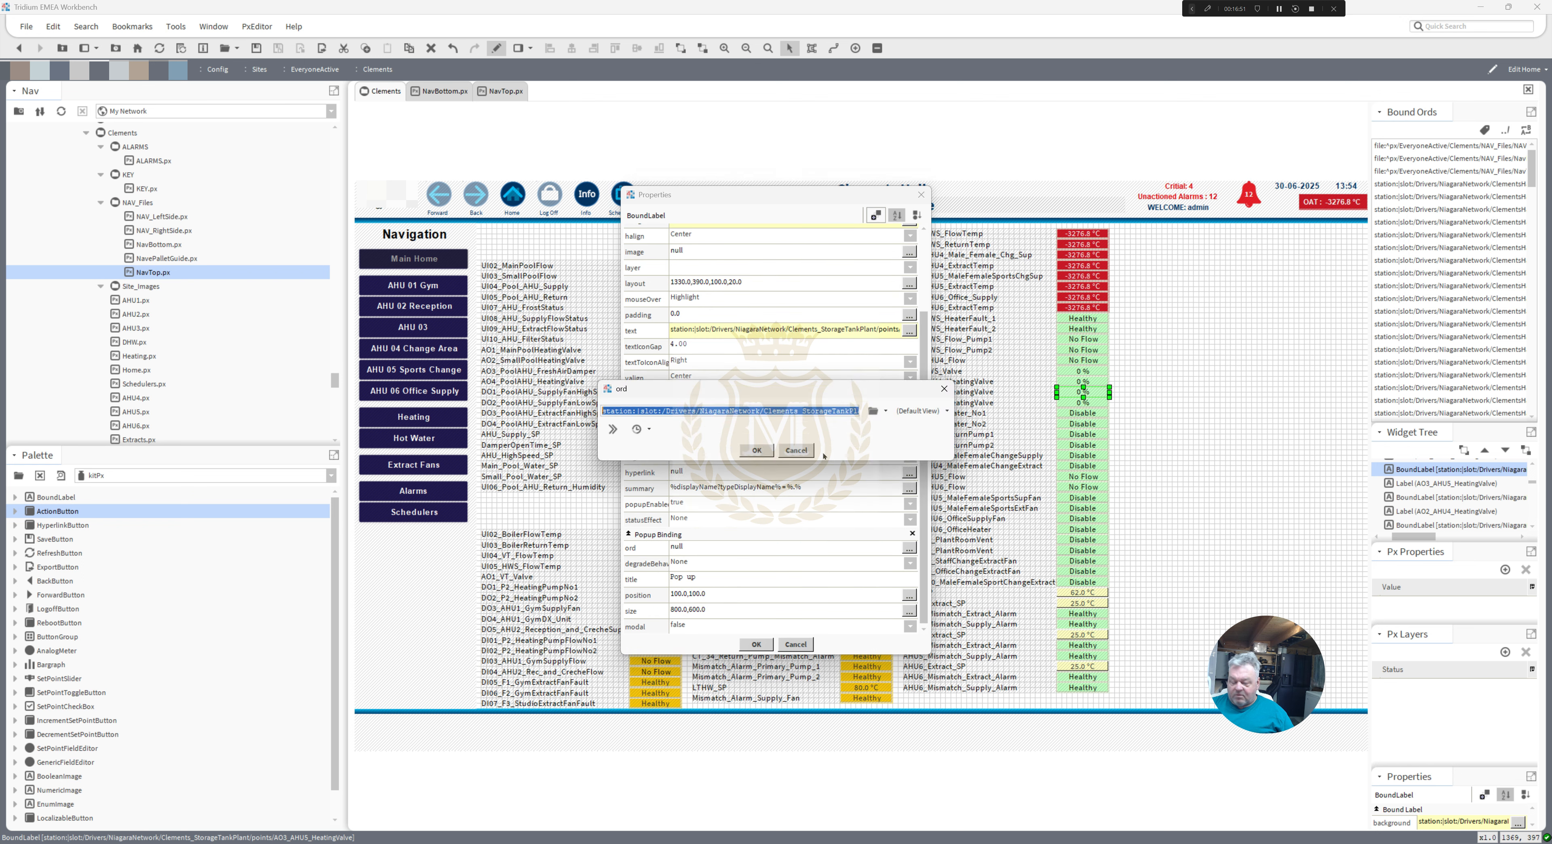
pyautogui.click(756, 450)
pyautogui.click(909, 547)
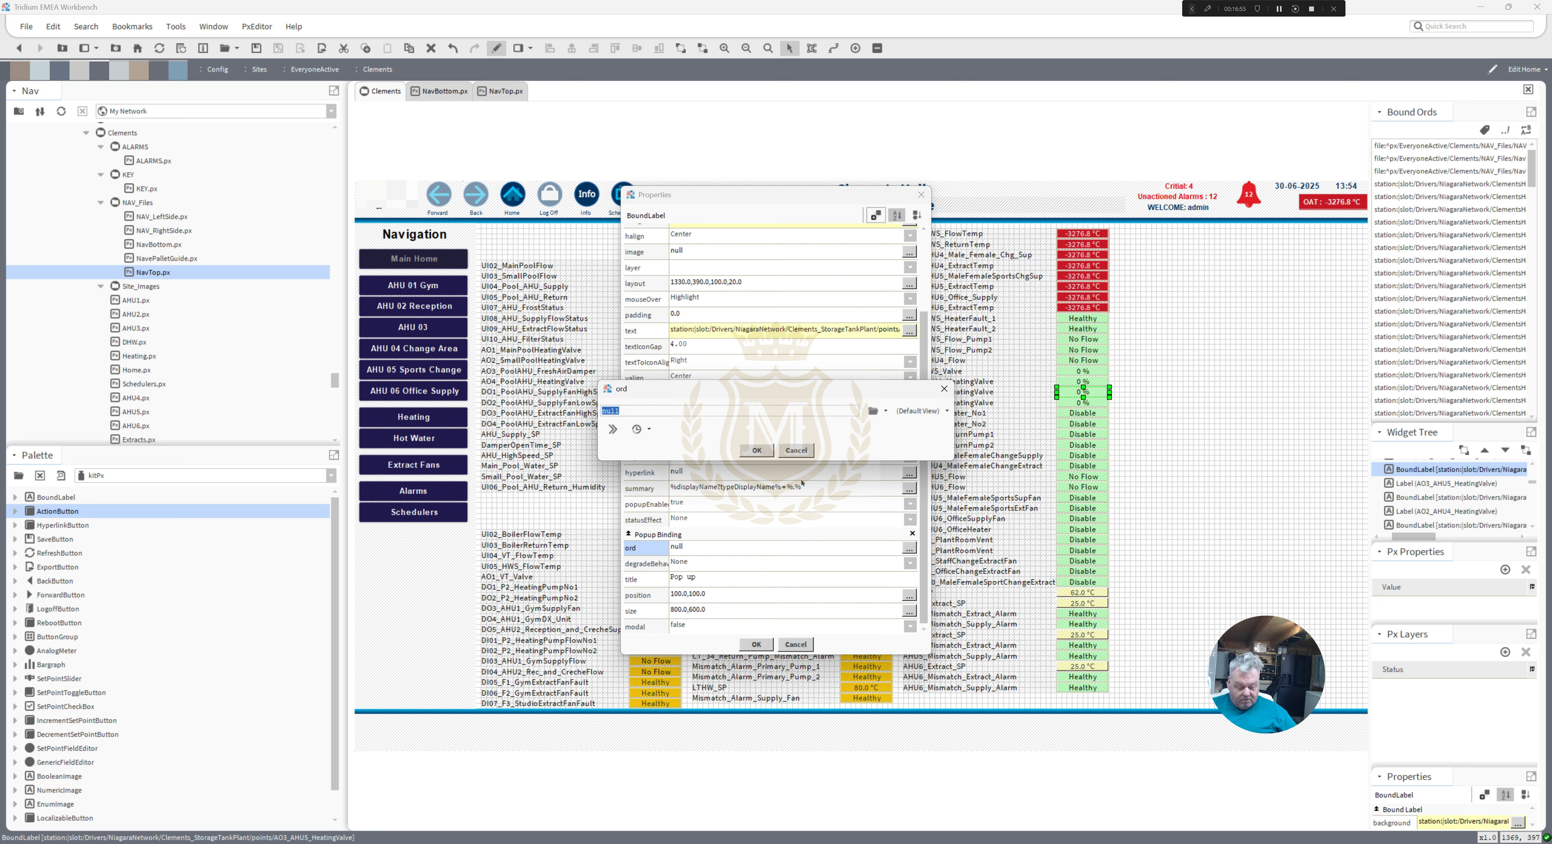
pyautogui.click(922, 411)
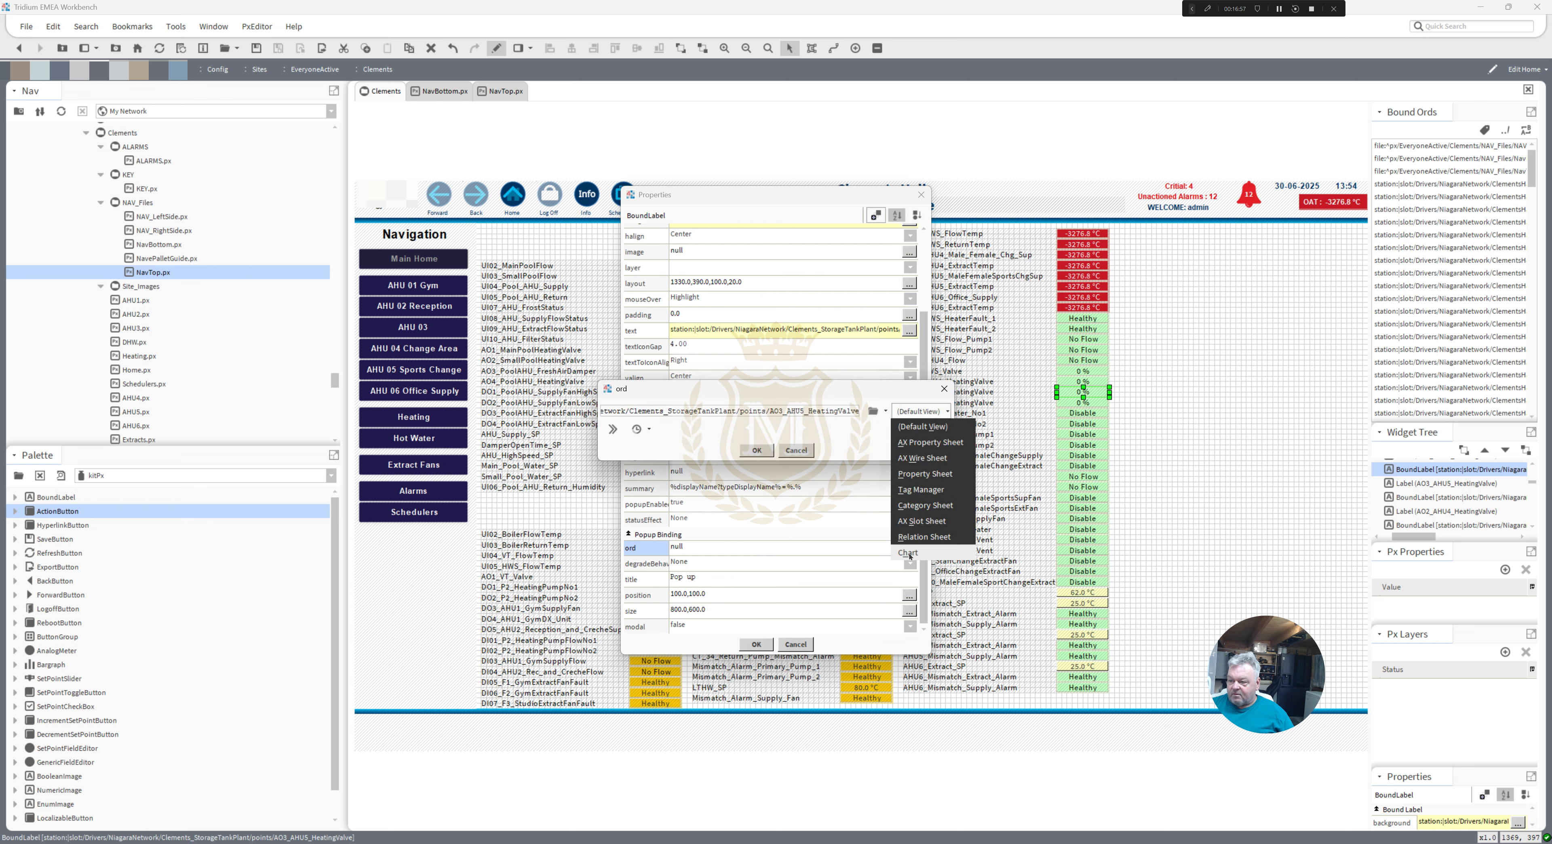
pyautogui.click(928, 554)
pyautogui.click(757, 451)
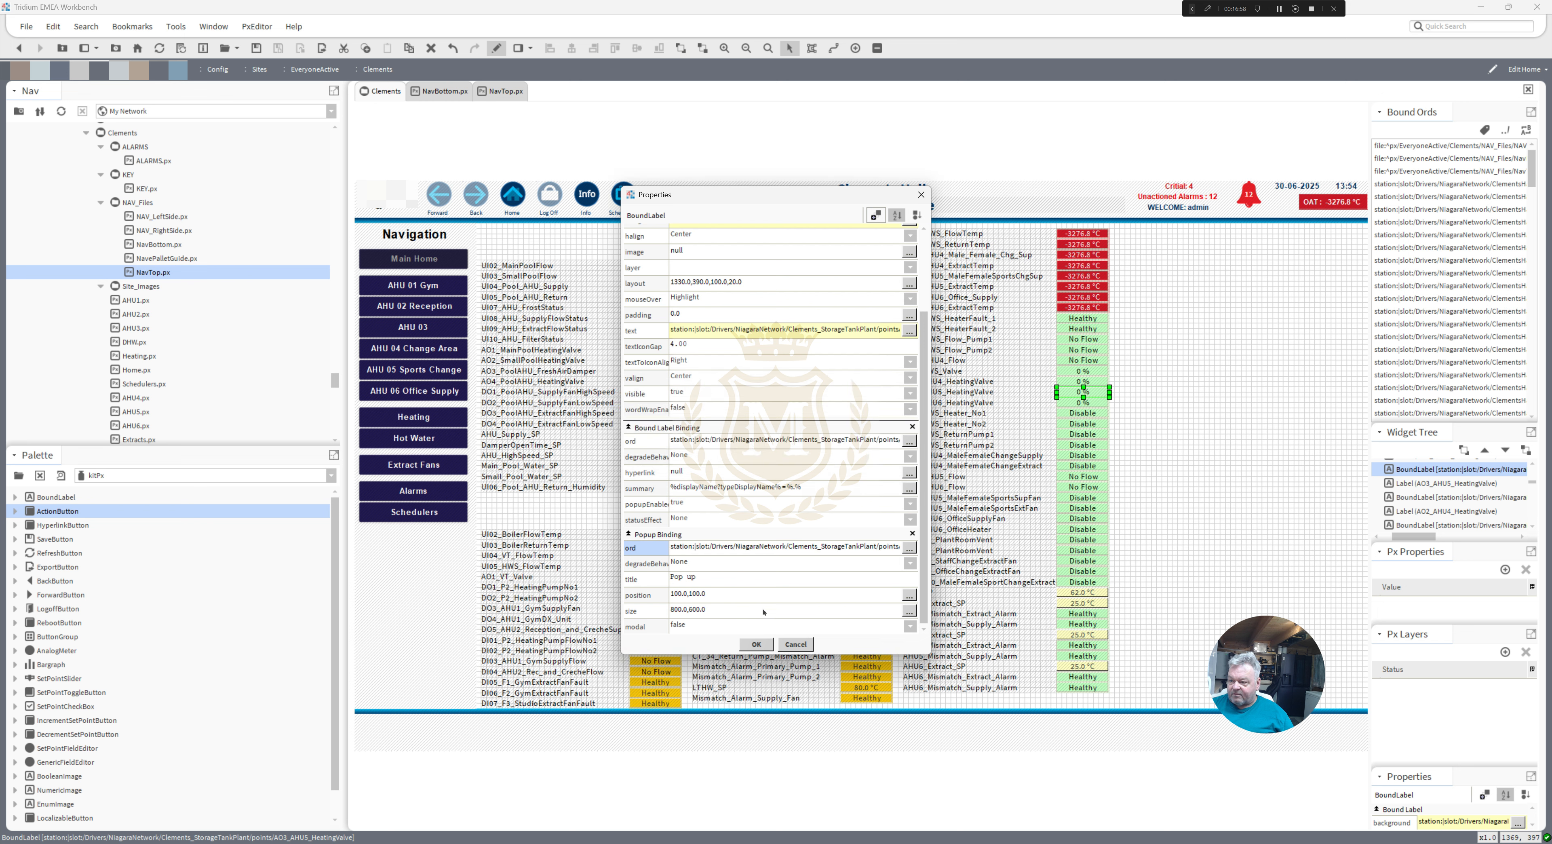
pyautogui.click(756, 644)
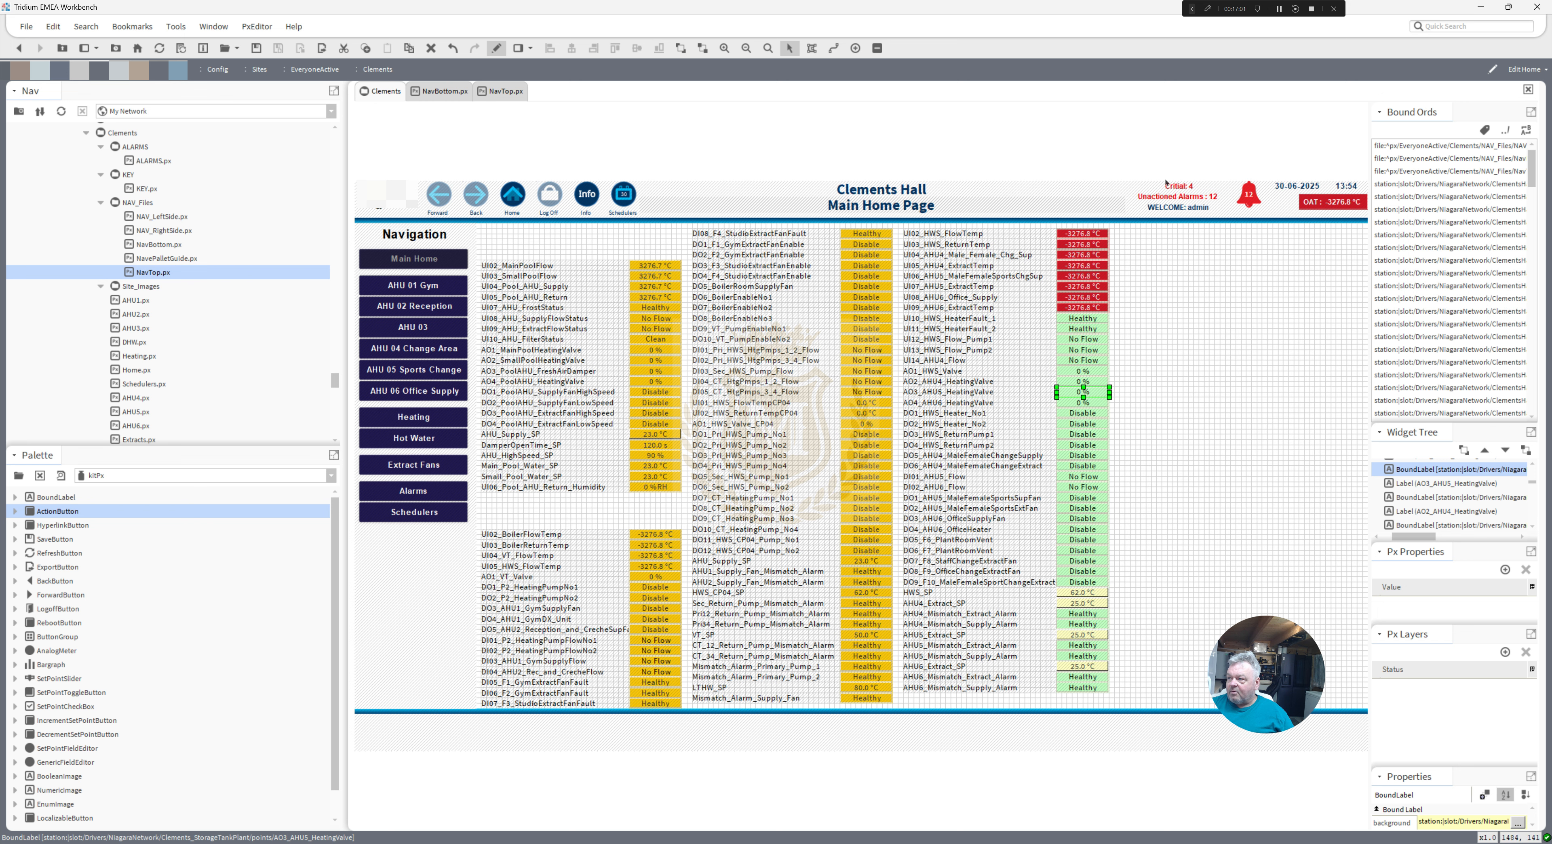
pyautogui.click(1279, 9)
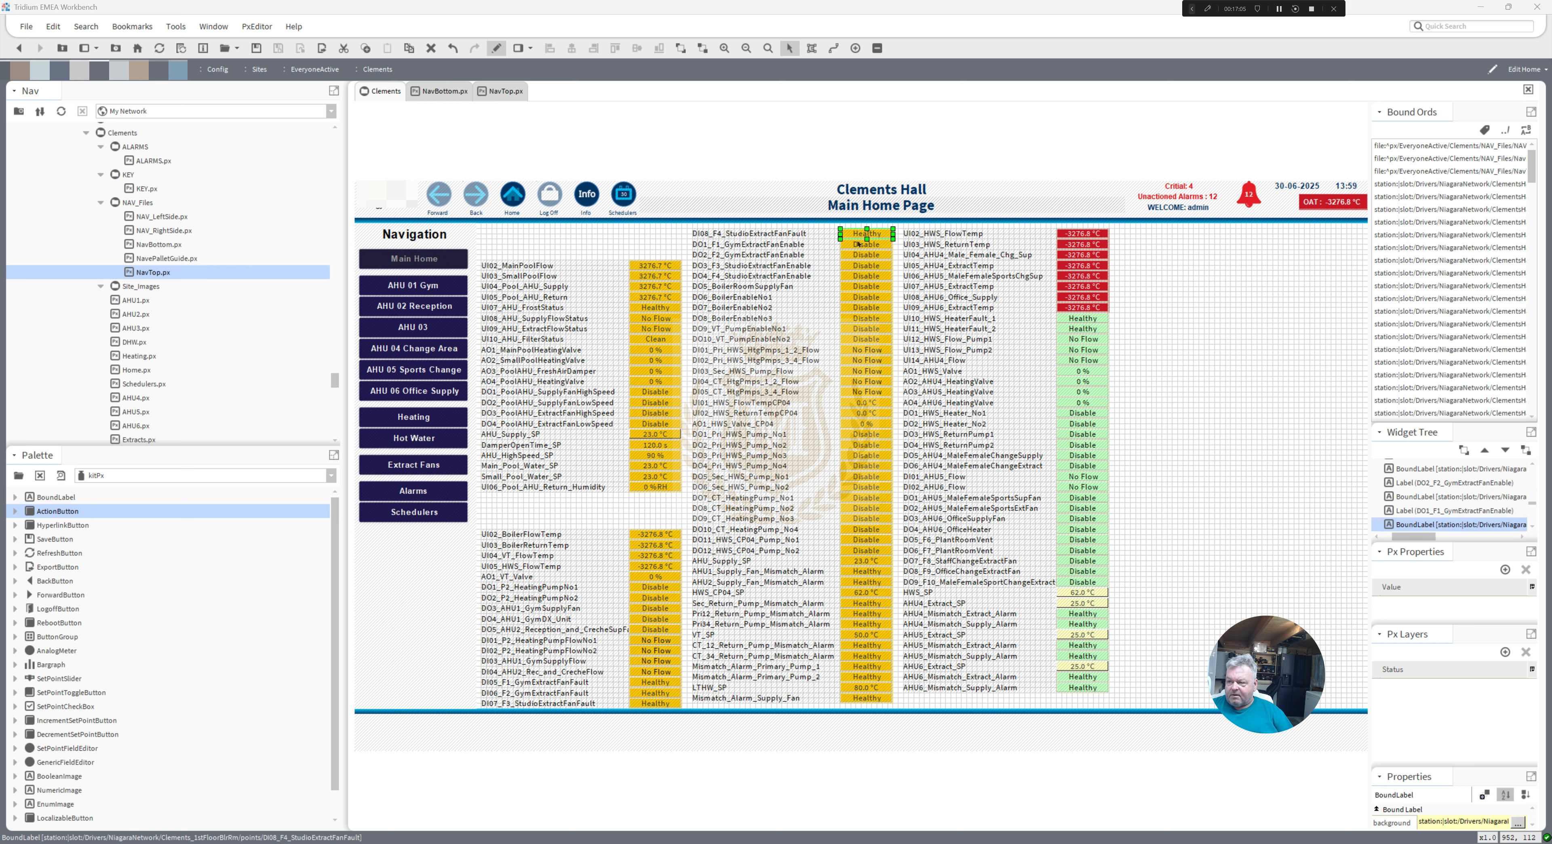
# - Add a Popup Binding to the DO1_F1_GymExtractFanEnable value label
pyautogui.doubleClick(858, 243)
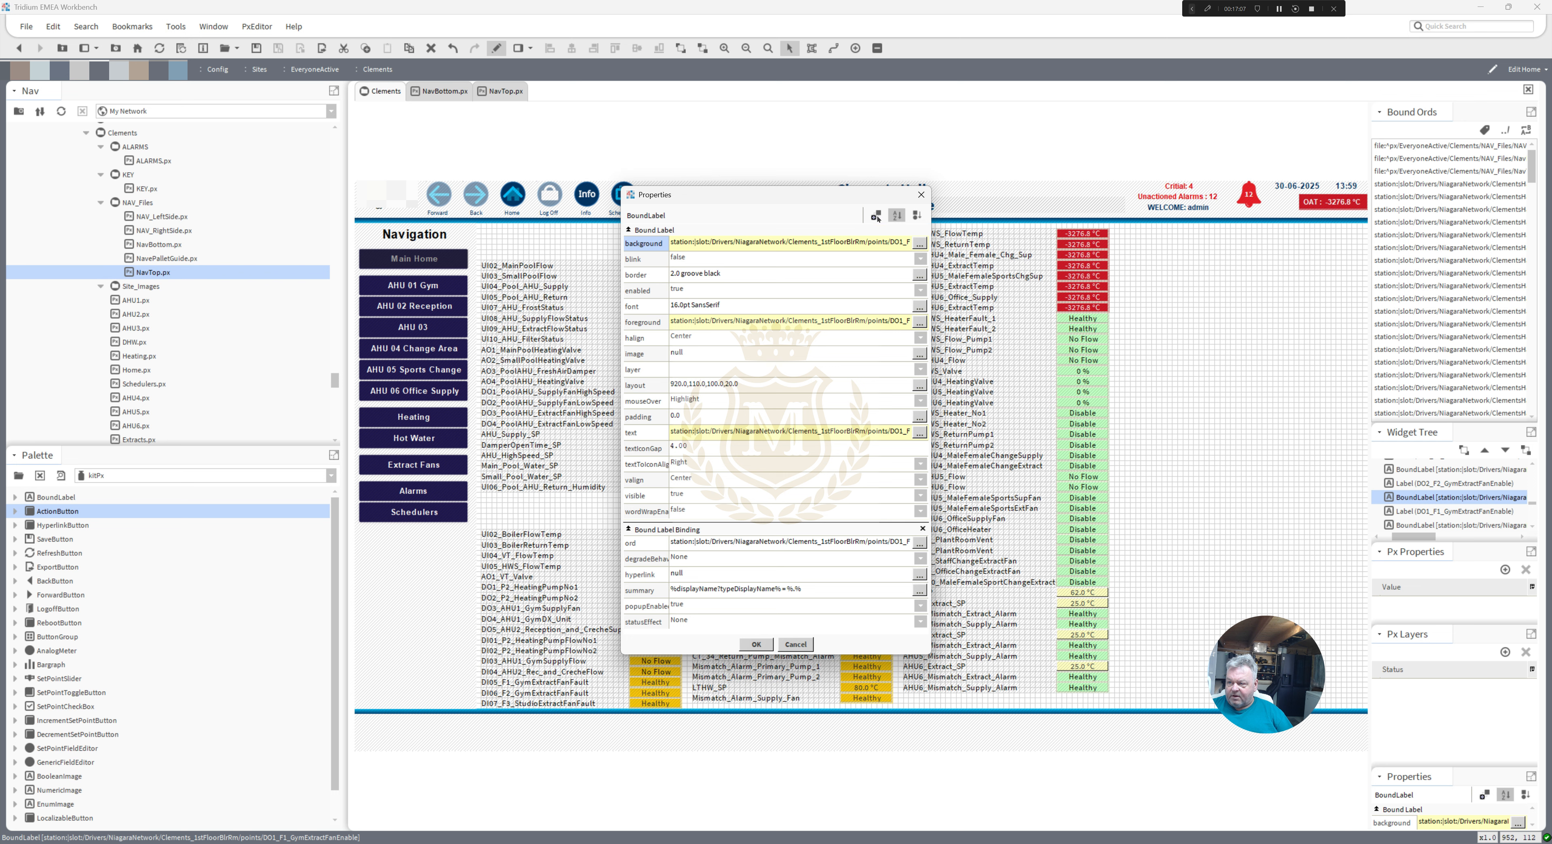
pyautogui.click(877, 217)
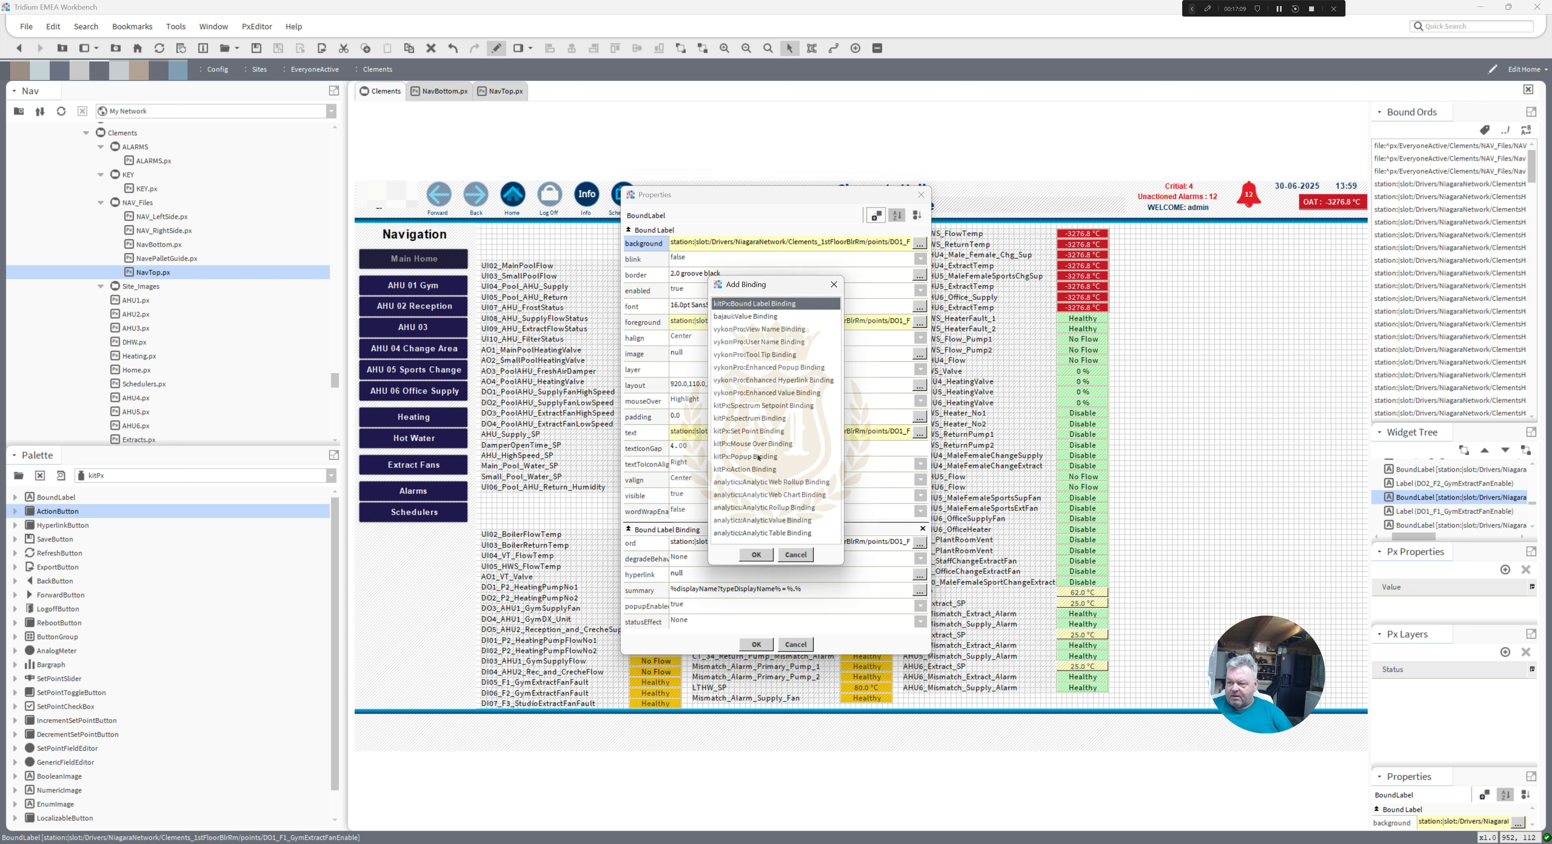
pyautogui.click(758, 457)
pyautogui.press('Return')
pyautogui.scroll(-3, 923, 483)
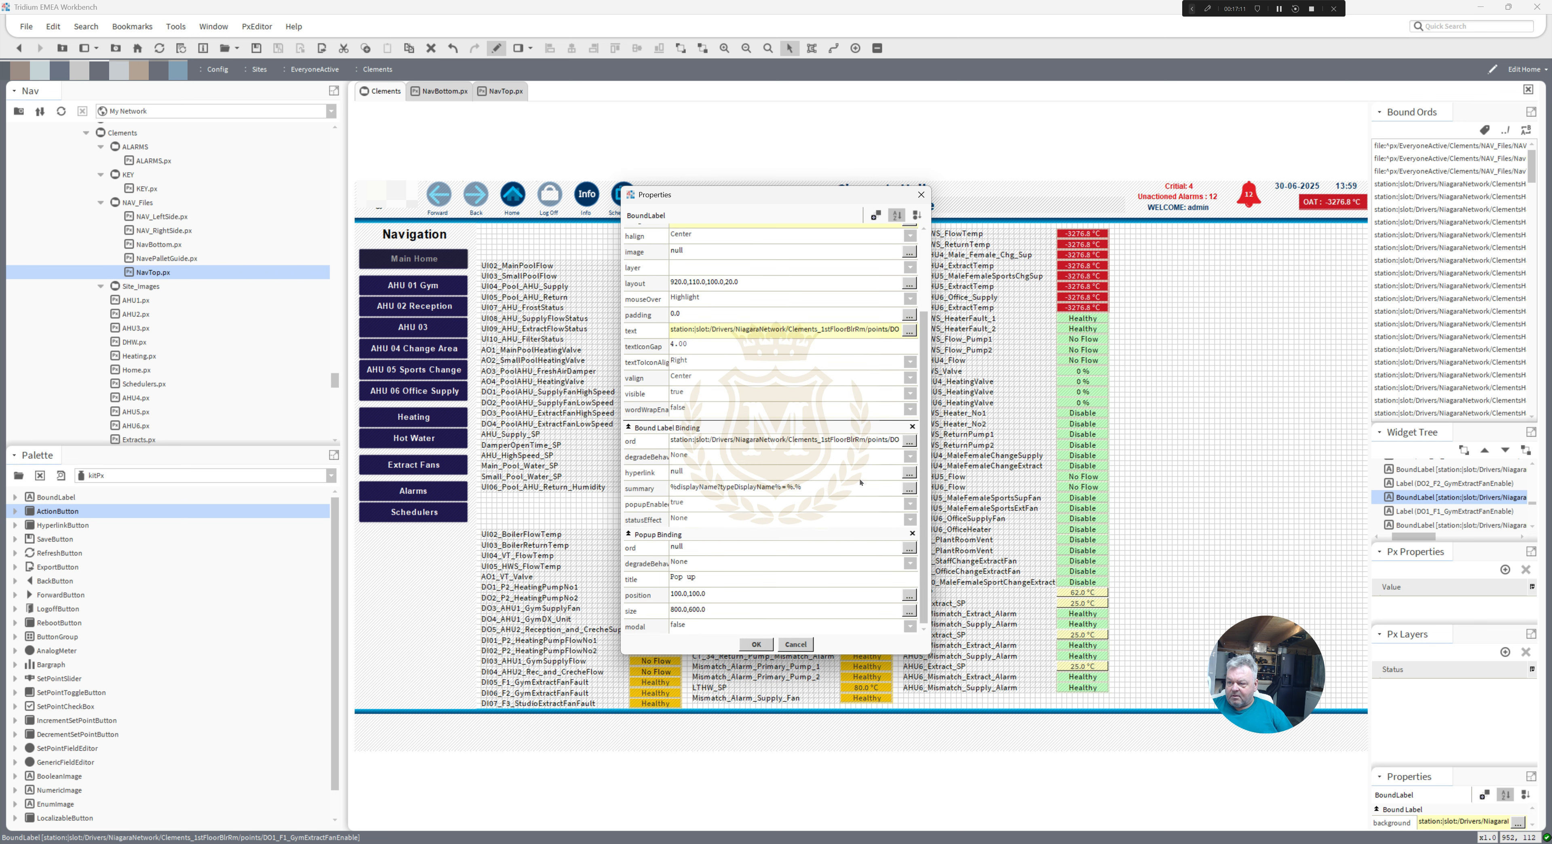
# - Copy the DO1_F1_GymExtractFanEnable label's ord into its Popup Binding, choose the Chart view, and apply the properties
pyautogui.click(909, 440)
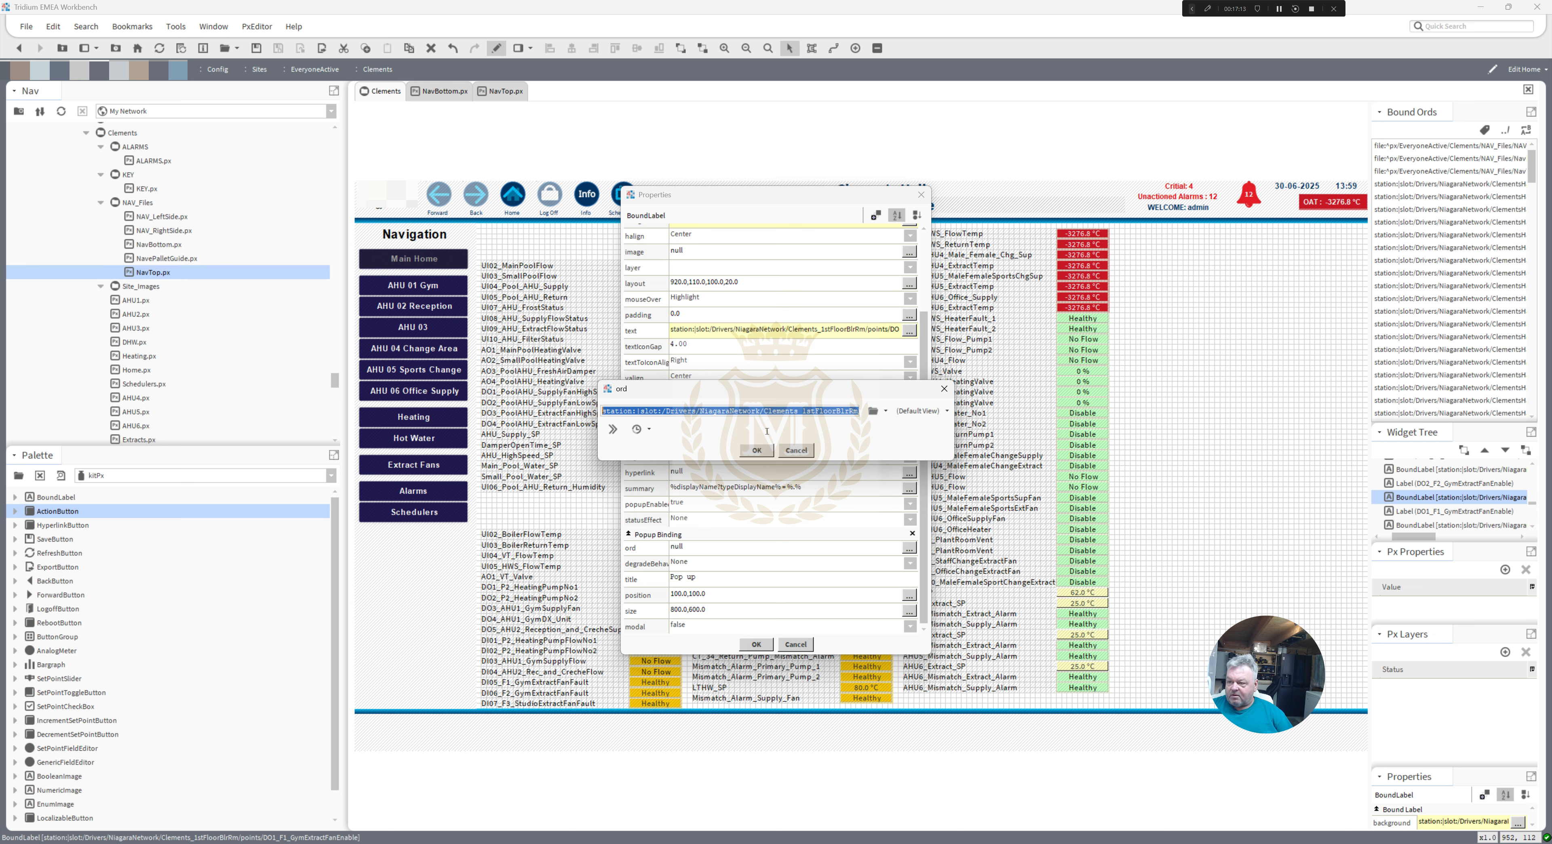
pyautogui.click(757, 450)
pyautogui.click(909, 547)
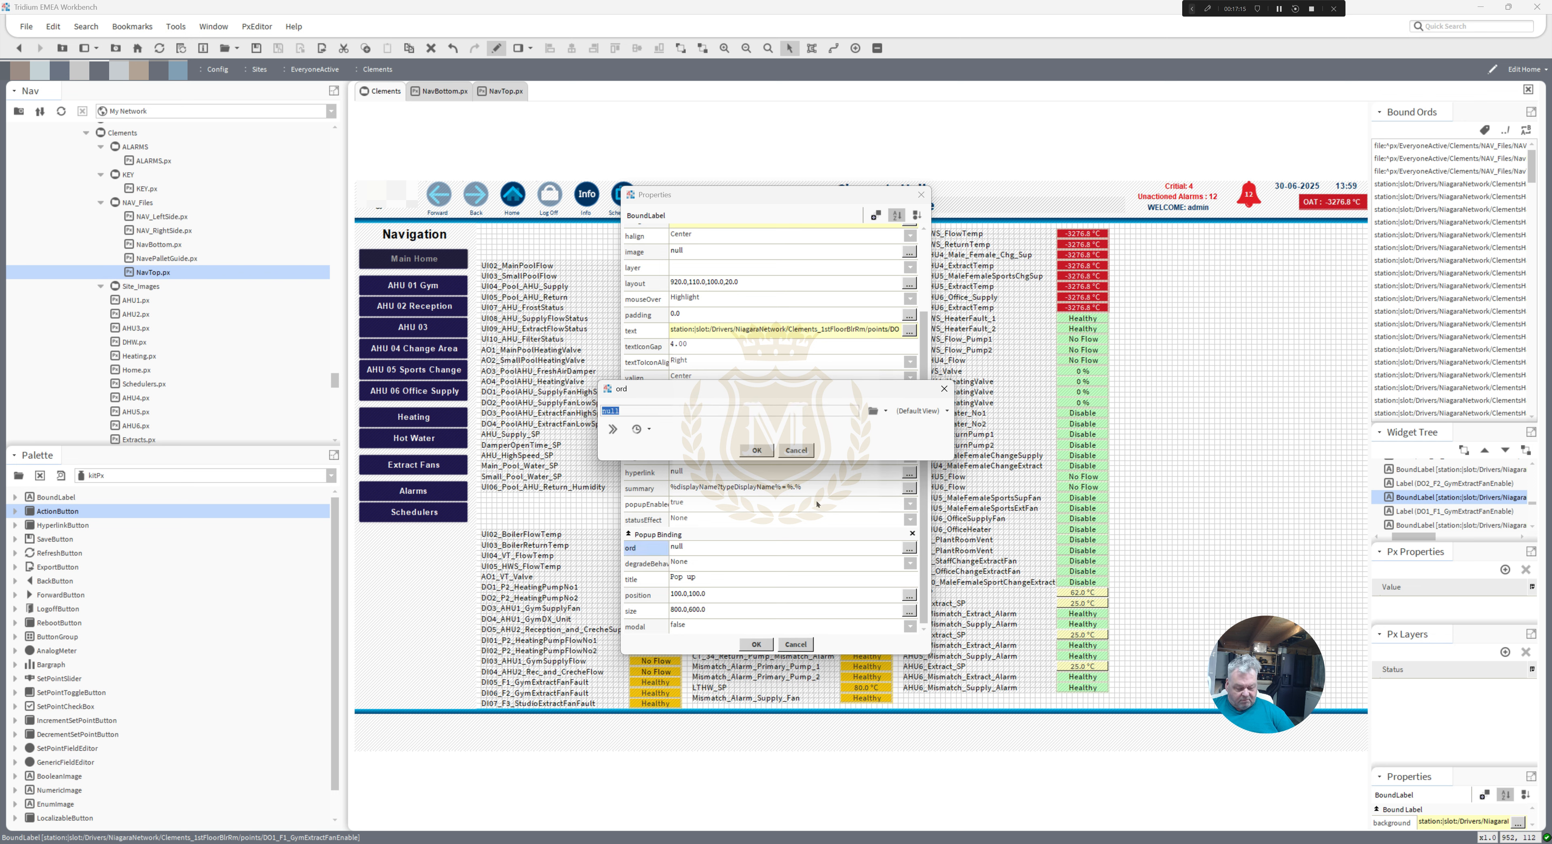
pyautogui.click(911, 413)
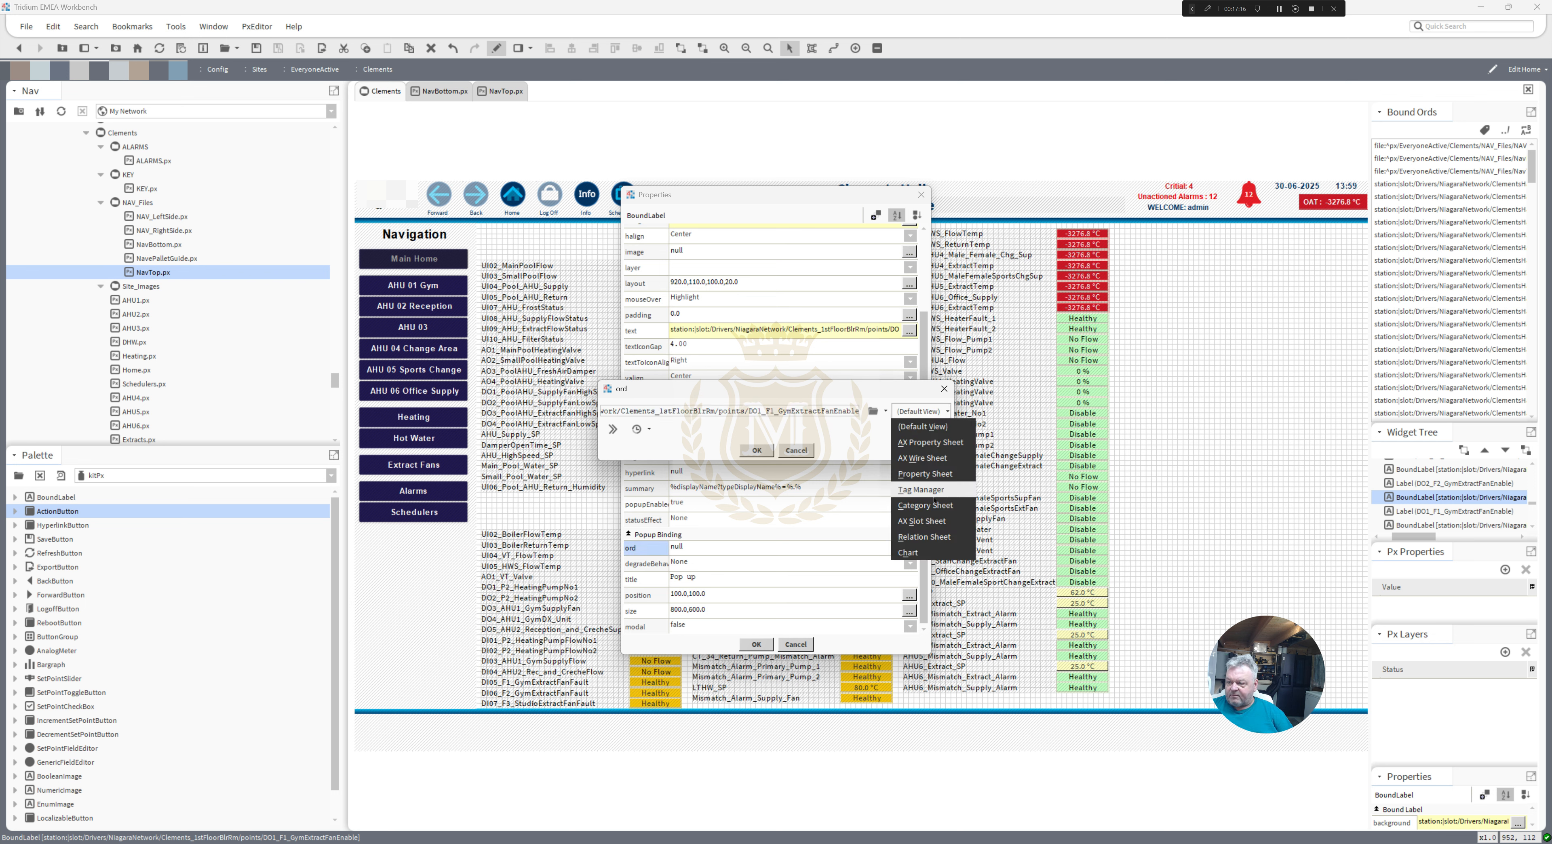
pyautogui.click(916, 552)
pyautogui.click(761, 452)
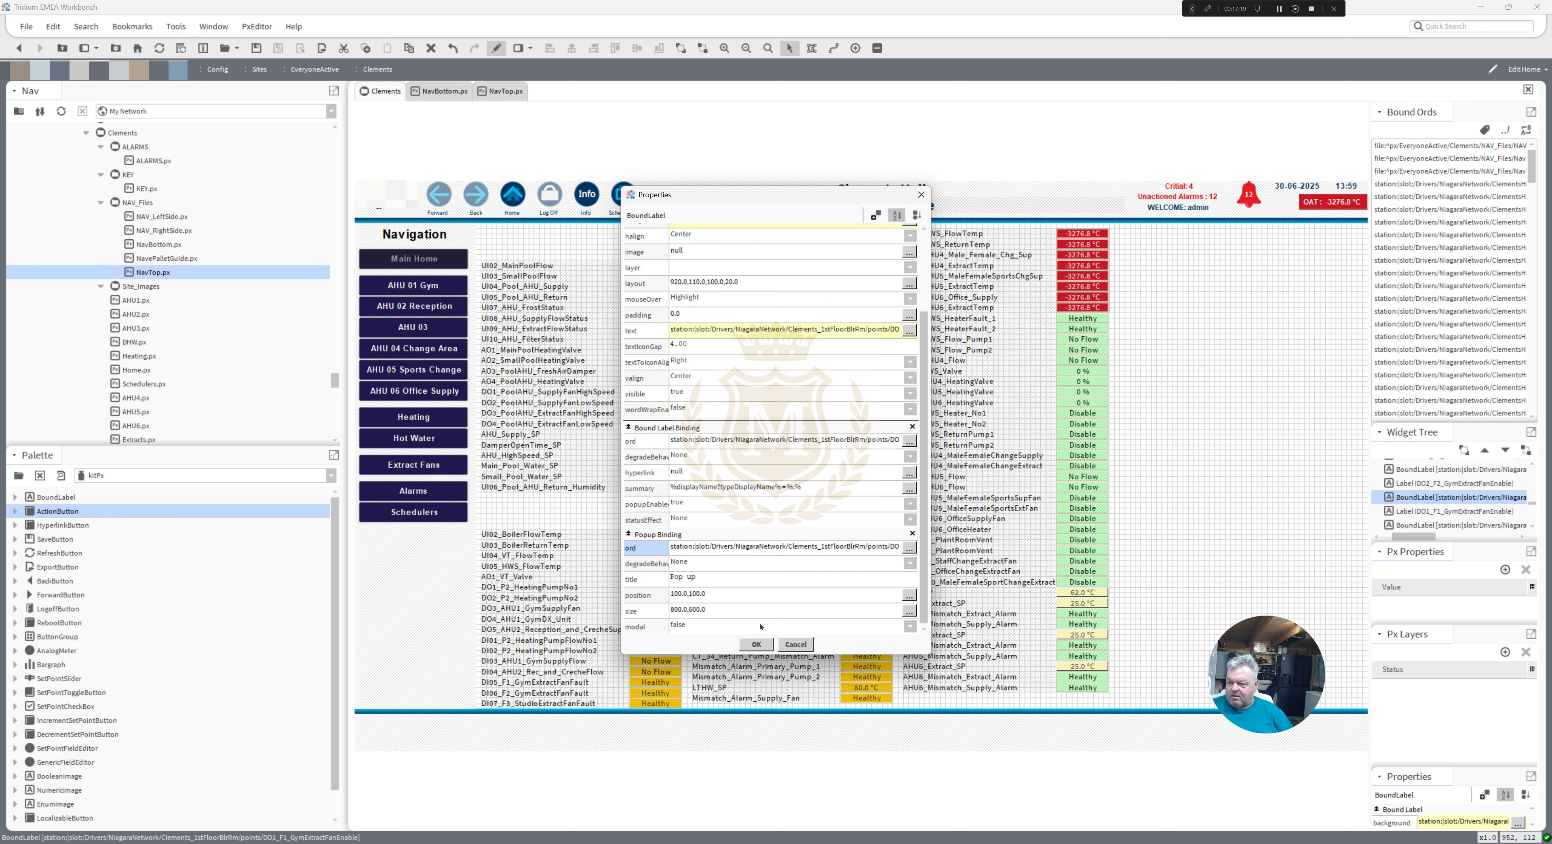
pyautogui.click(756, 644)
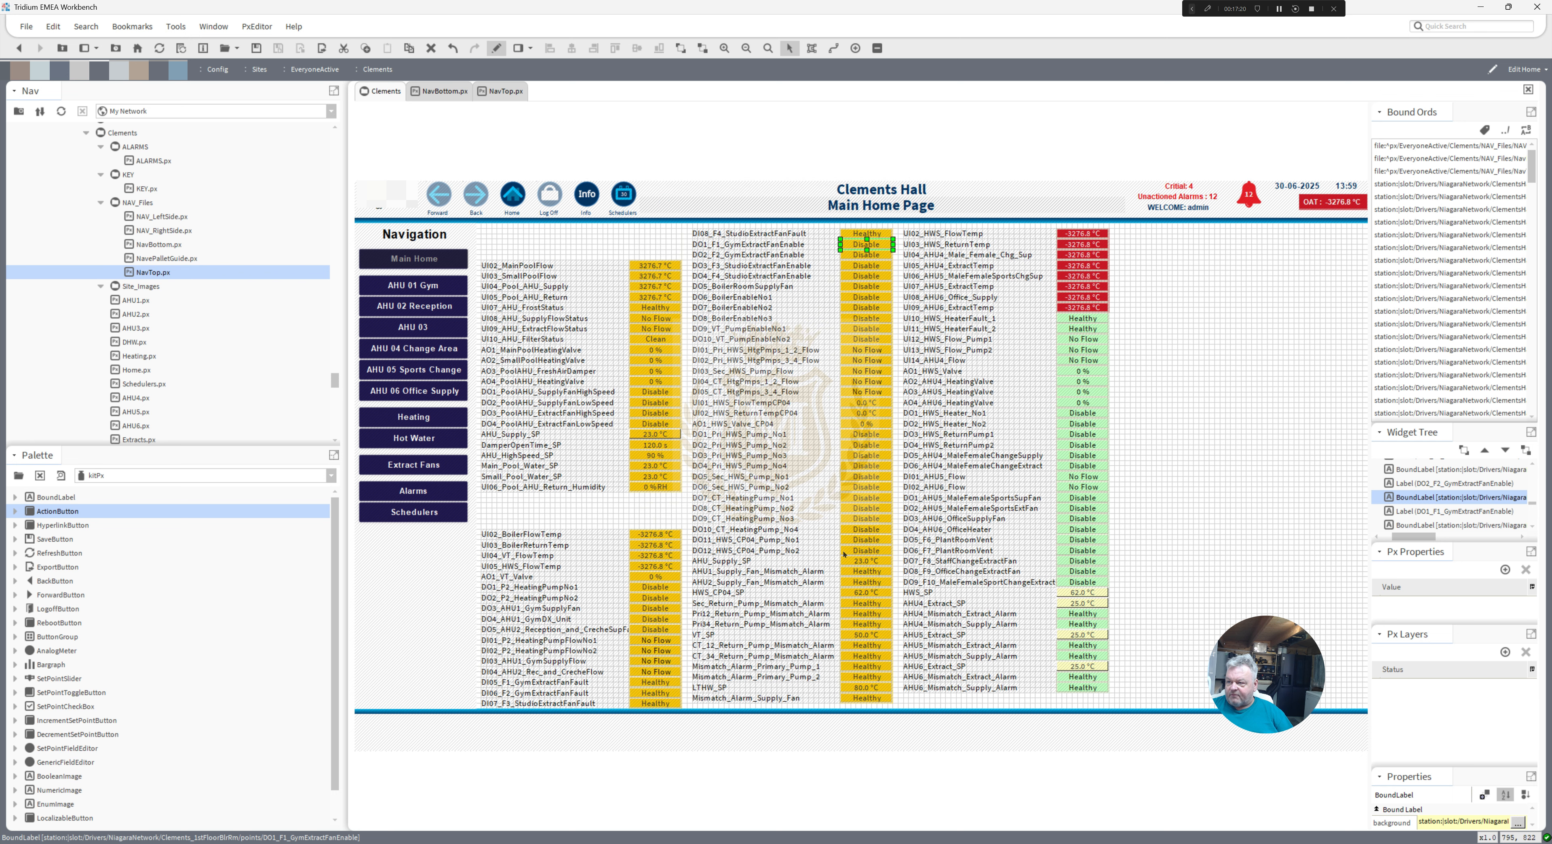
# - Add a Popup Binding to the DO2_F2_GymExtractFanEnable value label
pyautogui.click(870, 255)
pyautogui.doubleClick(869, 256)
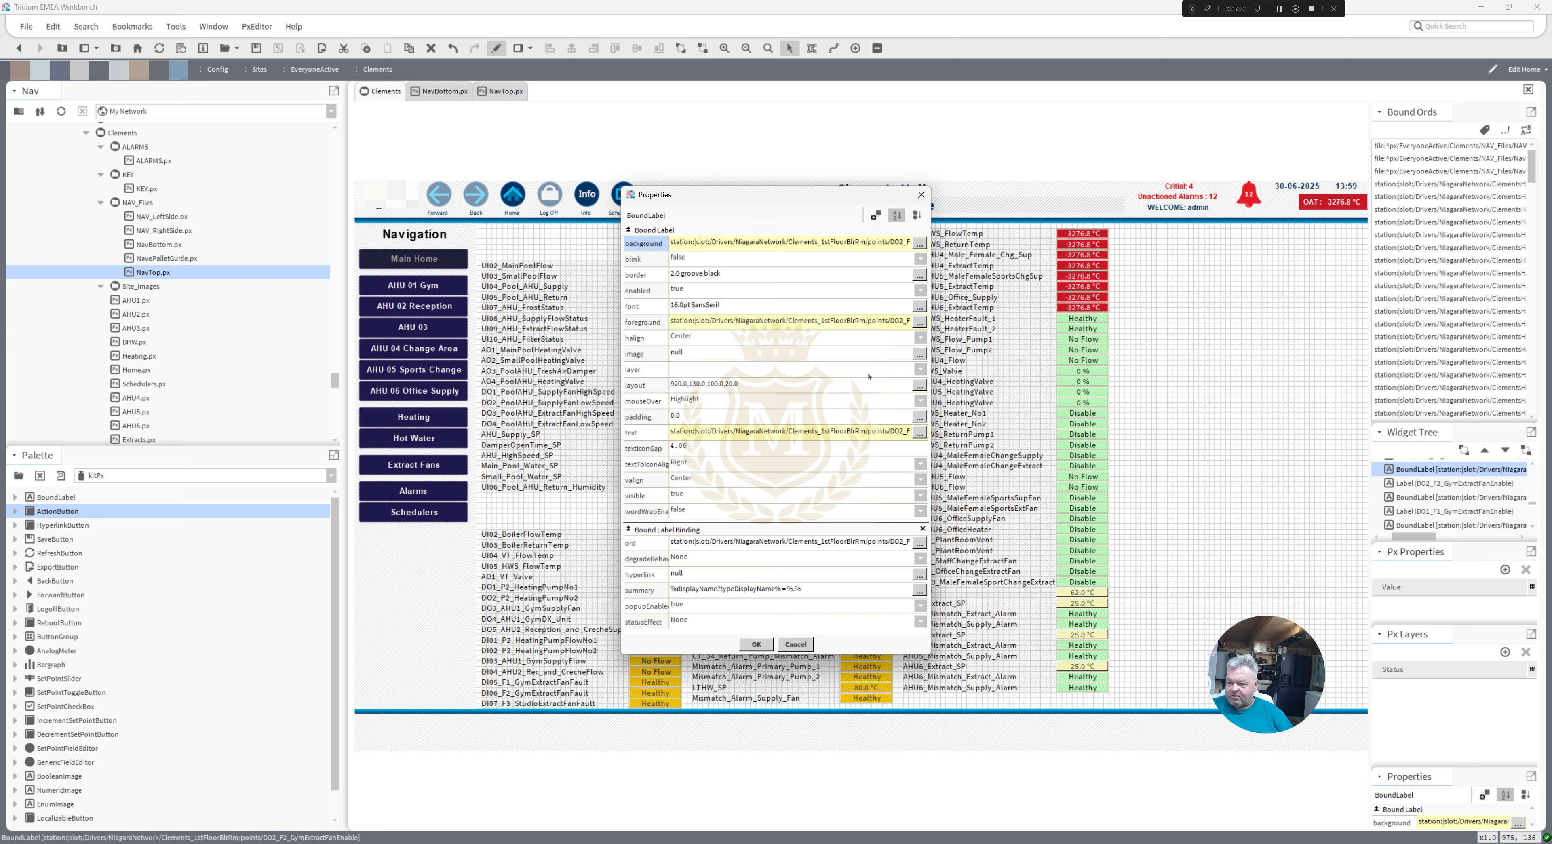
pyautogui.click(876, 215)
pyautogui.doubleClick(755, 456)
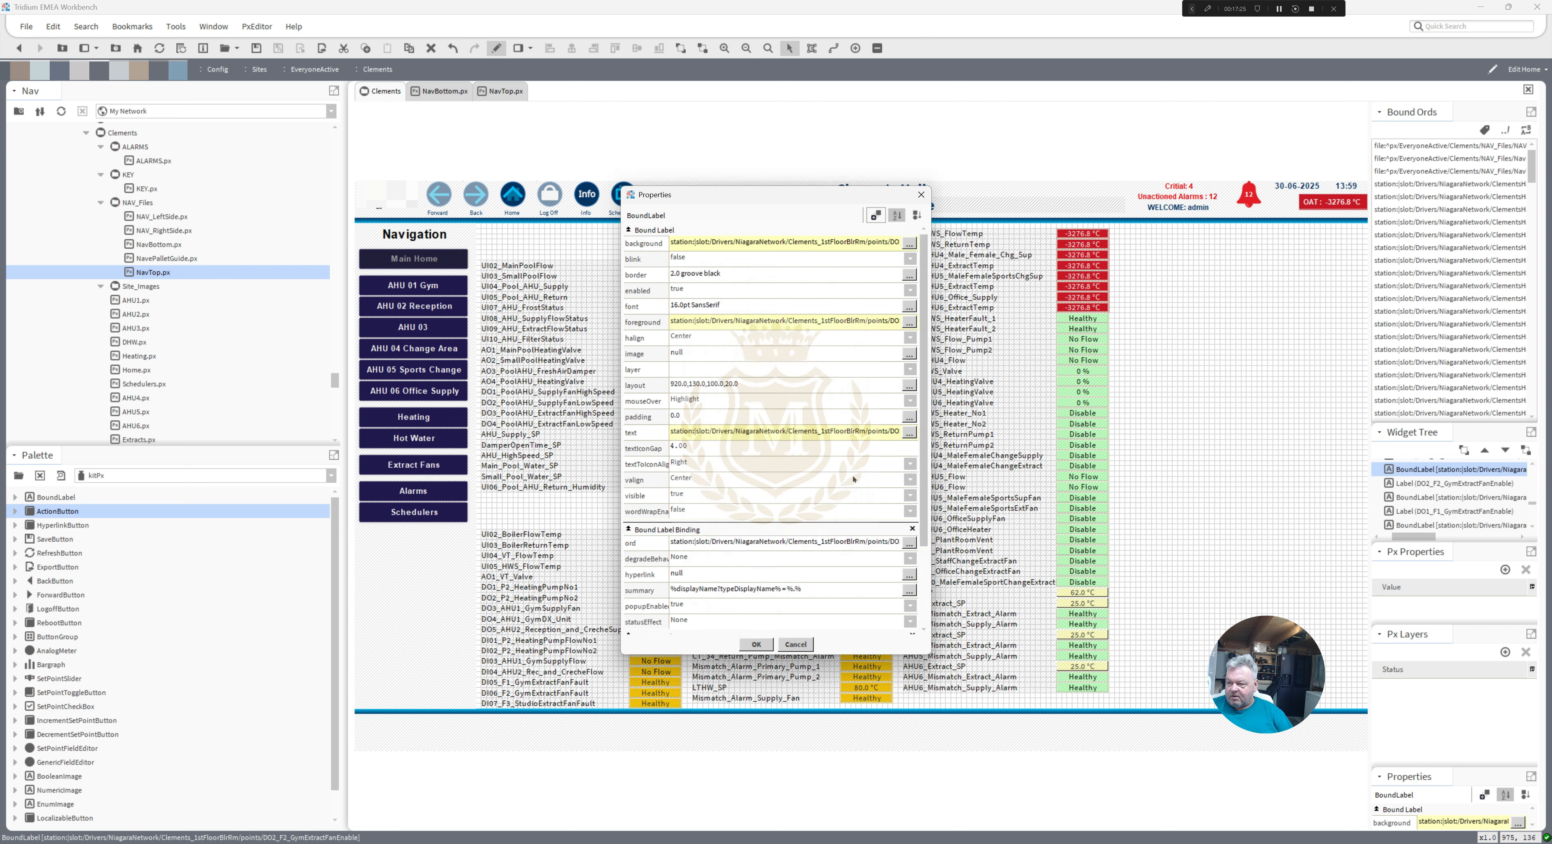
pyautogui.scroll(-3, 913, 485)
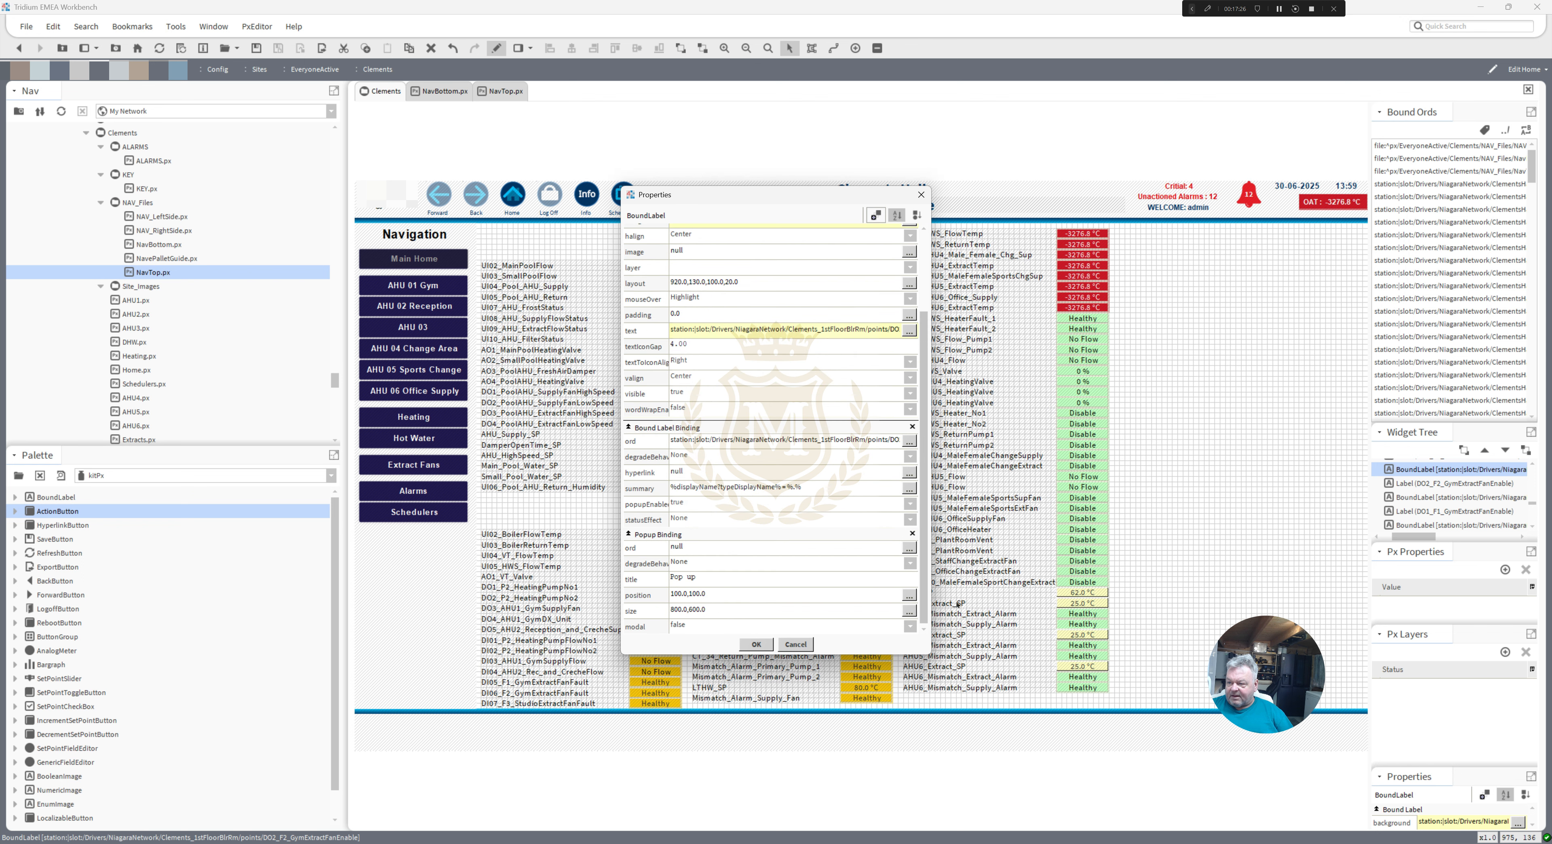
# - Copy the DO2_F2_GymExtractFanEnable label's ord into its Popup Binding, choose the Chart view, and apply the properties
pyautogui.click(863, 442)
pyautogui.click(909, 547)
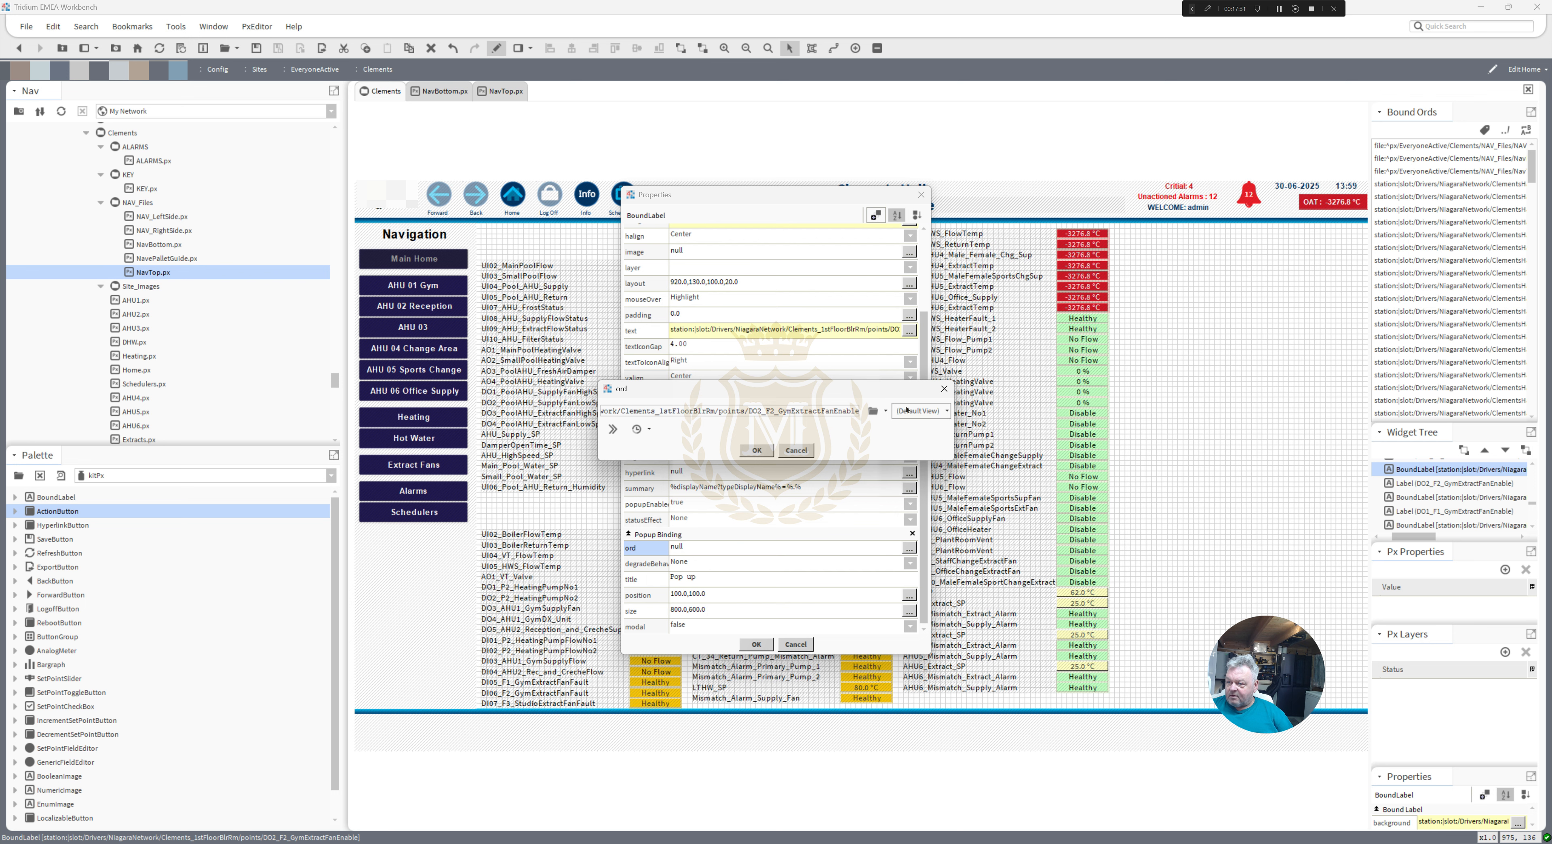
pyautogui.click(921, 411)
pyautogui.click(914, 551)
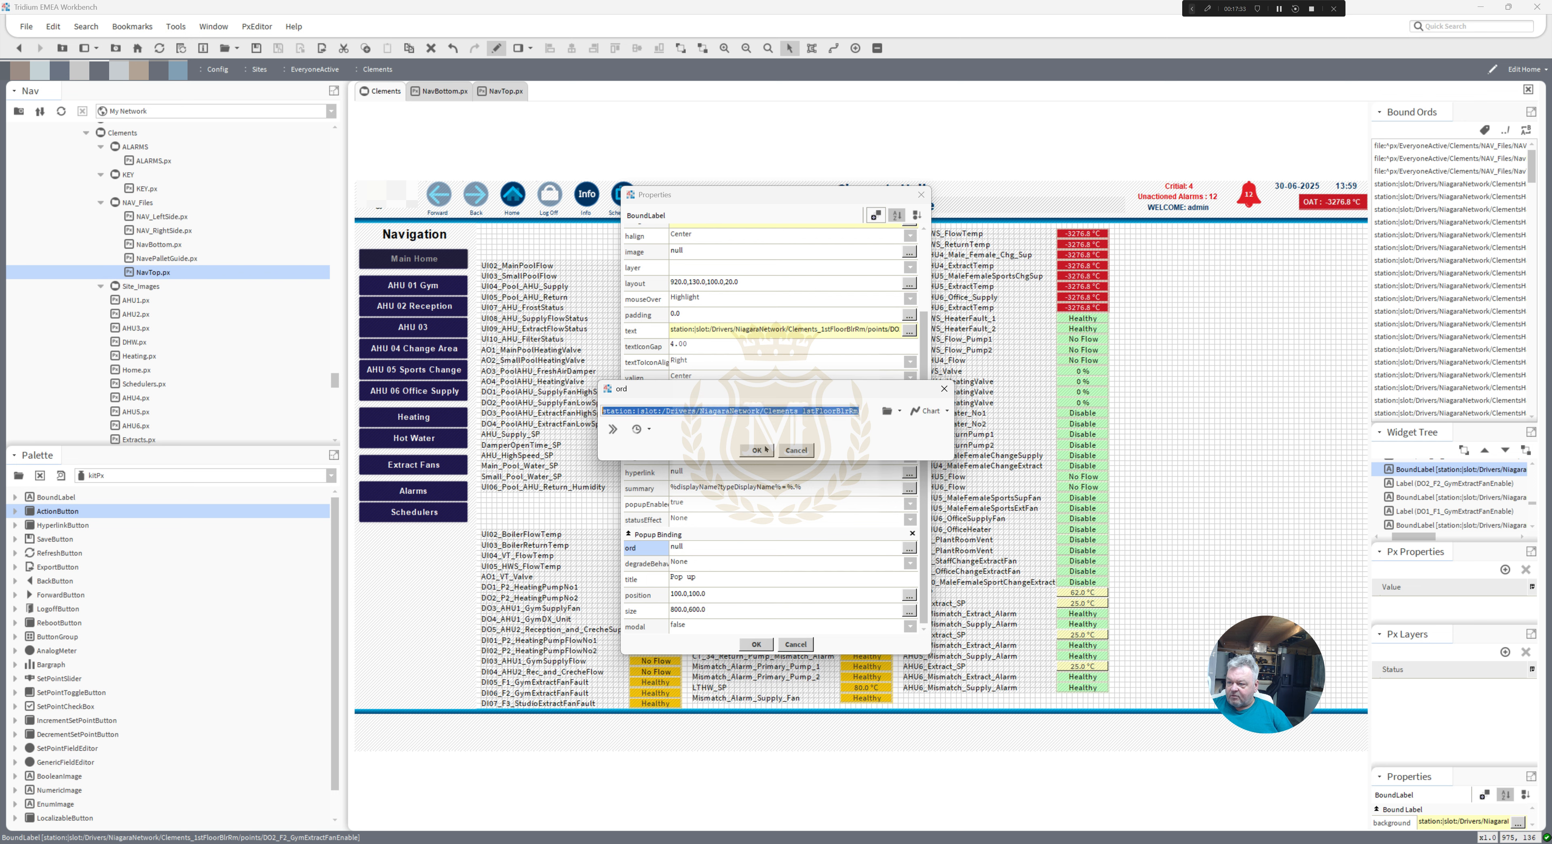
pyautogui.click(756, 450)
pyautogui.click(757, 644)
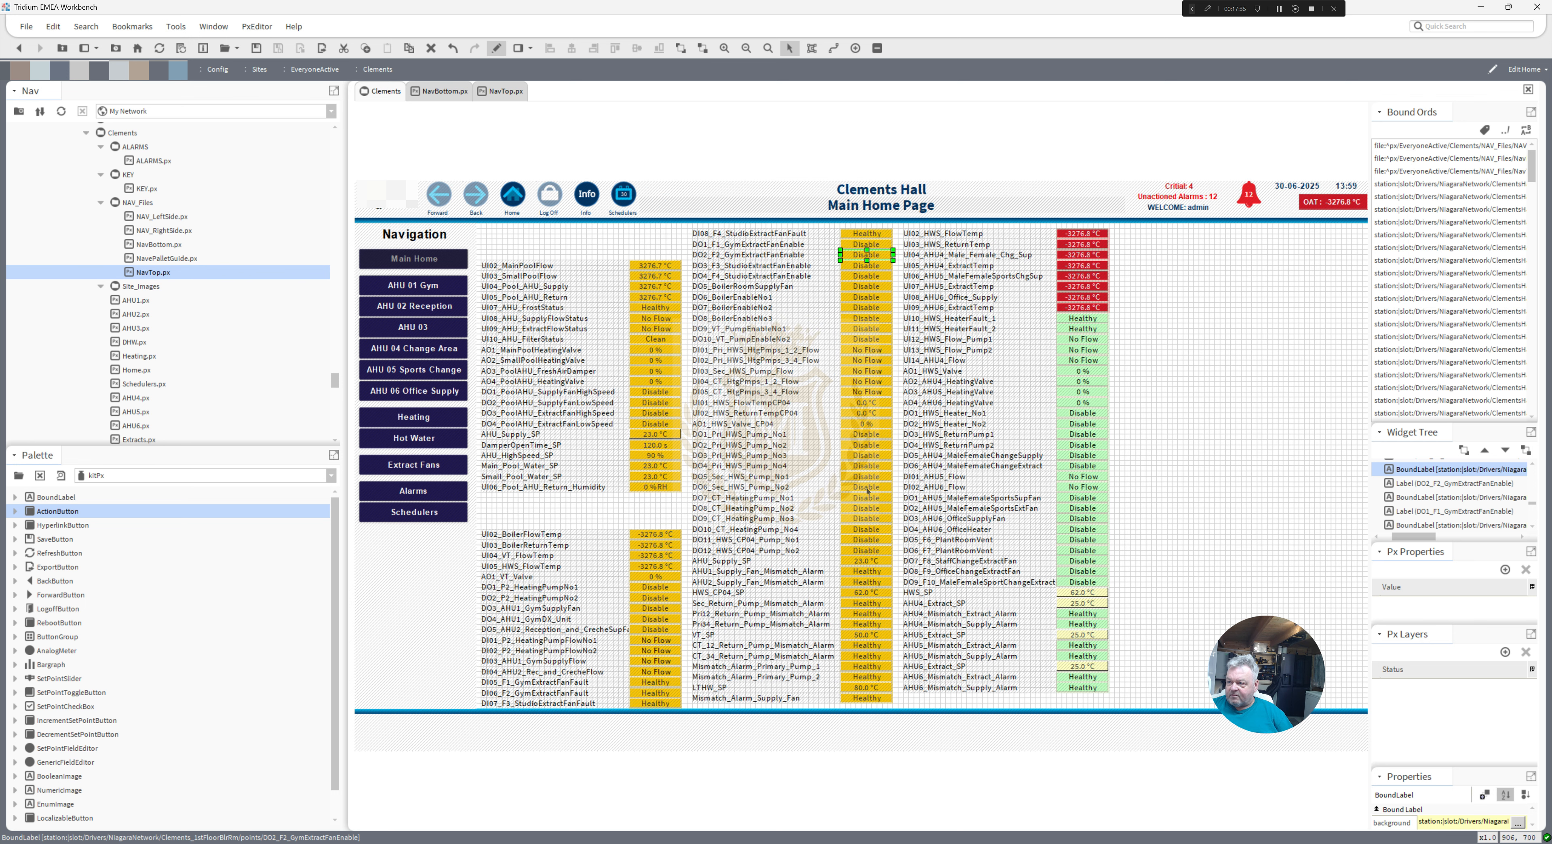
# - Add a Popup Binding to the DO3_F3_StudioExtractFanEnable value label
pyautogui.click(867, 266)
pyautogui.doubleClick(867, 266)
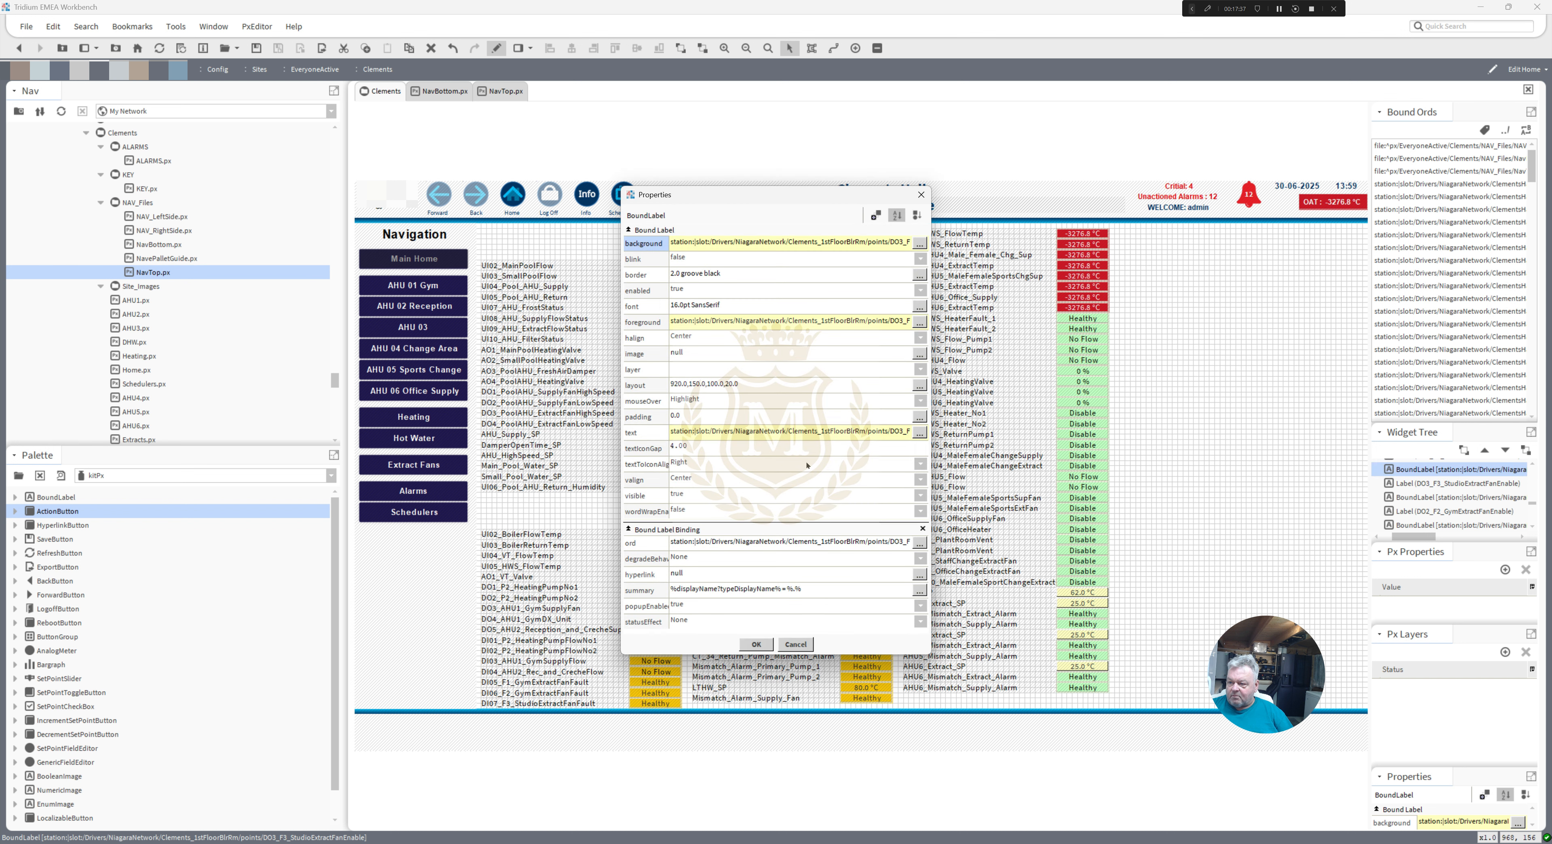
pyautogui.click(794, 541)
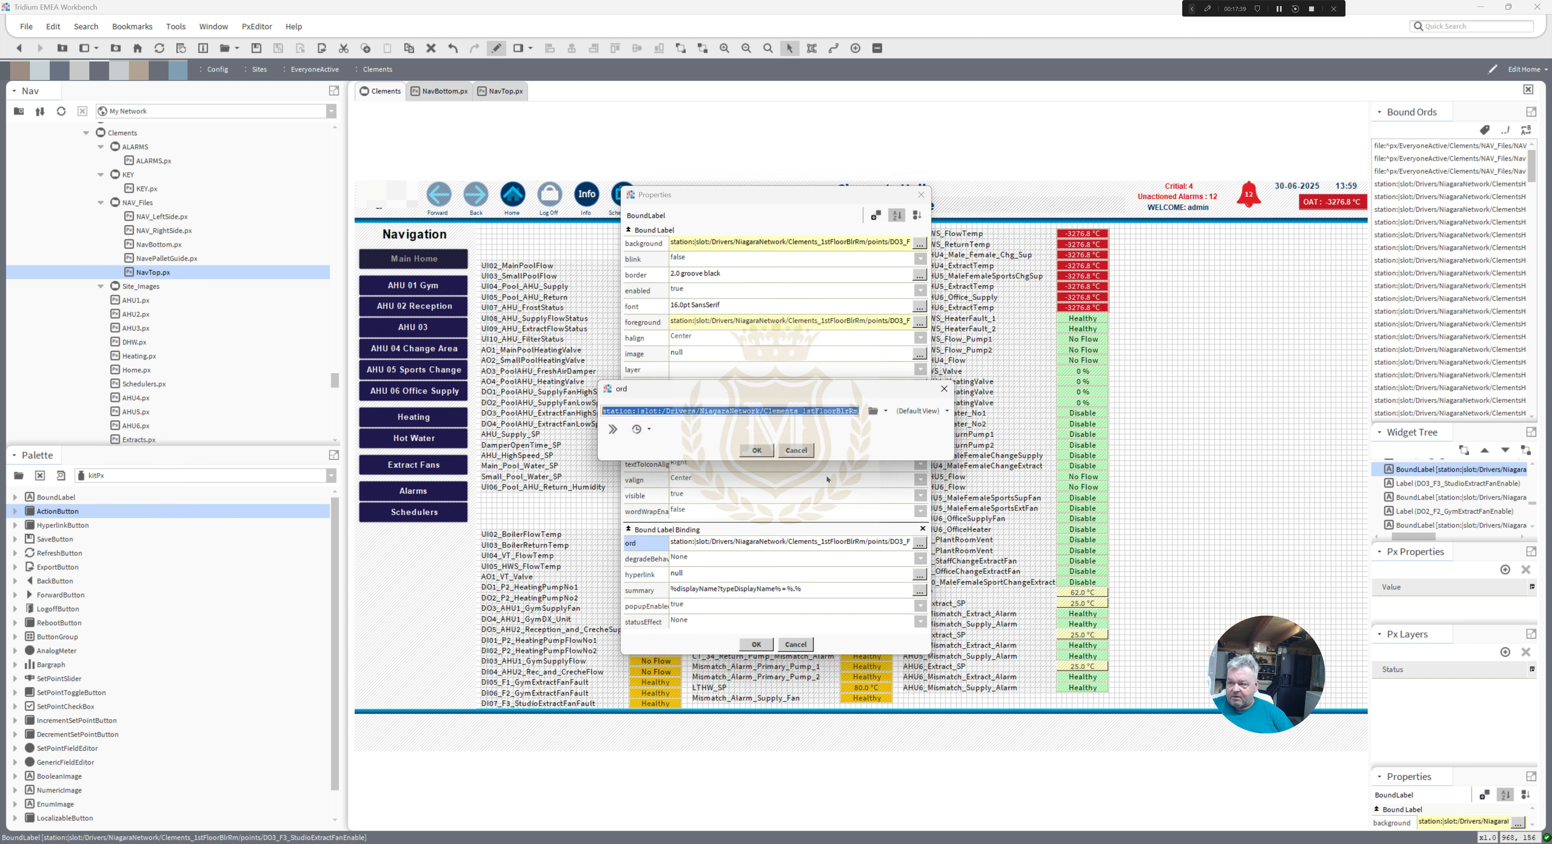
pyautogui.click(796, 450)
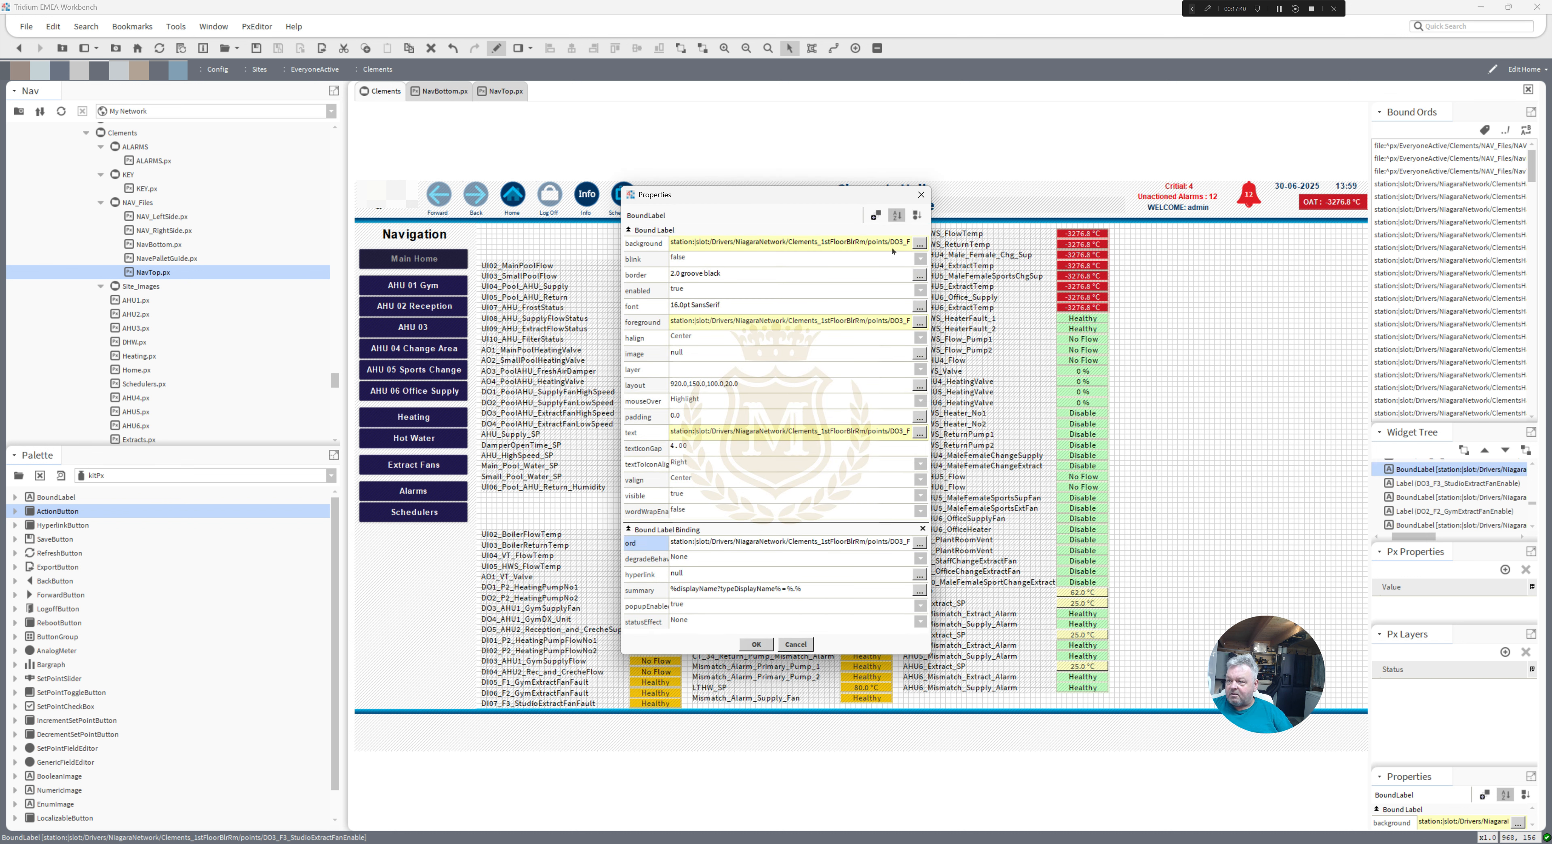
pyautogui.click(876, 215)
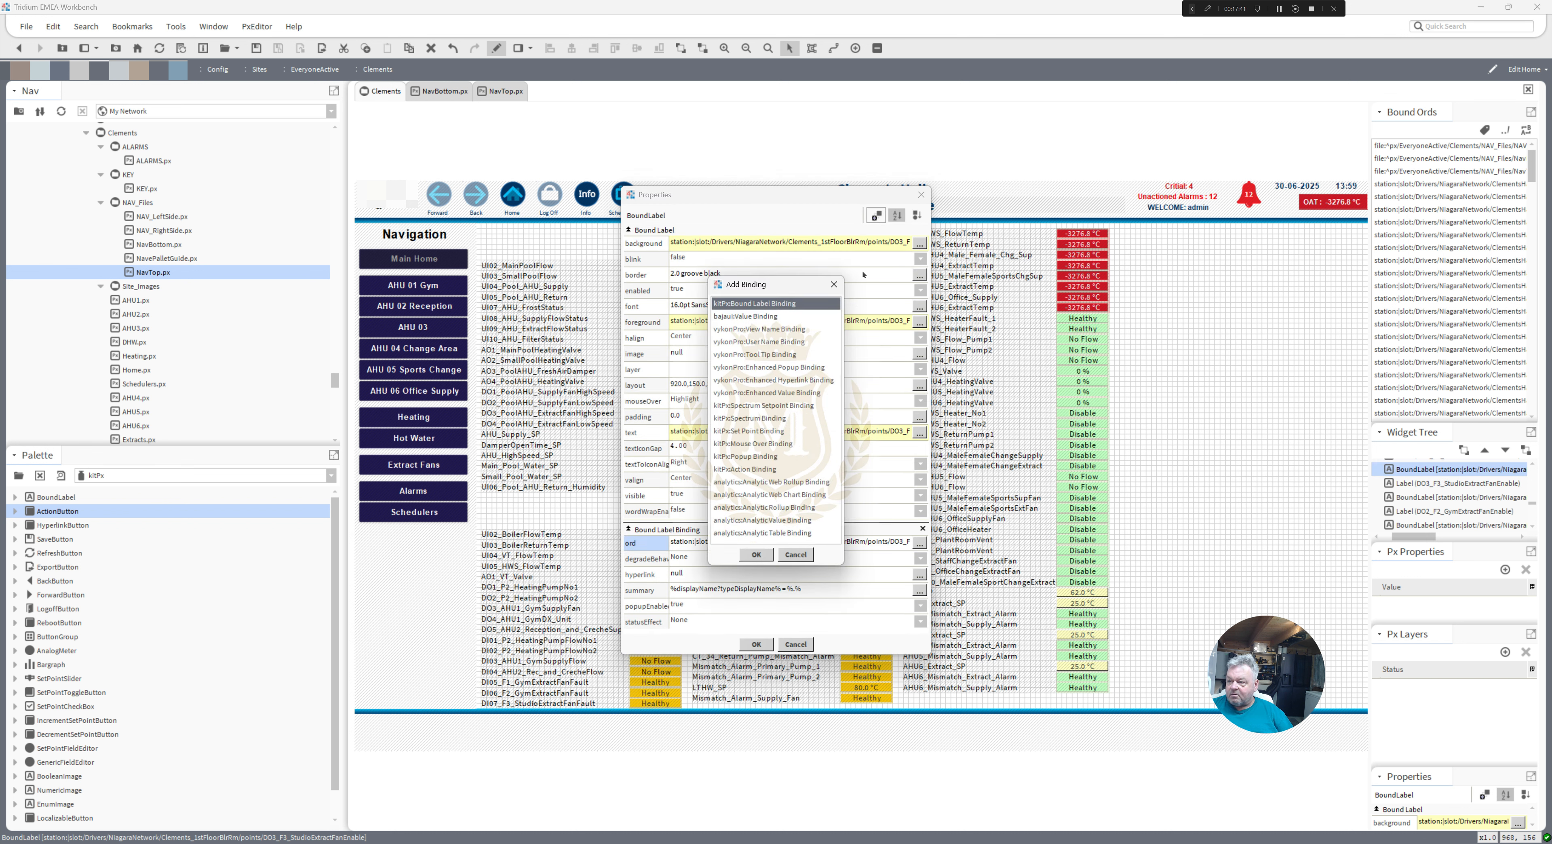
pyautogui.doubleClick(755, 458)
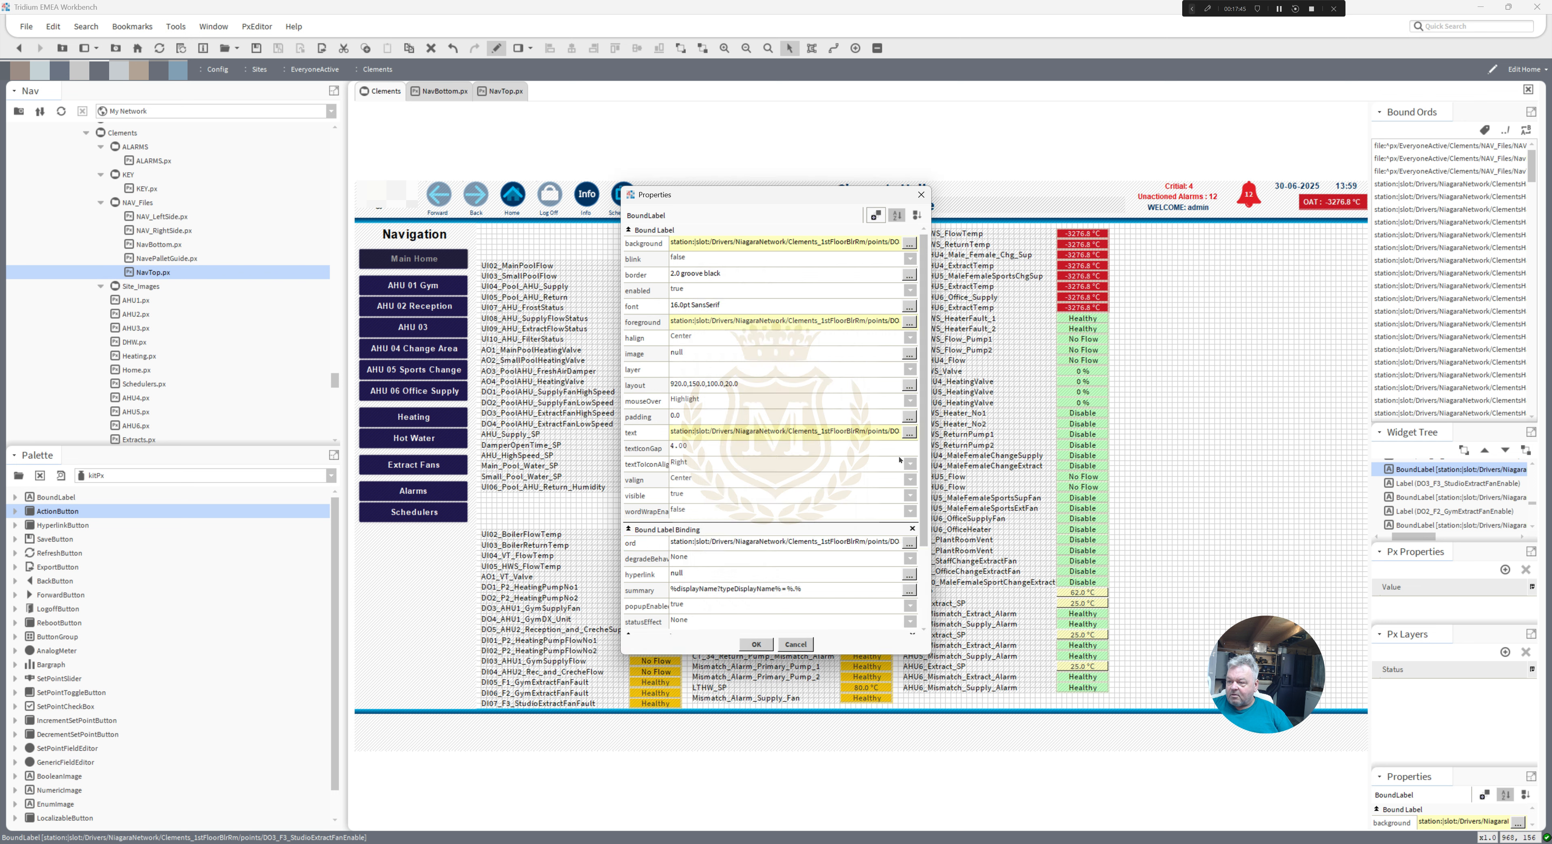
# - Copy the DO3_F3_StudioExtractFanEnable label's ord into its Popup Binding, choose the Chart view, and apply the properties
pyautogui.moveTo(927, 471); pyautogui.dragTo(937, 567)
pyautogui.click(909, 441)
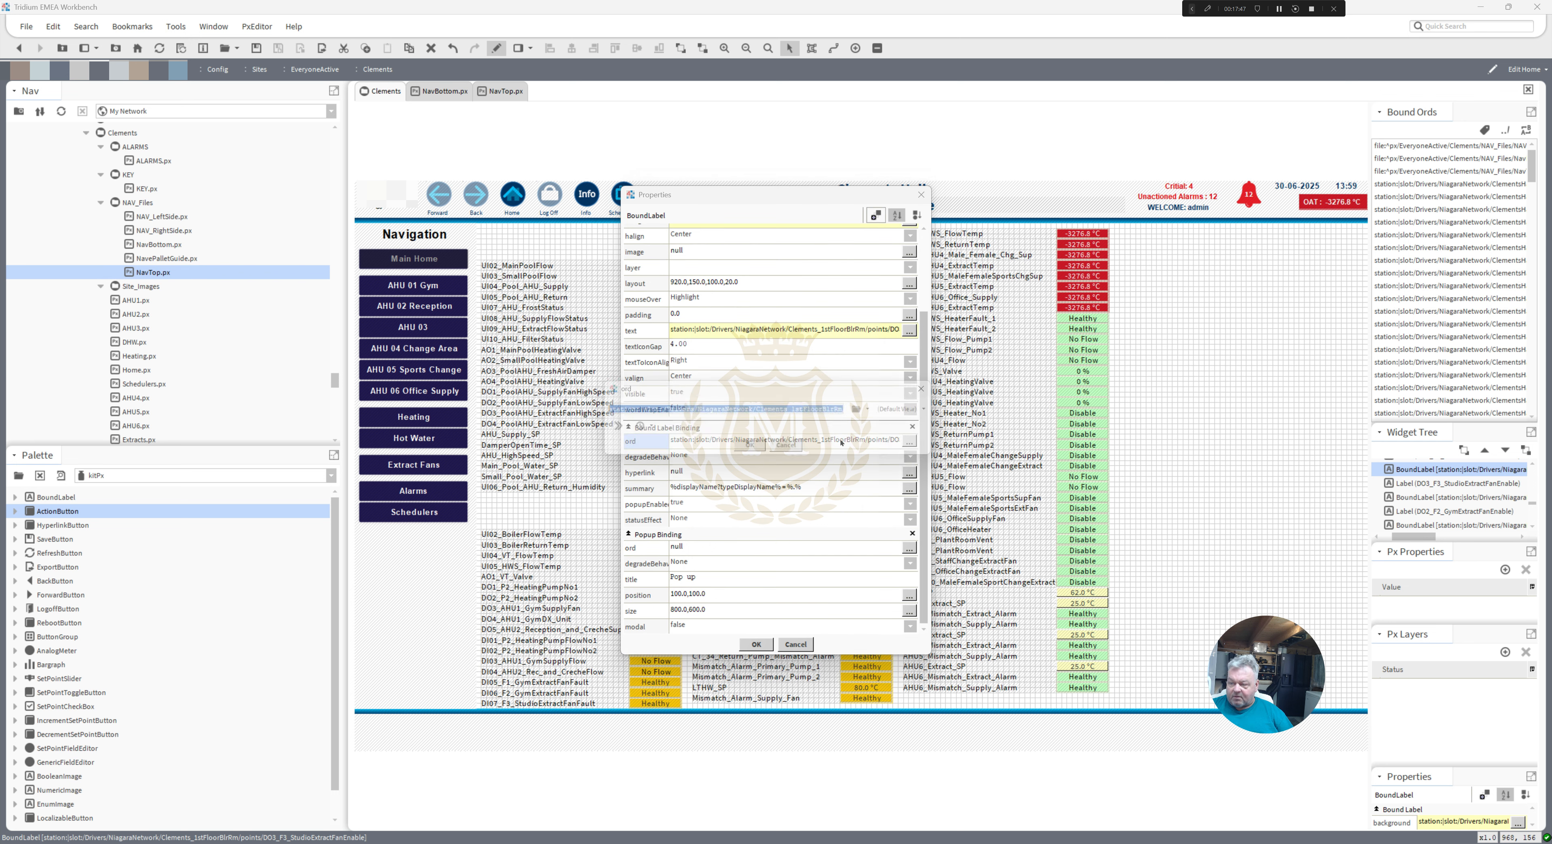
pyautogui.click(763, 452)
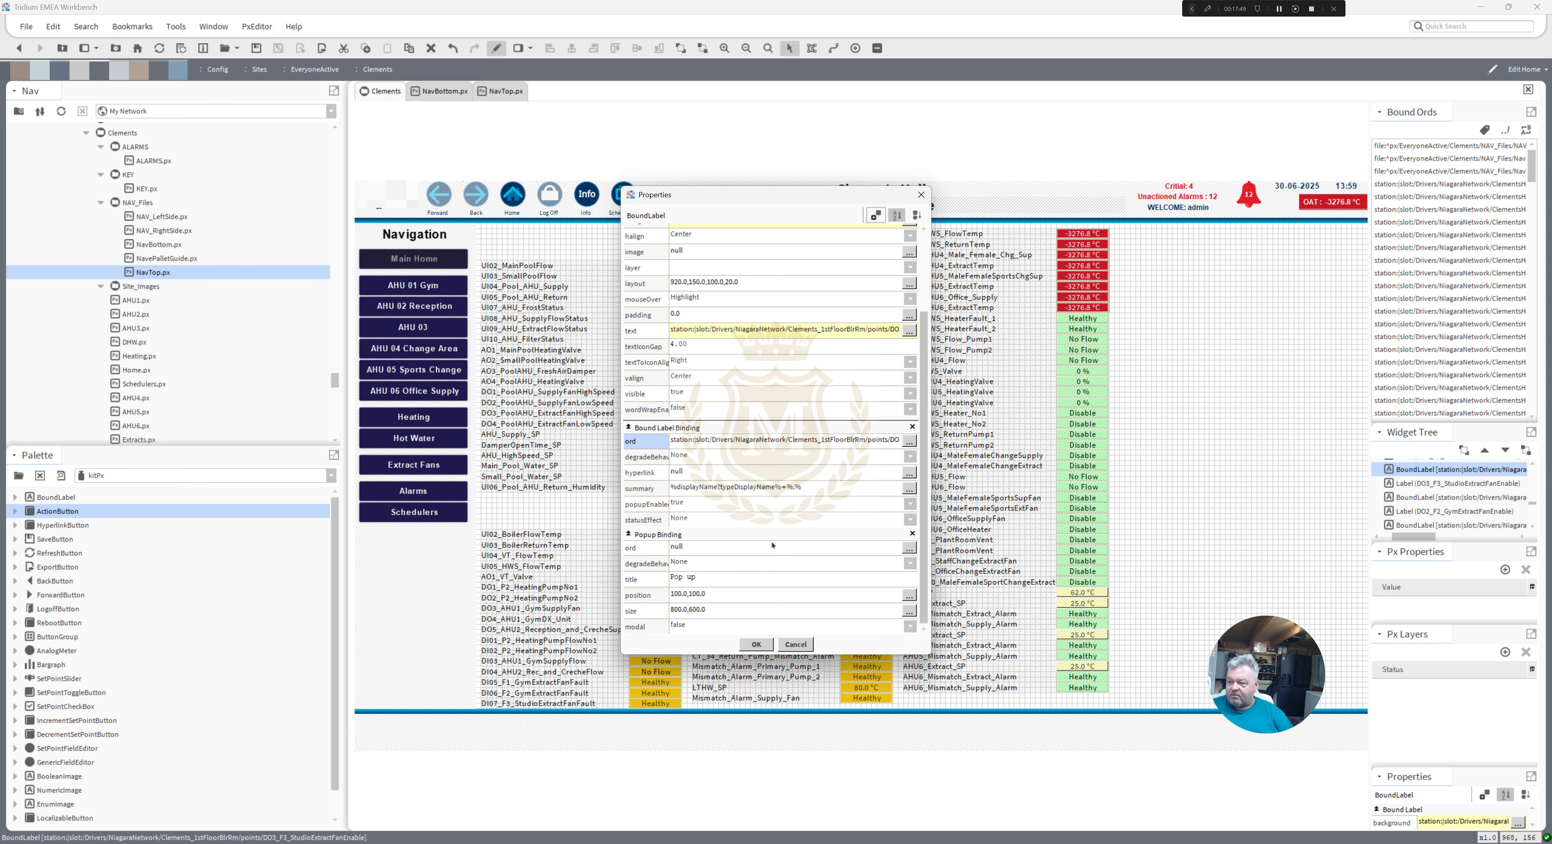
pyautogui.click(773, 548)
pyautogui.write('station:|slot:/Drivers/NiagaraNetwork/Clements_1stFloorBlrRm/points/DO3_F3_StudioExtractFanEnable')
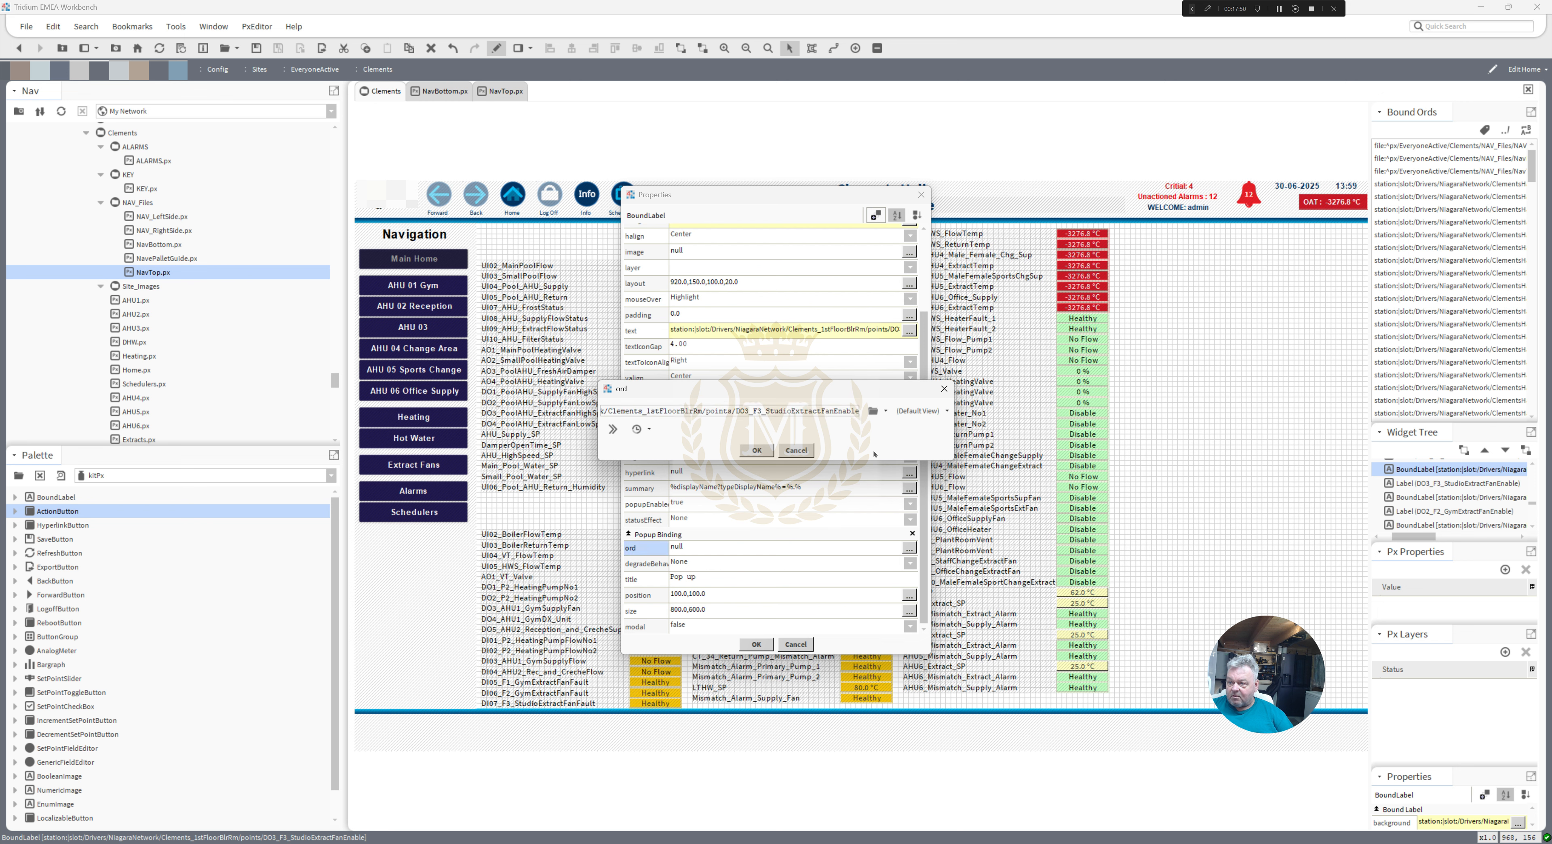
pyautogui.click(915, 415)
pyautogui.click(928, 536)
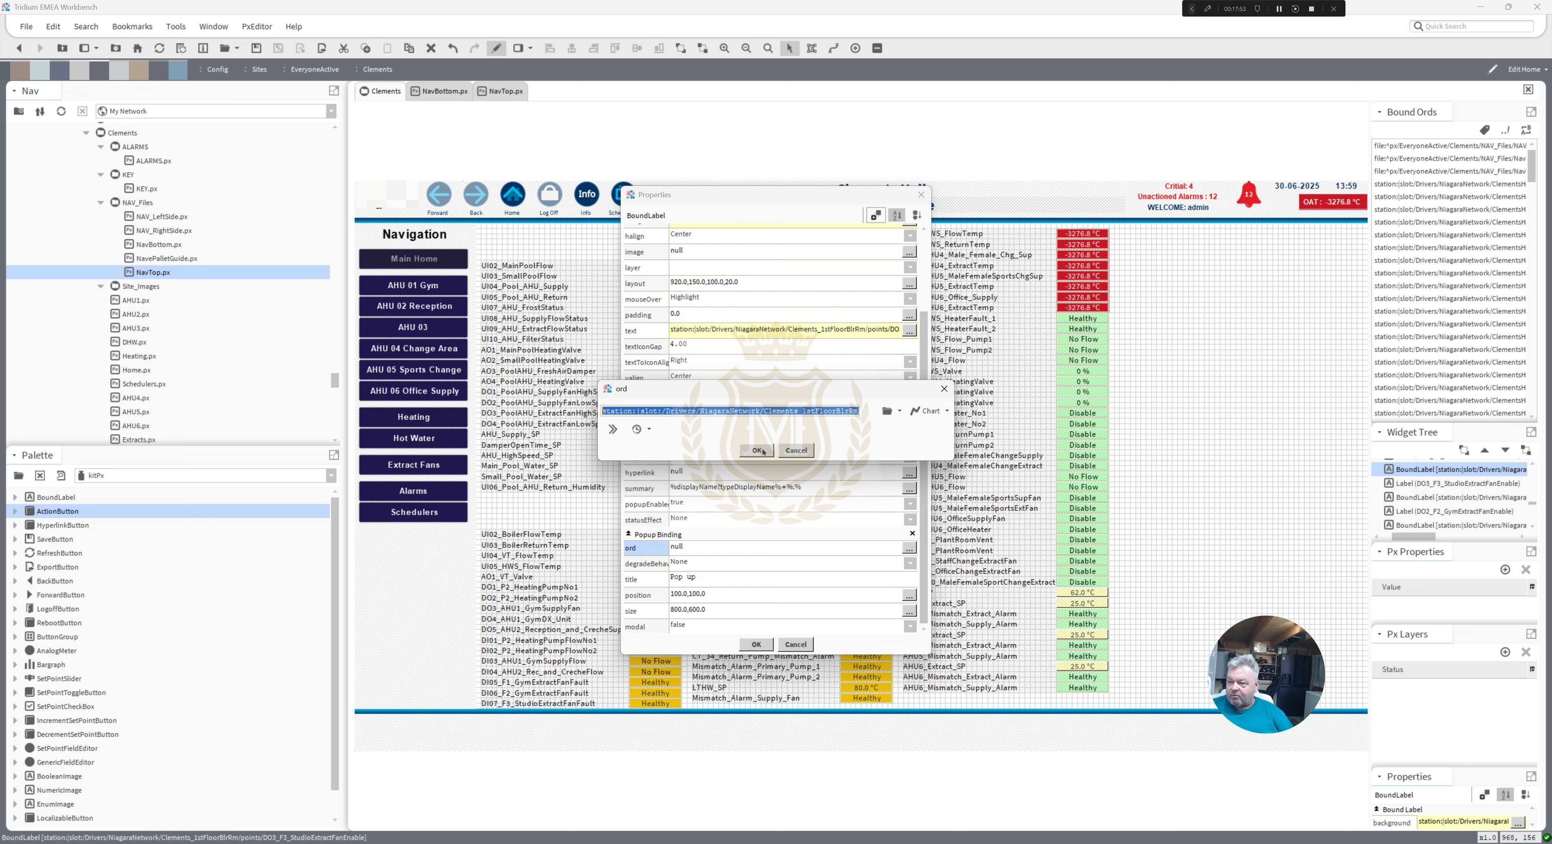
pyautogui.click(763, 451)
pyautogui.click(757, 644)
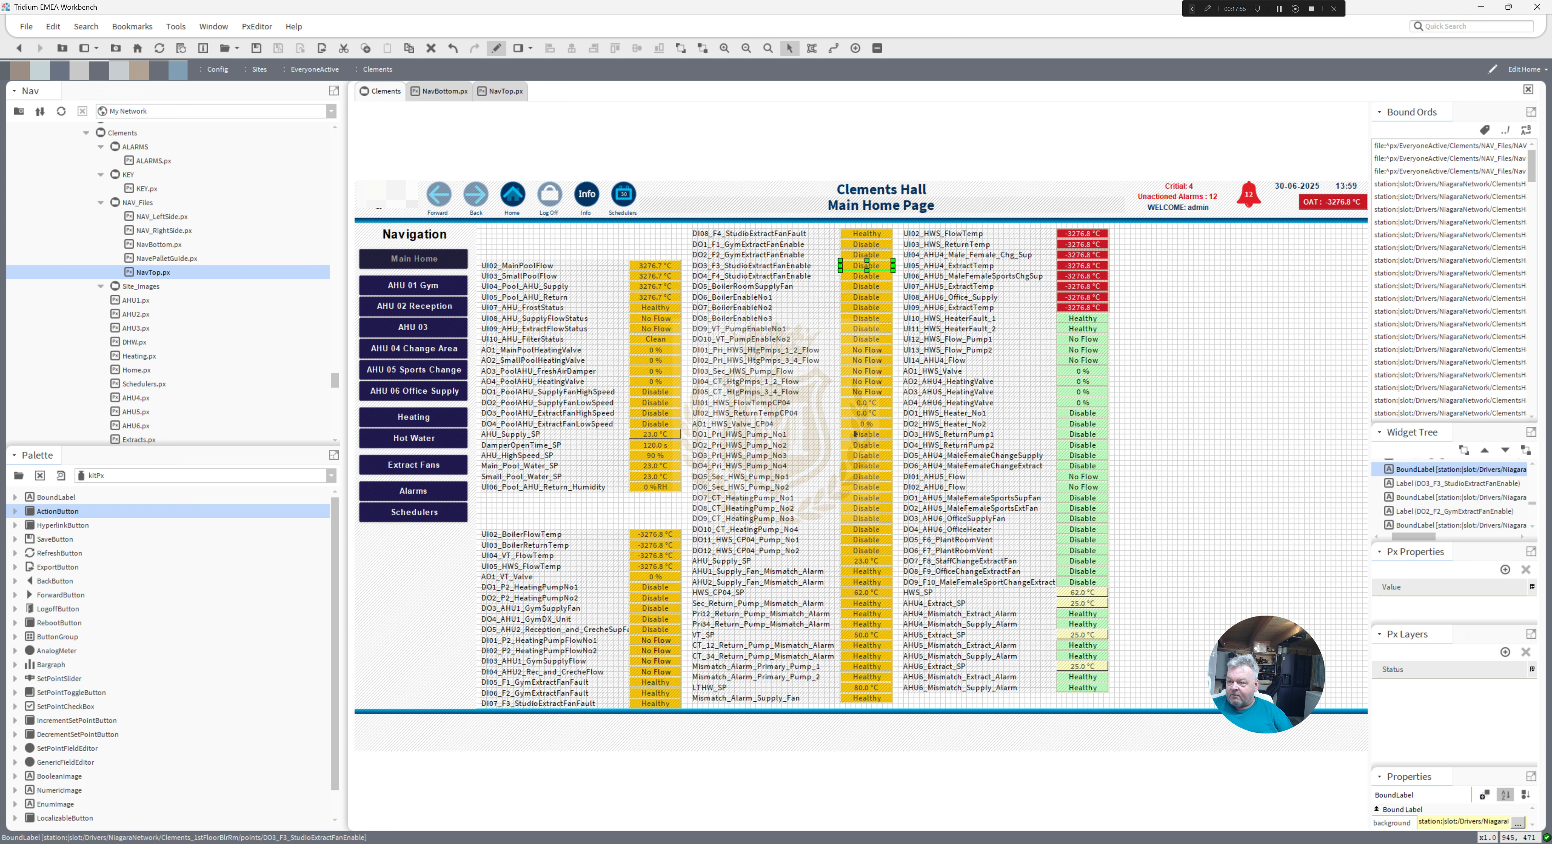
# - Add a Popup Binding to the DO4_F4_StudioExtractFanEnable value label
pyautogui.doubleClick(861, 277)
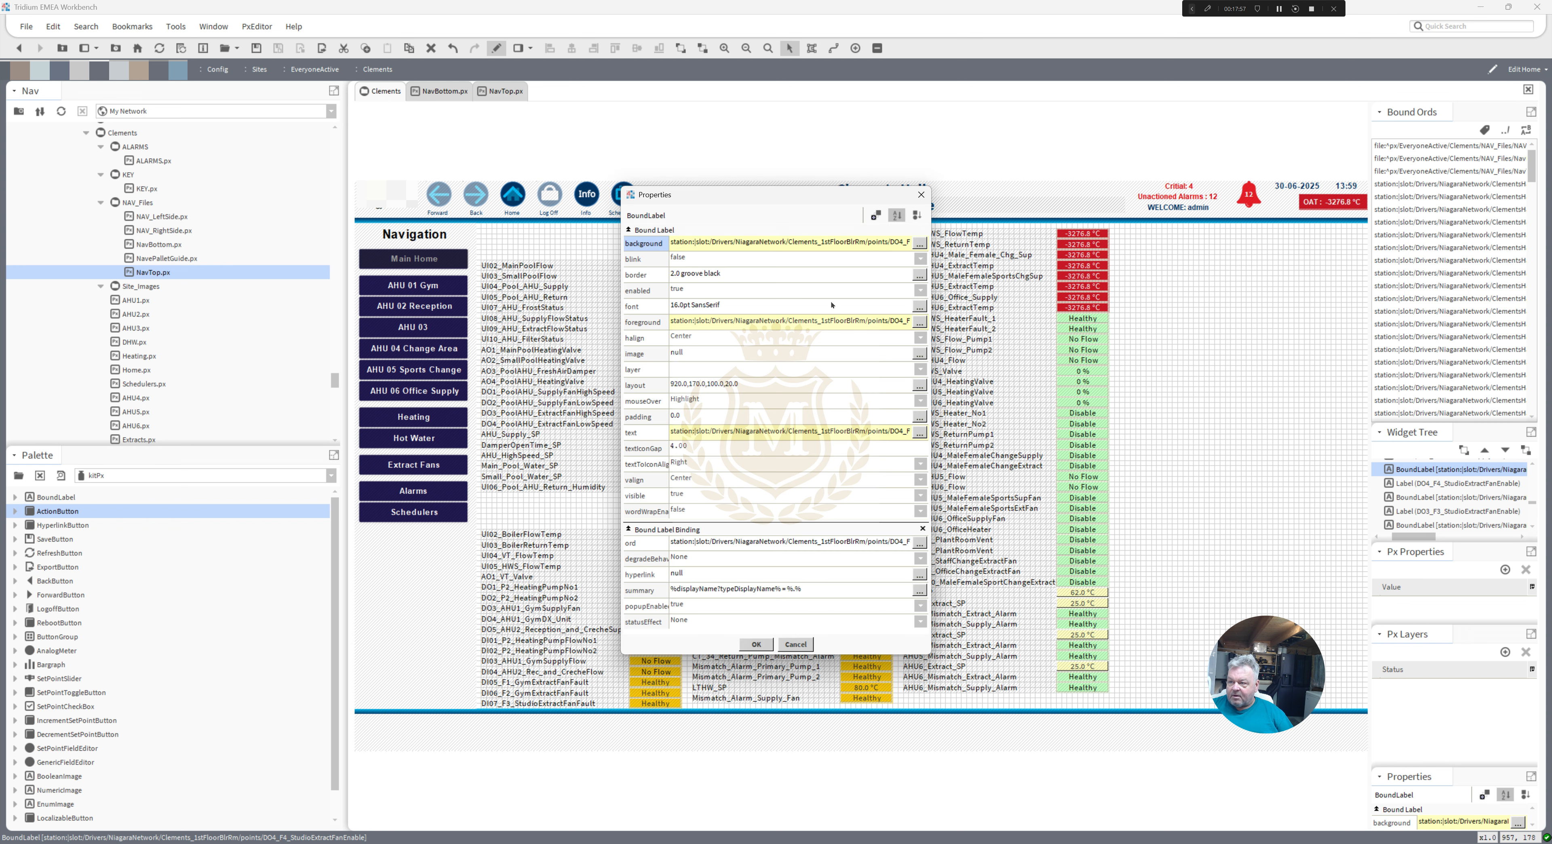
pyautogui.click(875, 215)
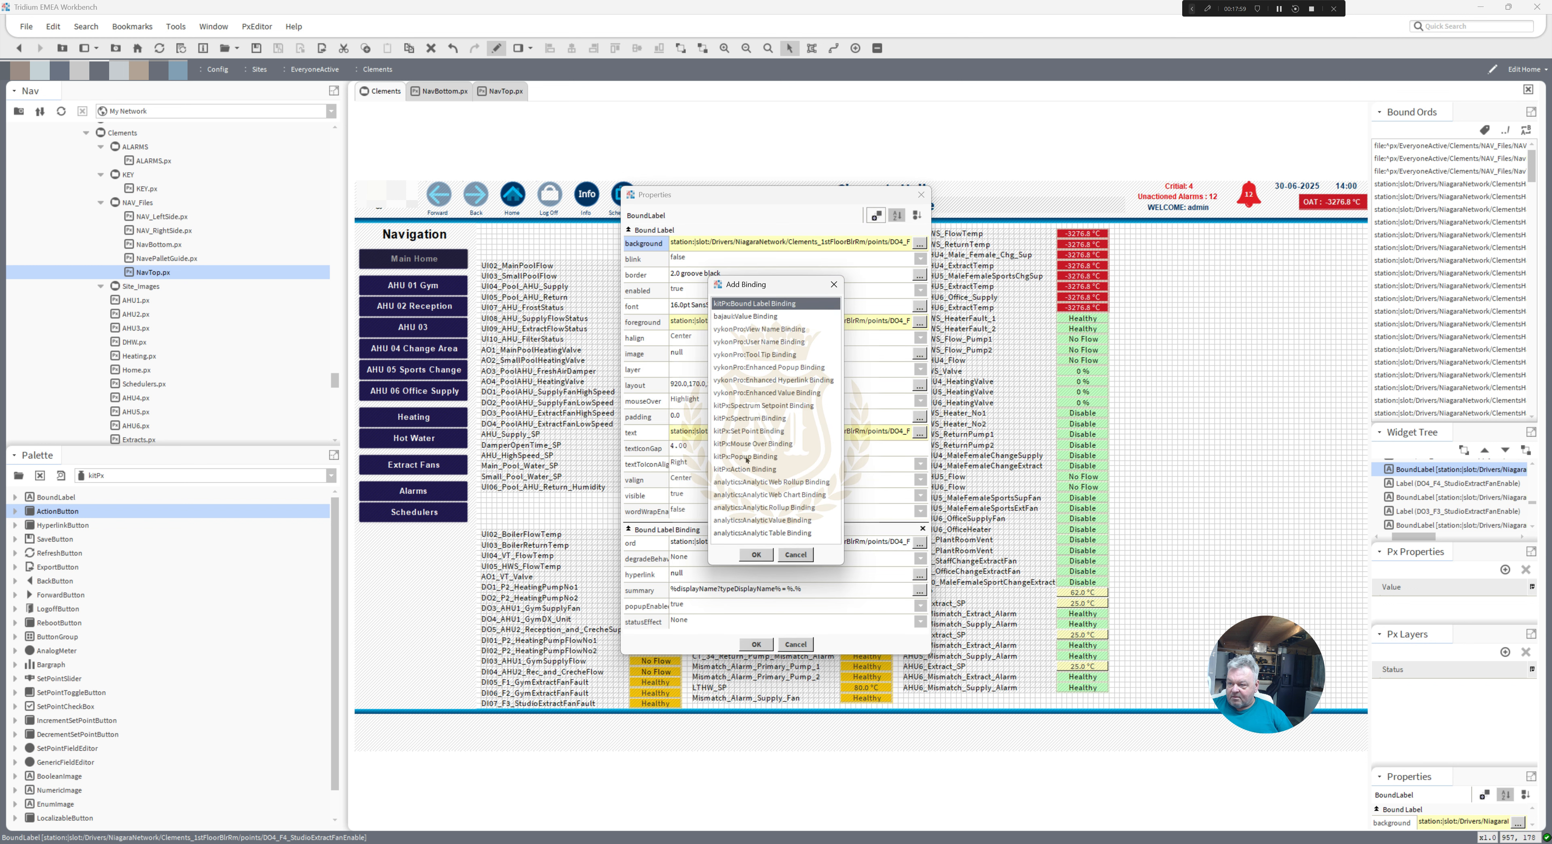
pyautogui.click(746, 458)
pyautogui.doubleClick(746, 459)
# - Copy the DO4_F4_StudioExtractFanEnable label's ord into its Popup Binding, choose the Chart view, and apply the properties
pyautogui.moveTo(925, 506); pyautogui.dragTo(962, 649)
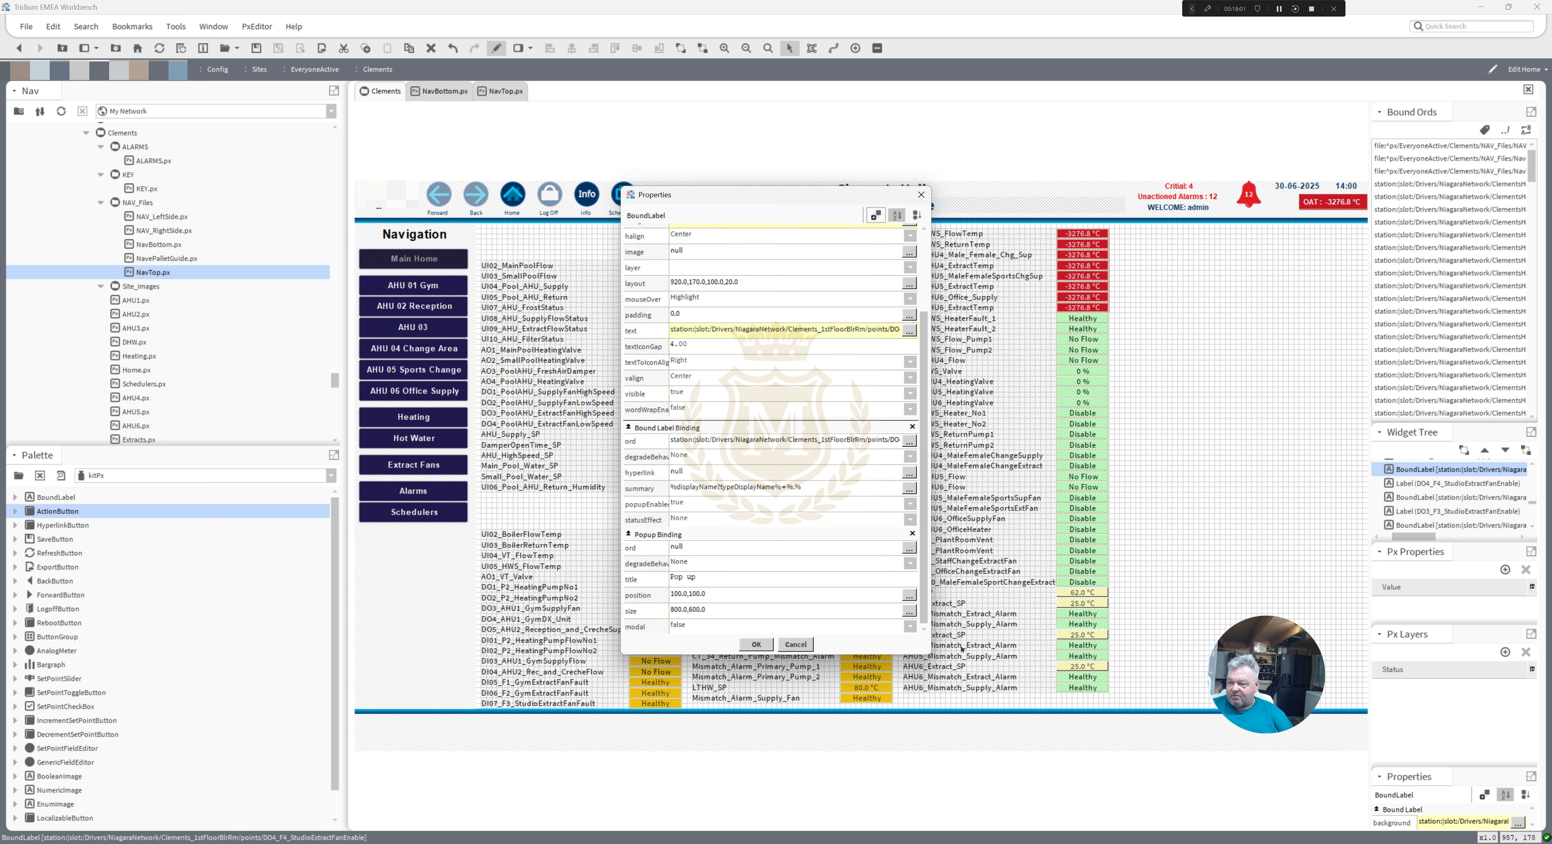
pyautogui.click(909, 441)
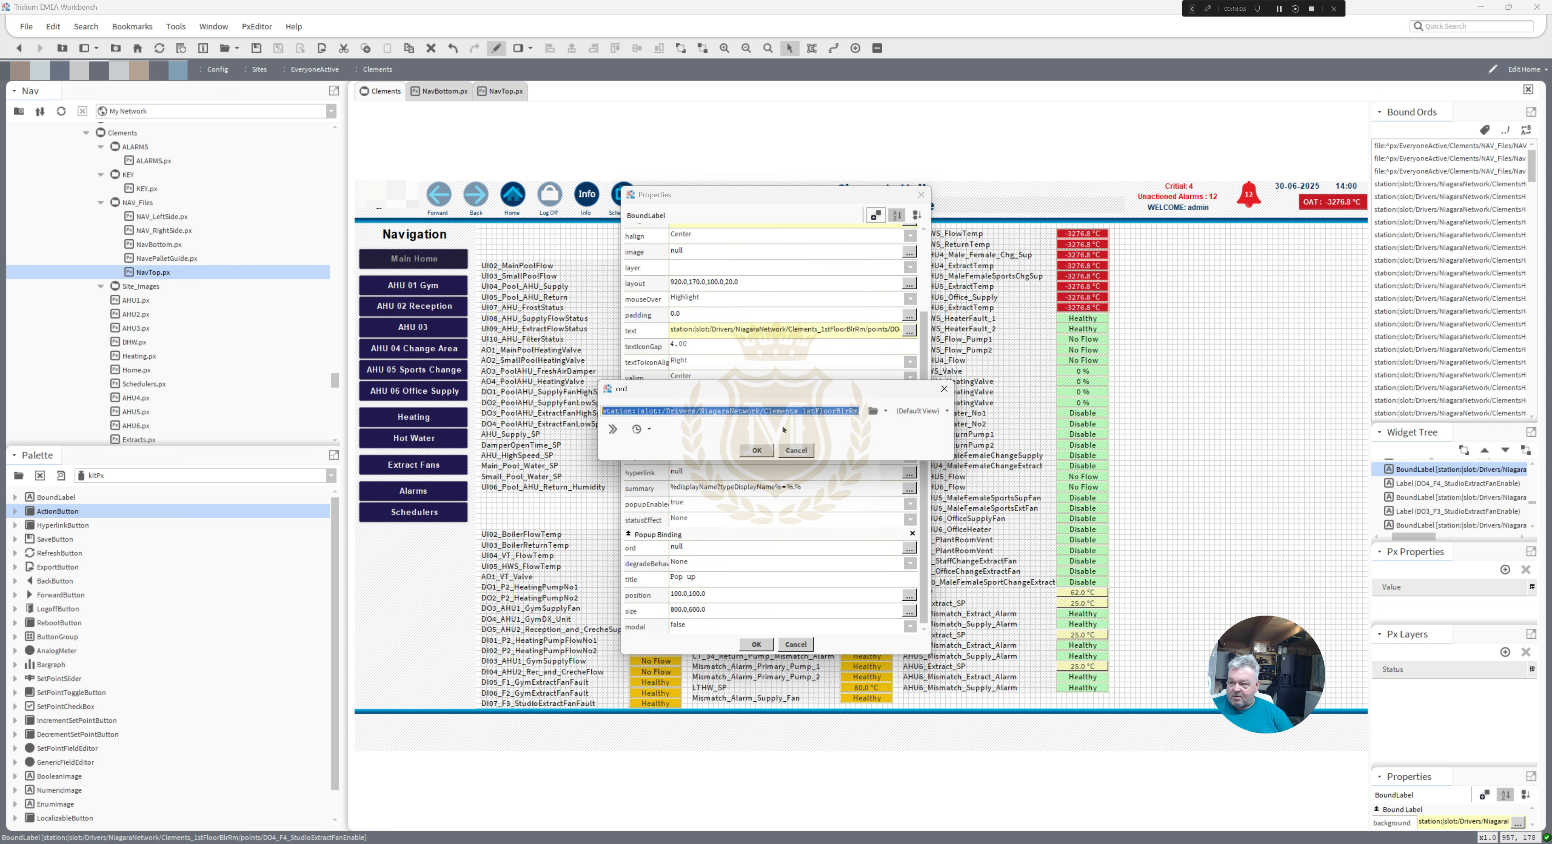
pyautogui.click(756, 450)
pyautogui.click(908, 548)
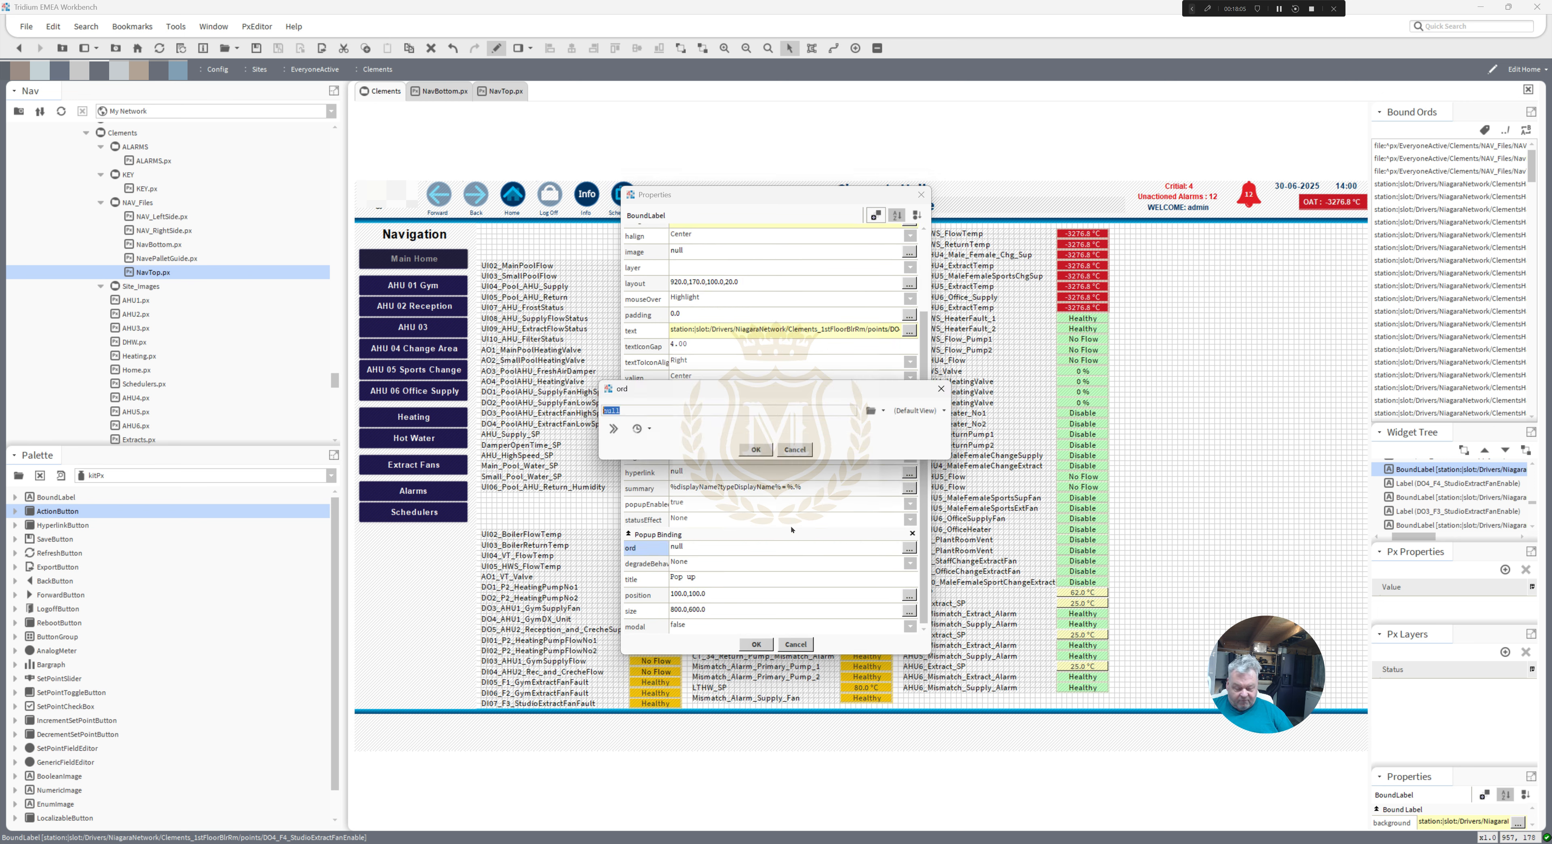
pyautogui.click(920, 411)
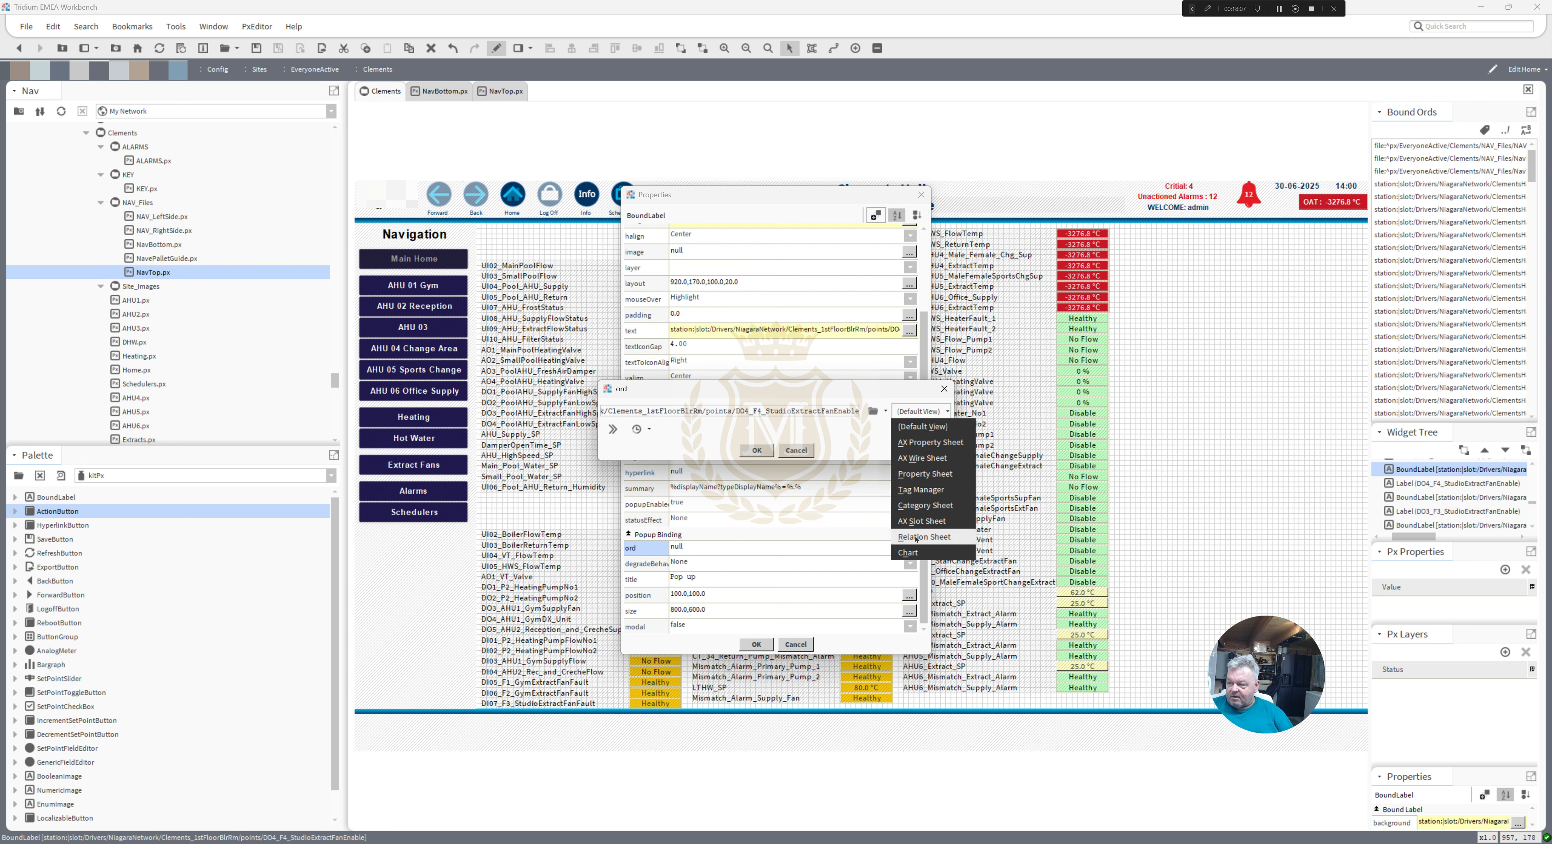
pyautogui.click(911, 553)
pyautogui.click(756, 450)
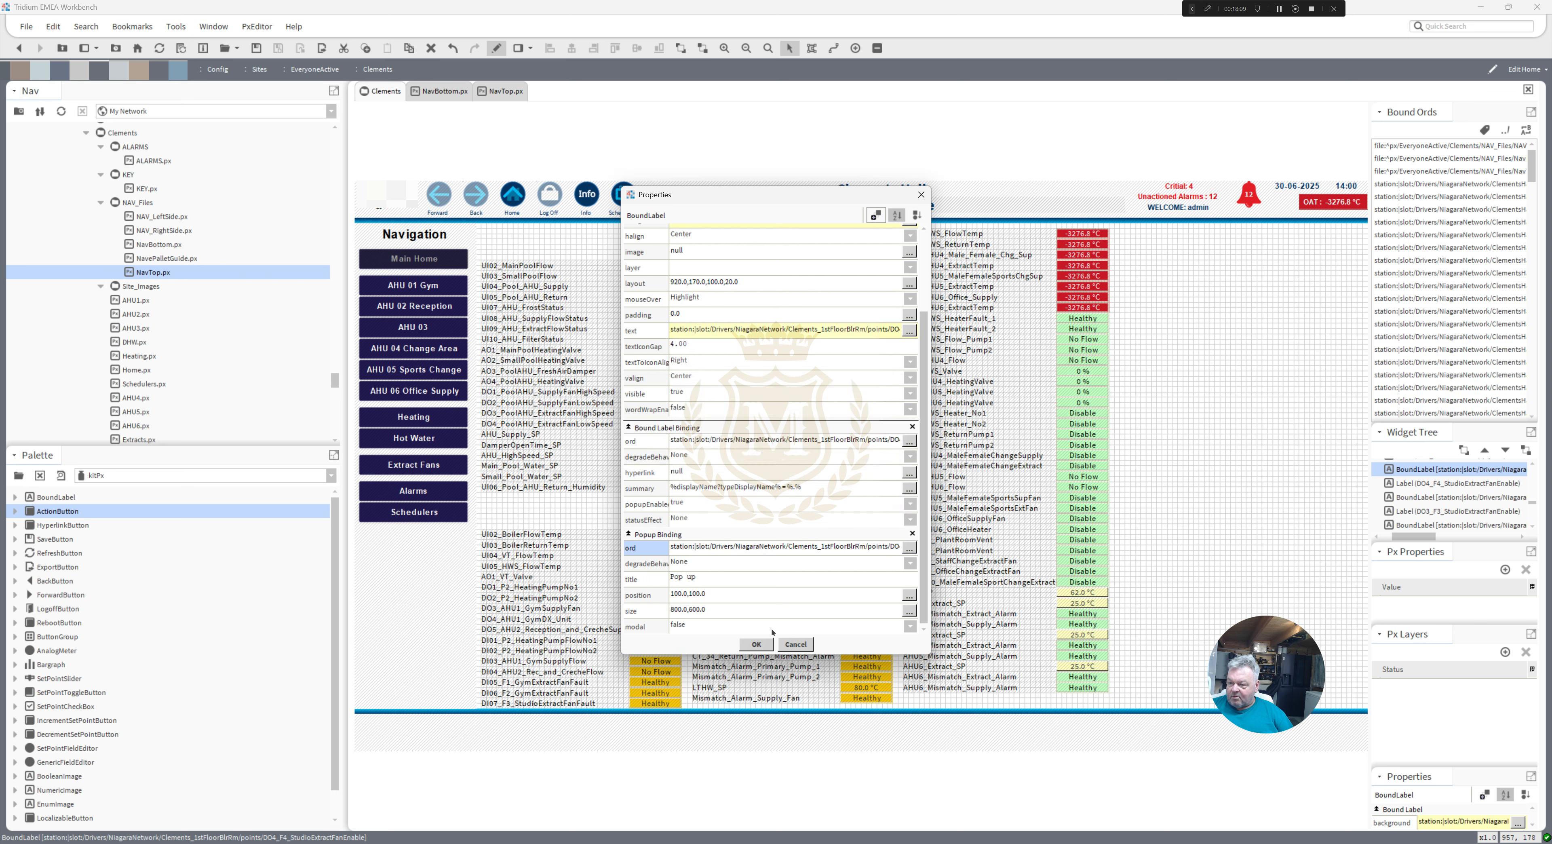
pyautogui.click(756, 644)
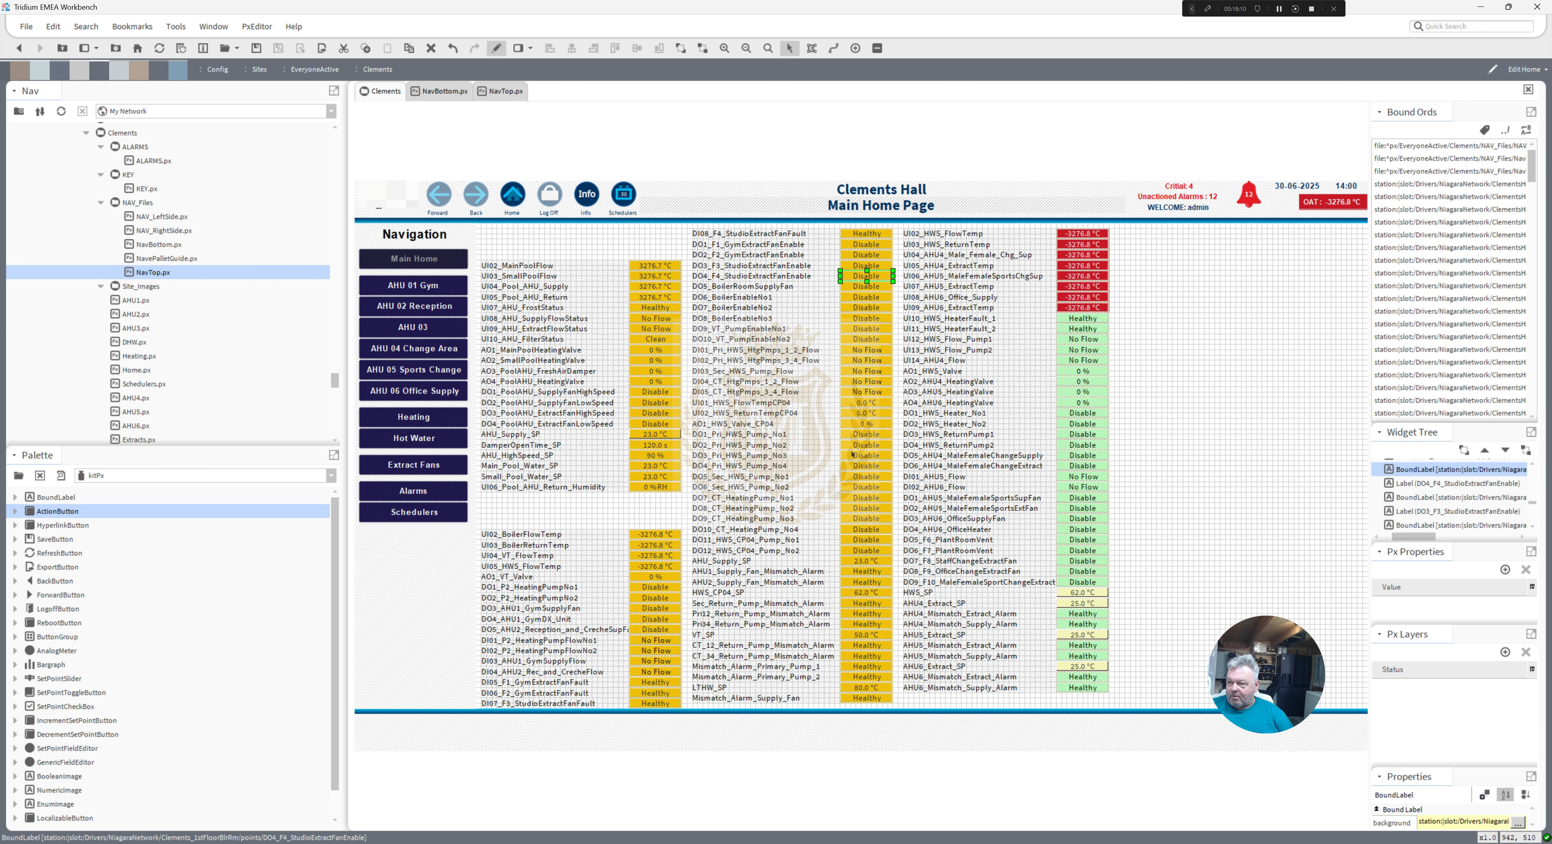
# - Add a Popup Binding to the DO5_BoilerRoomSupplyFan value label
pyautogui.doubleClick(868, 287)
pyautogui.click(873, 217)
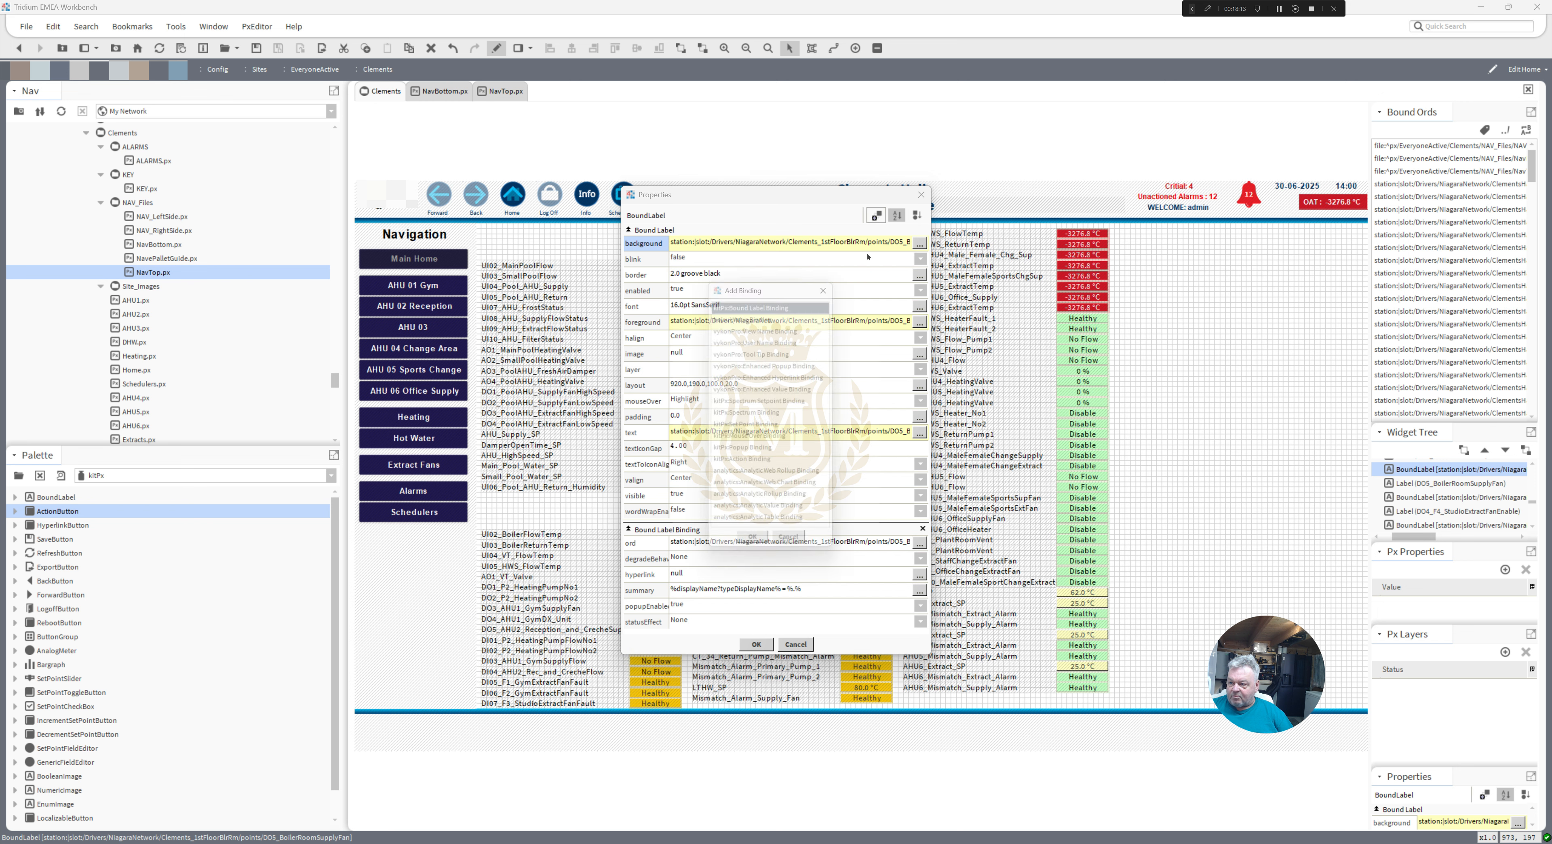
pyautogui.doubleClick(753, 458)
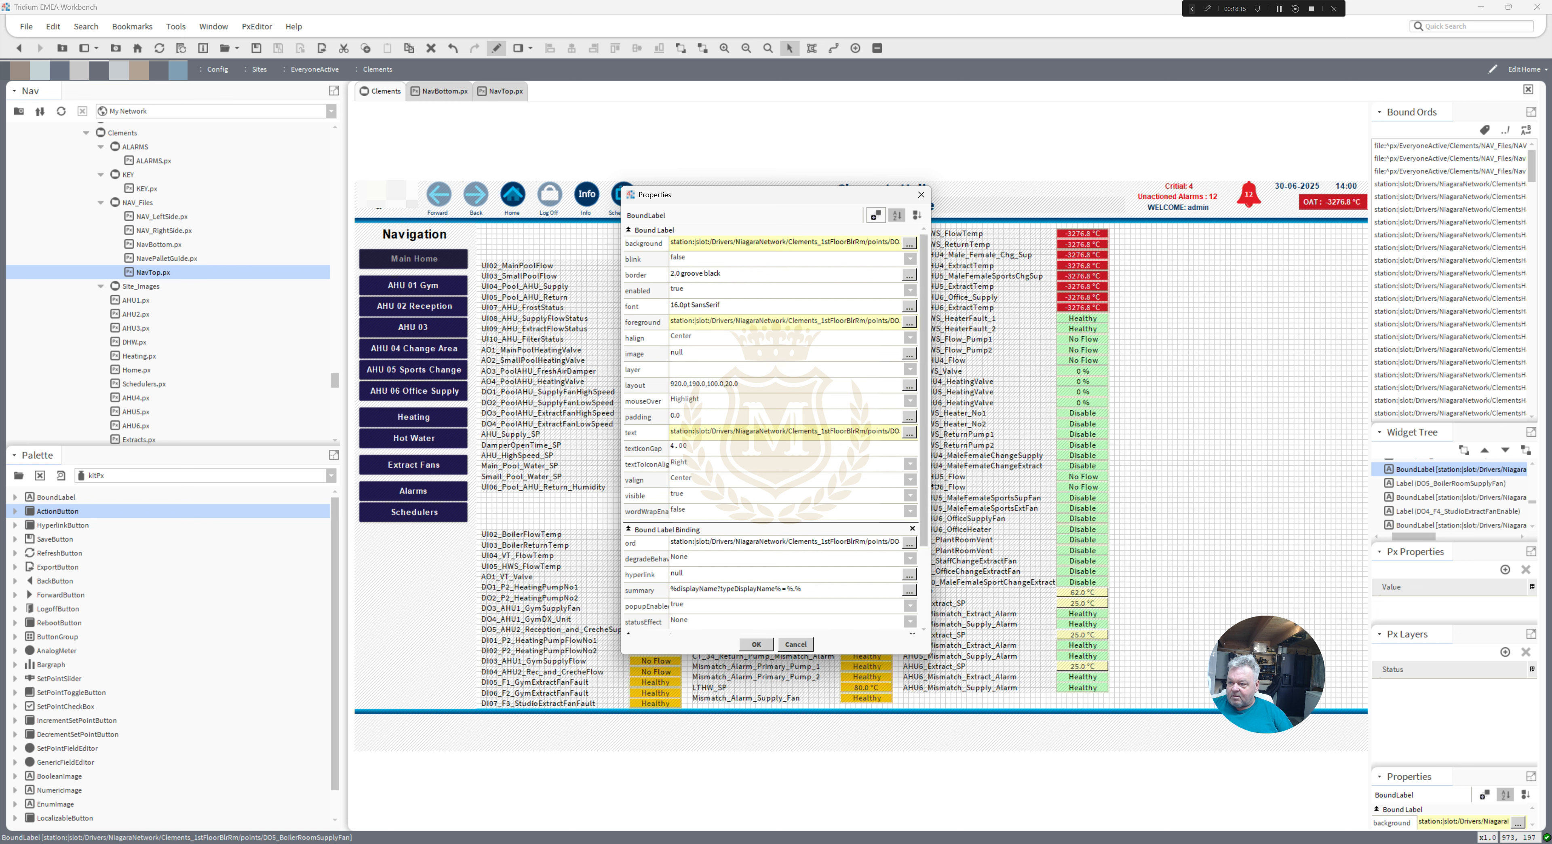
# - Copy the DO5_BoilerRoomSupplyFan label's ord into its Popup Binding, choose the Chart view, and apply the properties
pyautogui.scroll(-3, 885, 560)
pyautogui.click(827, 442)
pyautogui.hotkey('ctrl', 'c')
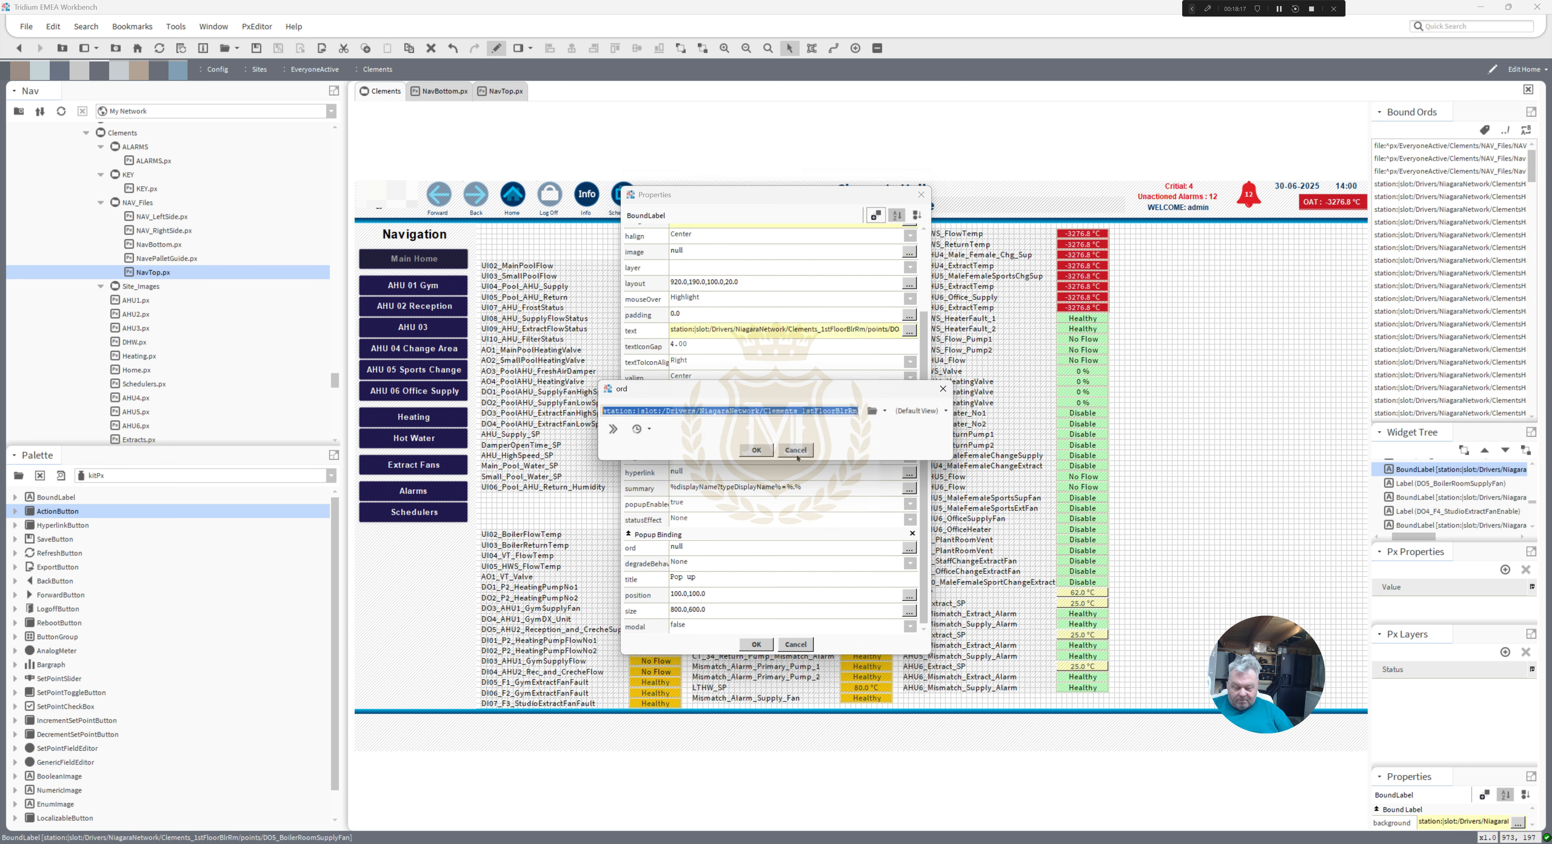
pyautogui.click(756, 456)
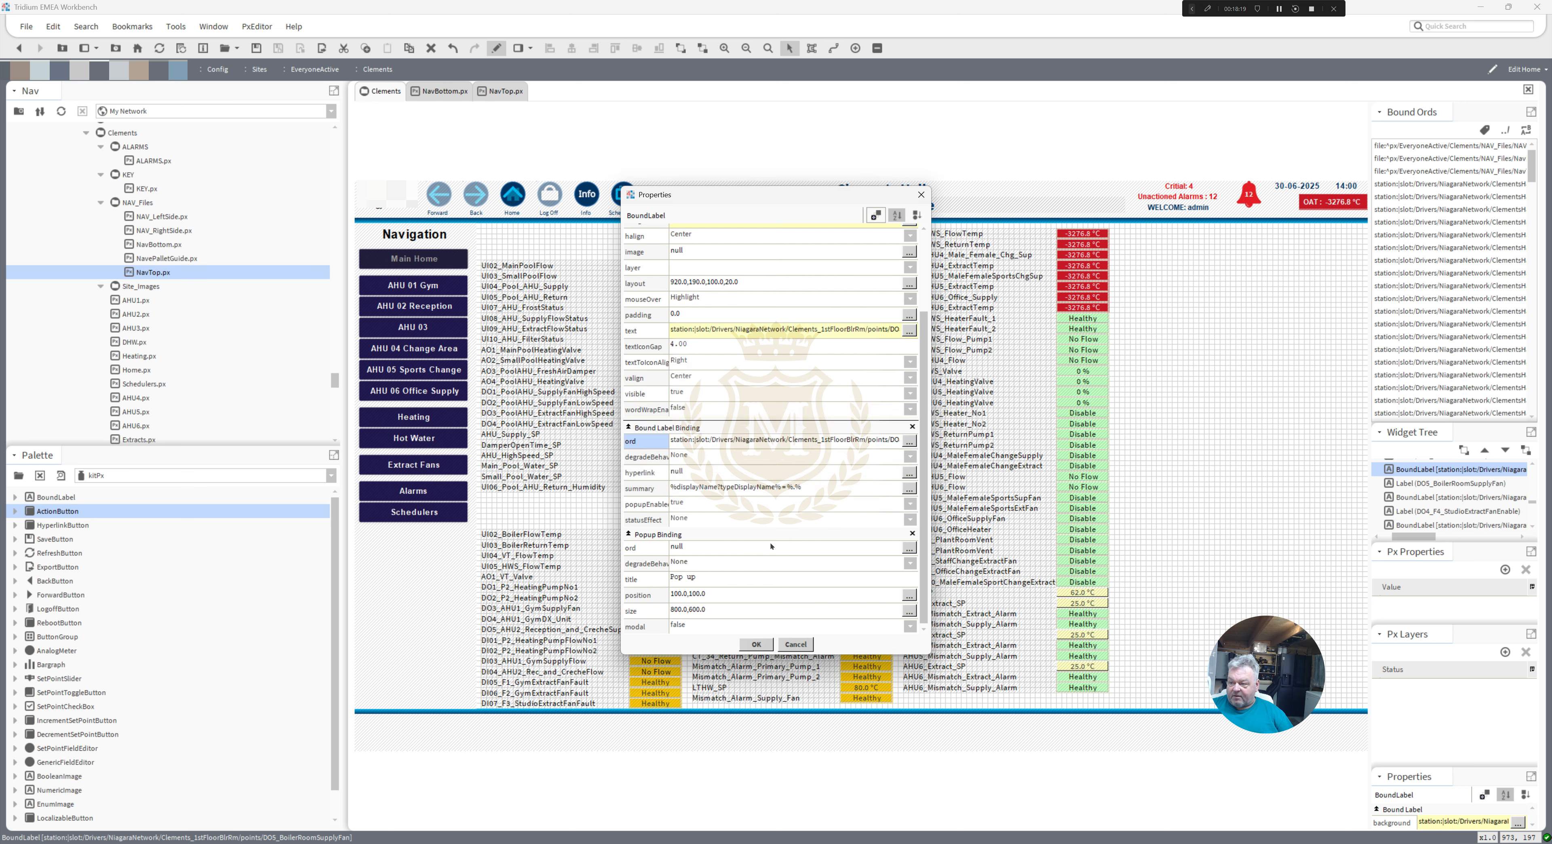
pyautogui.click(835, 547)
pyautogui.hotkey('ctrl', 'v')
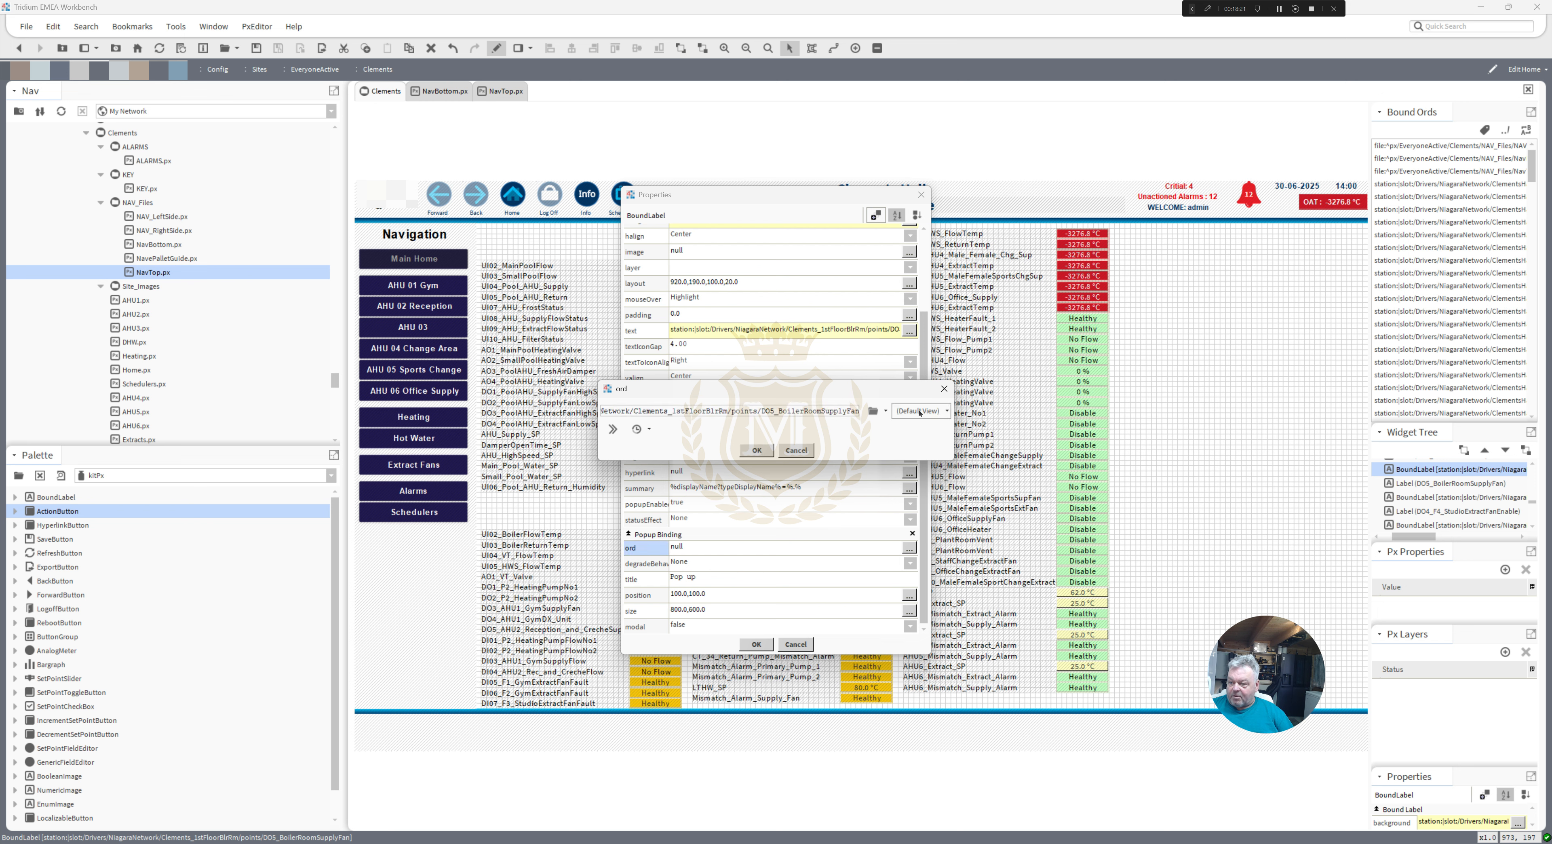
pyautogui.click(920, 411)
pyautogui.click(931, 552)
pyautogui.click(756, 450)
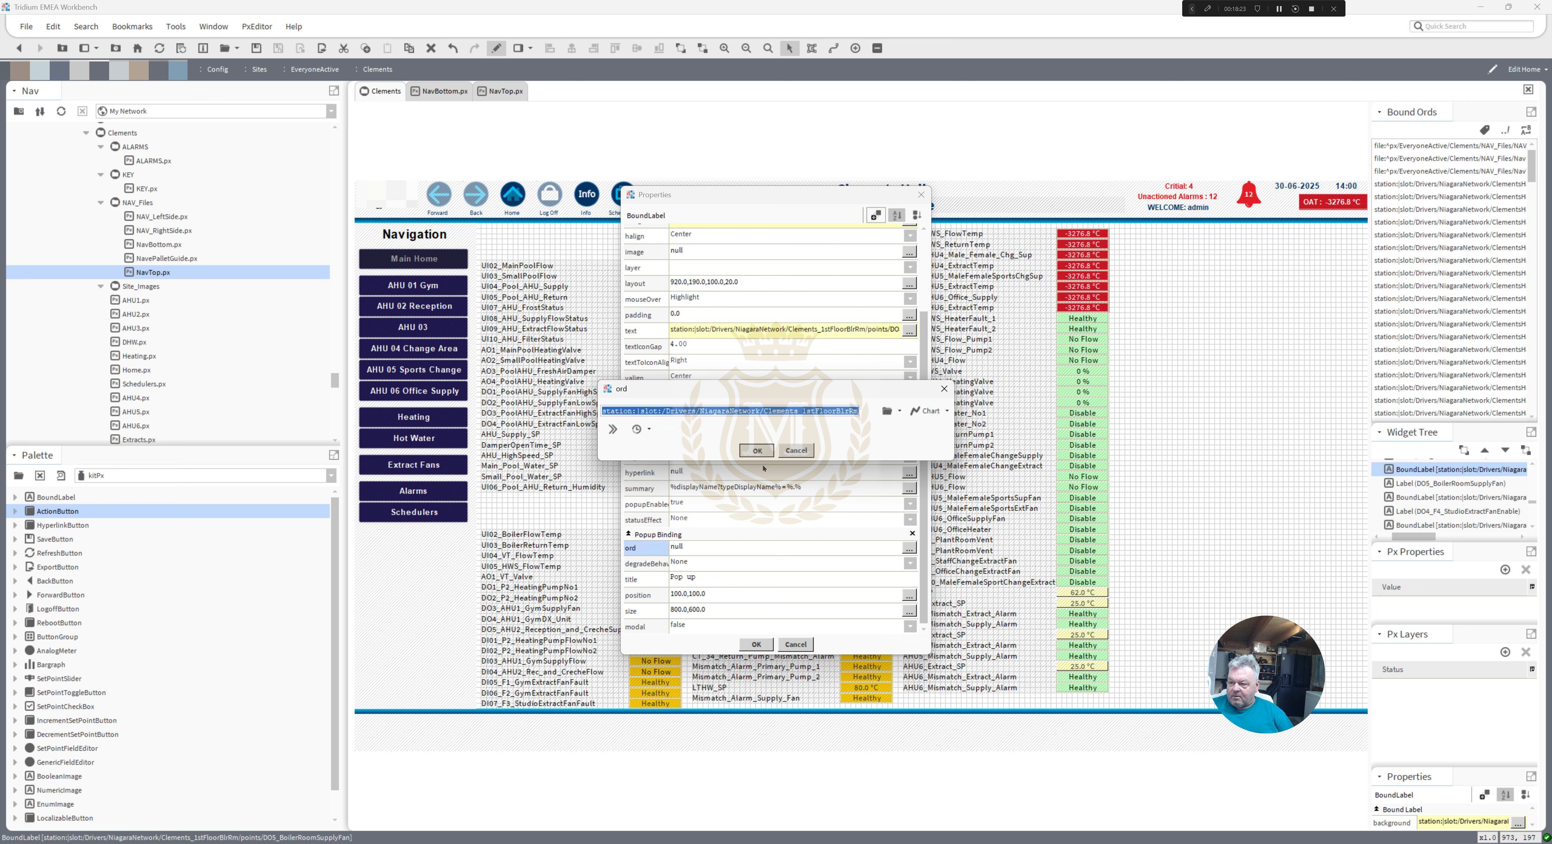
pyautogui.click(756, 644)
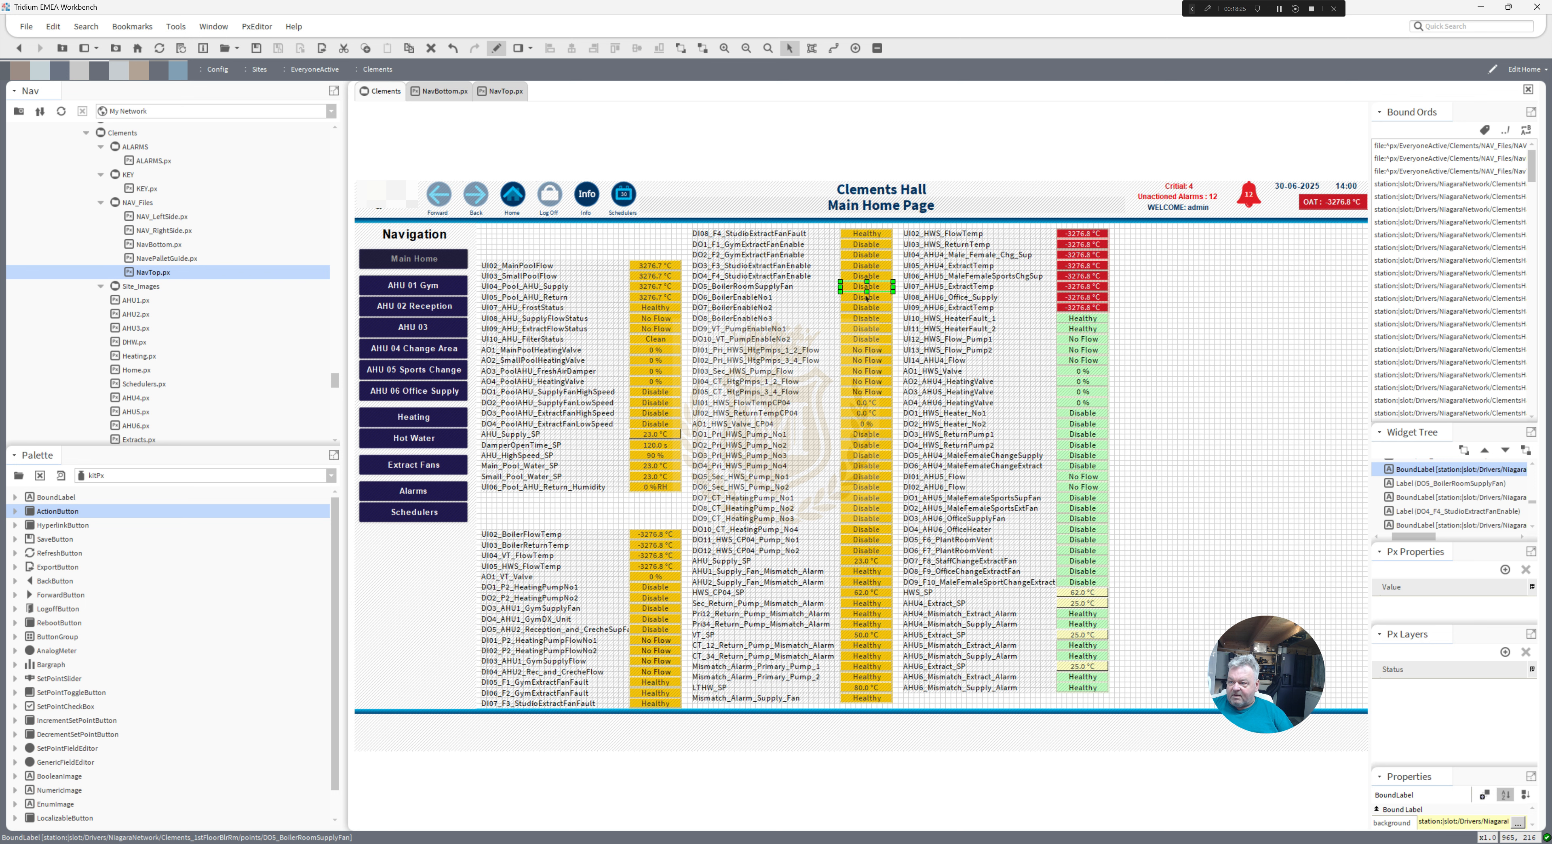
# - Add a Popup Binding to the DO6_BoilerEnableNo1 value label
pyautogui.doubleClick(862, 300)
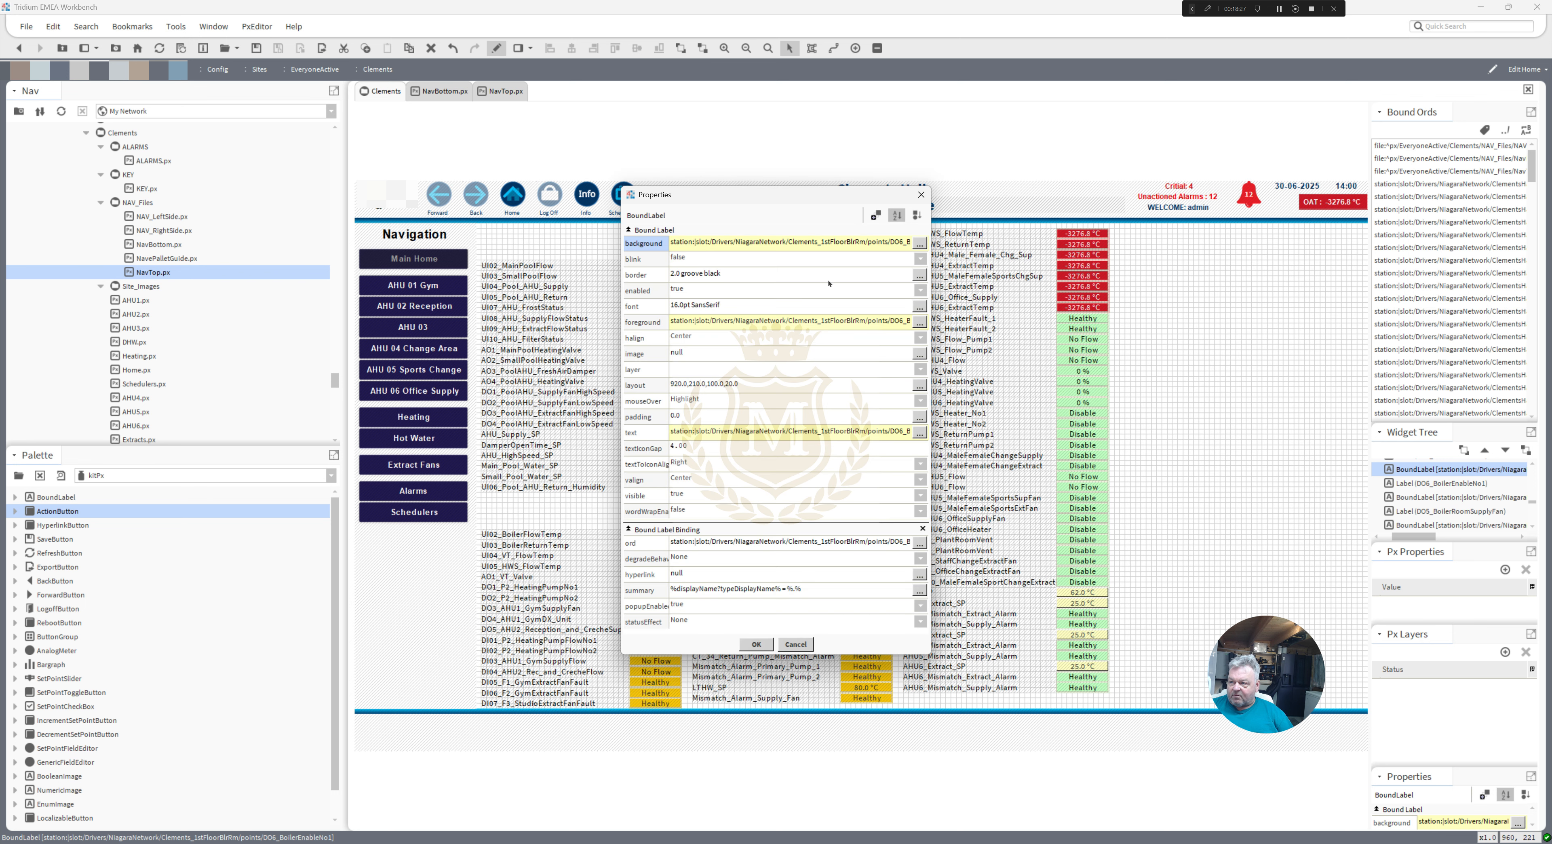
pyautogui.click(875, 215)
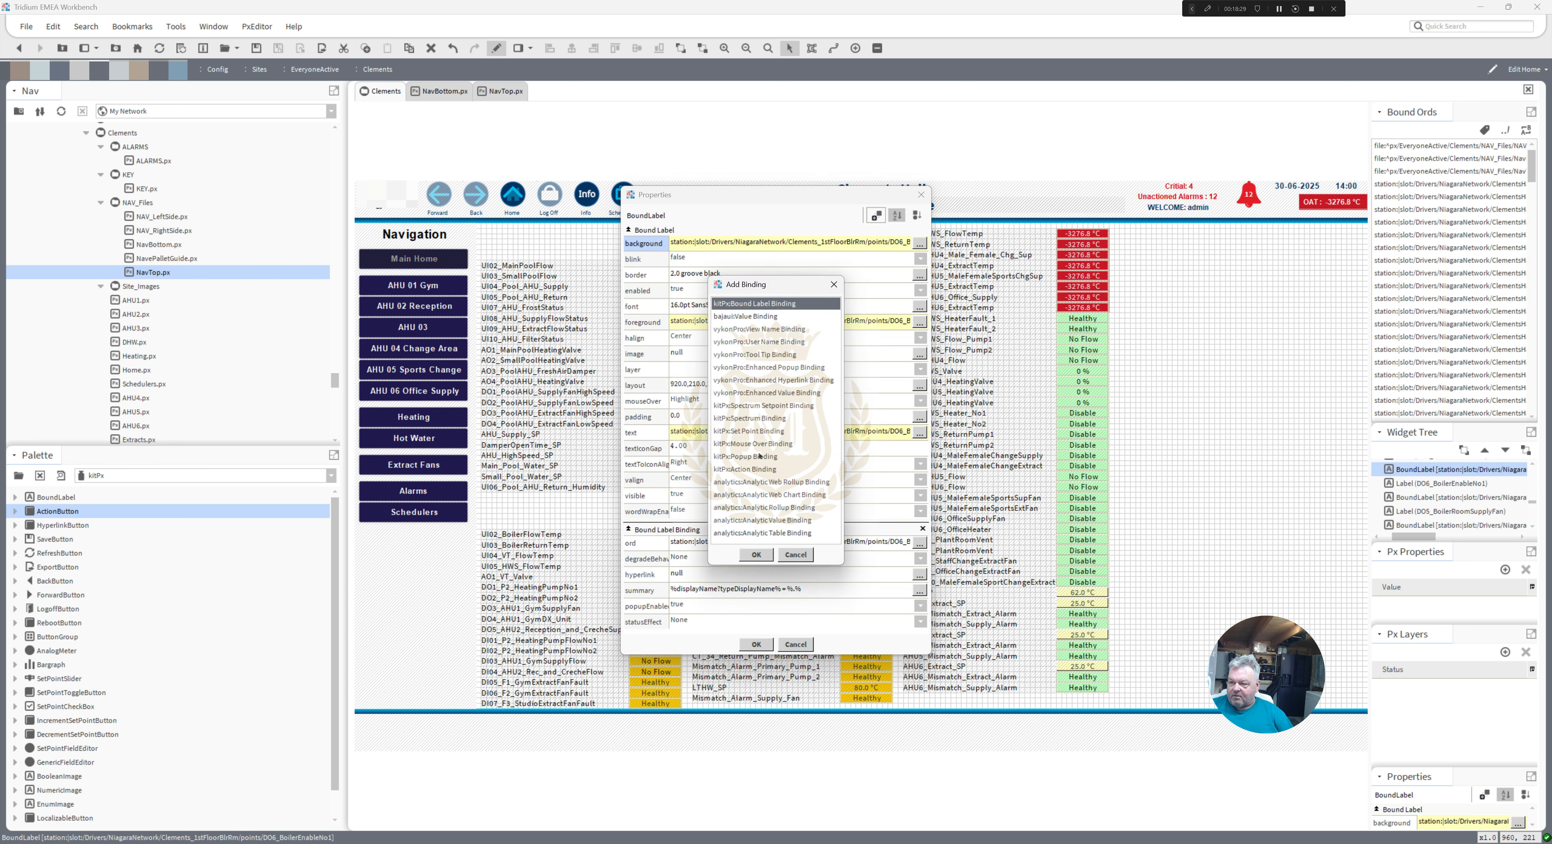
pyautogui.doubleClick(759, 456)
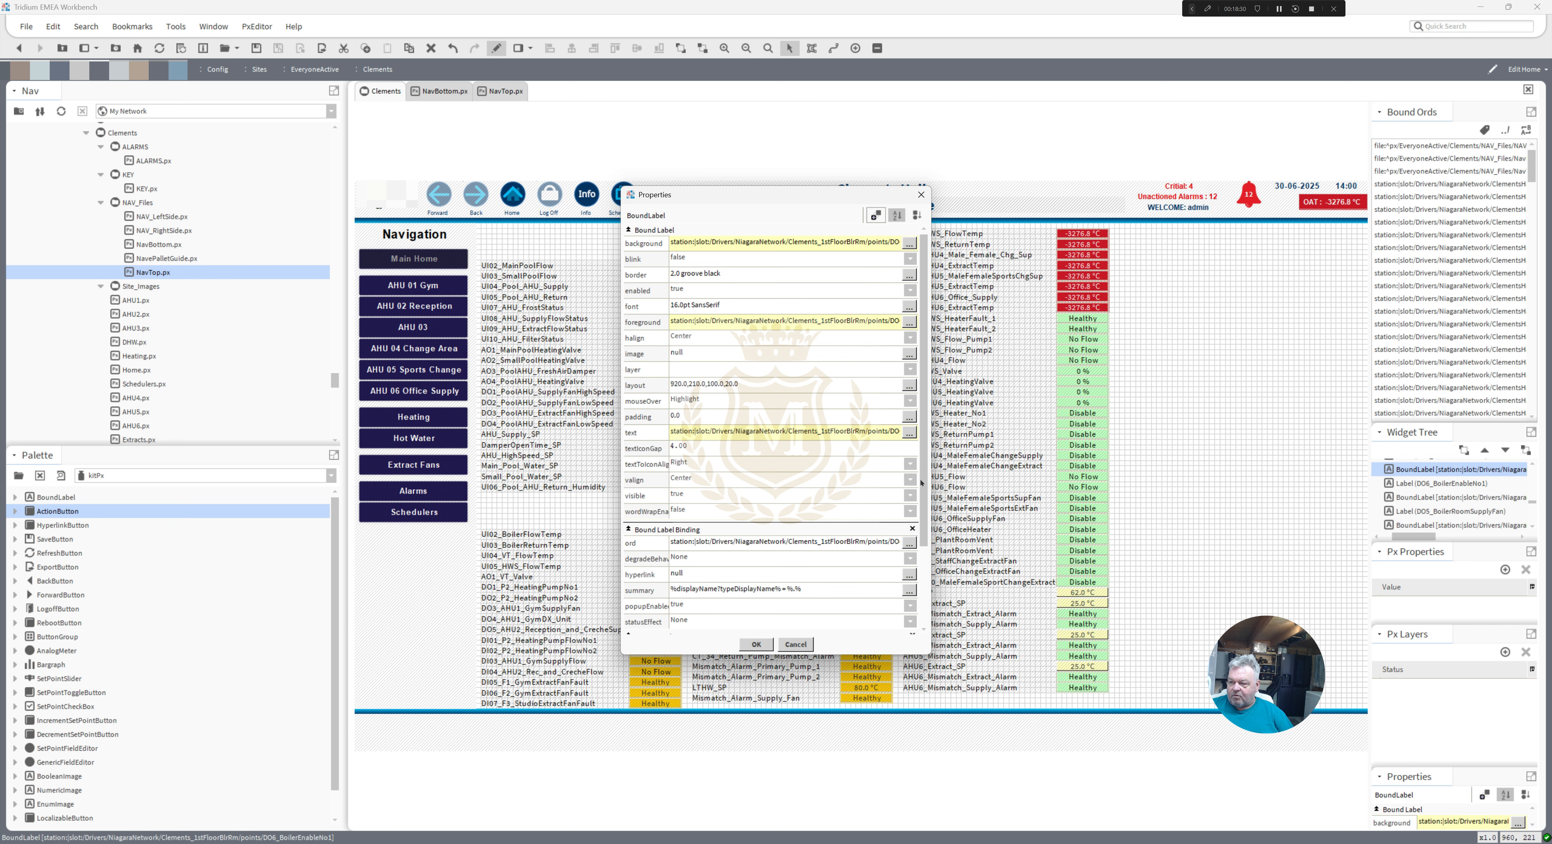
# - Copy the DO6_BoilerEnableNo1 label's ord into its Popup Binding, choose the Chart view, and apply the properties
pyautogui.moveTo(921, 482); pyautogui.dragTo(964, 612)
pyautogui.click(908, 441)
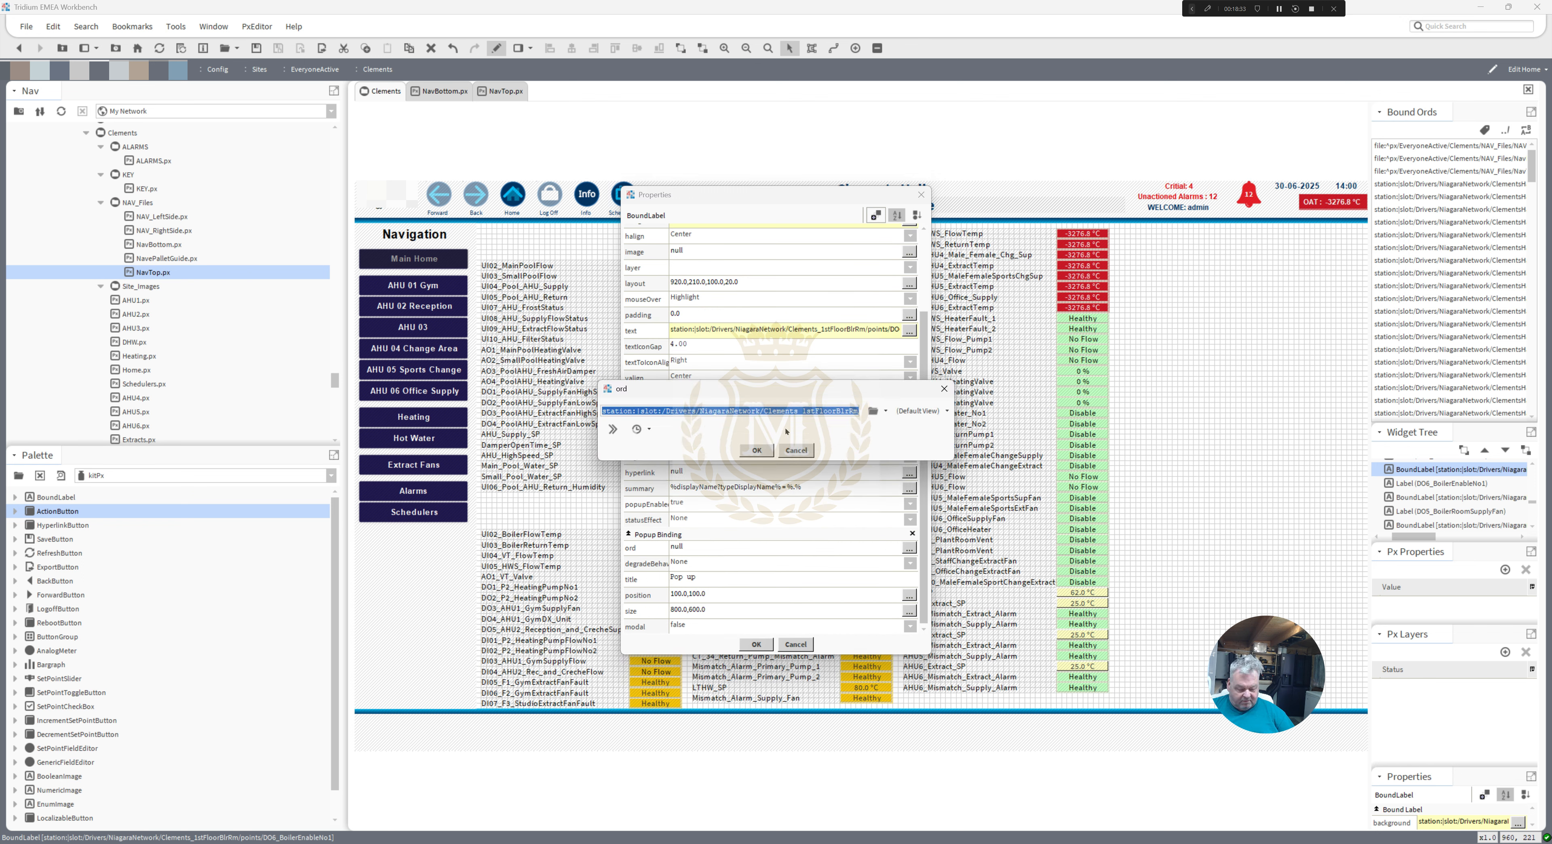
pyautogui.click(756, 450)
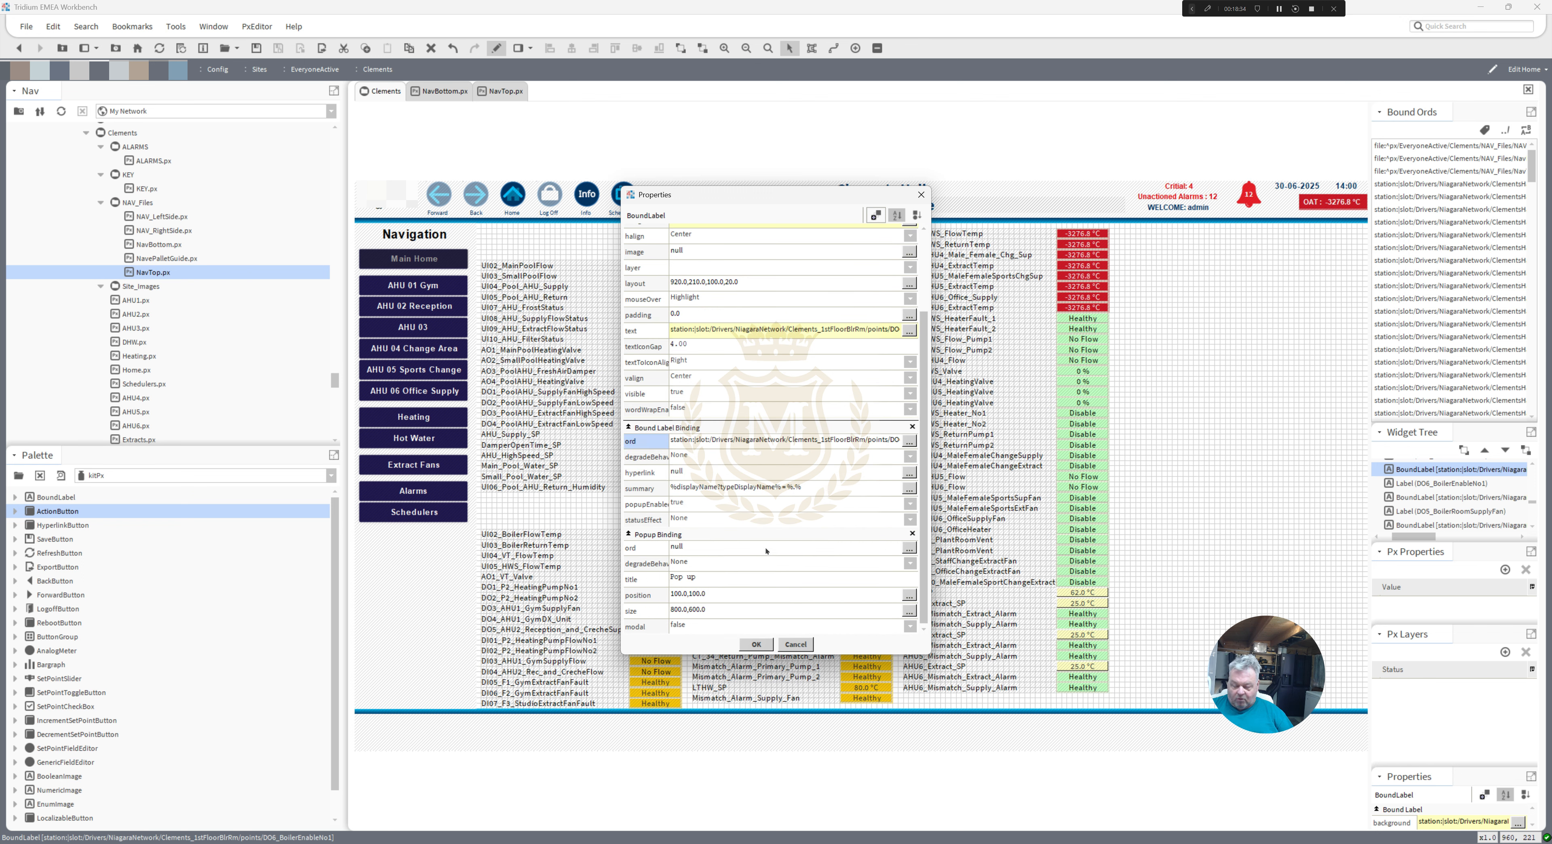
pyautogui.click(909, 547)
pyautogui.click(919, 411)
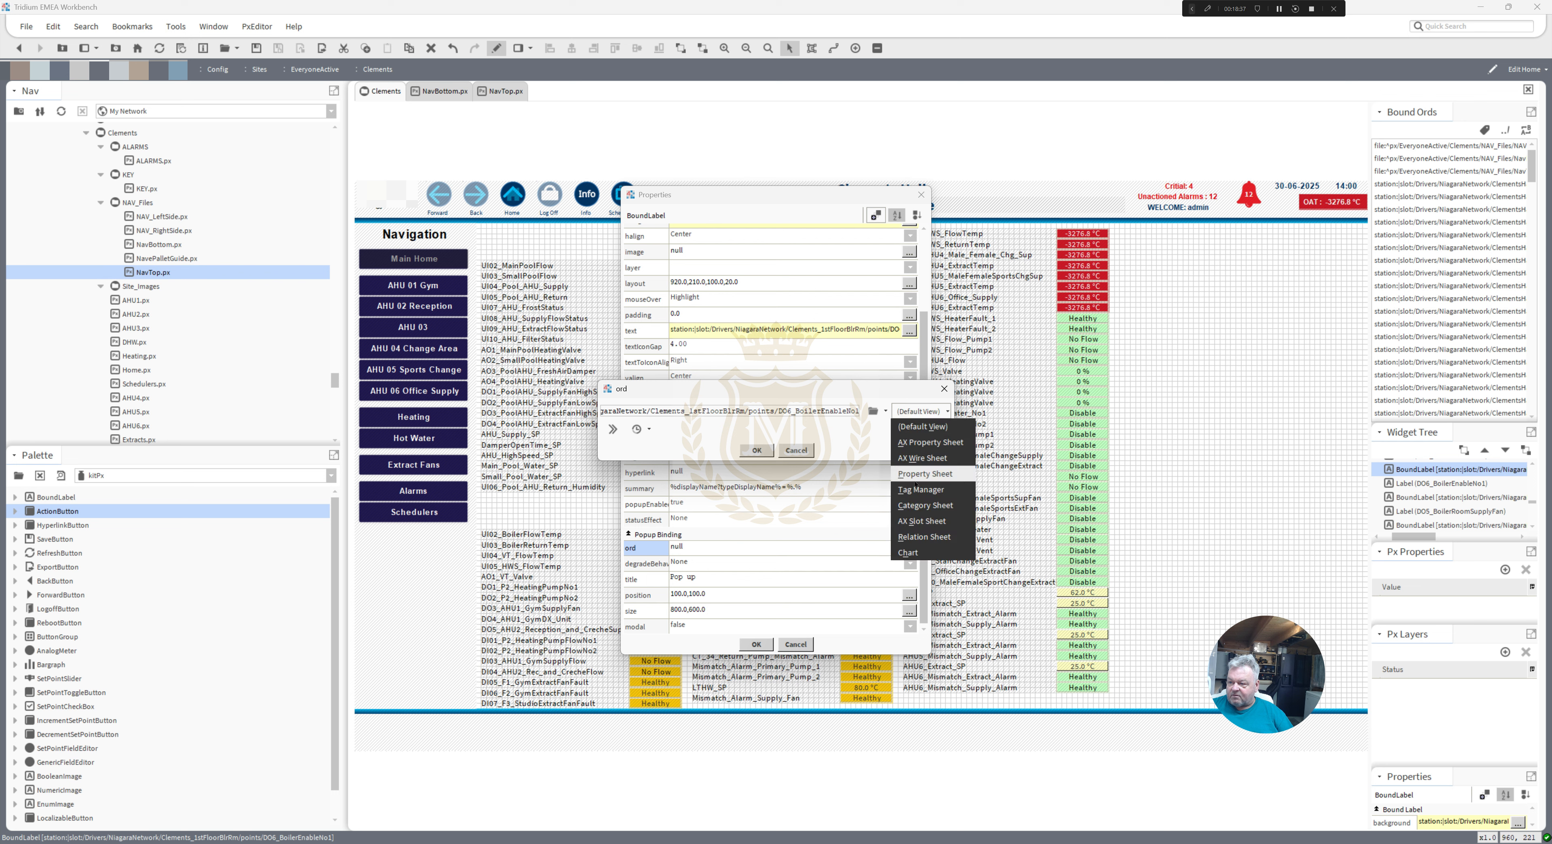
pyautogui.click(931, 553)
pyautogui.click(757, 450)
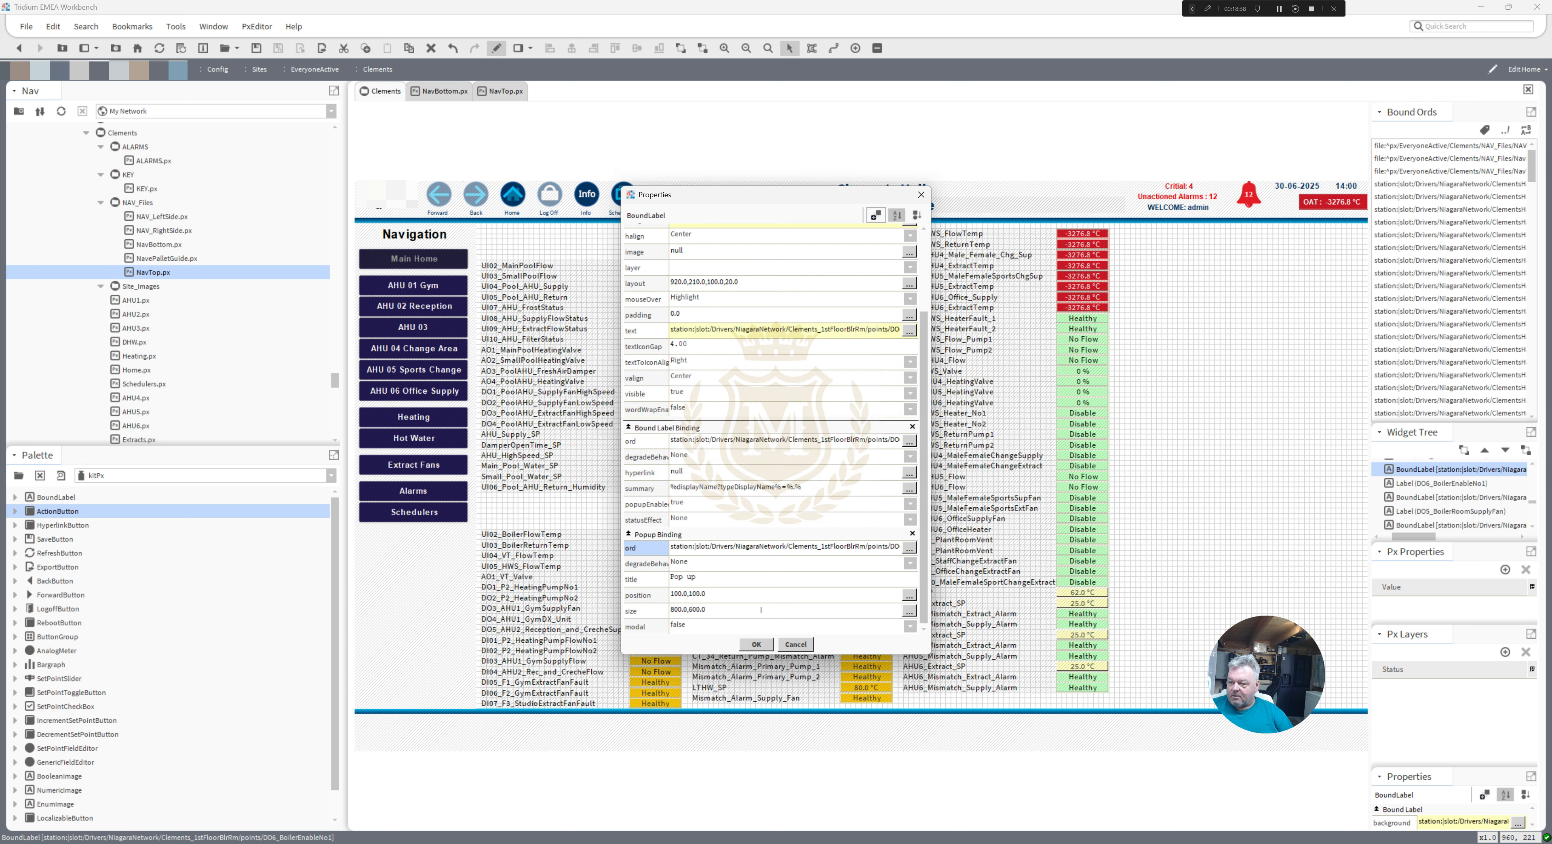
pyautogui.click(757, 644)
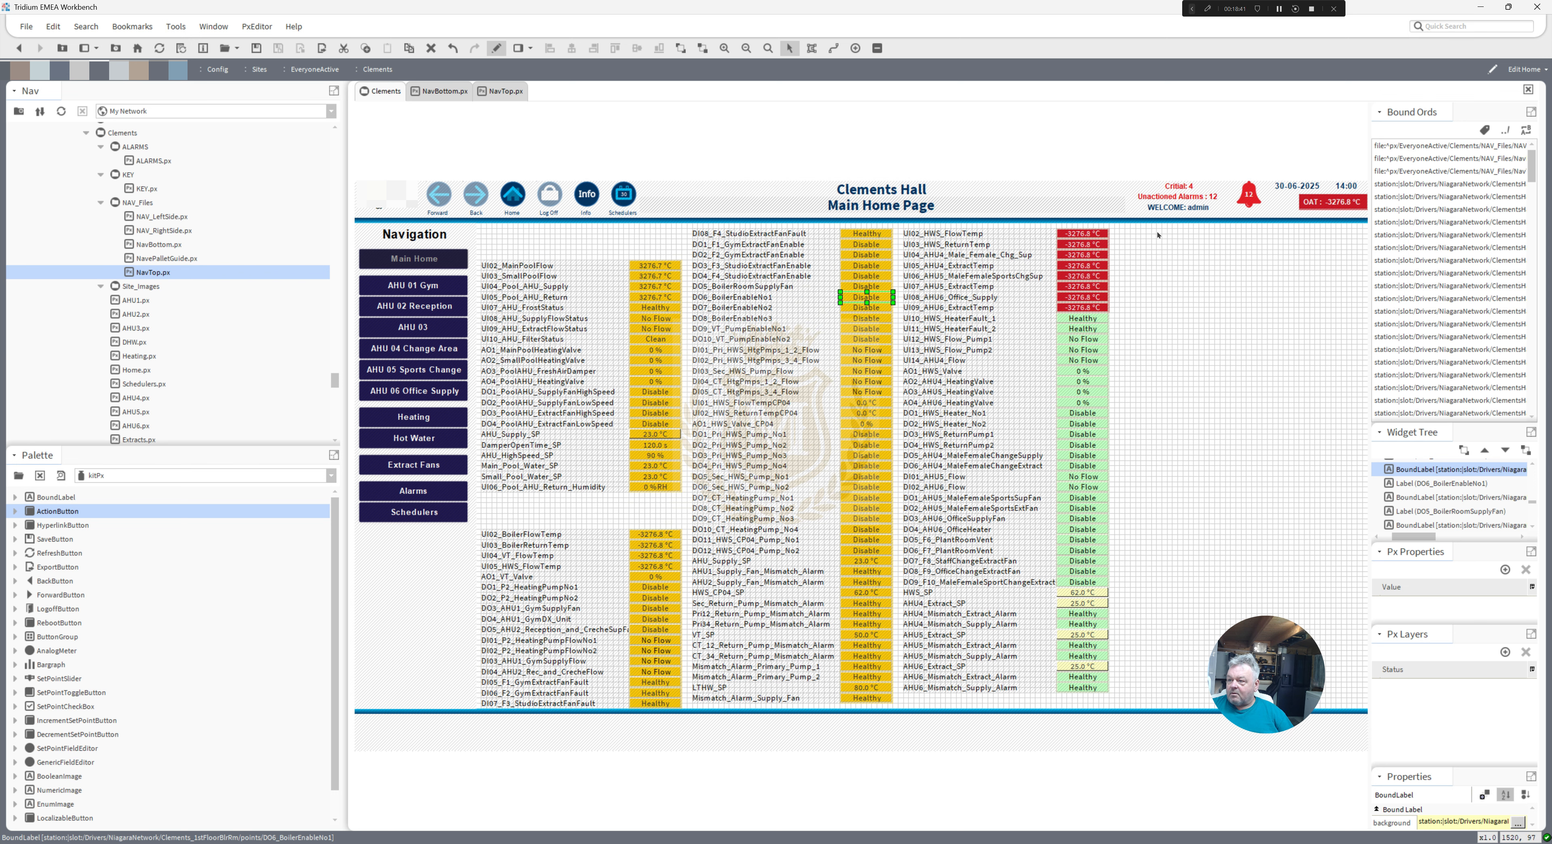
# - Add a Popup Binding to the AO1_HWS_Valve_CP04 value label
pyautogui.click(862, 414)
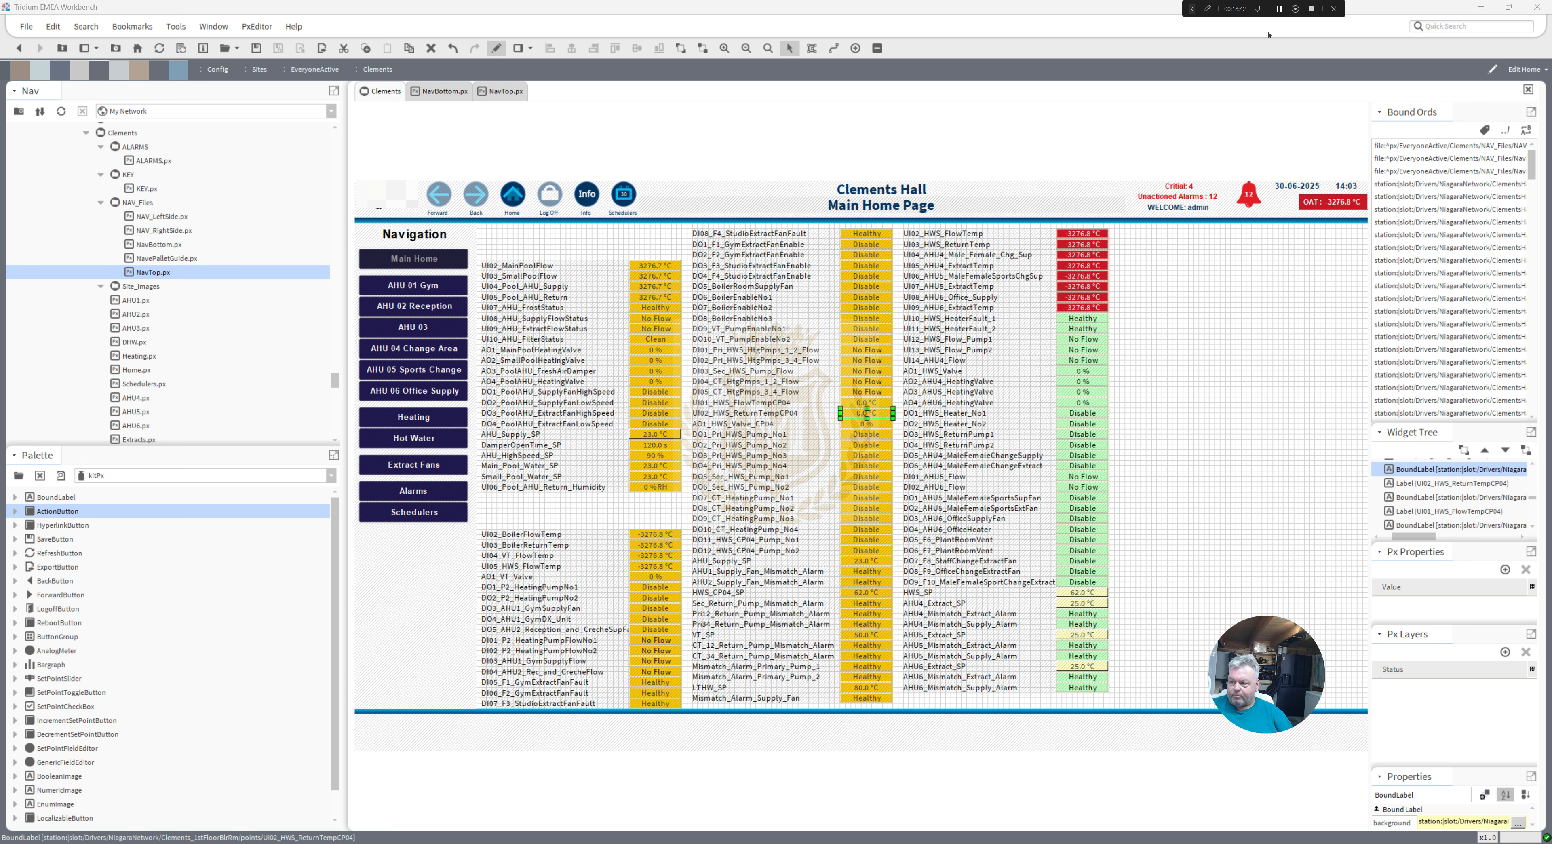
pyautogui.doubleClick(864, 425)
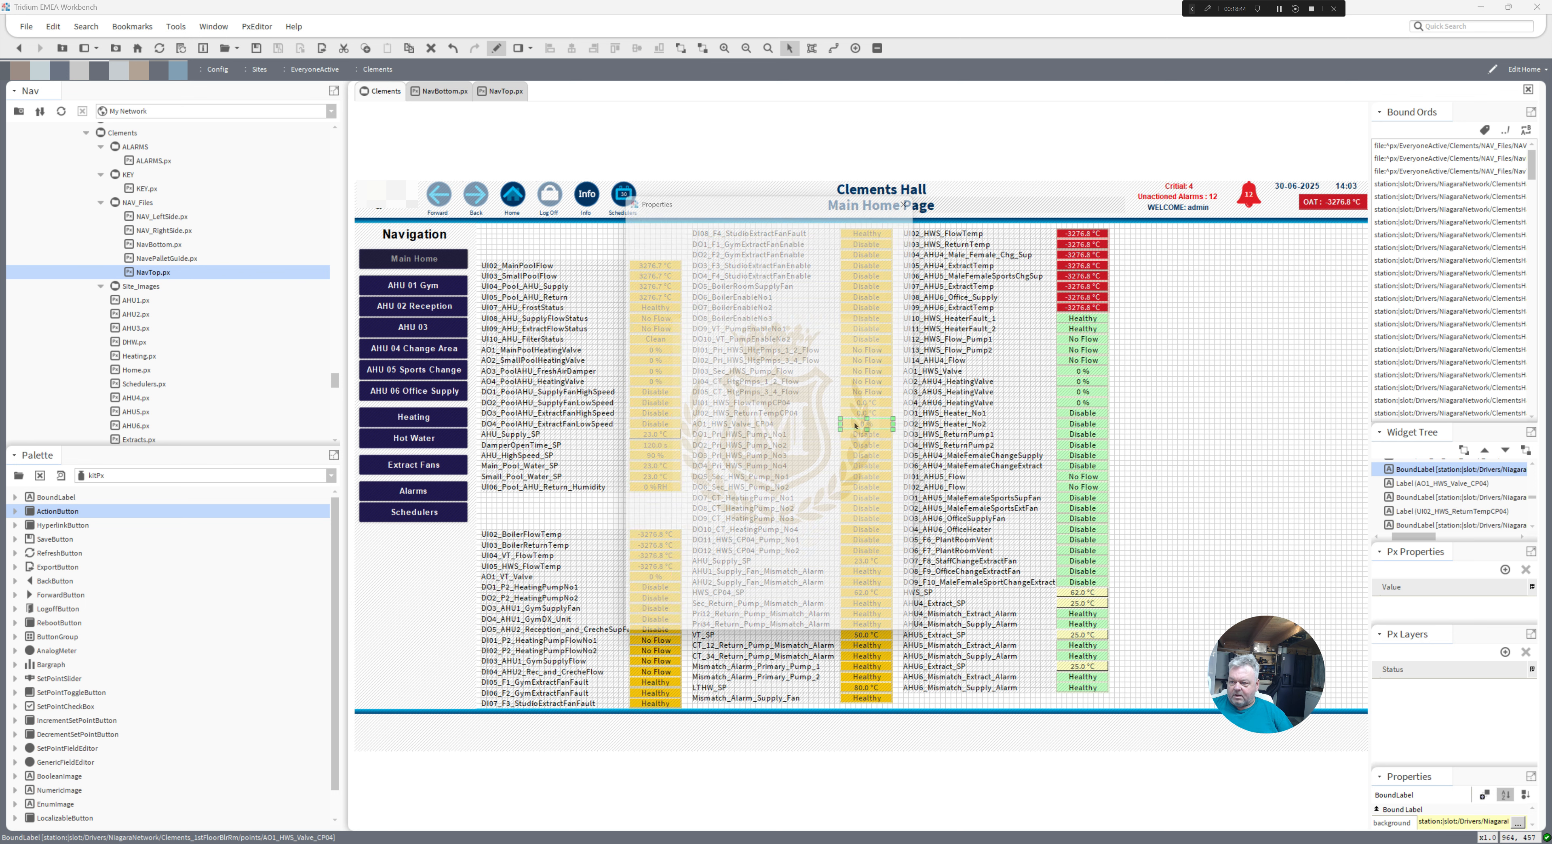
pyautogui.click(876, 215)
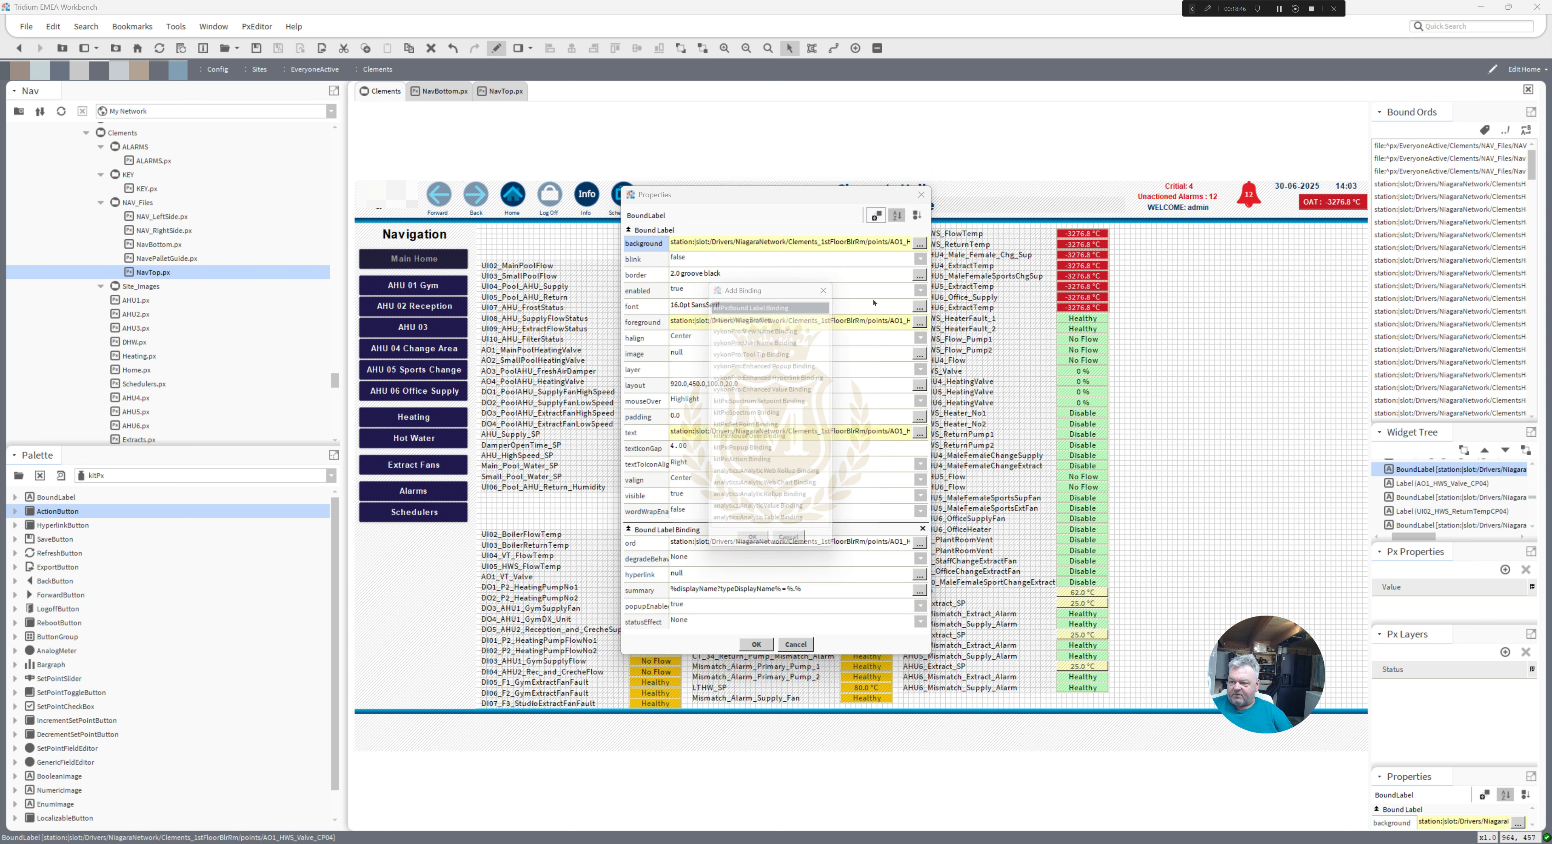
pyautogui.doubleClick(751, 459)
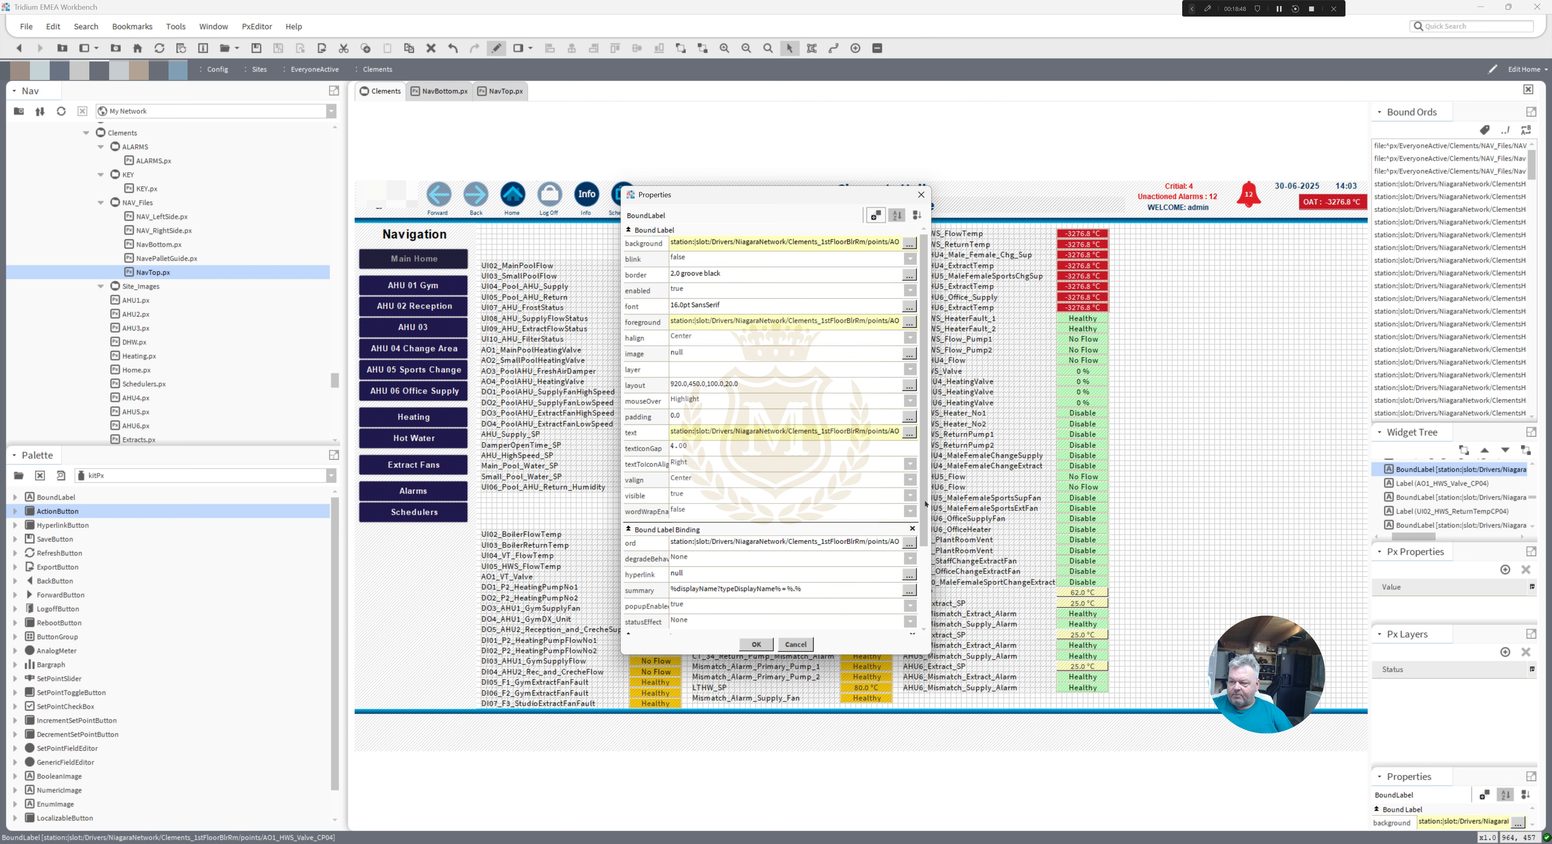
# - Copy the AO1_HWS_Valve_CP04 label's ord into its Popup Binding, choose the Chart view, and apply the properties
pyautogui.moveTo(926, 504); pyautogui.dragTo(945, 644)
pyautogui.click(872, 443)
pyautogui.hotkey('ctrl', 'c')
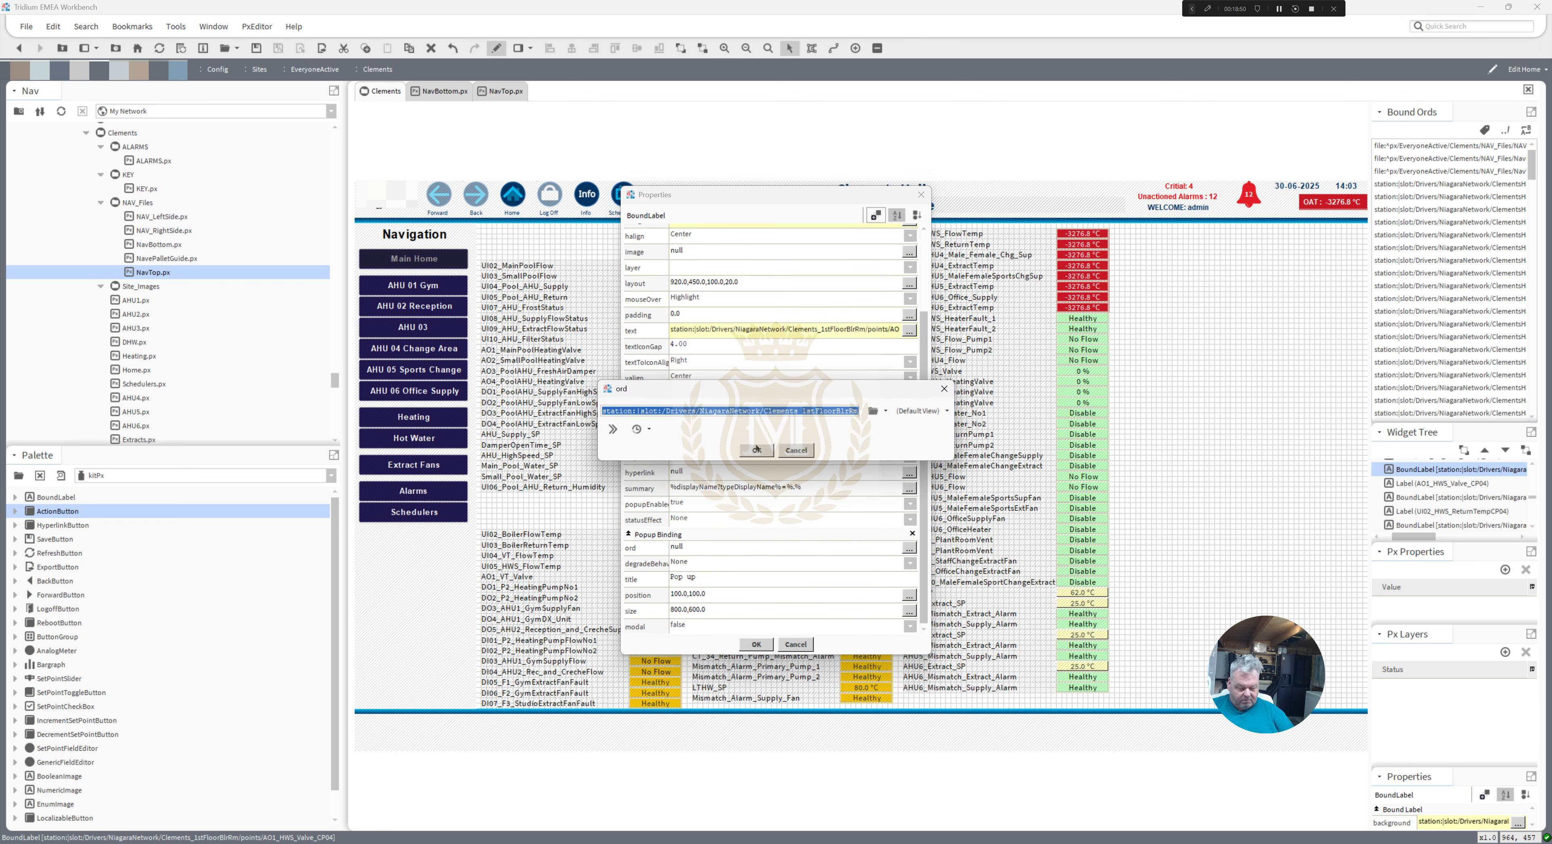
pyautogui.click(756, 449)
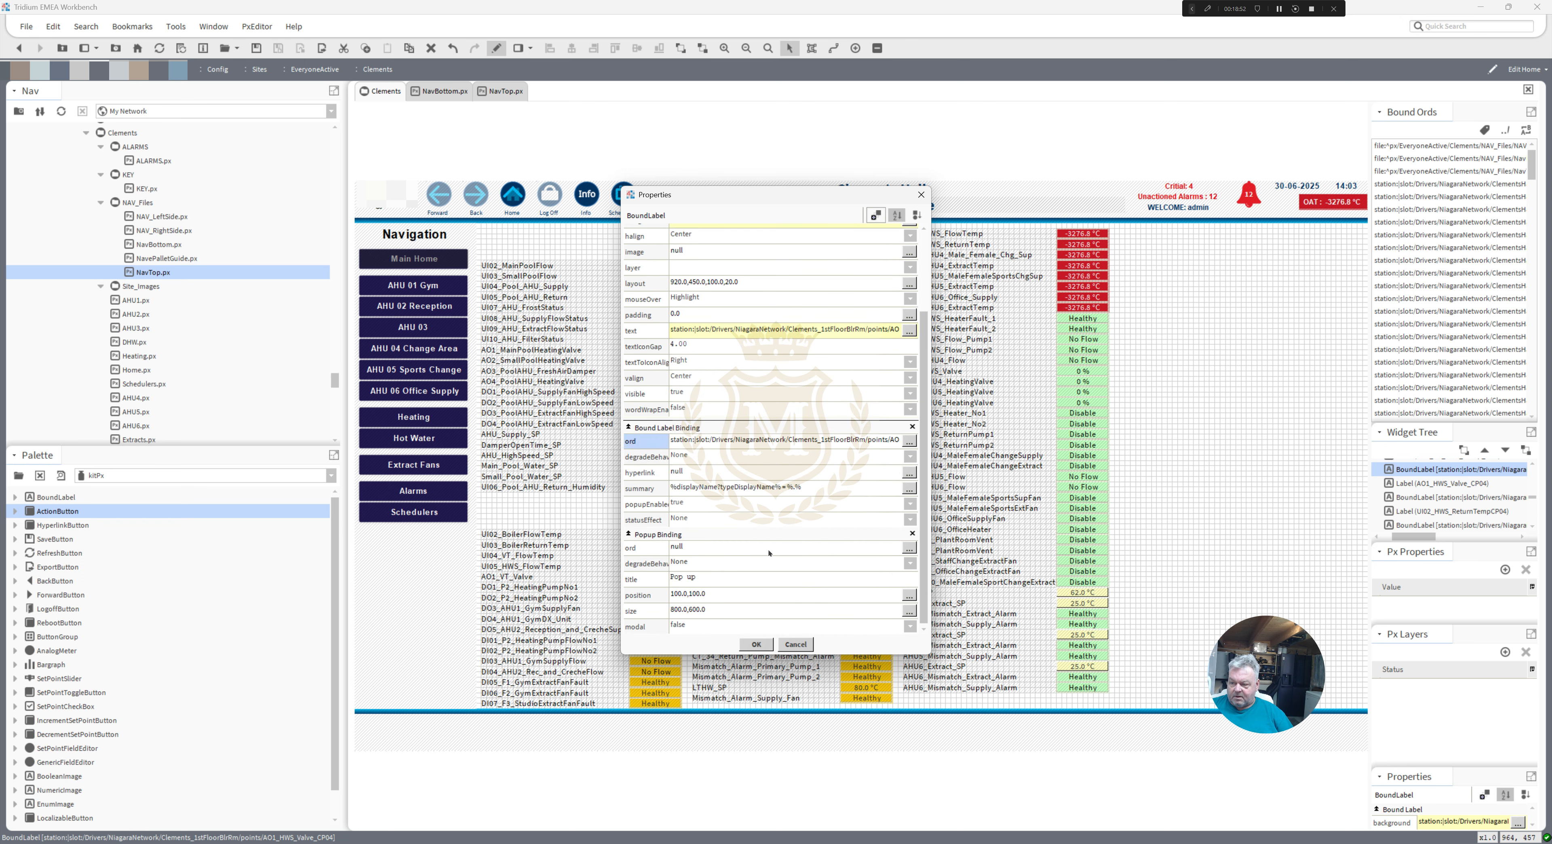
pyautogui.click(768, 551)
pyautogui.hotkey('ctrl', 'v')
pyautogui.click(926, 410)
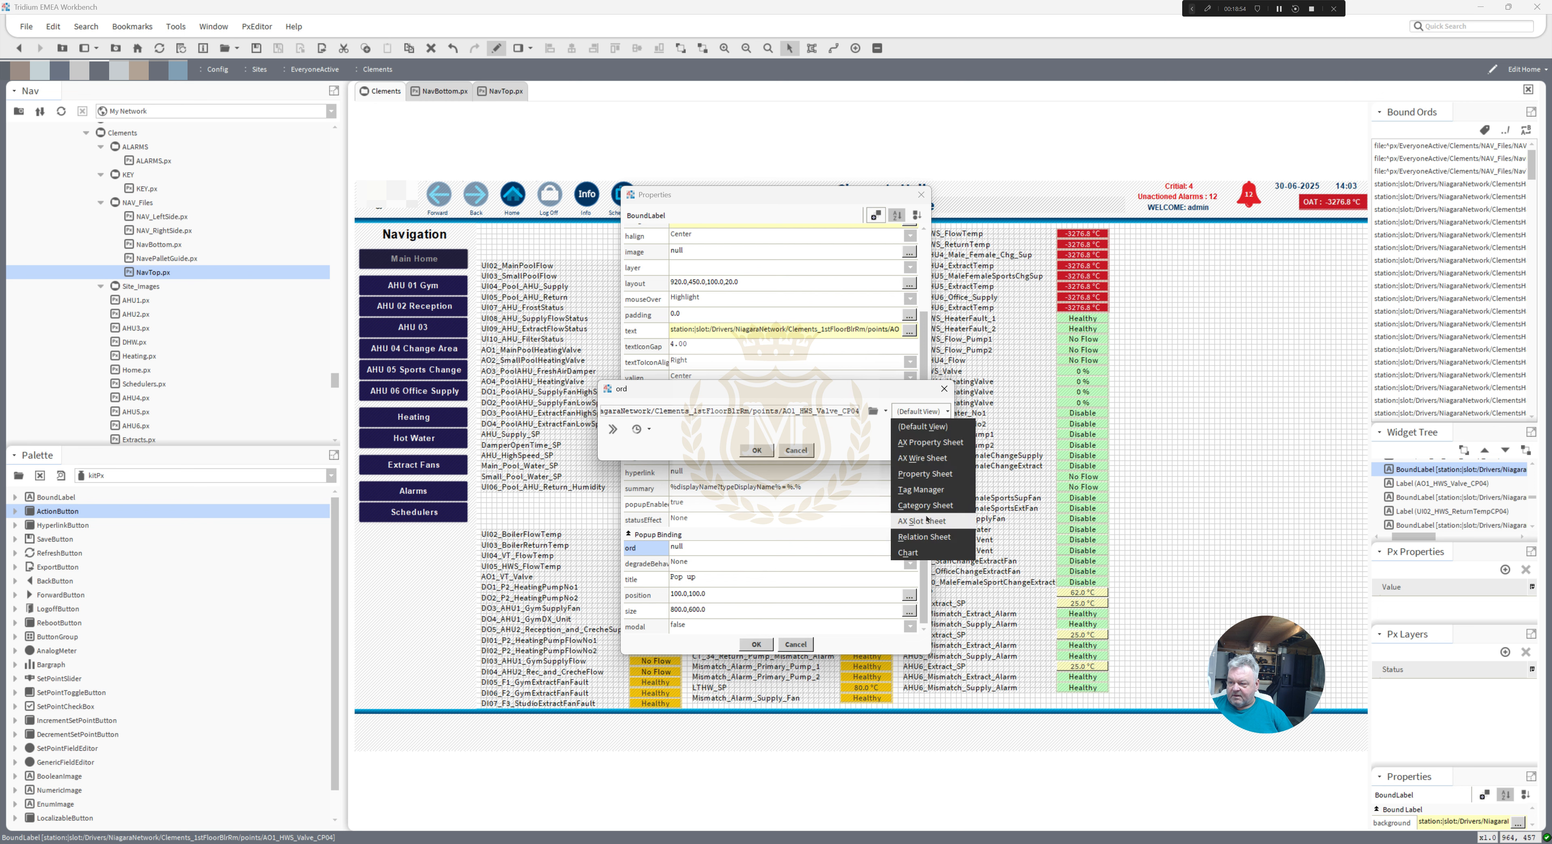
pyautogui.click(922, 489)
pyautogui.click(756, 449)
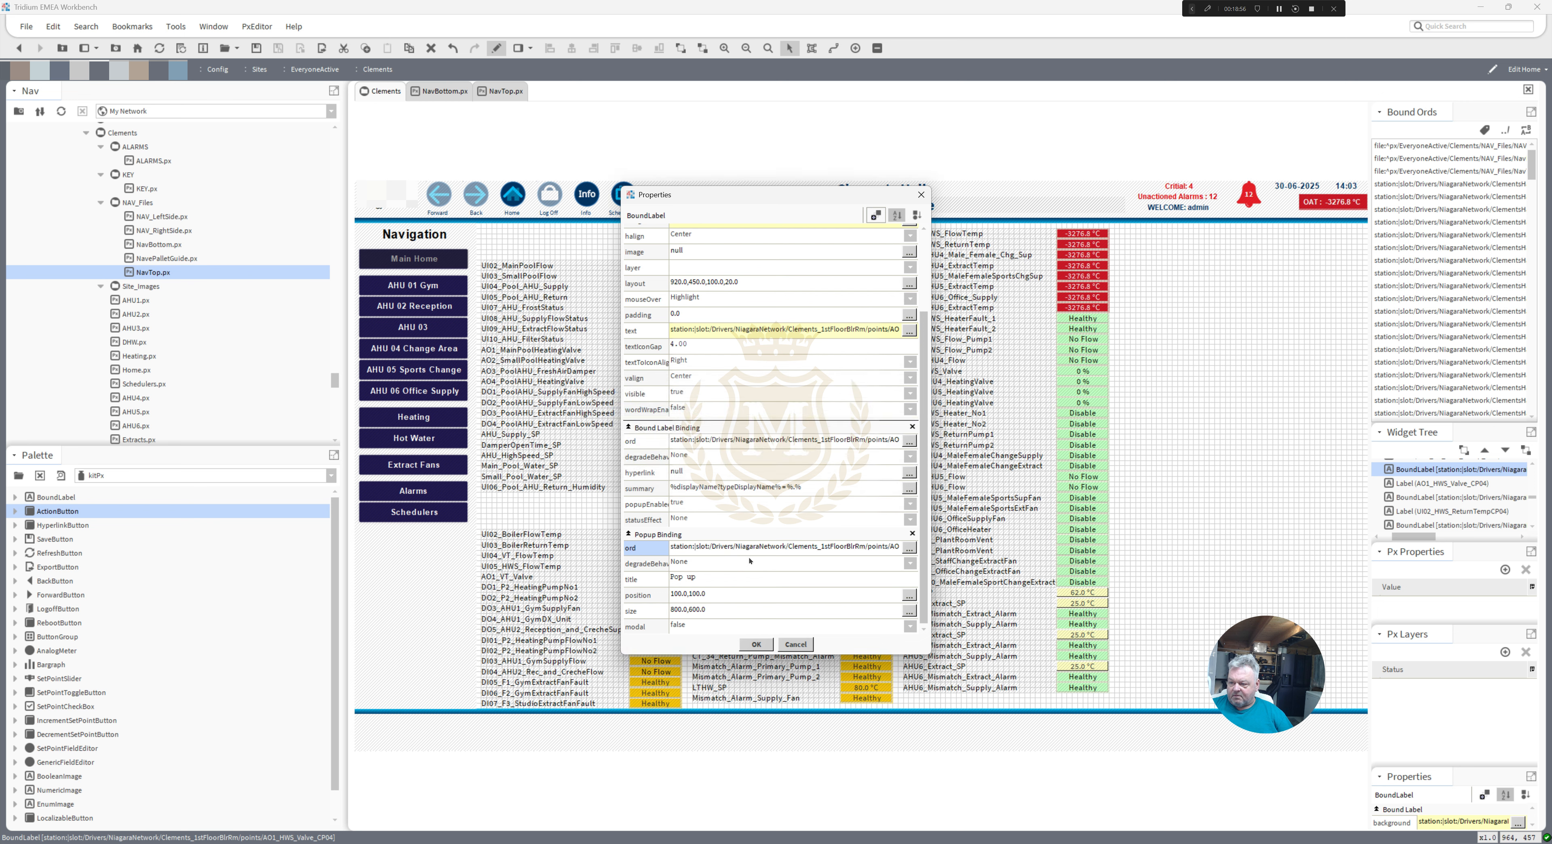
pyautogui.click(758, 645)
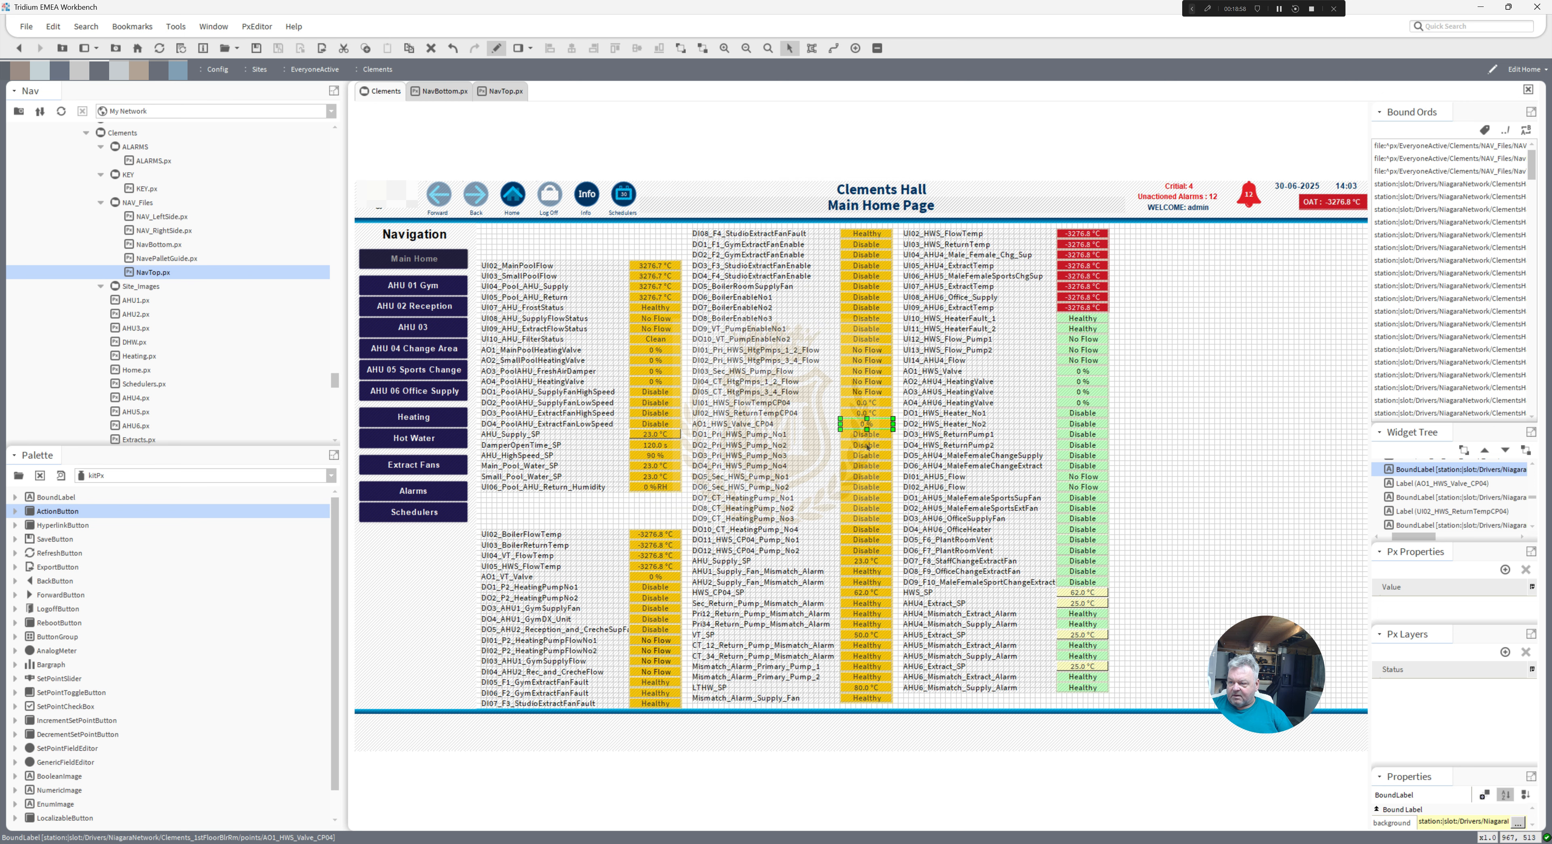
# - Add a Popup Binding to the DO1_Pri_HWS_Pump_No1 value label
pyautogui.doubleClick(865, 435)
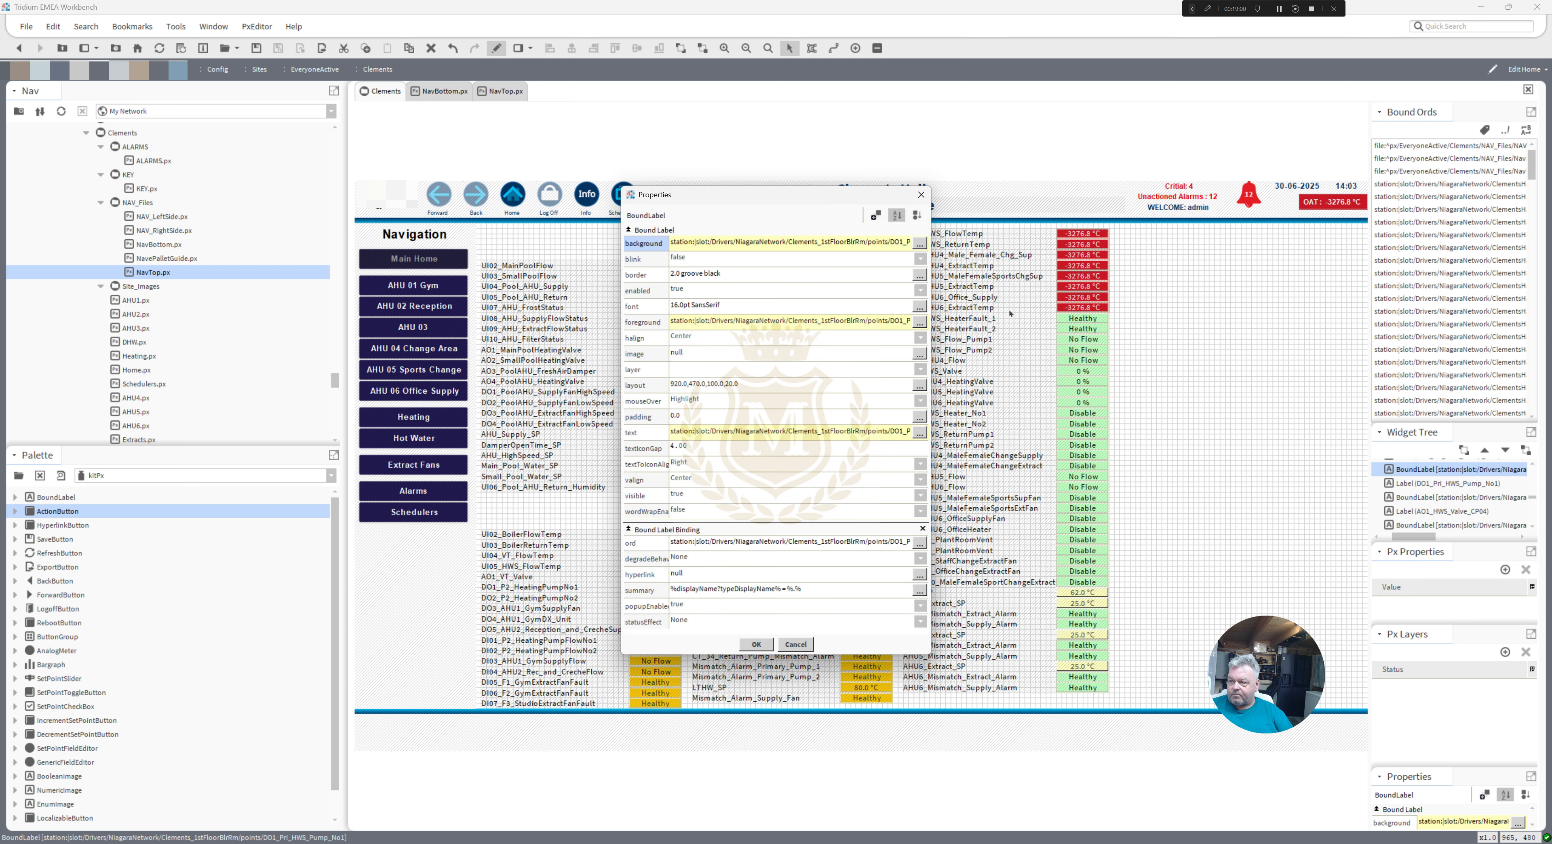
pyautogui.click(877, 216)
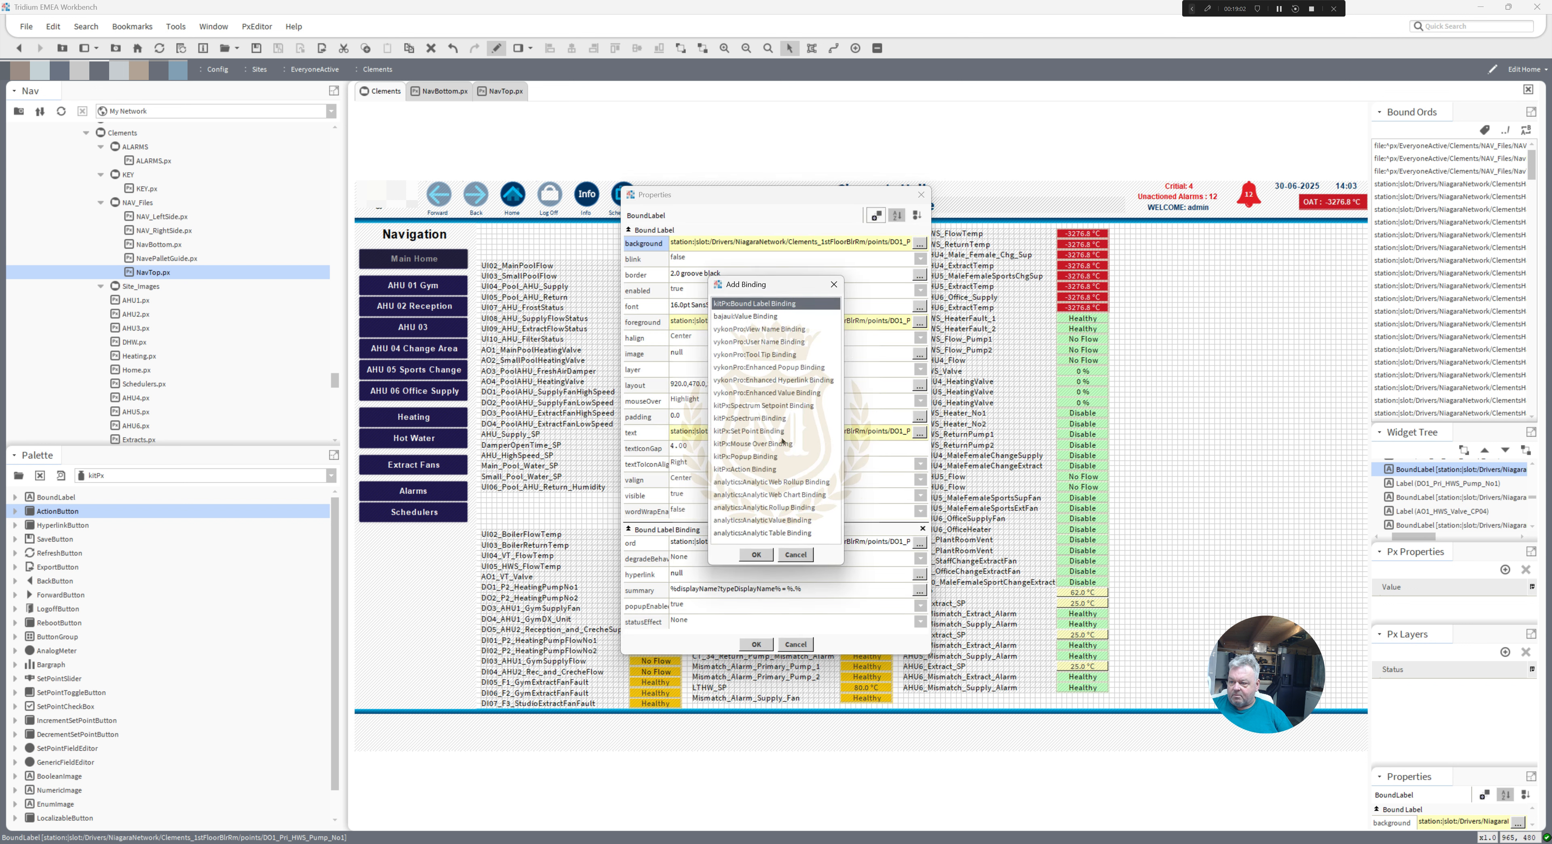
pyautogui.doubleClick(754, 456)
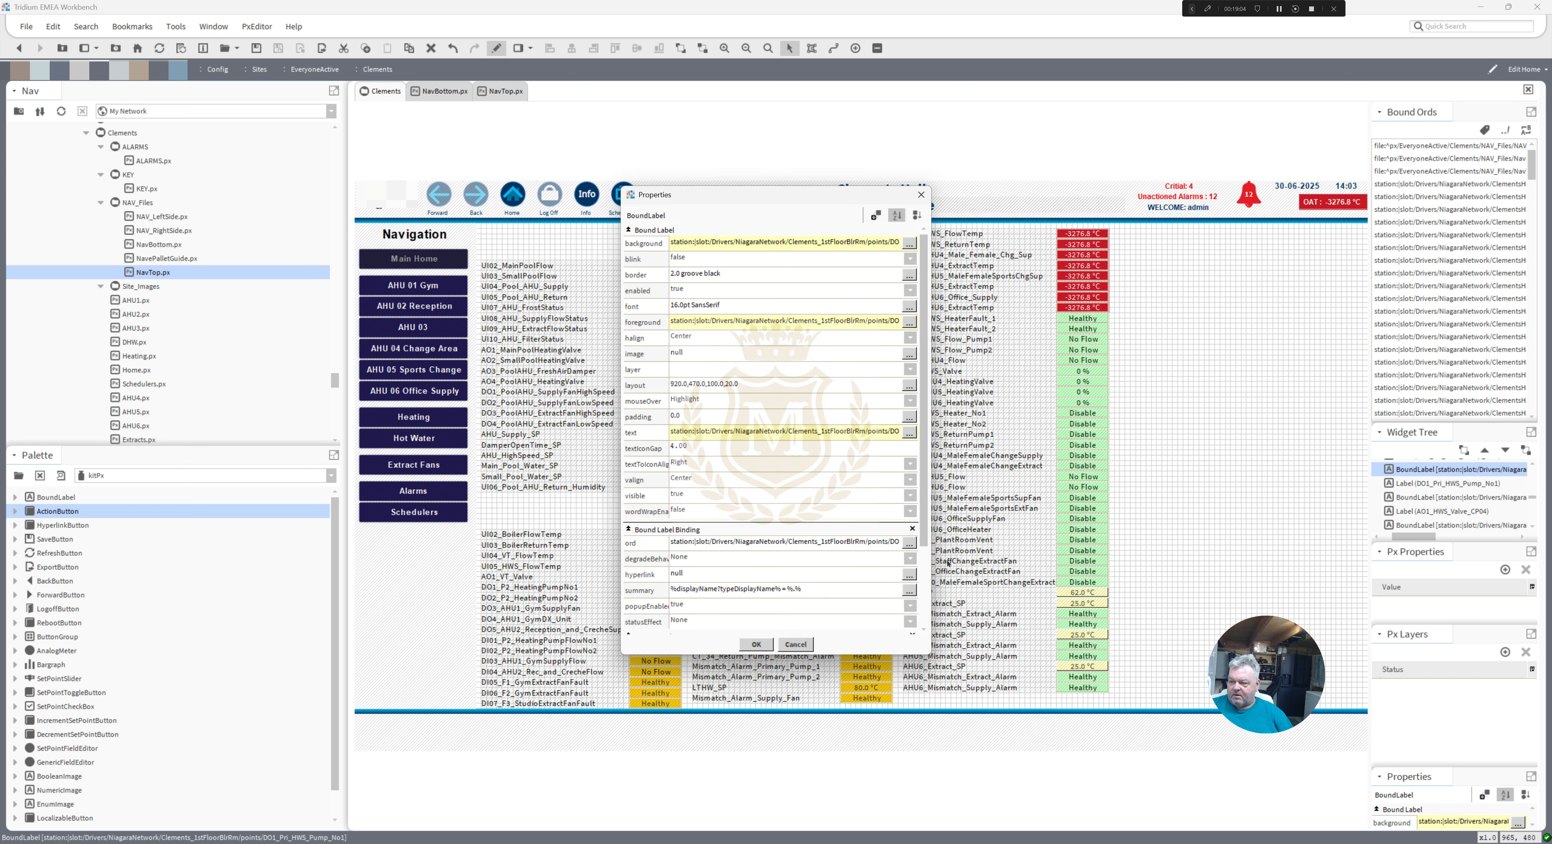
# - Copy the DO1_Pri_HWS_Pump_No1 label's ord into its Popup Binding, choose the Chart view, and apply the properties
pyautogui.scroll(-3, 902, 523)
pyautogui.click(908, 441)
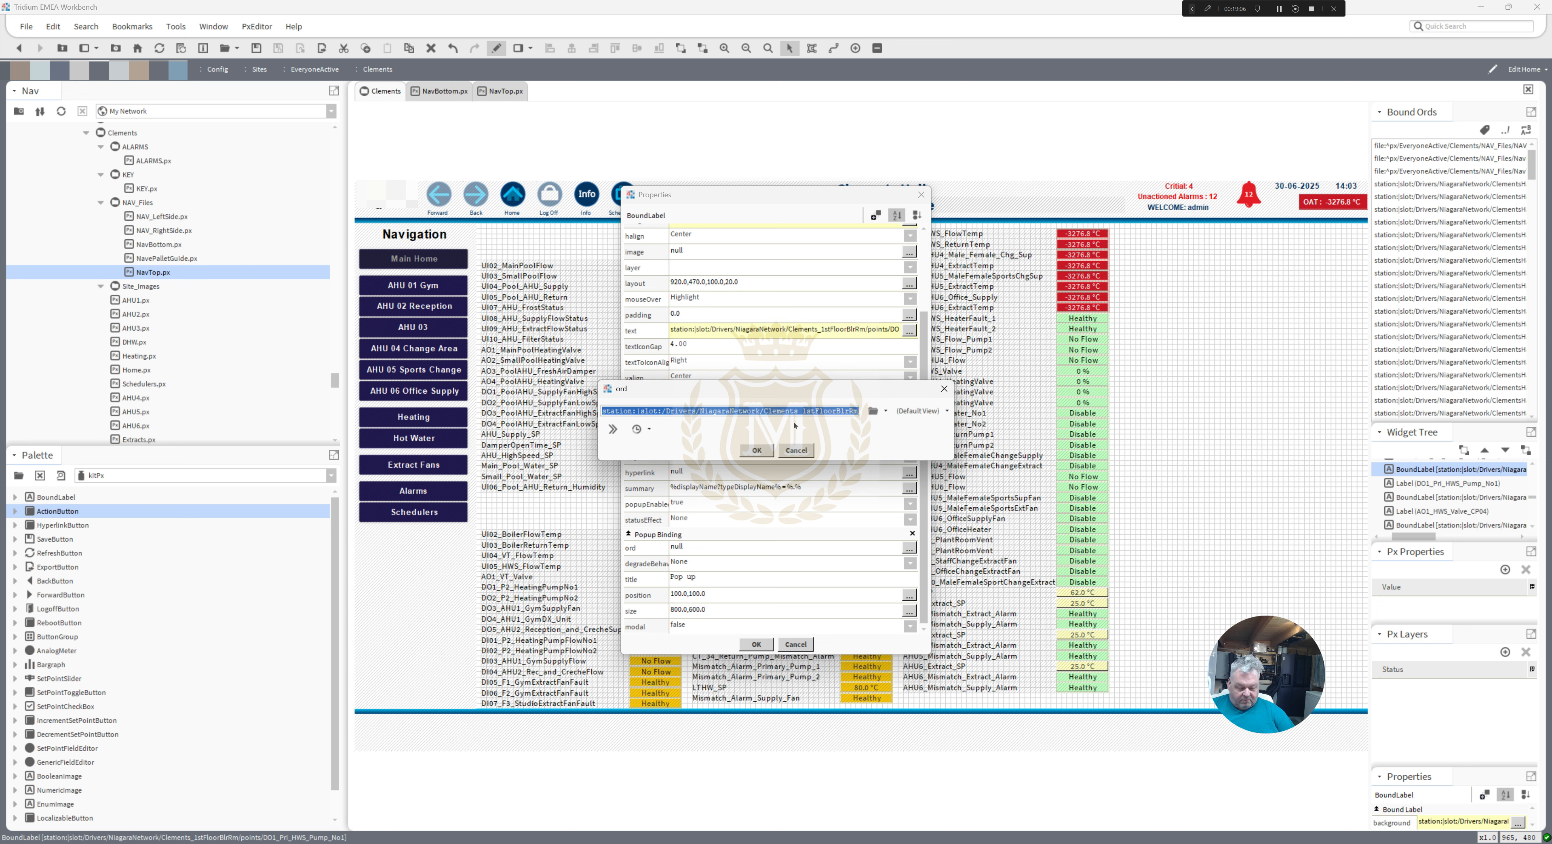
pyautogui.click(761, 451)
pyautogui.click(909, 549)
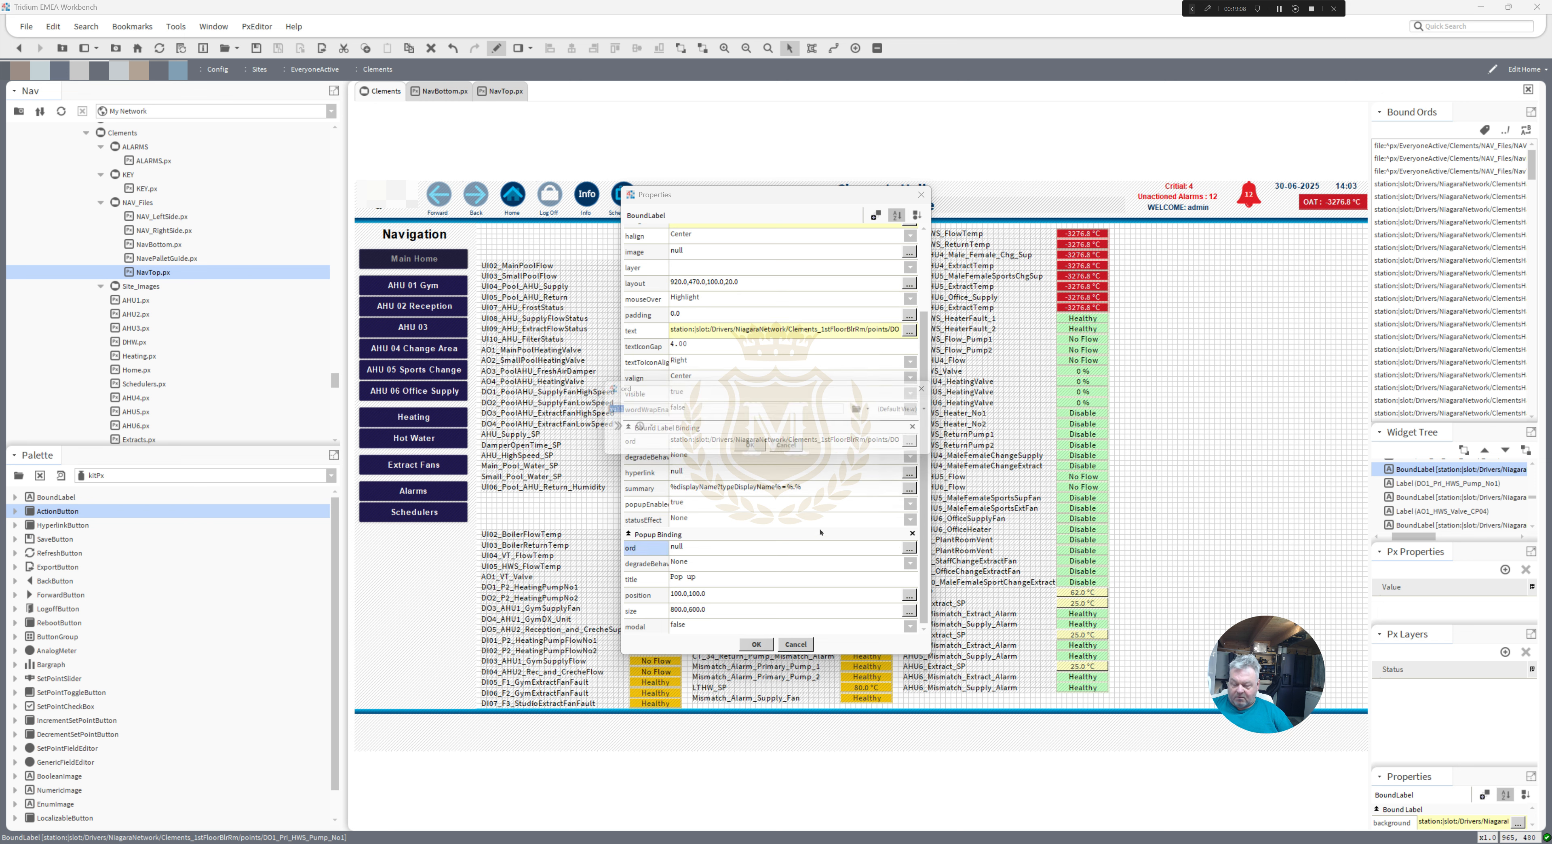
pyautogui.write('station:|slot:/Drivers/NiagaraNetwork/Clements_1stFloorBlrRm/points/DO1_Pri_HWS_Pump_No1')
pyautogui.click(922, 411)
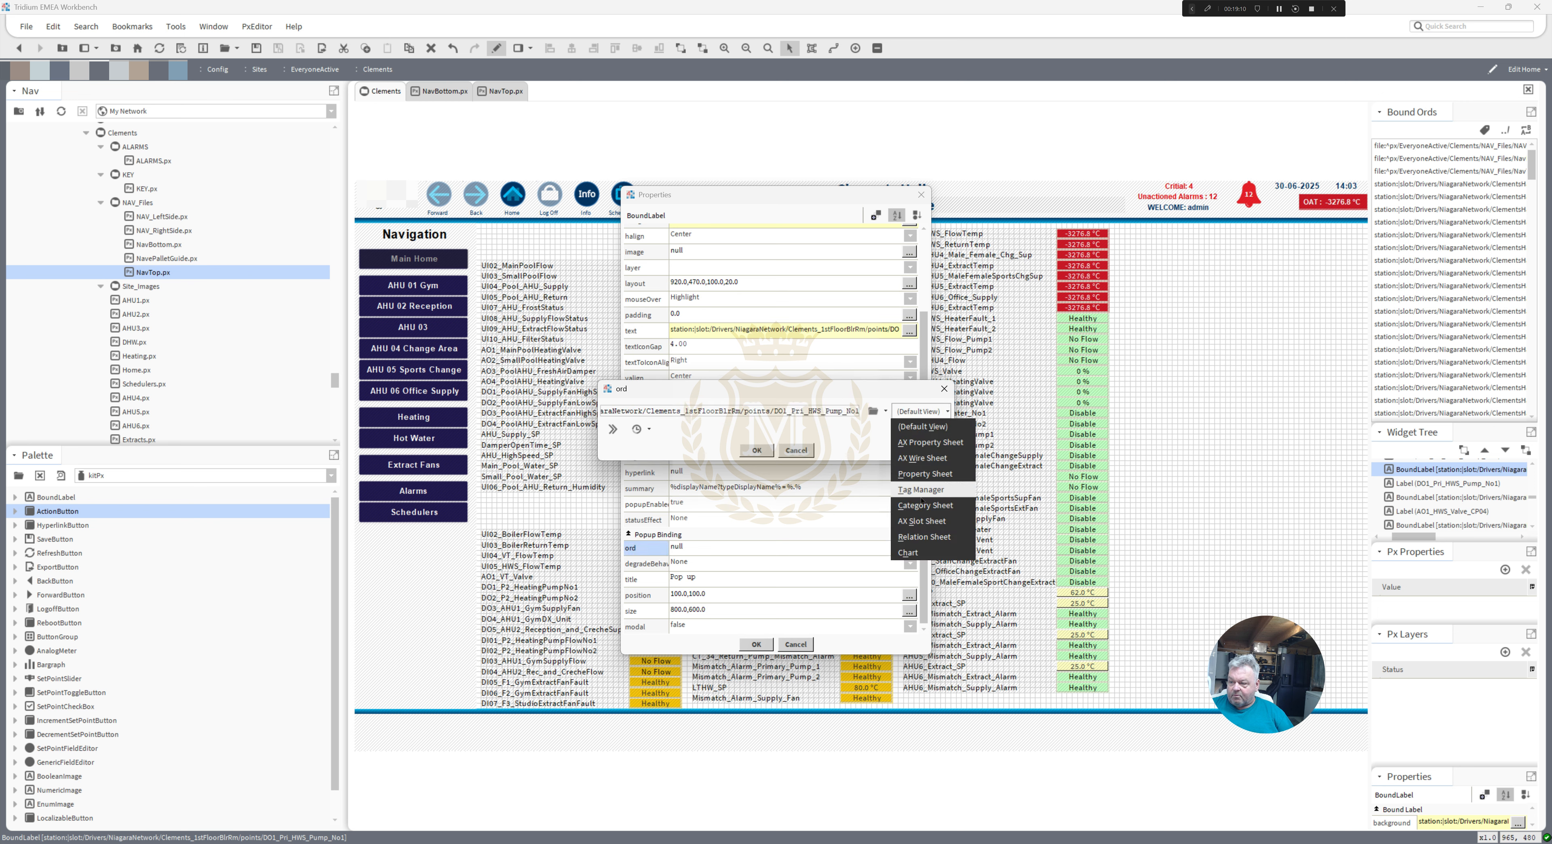
pyautogui.click(922, 554)
pyautogui.click(756, 450)
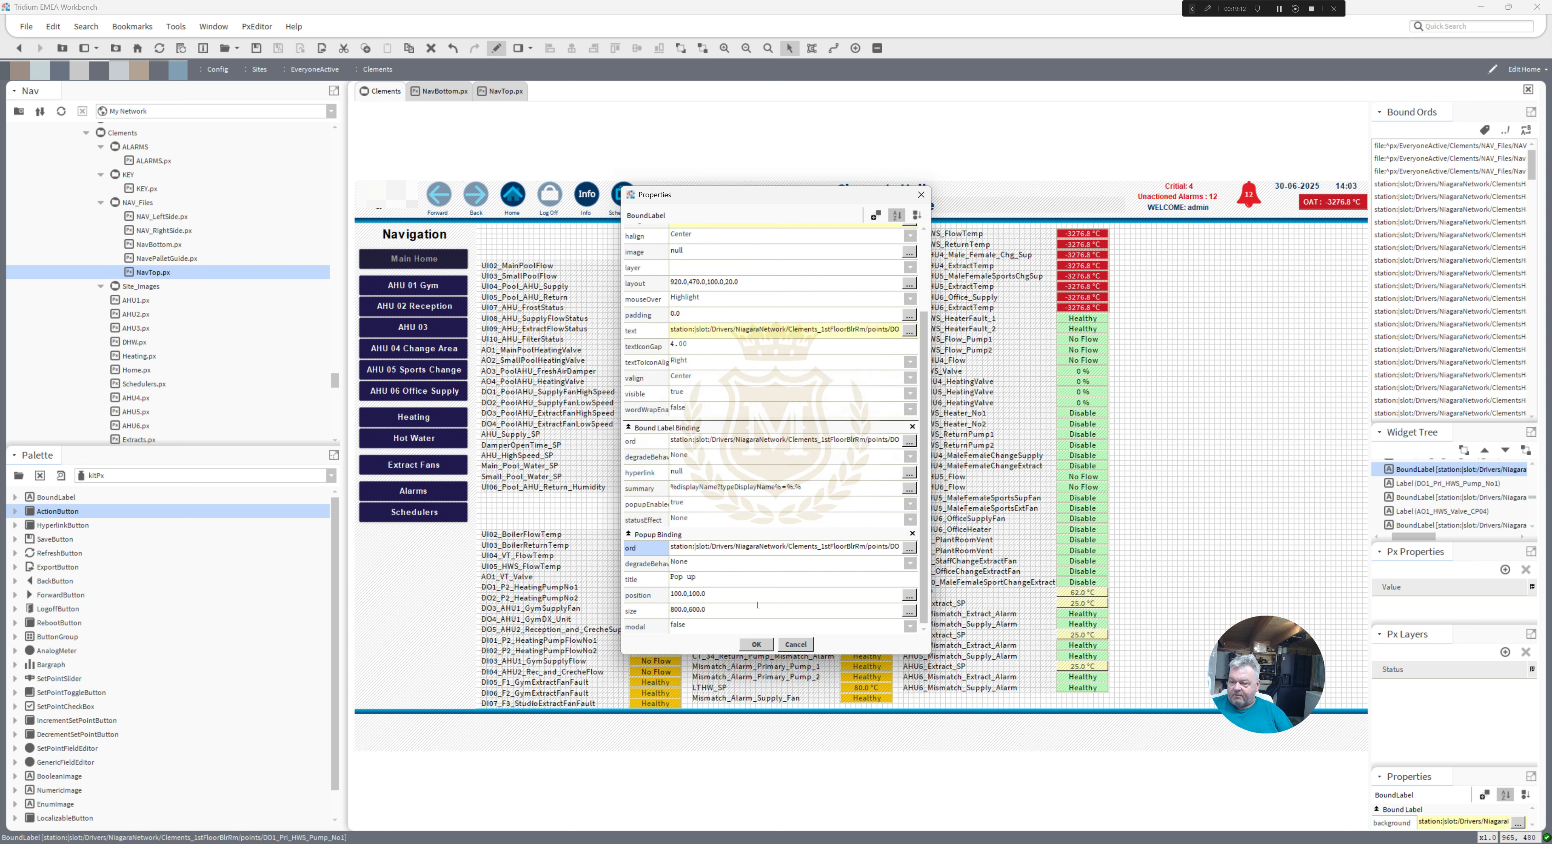
pyautogui.click(757, 644)
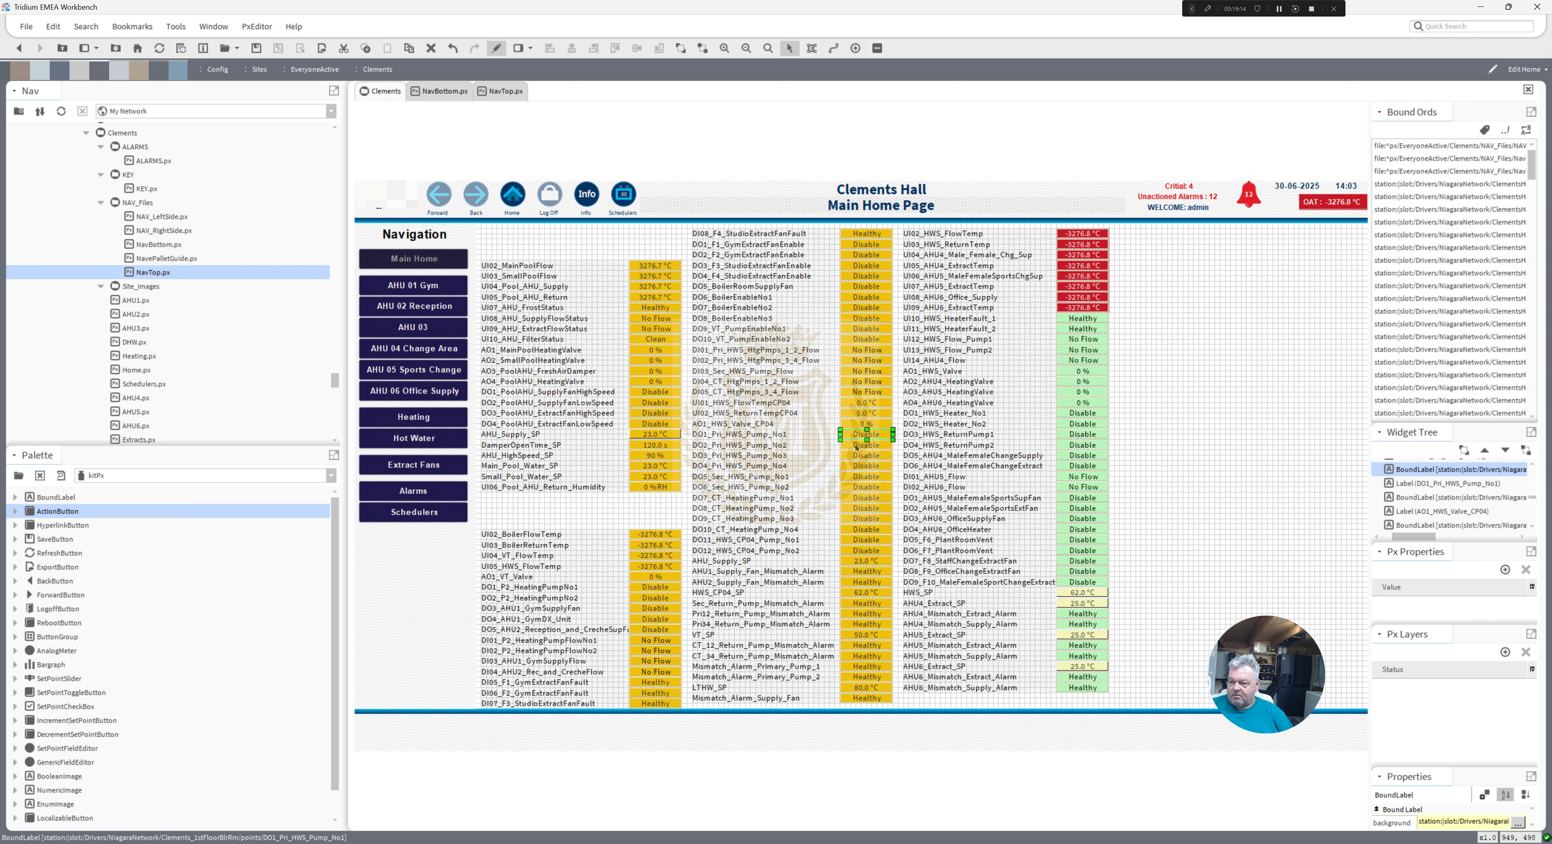
# - Add a Popup Binding to the DO2_Pri_HWS_Pump_No2 value label
pyautogui.doubleClick(856, 447)
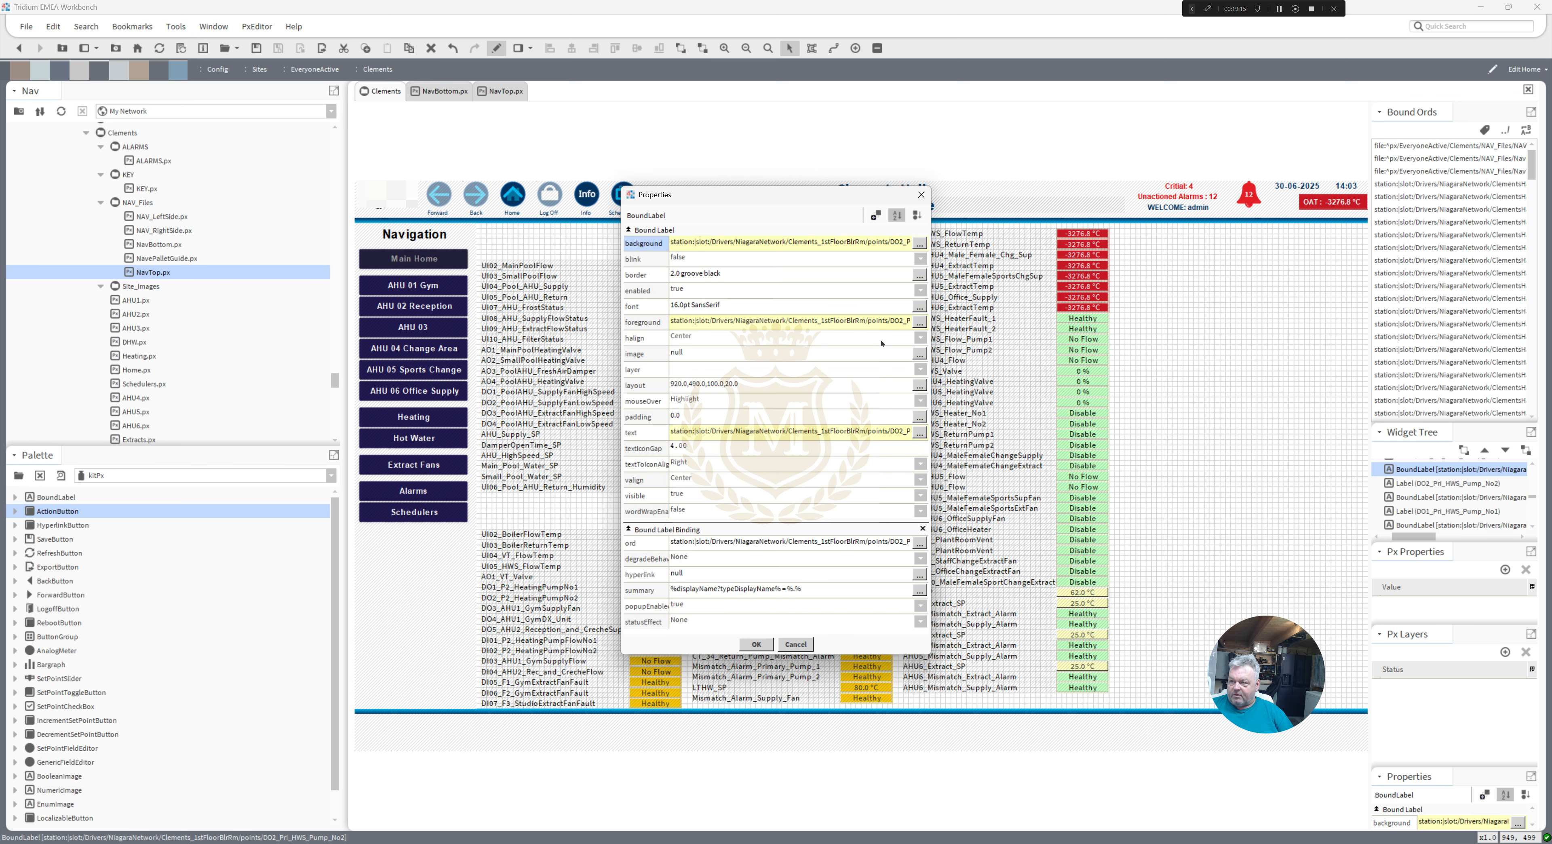
pyautogui.click(876, 215)
pyautogui.doubleClick(757, 457)
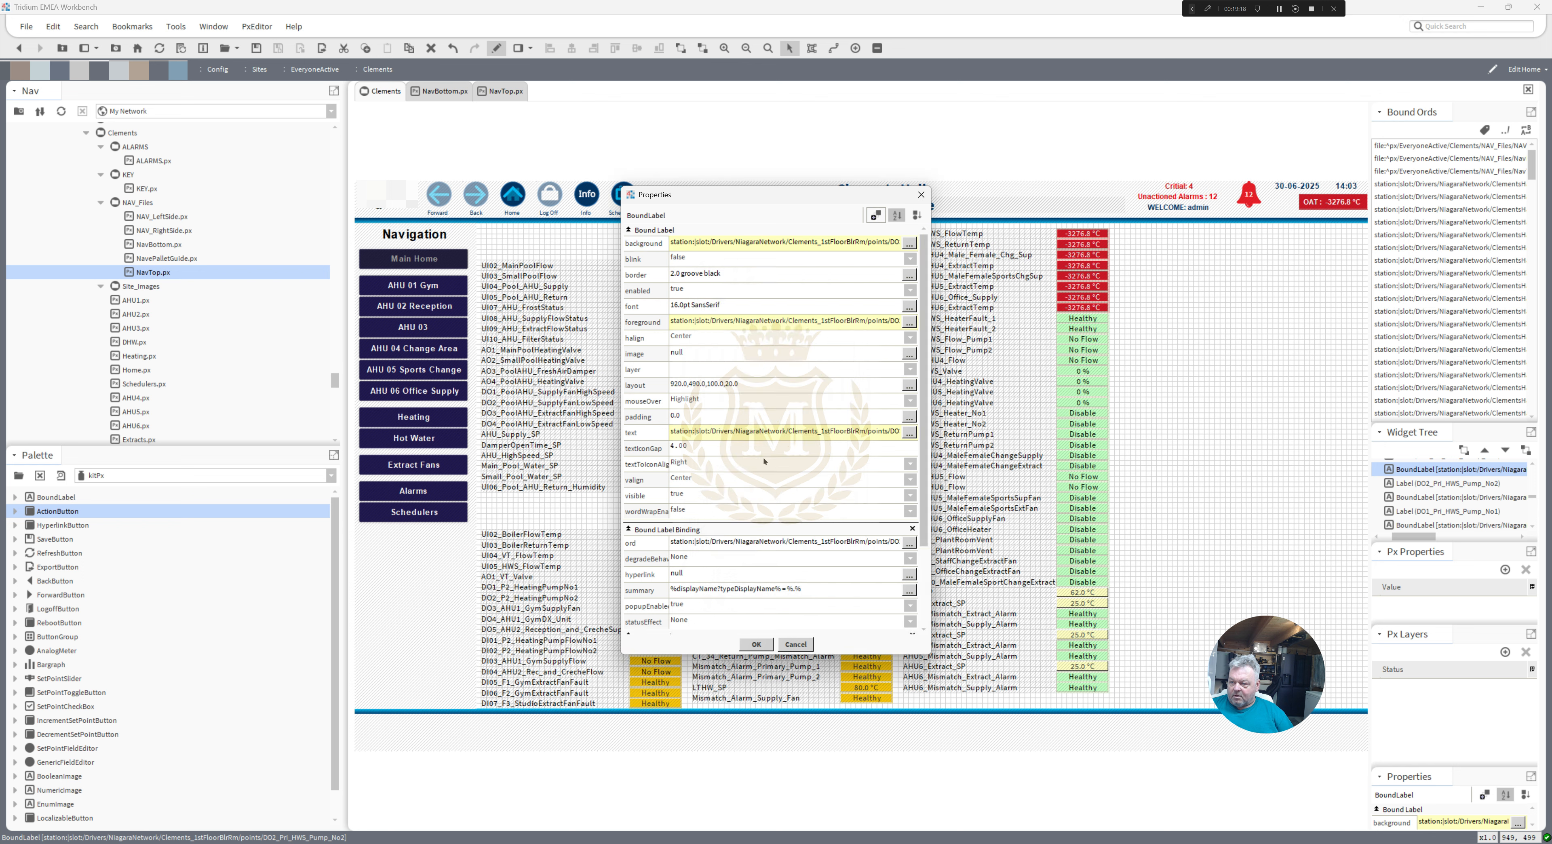
# - Copy the DO2_Pri_HWS_Pump_No2 label's ord into its Popup Binding, choose the Chart view, and apply the properties
pyautogui.moveTo(923, 504); pyautogui.dragTo(950, 626)
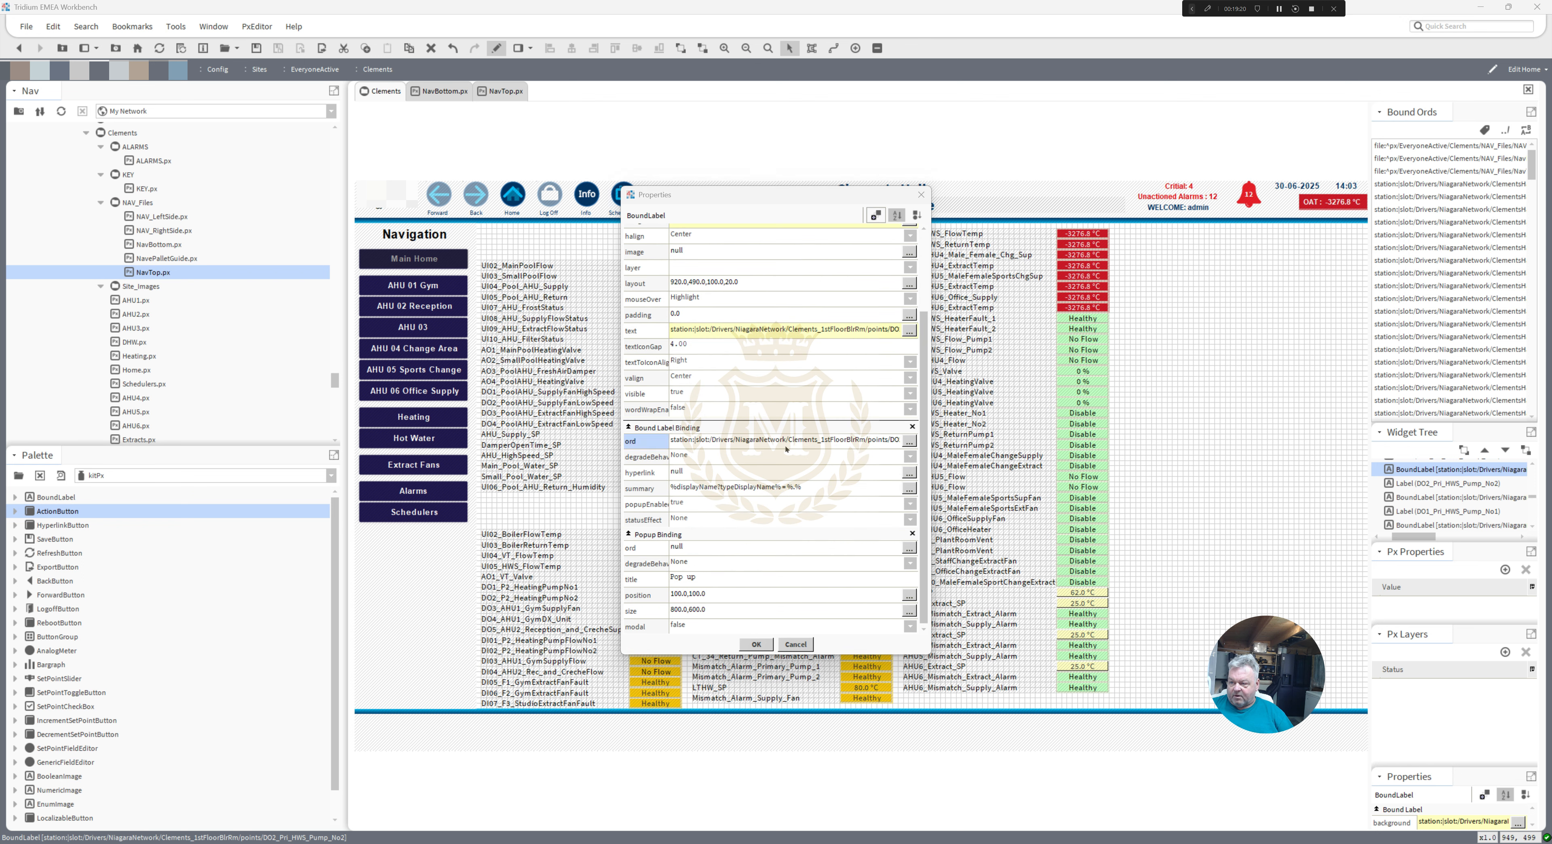
pyautogui.click(909, 441)
pyautogui.hotkey('ctrl', 'c')
pyautogui.click(758, 450)
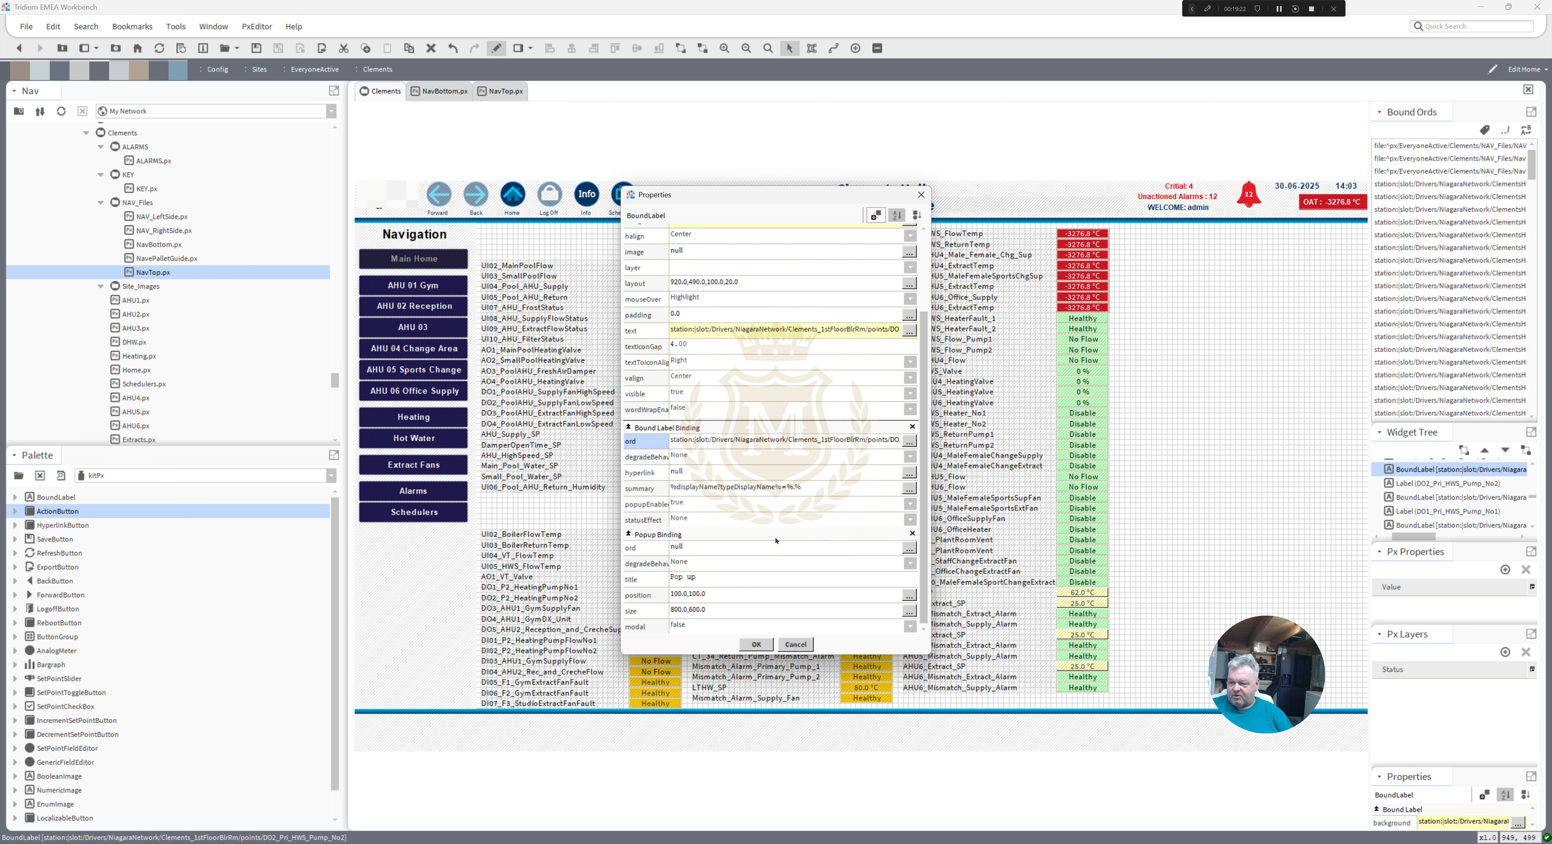
pyautogui.click(777, 546)
pyautogui.hotkey('ctrl', 'v')
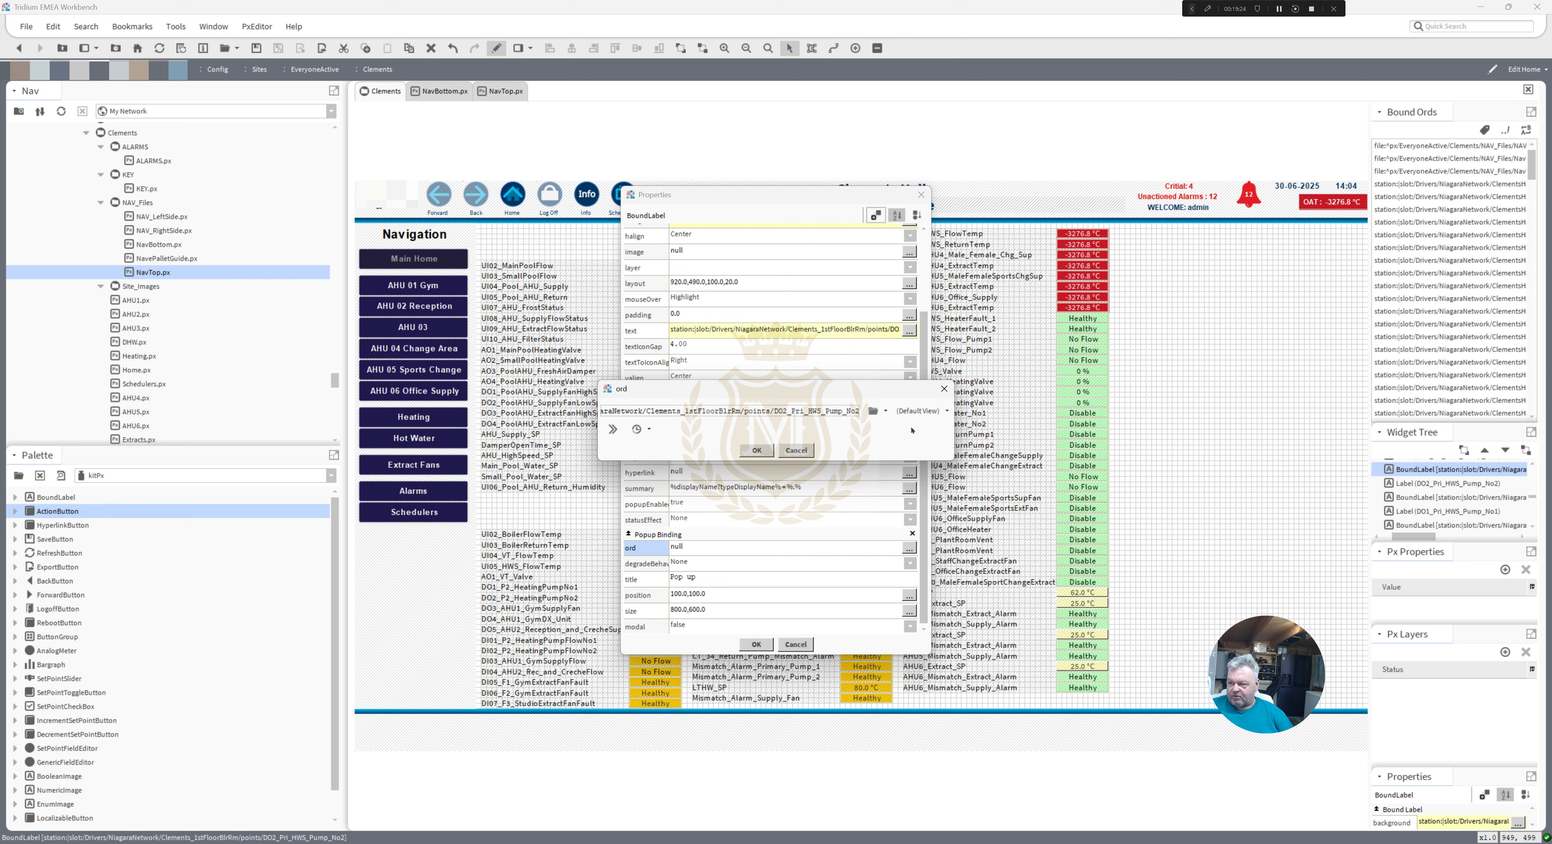
pyautogui.click(933, 411)
pyautogui.click(908, 552)
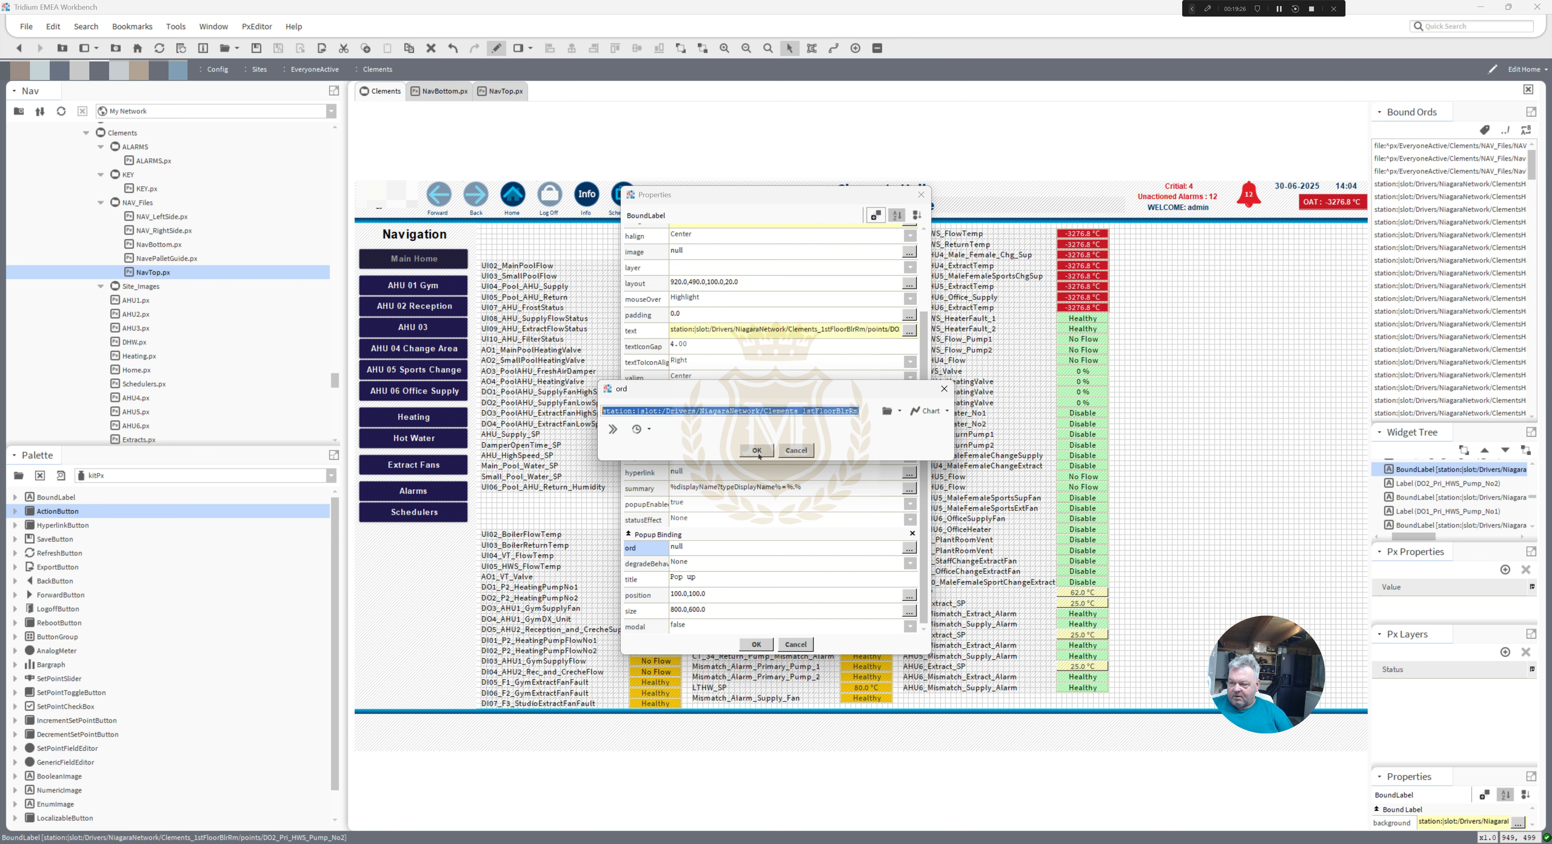
pyautogui.click(758, 450)
pyautogui.click(757, 643)
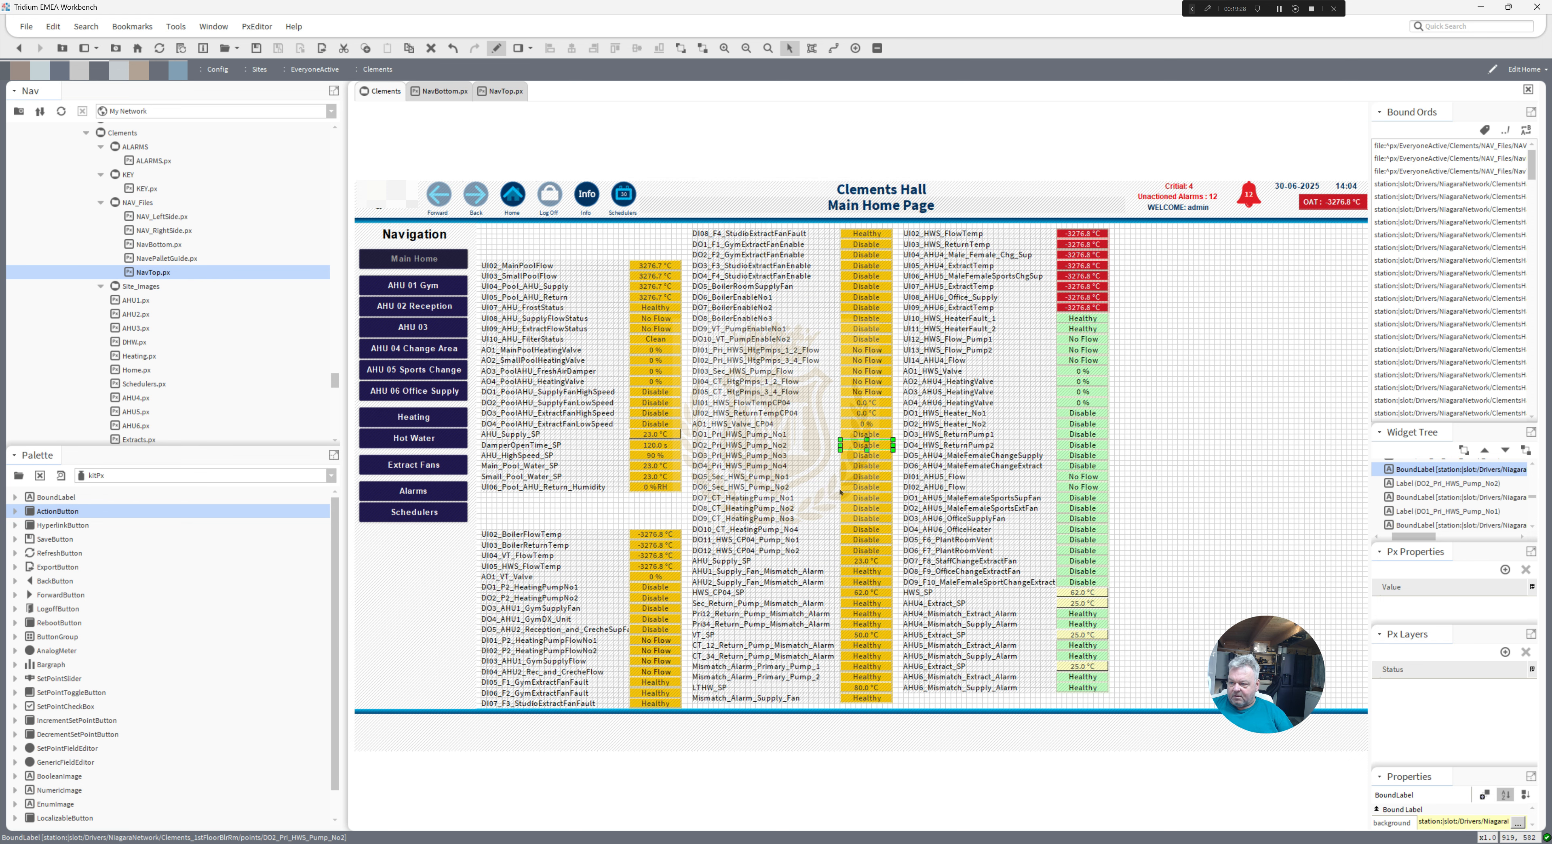
# - Add a Popup Binding to the DO3_Pri_HWS_Pump_No3 value label
pyautogui.doubleClick(862, 460)
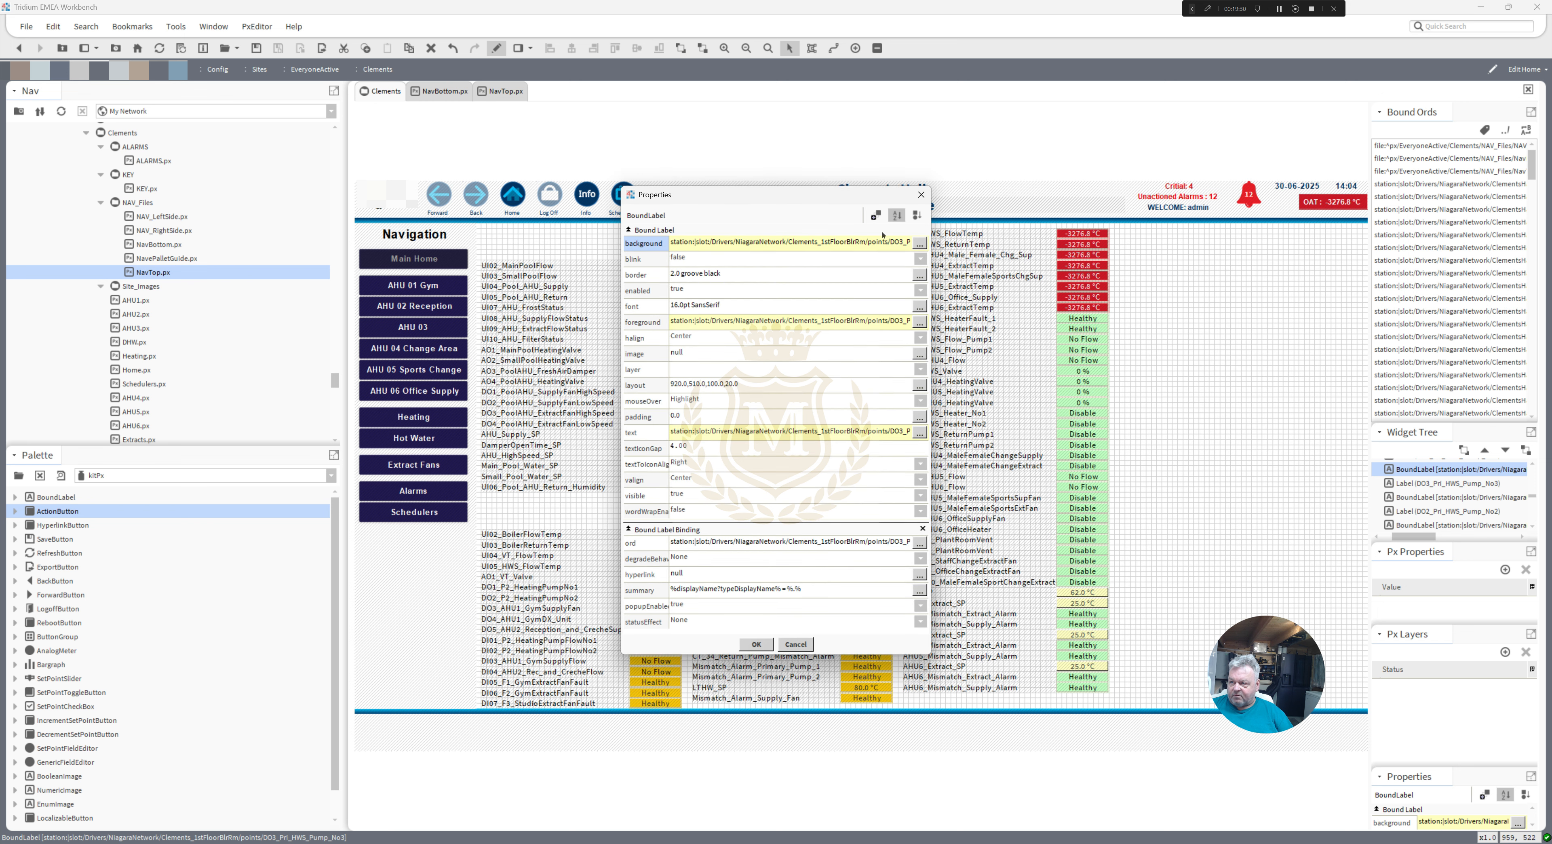
pyautogui.click(876, 215)
pyautogui.doubleClick(758, 450)
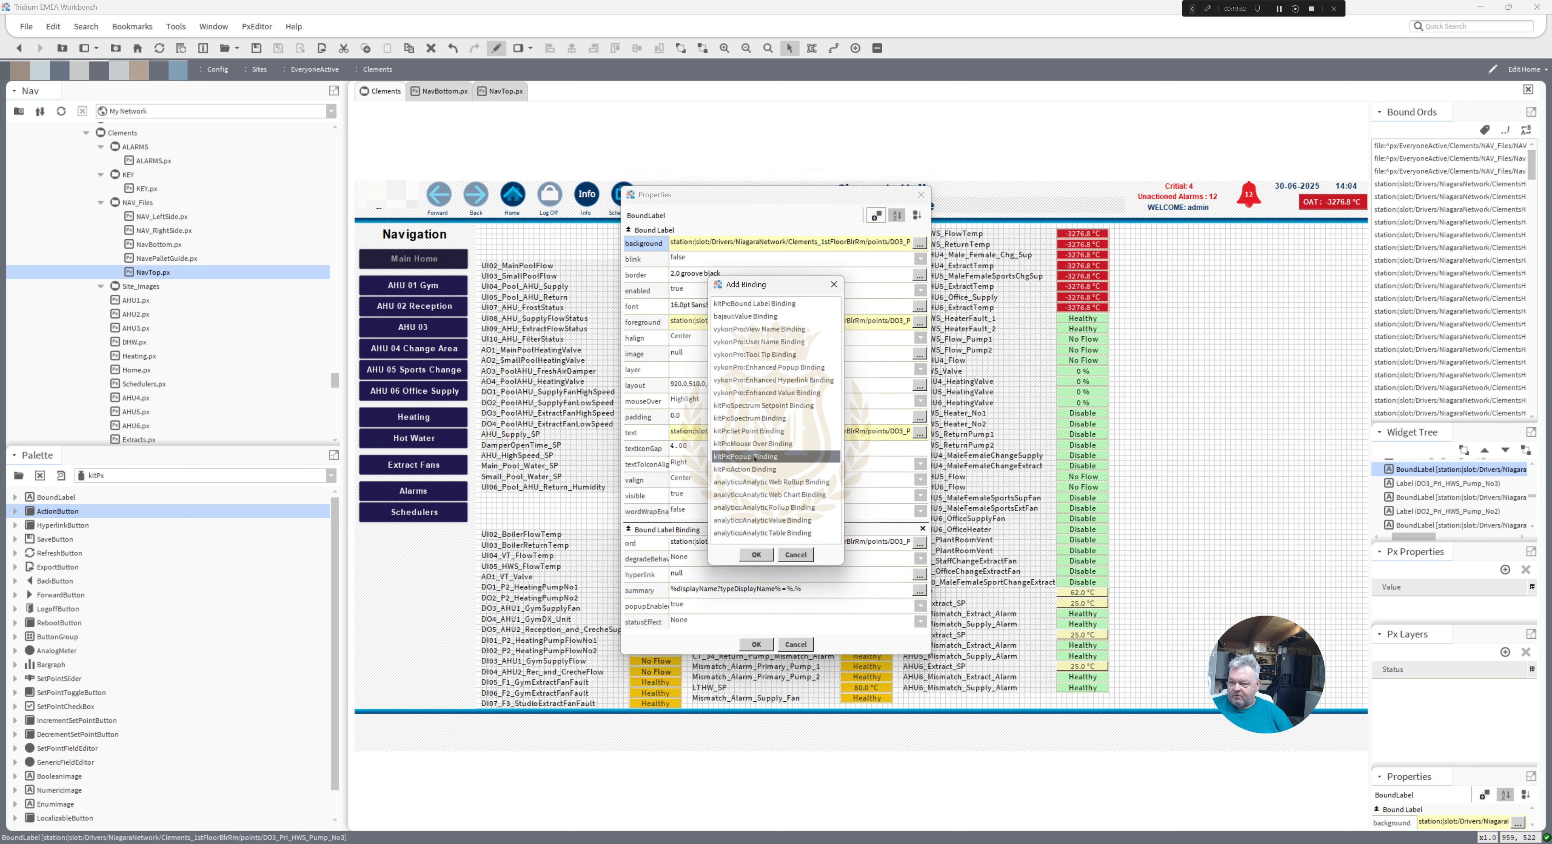
pyautogui.moveTo(926, 488); pyautogui.dragTo(962, 631)
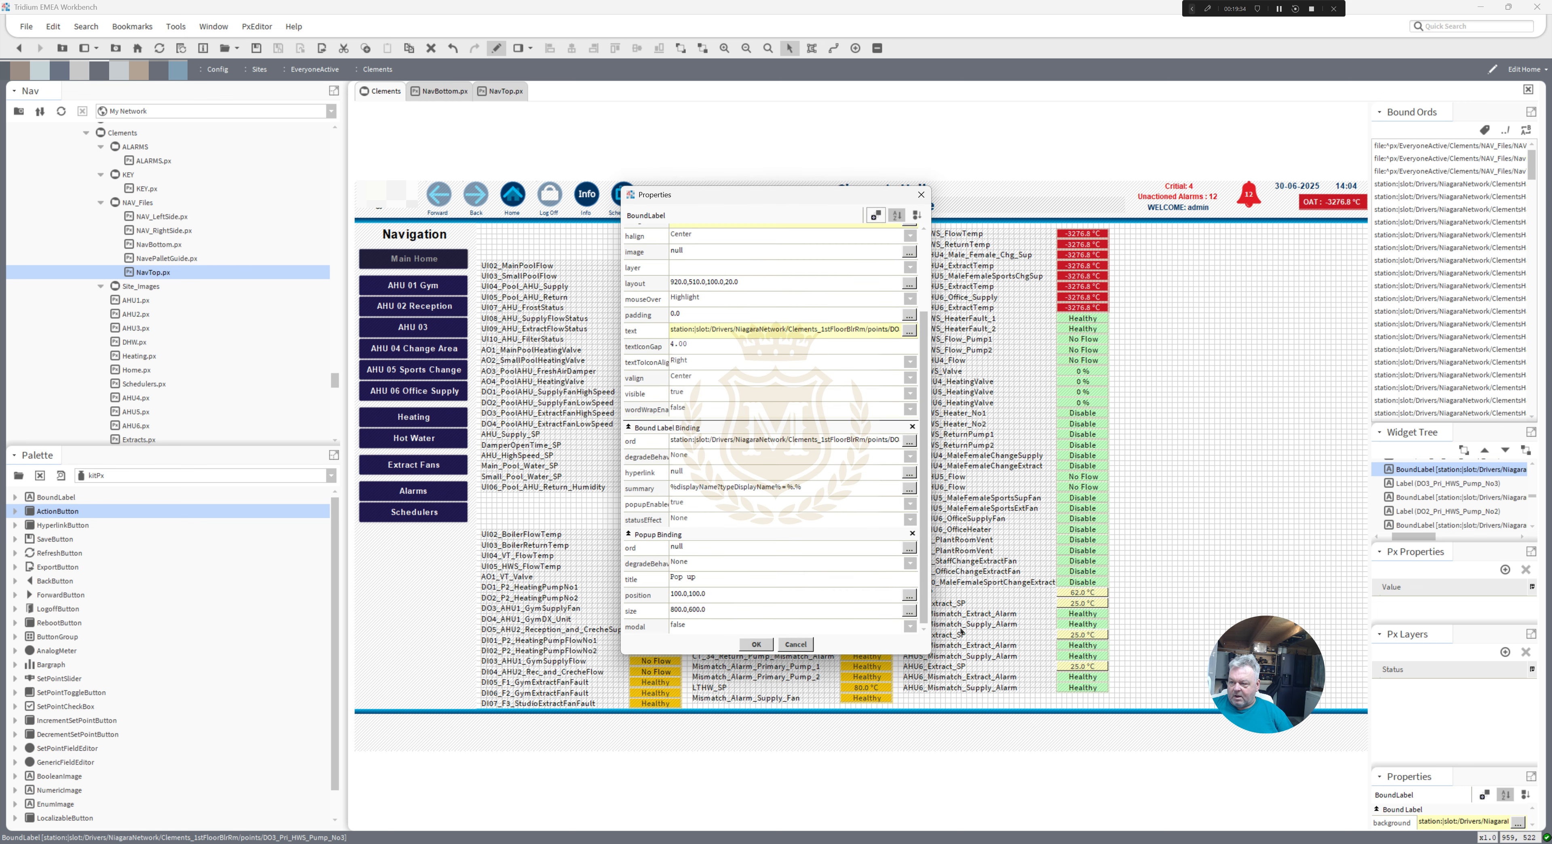
# - Copy the DO3_Pri_HWS_Pump_No3 label's bound ord into its popup binding with the Chart view, and apply the properties
pyautogui.doubleClick(863, 438)
pyautogui.hotkey('ctrl', 'c')
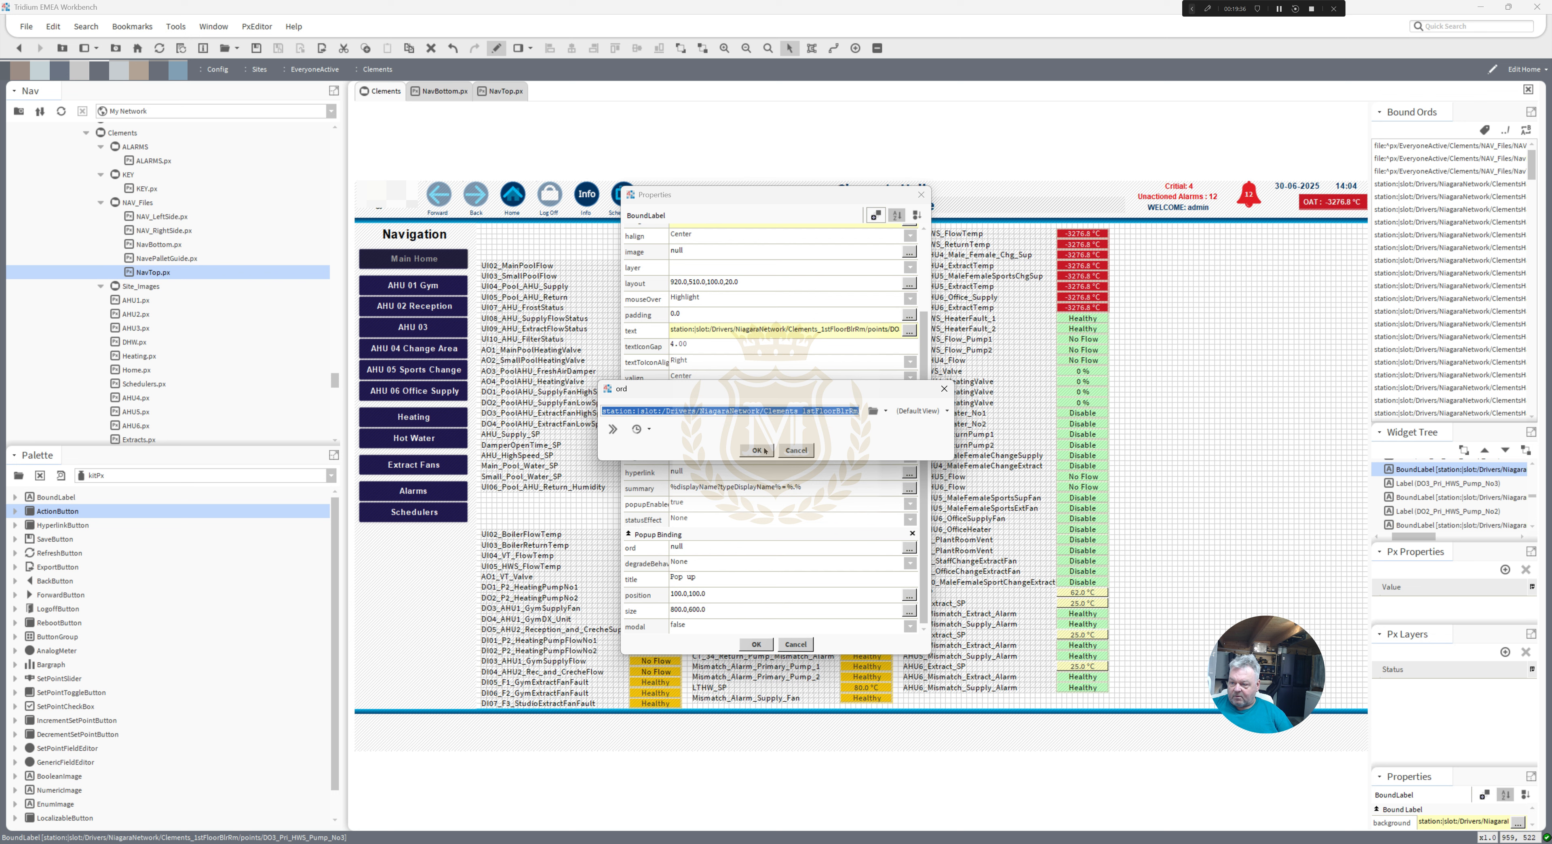
pyautogui.click(765, 451)
pyautogui.doubleClick(794, 548)
pyautogui.hotkey('ctrl', 'v')
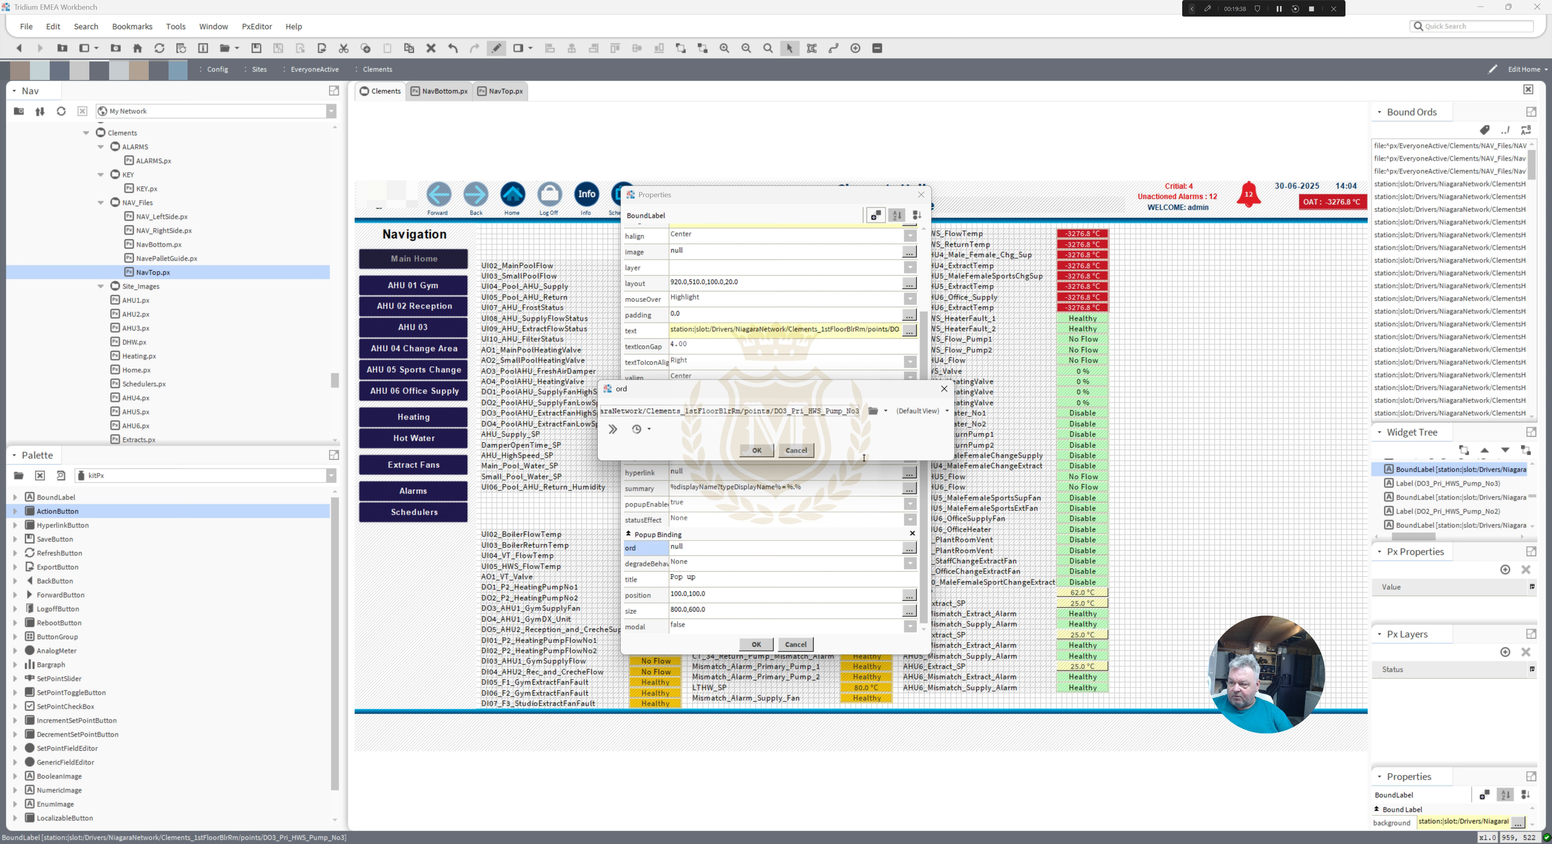
pyautogui.click(921, 410)
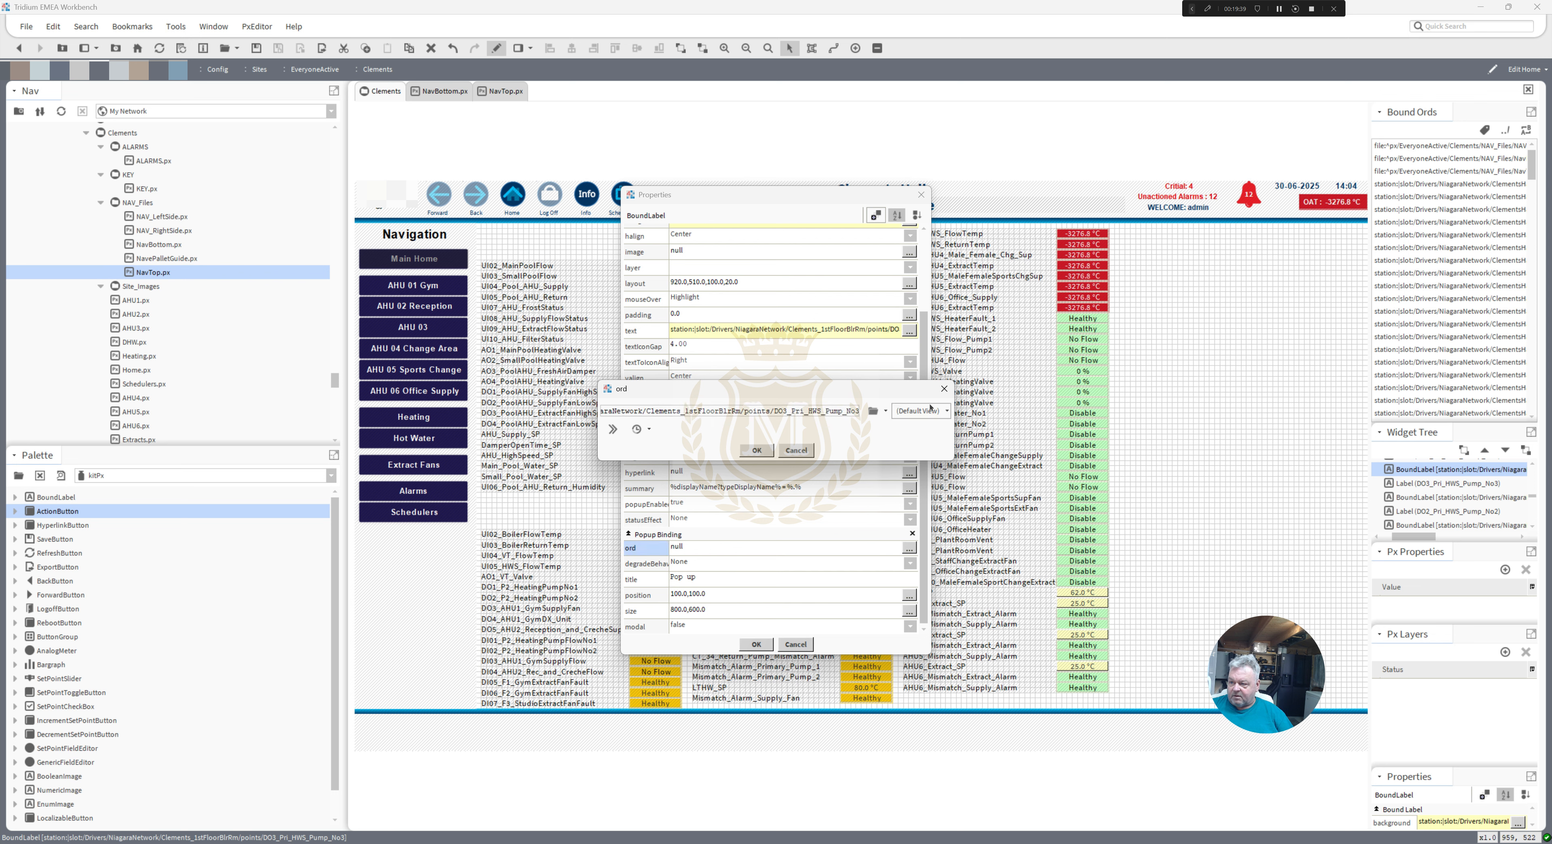
pyautogui.click(809, 478)
pyautogui.click(757, 450)
pyautogui.click(767, 640)
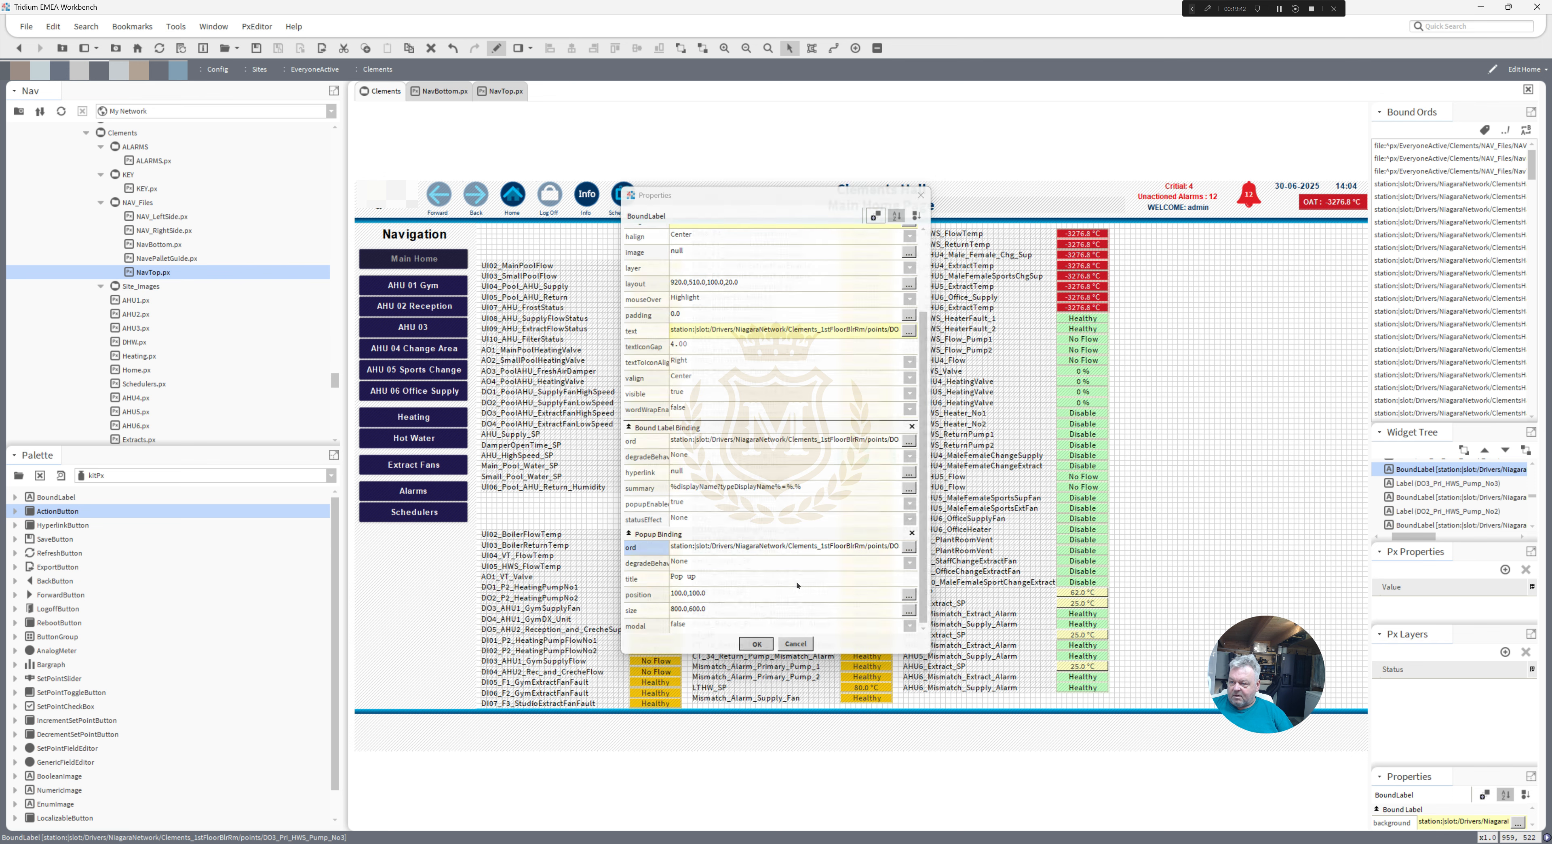
# - Add a kitPx Popup Binding to the value label of DO4_Pri_HWS_Pump_No4
pyautogui.doubleClick(855, 466)
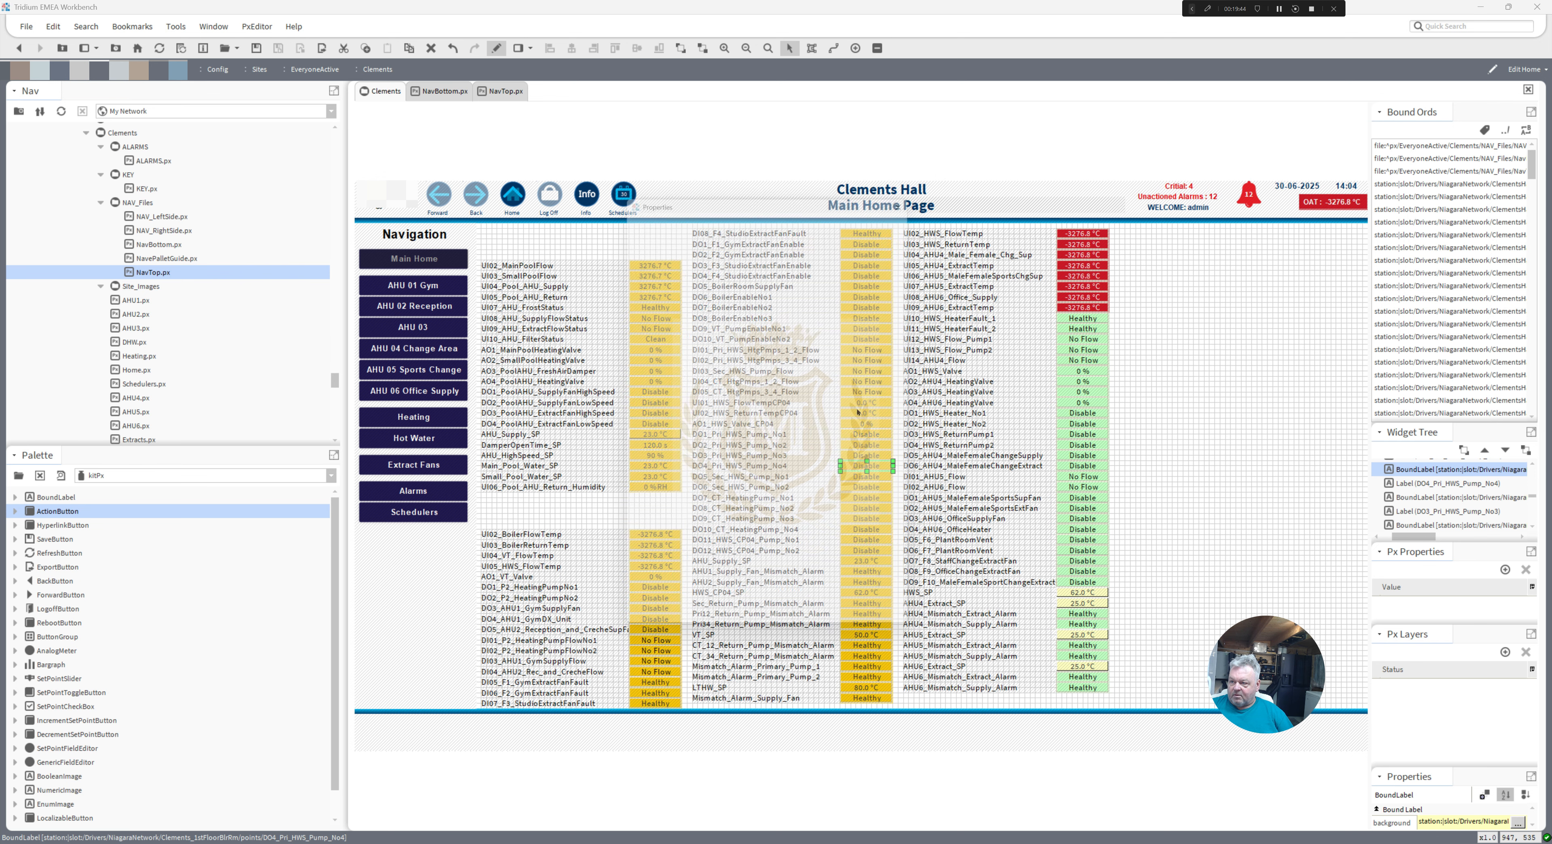
pyautogui.click(875, 215)
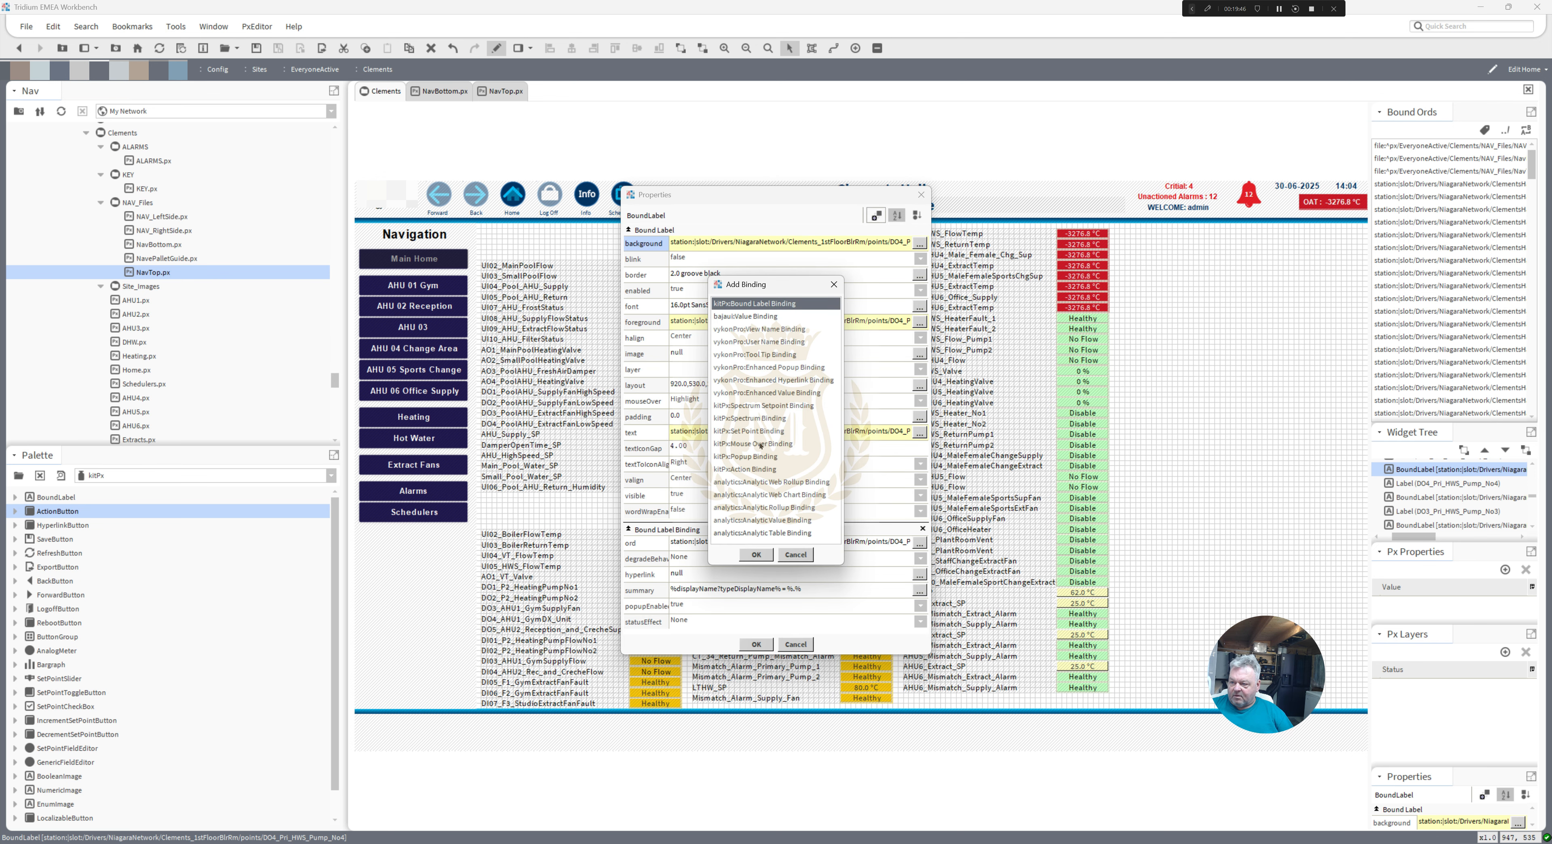
pyautogui.doubleClick(754, 456)
pyautogui.moveTo(923, 480); pyautogui.dragTo(942, 644)
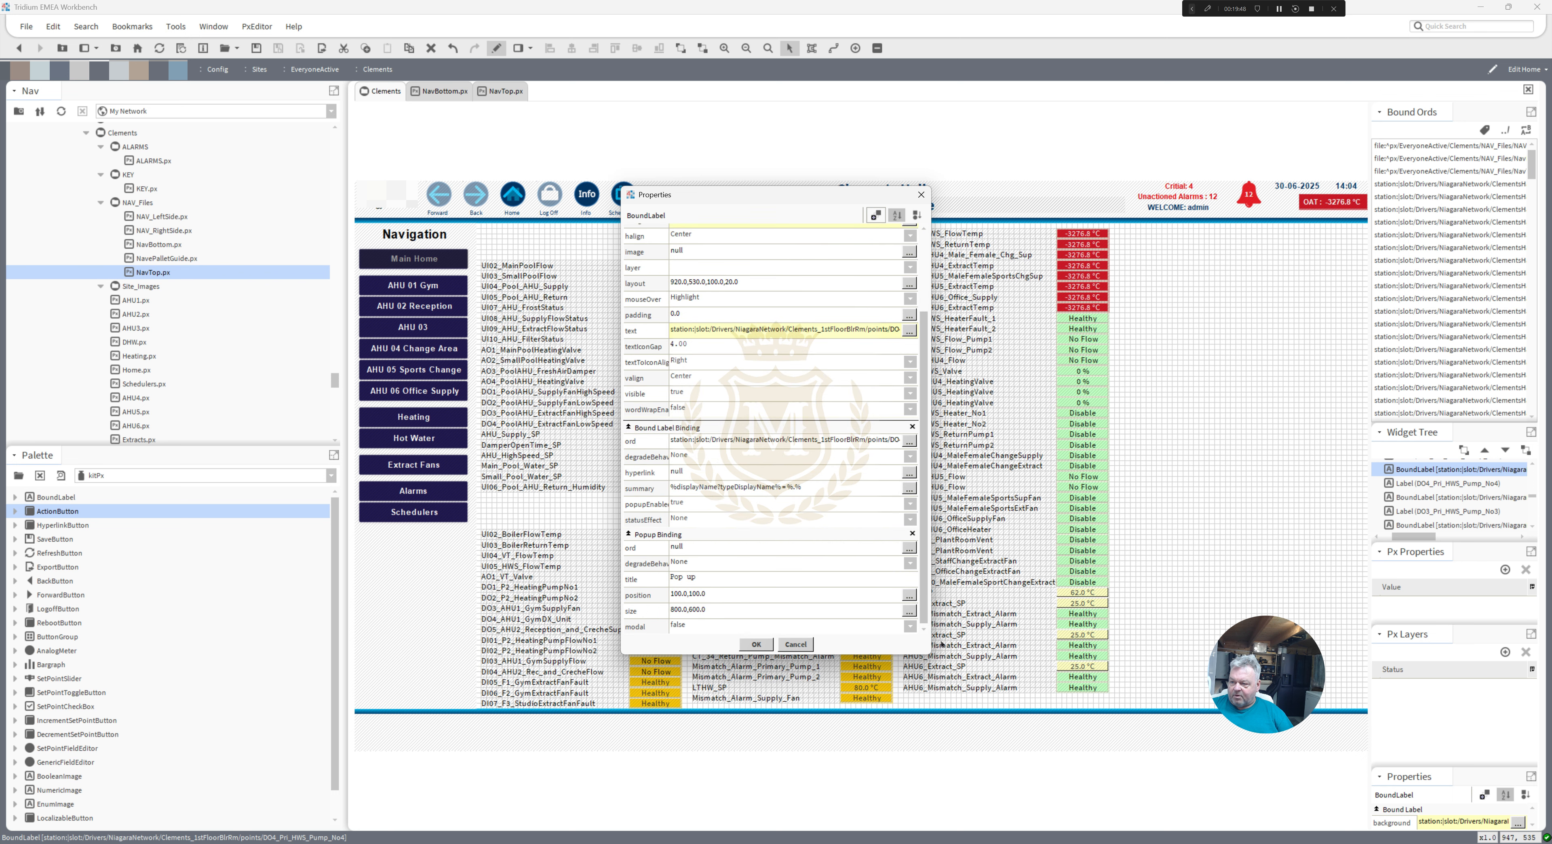
# - Copy the DO4_Pri_HWS_Pump_No4 label's bound ord into its popup binding with the Chart view, and apply the properties
pyautogui.click(854, 440)
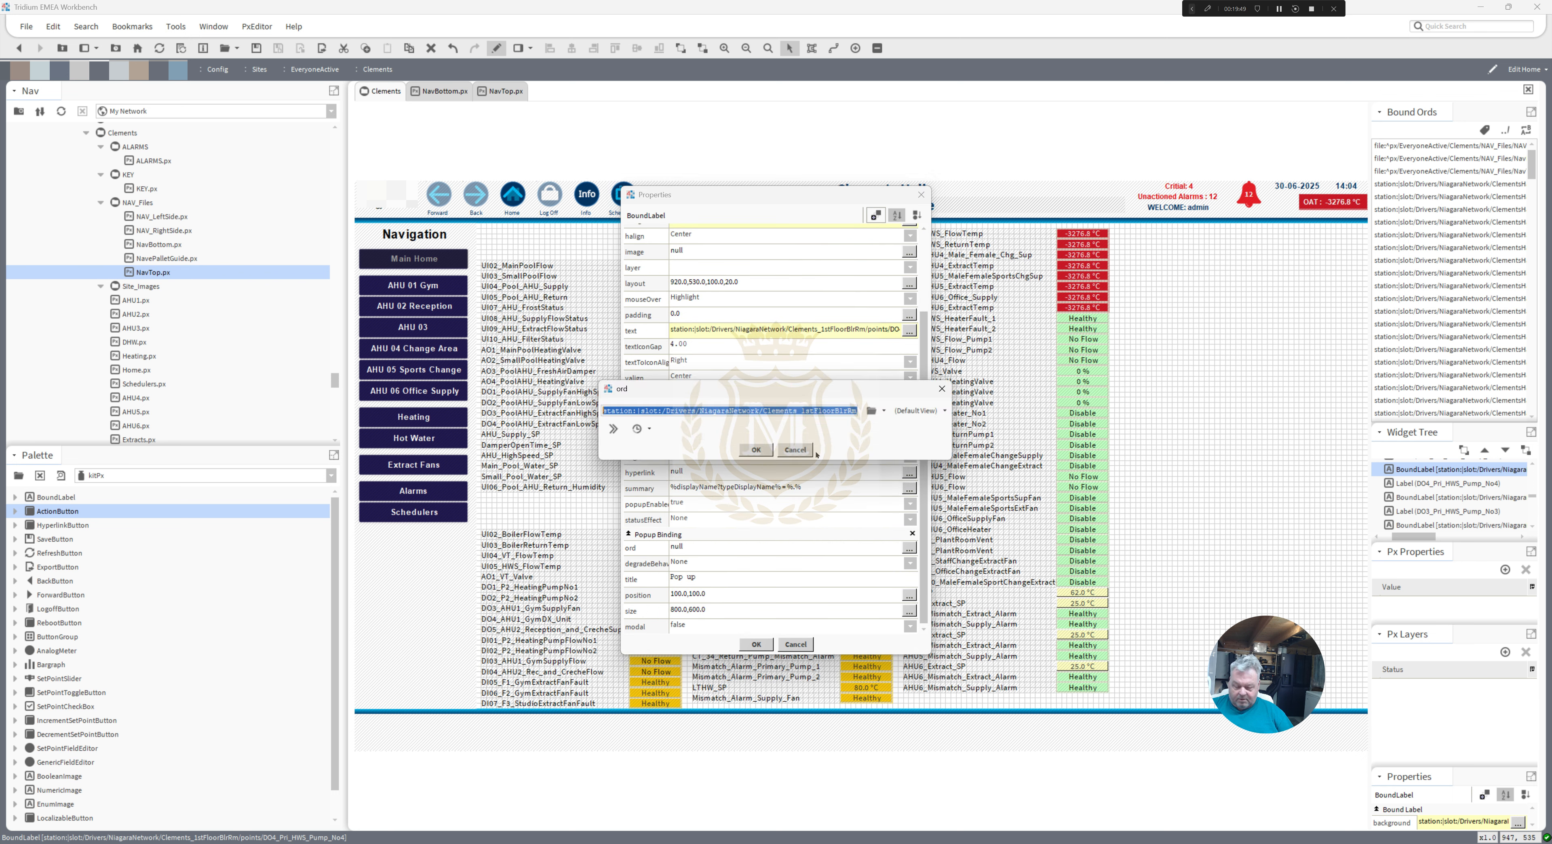
pyautogui.click(756, 450)
pyautogui.click(909, 548)
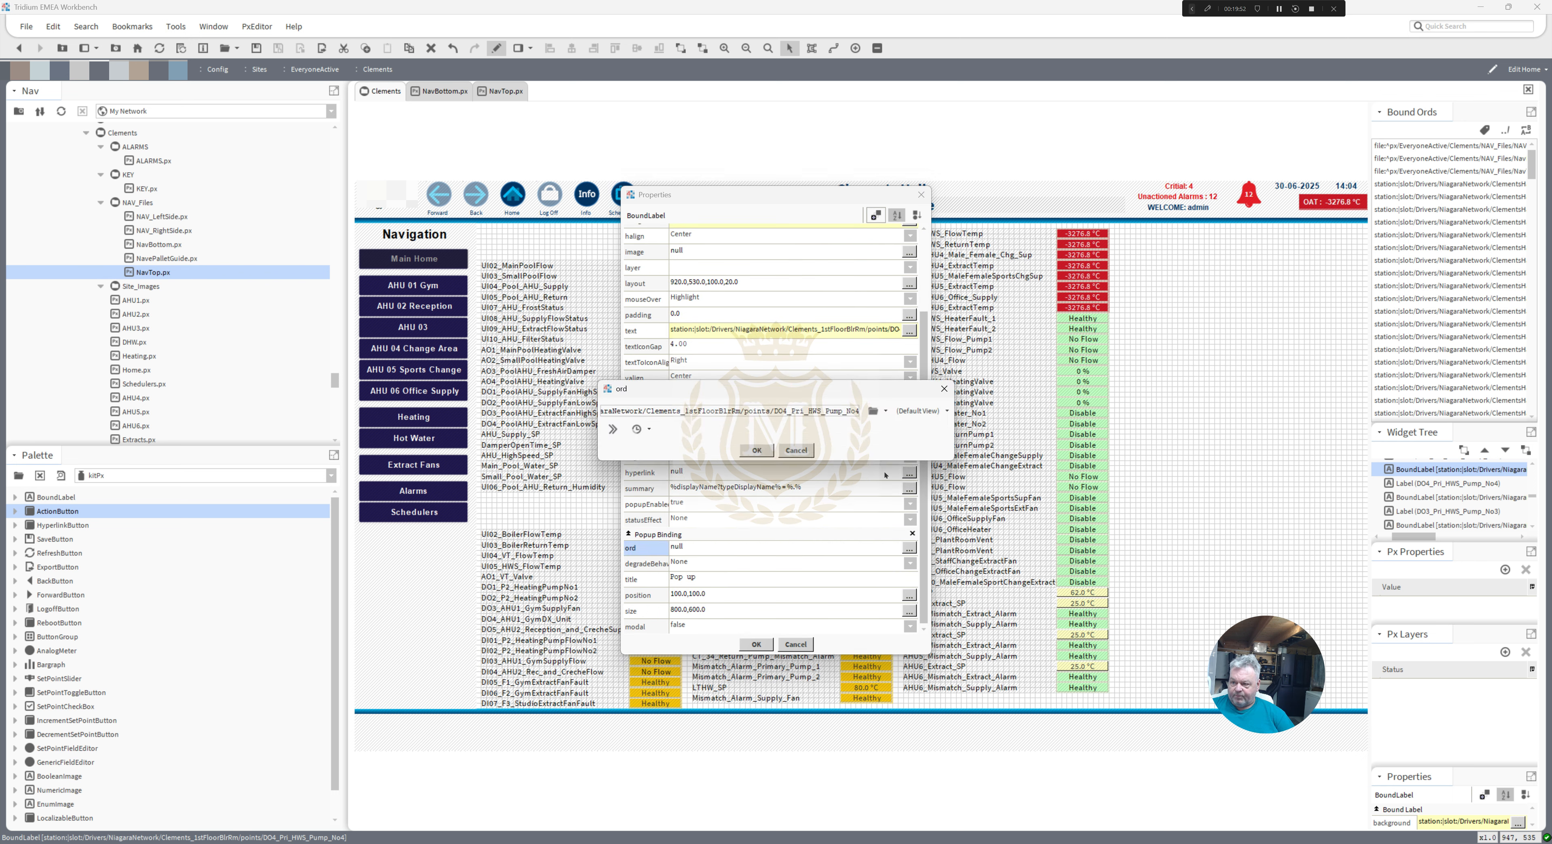
pyautogui.click(922, 411)
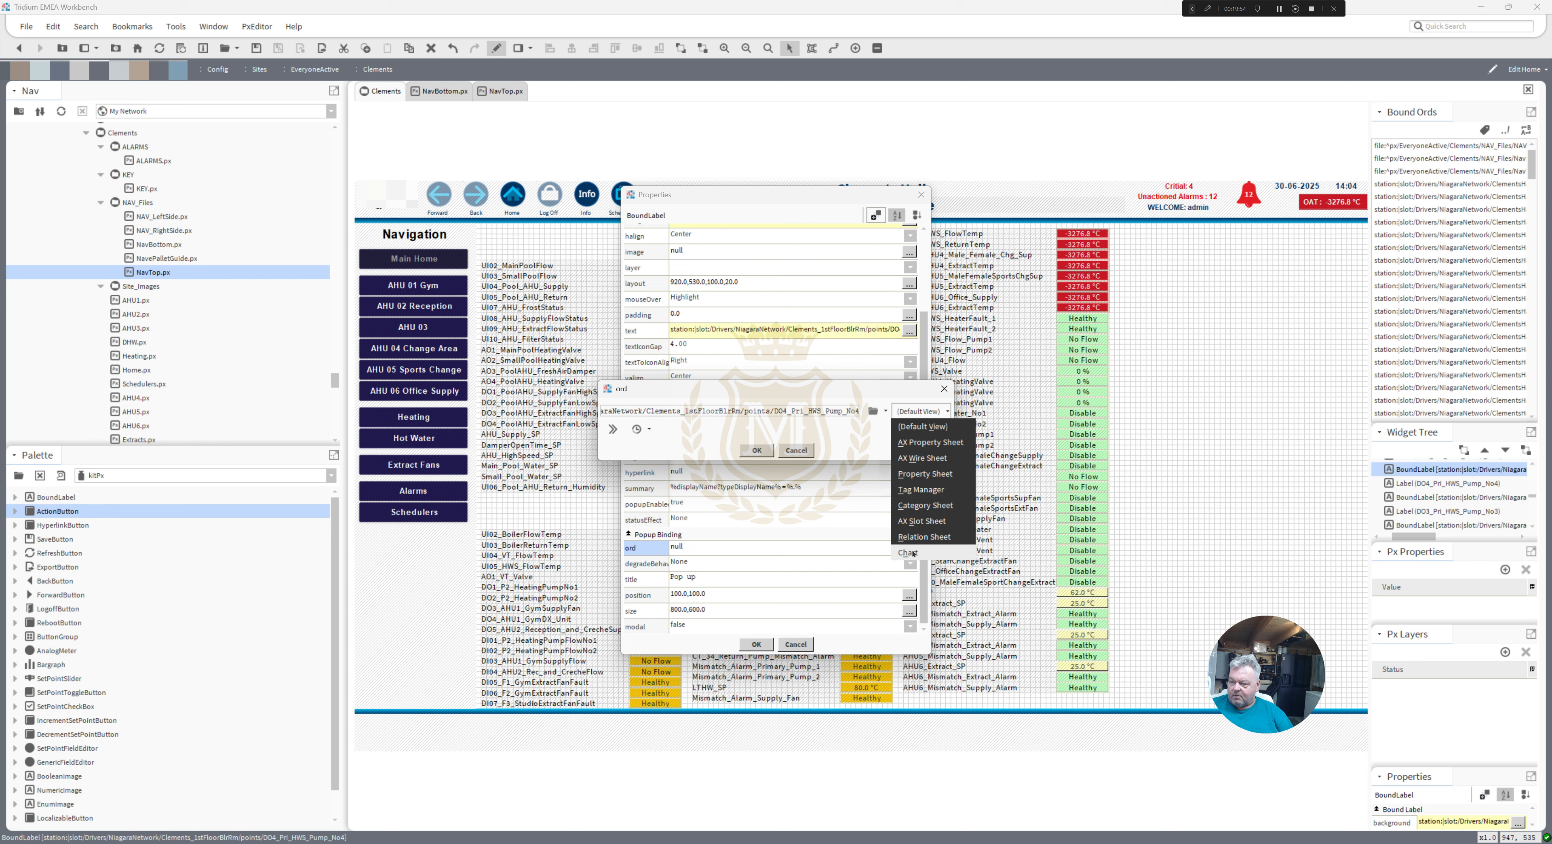
pyautogui.click(931, 520)
pyautogui.click(761, 450)
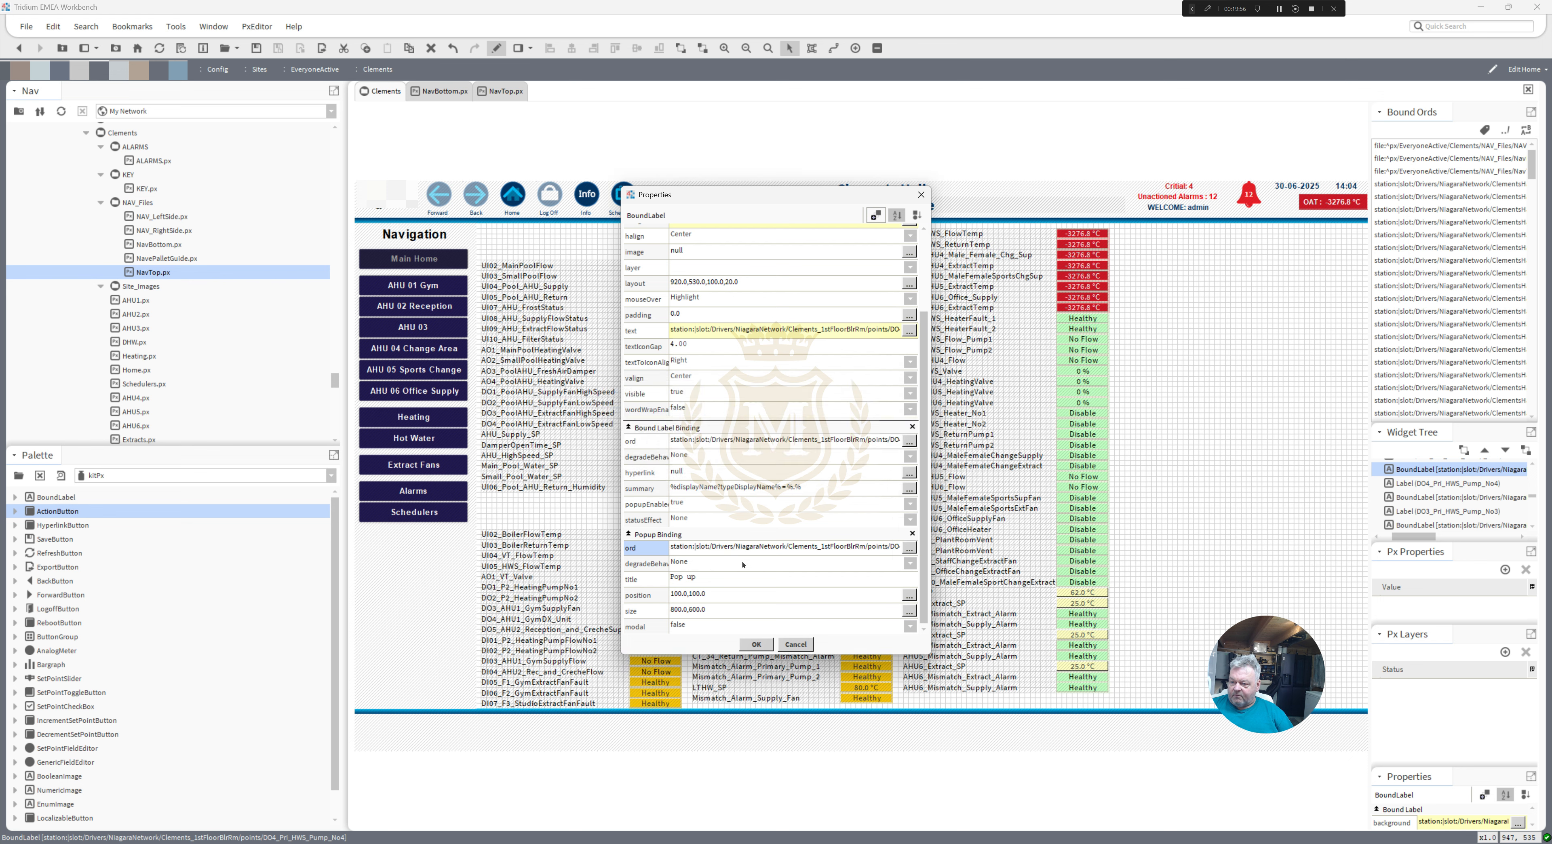
pyautogui.click(756, 645)
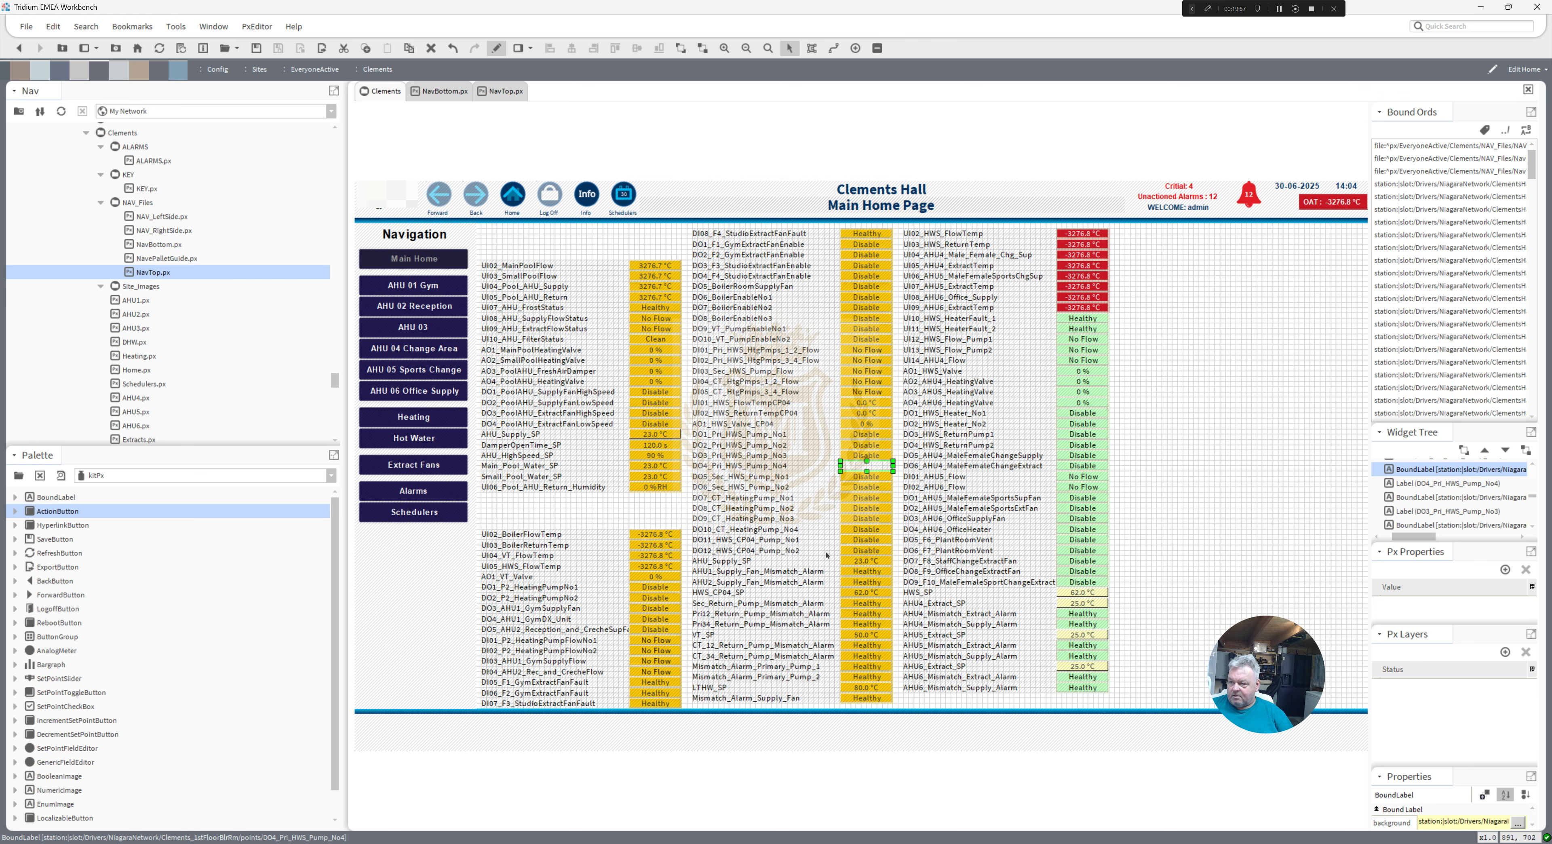
# - Add a kitPx Popup Binding to the value label of DO5_Sec_HWS_Pump_No1
pyautogui.doubleClick(868, 478)
pyautogui.click(876, 216)
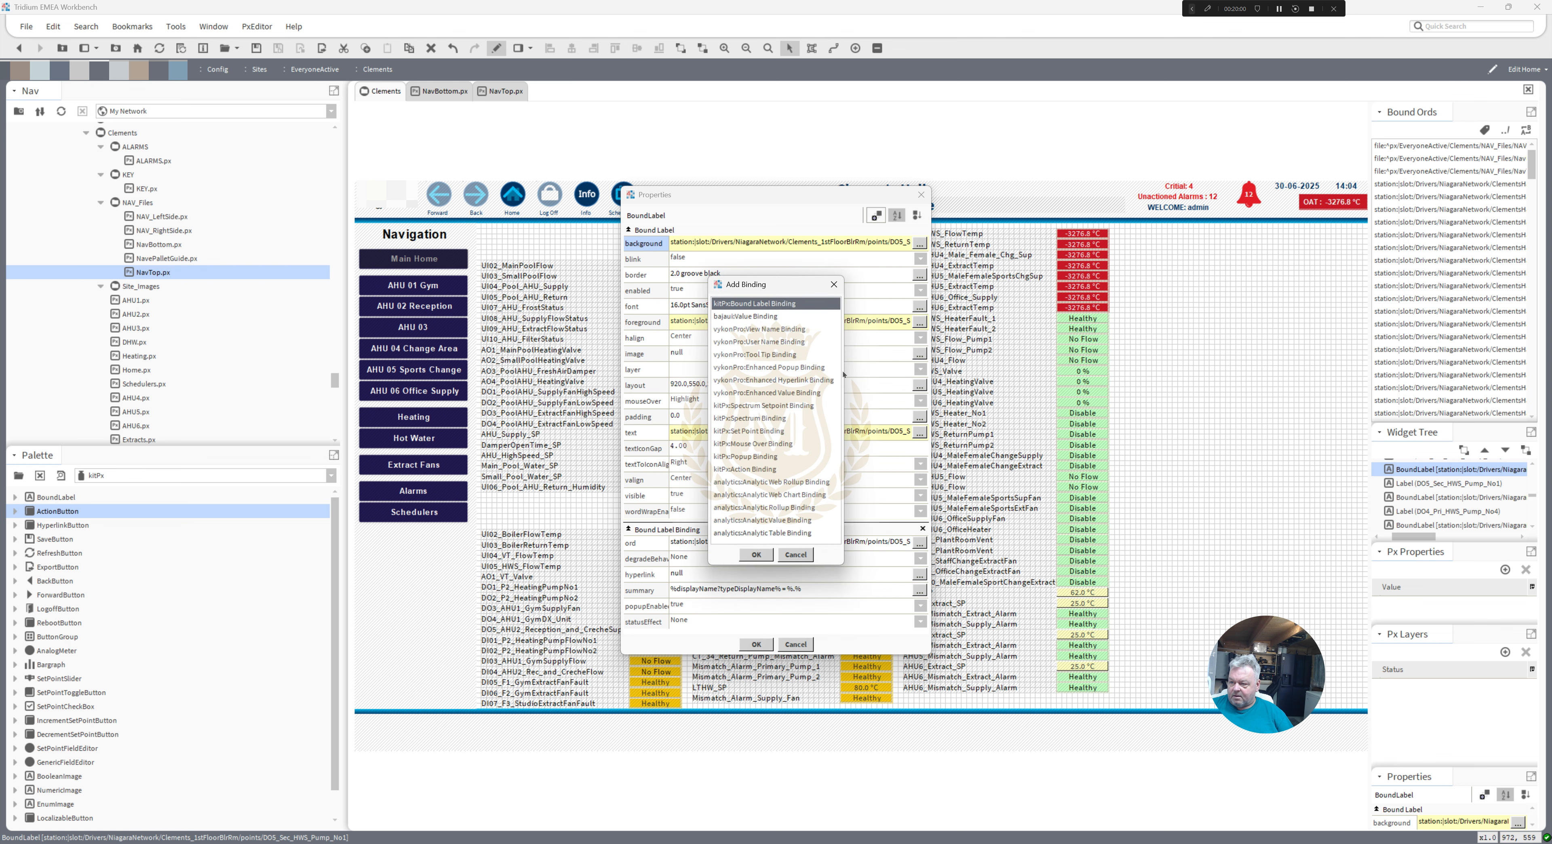
pyautogui.doubleClick(764, 457)
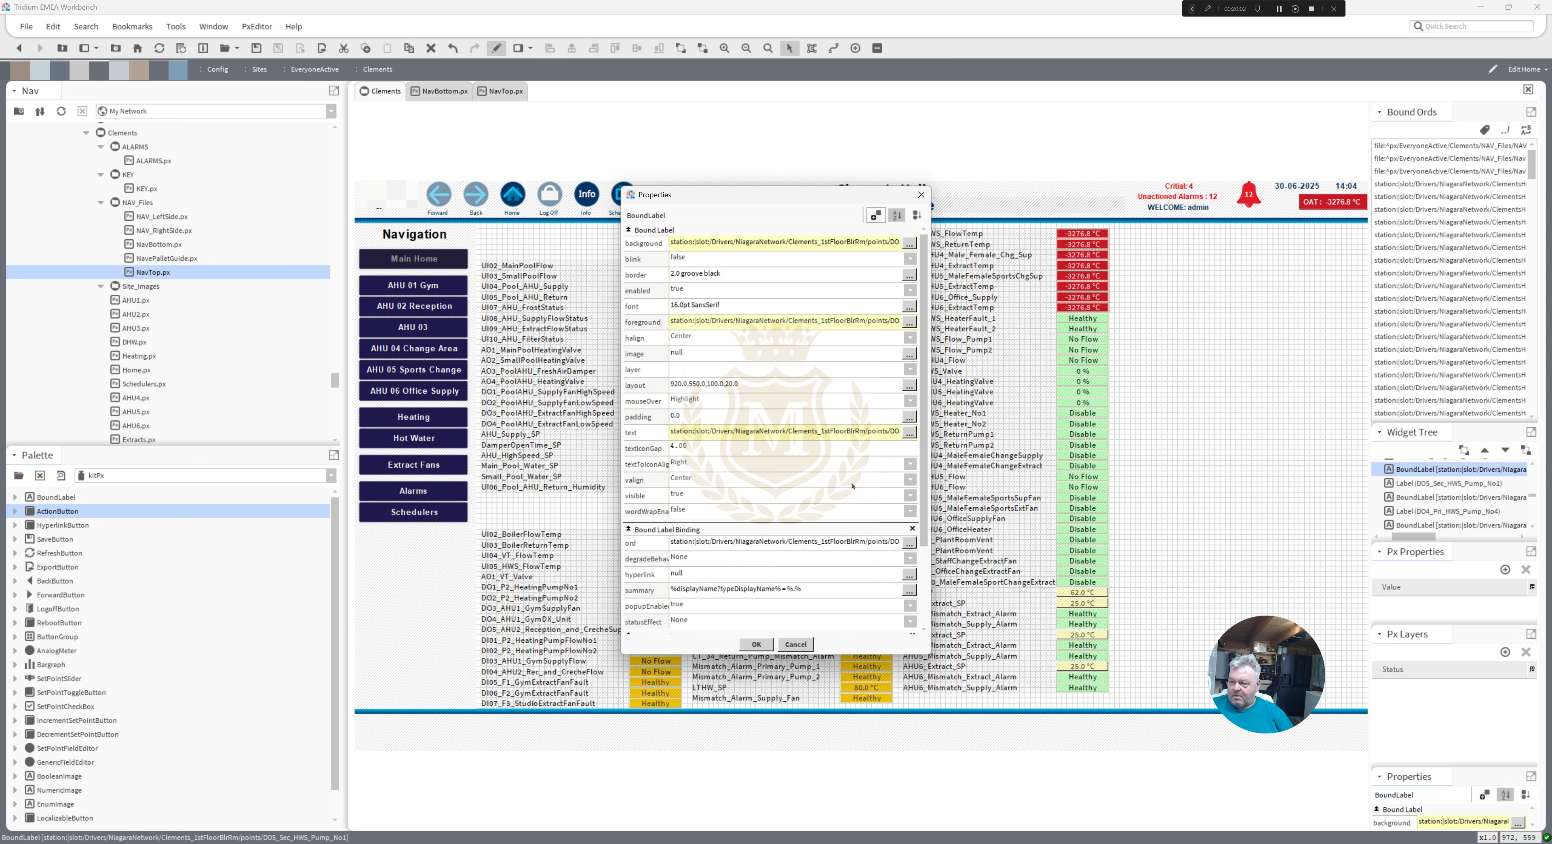
pyautogui.scroll(-3, 912, 500)
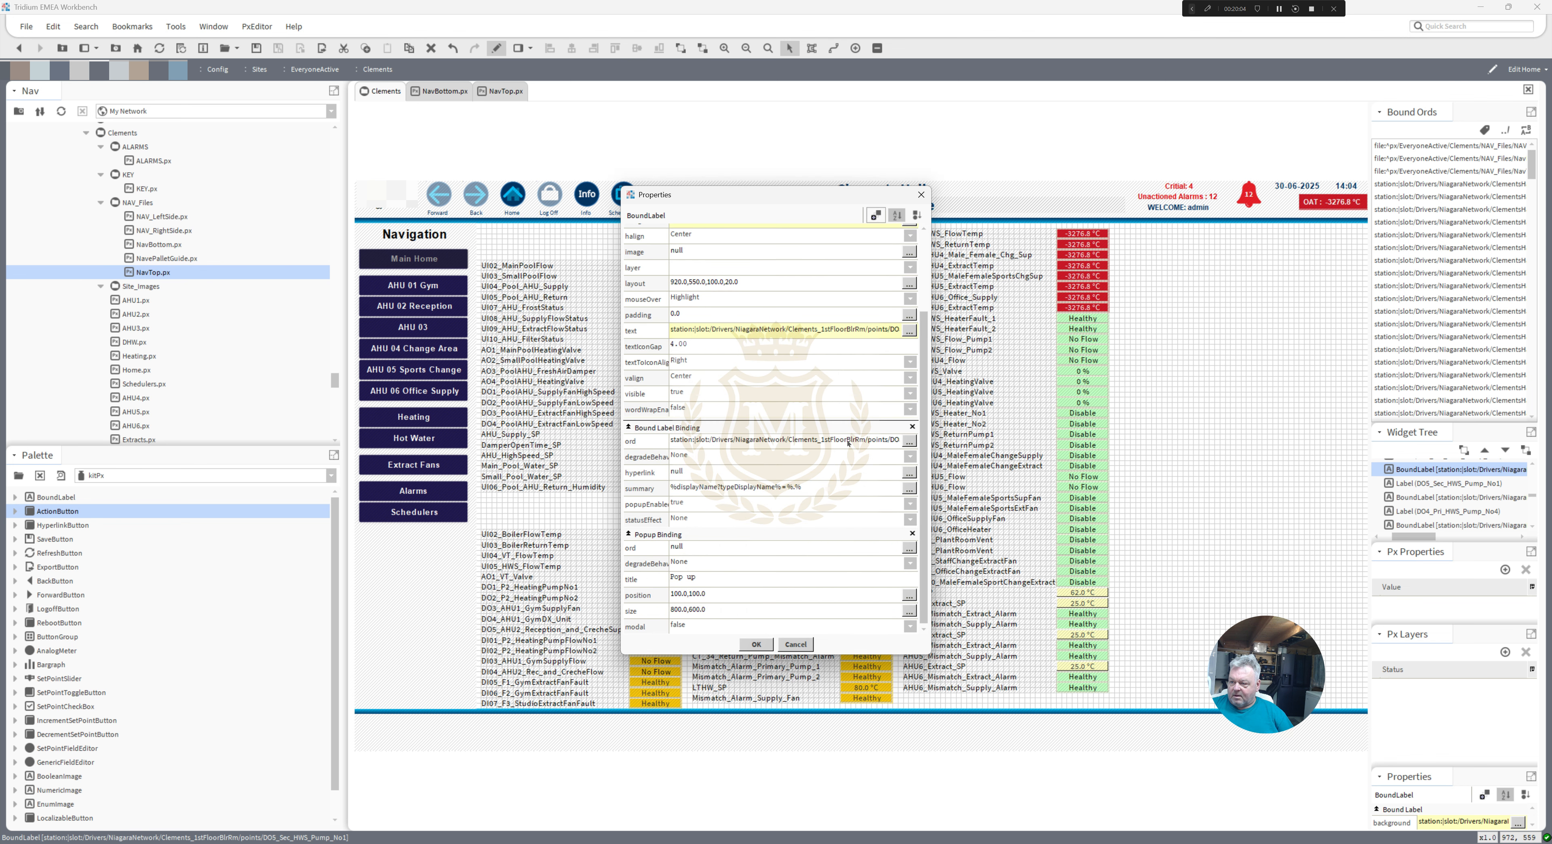
# - Copy the DO5_Sec_HWS_Pump_No1 label's bound ord into its popup binding with the Chart view, and apply the properties
pyautogui.doubleClick(849, 442)
pyautogui.hotkey('ctrl', 'c')
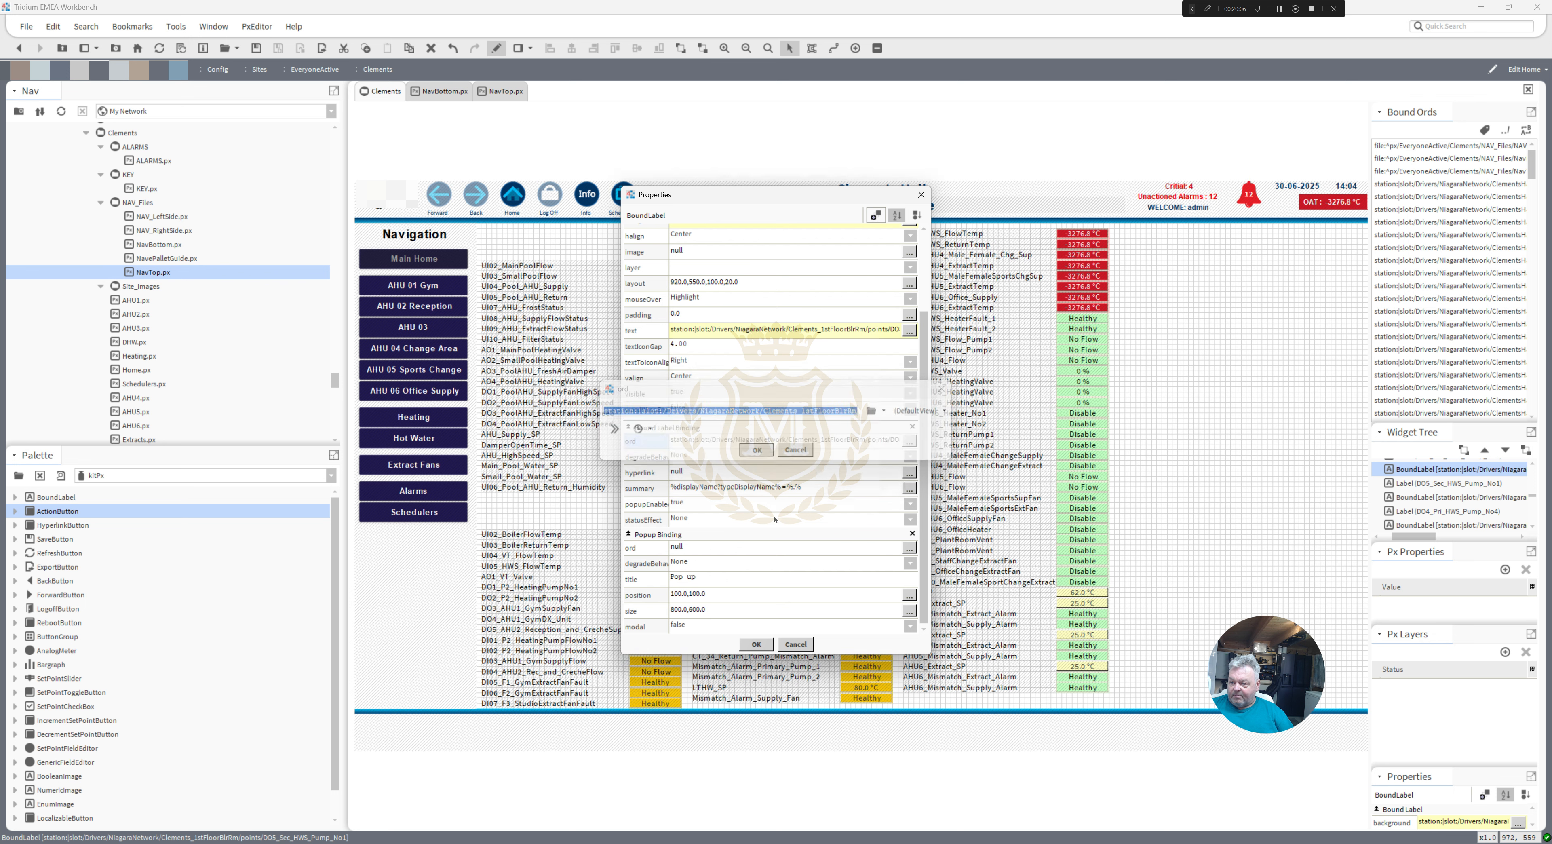
pyautogui.doubleClick(777, 546)
pyautogui.hotkey('ctrl', 'v')
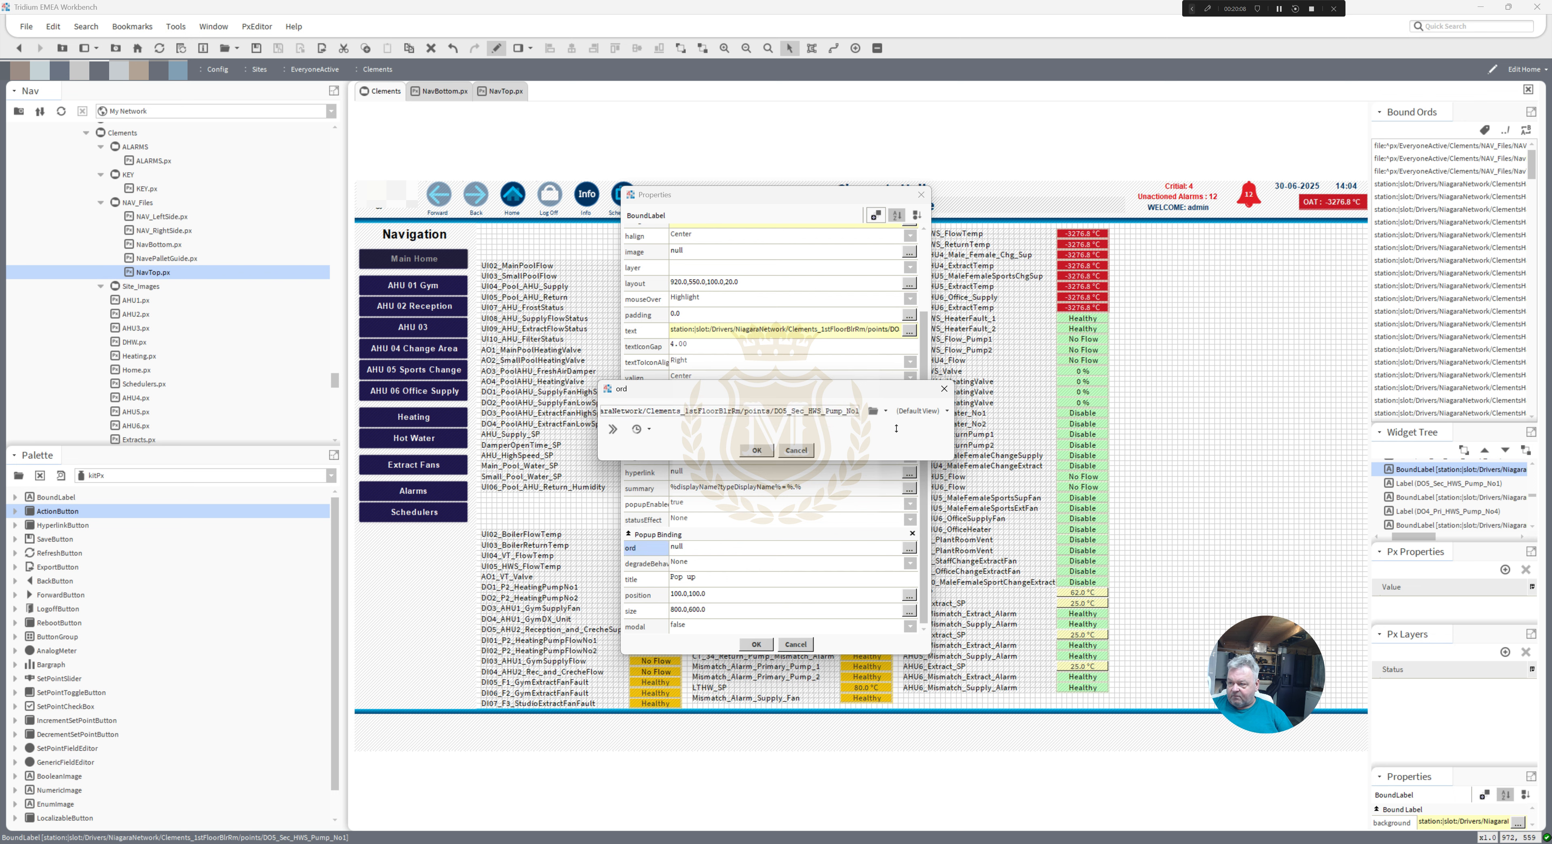
pyautogui.click(946, 411)
pyautogui.click(928, 477)
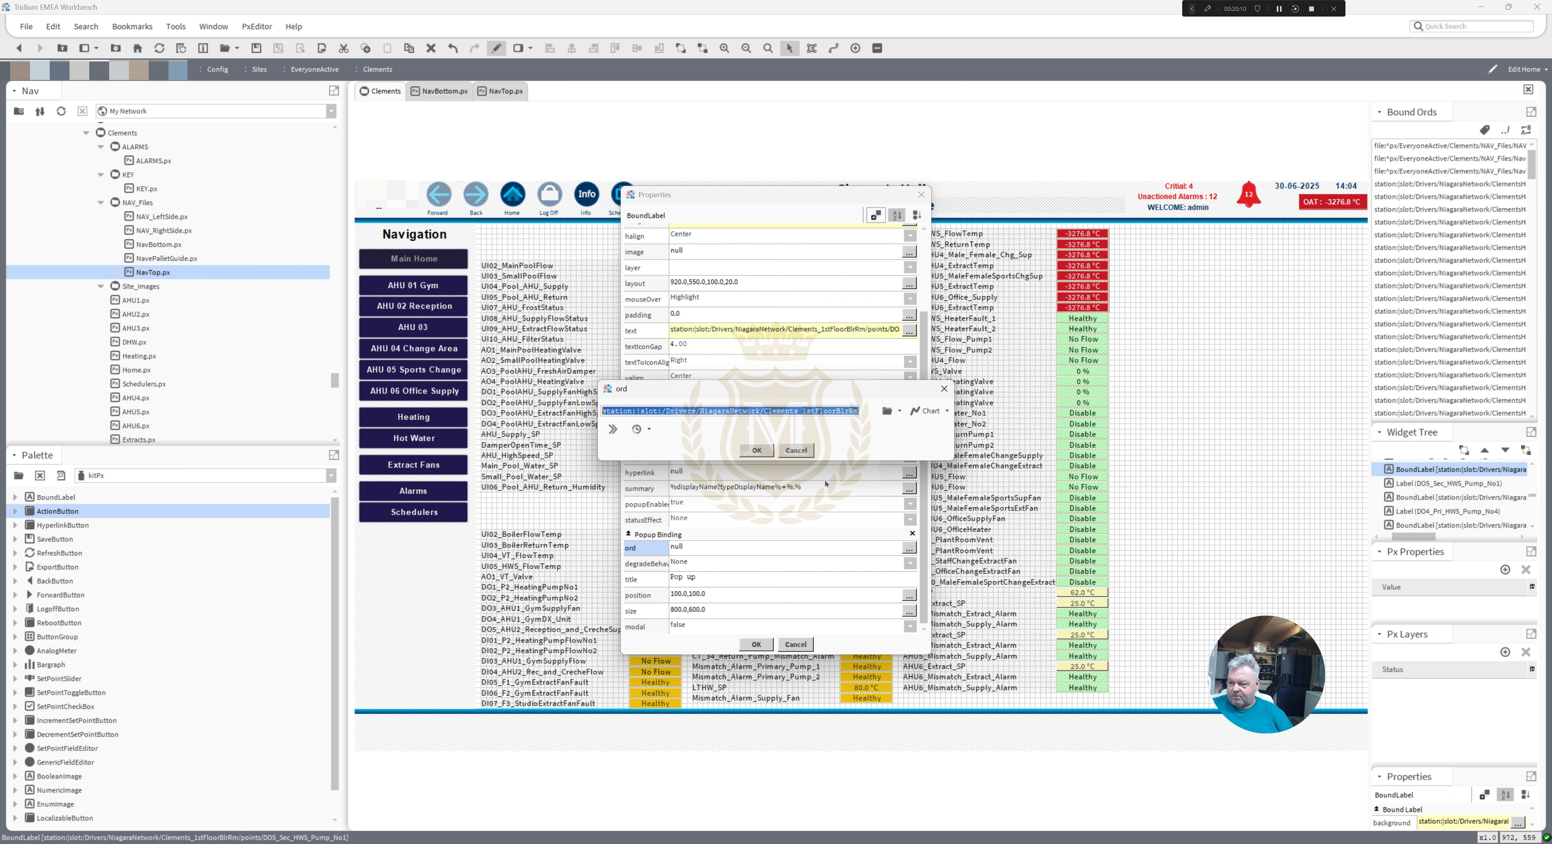
pyautogui.click(762, 452)
pyautogui.click(757, 644)
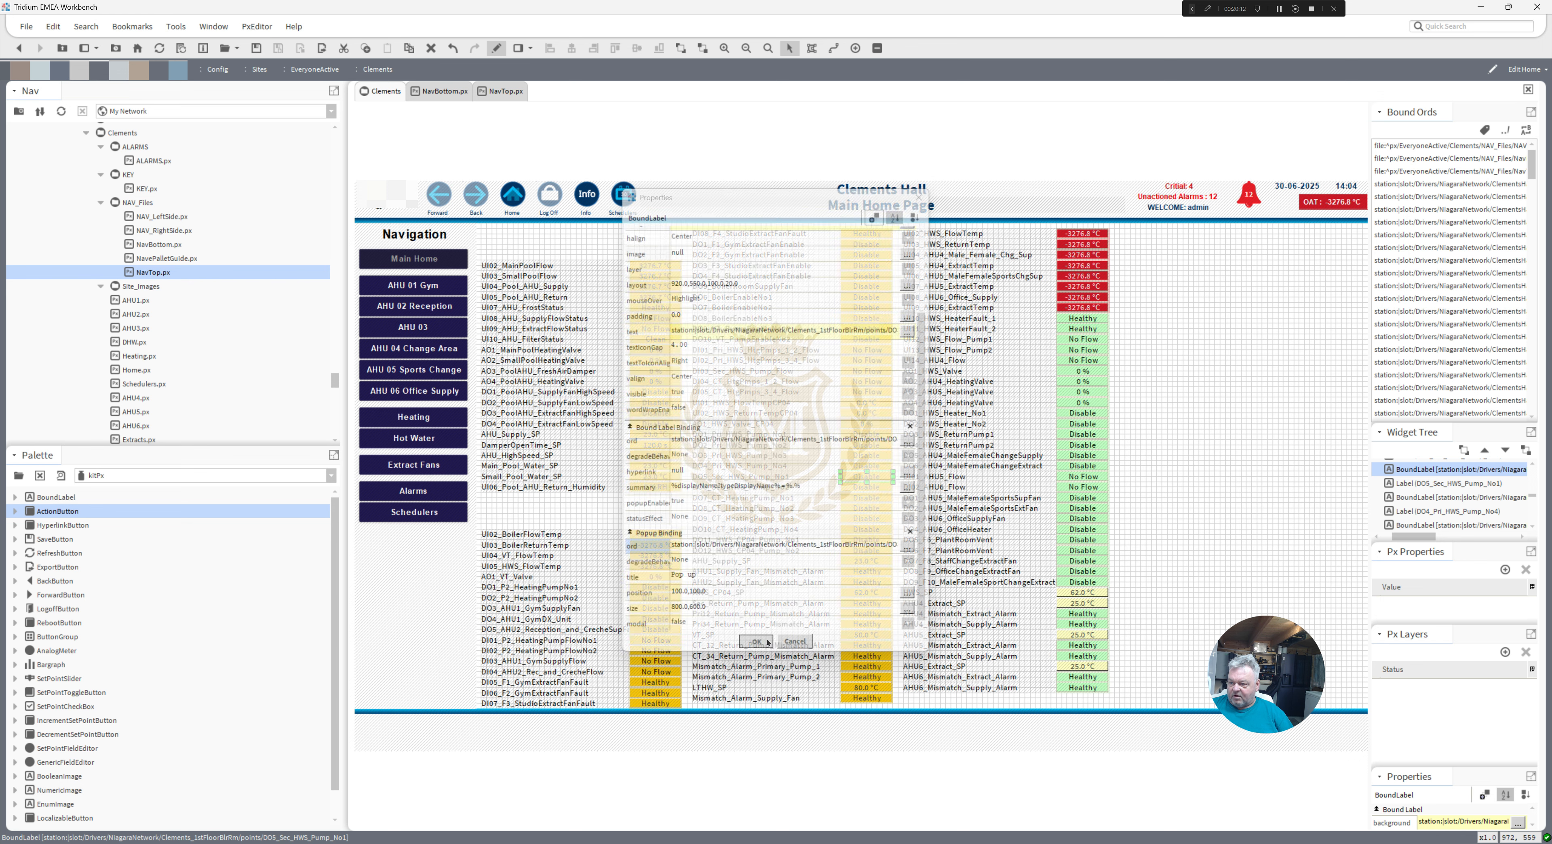
# - Add a kitPx Popup Binding to the value label of DO6_Sec_HWS_Pump_No2
pyautogui.doubleClick(862, 489)
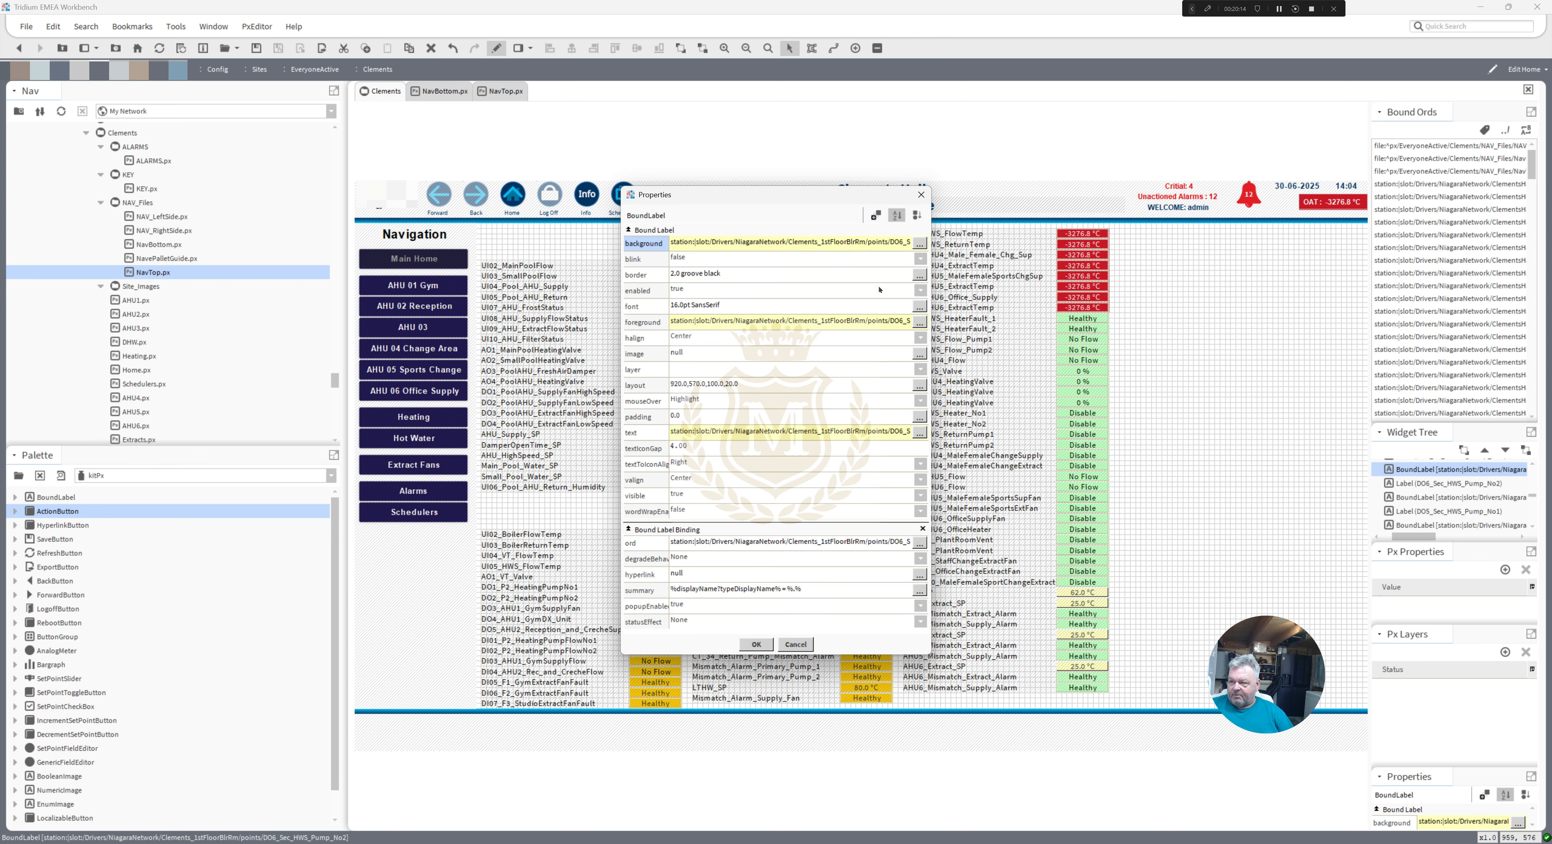
pyautogui.click(876, 215)
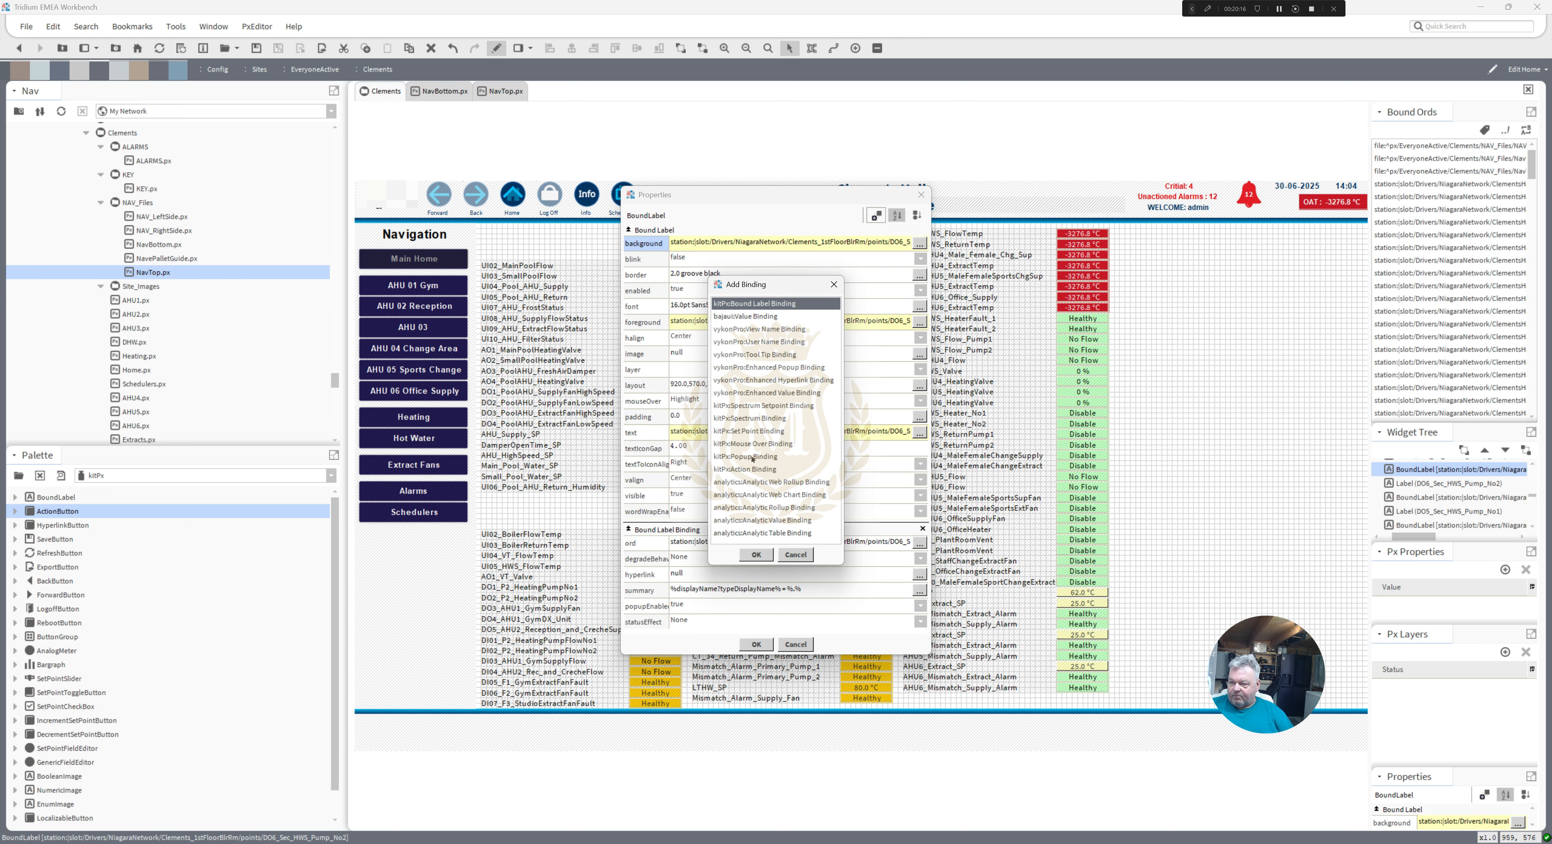
pyautogui.doubleClick(747, 456)
pyautogui.moveTo(918, 471); pyautogui.dragTo(956, 615)
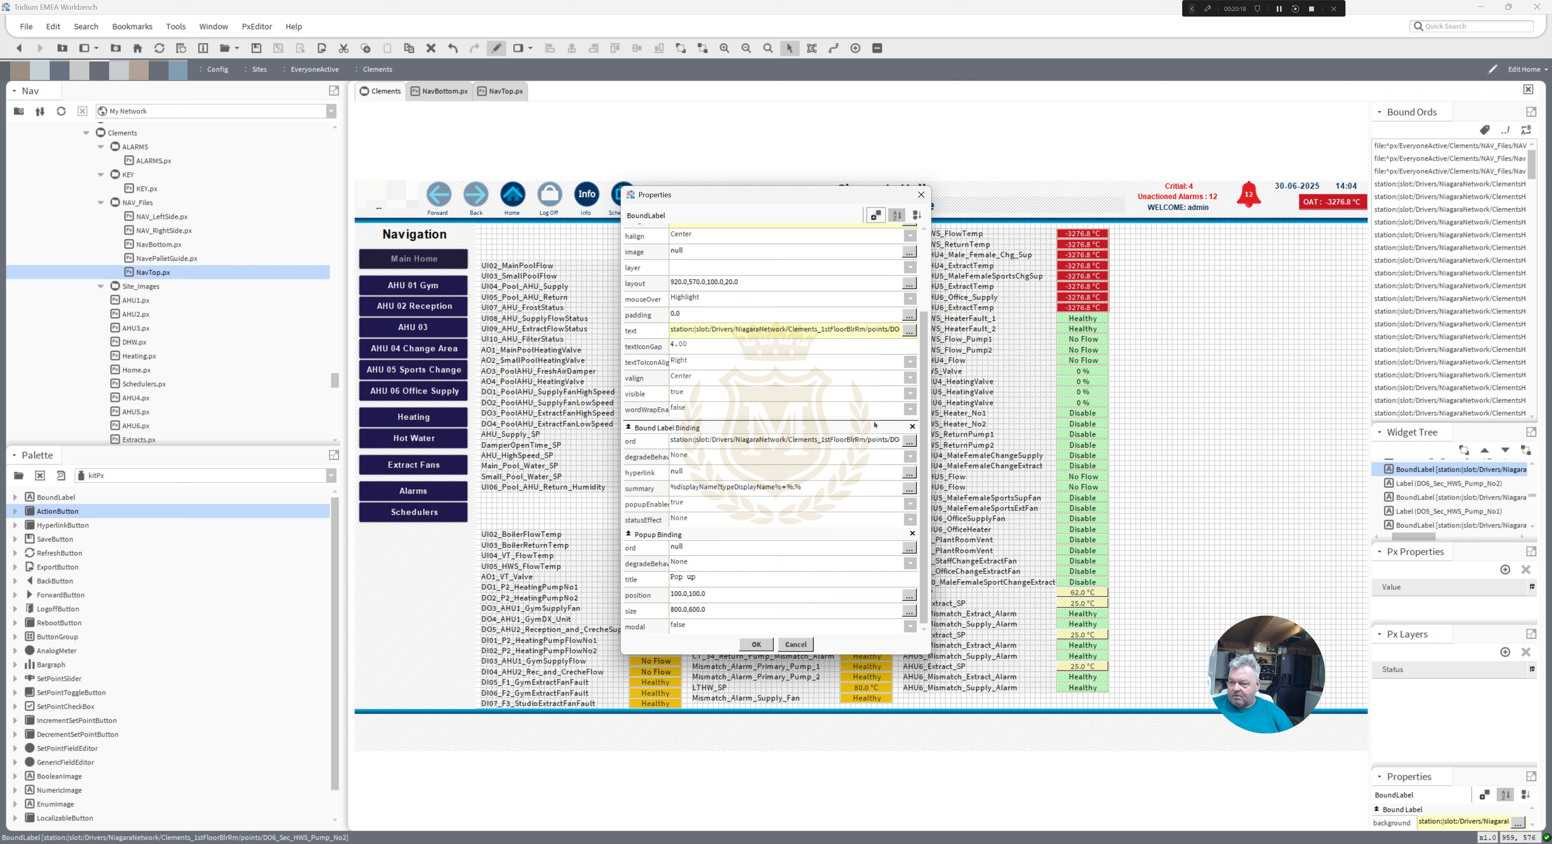
# - Copy the DO6_Sec_HWS_Pump_No2 label's bound ord into its popup binding with the Chart view, and apply the properties
pyautogui.click(866, 440)
pyautogui.hotkey('ctrl', 'c')
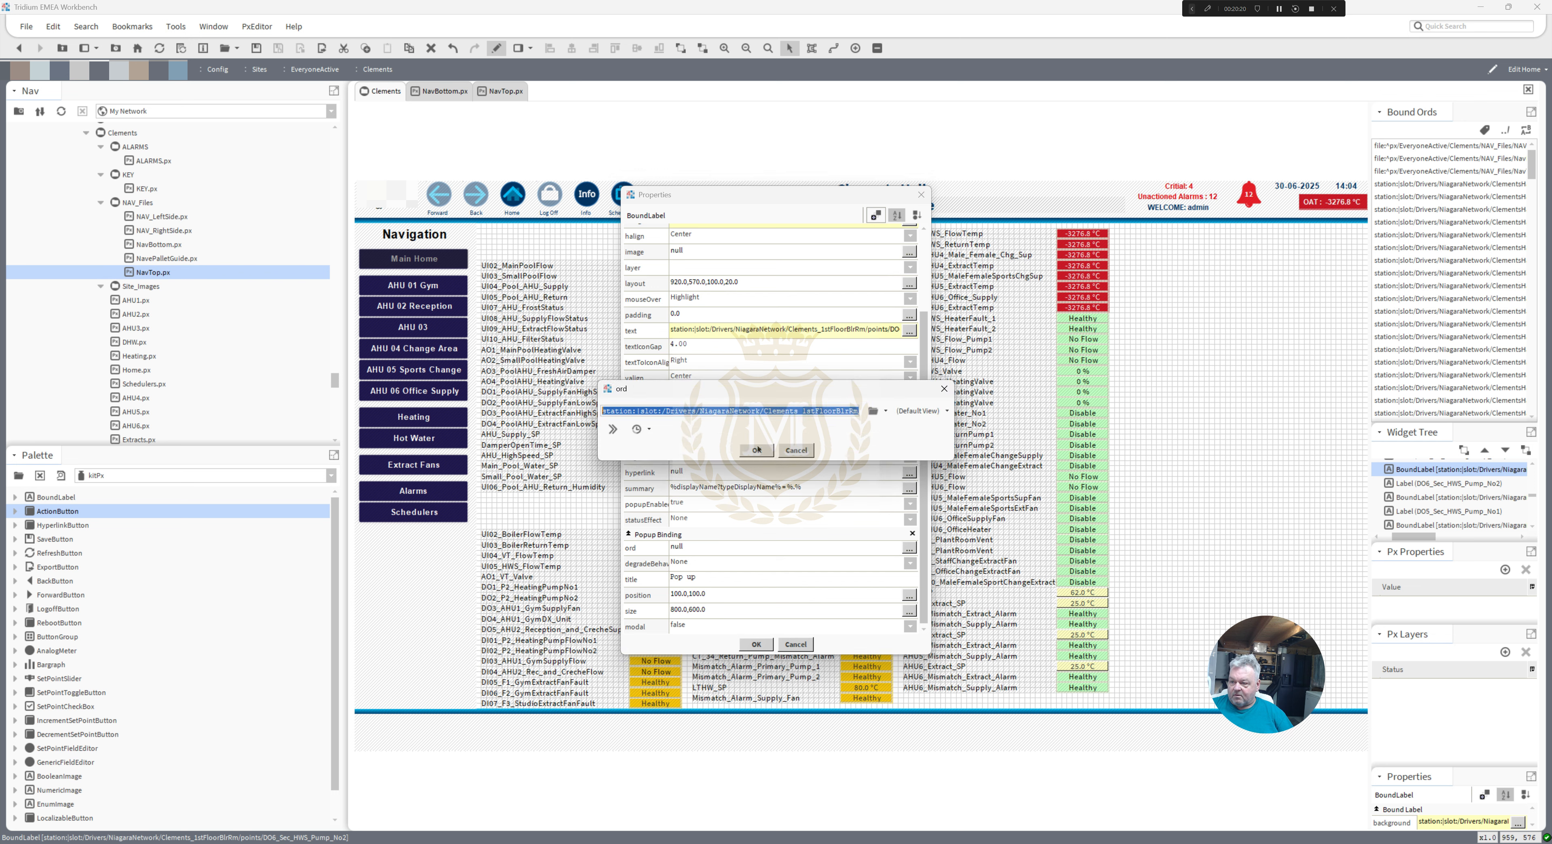
pyautogui.click(757, 448)
pyautogui.click(771, 551)
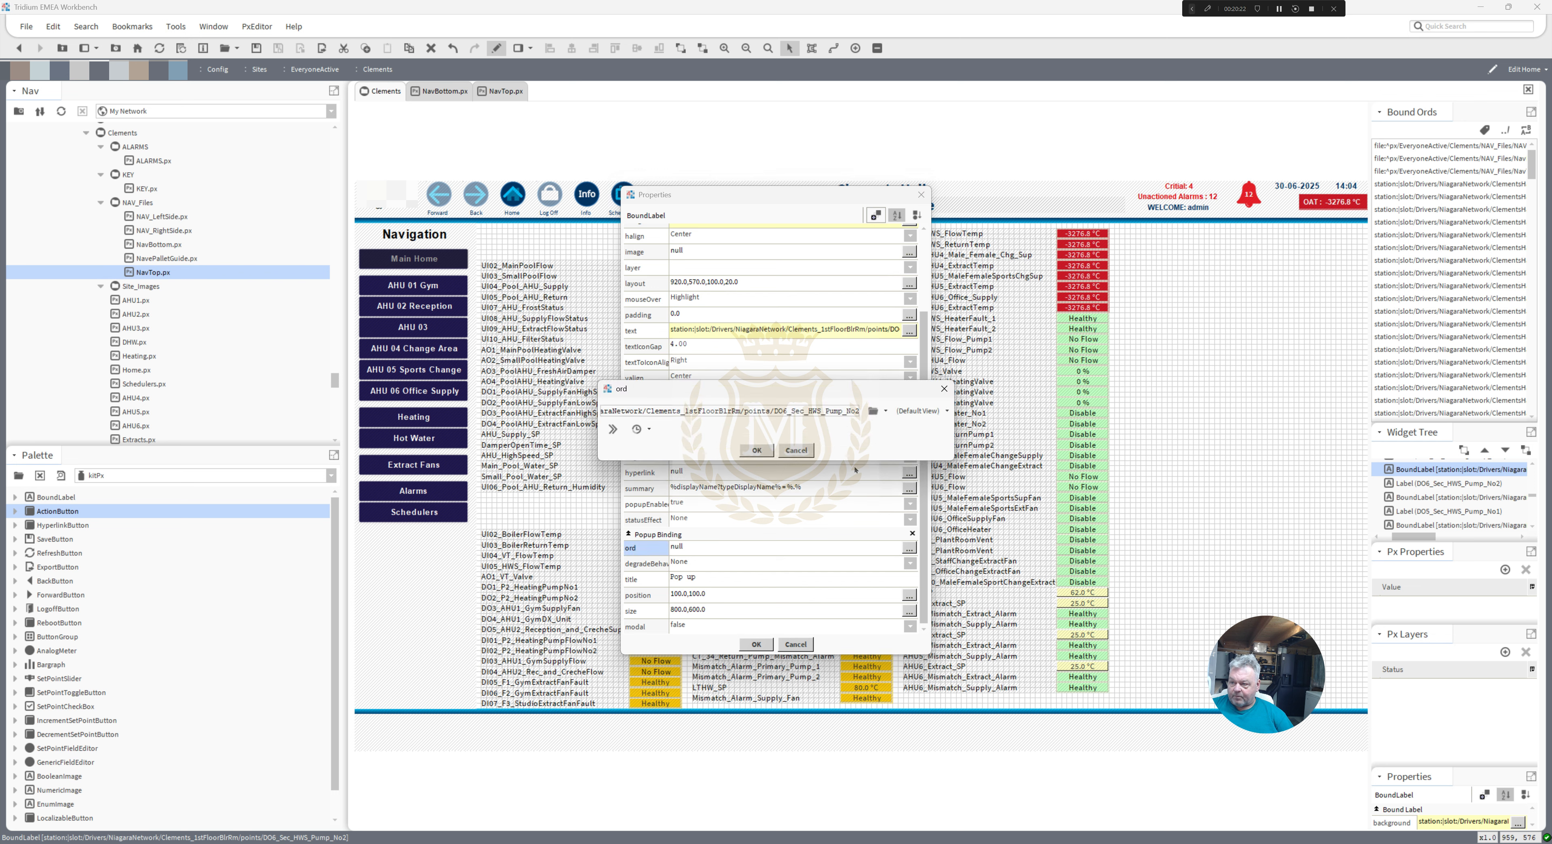
pyautogui.hotkey('ctrl', 'v')
pyautogui.click(920, 411)
pyautogui.click(907, 552)
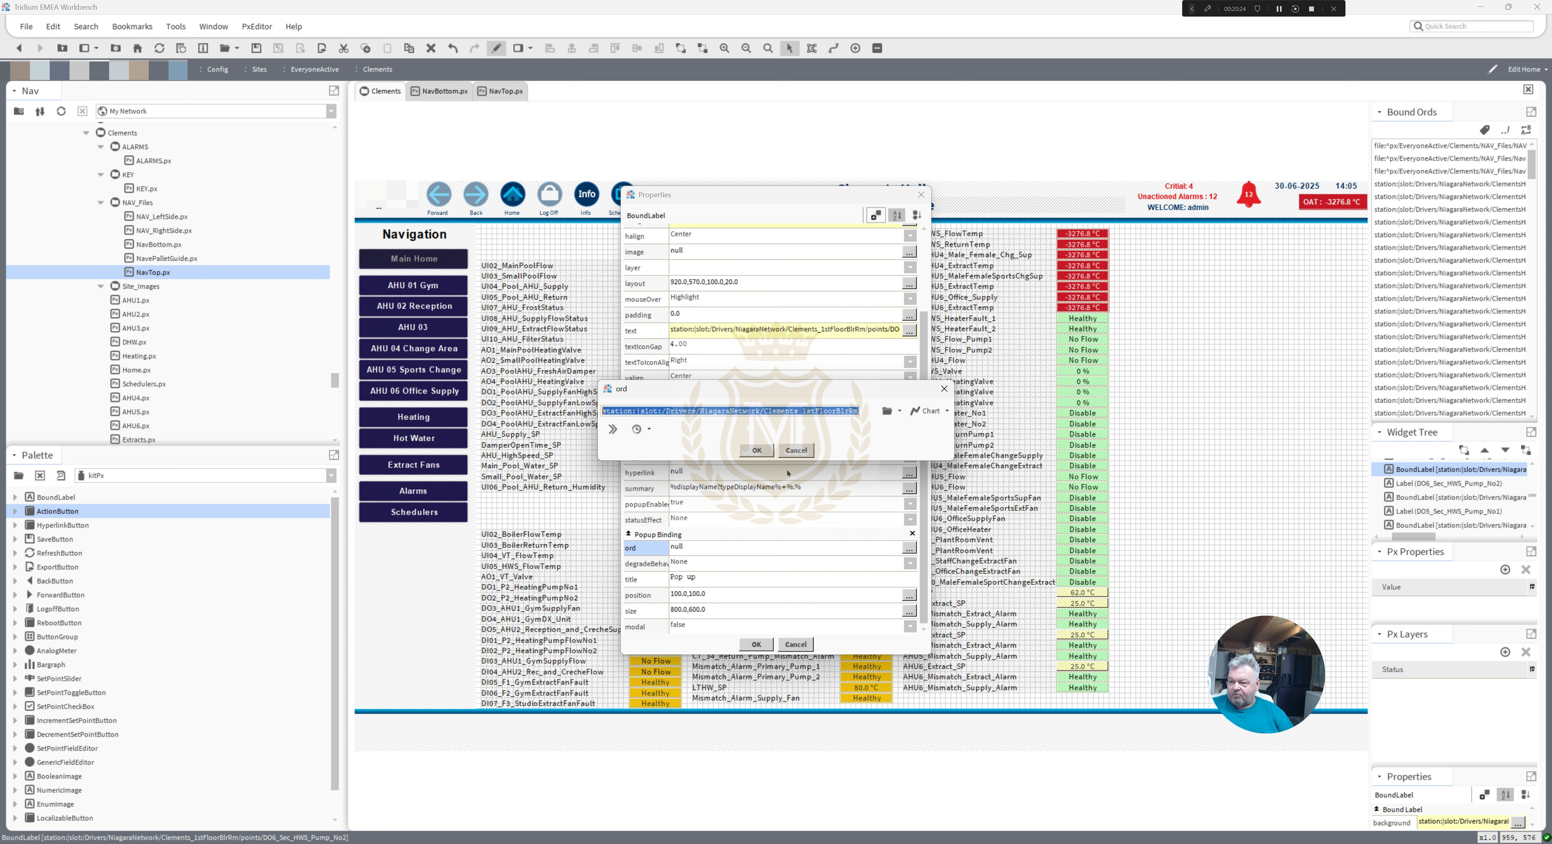
pyautogui.click(757, 450)
pyautogui.click(756, 644)
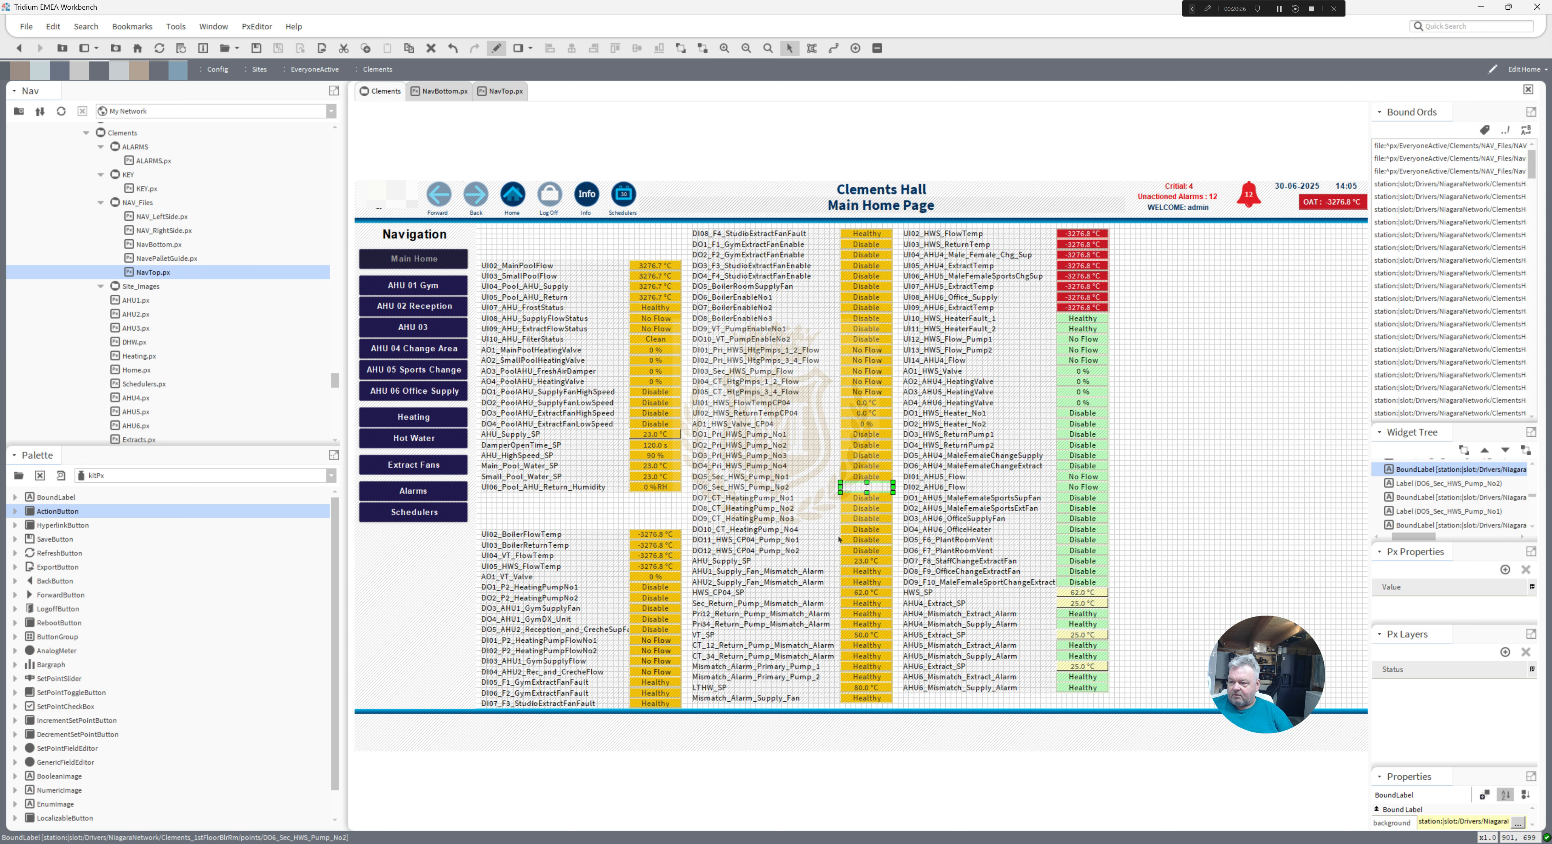
# - Add a kitPx Popup Binding to the value label of DO7_CT_HeatingPump_No1
pyautogui.doubleClick(863, 498)
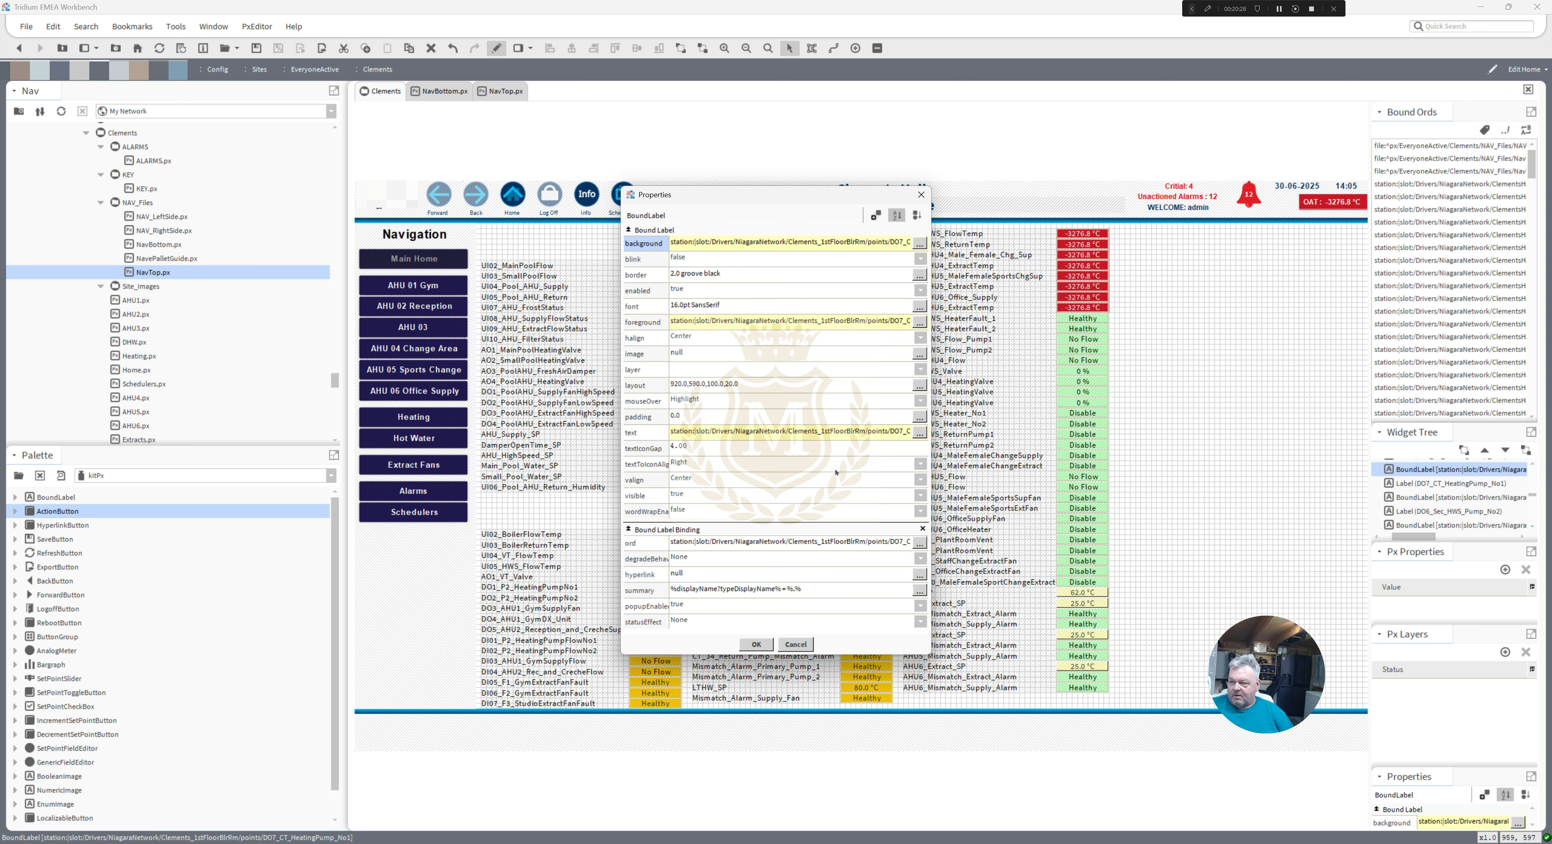
pyautogui.click(875, 215)
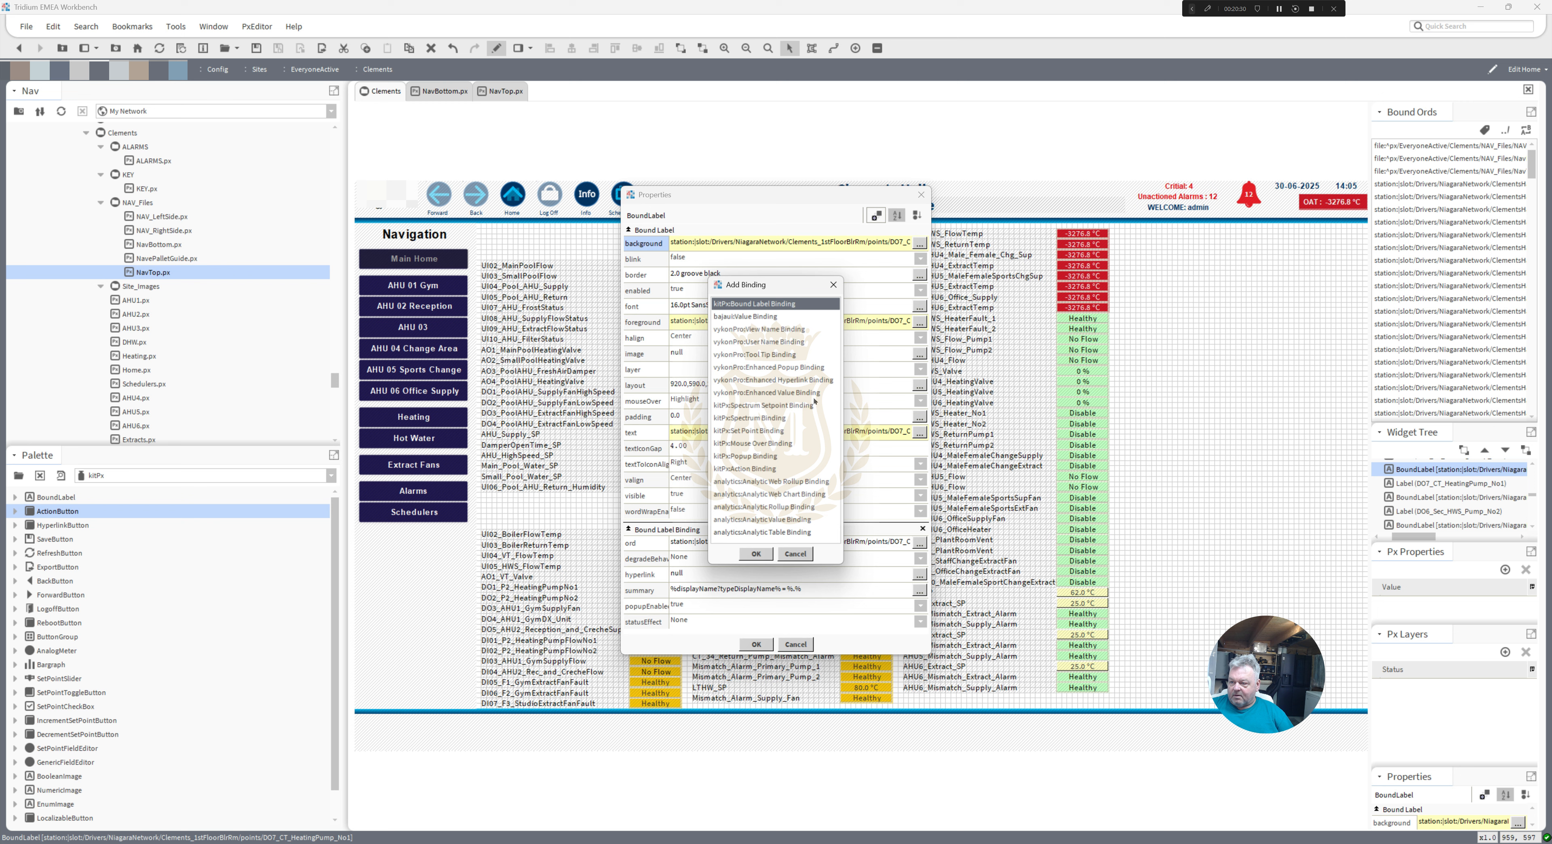
pyautogui.click(760, 458)
pyautogui.doubleClick(760, 458)
pyautogui.scroll(-3, 839, 503)
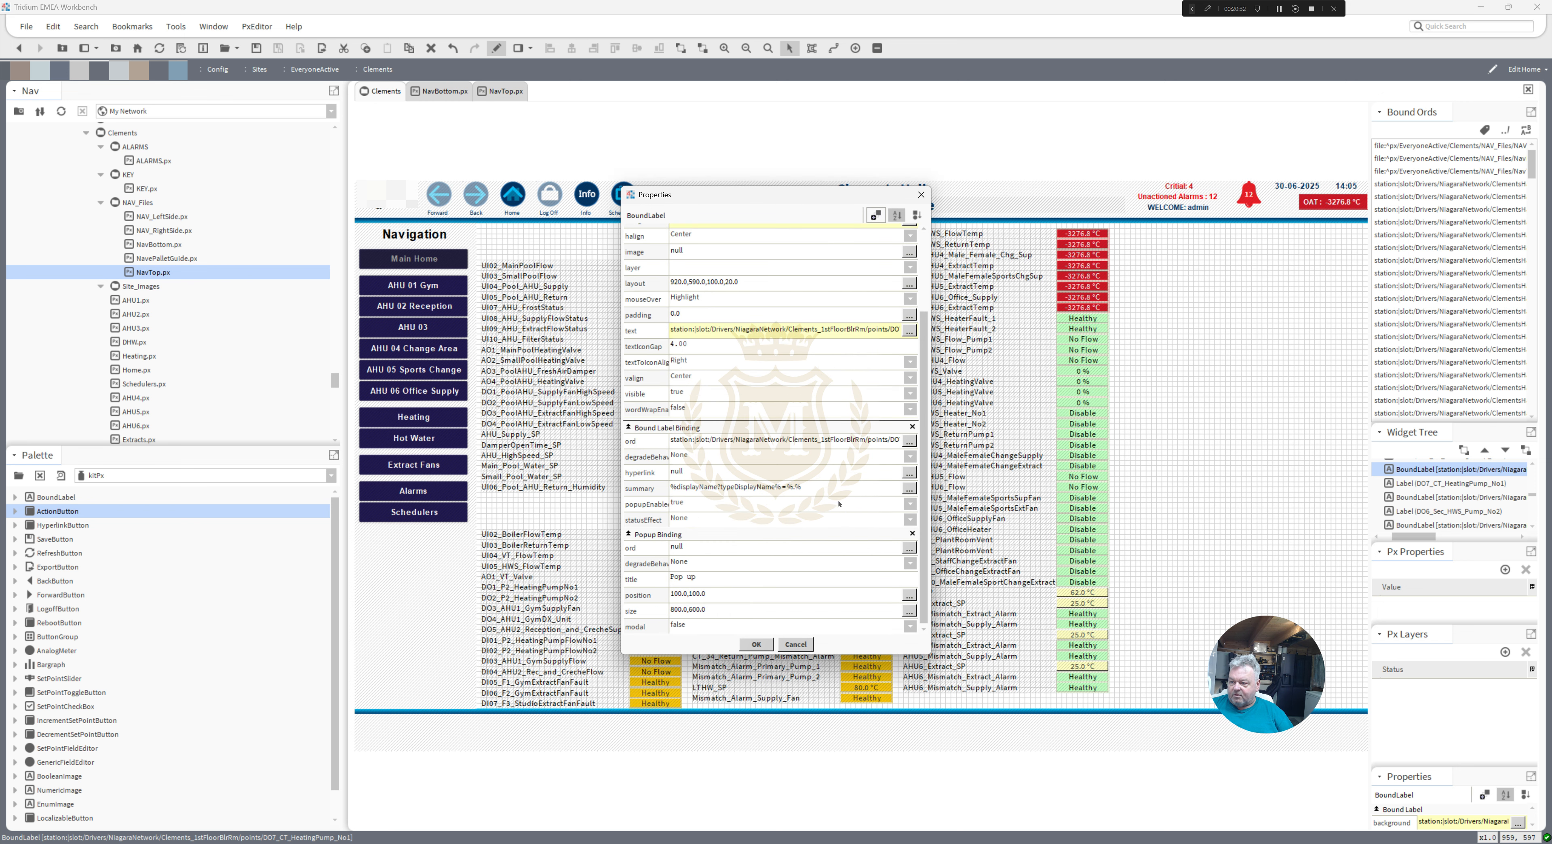
# - Copy the DO7_CT_HeatingPump_No1 label's bound ord into its popup binding with the Chart view, and apply the properties
pyautogui.click(823, 441)
pyautogui.hotkey('ctrl', 'c')
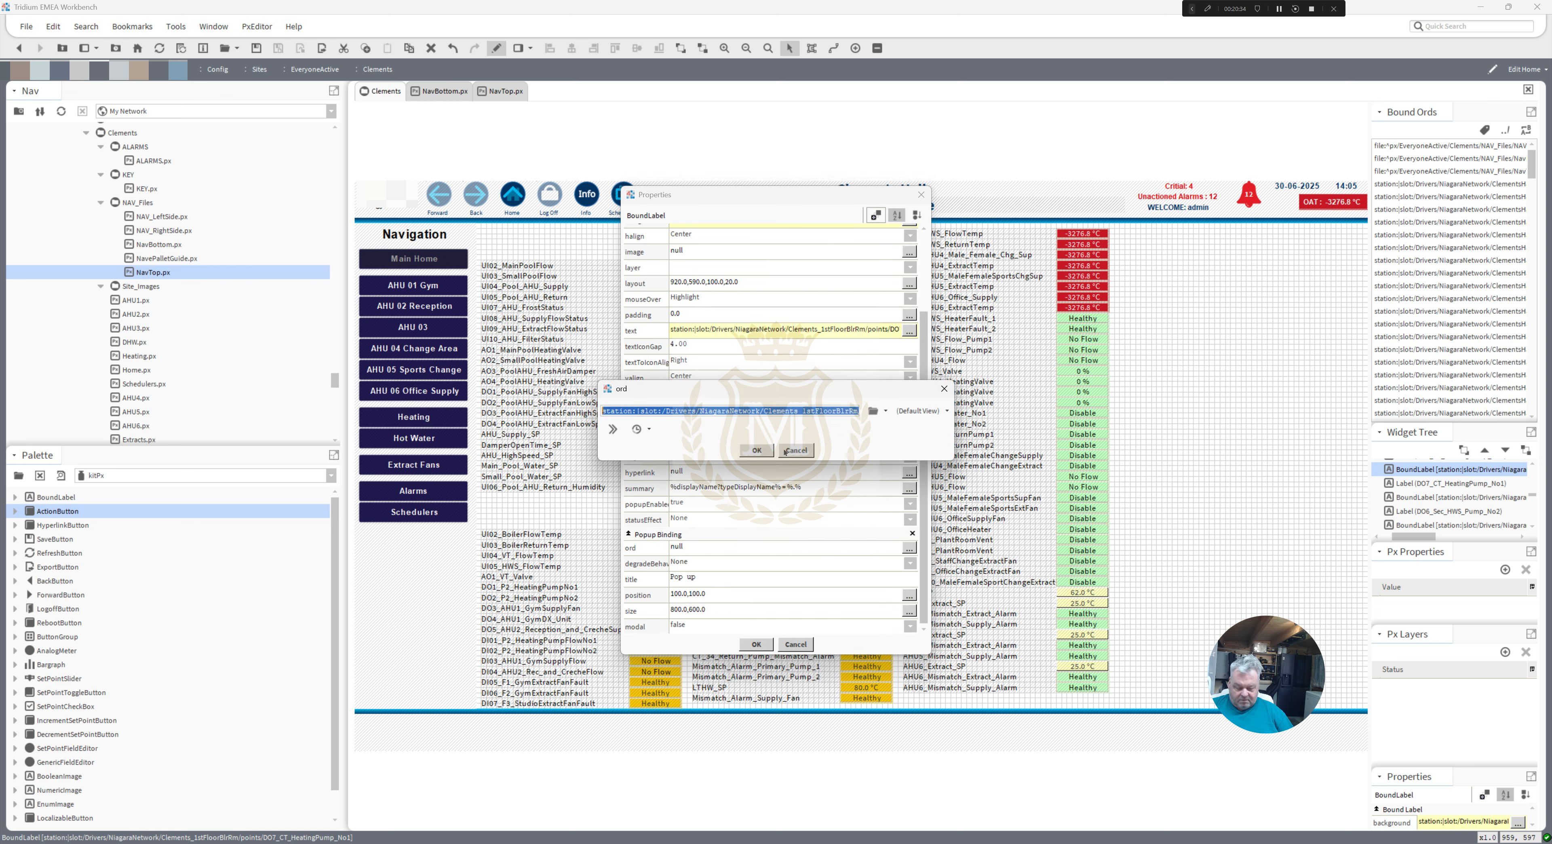
pyautogui.click(754, 449)
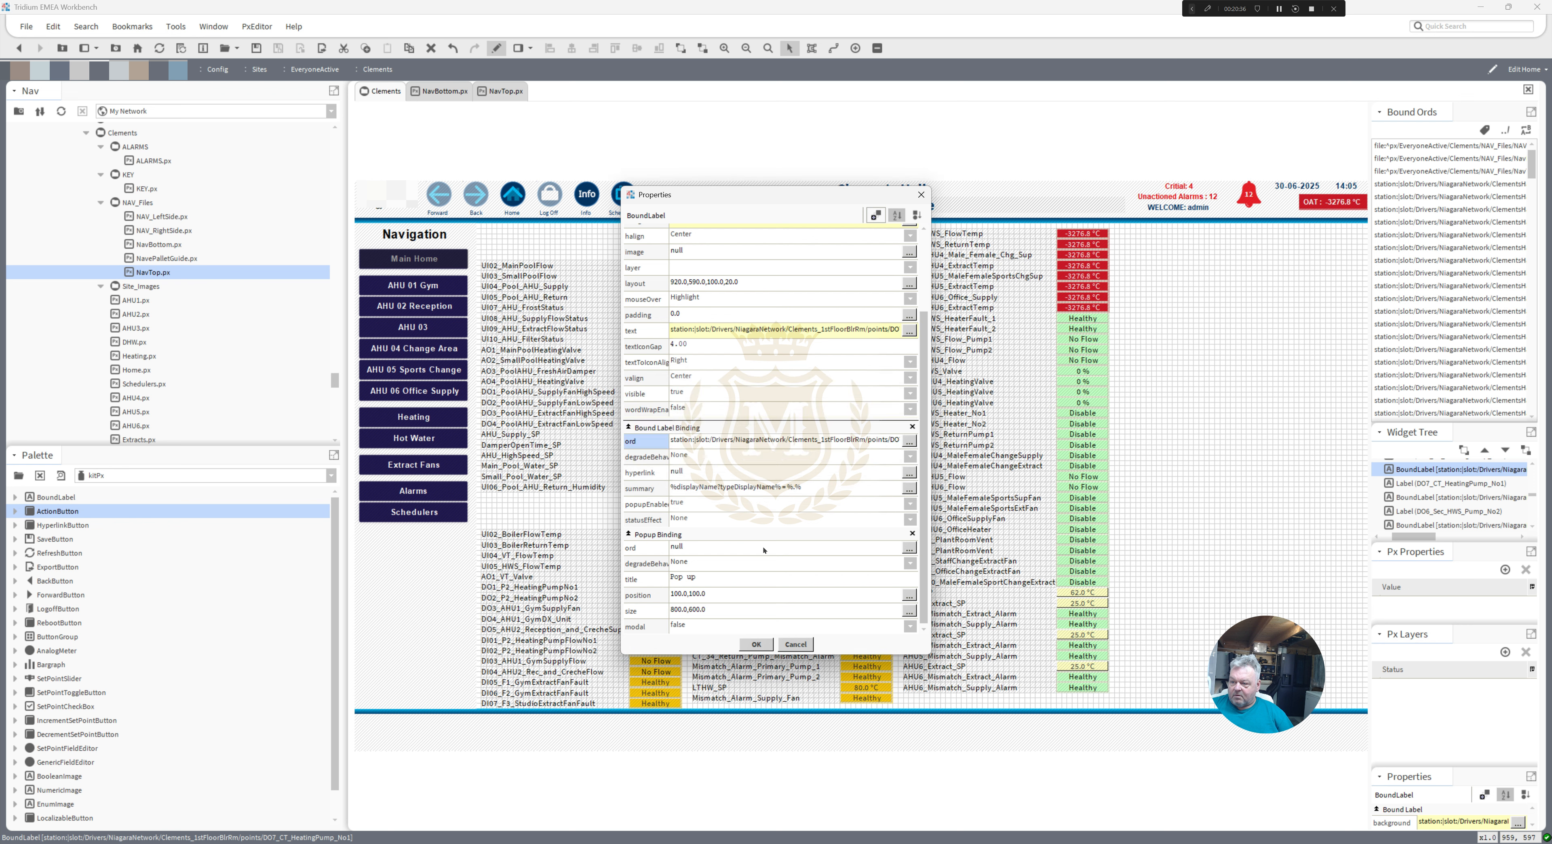
pyautogui.click(767, 547)
pyautogui.hotkey('ctrl', 'v')
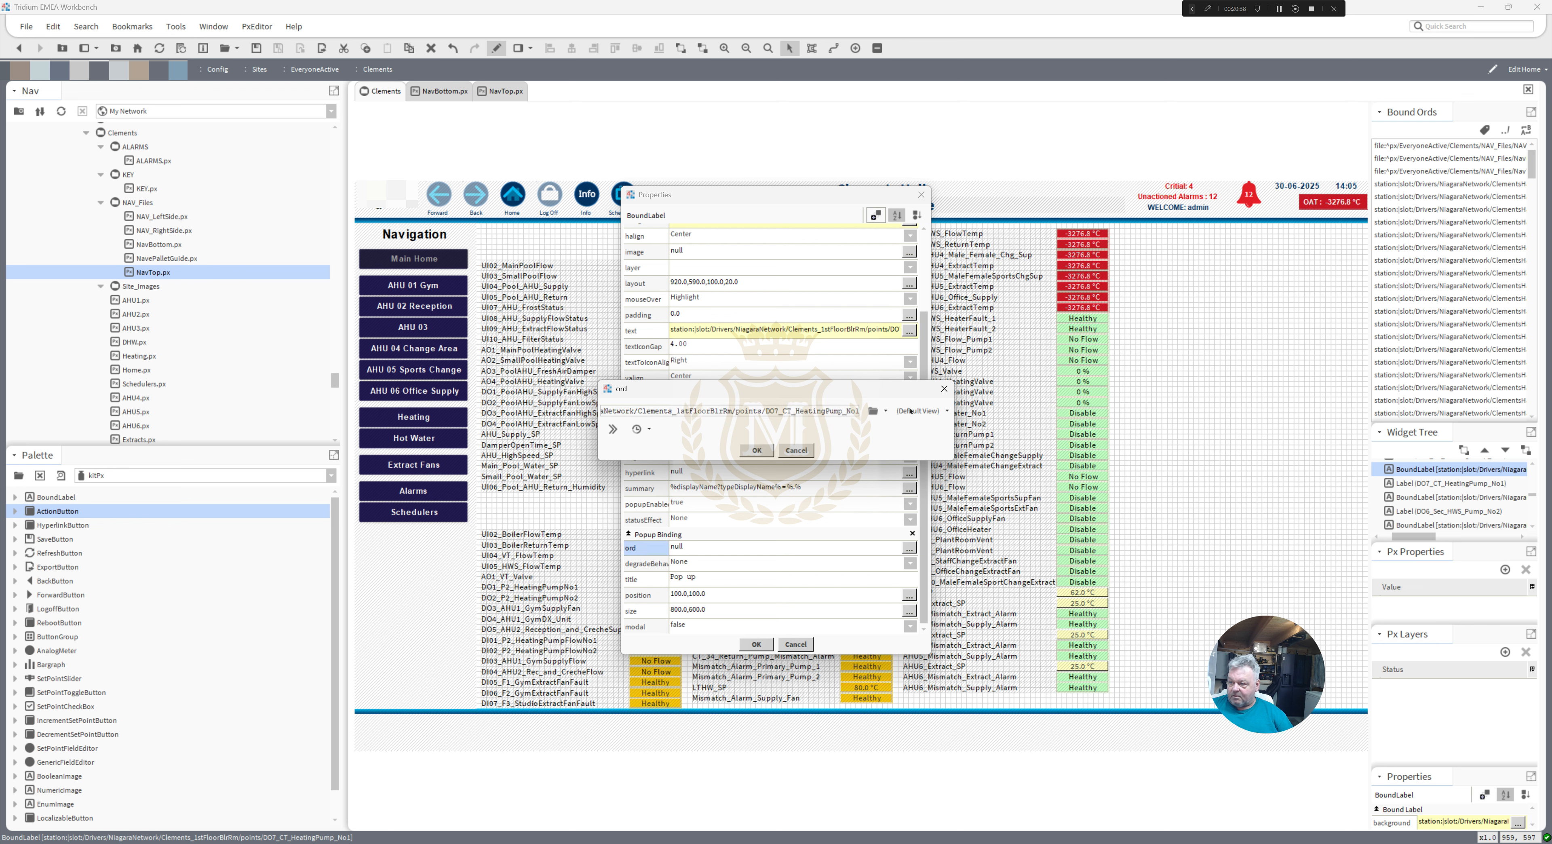
pyautogui.click(911, 411)
pyautogui.click(928, 540)
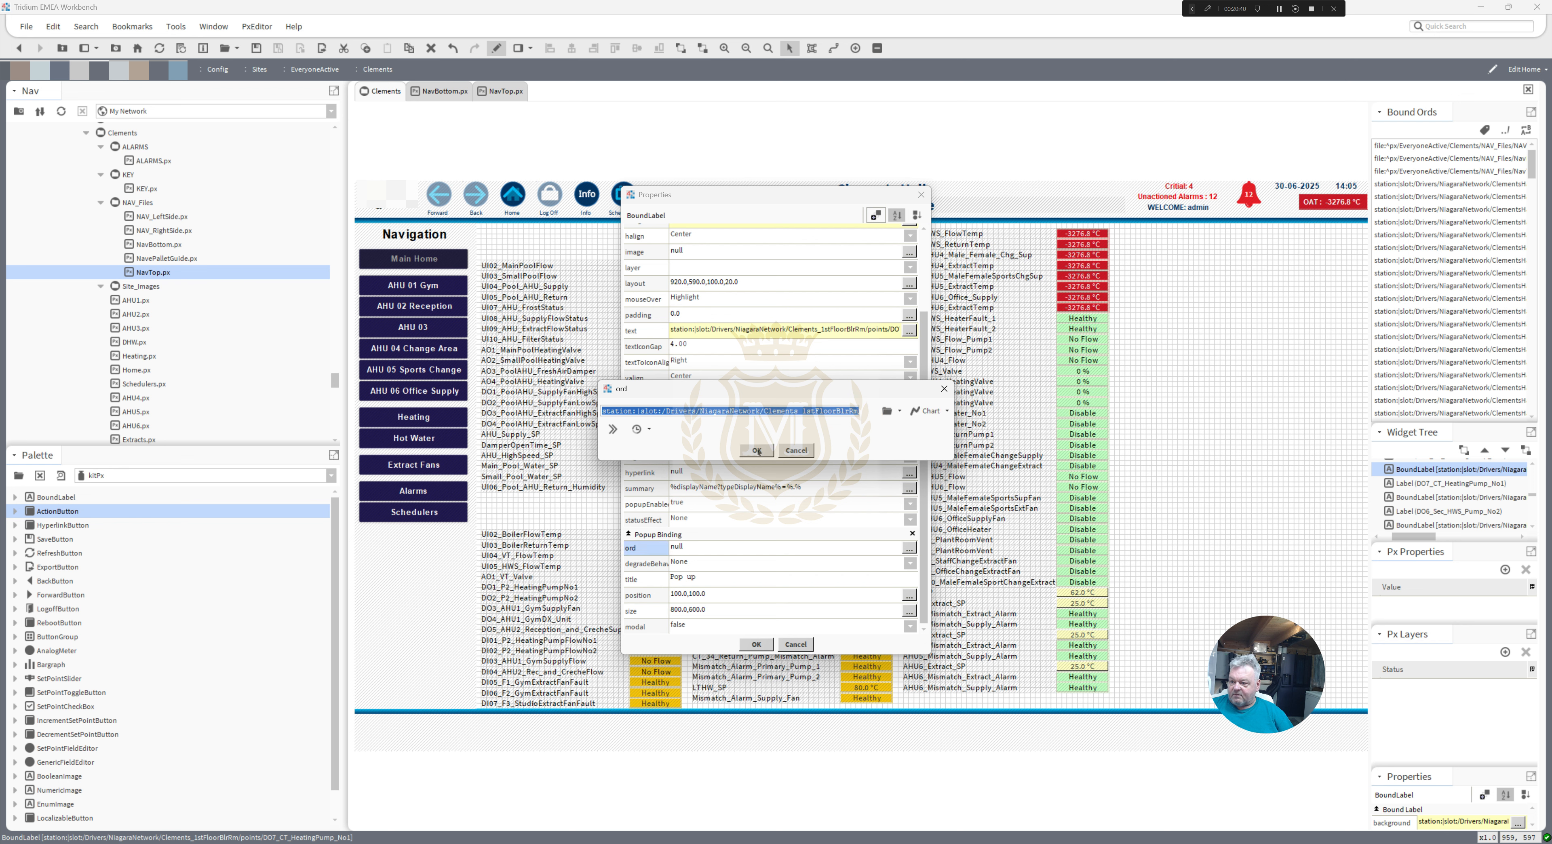
pyautogui.click(756, 451)
pyautogui.click(757, 644)
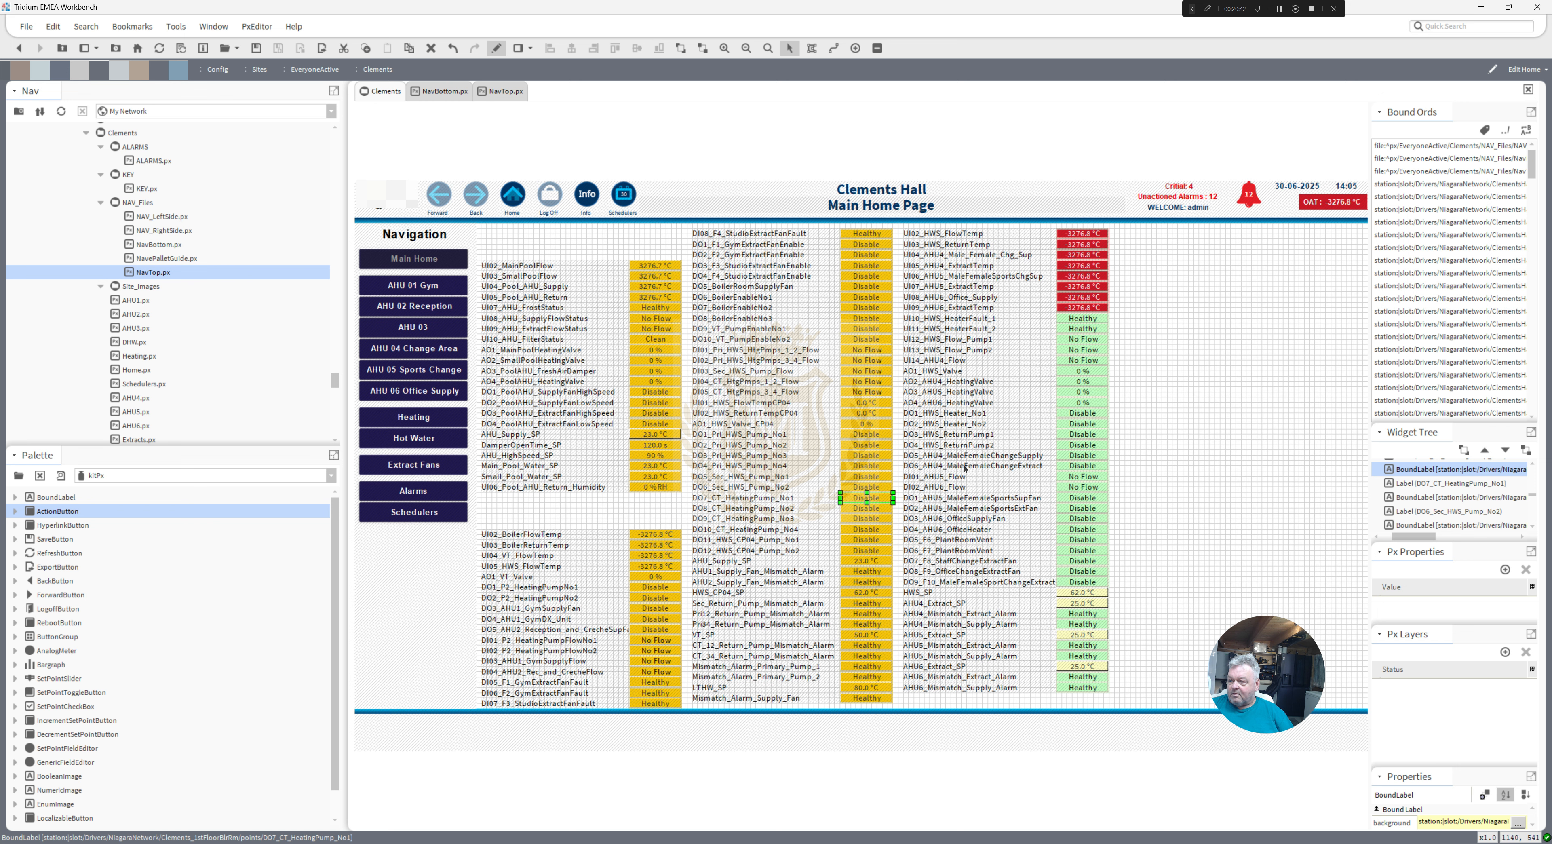
pyautogui.click(1279, 9)
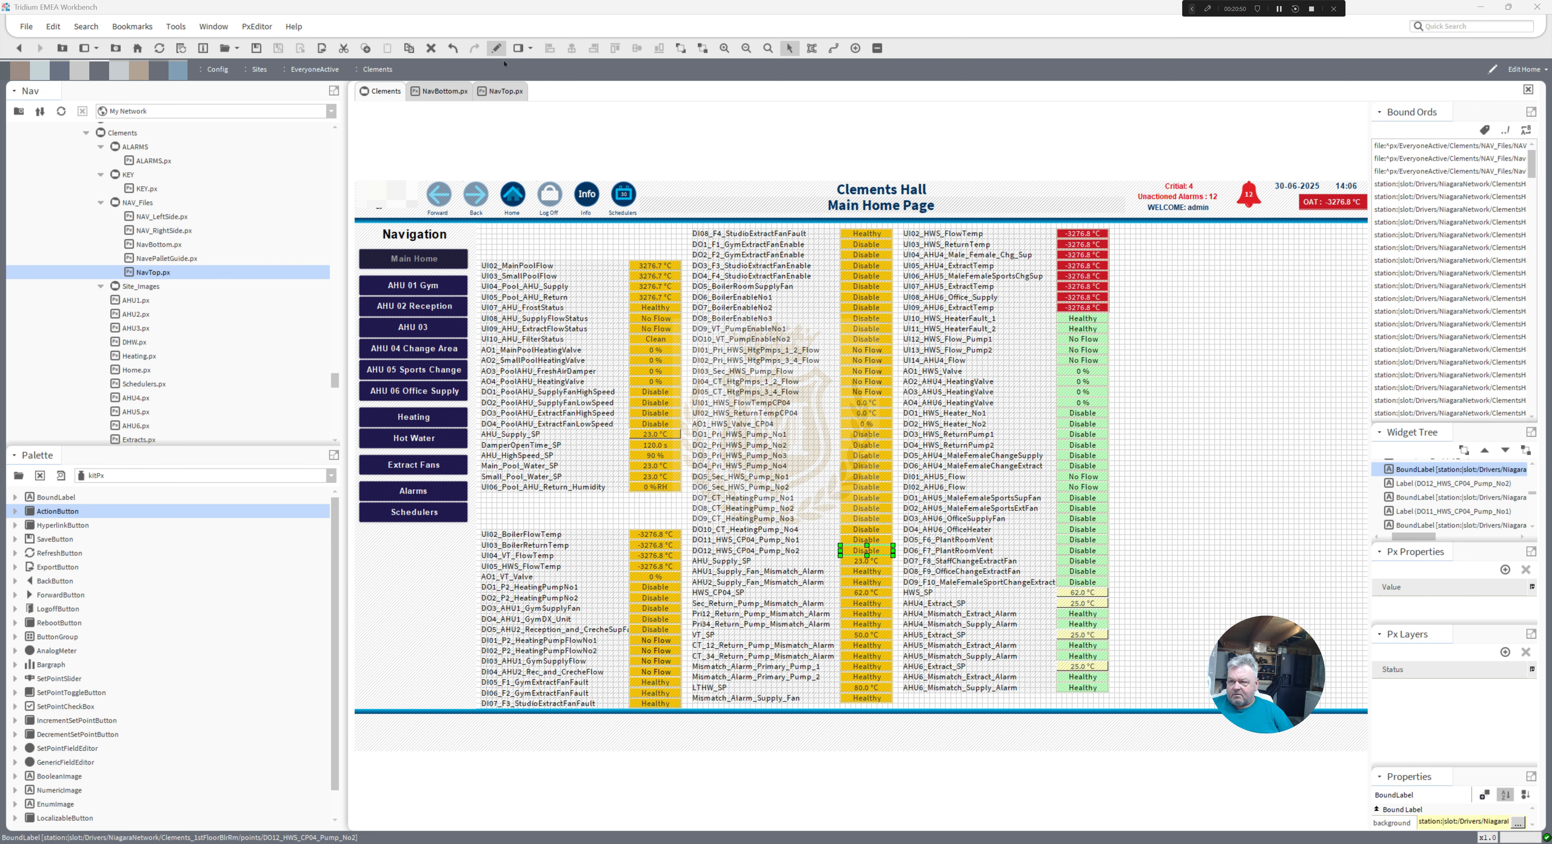
# - Duplicate the HWS_SP setpoint button and place the copy in the empty area beside the value column
pyautogui.click(497, 49)
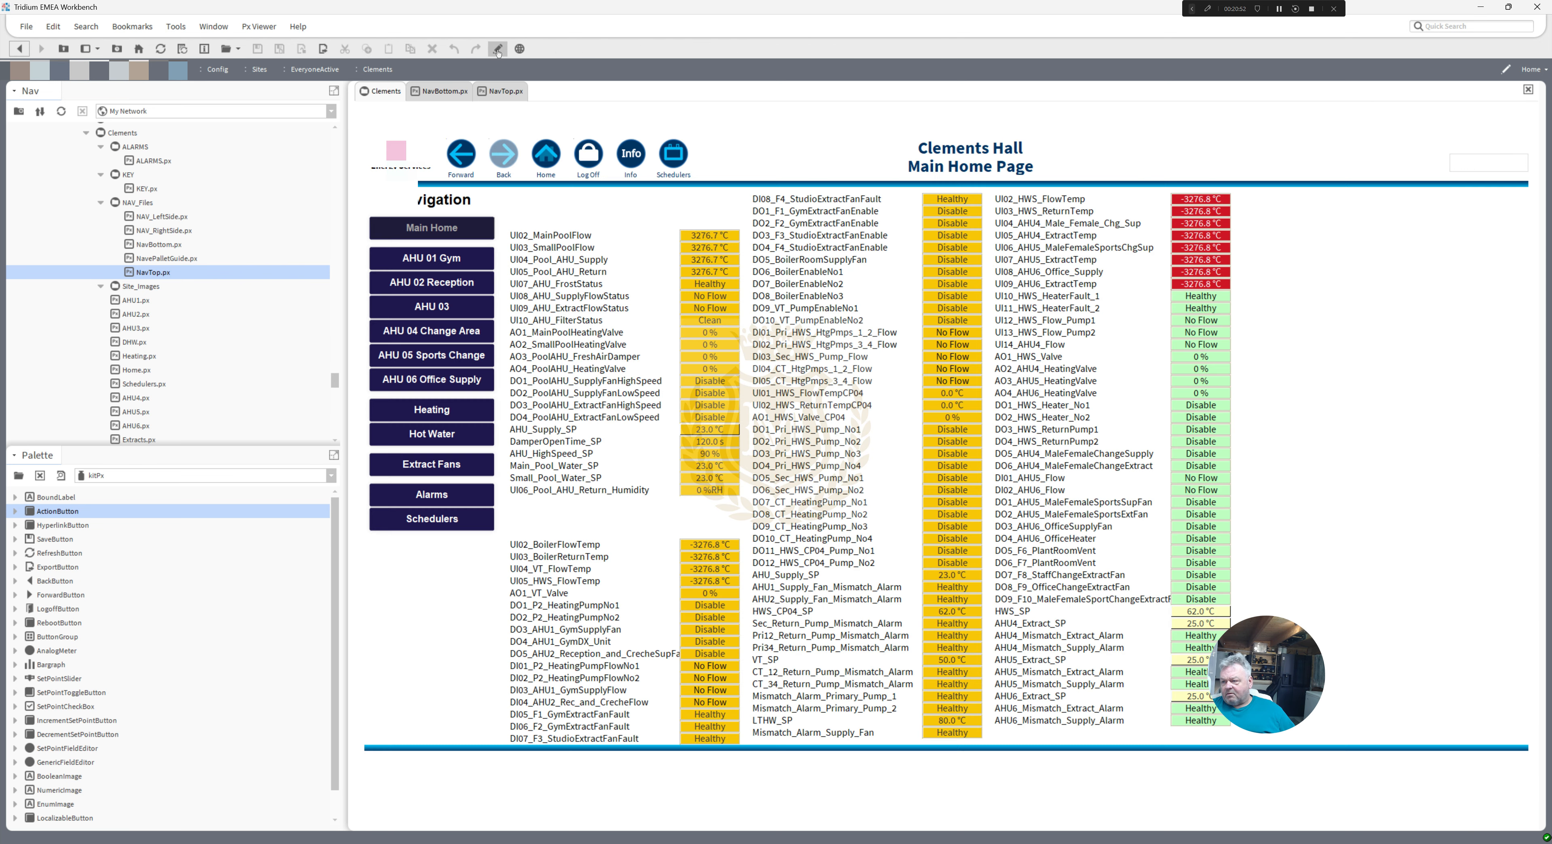
pyautogui.click(497, 49)
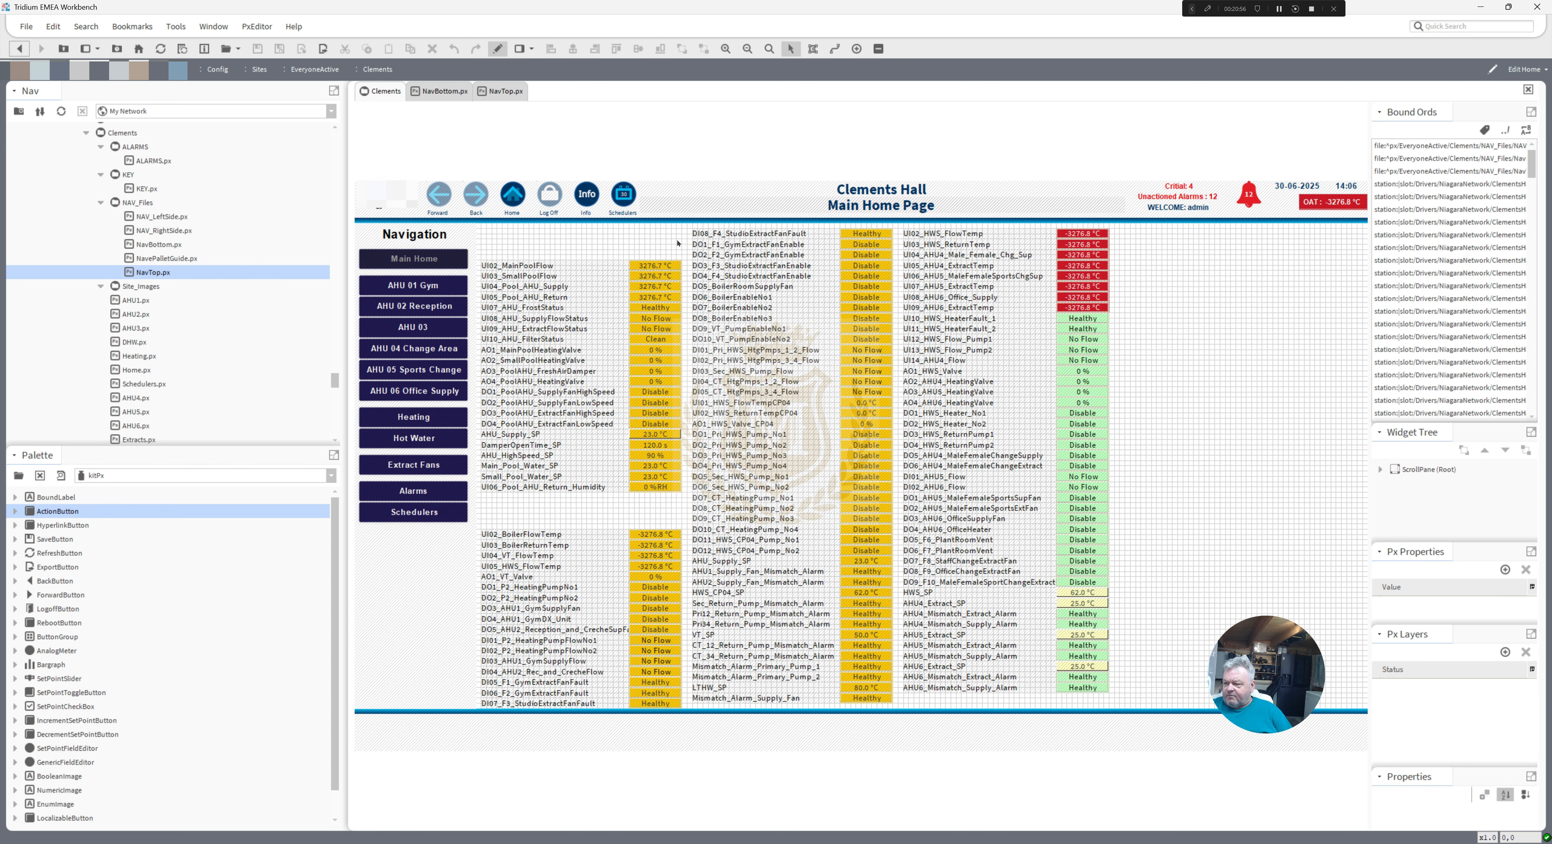
pyautogui.click(1075, 590)
pyautogui.rightClick(1075, 591)
pyautogui.click(1100, 667)
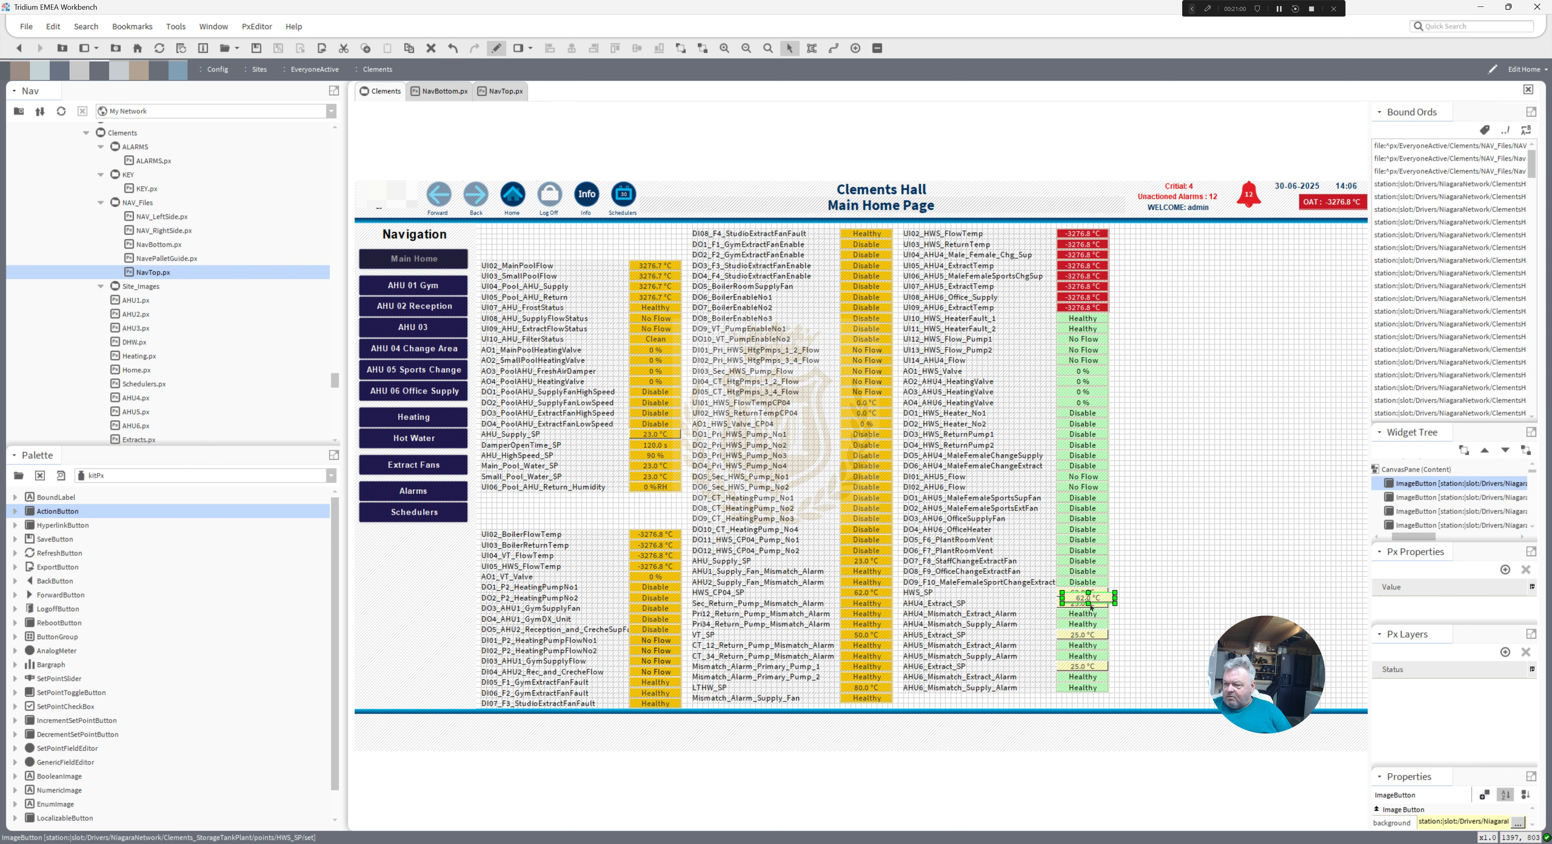
pyautogui.moveTo(1087, 600); pyautogui.dragTo(1177, 585)
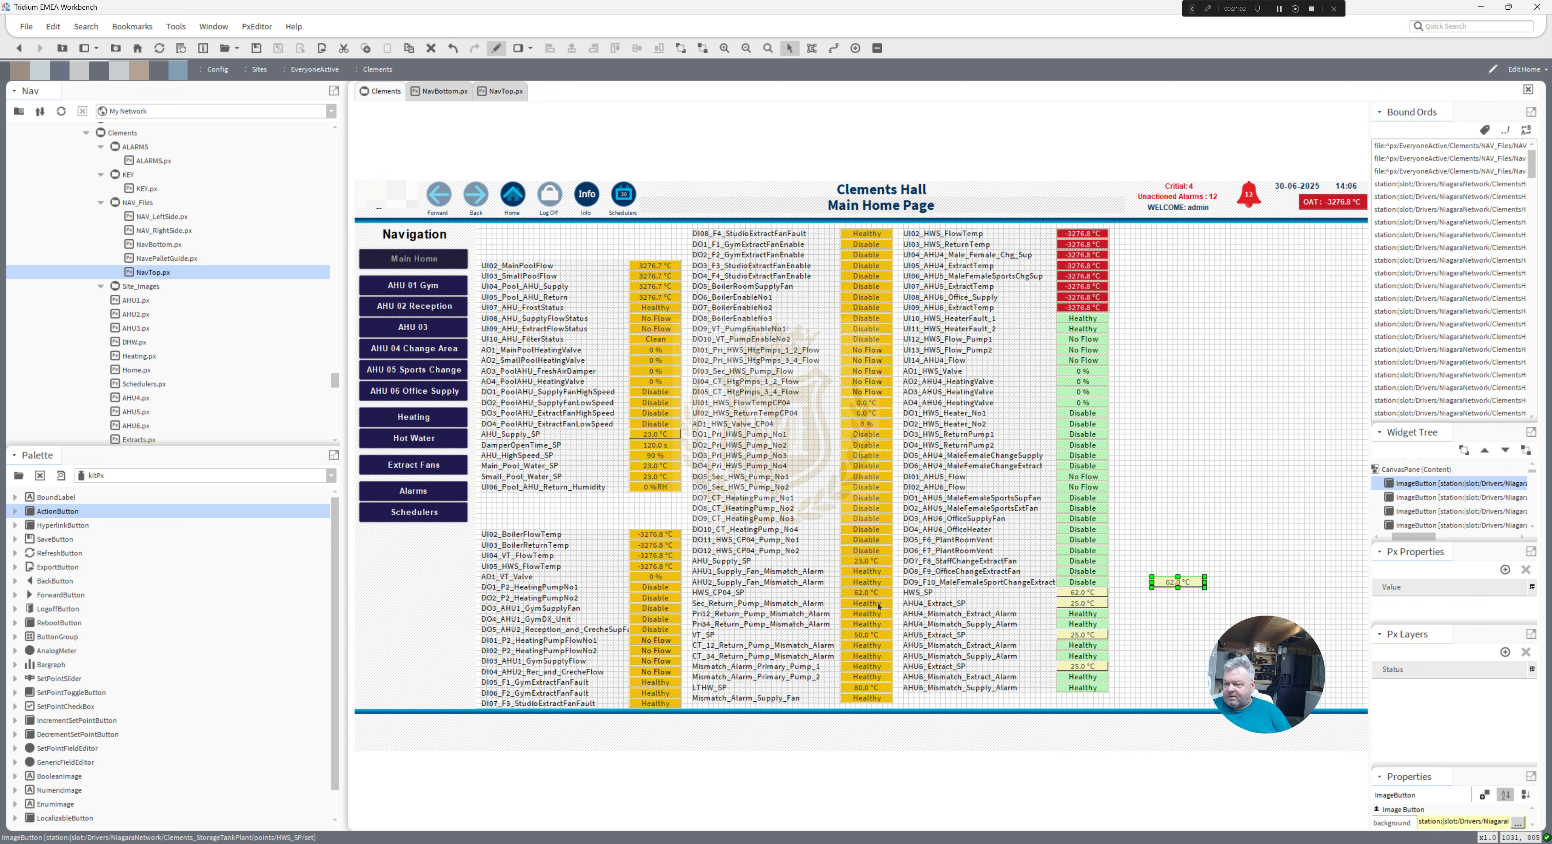
# - Copy the HWS_CP04_SP label's bound ord into the duplicated button's Action Binding with /set appended
pyautogui.doubleClick(868, 593)
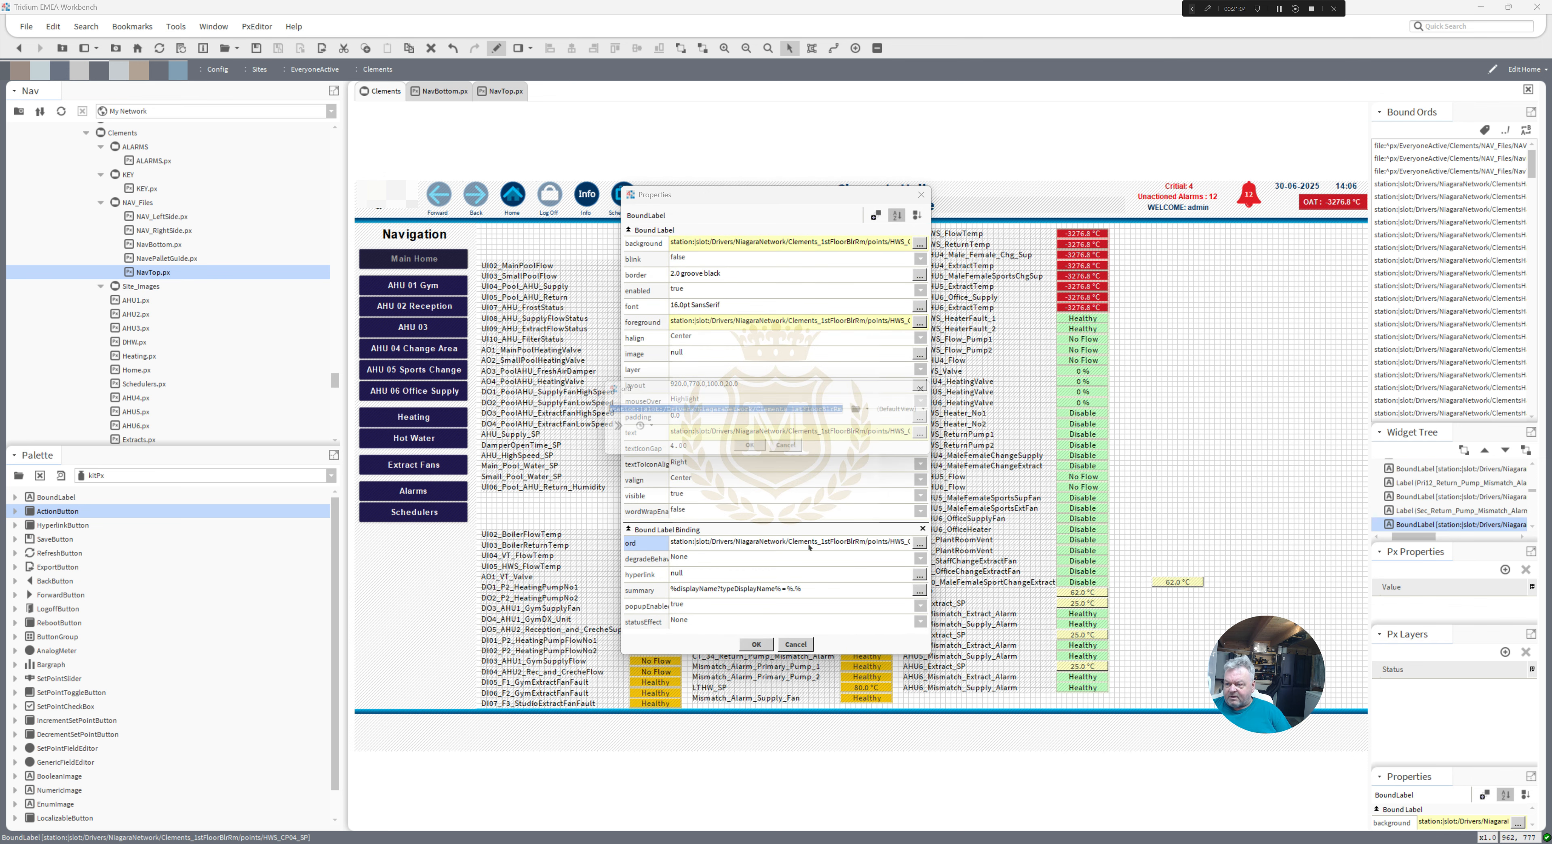
pyautogui.click(755, 454)
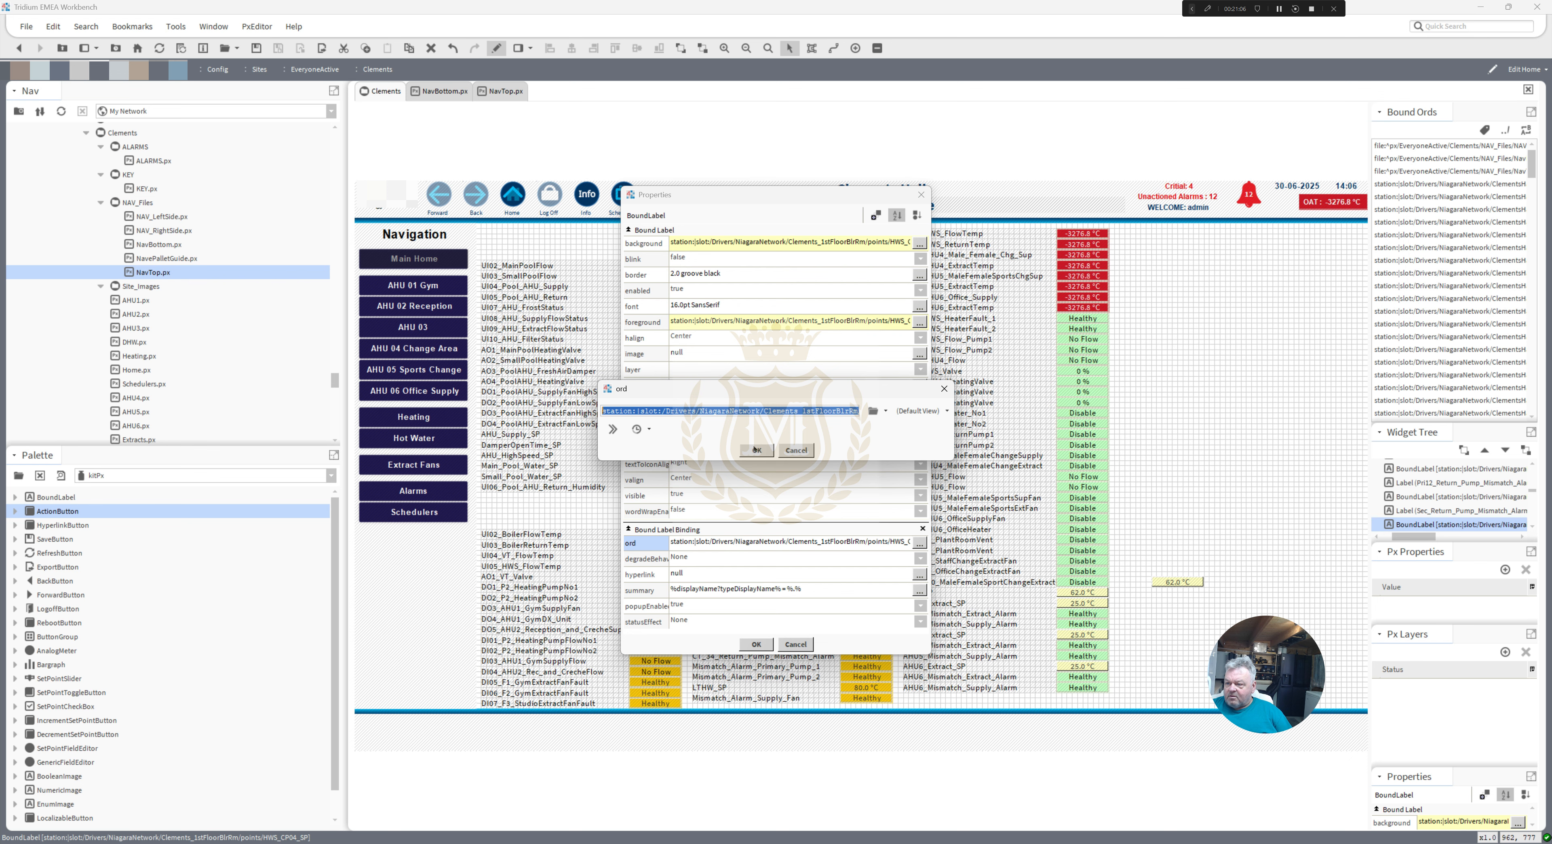
pyautogui.click(756, 645)
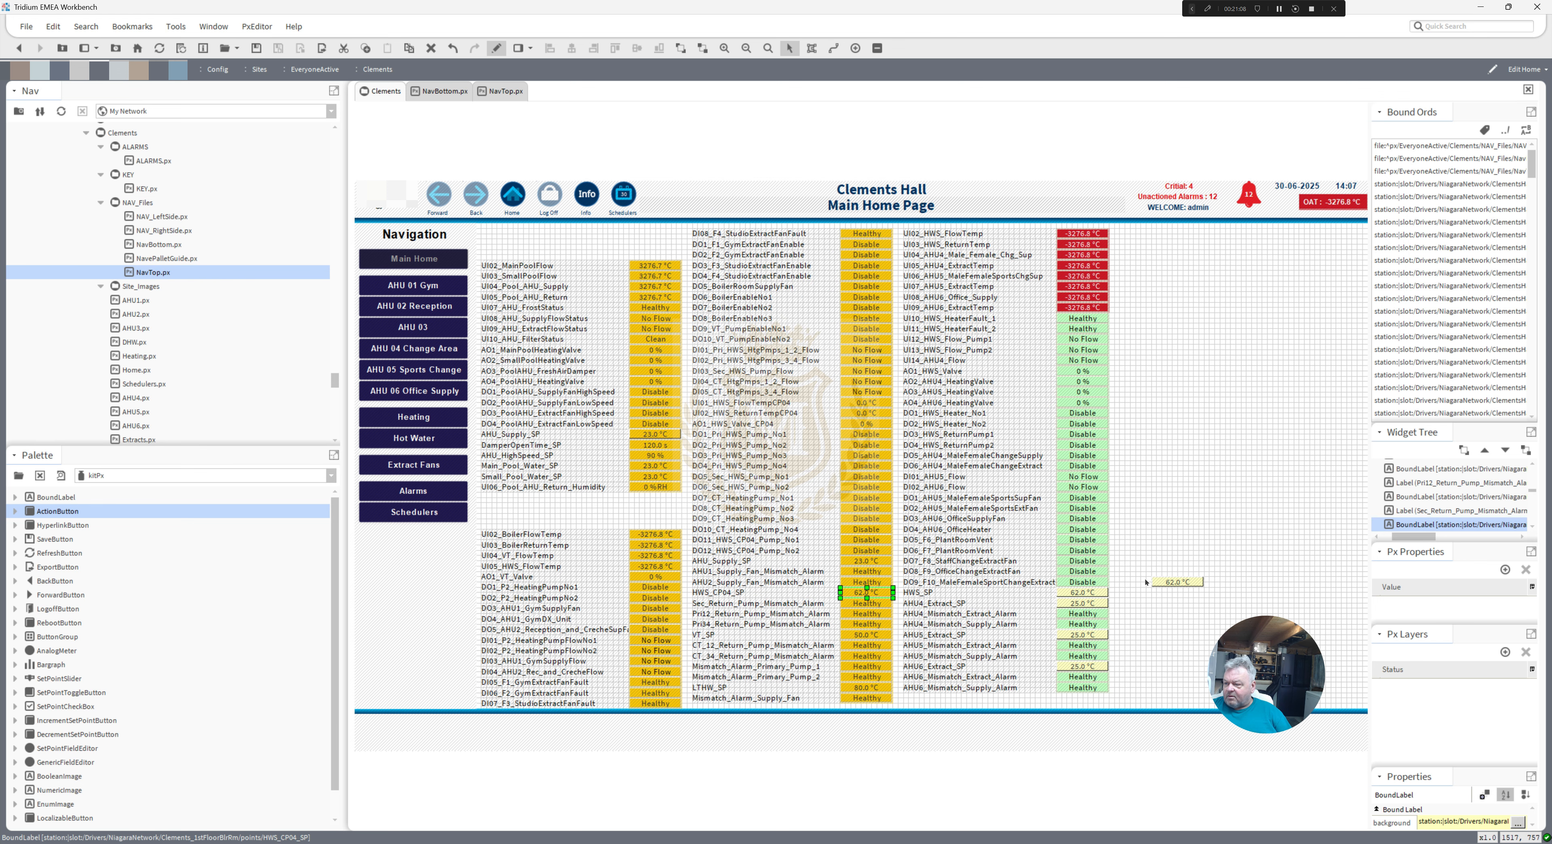
pyautogui.doubleClick(1178, 582)
pyautogui.click(853, 534)
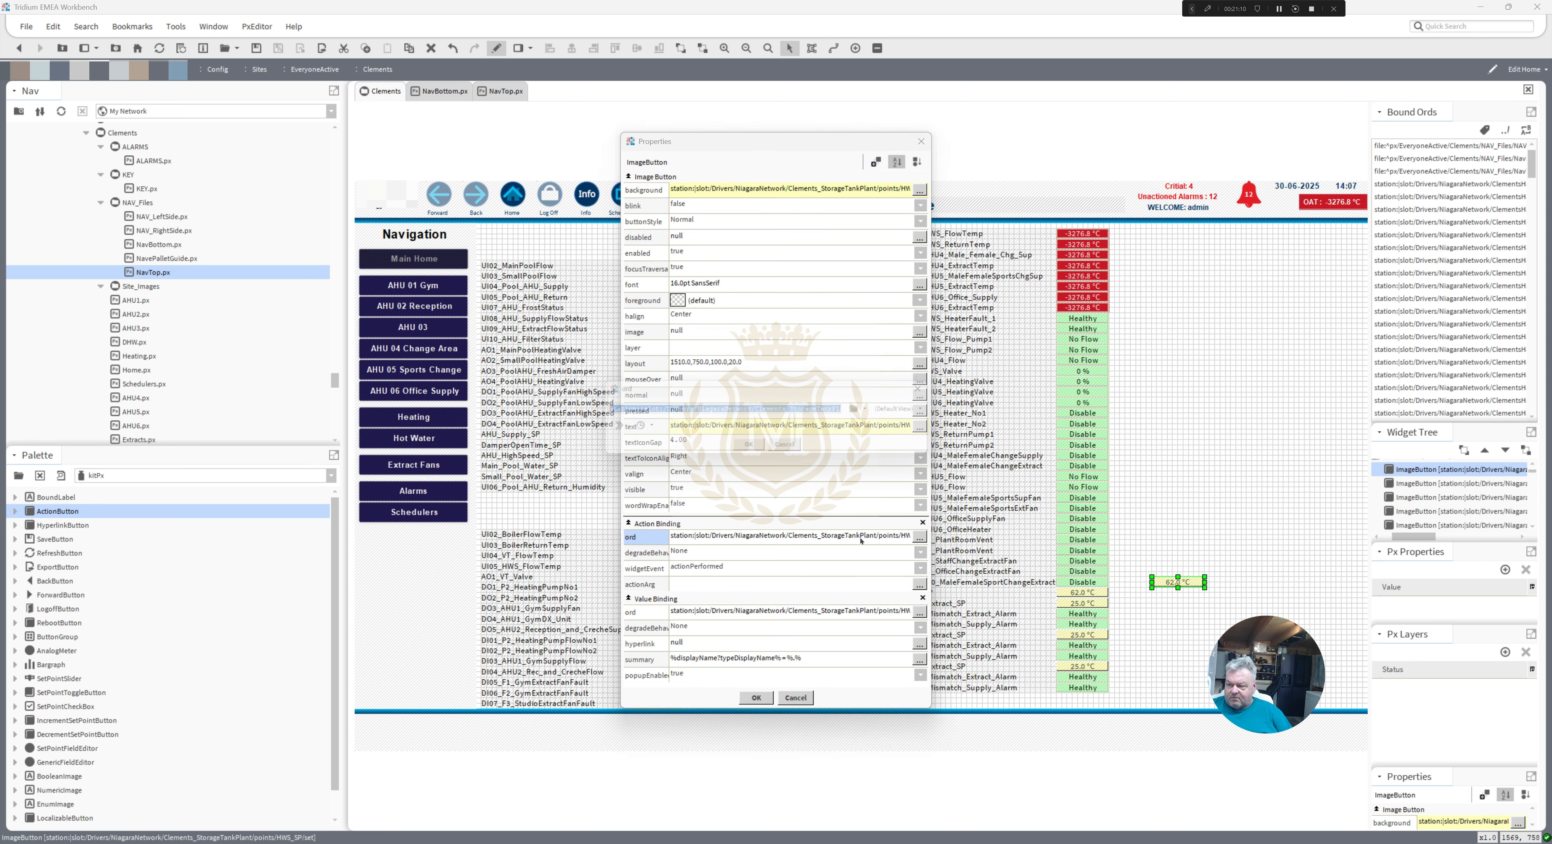
pyautogui.write('/set')
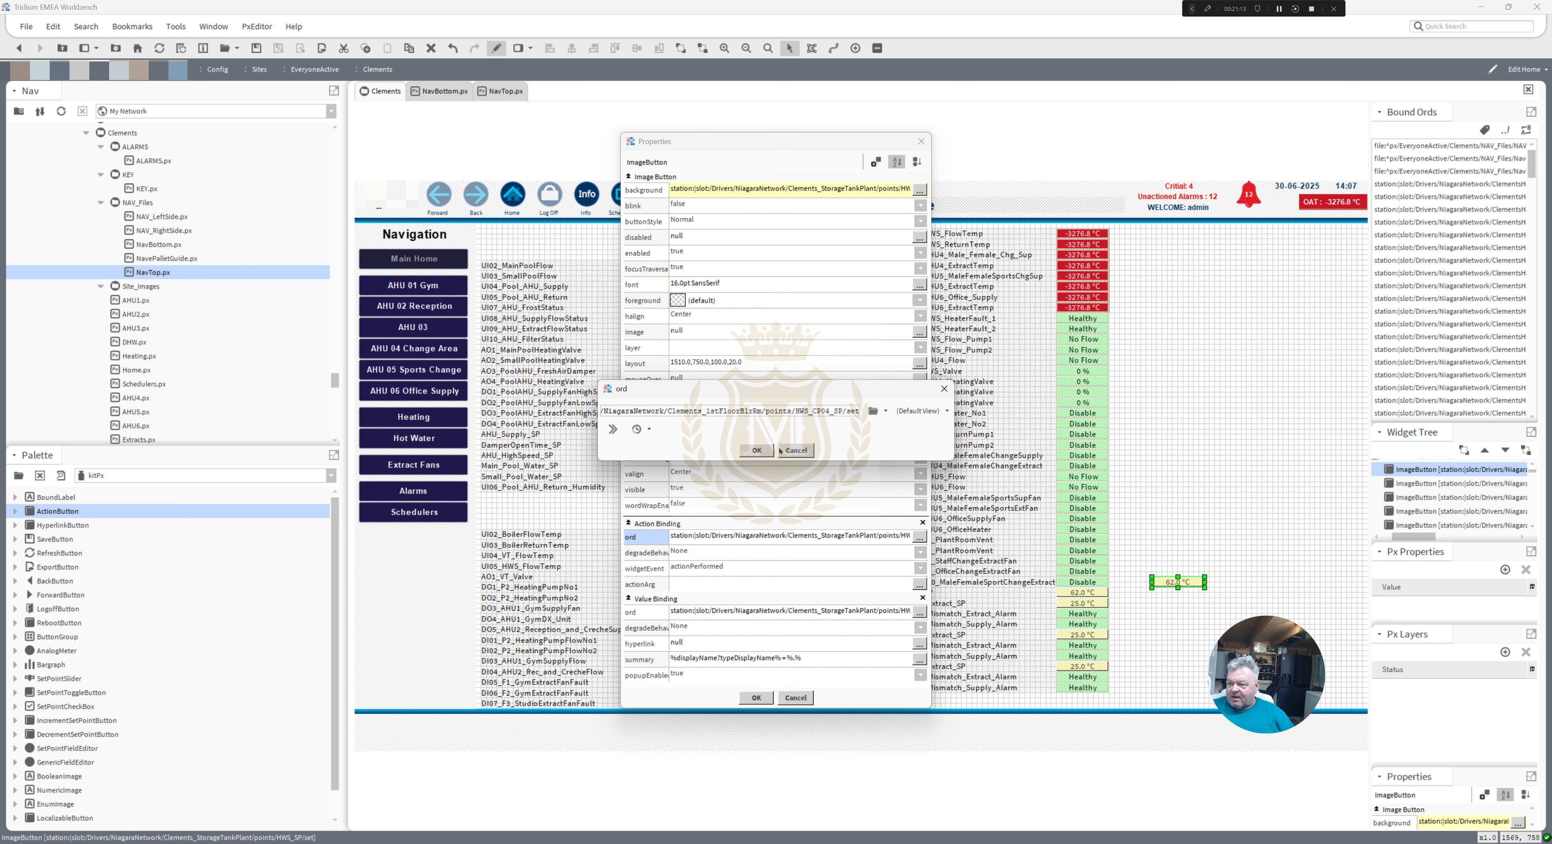
pyautogui.click(757, 450)
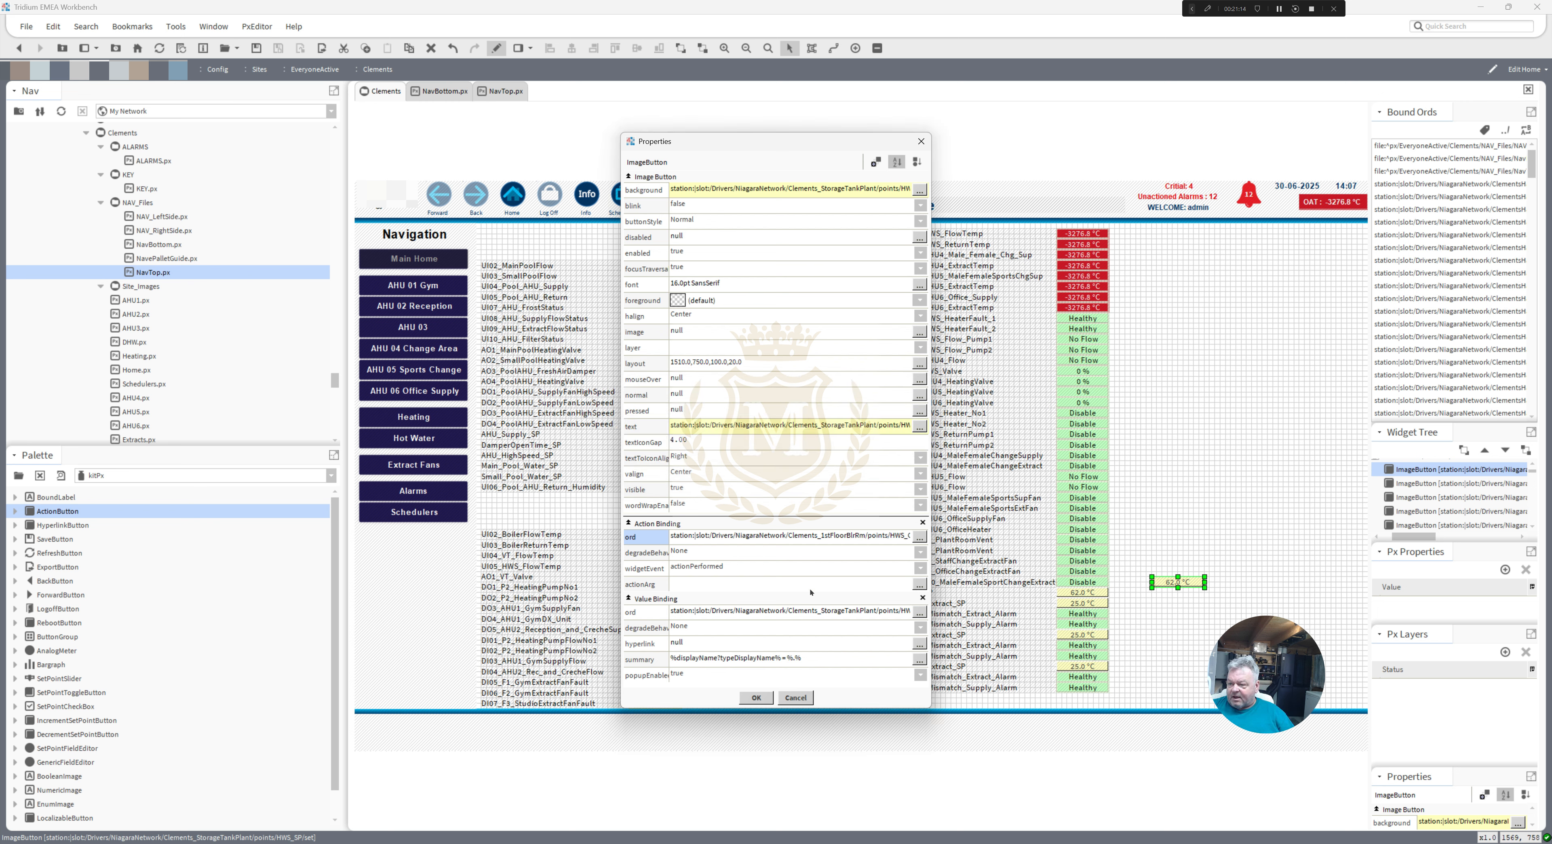
# - Set the duplicated button's Value Binding ord to station:|slot:/Drivers/NiagaraNetwork/Clements_1stFloorBlrRm/points/HWS_CP04_SP and apply the properties
pyautogui.click(810, 608)
pyautogui.write('station:|slot:/Drivers/NiagaraNetwork/Clements_1stFloorBlrRm/points/HWS_CP04_SP')
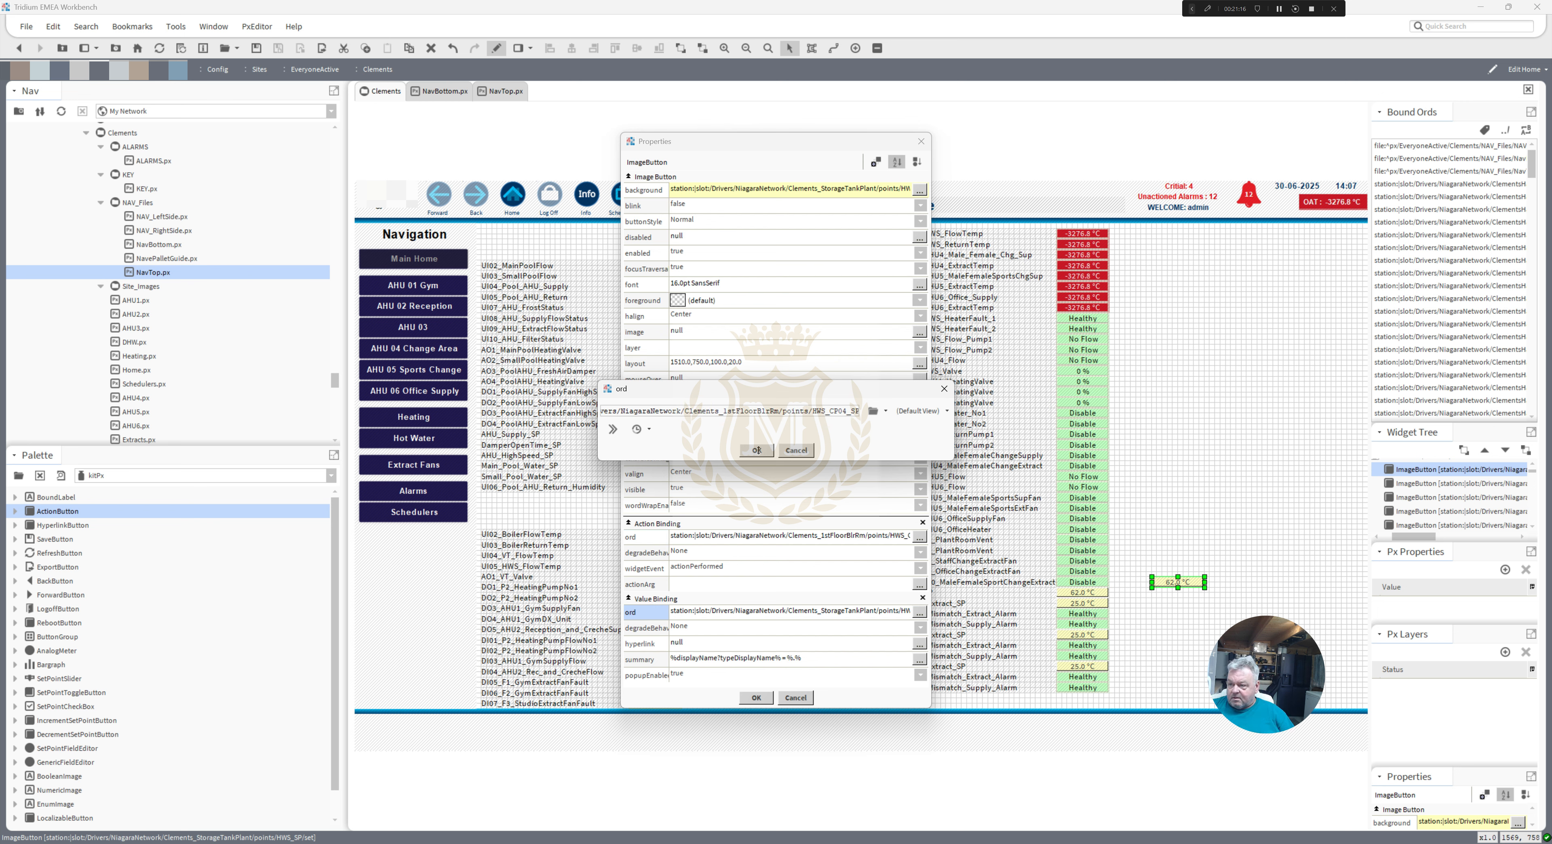
pyautogui.click(756, 449)
pyautogui.press('Return')
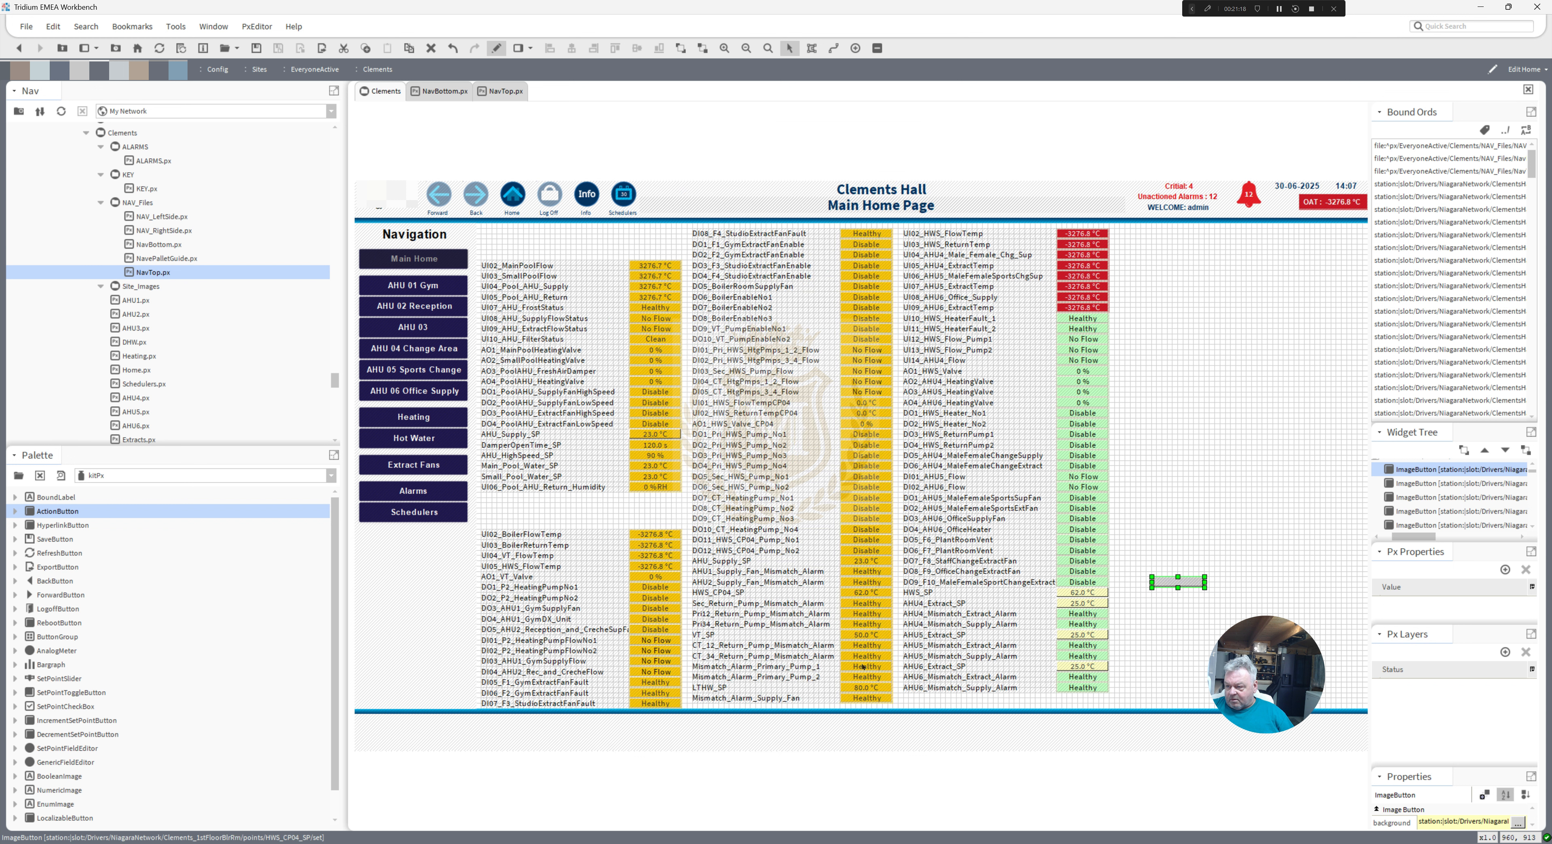
# - Delete the HWS_CP04_SP value label and move the rebound button copy into its place
pyautogui.click(865, 591)
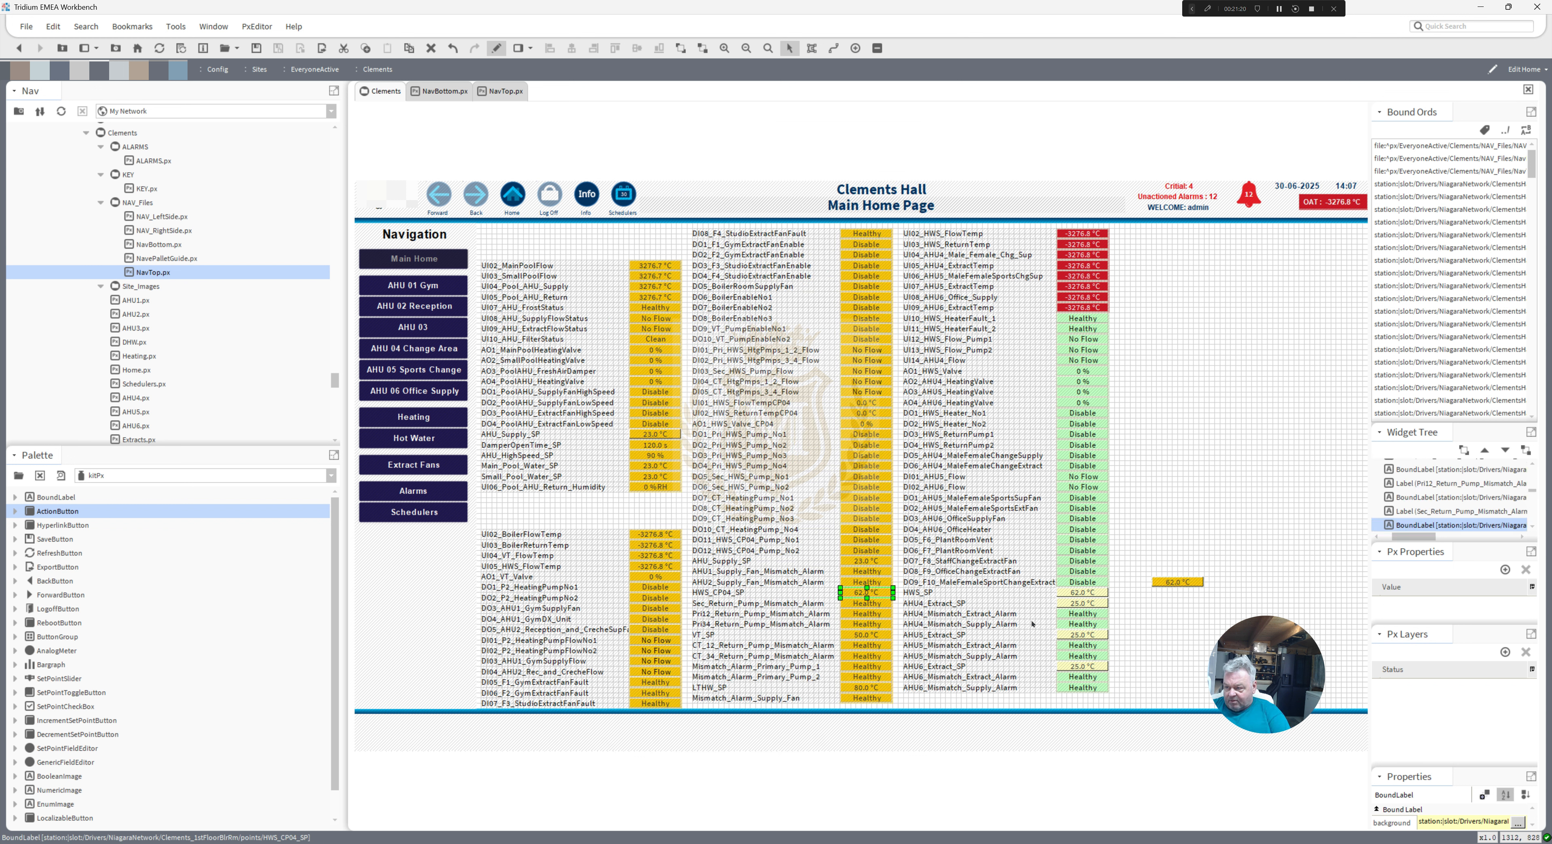
pyautogui.click(1163, 582)
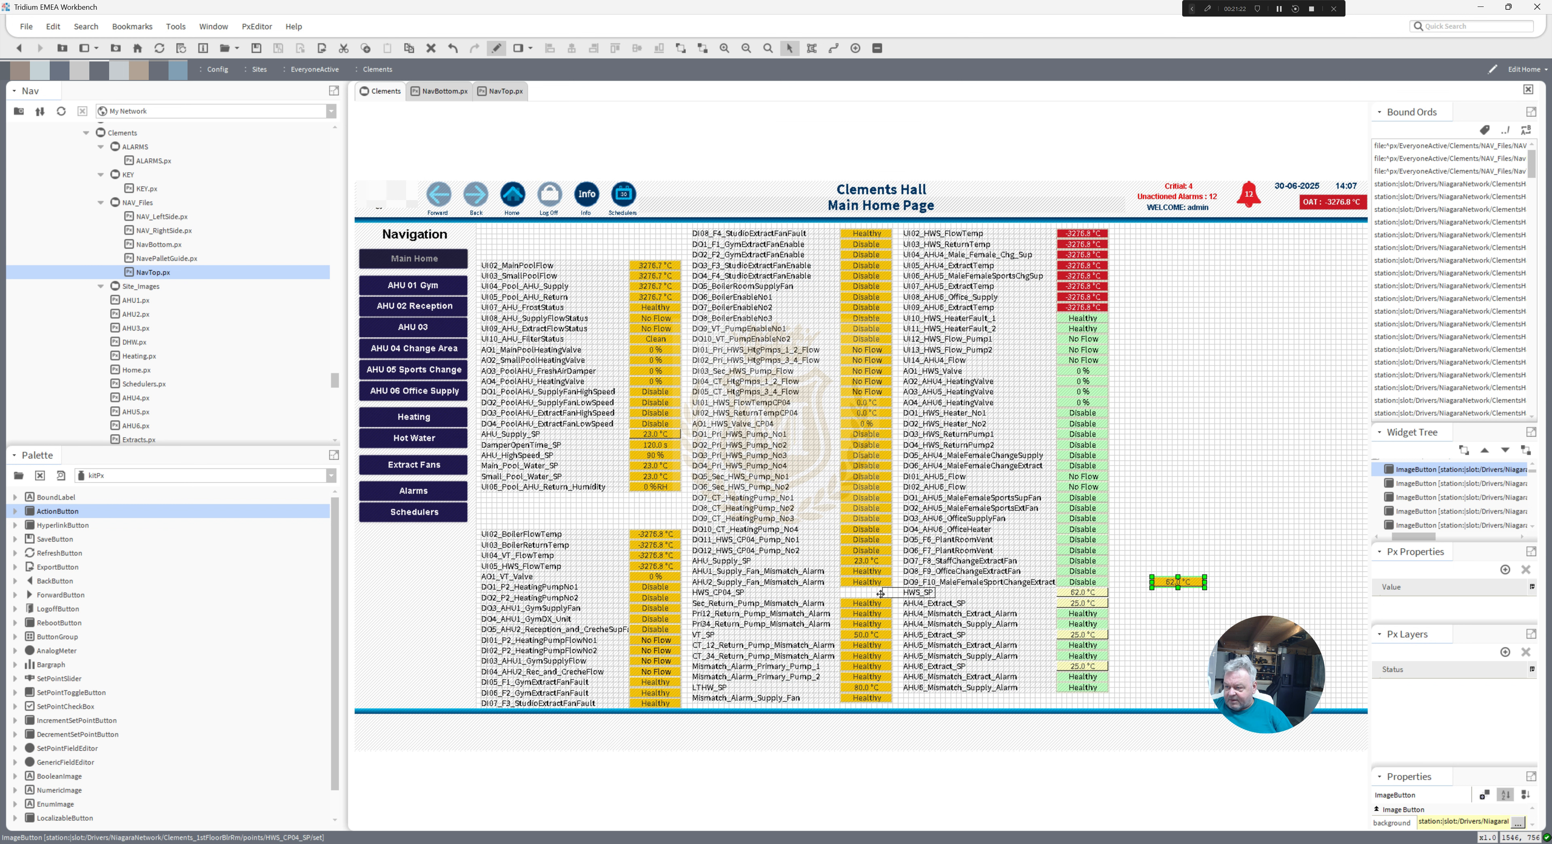
pyautogui.moveTo(863, 591); pyautogui.dragTo(859, 593)
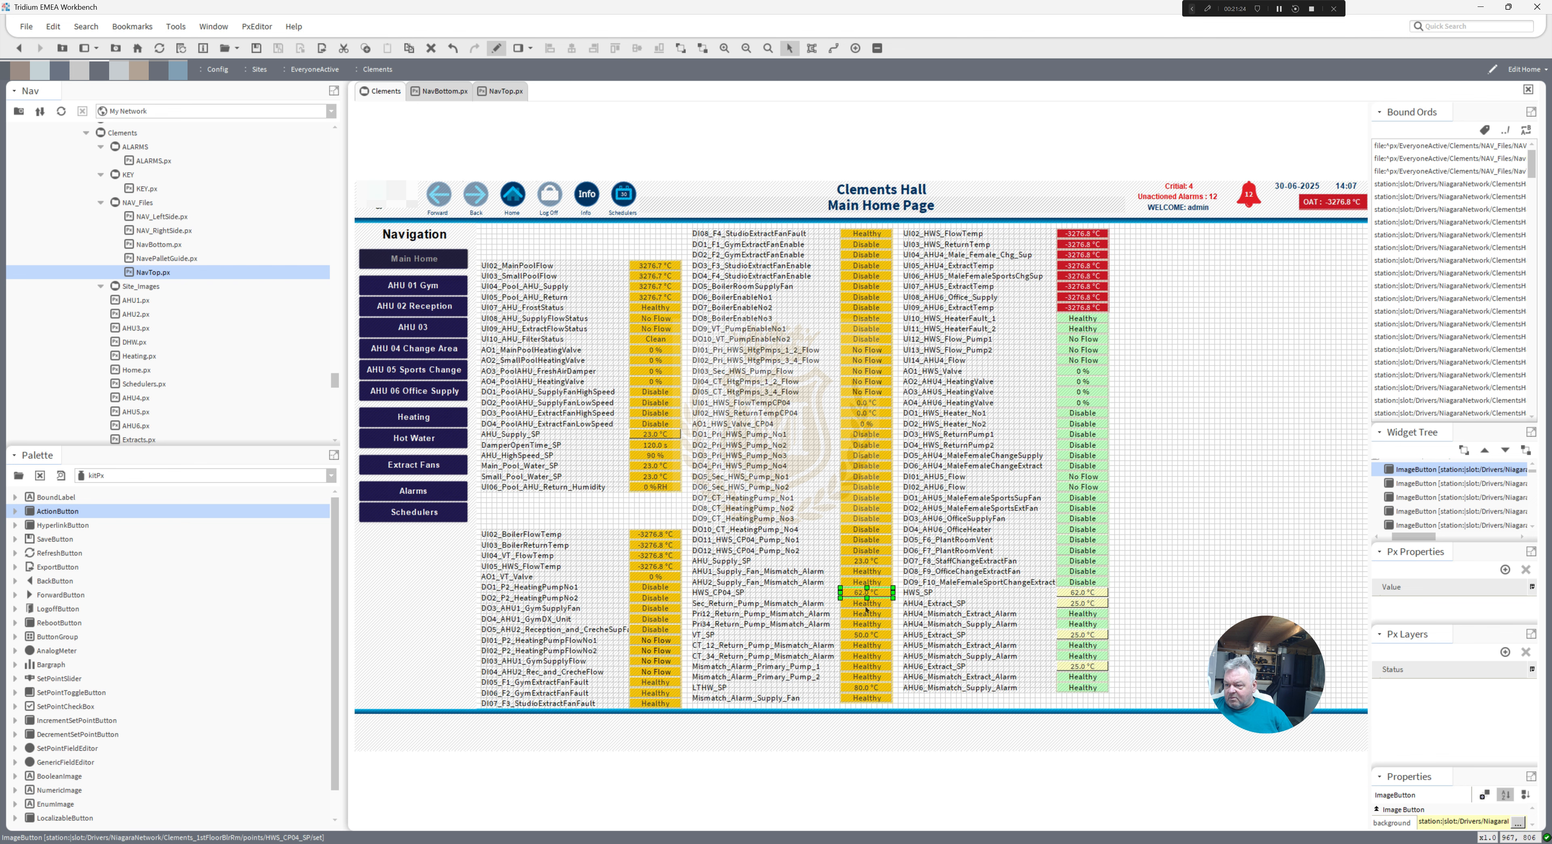
# - Add a kitPx Popup Binding to the value label of Sec_Return_Pump_Mismatch_Alarm
pyautogui.doubleClick(864, 603)
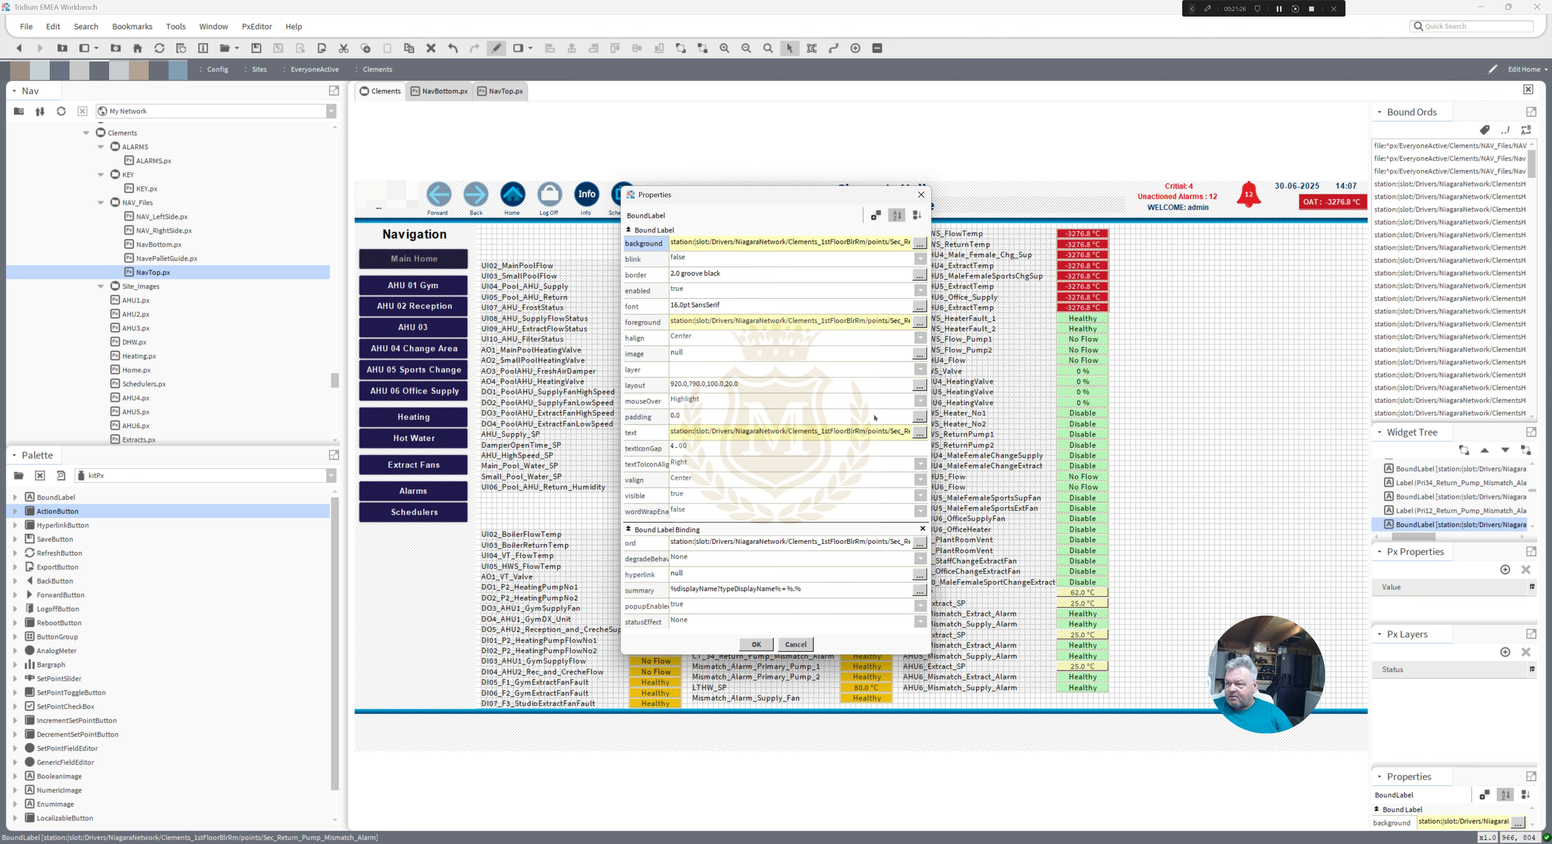
pyautogui.click(876, 215)
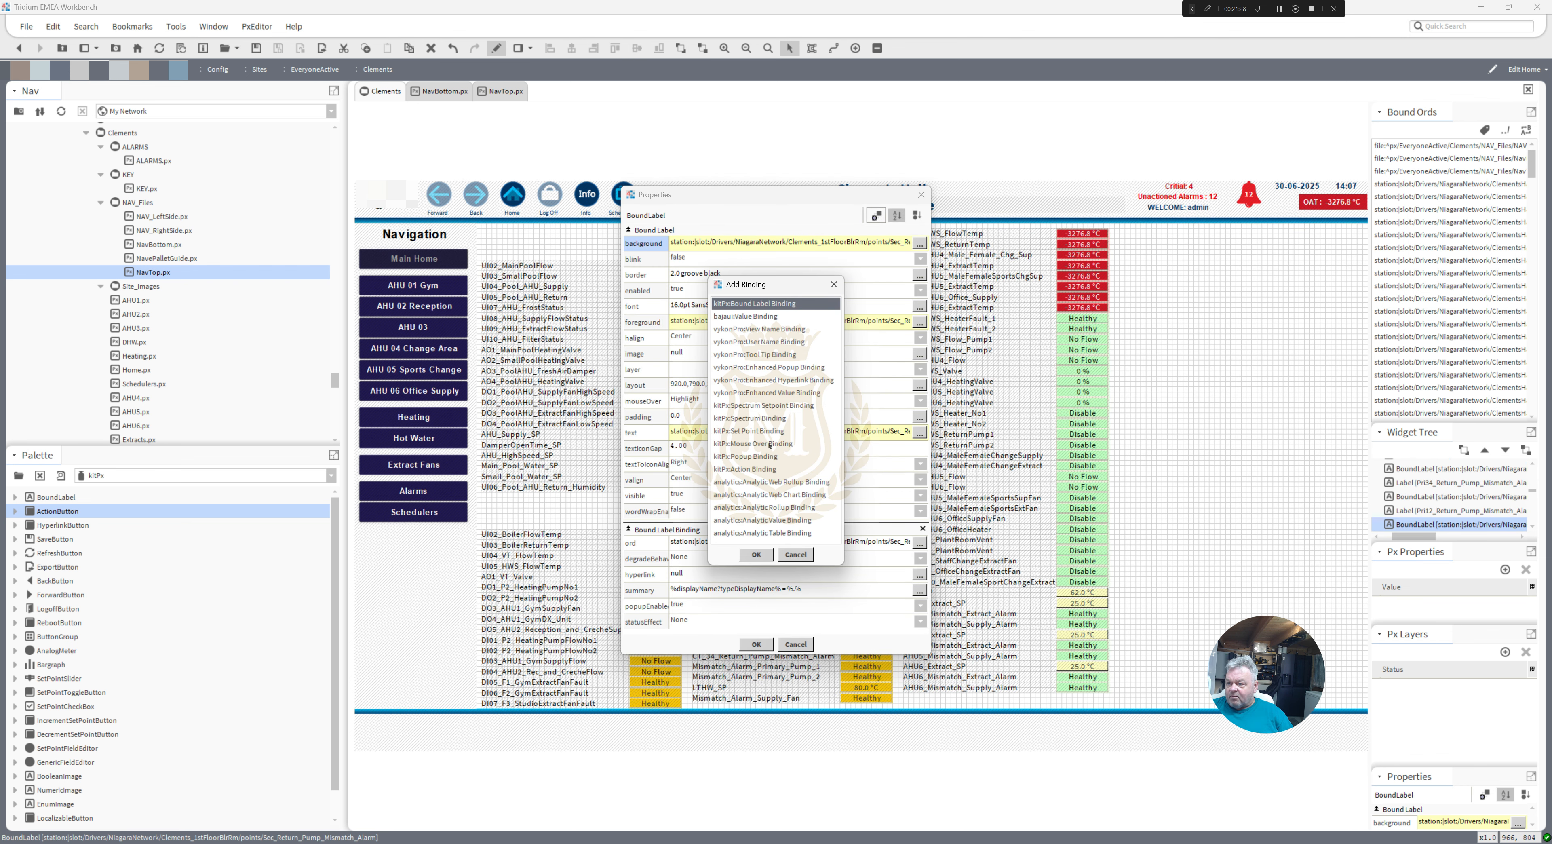
pyautogui.doubleClick(764, 457)
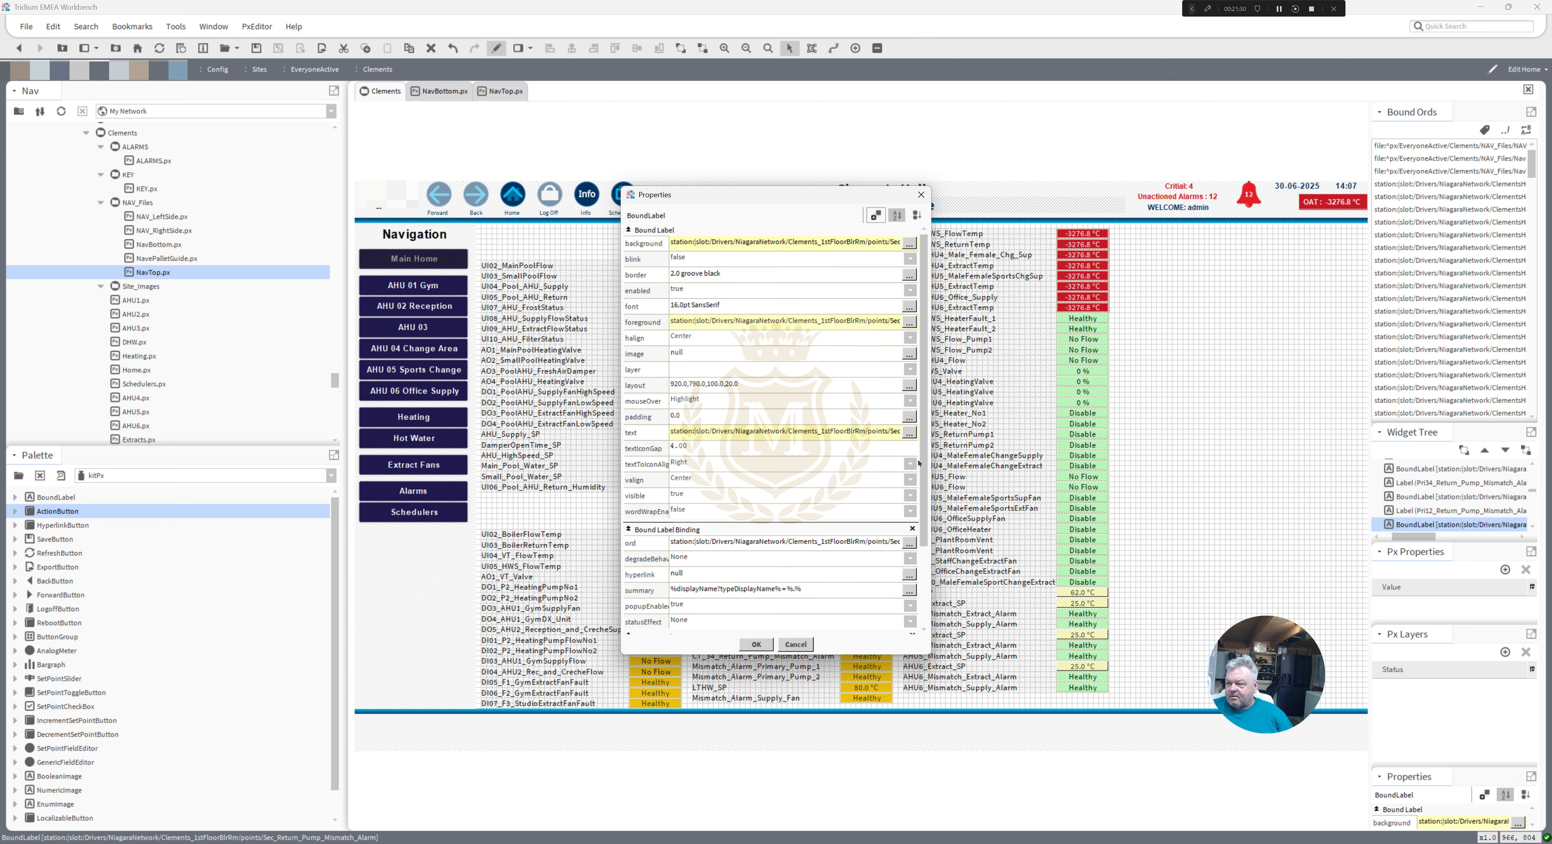
# - Copy the Sec_Return_Pump_Mismatch_Alarm label's bound ord into its popup binding with the Chart view, and apply the properties
pyautogui.scroll(-3, 872, 465)
pyautogui.click(862, 442)
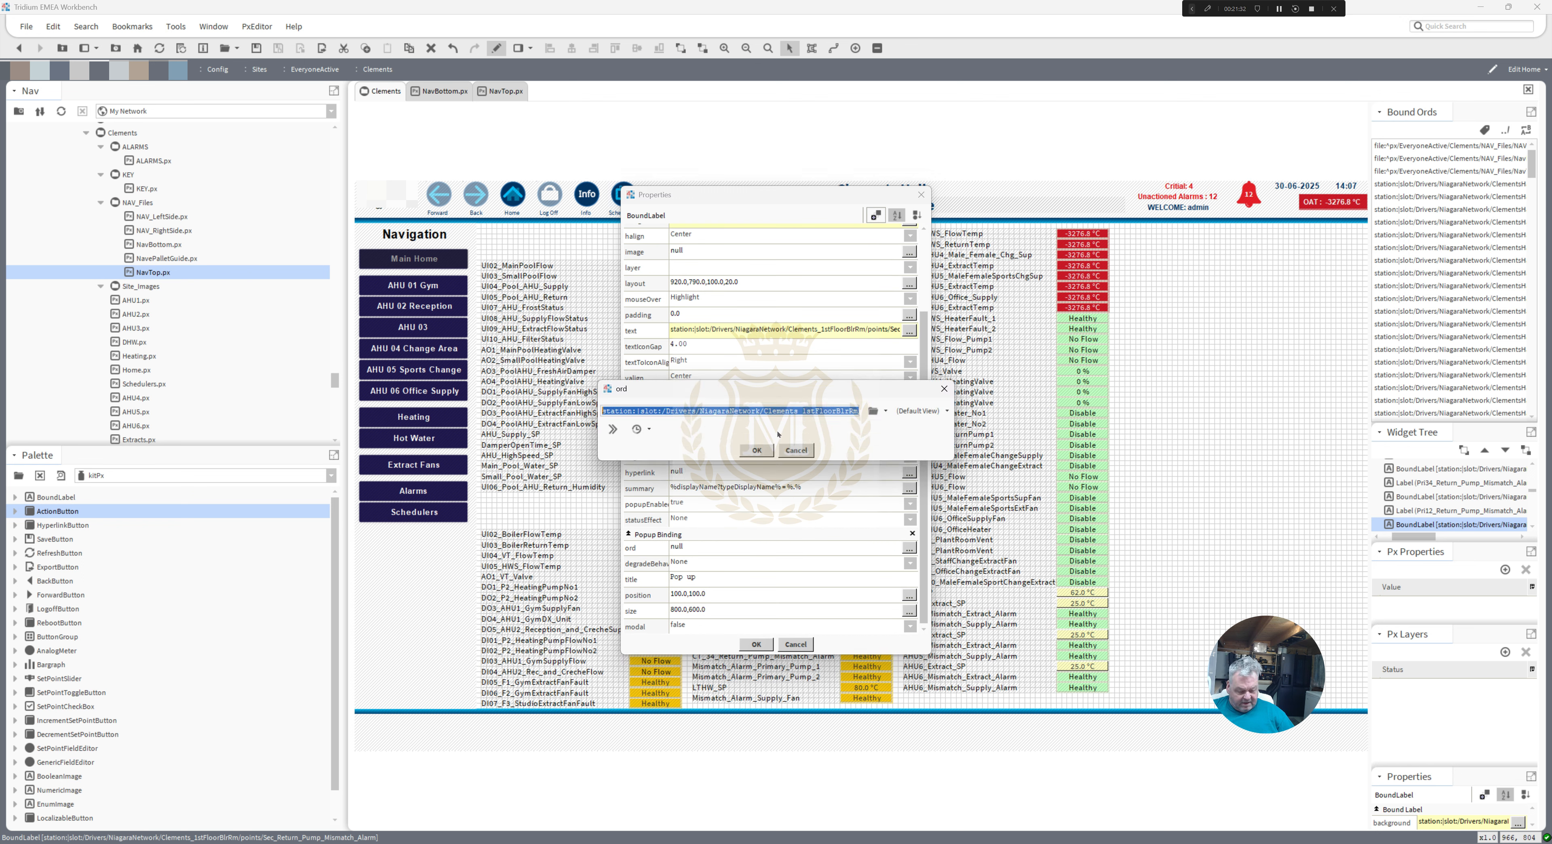
pyautogui.click(757, 450)
pyautogui.click(909, 547)
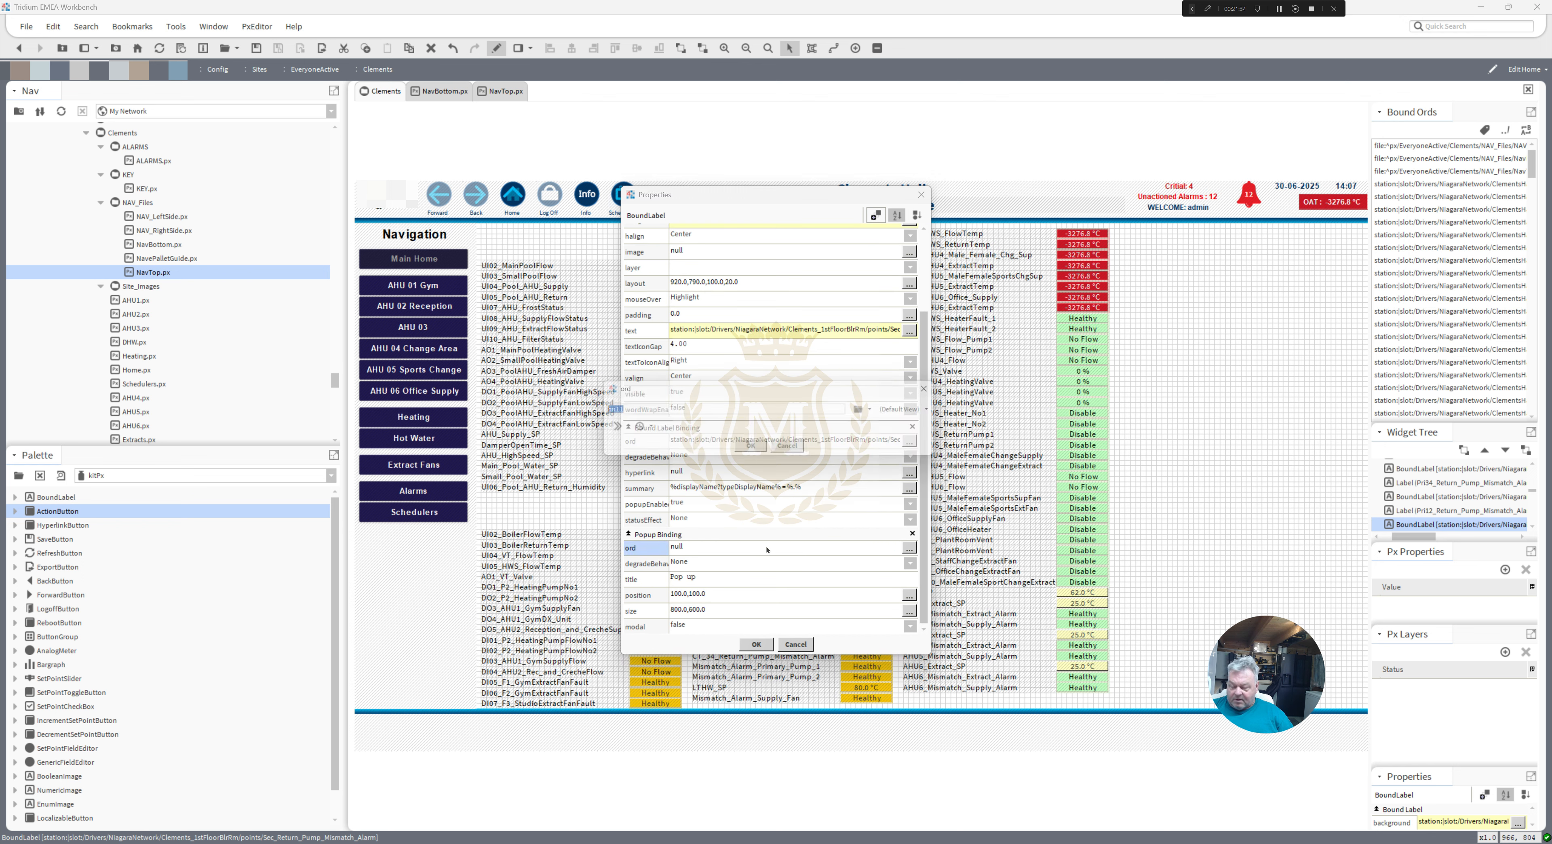
pyautogui.click(922, 411)
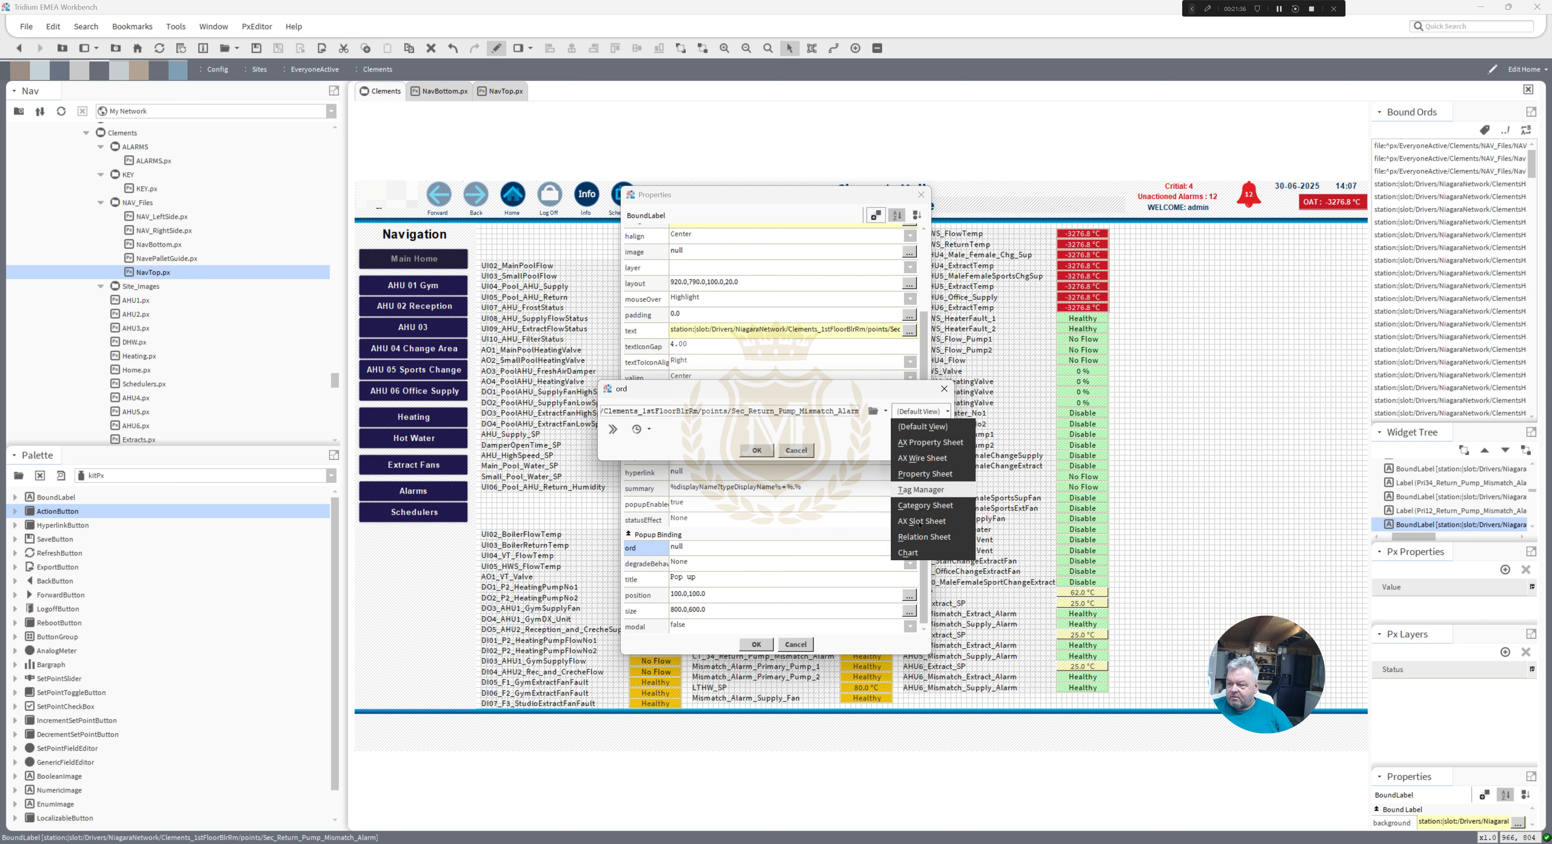
pyautogui.click(931, 552)
pyautogui.click(757, 451)
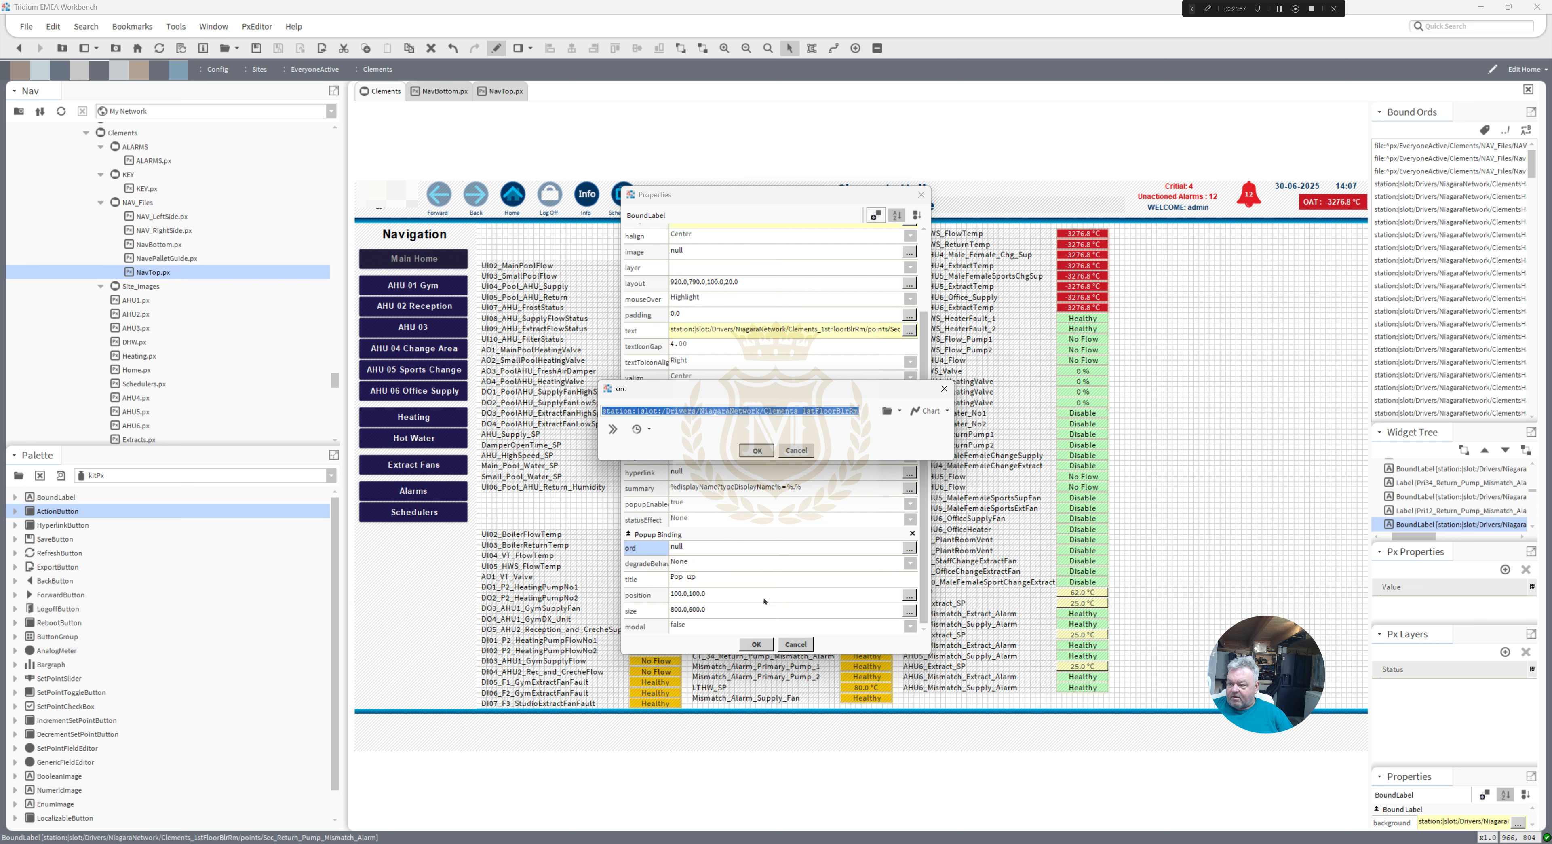
pyautogui.click(756, 644)
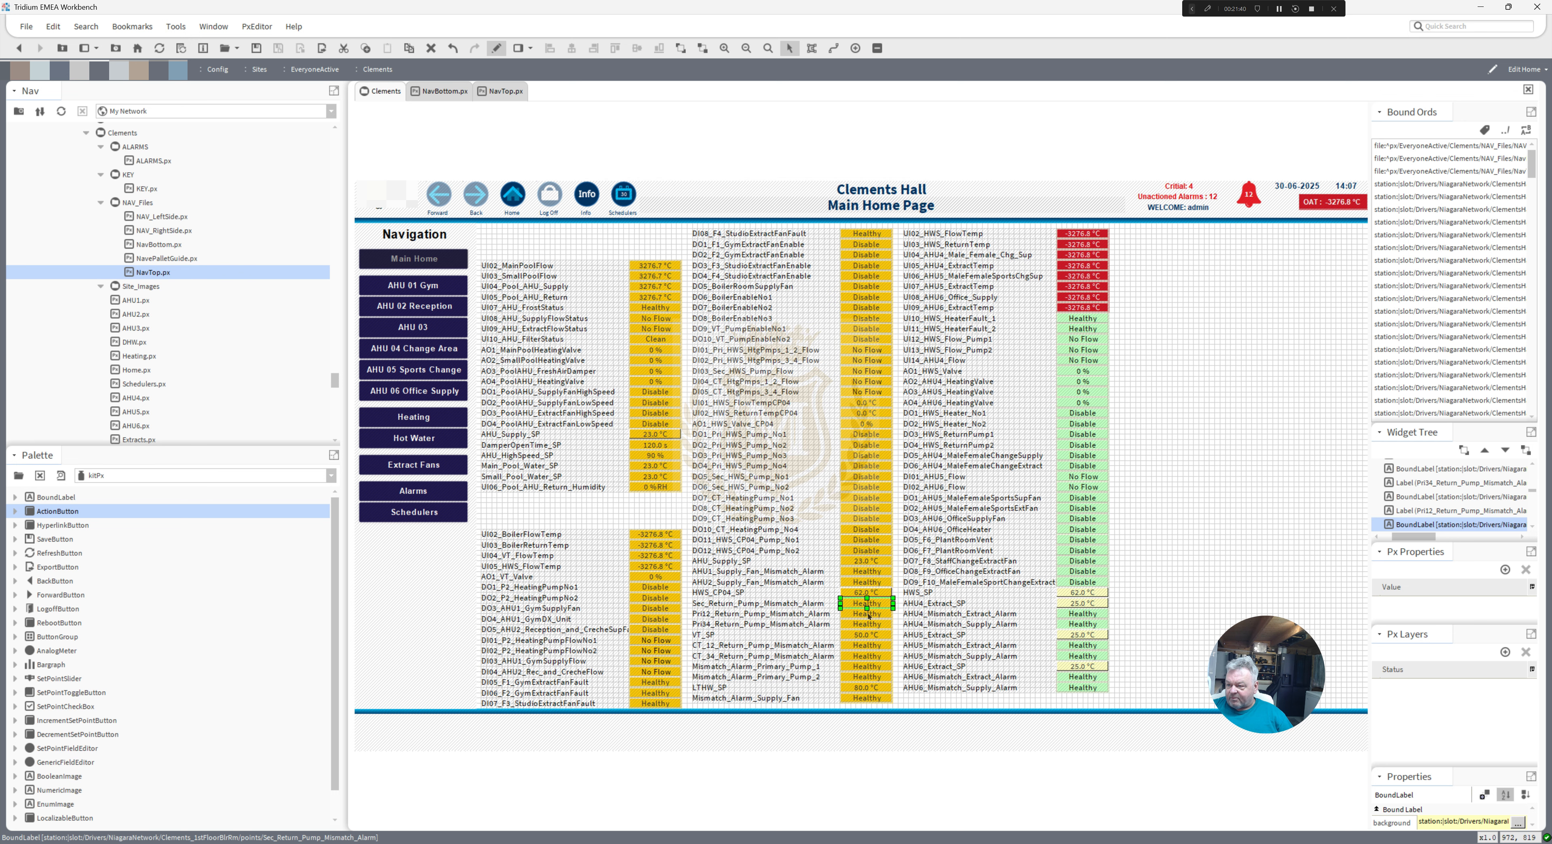
# - Add a kitPx Popup Binding to the value label of Pri12_Return_Pump_Mismatch_Alarm
pyautogui.doubleClick(868, 613)
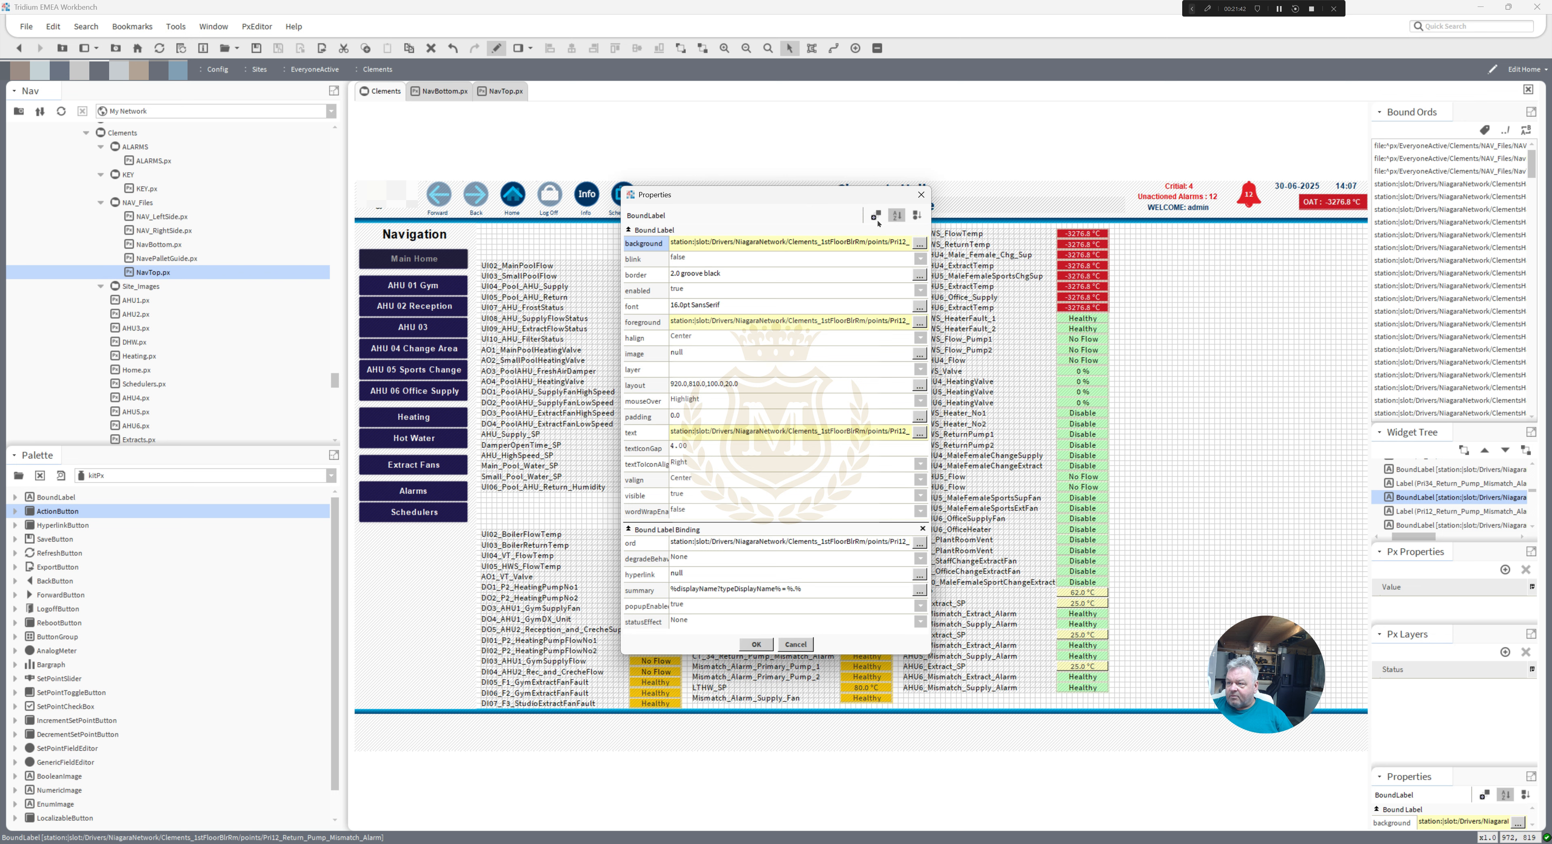
pyautogui.click(876, 218)
pyautogui.doubleClick(764, 457)
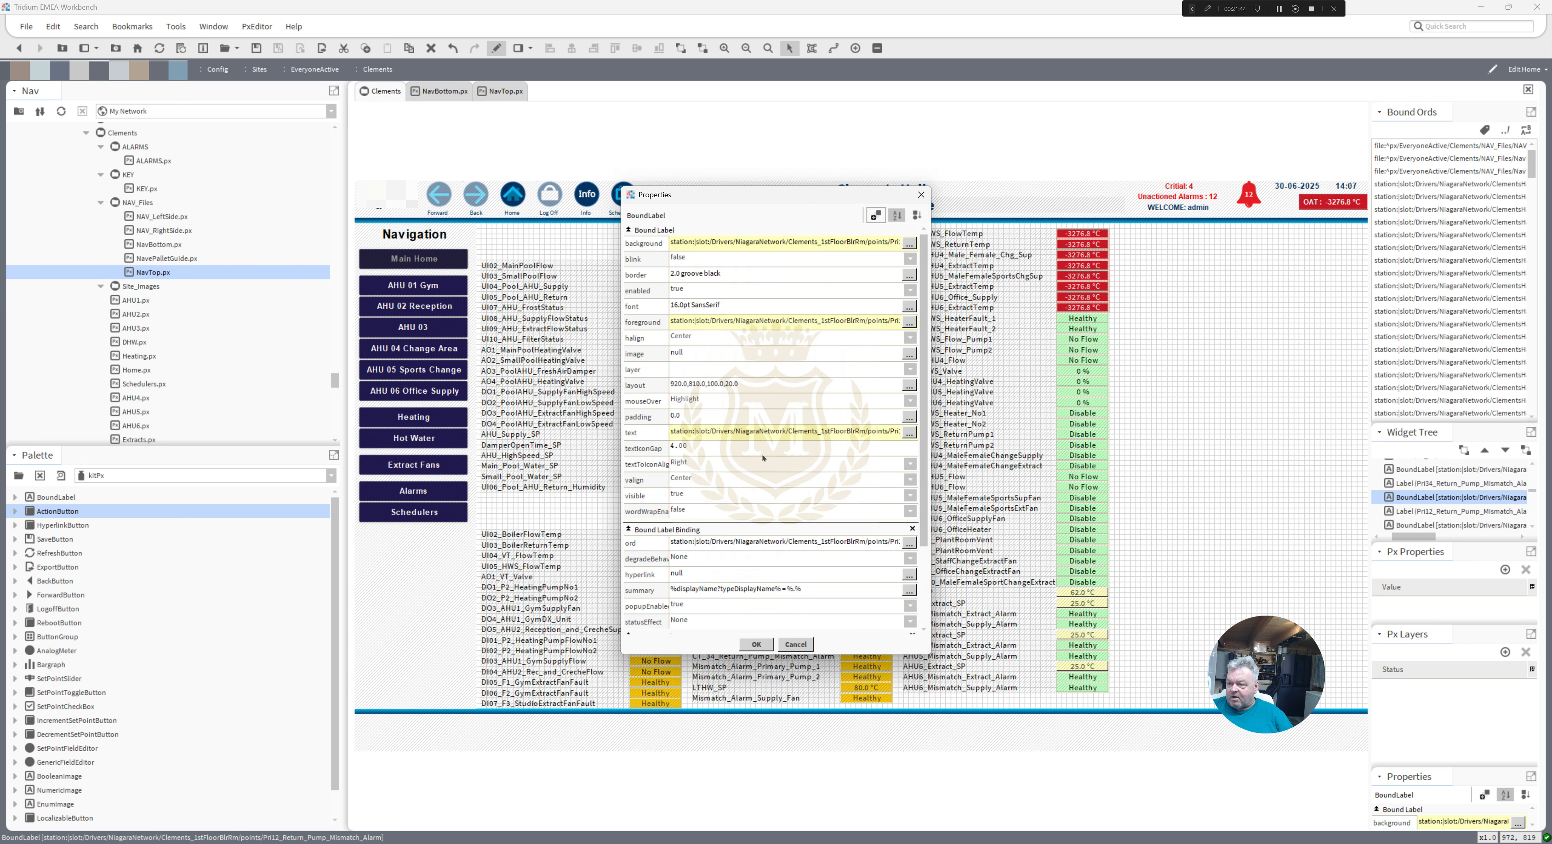
# - Copy the Pri12_Return_Pump_Mismatch_Alarm label's bound ord into its popup binding with the Chart view, and apply the properties
pyautogui.scroll(-3, 924, 522)
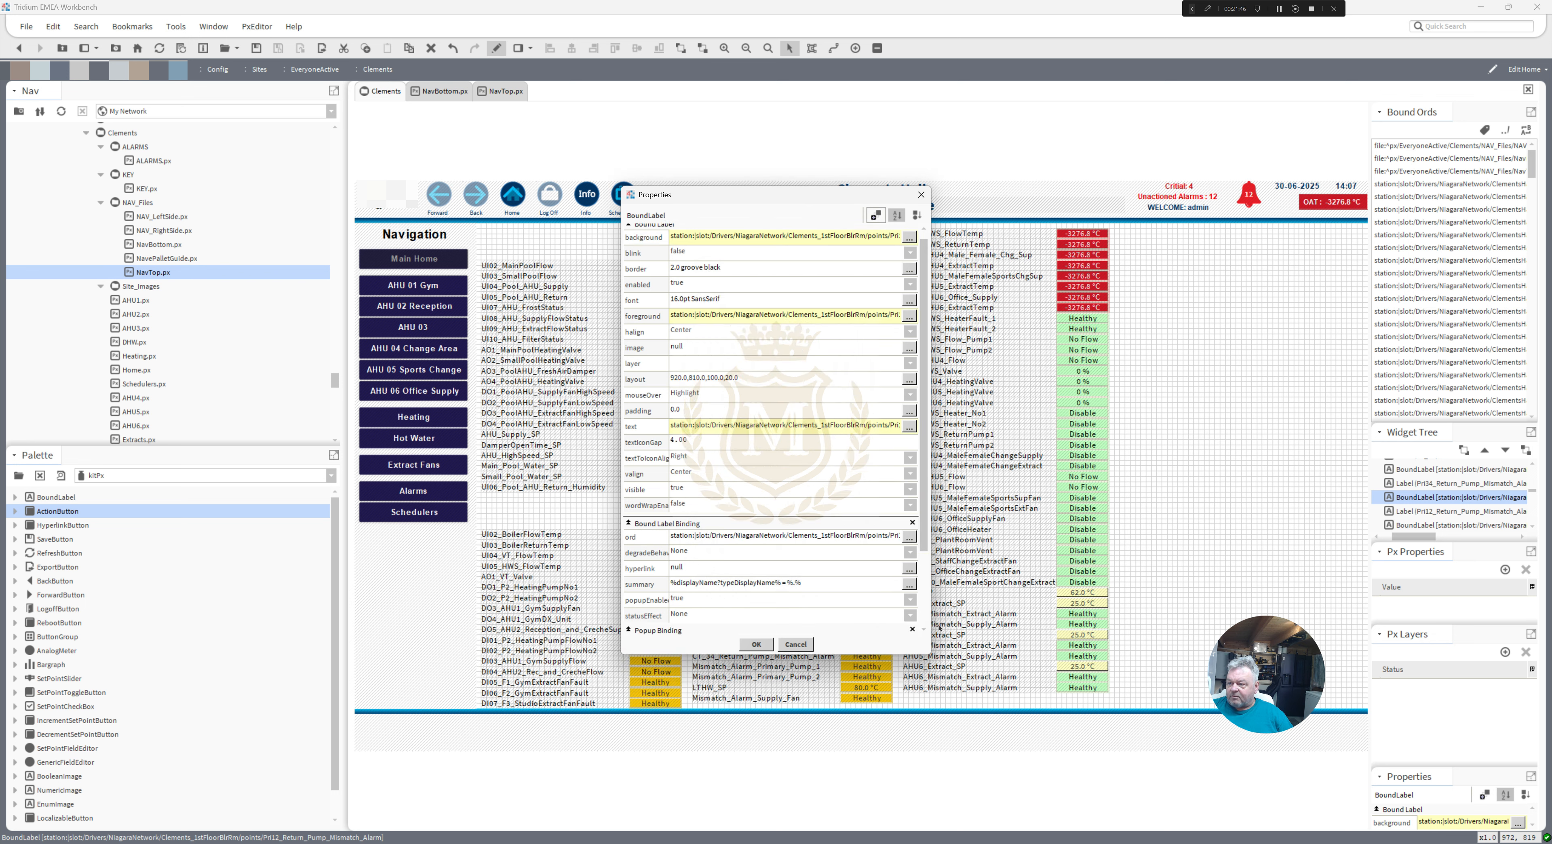
pyautogui.click(865, 442)
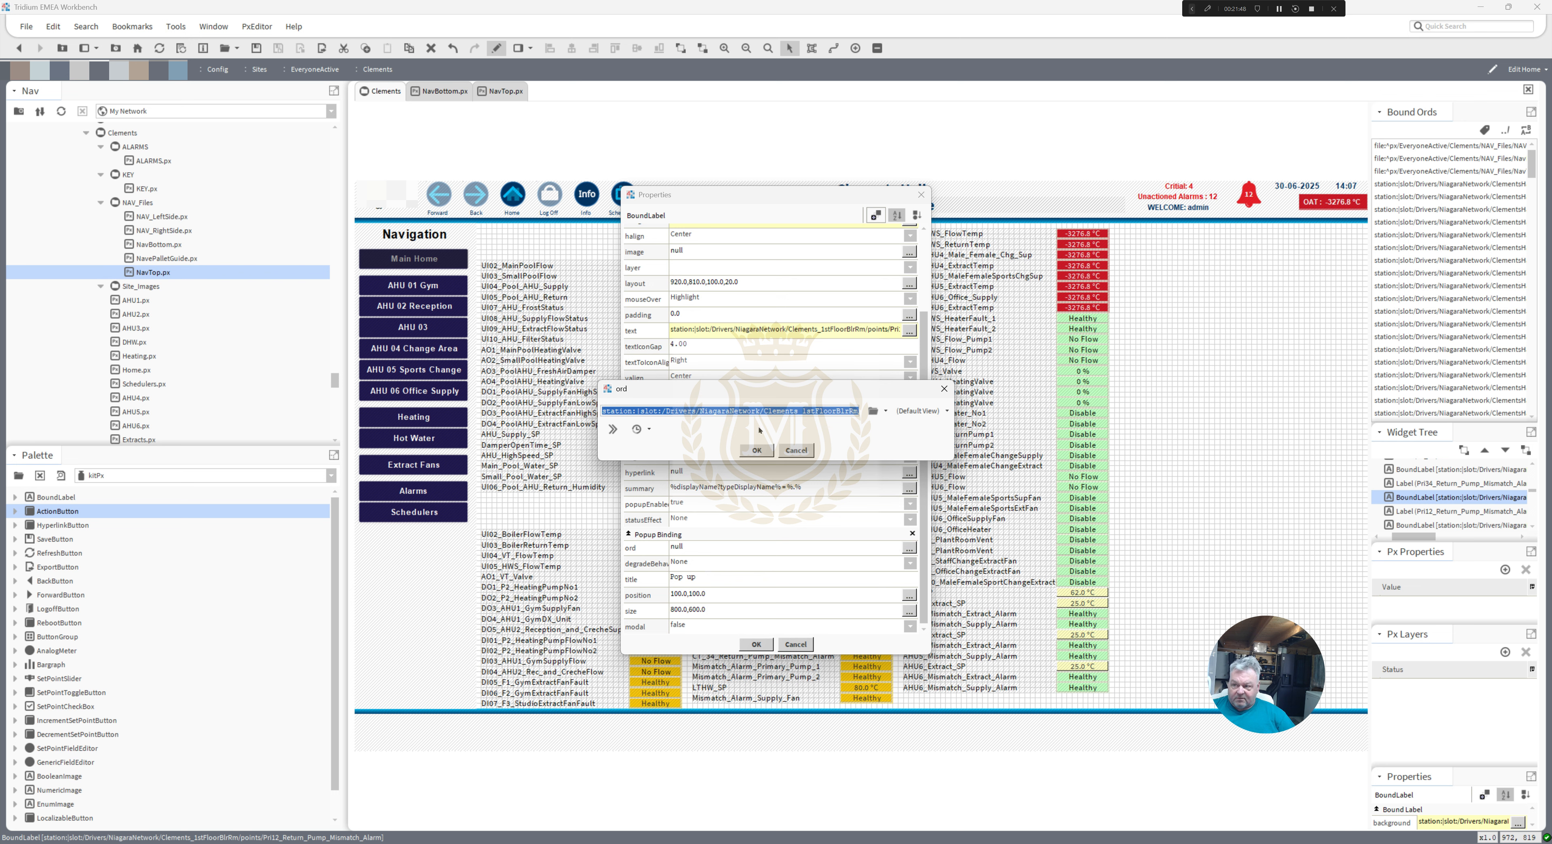
pyautogui.click(761, 548)
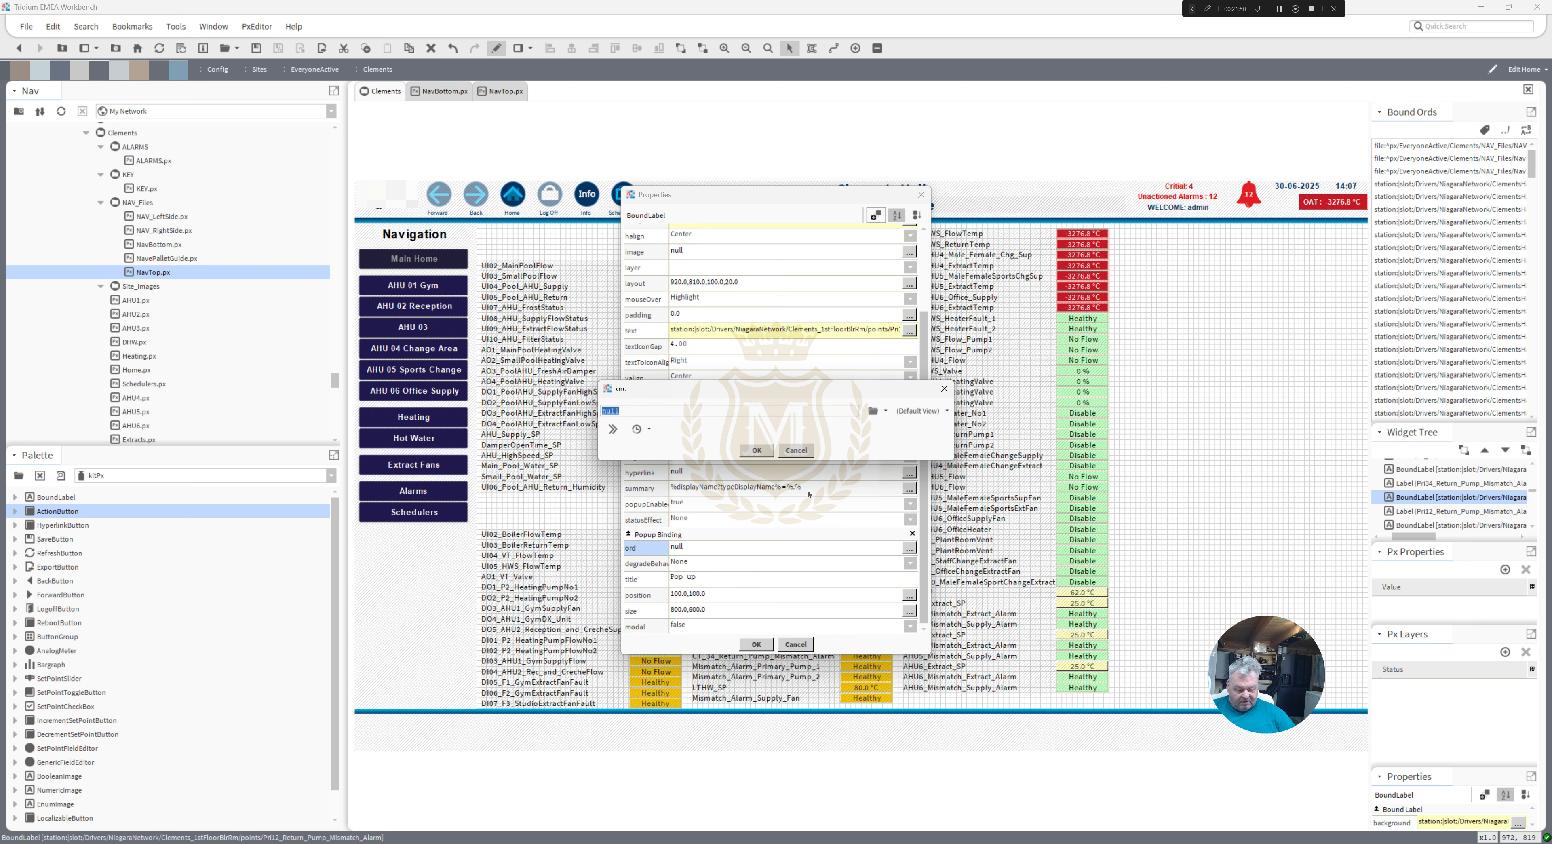
pyautogui.write('station:|slot:/Drivers/NiagaraNetwork/Clements_1stFloorBlrRm/points/Pri12_Return_Pump_Mismatch_Alarm')
pyautogui.click(921, 411)
pyautogui.click(908, 552)
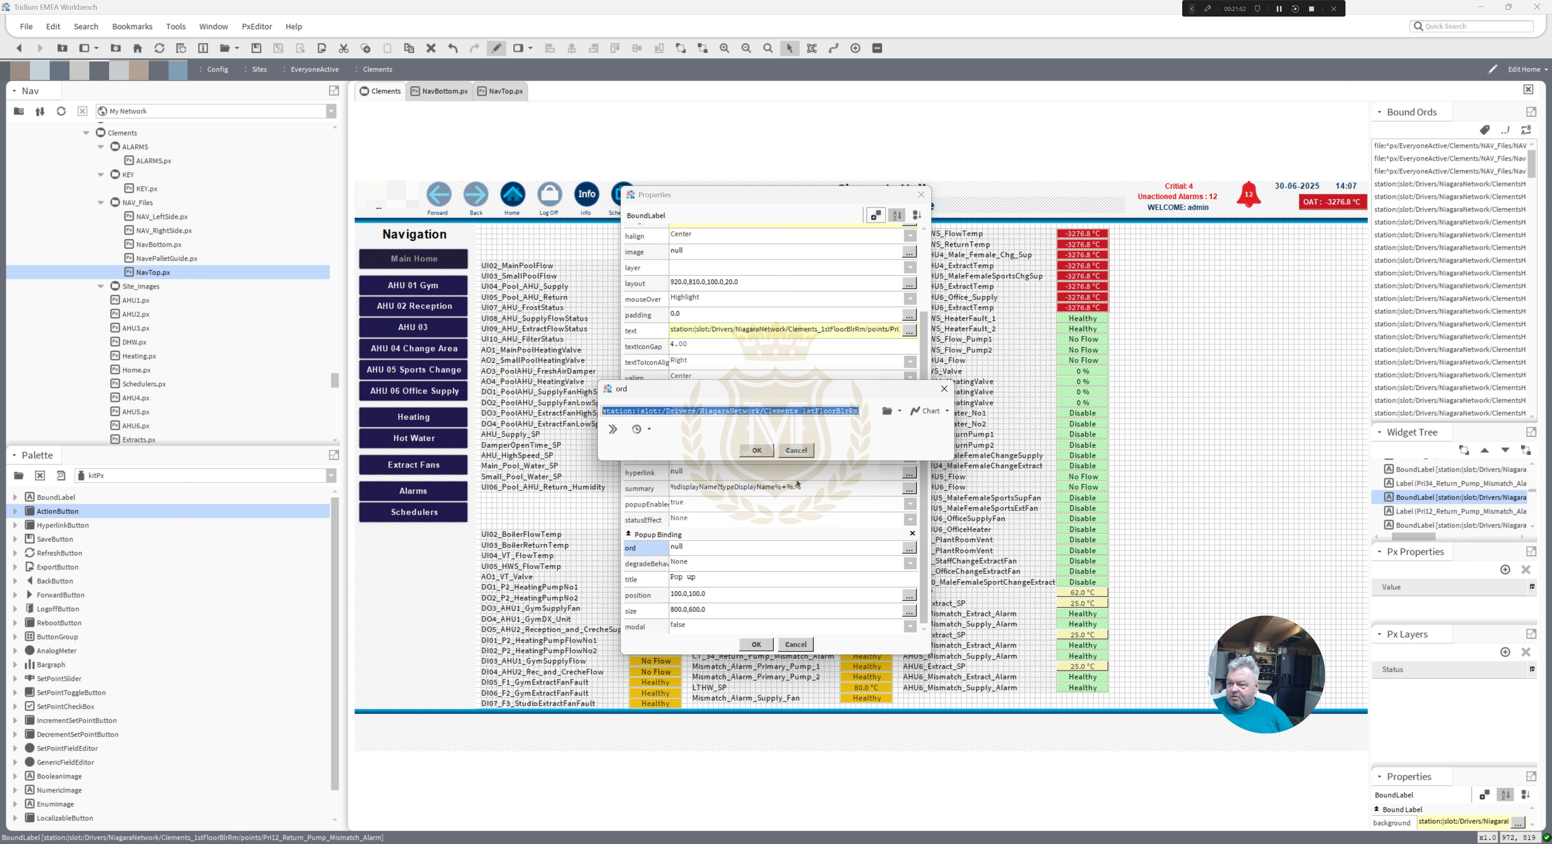
pyautogui.click(757, 451)
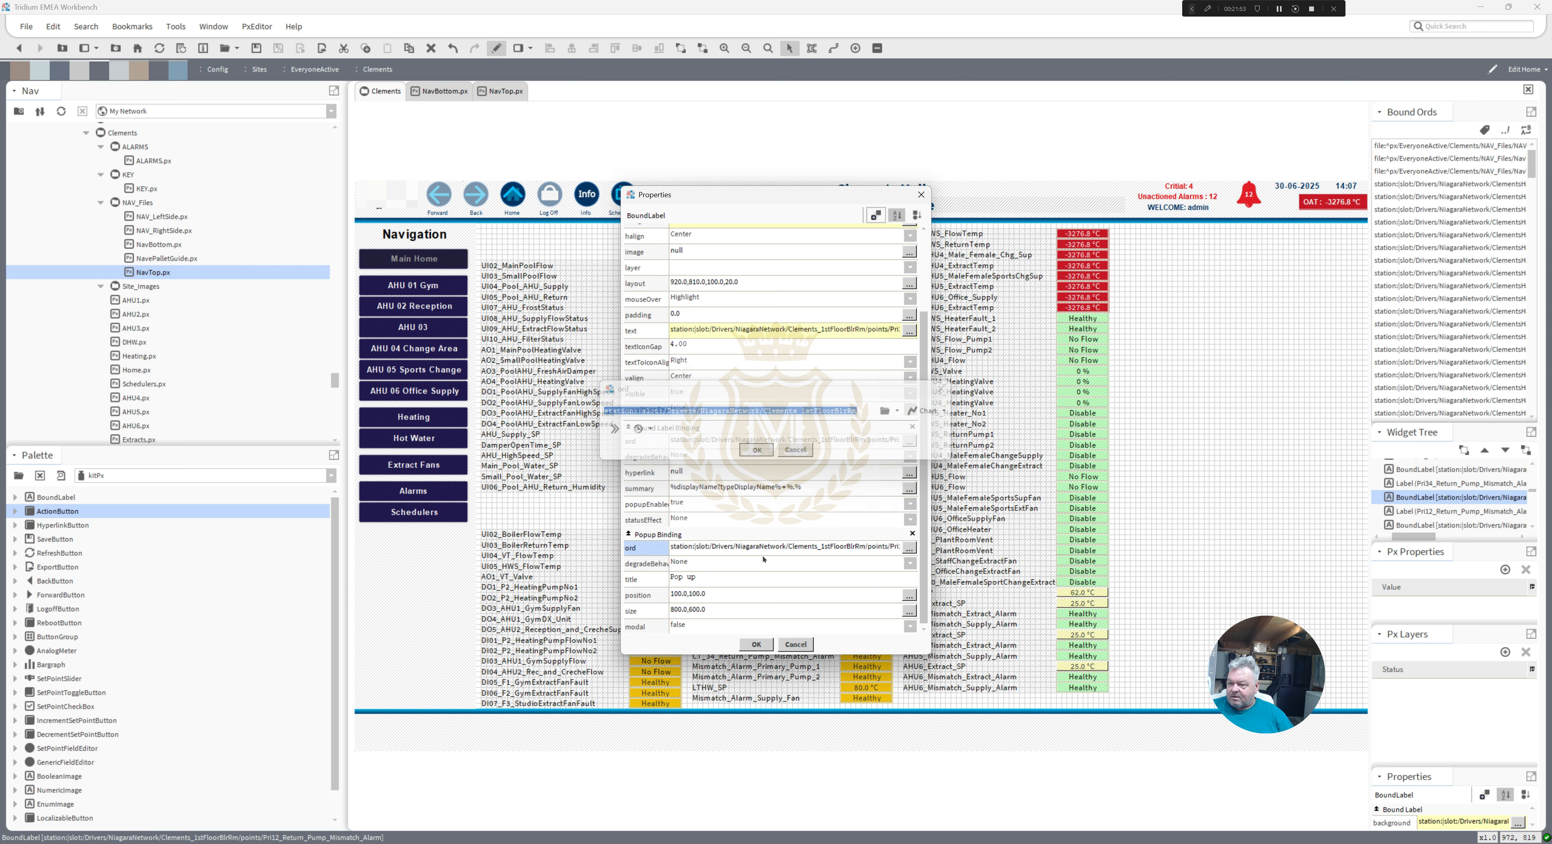
pyautogui.click(756, 644)
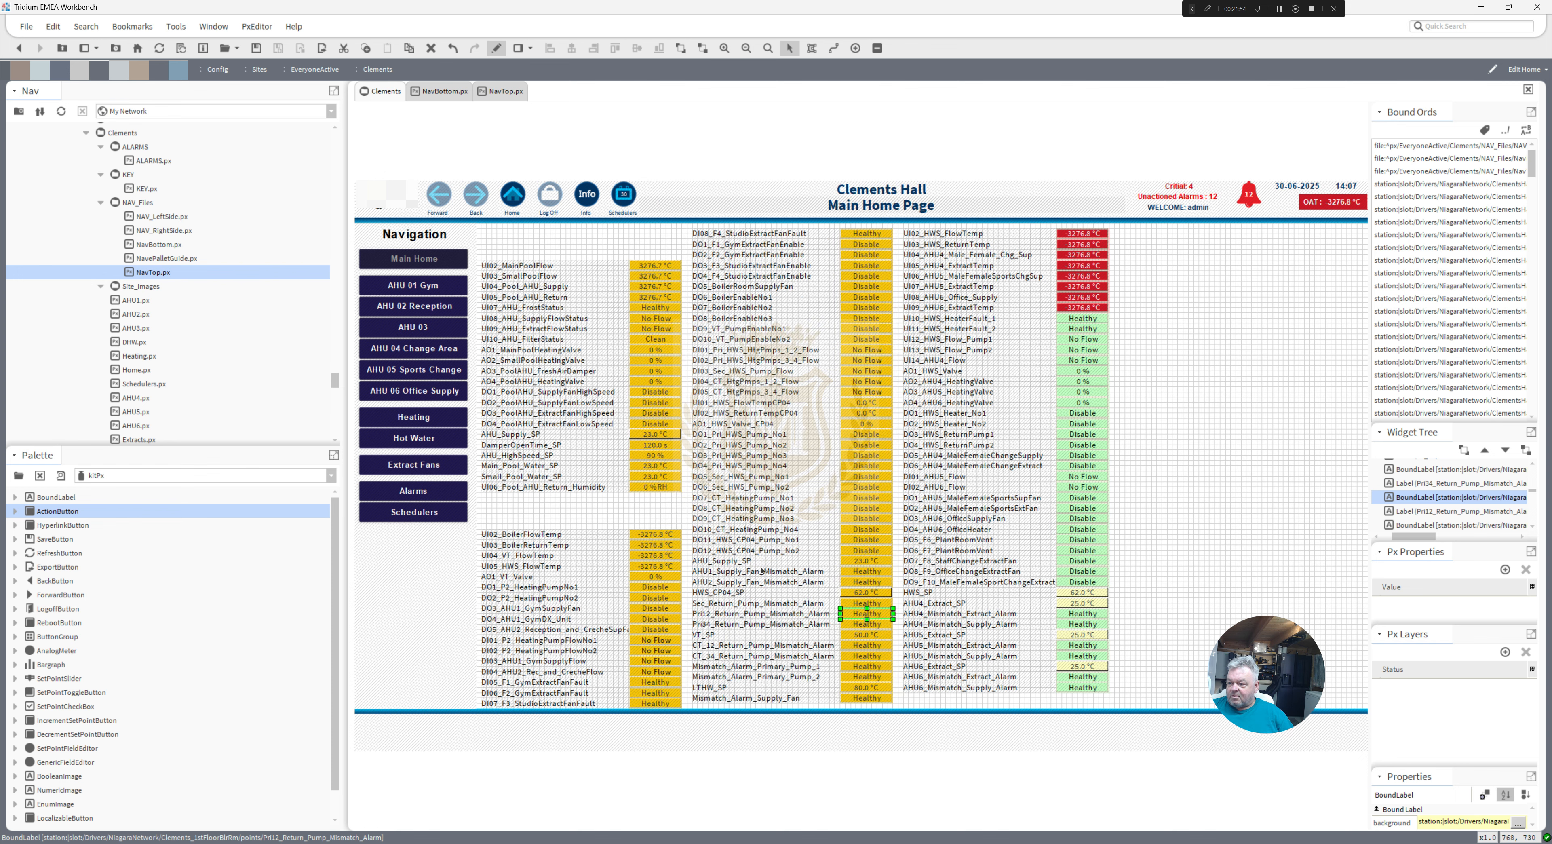
# - Switch the page between viewing and editing modes to check the edited values, selecting the UI03_SmallPoolFlow label
pyautogui.click(495, 49)
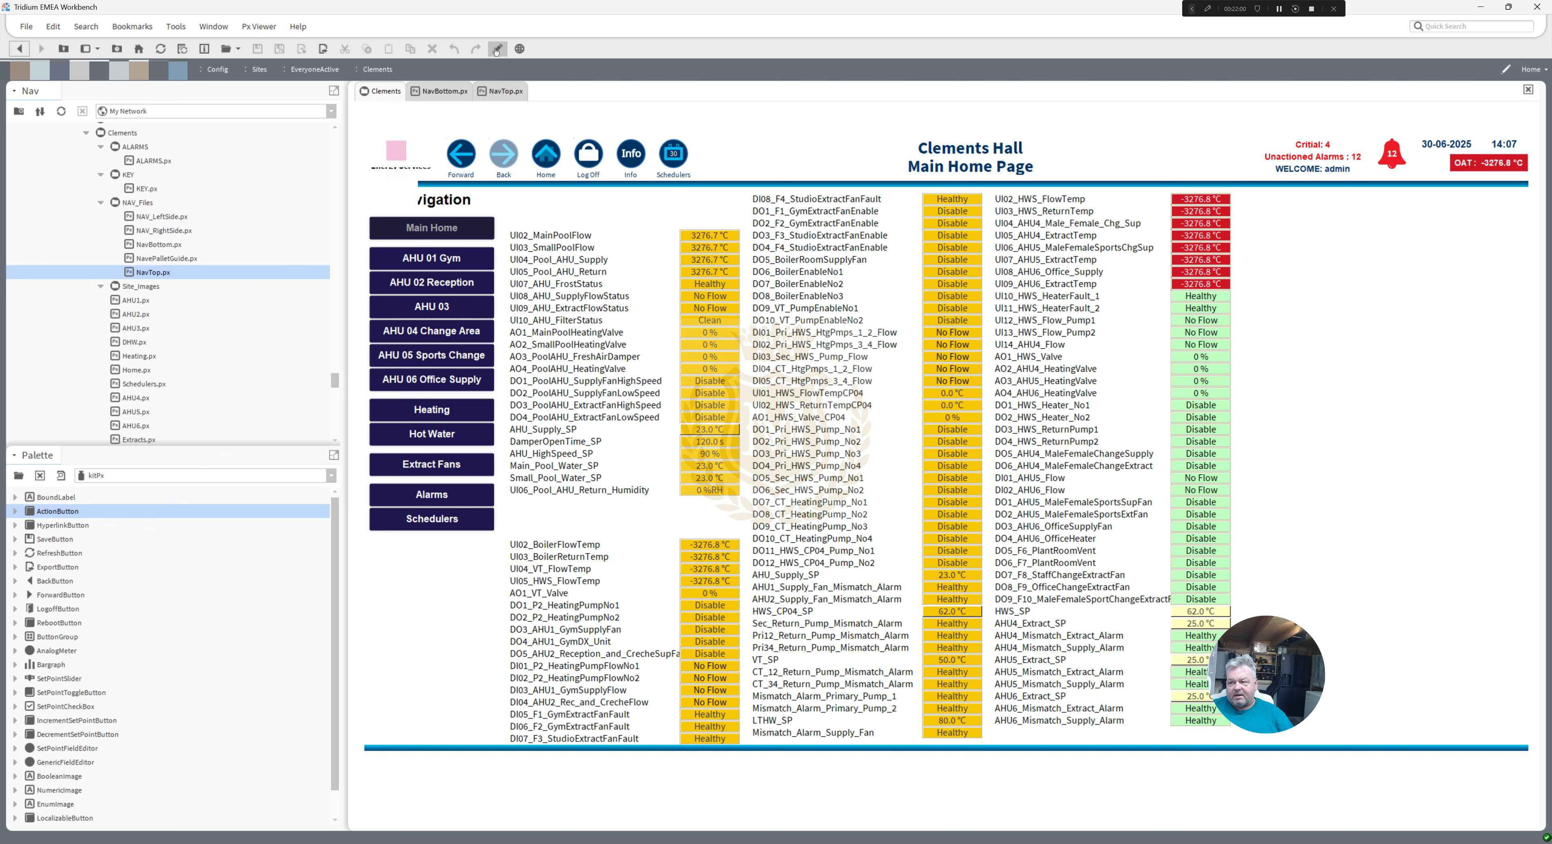
pyautogui.click(496, 49)
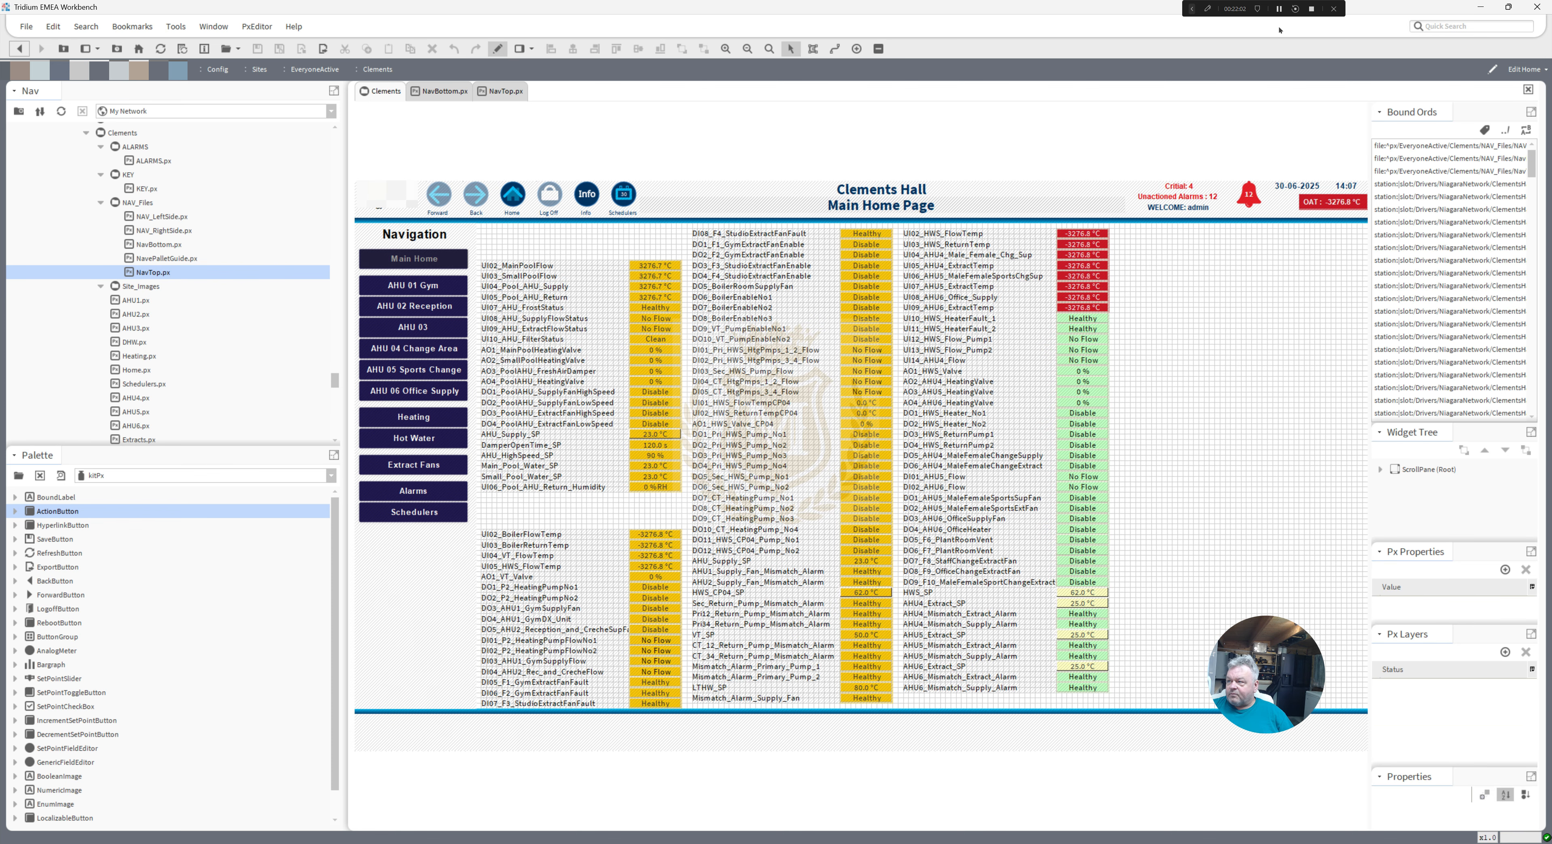
pyautogui.click(655, 276)
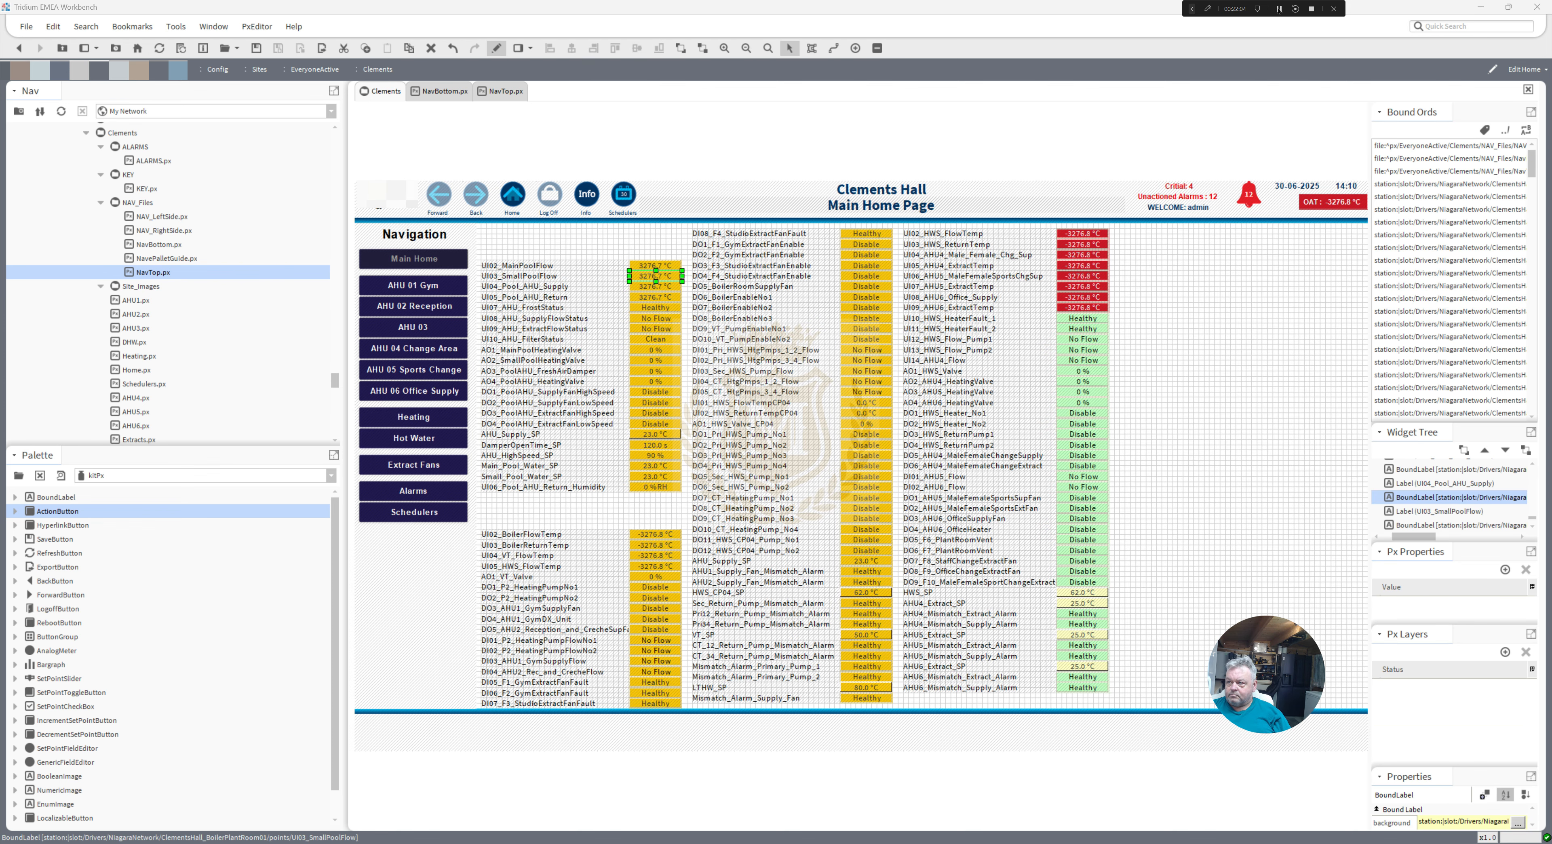
pyautogui.click(498, 49)
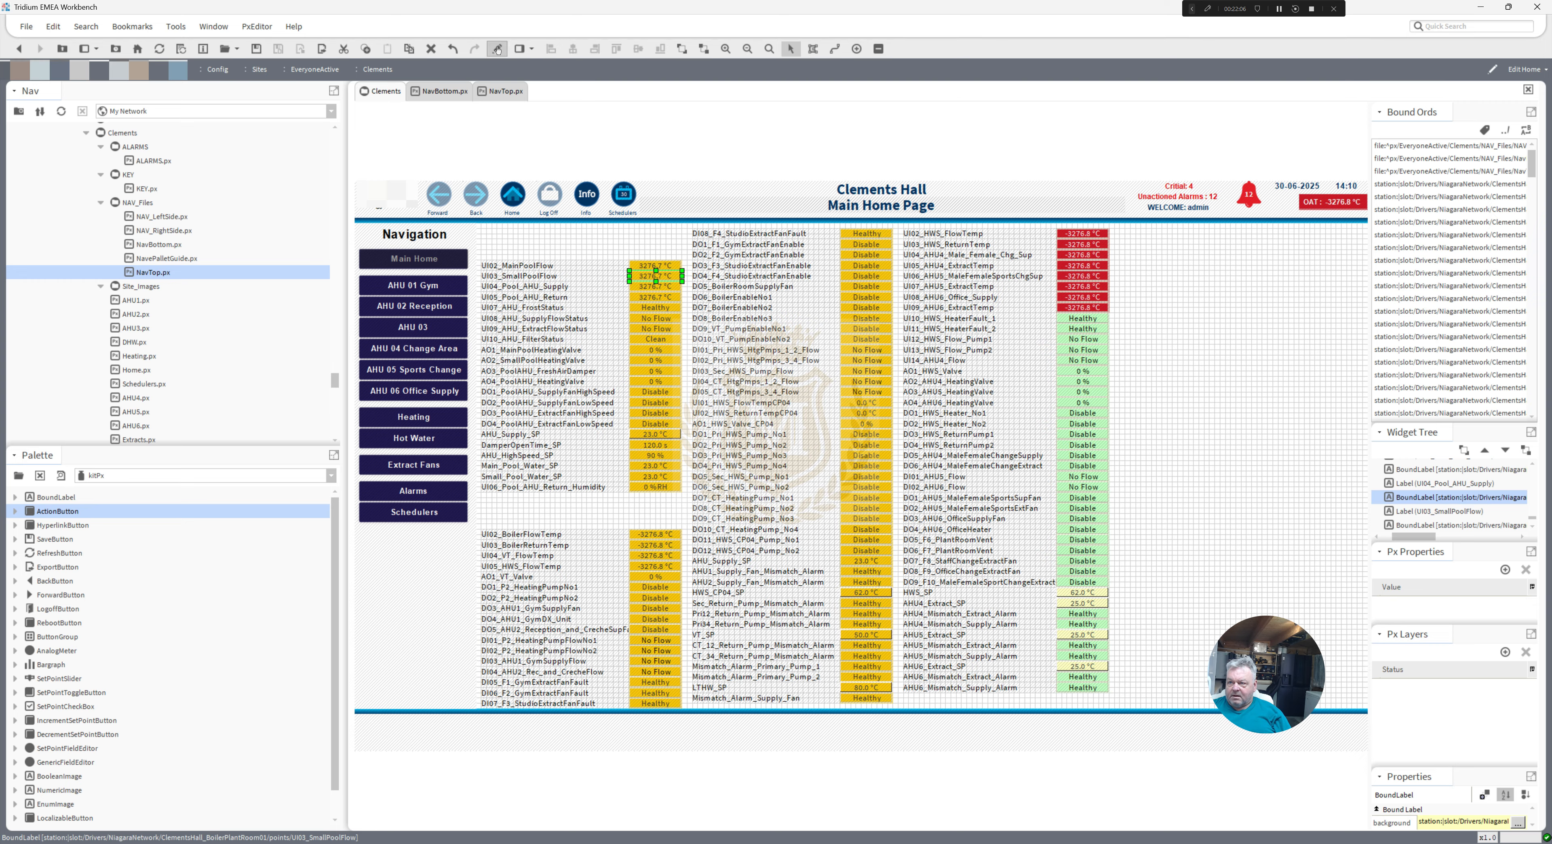
# - Open the NavBottom.px page for editing and change the third column's fire alarm label text to "MCC3 Fire Alarm Status"
pyautogui.click(497, 49)
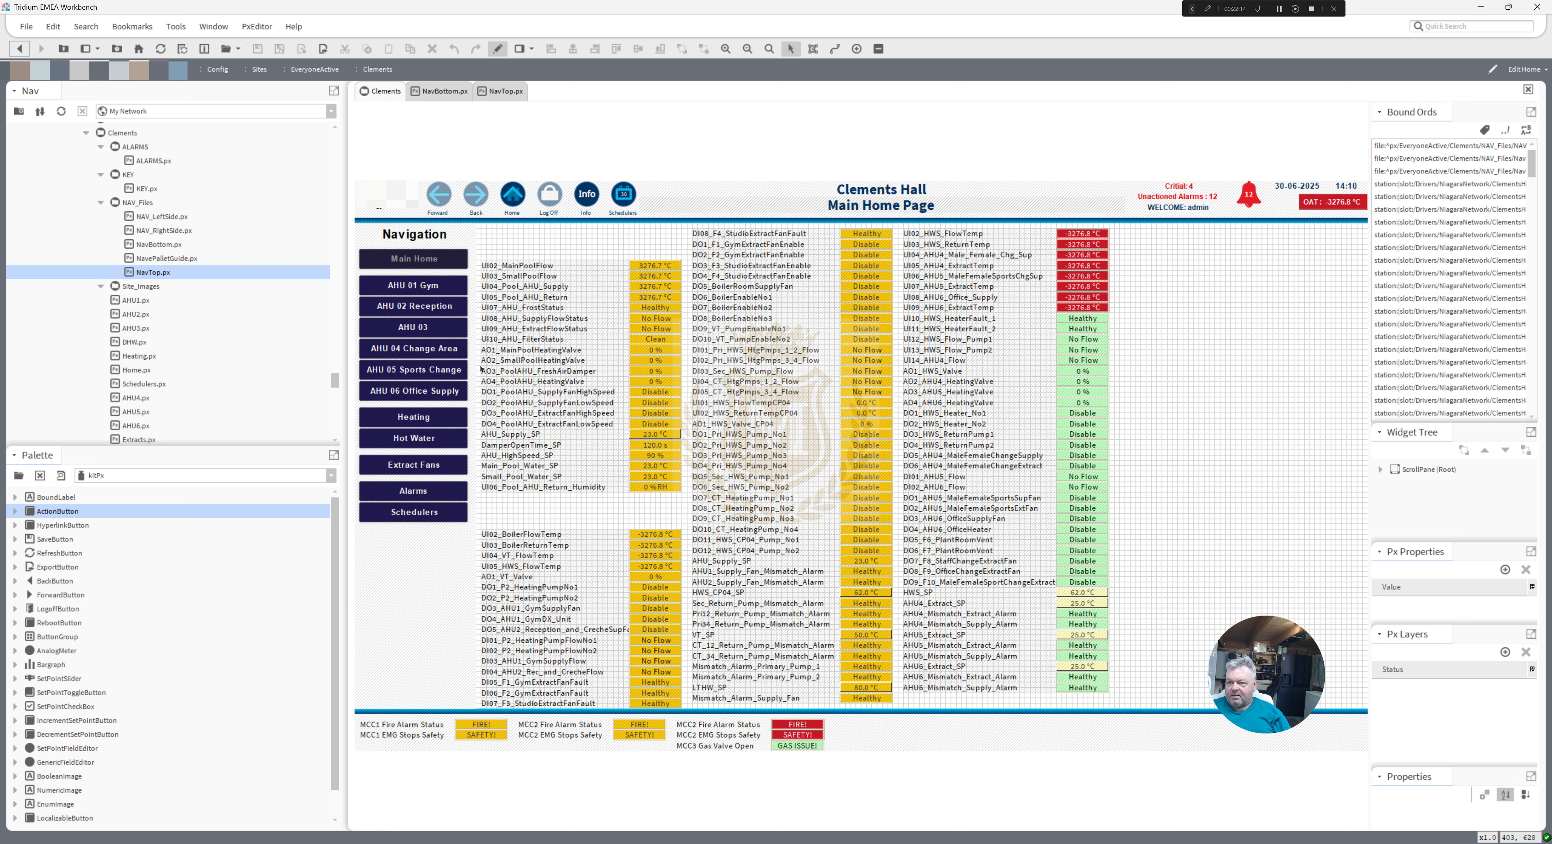
pyautogui.click(446, 91)
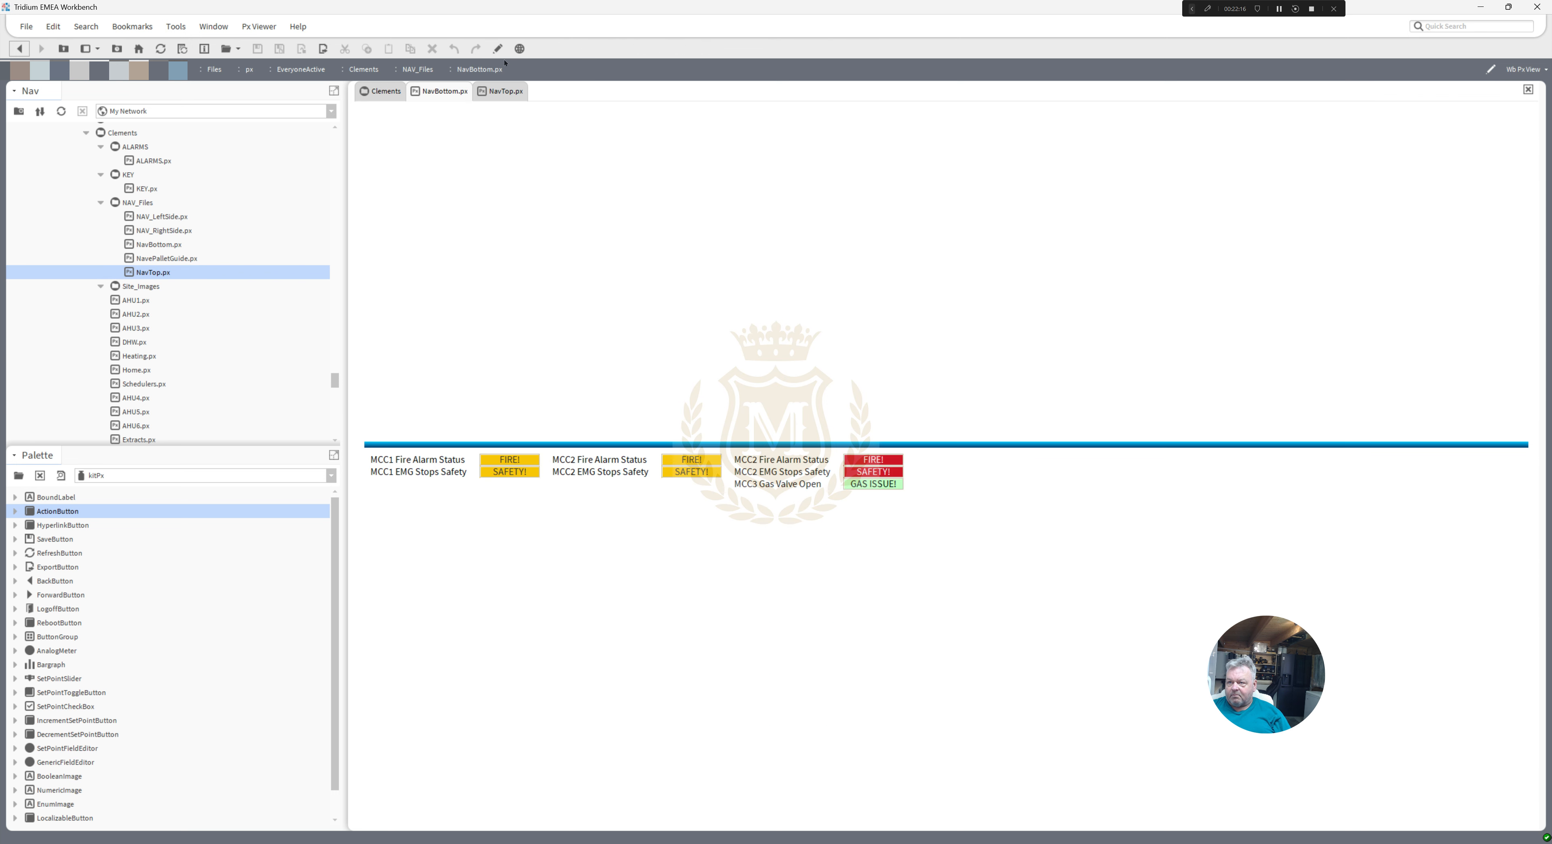
pyautogui.click(498, 49)
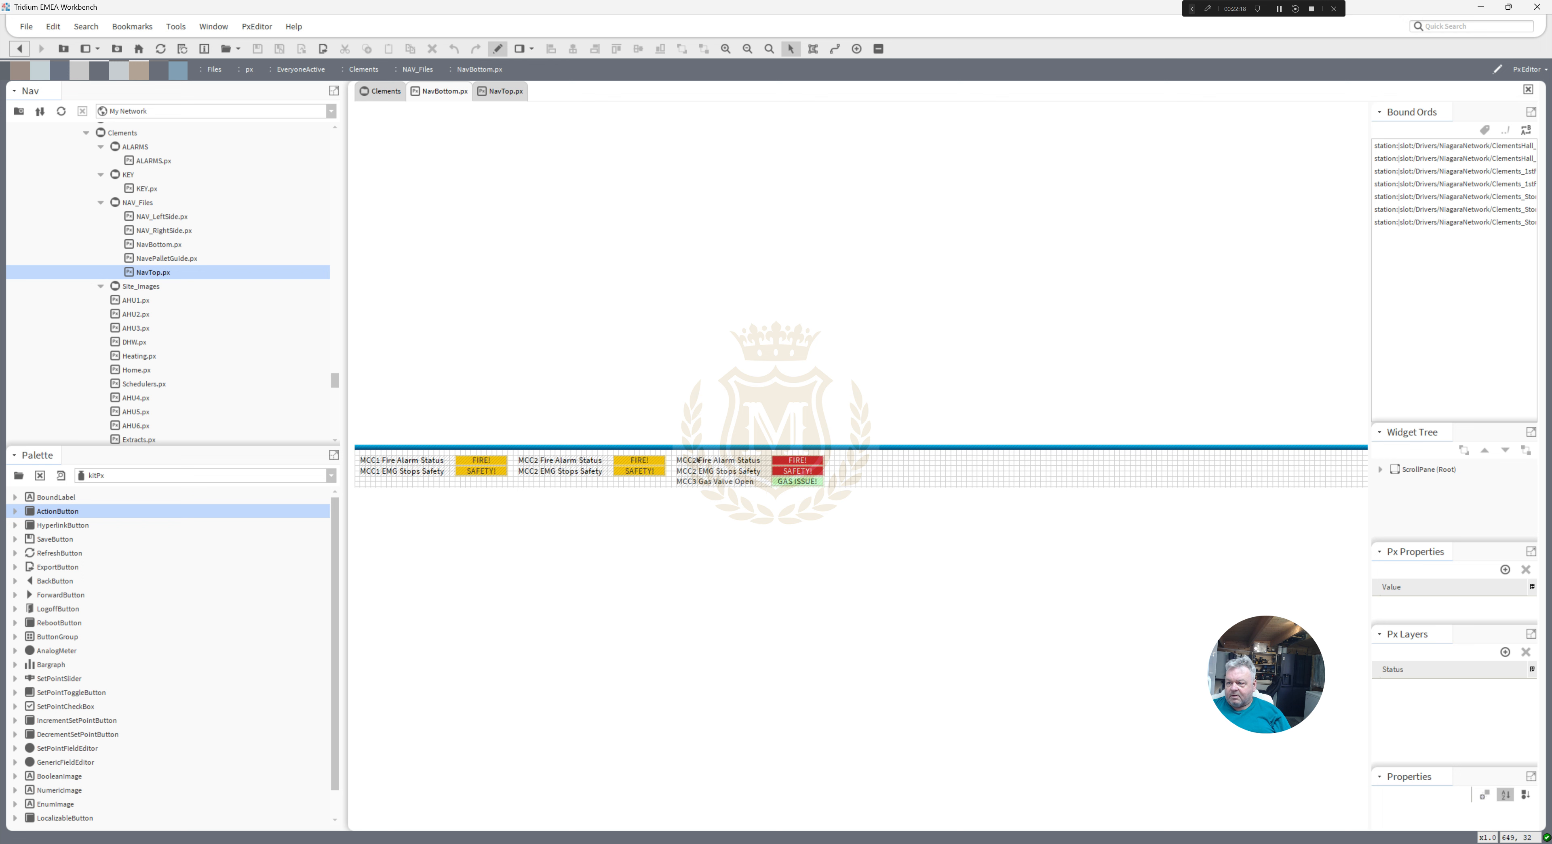
pyautogui.doubleClick(697, 460)
pyautogui.click(680, 462)
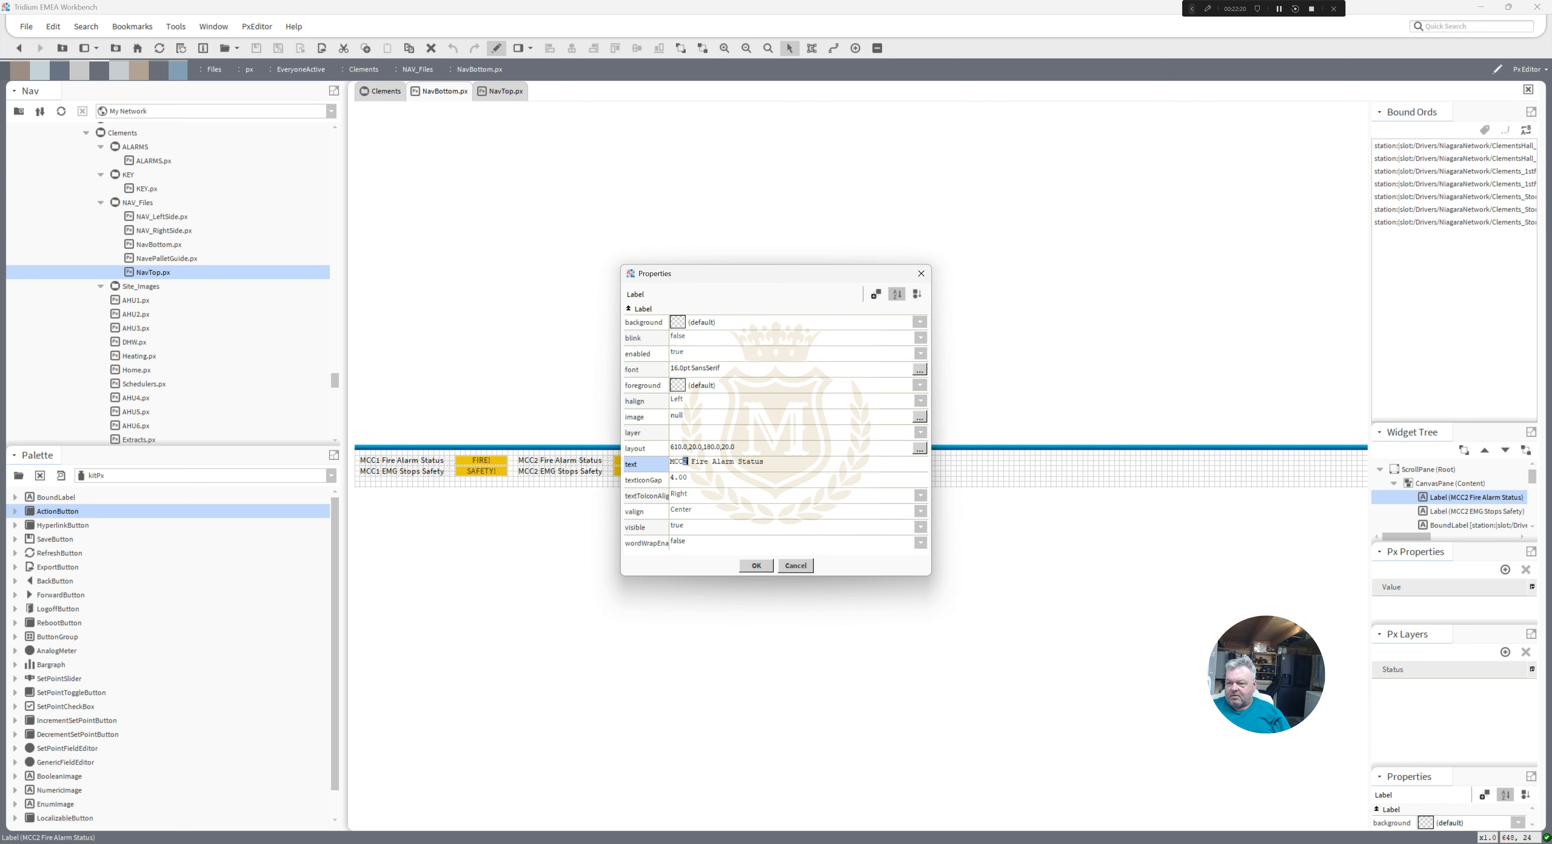
pyautogui.press('BackSpace')
pyautogui.write('3')
pyautogui.click(755, 565)
# - Change the third column's emergency stop label text on the NavBottom page to "MCC3 EMG Stops Safety"
pyautogui.doubleClick(691, 472)
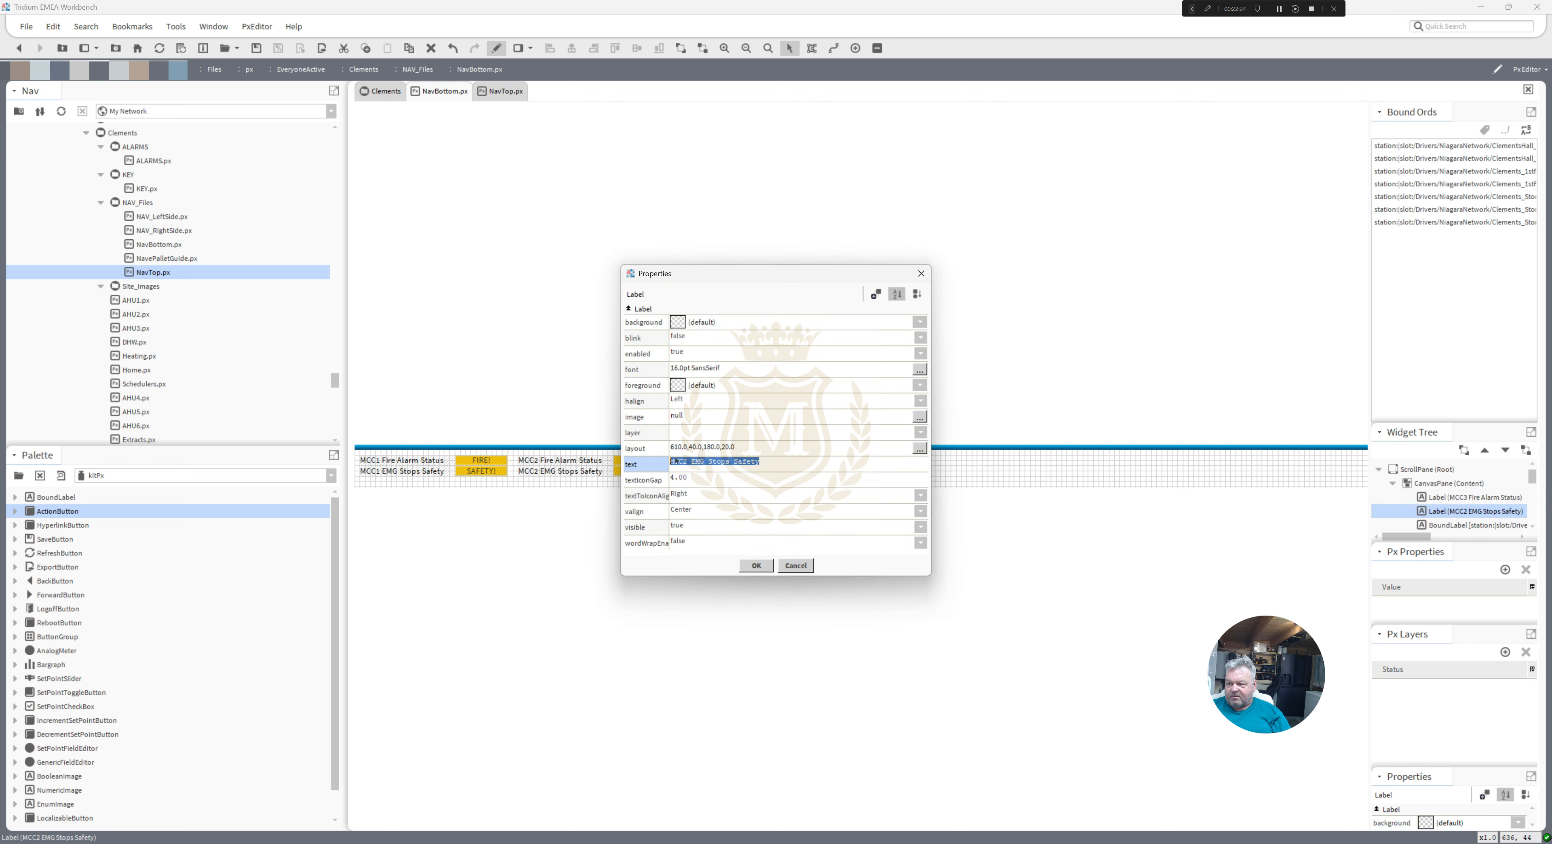
pyautogui.click(684, 462)
pyautogui.write('3')
pyautogui.click(755, 565)
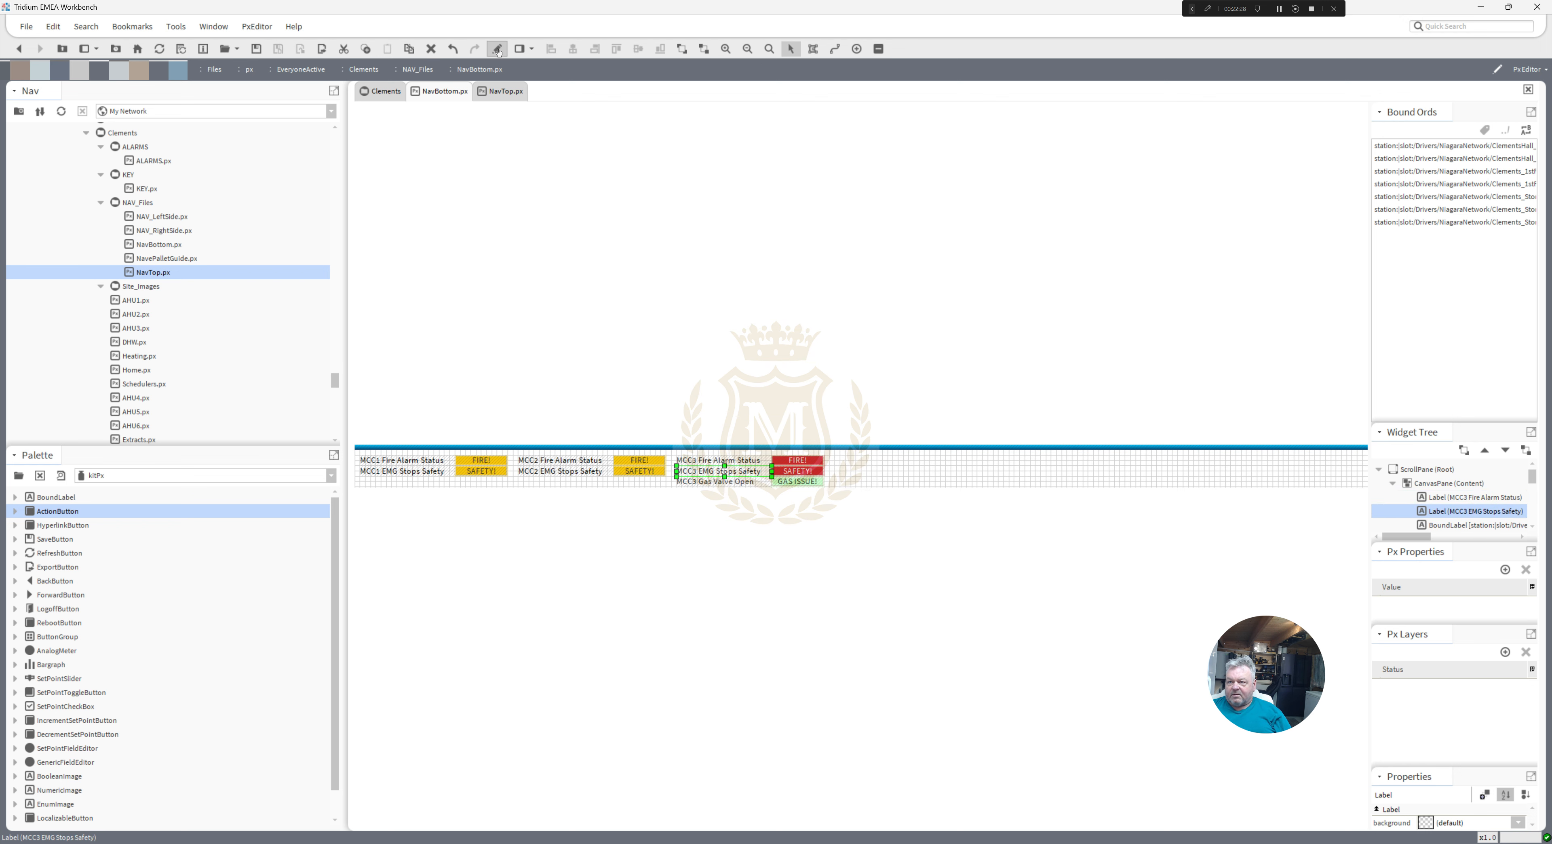
# - Return to the Clements page and switch it between editing and viewing modes to refresh the MCC3 labels
pyautogui.click(384, 91)
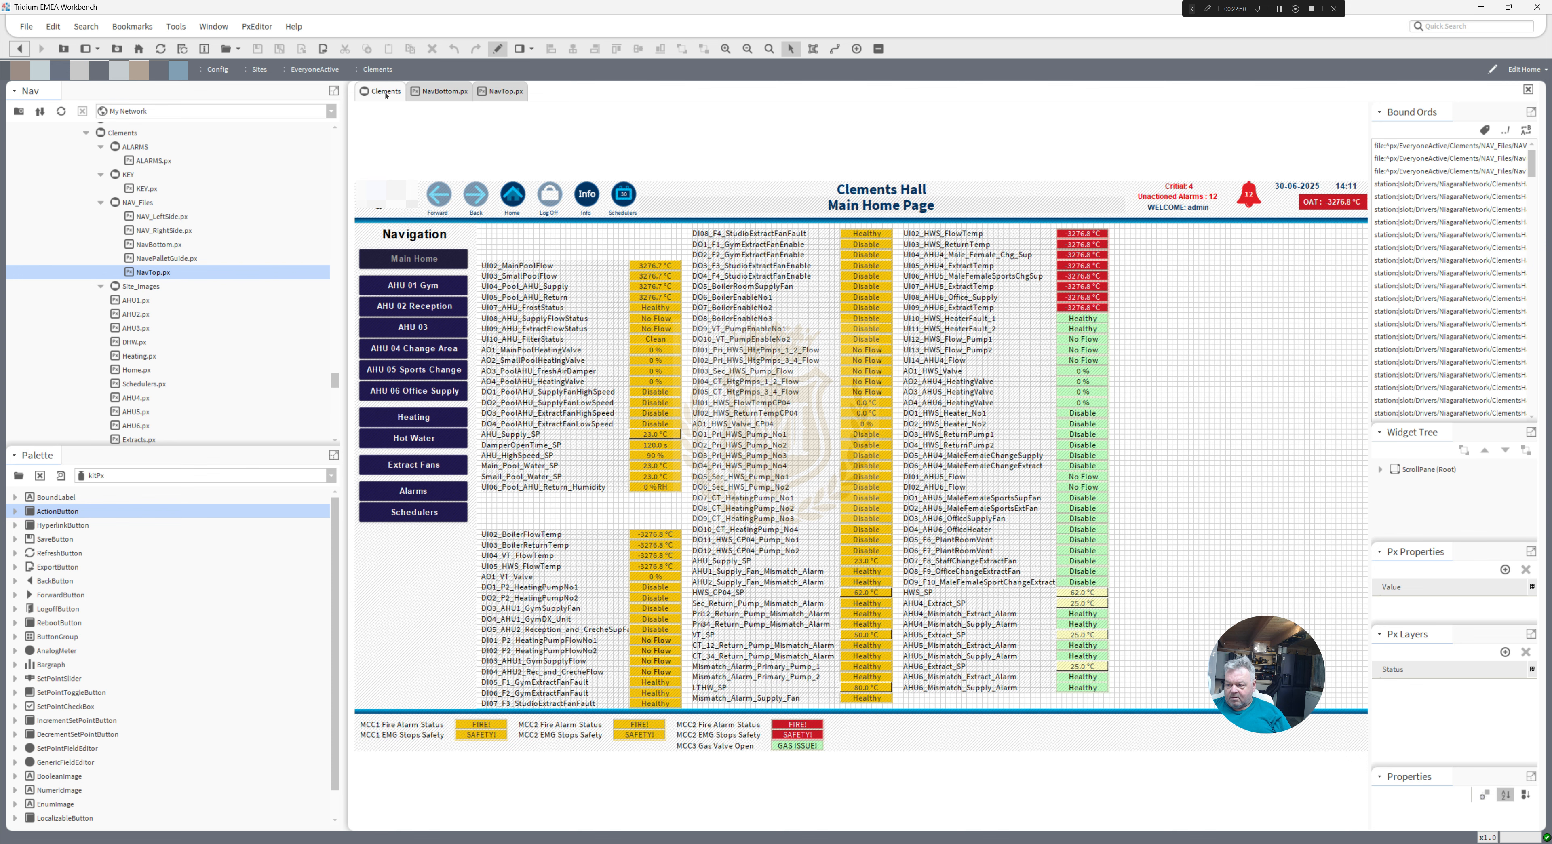
pyautogui.click(498, 51)
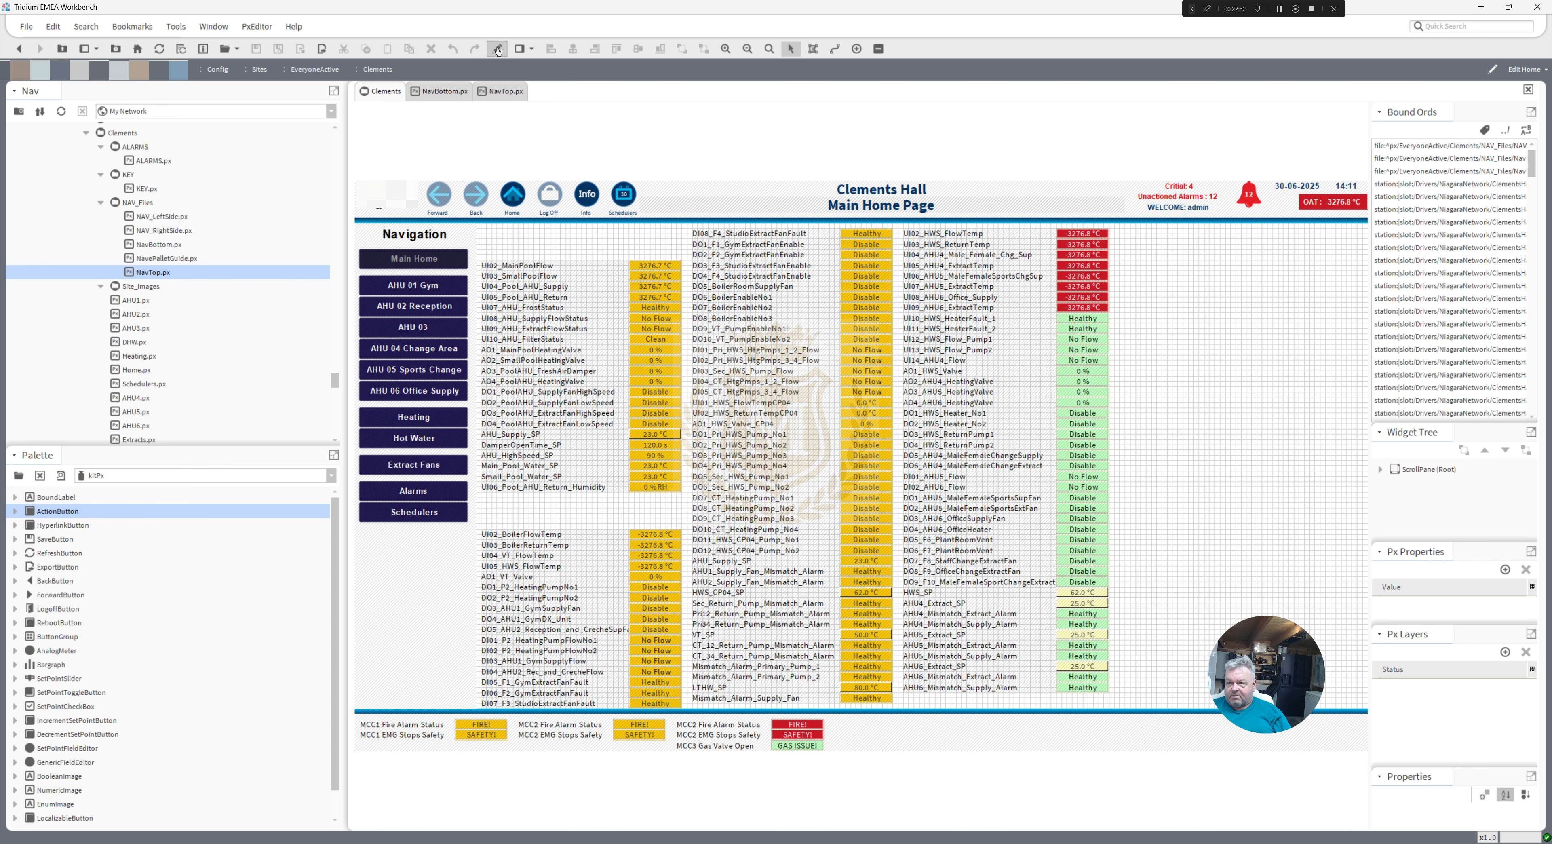
pyautogui.click(498, 50)
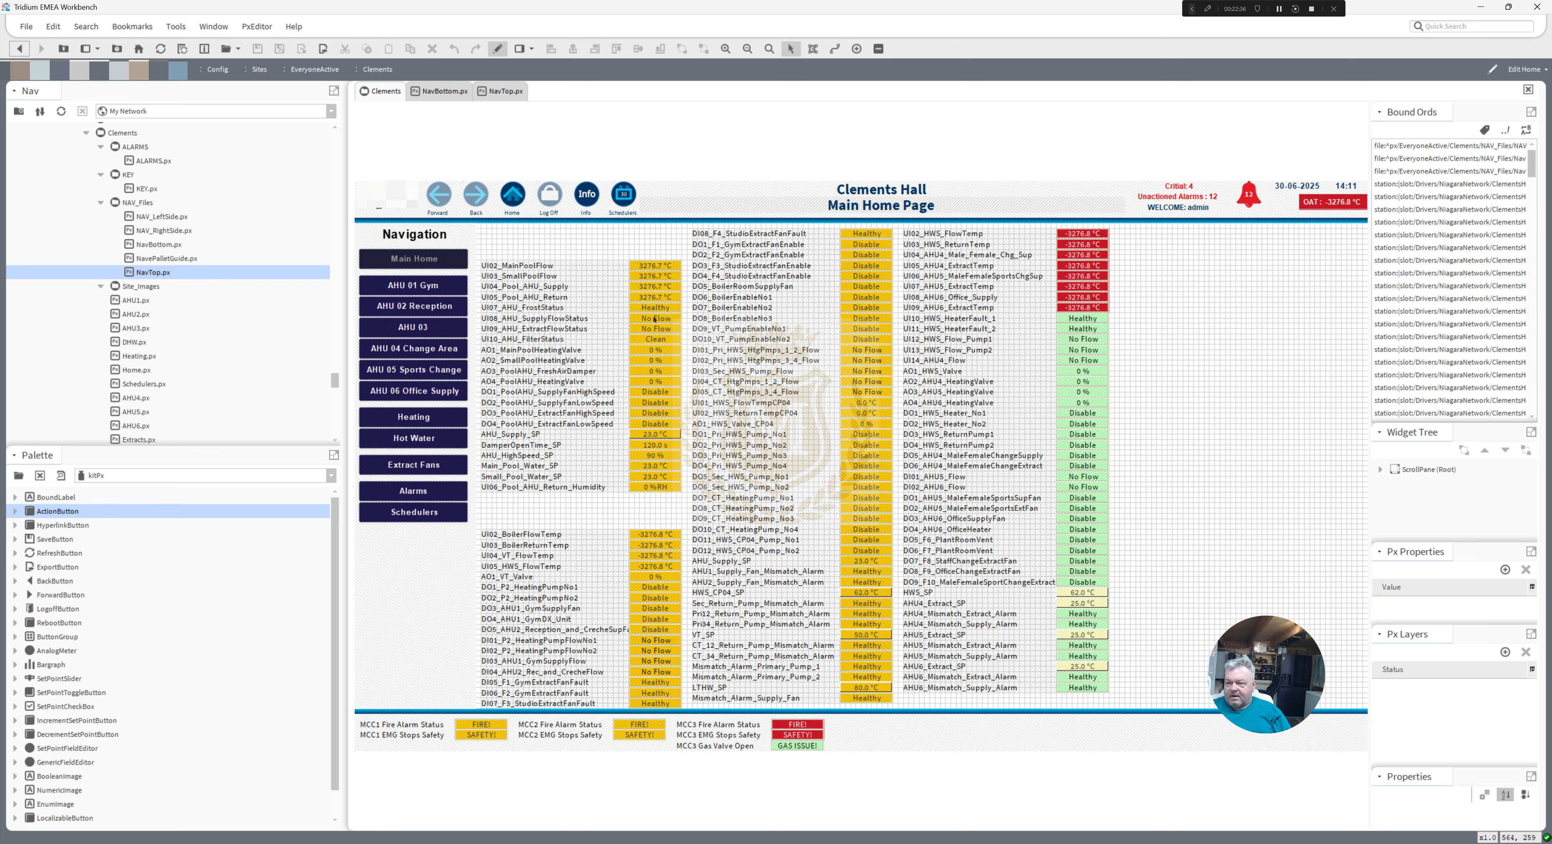
# - Check which bindings the UI04_Pool_AHU_Supply and UI03_SmallPoolFlow value labels have, leaving their properties unchanged
pyautogui.doubleClick(655, 289)
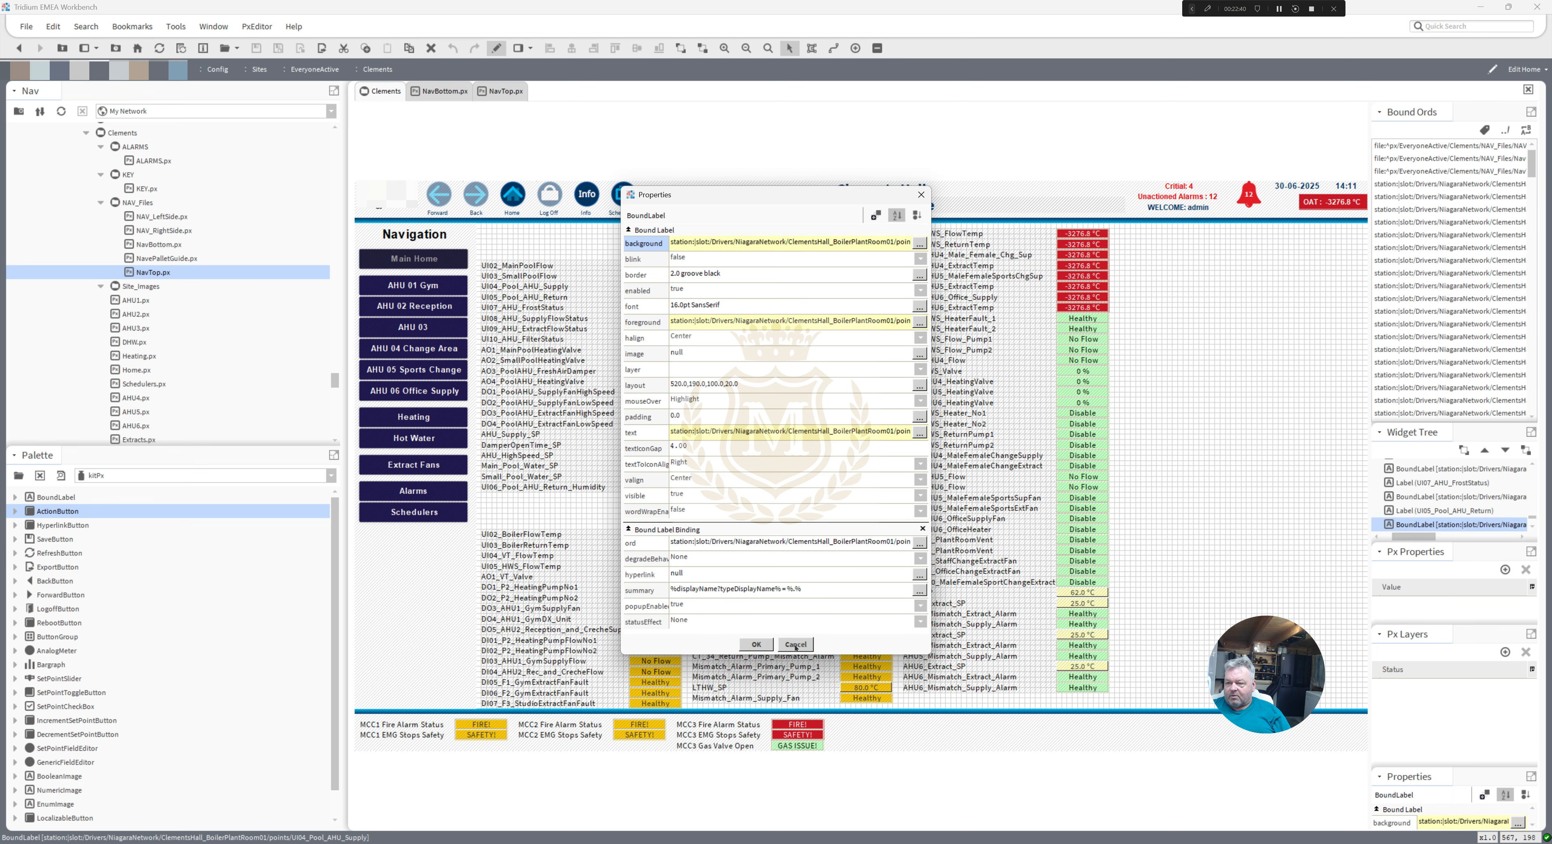
pyautogui.click(796, 645)
pyautogui.doubleClick(658, 277)
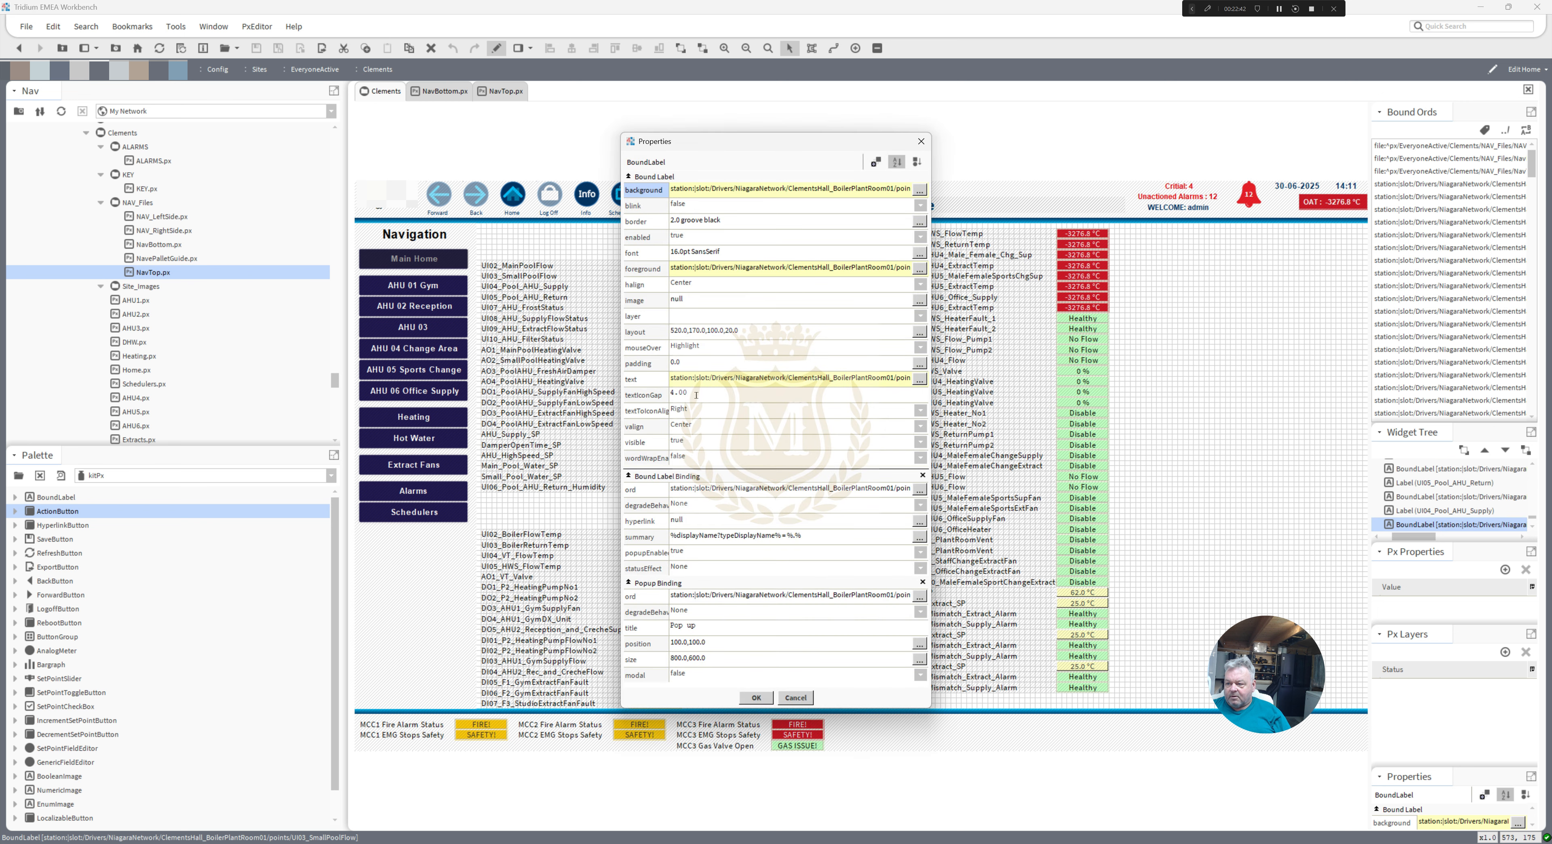
pyautogui.click(796, 698)
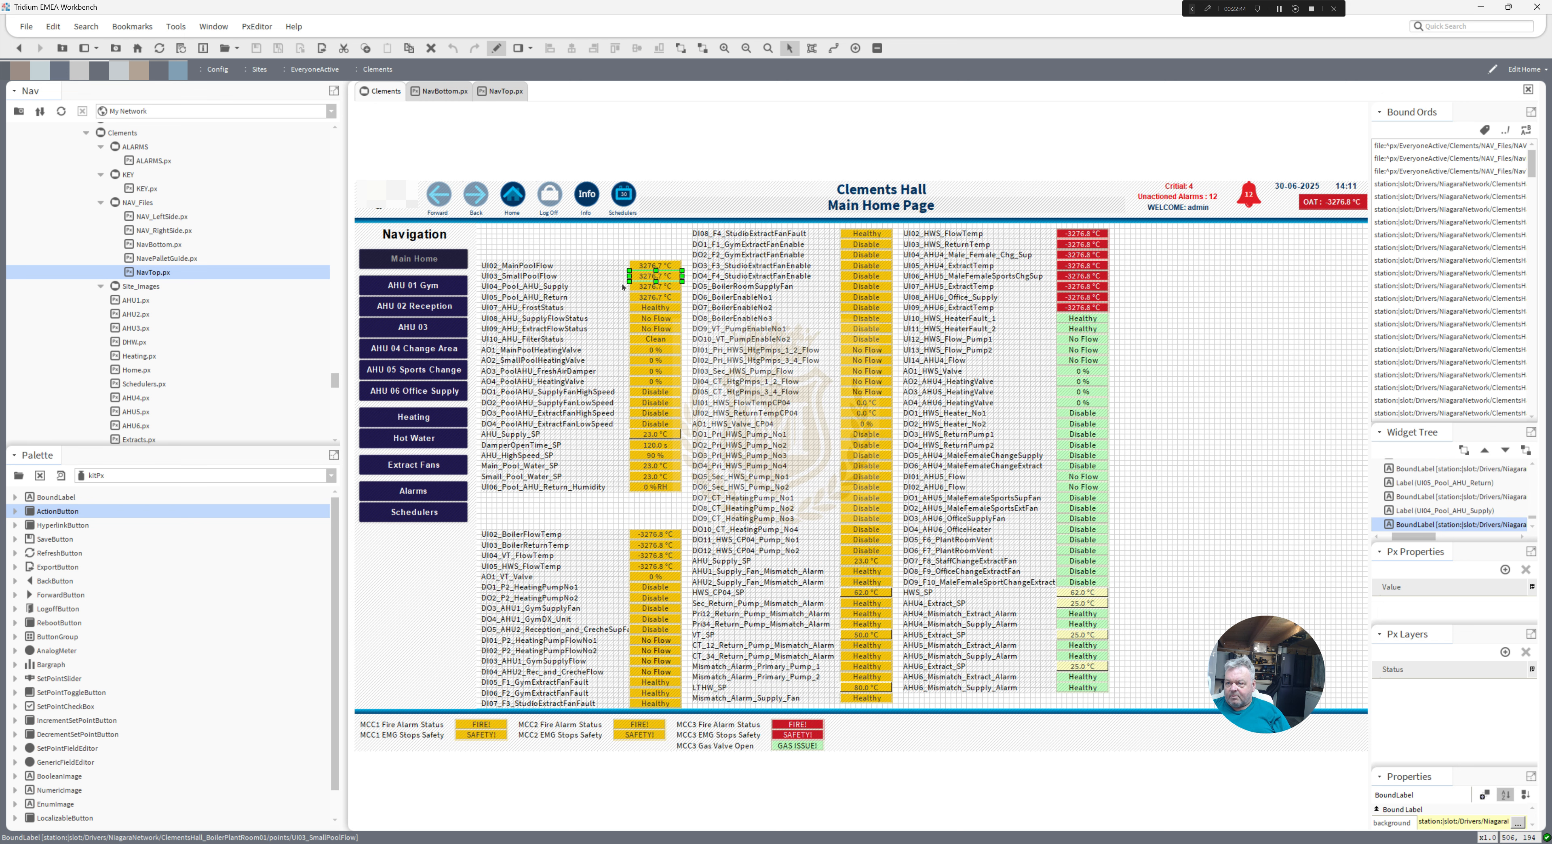
# - Add a kitPx Popup Binding to the value label of UI04_Pool_AHU_Supply
pyautogui.doubleClick(650, 288)
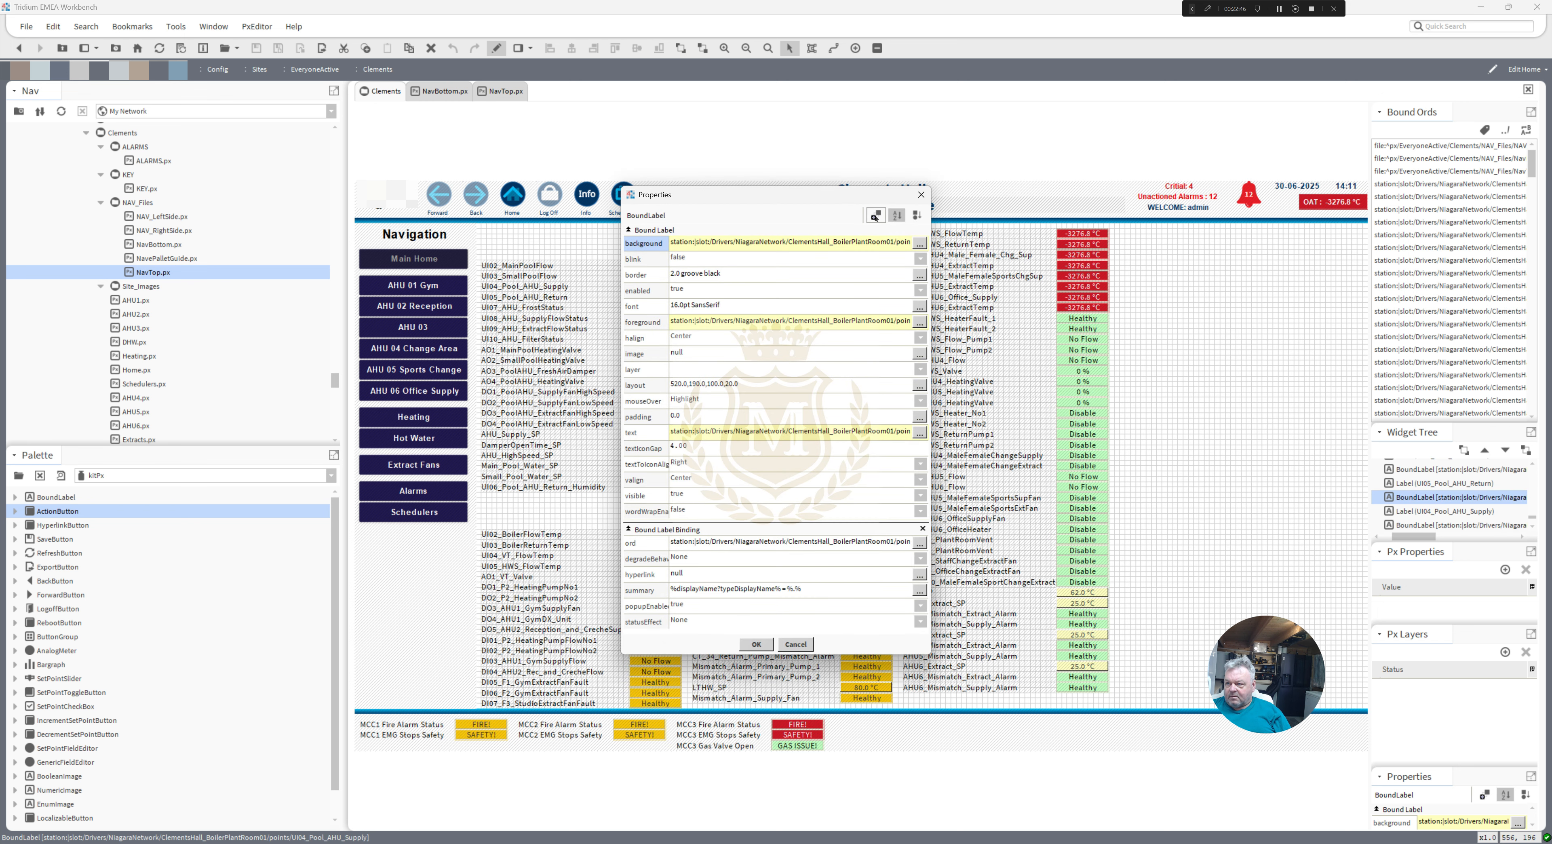
pyautogui.click(874, 216)
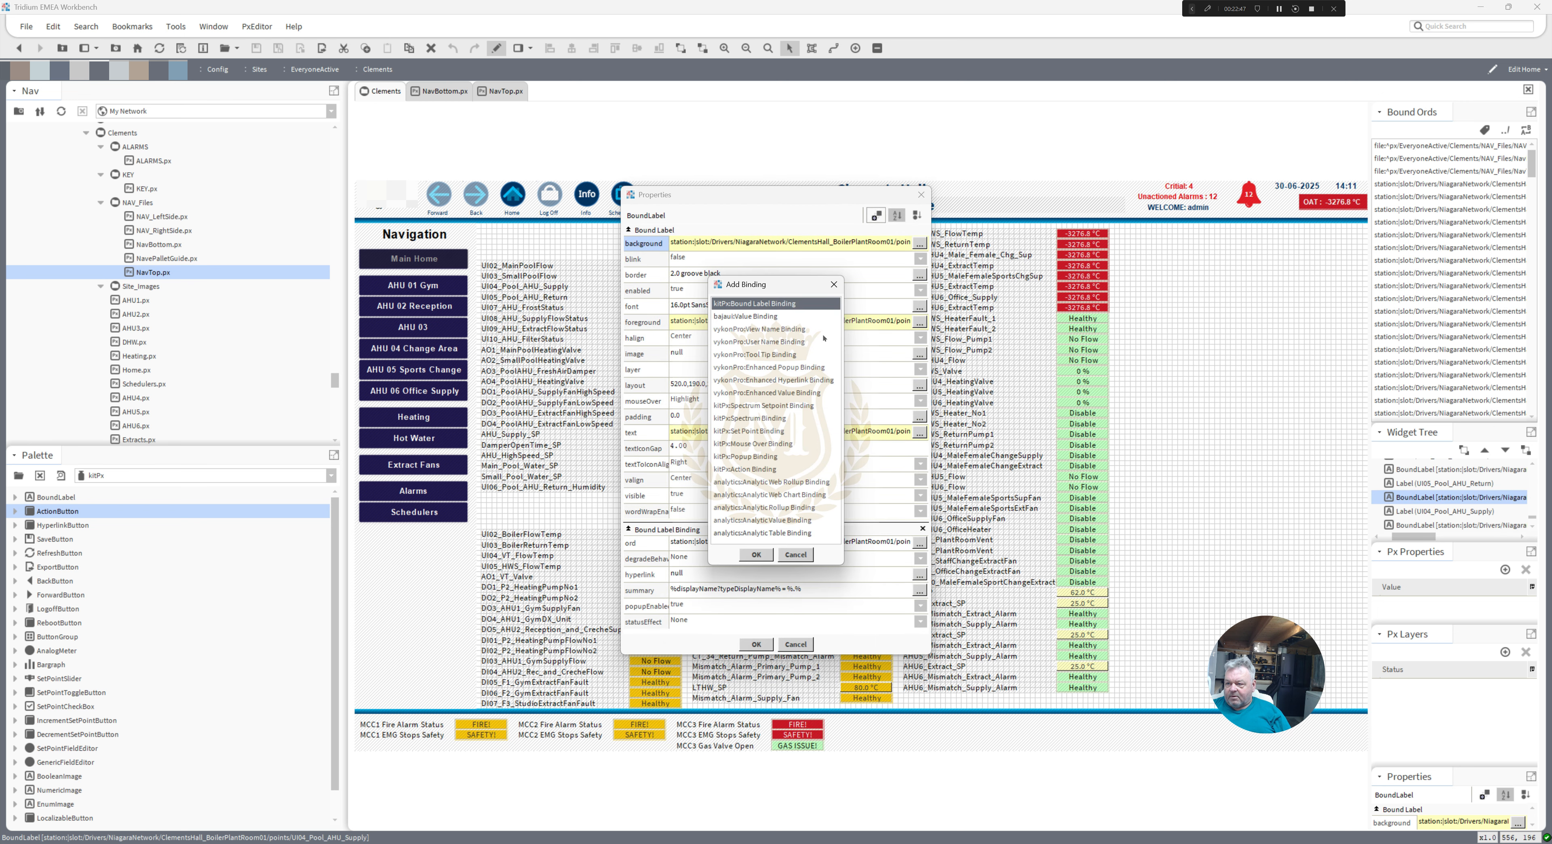
pyautogui.doubleClick(762, 457)
# - Copy the UI04_Pool_AHU_Supply label's bound ord into its popup binding with the Chart view, and apply the properties
pyautogui.scroll(-3, 916, 470)
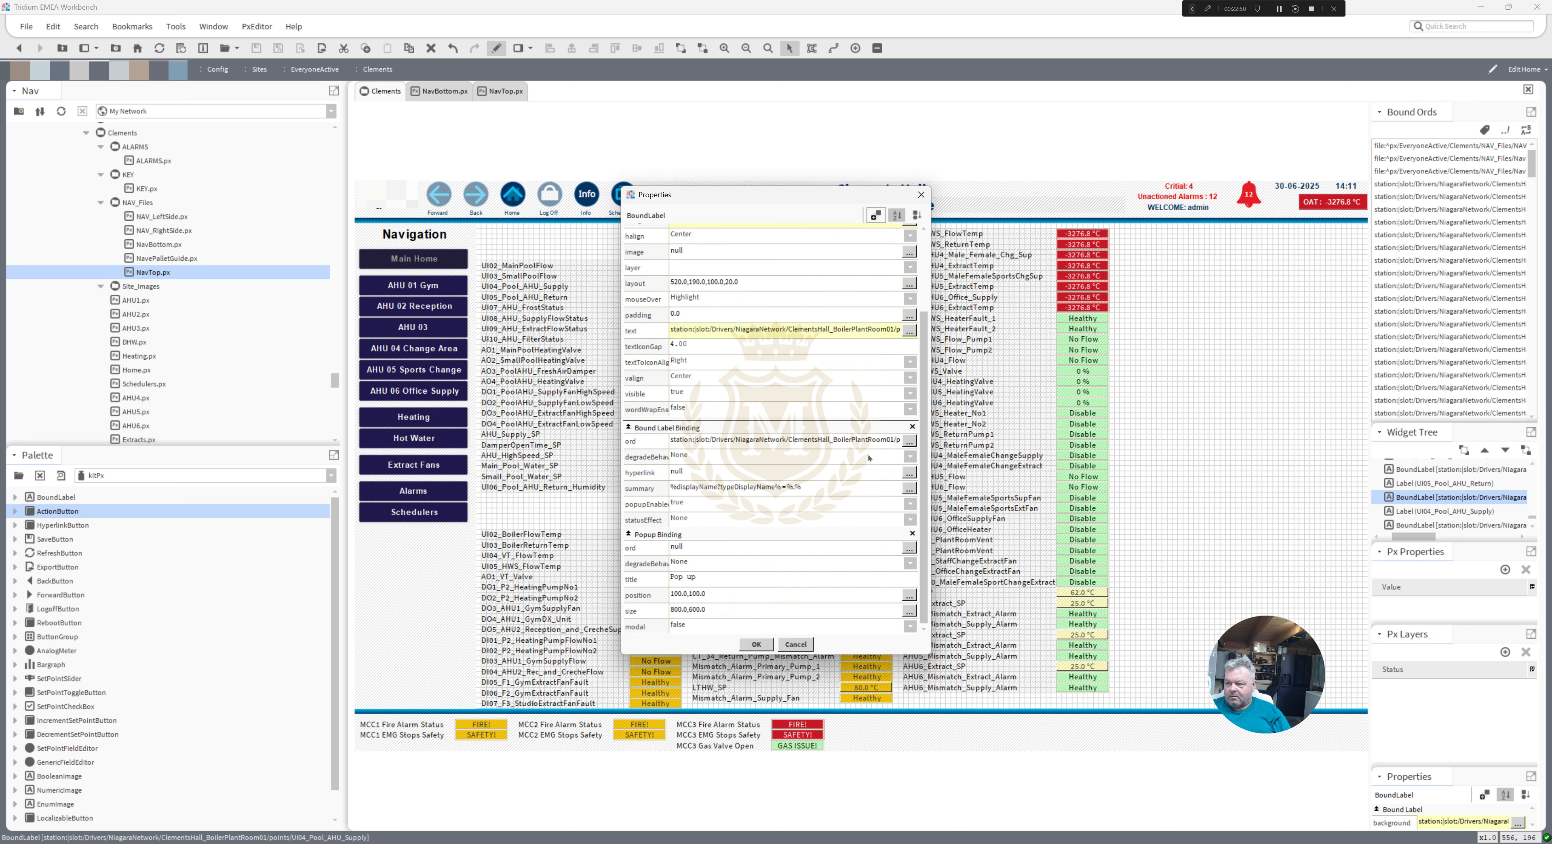
pyautogui.click(909, 440)
pyautogui.click(756, 450)
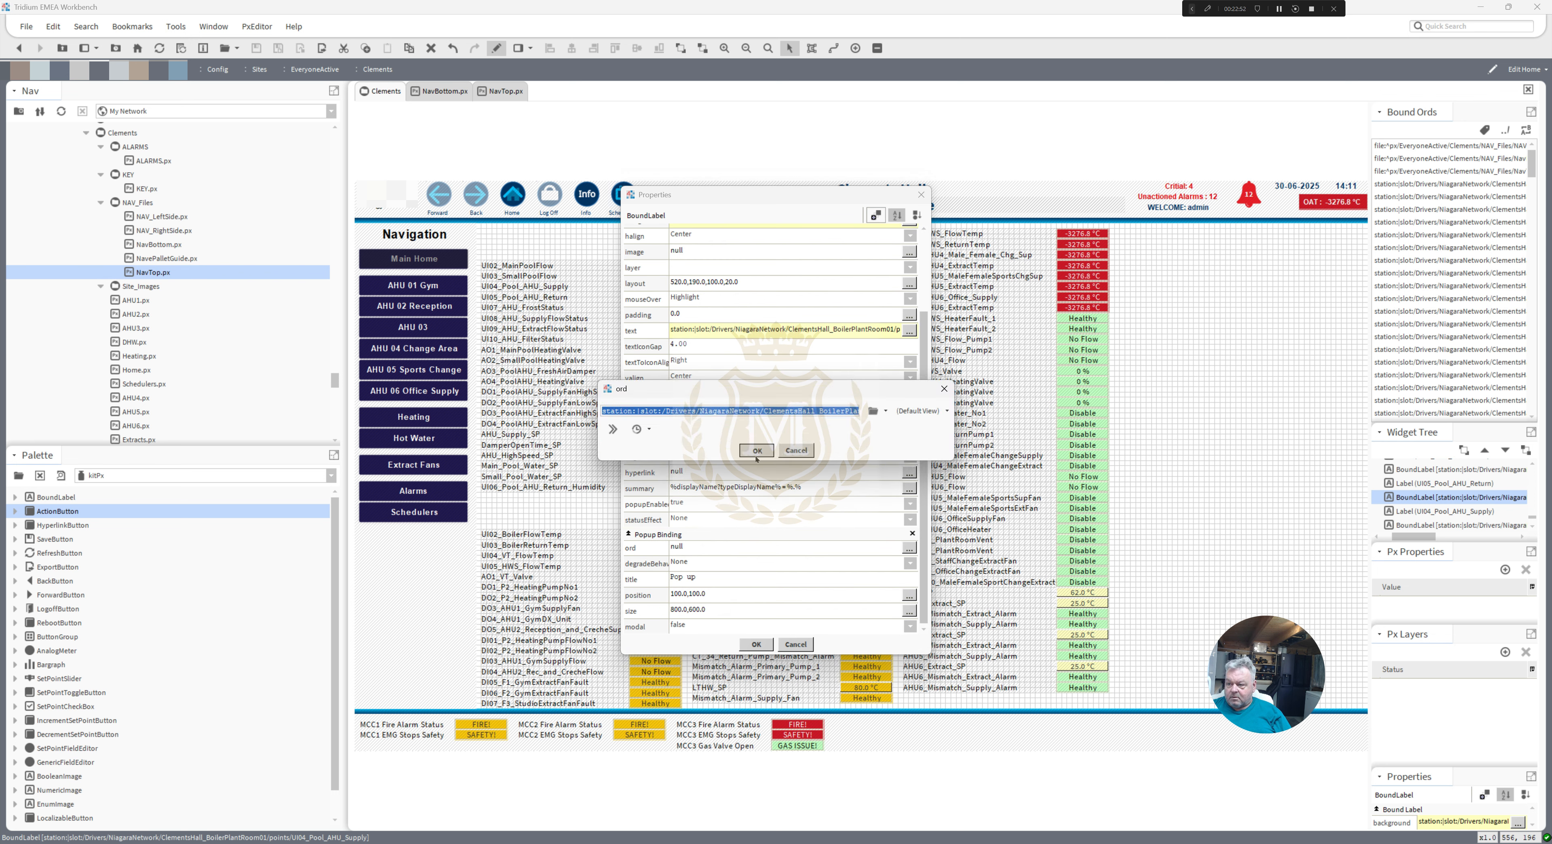
pyautogui.write('station:|slot:/Drivers/NiagaraNetwork/ClementsHall_BoilerPlantRoom01/points/UI04_Pool_AHU_Supply')
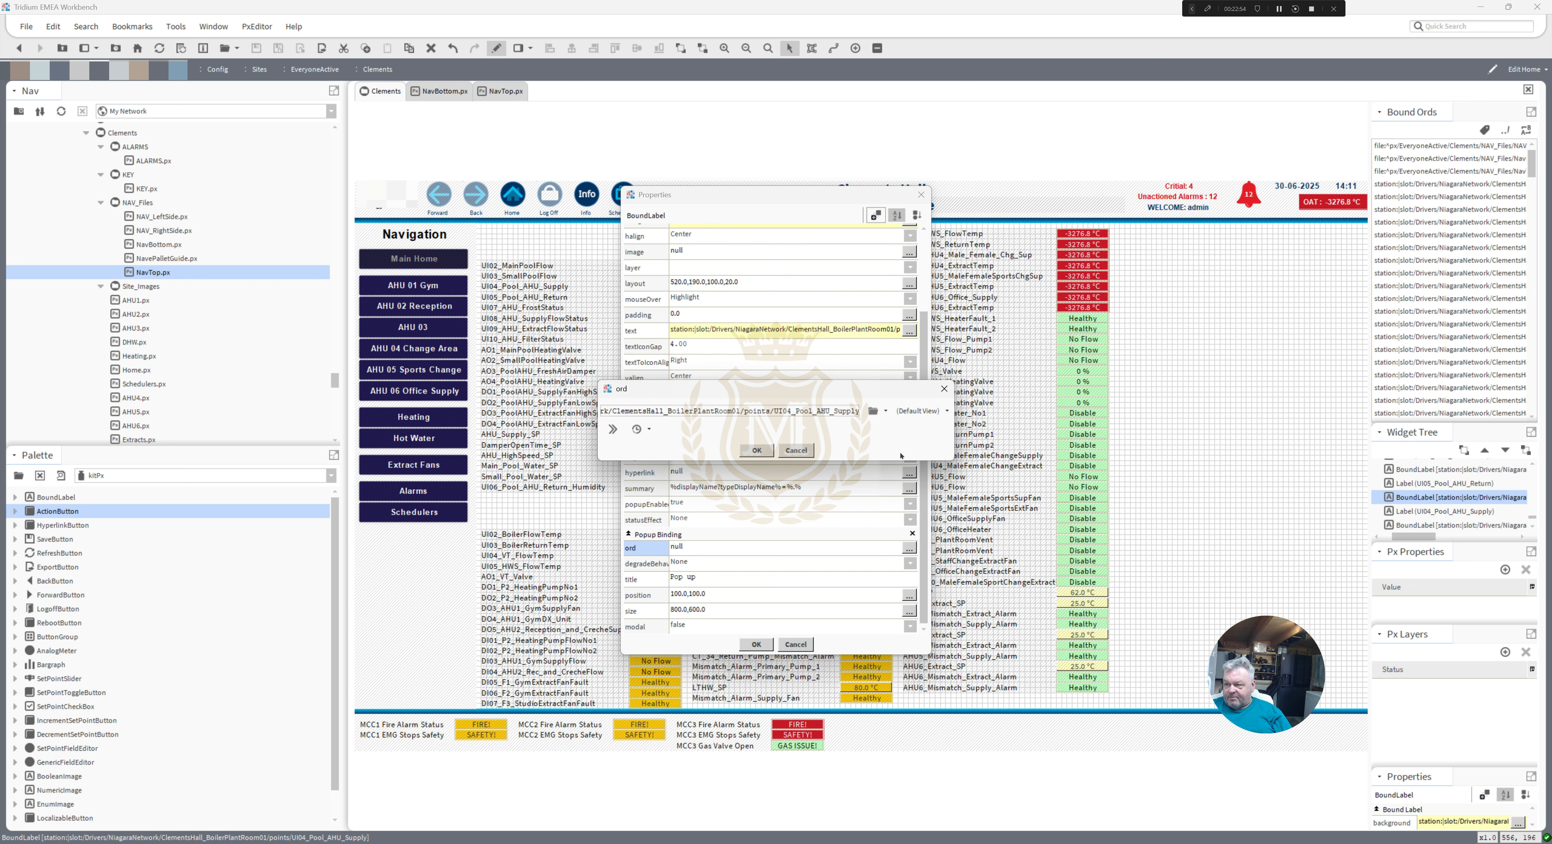
pyautogui.click(920, 411)
pyautogui.click(908, 552)
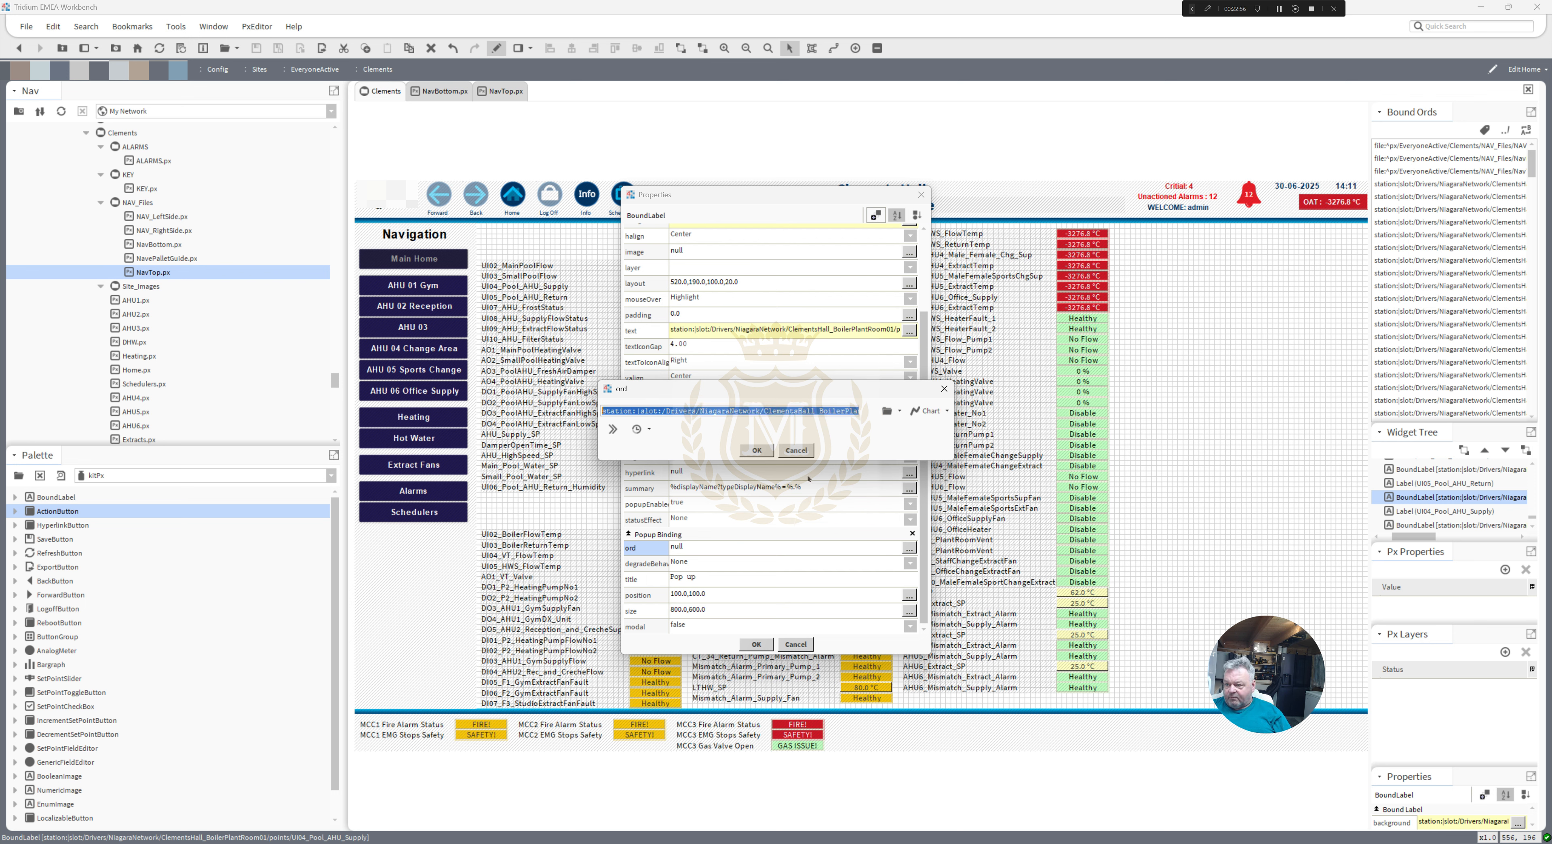
pyautogui.click(759, 450)
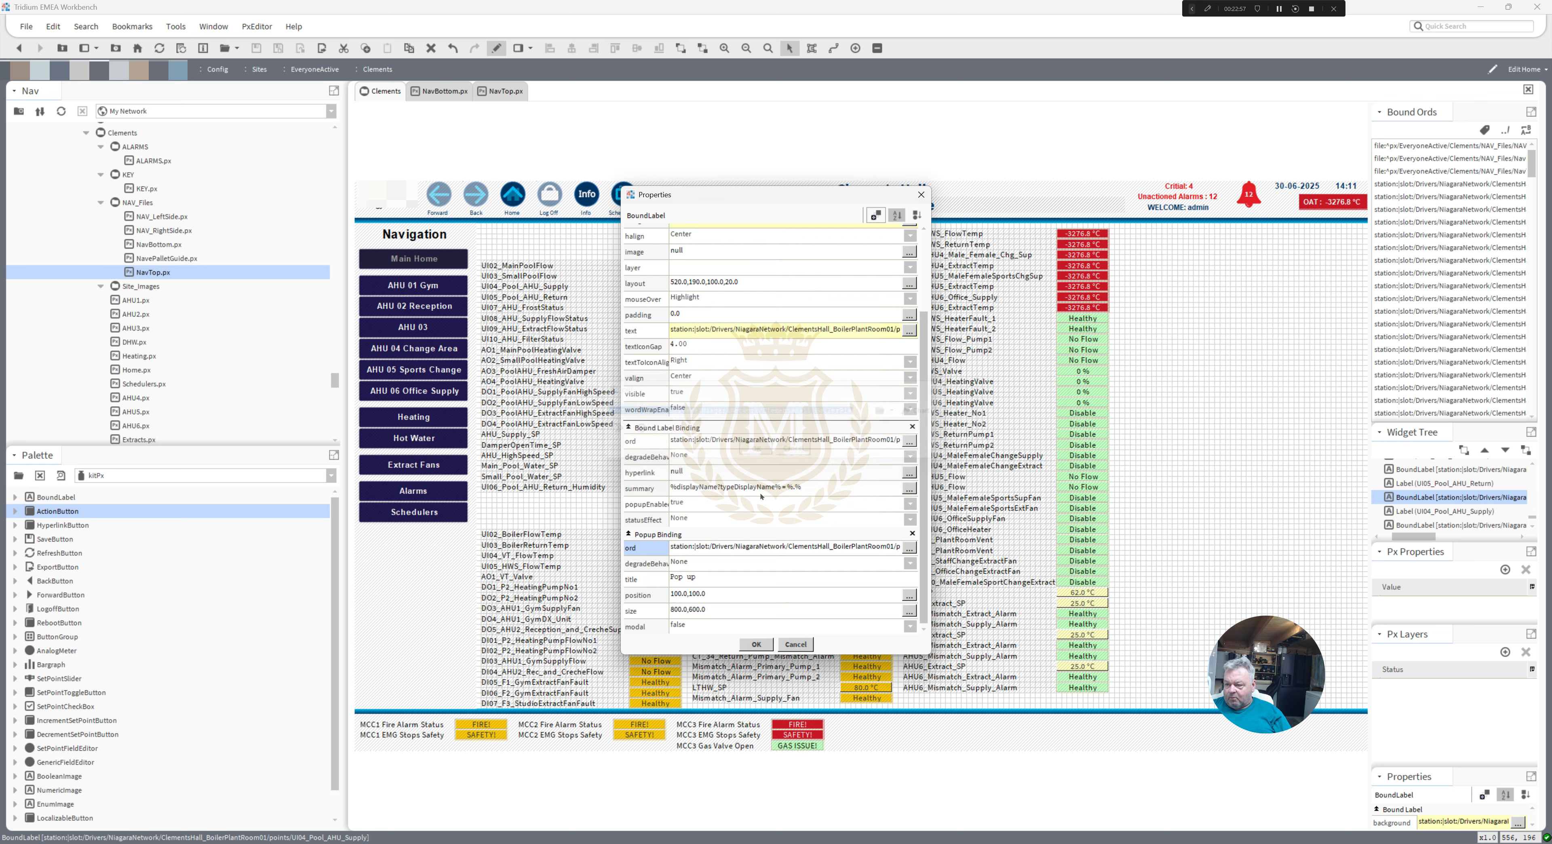
pyautogui.click(757, 644)
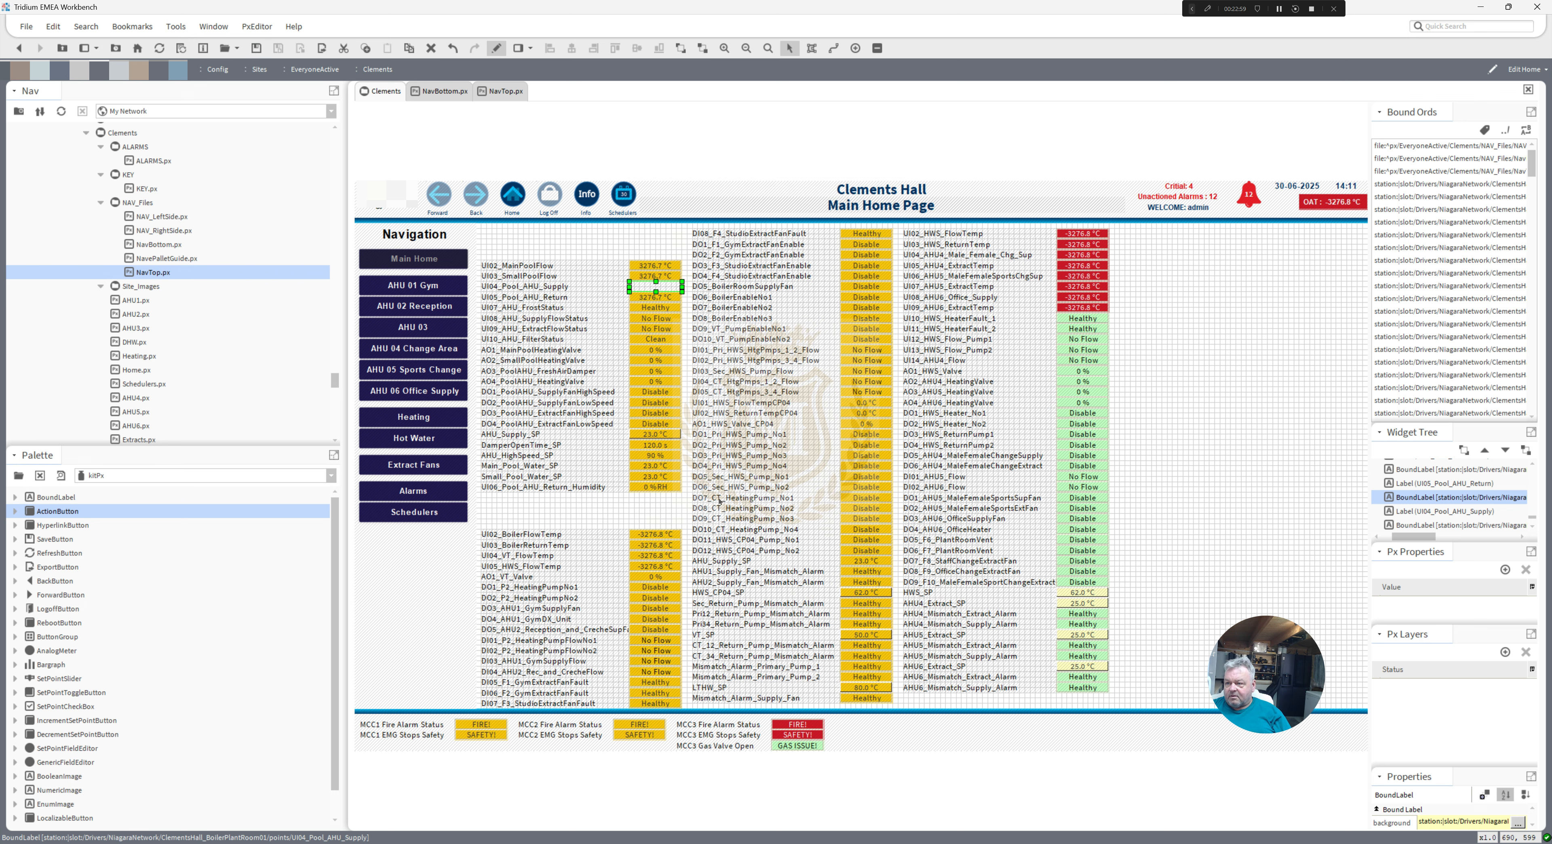
# - Add a kitPx Popup Binding to the value label of UI05_Pool_AHU_Return
pyautogui.doubleClick(652, 298)
pyautogui.click(873, 215)
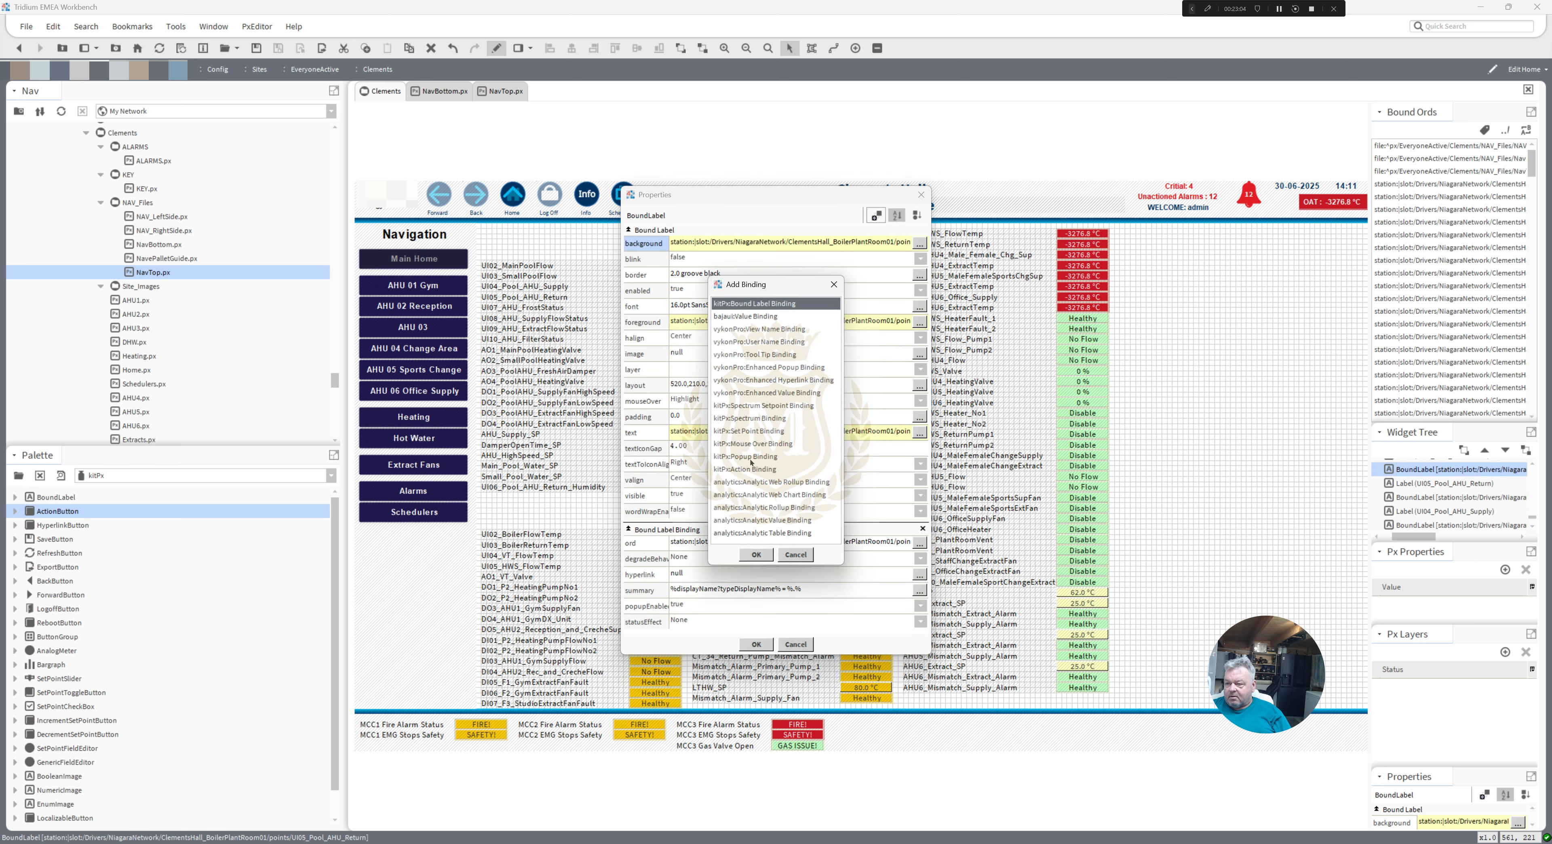
pyautogui.doubleClick(748, 457)
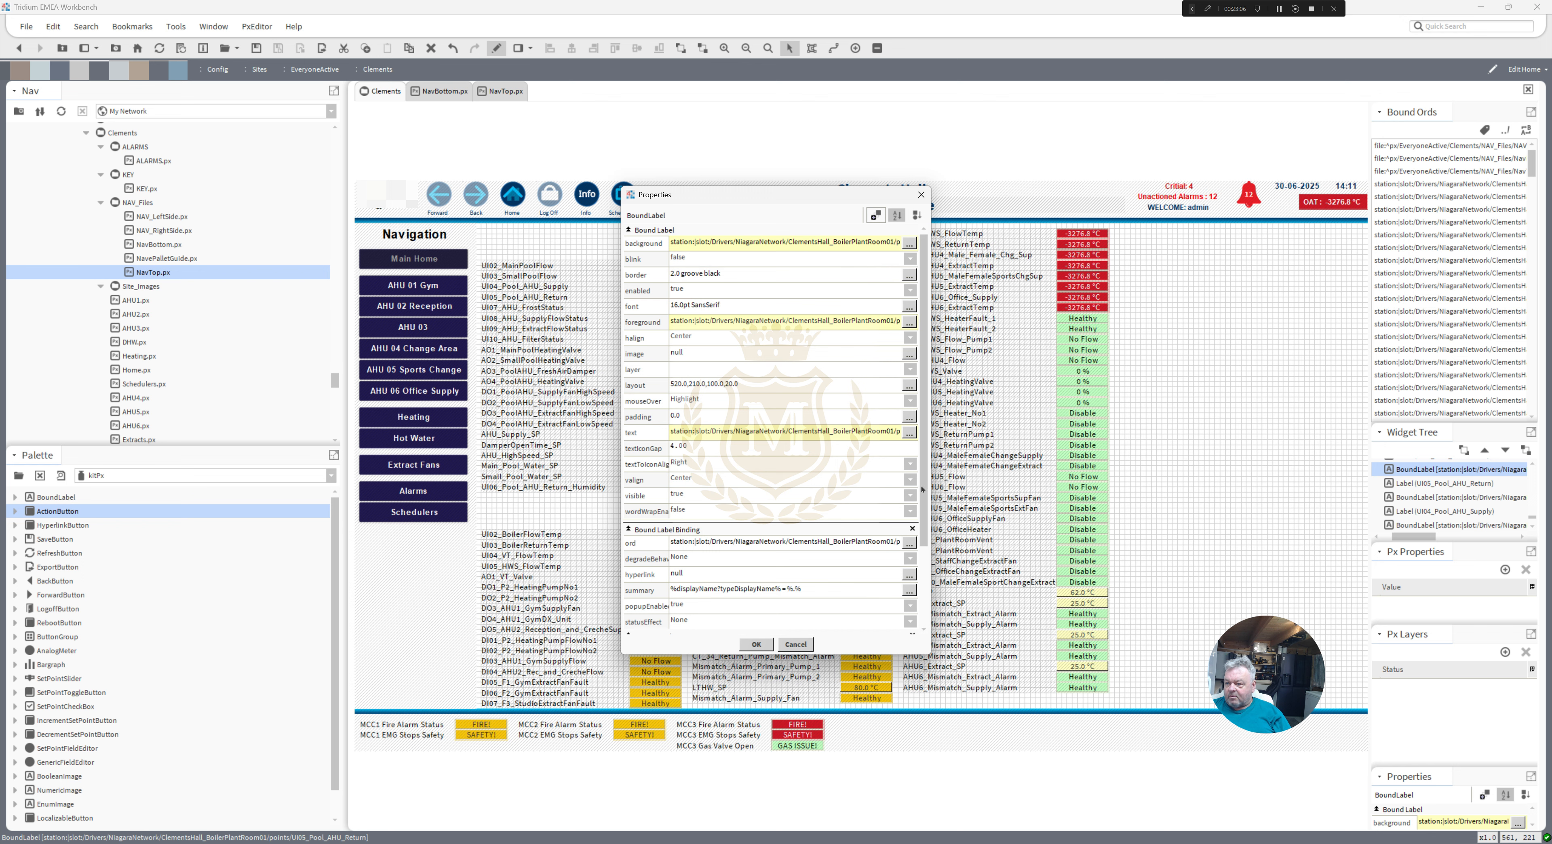
# - Copy the UI05_Pool_AHU_Return label's bound ord into its popup binding with the Chart view, and apply the properties
pyautogui.moveTo(922, 490); pyautogui.dragTo(946, 622)
pyautogui.click(909, 441)
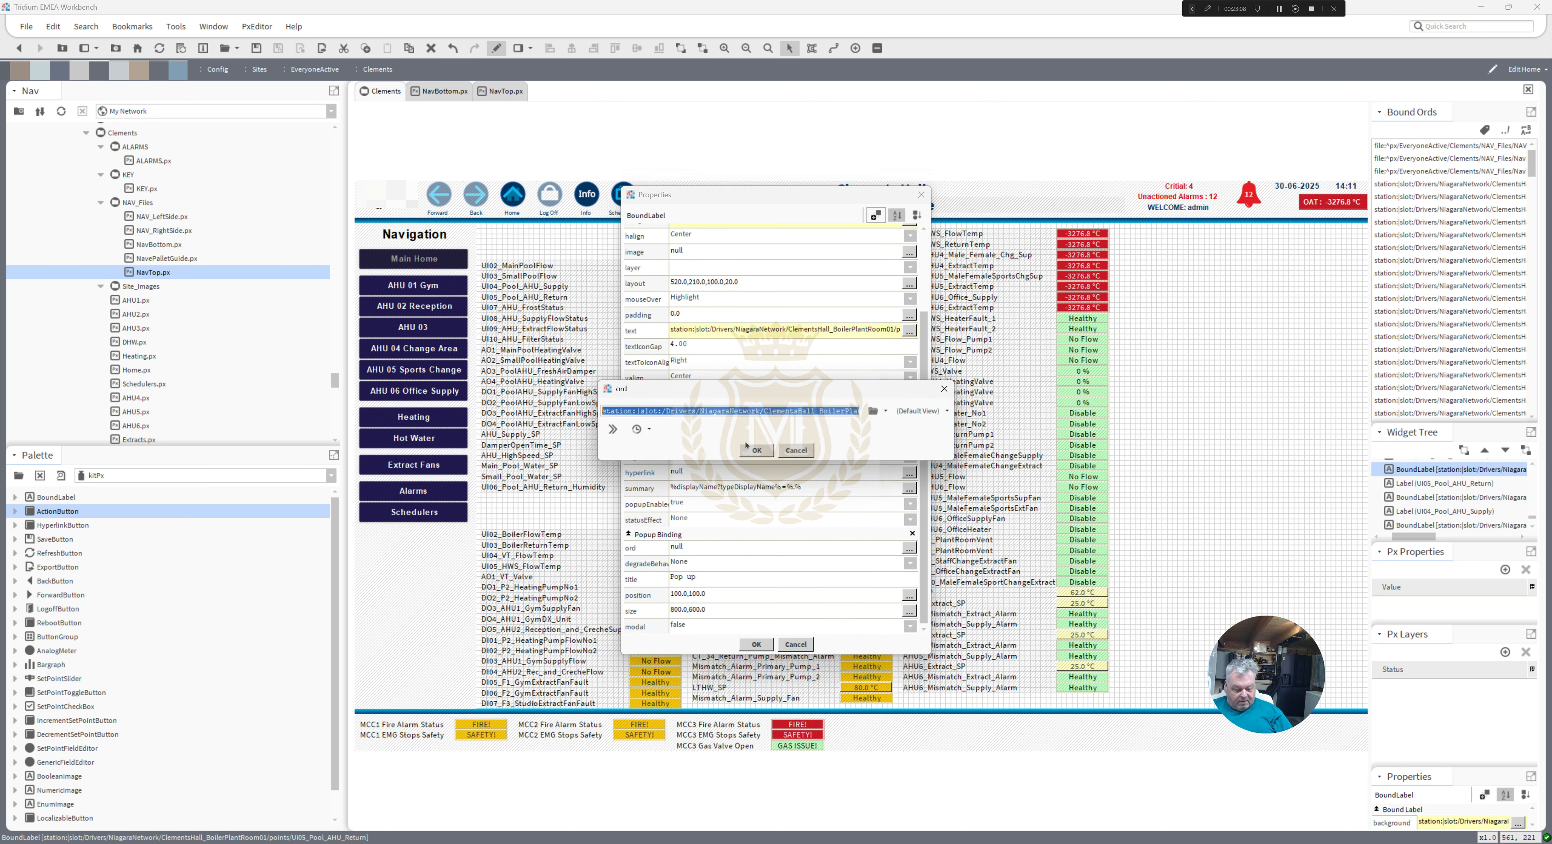
pyautogui.click(756, 451)
pyautogui.click(761, 547)
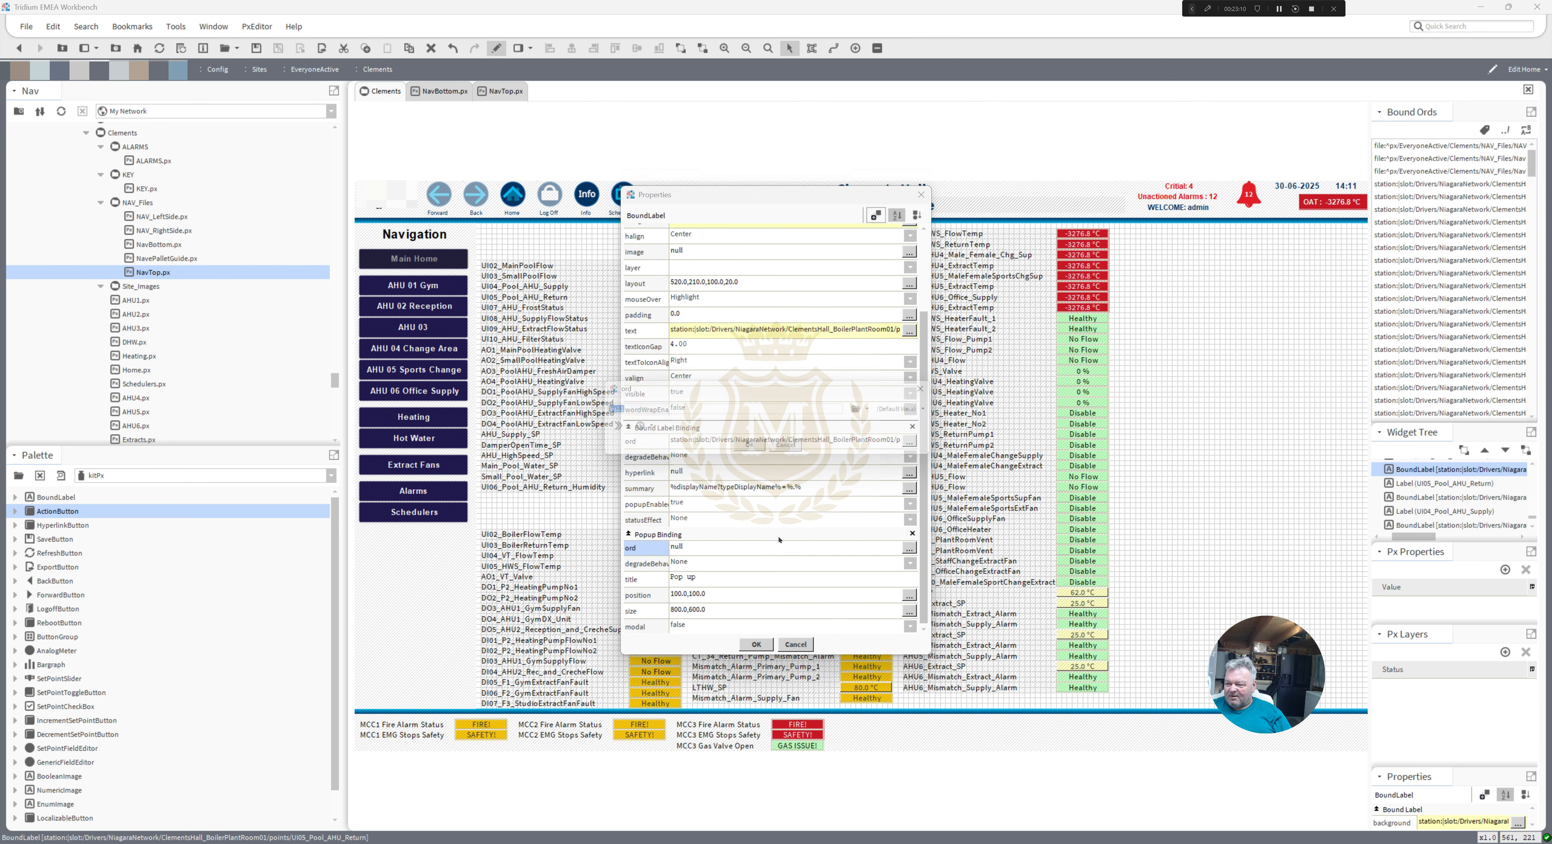
pyautogui.write('station:|slot:/Drivers/NiagaraNetwork/ClementsHall_BoilerPlantRoom01/points/UI05_Pool_AHU_Return')
pyautogui.click(921, 410)
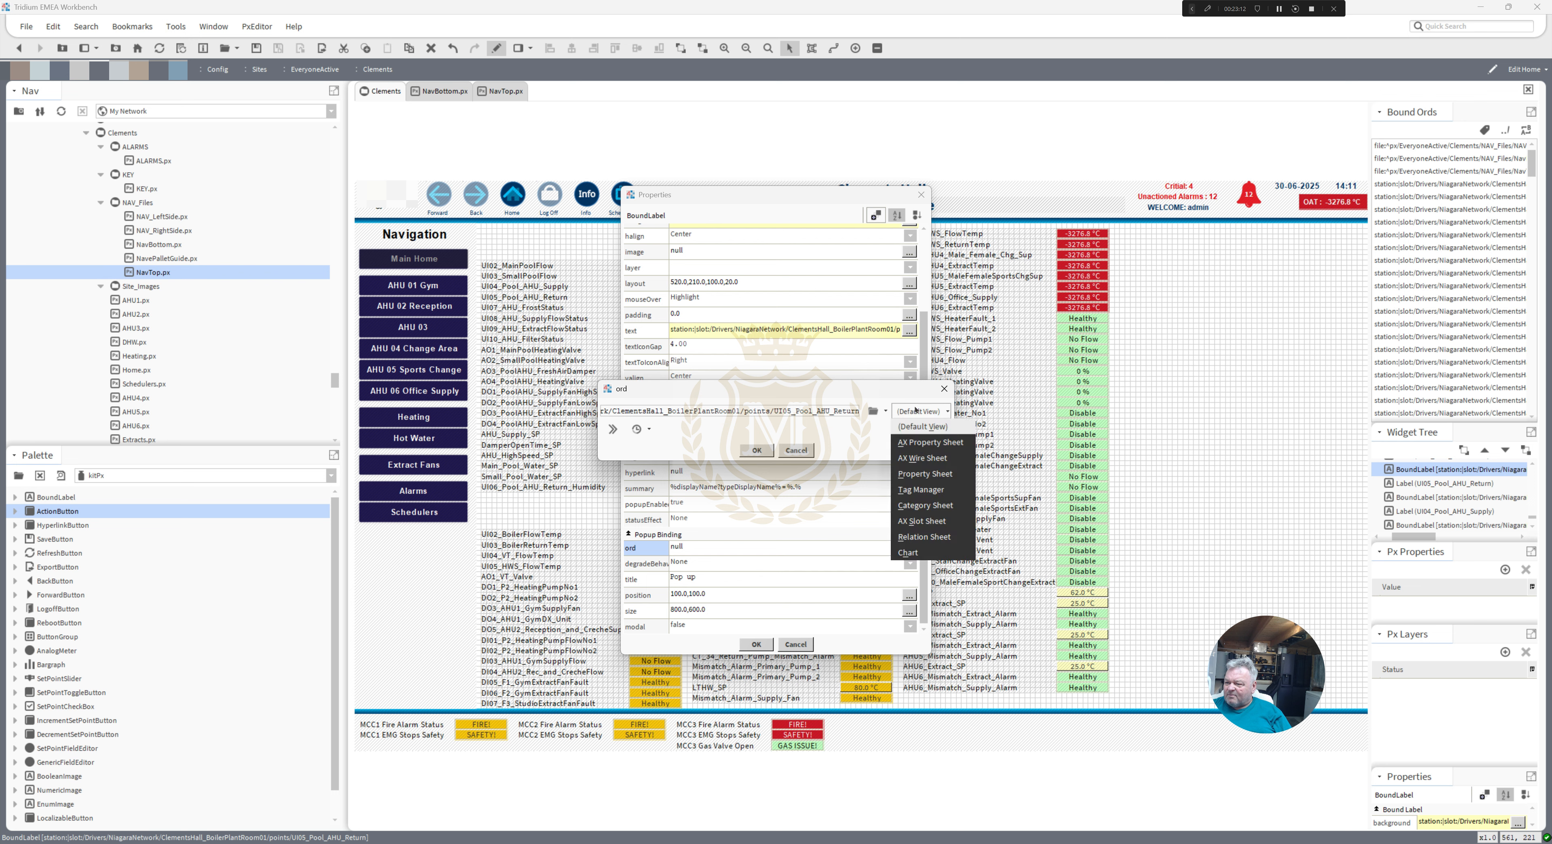
pyautogui.click(910, 553)
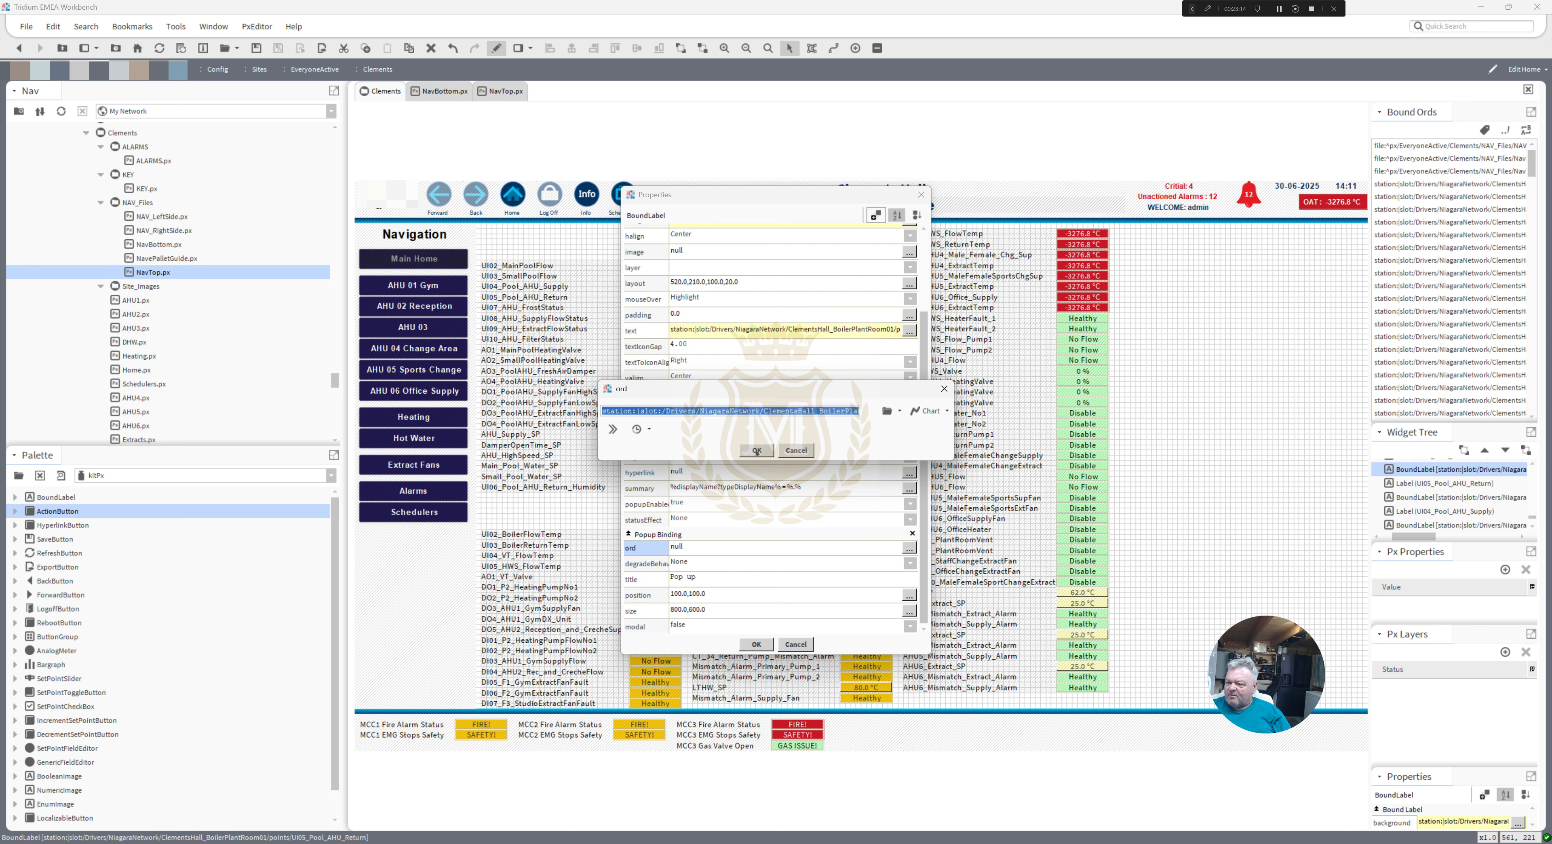
pyautogui.click(757, 451)
pyautogui.click(758, 644)
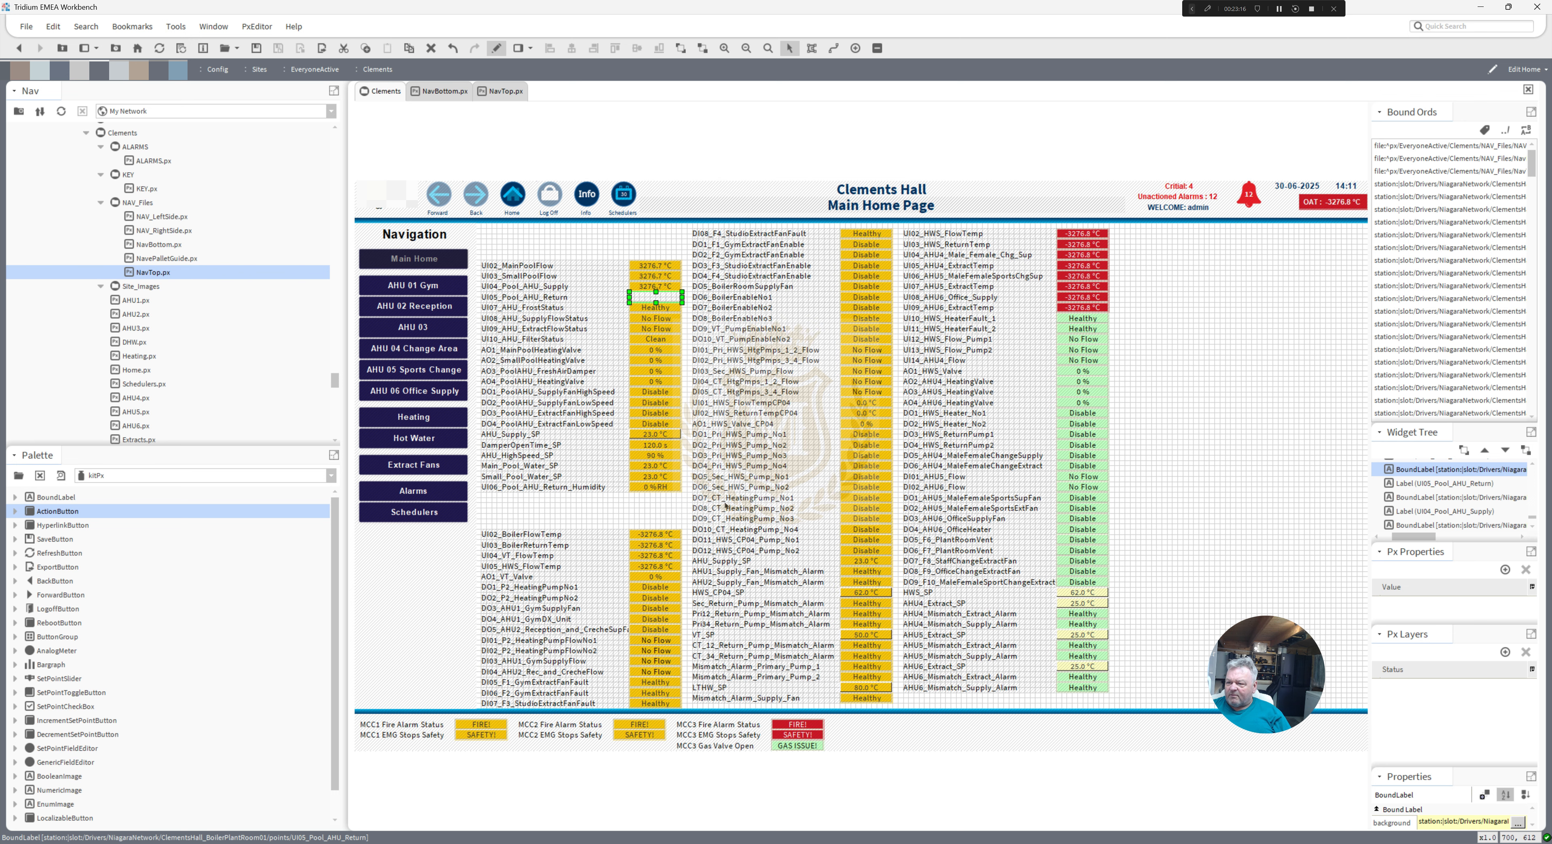
# - Add a kitPx Popup Binding to the value label of UI07_AHU_FrostStatus
pyautogui.doubleClick(652, 307)
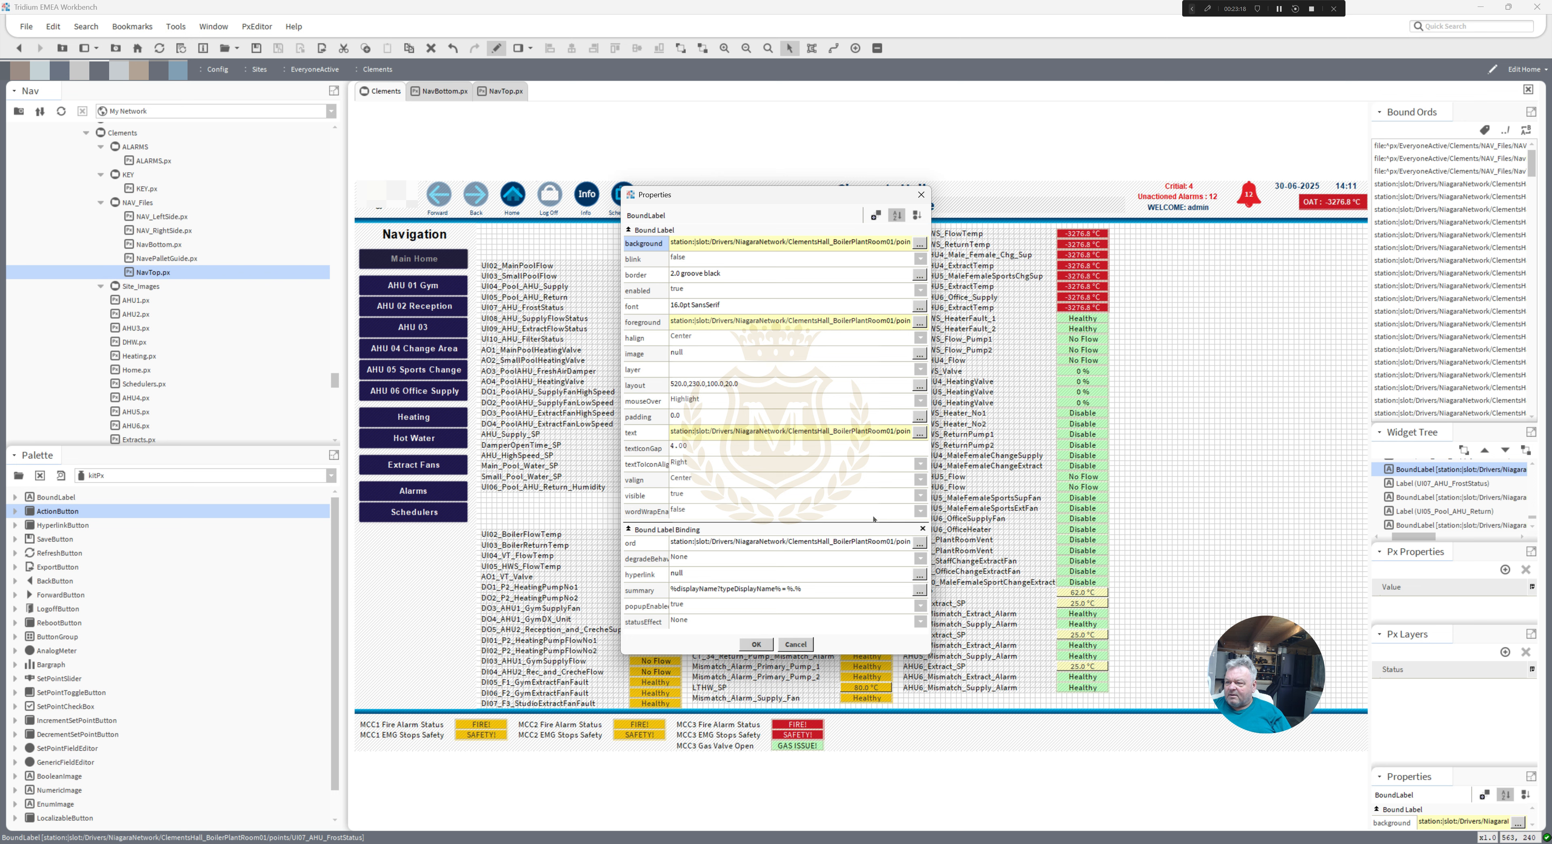
pyautogui.click(876, 215)
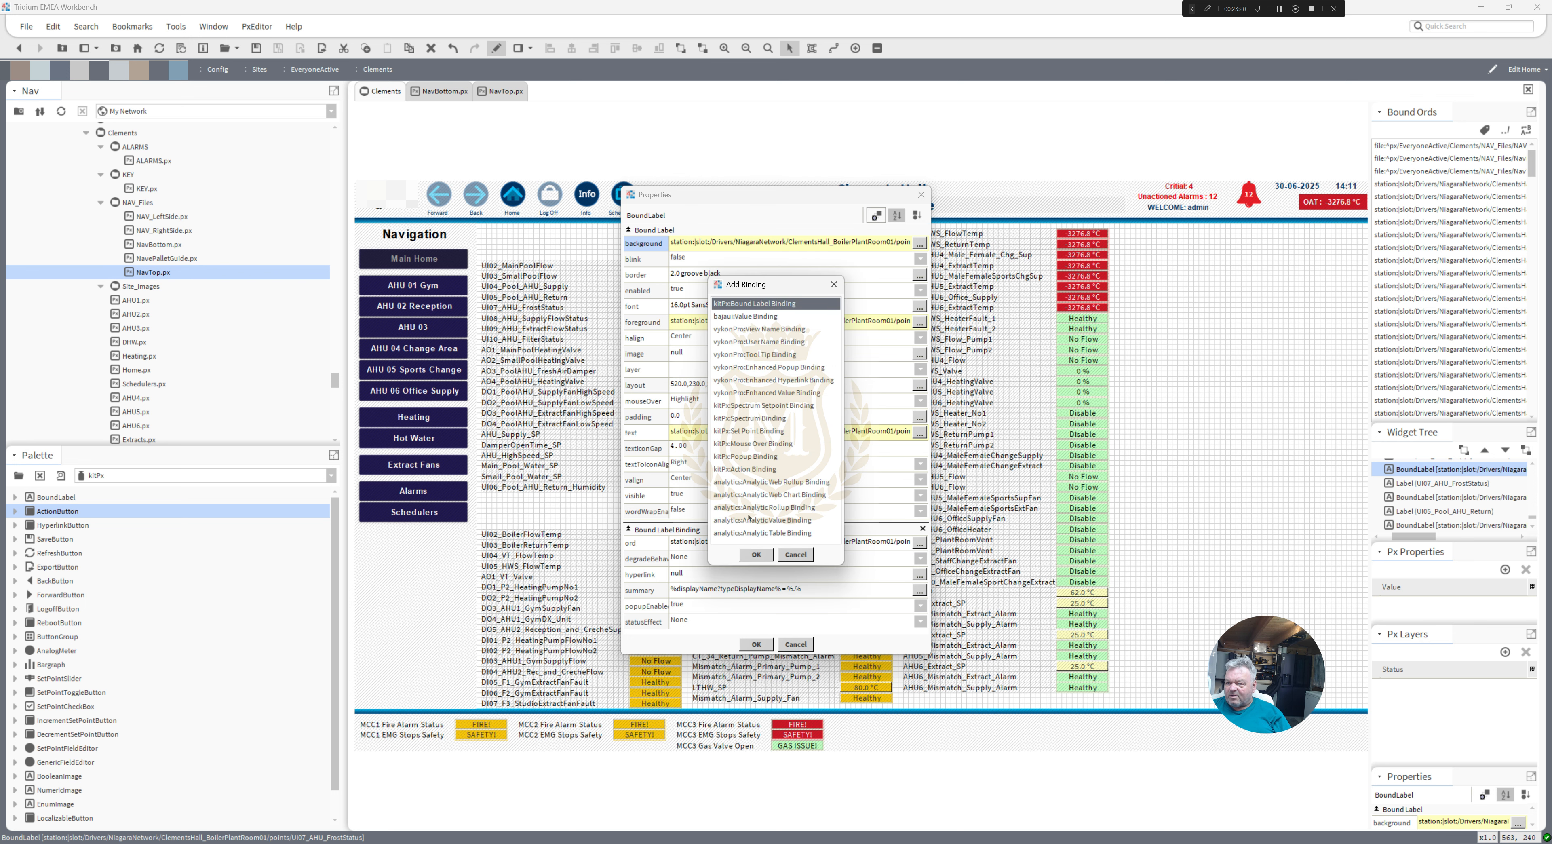
pyautogui.doubleClick(756, 458)
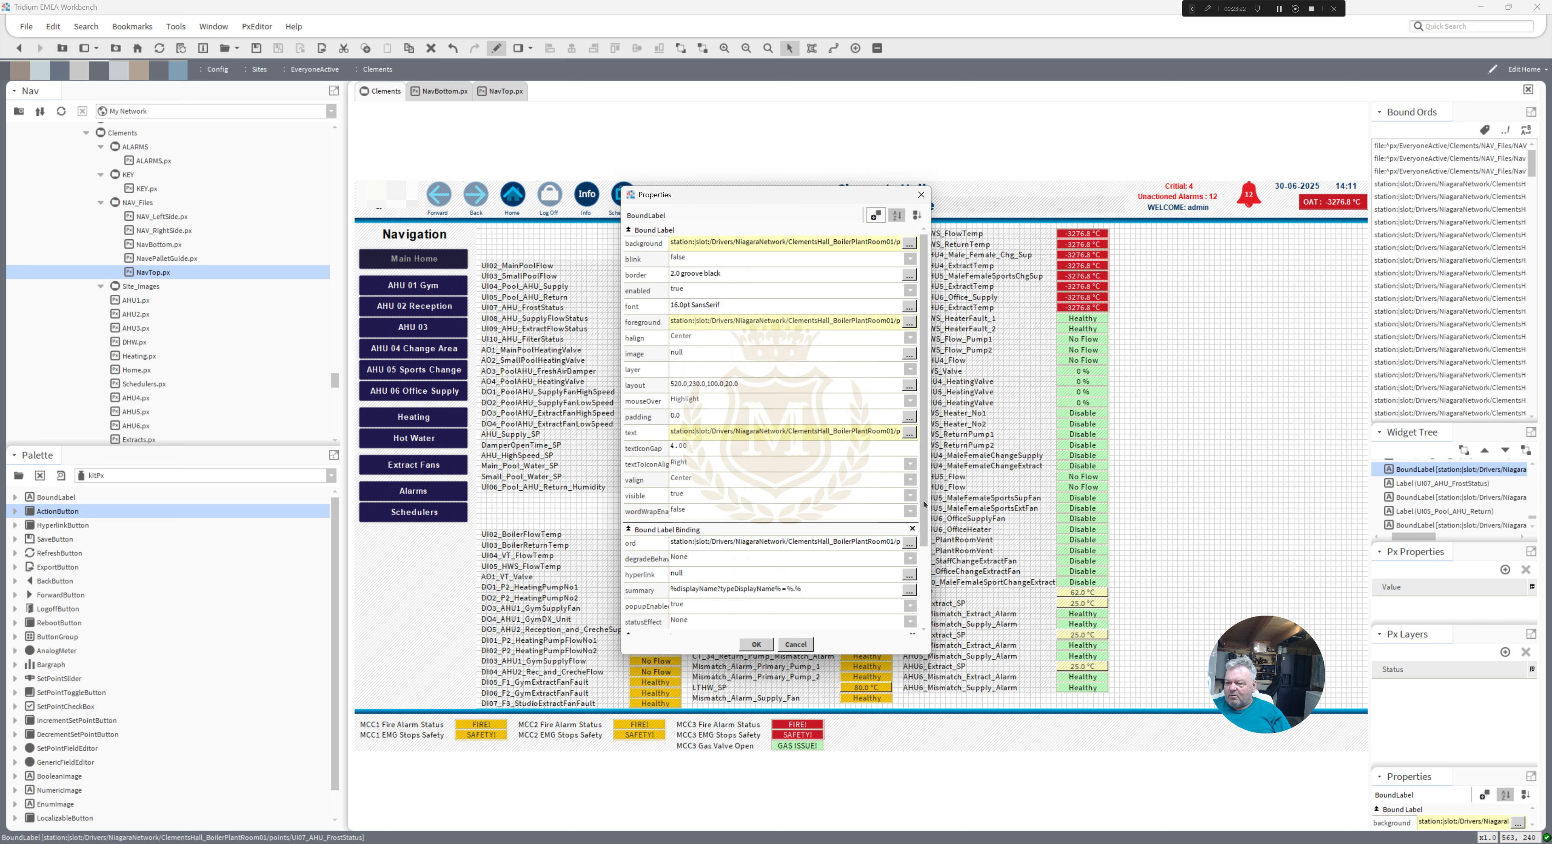
# - Copy the UI07_AHU_FrostStatus label's bound ord into its popup binding with the Chart view, and apply the properties
pyautogui.moveTo(925, 504); pyautogui.dragTo(952, 623)
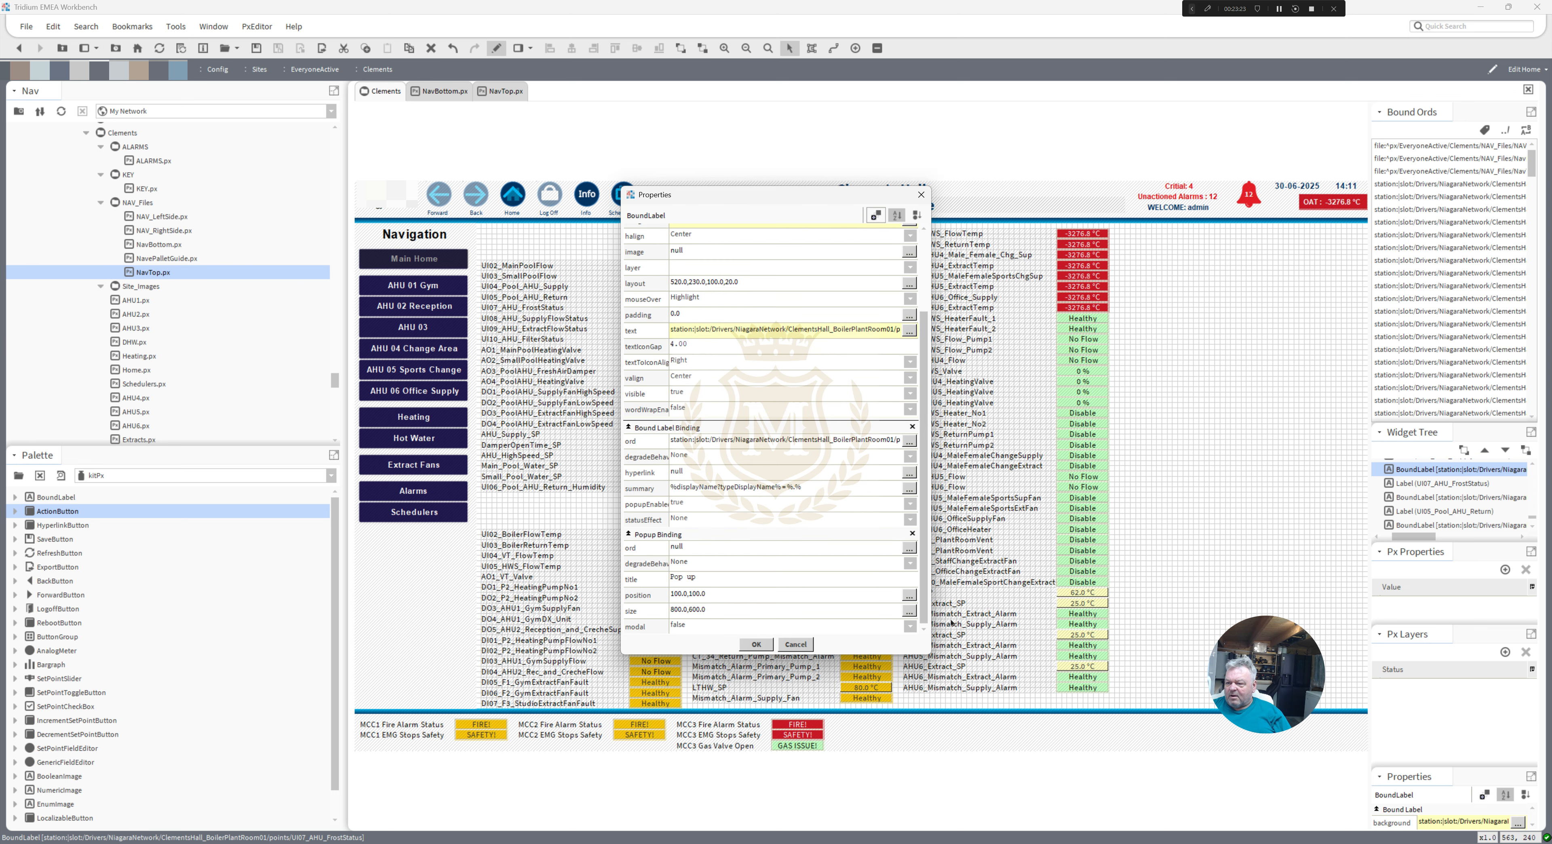
pyautogui.click(781, 441)
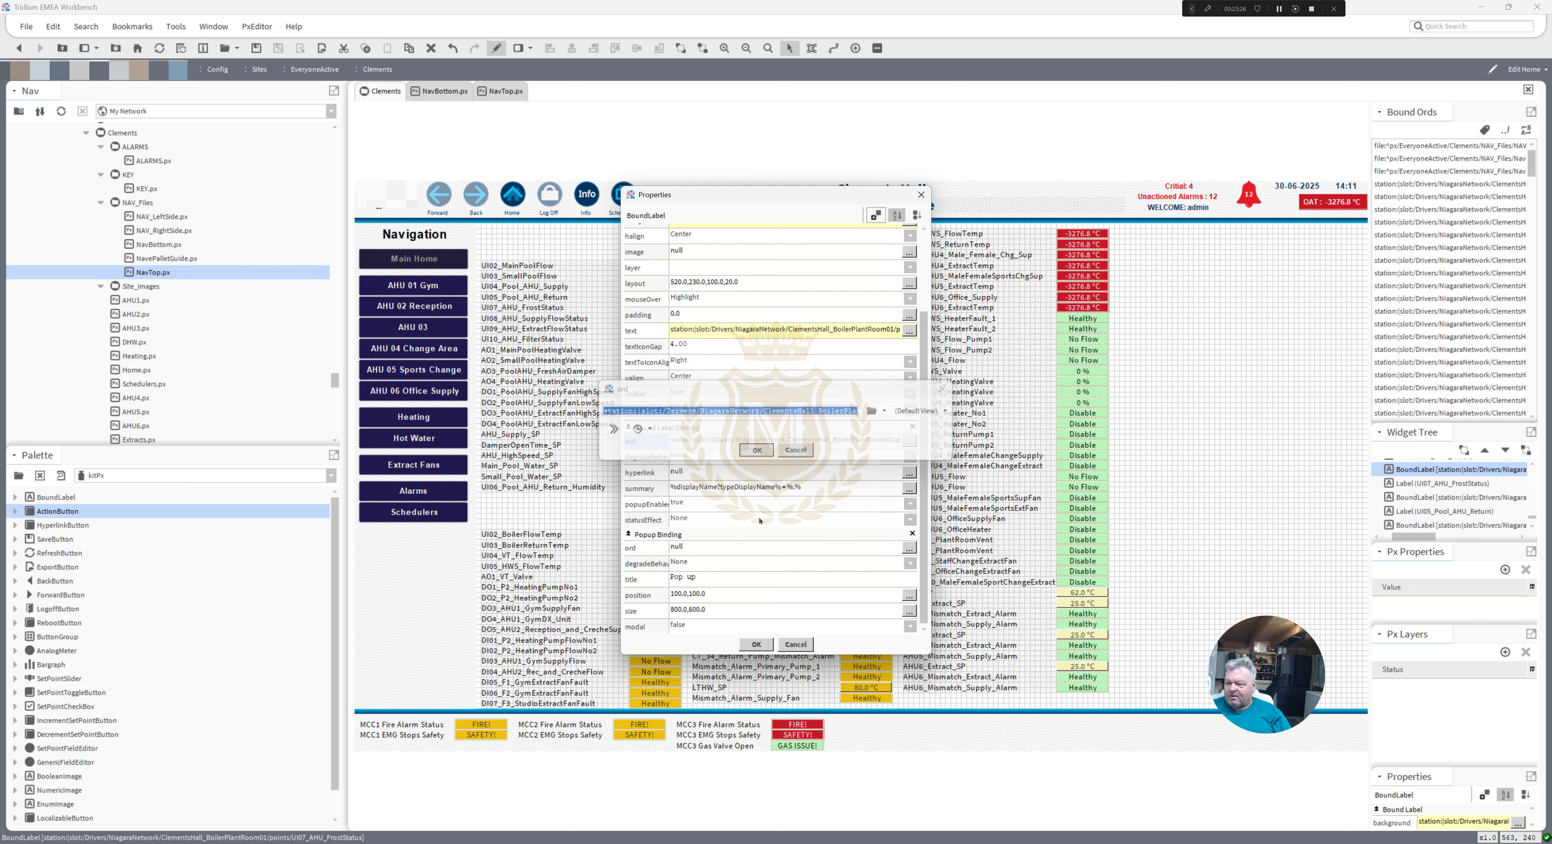
pyautogui.click(763, 547)
pyautogui.write('station:|slot:/Drivers/NiagaraNetwork/ClementsHall_BoilerPlantRoom01/points/UI07_AHU_FrostStatus')
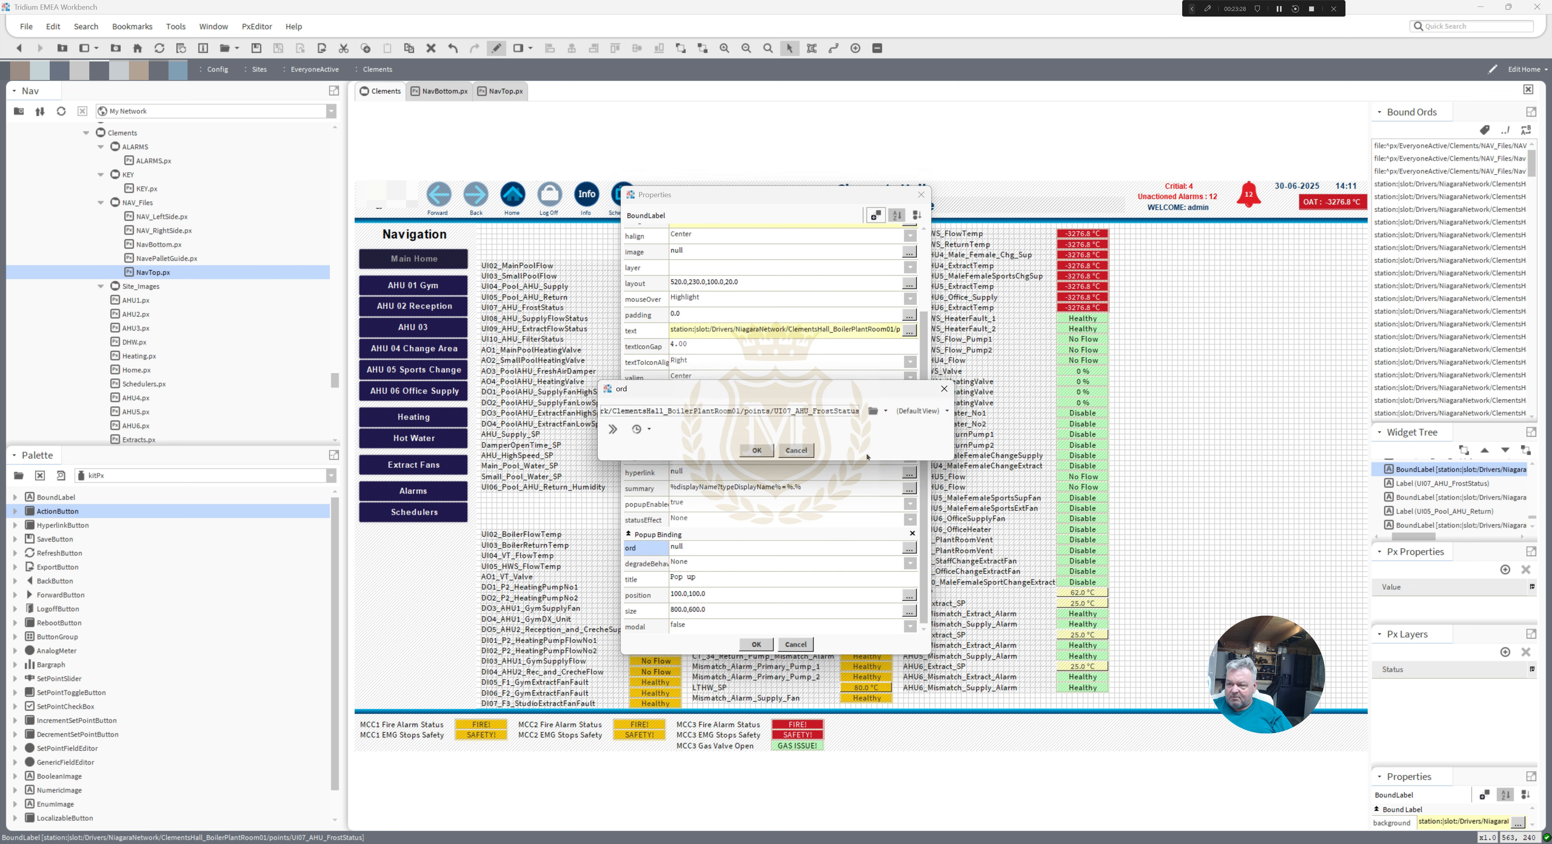
pyautogui.click(923, 415)
pyautogui.click(931, 550)
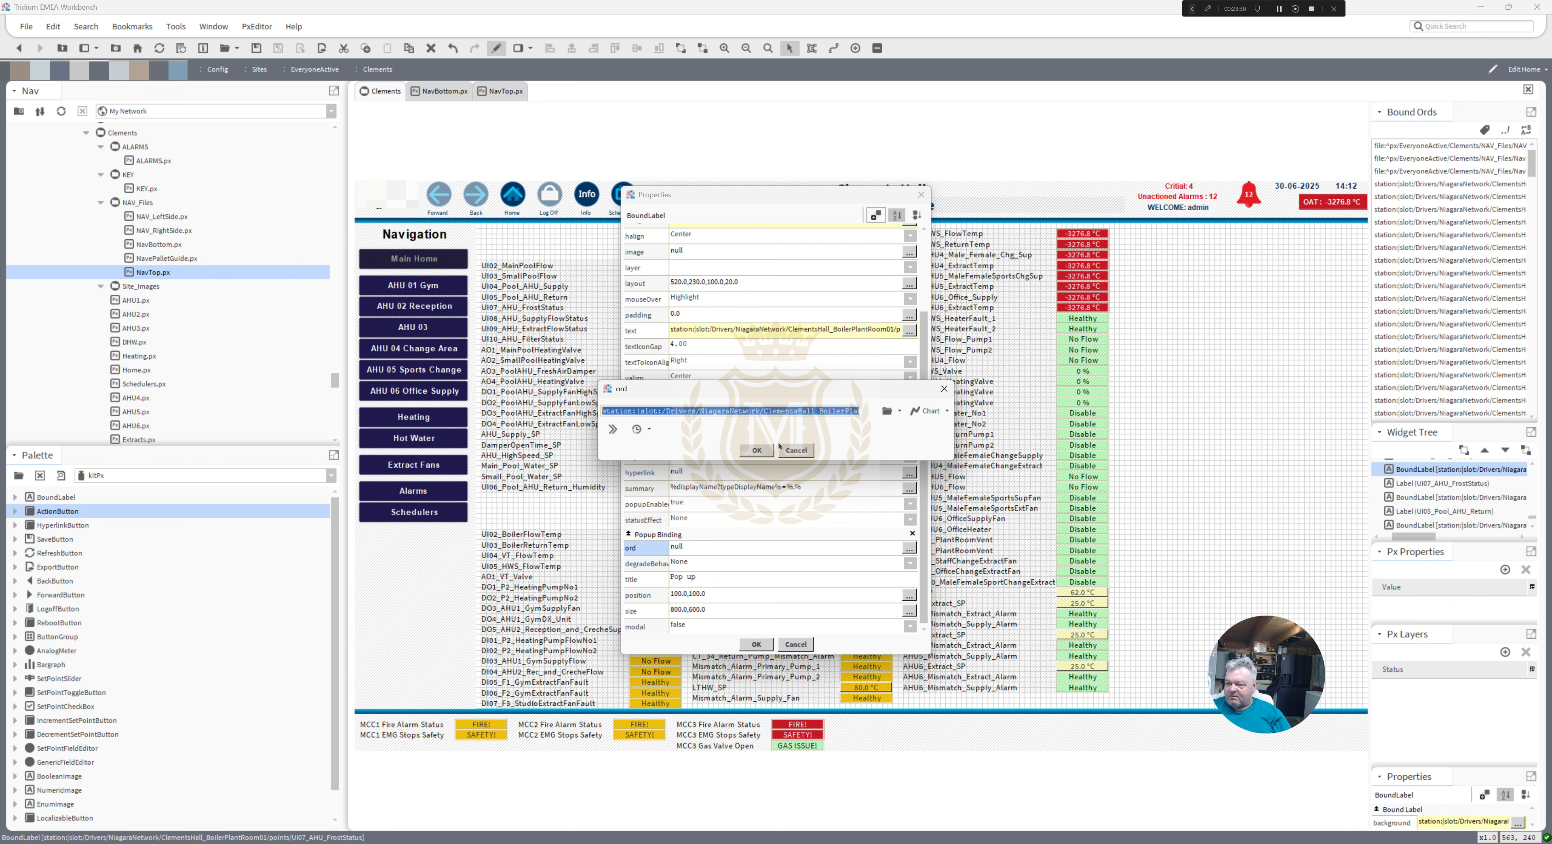
pyautogui.click(756, 450)
pyautogui.click(756, 644)
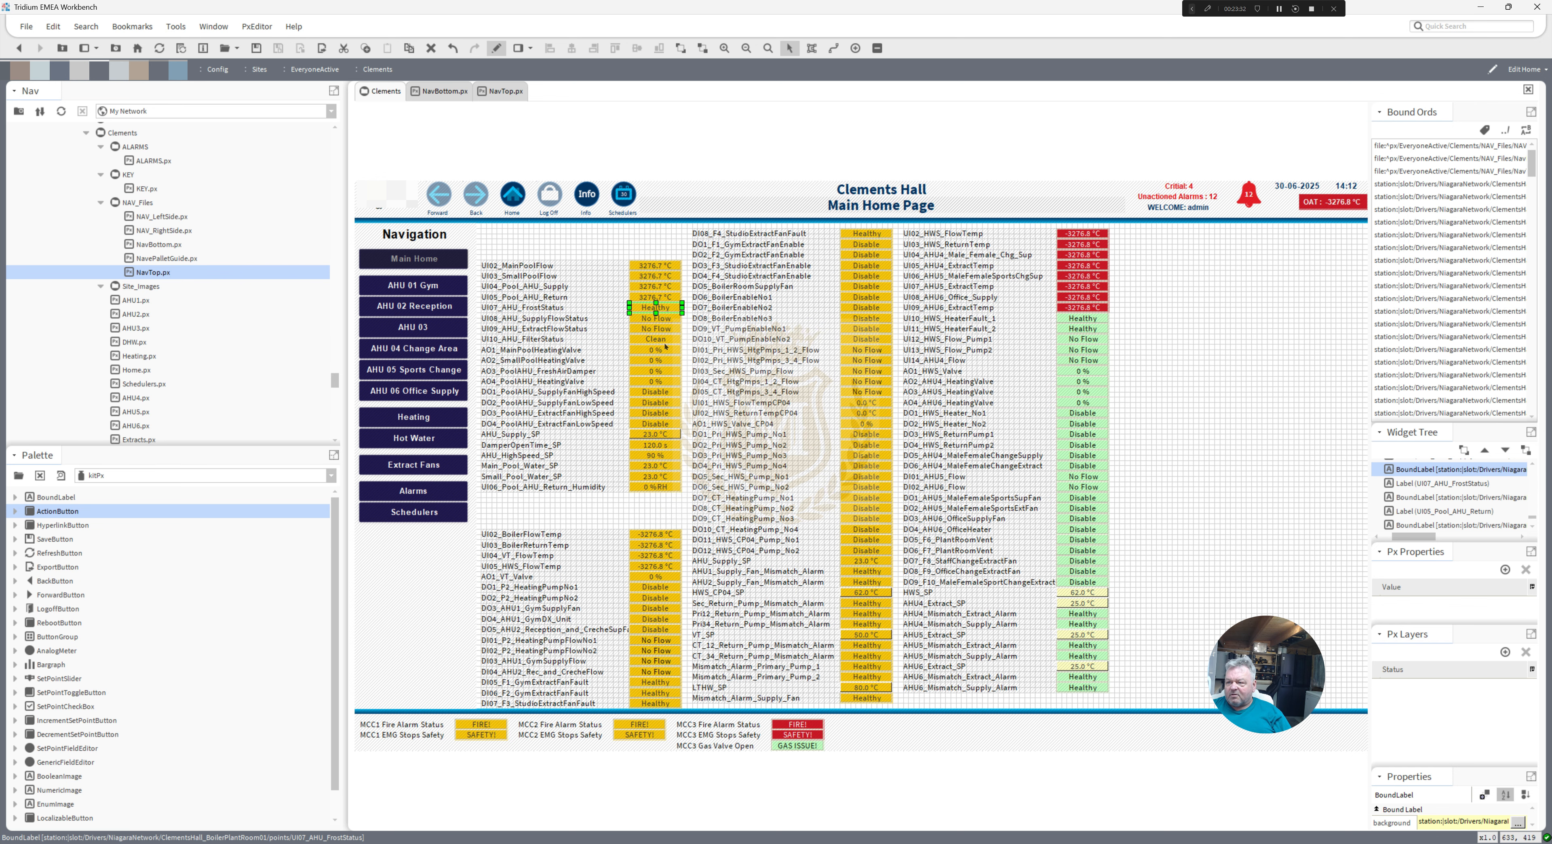
# - Add a kitPx Popup Binding to the value label of UI08_AHU_SupplyFlowStatus
pyautogui.click(495, 50)
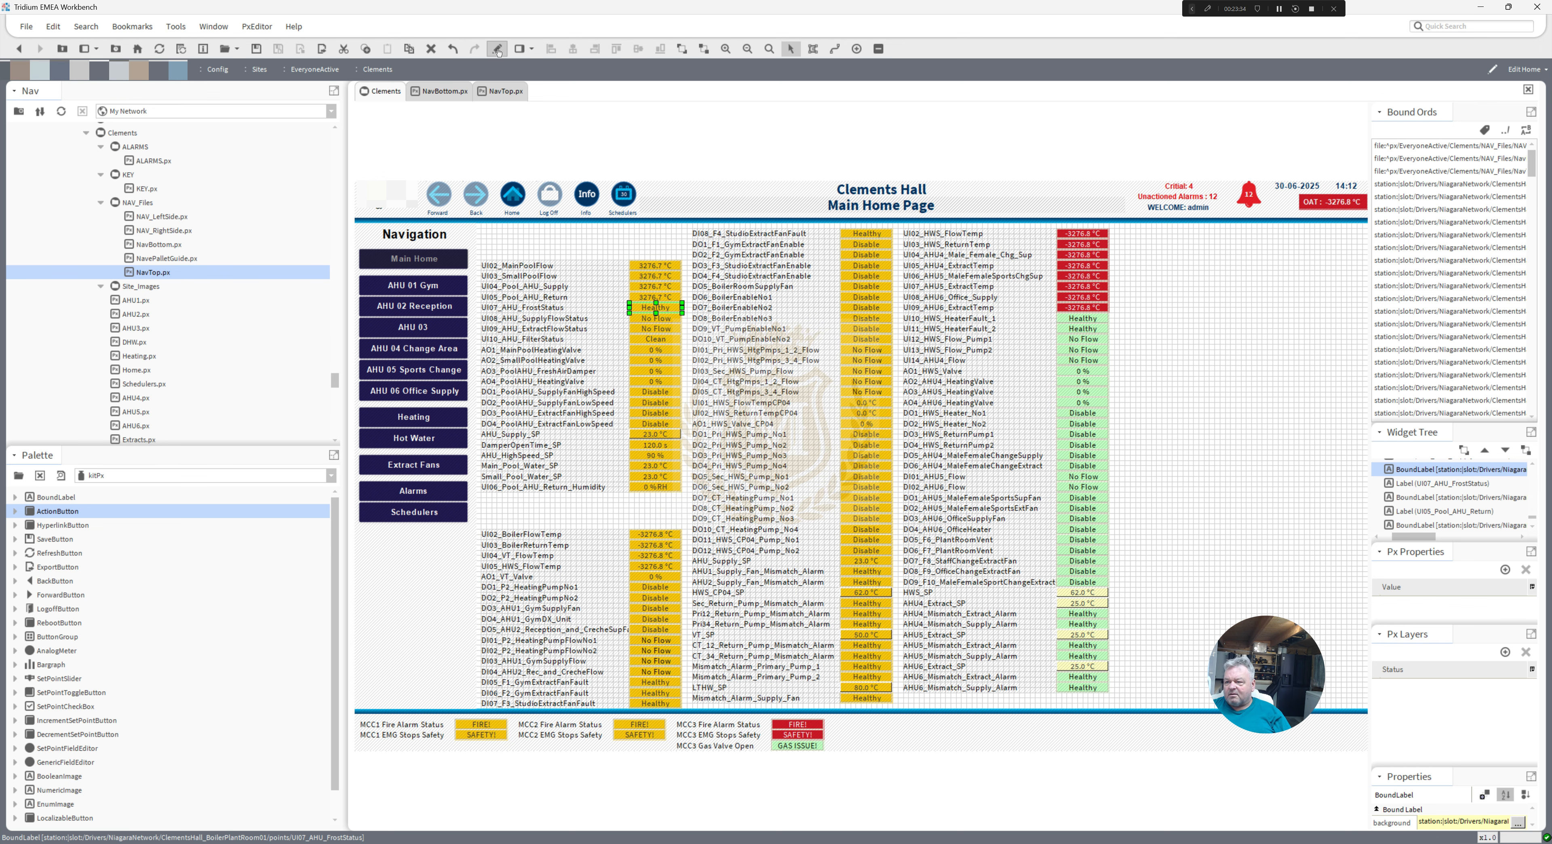
pyautogui.click(497, 50)
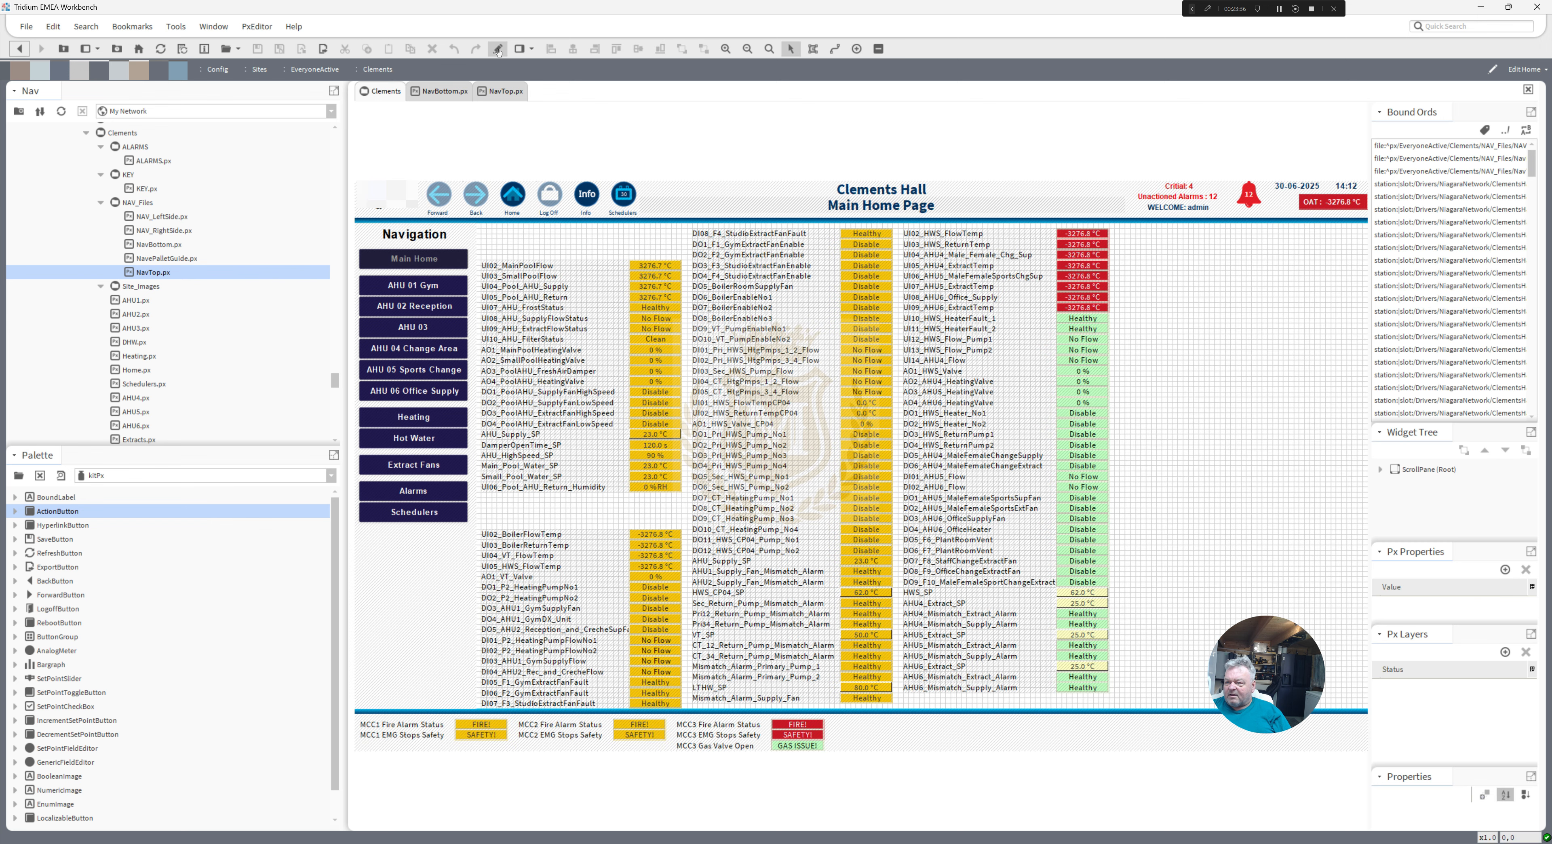
pyautogui.doubleClick(656, 323)
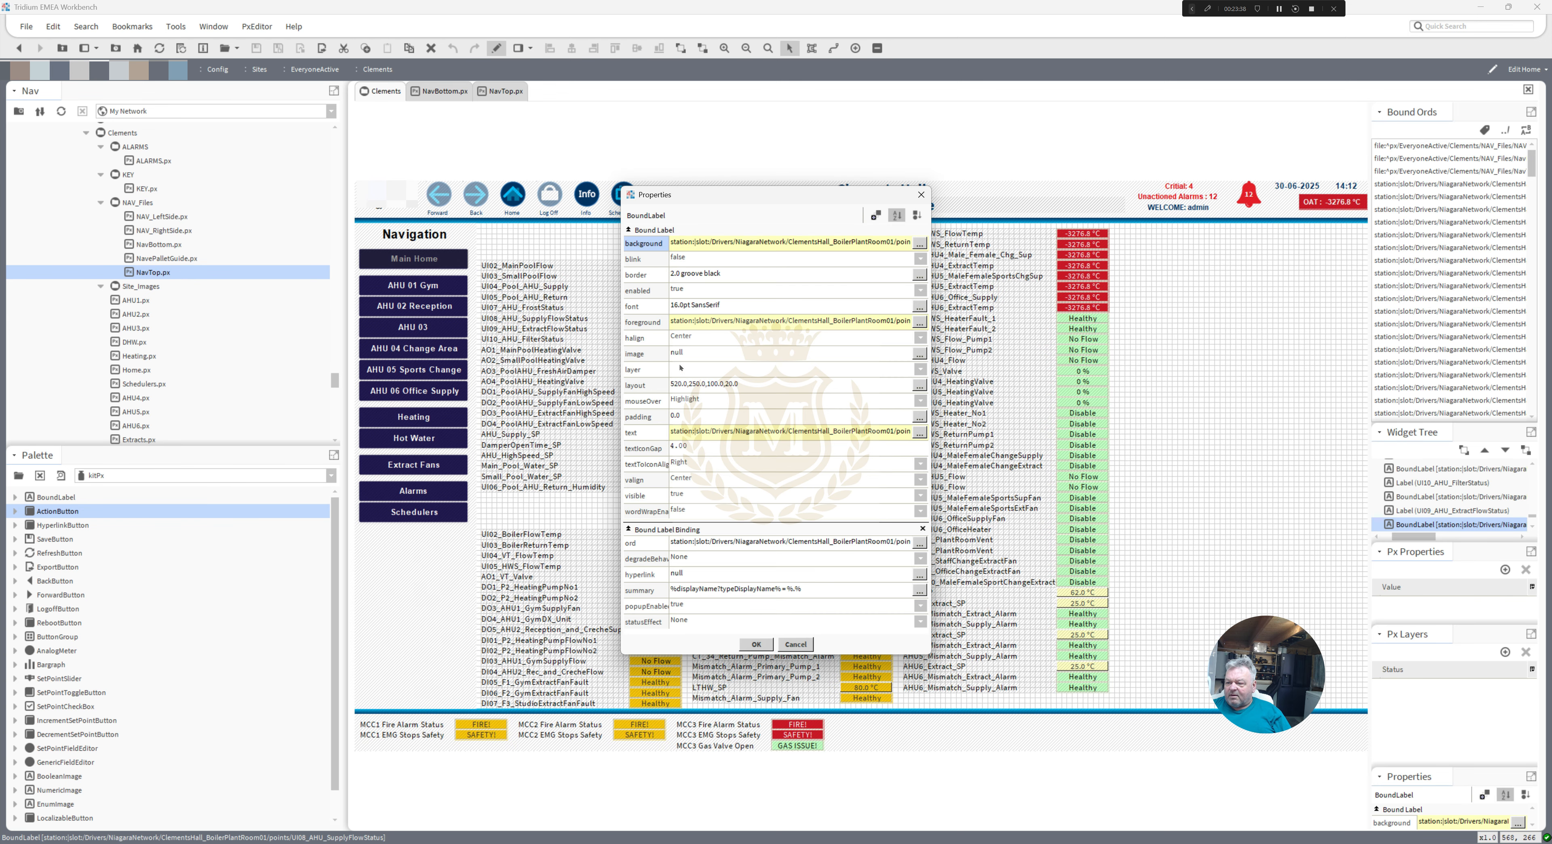
pyautogui.click(876, 215)
pyautogui.doubleClick(763, 456)
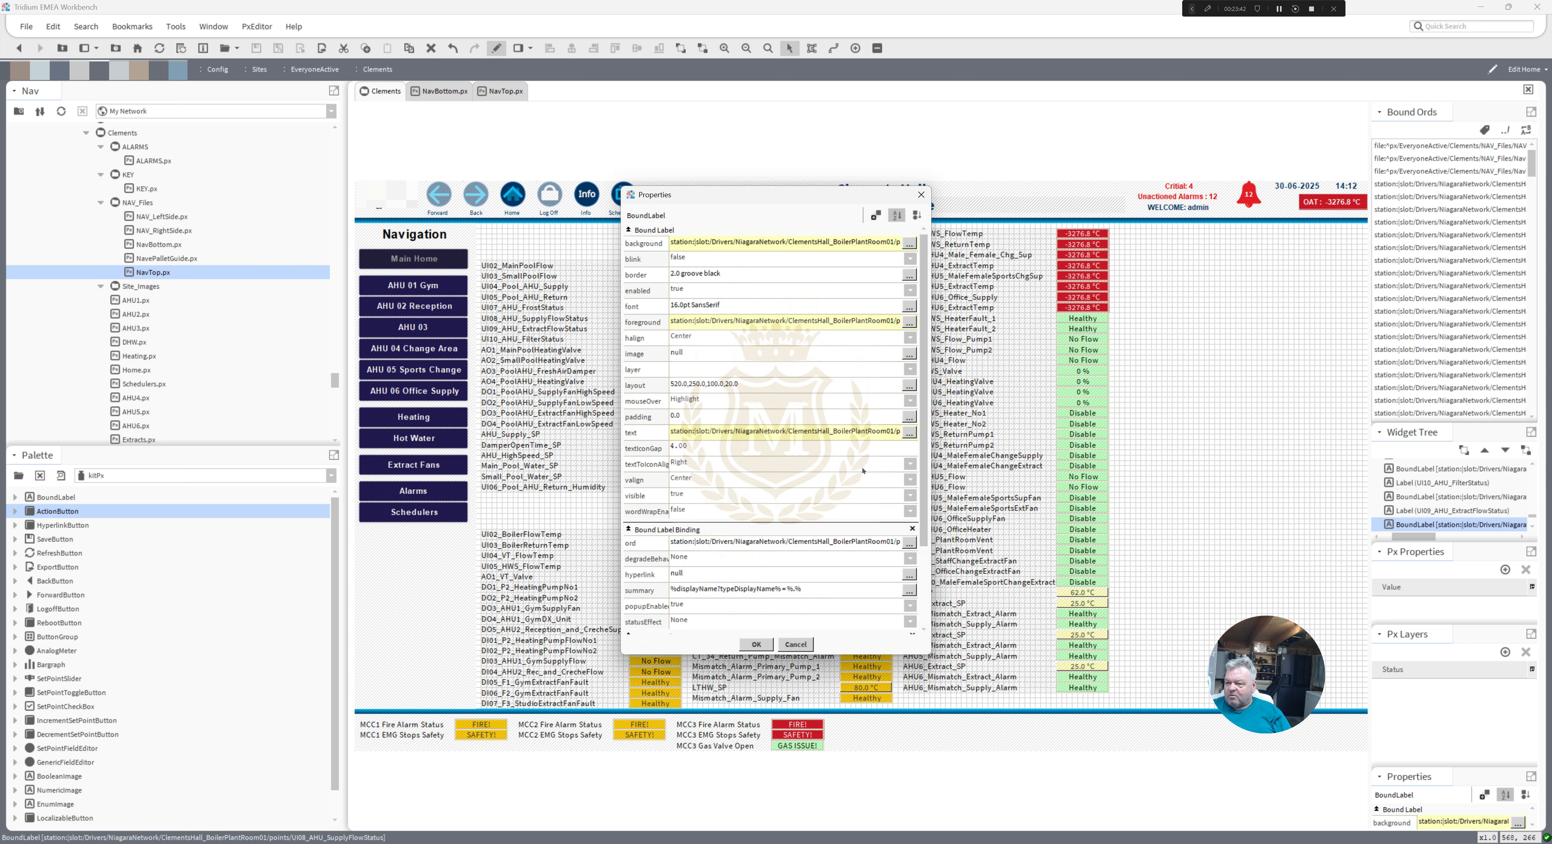
# - Copy the UI08_AHU_SupplyFlowStatus label's bound ord into its popup binding and apply the properties
pyautogui.scroll(-3, 924, 484)
pyautogui.click(846, 444)
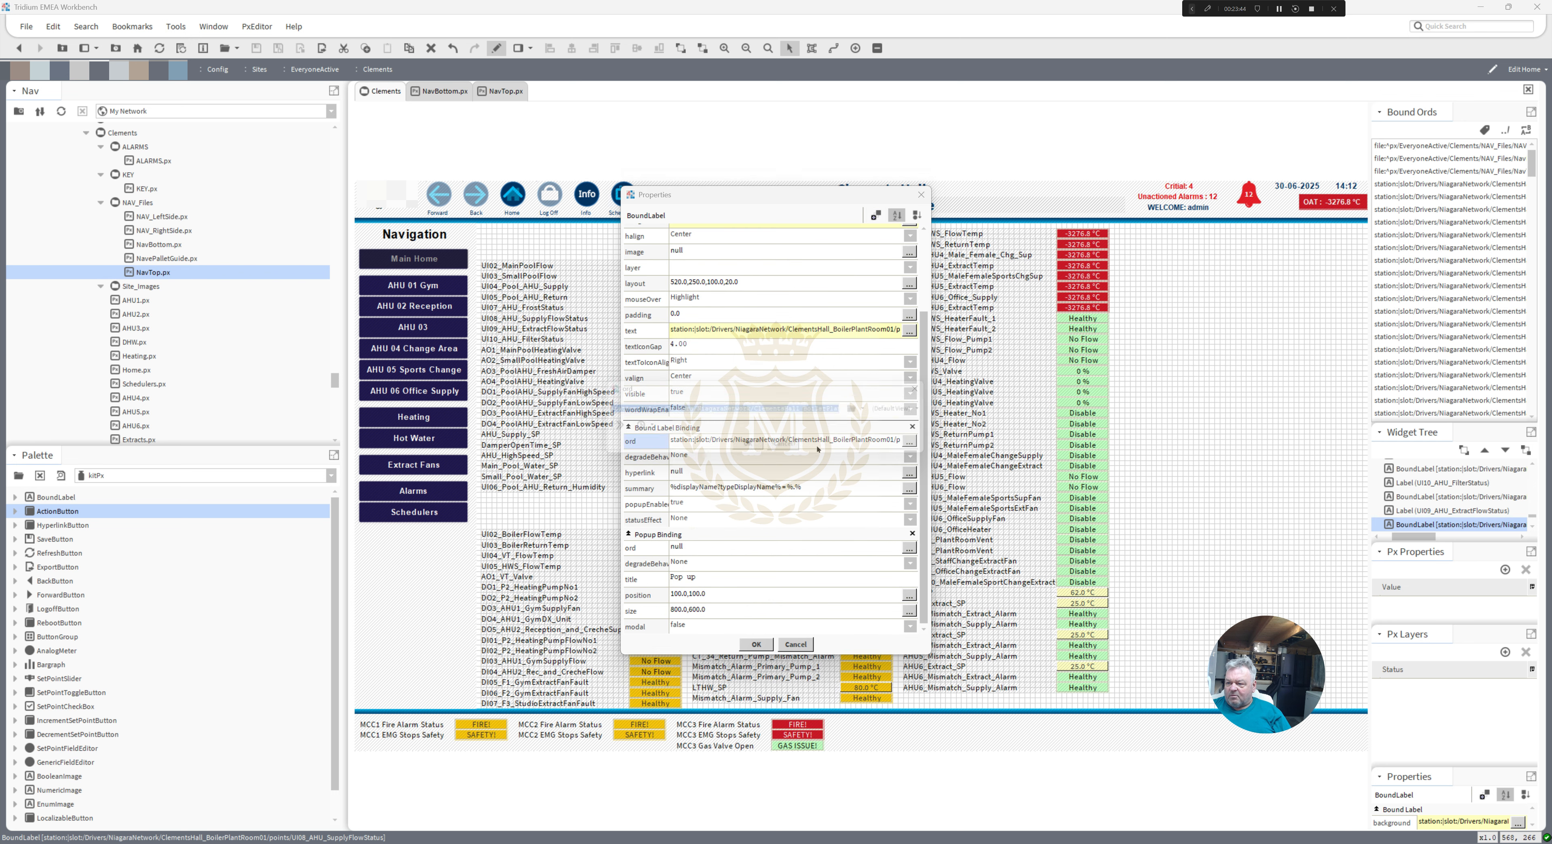
pyautogui.click(758, 450)
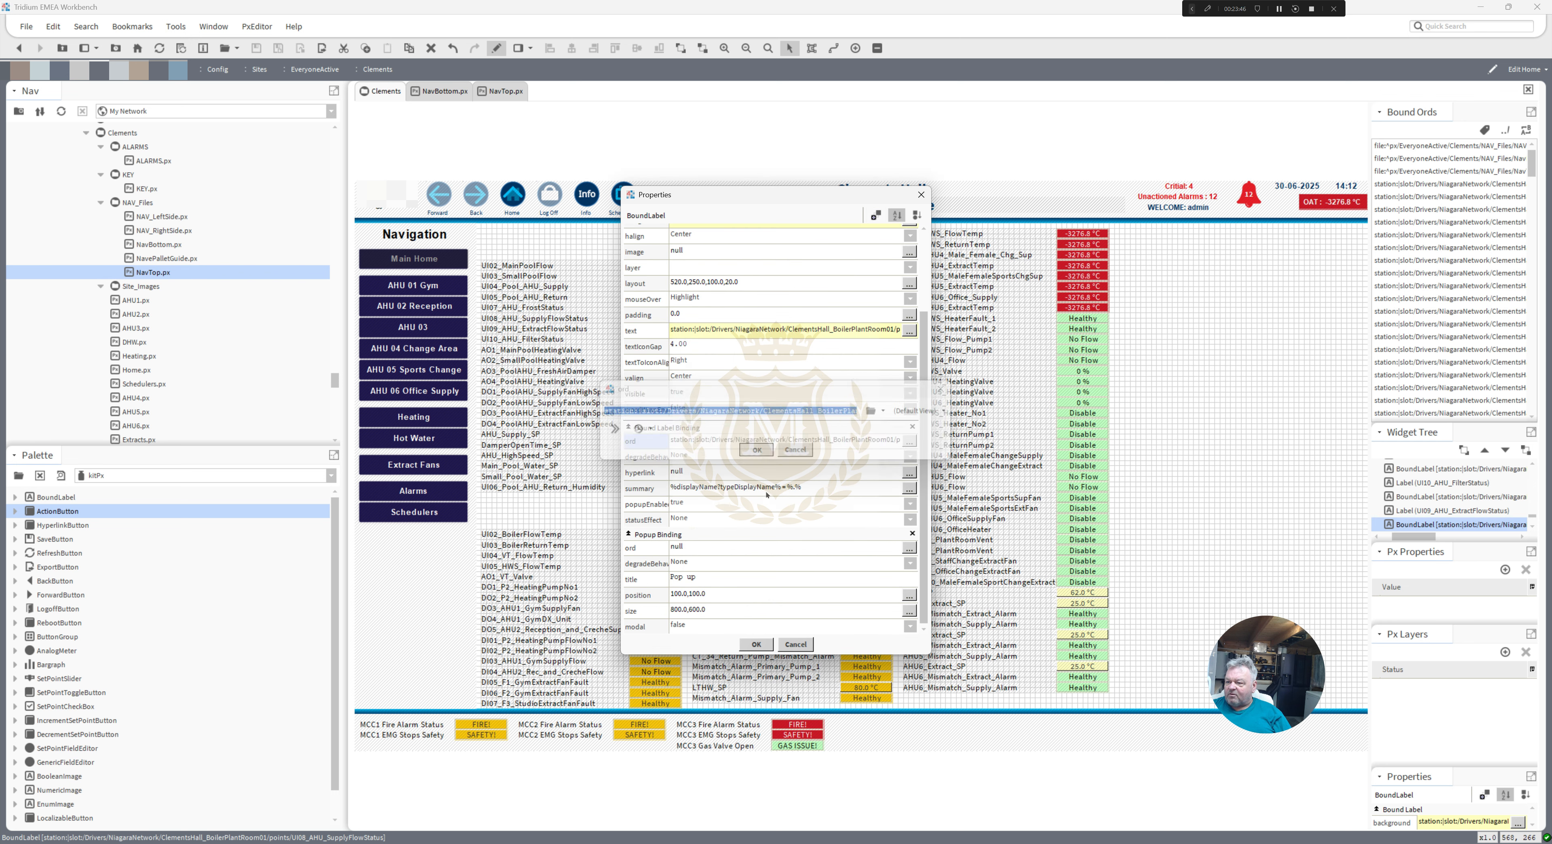
pyautogui.click(833, 547)
pyautogui.write('station:|slot:/Drivers/NiagaraNetwork/ClementsHall_BoilerPlantRoom01/points/UI08_AHU_SupplyFlowStatus')
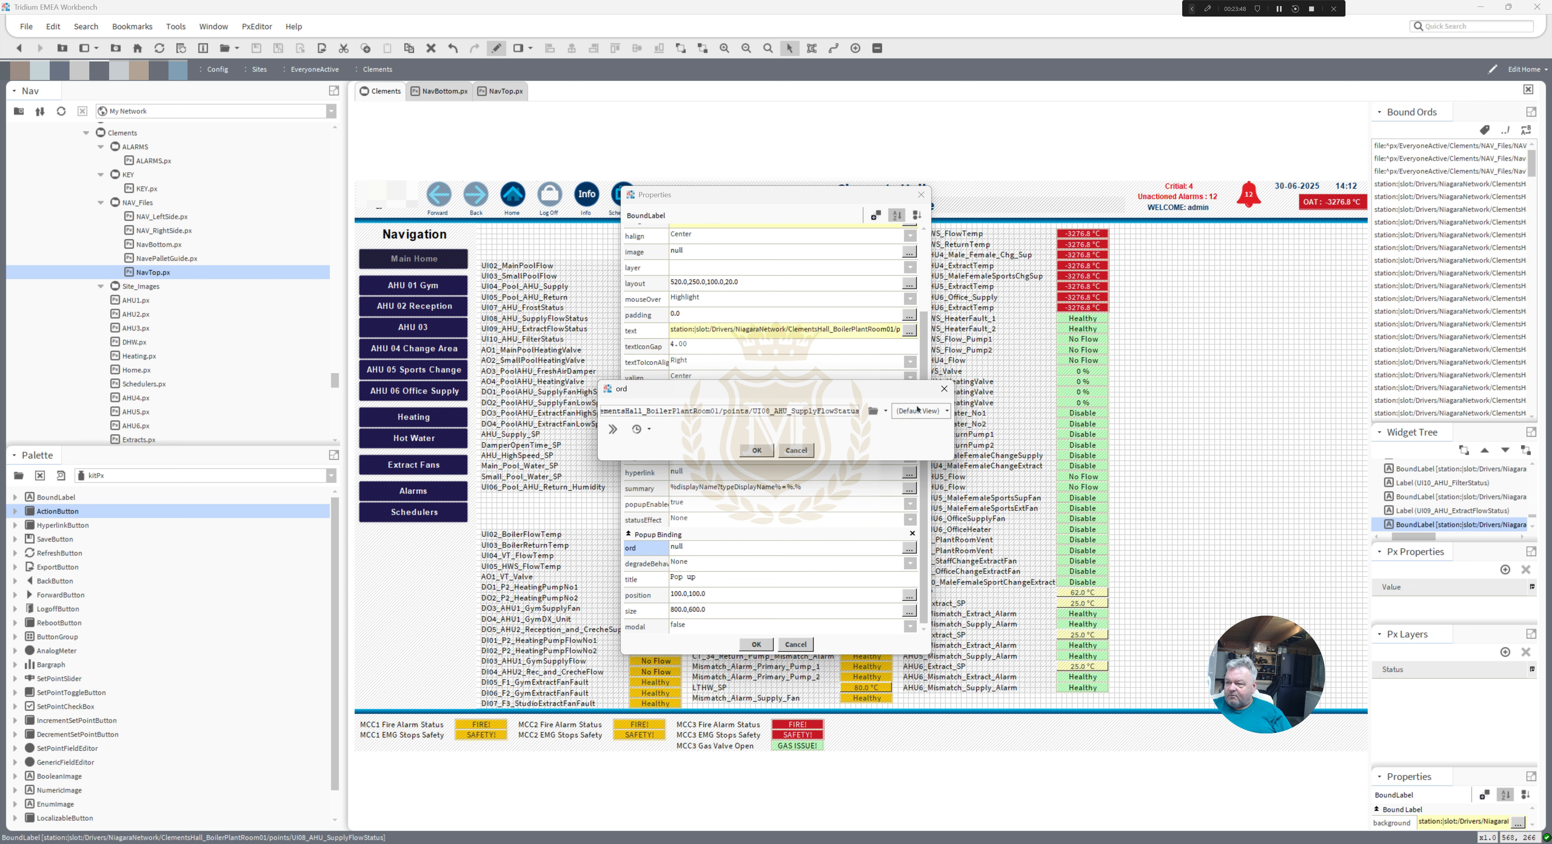
pyautogui.click(757, 452)
pyautogui.press('Return')
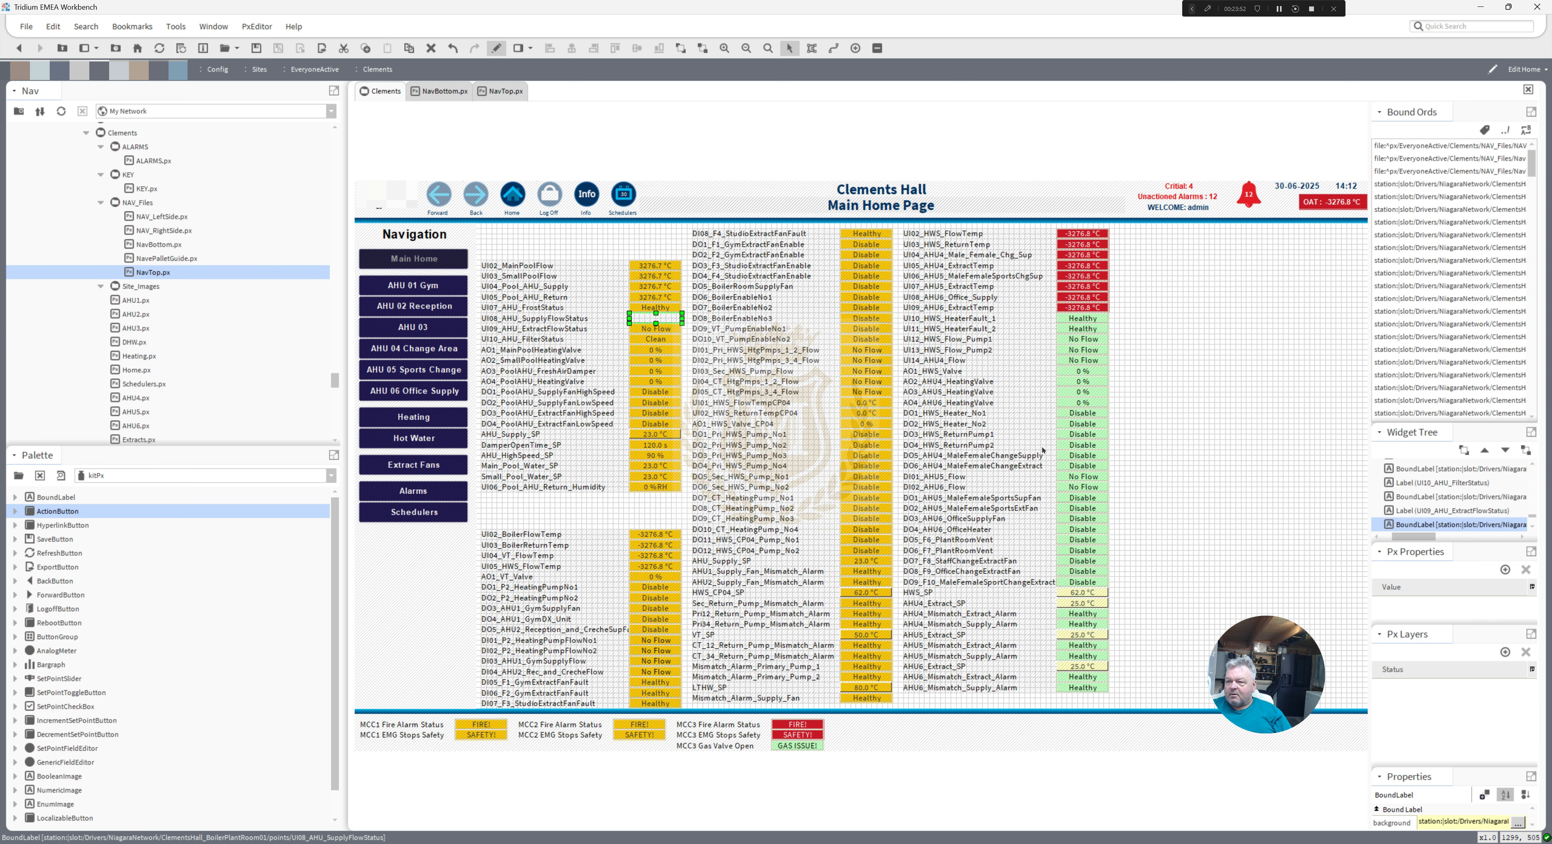
# - Duplicate the AHU_Supply_SP setpoint button and shift the second and third point columns to the right, clearing space beside the first column
pyautogui.click(656, 424)
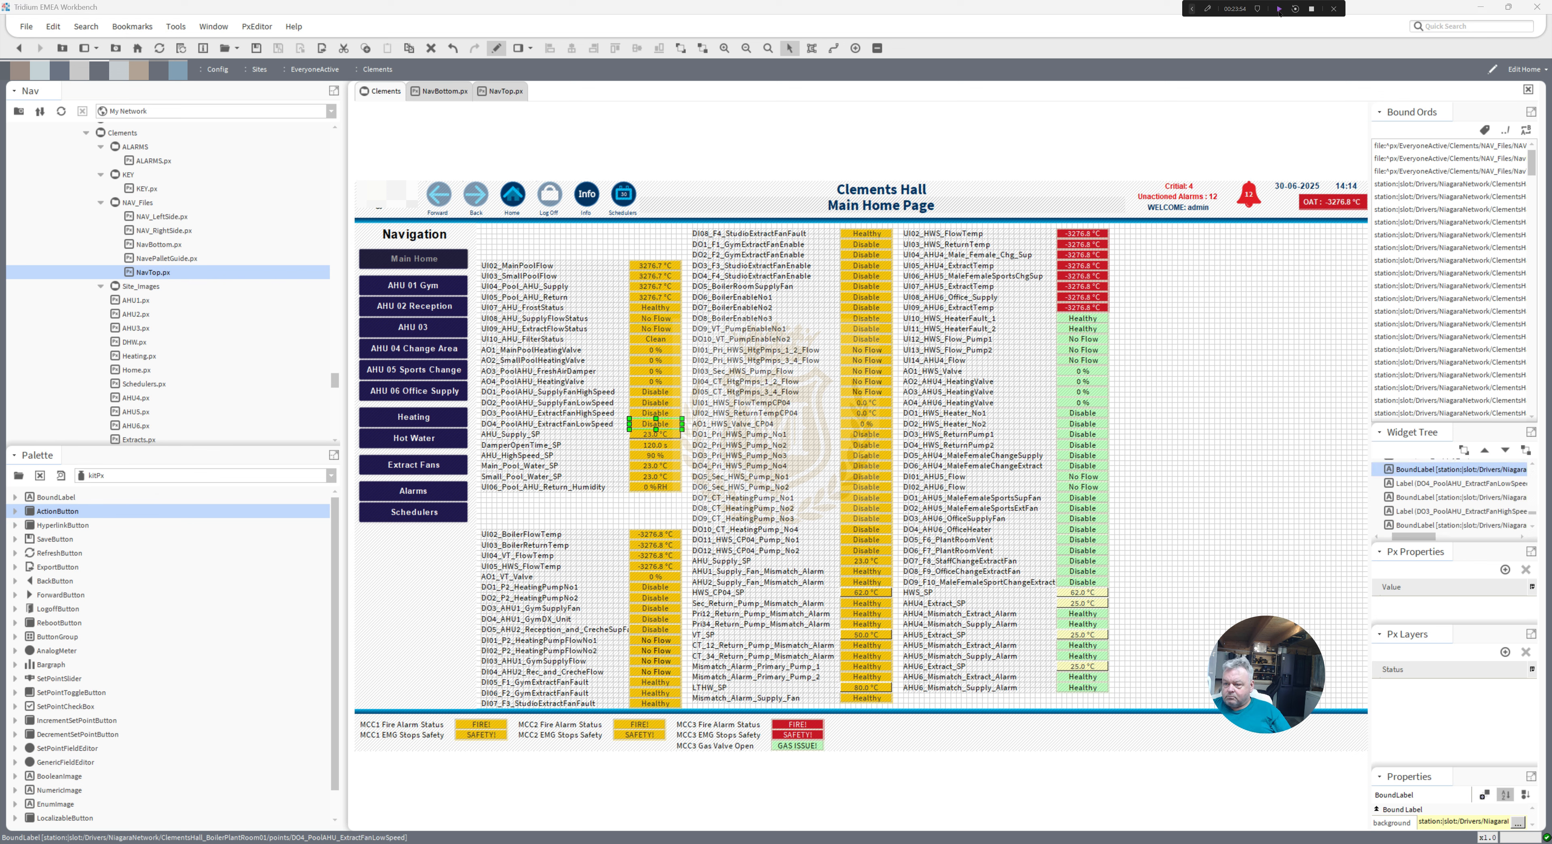
pyautogui.rightClick(656, 437)
pyautogui.click(655, 439)
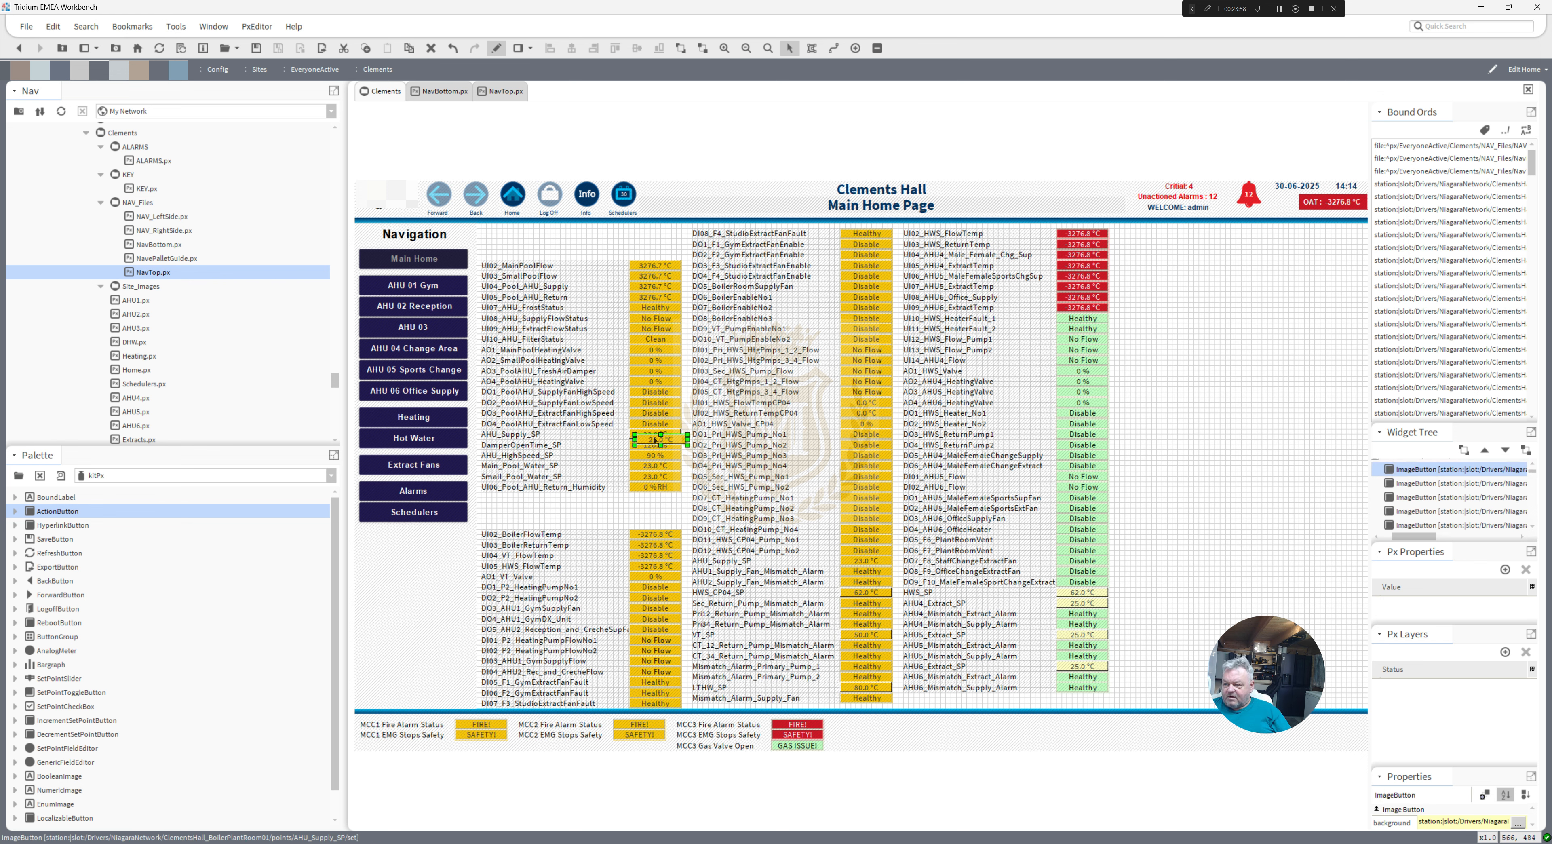
pyautogui.moveTo(653, 436); pyautogui.dragTo(601, 507)
pyautogui.moveTo(1140, 761)
pyautogui.mouseDown()
pyautogui.moveTo(933, 537)
pyautogui.moveTo(716, 365)
pyautogui.moveTo(665, 214)
pyautogui.moveTo(879, 233)
pyautogui.mouseUp()
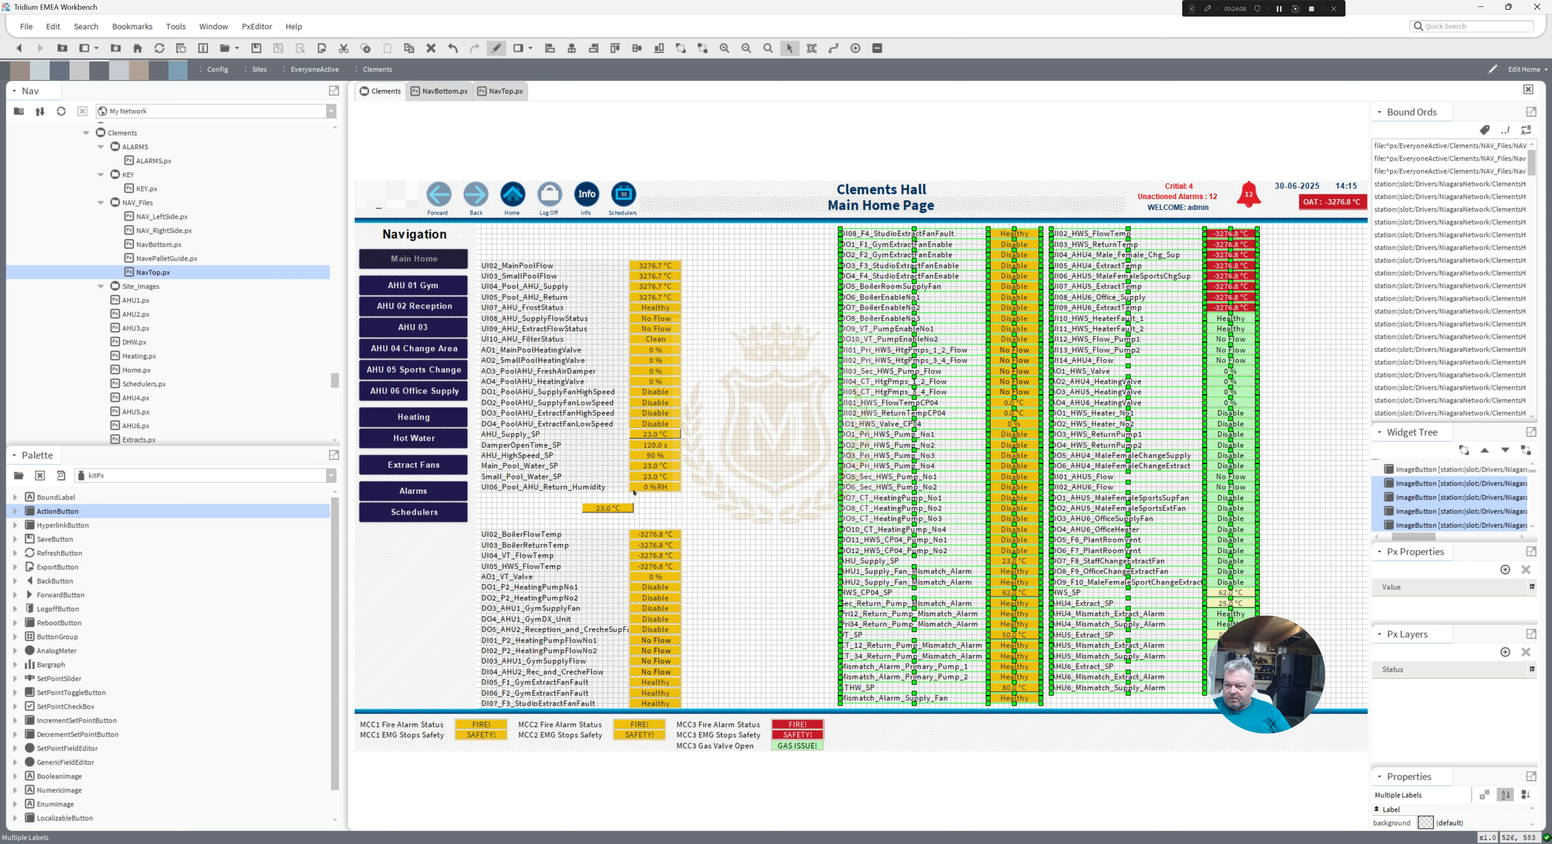
# - Place the duplicated setpoint button beside DamperOpenTime_SP and duplicate it into a stack of four, one per setpoint row down to Small_Pool_Water_SP
pyautogui.moveTo(614, 508); pyautogui.dragTo(716, 444)
pyautogui.rightClick(716, 444)
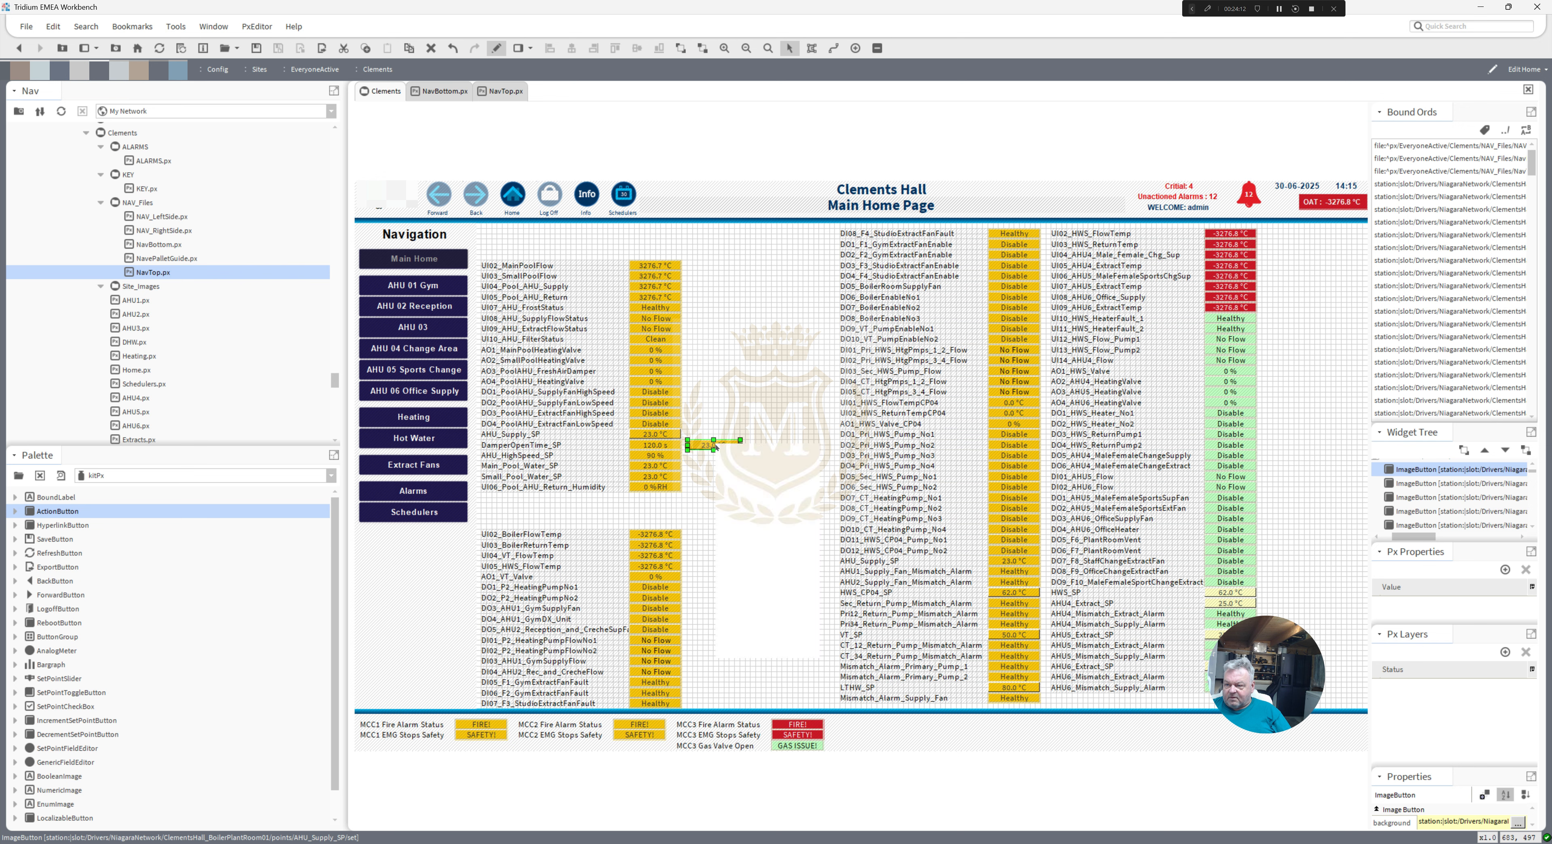
pyautogui.click(740, 519)
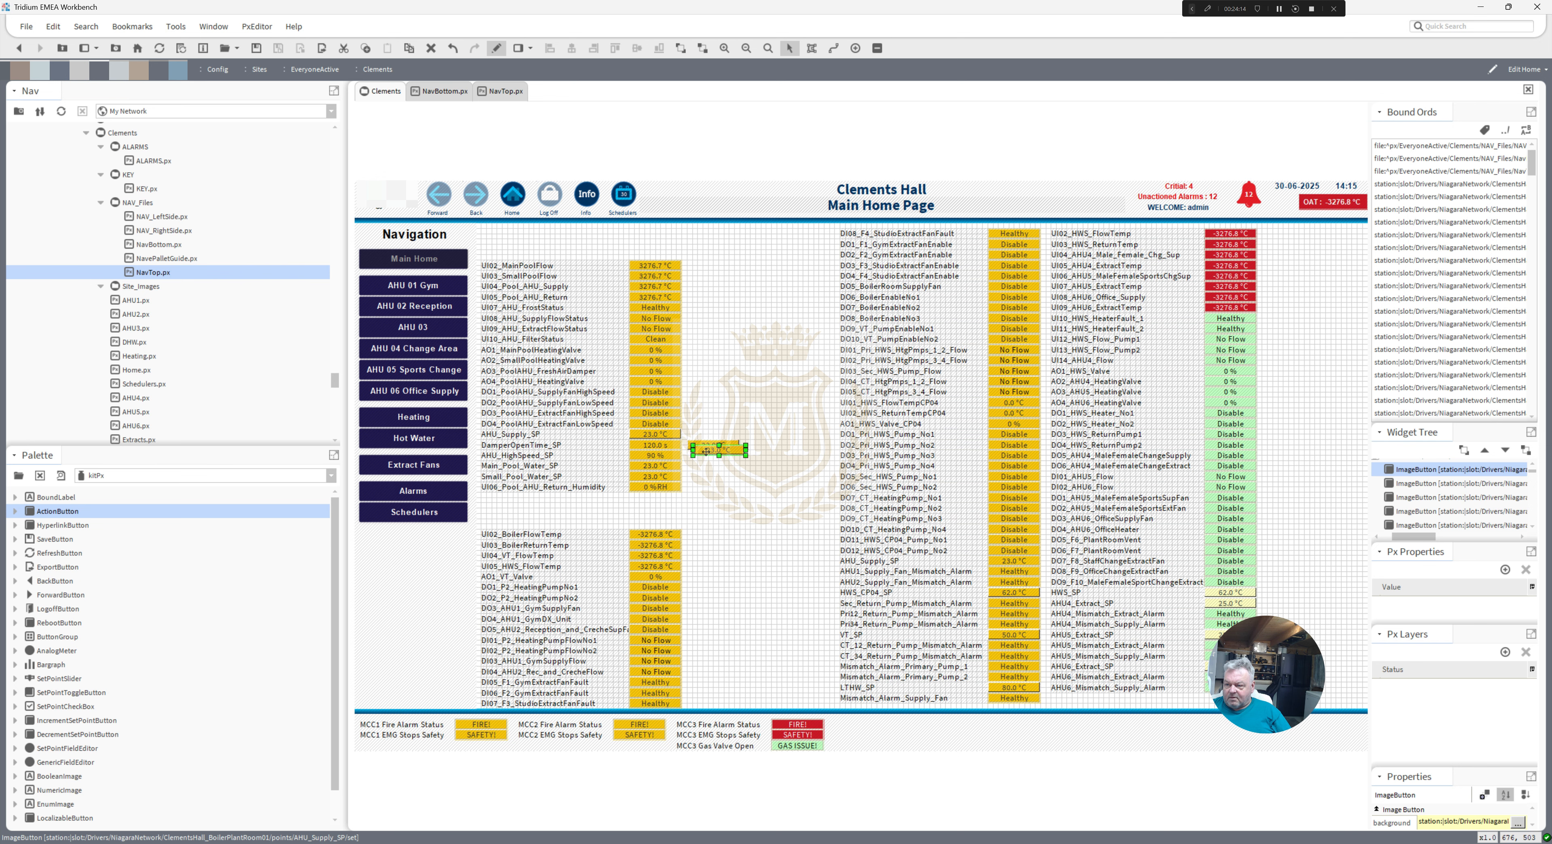
pyautogui.moveTo(706, 452); pyautogui.dragTo(744, 466)
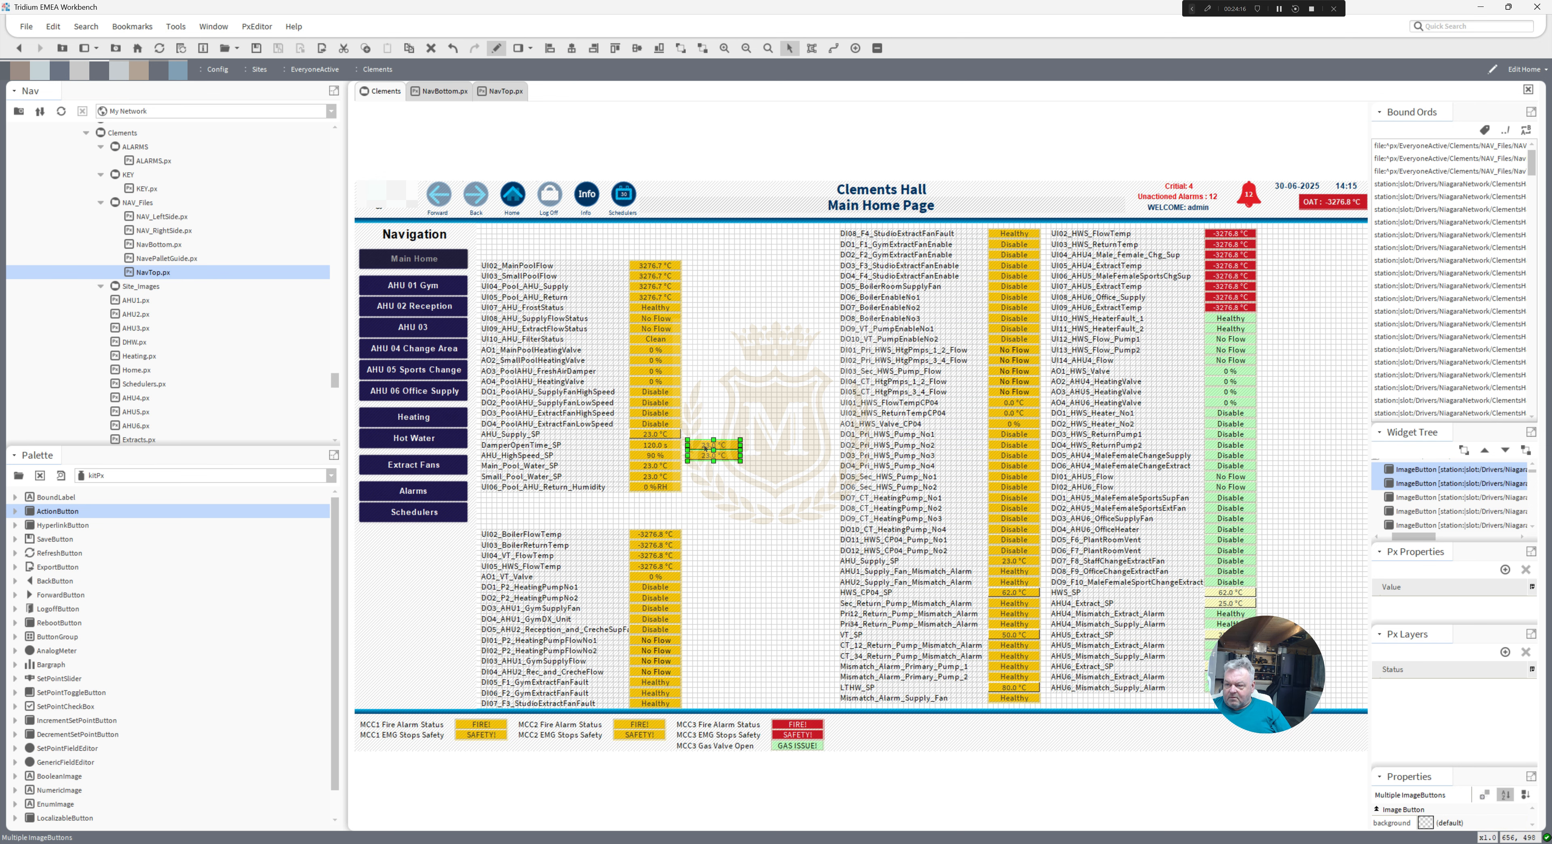
pyautogui.rightClick(705, 448)
pyautogui.click(730, 522)
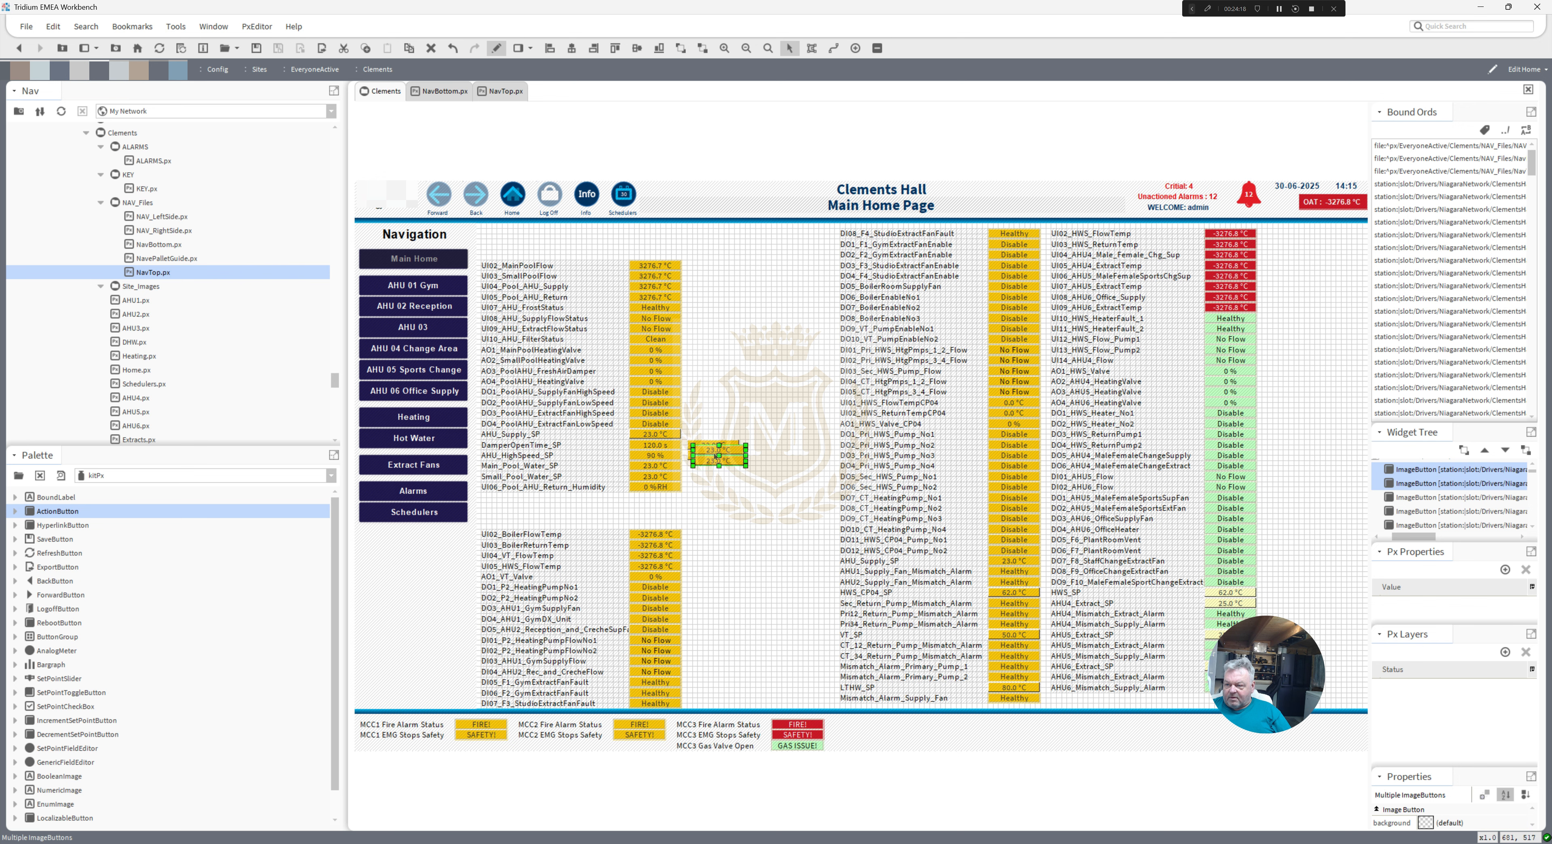
pyautogui.moveTo(717, 461); pyautogui.dragTo(711, 477)
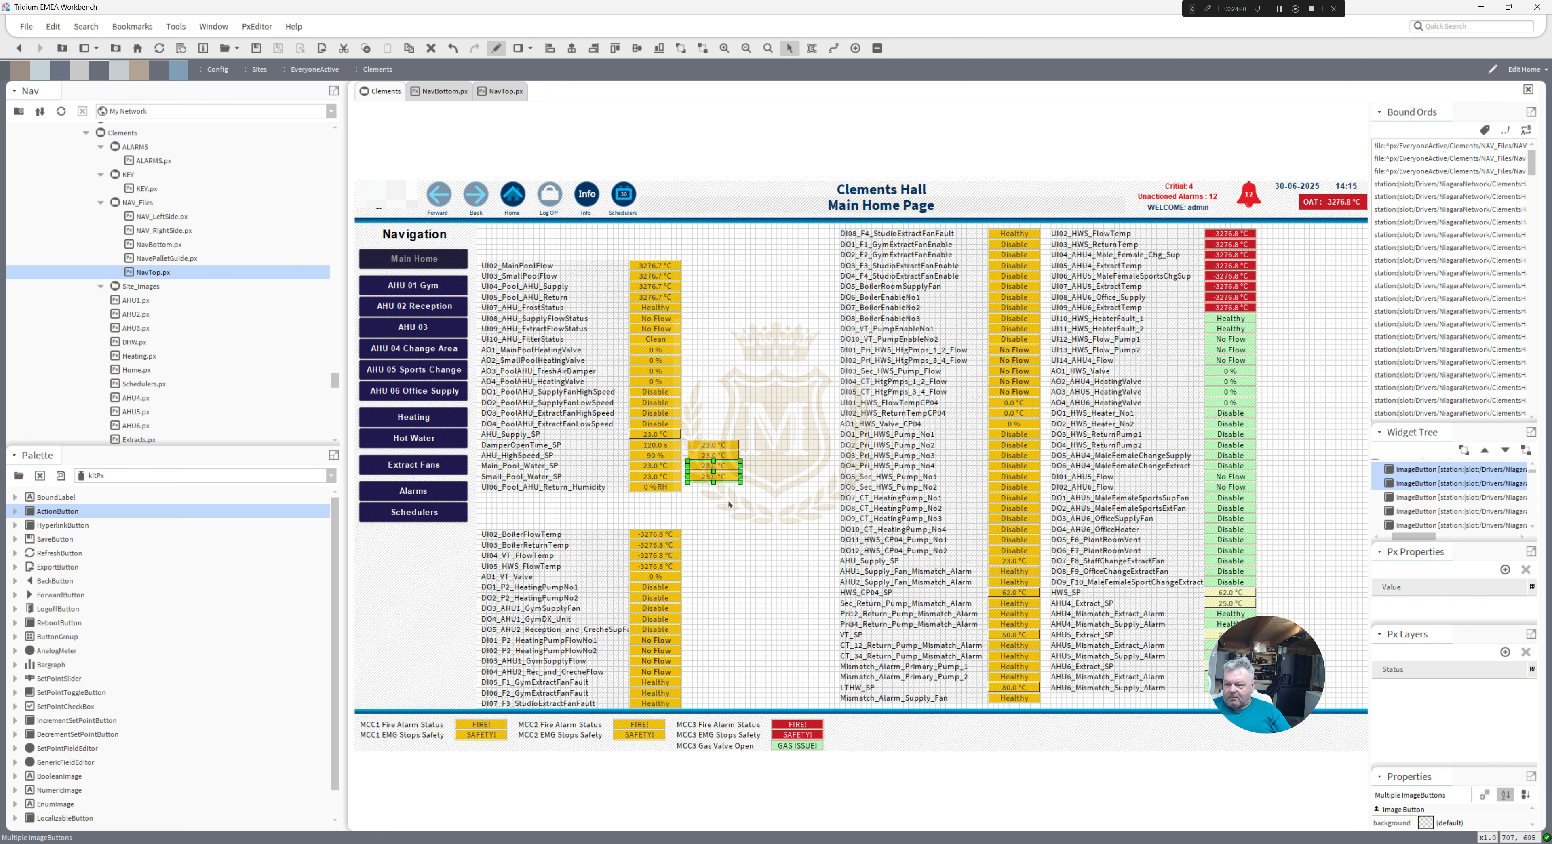
pyautogui.click(717, 482)
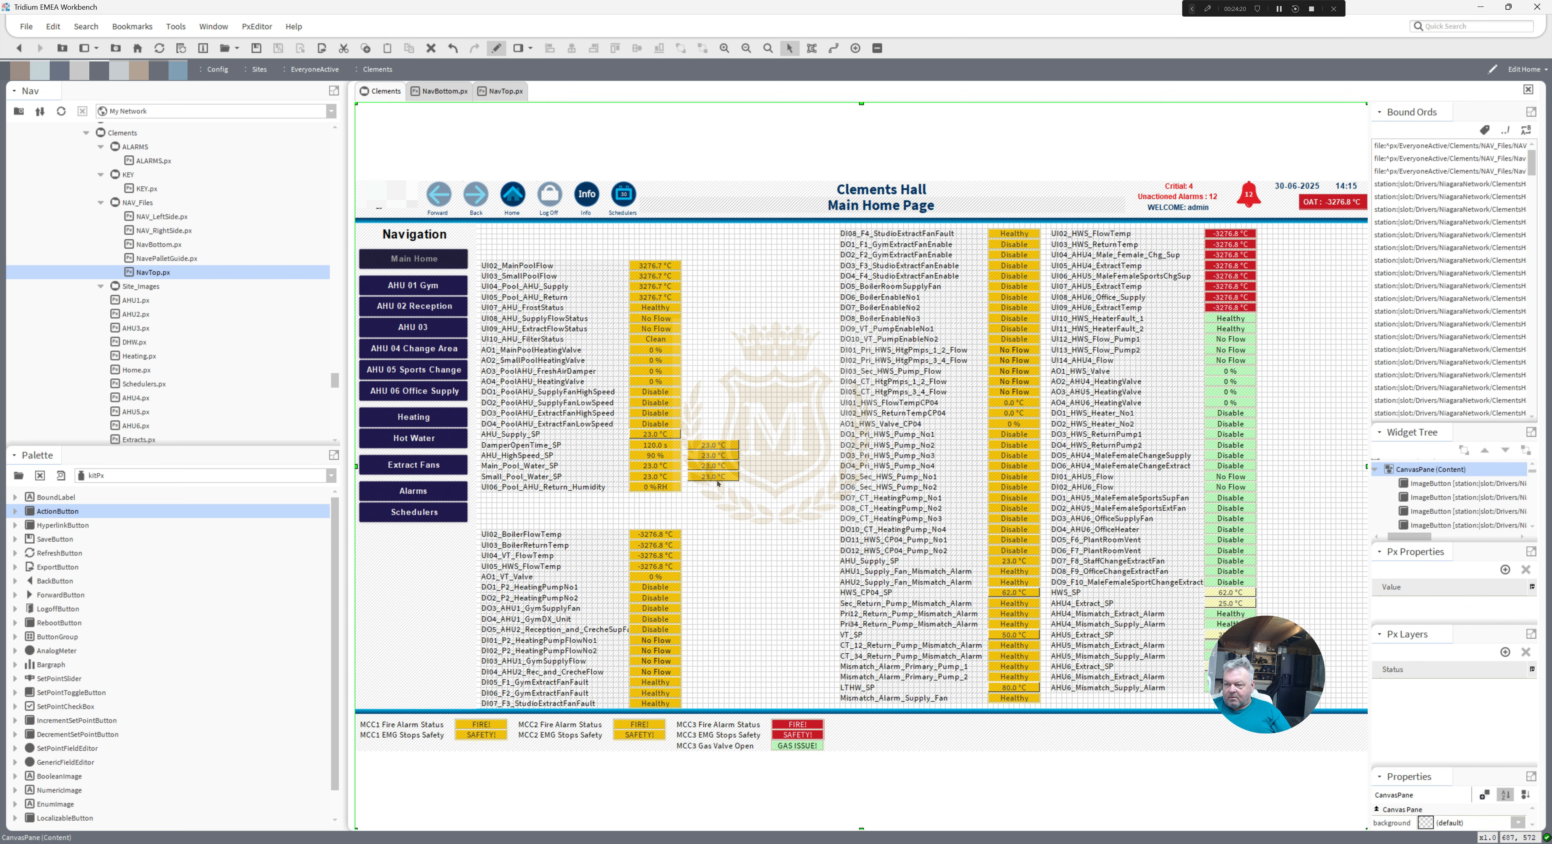
# - Add a kitPx Popup Binding to the value label of UI06_Pool_AHU_Return_Humidity
pyautogui.doubleClick(656, 486)
pyautogui.click(876, 215)
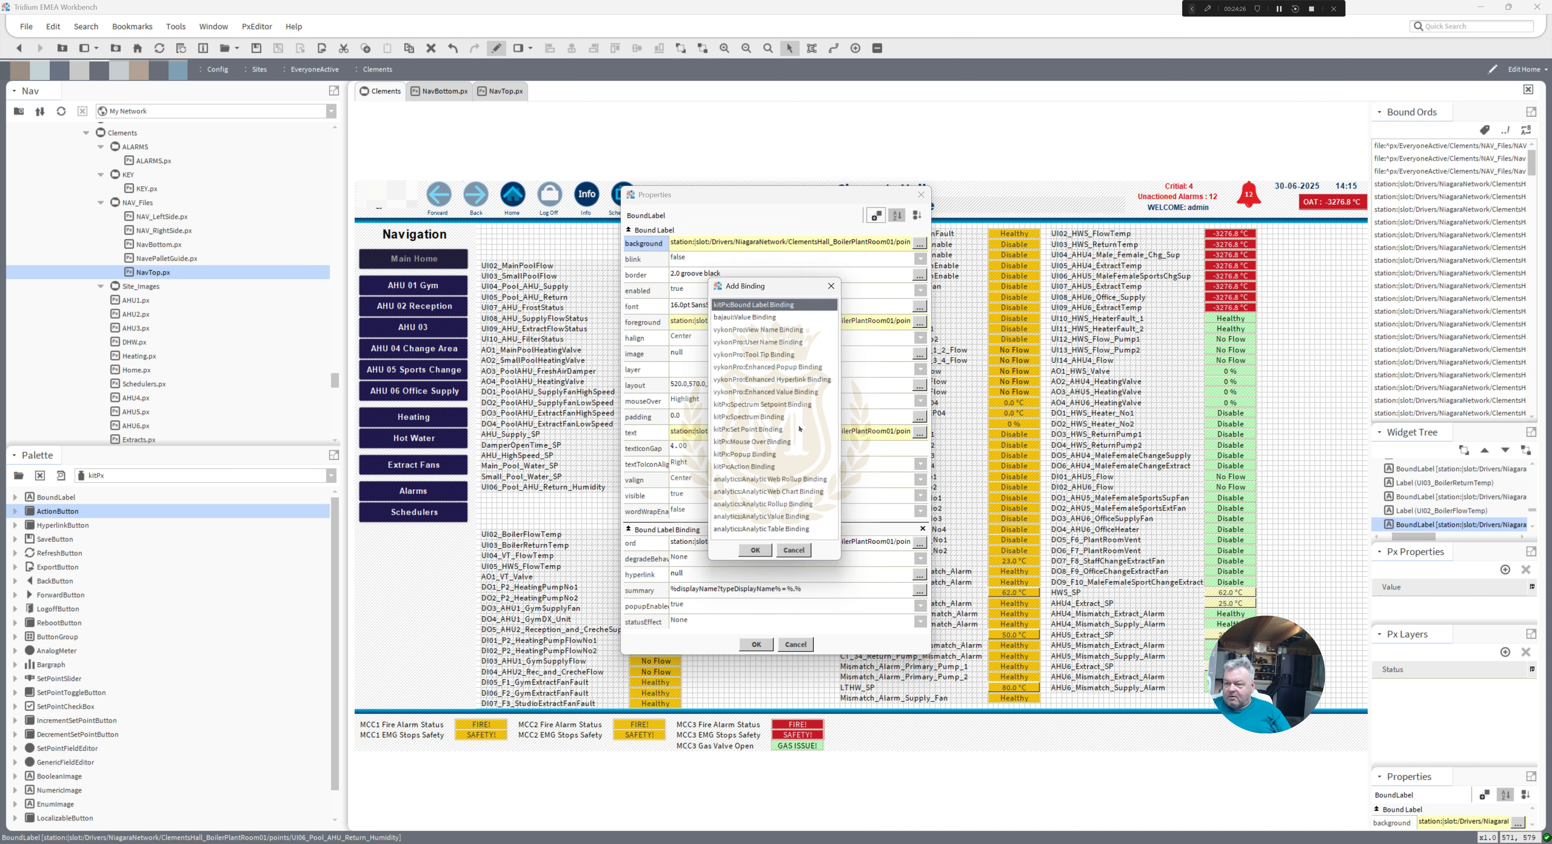
pyautogui.doubleClick(754, 458)
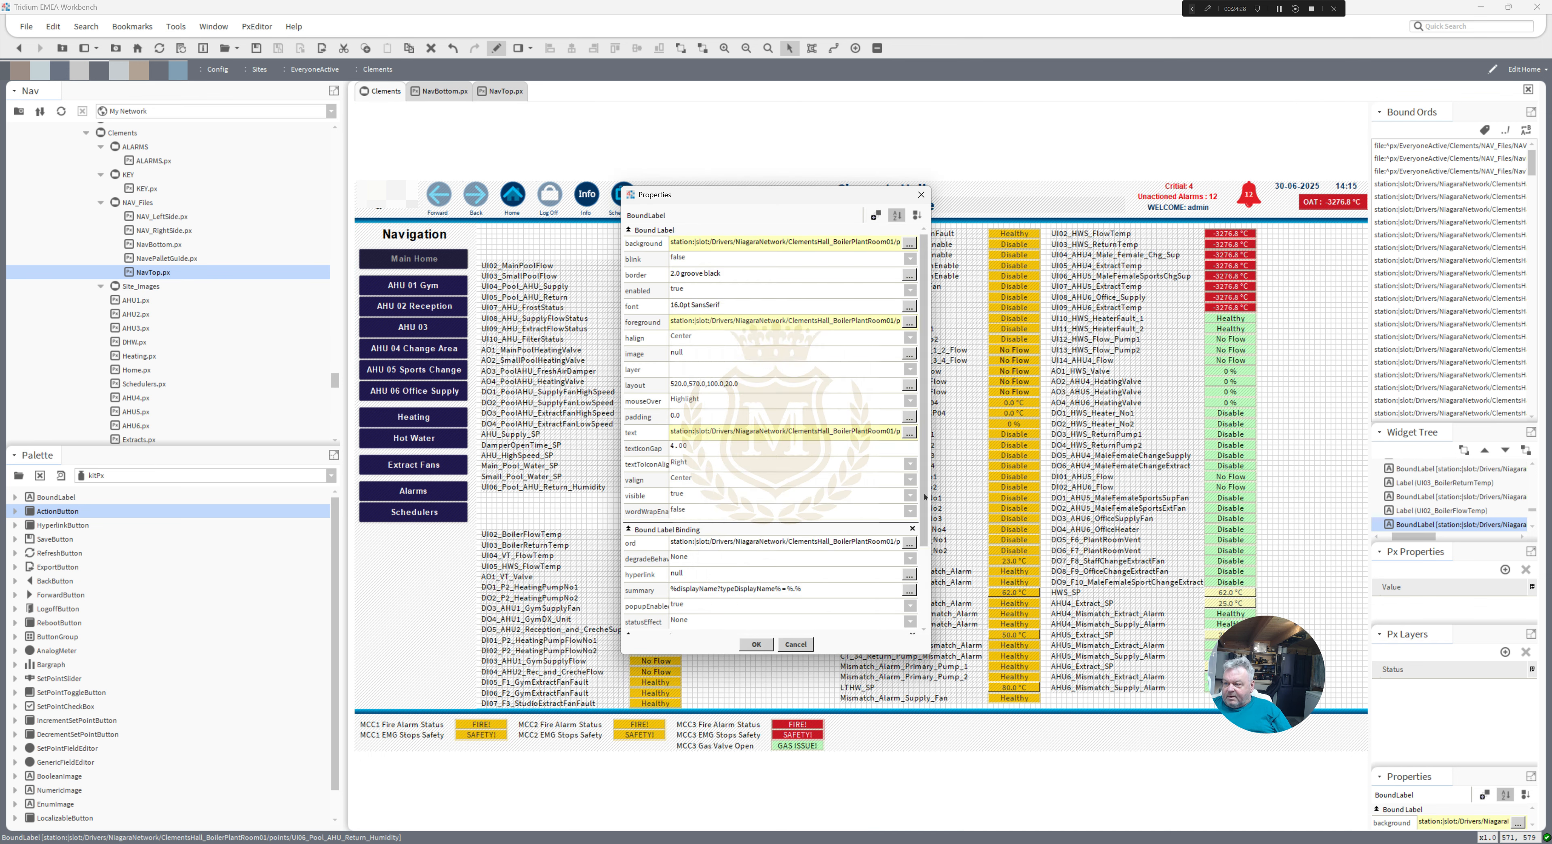
# - Copy the UI06_Pool_AHU_Return_Humidity label's bound ord into its popup binding with the Chart view, and apply the properties
pyautogui.moveTo(926, 496); pyautogui.dragTo(932, 602)
pyautogui.click(909, 440)
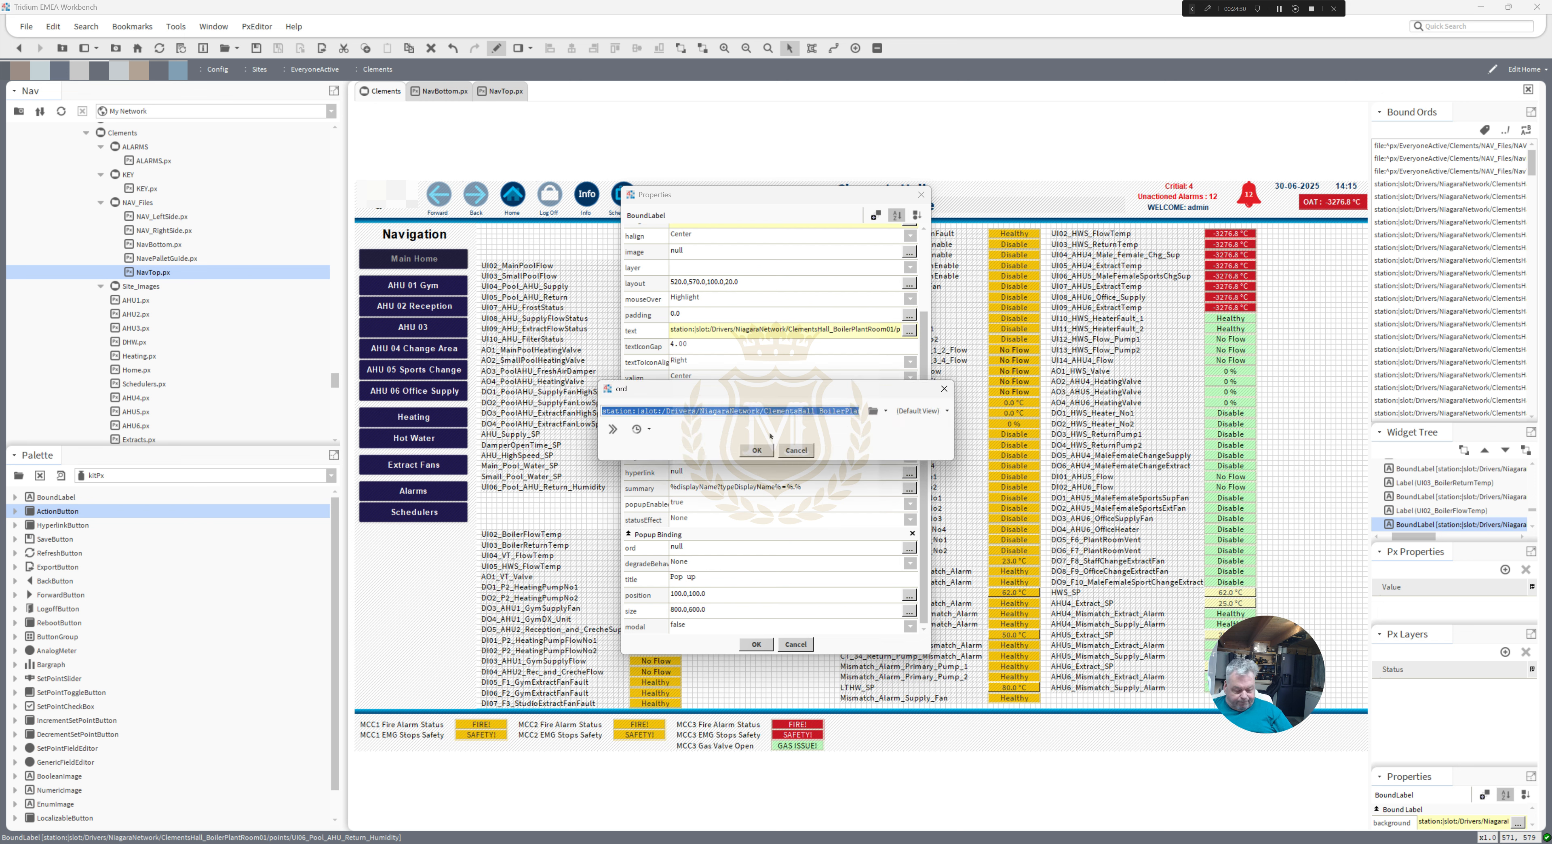
pyautogui.click(757, 451)
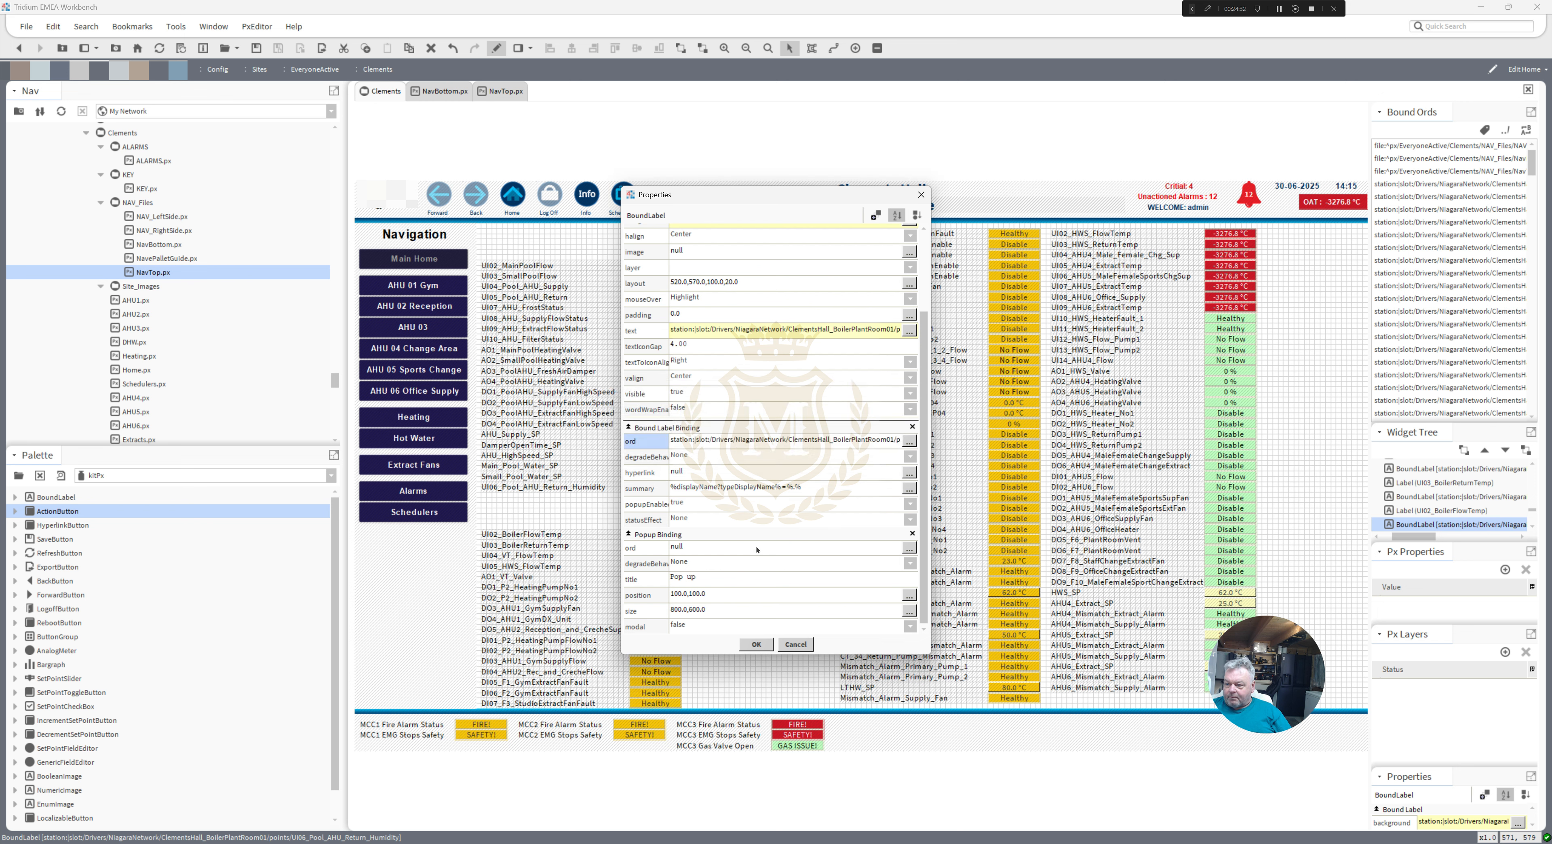
pyautogui.click(908, 547)
pyautogui.click(921, 411)
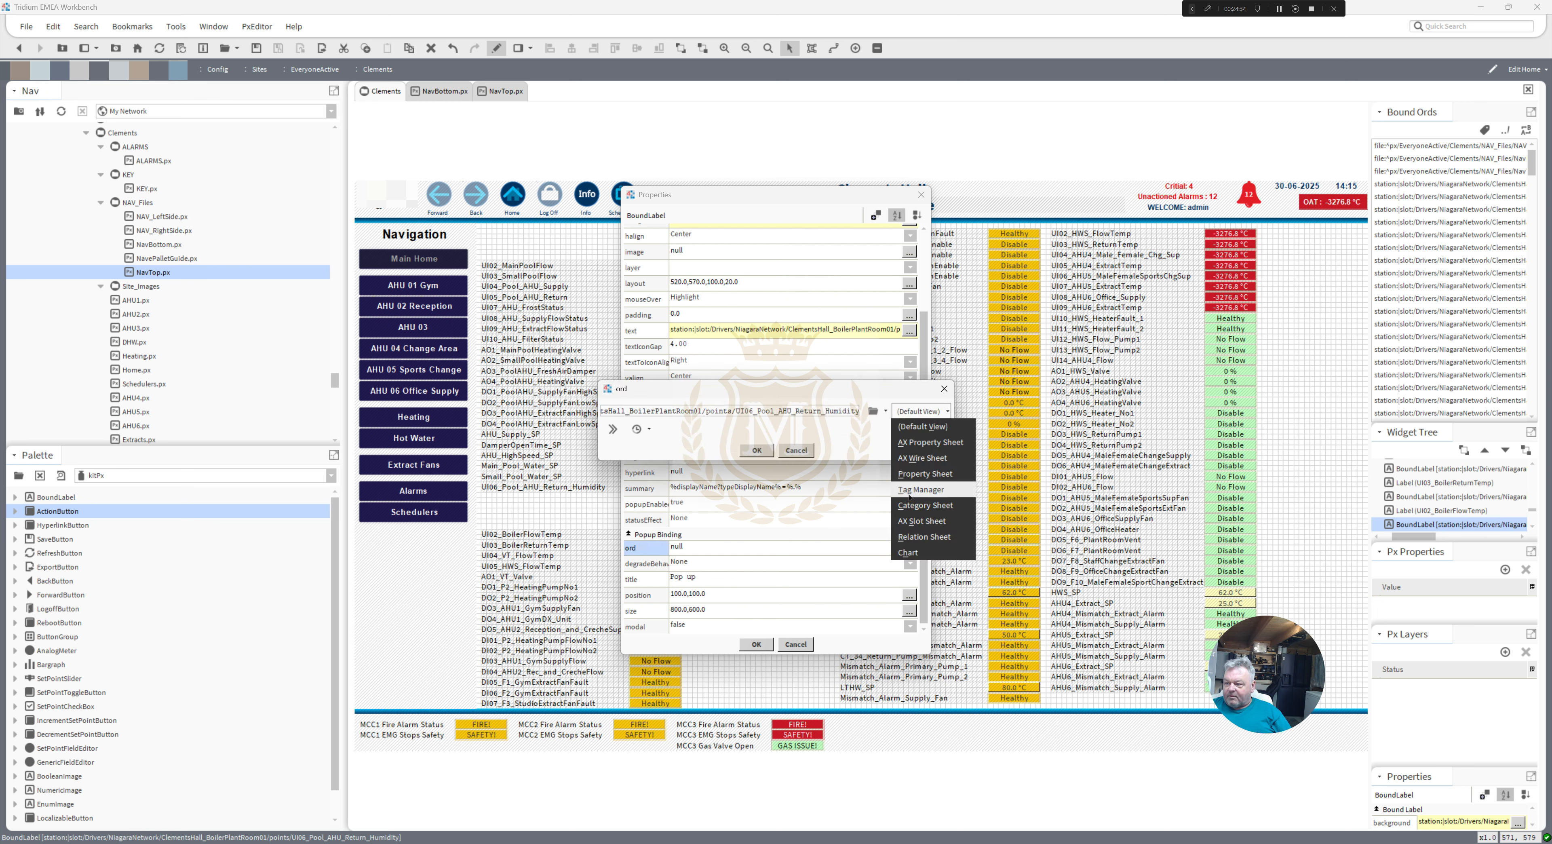
pyautogui.click(908, 552)
pyautogui.click(757, 450)
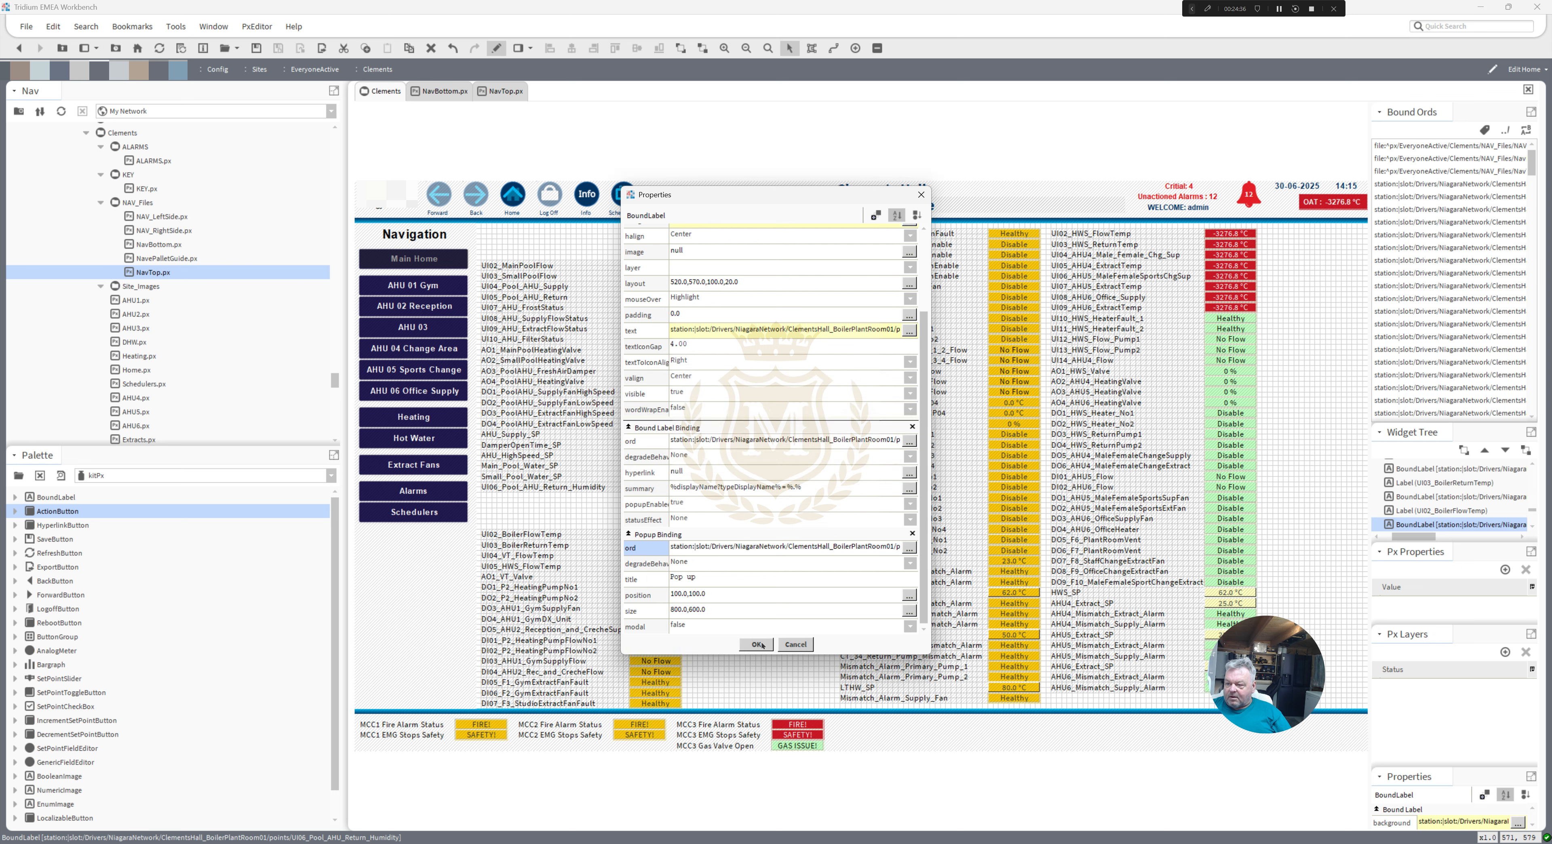
pyautogui.click(759, 644)
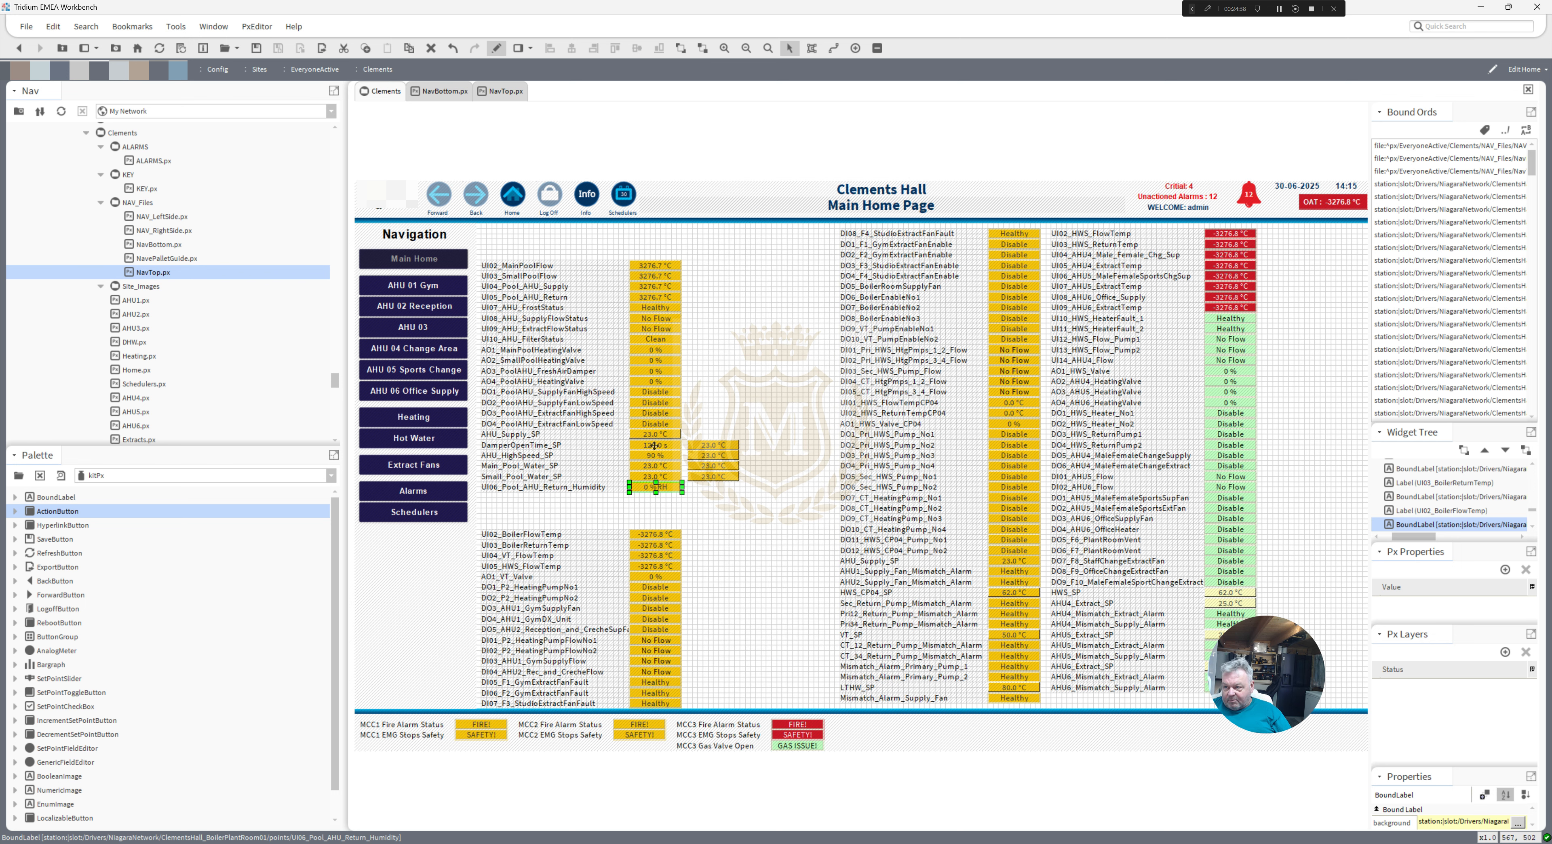
# - Copy the bound ord of the DamperOpenTime_SP value label and close its properties
pyautogui.doubleClick(654, 445)
pyautogui.click(920, 542)
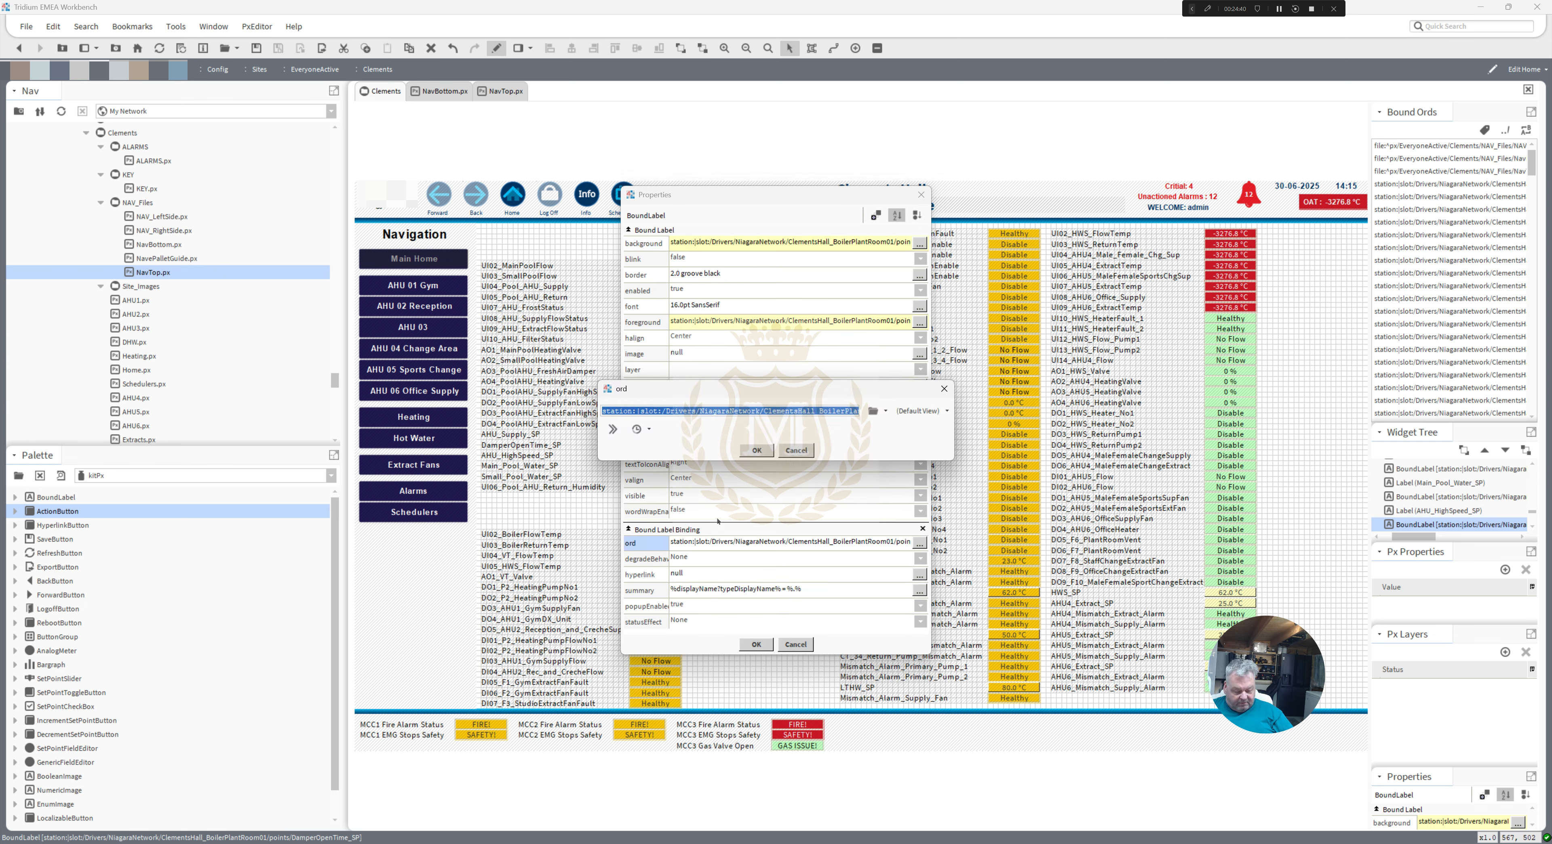
pyautogui.click(757, 451)
pyautogui.press('Return')
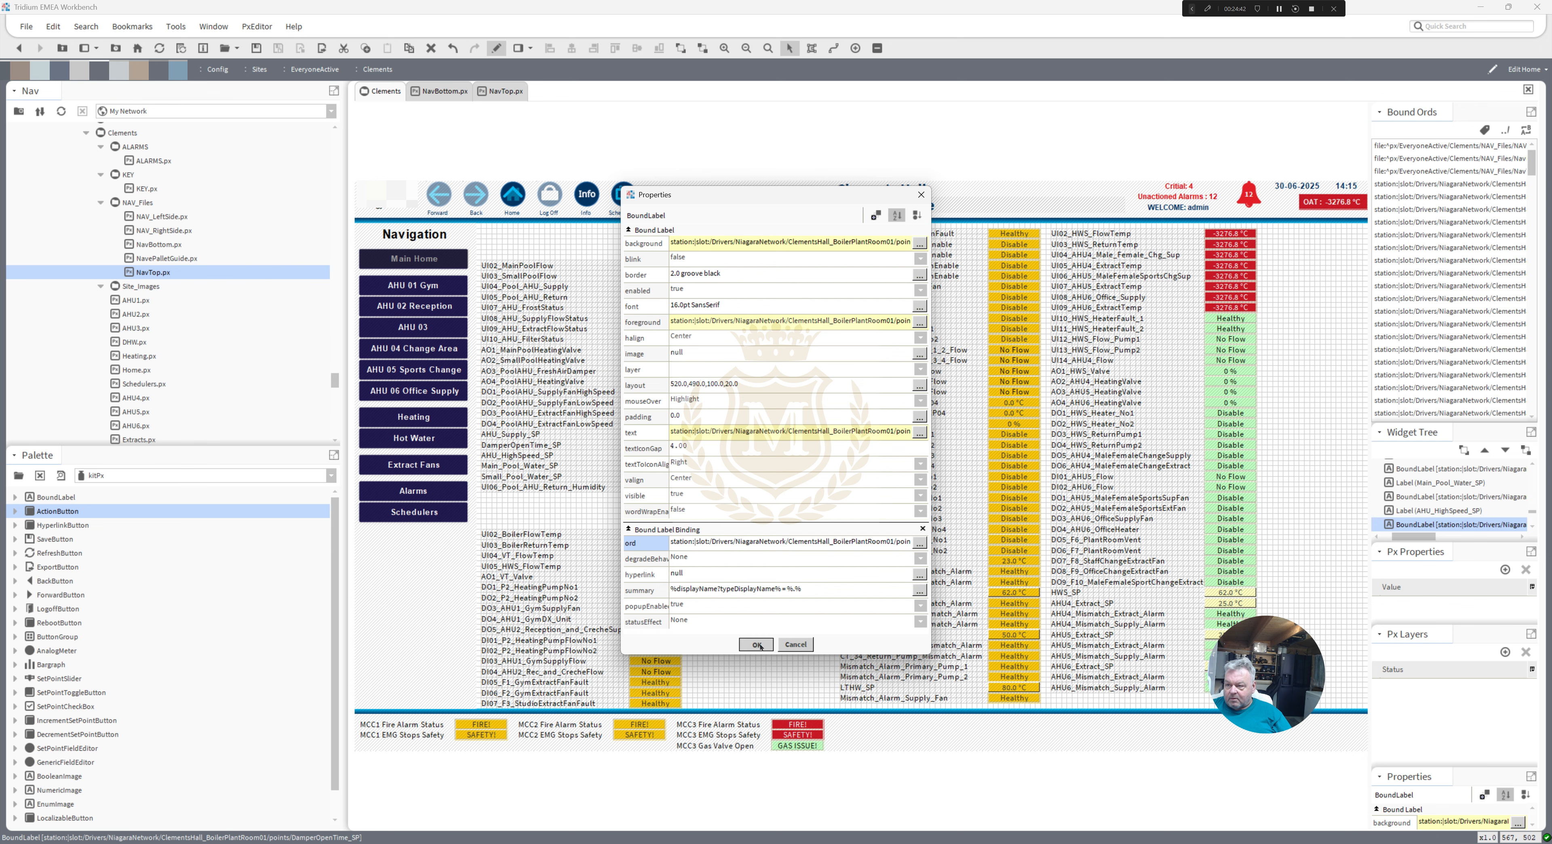
# - Bind the setpoint button beside DamperOpenTime_SP to that point, with DamperOpenTime_SP/set as action ord and DamperOpenTime_SP as value ord
pyautogui.doubleClick(719, 449)
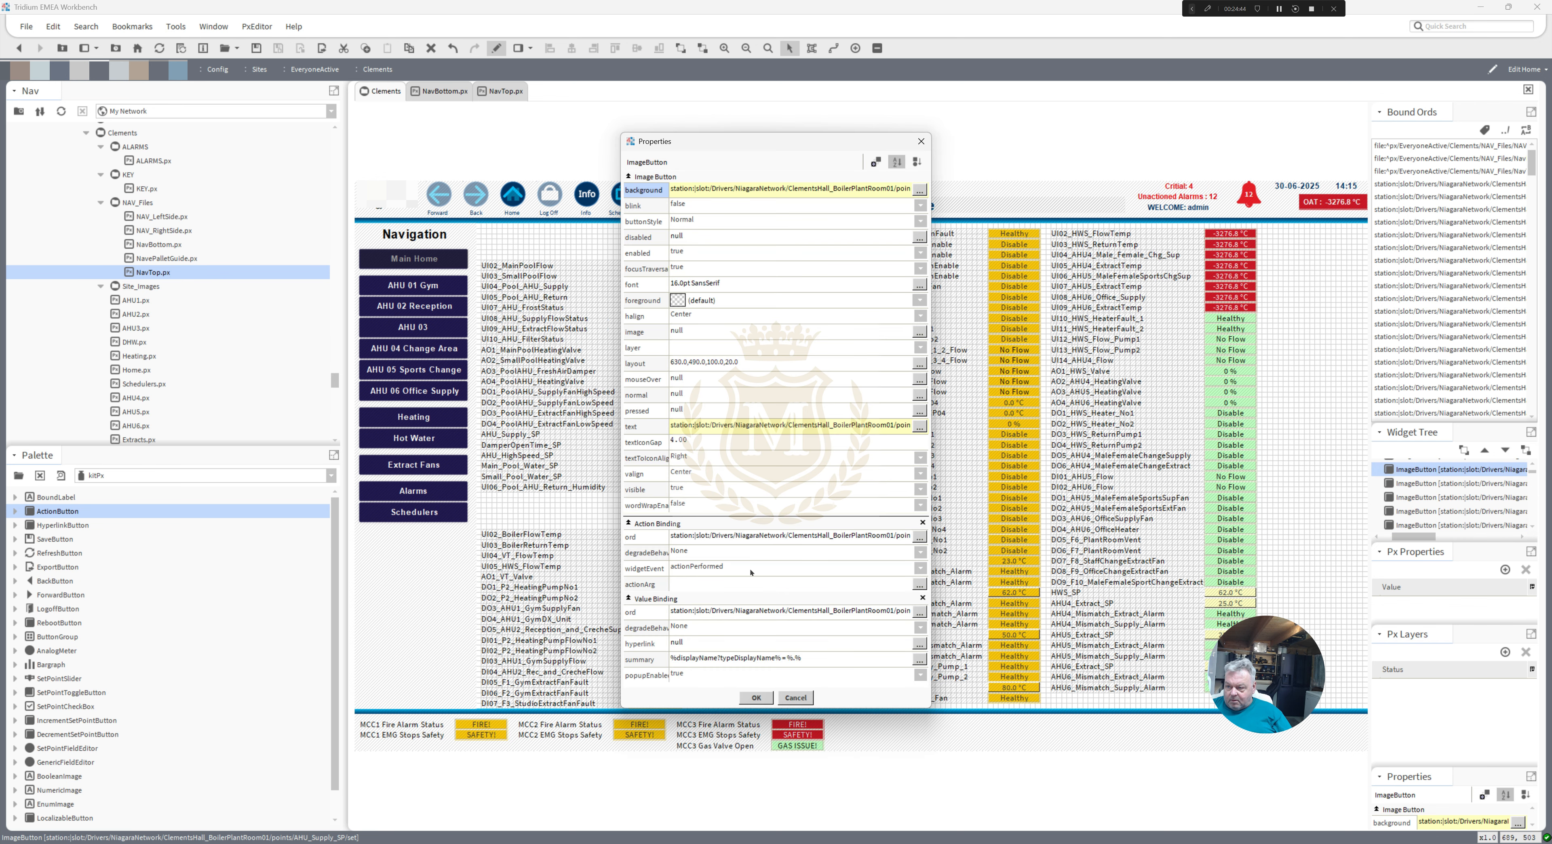
pyautogui.click(748, 536)
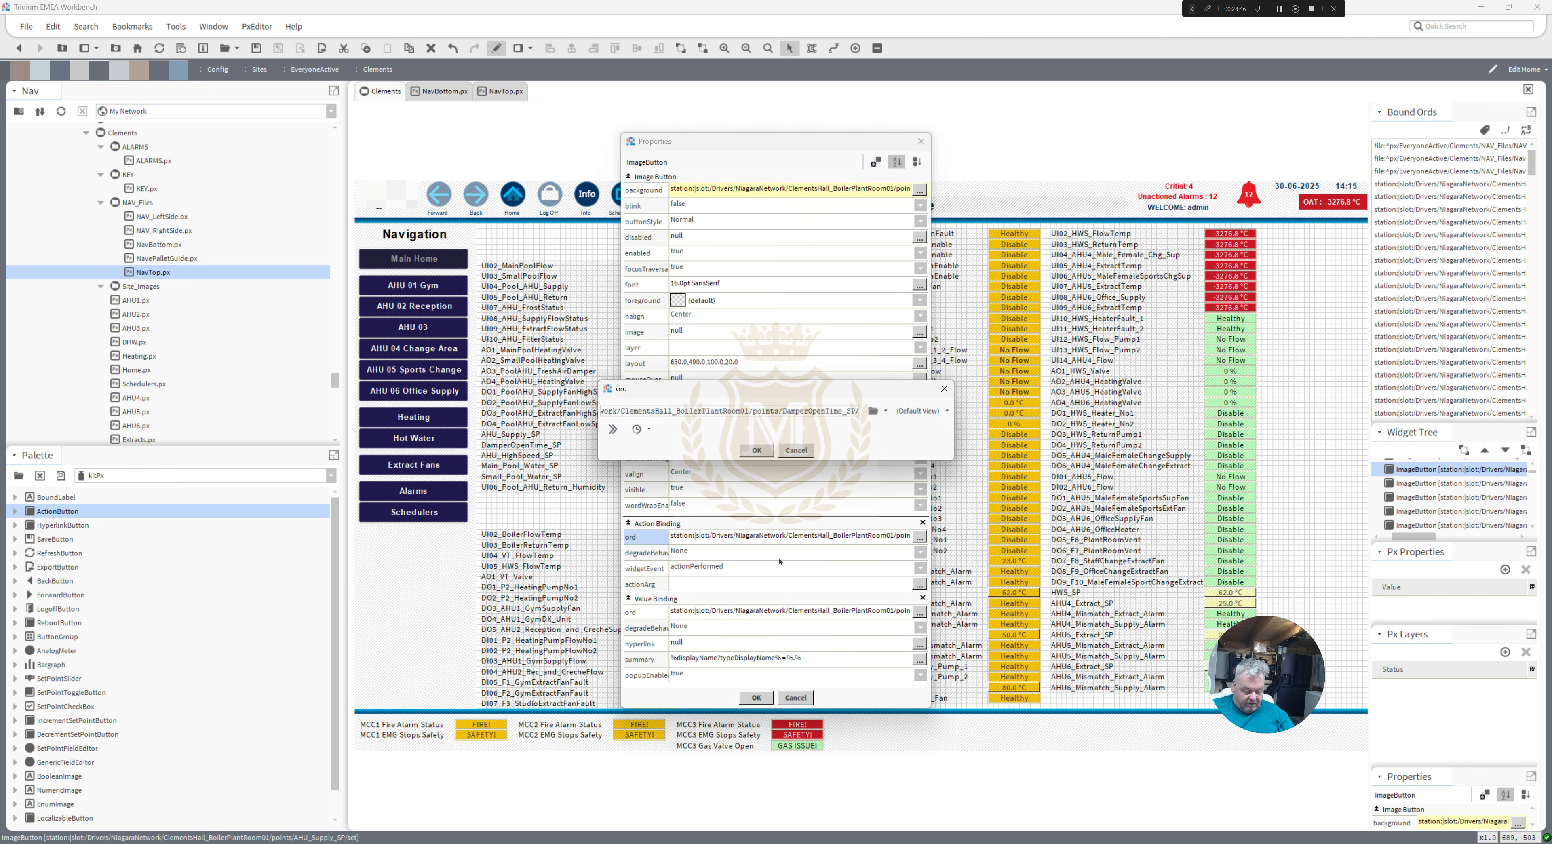
pyautogui.write('et')
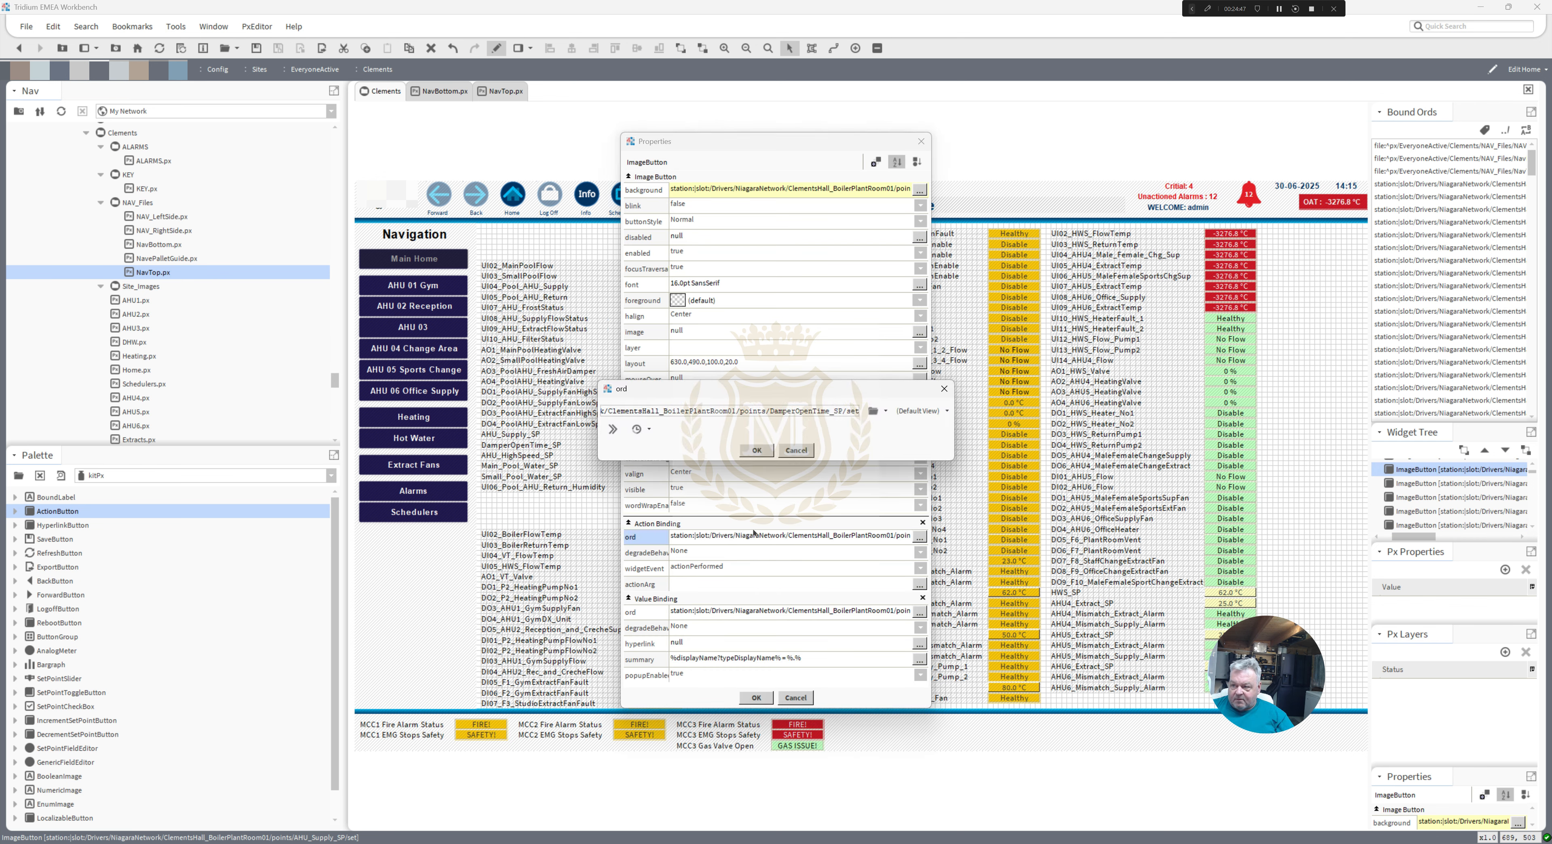
pyautogui.click(756, 450)
pyautogui.click(771, 611)
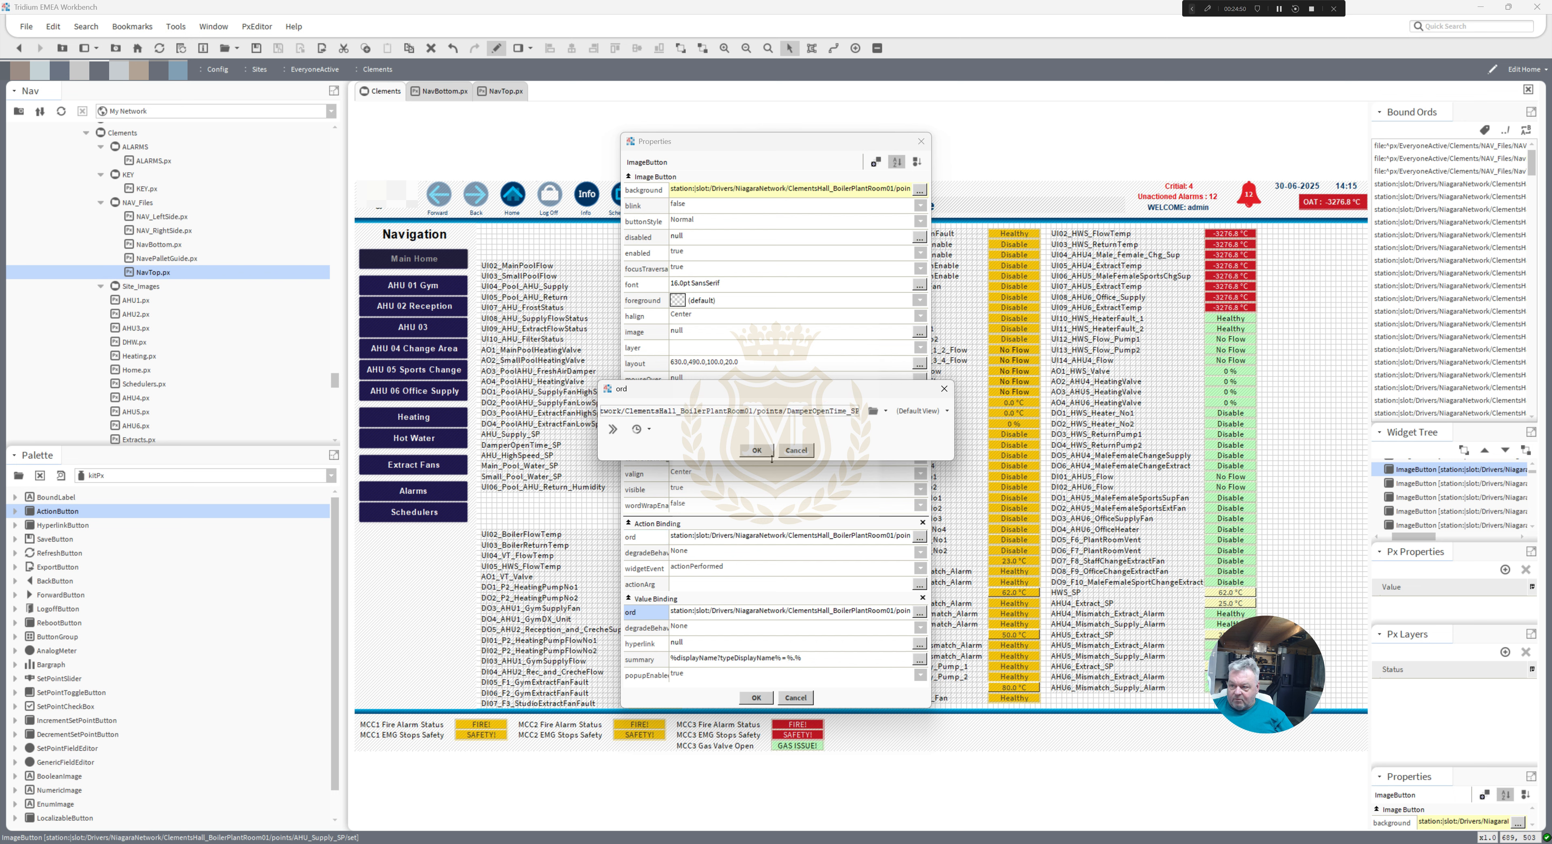
pyautogui.click(757, 450)
pyautogui.click(757, 697)
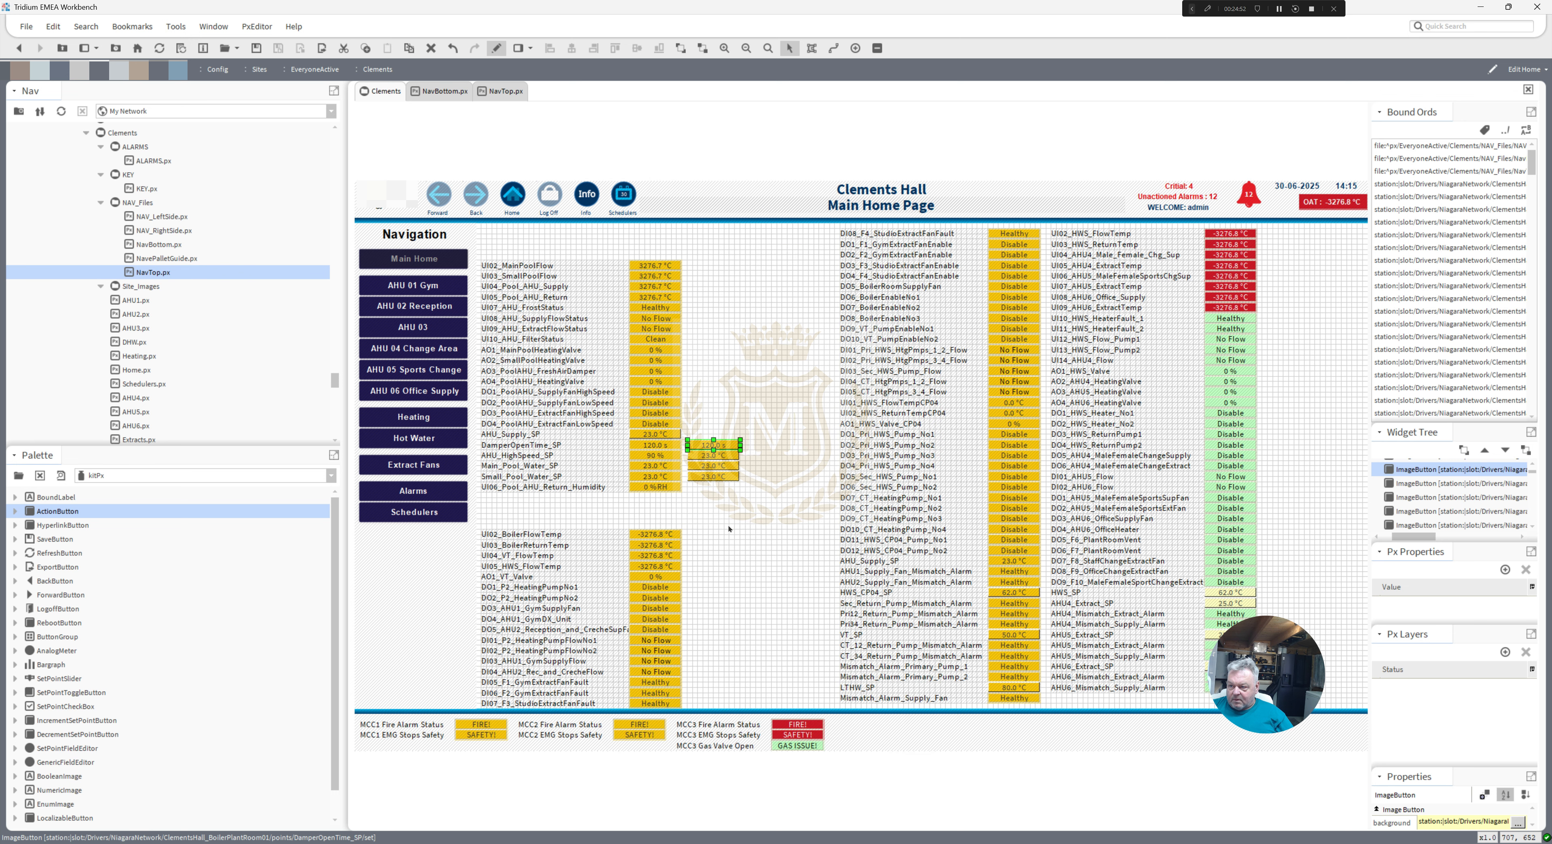
# - Copy the bound ord of the AHU_HighSpeed_SP value label and close its properties
pyautogui.doubleClick(663, 457)
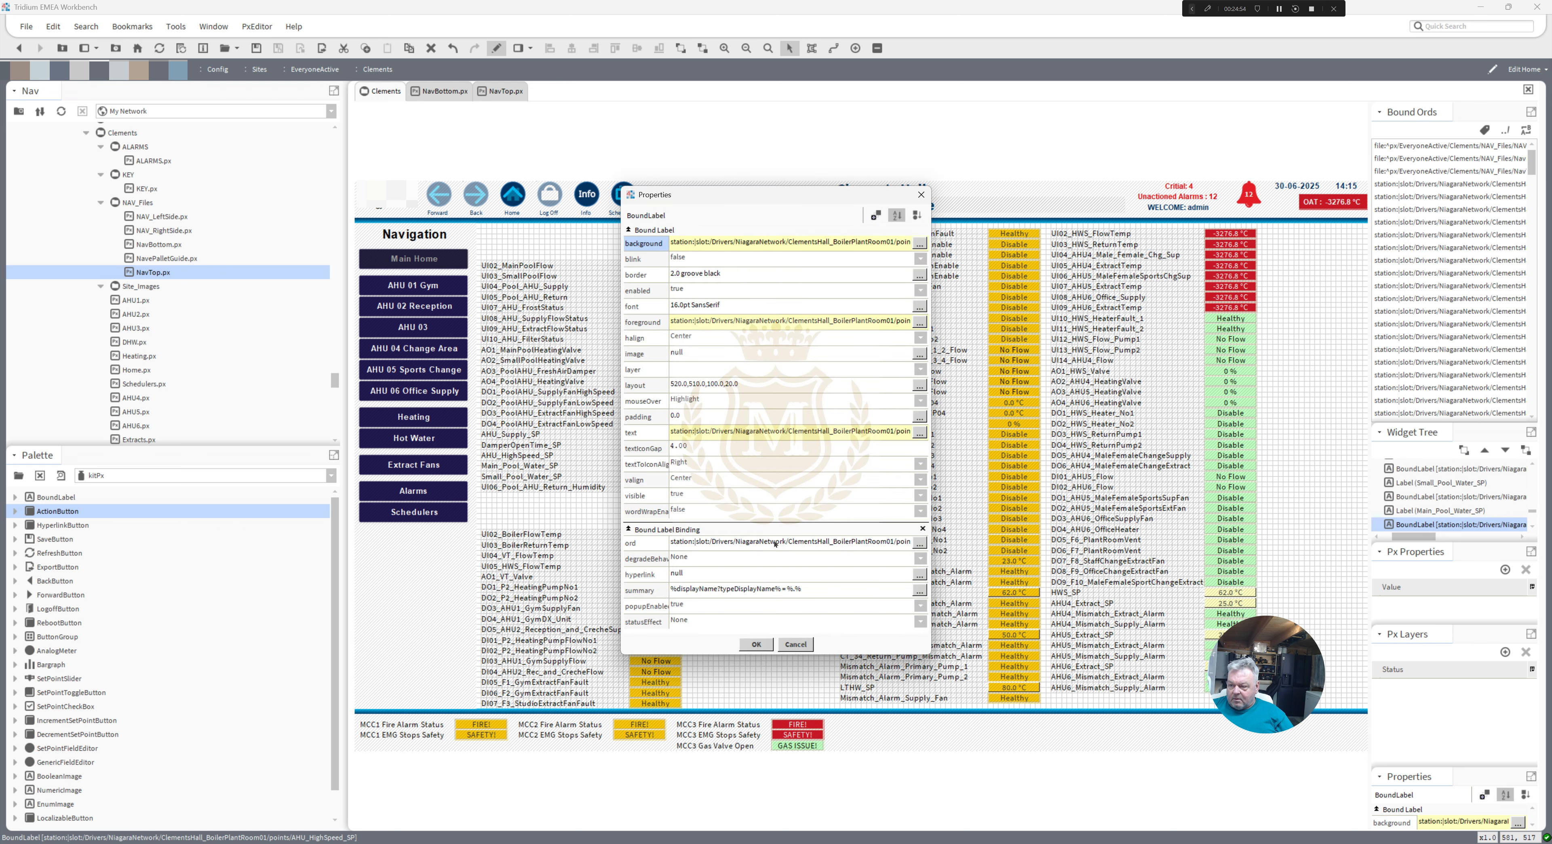
pyautogui.click(749, 542)
pyautogui.hotkey('ctrl', 'c')
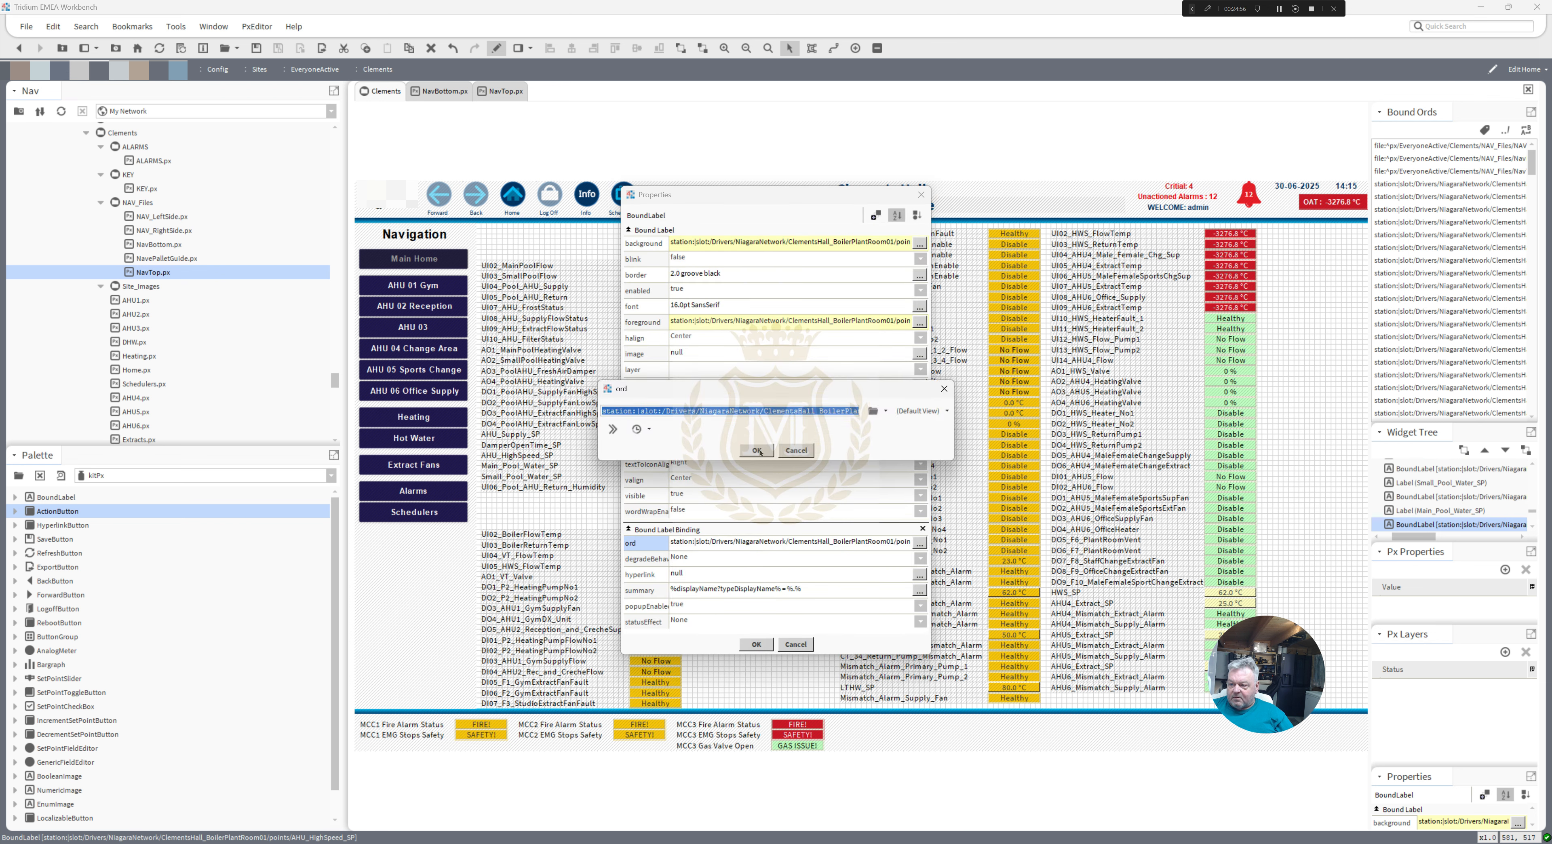
pyautogui.click(757, 450)
pyautogui.click(756, 644)
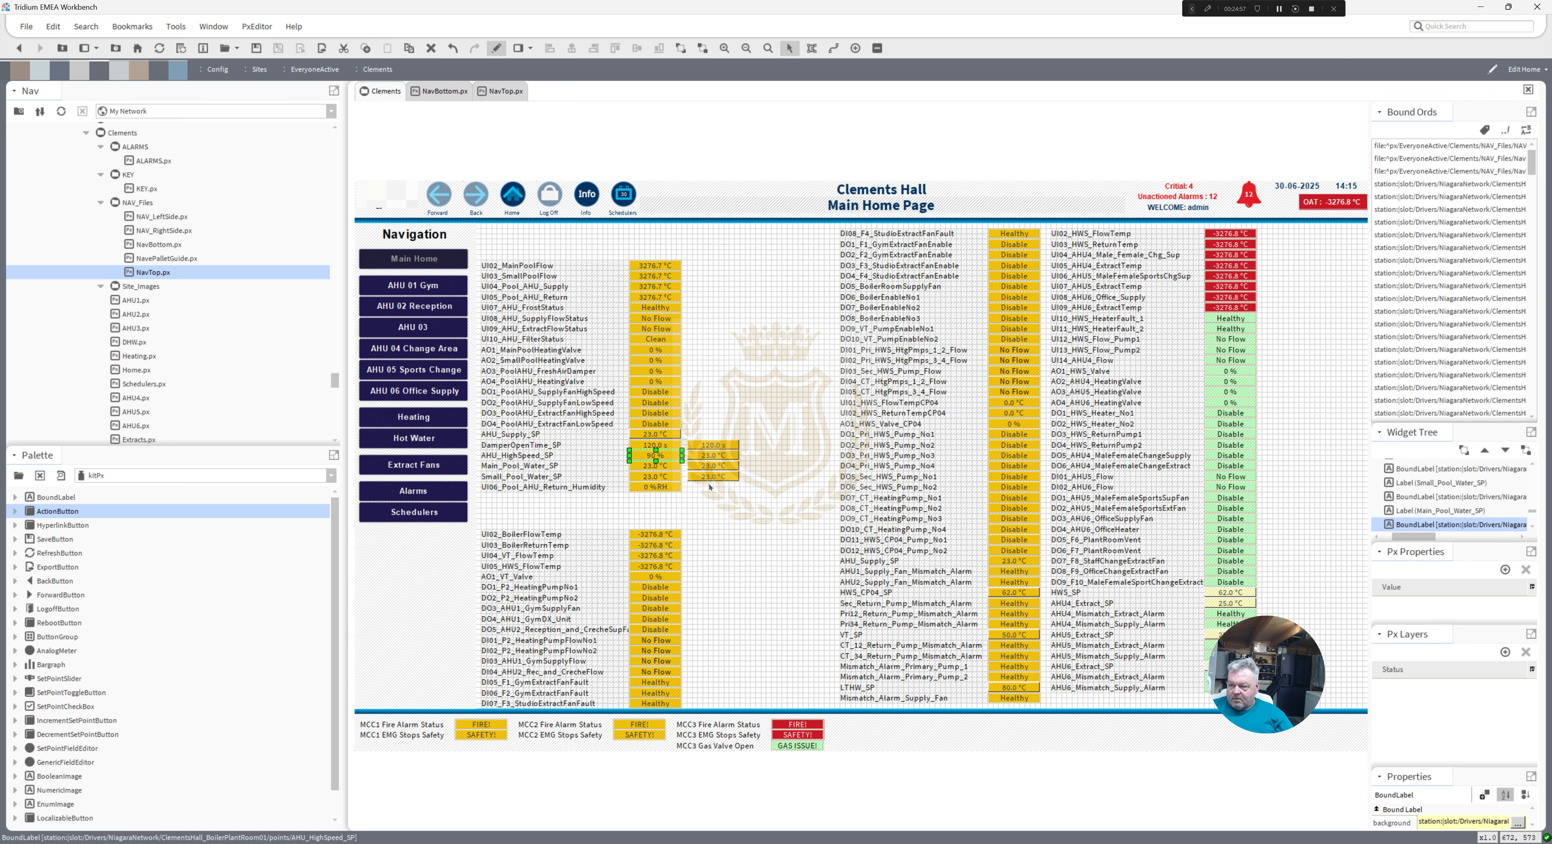
# - Bind the setpoint button beside AHU_HighSpeed_SP to that point, with AHU_HighSpeed_SP/set as action ord and AHU_HighSpeed_SP as value ord
pyautogui.doubleClick(711, 456)
pyautogui.click(777, 536)
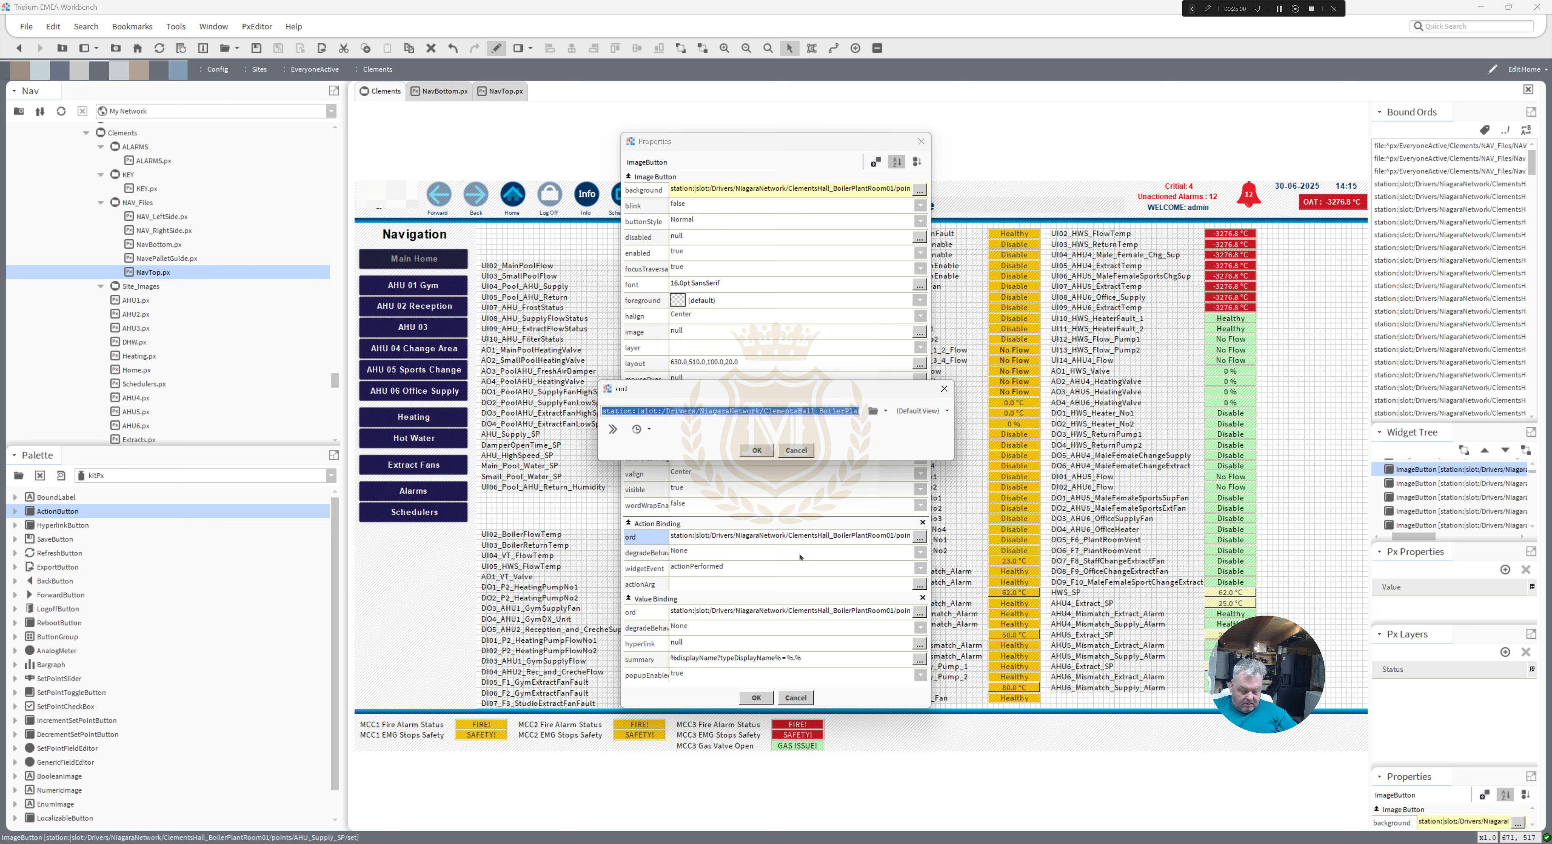
pyautogui.hotkey('ctrl', 'v')
pyautogui.write('/set')
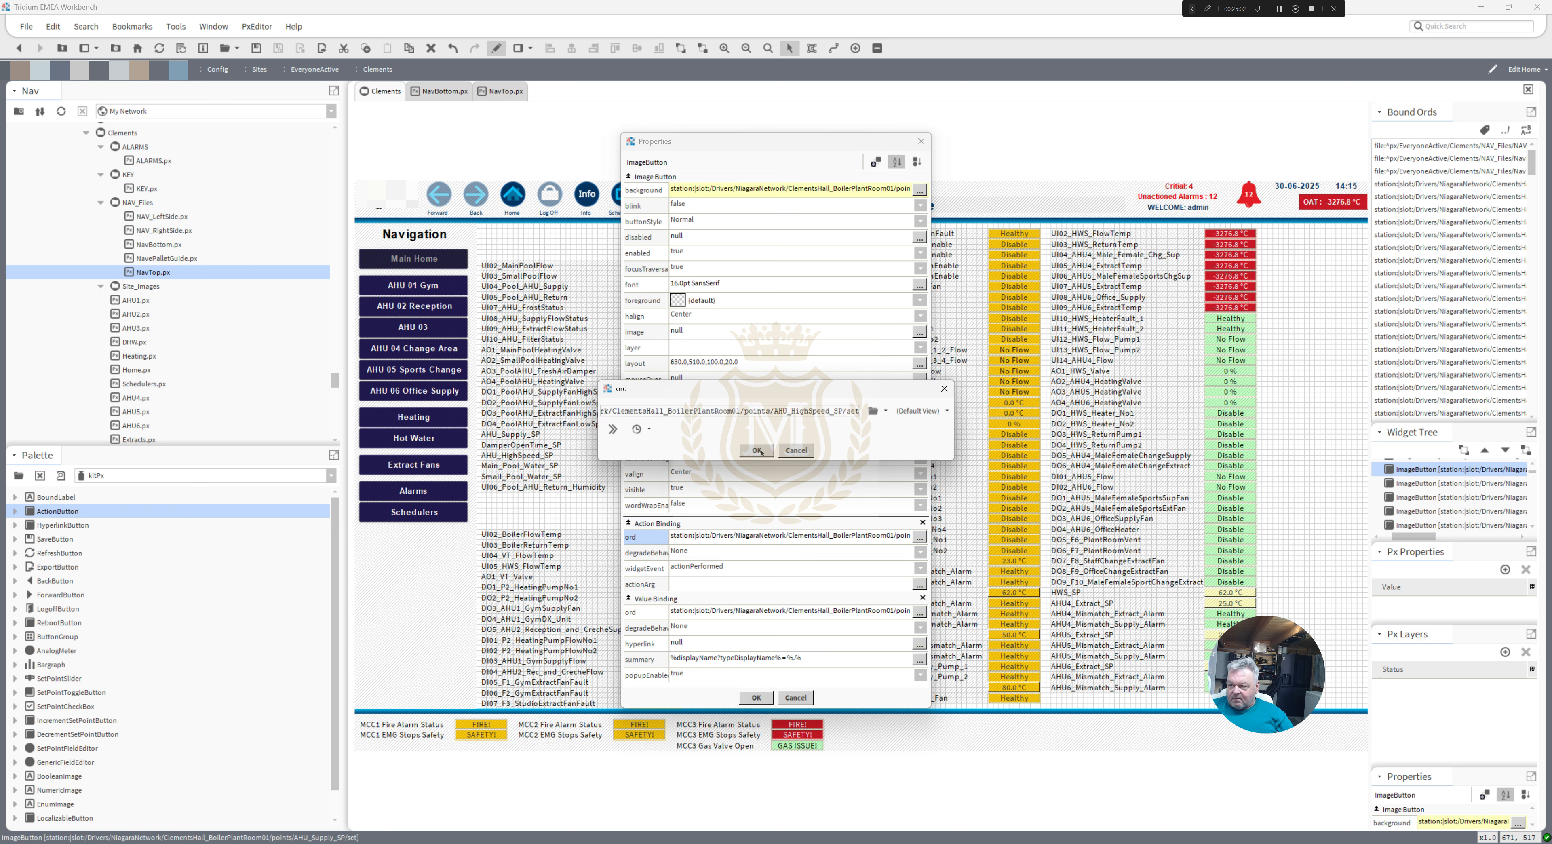
pyautogui.click(759, 450)
pyautogui.click(781, 612)
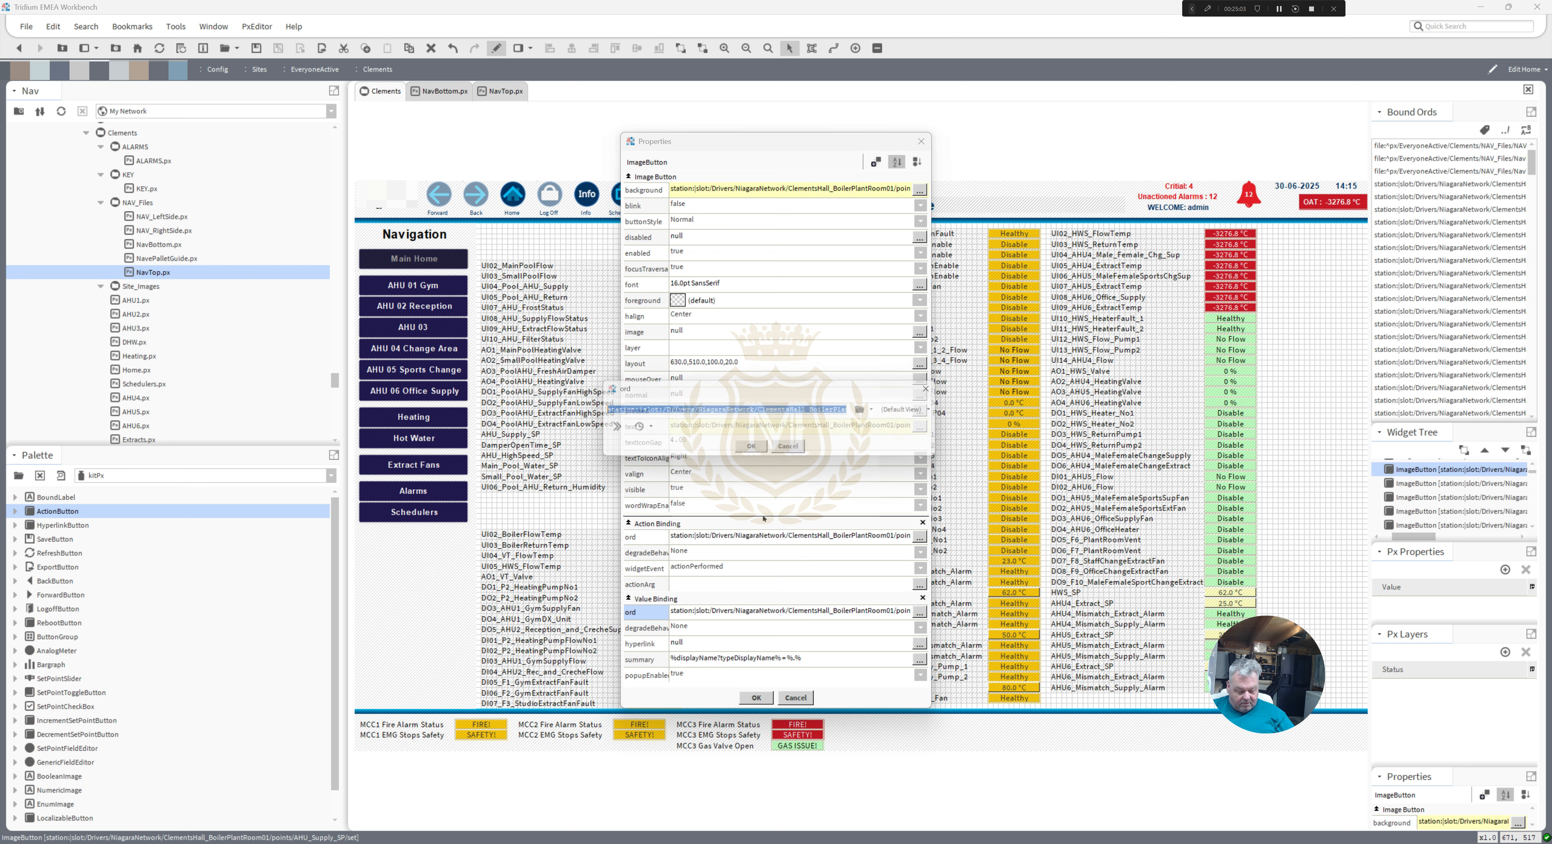
pyautogui.click(757, 450)
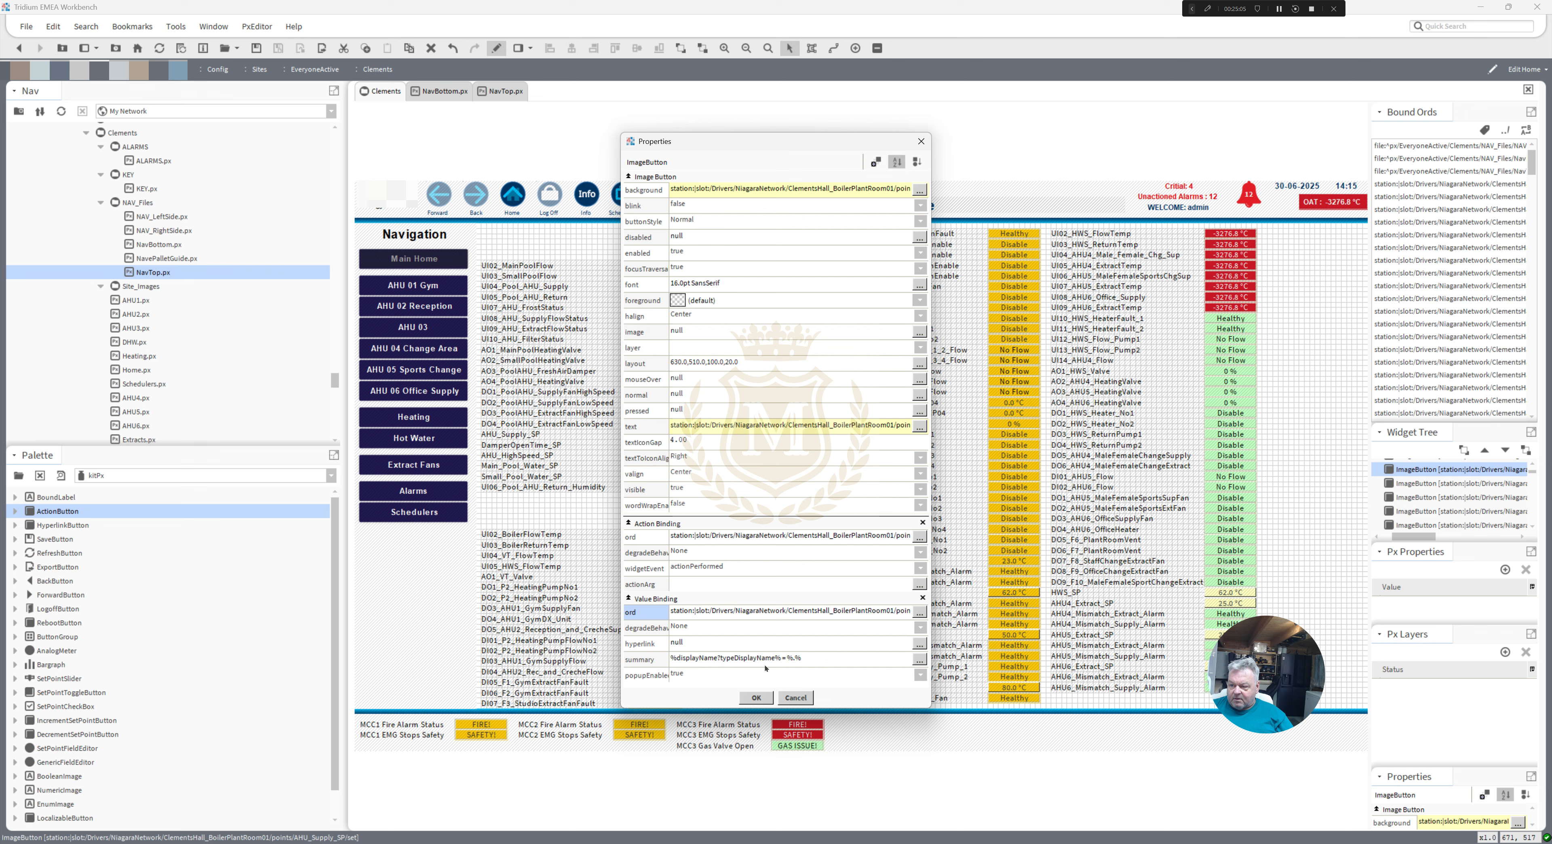
pyautogui.click(756, 697)
# - Copy the bound ord of the Main_Pool_Water_SP value label and close its properties
pyautogui.doubleClick(657, 466)
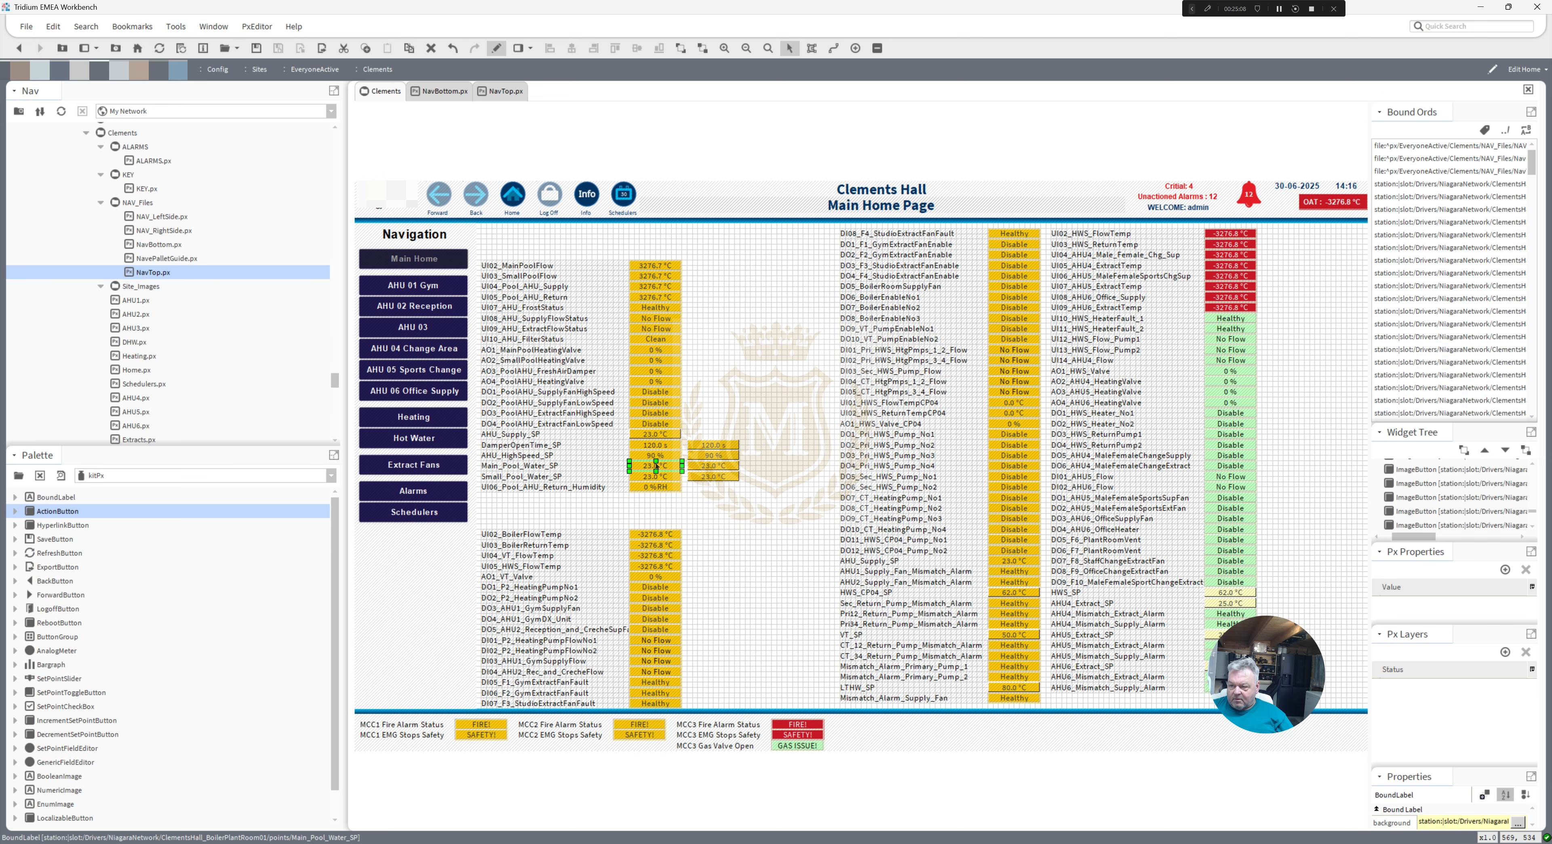
pyautogui.click(738, 542)
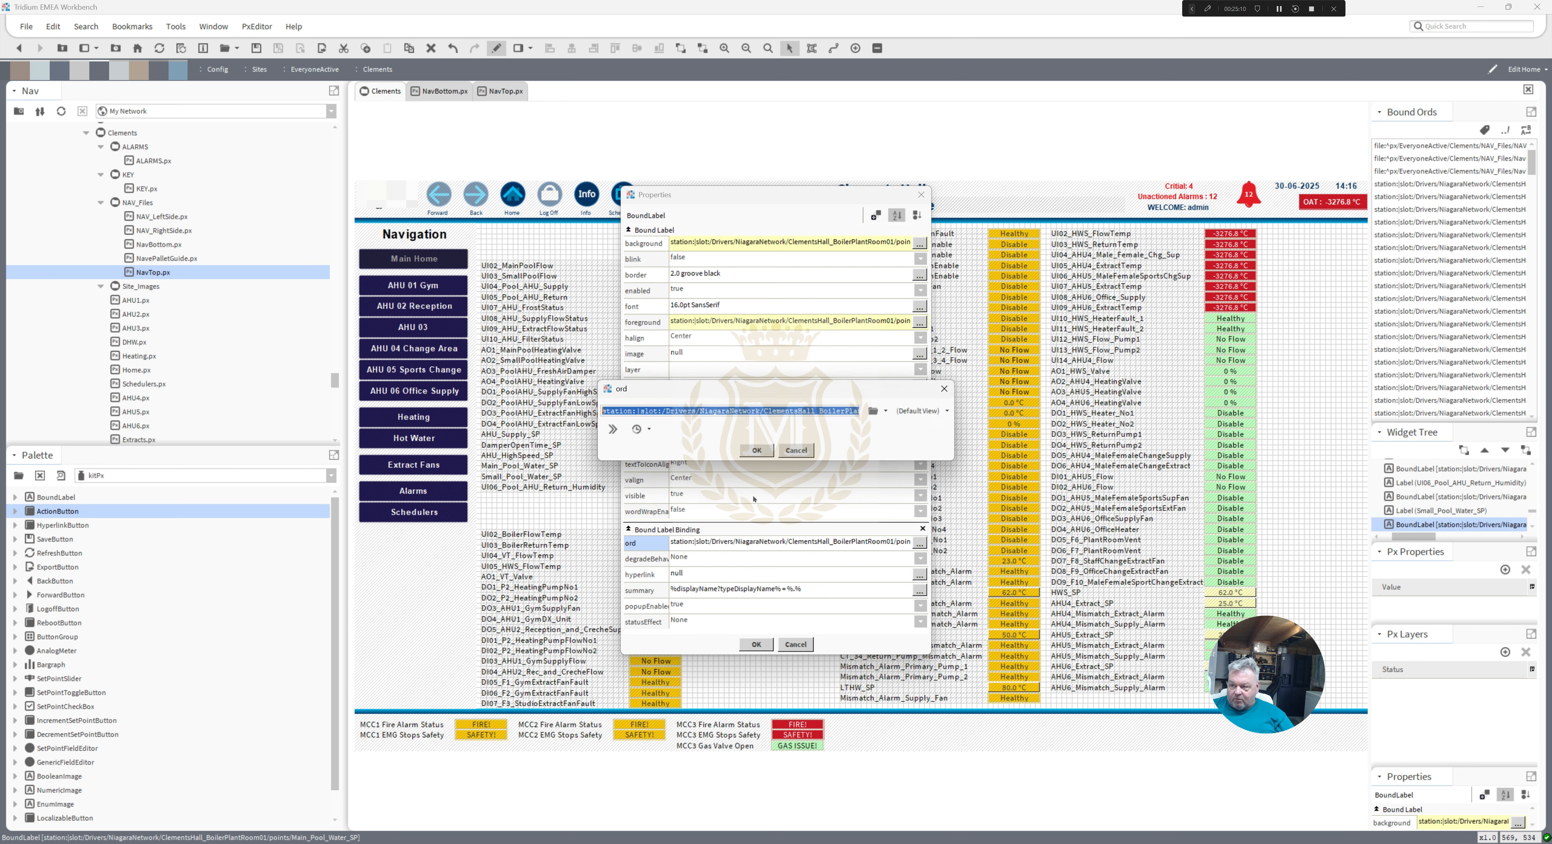
pyautogui.click(756, 451)
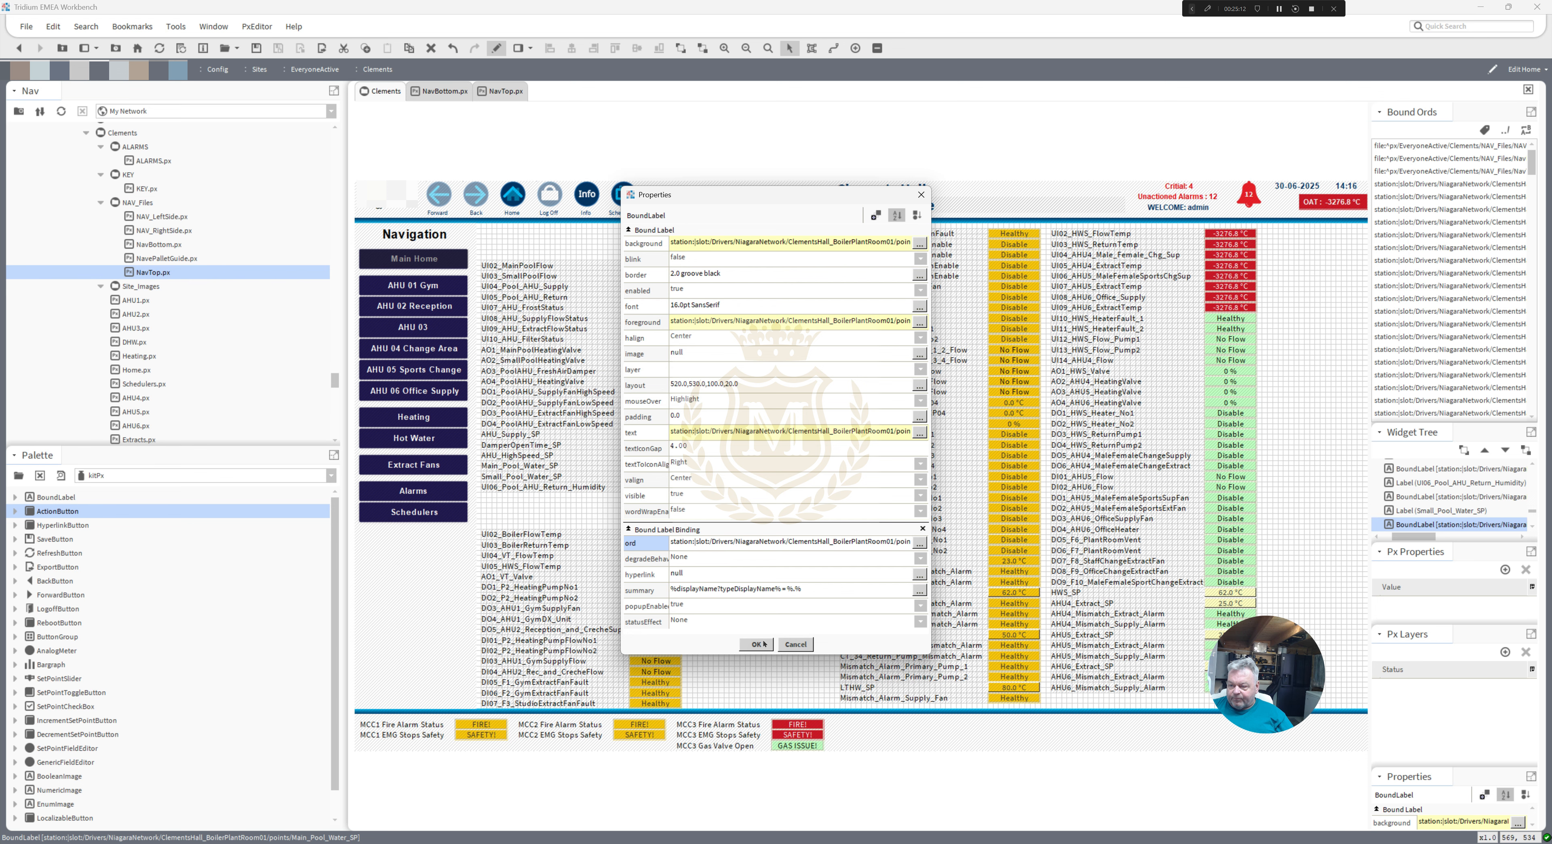
pyautogui.click(757, 645)
# - Bind the setpoint button beside Main_Pool_Water_SP to that point, with Main_Pool_Water_SP/set as action ord and Main_Pool_Water_SP as value ord
pyautogui.doubleClick(719, 469)
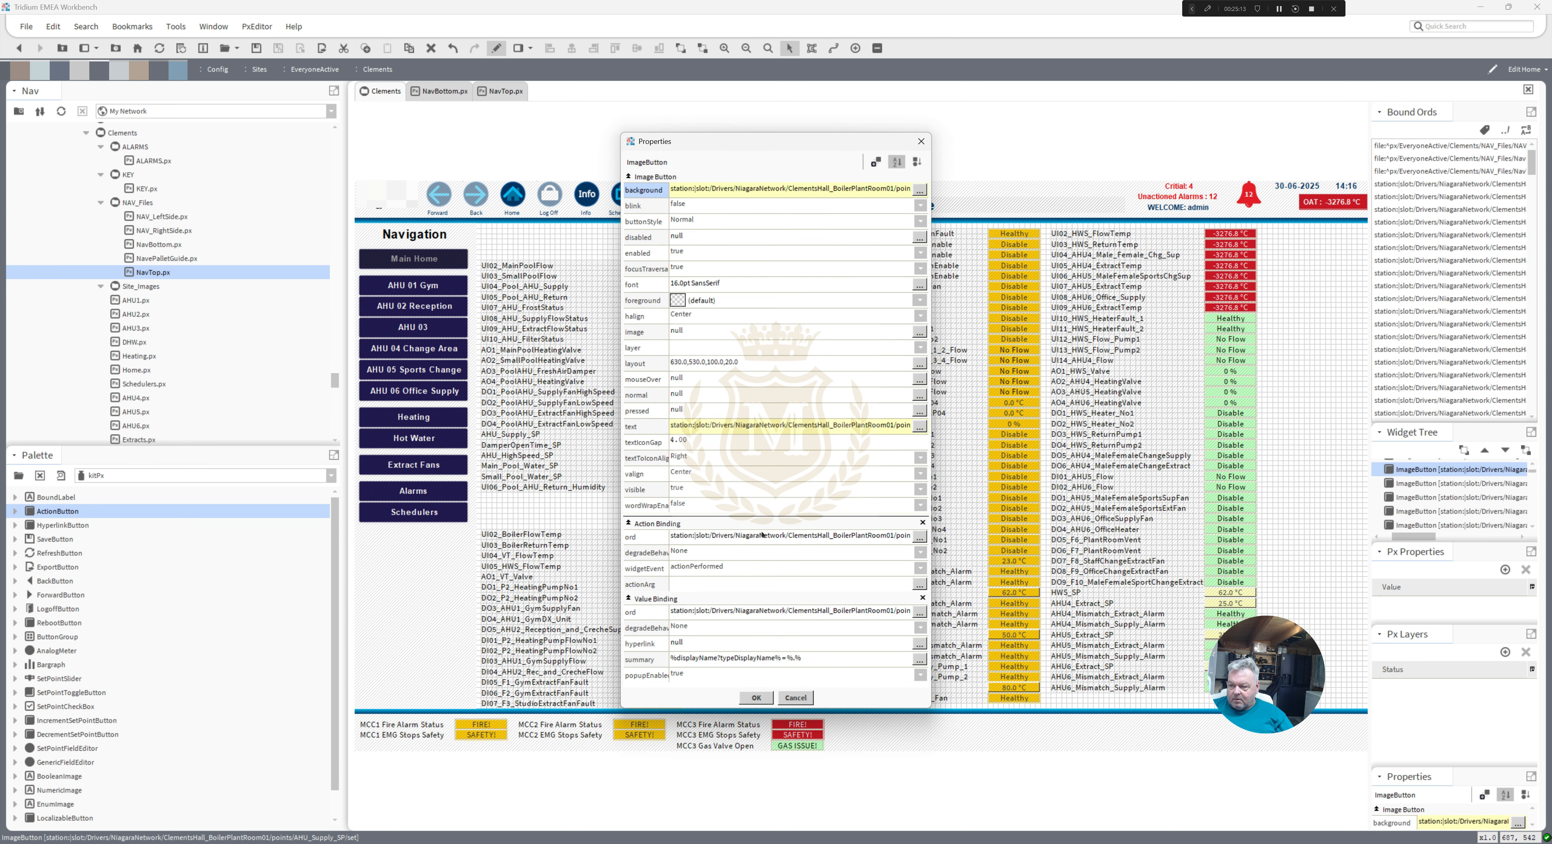
pyautogui.click(783, 537)
pyautogui.write('station:|slot:/Drivers/NiagaraNetwork/ClementsHall_BoilerPlantRoom01/points/Main_Pool_Water_SP/set')
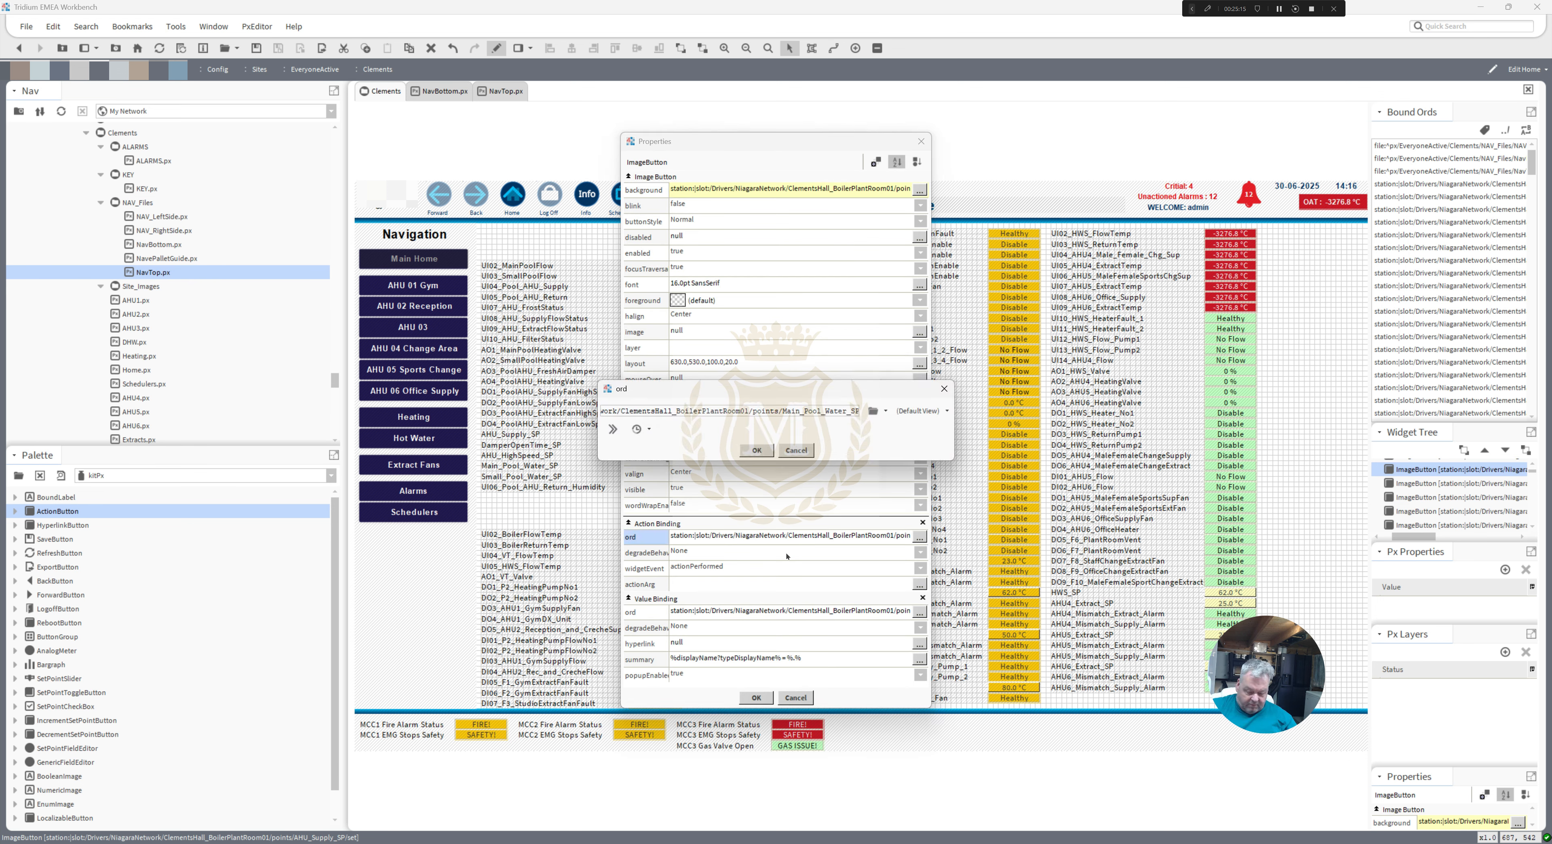
pyautogui.write('et')
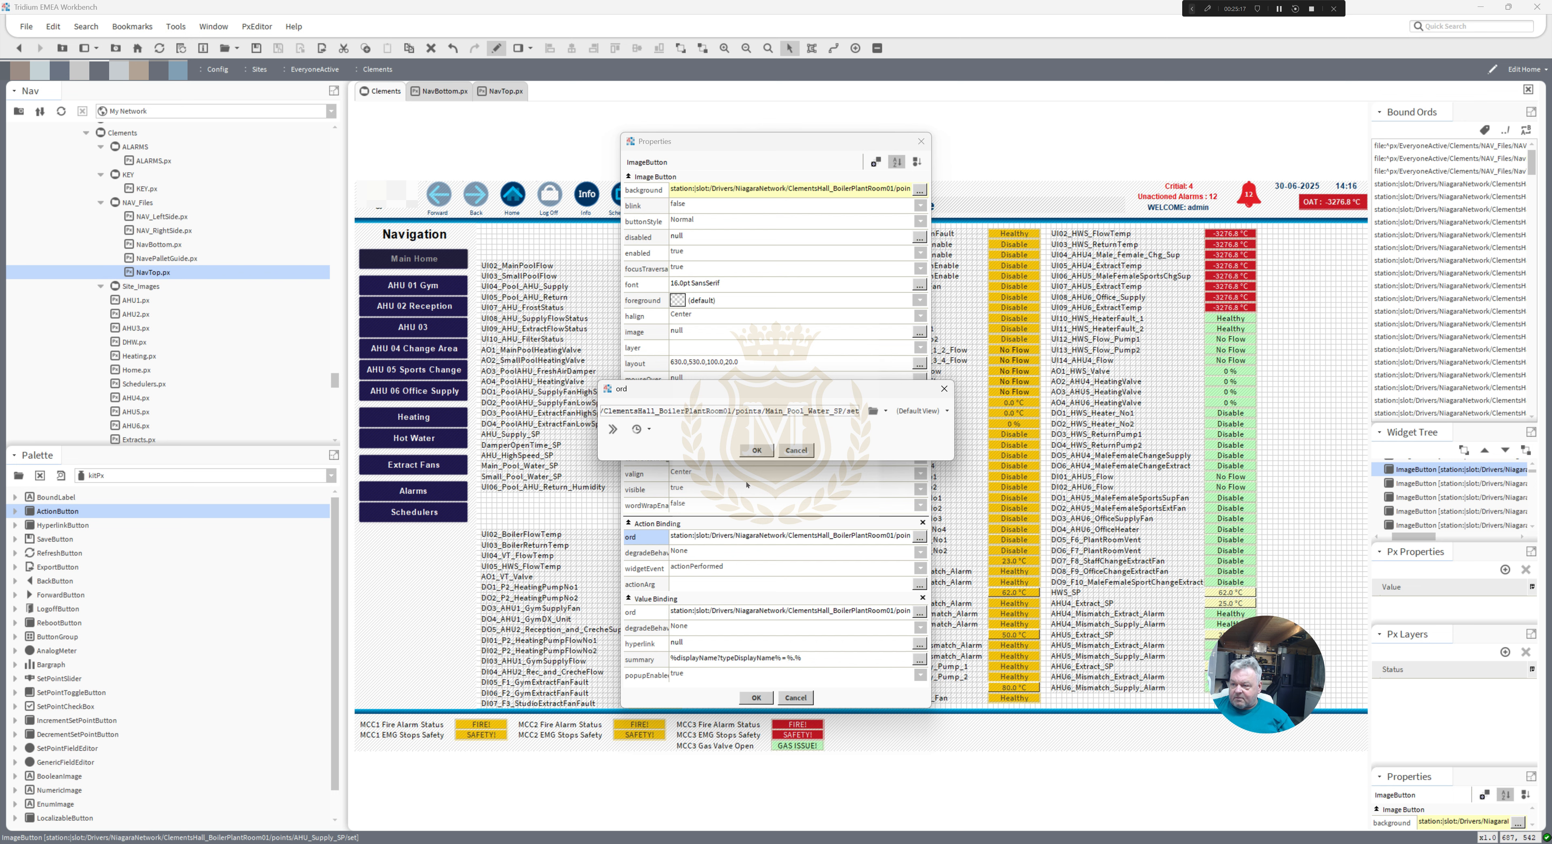
pyautogui.click(756, 451)
pyautogui.doubleClick(786, 611)
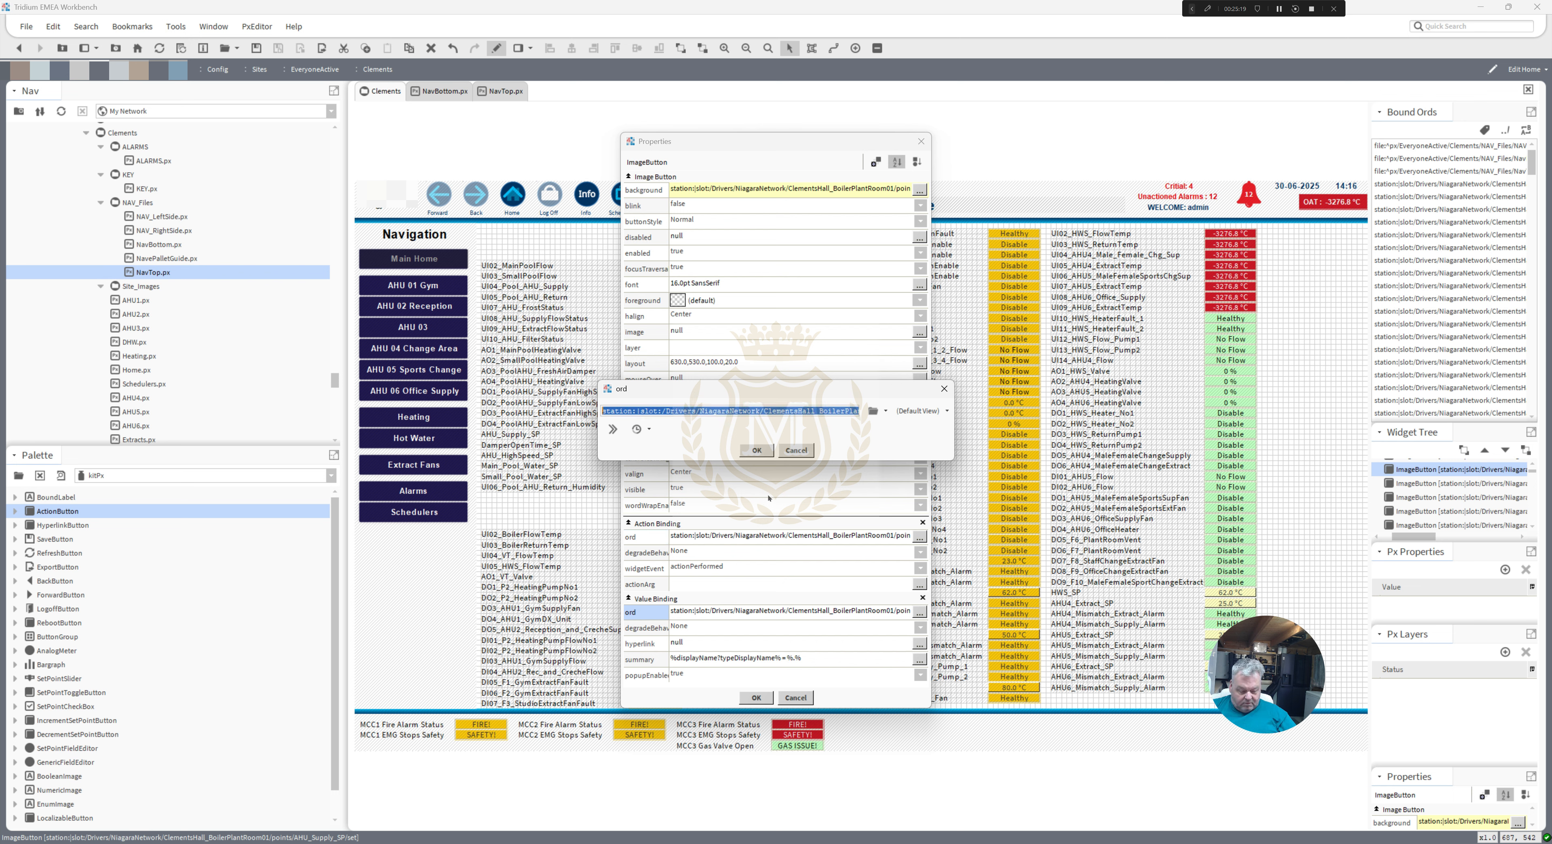
pyautogui.click(760, 451)
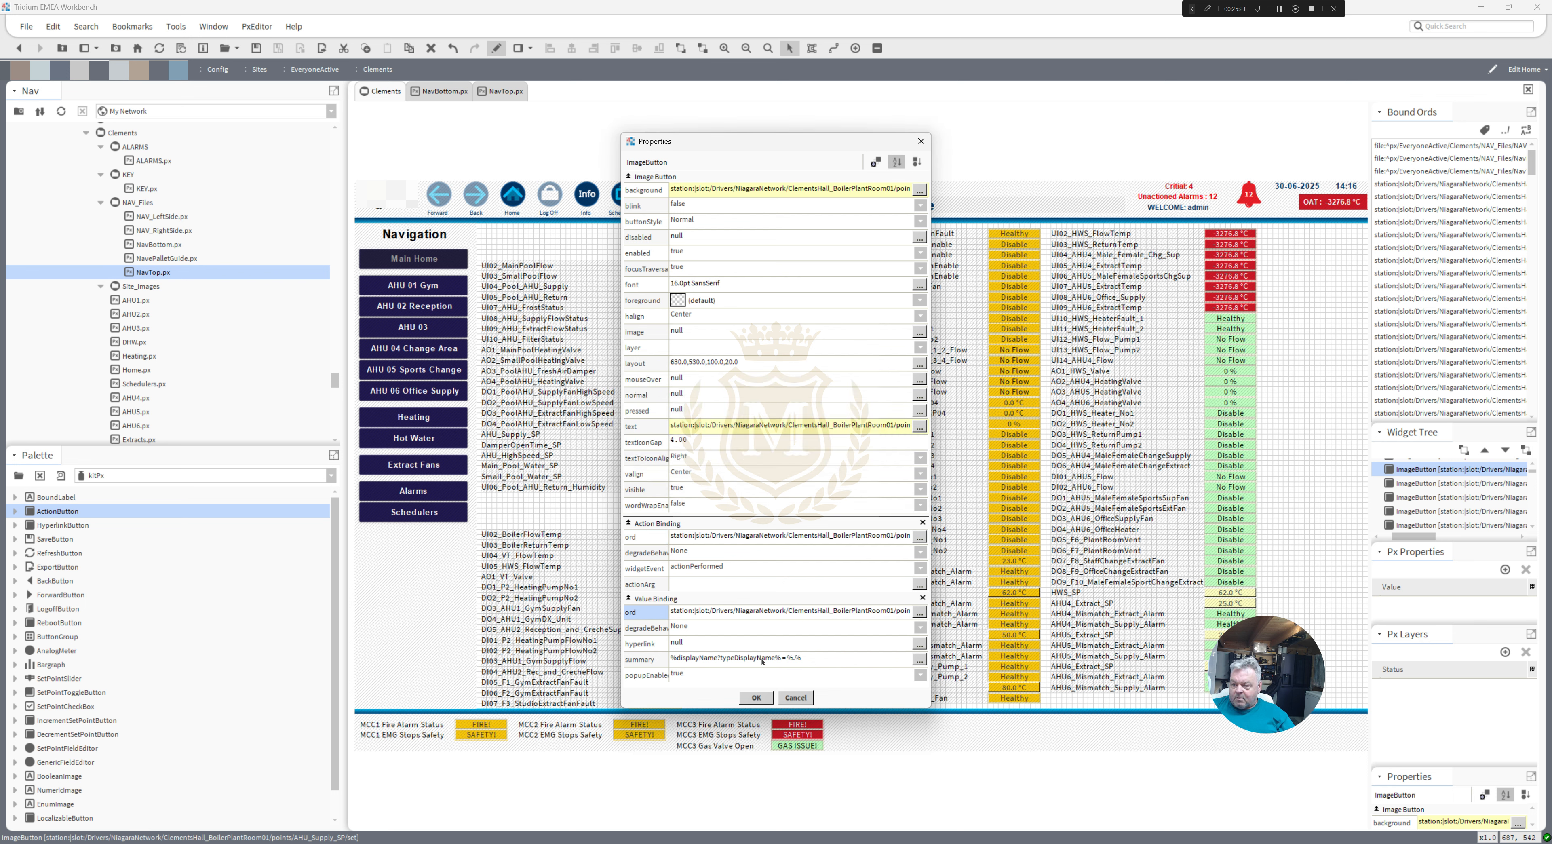
pyautogui.click(756, 698)
# - Copy the bound ord of the Small_Pool_Water_SP value label and close its properties
pyautogui.doubleClick(655, 476)
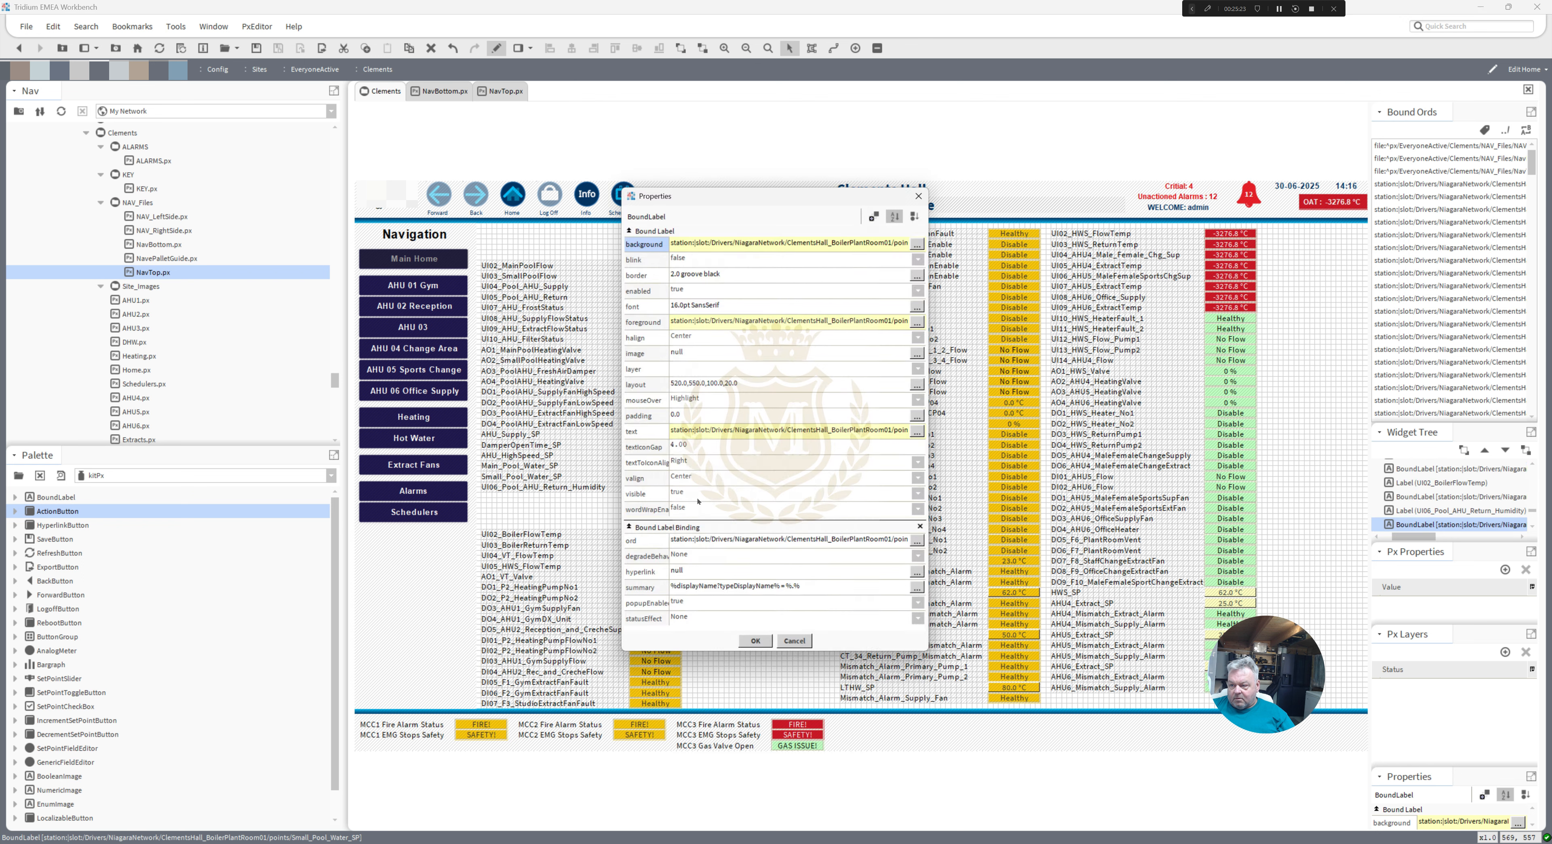
pyautogui.doubleClick(724, 541)
pyautogui.hotkey('ctrl', 'c')
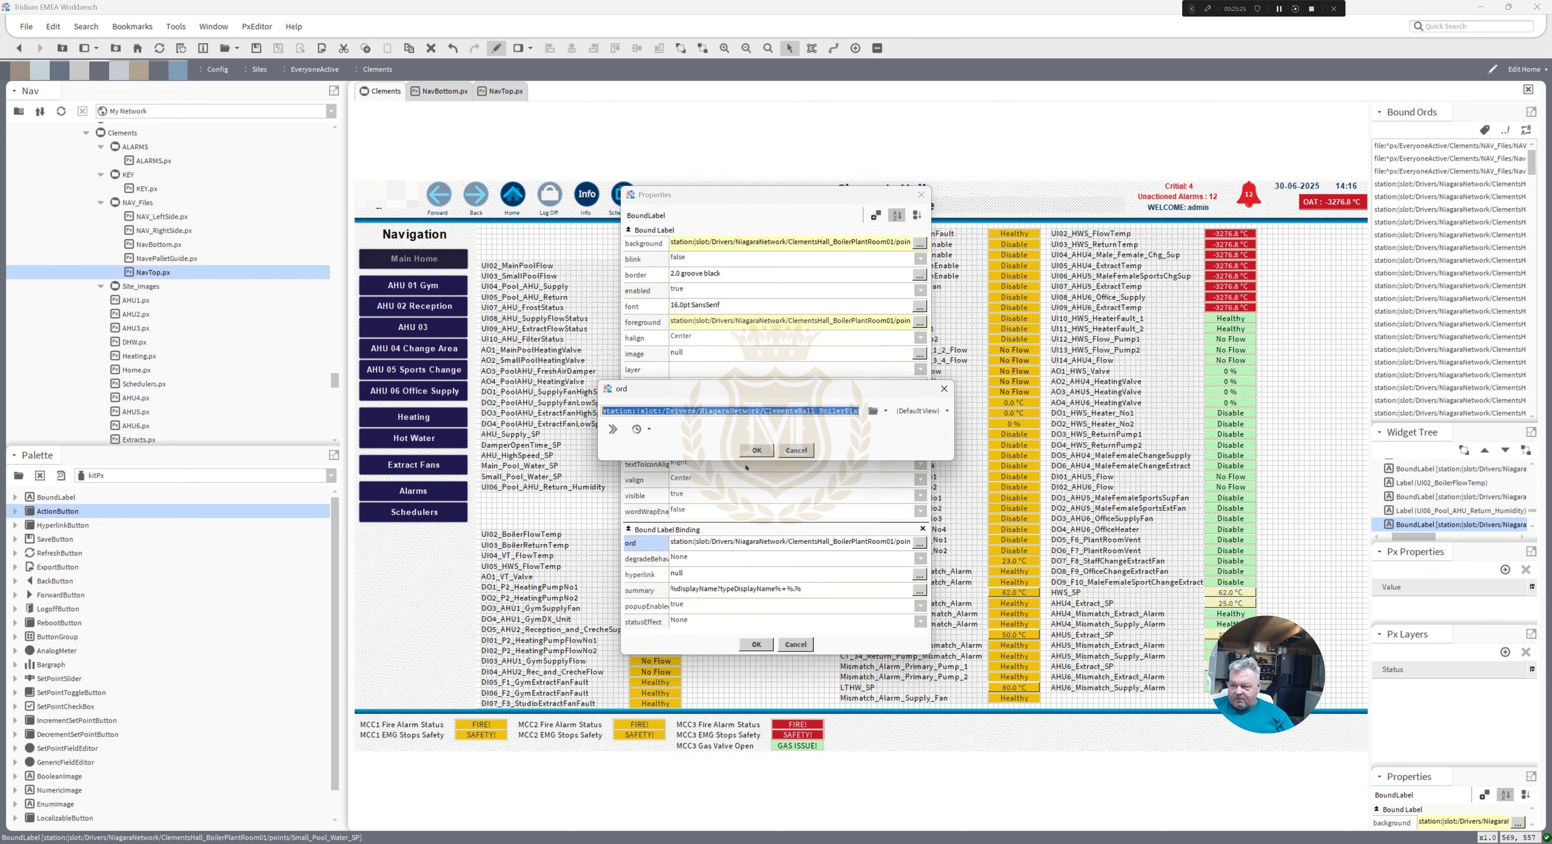
pyautogui.click(756, 450)
pyautogui.click(758, 643)
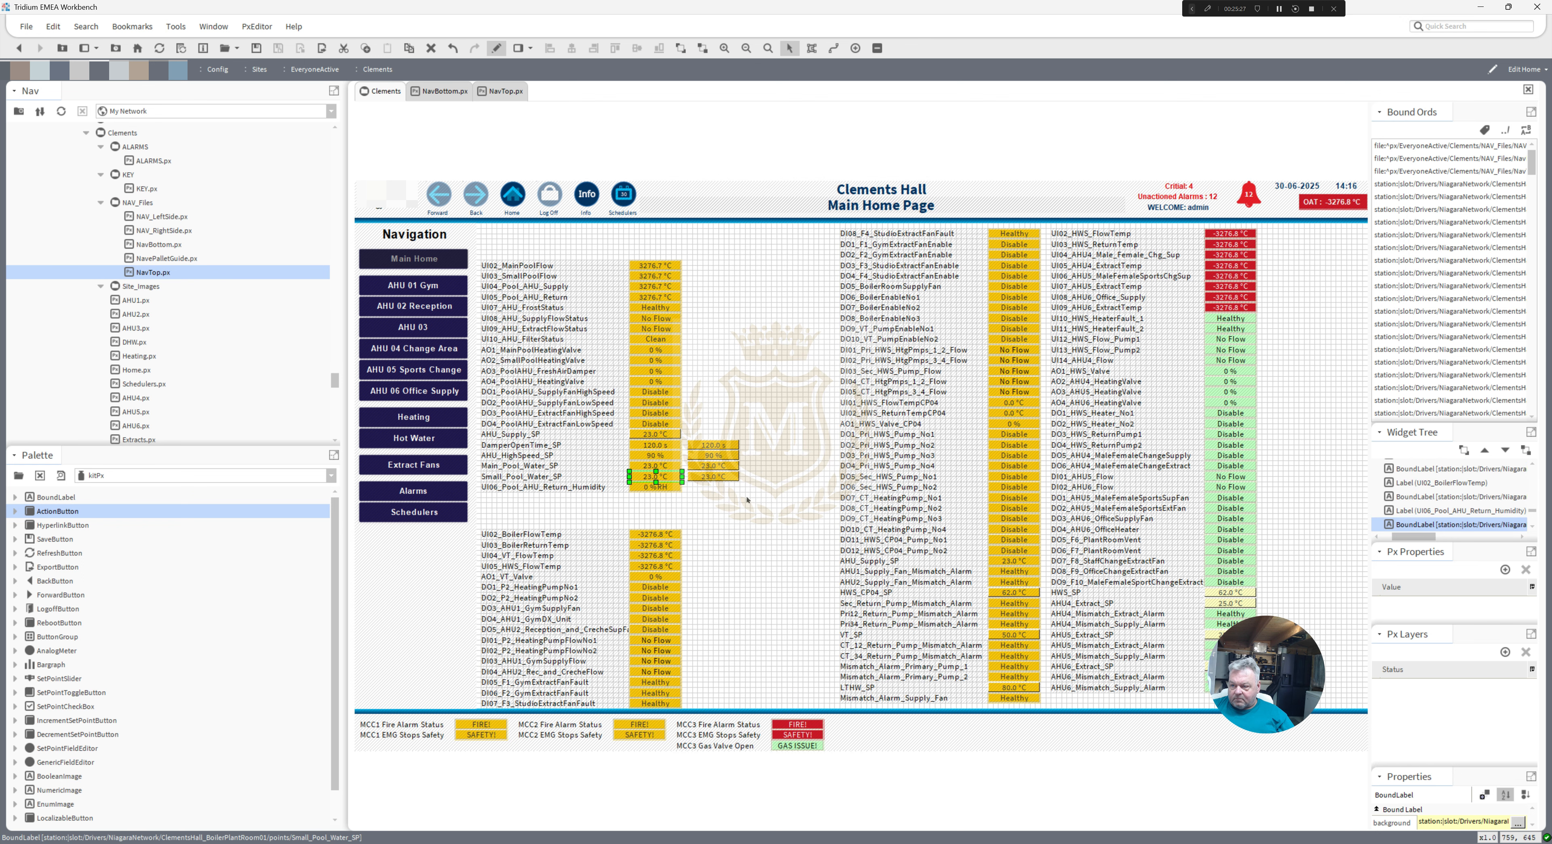
# - Bind the setpoint button beside Small_Pool_Water_SP to that point, with Small_Pool_Water_SP/set as action ord and Small_Pool_Water_SP as value ord
pyautogui.doubleClick(714, 477)
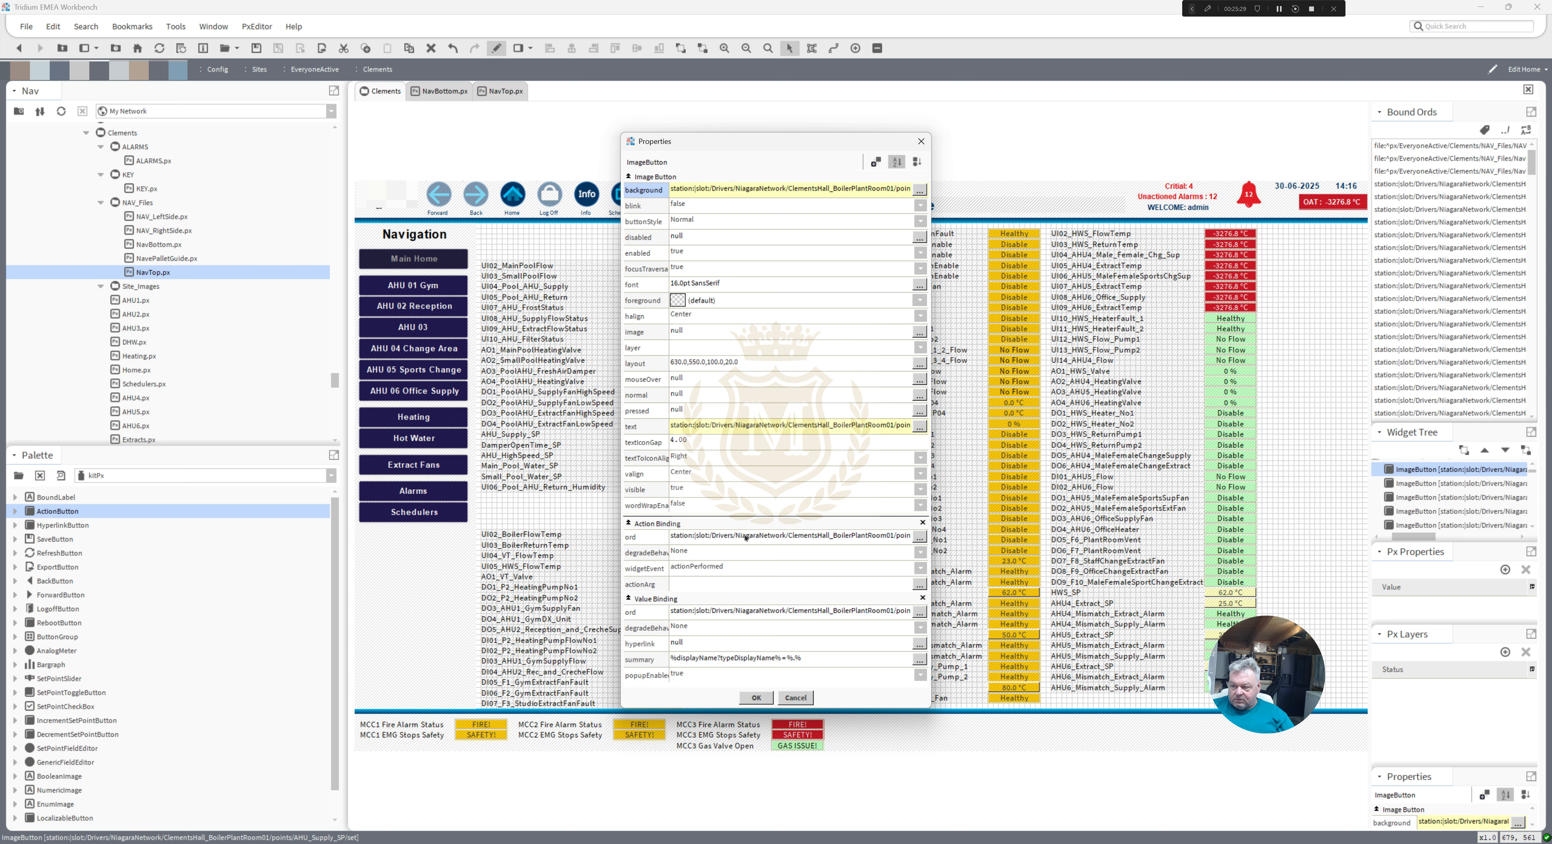
pyautogui.click(746, 537)
pyautogui.hotkey('ctrl', 'v')
pyautogui.write('/se')
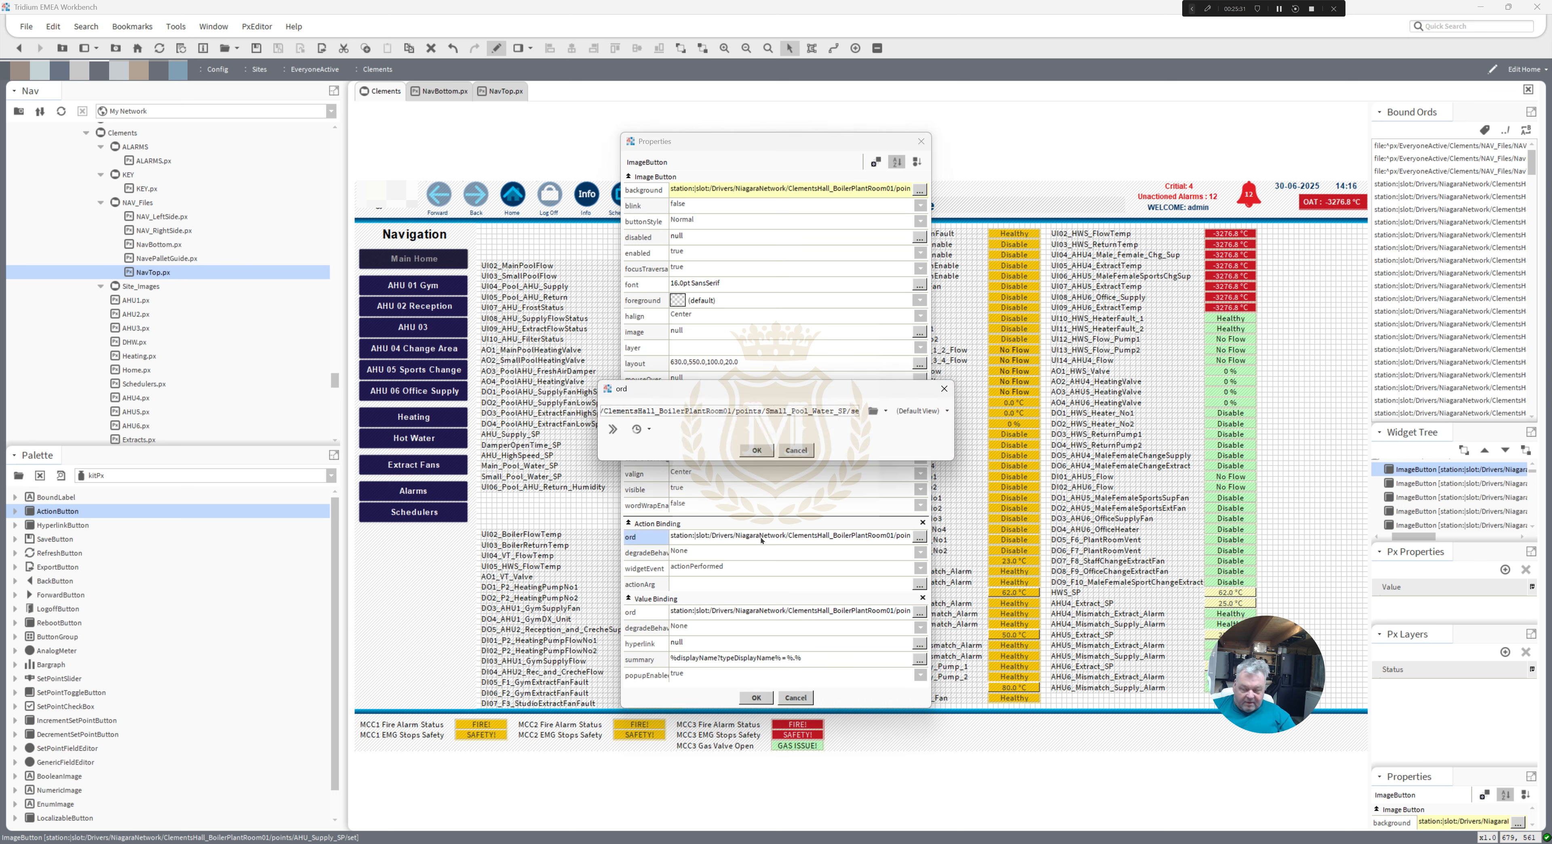
pyautogui.write('t')
pyautogui.click(759, 454)
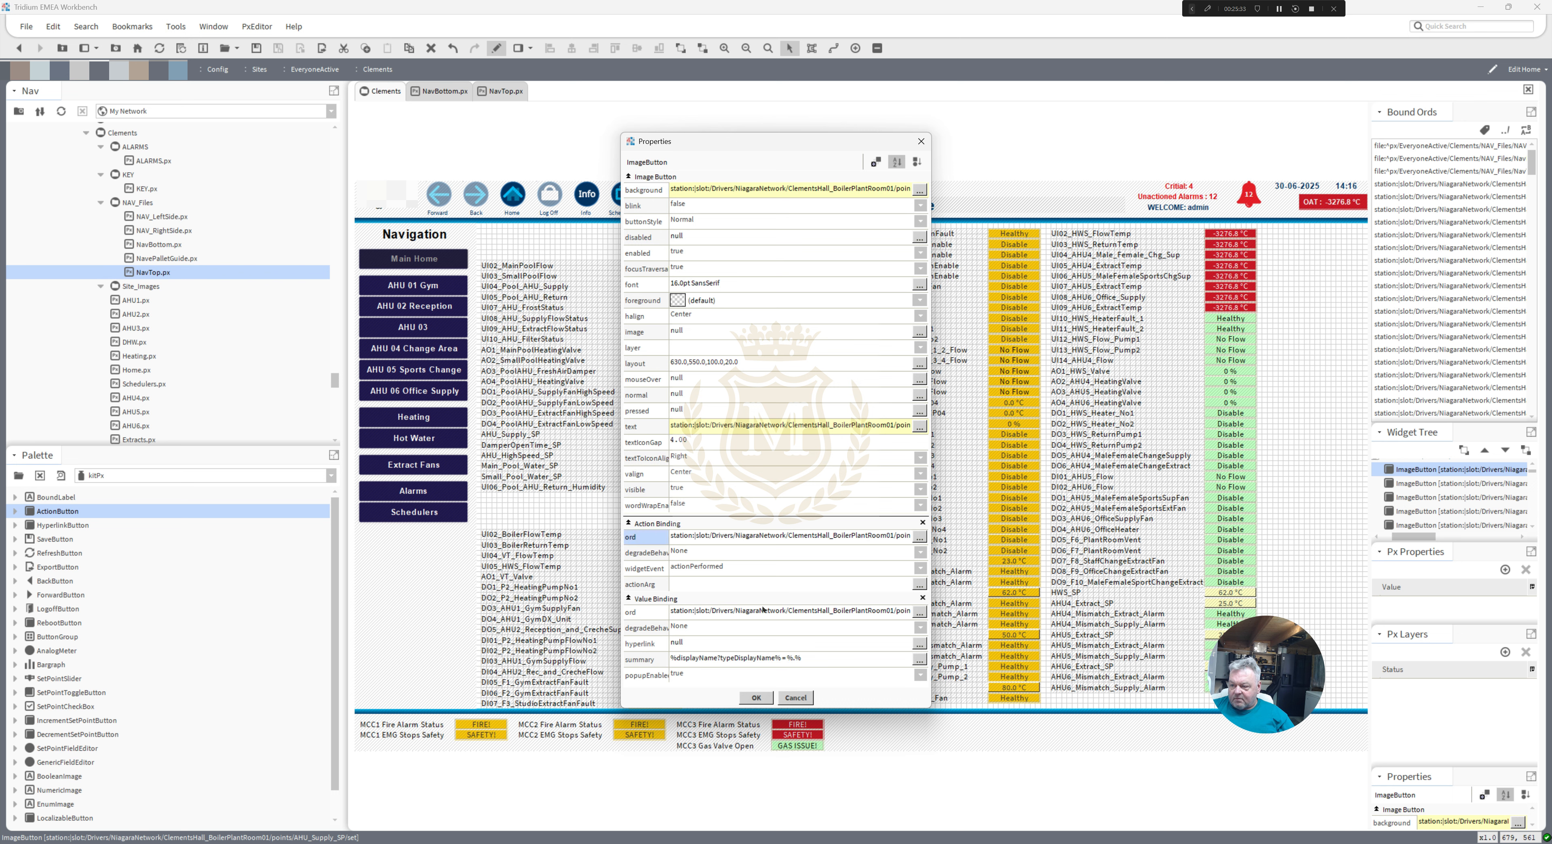
pyautogui.click(747, 611)
pyautogui.click(756, 450)
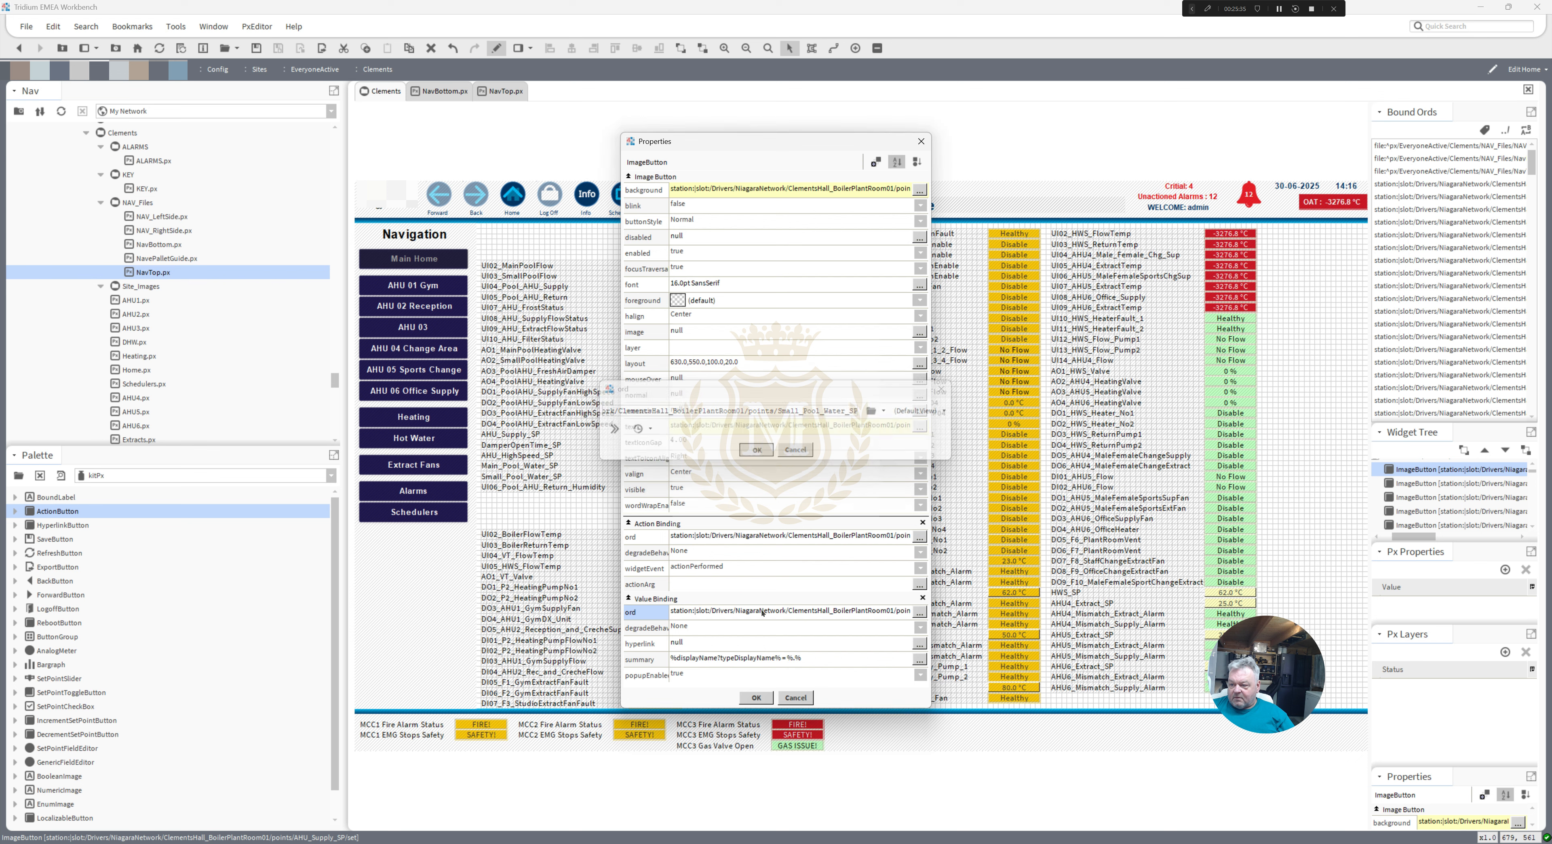
pyautogui.press('Return')
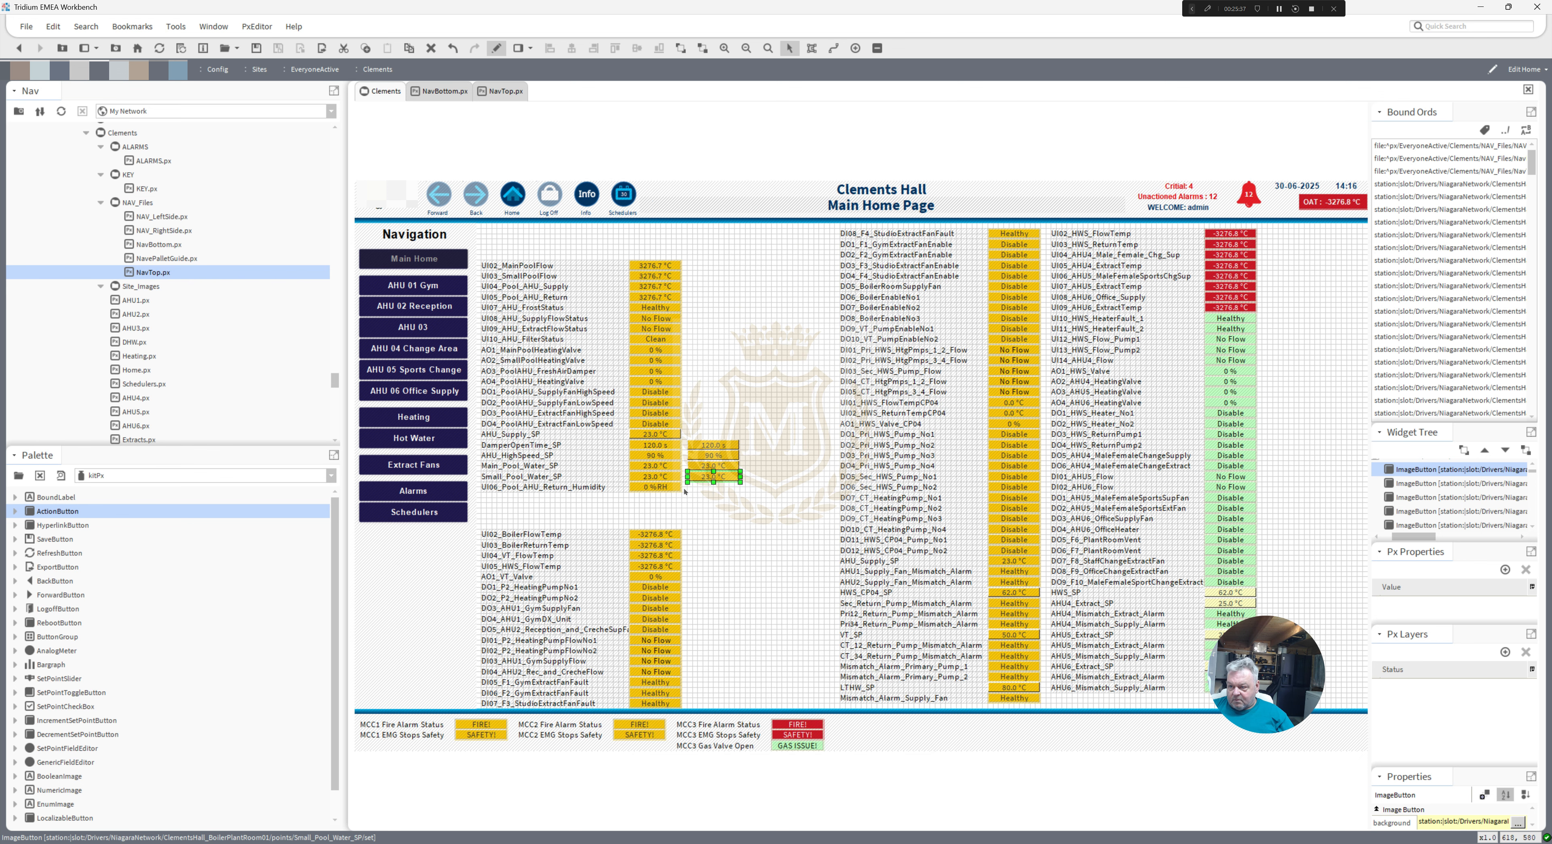
# - Replace the four value labels from DamperOpenTime_SP to Small_Pool_Water_SP with their setpoint buttons and return the page to view mode
pyautogui.moveTo(690, 486); pyautogui.dragTo(614, 432)
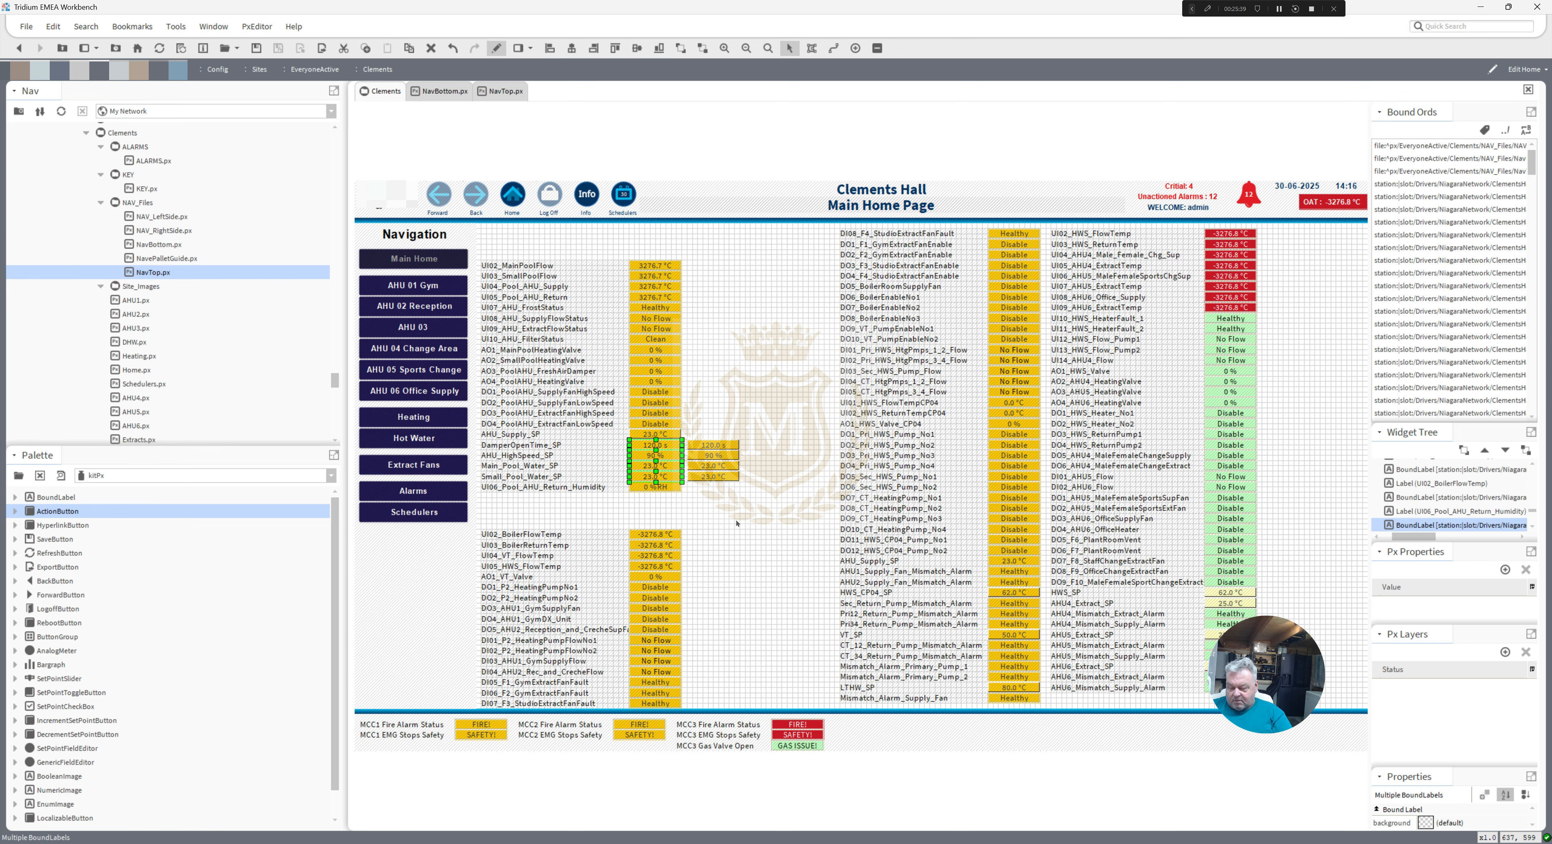
pyautogui.press('Delete')
pyautogui.moveTo(768, 497); pyautogui.dragTo(652, 451)
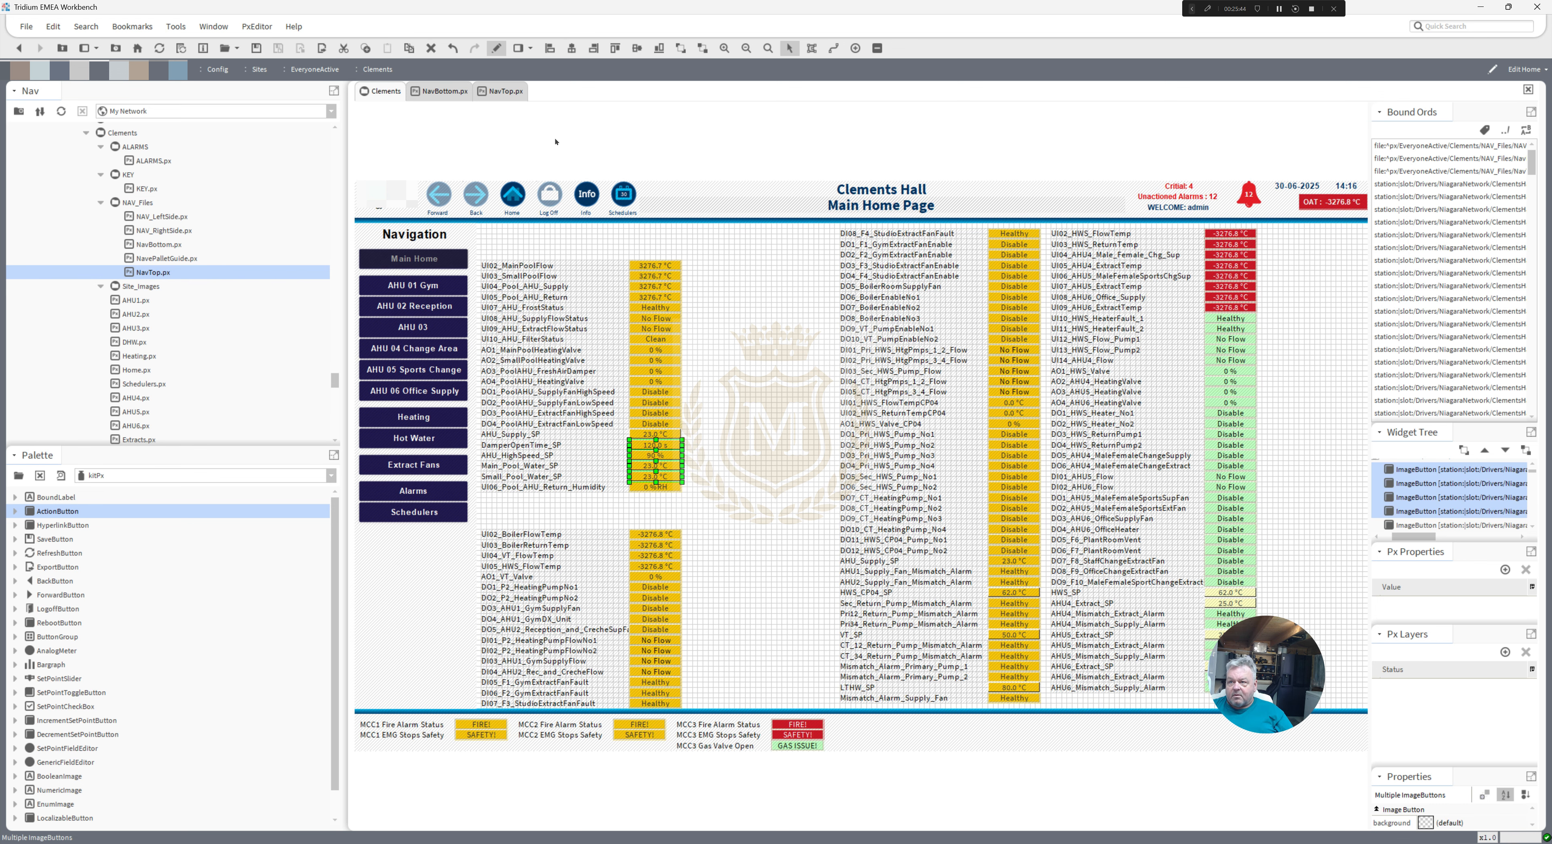
pyautogui.click(497, 50)
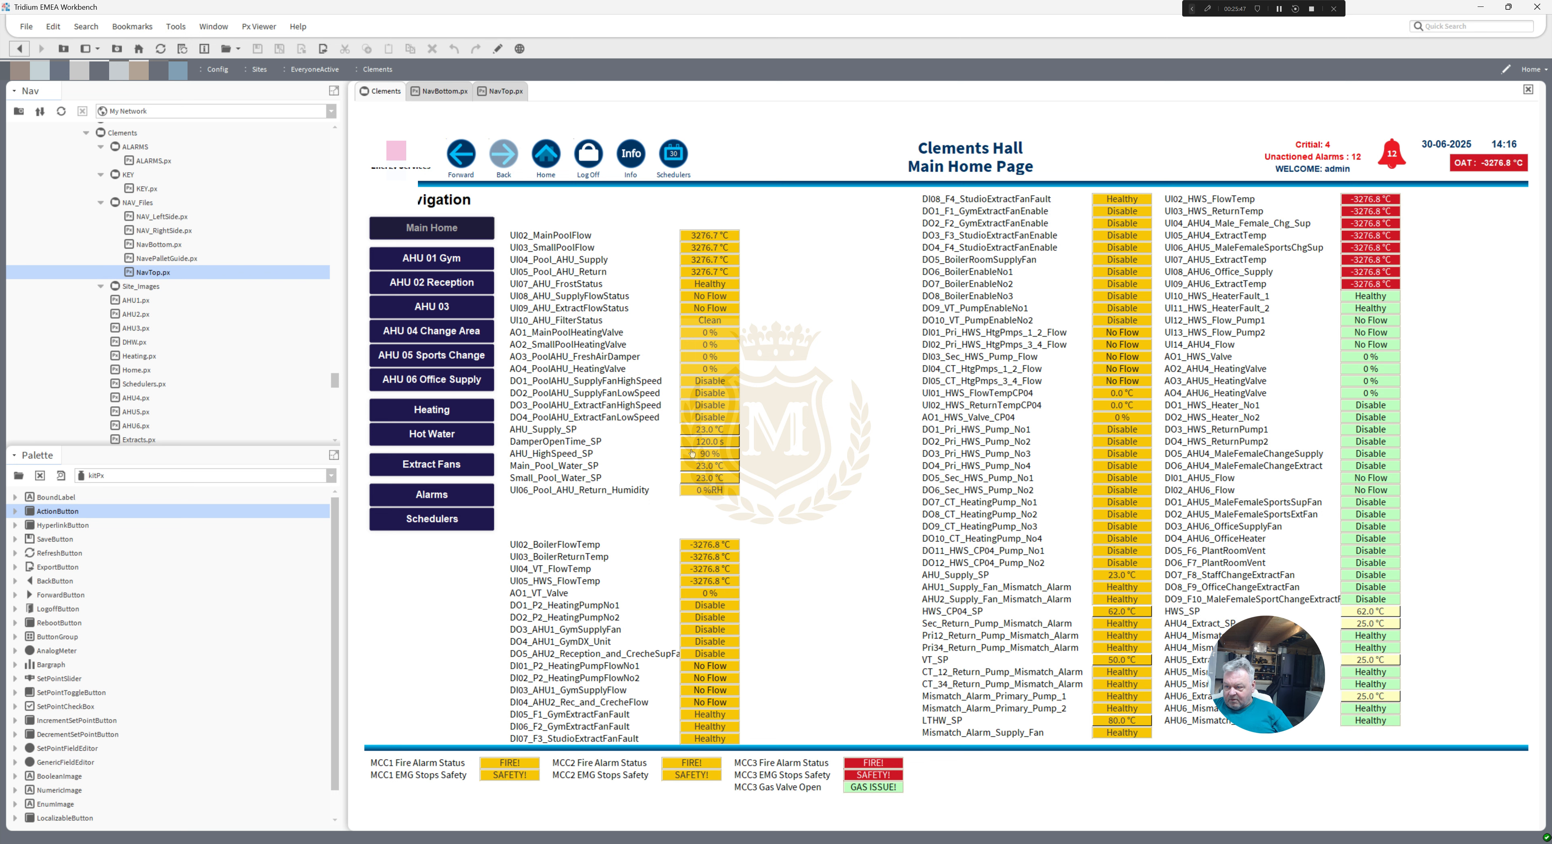
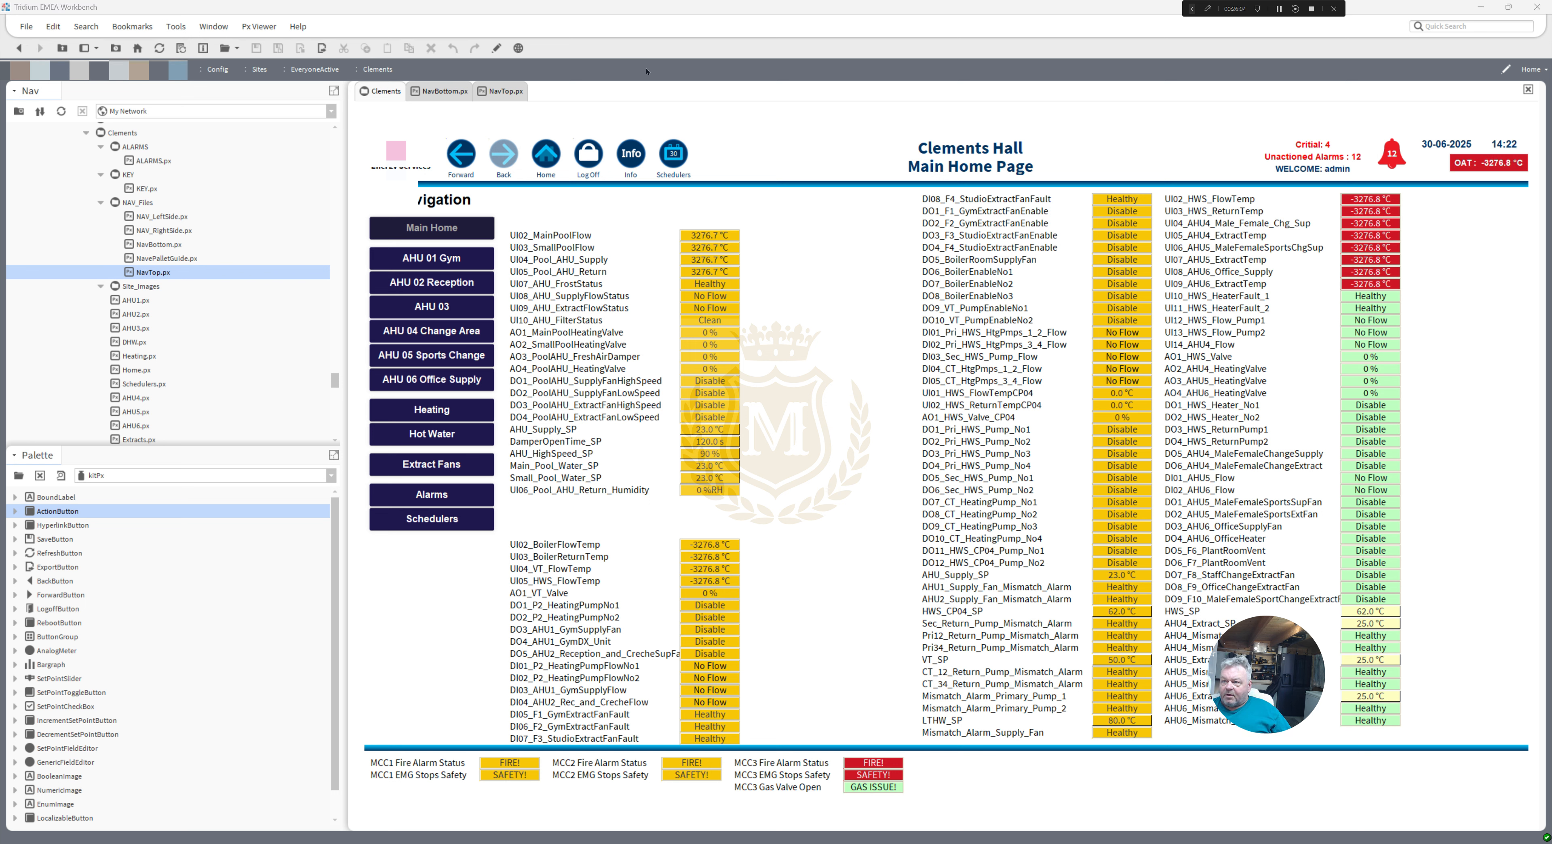
# - Reopen the home page for editing and copy the UI02_MainPoolFlow and UI03_SmallPoolFlow labels together with their value labels
pyautogui.click(496, 48)
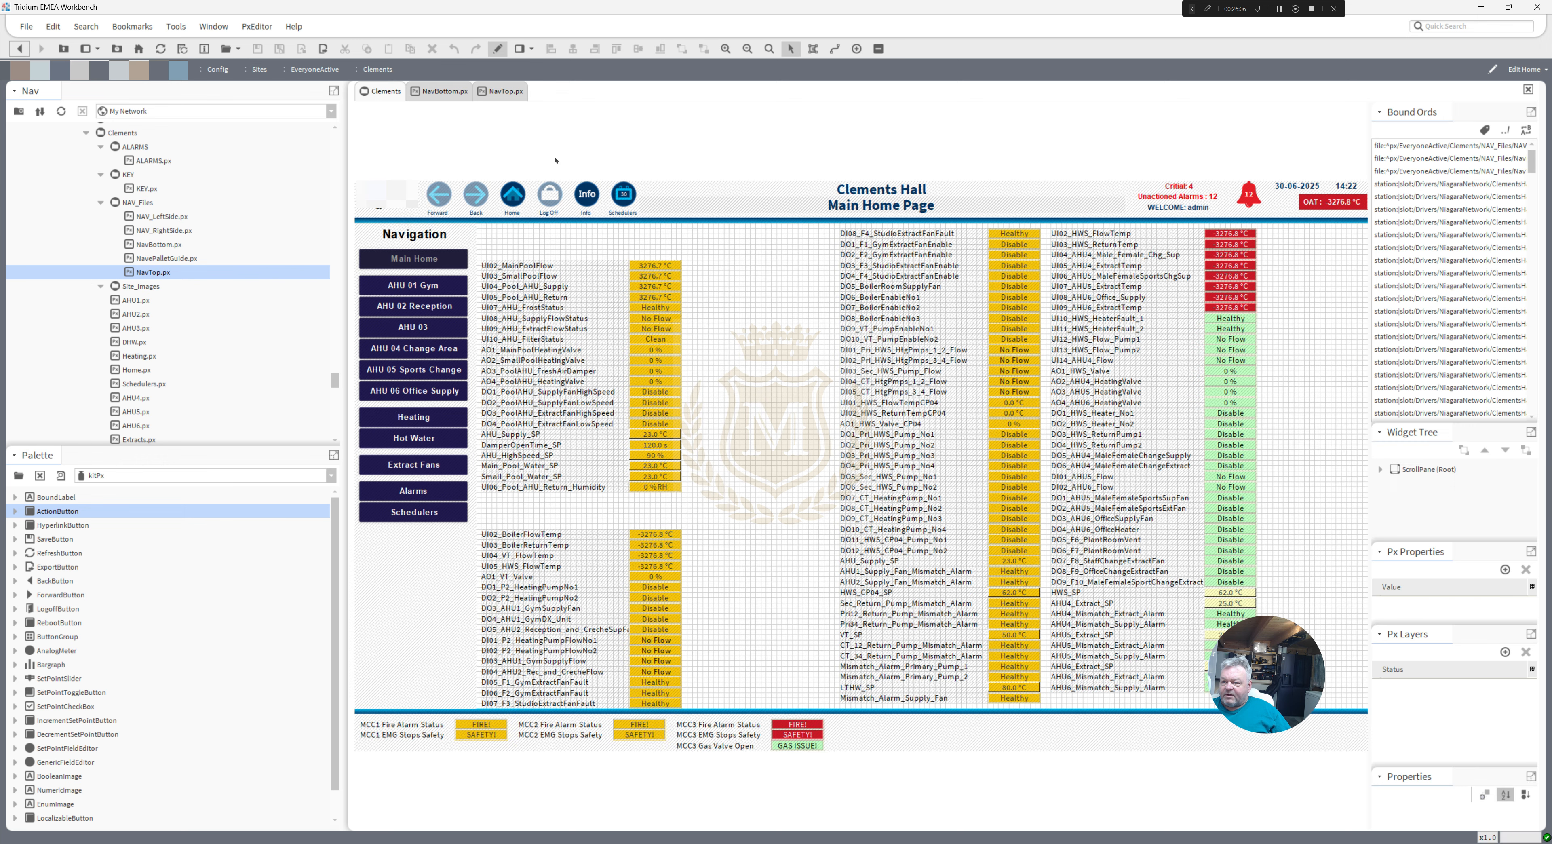
pyautogui.click(650, 263)
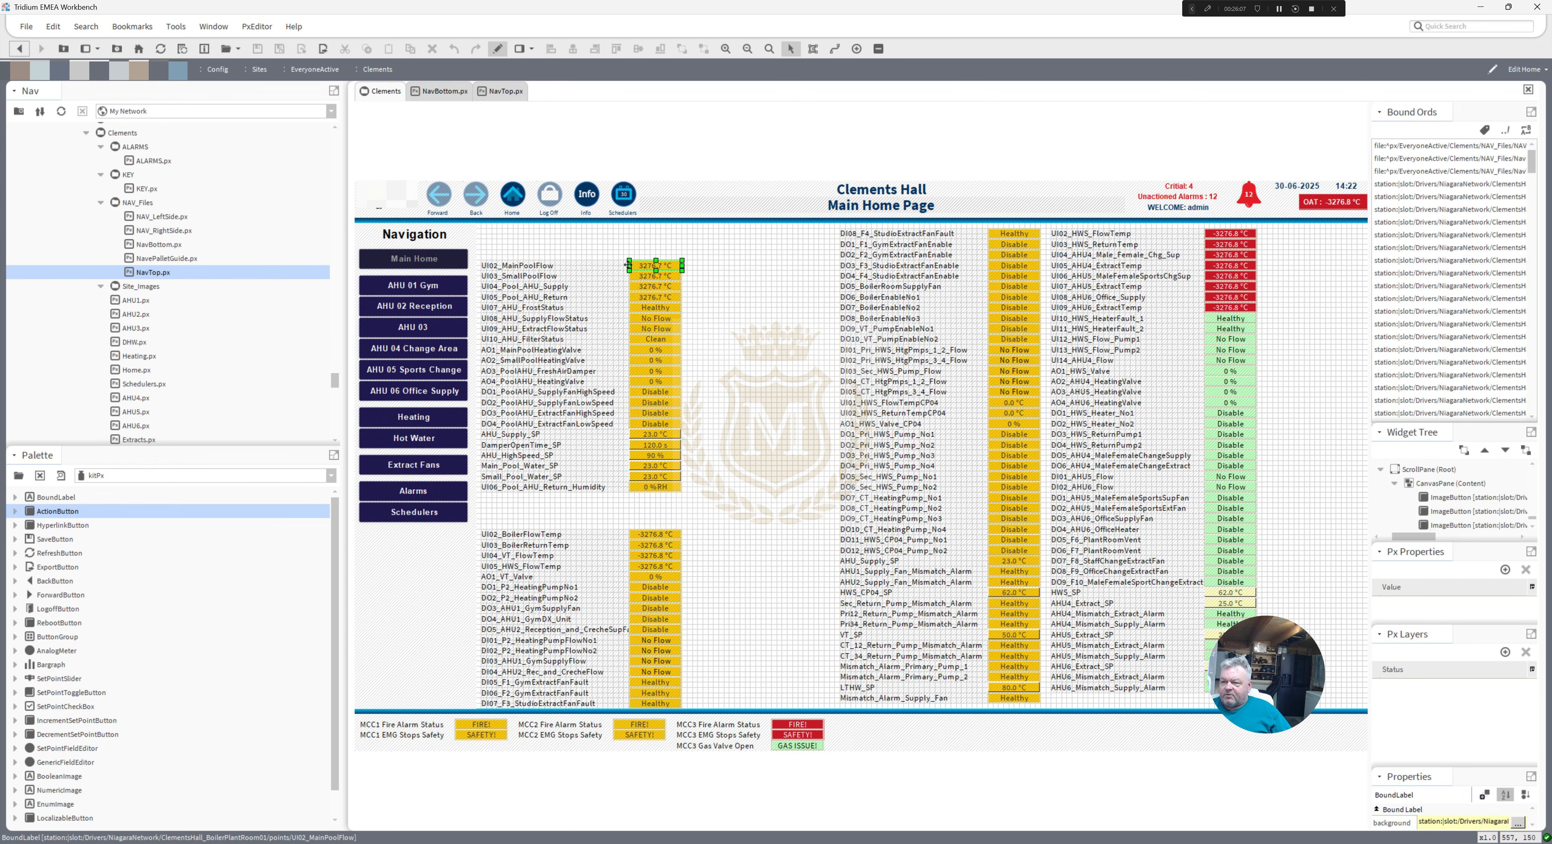
pyautogui.keyDown('ctrl'); pyautogui.click(590, 266); pyautogui.keyUp('ctrl')
pyautogui.keyDown('ctrl'); pyautogui.click(584, 272); pyautogui.keyUp('ctrl')
pyautogui.keyDown('ctrl'); pyautogui.click(644, 276); pyautogui.keyUp('ctrl')
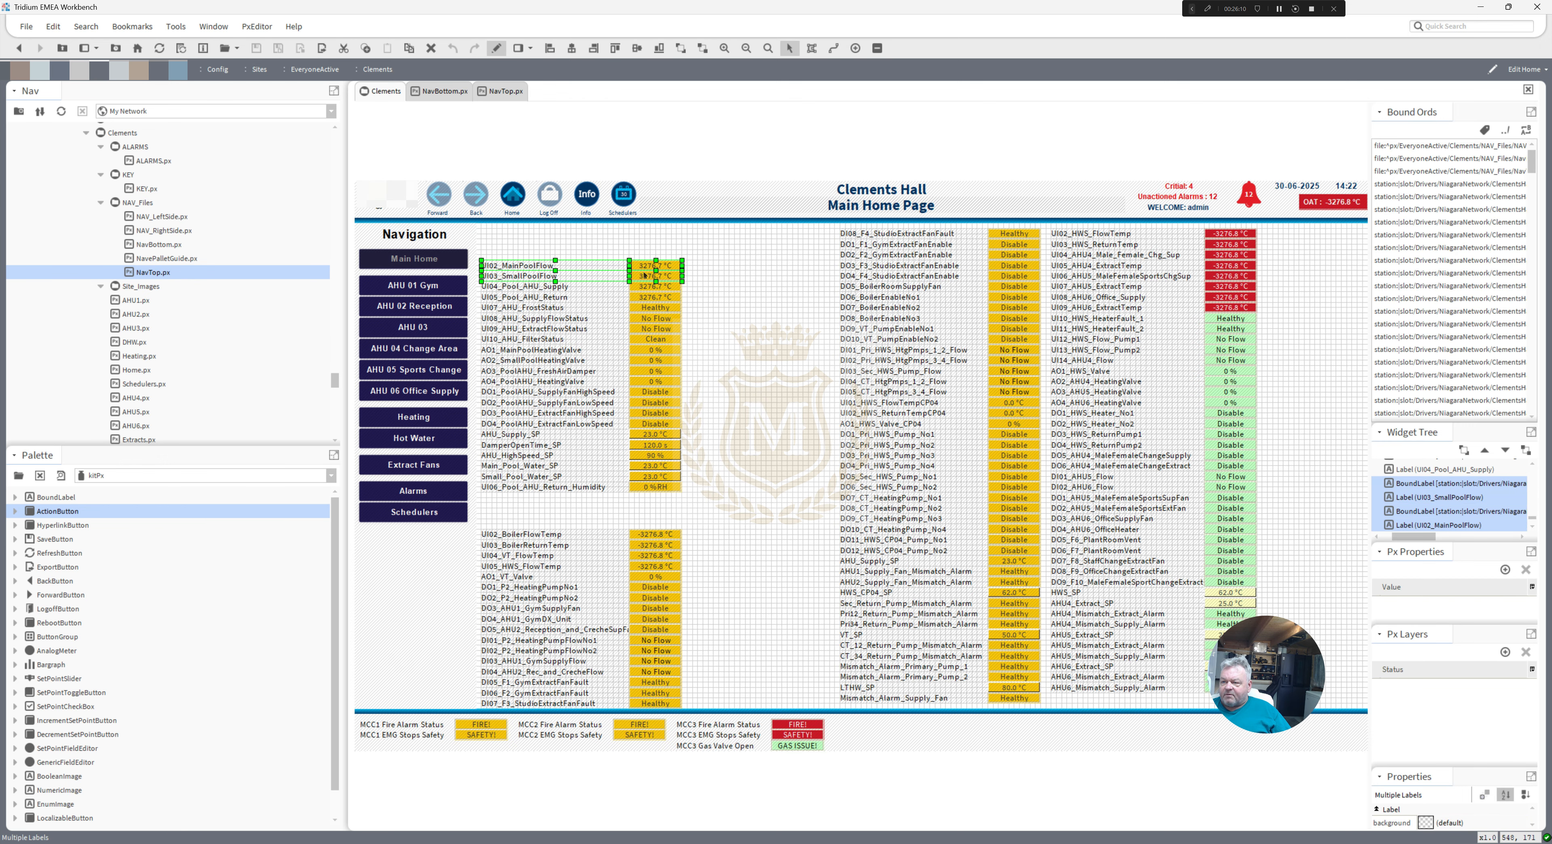
pyautogui.rightClick(644, 276)
pyautogui.click(660, 316)
# - Paste the copied pool flow labels into NavBottom.px in edit mode and place them beside the MCC3 status values
pyautogui.click(445, 91)
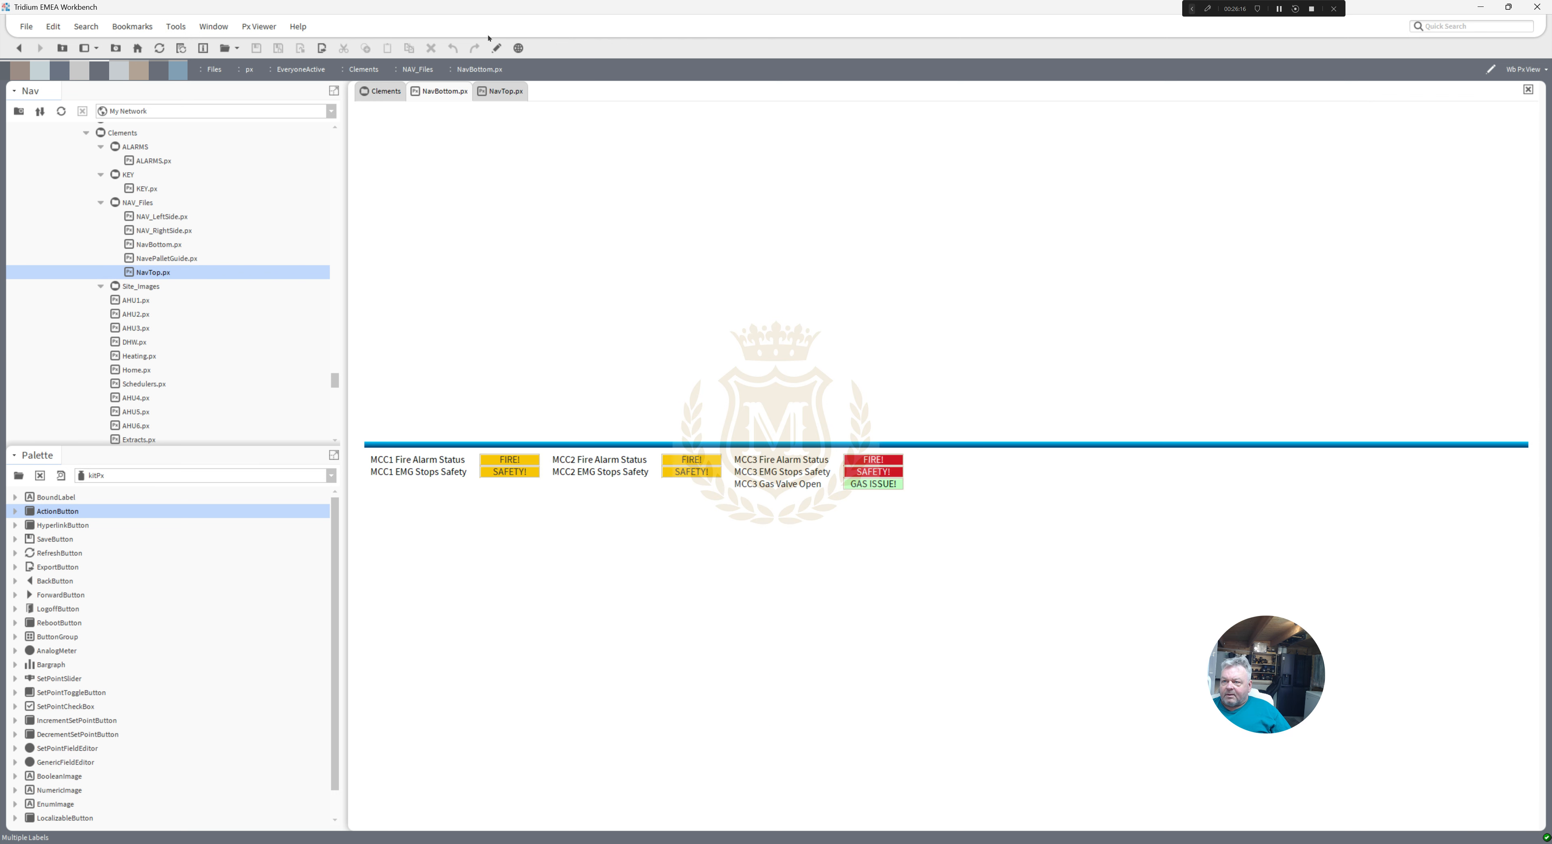
pyautogui.click(496, 48)
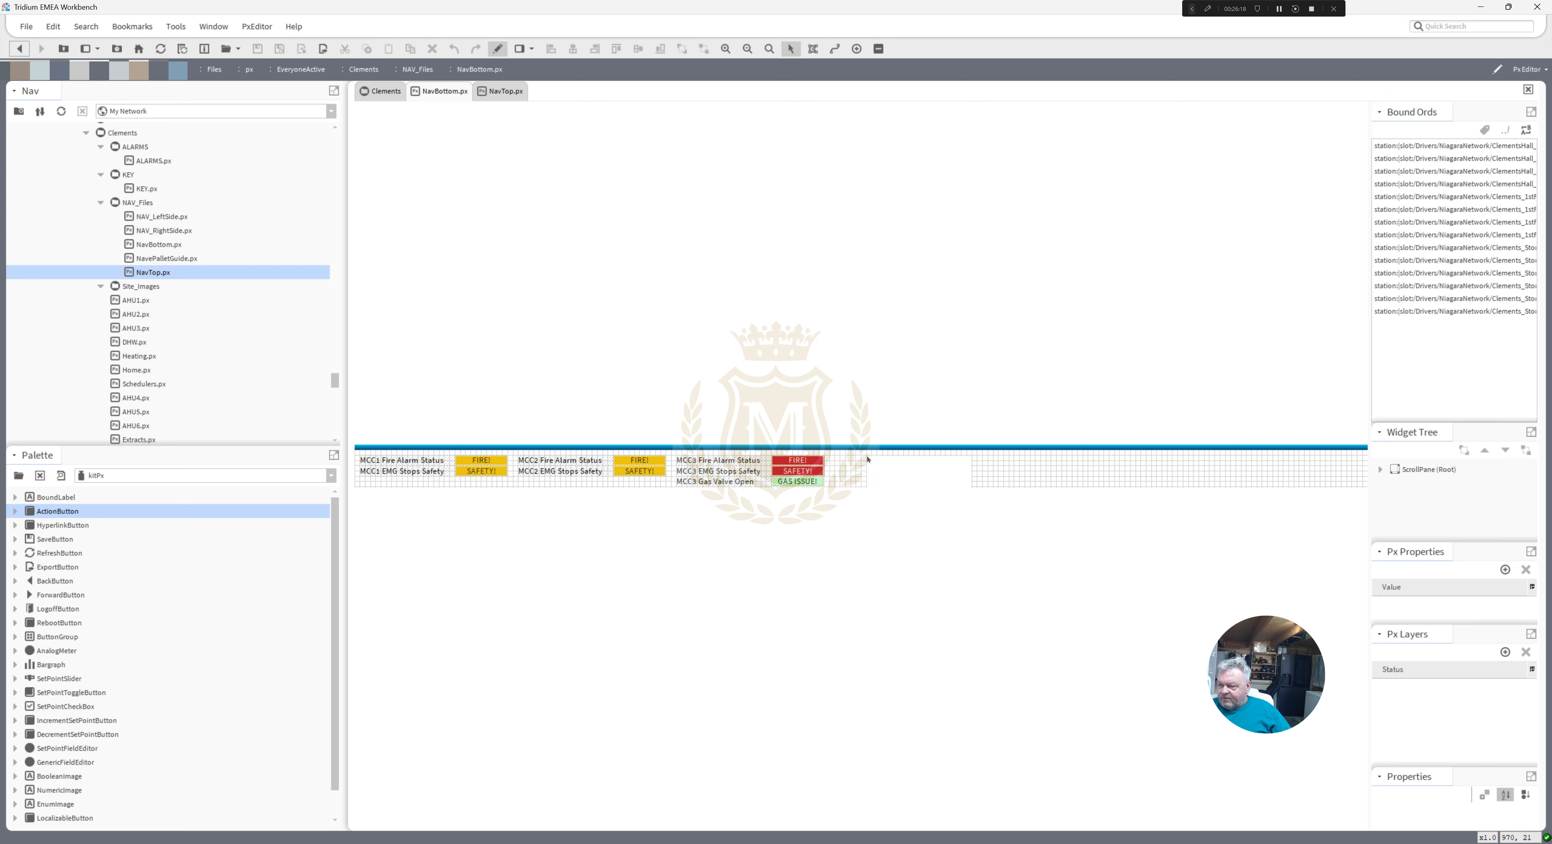
pyautogui.rightClick(863, 458)
pyautogui.click(908, 481)
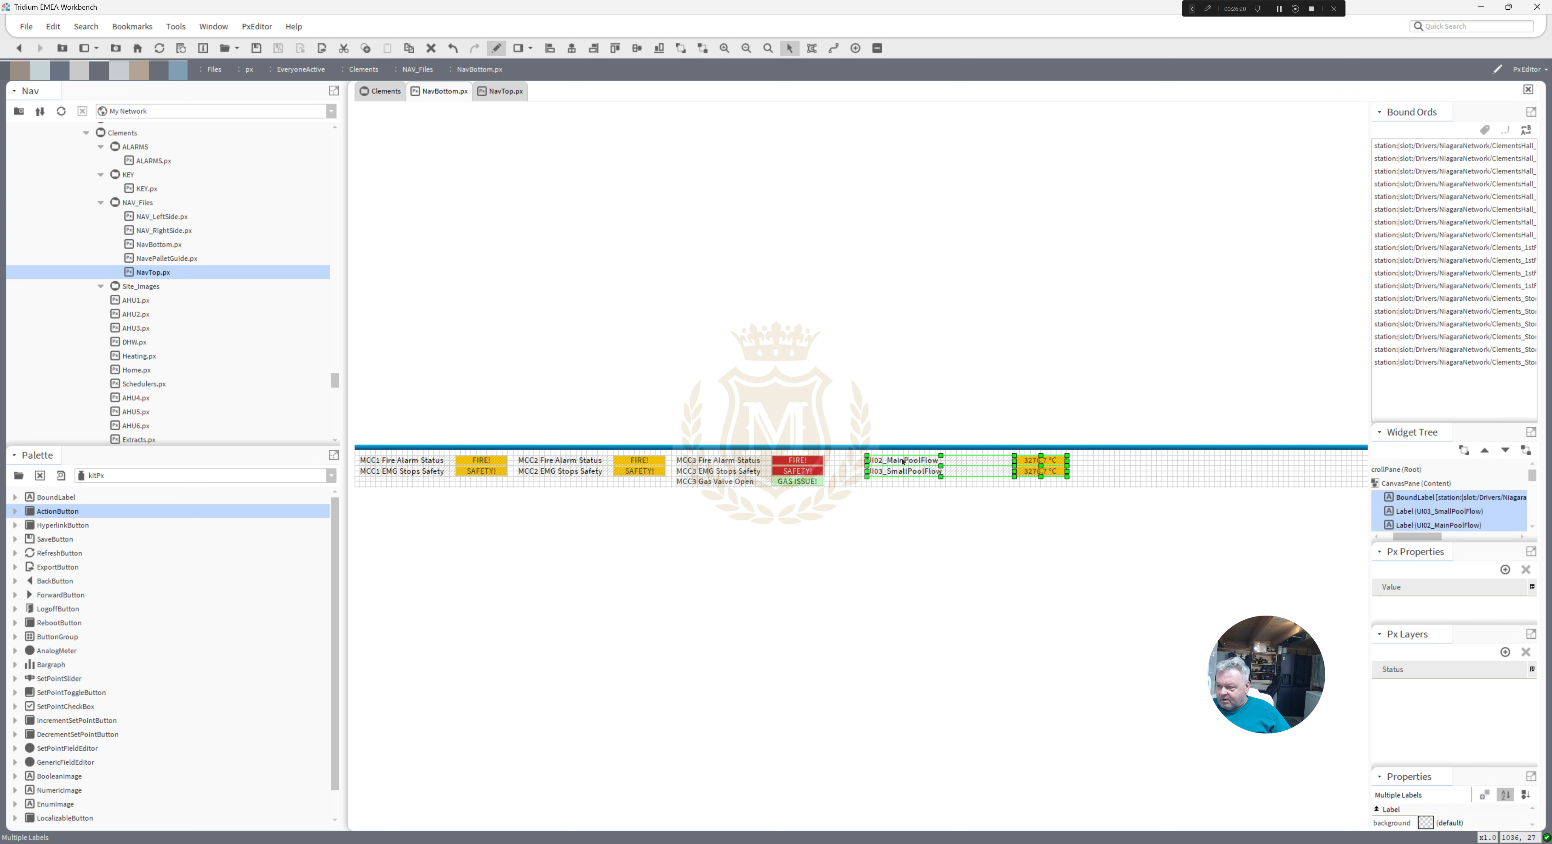
pyautogui.moveTo(908, 481); pyautogui.dragTo(881, 480)
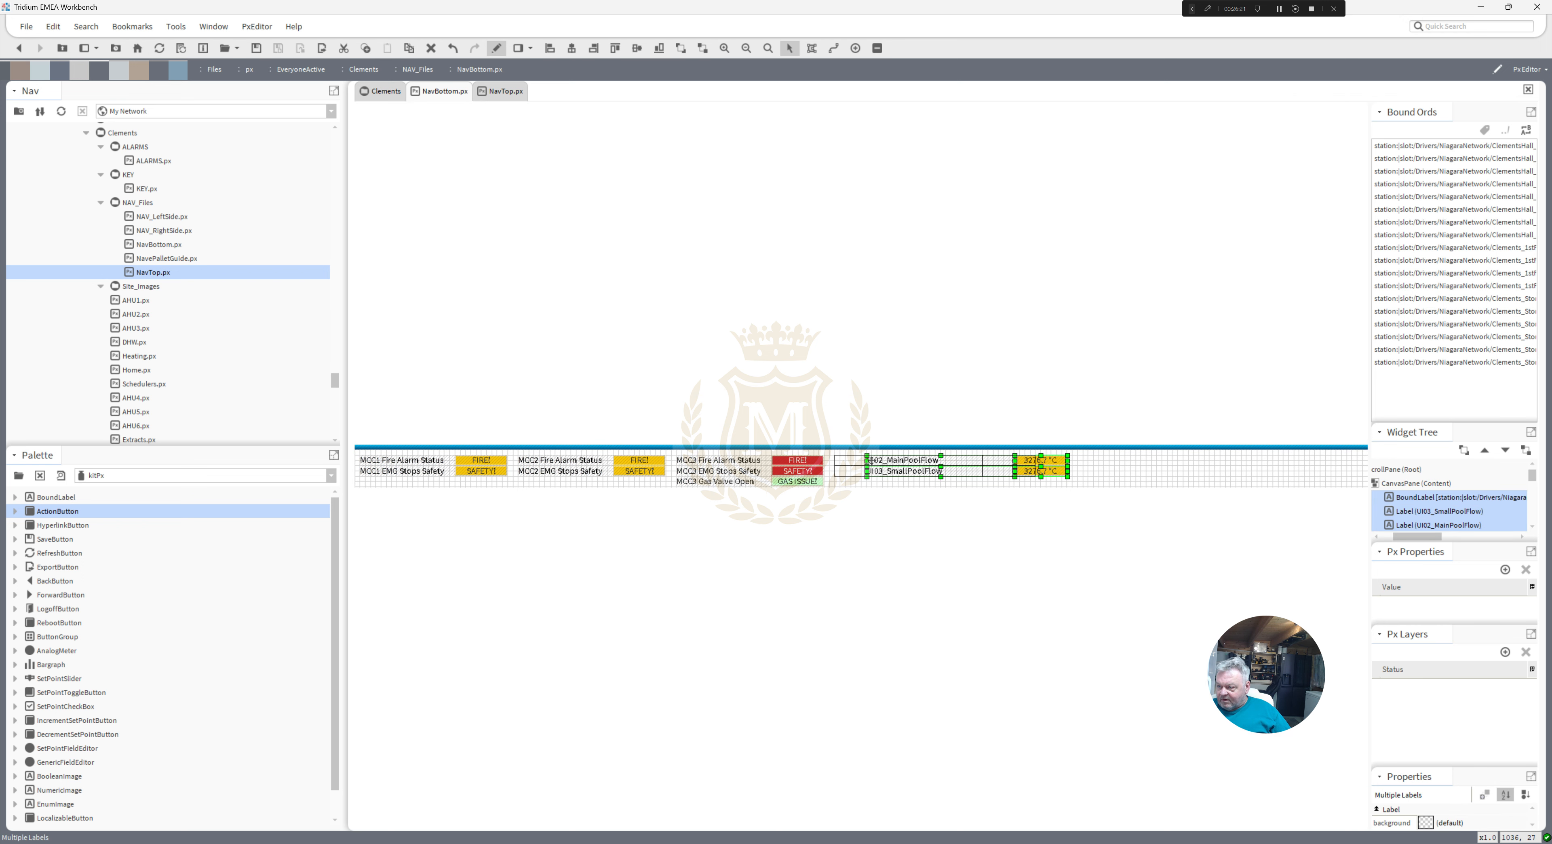
pyautogui.click(881, 486)
# - Change the text of the pasted UI02_MainPoolFlow label to "Main Pool Flow"
pyautogui.doubleClick(877, 460)
pyautogui.click(744, 468)
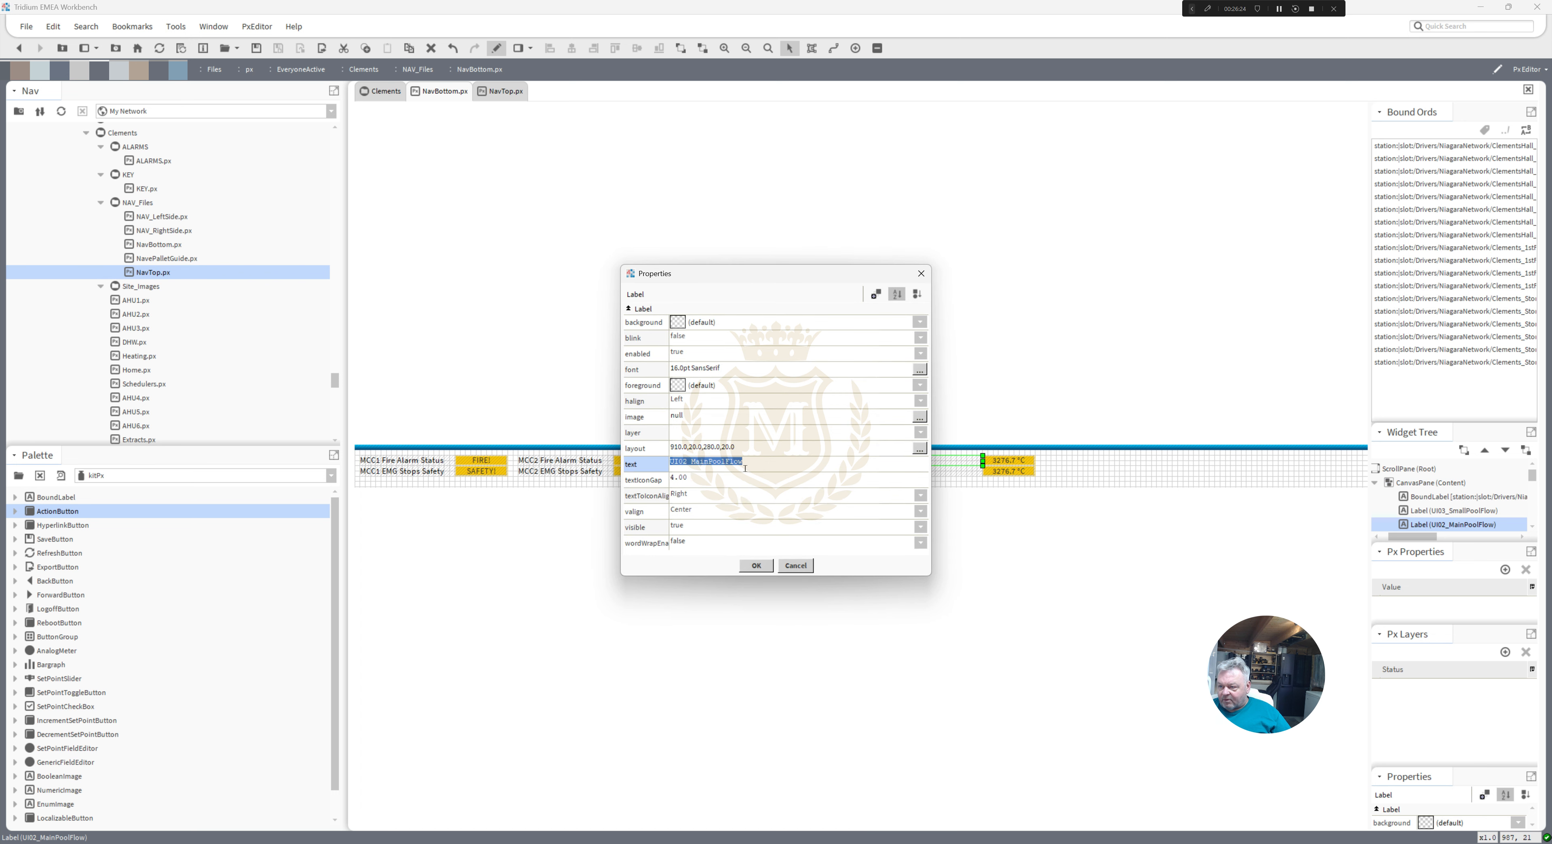
pyautogui.moveTo(691, 463); pyautogui.dragTo(634, 464)
pyautogui.press('Delete')
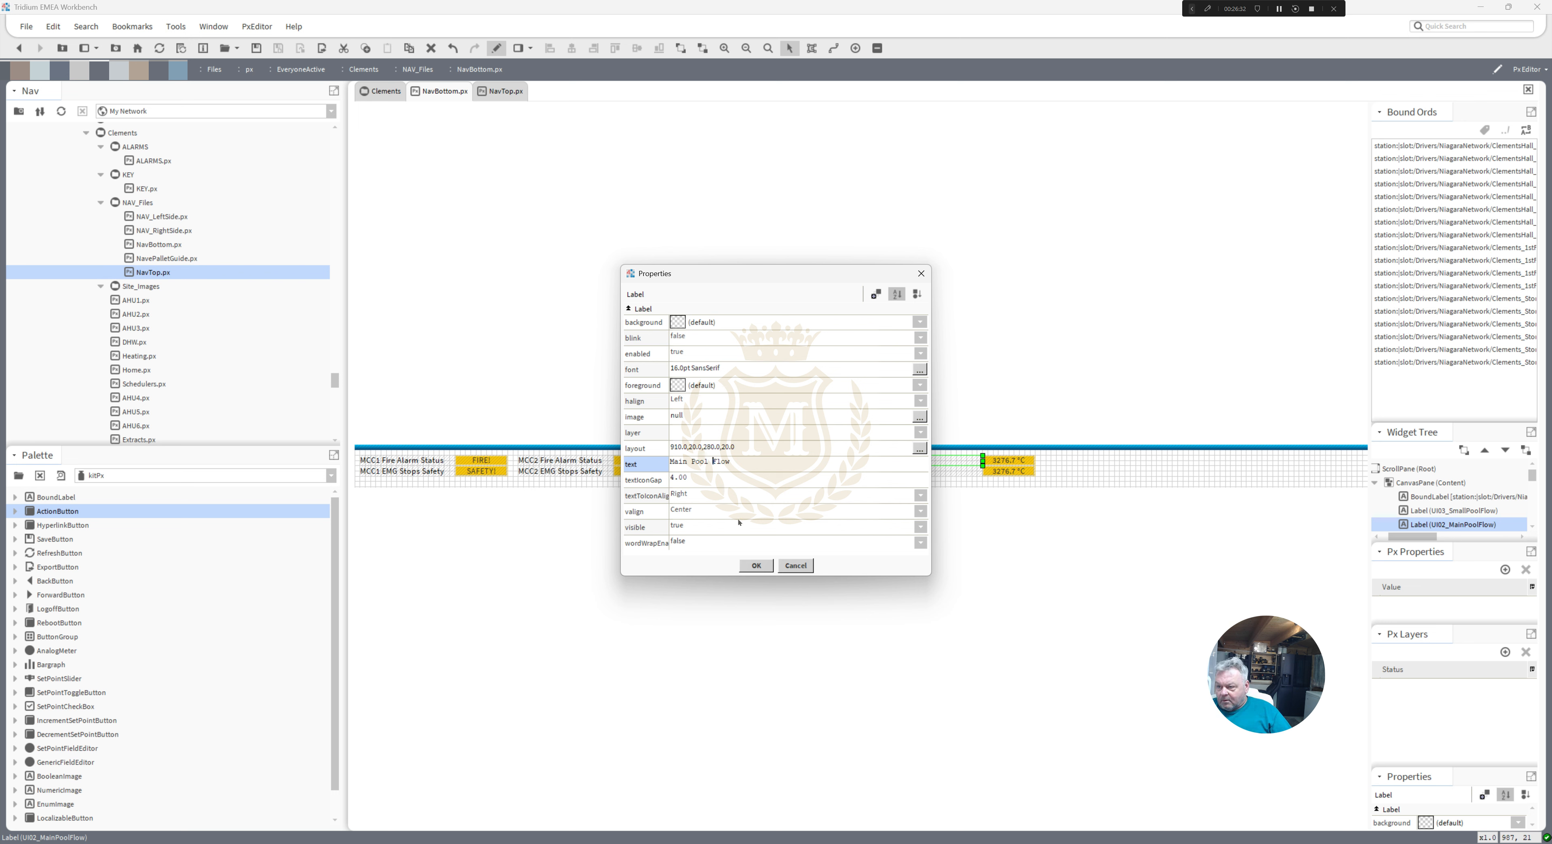
pyautogui.click(756, 565)
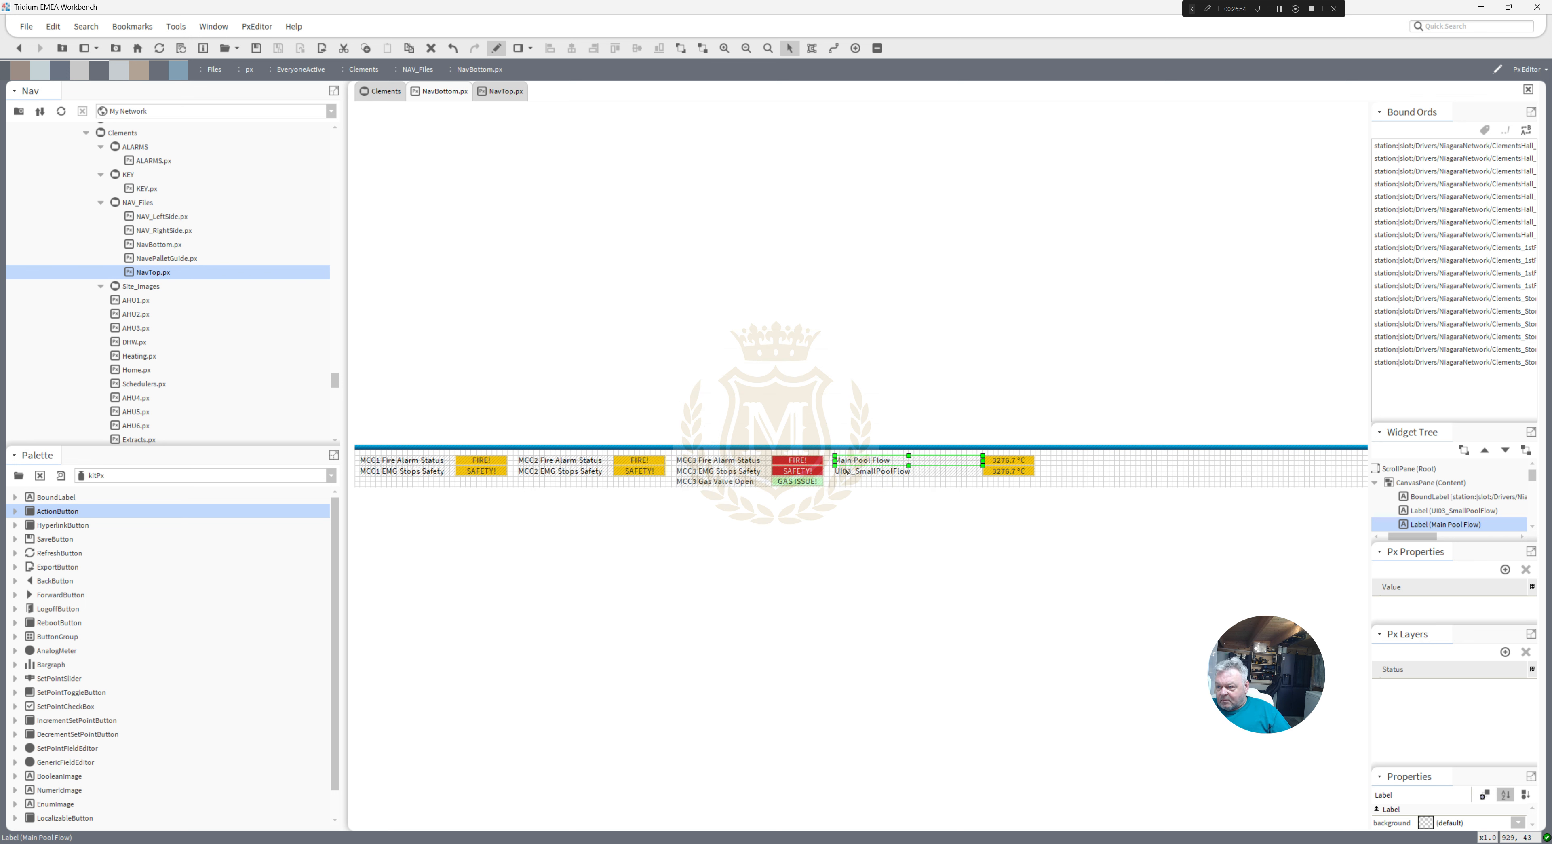
# - Change the text of the pasted UI03_SmallPoolFlow label to "Small Pool Flow"
pyautogui.doubleClick(846, 471)
pyautogui.click(690, 462)
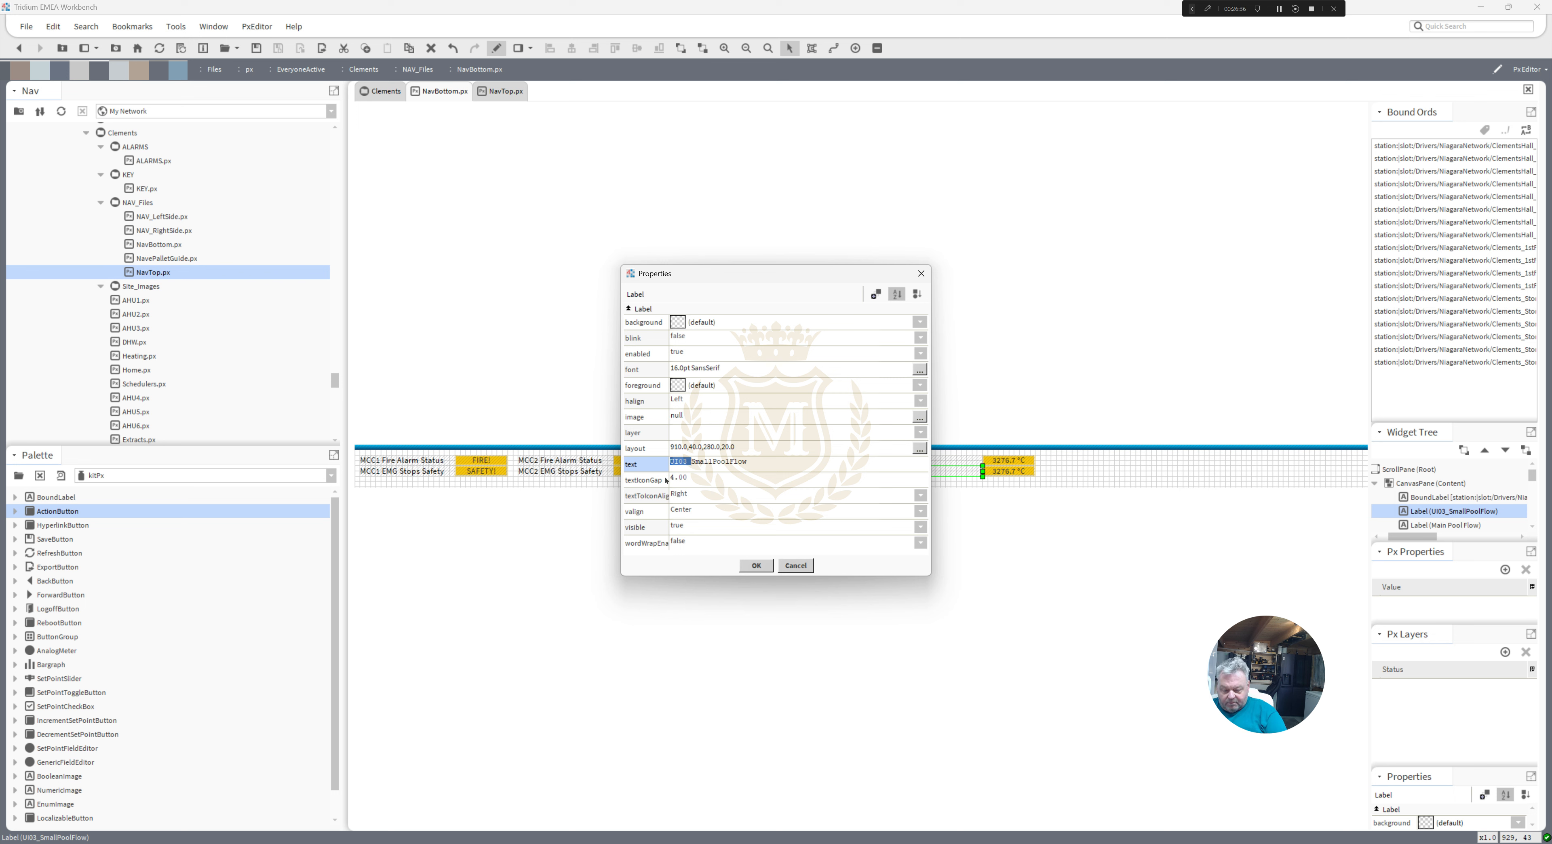
pyautogui.press('BackSpace')
pyautogui.press('BackSpace')
pyautogui.press('BackSpace')
pyautogui.press('BackSpace')
pyautogui.press('BackSpace')
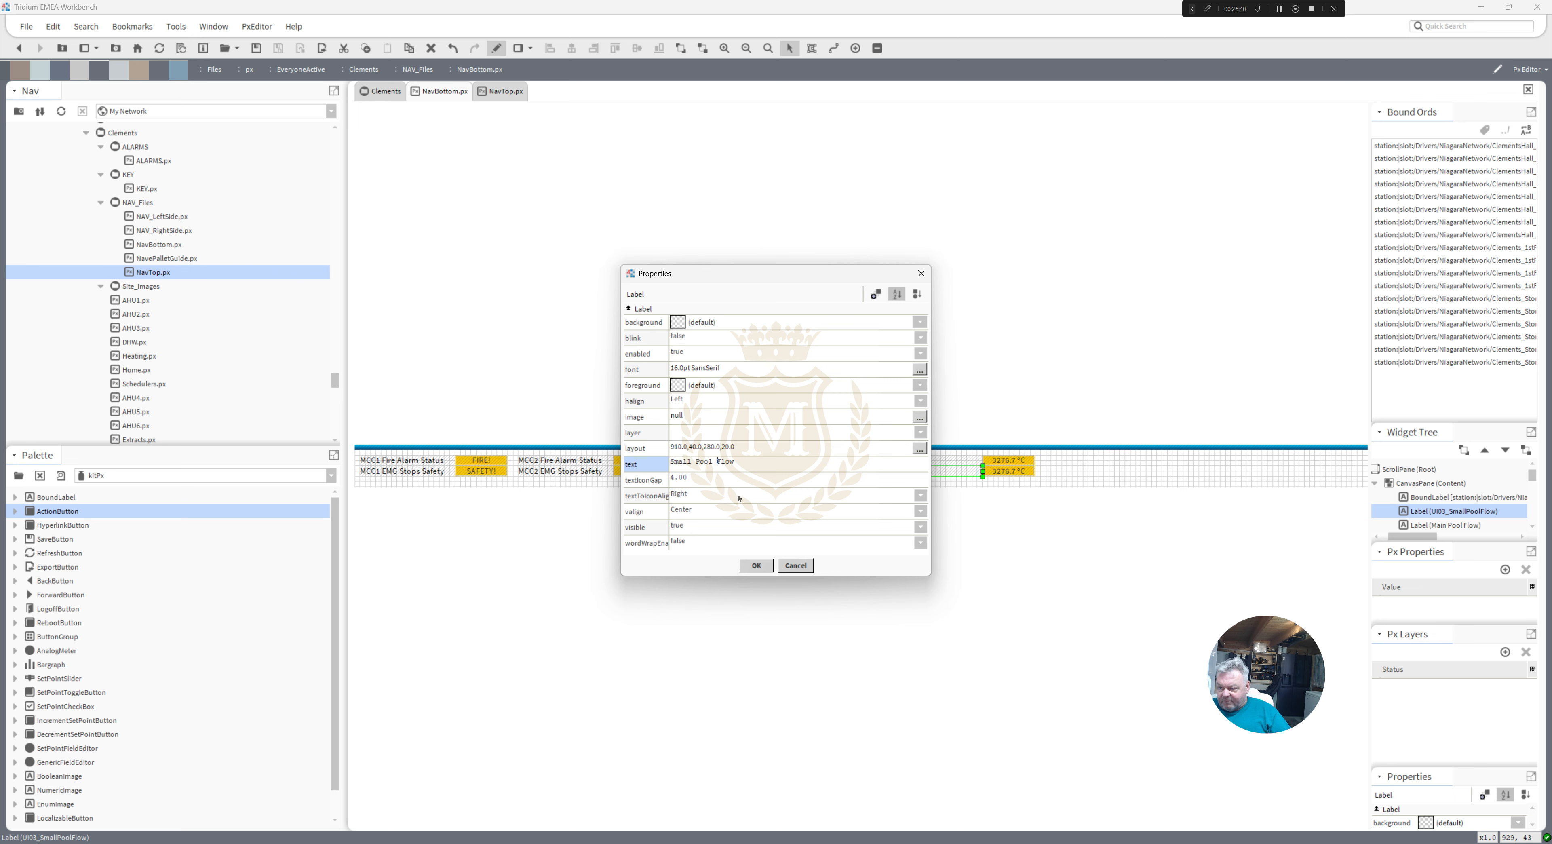
pyautogui.click(757, 565)
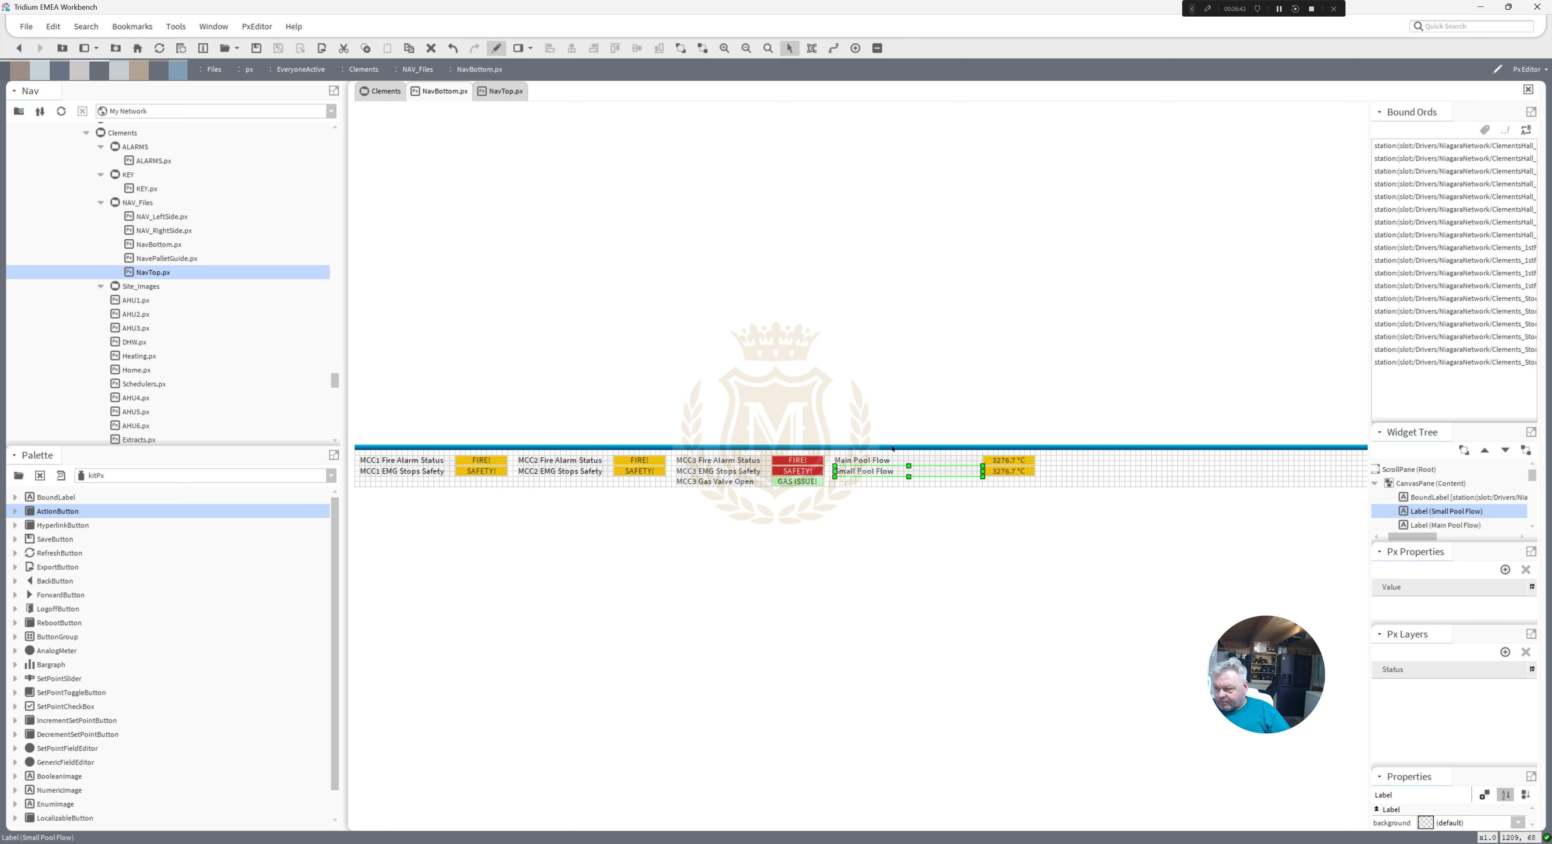
# - Narrow both pool flow labels to fit their text, move their values directly beside them and return NavBottom.px to view mode
pyautogui.keyDown('ctrl'); pyautogui.click(942, 464); pyautogui.keyUp('ctrl')
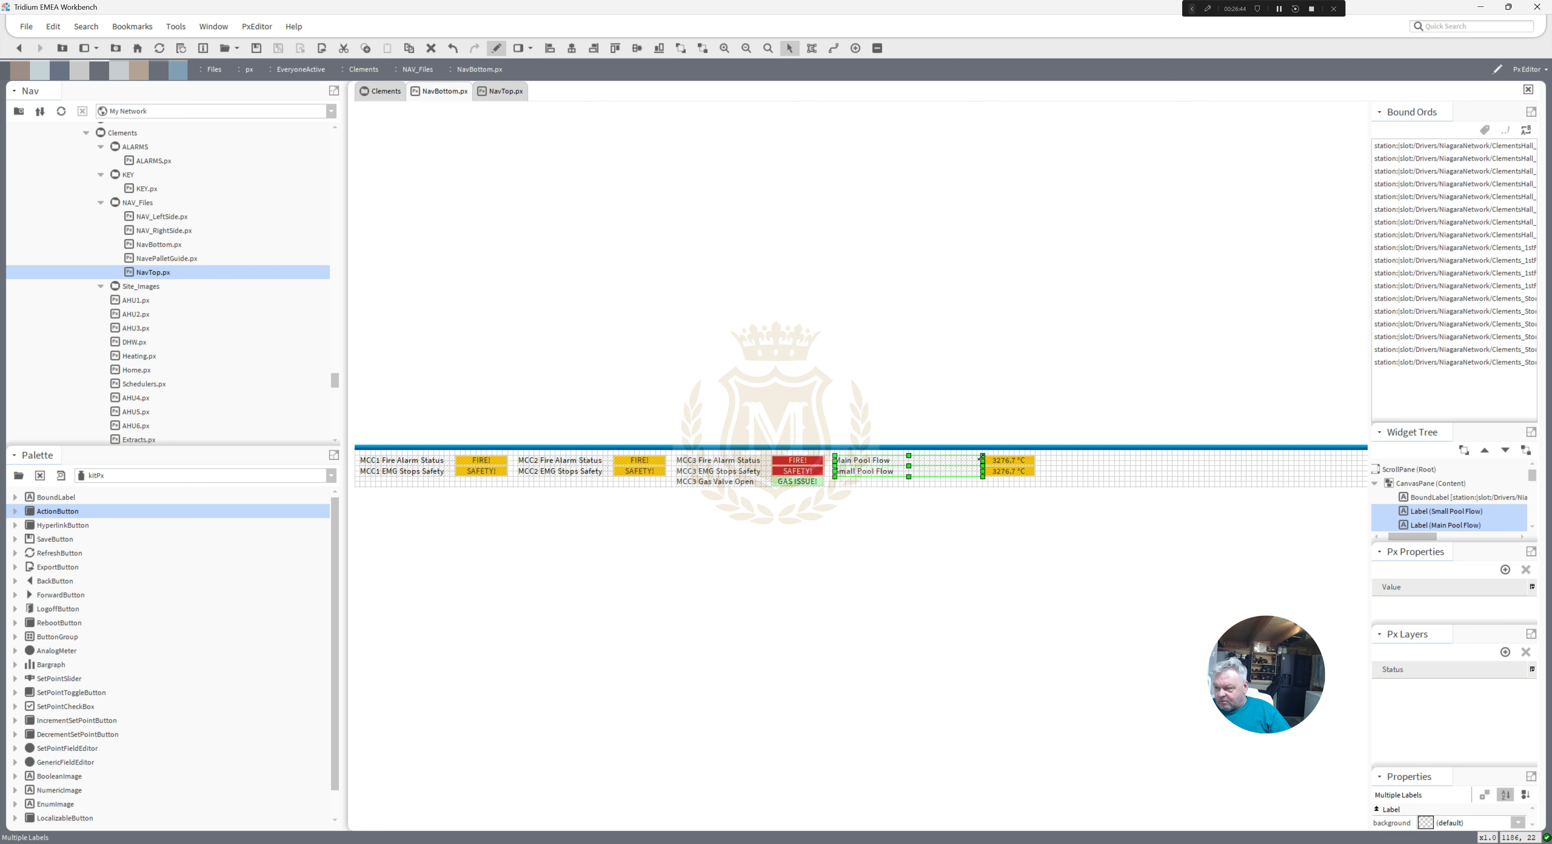
pyautogui.moveTo(983, 465); pyautogui.dragTo(904, 465)
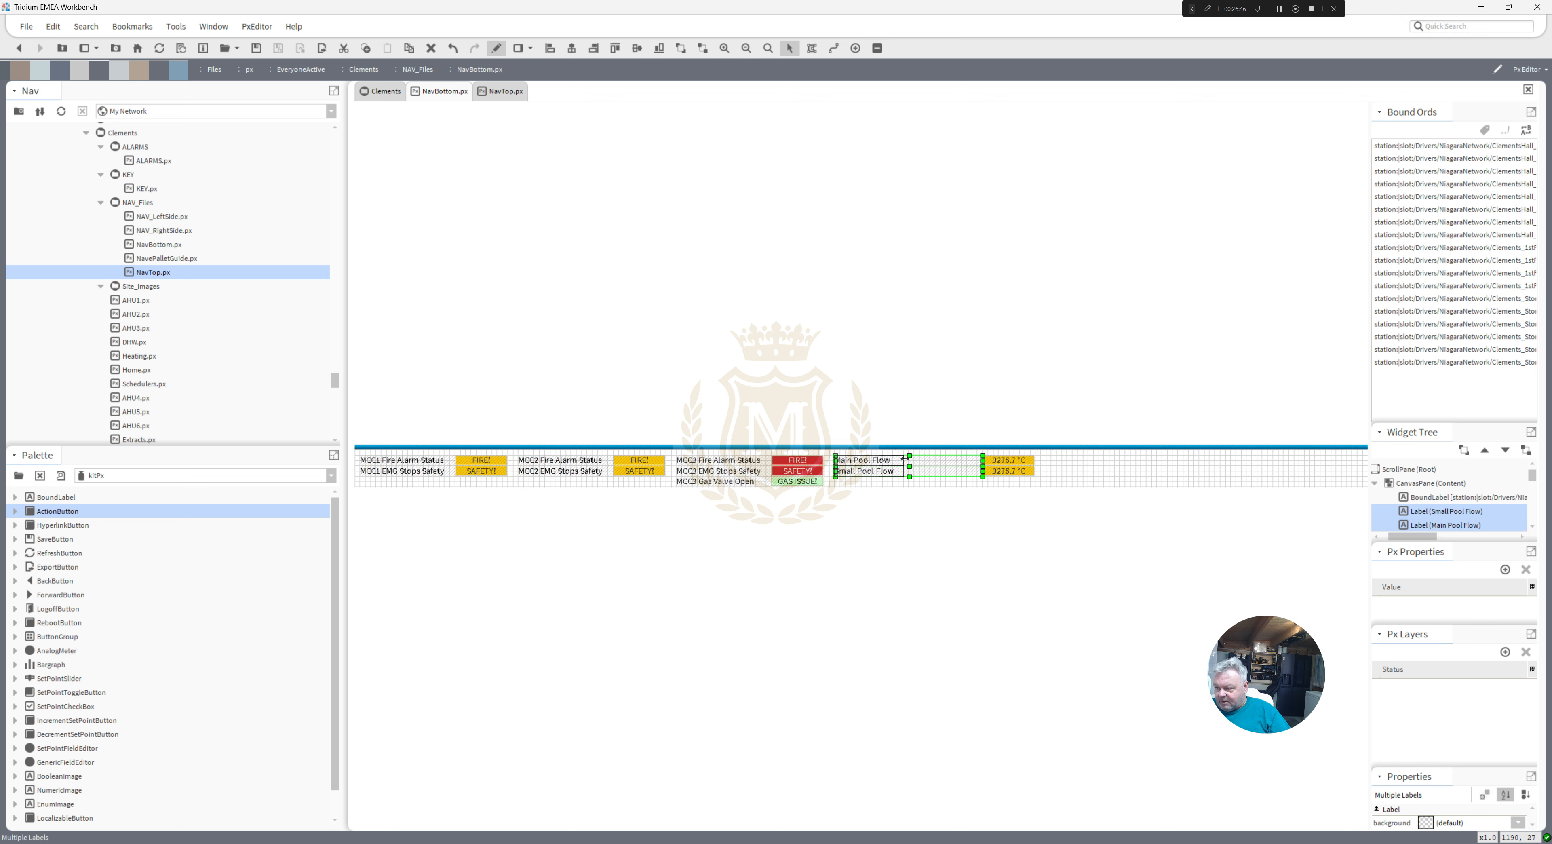
pyautogui.moveTo(1046, 483); pyautogui.dragTo(897, 465)
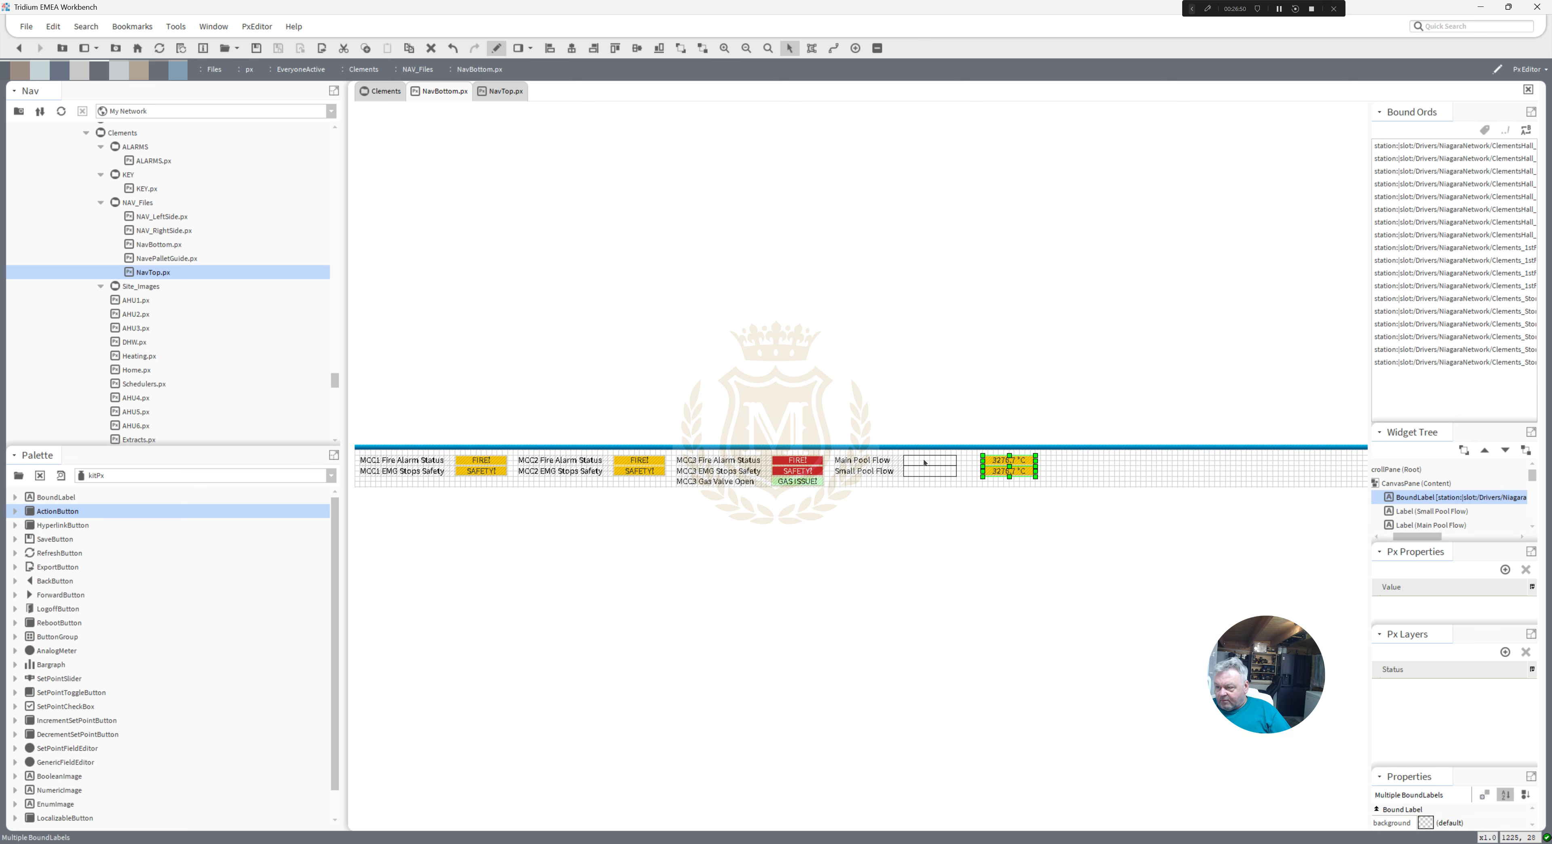
pyautogui.click(498, 52)
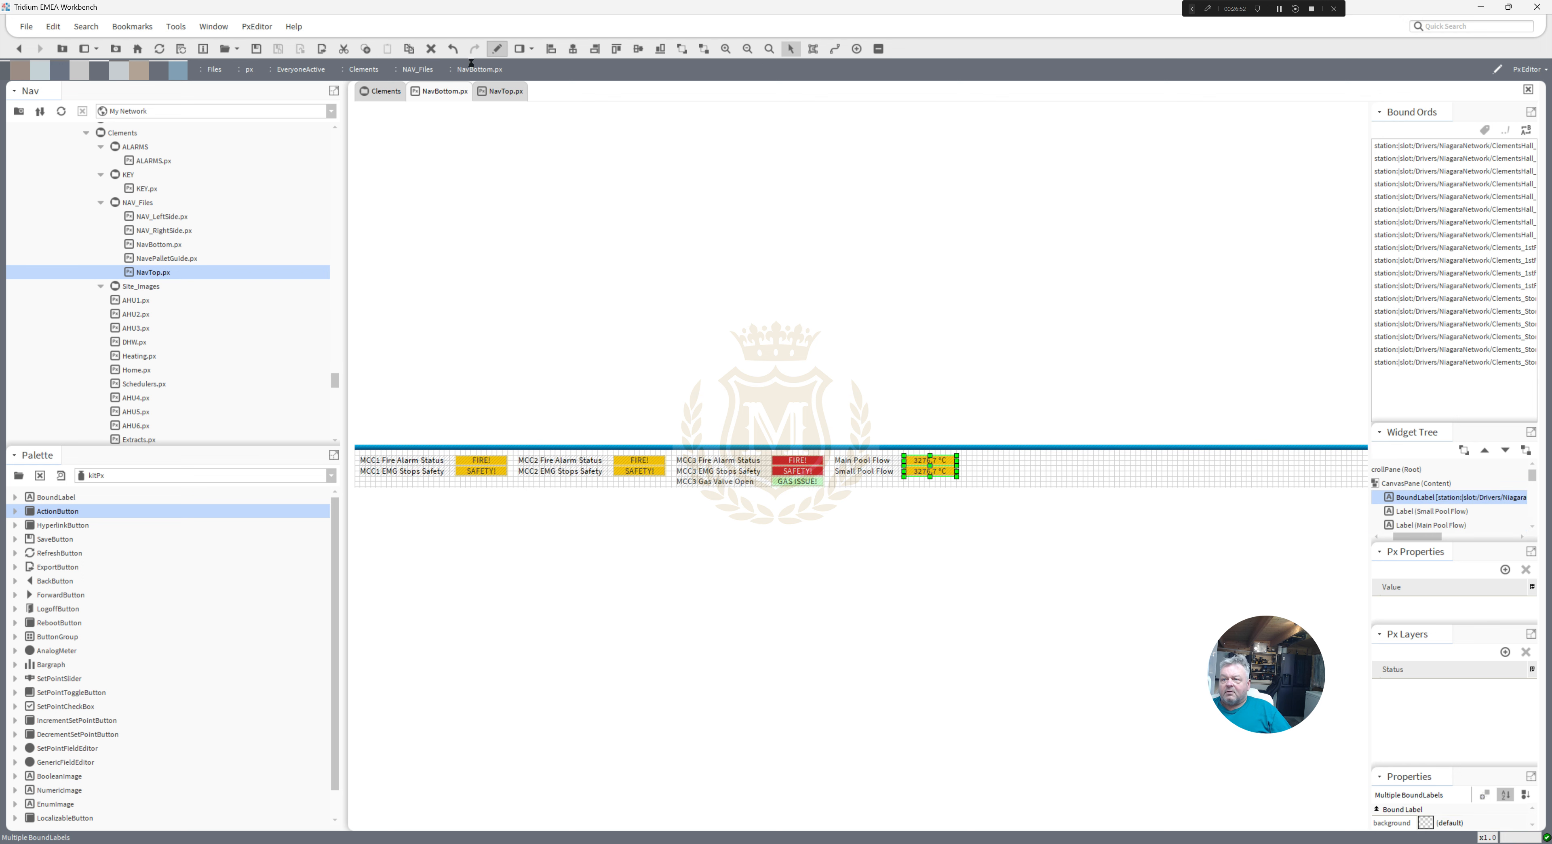
# - Copy the UI05_HWS_FlowTemp label together with its value label from the Clements home page
pyautogui.click(388, 92)
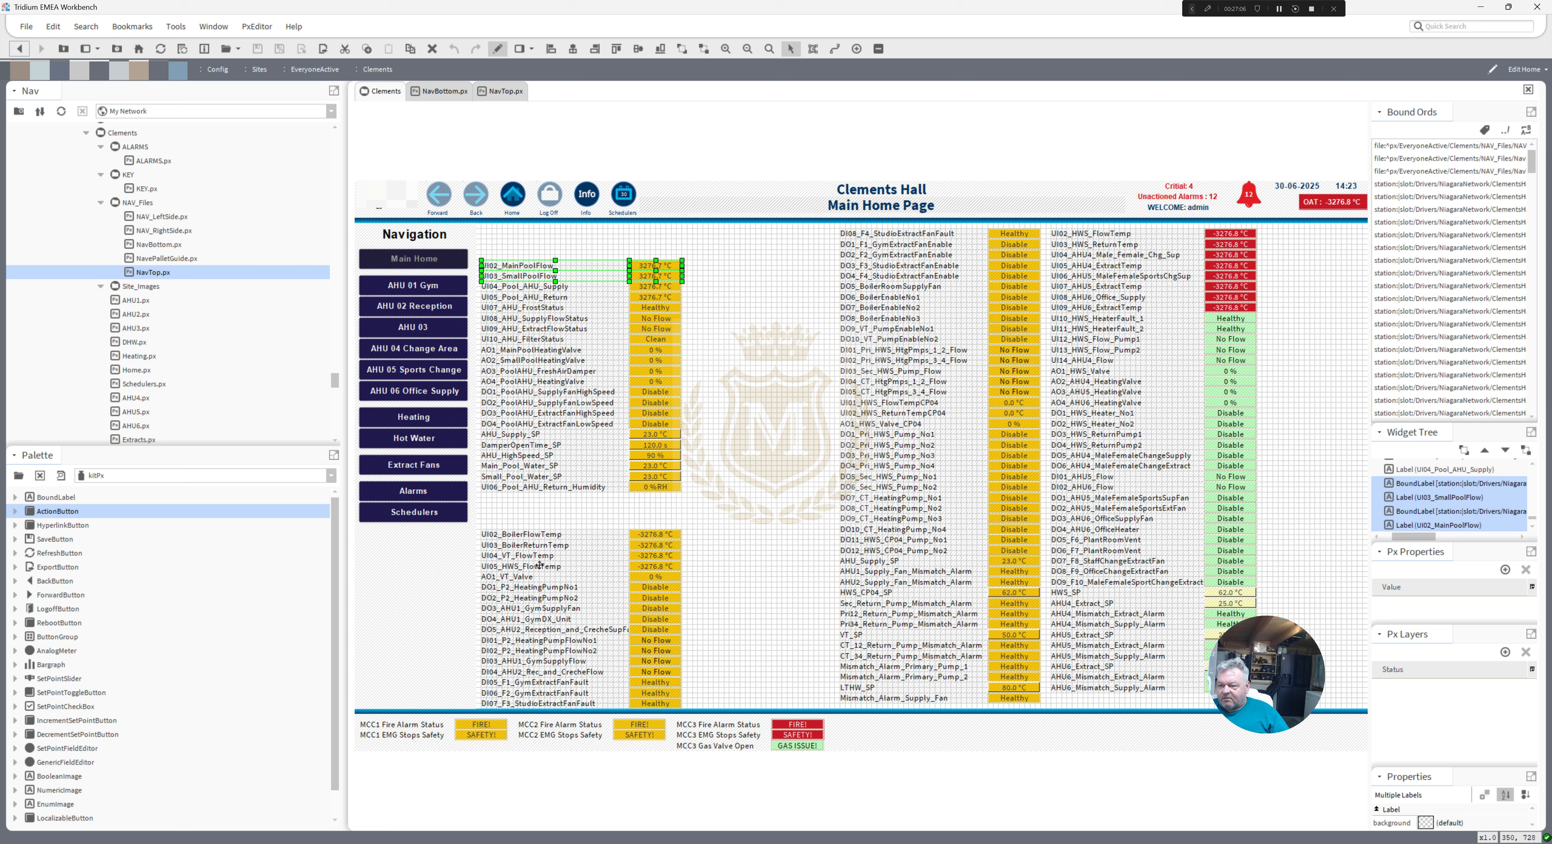
pyautogui.click(587, 570)
pyautogui.keyDown('shift'); pyautogui.click(644, 569); pyautogui.keyUp('shift')
pyautogui.rightClick(646, 569)
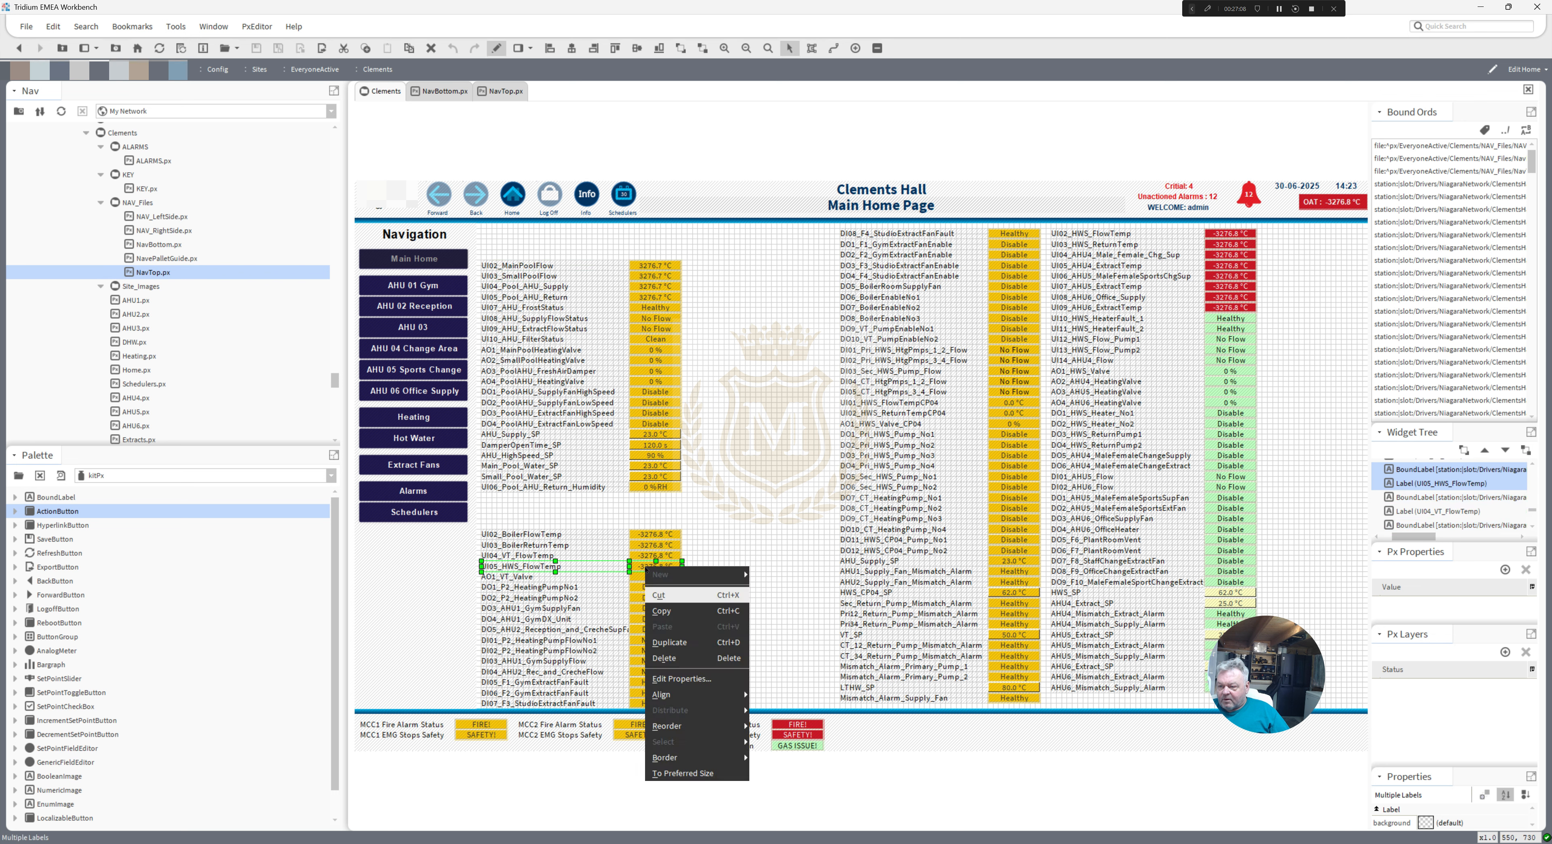
pyautogui.click(661, 609)
# - Paste the copied UI05_HWS_FlowTemp labels into NavBottom.px in edit mode and place them level with the Main Pool Flow row
pyautogui.click(443, 91)
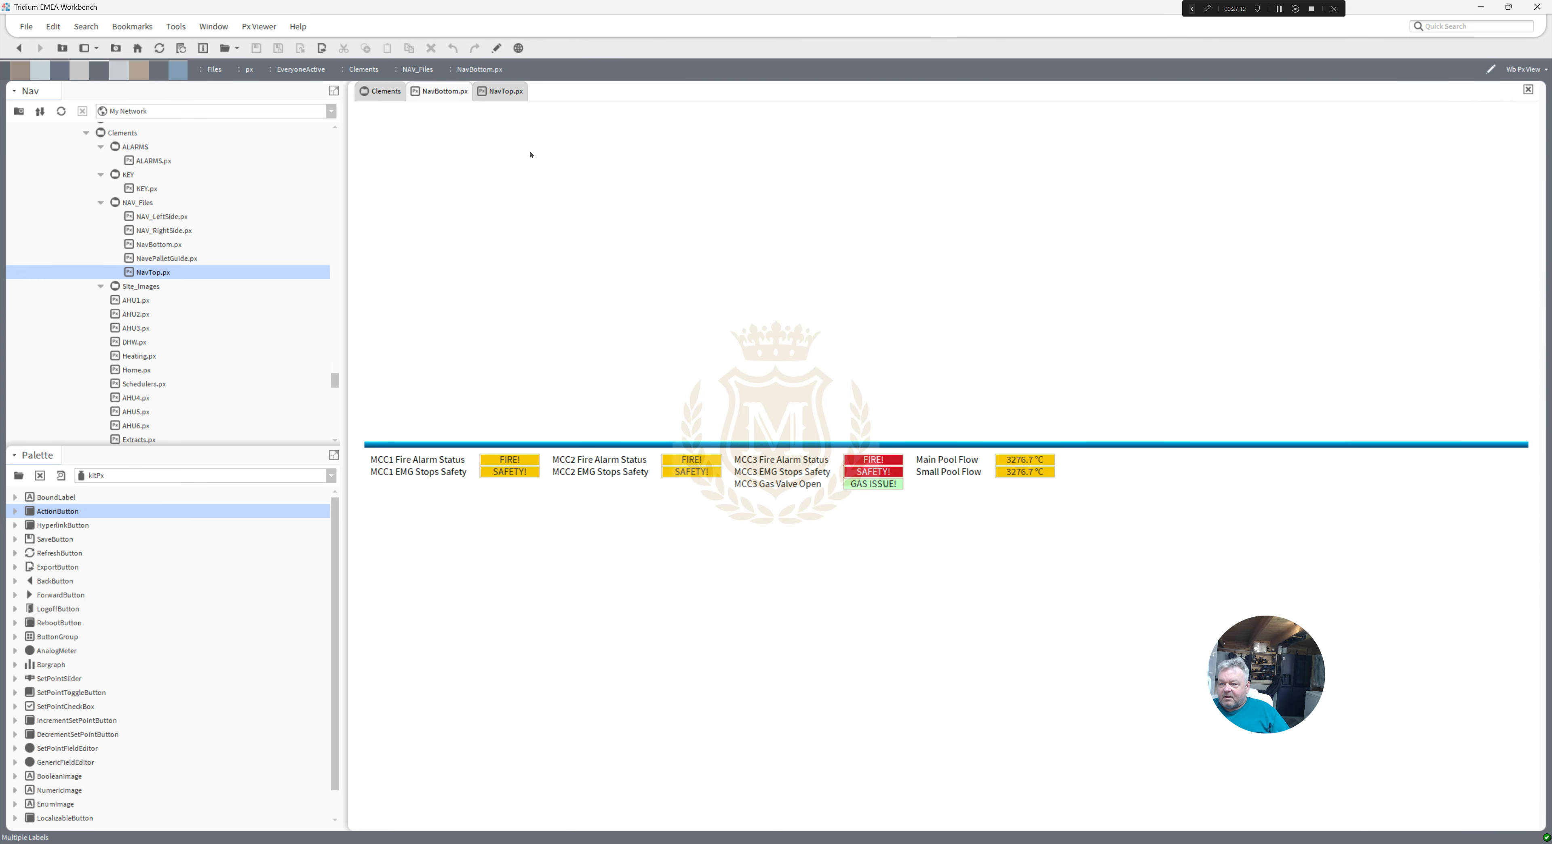
pyautogui.click(497, 48)
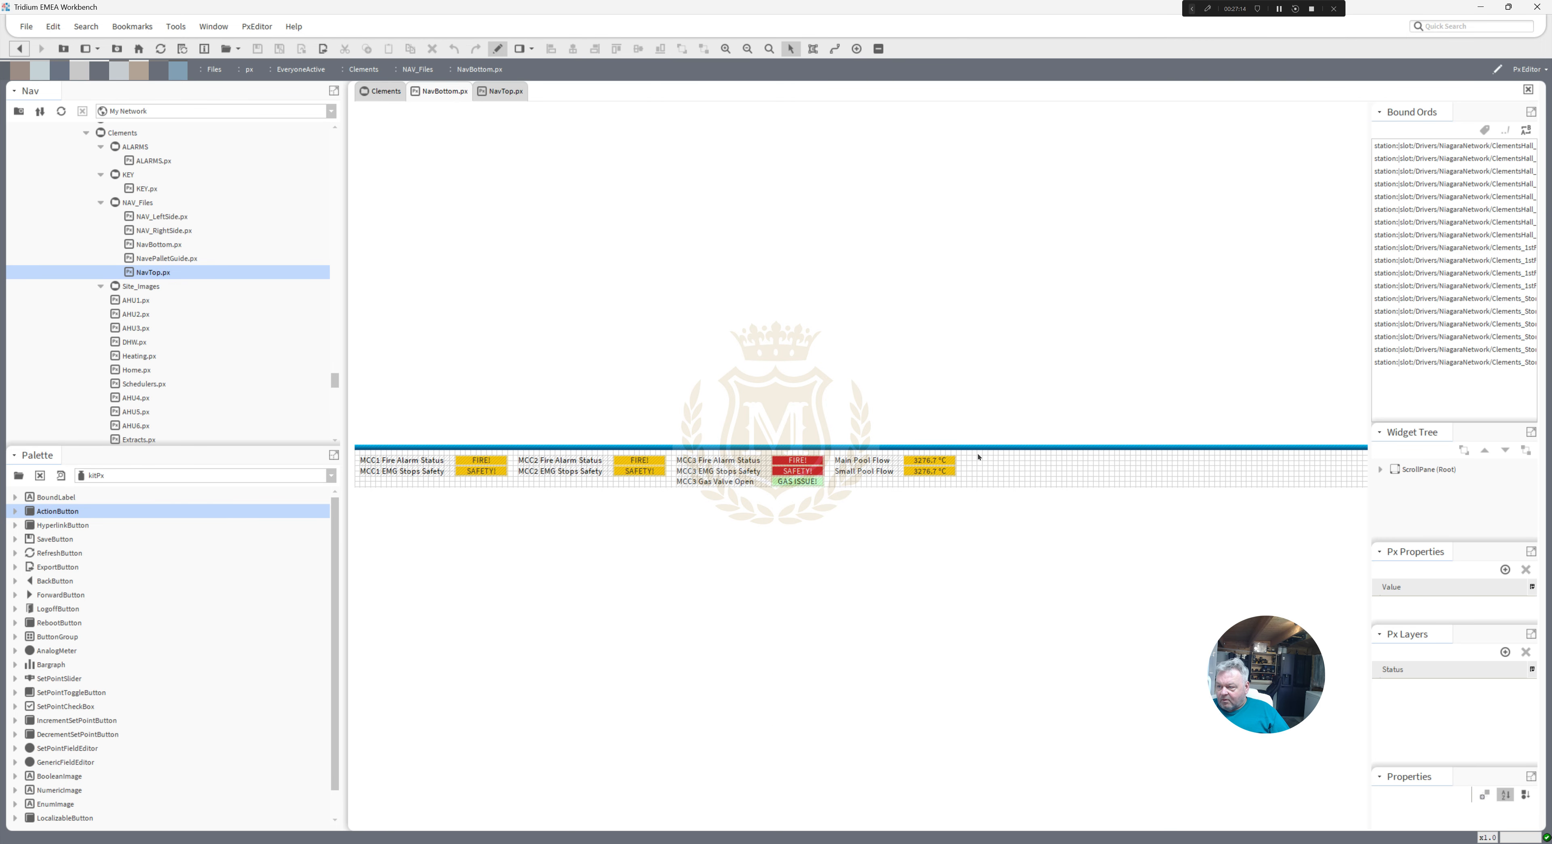
pyautogui.rightClick(998, 463)
pyautogui.click(1018, 511)
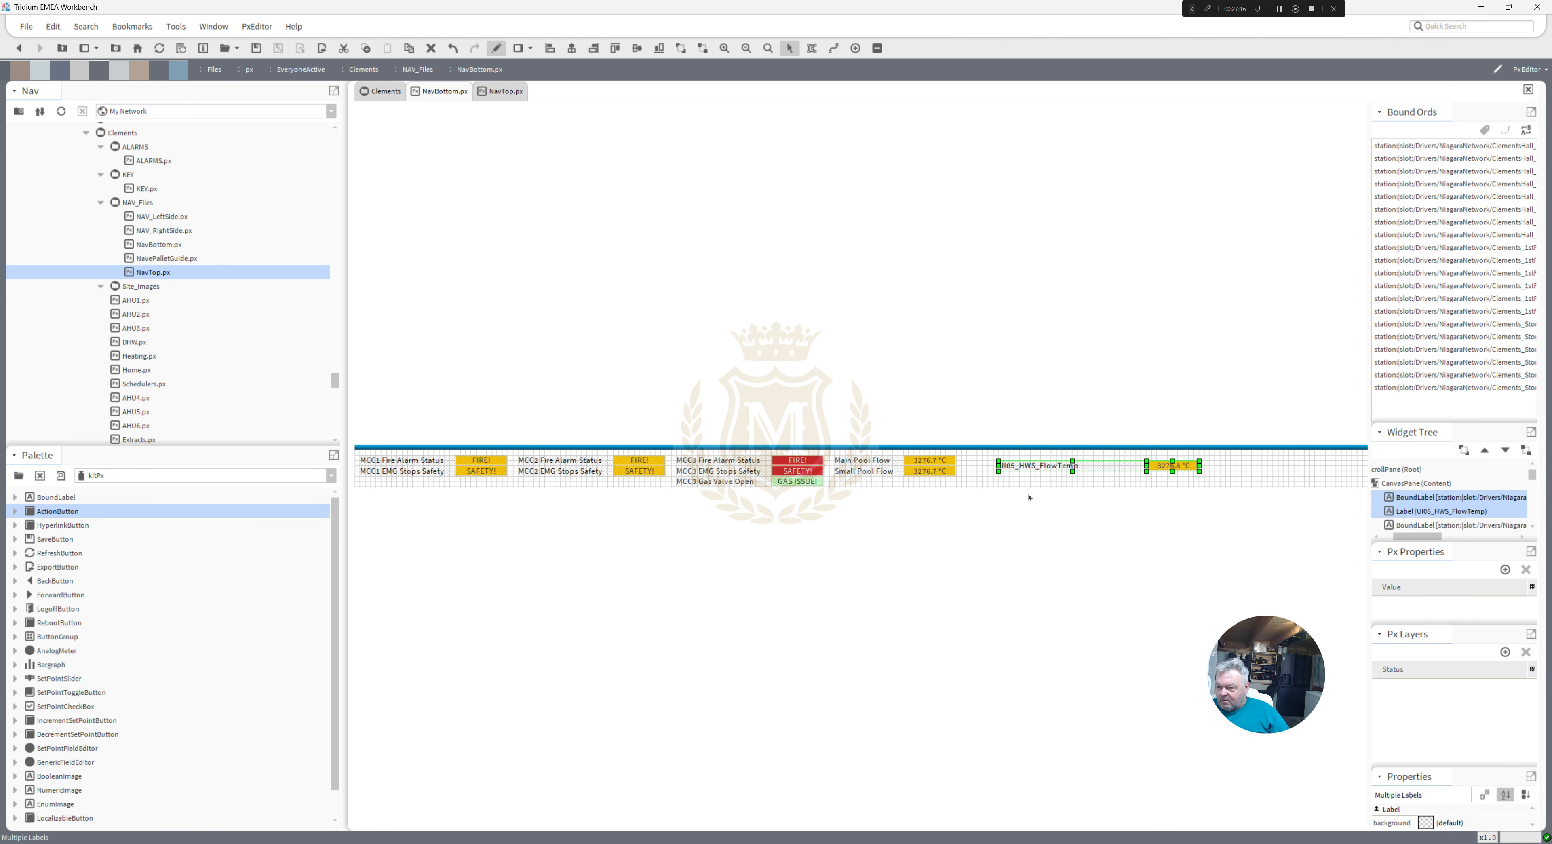
pyautogui.moveTo(1024, 467); pyautogui.dragTo(998, 462)
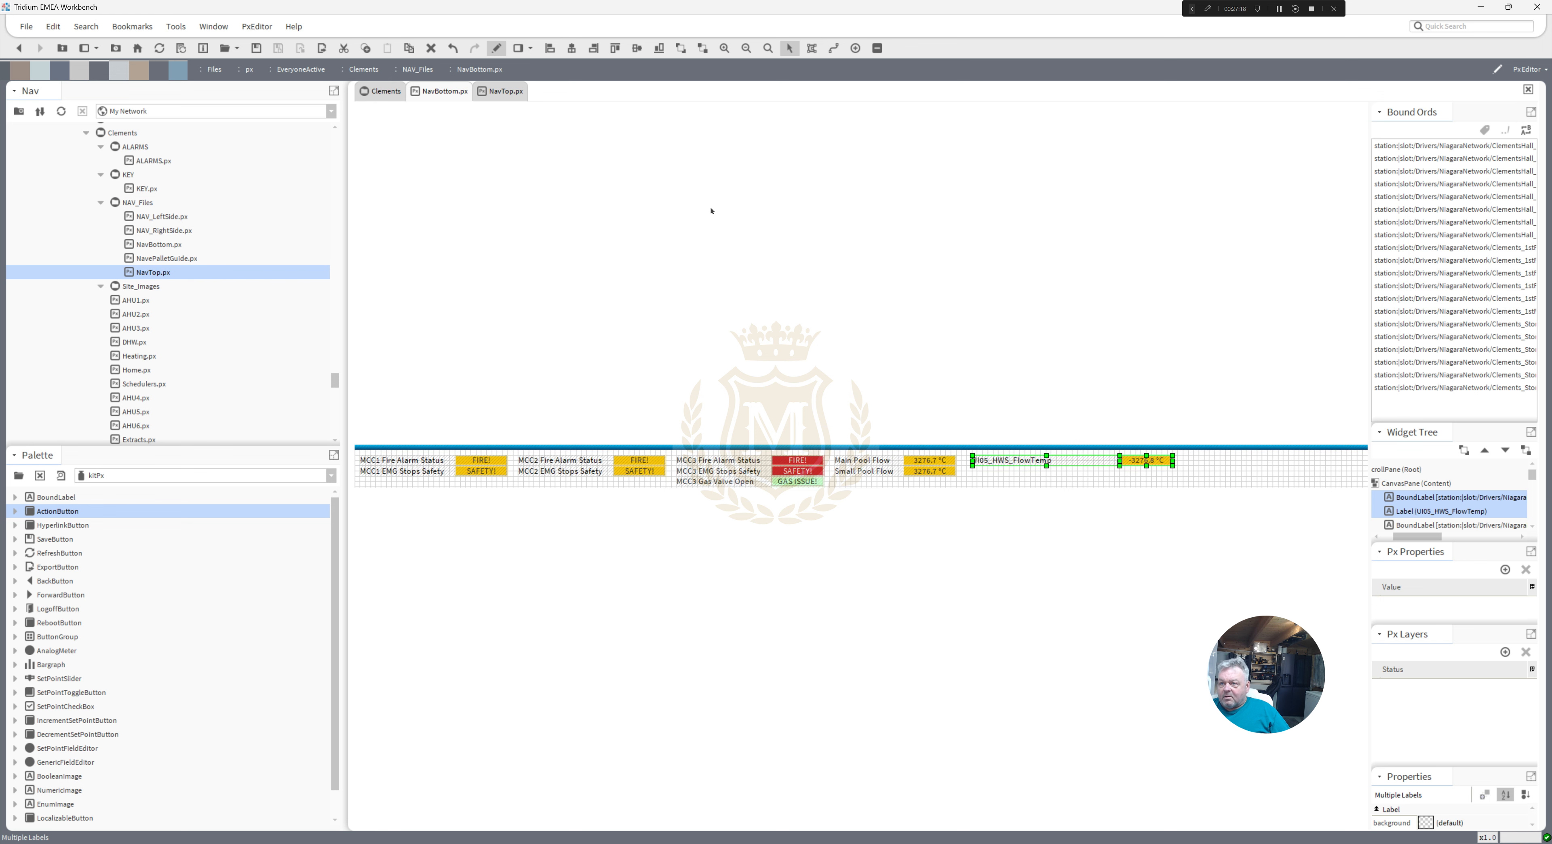
# - Copy the UI02_HWS_FlowTemp label together with its value label from the Clements home page
pyautogui.click(363, 91)
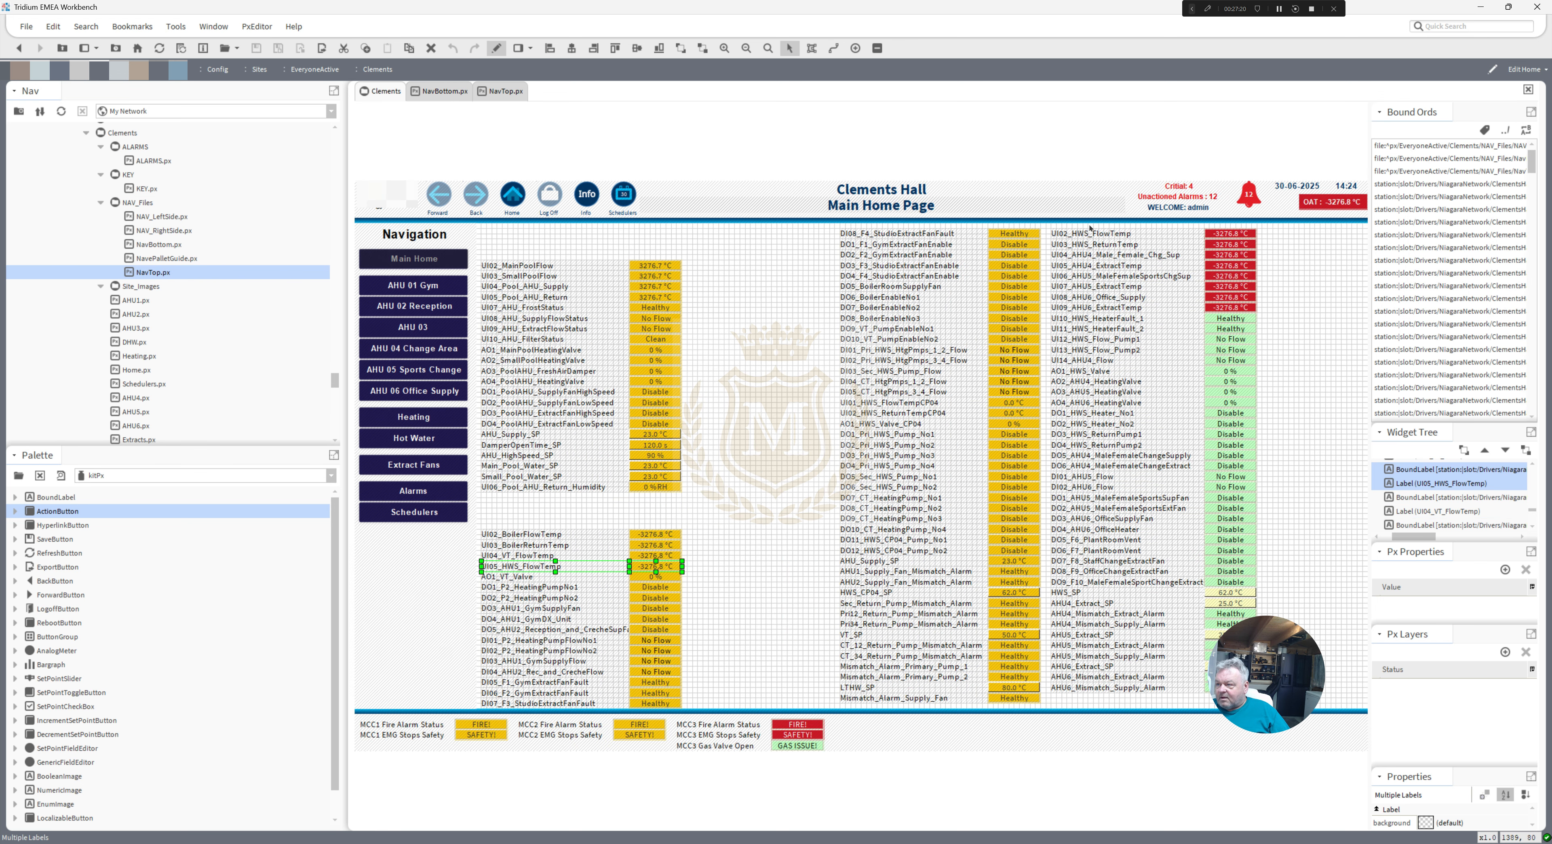
pyautogui.click(1097, 235)
pyautogui.keyDown('ctrl'); pyautogui.click(1223, 234); pyautogui.keyUp('ctrl')
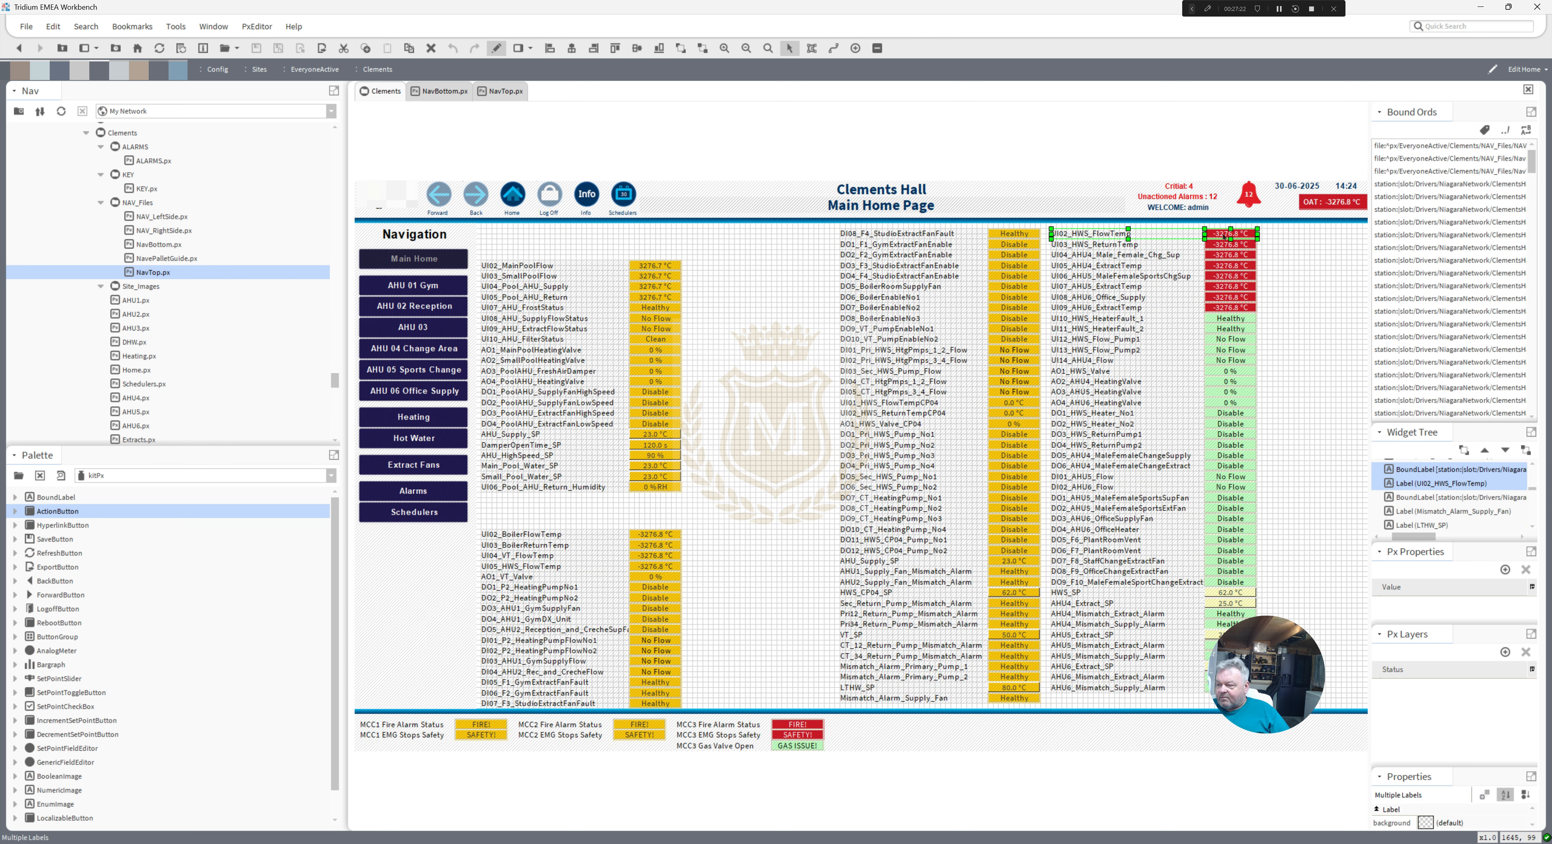
pyautogui.rightClick(1223, 234)
pyautogui.click(1241, 279)
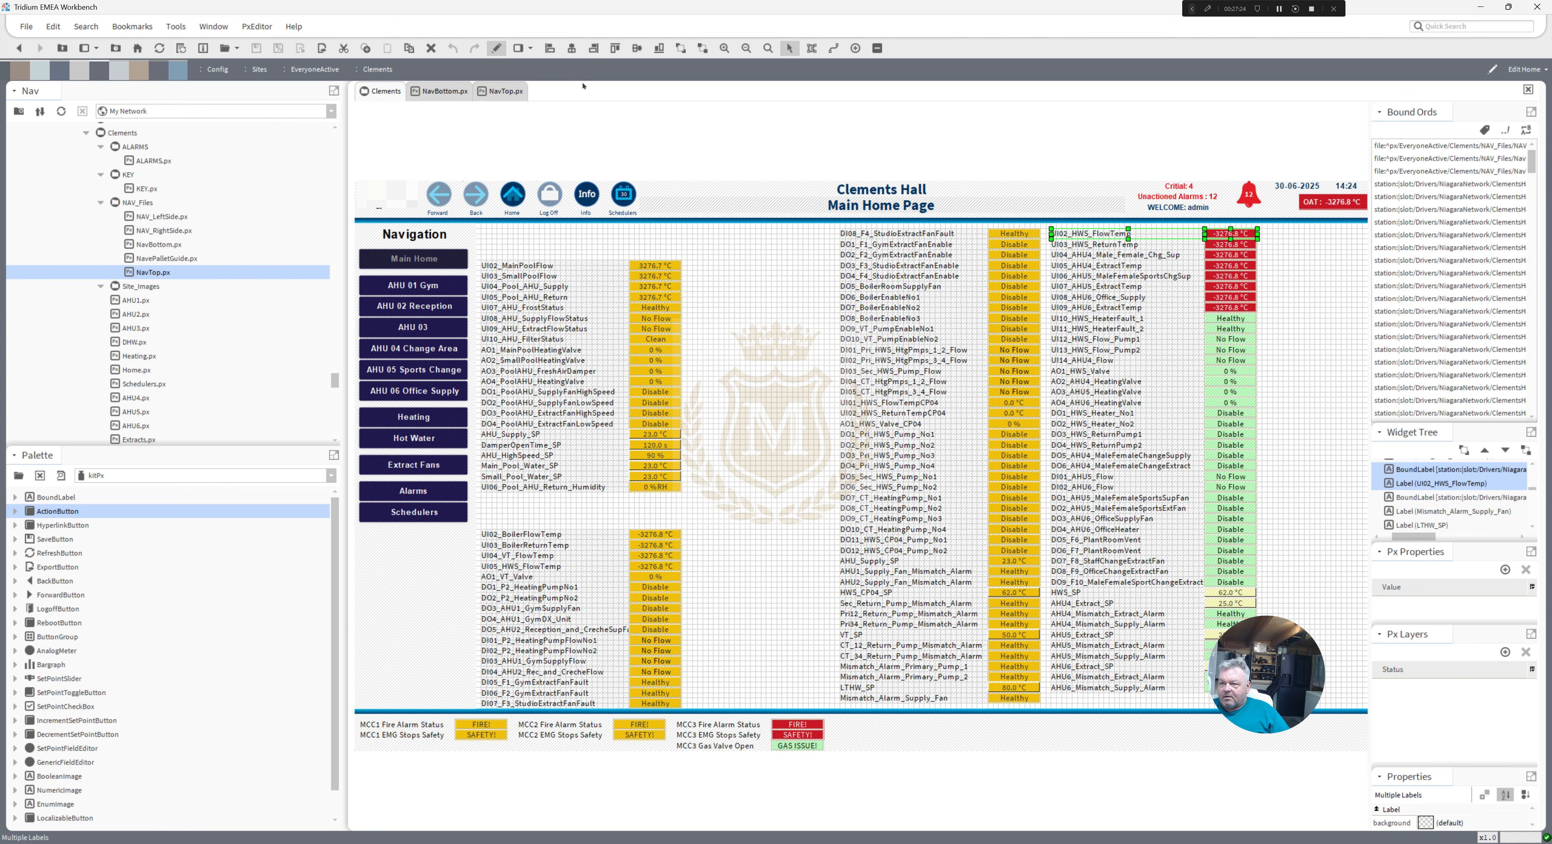
# - Paste the UI02_HWS_FlowTemp labels into NavBottom.px and place them directly below the UI05_HWS_FlowTemp row
pyautogui.click(453, 91)
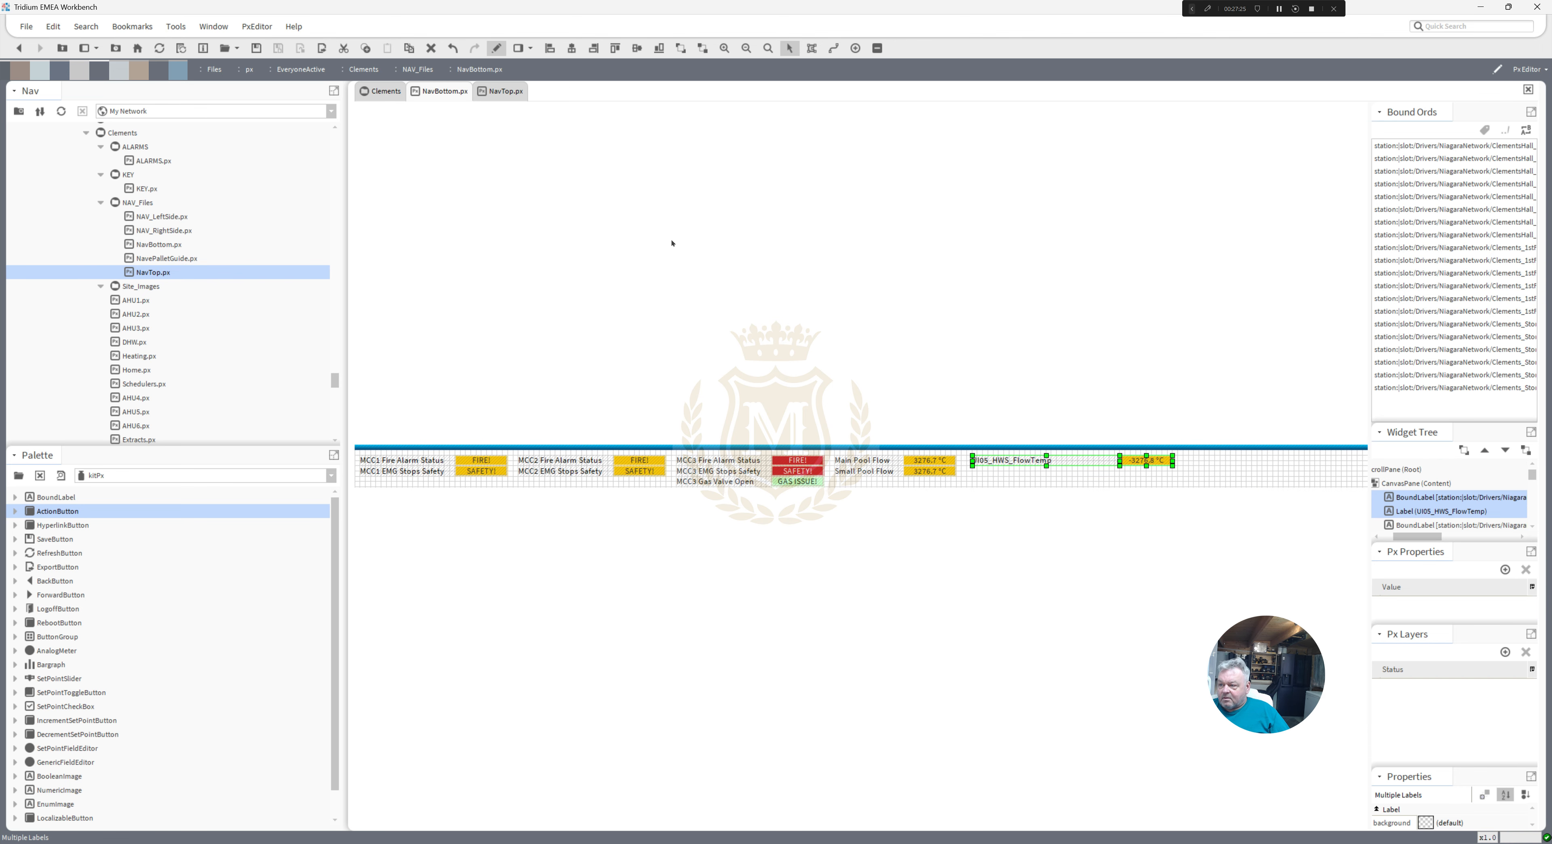
pyautogui.rightClick(1038, 475)
pyautogui.click(1078, 533)
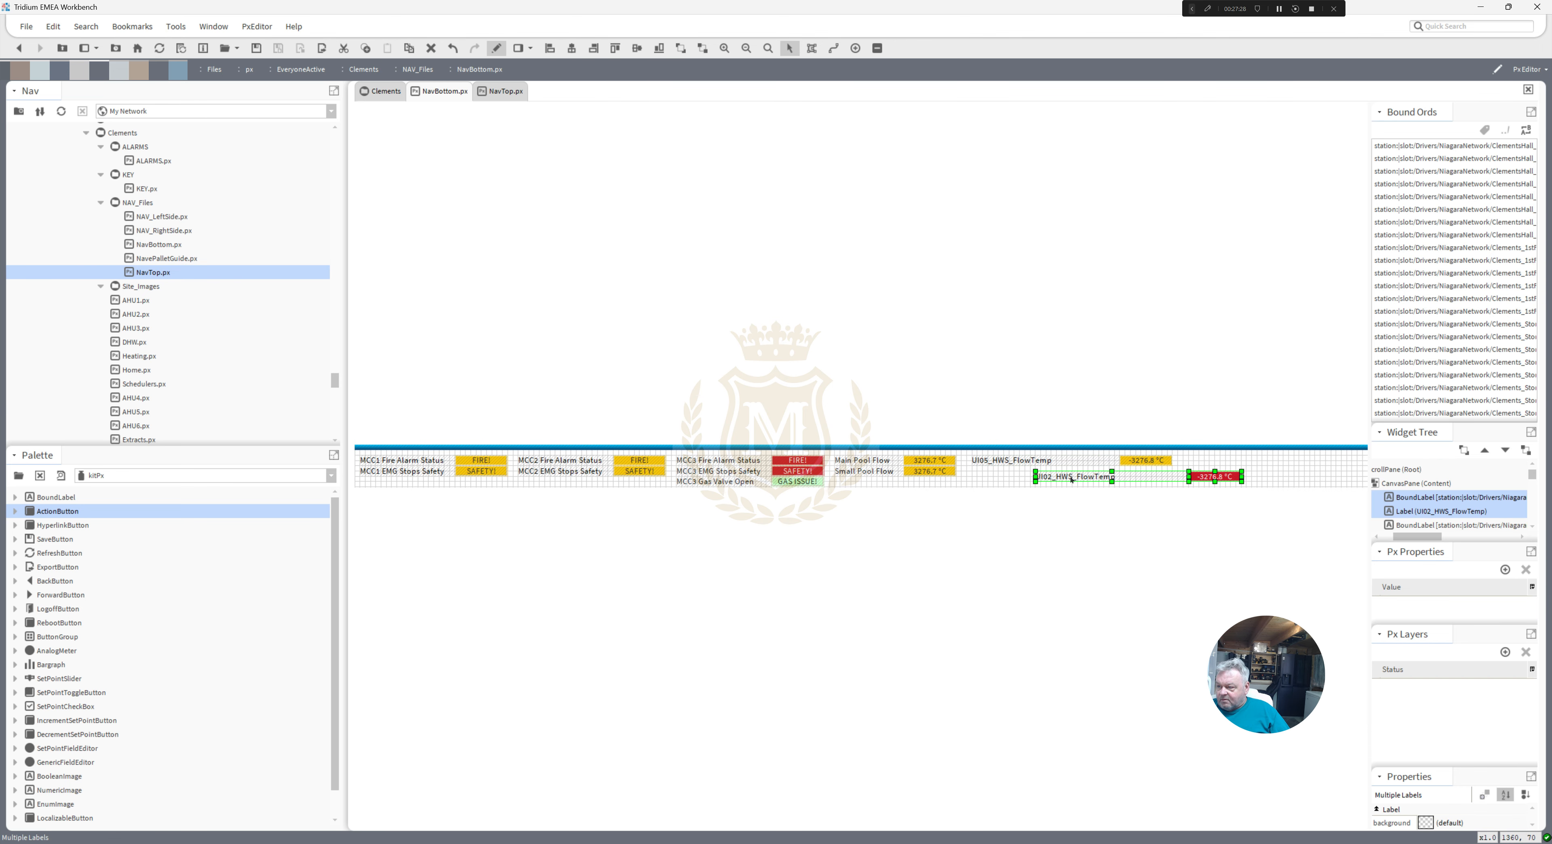
pyautogui.moveTo(1037, 477); pyautogui.dragTo(1006, 467)
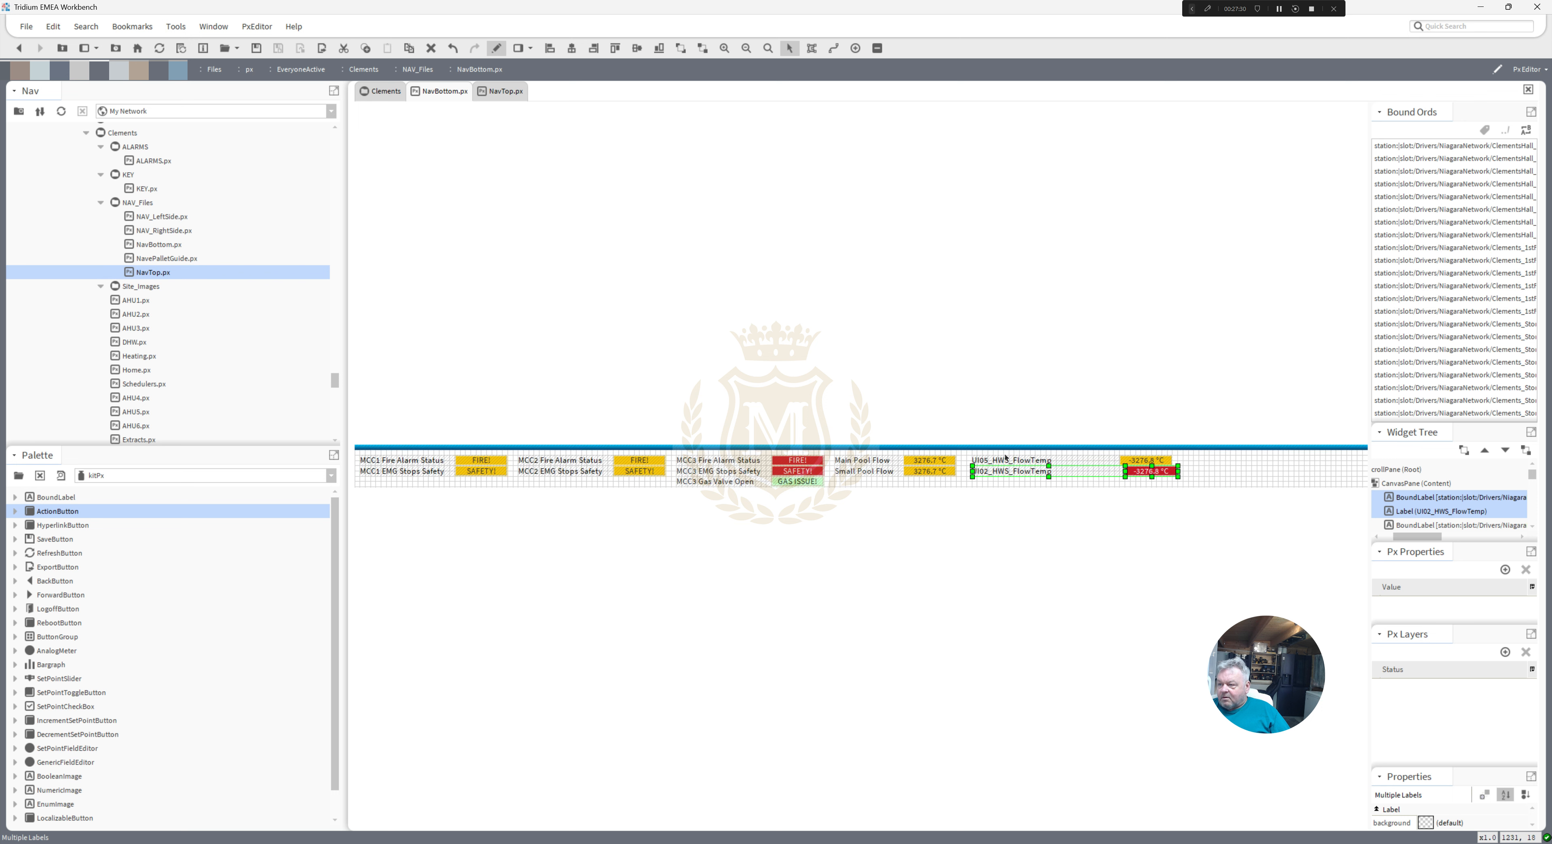
# - Change the text of the UI05_HWS_FlowTemp label to "MCC1 HWS Flow" and copy that text for reuse
pyautogui.doubleClick(1005, 456)
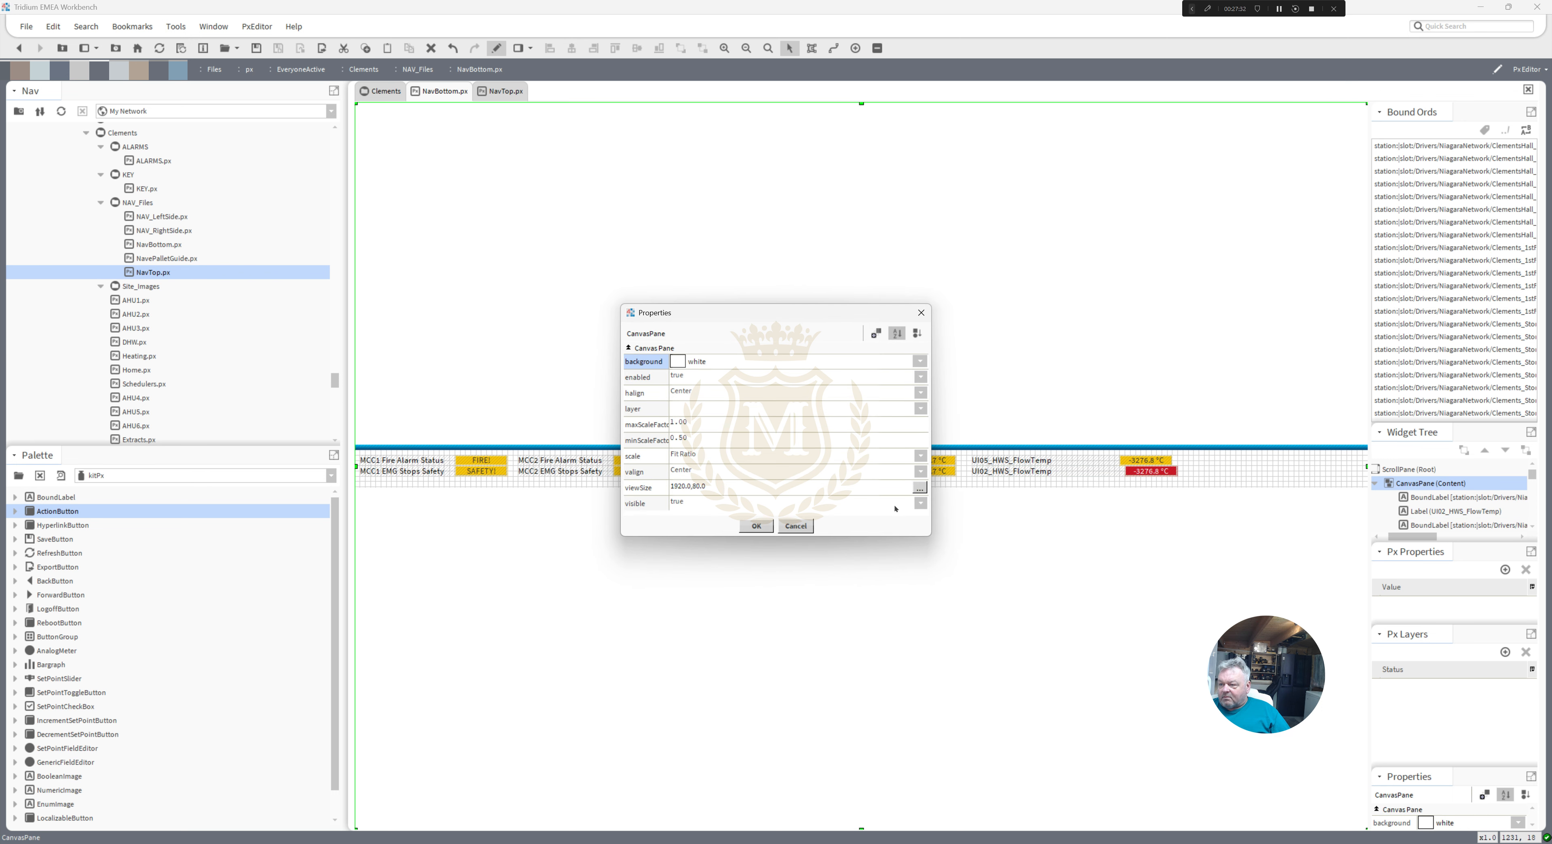
pyautogui.click(795, 526)
pyautogui.doubleClick(1000, 462)
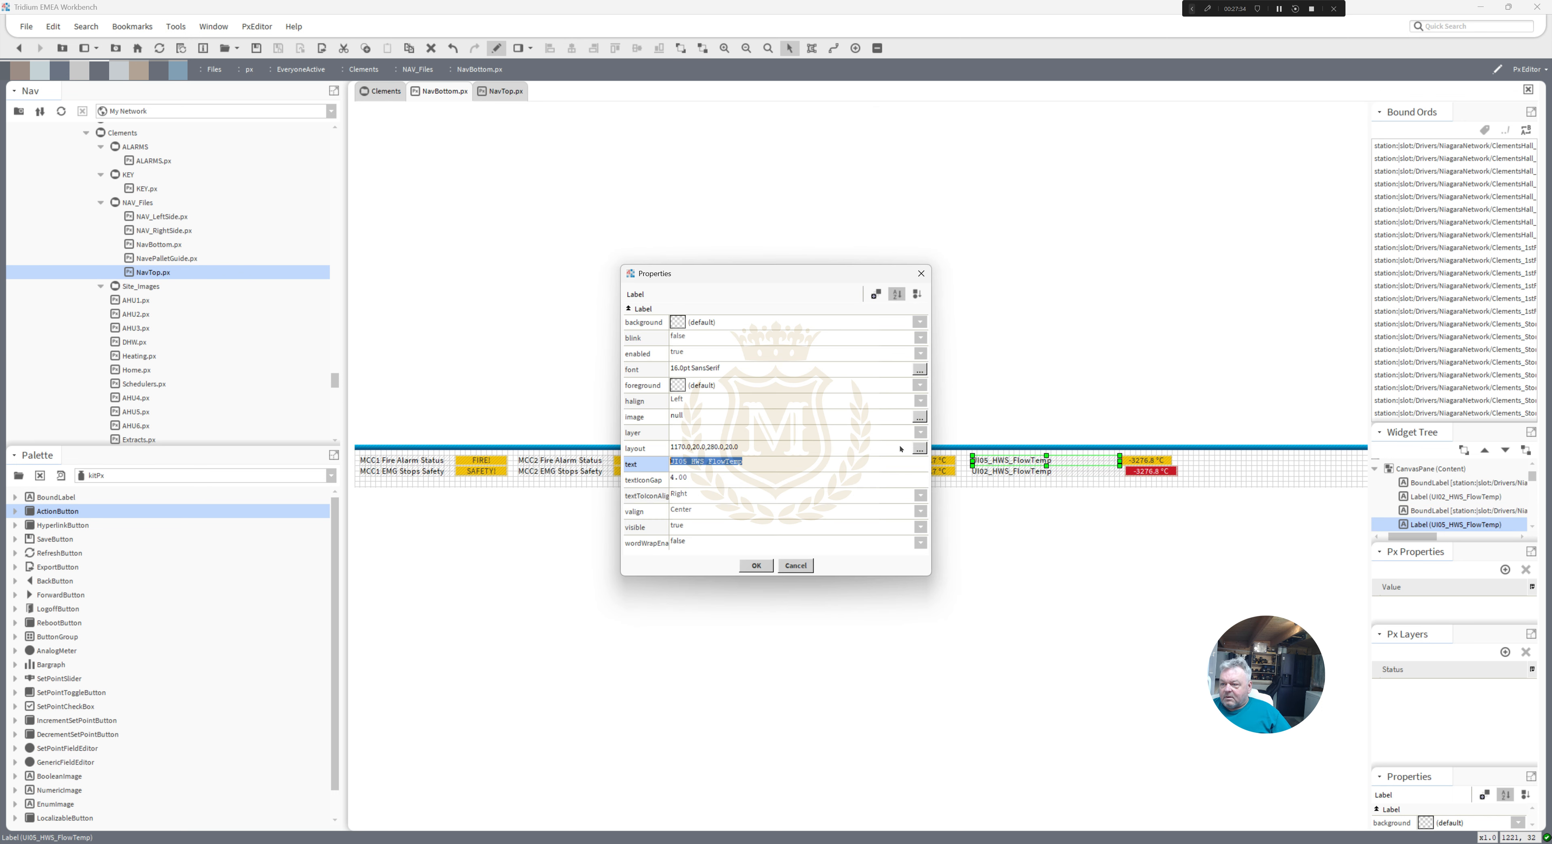
pyautogui.write('MCC')
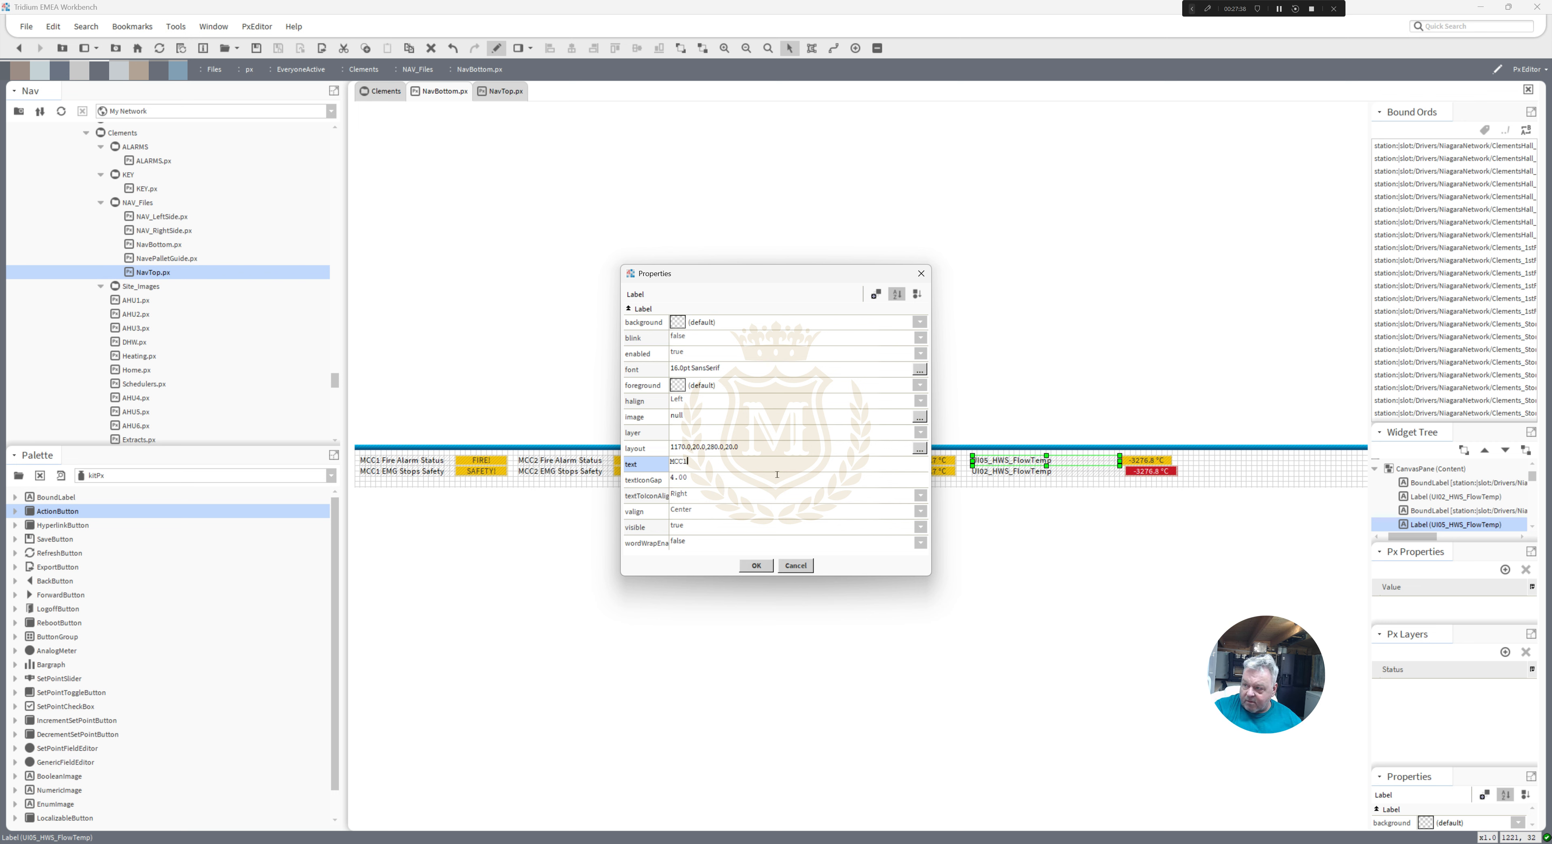
pyautogui.write('1')
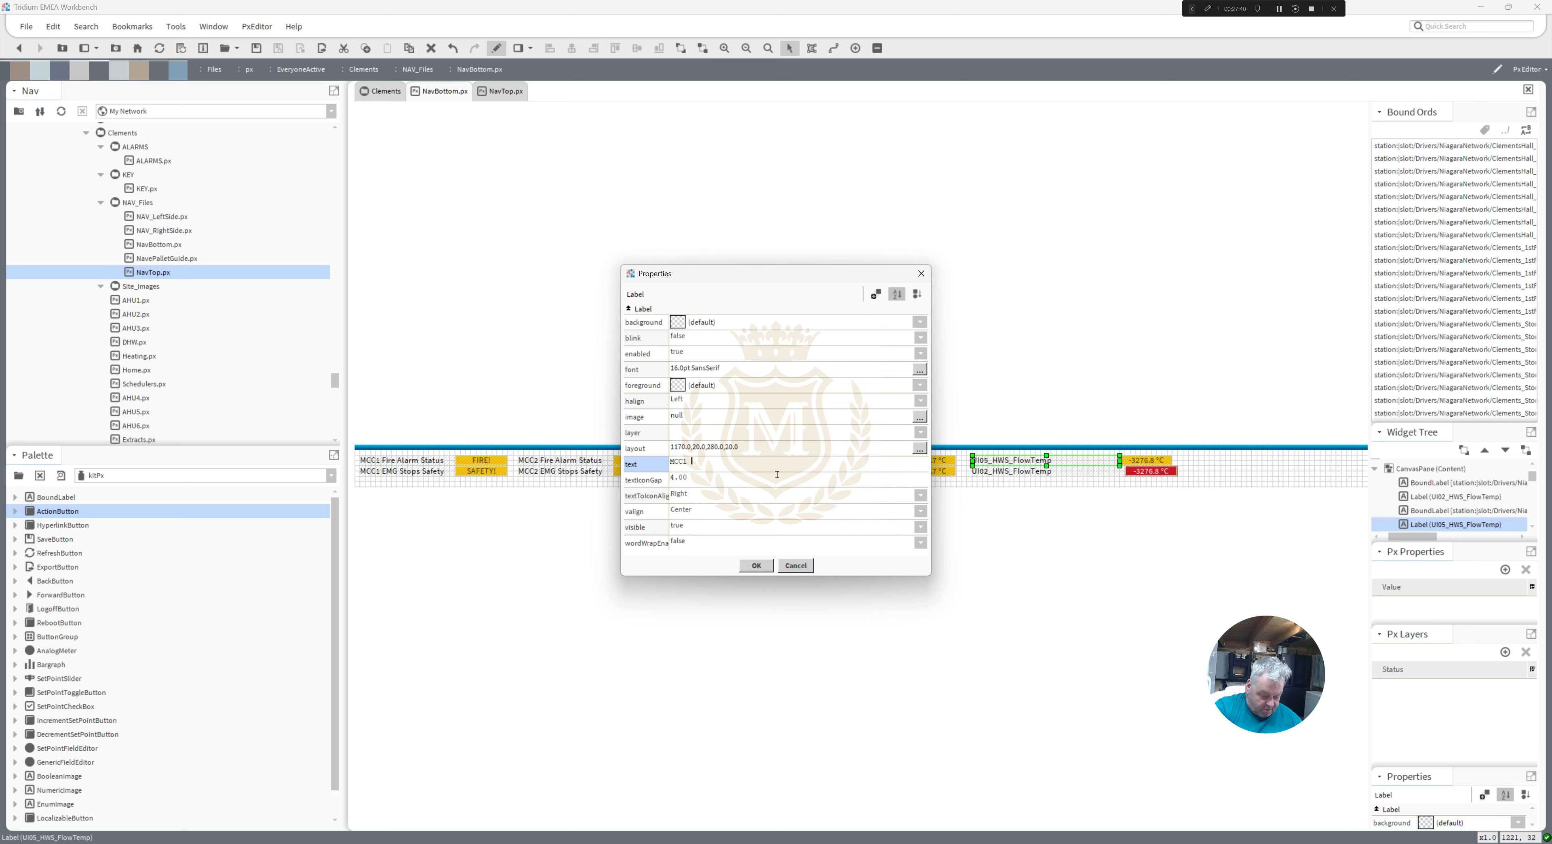
pyautogui.write(' HWS Flow')
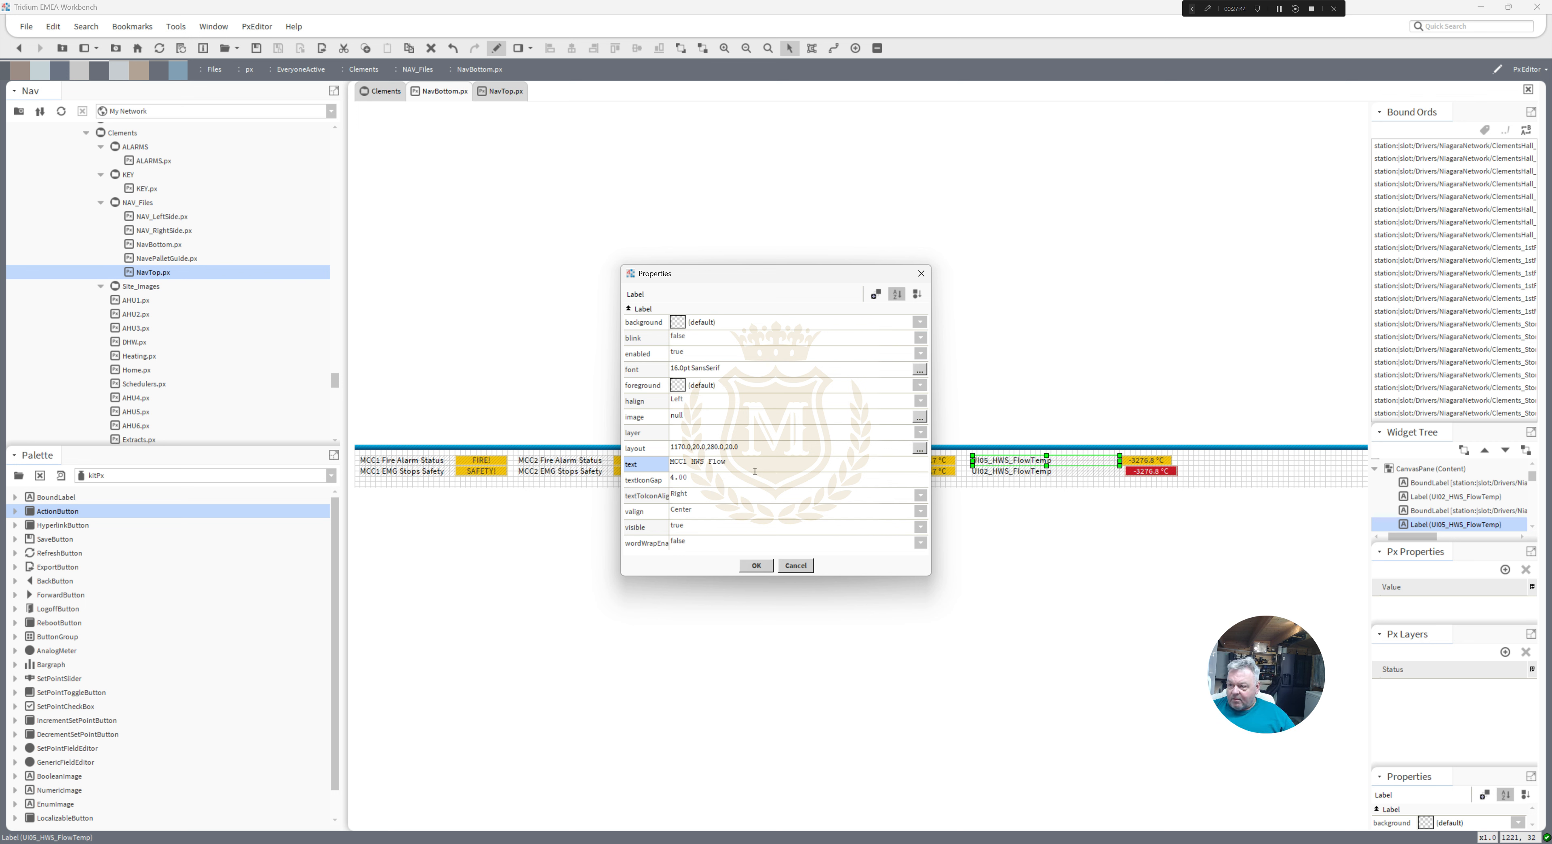
pyautogui.hotkey('ctrl', 'a')
pyautogui.click(756, 565)
# - Change the text of the UI02_HWS_FlowTemp label to "MCC3 HWS Flow", reusing the copied text
pyautogui.doubleClick(982, 472)
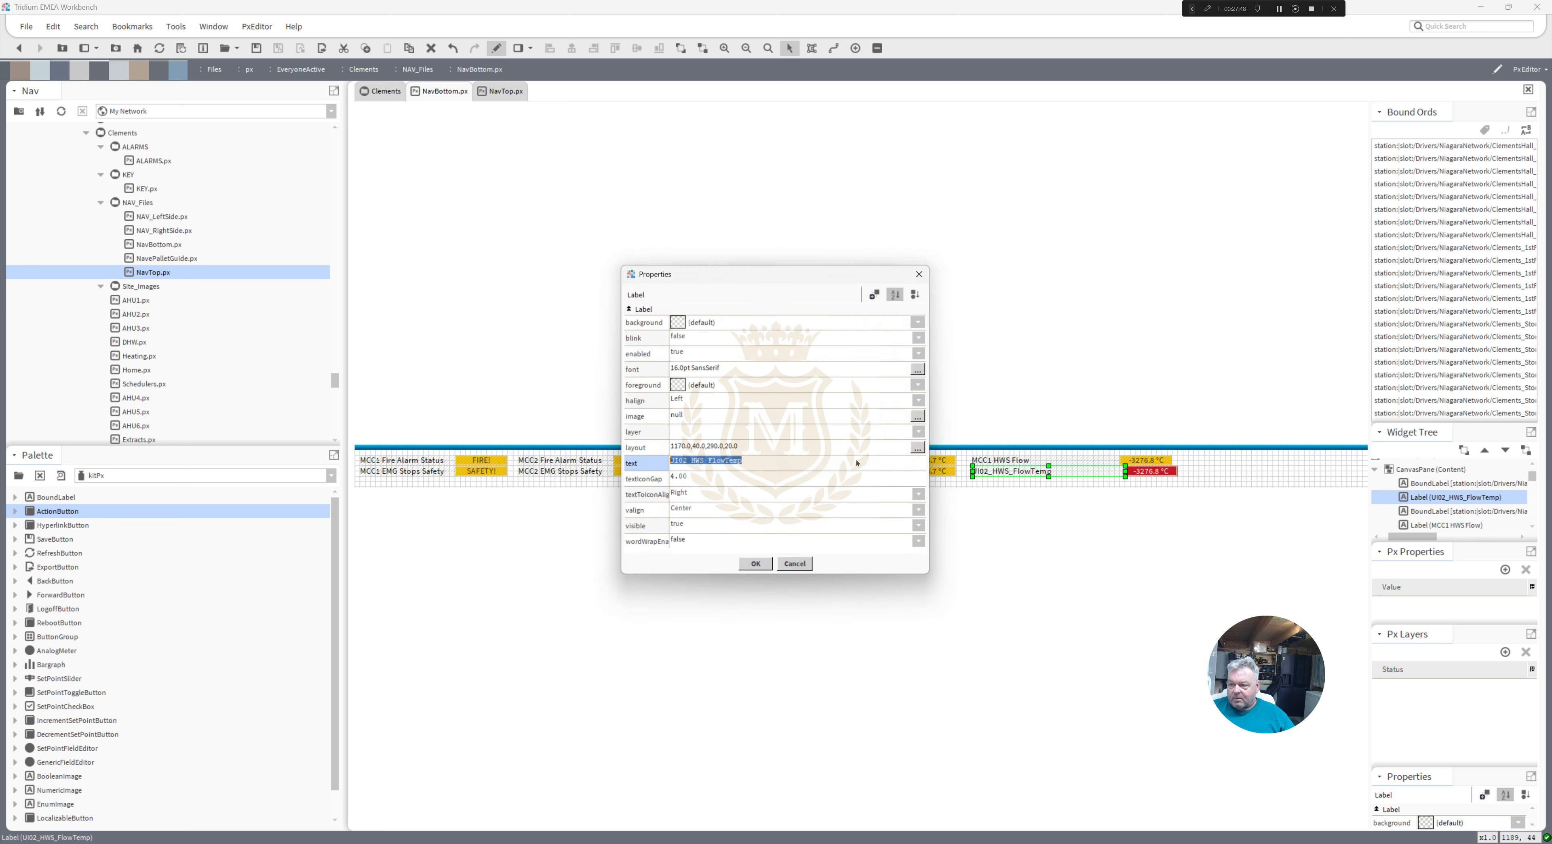
pyautogui.hotkey('ctrl', 'v')
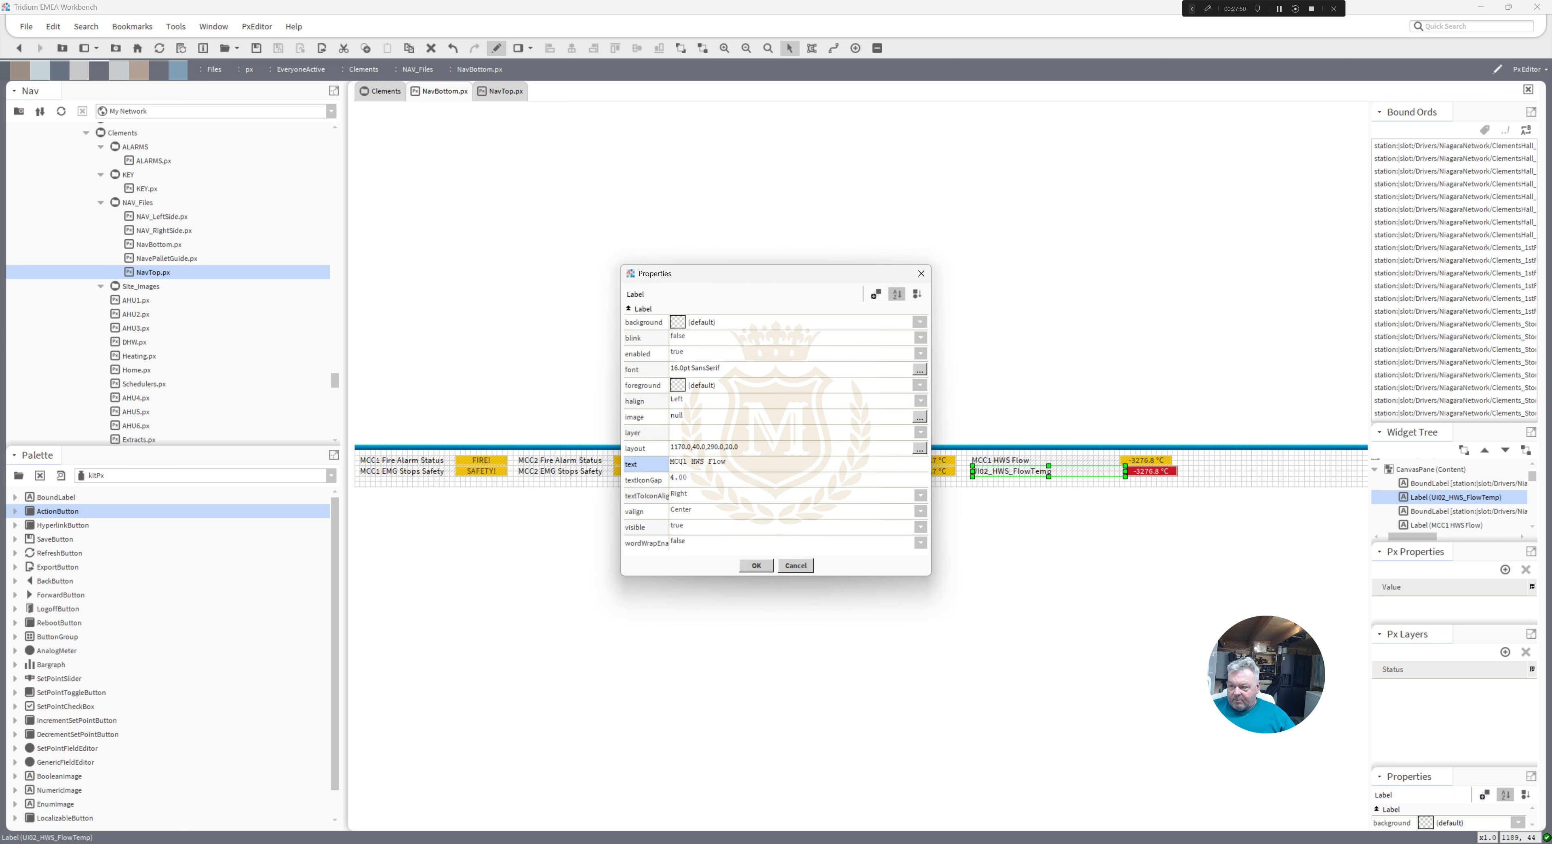
pyautogui.click(685, 461)
pyautogui.press('BackSpace')
pyautogui.write('3')
pyautogui.click(757, 564)
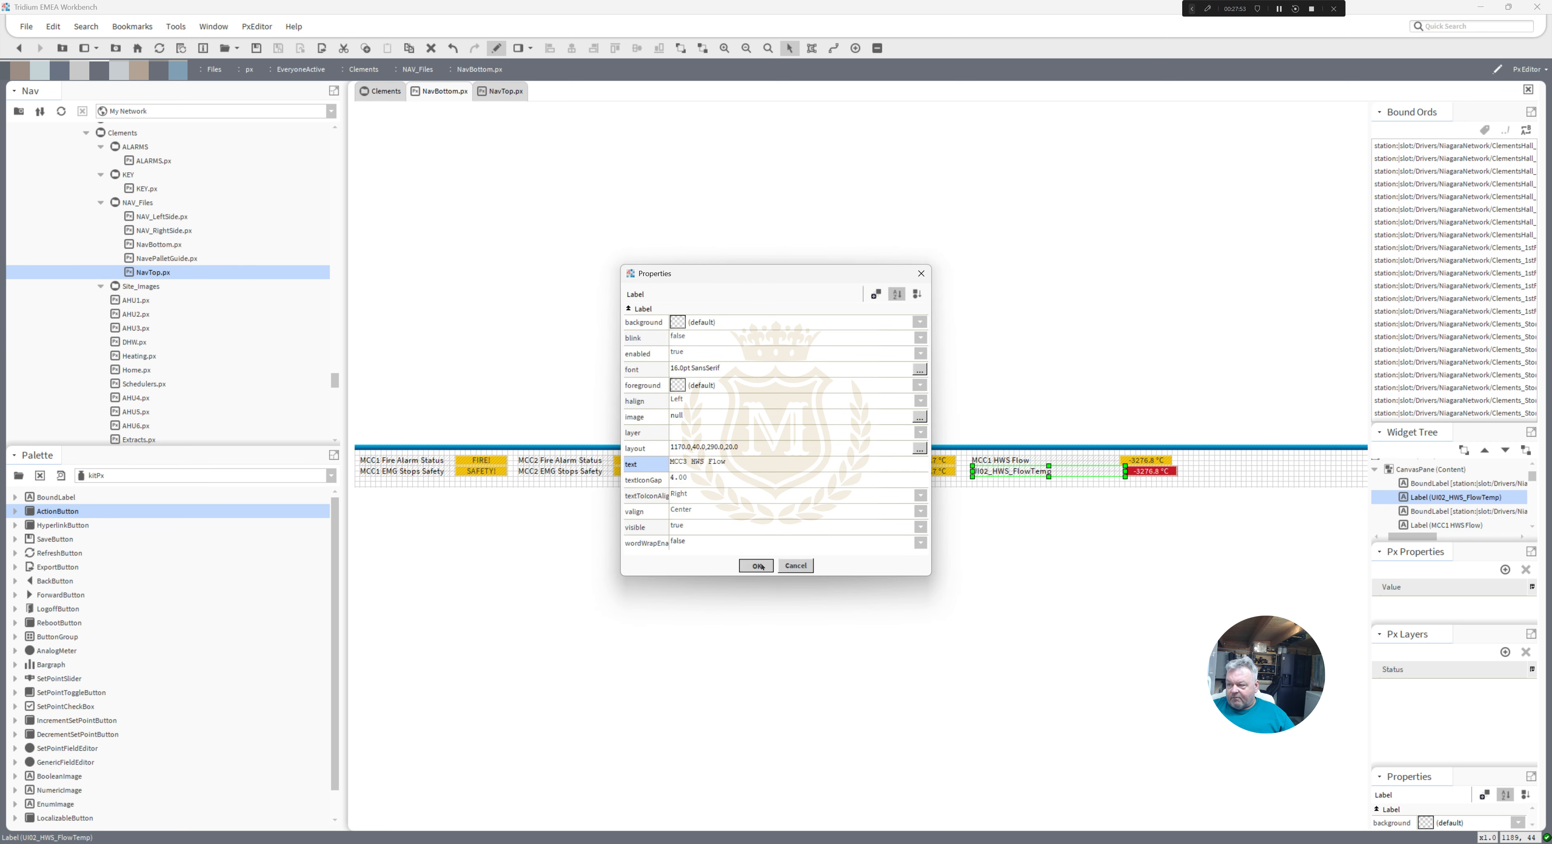
# - Narrow the MCC1 and MCC3 HWS Flow labels to fit their text and move their values directly beside them
pyautogui.moveTo(1131, 481); pyautogui.dragTo(961, 454)
pyautogui.click(1126, 474)
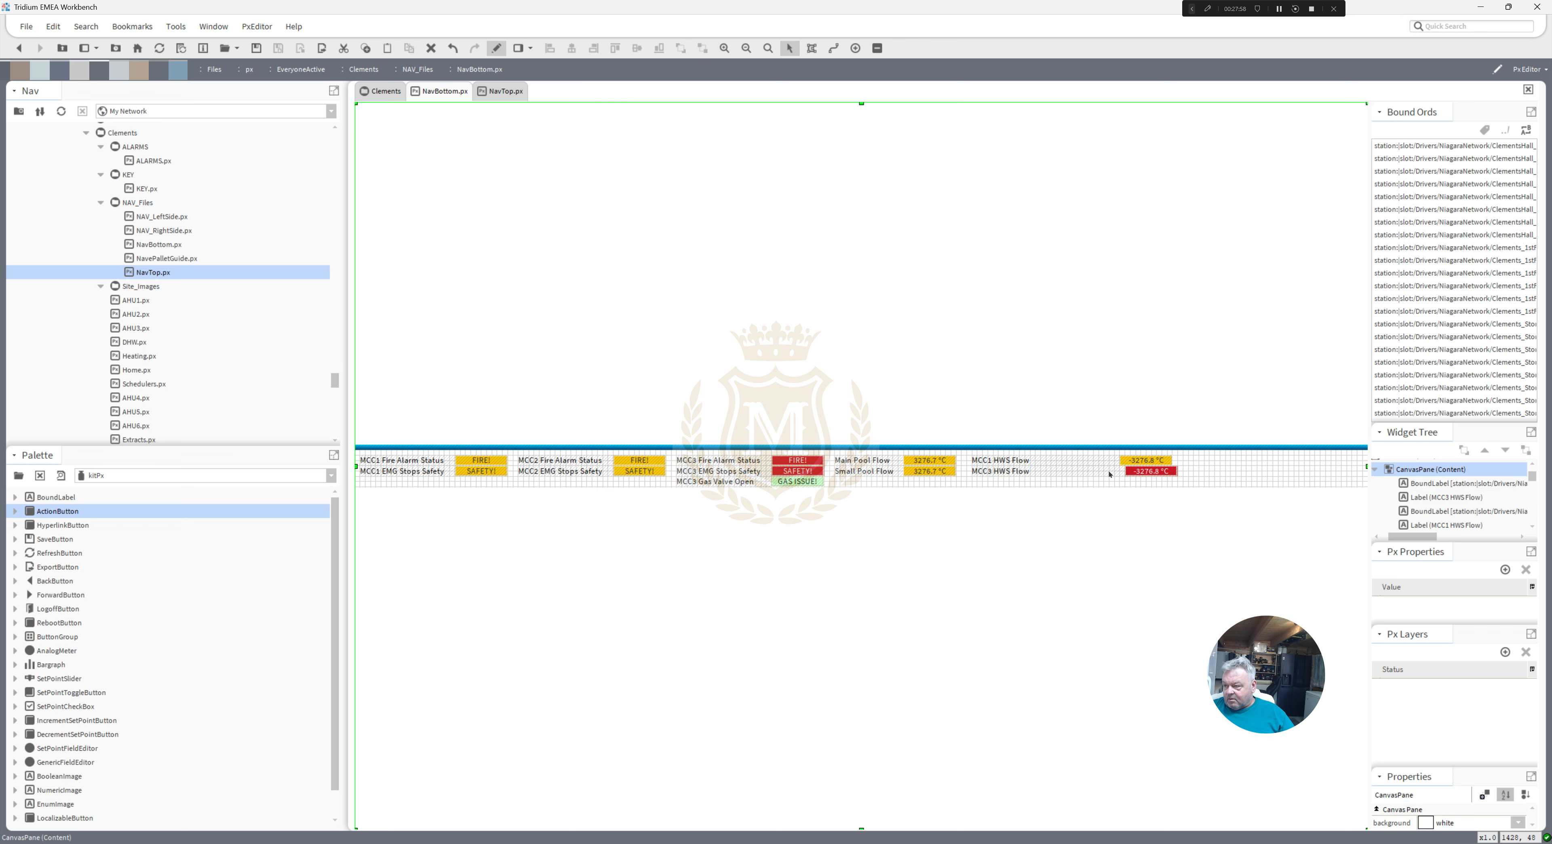
pyautogui.moveTo(1077, 472); pyautogui.dragTo(1041, 471)
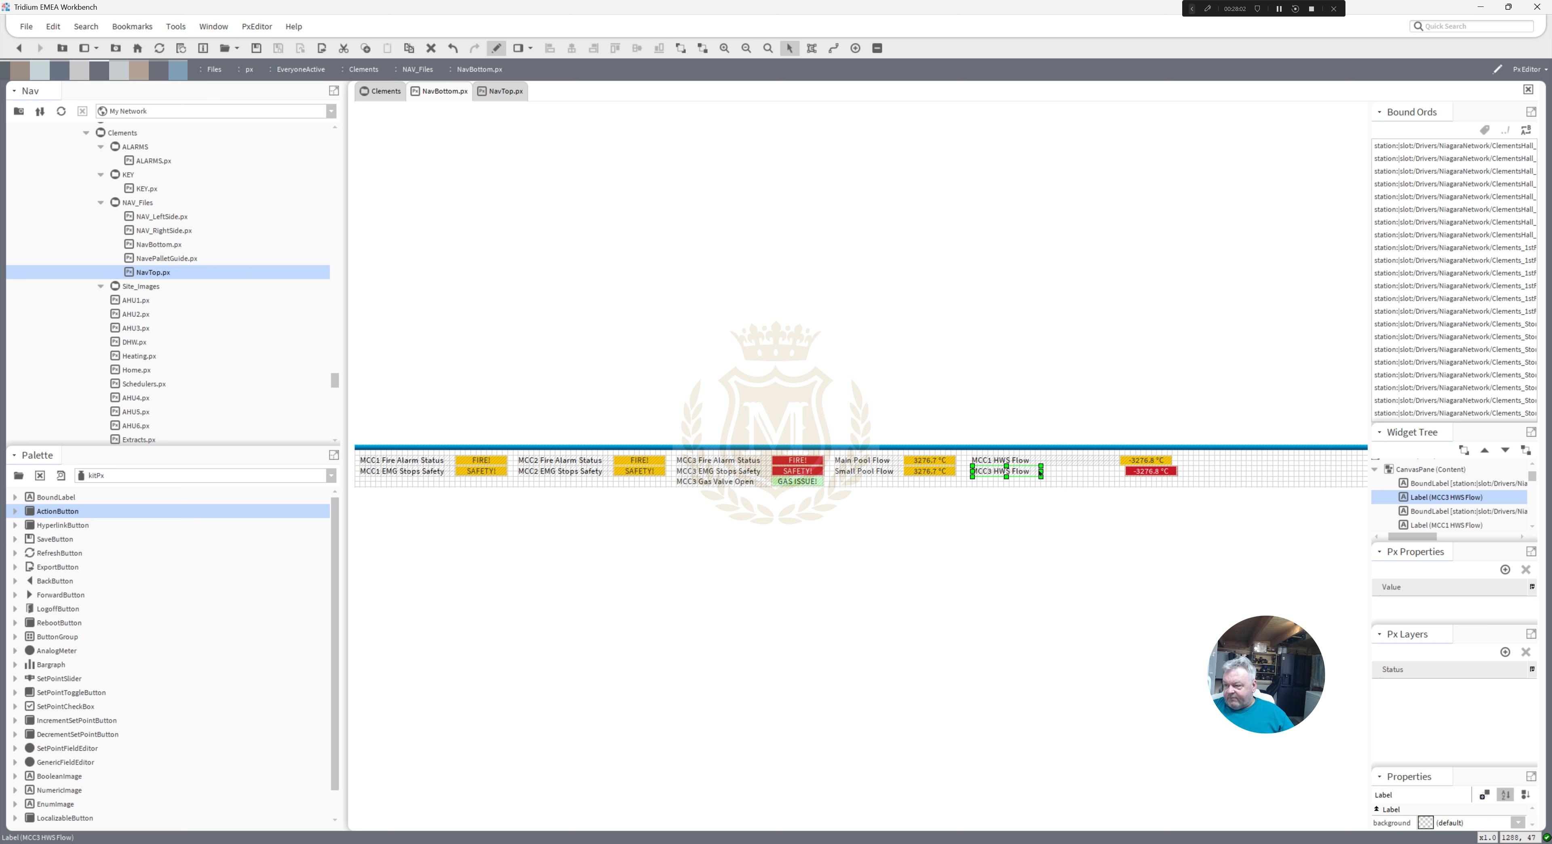
pyautogui.click(1098, 464)
pyautogui.moveTo(1119, 462); pyautogui.dragTo(1044, 461)
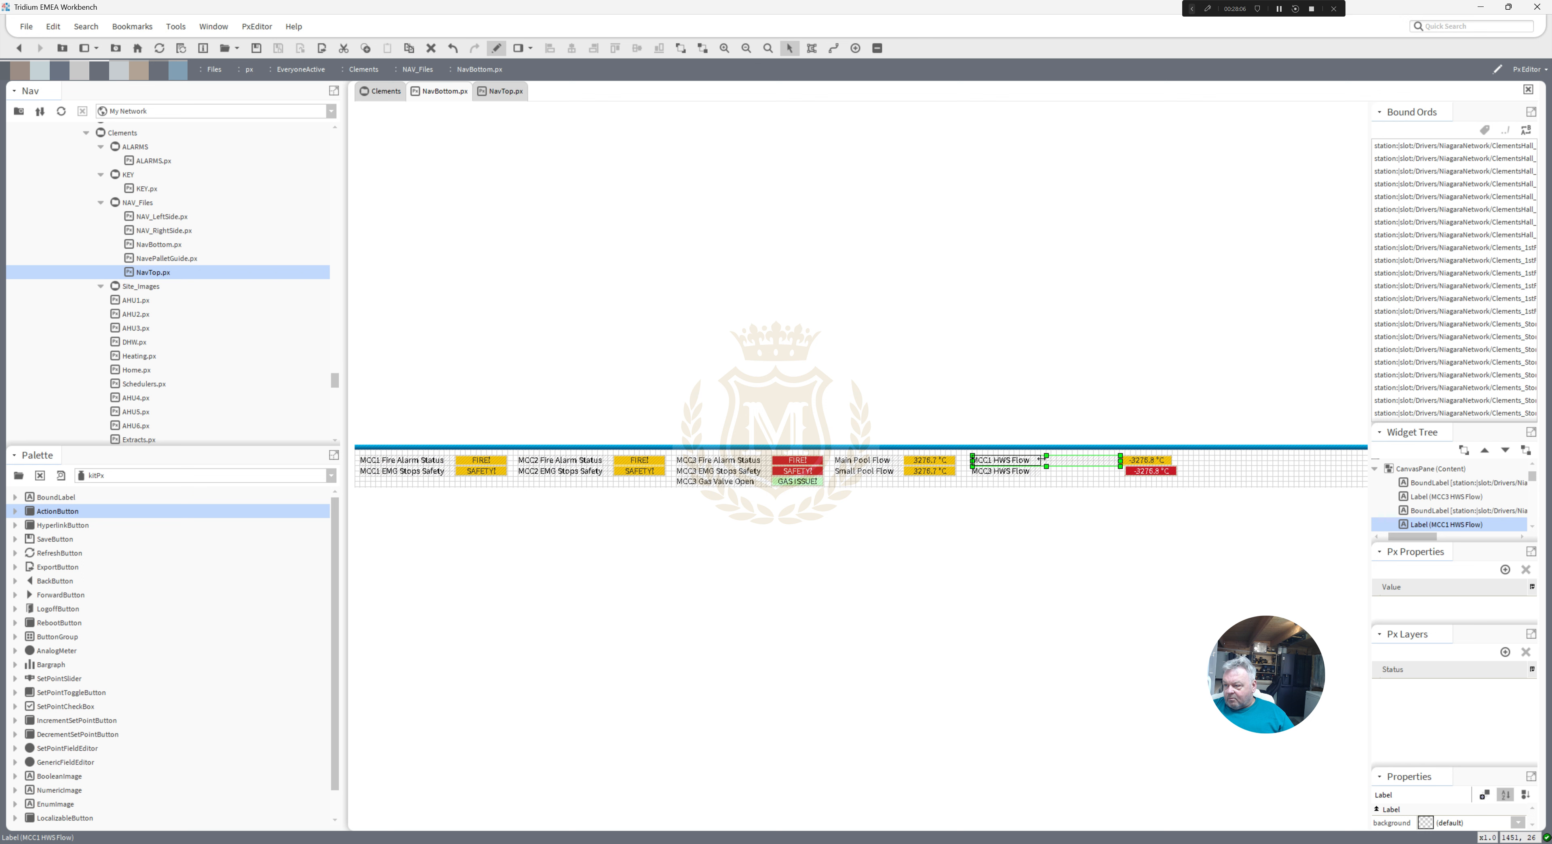
pyautogui.click(1059, 473)
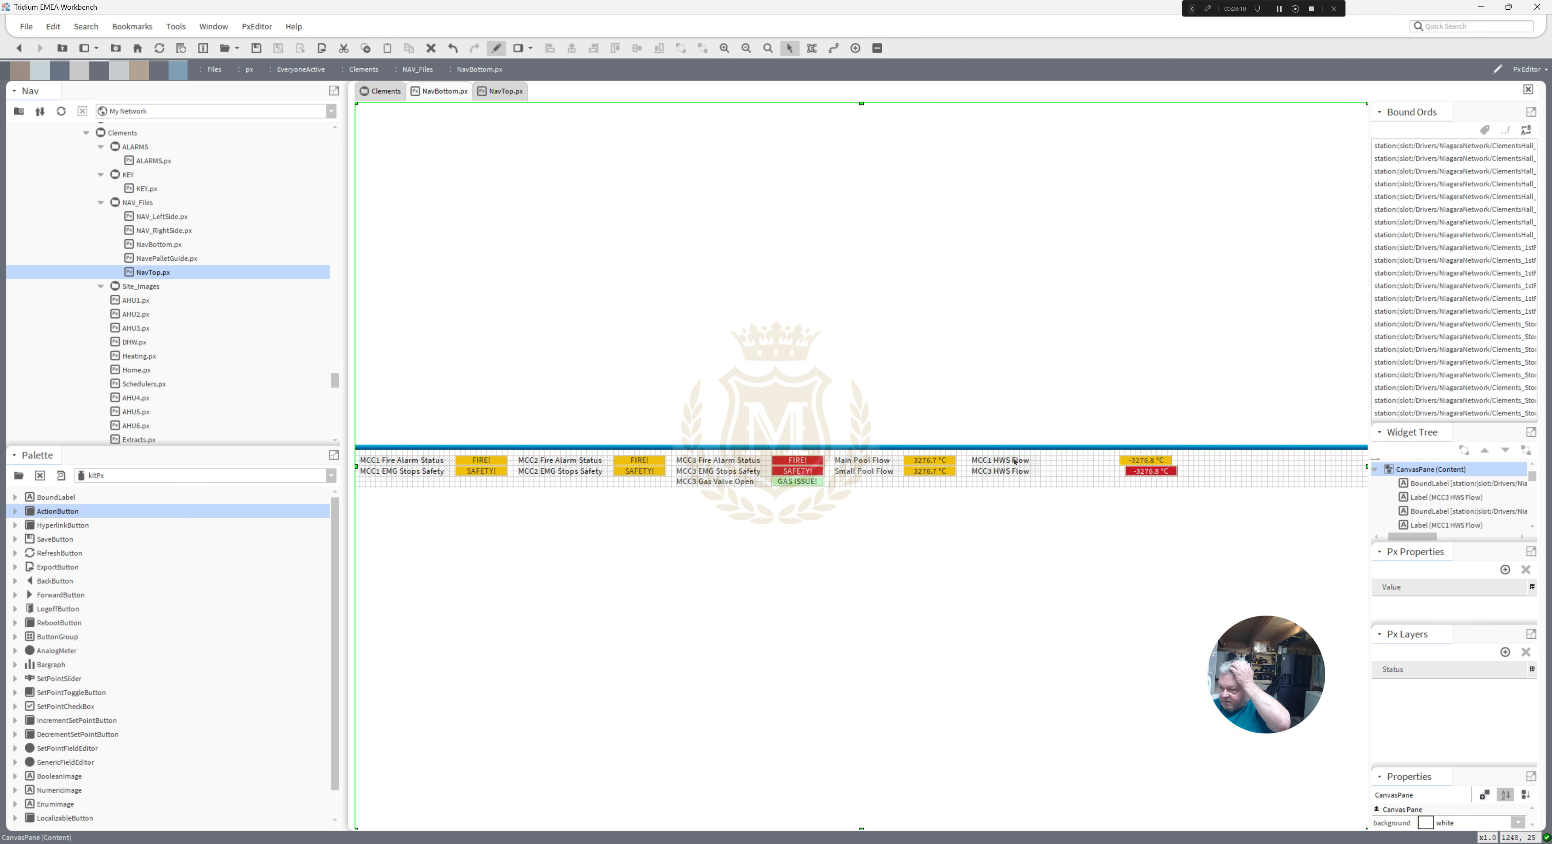
pyautogui.moveTo(1131, 462); pyautogui.dragTo(1056, 473)
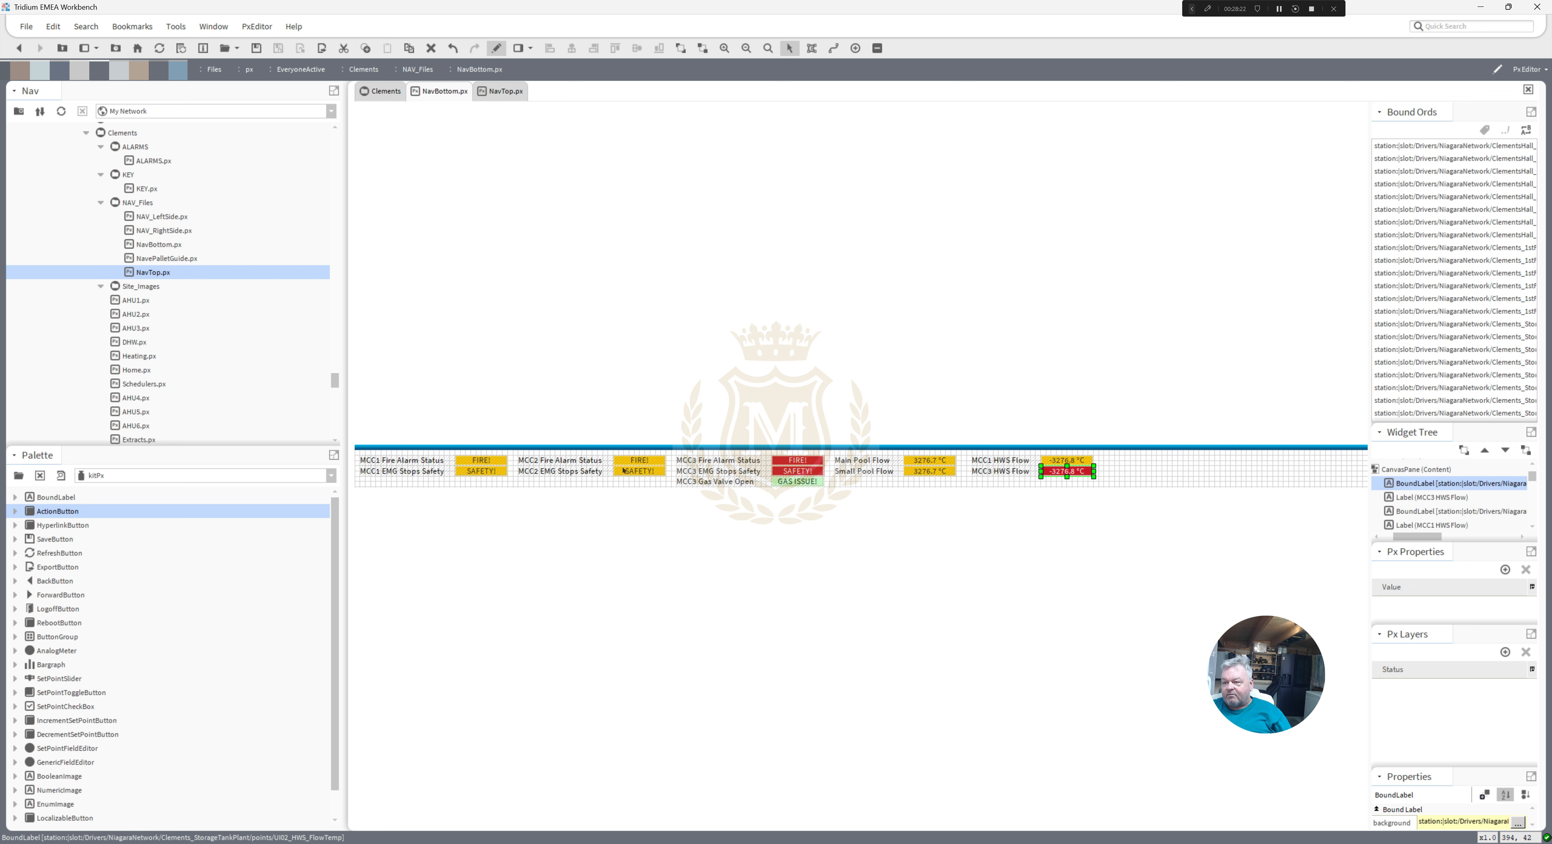
# - Return NavBottom.px to view mode and go back to the Clements home page with its labels deselected
pyautogui.click(497, 49)
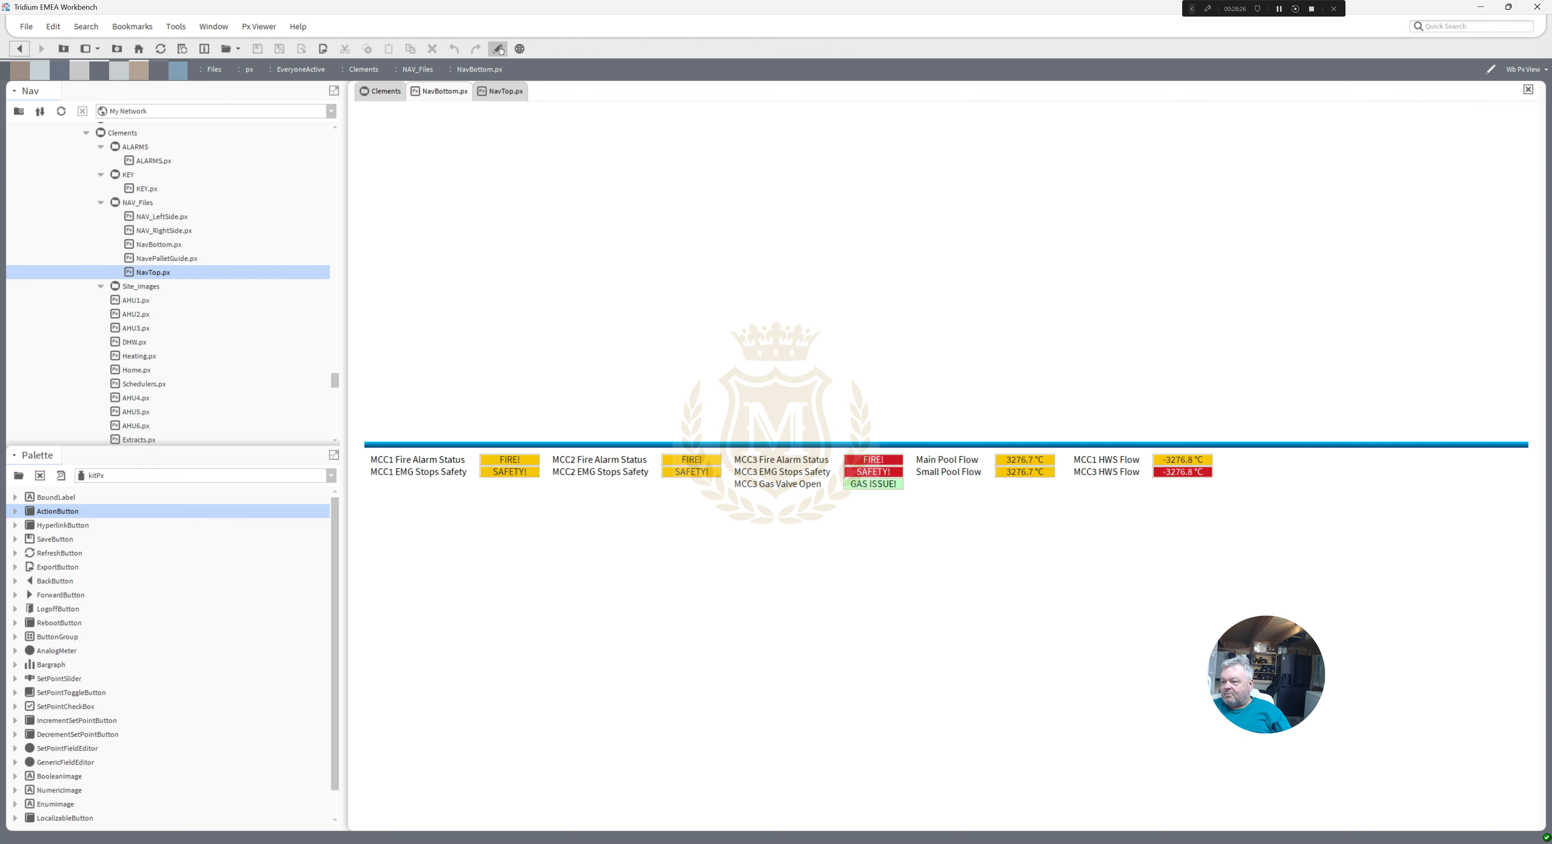
pyautogui.click(384, 92)
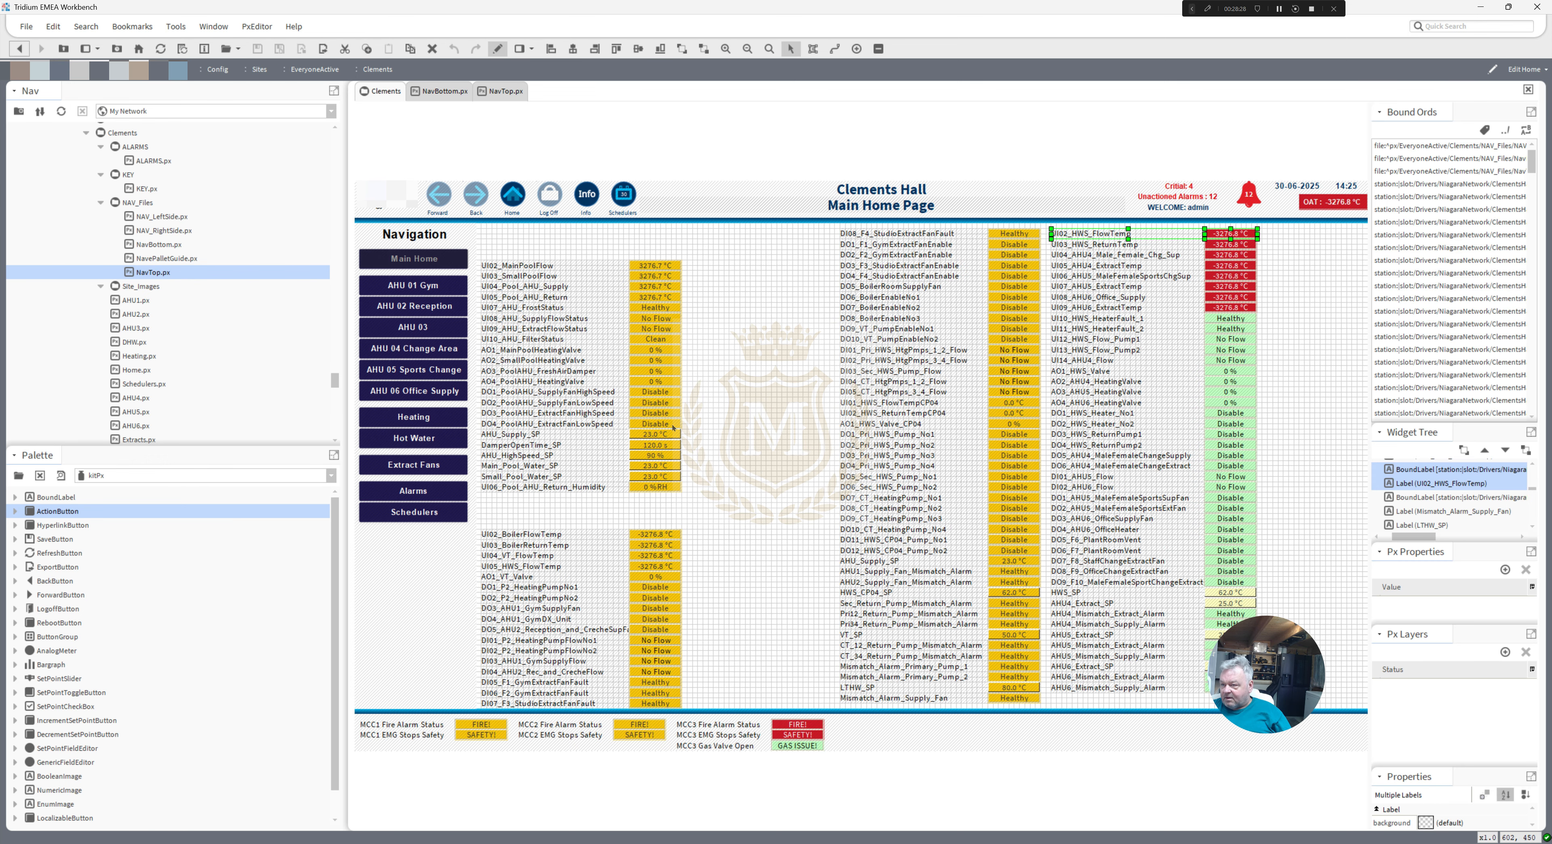
pyautogui.click(737, 456)
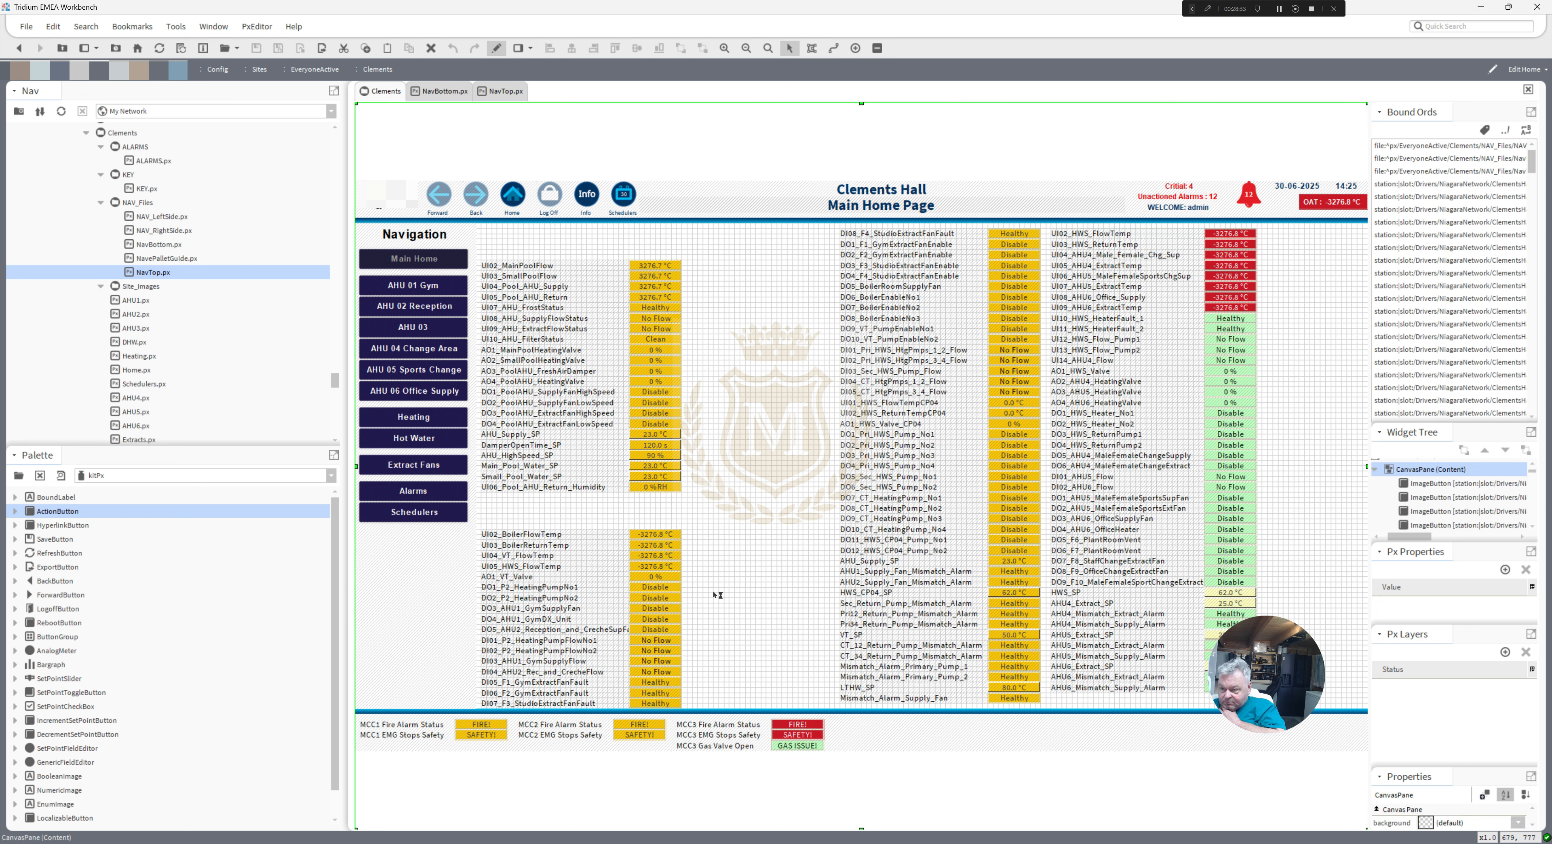
# - Open the properties of the UI14_AHU4_Flow value and examine its font and the true and false colours of its foreground animation
pyautogui.click(653, 589)
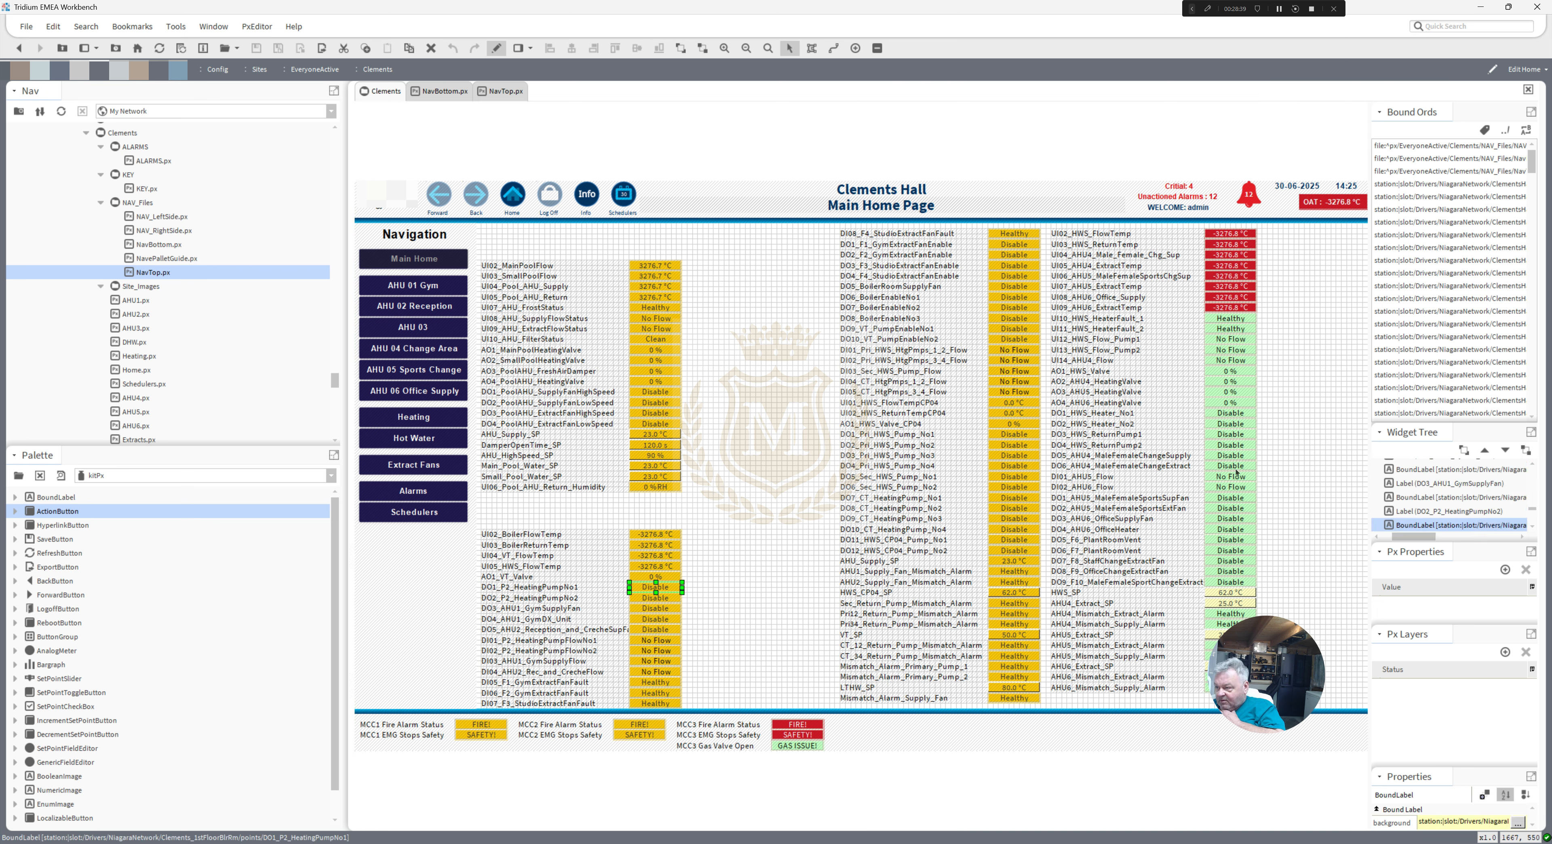
pyautogui.click(1231, 413)
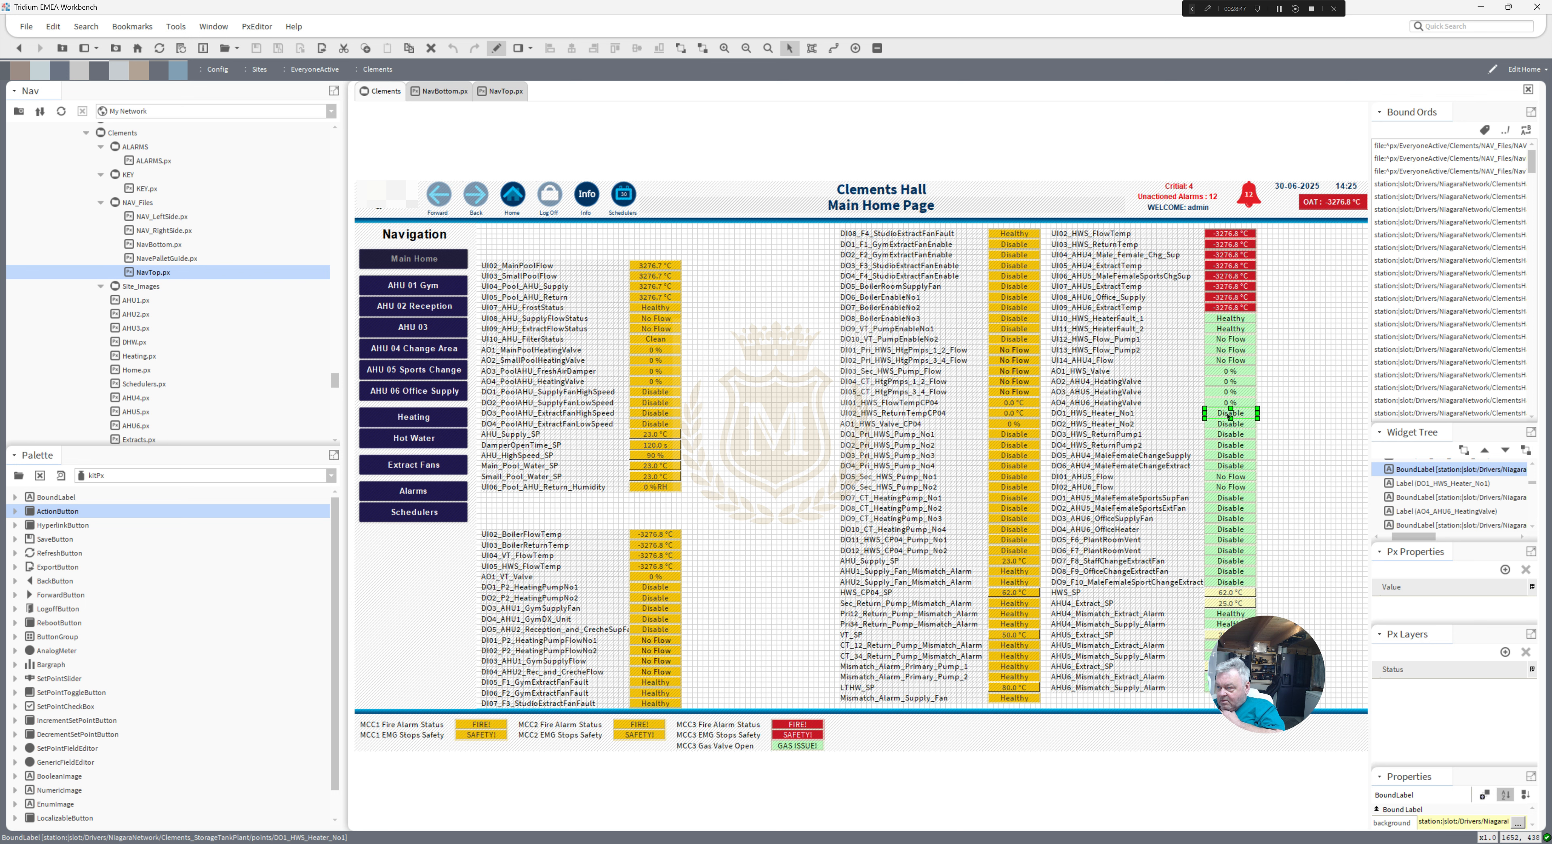
pyautogui.click(1229, 363)
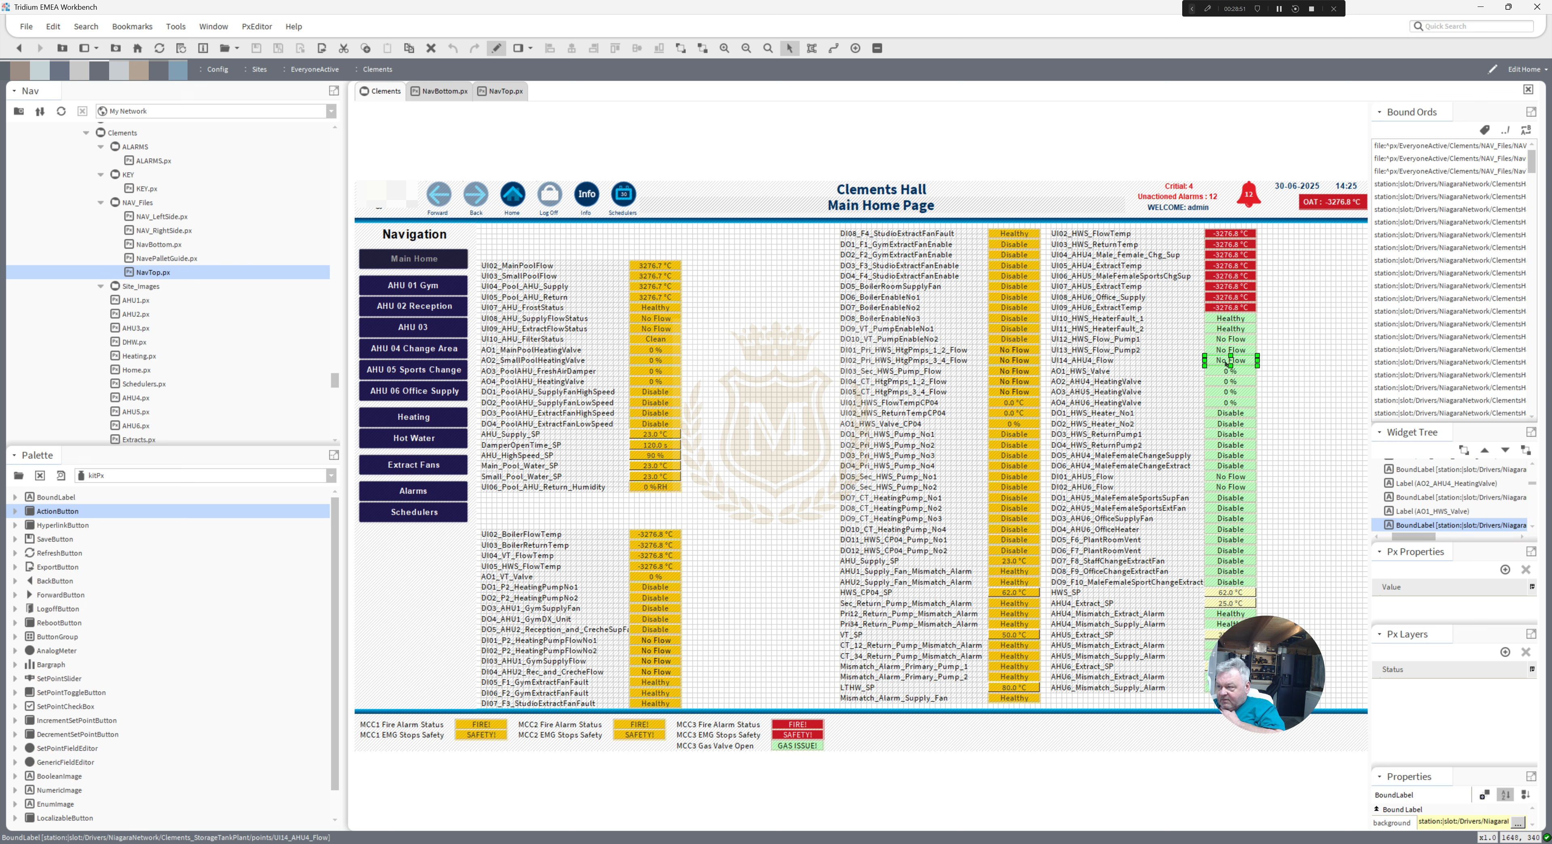
pyautogui.doubleClick(1229, 363)
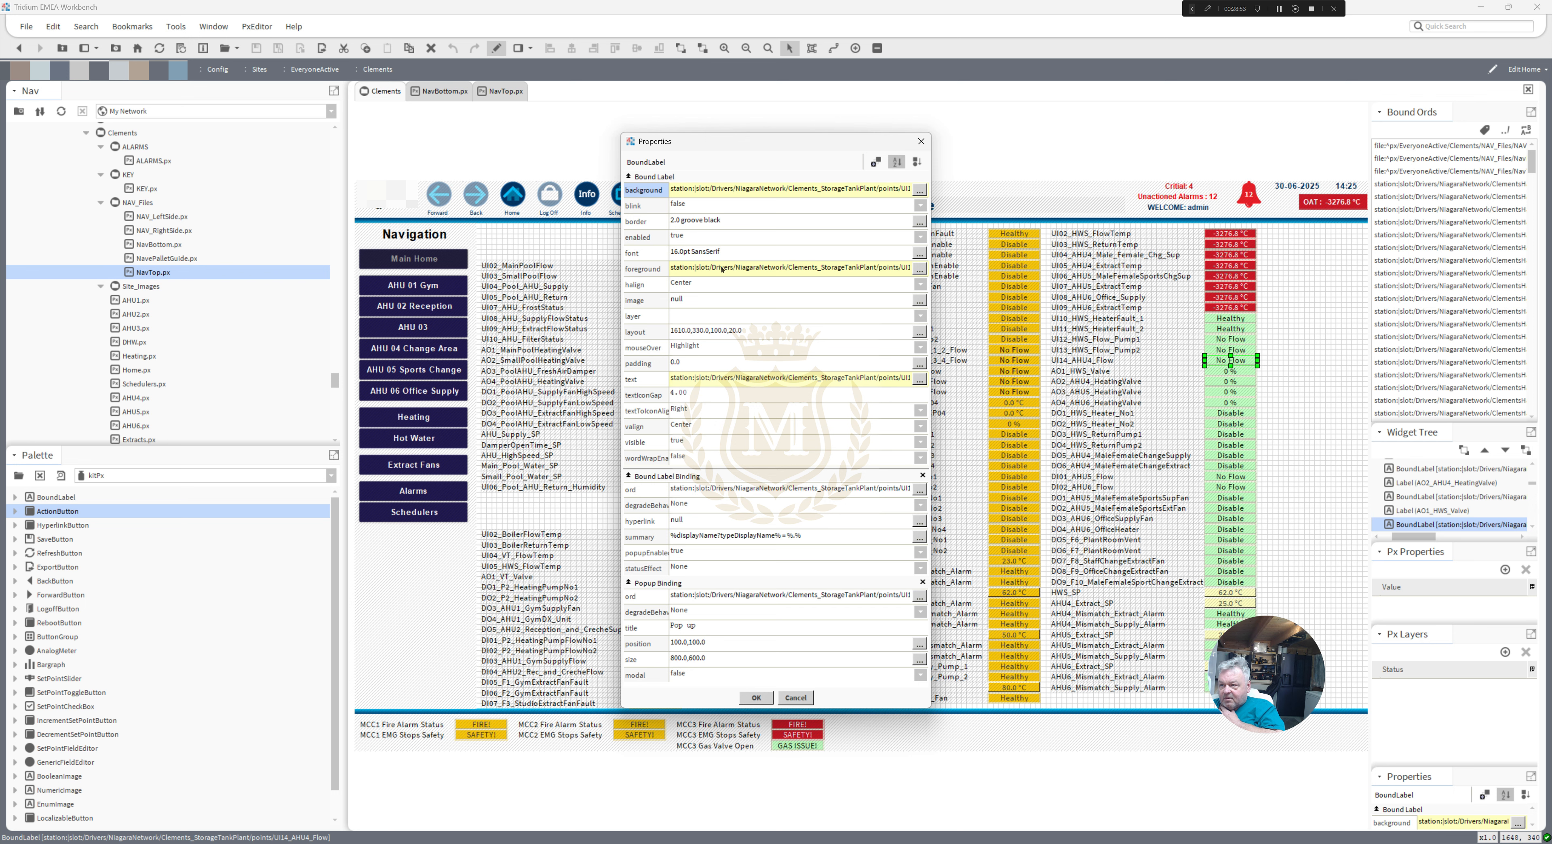
pyautogui.click(721, 252)
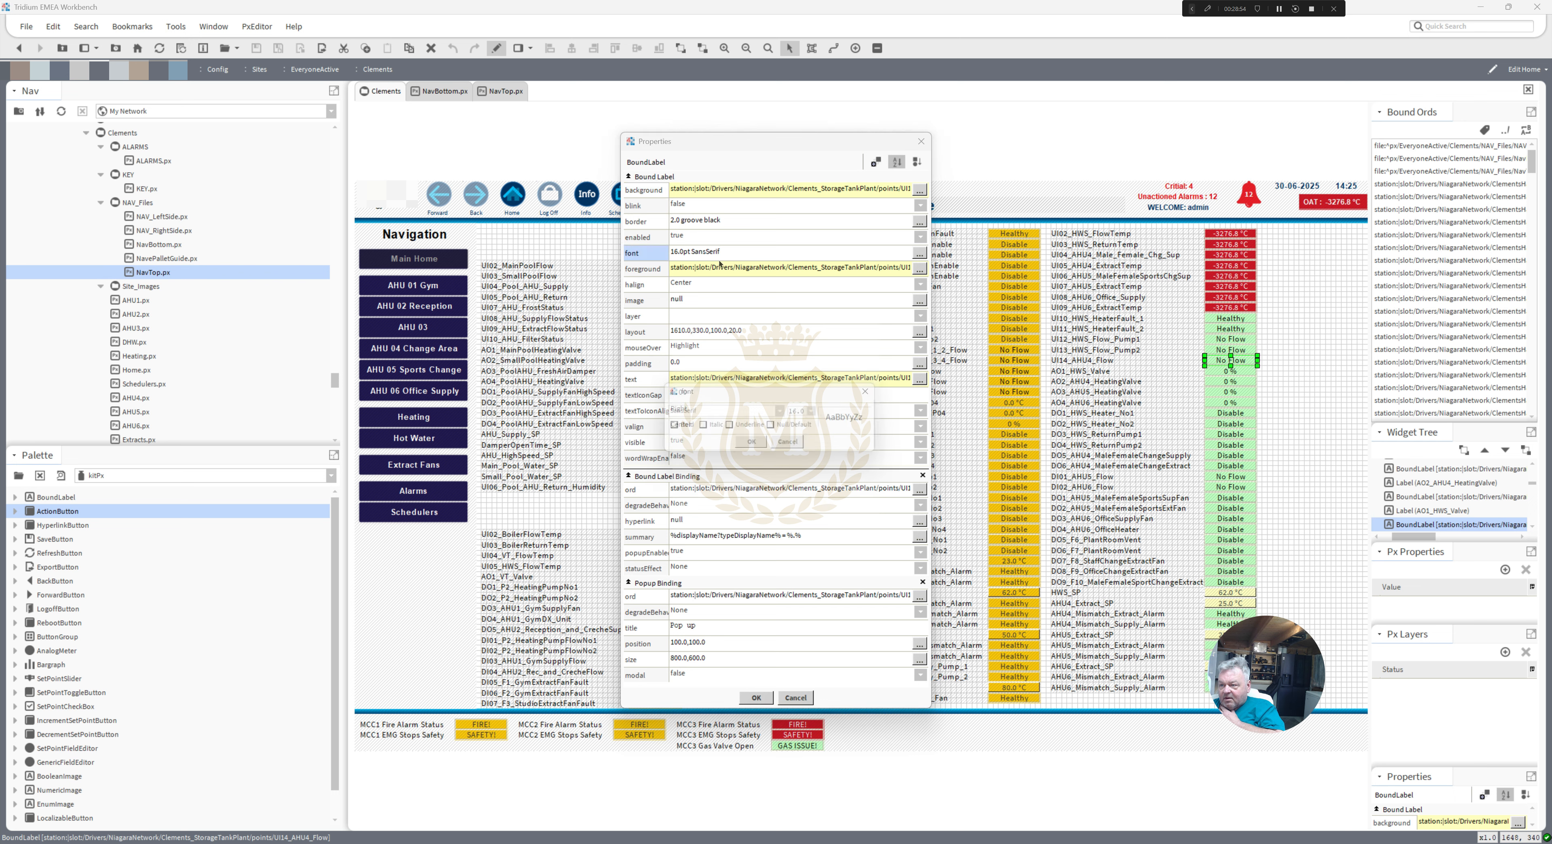
pyautogui.click(796, 446)
pyautogui.click(796, 443)
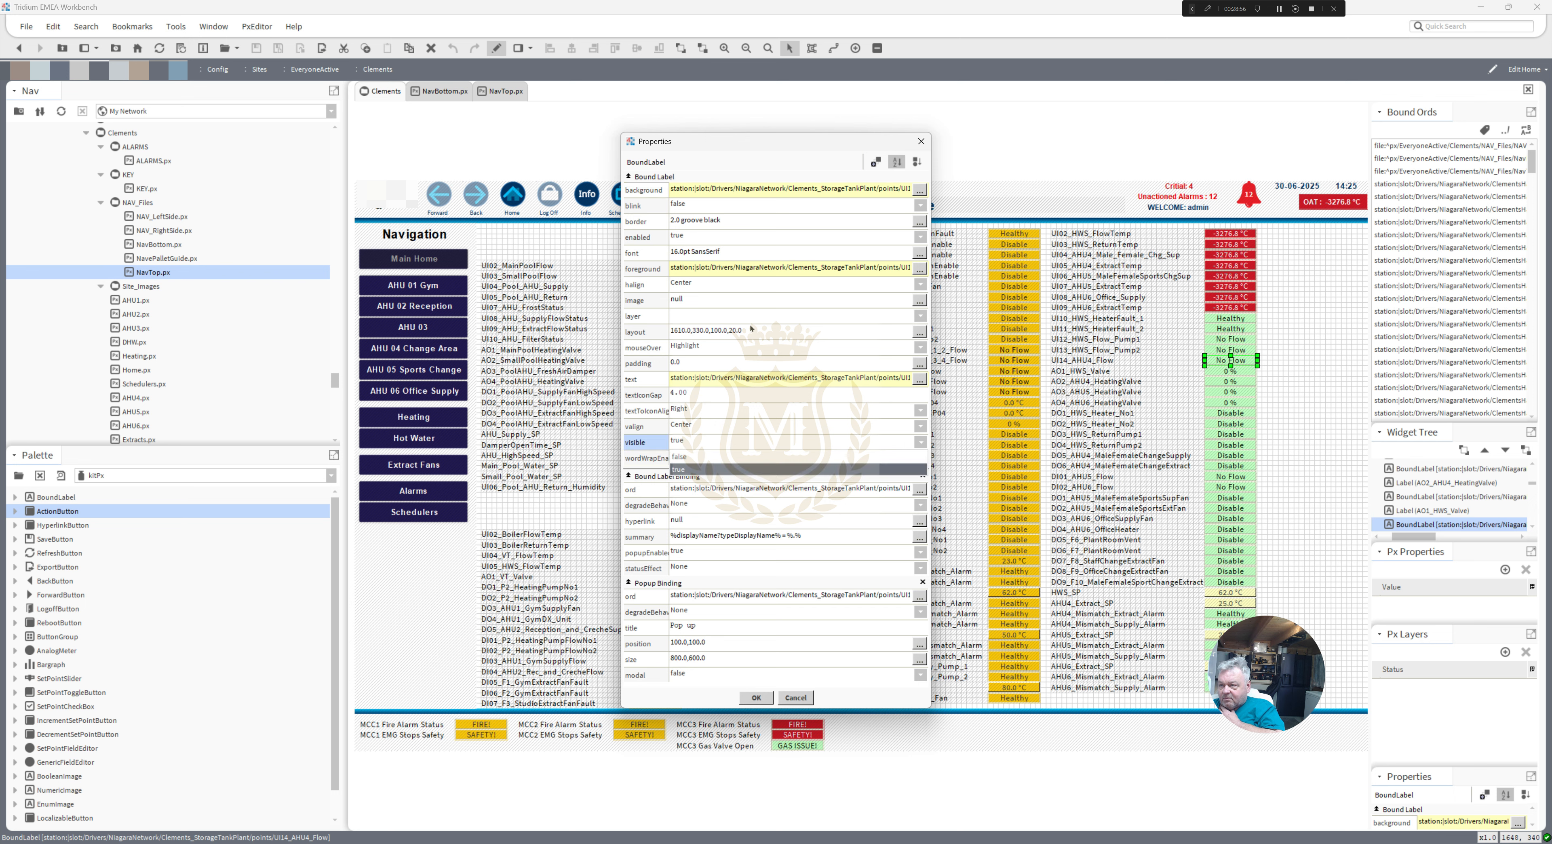
pyautogui.click(717, 268)
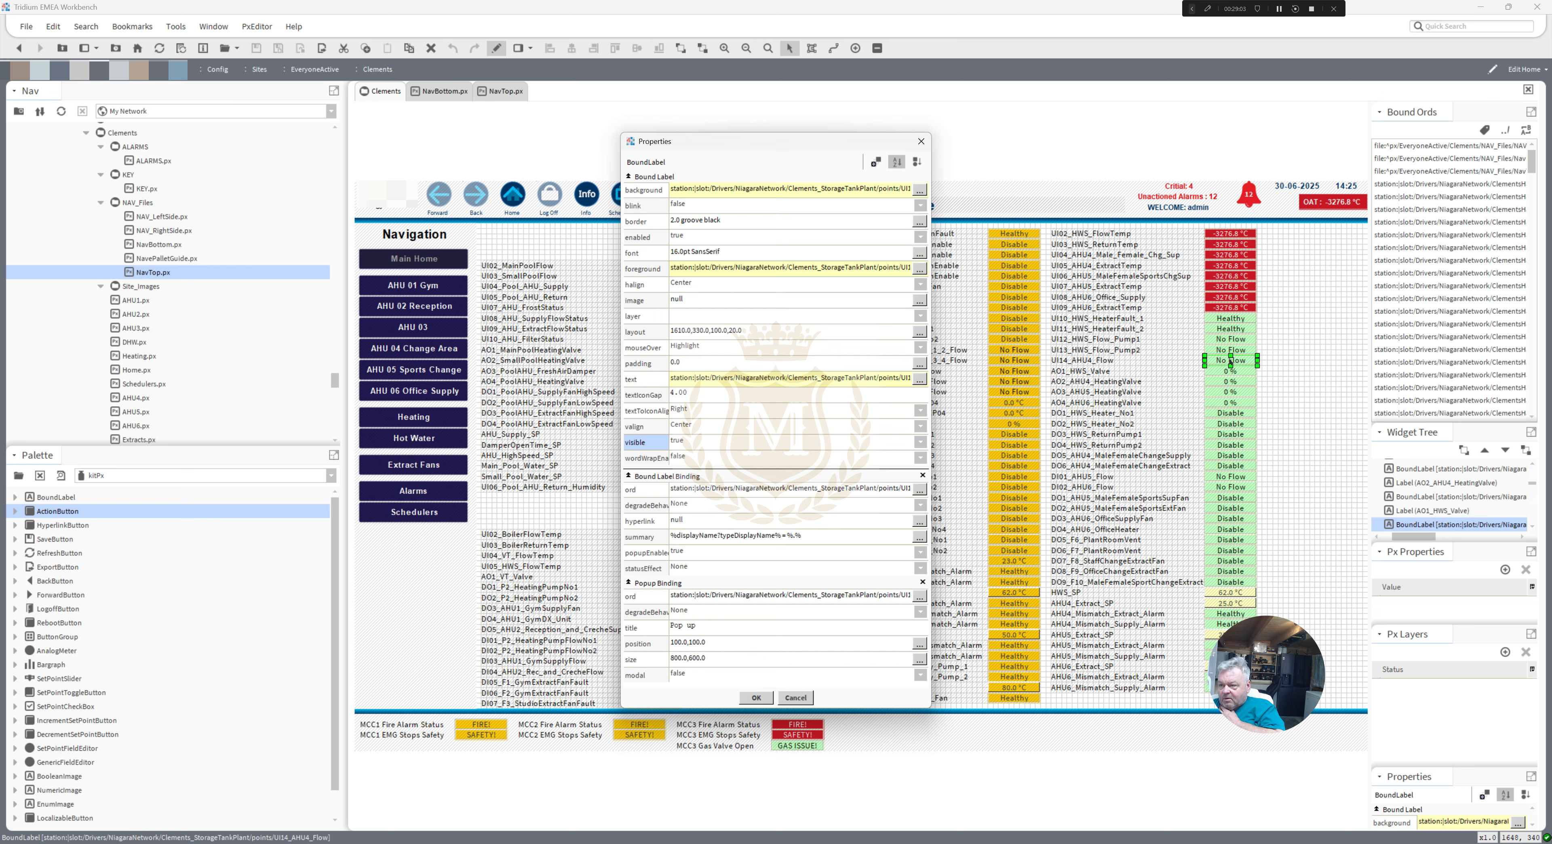
pyautogui.doubleClick(763, 268)
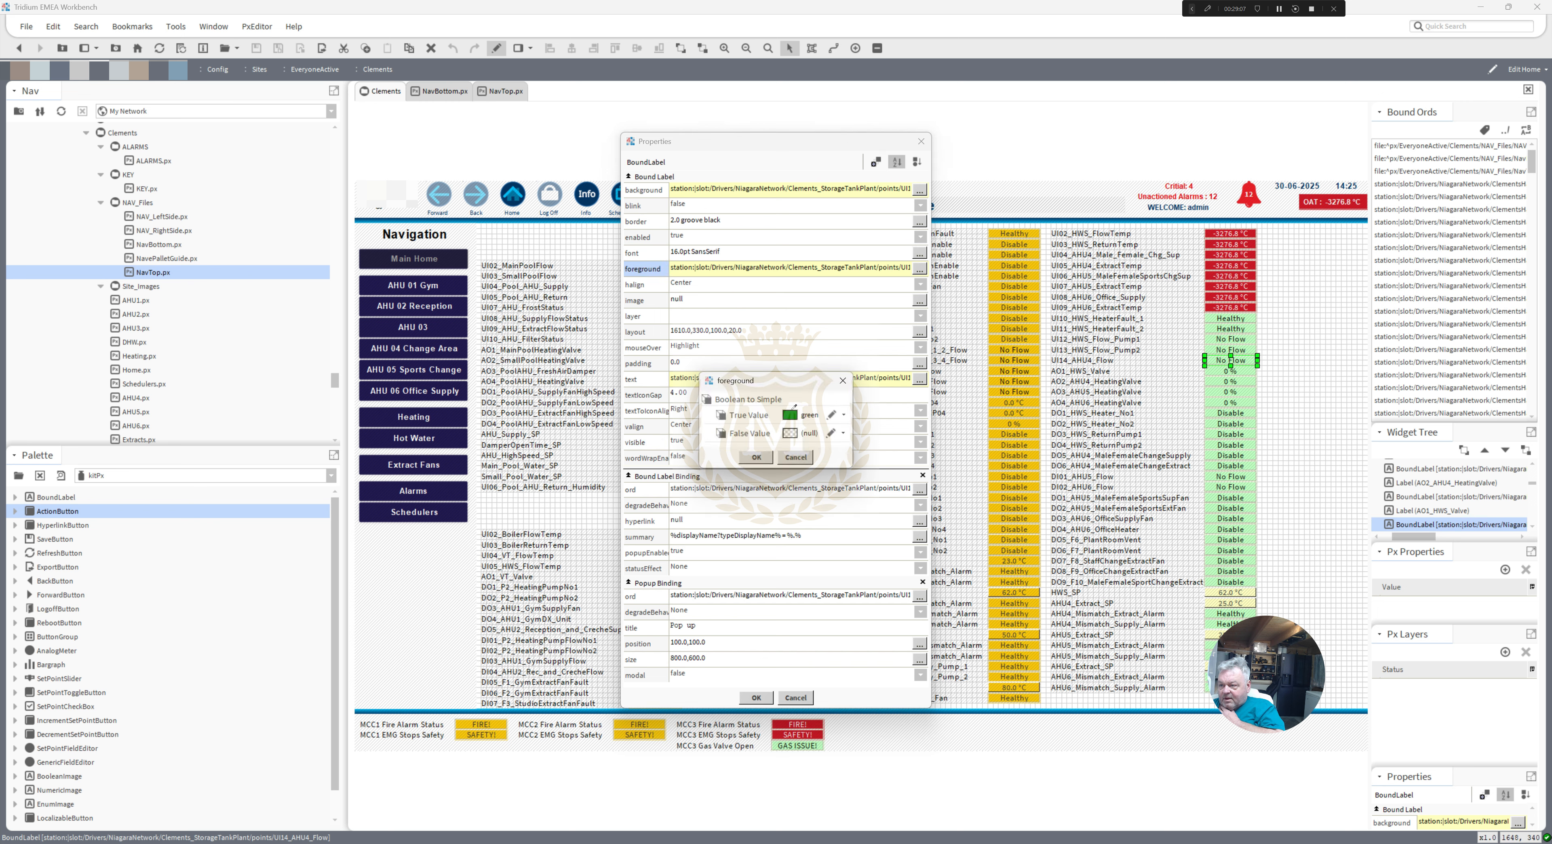
pyautogui.click(756, 458)
pyautogui.click(755, 698)
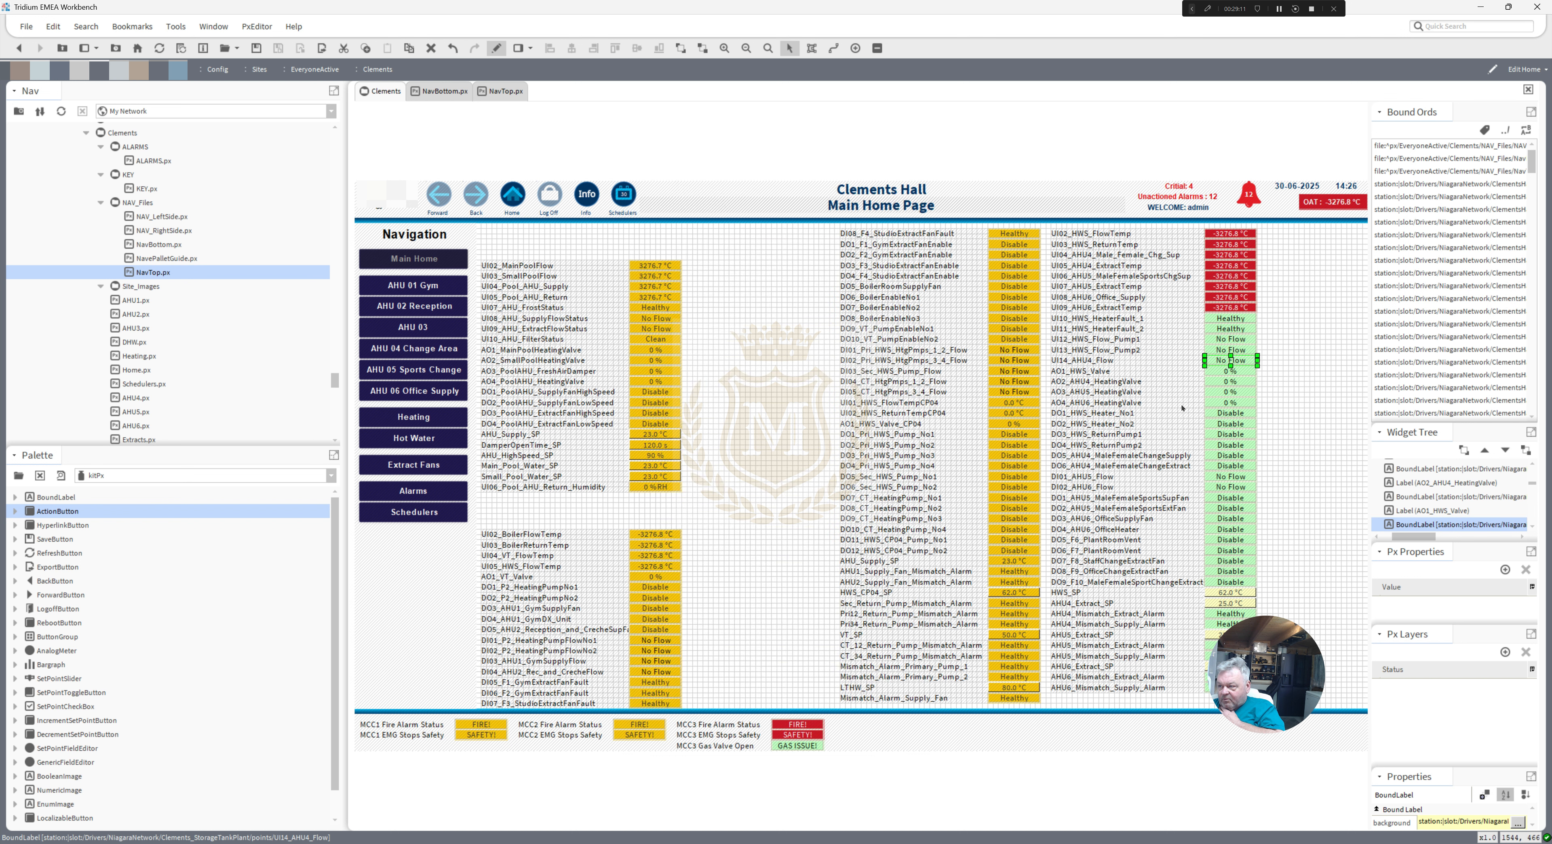
# - Check the foreground animation colours of the UI13_HWS_Flow_Pump2 value
pyautogui.doubleClick(1224, 349)
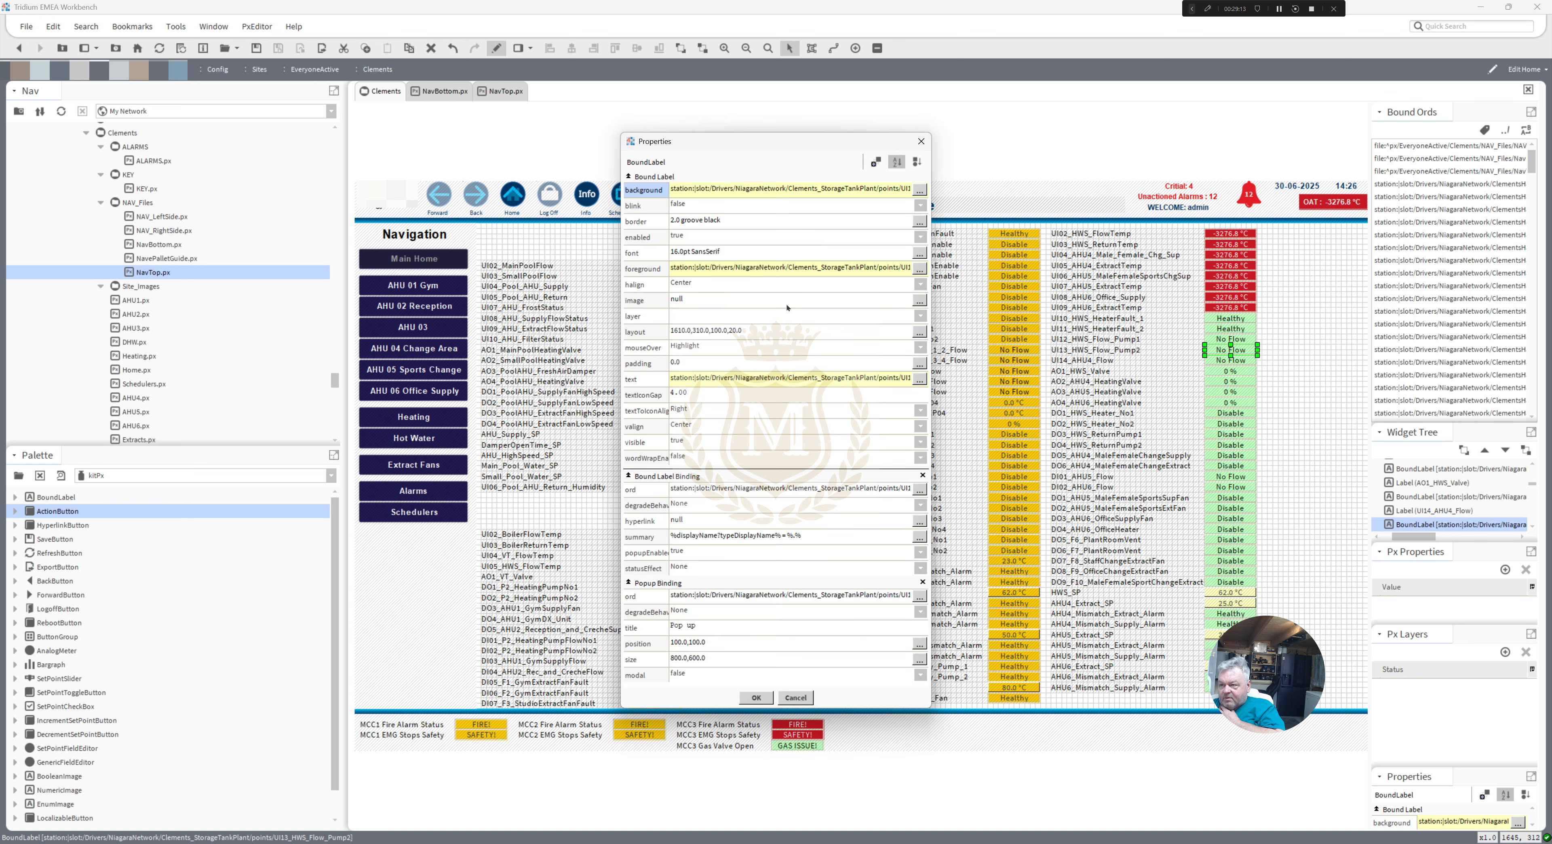
pyautogui.doubleClick(749, 269)
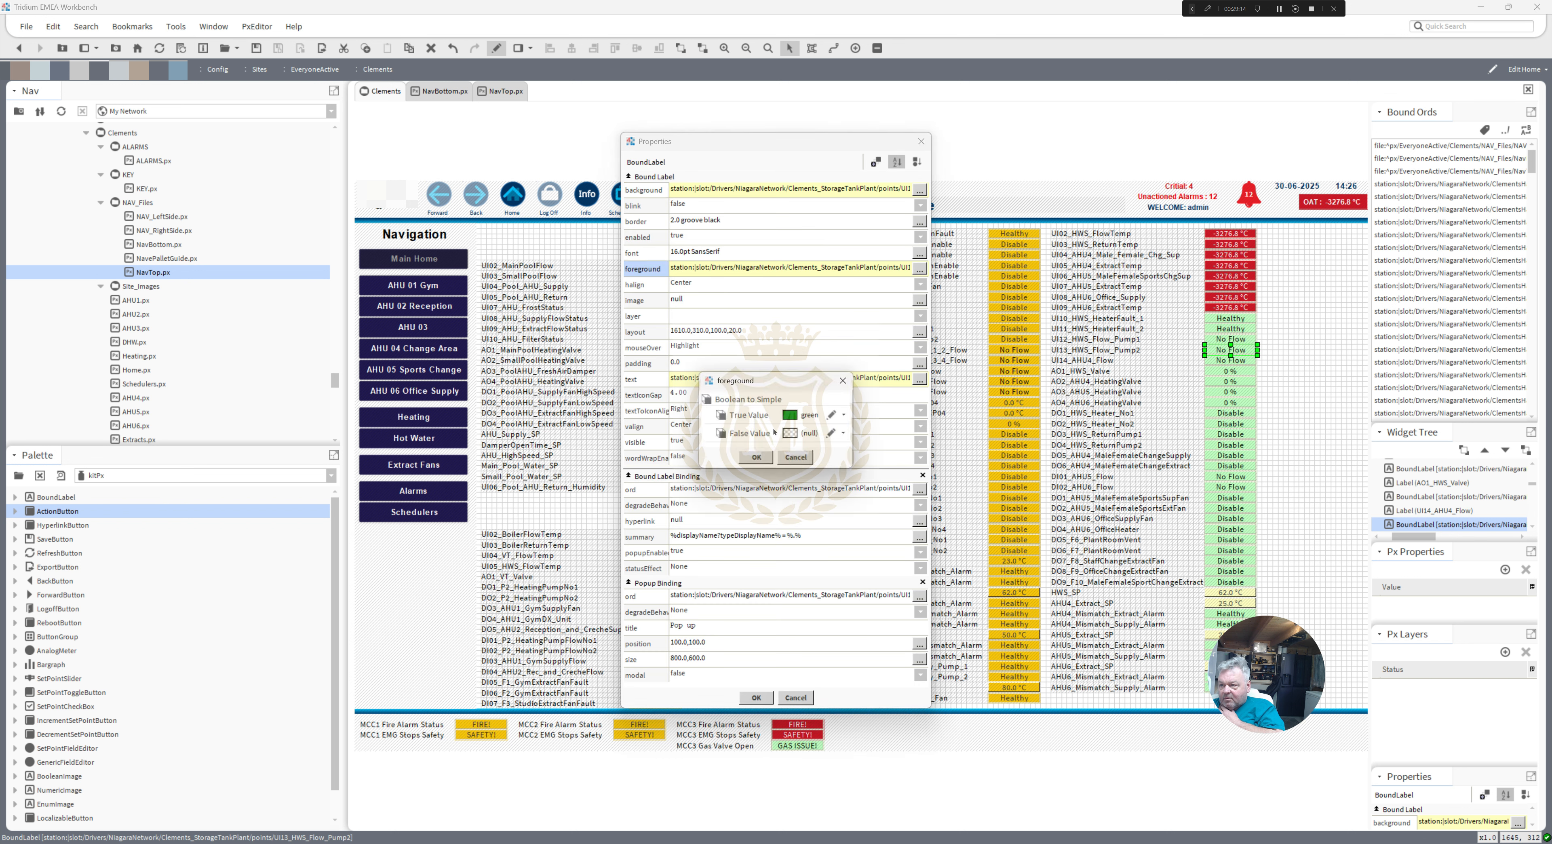
pyautogui.click(756, 458)
pyautogui.click(756, 698)
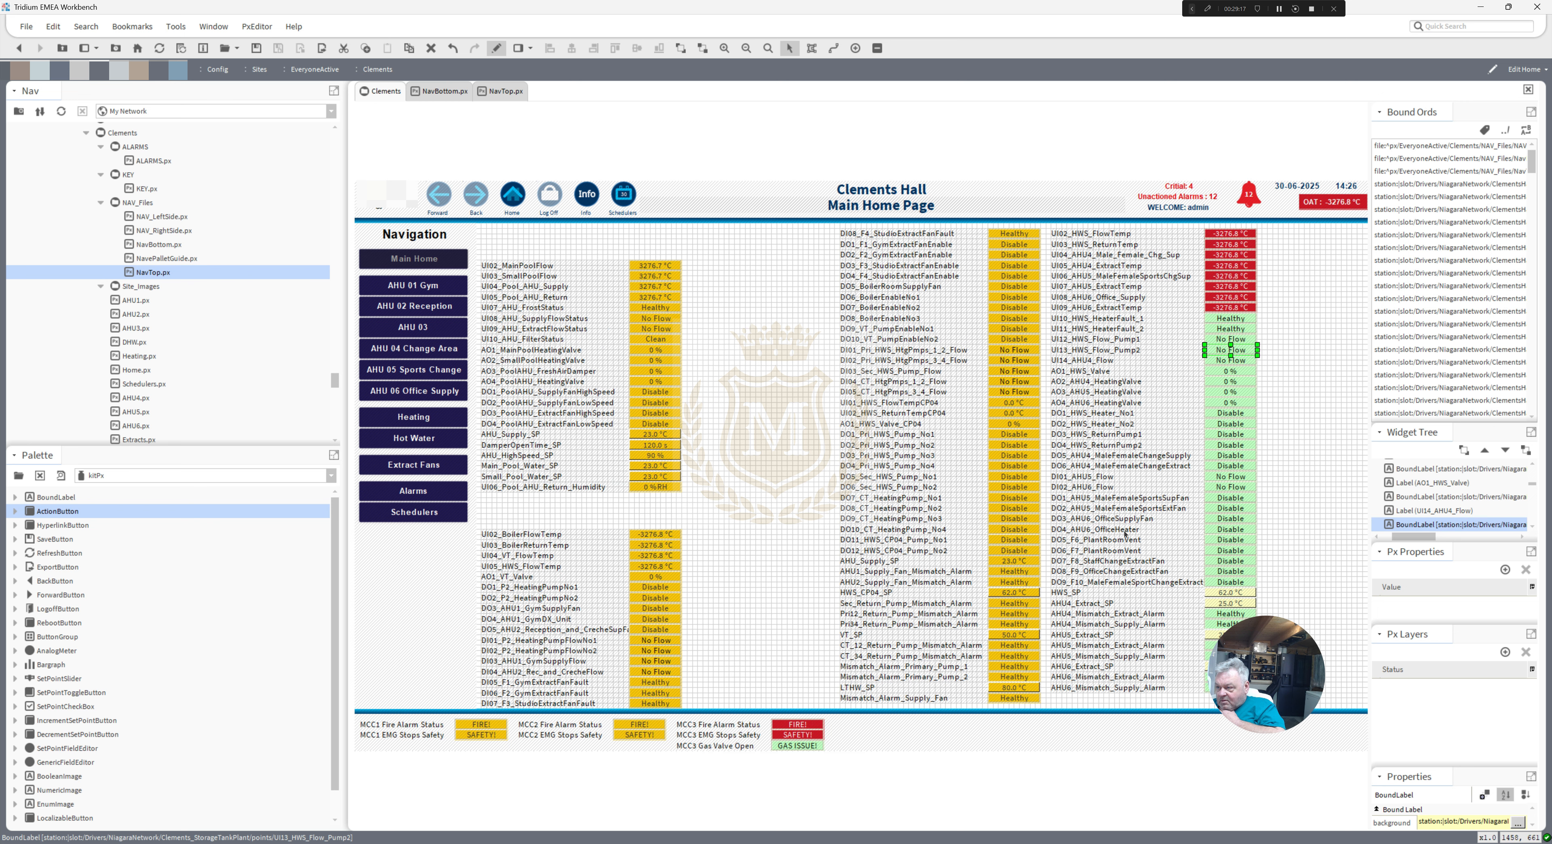
# - Check the foreground animation colours of the DO1_HWS_Heater_No1 value
pyautogui.click(1225, 413)
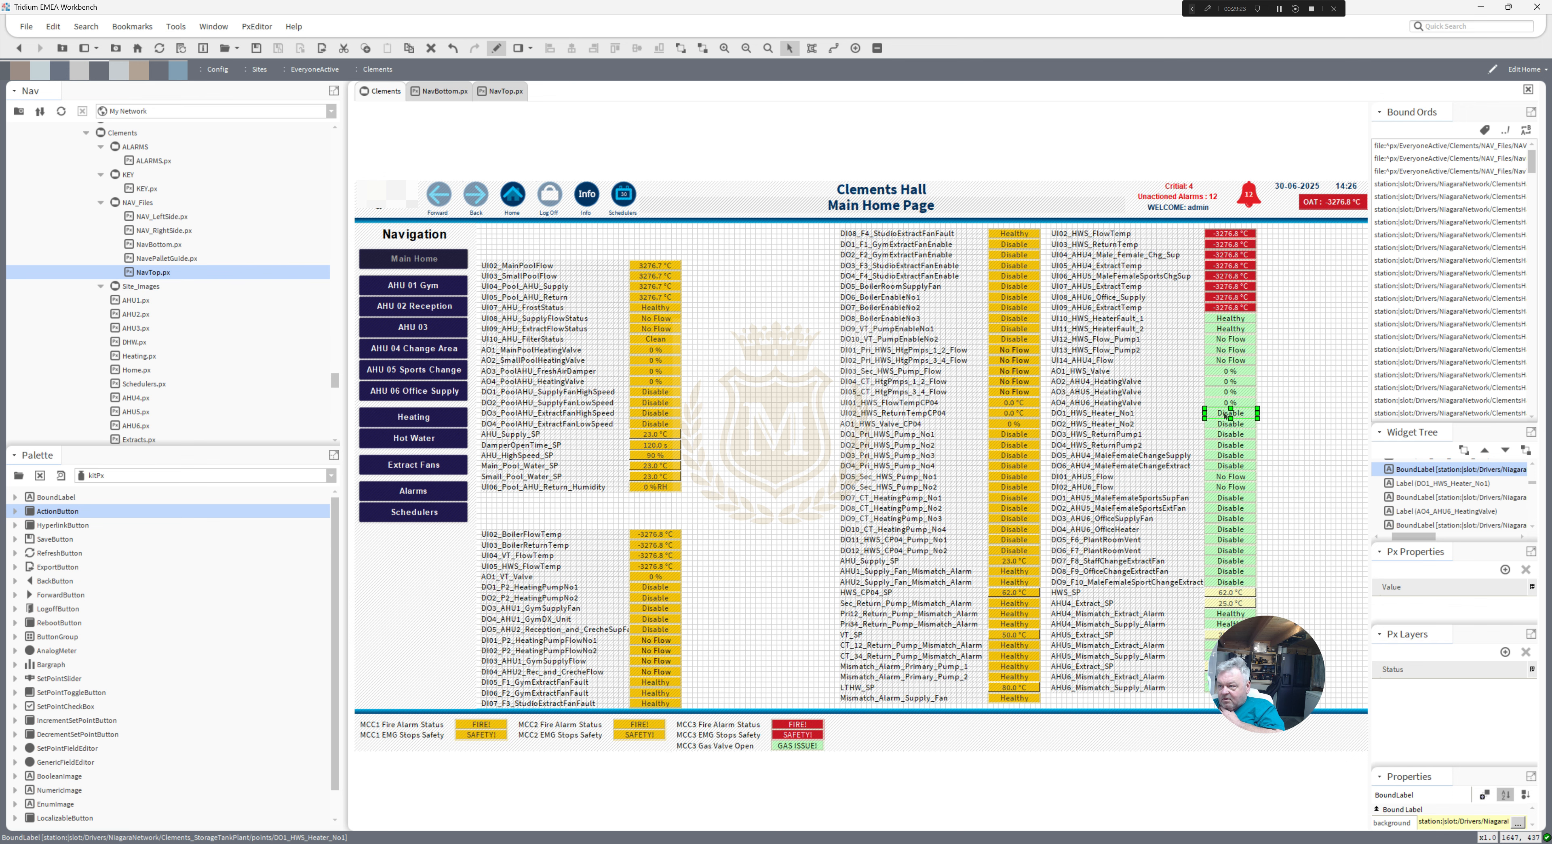
pyautogui.doubleClick(1225, 415)
pyautogui.doubleClick(733, 269)
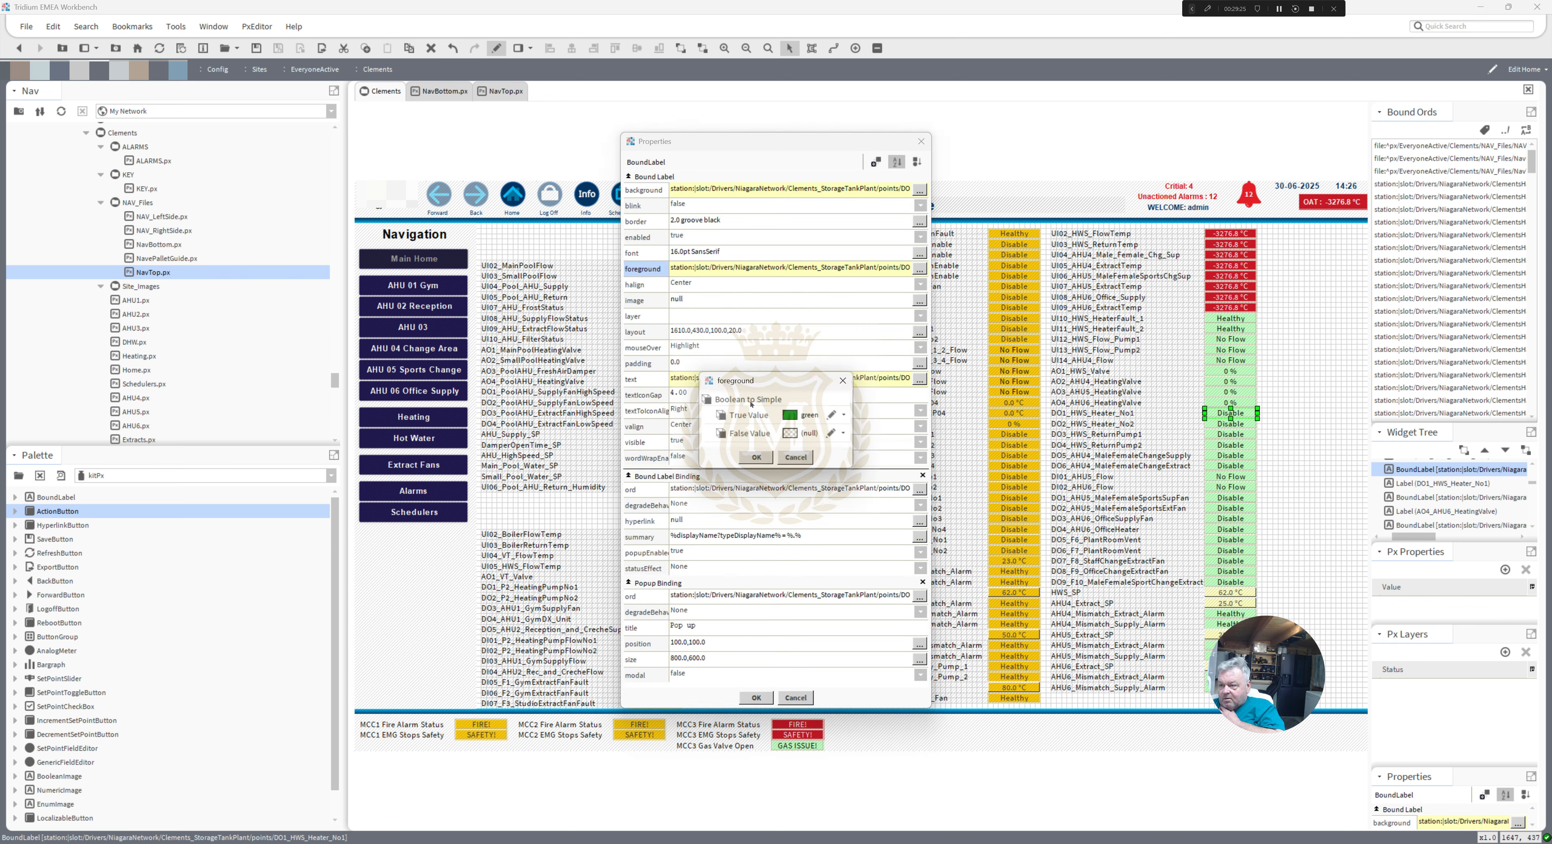
pyautogui.click(757, 458)
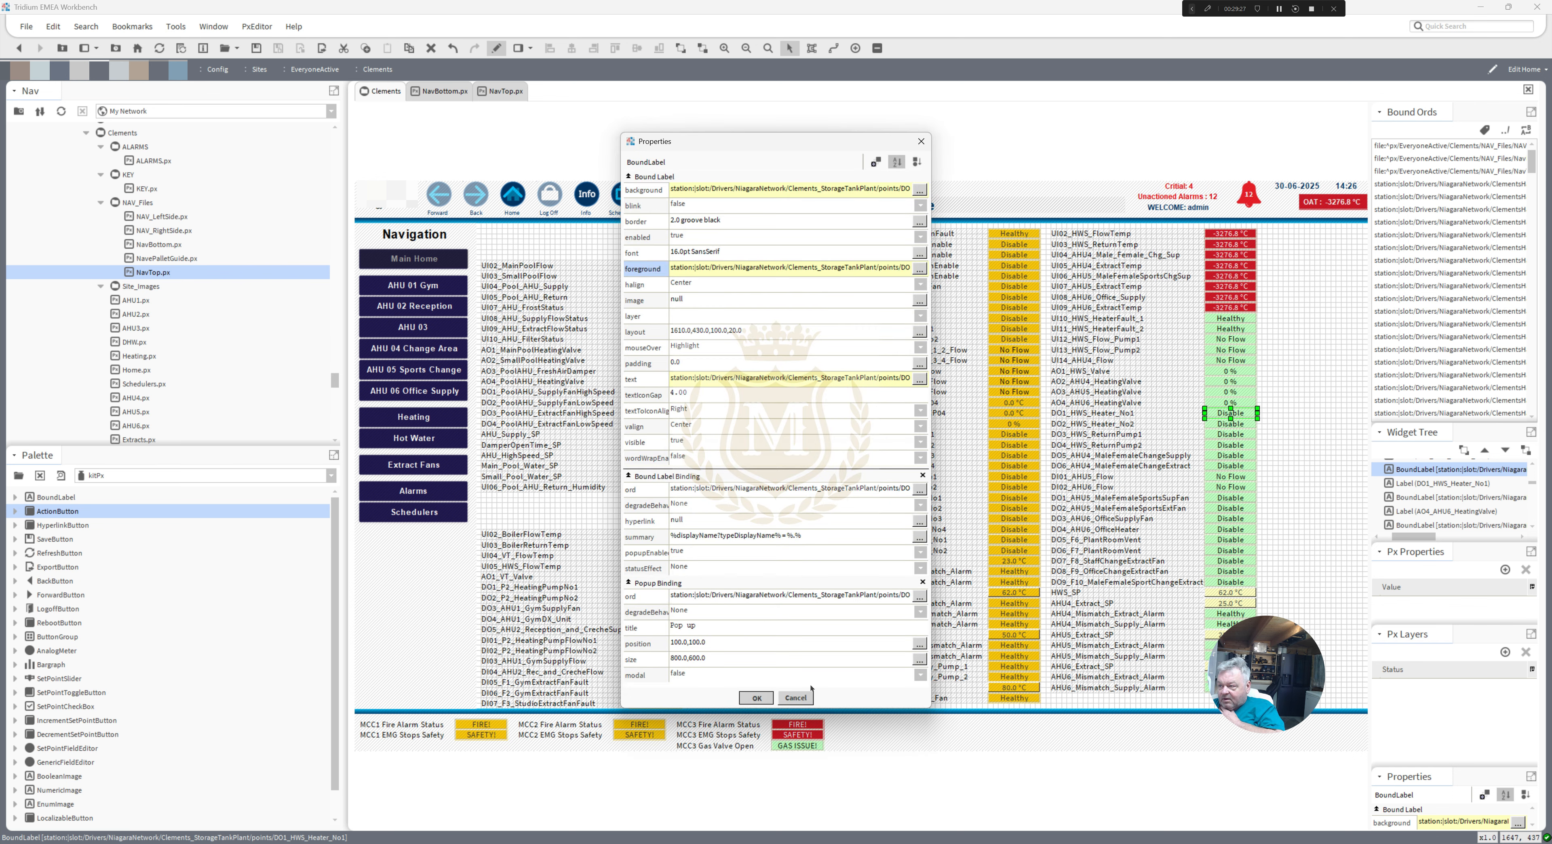
pyautogui.click(756, 697)
# - Check the foreground animation type and colours of the DO6_AHU4_MaleFemaleChangeExtract value
pyautogui.doubleClick(1229, 466)
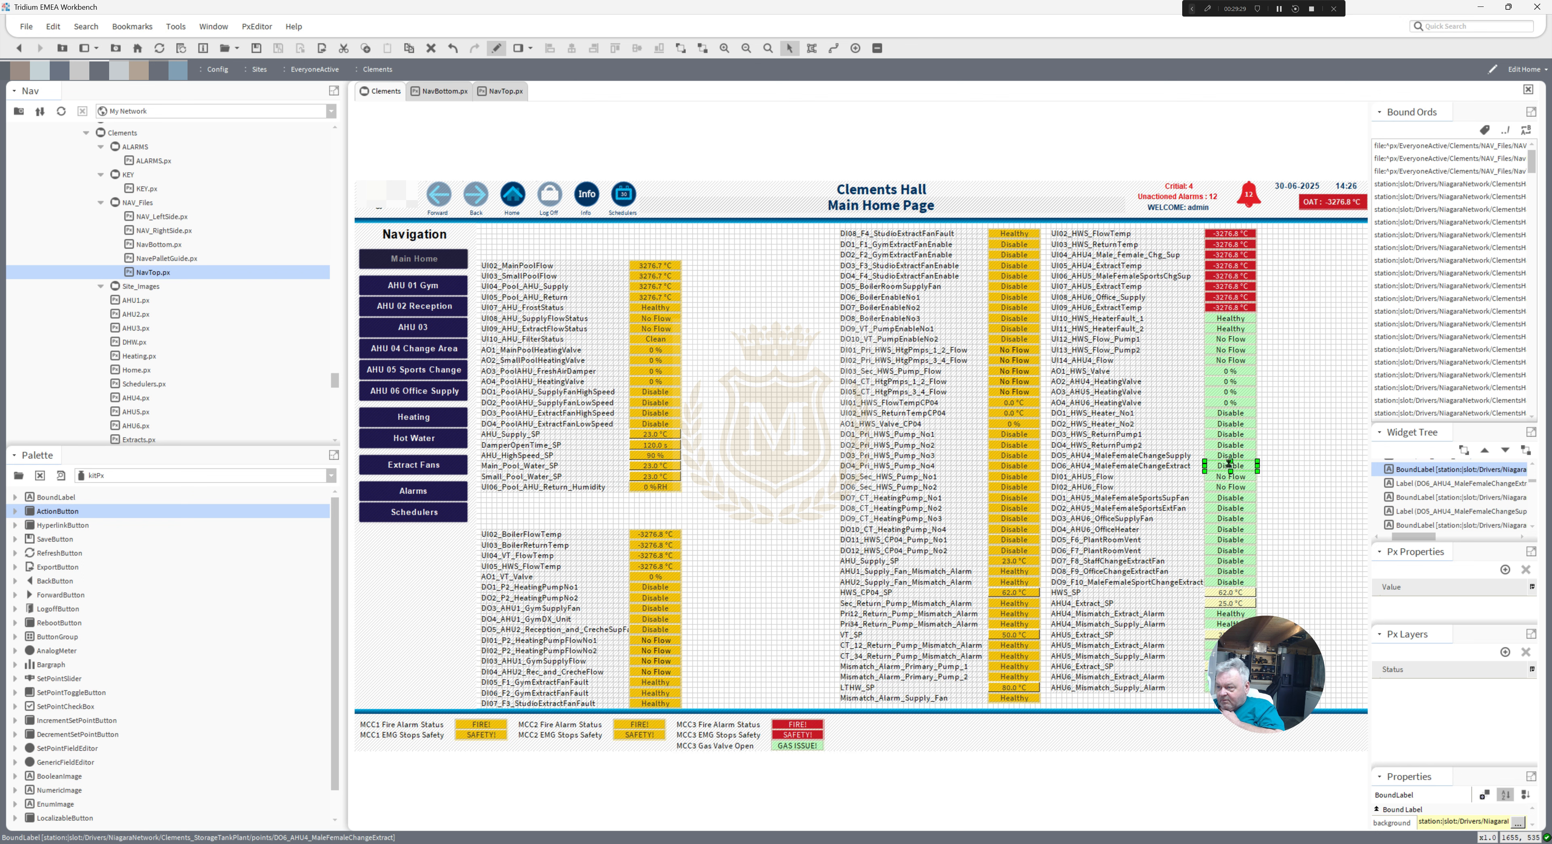
pyautogui.doubleClick(731, 269)
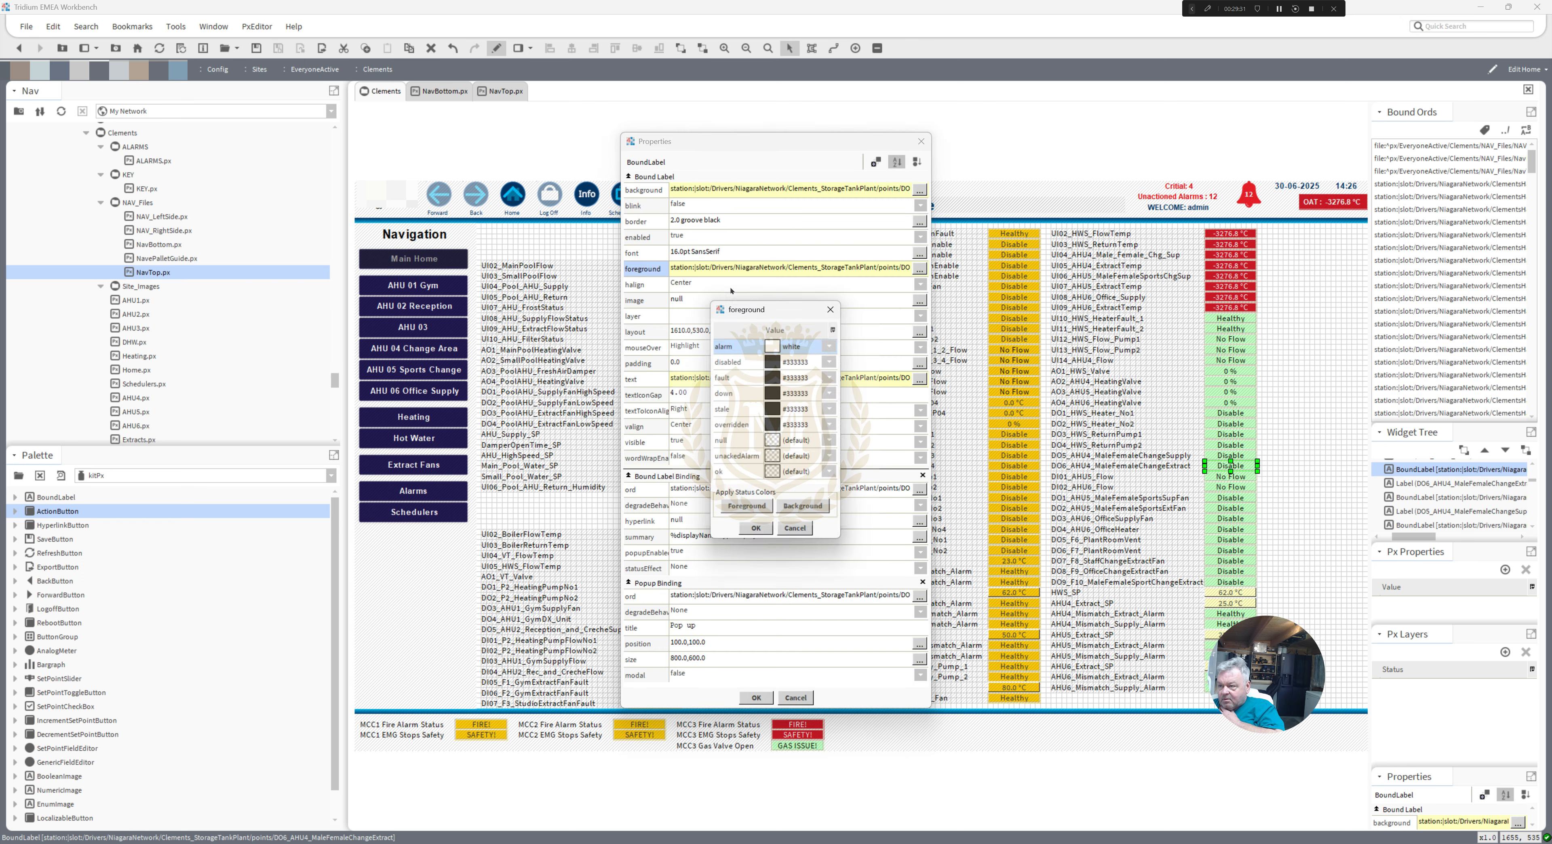
pyautogui.click(795, 530)
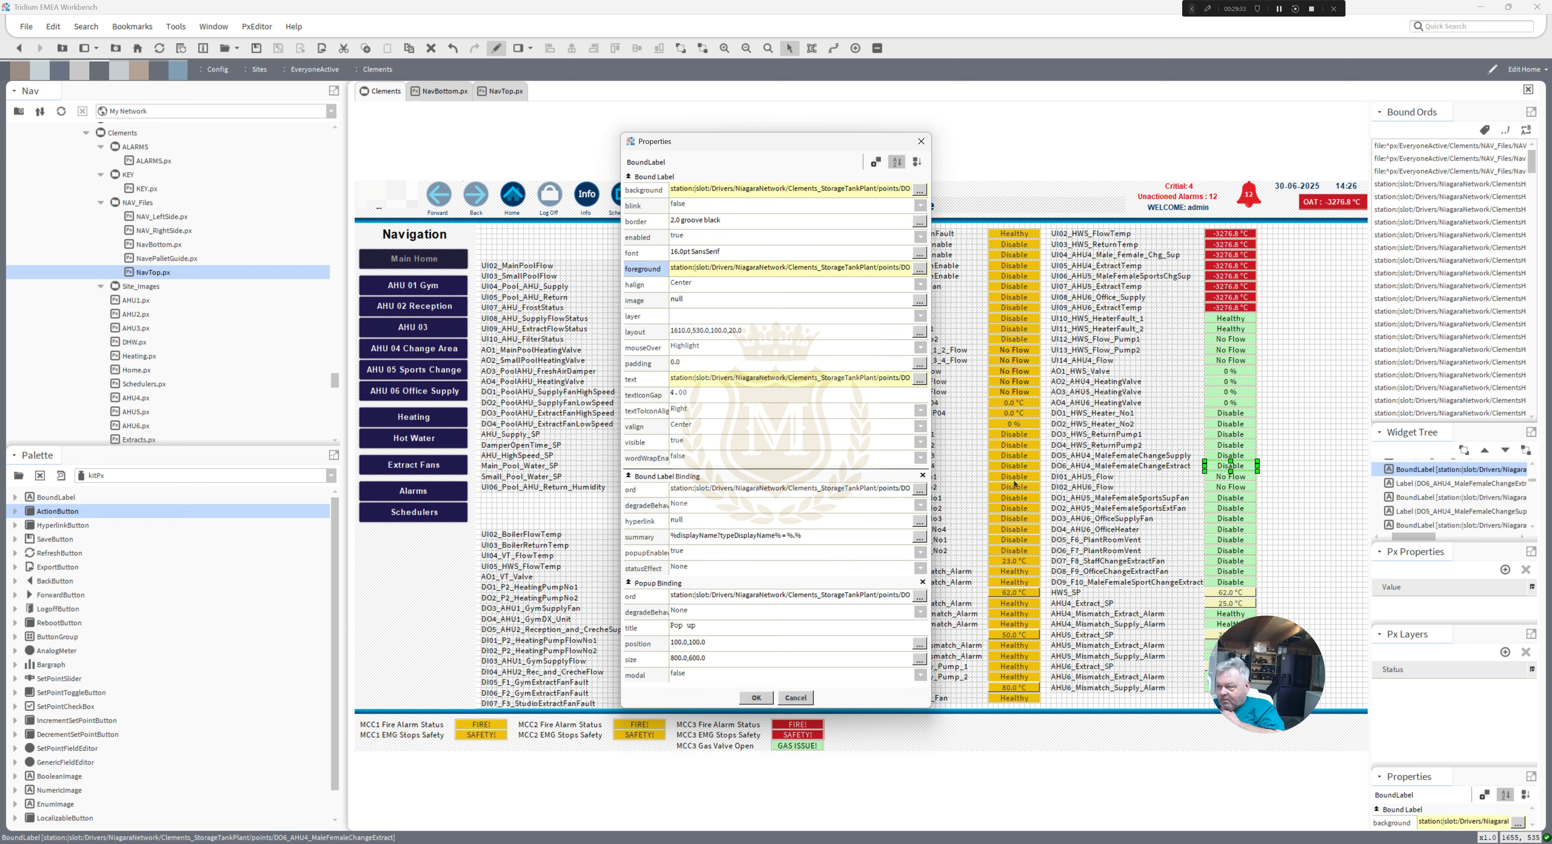
pyautogui.click(796, 697)
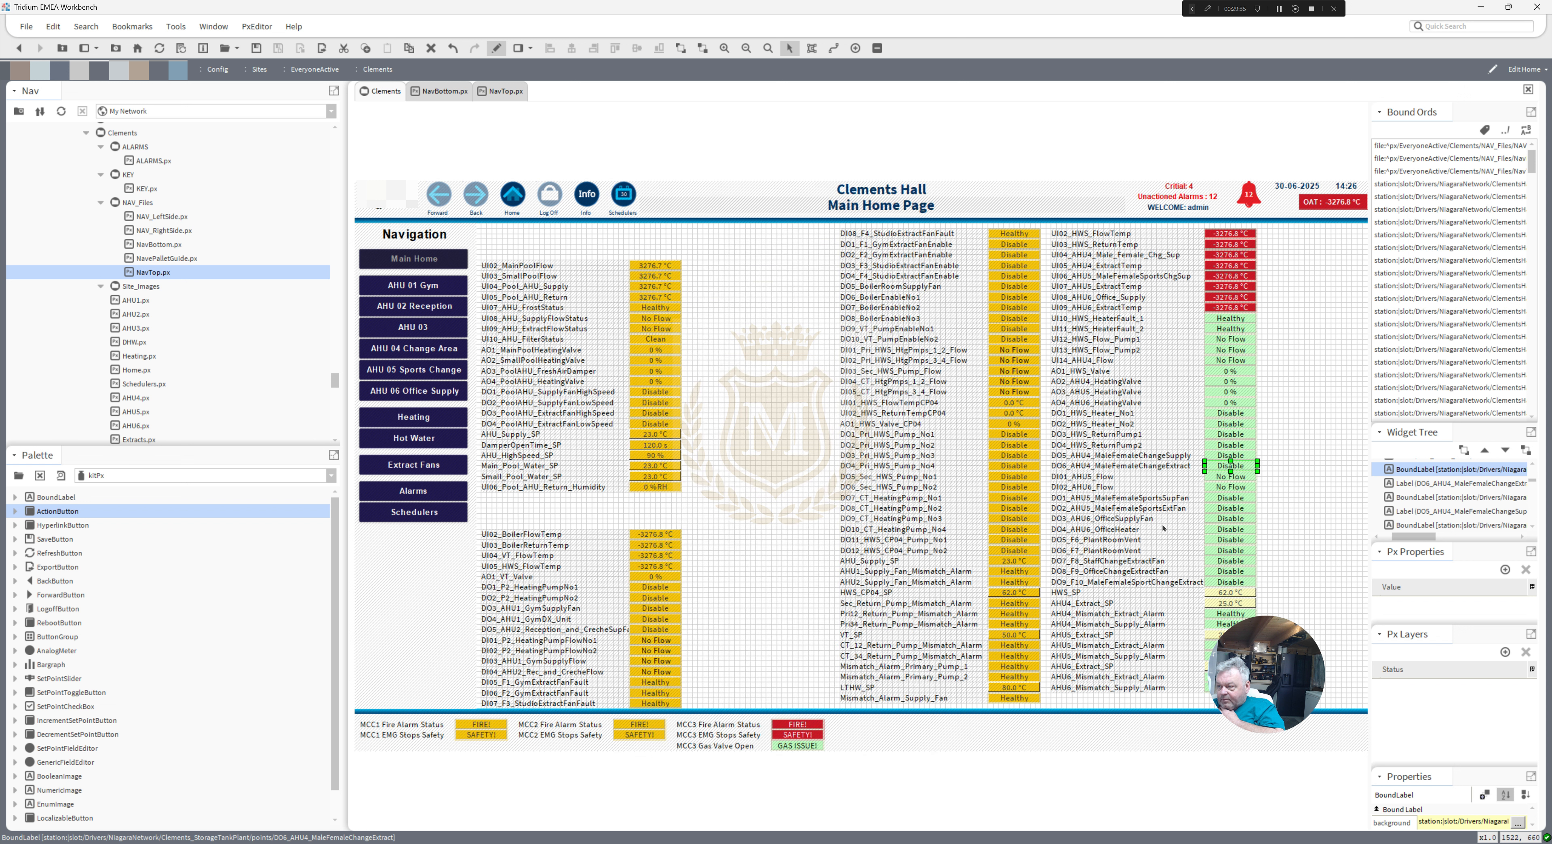
# - Replace the foreground animation of the DO2_HWS_Heater_No2 value with a Boolean To Simple animation whose true value is green
pyautogui.doubleClick(1229, 423)
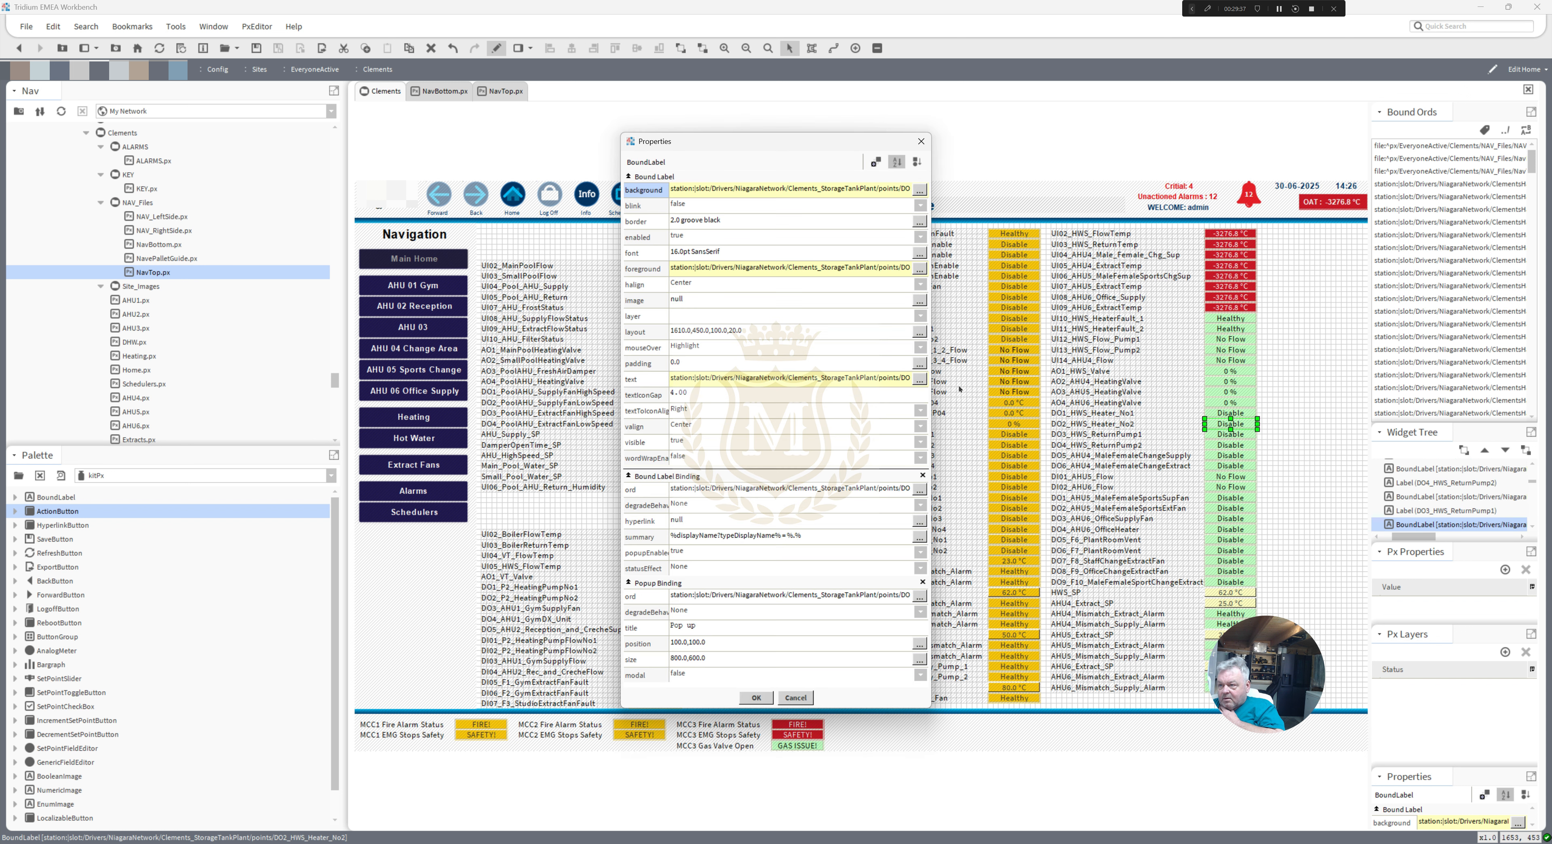
pyautogui.doubleClick(746, 270)
pyautogui.click(796, 528)
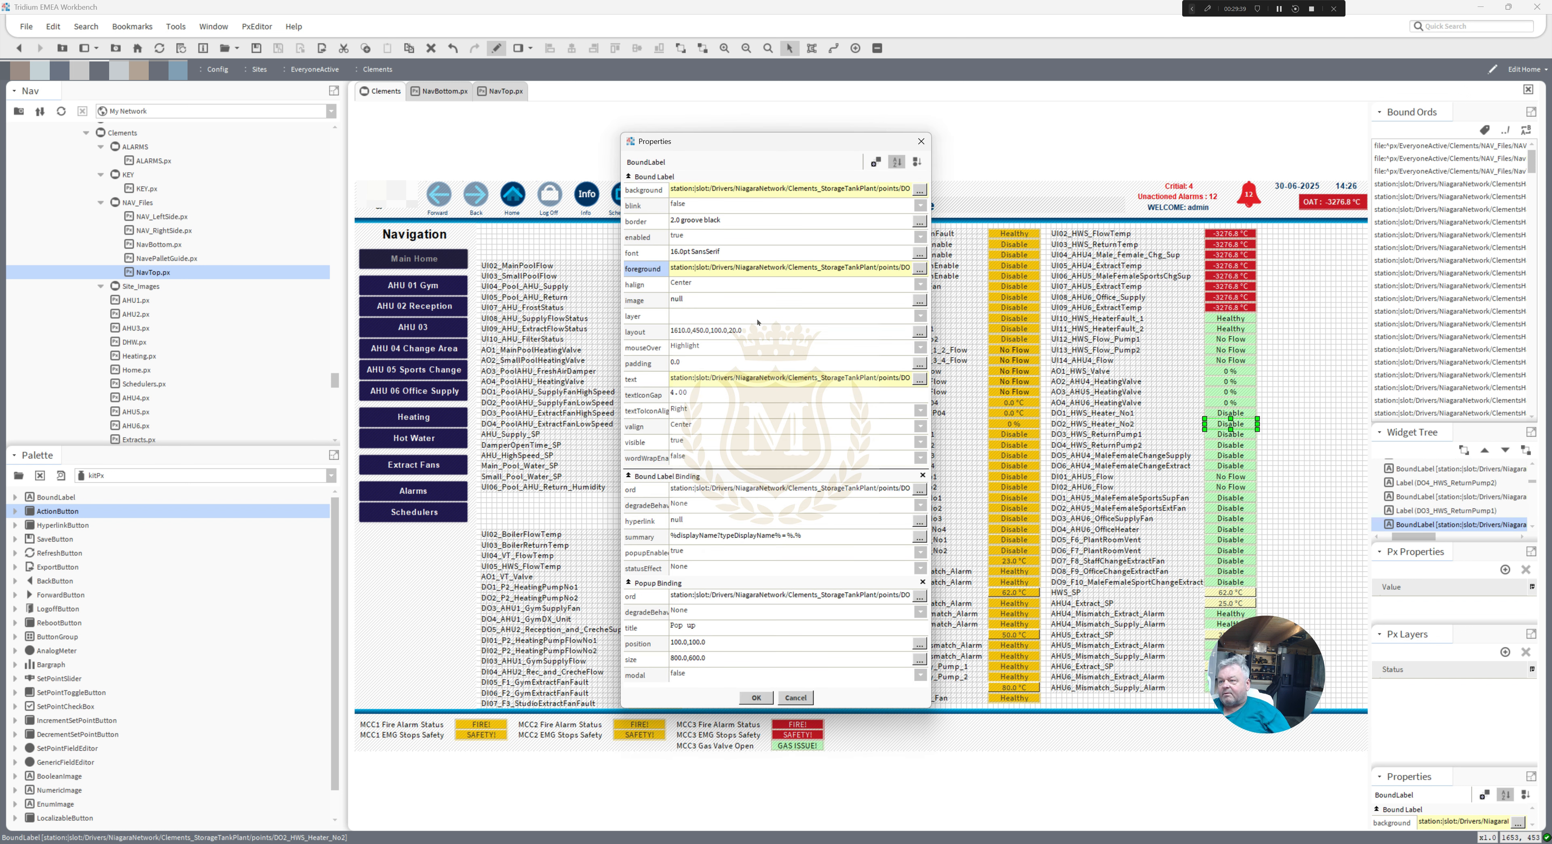
pyautogui.rightClick(729, 269)
pyautogui.click(749, 290)
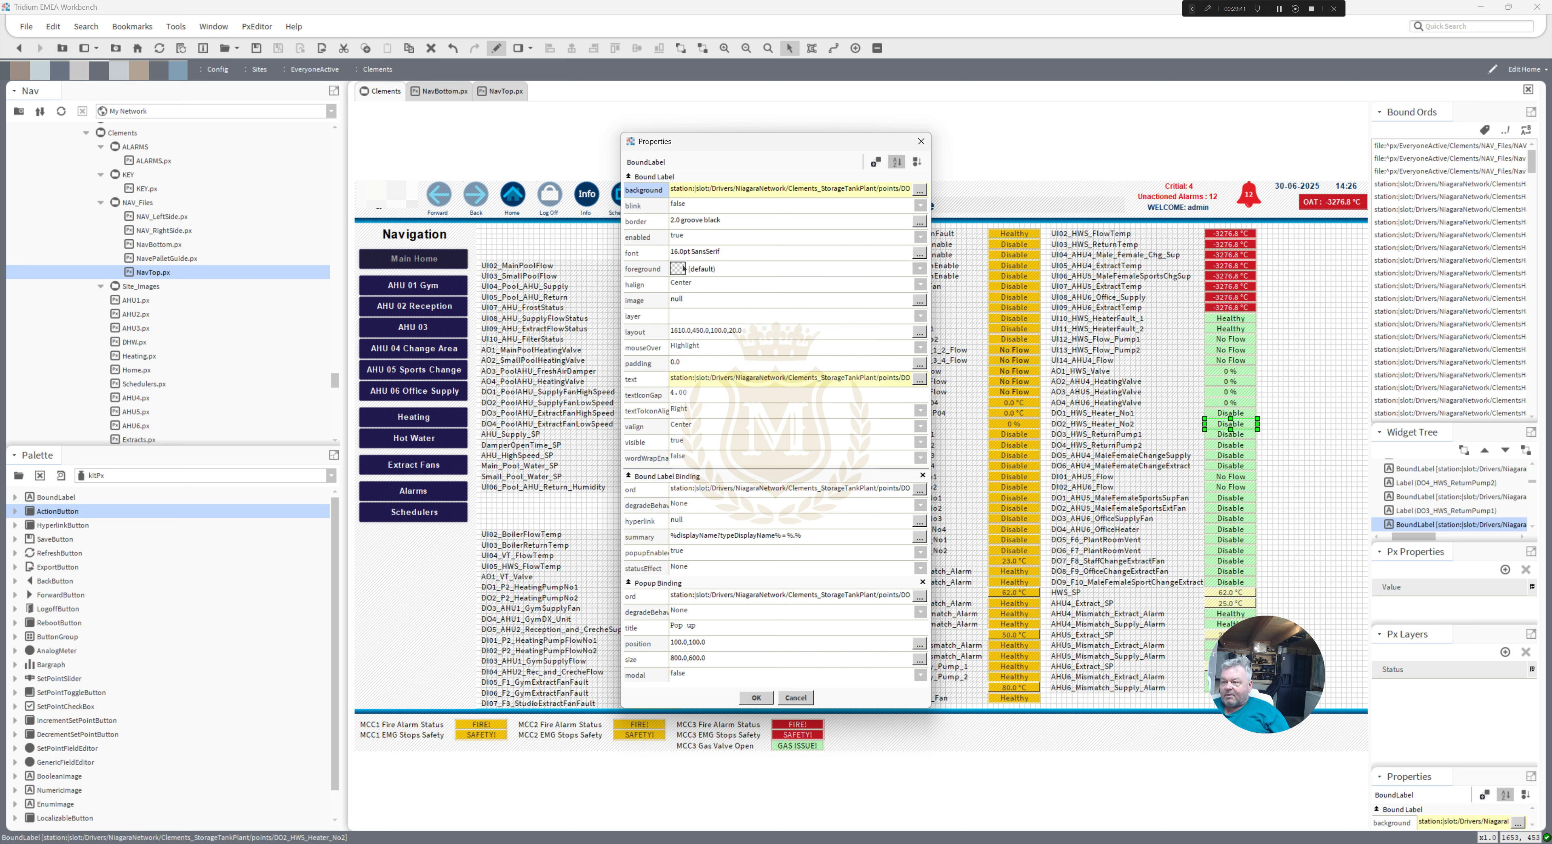
pyautogui.rightClick(677, 268)
pyautogui.click(692, 277)
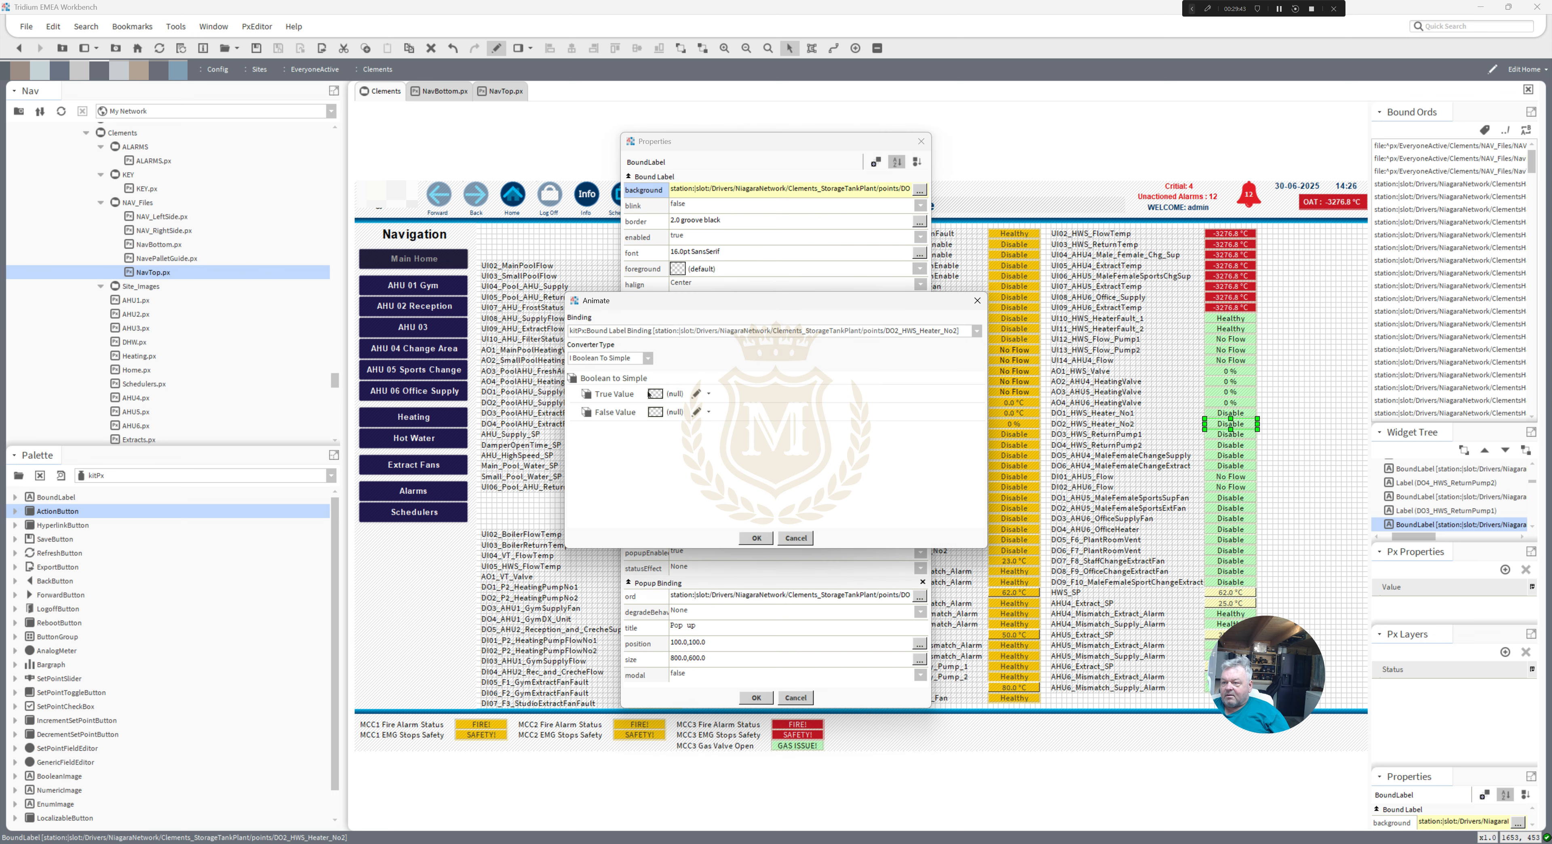
pyautogui.click(656, 393)
pyautogui.click(605, 360)
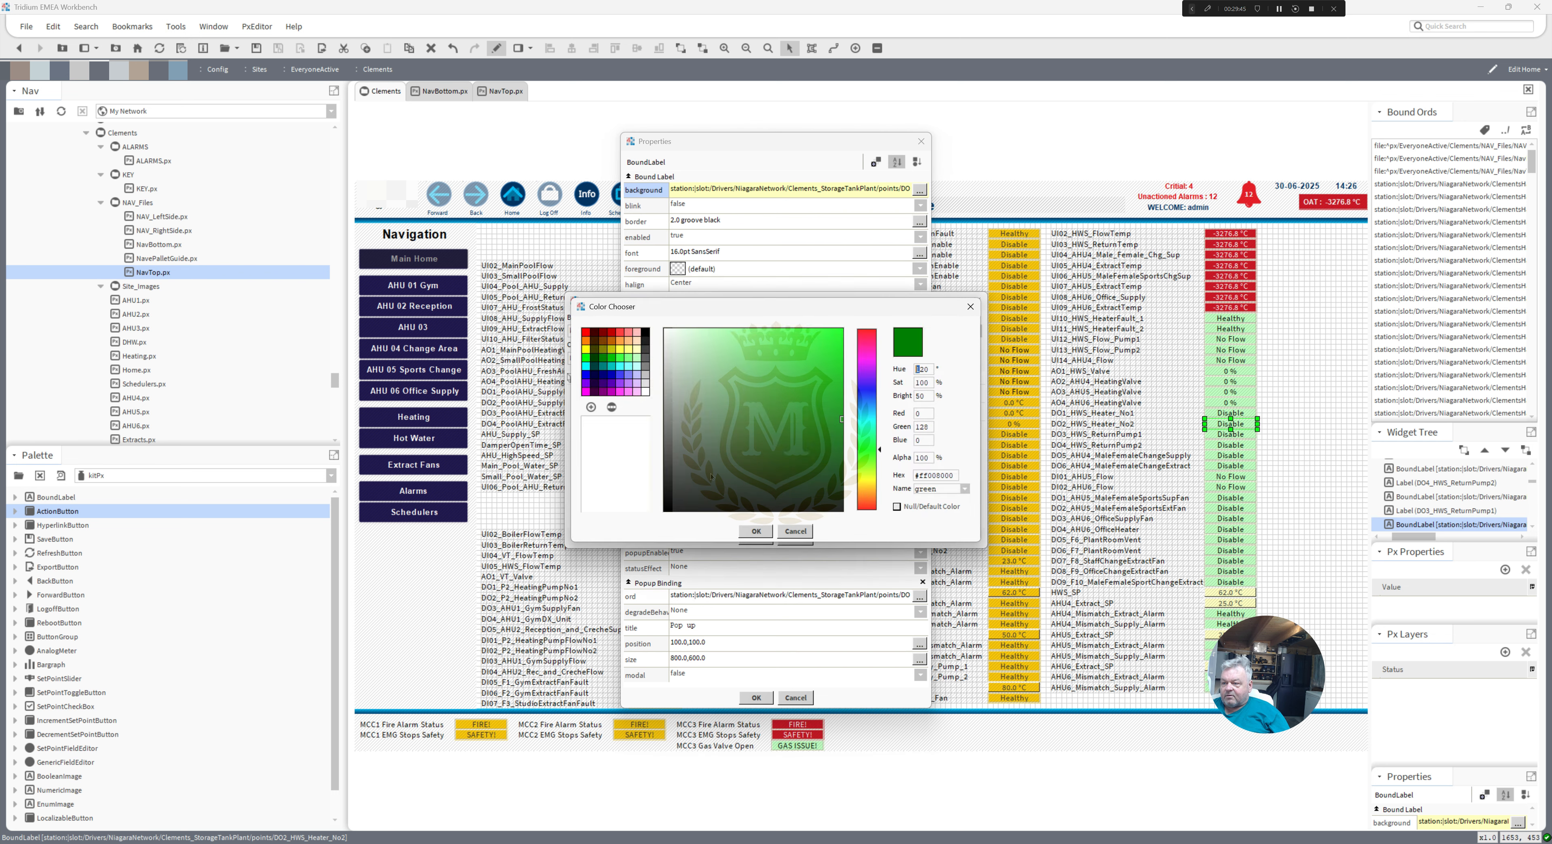
pyautogui.click(757, 532)
pyautogui.click(756, 538)
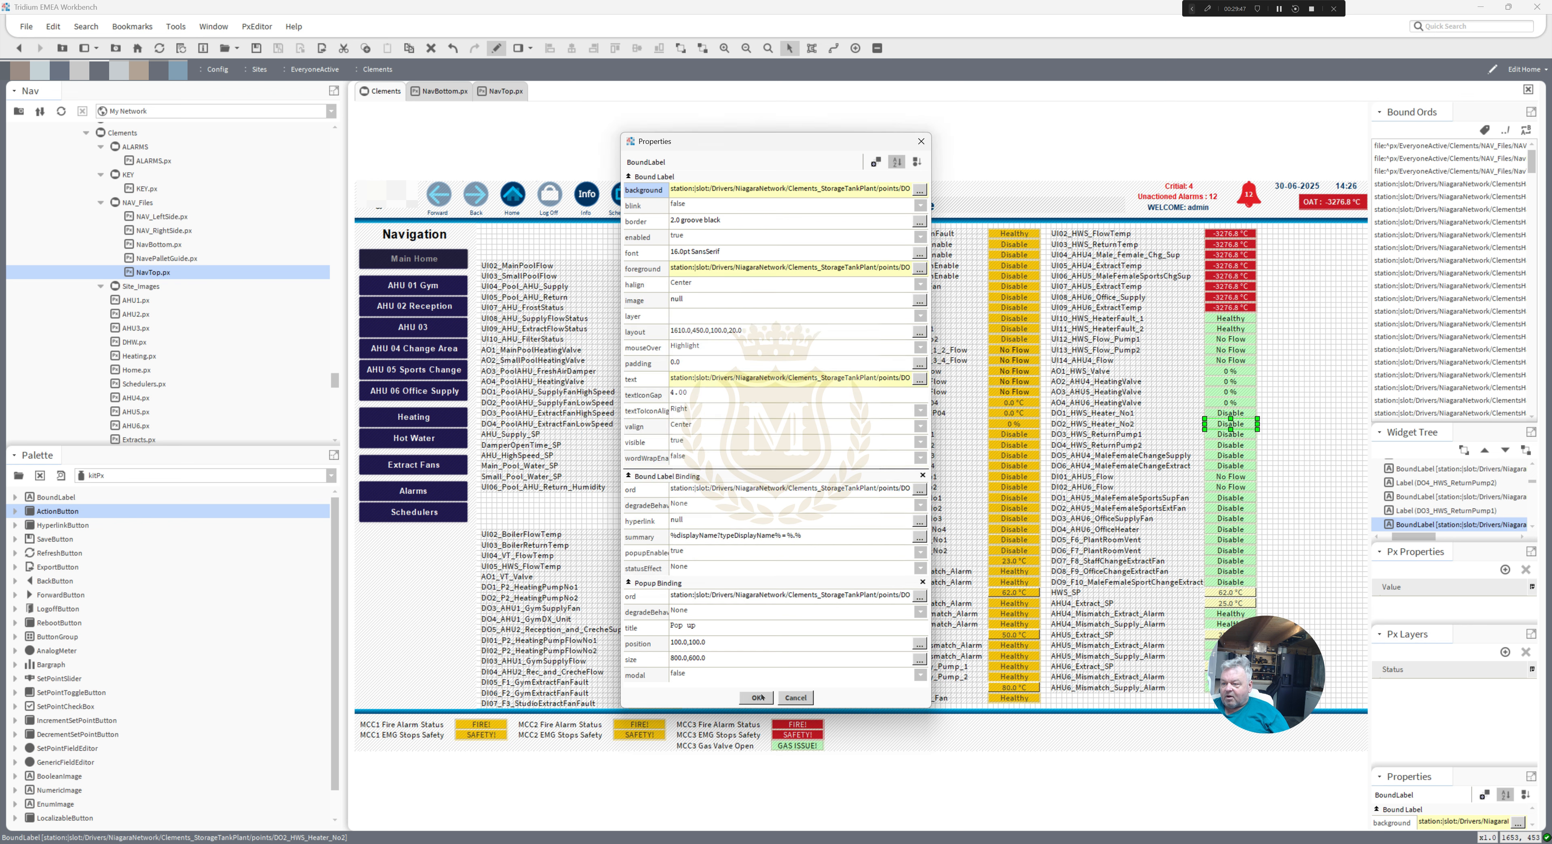
# - Replace the foreground animation of the DO3_HWS_ReturnPump1 value with a Boolean To Simple animation whose true value is green
pyautogui.doubleClick(1226, 434)
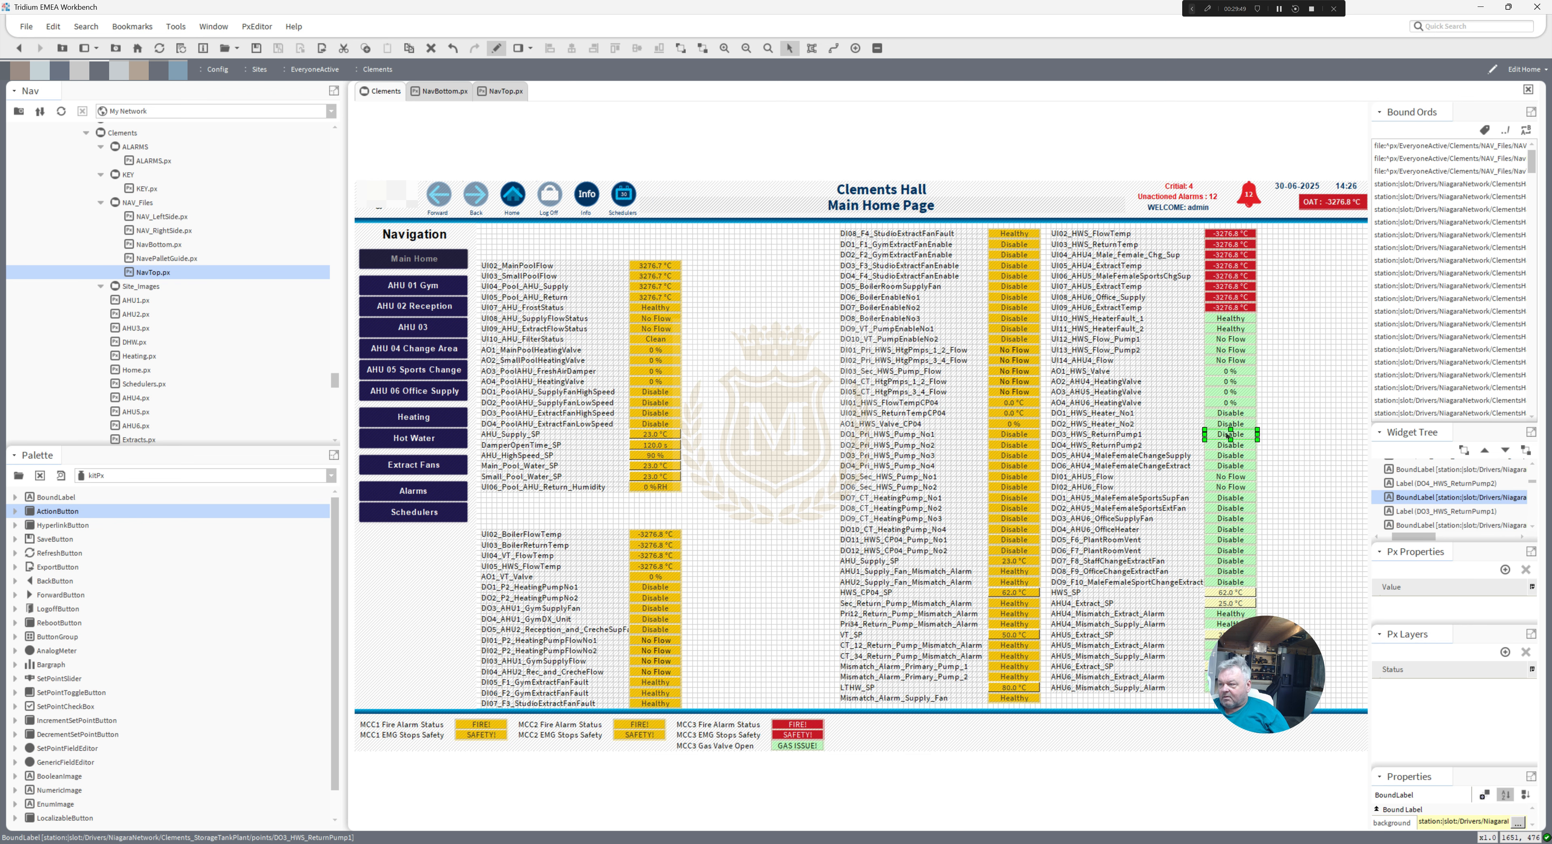
pyautogui.rightClick(703, 272)
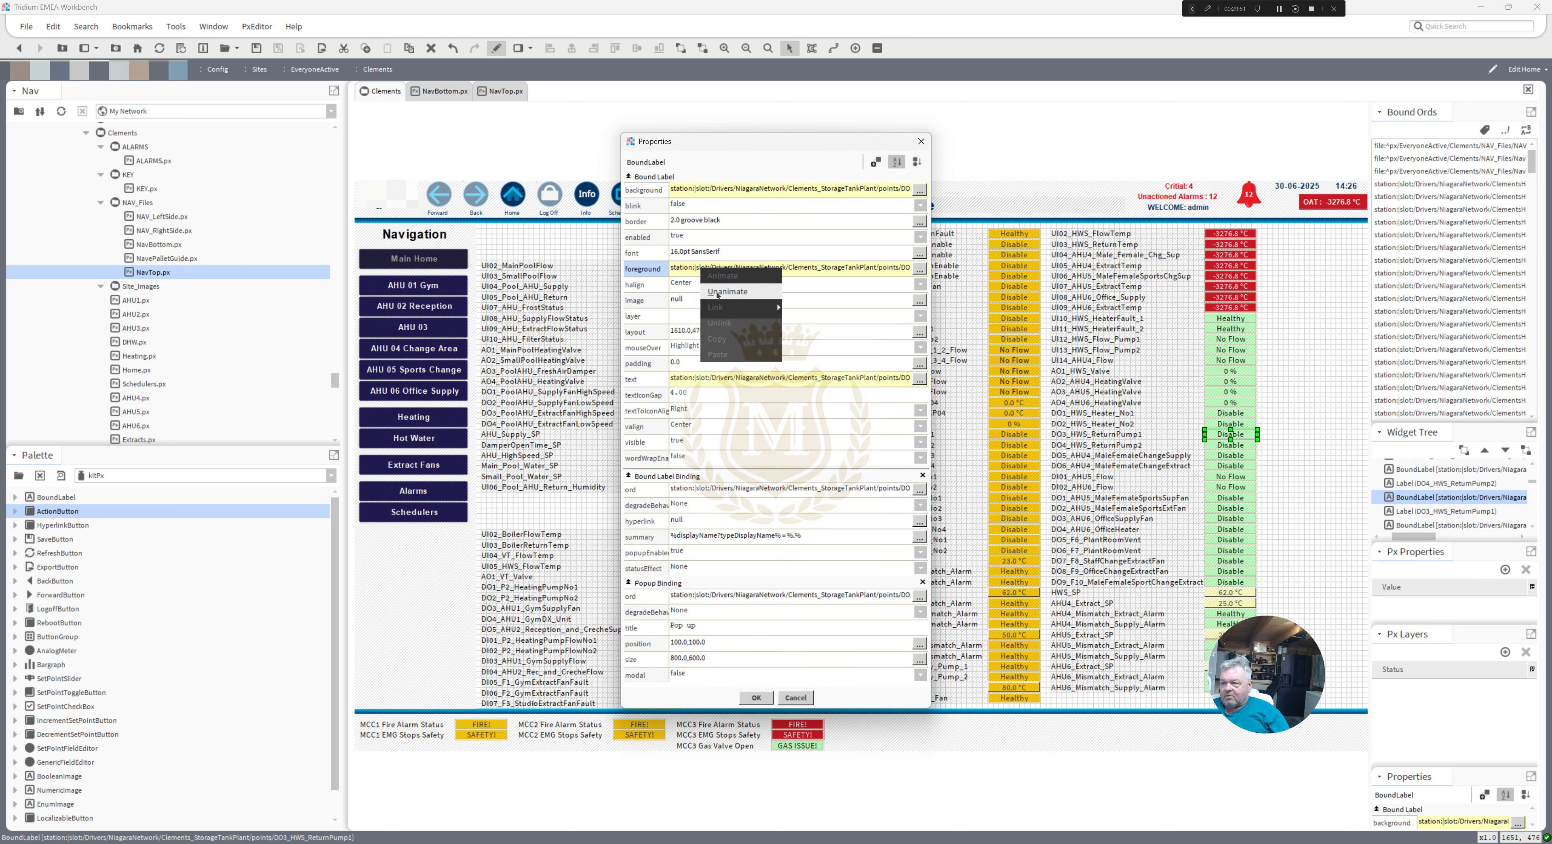
pyautogui.click(717, 292)
pyautogui.rightClick(675, 268)
pyautogui.click(694, 272)
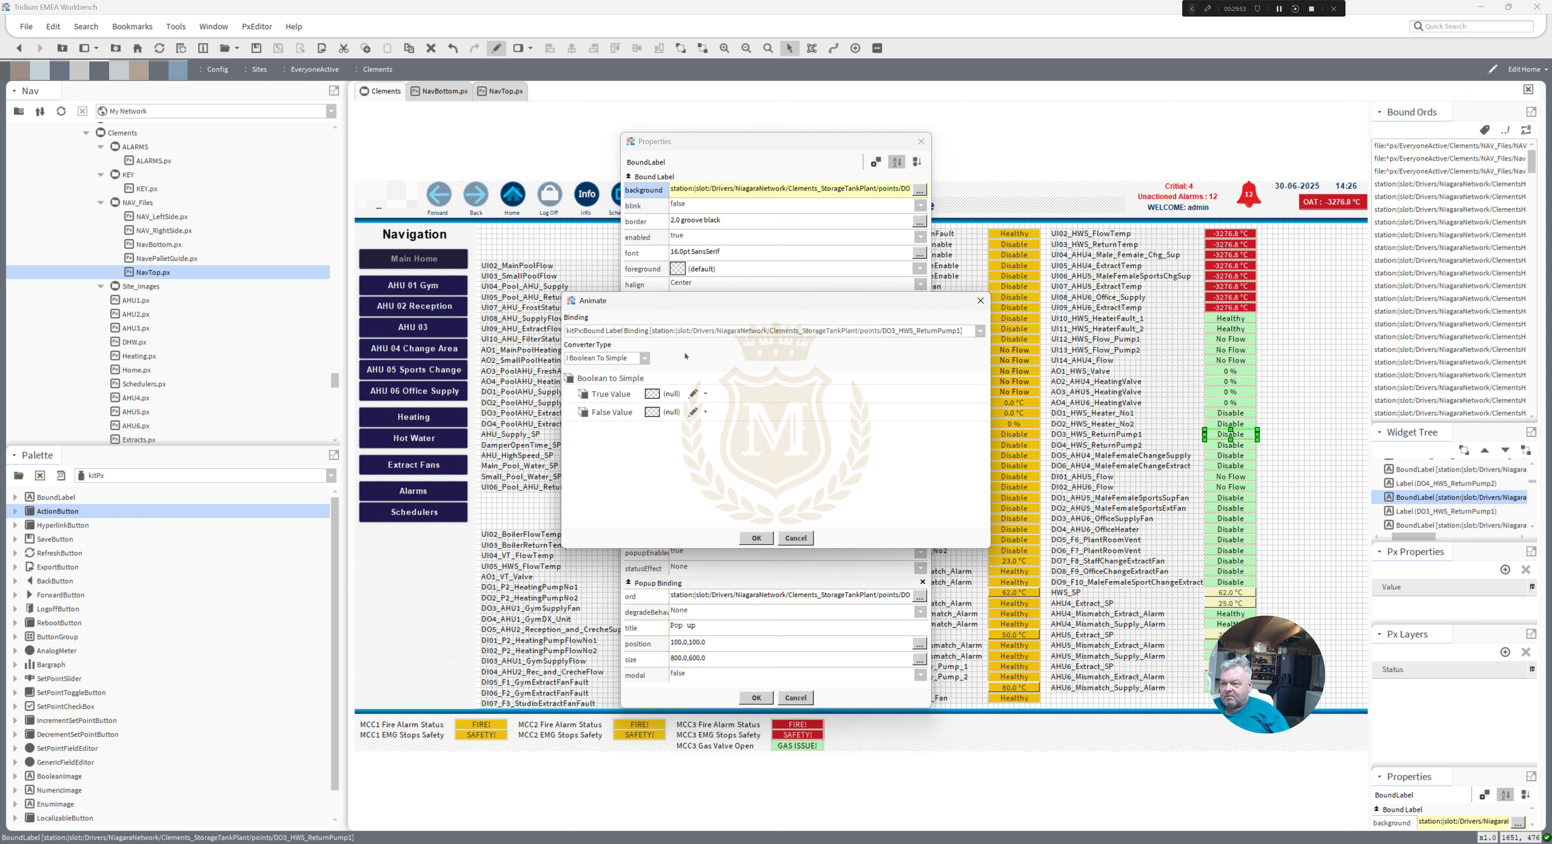
pyautogui.click(656, 391)
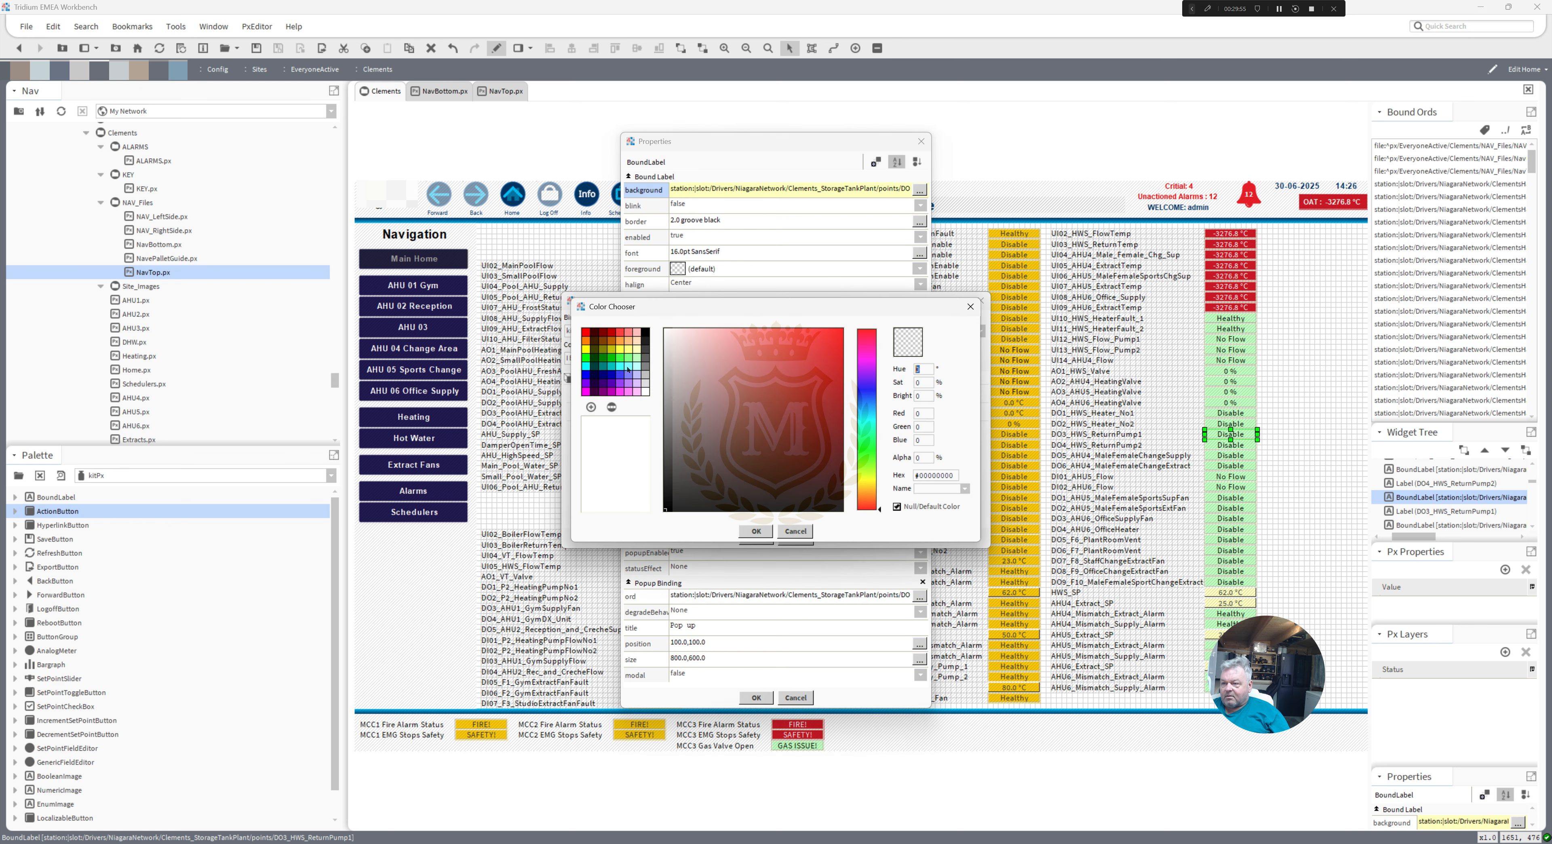
pyautogui.click(603, 358)
pyautogui.click(756, 532)
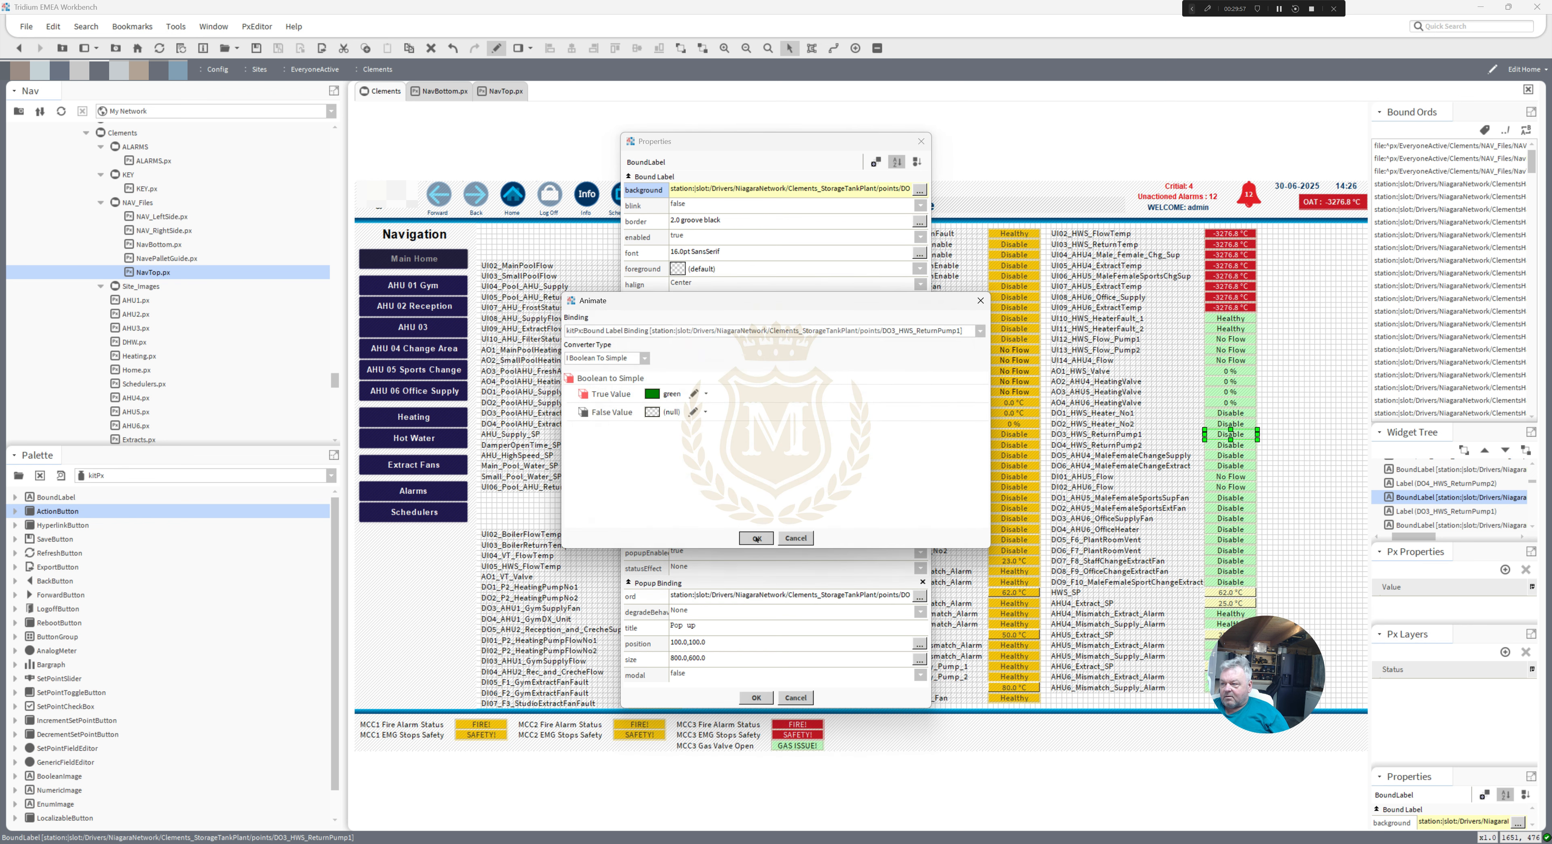
pyautogui.click(756, 540)
pyautogui.click(772, 698)
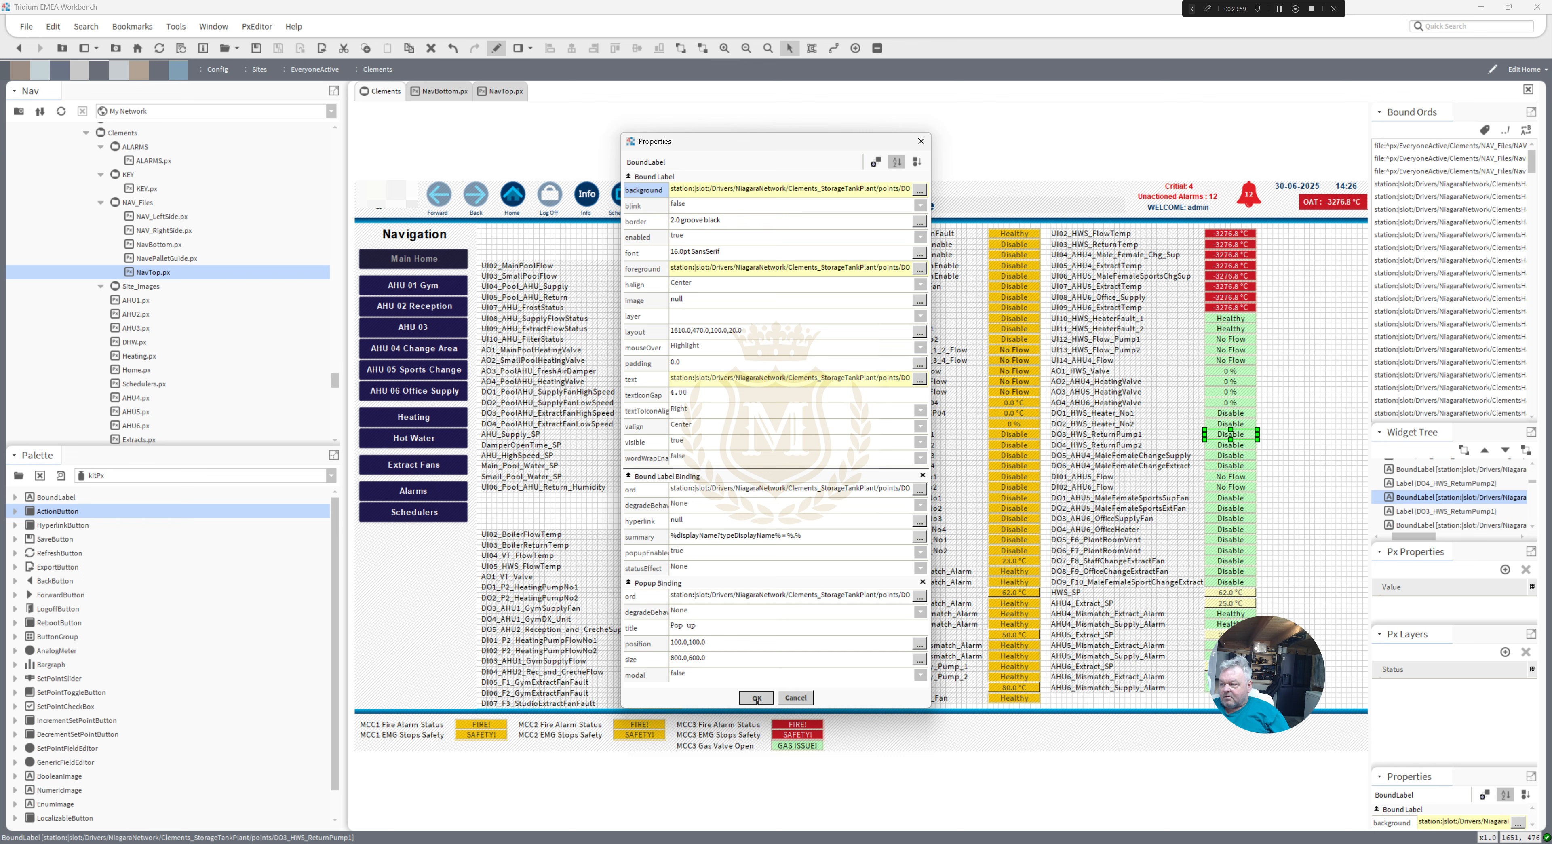
# - Replace the foreground animation of the DO4_HWS_ReturnPump2 value with a Boolean To Simple animation whose true value is green
pyautogui.doubleClick(1226, 444)
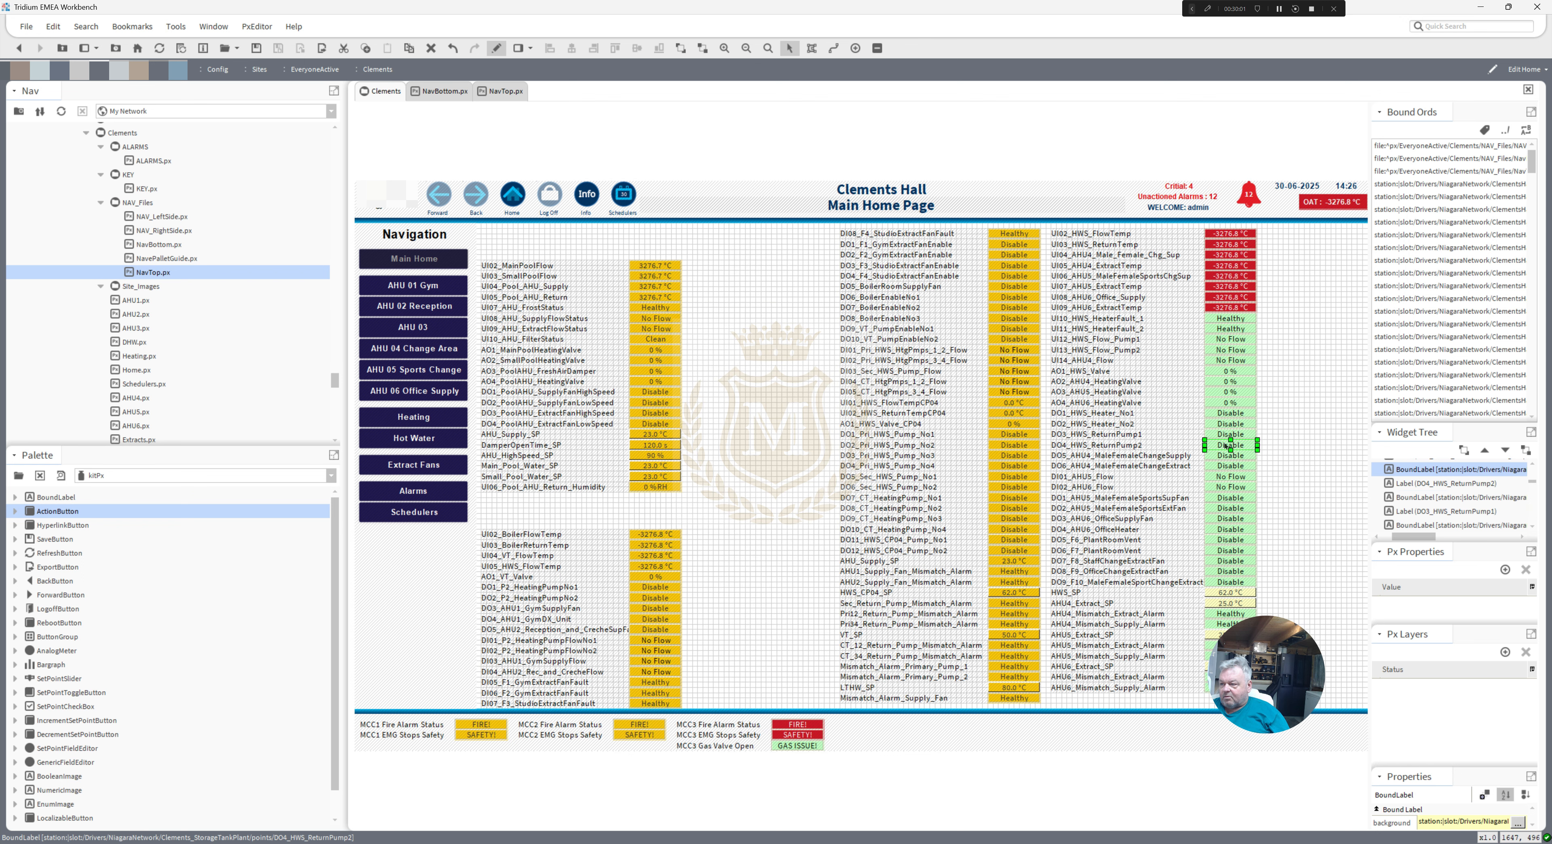
pyautogui.rightClick(734, 269)
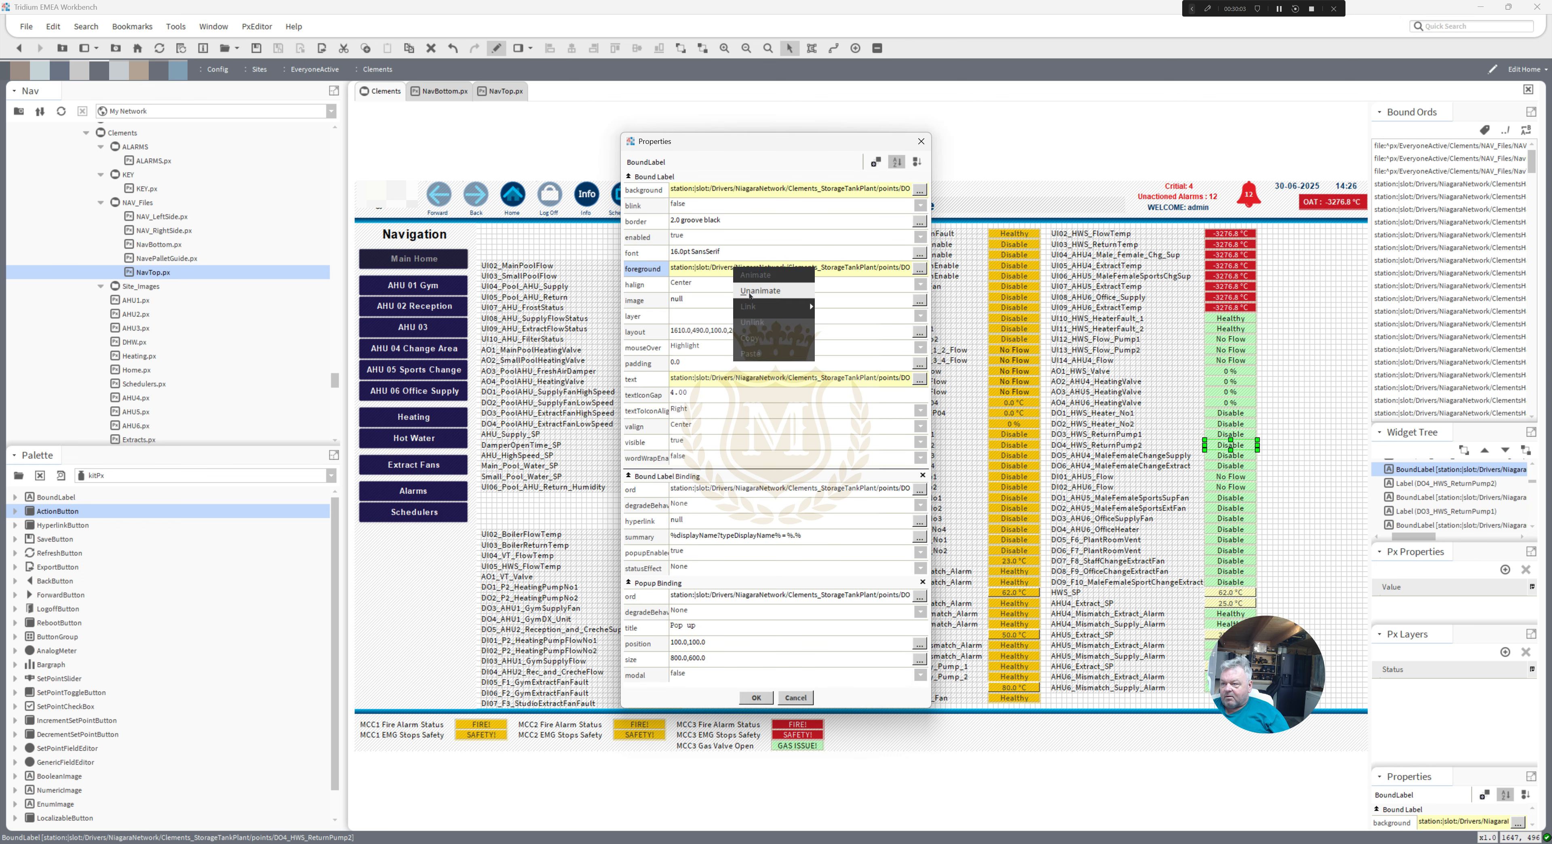
pyautogui.click(734, 291)
pyautogui.rightClick(676, 265)
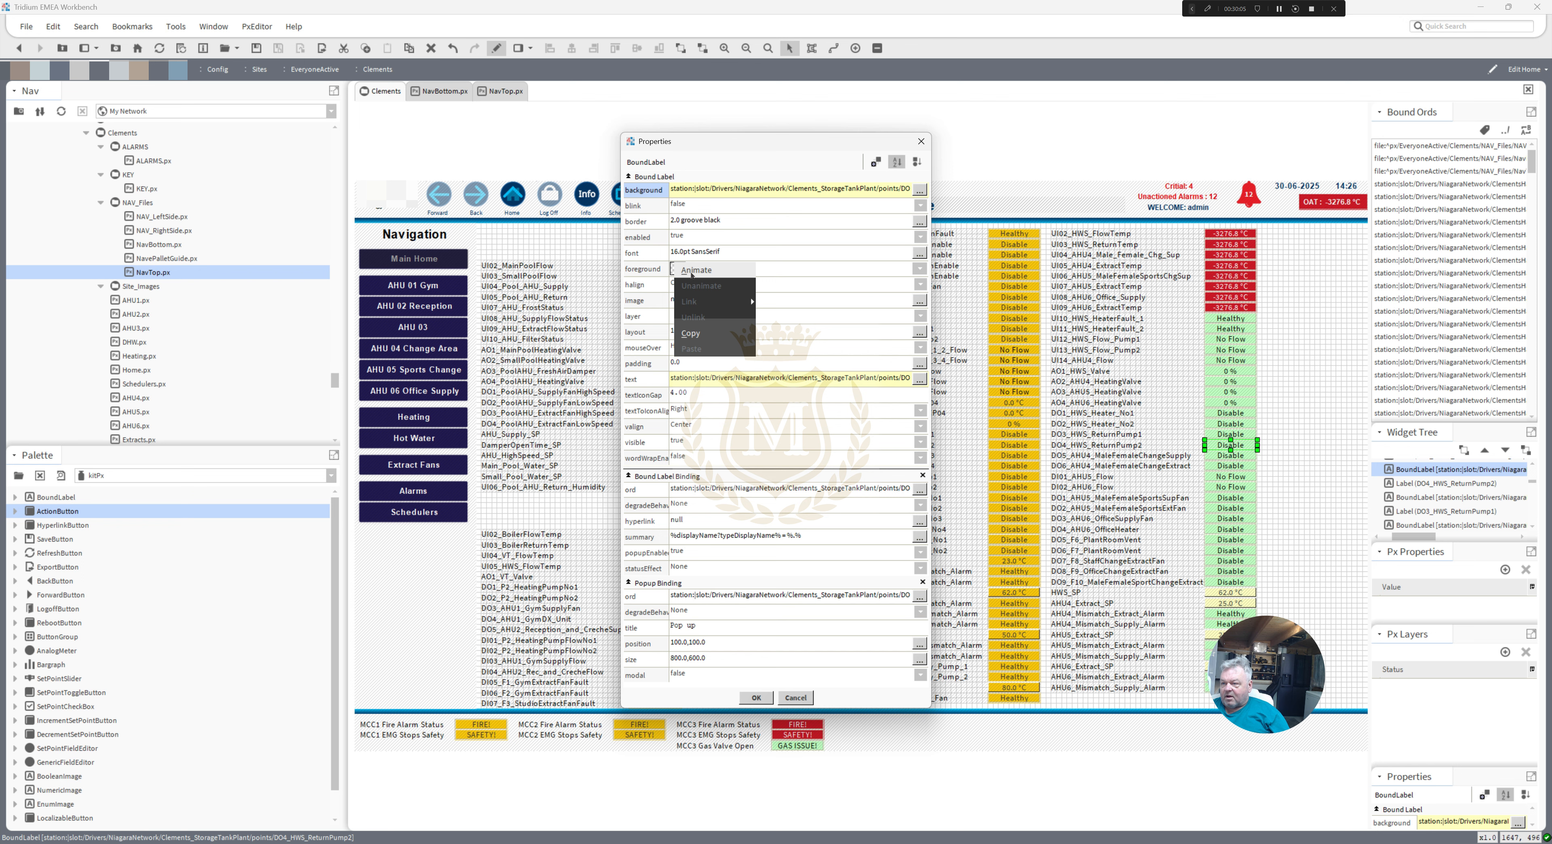
pyautogui.click(681, 272)
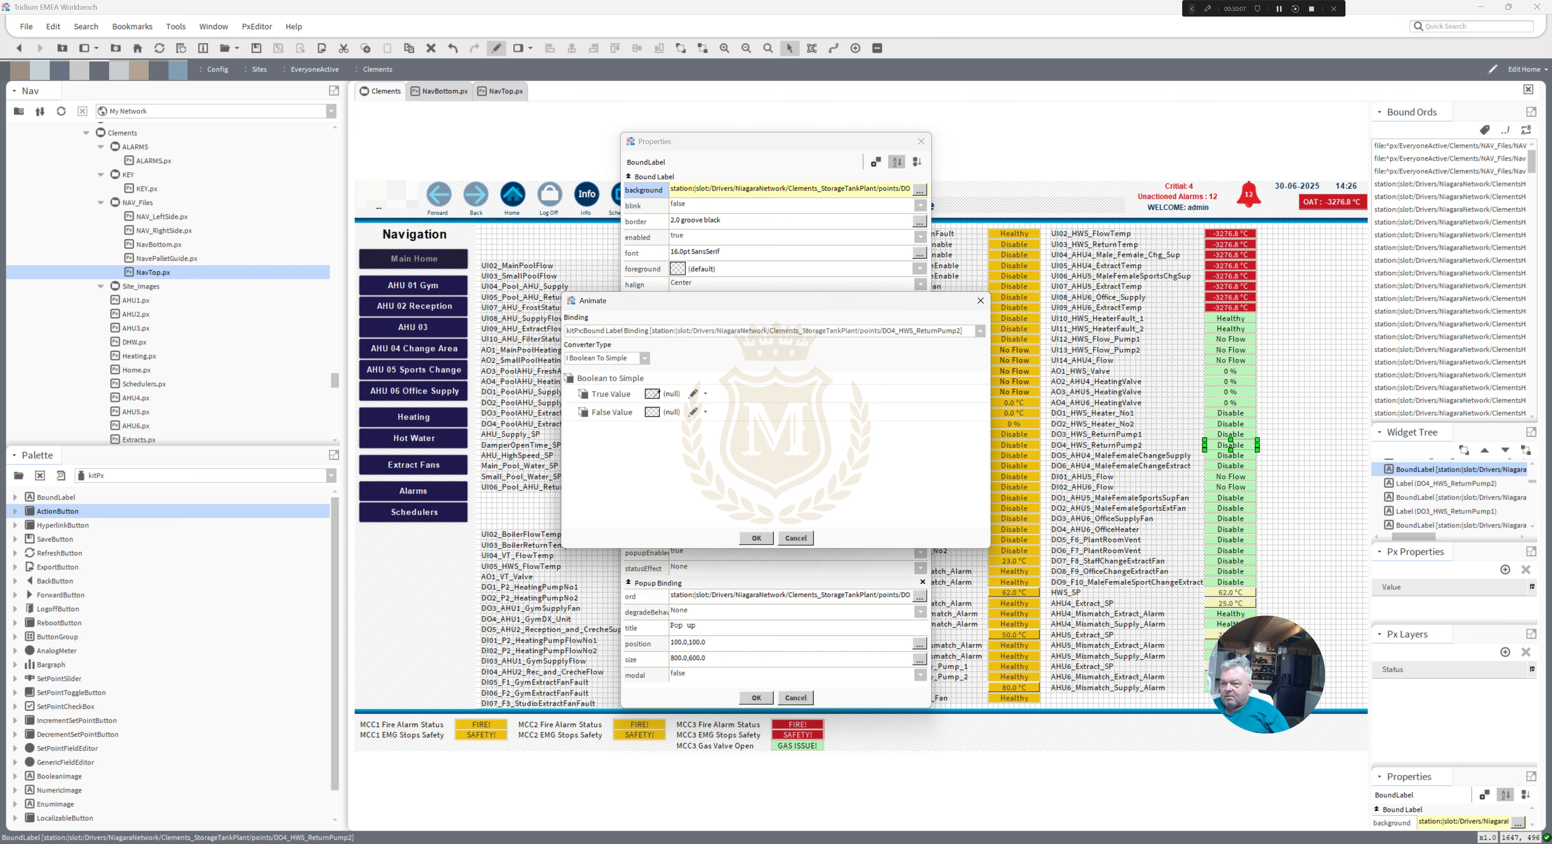
pyautogui.click(693, 394)
pyautogui.click(601, 360)
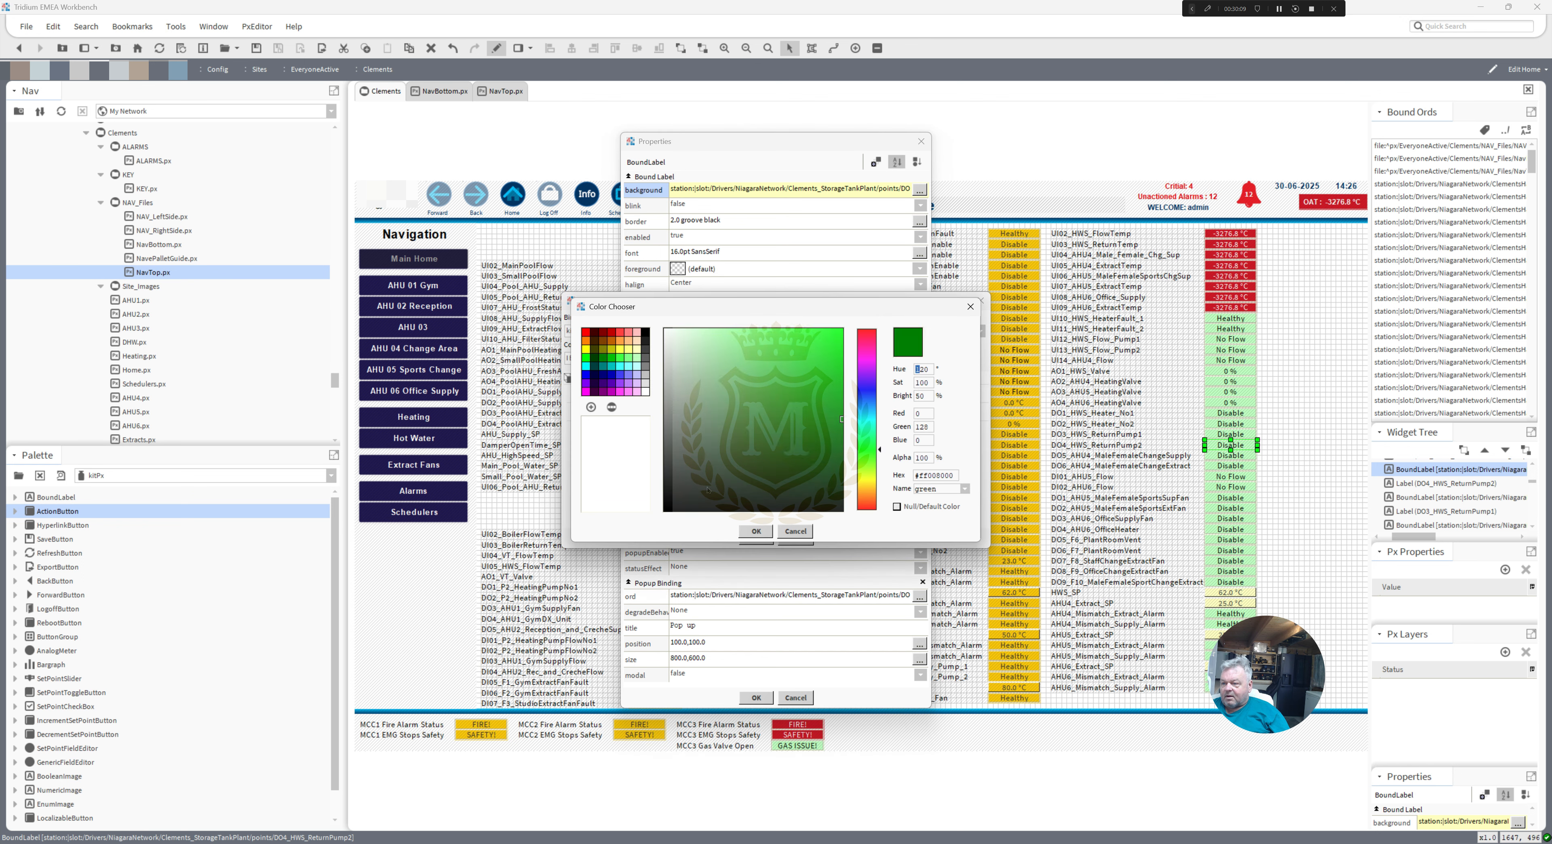
pyautogui.click(756, 530)
pyautogui.click(756, 537)
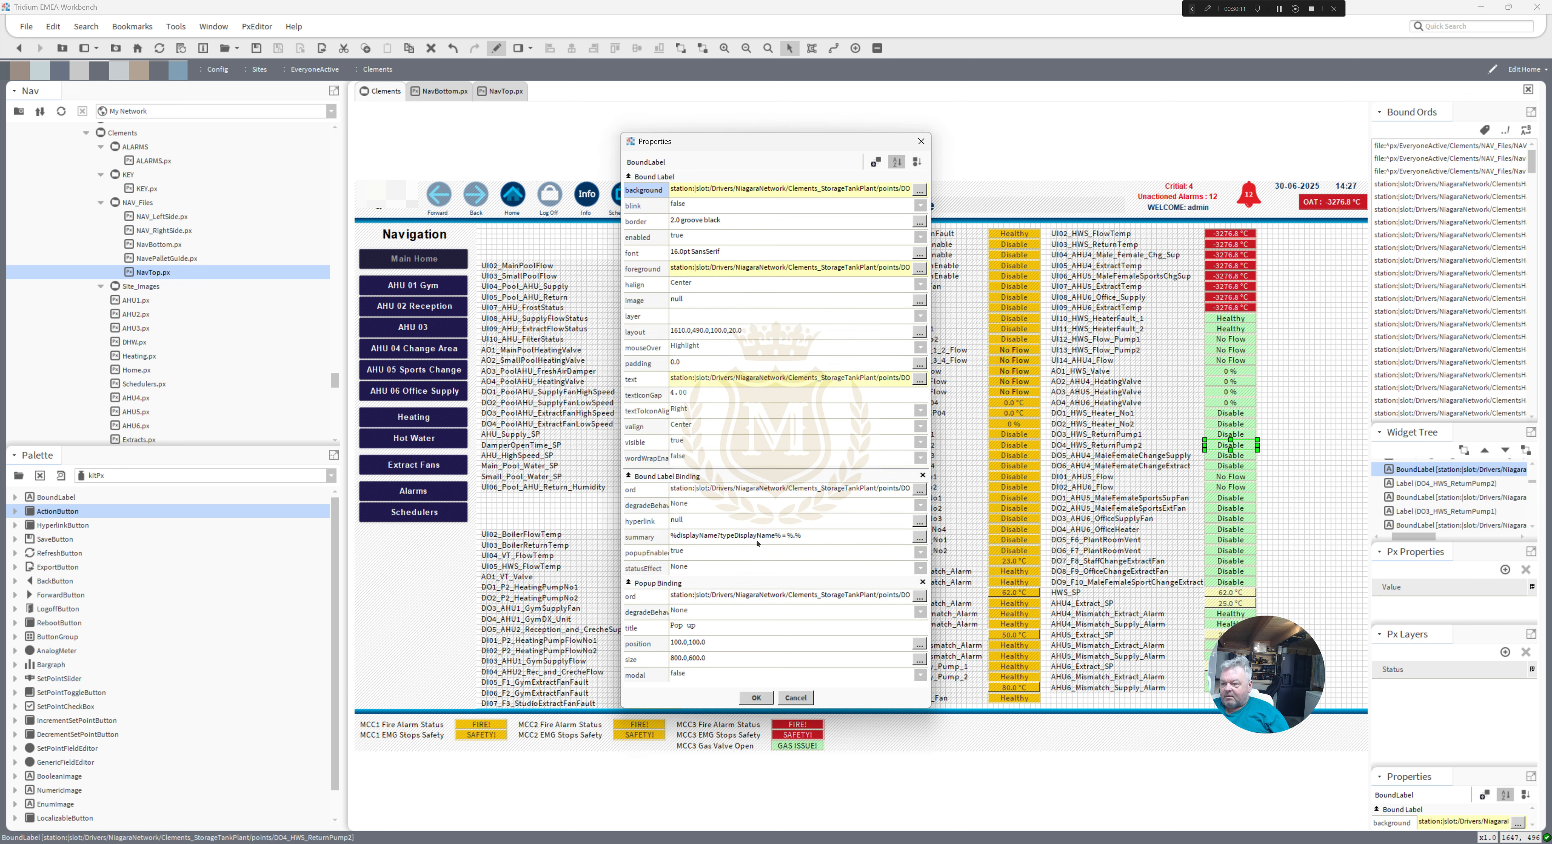
pyautogui.click(757, 698)
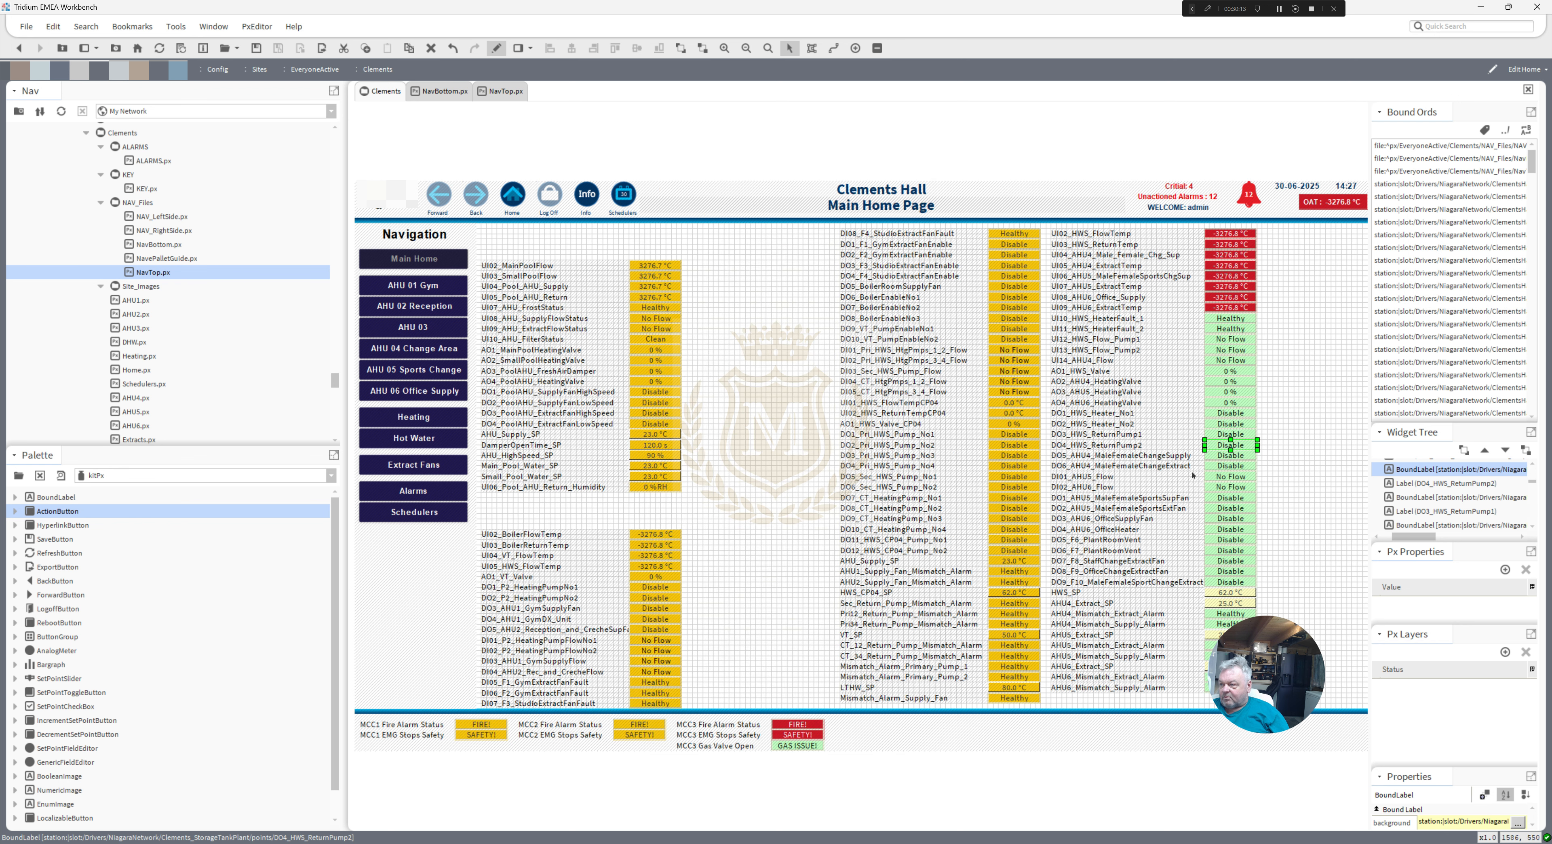
# - Replace the foreground animation of the DO5_AHU4_MaleFemaleChangeSupply value with a Boolean To Simple animation whose true value is green
pyautogui.doubleClick(1227, 456)
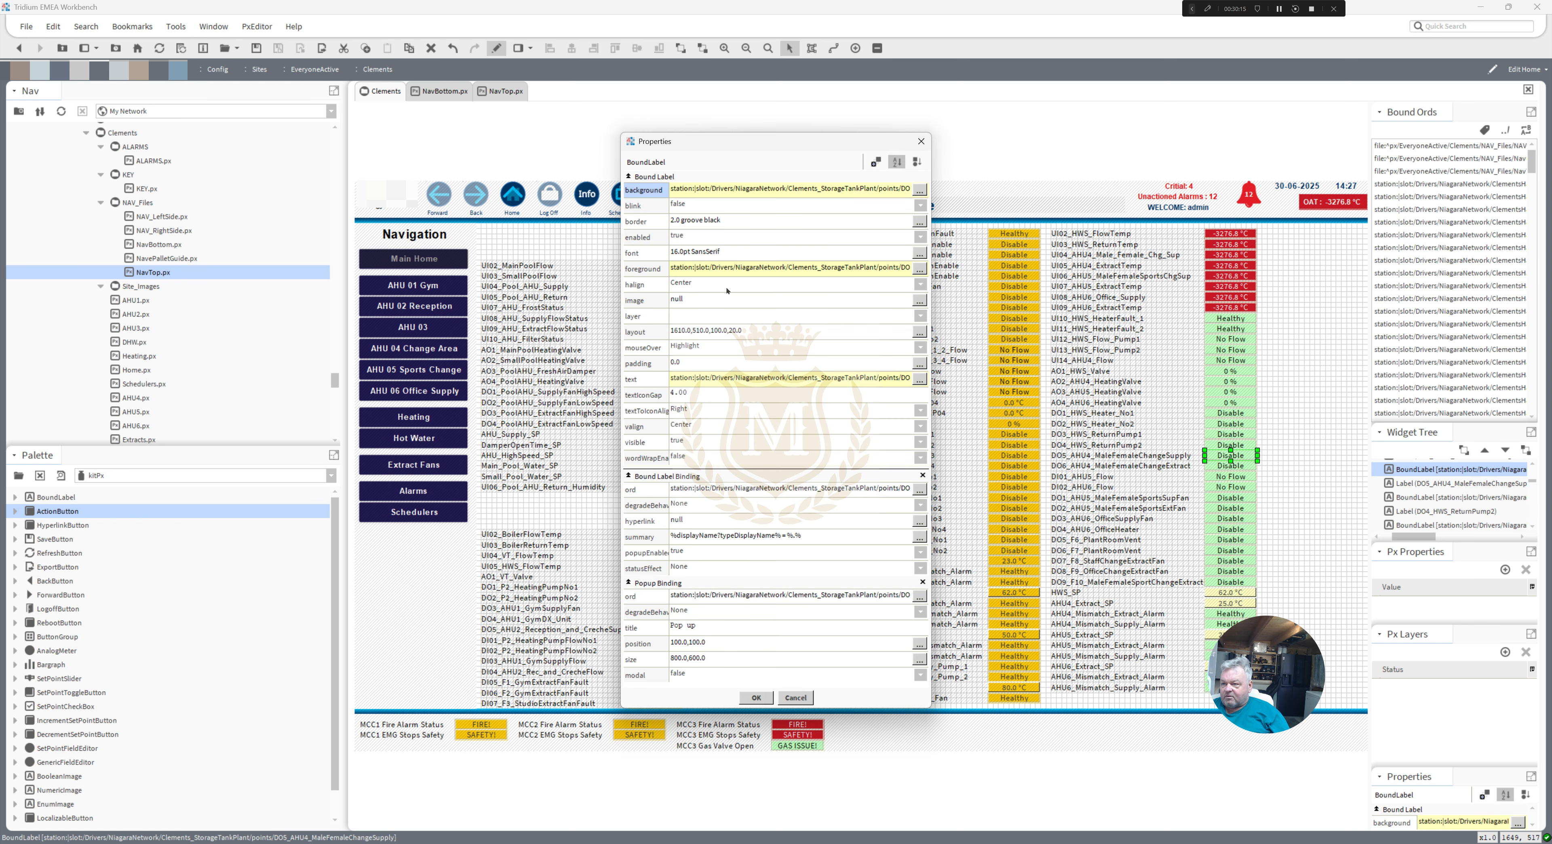
pyautogui.click(699, 269)
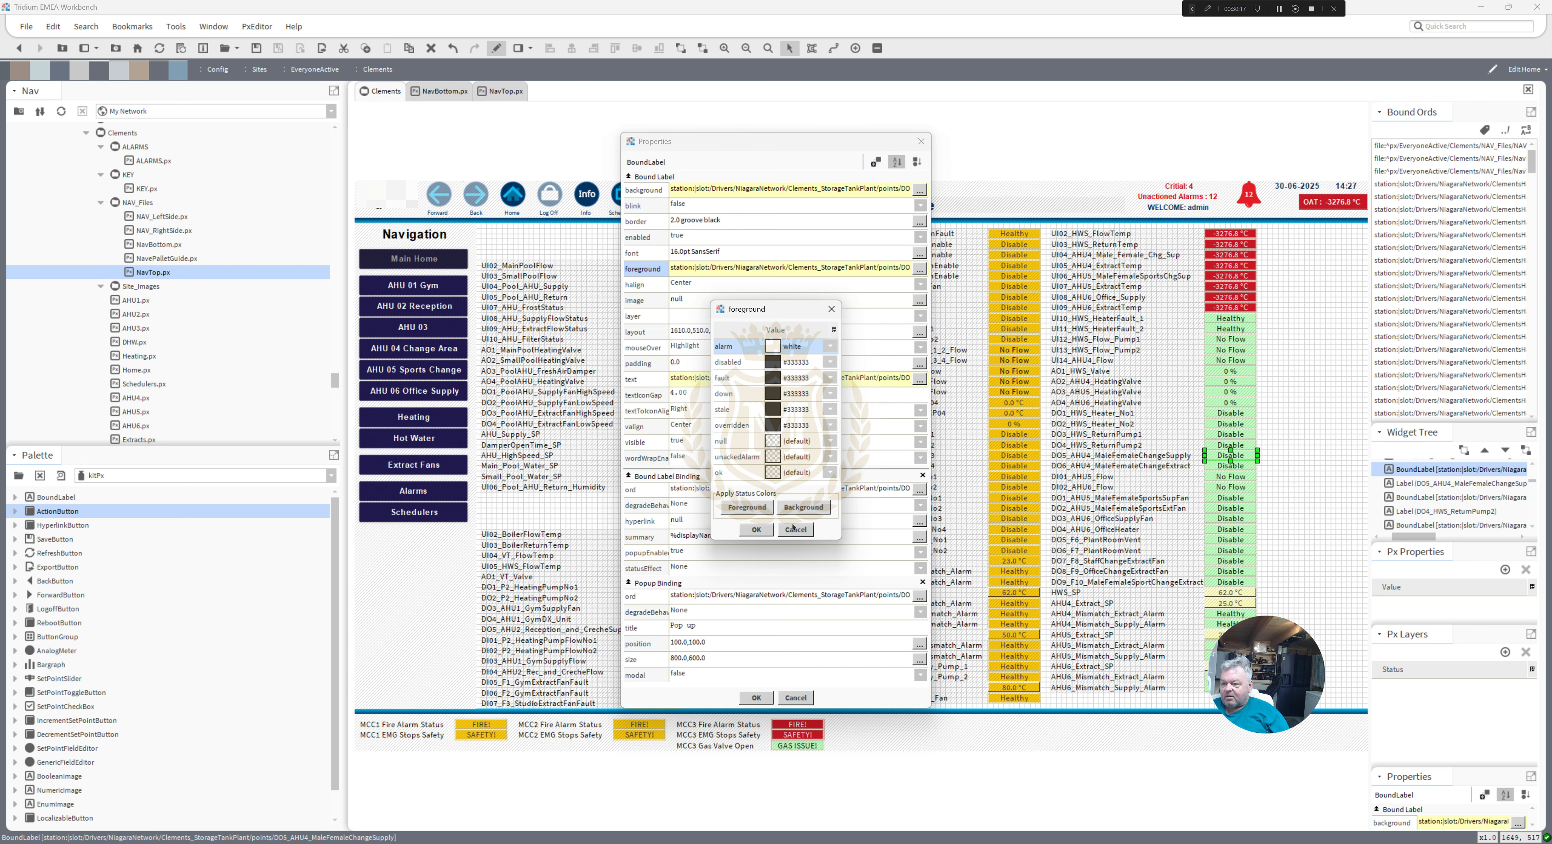
pyautogui.click(795, 529)
pyautogui.rightClick(692, 268)
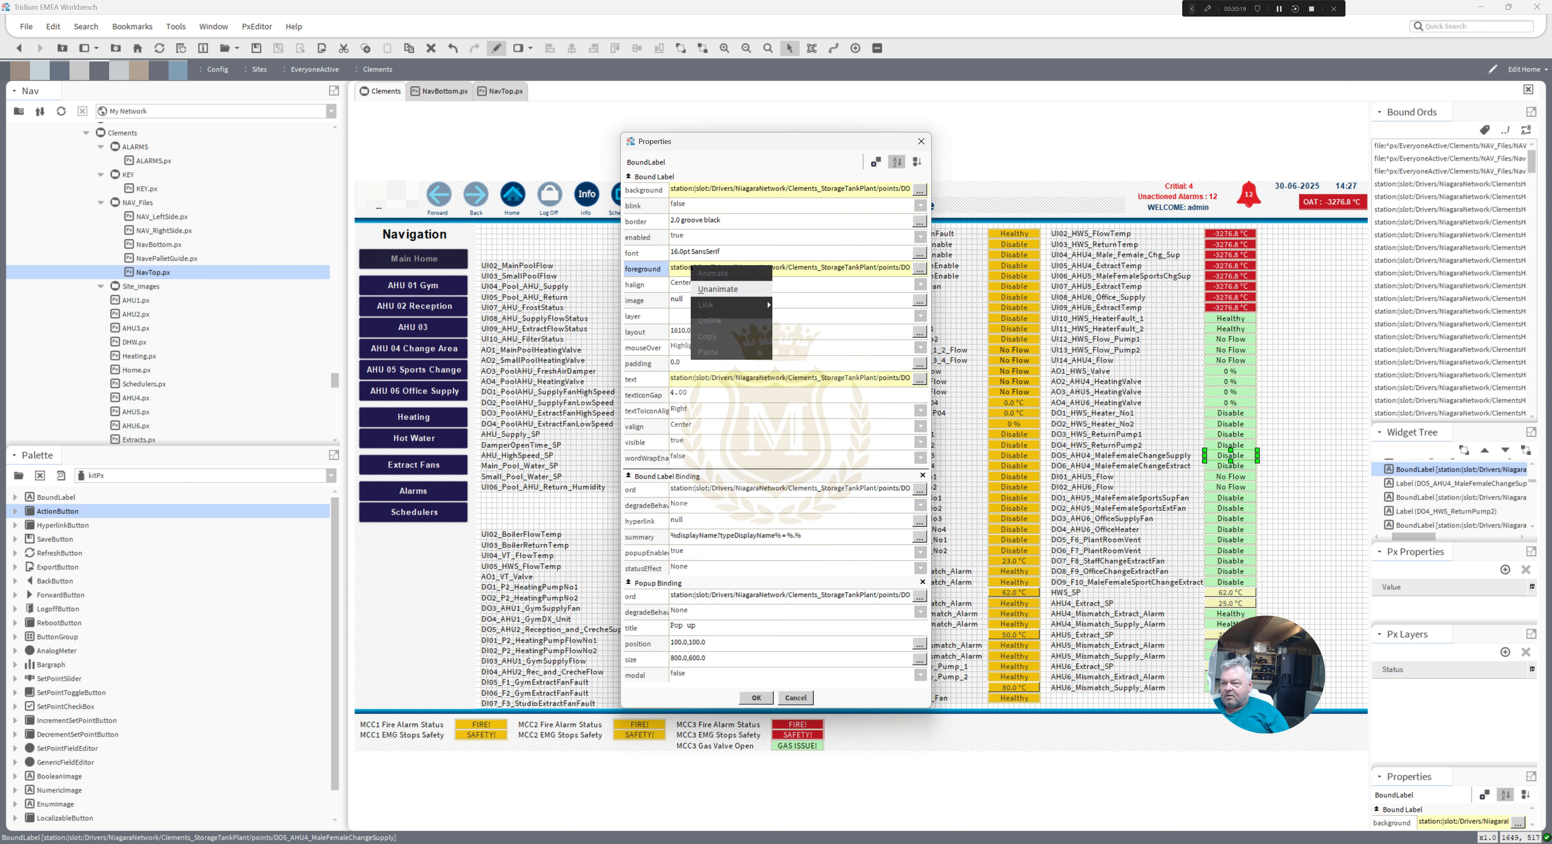
pyautogui.click(704, 291)
pyautogui.rightClick(679, 267)
pyautogui.click(694, 280)
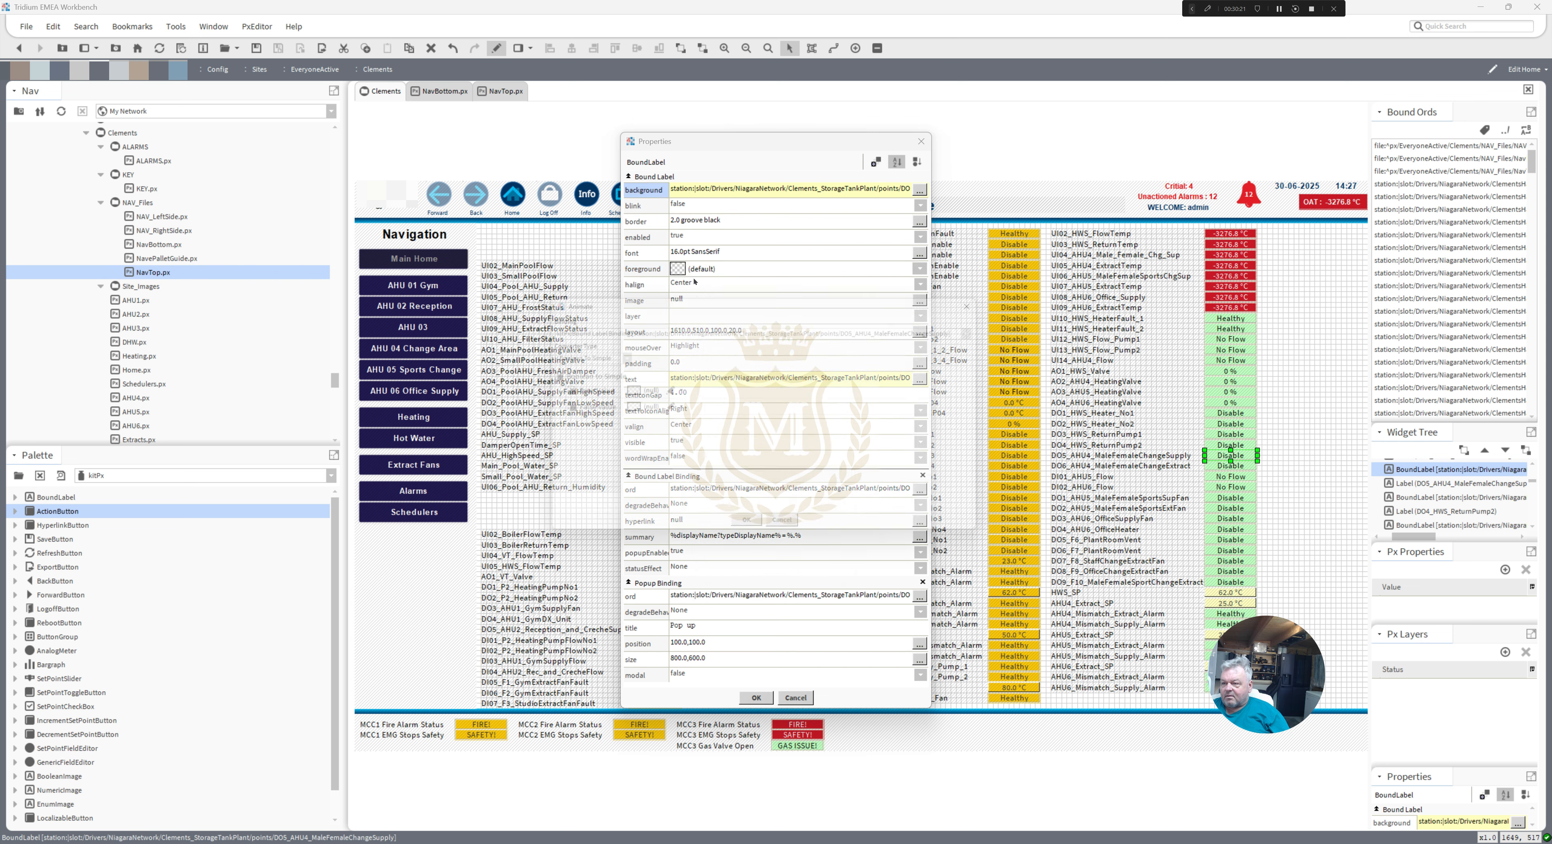
pyautogui.click(634, 393)
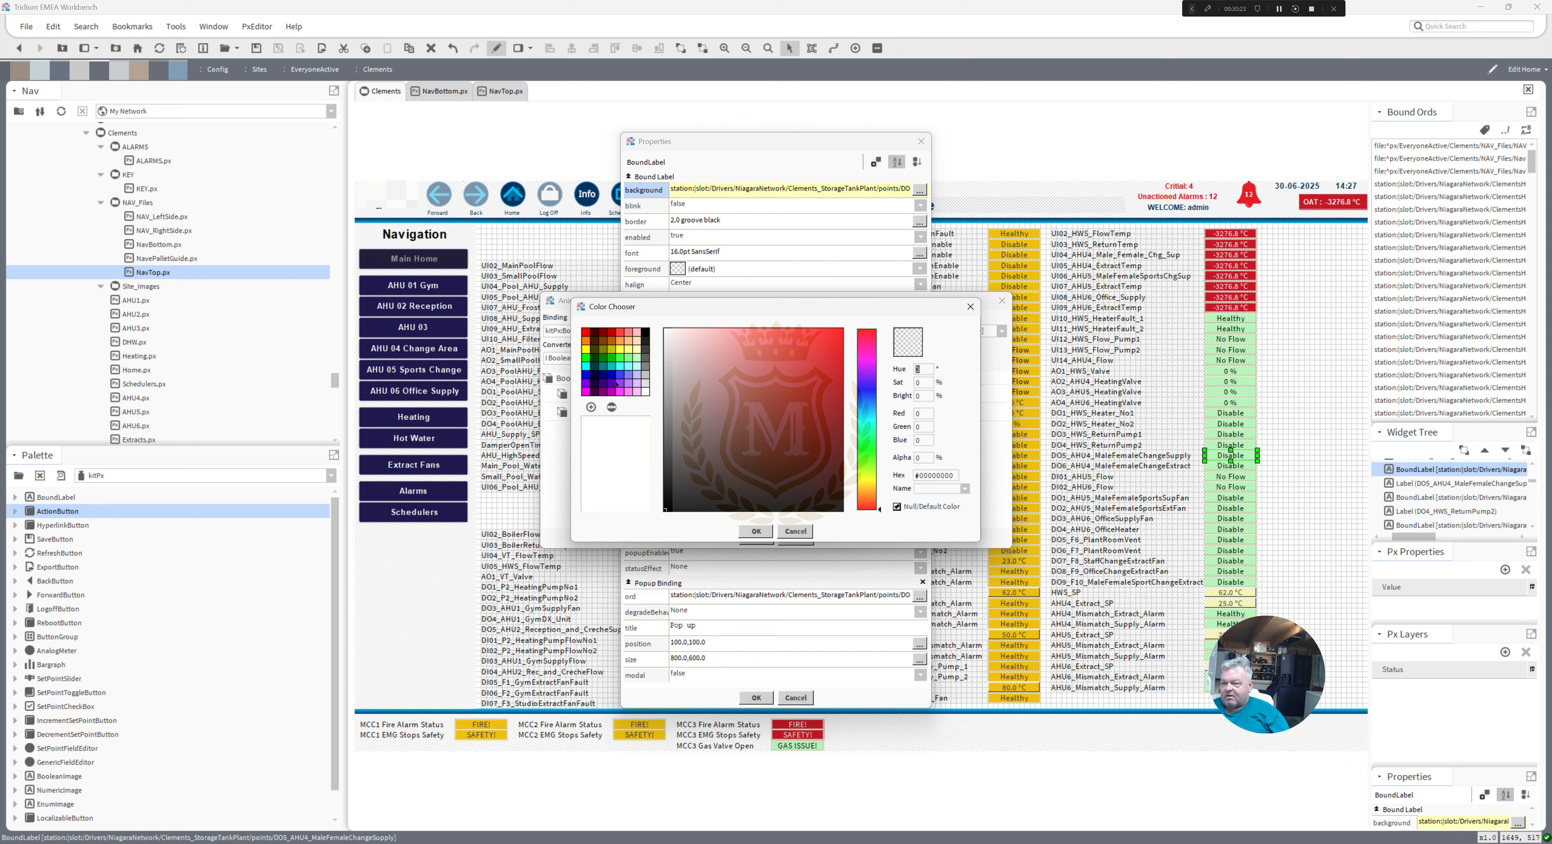
pyautogui.click(606, 361)
pyautogui.click(748, 534)
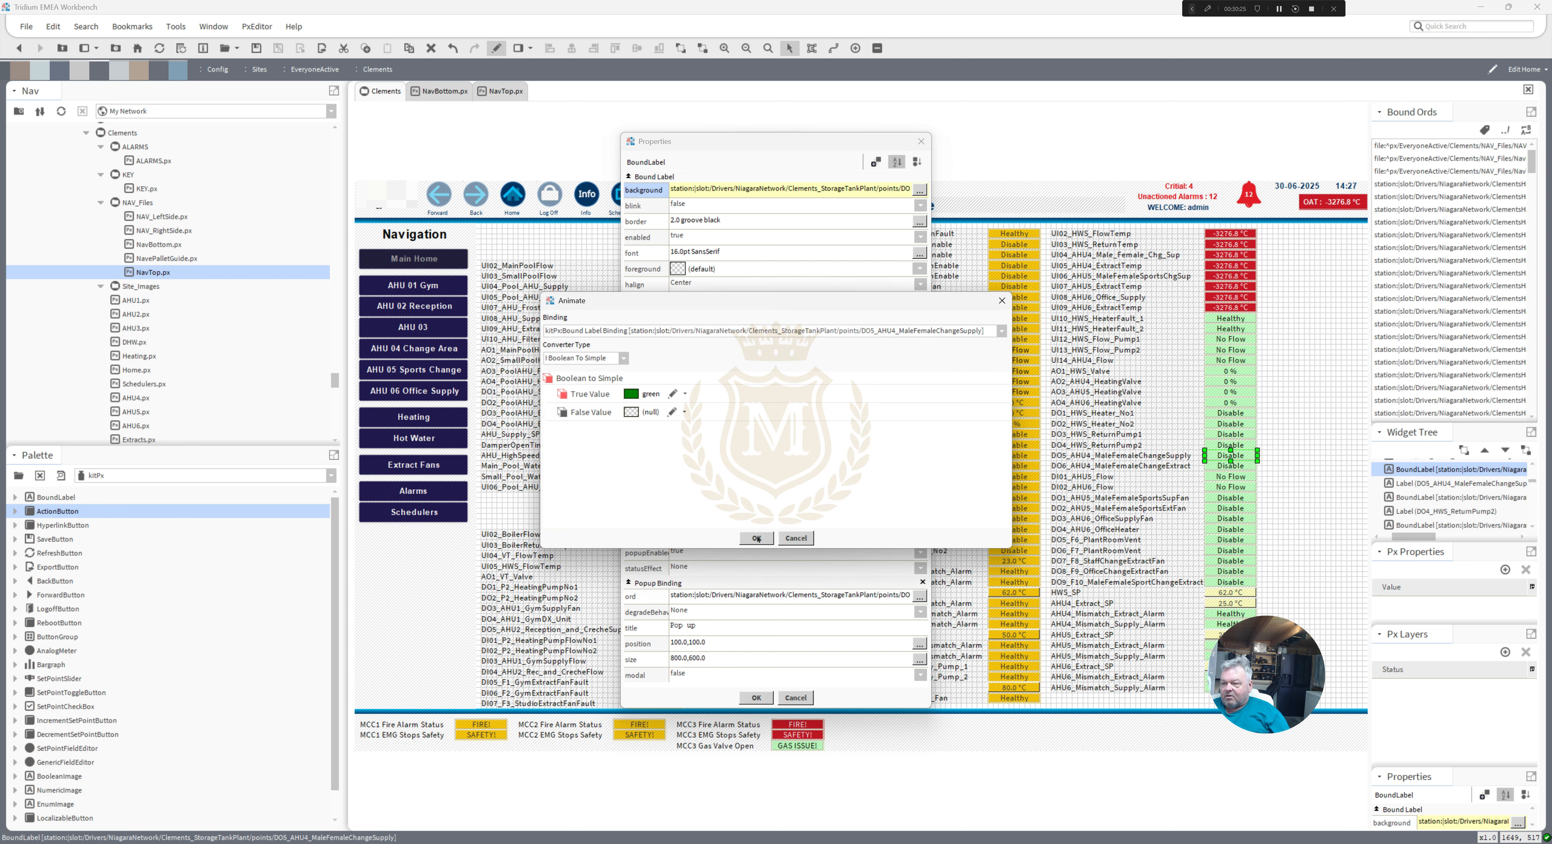
pyautogui.click(753, 540)
pyautogui.click(756, 697)
# - Replace the foreground animation of the DO6_AHU4_MaleFemaleChangeExtract value with a Boolean To Simple animation whose true value is green
pyautogui.click(1229, 465)
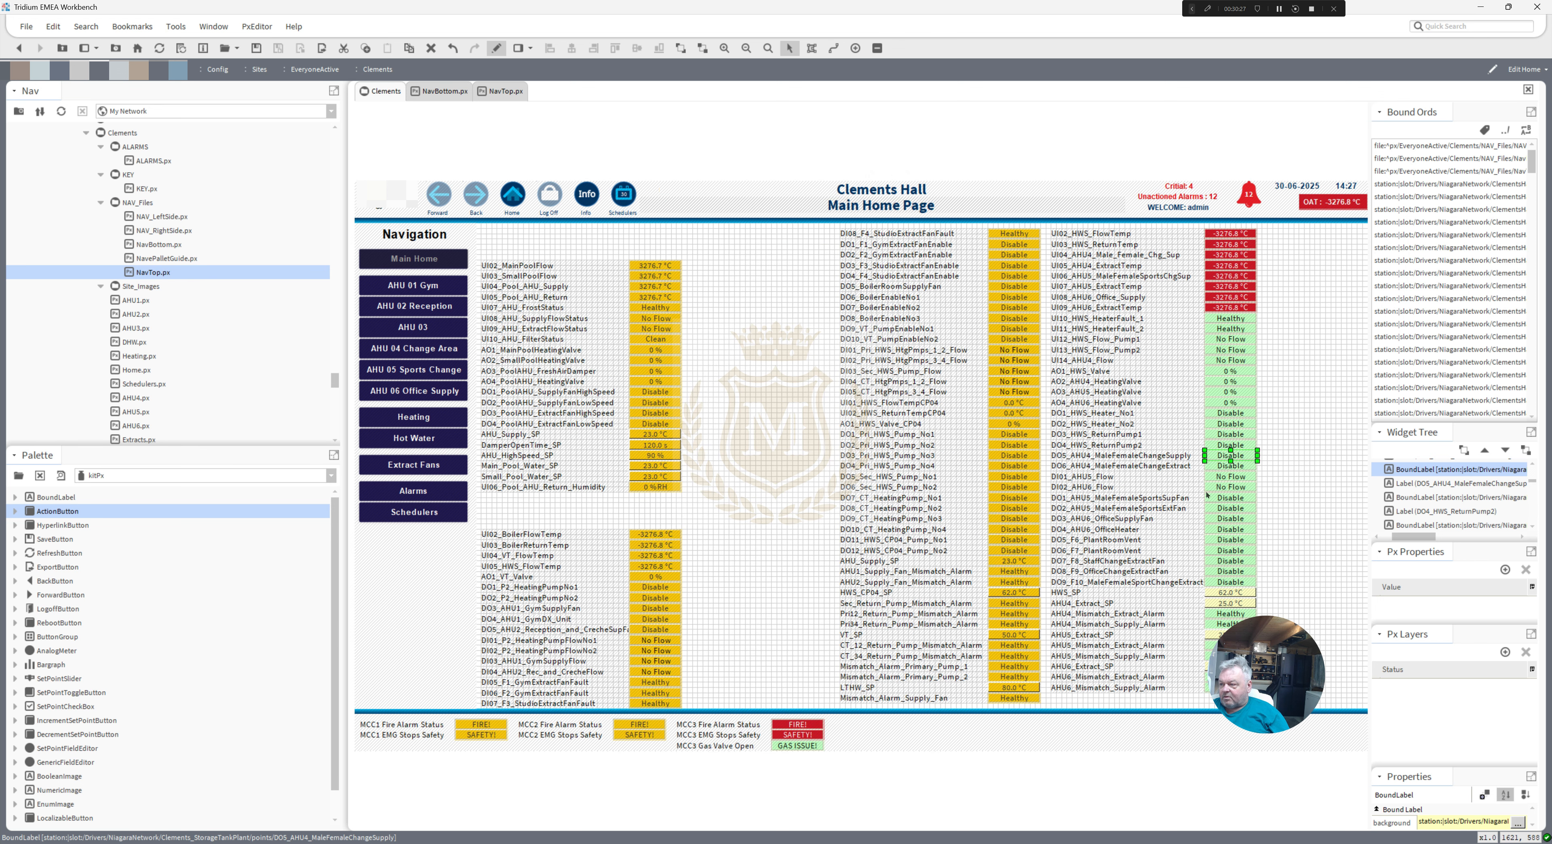
pyautogui.doubleClick(1228, 463)
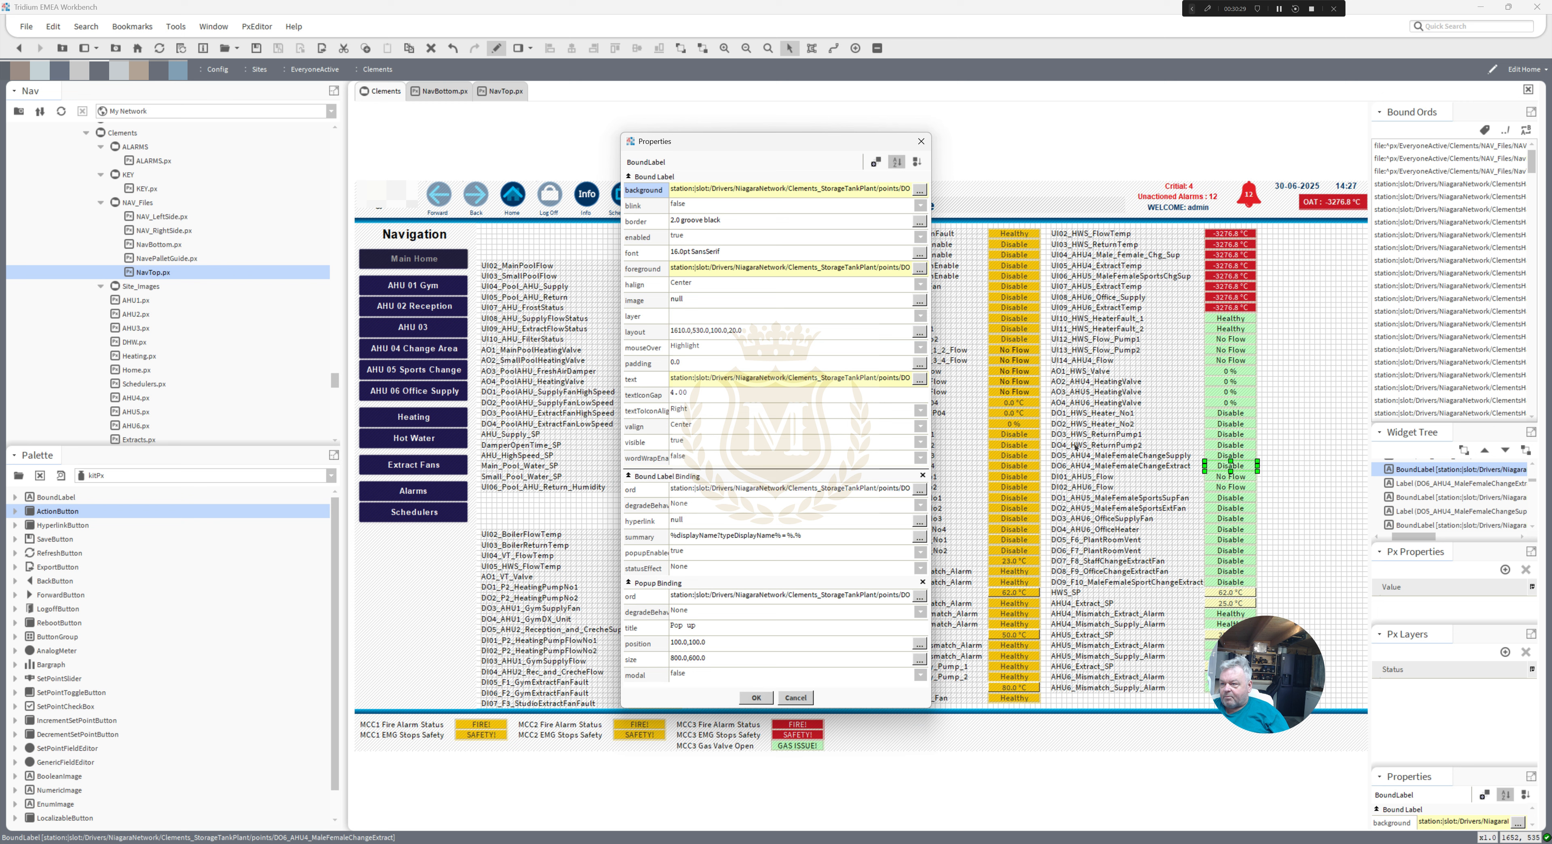
pyautogui.rightClick(701, 269)
pyautogui.click(715, 291)
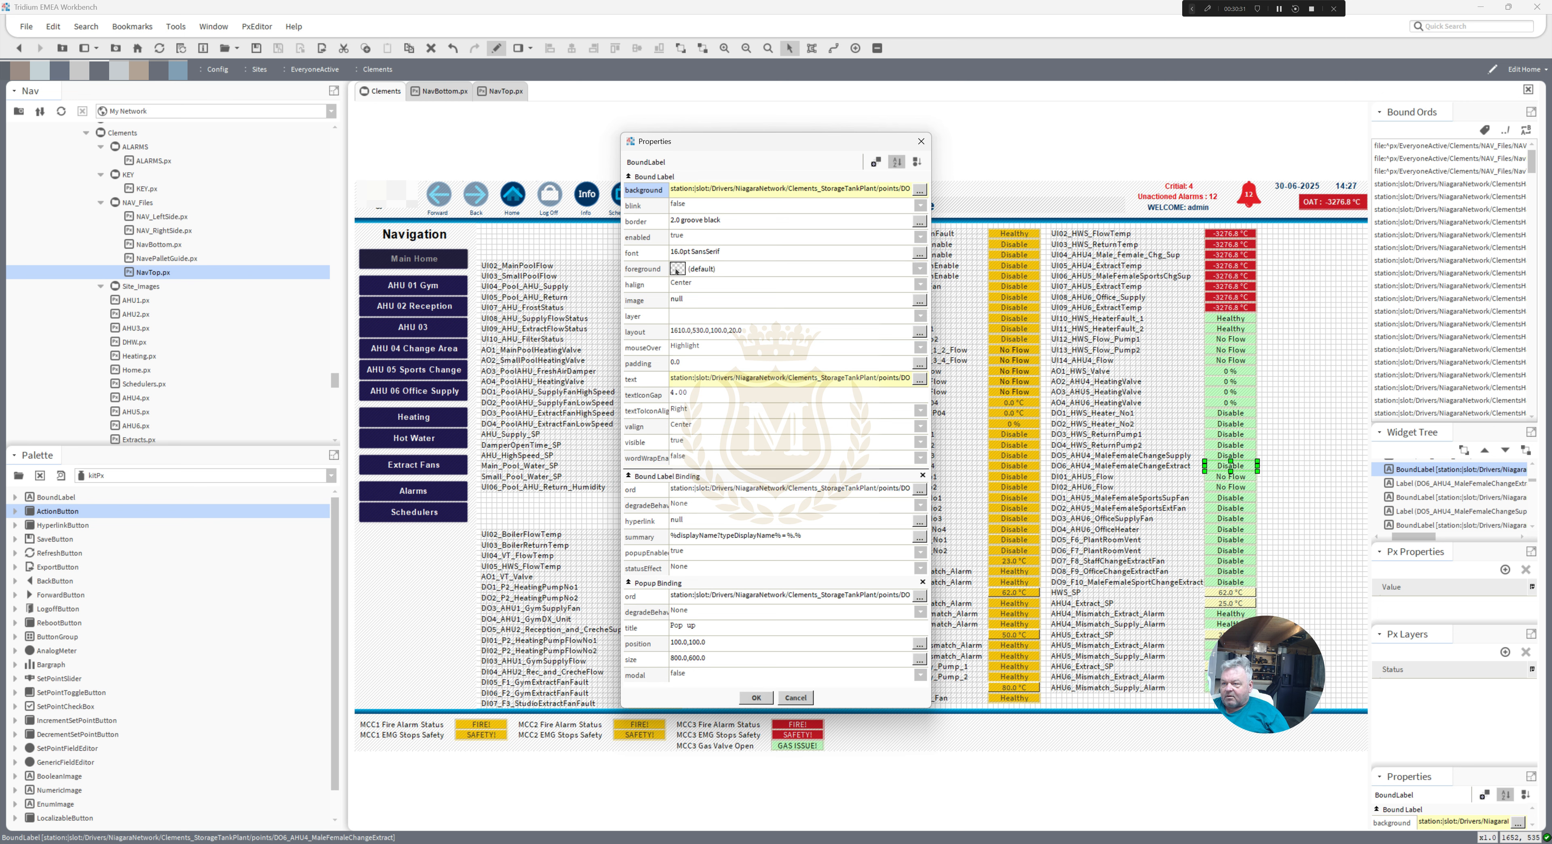
pyautogui.rightClick(677, 270)
pyautogui.click(692, 274)
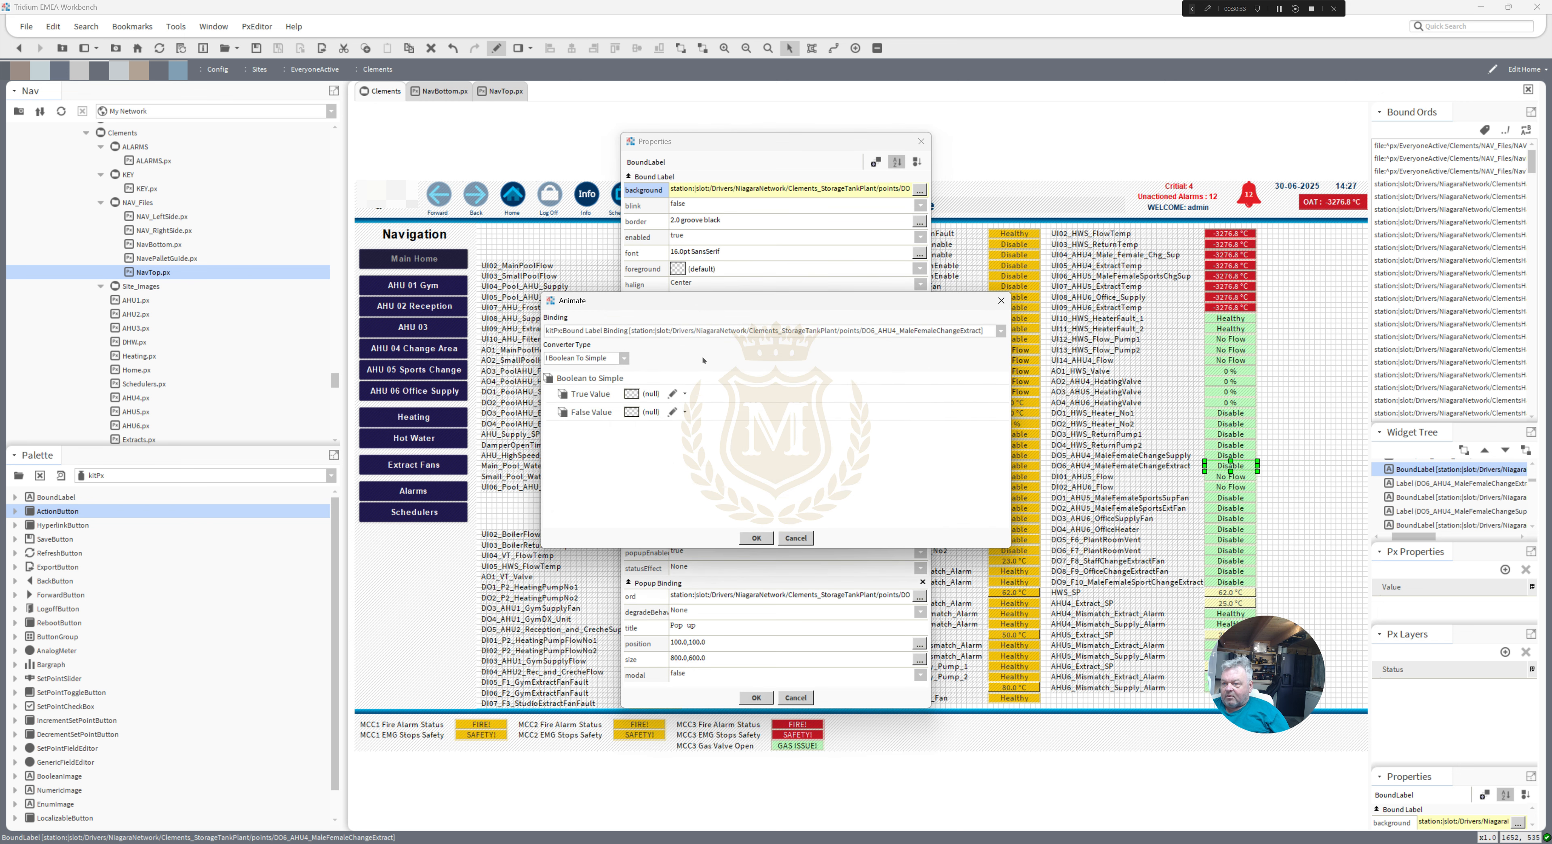
pyautogui.click(632, 393)
pyautogui.click(603, 358)
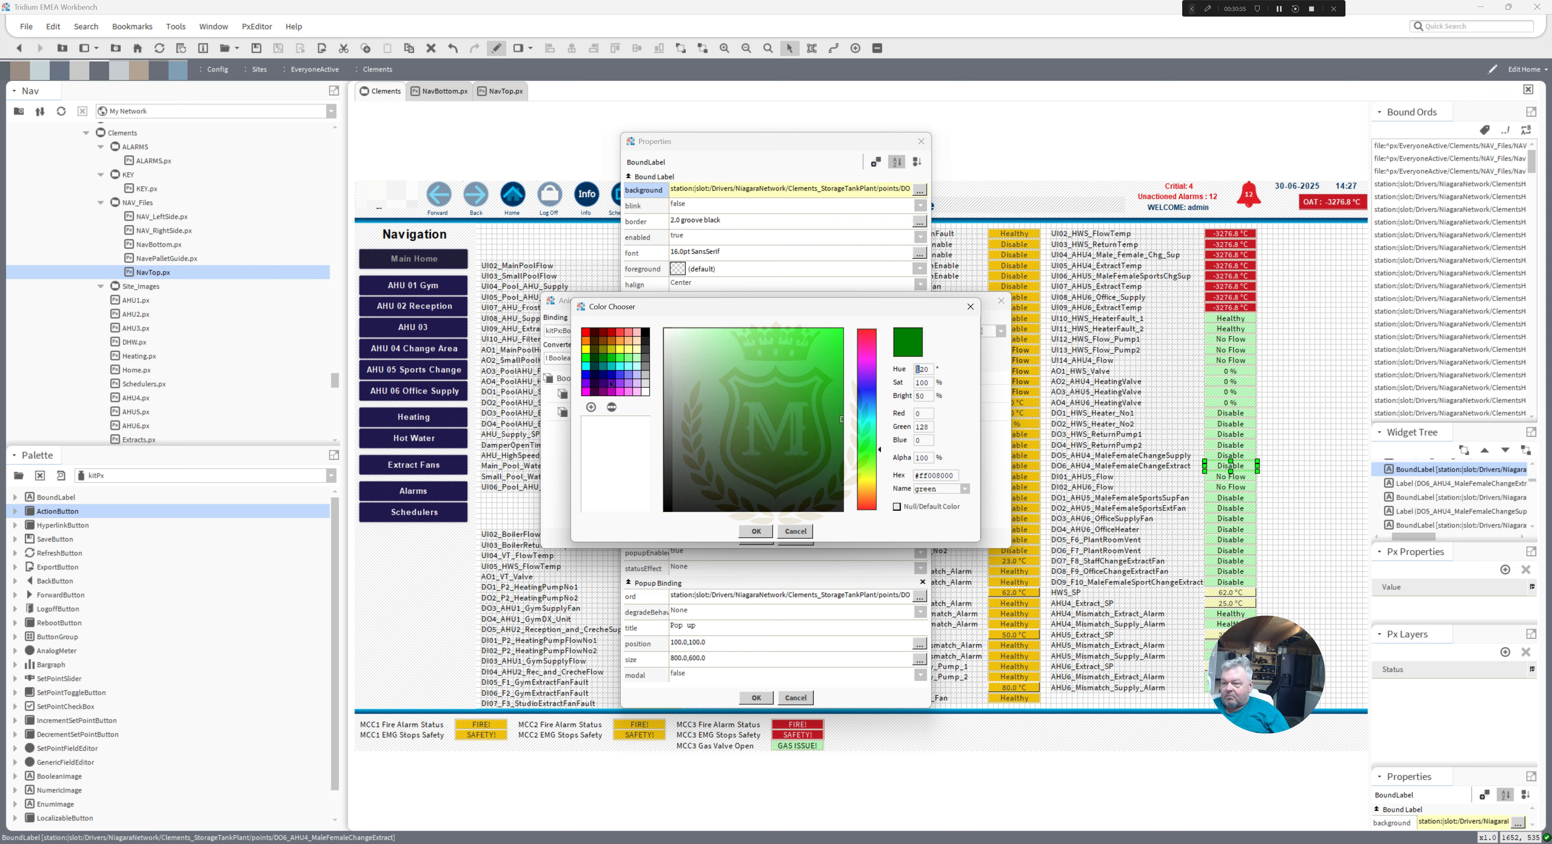
pyautogui.click(757, 532)
pyautogui.click(756, 542)
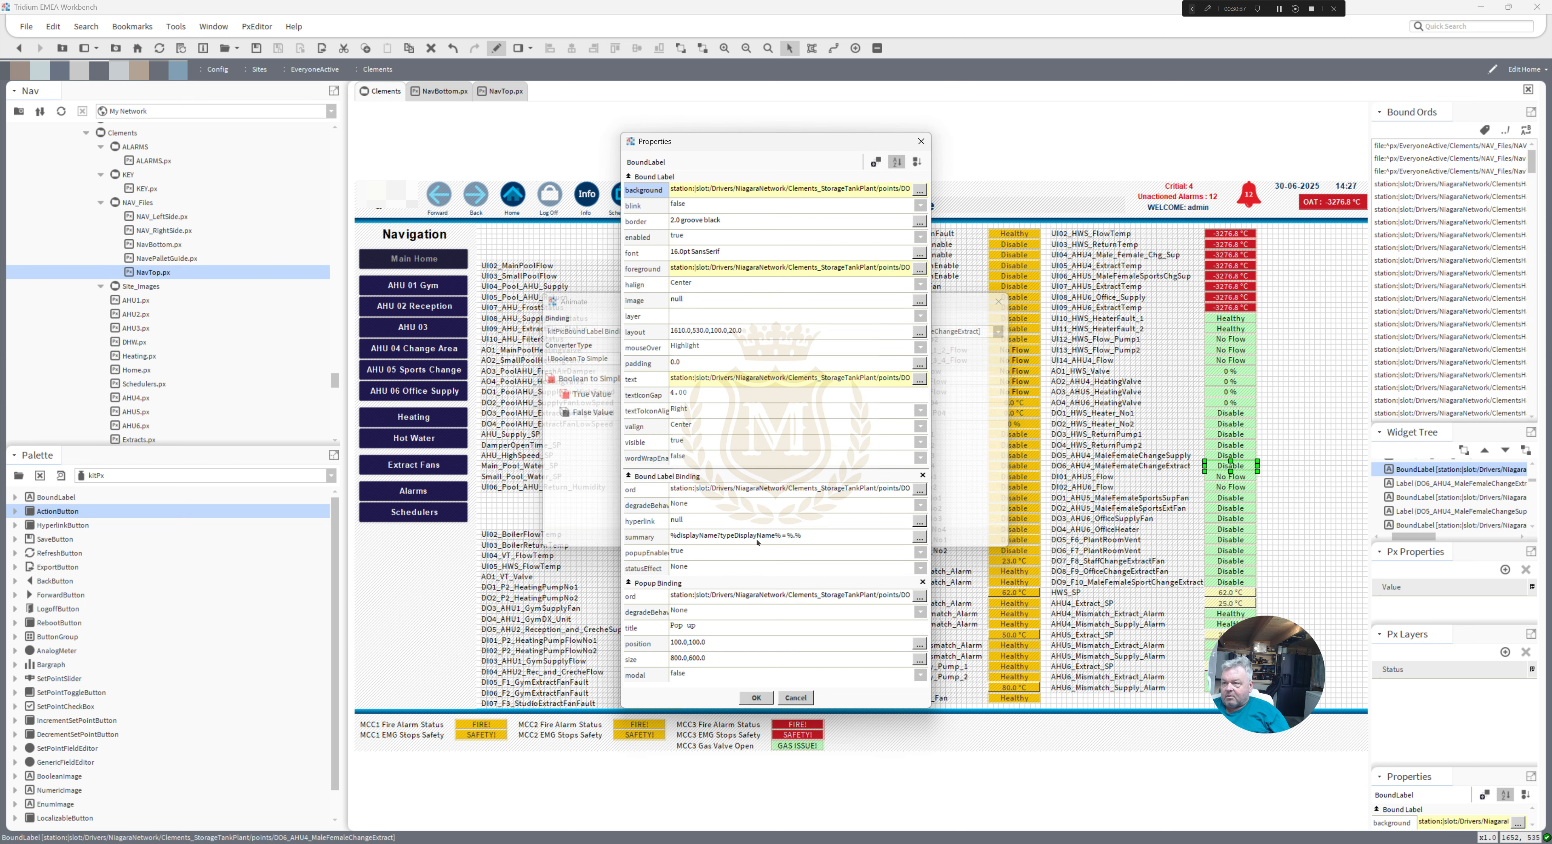
# - Add a Boolean To Simple animation to the font of the DO6_AHU4_MaleFemaleChangeExtract value and apply the label's properties
pyautogui.rightClick(703, 253)
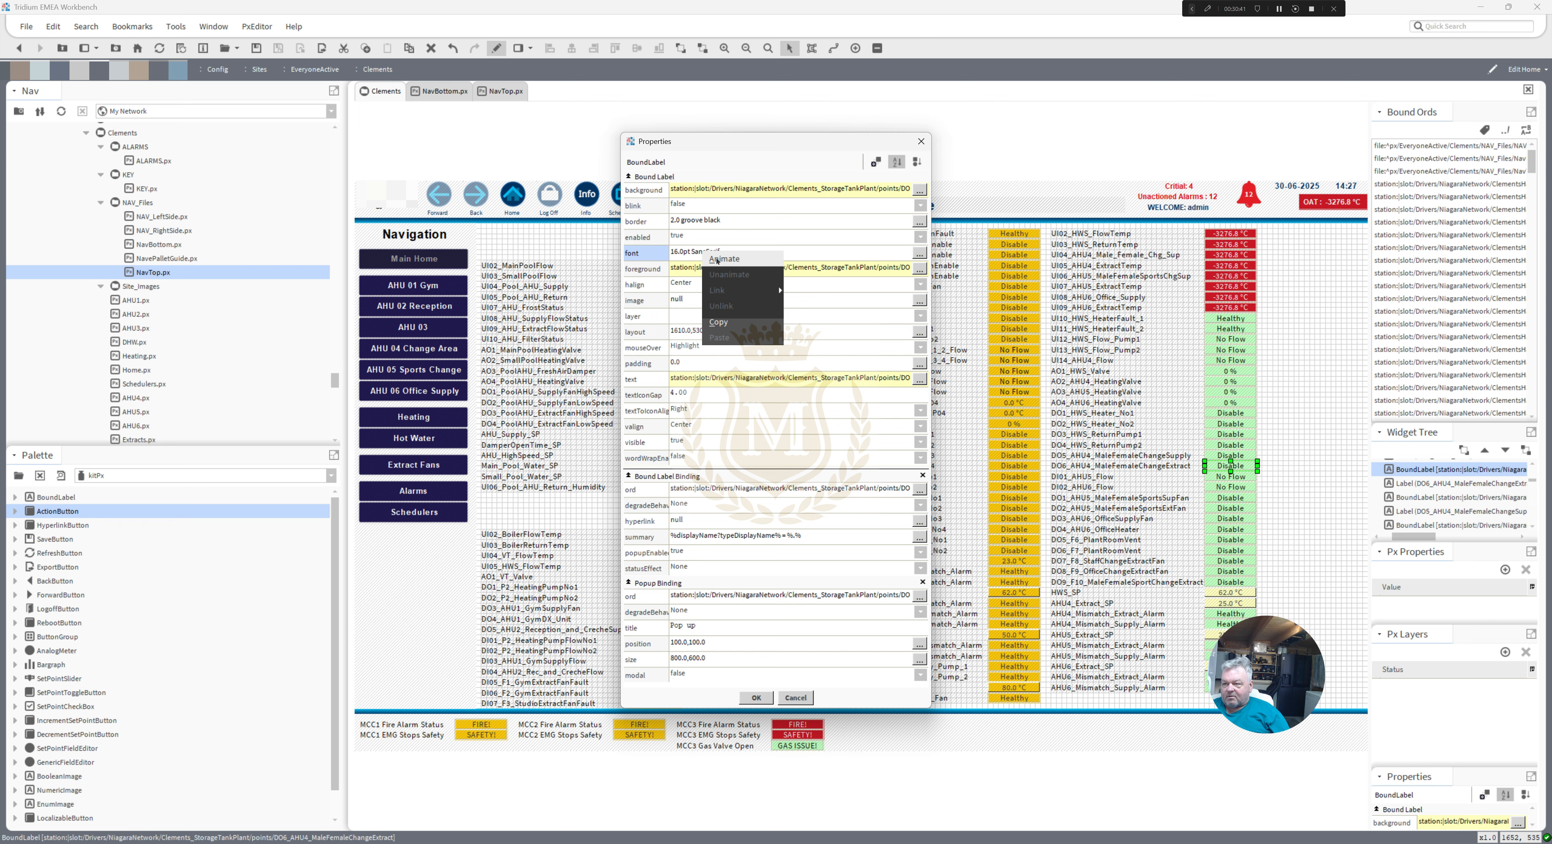
pyautogui.click(723, 259)
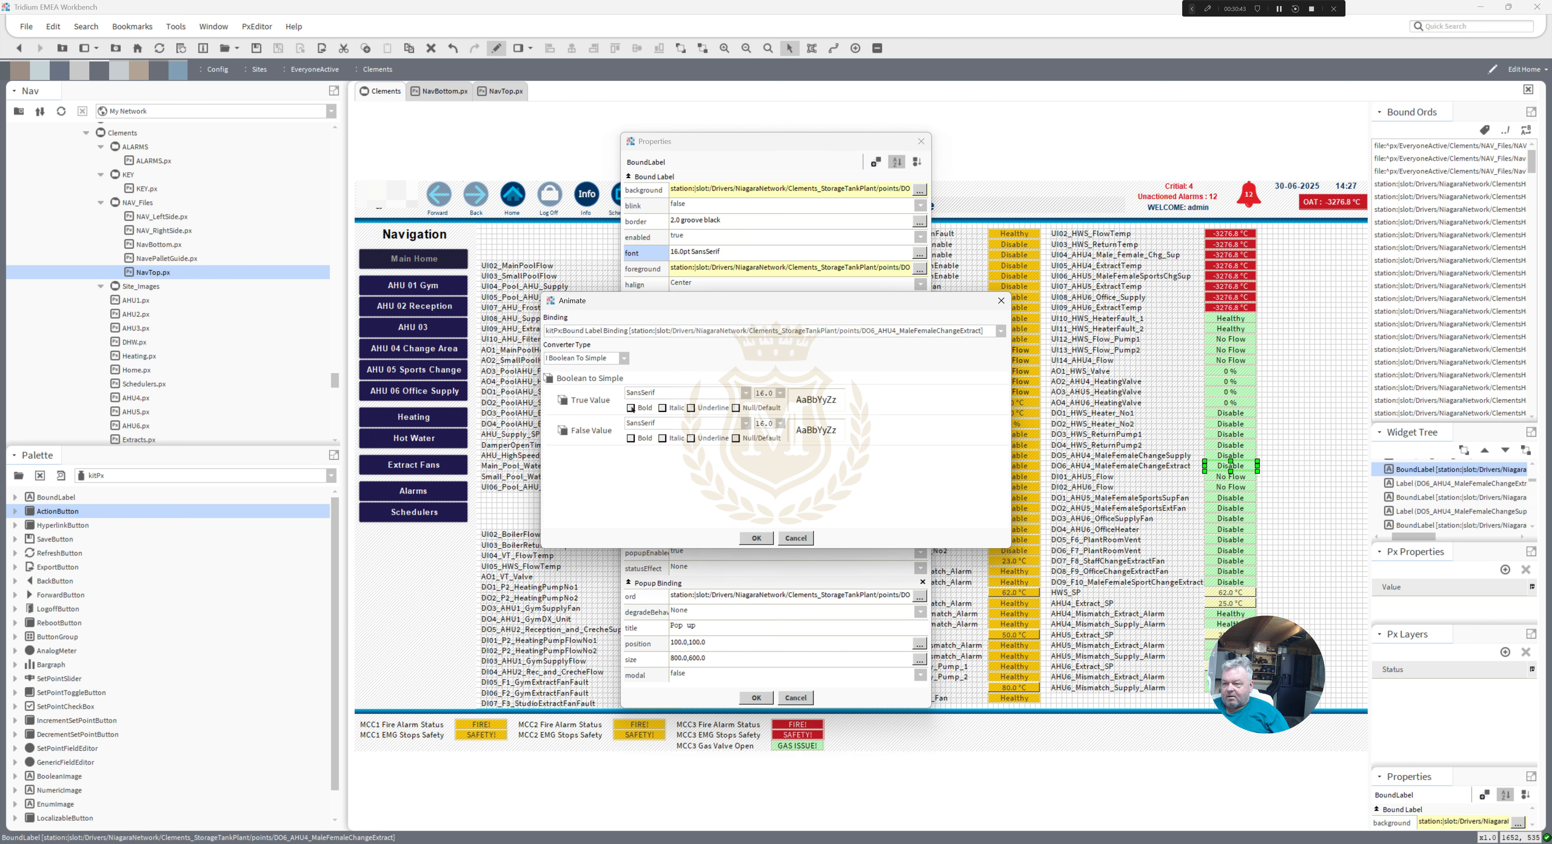
pyautogui.click(757, 538)
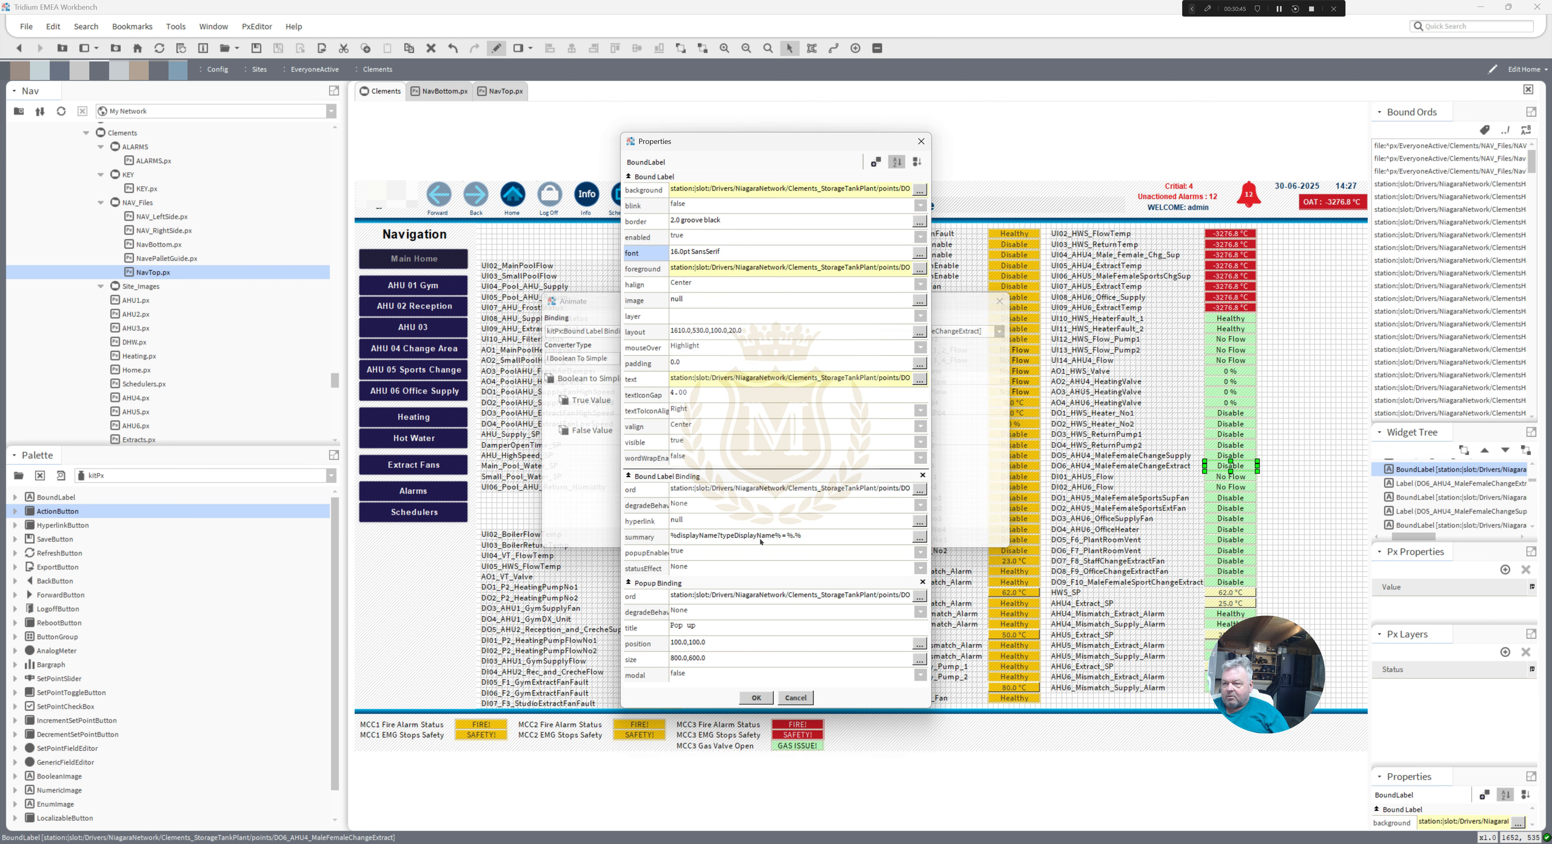
pyautogui.click(713, 251)
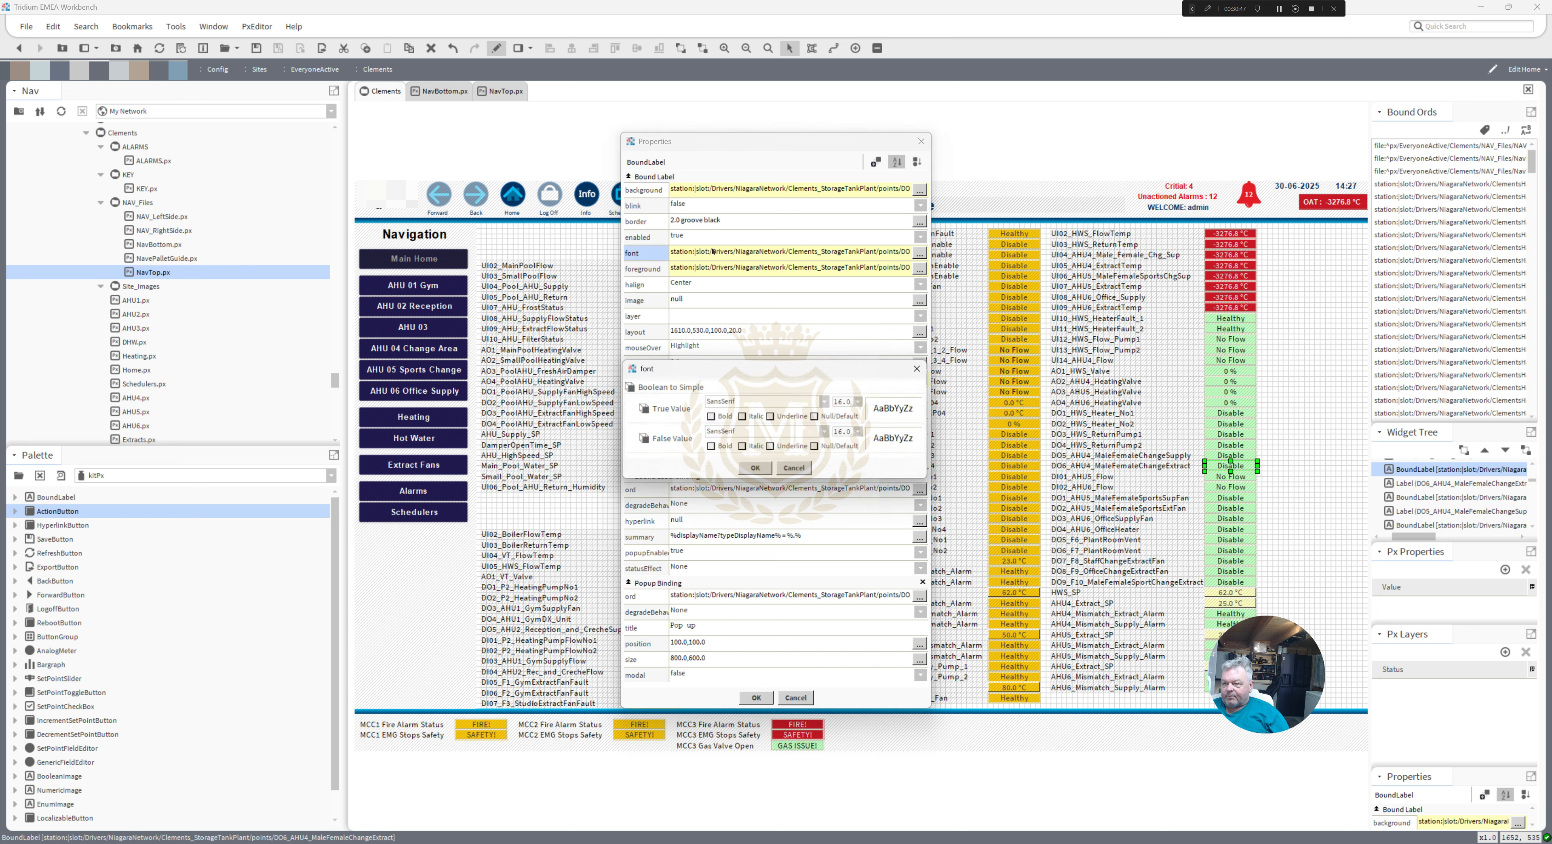
pyautogui.click(760, 470)
pyautogui.click(757, 698)
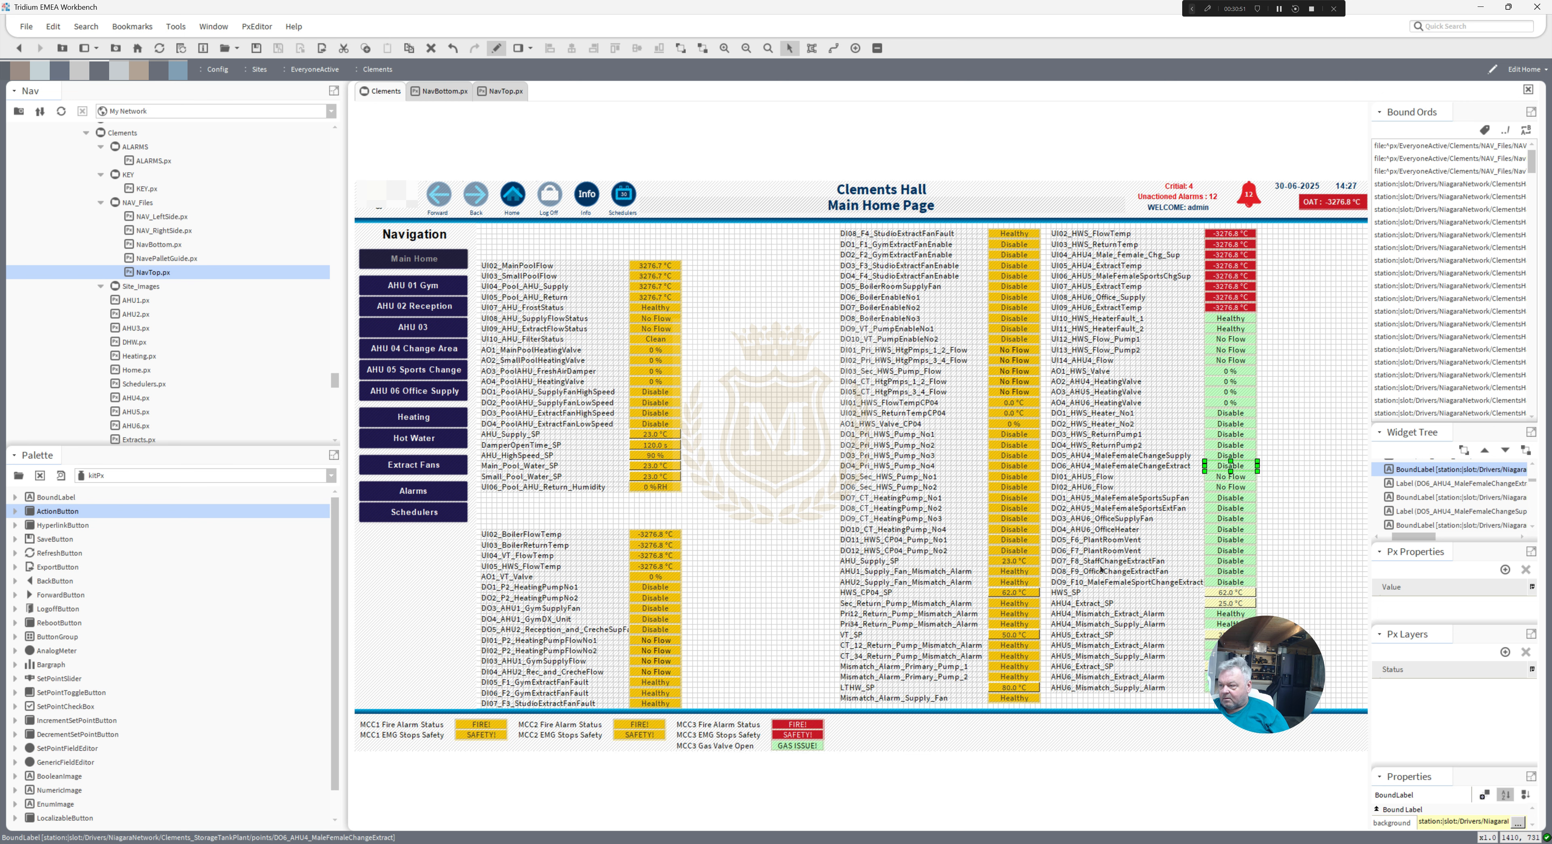
# - Check the foreground animation type and colours of the DI01_AHU5_Flow value
pyautogui.doubleClick(1229, 476)
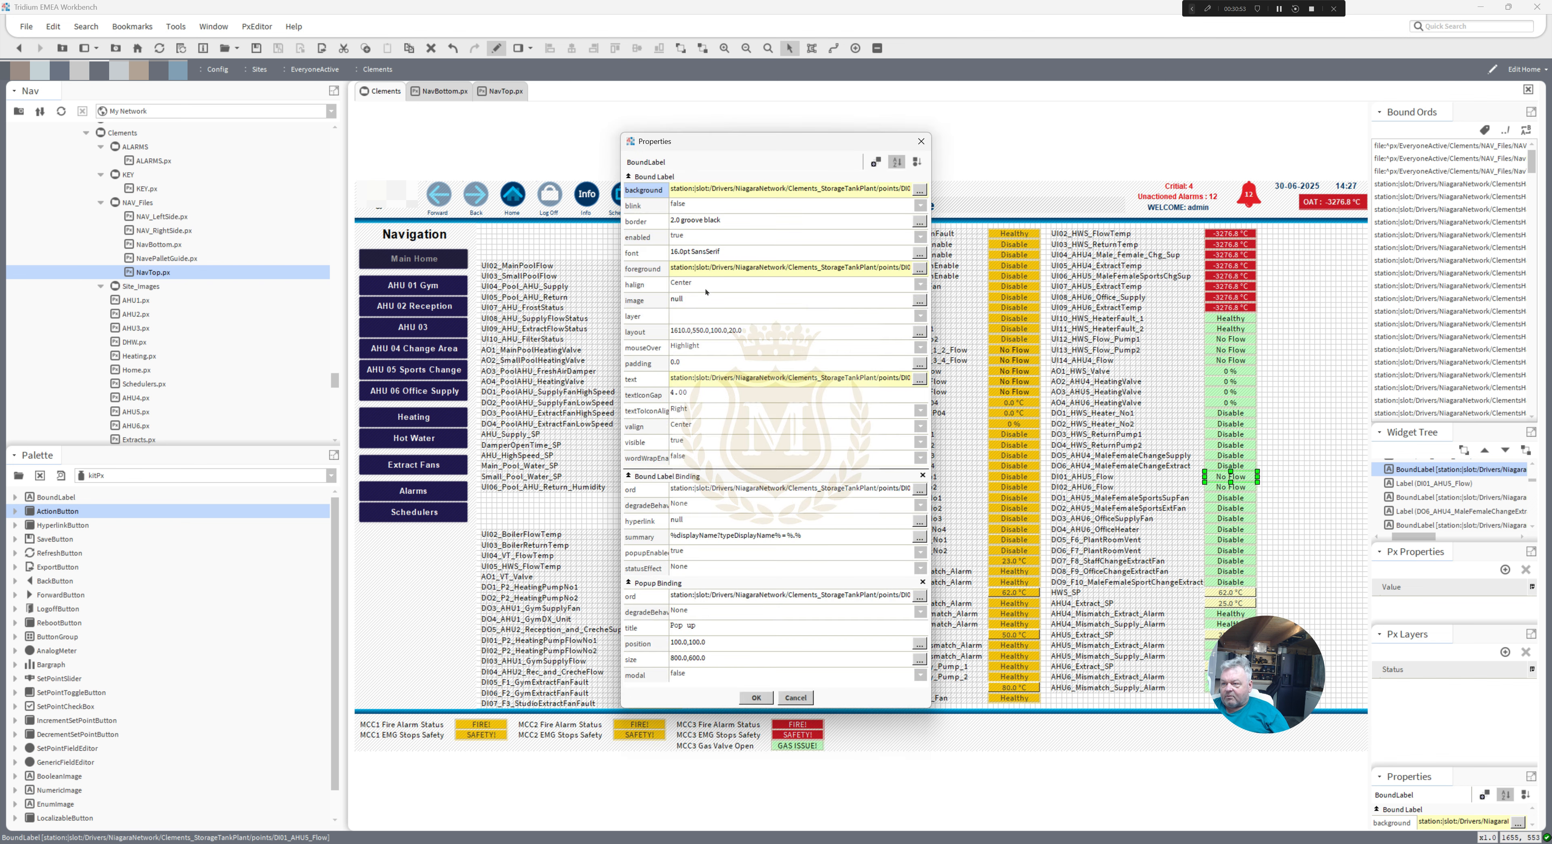
pyautogui.click(696, 269)
pyautogui.click(740, 459)
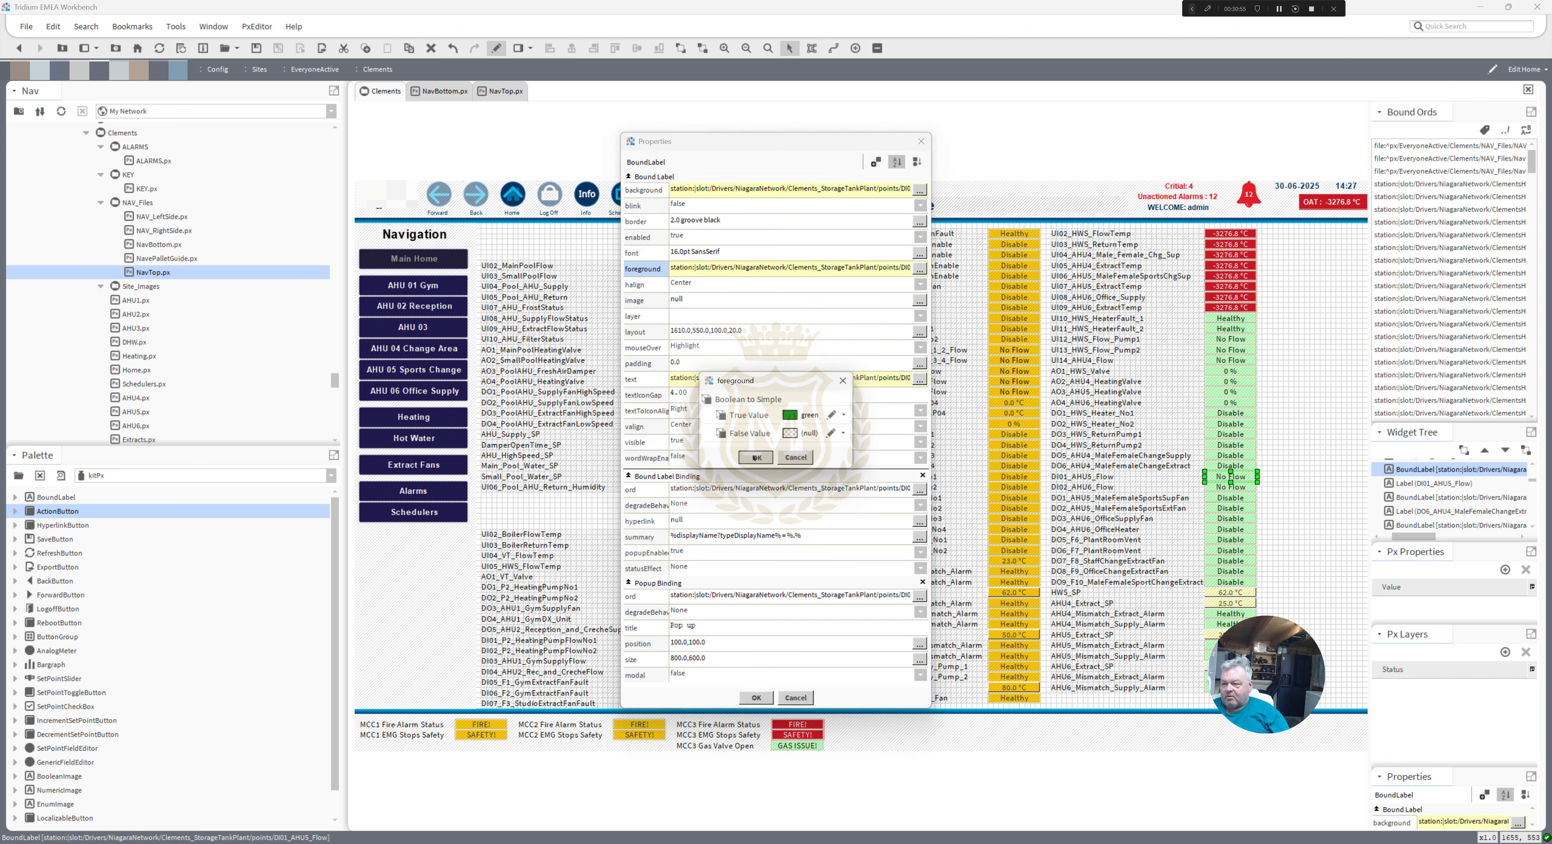
pyautogui.click(757, 698)
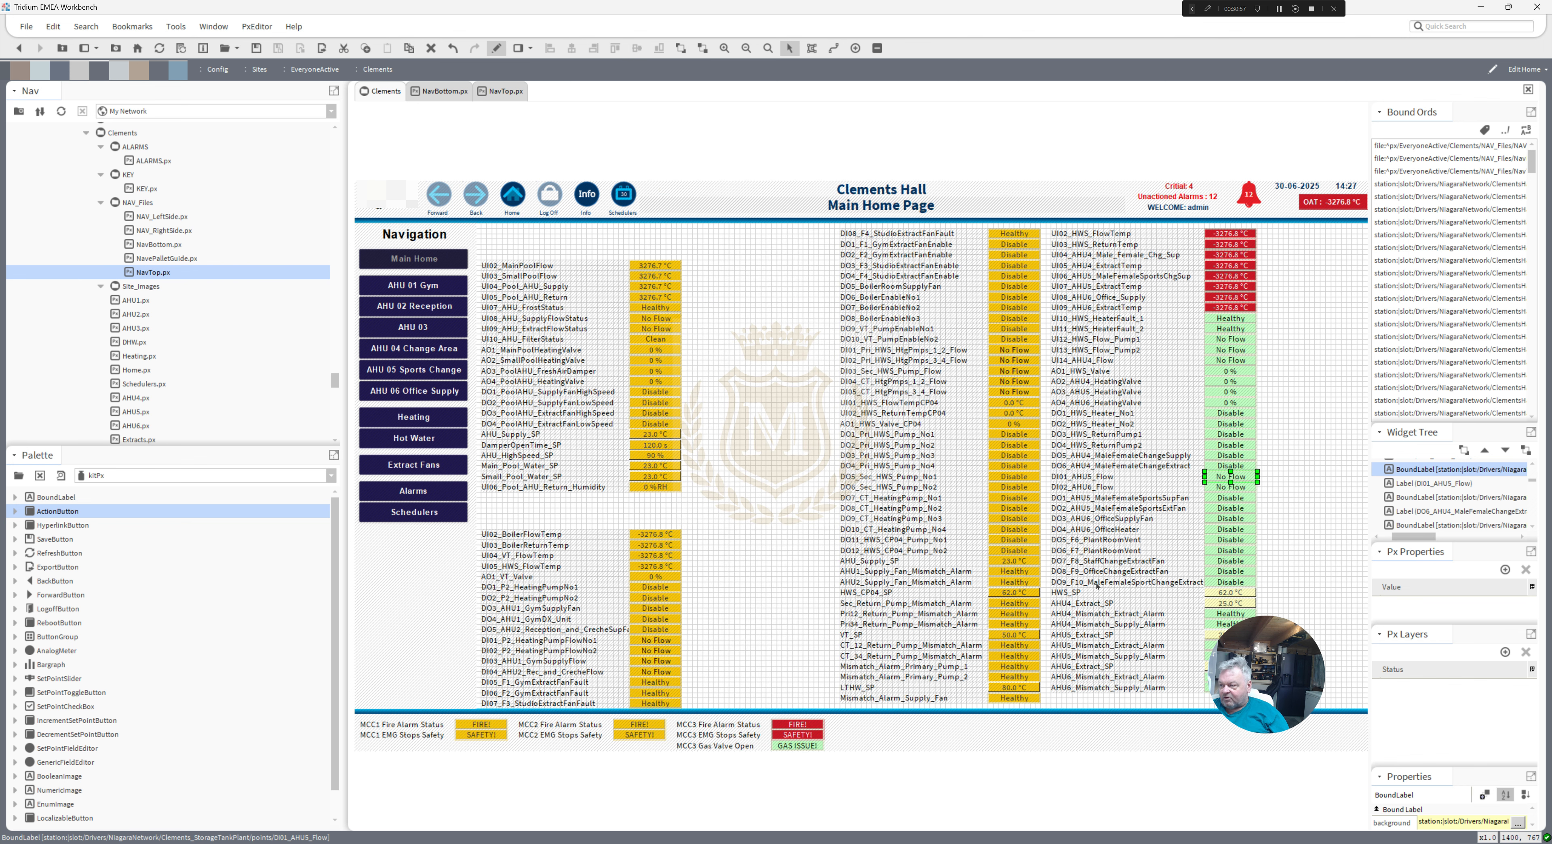
# - Replace the foreground animation of the DO1_AHU5_MaleFemaleSportsSupFan value with a Boolean To Simple animation whose true value is green
pyautogui.doubleClick(1229, 497)
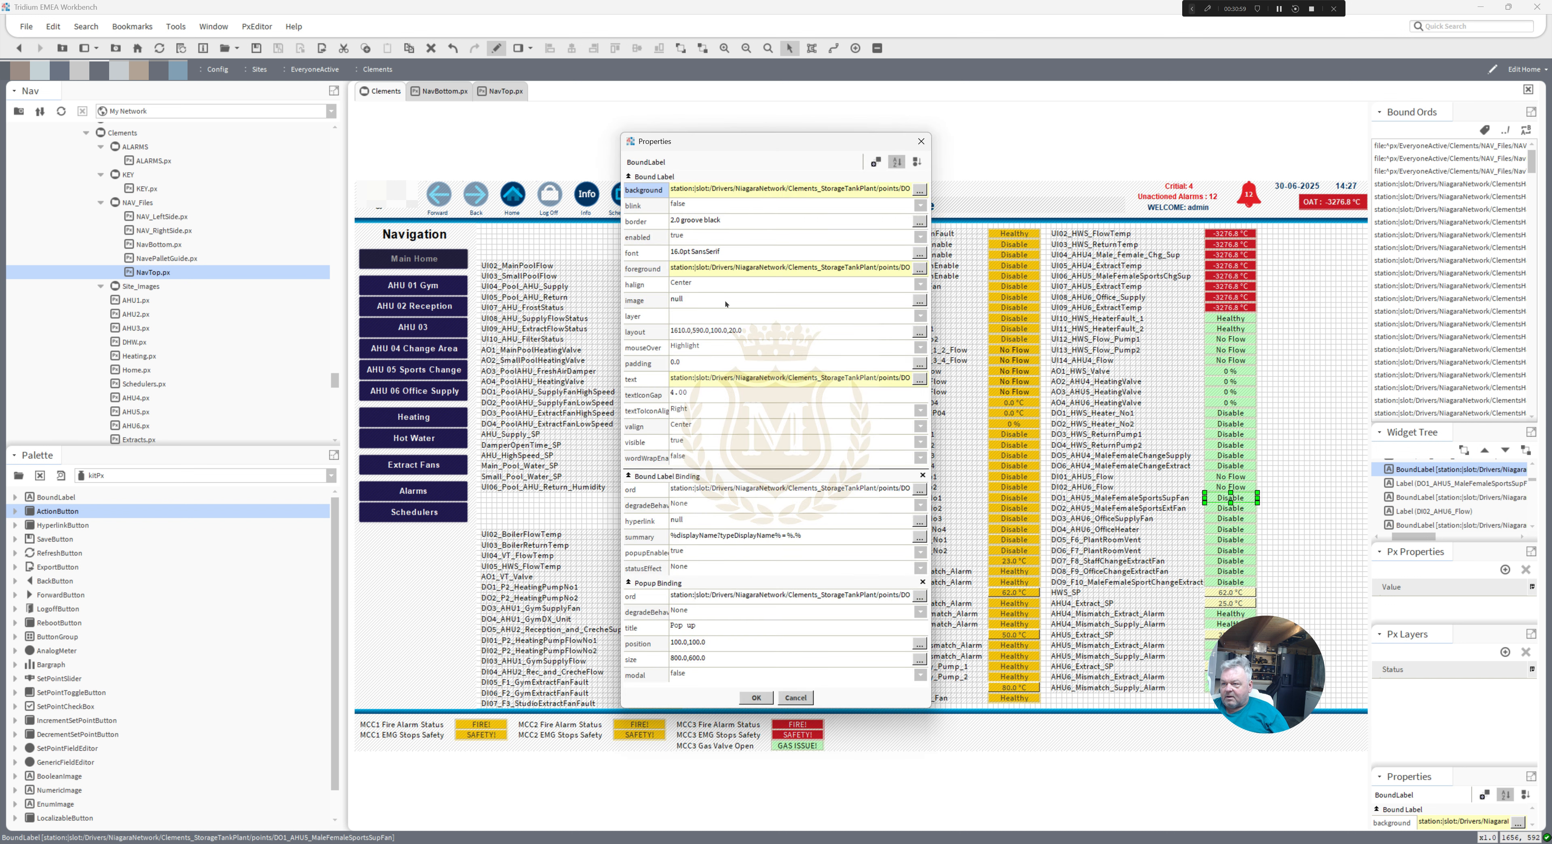
pyautogui.click(709, 267)
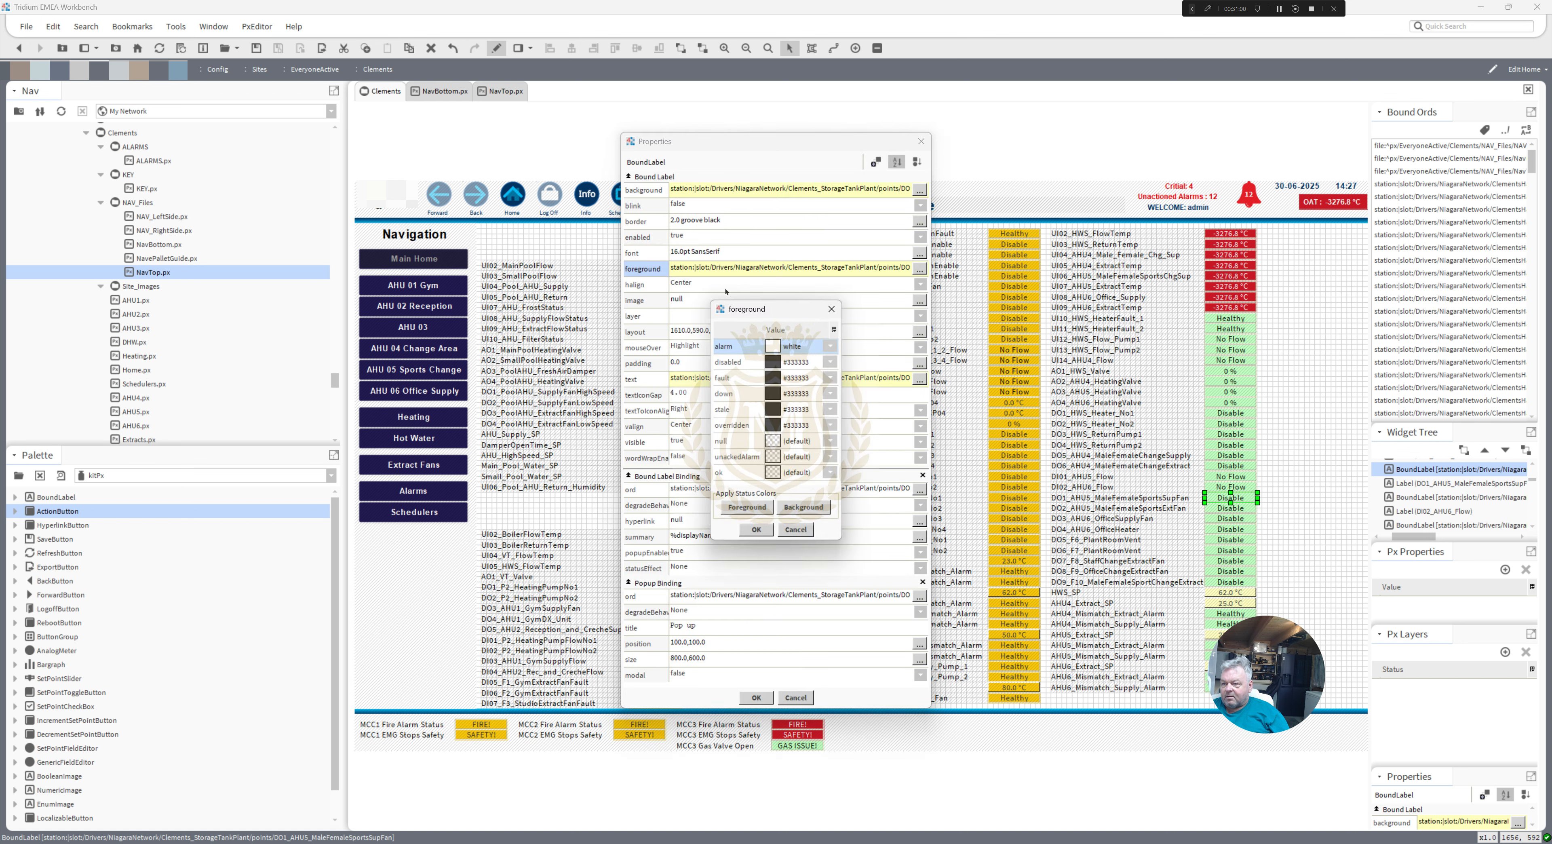
pyautogui.click(795, 529)
pyautogui.rightClick(729, 269)
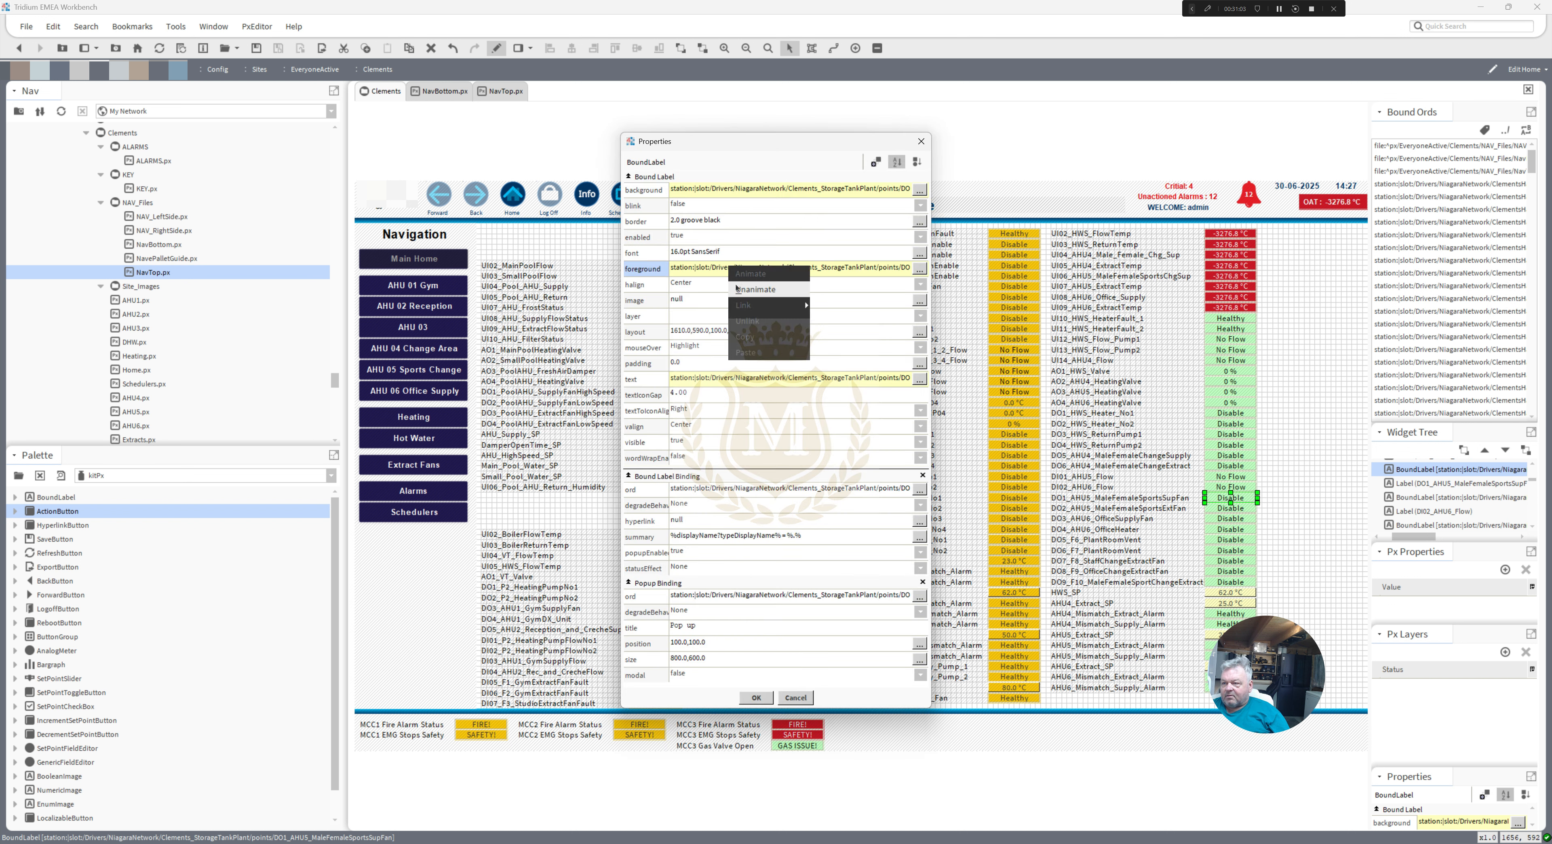
pyautogui.click(736, 289)
pyautogui.rightClick(678, 271)
pyautogui.click(699, 275)
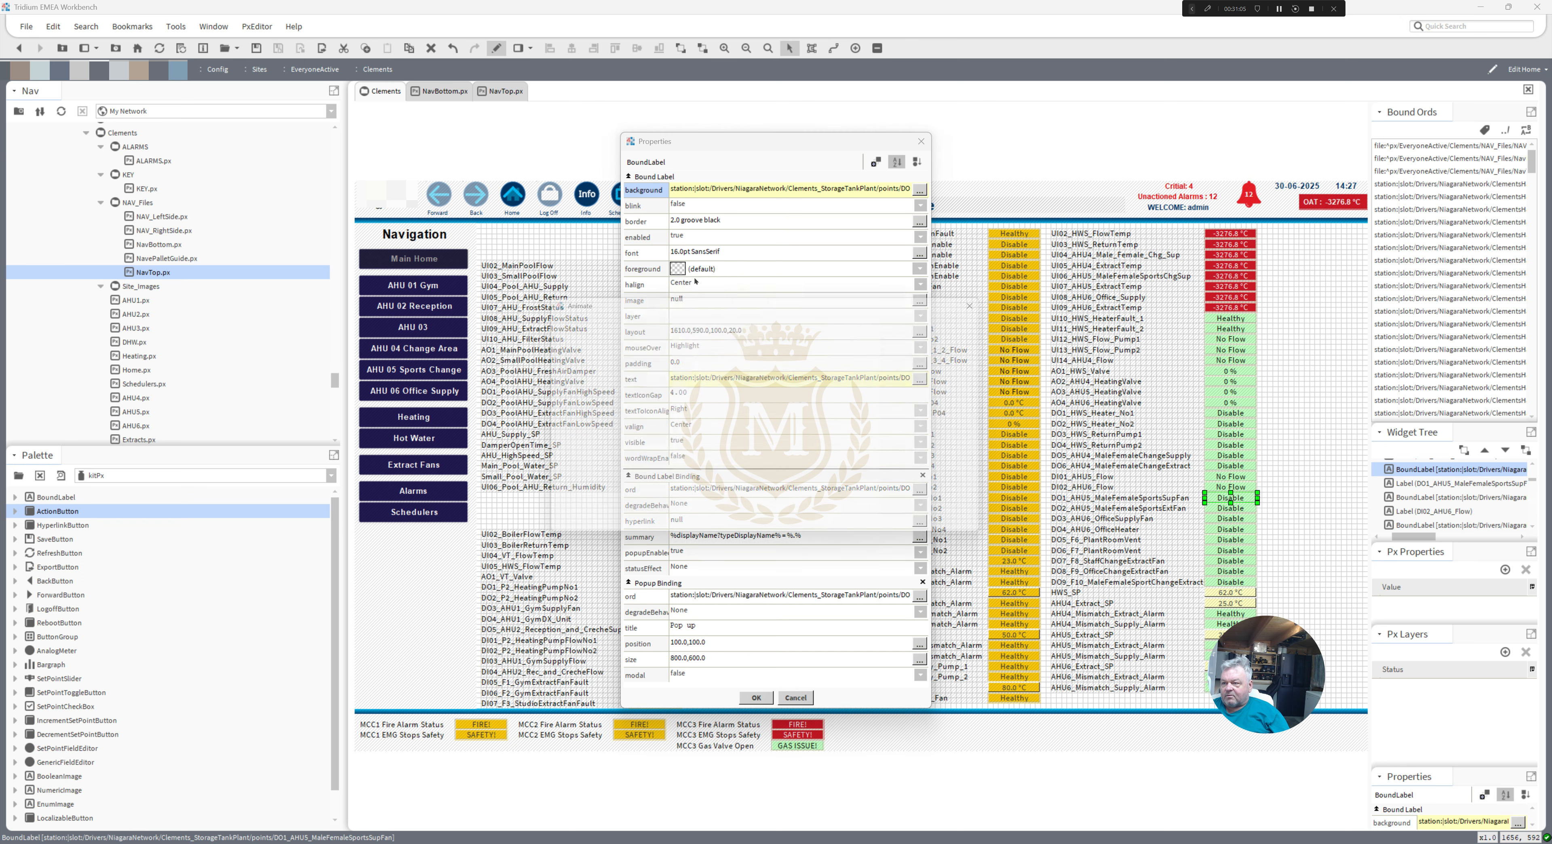
pyautogui.click(673, 393)
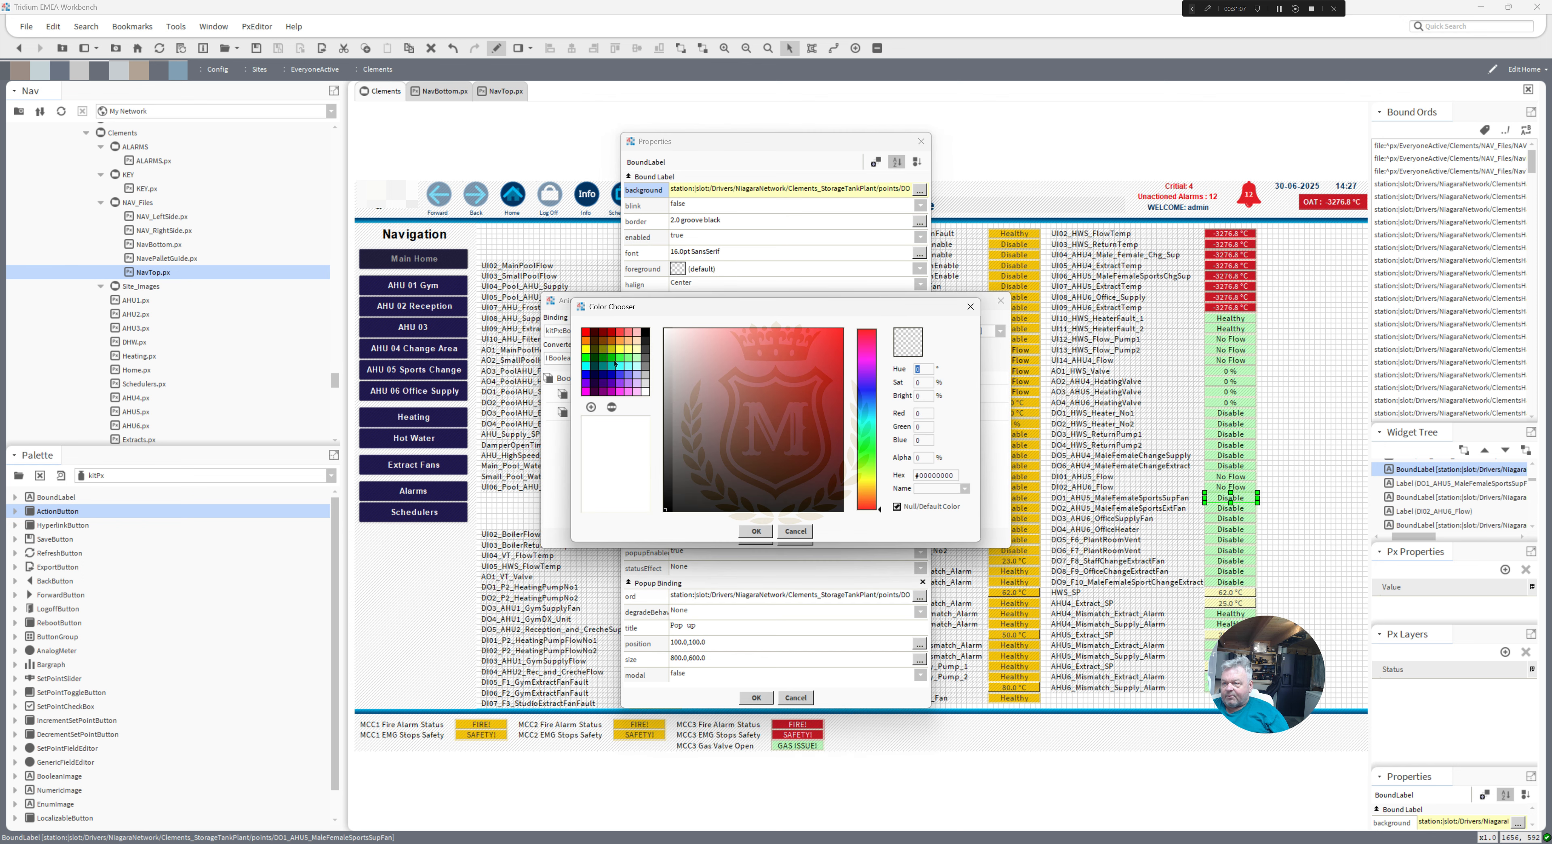
pyautogui.click(606, 361)
pyautogui.click(757, 531)
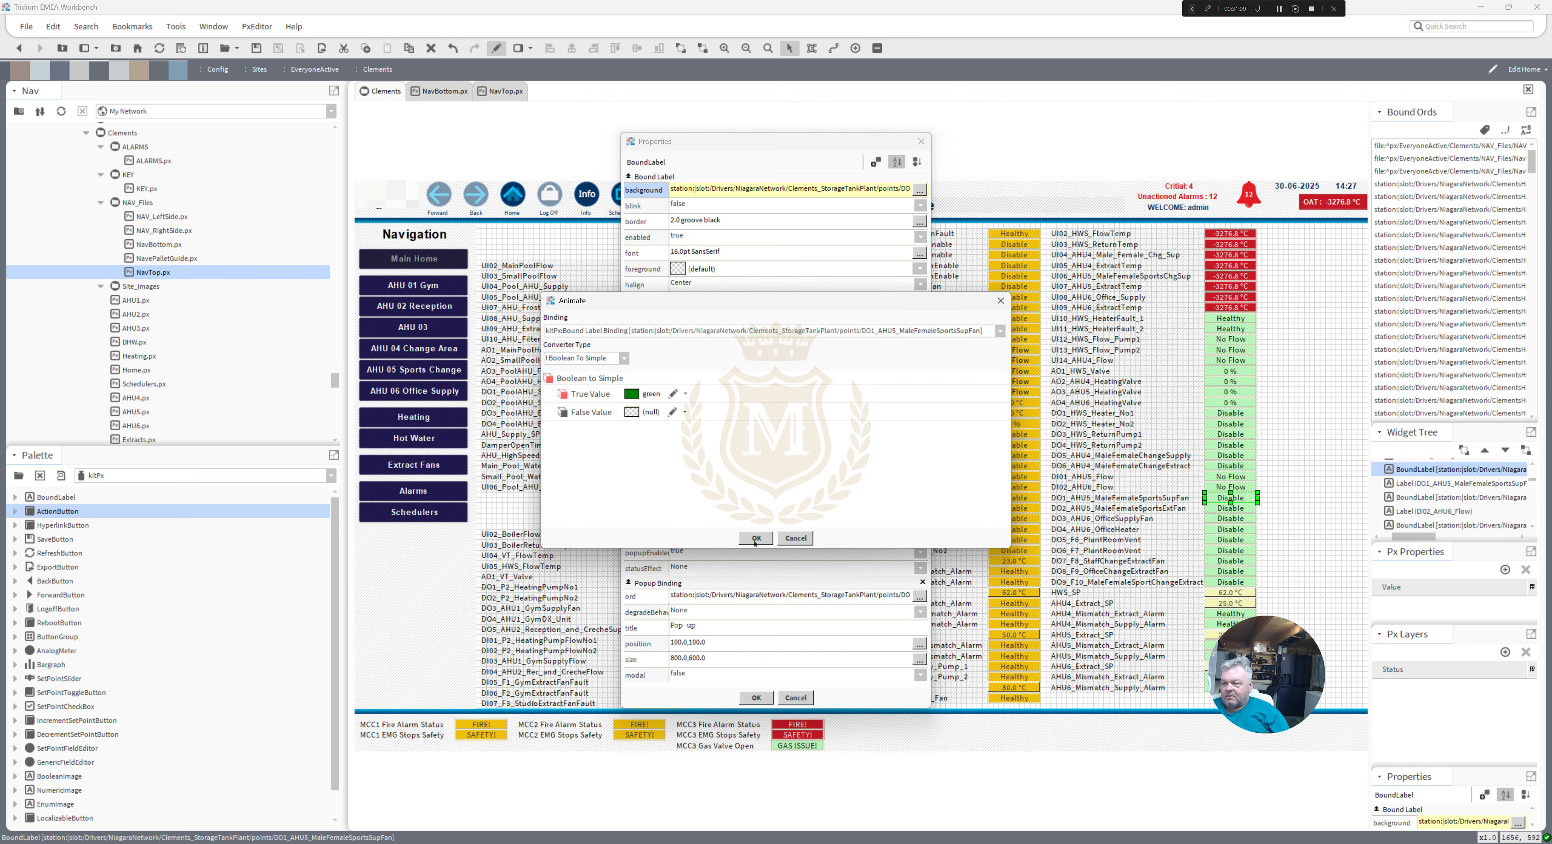
pyautogui.click(757, 539)
pyautogui.click(758, 694)
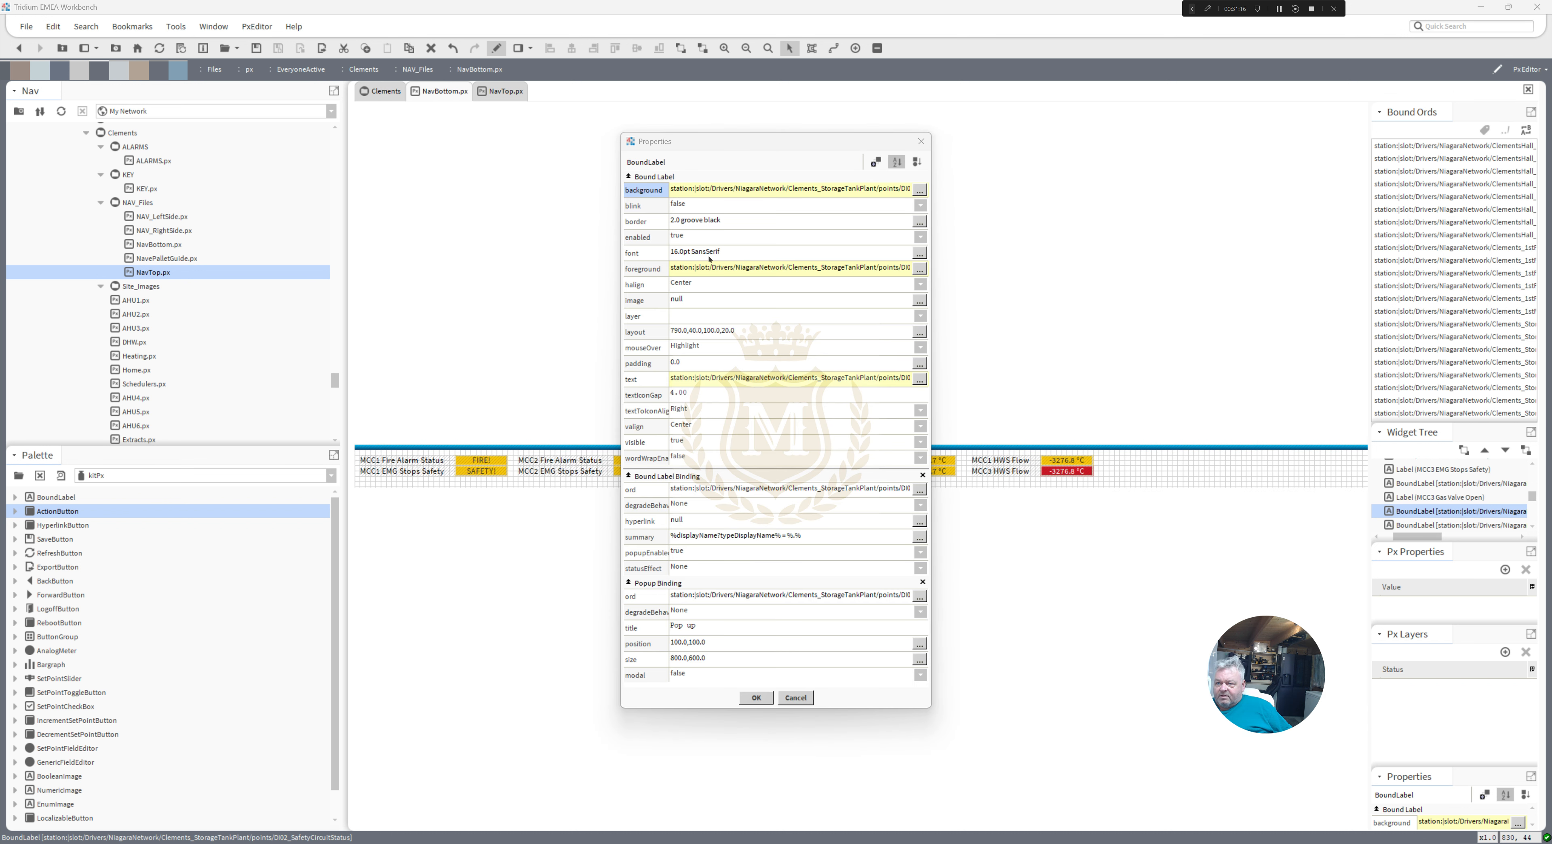
# - Animate the font of the MCC3 EMG Stops Safety value with Boolean To Simple, making the false value bold
pyautogui.rightClick(684, 255)
pyautogui.click(700, 262)
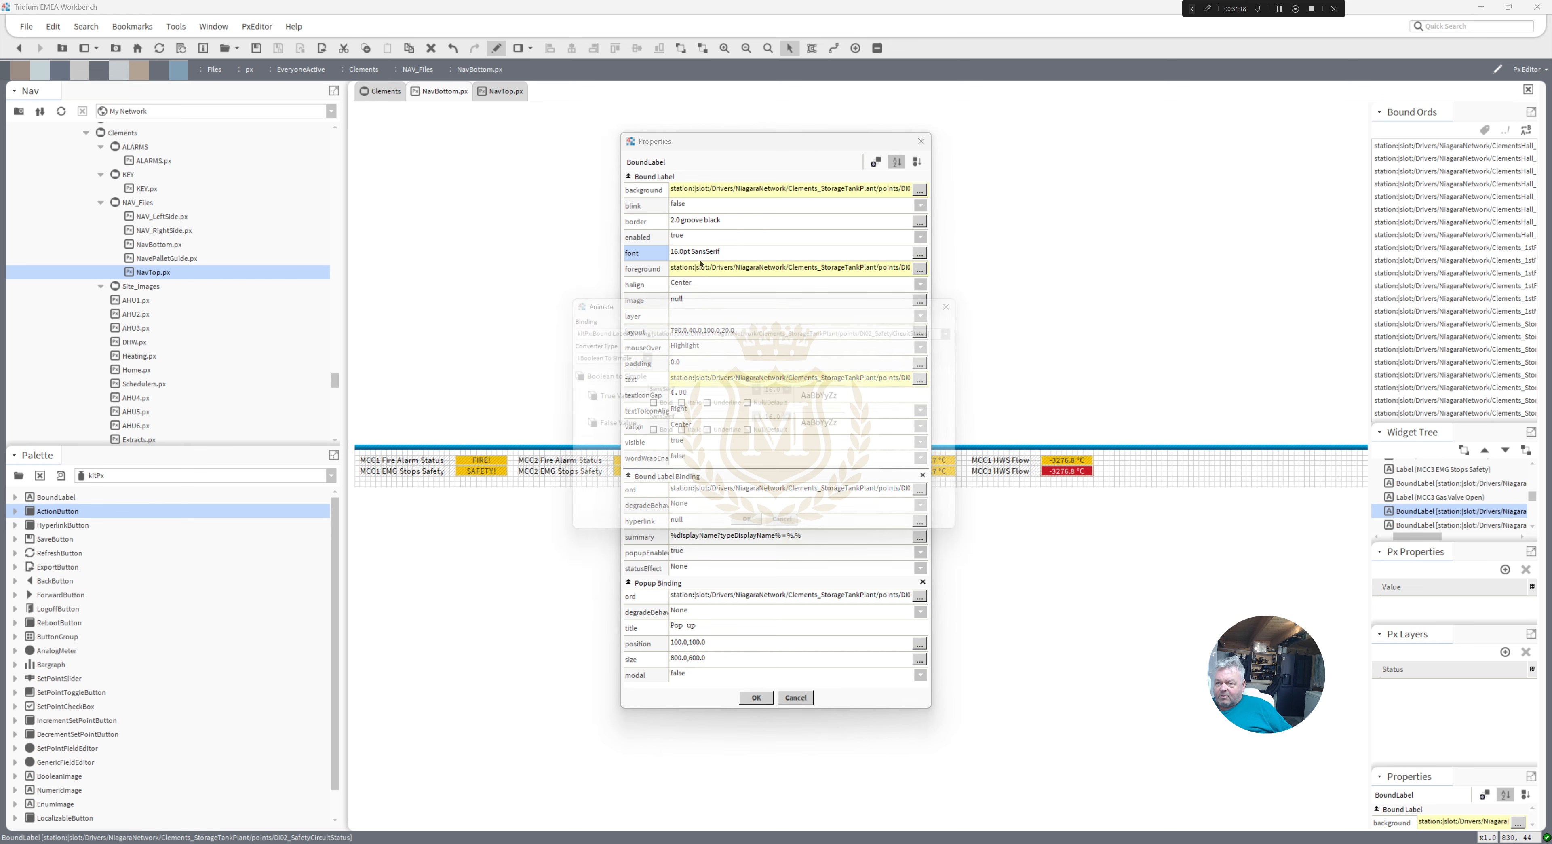
pyautogui.click(654, 439)
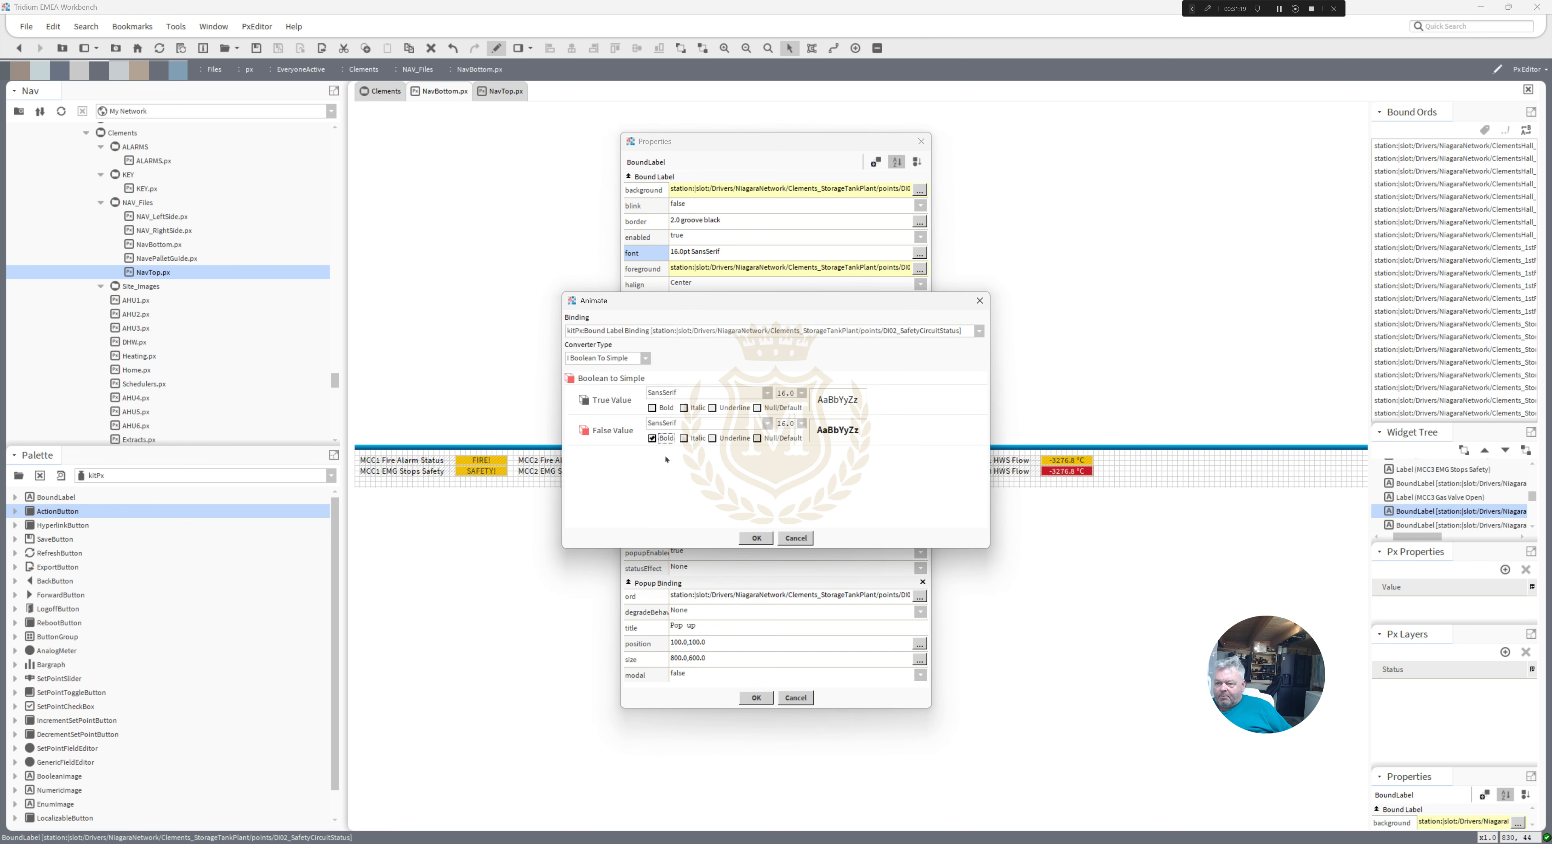
pyautogui.click(758, 539)
pyautogui.click(756, 698)
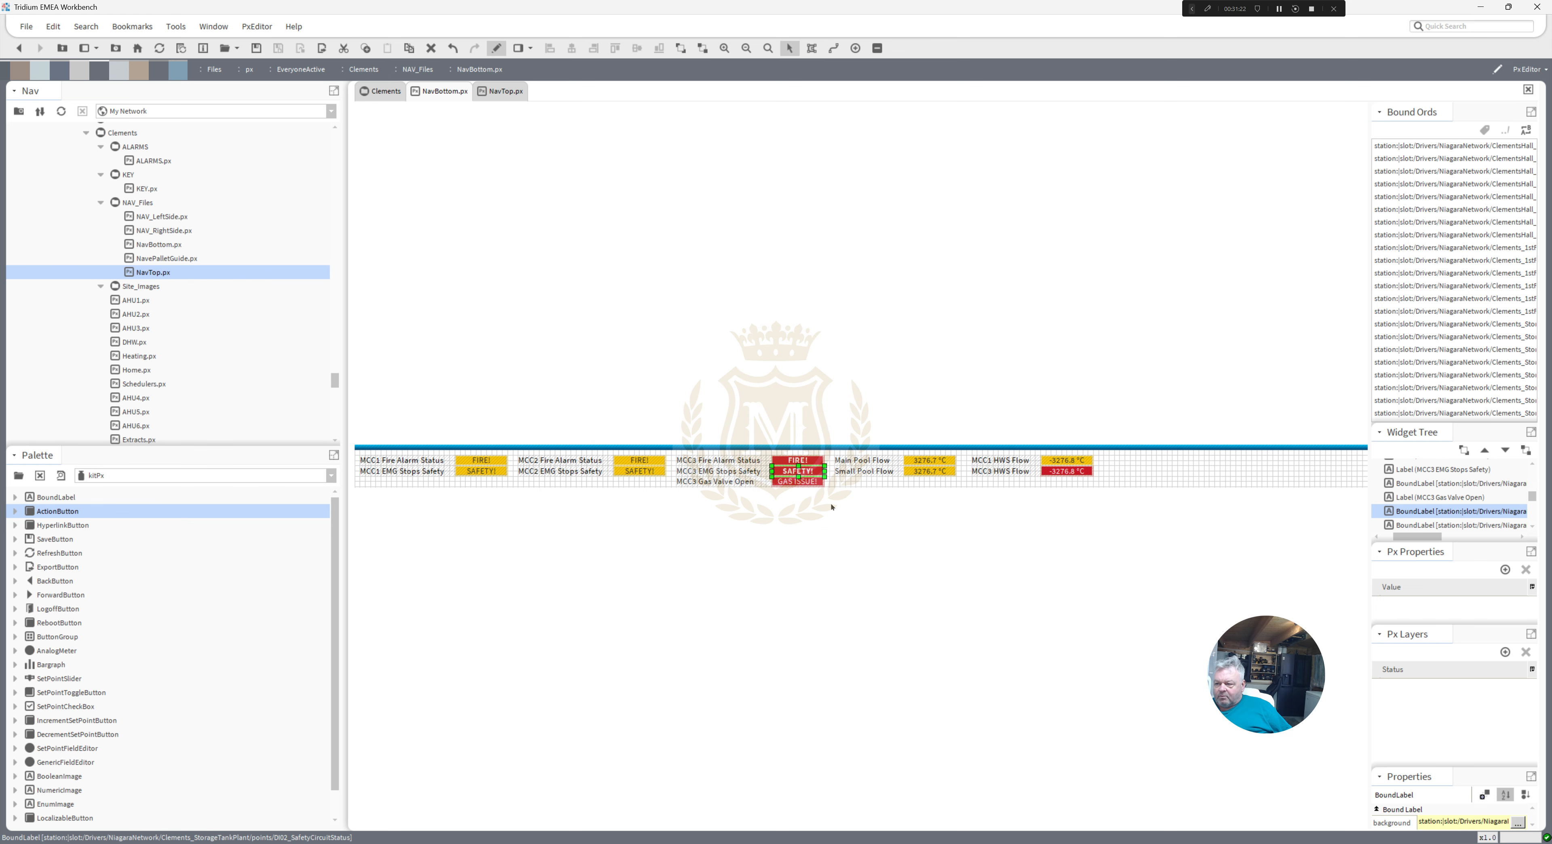
# - Add a Boolean To Simple font animation to the MCC3 Gas Valve Open value with a bold false value
pyautogui.click(794, 483)
pyautogui.doubleClick(794, 484)
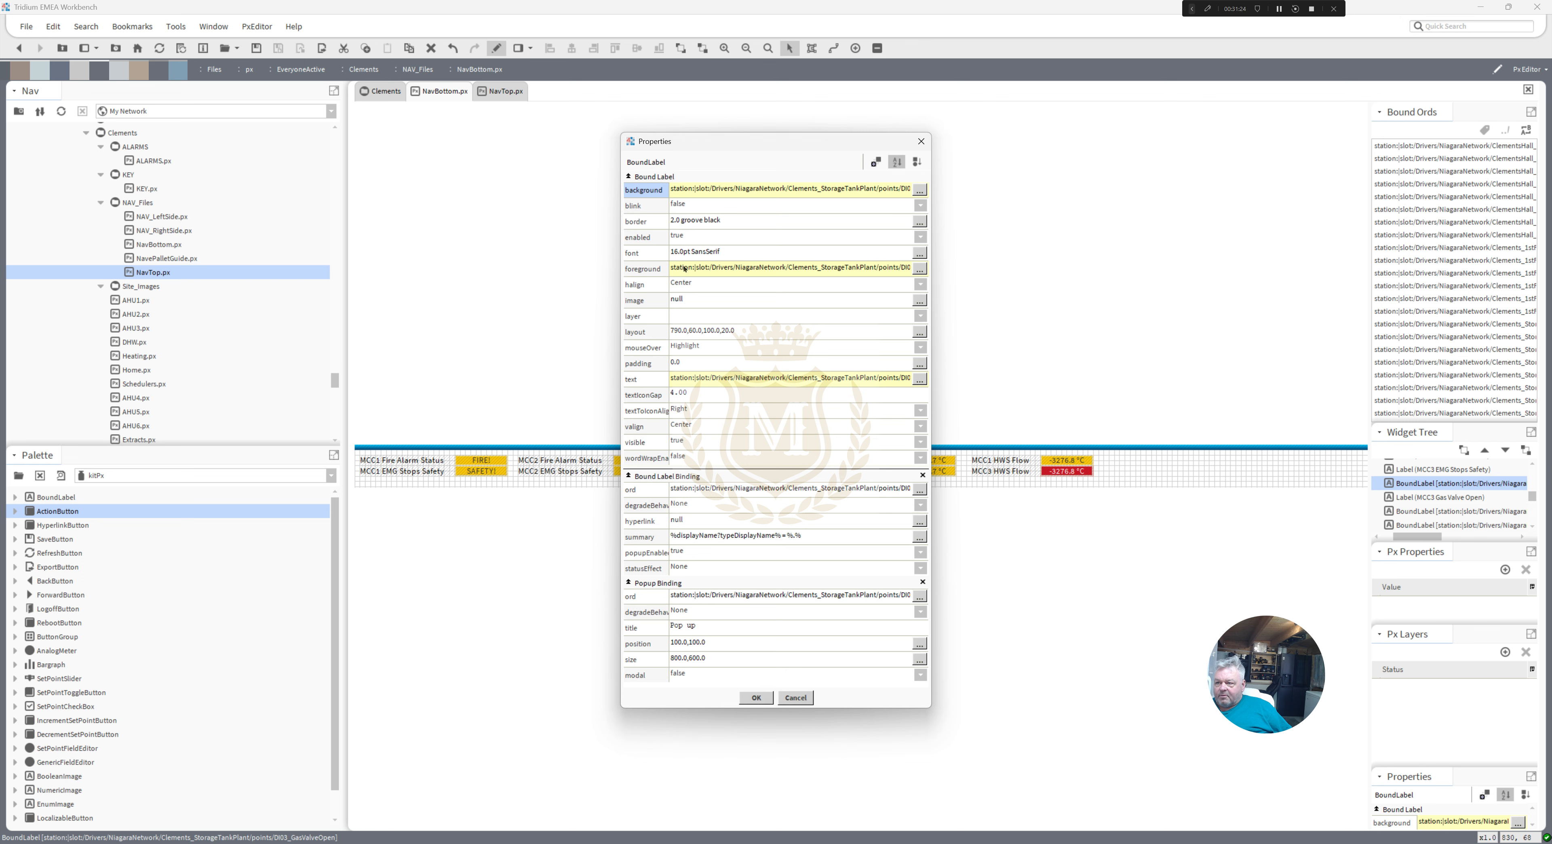
pyautogui.rightClick(680, 253)
pyautogui.click(699, 258)
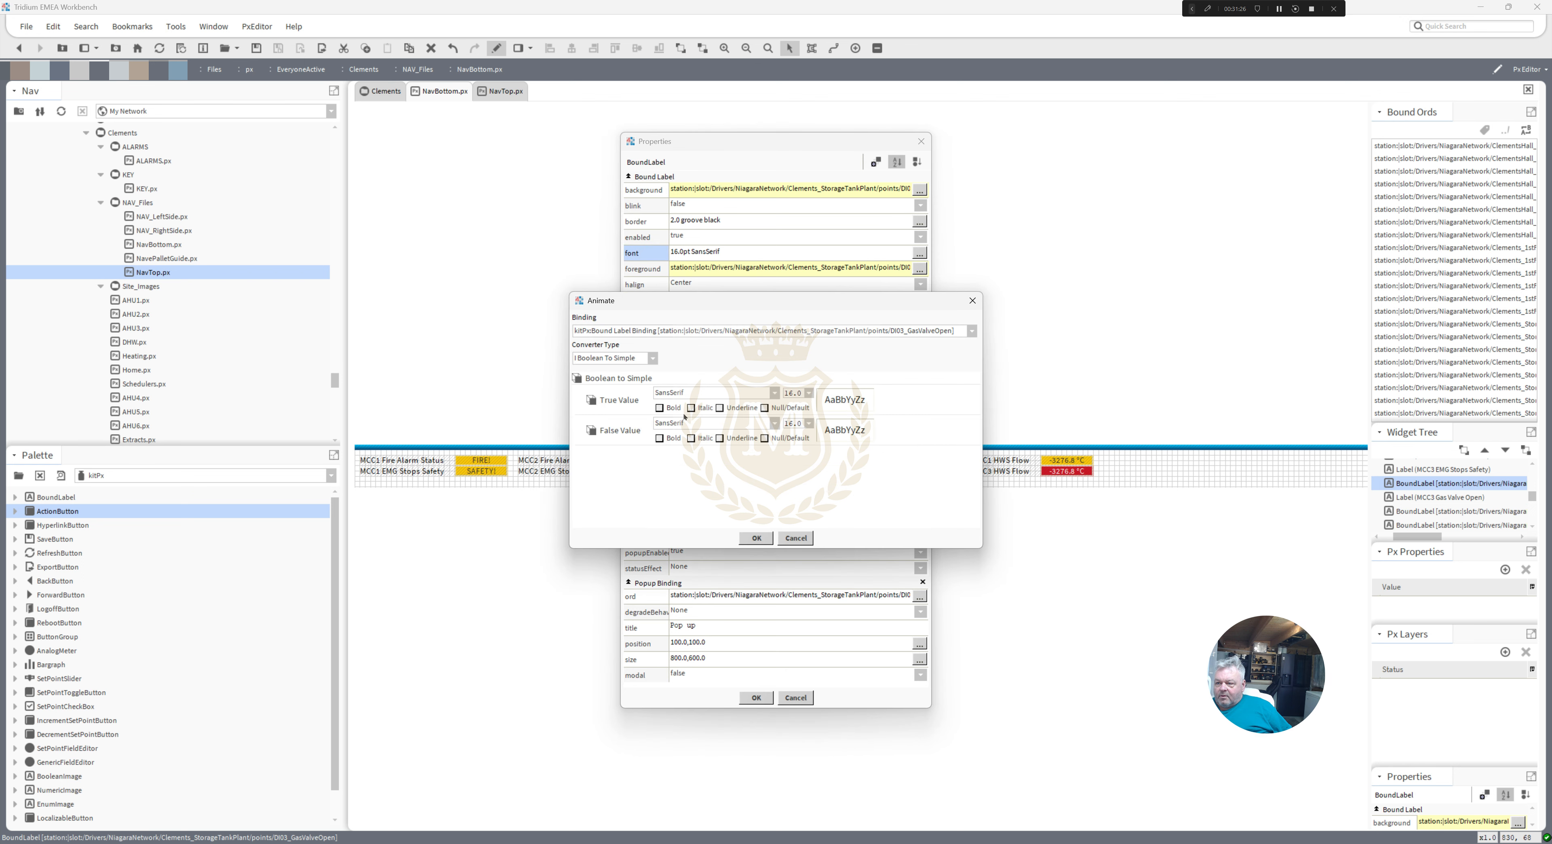
pyautogui.click(660, 438)
pyautogui.click(757, 538)
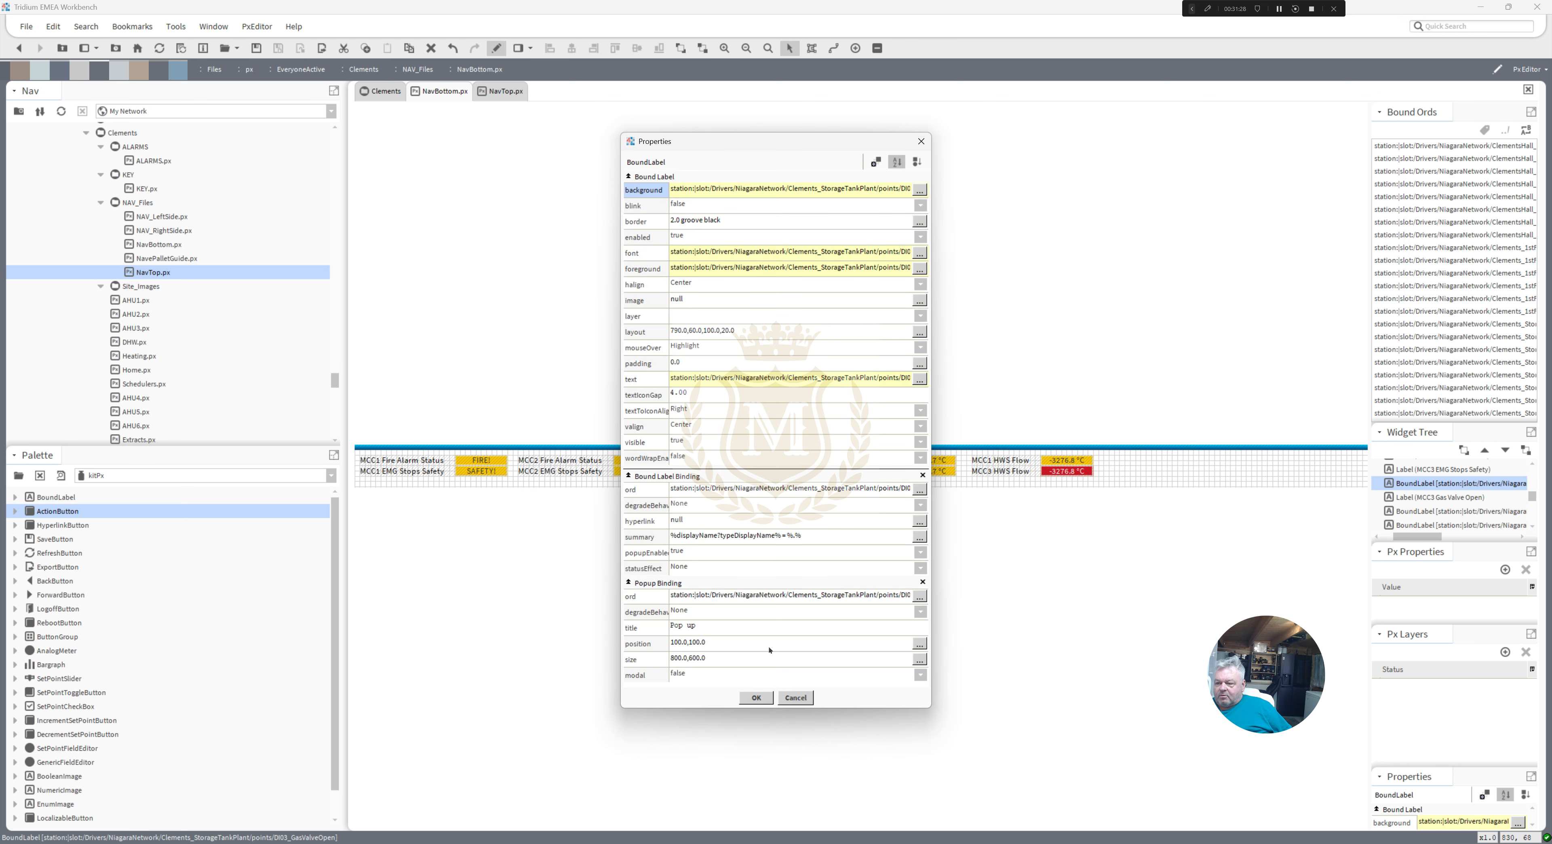
pyautogui.click(757, 697)
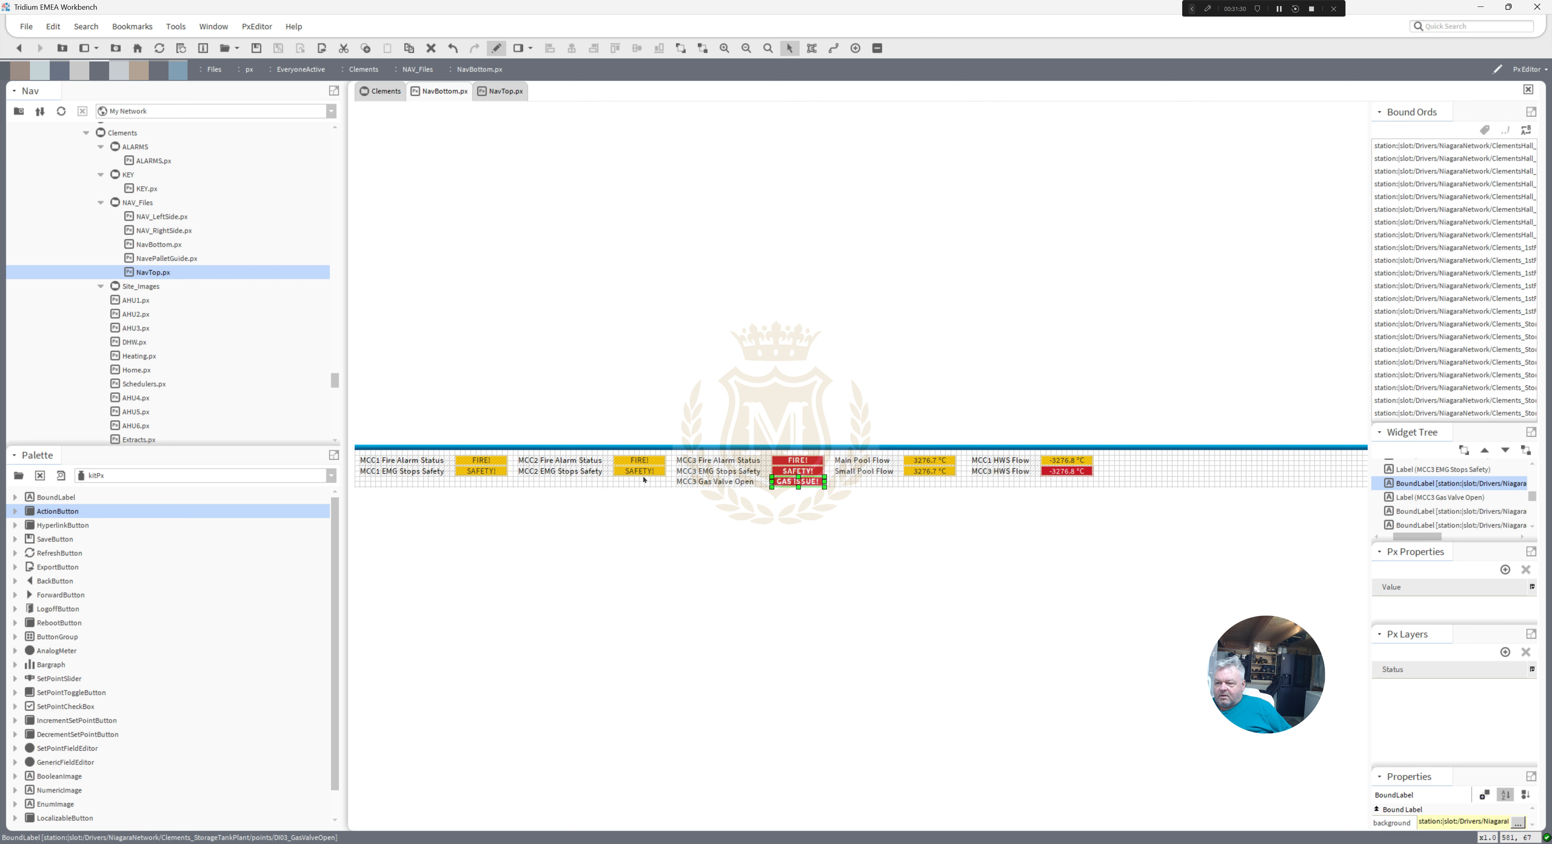
# - Animate the MCC2 Fire Alarm Status value's font with Boolean To Simple so the false value is bold
pyautogui.doubleClick(637, 463)
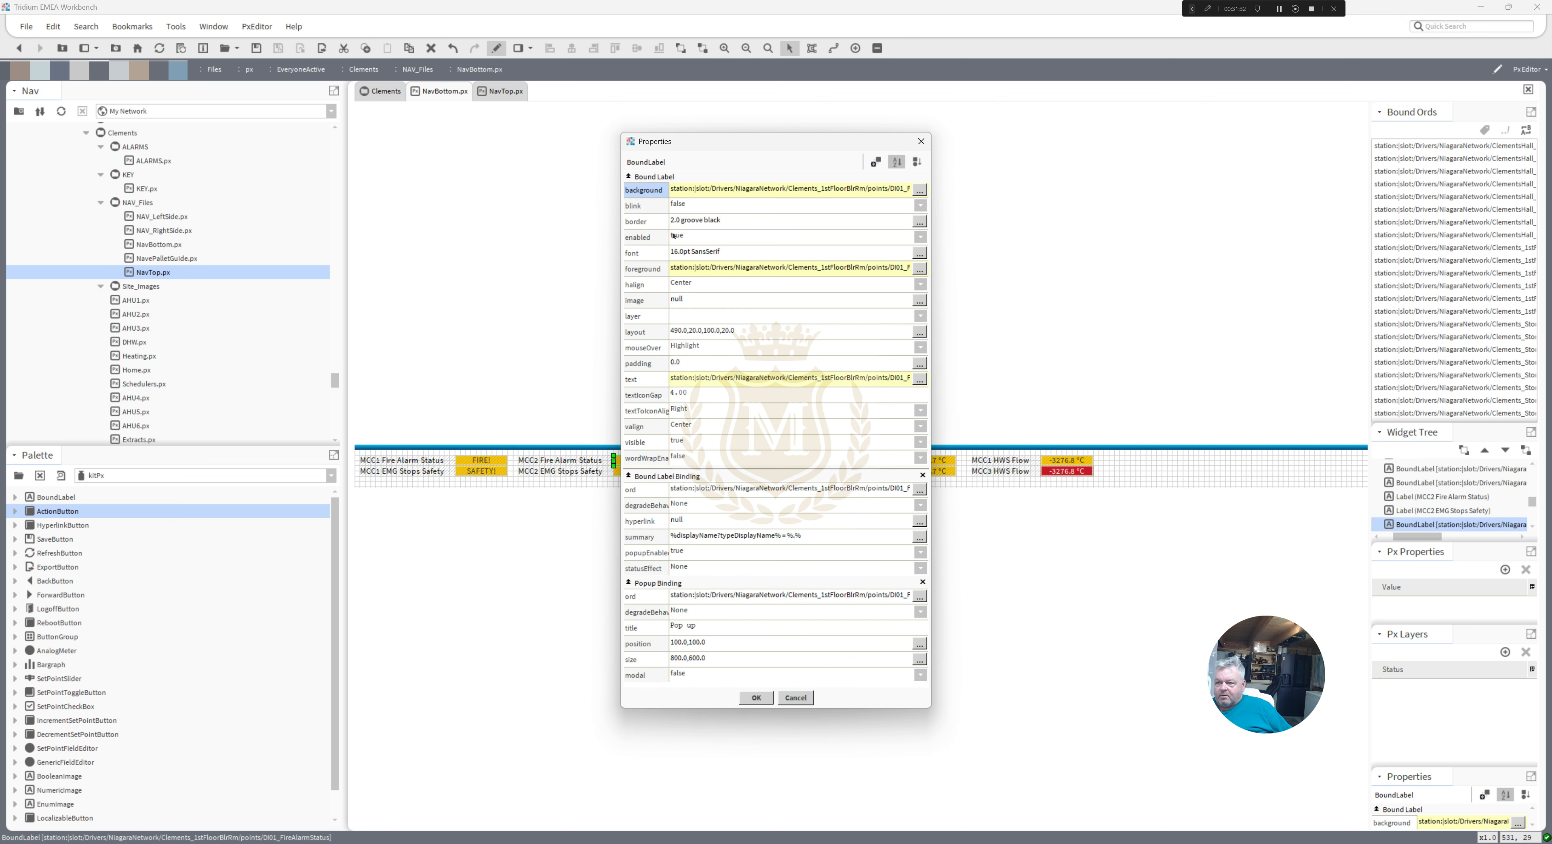
pyautogui.rightClick(677, 256)
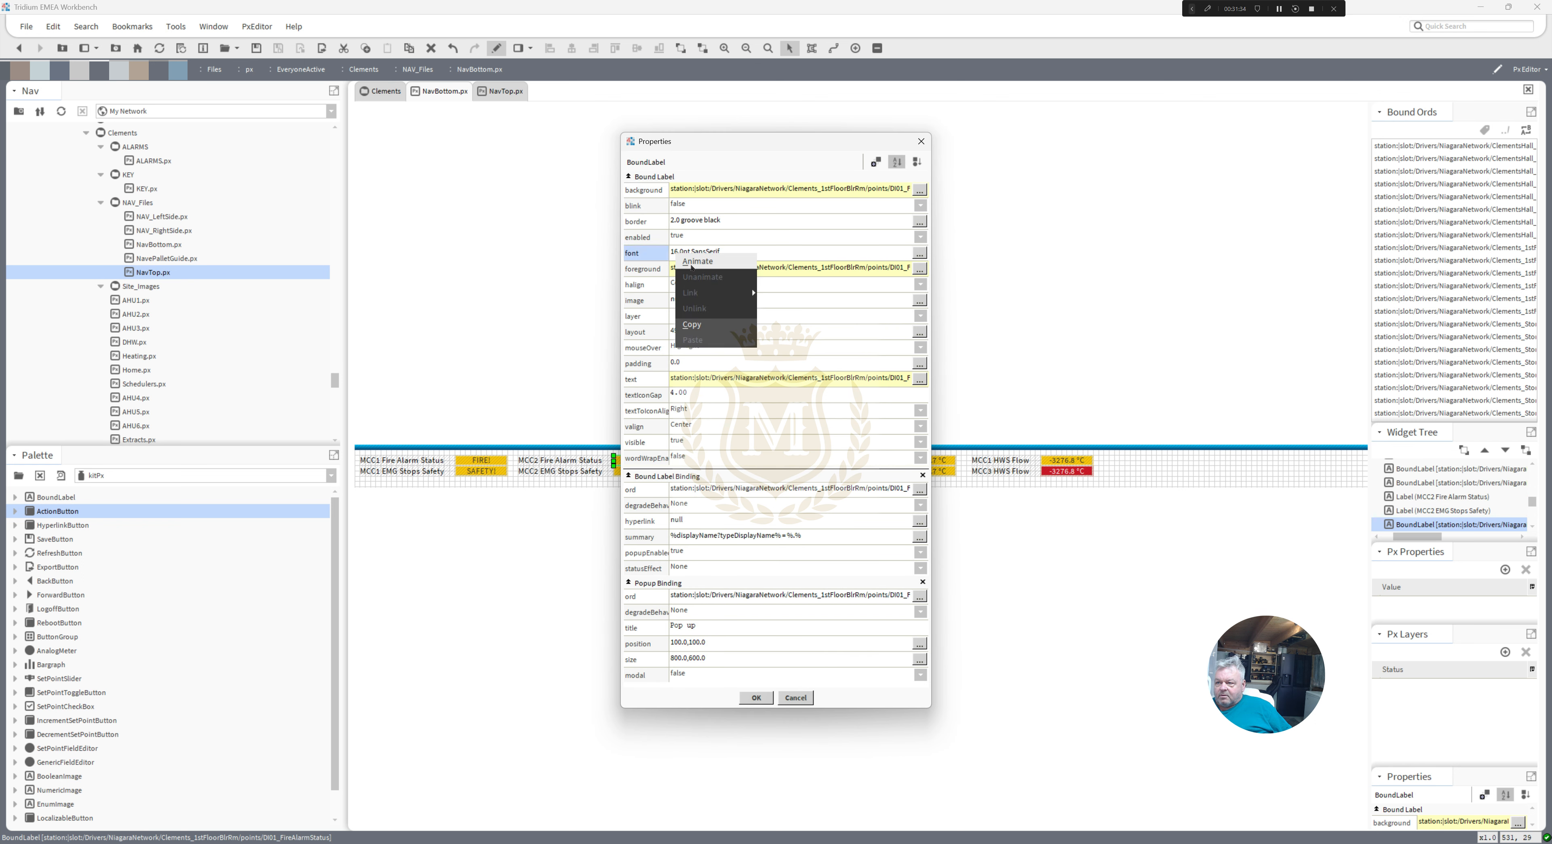
pyautogui.click(697, 261)
pyautogui.click(662, 438)
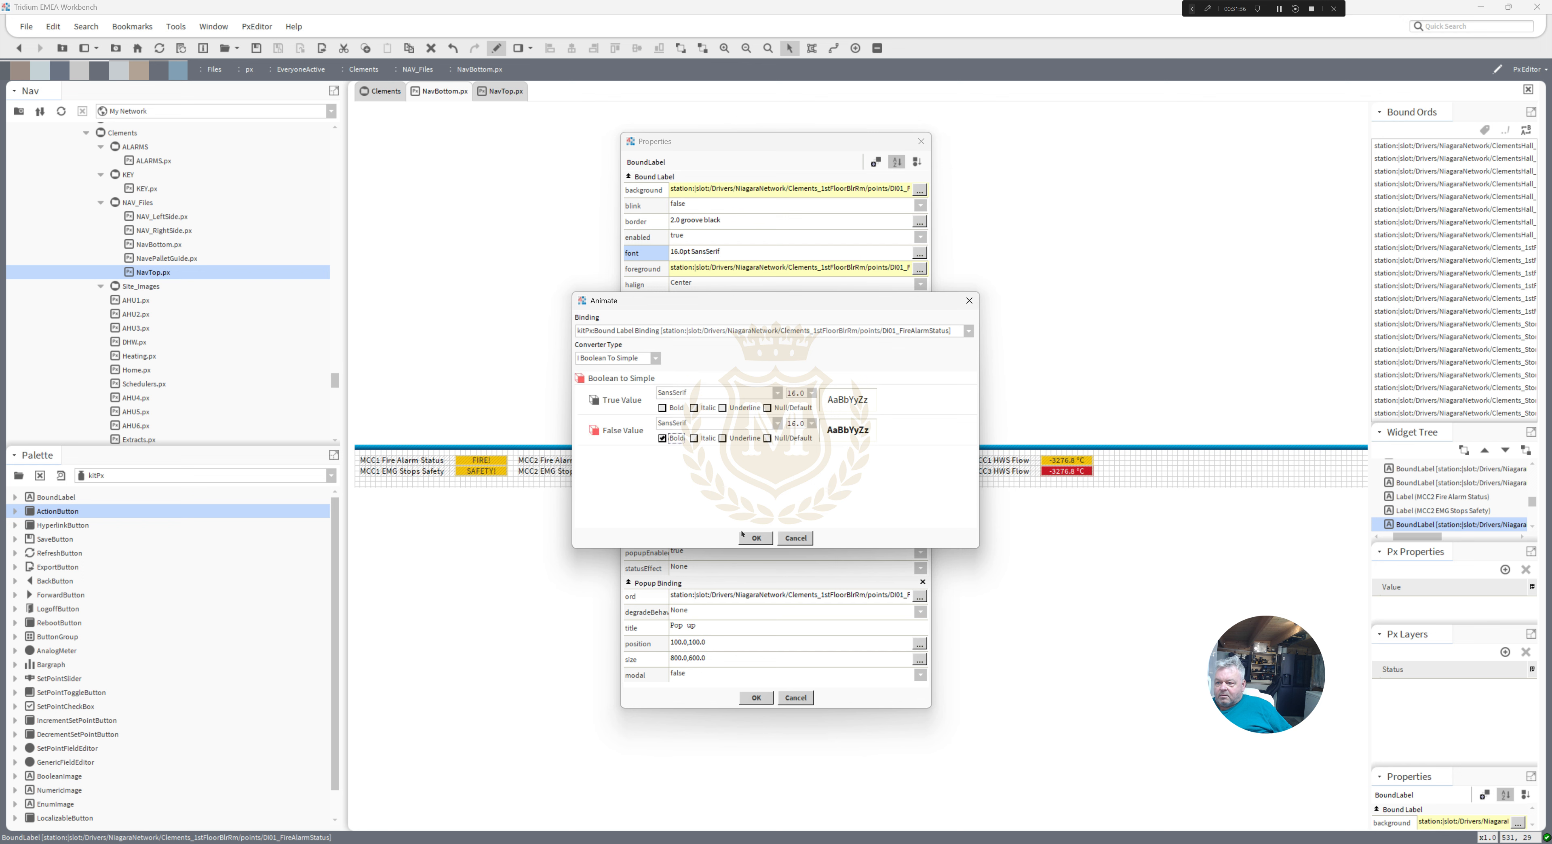
pyautogui.click(756, 539)
pyautogui.click(756, 698)
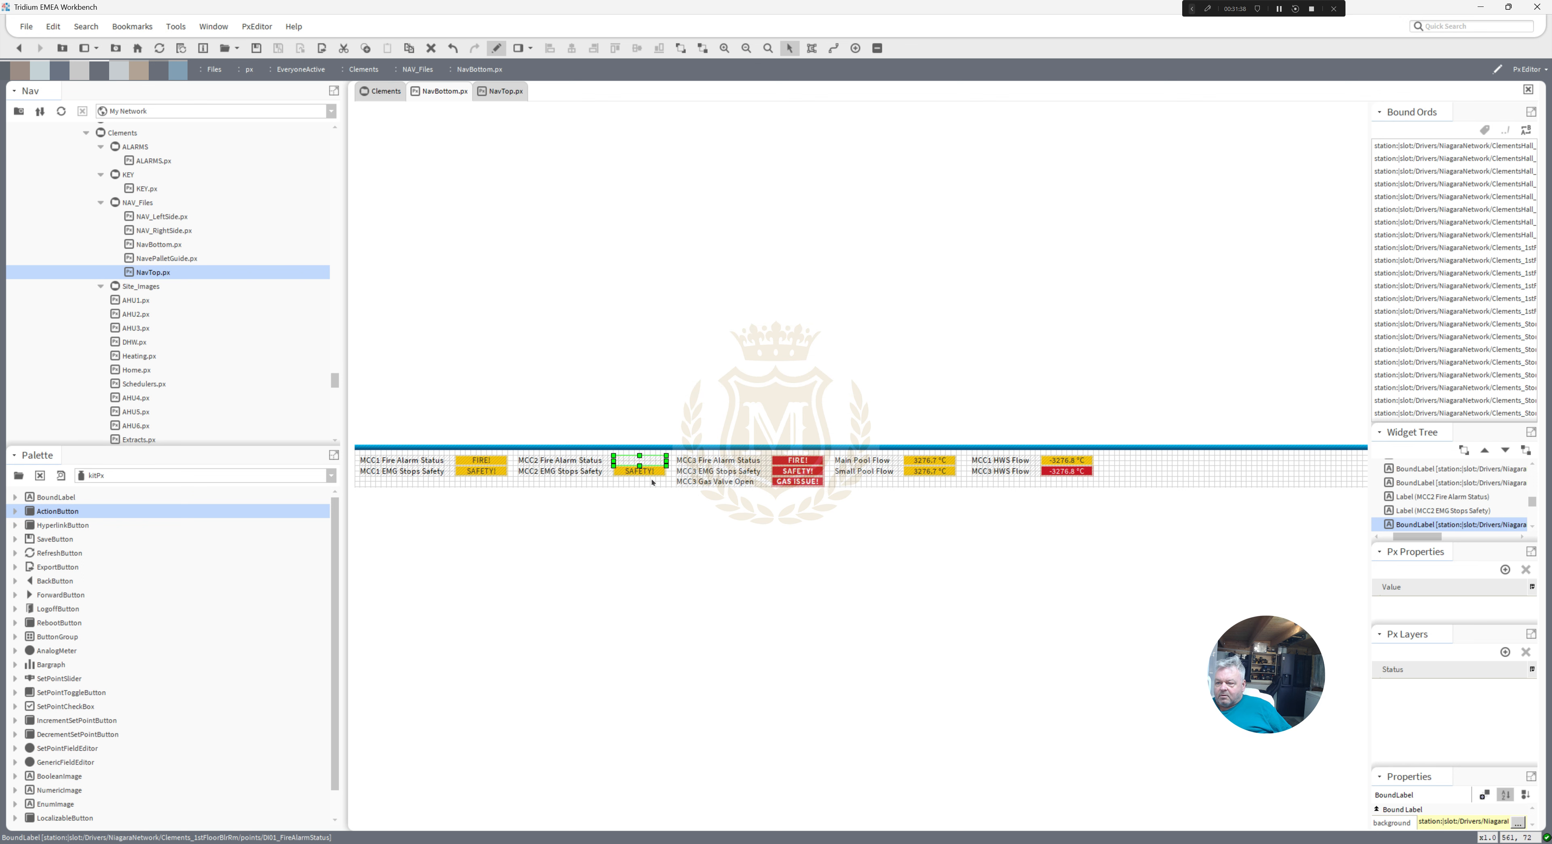
# - Add a Boolean To Simple font animation with a bold false value to the MCC2 EMG Stops Safety value
pyautogui.doubleClick(477, 470)
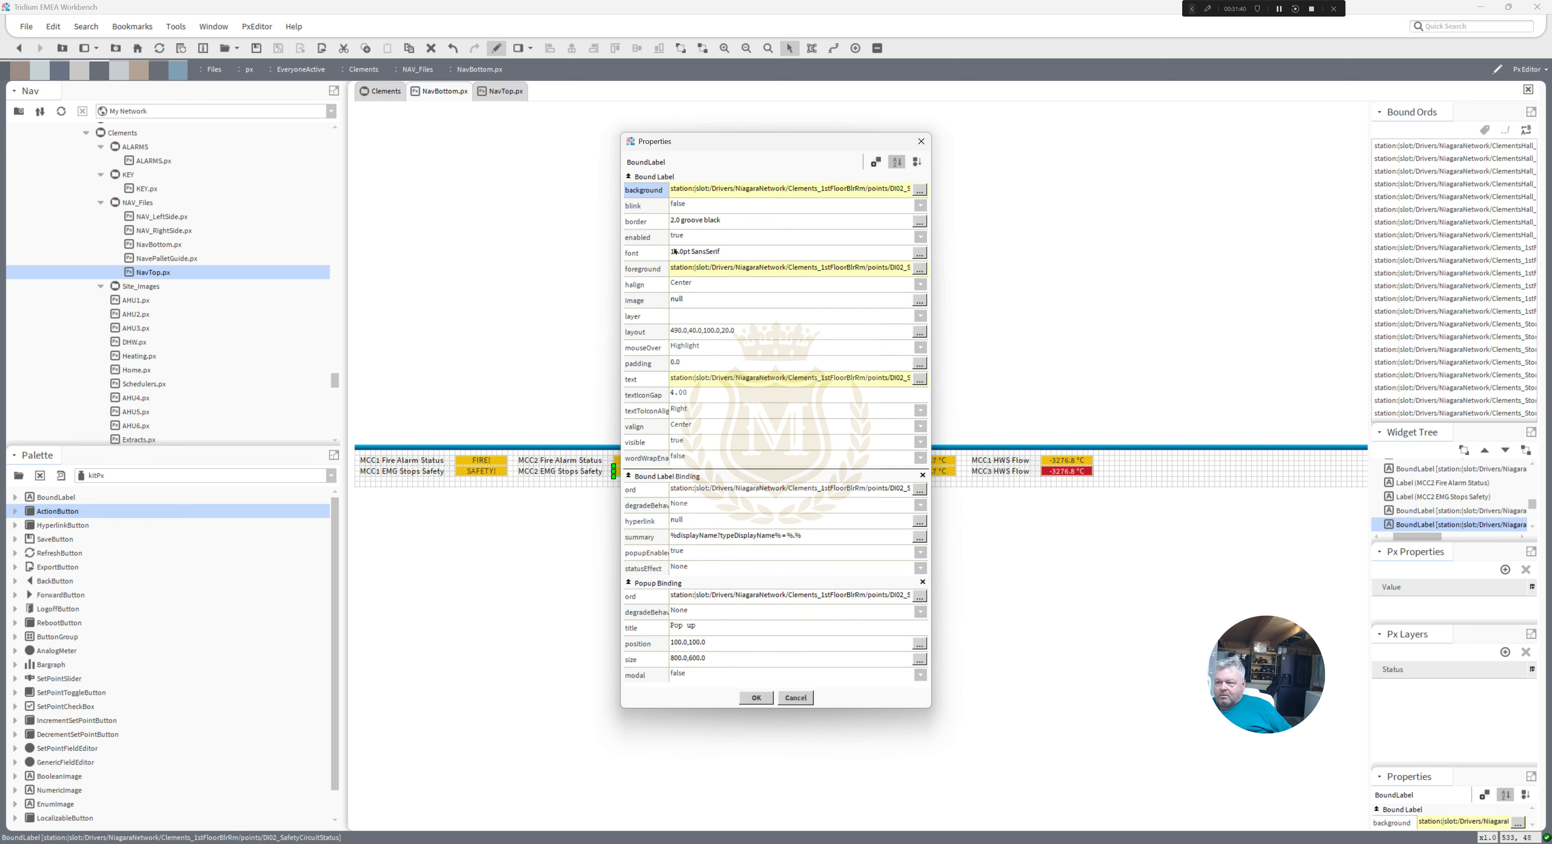
pyautogui.rightClick(674, 252)
pyautogui.click(697, 261)
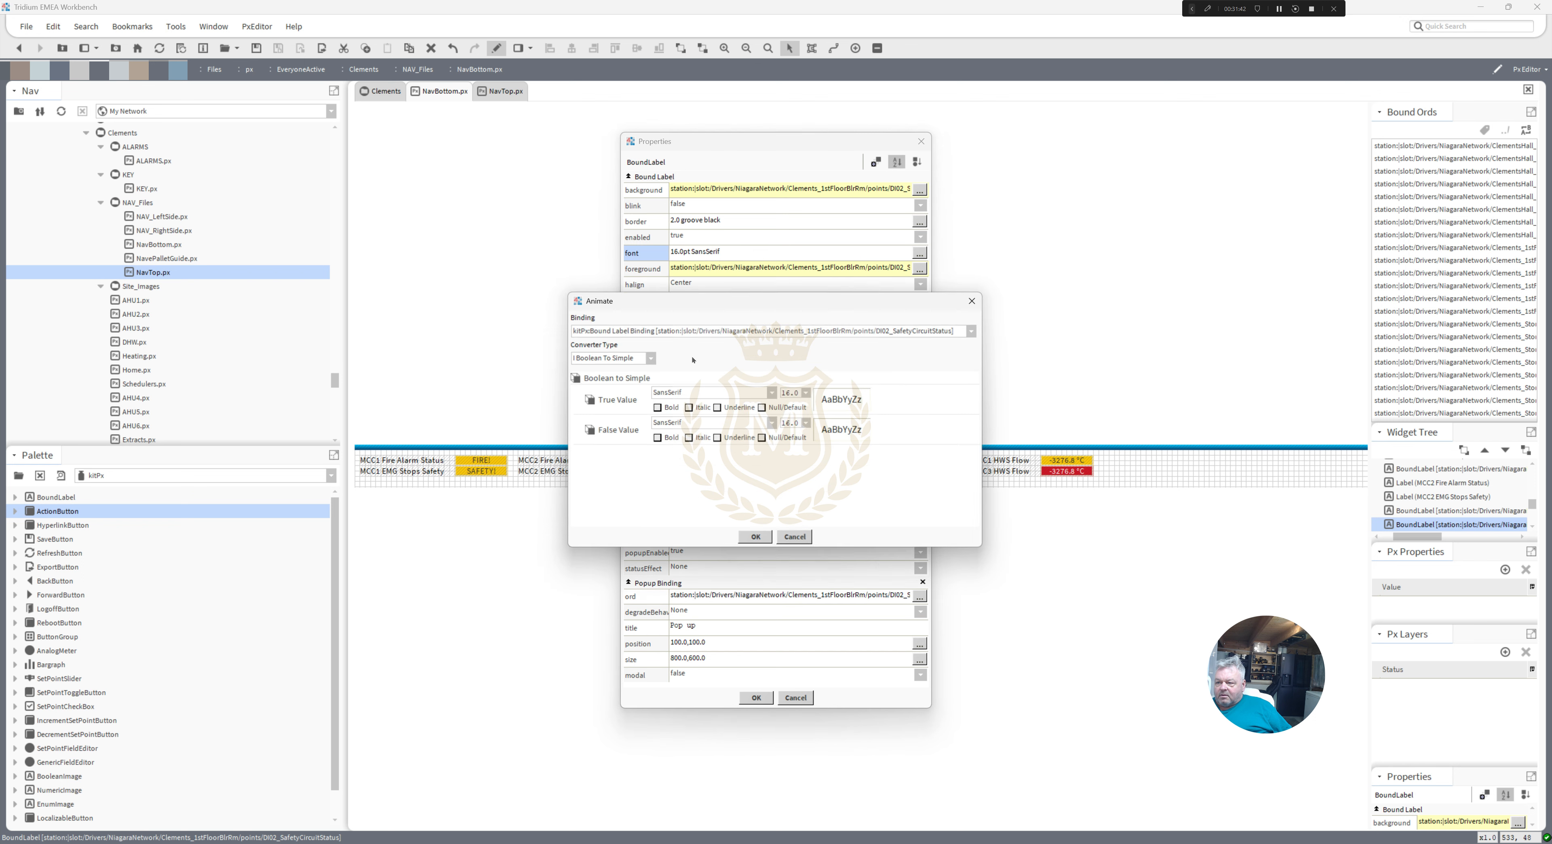
pyautogui.click(657, 438)
pyautogui.click(762, 621)
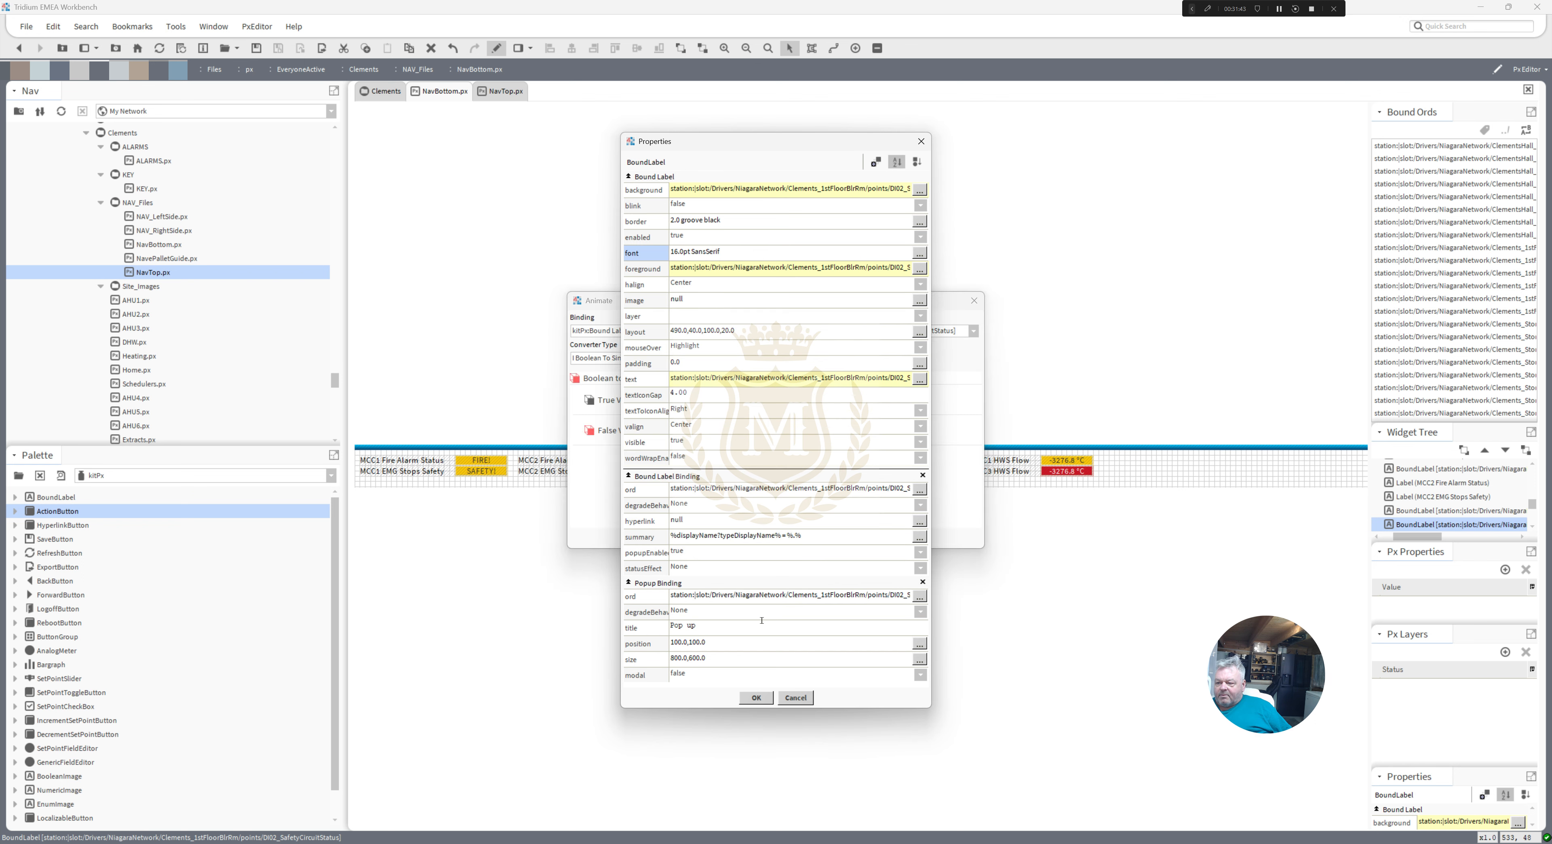
pyautogui.click(756, 697)
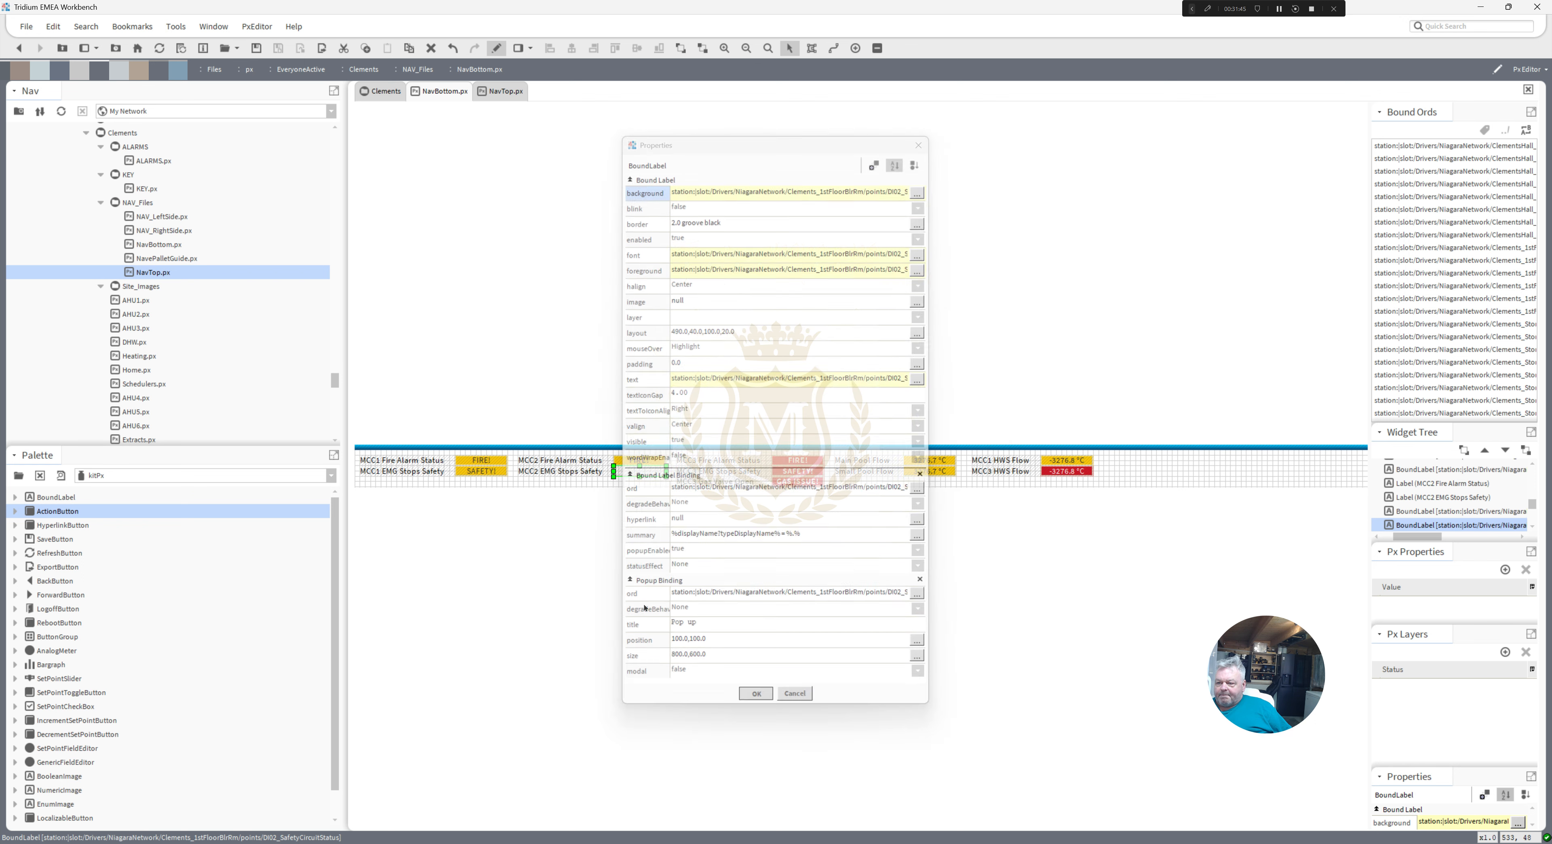
# - Animate the font of the MCC1 Fire Alarm Status value with Boolean To Simple, setting the false value to bold
pyautogui.doubleClick(479, 461)
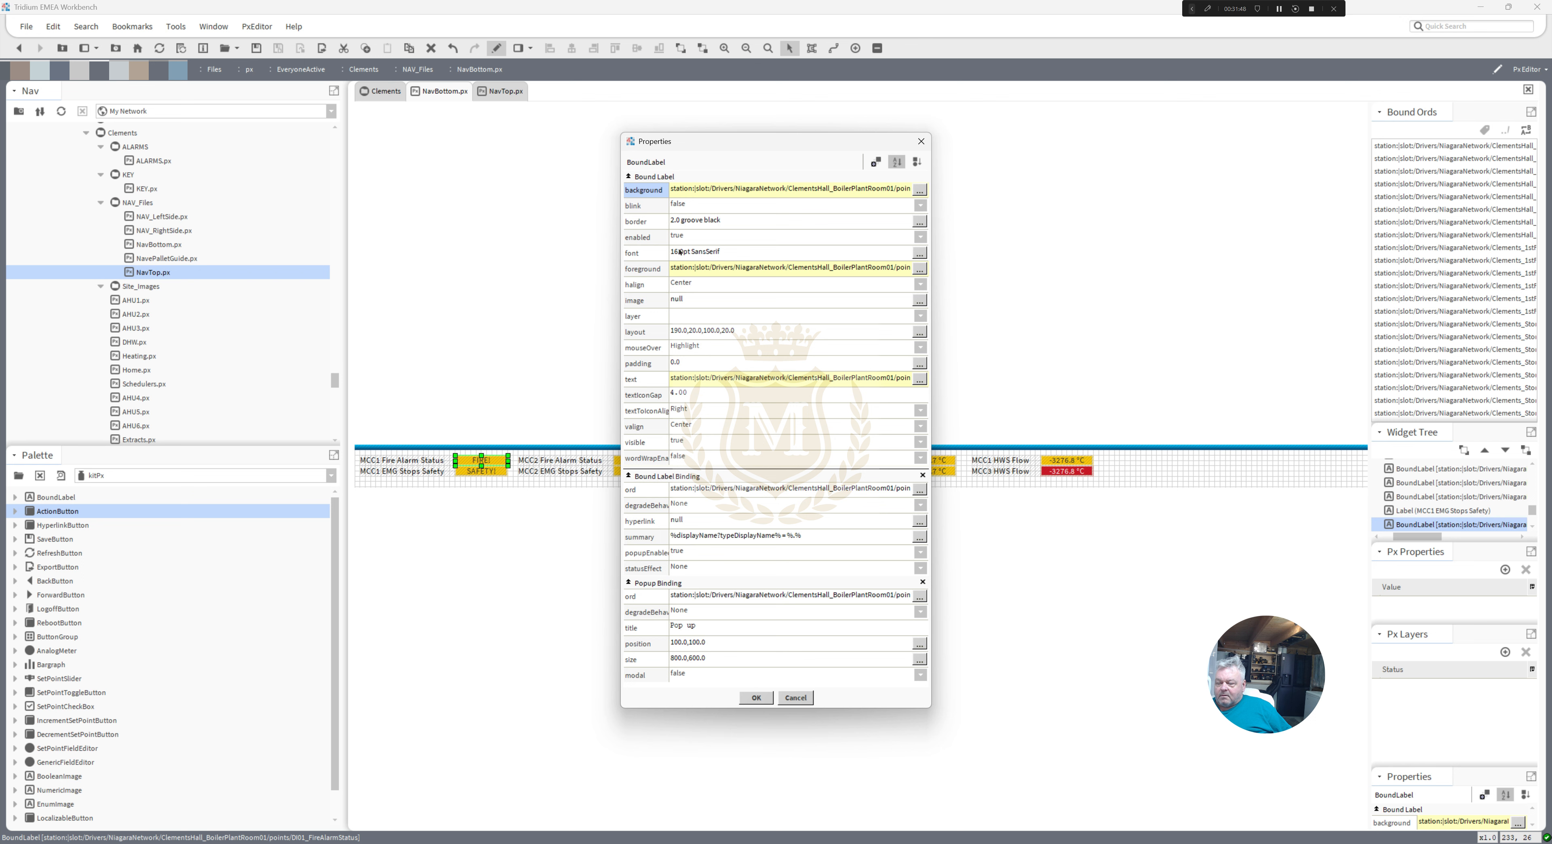
pyautogui.rightClick(680, 253)
pyautogui.click(705, 265)
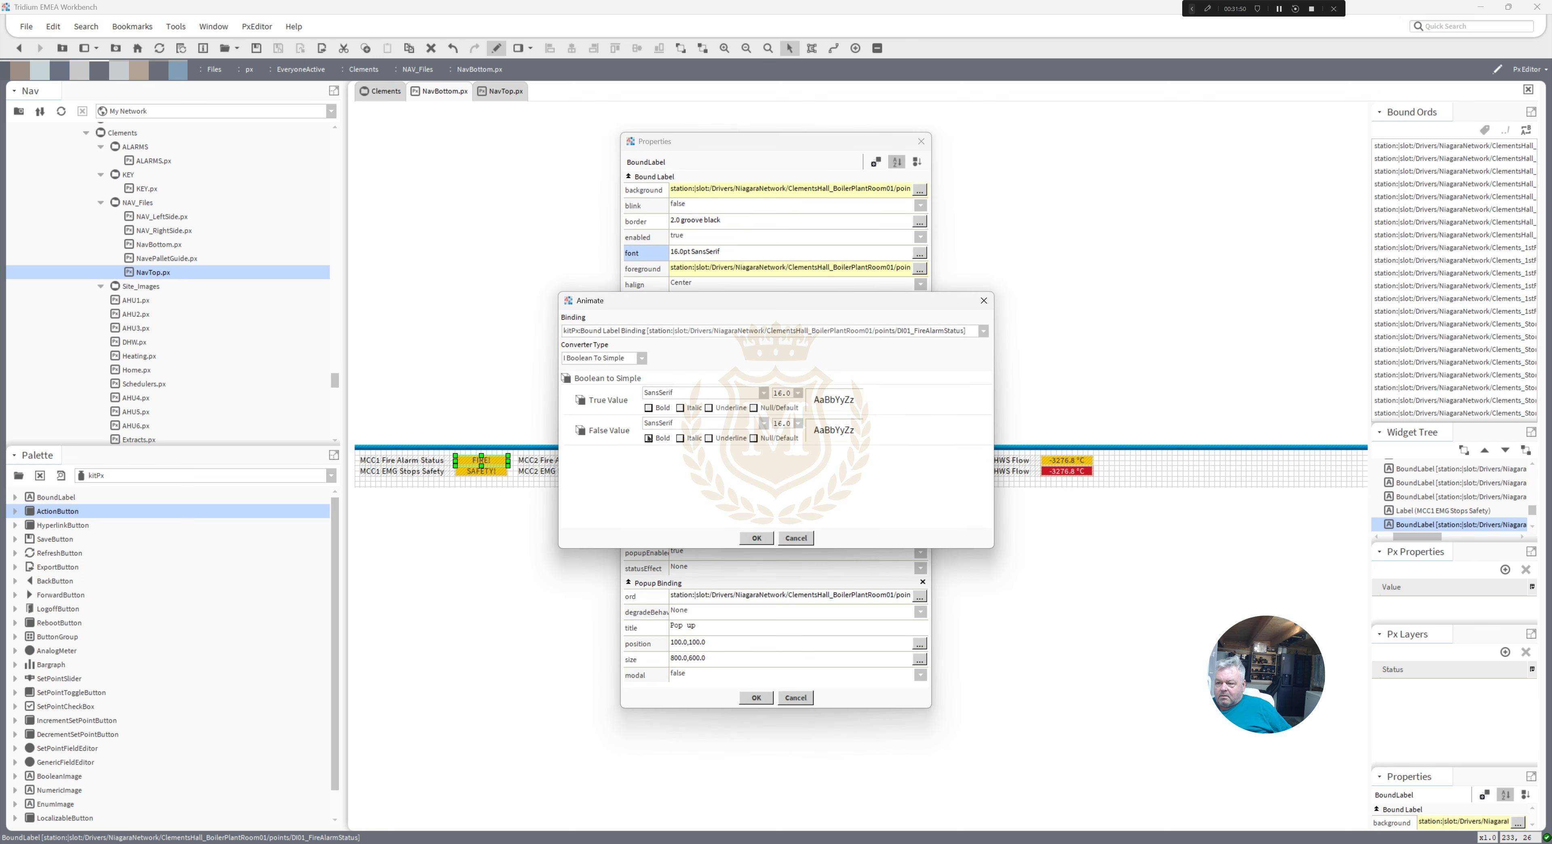
pyautogui.click(648, 439)
pyautogui.click(756, 538)
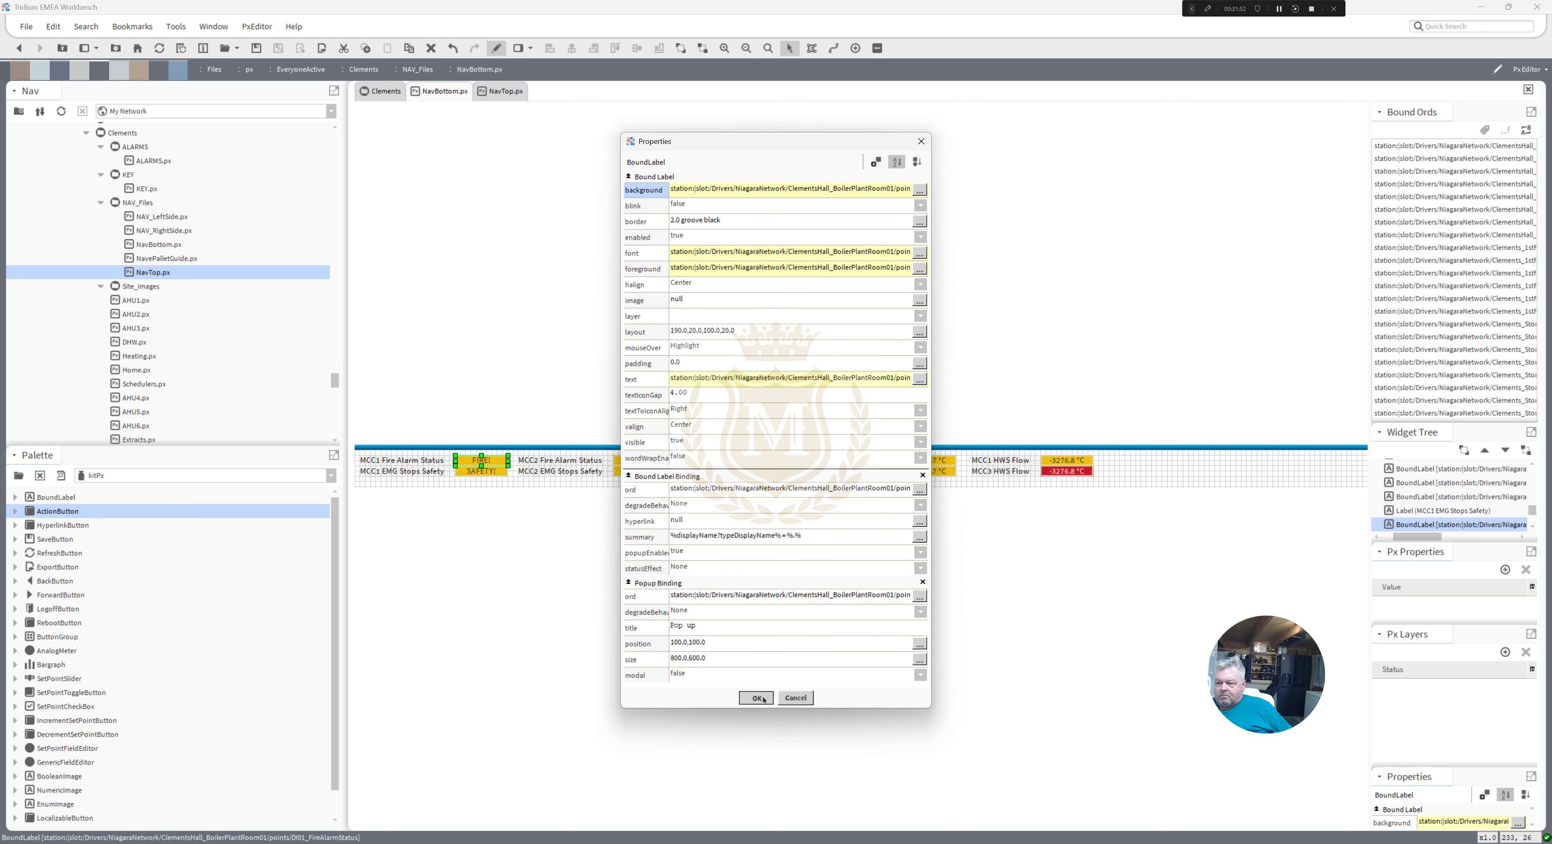
pyautogui.click(756, 697)
# - Give the MCC1 EMG Stops Safety value a Boolean To Simple font animation whose false value is bold
pyautogui.doubleClick(481, 471)
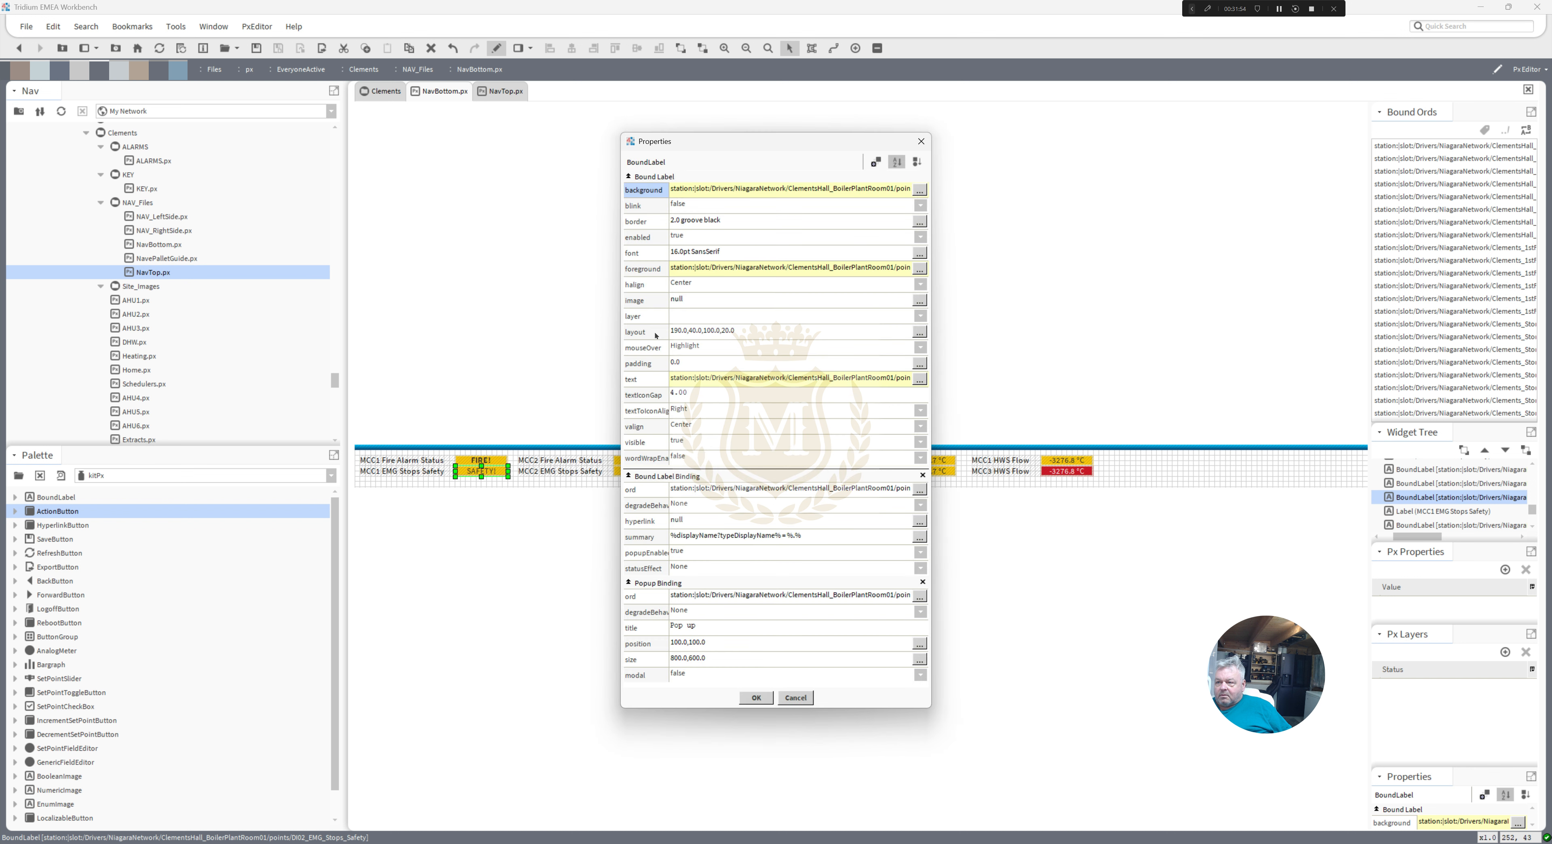
pyautogui.rightClick(676, 254)
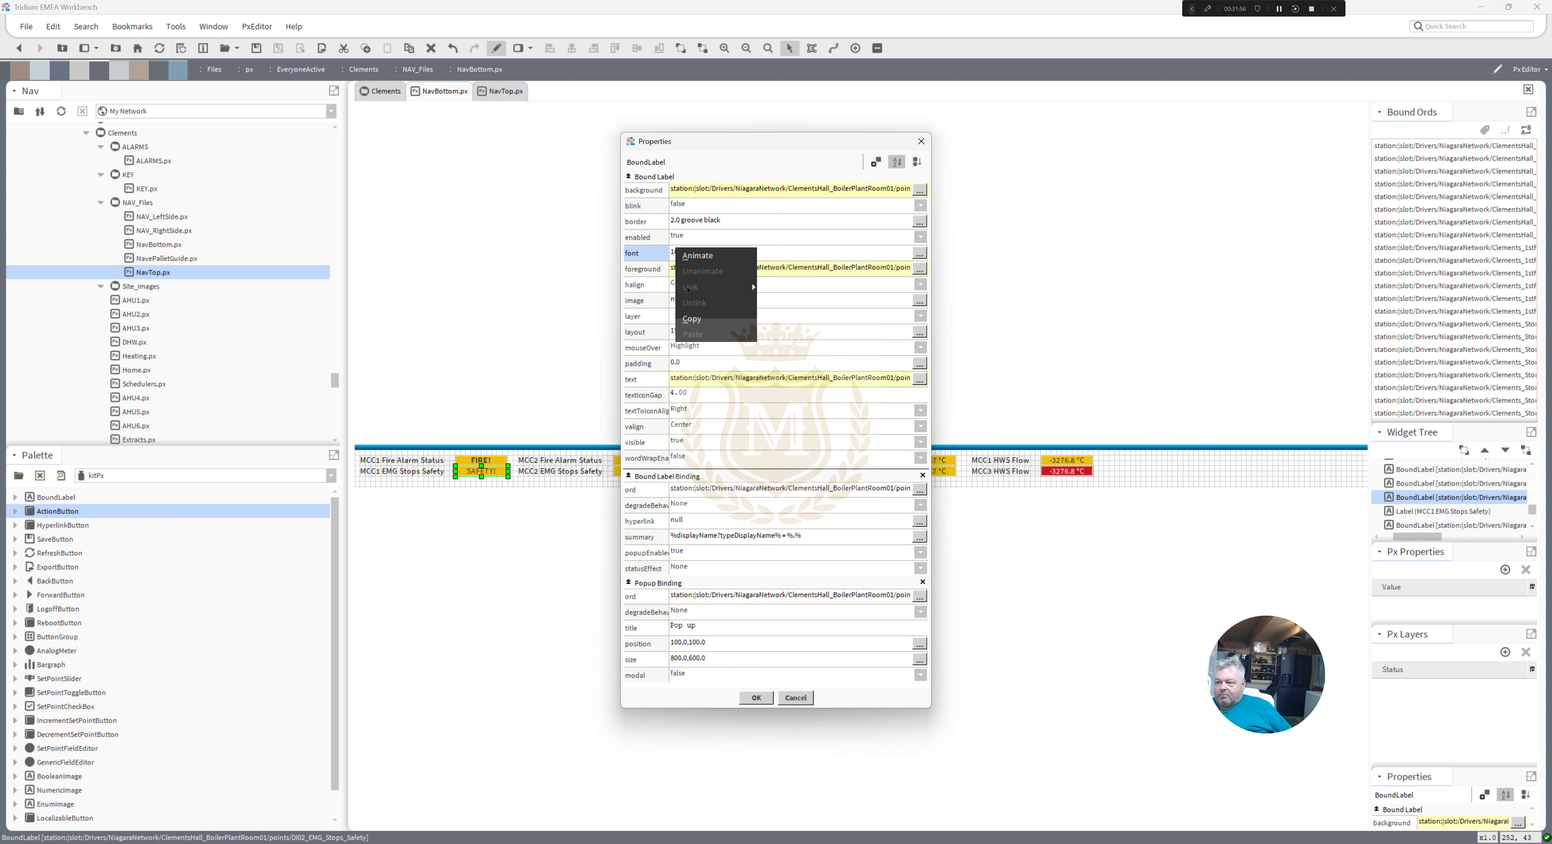
pyautogui.click(694, 255)
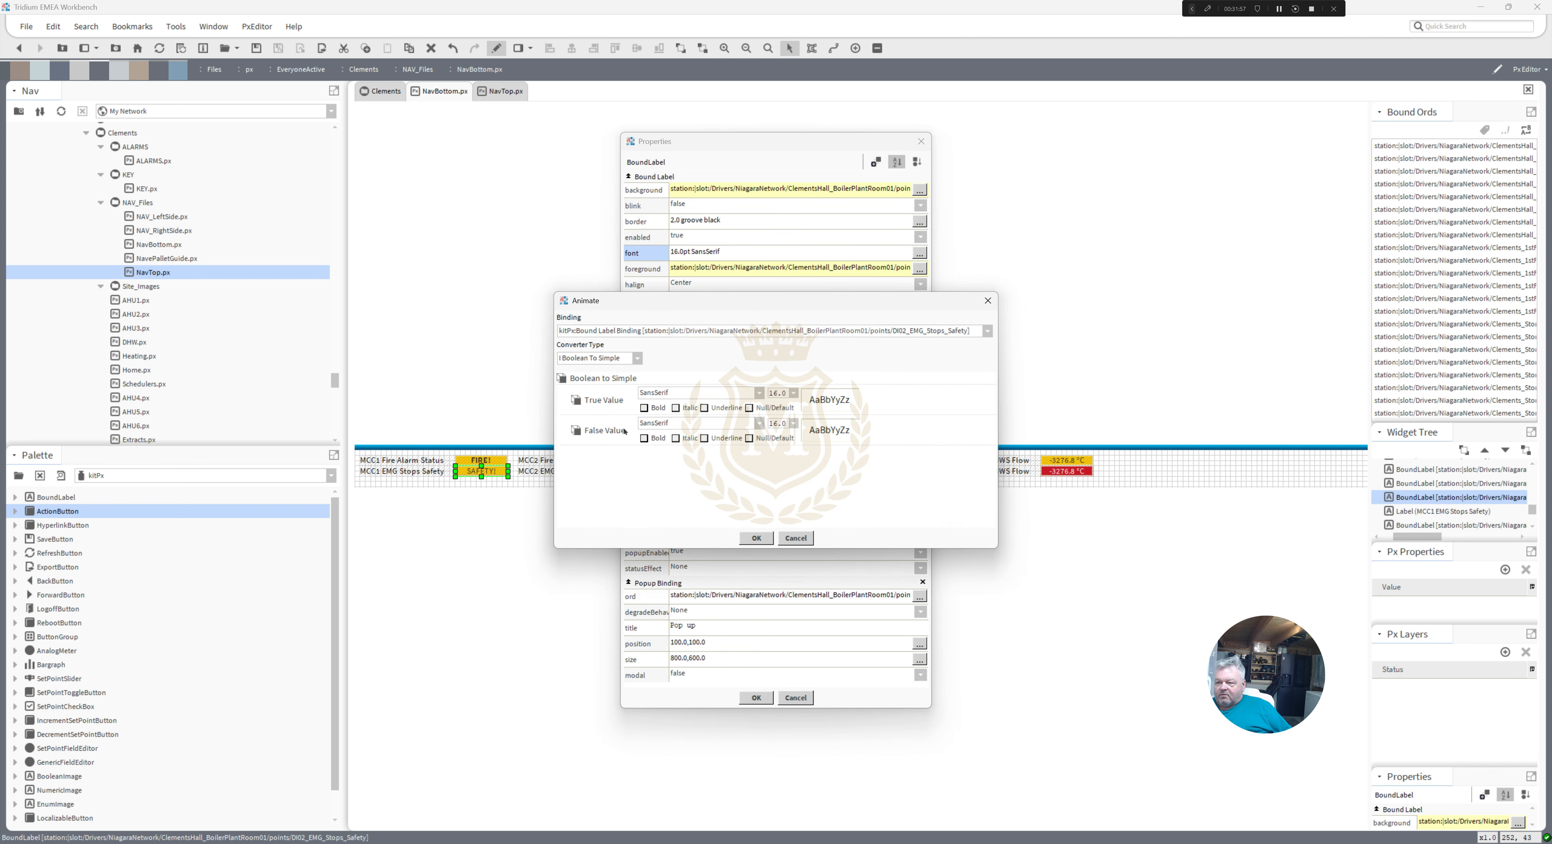
pyautogui.click(645, 438)
pyautogui.click(756, 538)
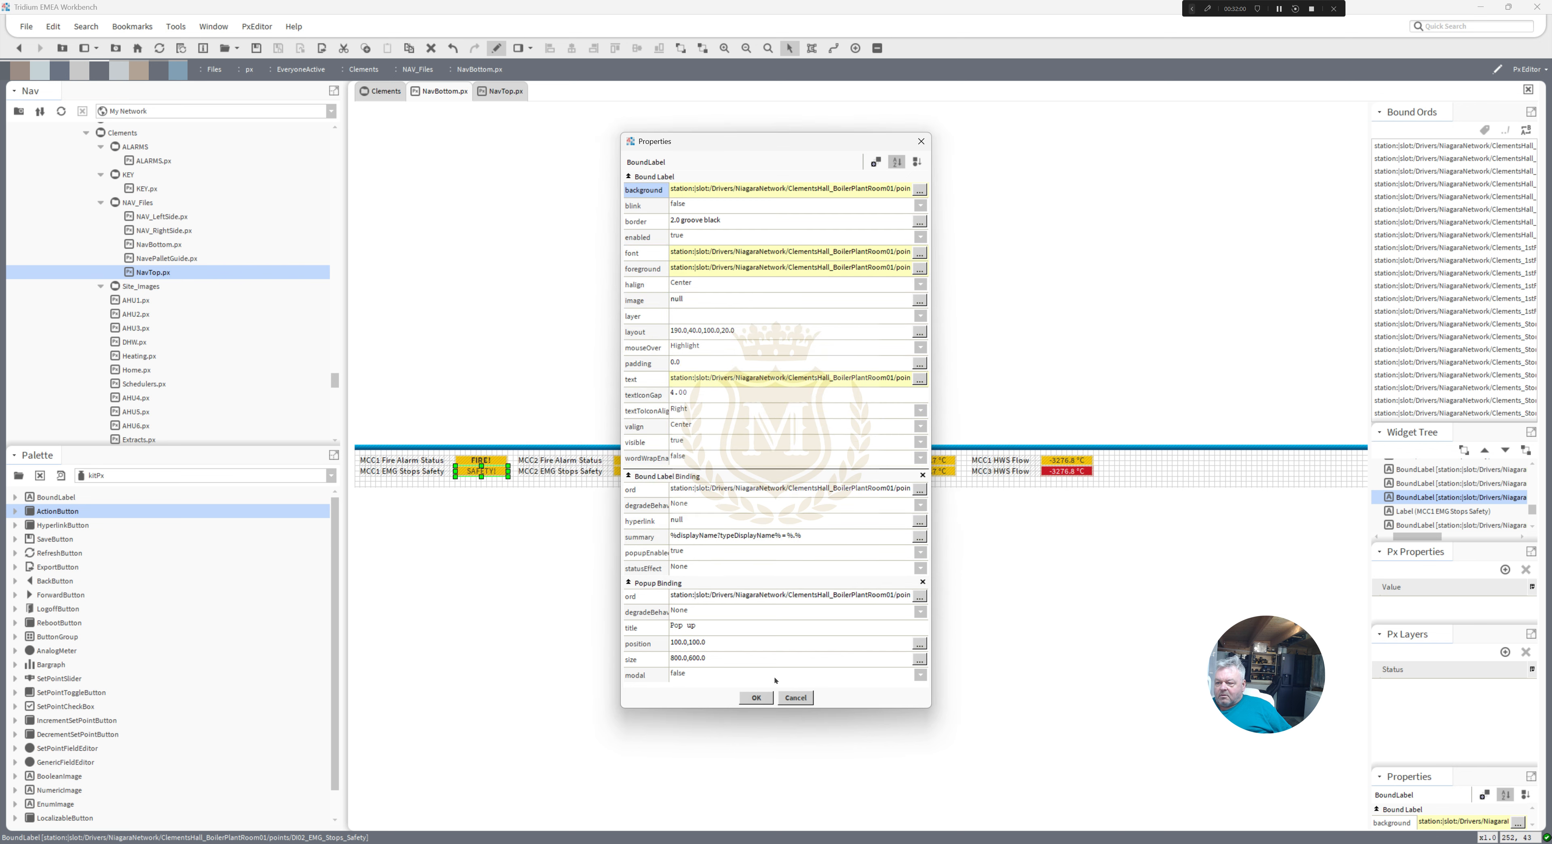
pyautogui.click(756, 698)
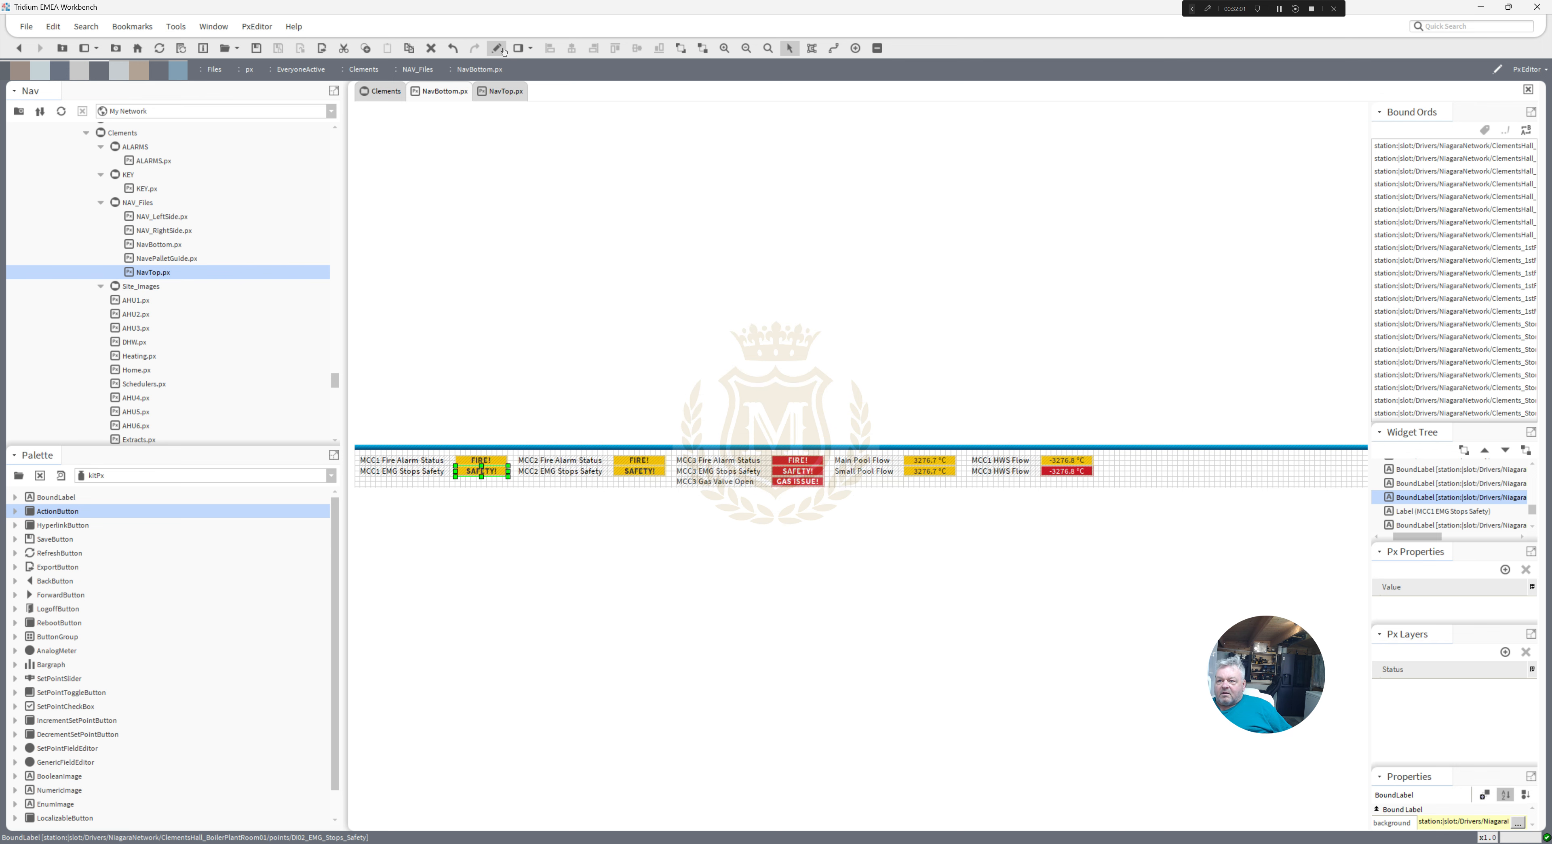
# - Switch to the Clements home page, check it in view mode, and return it to edit mode
pyautogui.click(390, 92)
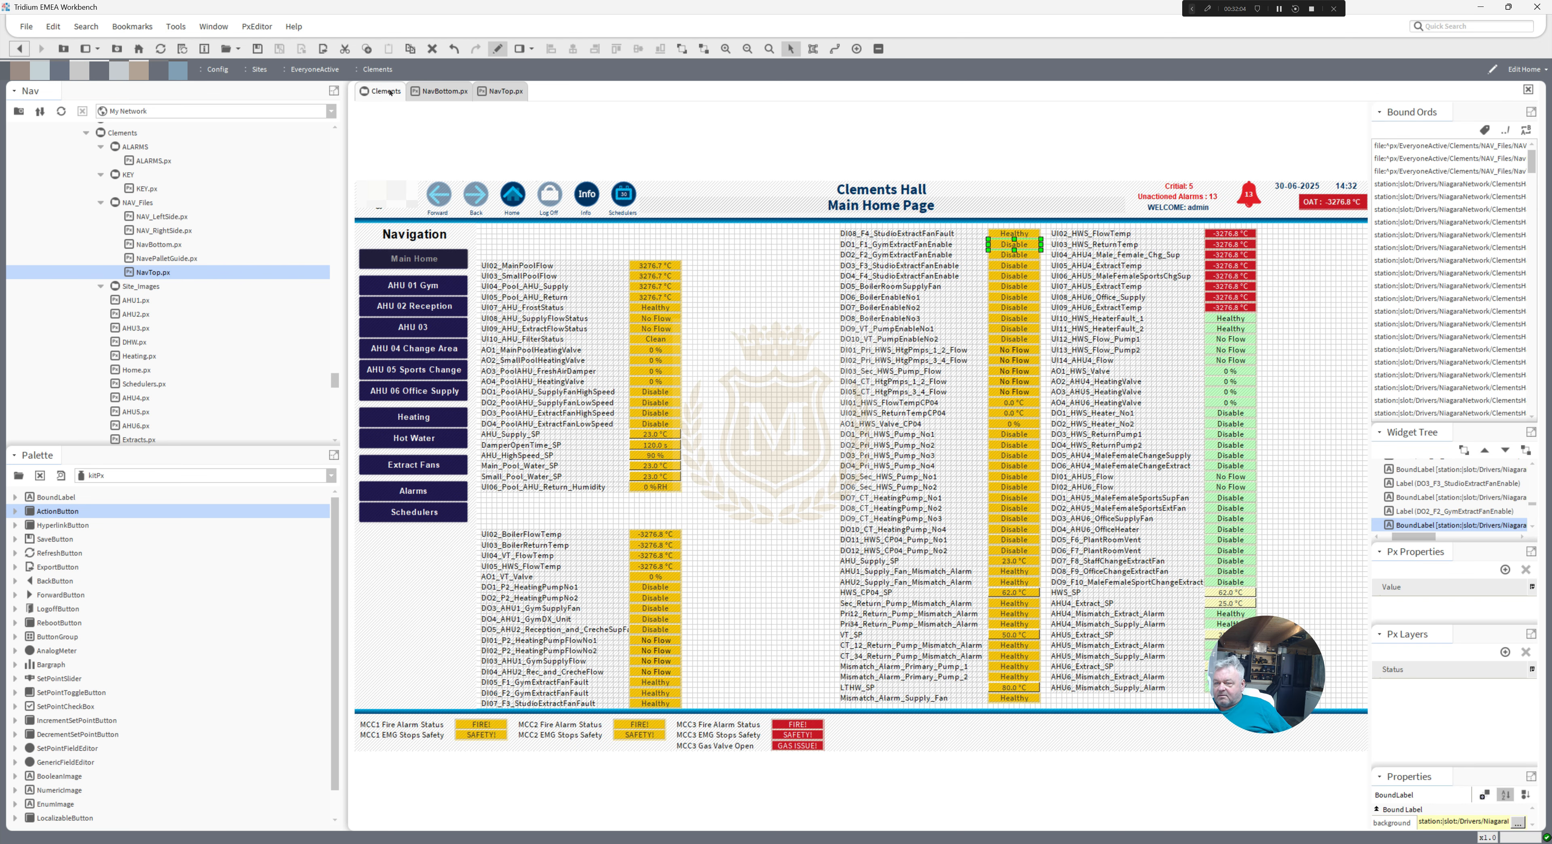
pyautogui.click(500, 49)
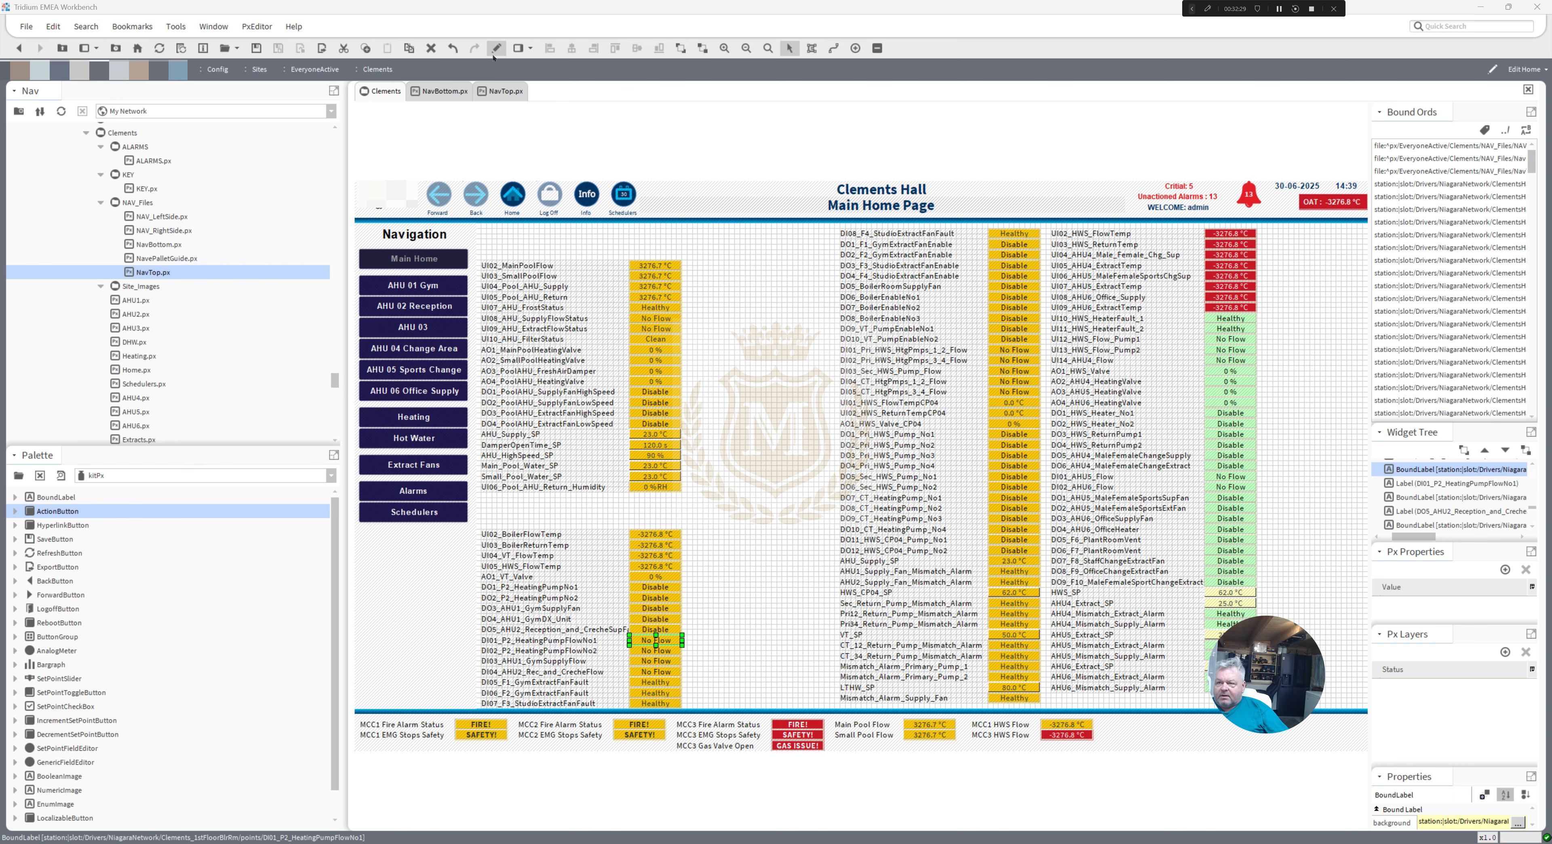
pyautogui.click(496, 49)
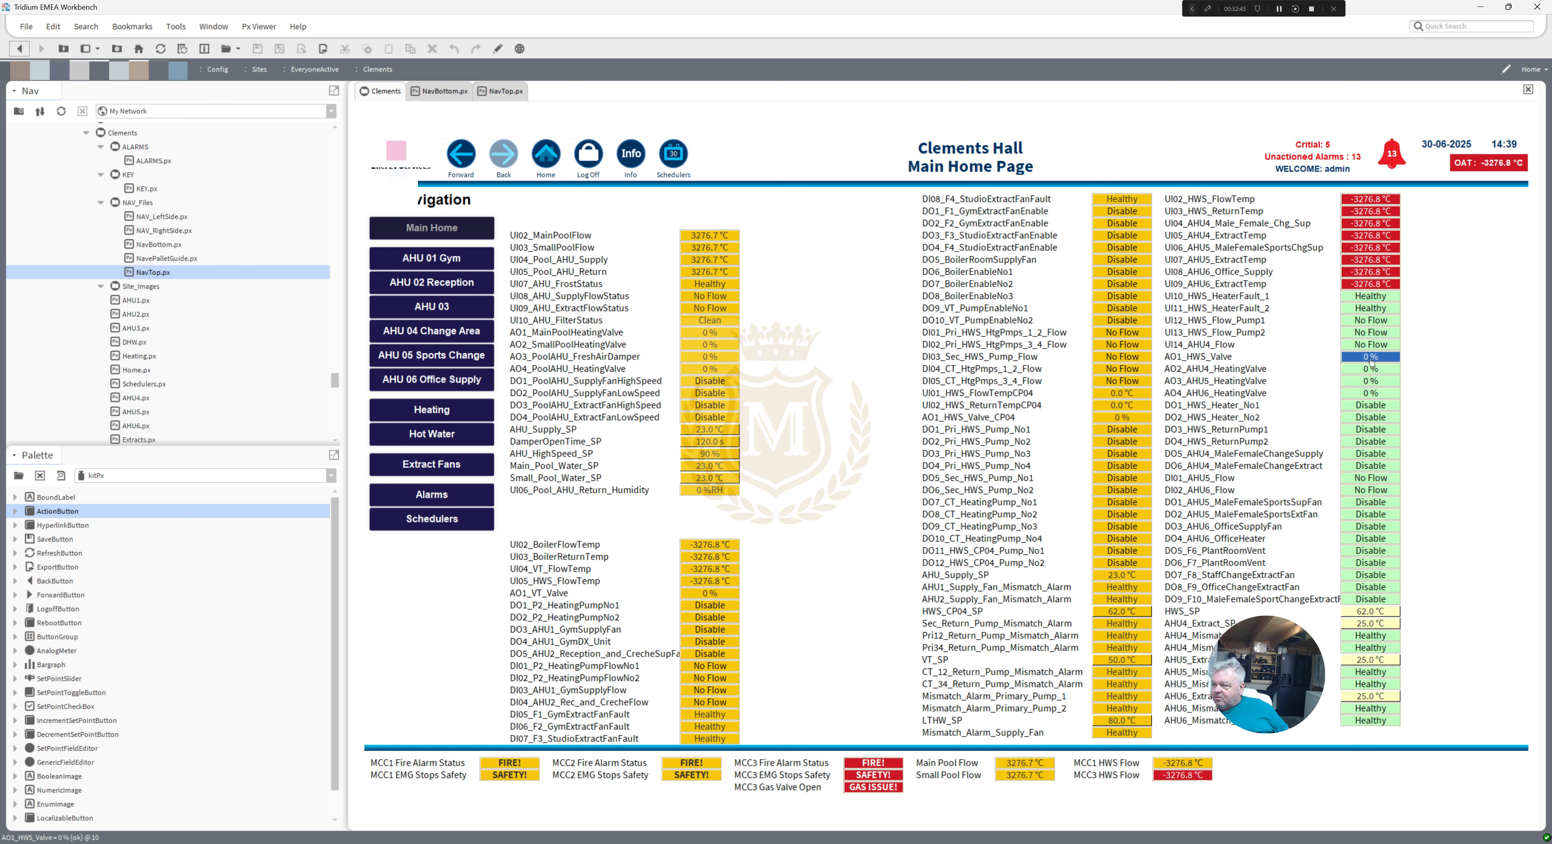
pyautogui.click(495, 49)
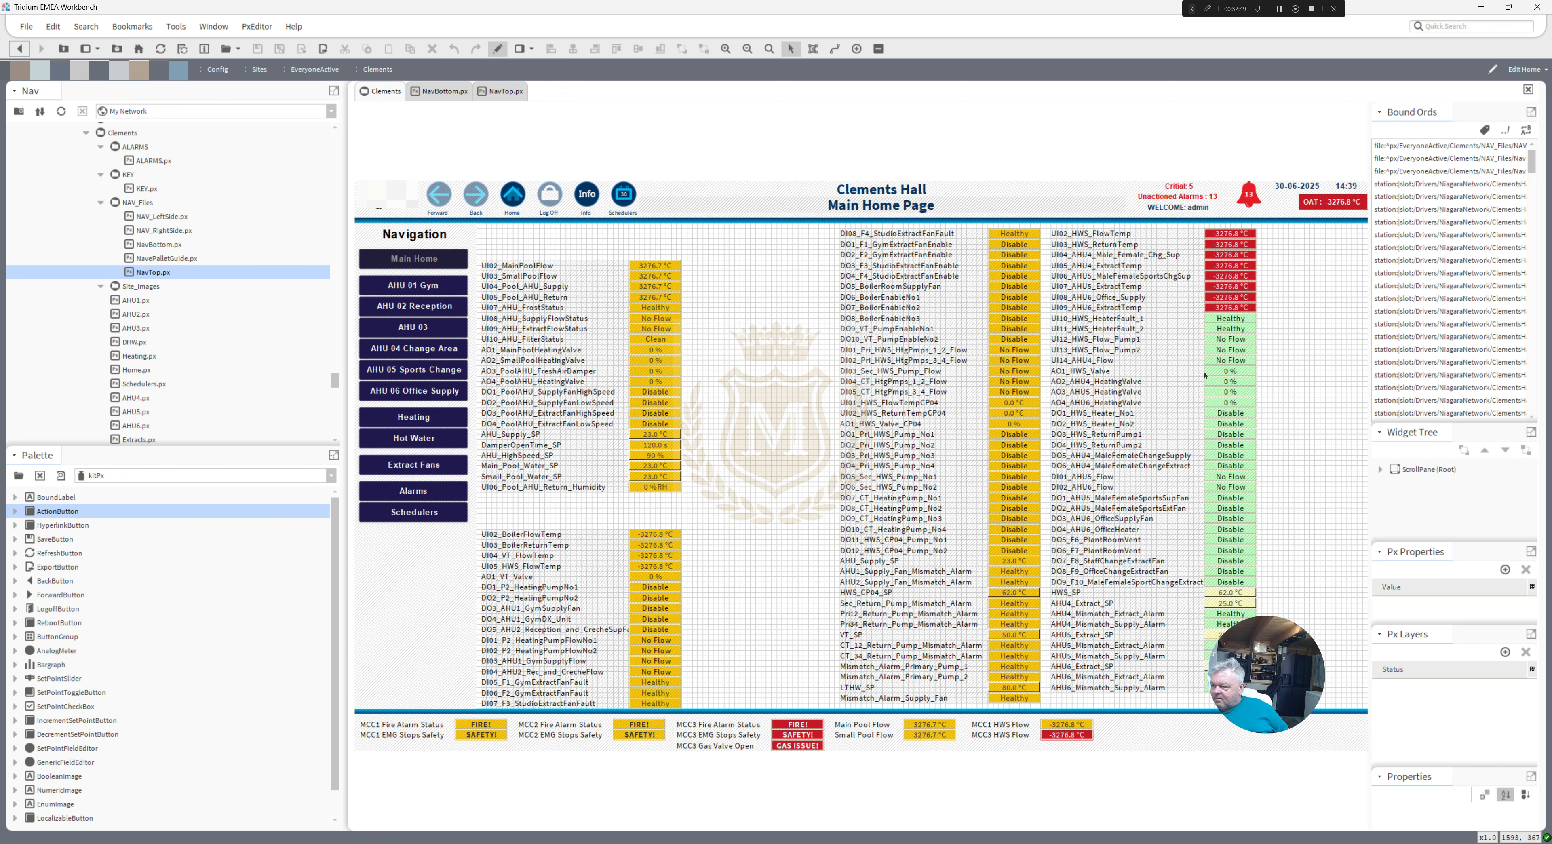
# - Remove the foreground animation of the AO1_HWS_Valve value and start a new Numeric To Simple animation for it
pyautogui.doubleClick(1217, 372)
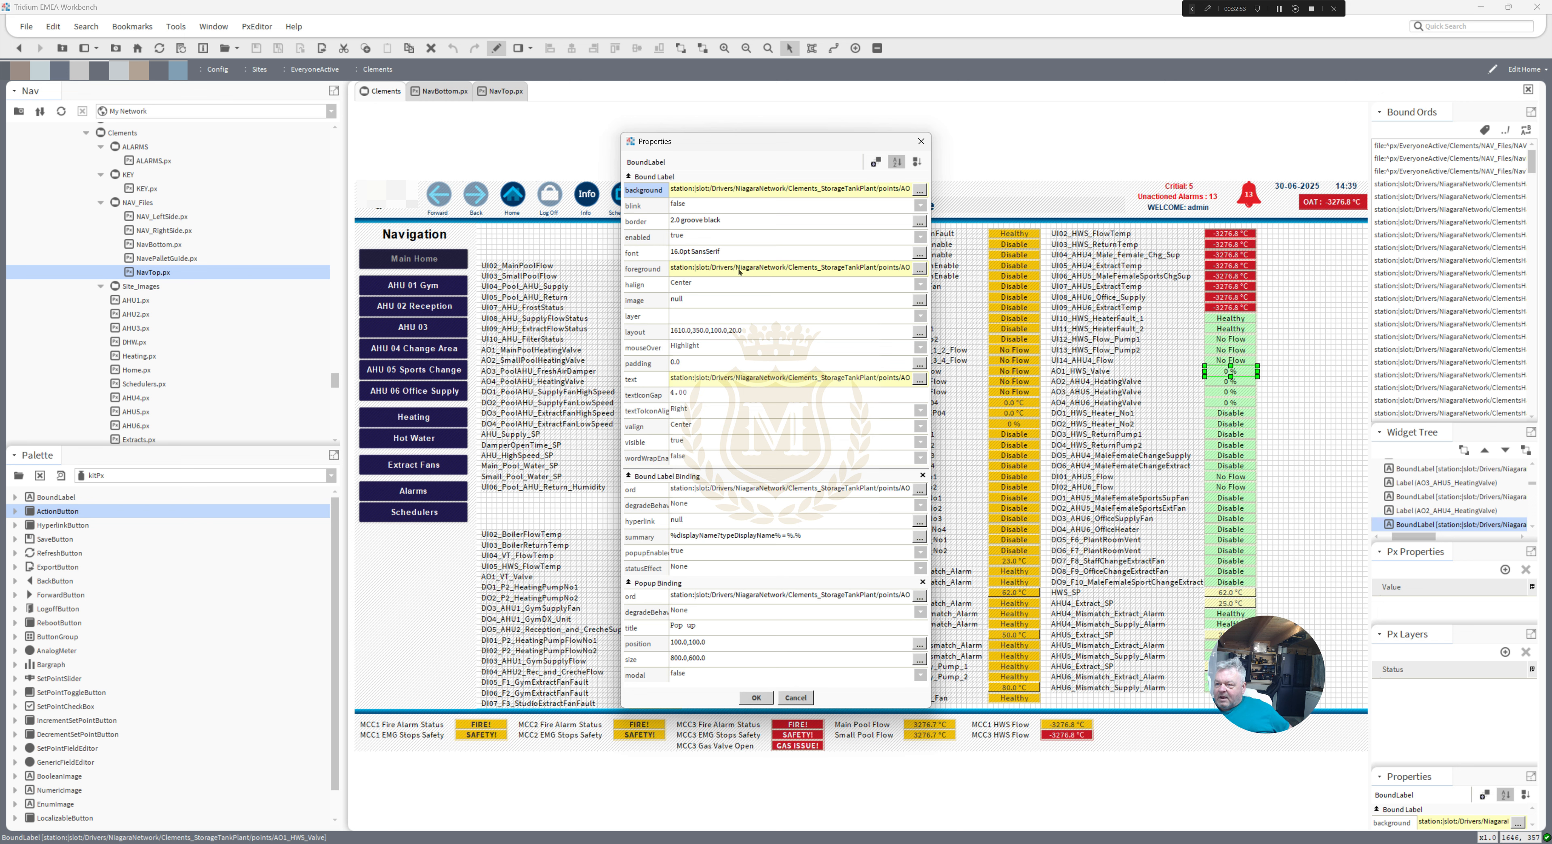
pyautogui.rightClick(738, 270)
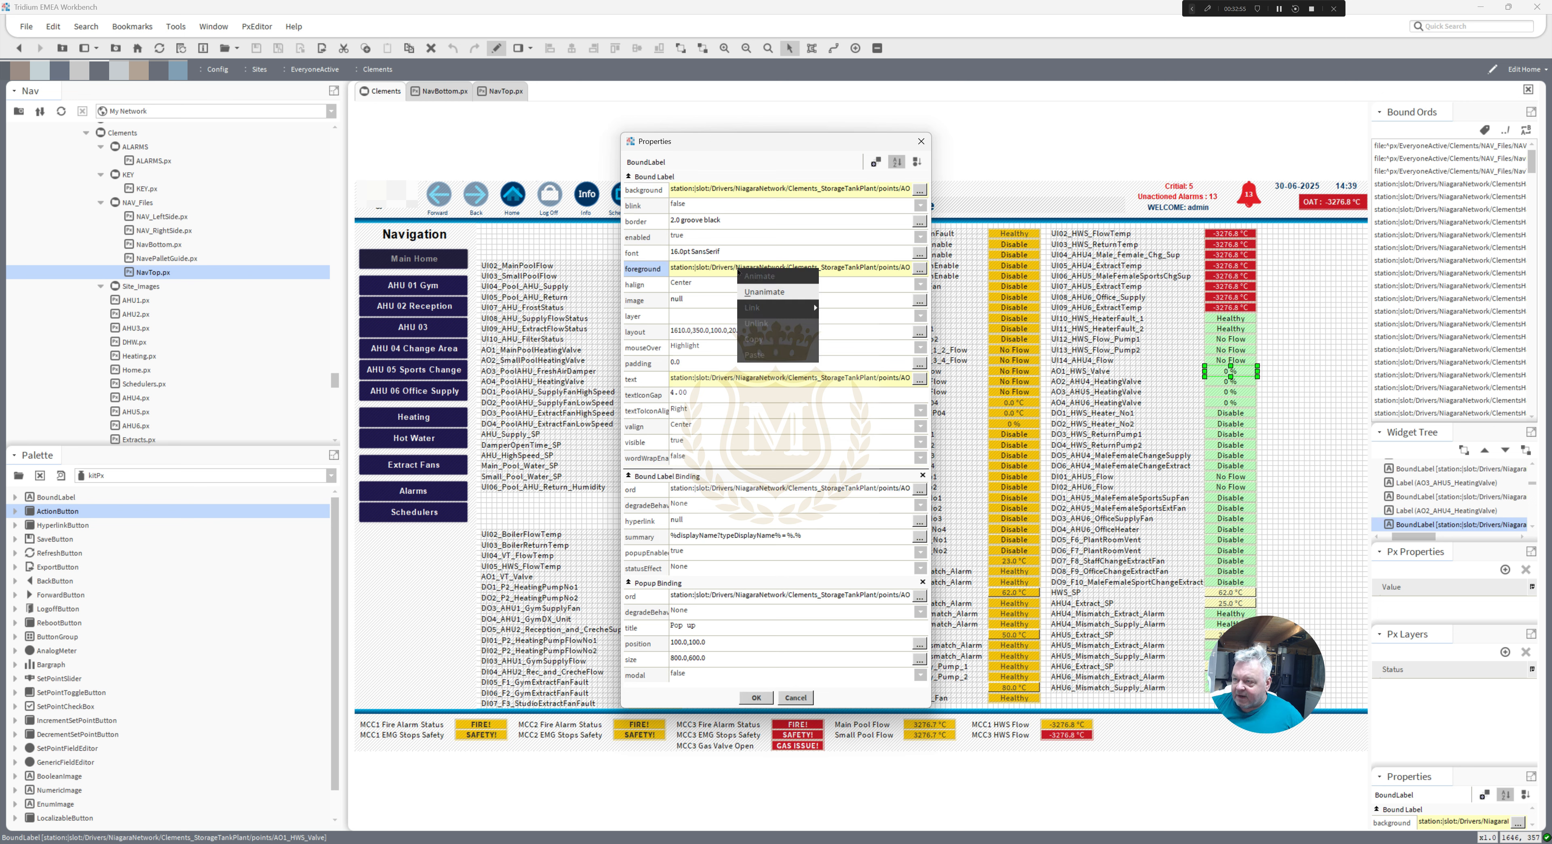
pyautogui.click(759, 293)
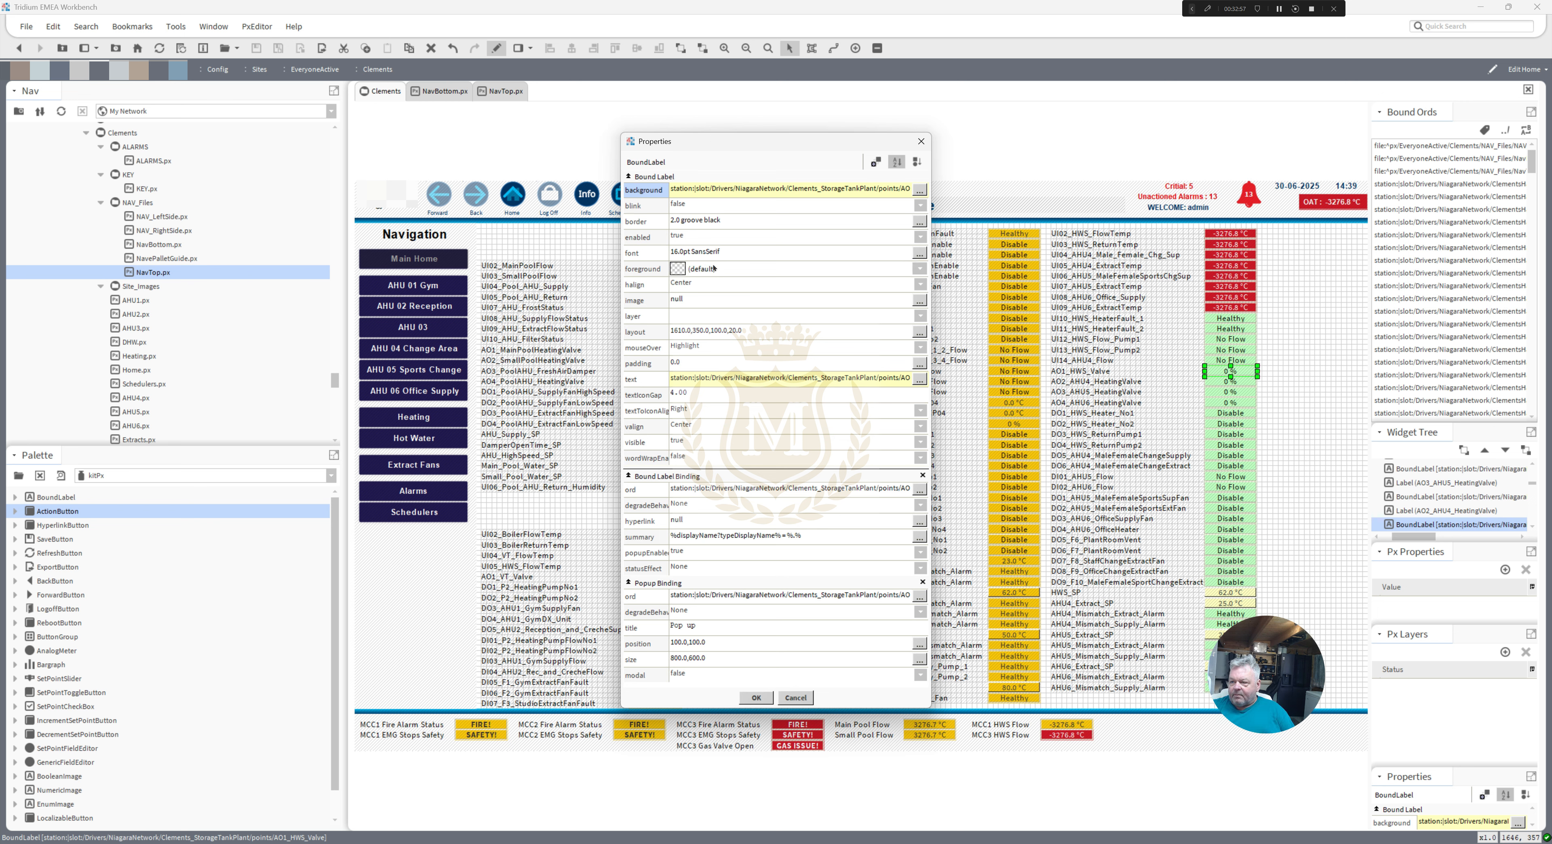
pyautogui.rightClick(679, 269)
pyautogui.click(699, 281)
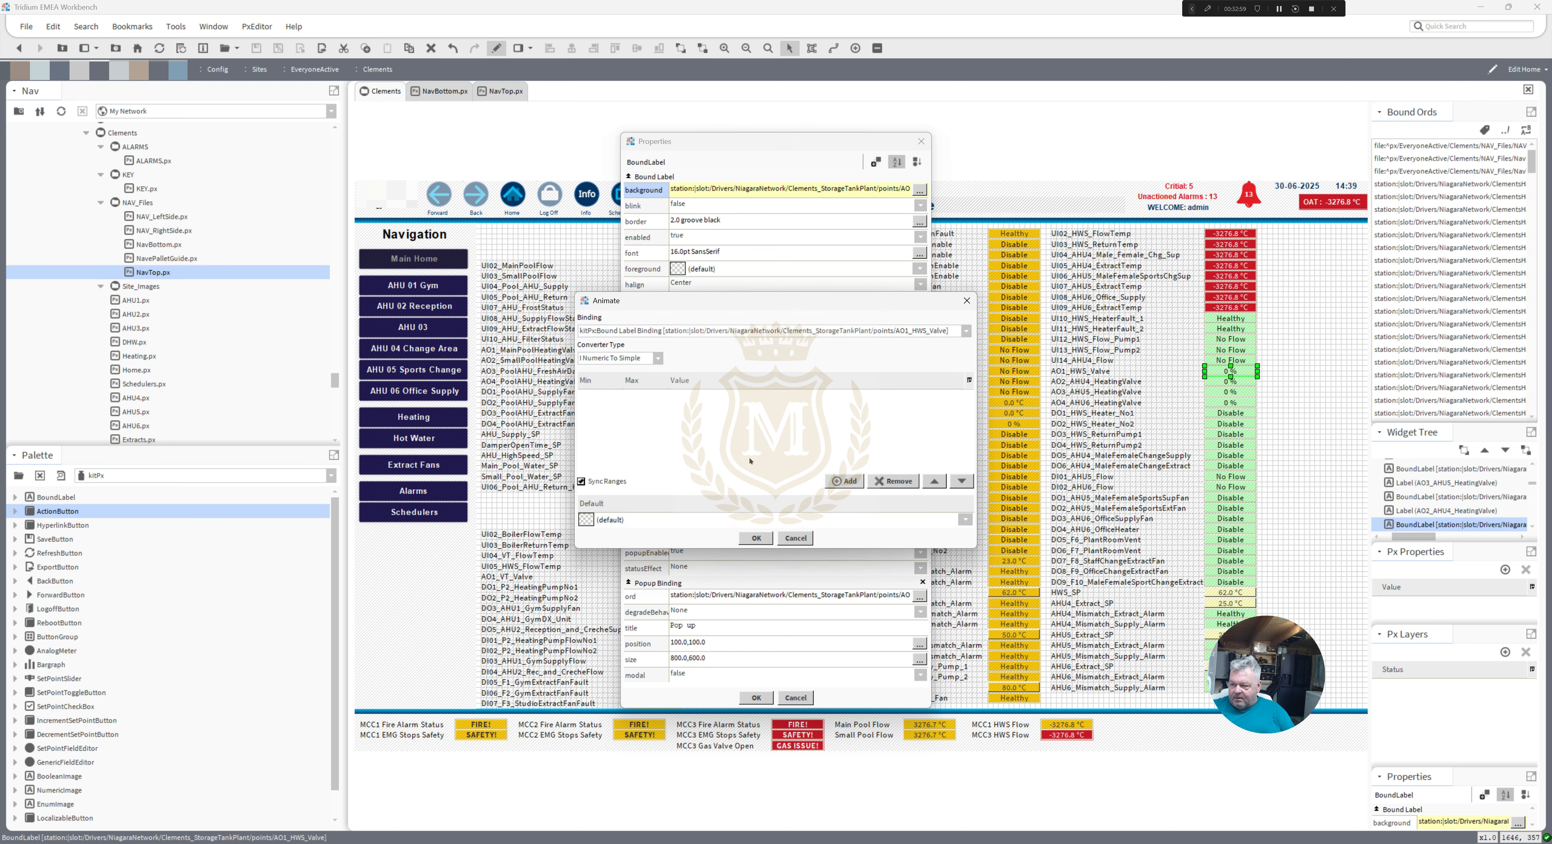
# - Add two ranges to the AO1_HWS_Valve foreground animation, from -inf to 1 and from 1 to +inf
pyautogui.click(846, 481)
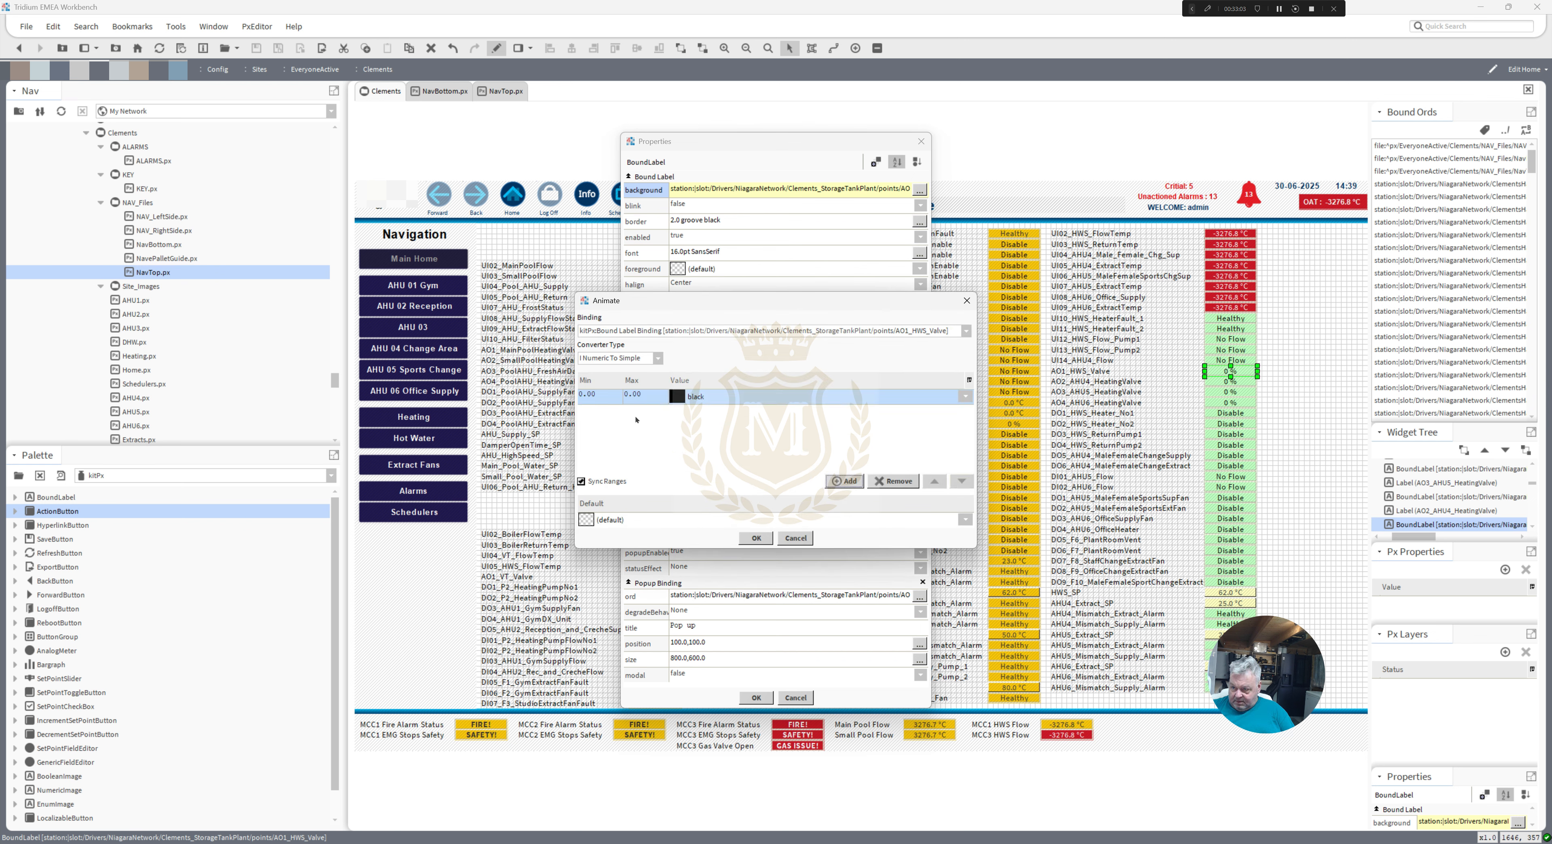
pyautogui.click(841, 483)
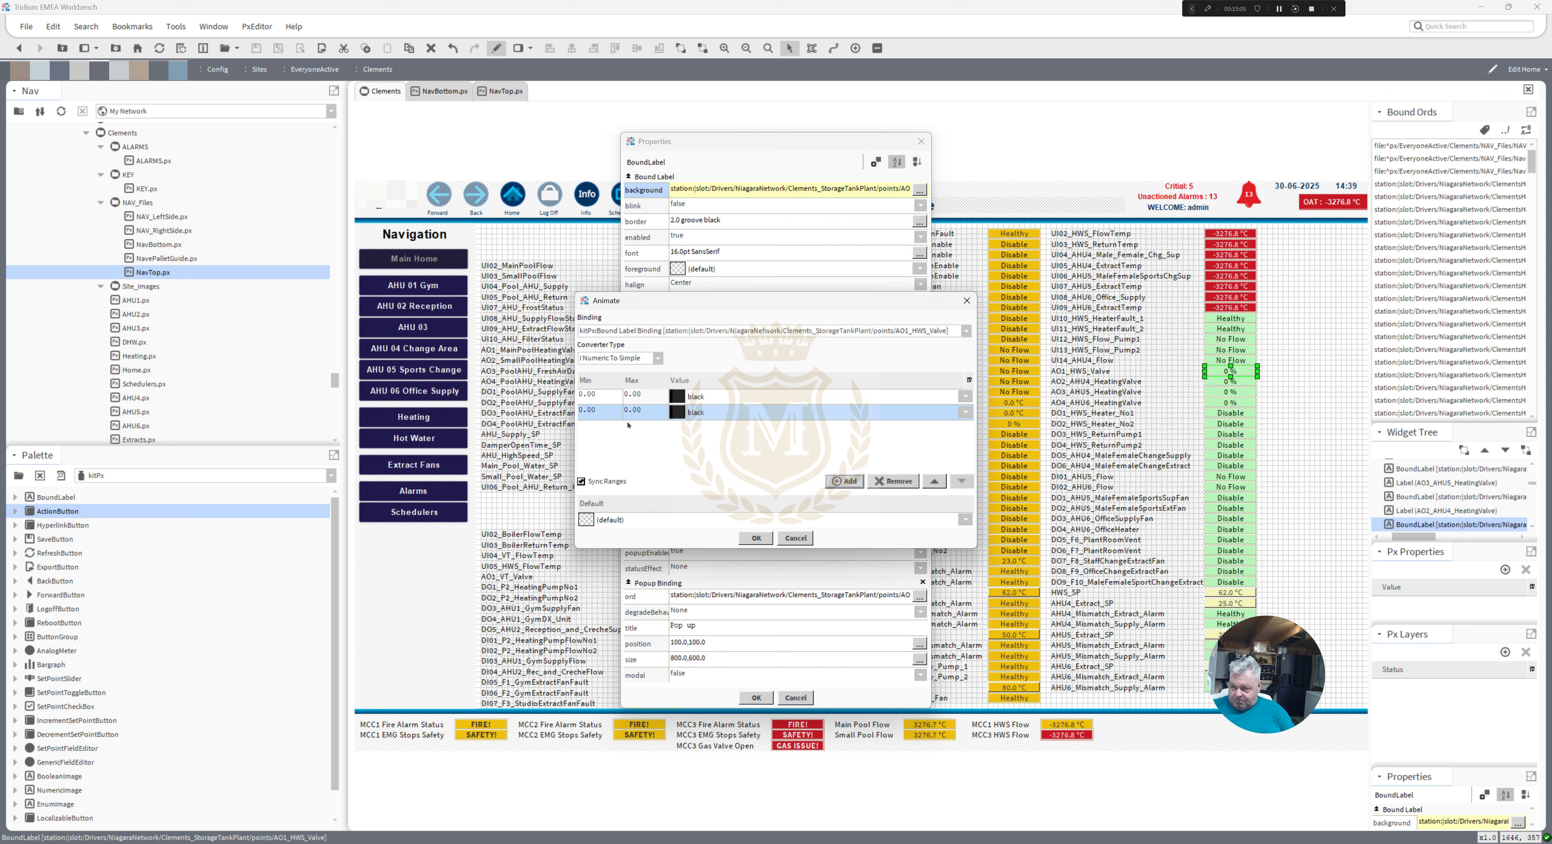
pyautogui.click(604, 392)
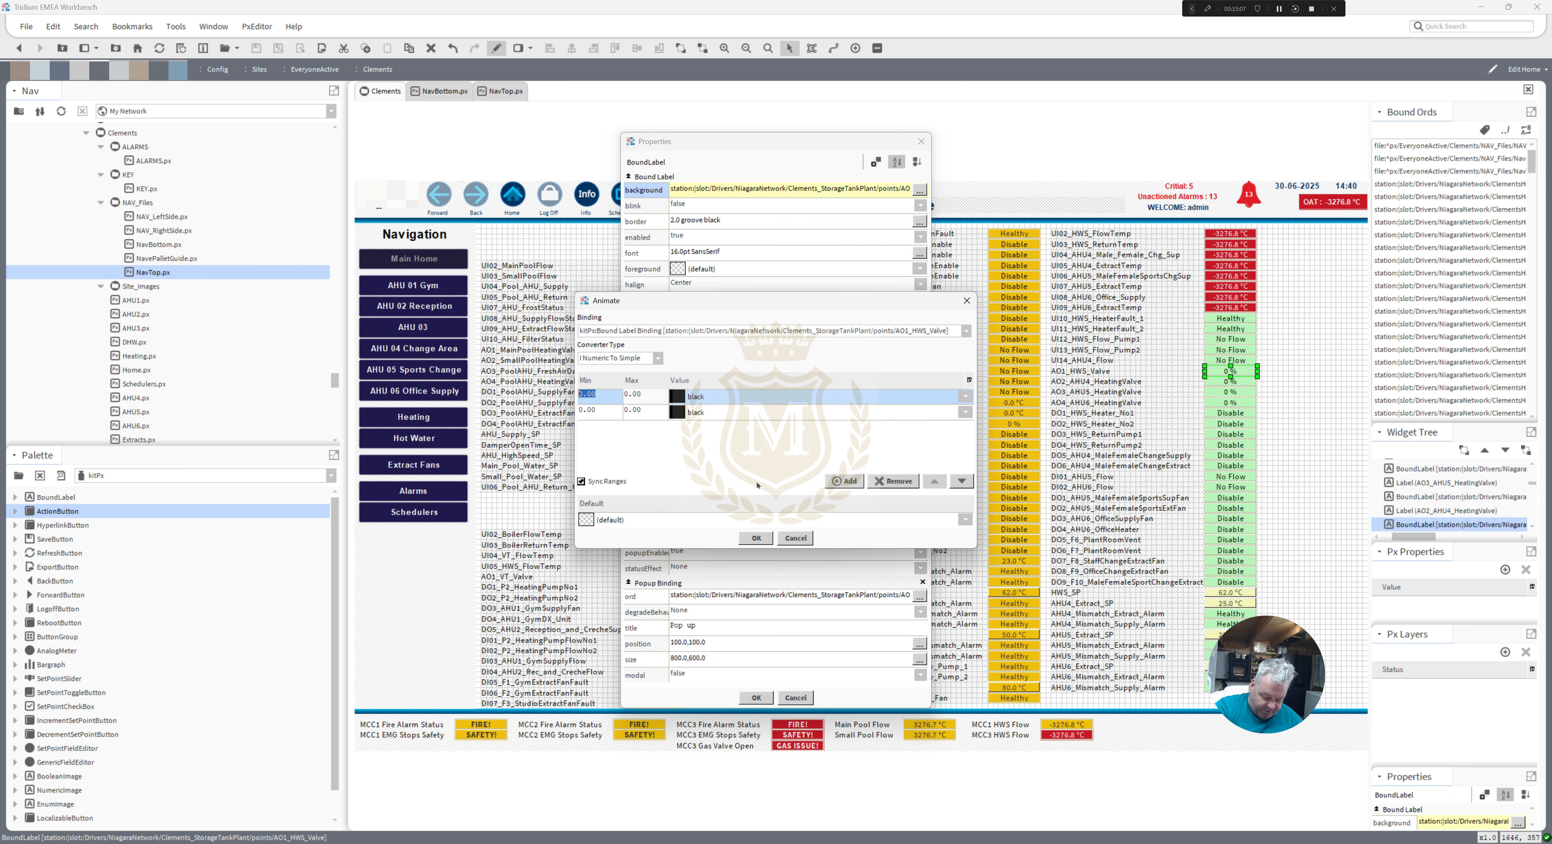
pyautogui.write('-1nf')
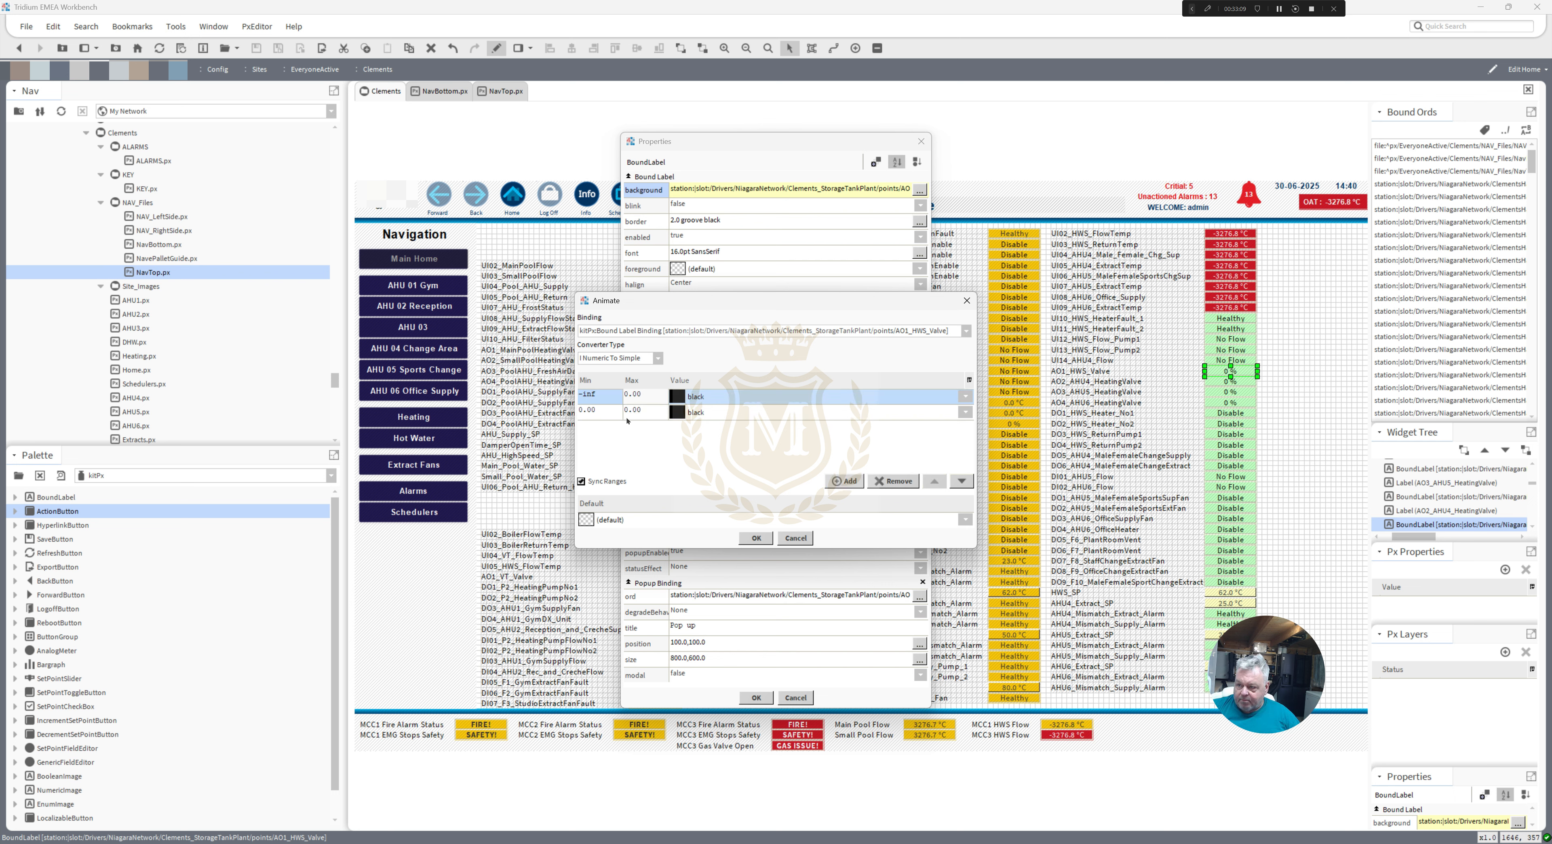
pyautogui.moveTo(643, 411); pyautogui.dragTo(576, 406)
pyautogui.write('+')
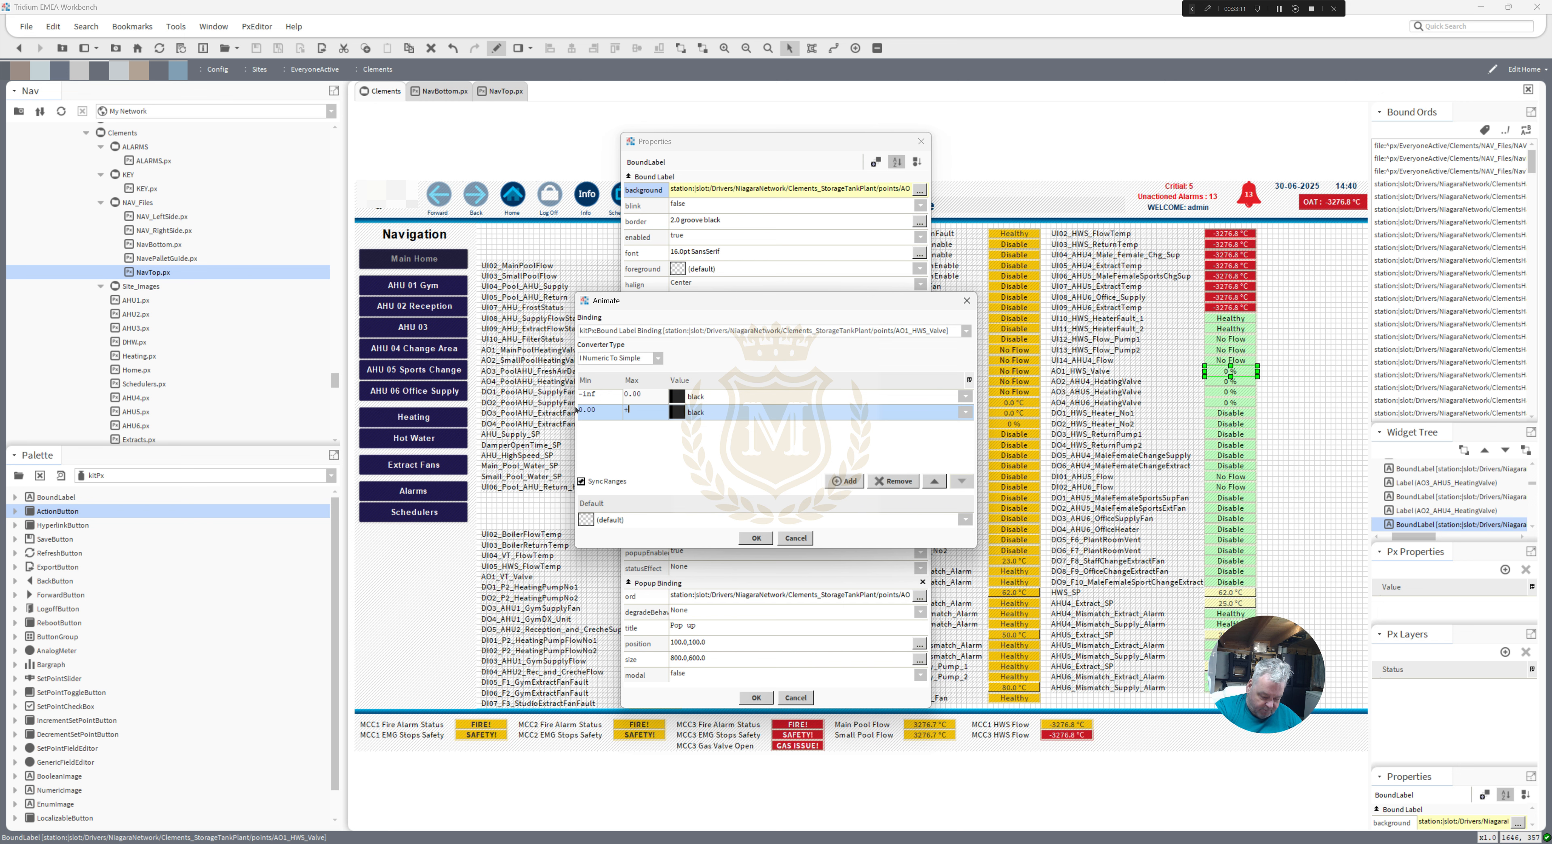
pyautogui.write('inf')
pyautogui.moveTo(597, 410); pyautogui.dragTo(577, 411)
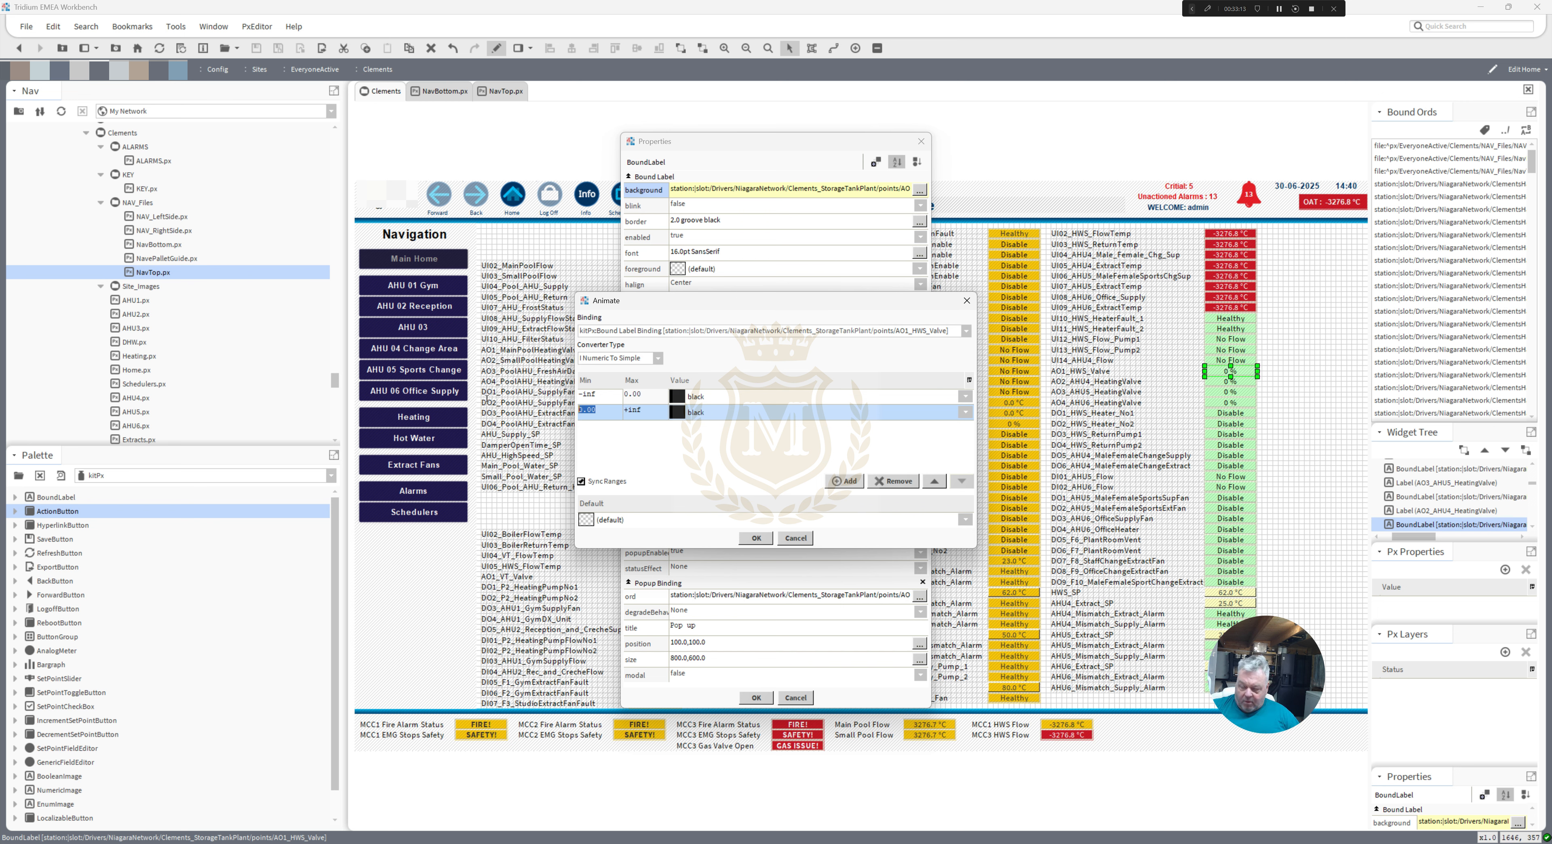
# - Set the upper range of the AO1_HWS_Valve foreground animation to green and apply the label's properties
pyautogui.click(671, 411)
pyautogui.click(605, 362)
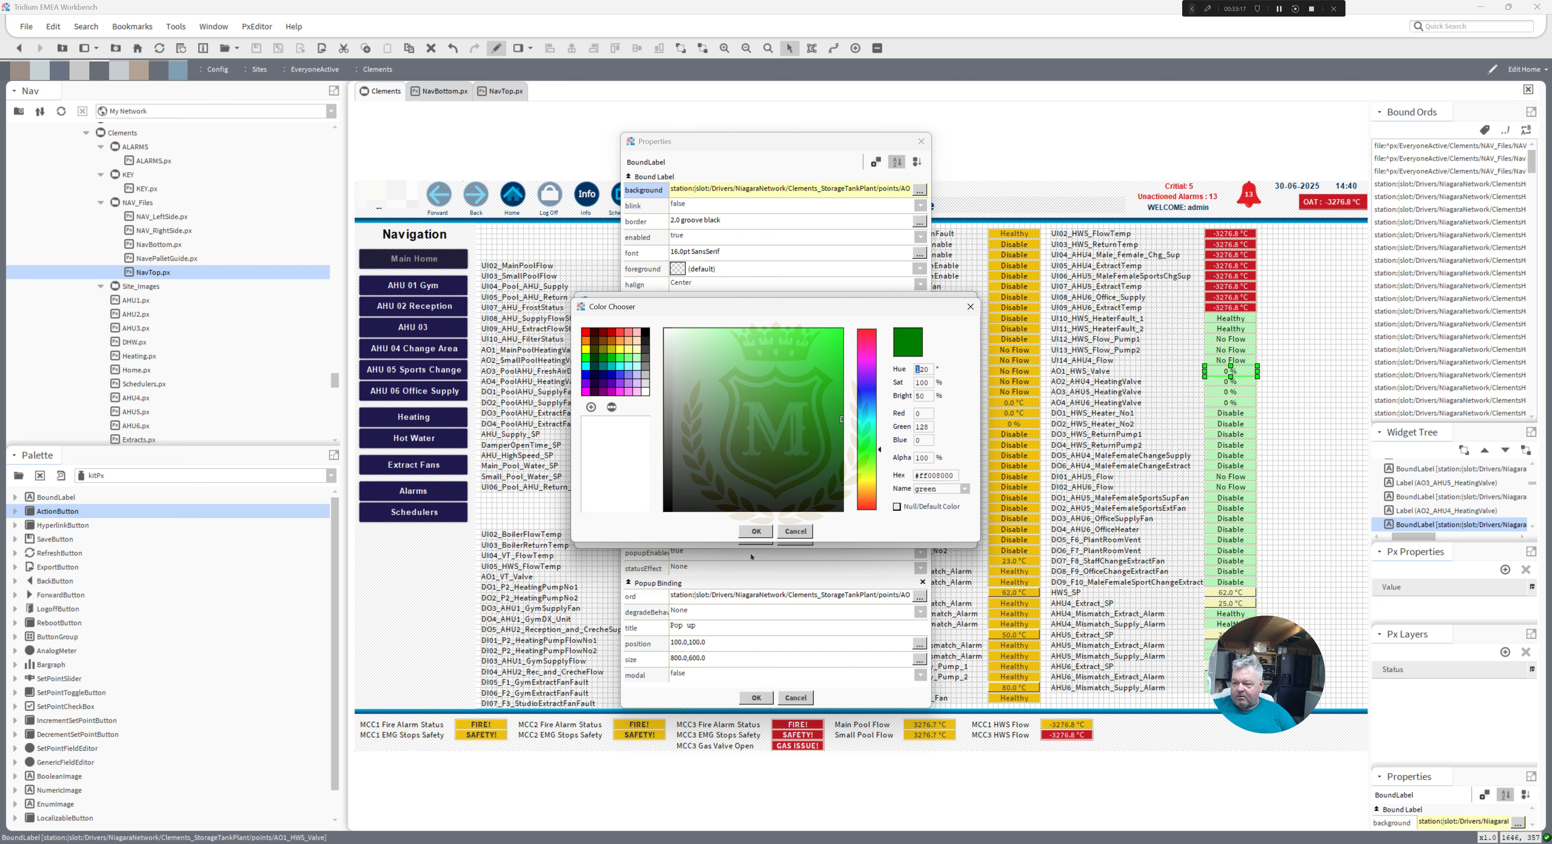
pyautogui.click(754, 531)
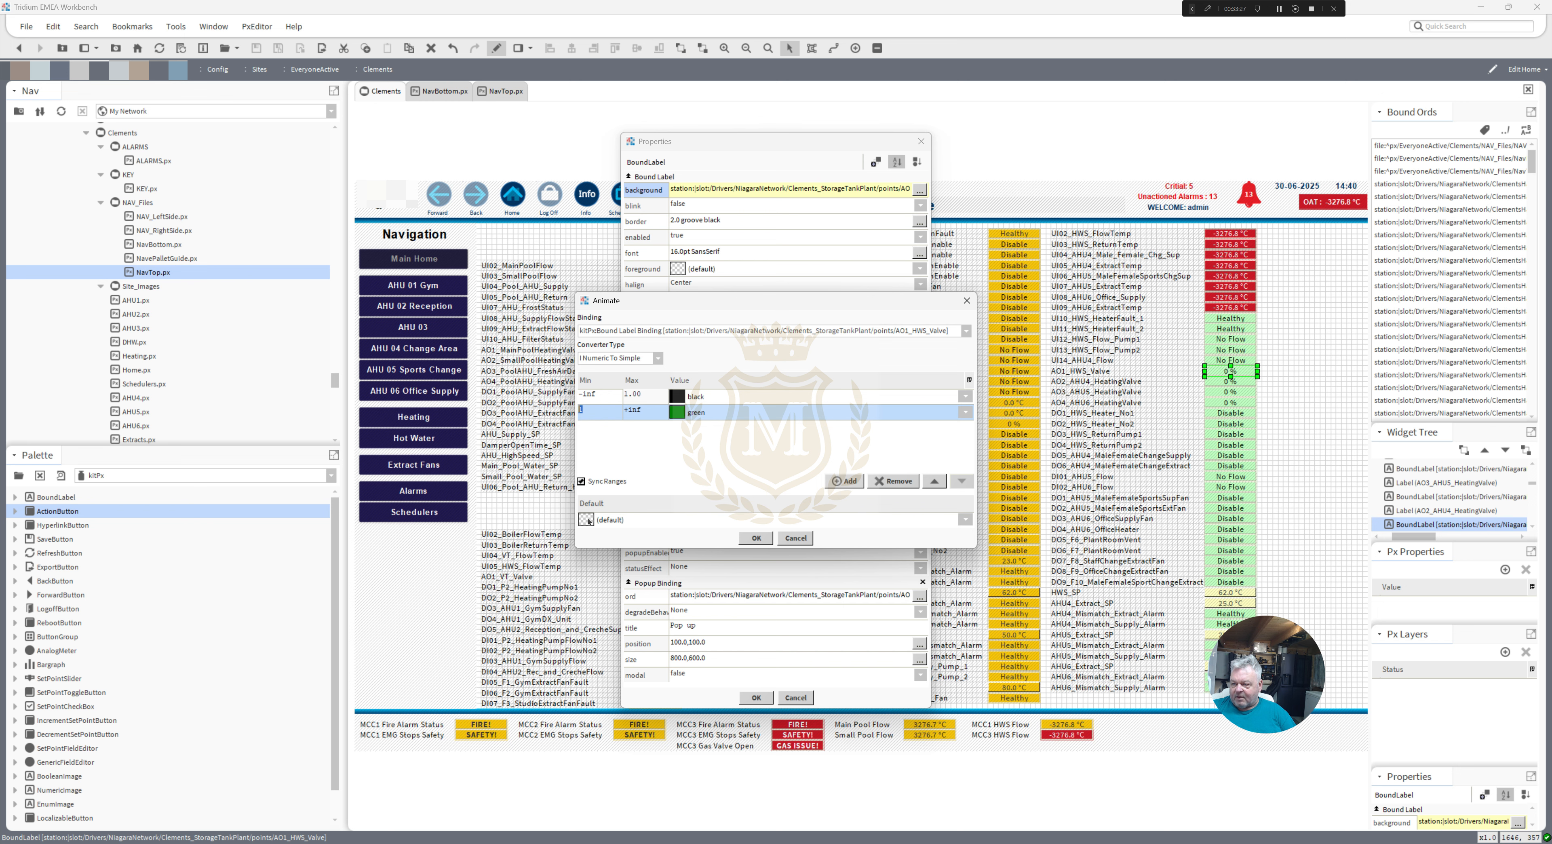
pyautogui.click(756, 539)
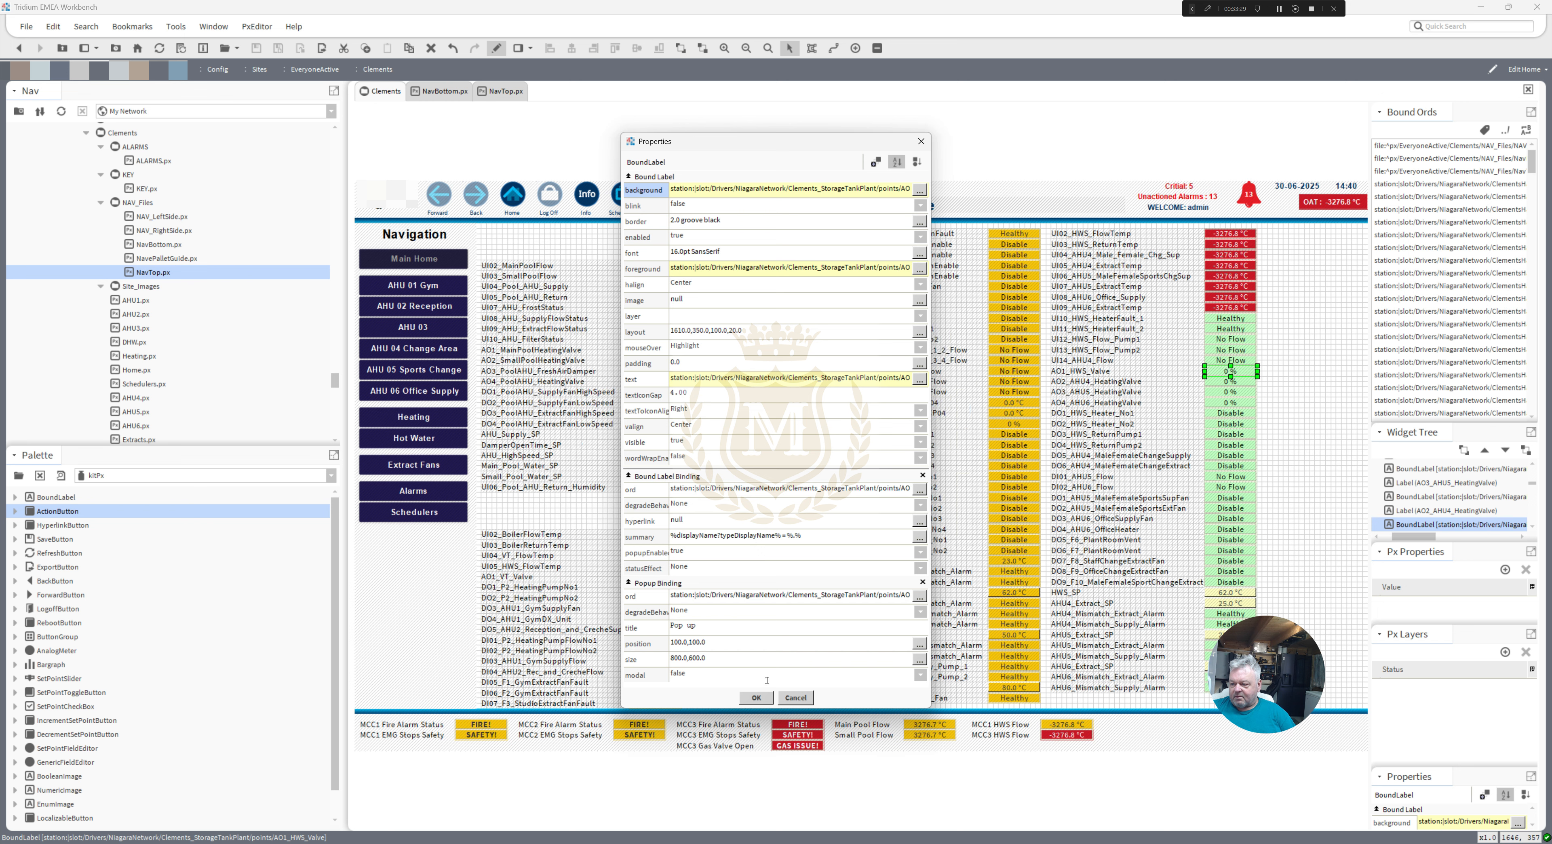
pyautogui.click(757, 698)
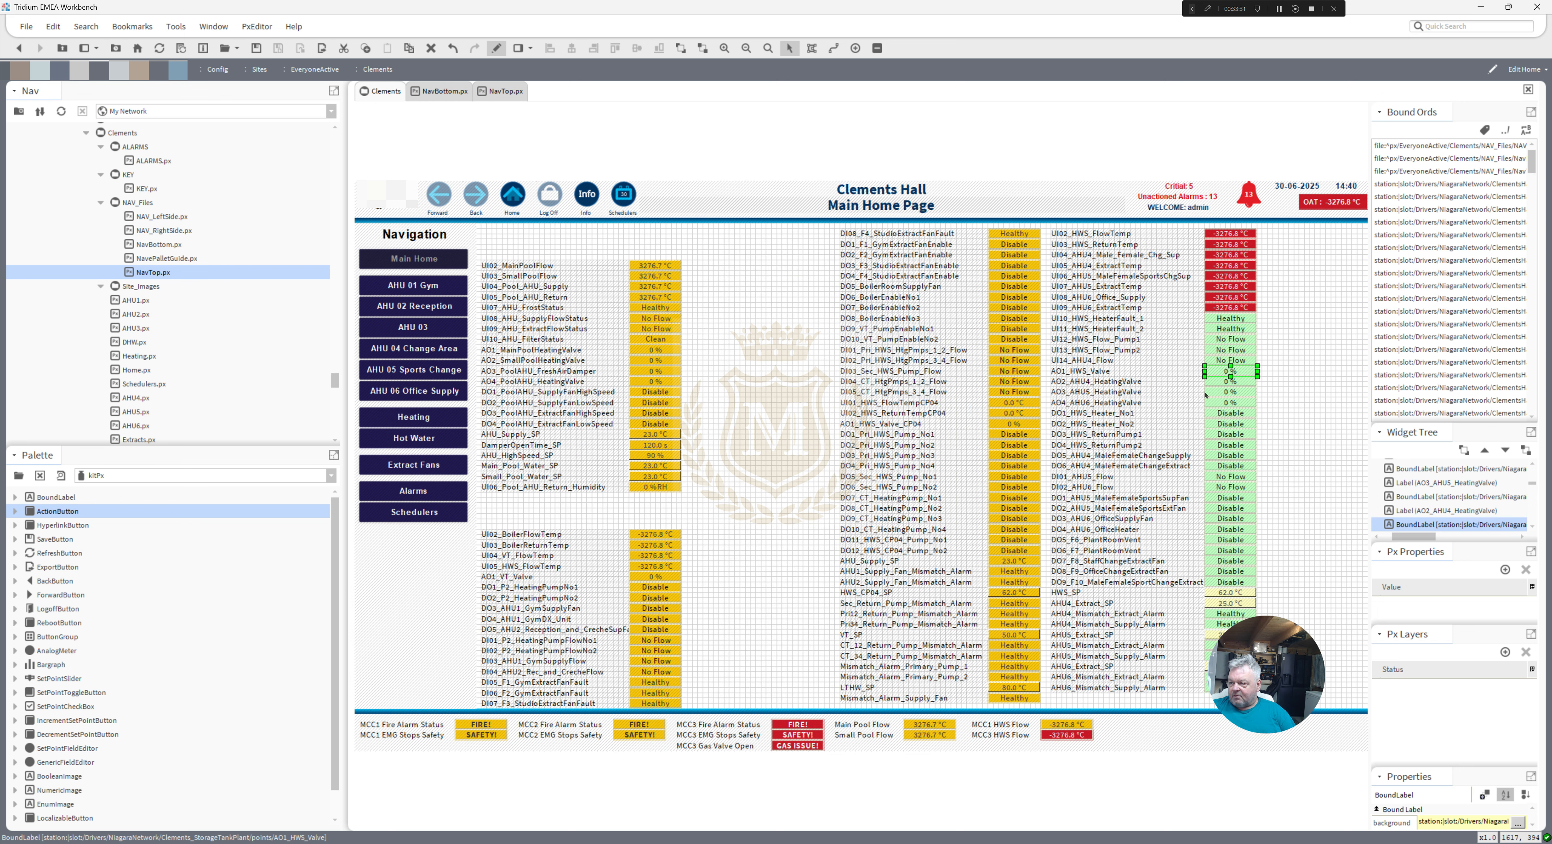
# - Remove the foreground animation of the AO2_AHU4_HeatingValve value and start a new Numeric To Simple animation for it
pyautogui.doubleClick(1228, 381)
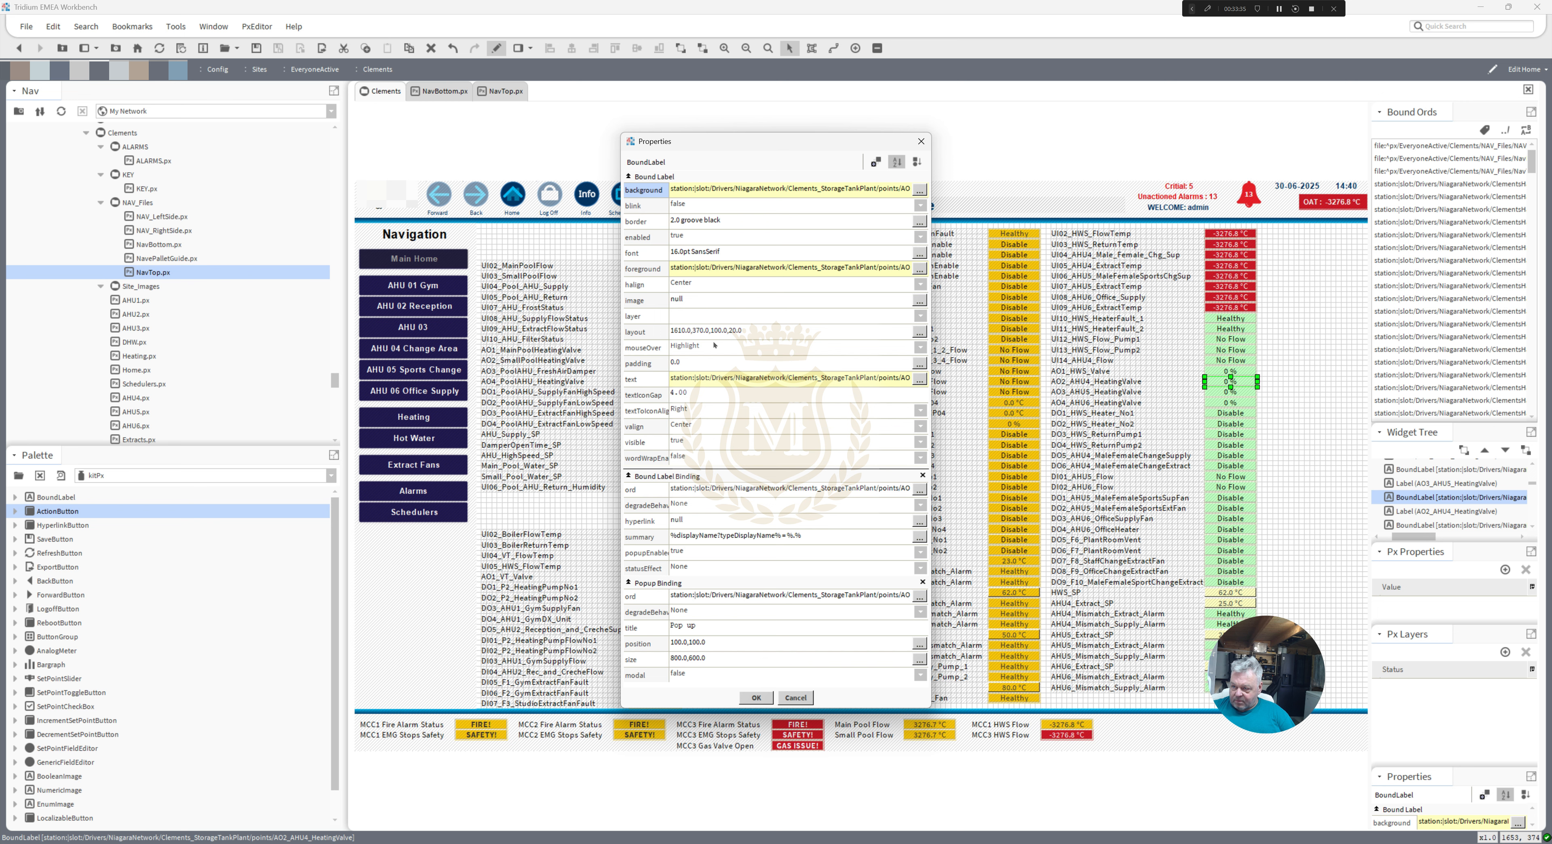
pyautogui.rightClick(683, 269)
pyautogui.click(690, 292)
pyautogui.rightClick(676, 270)
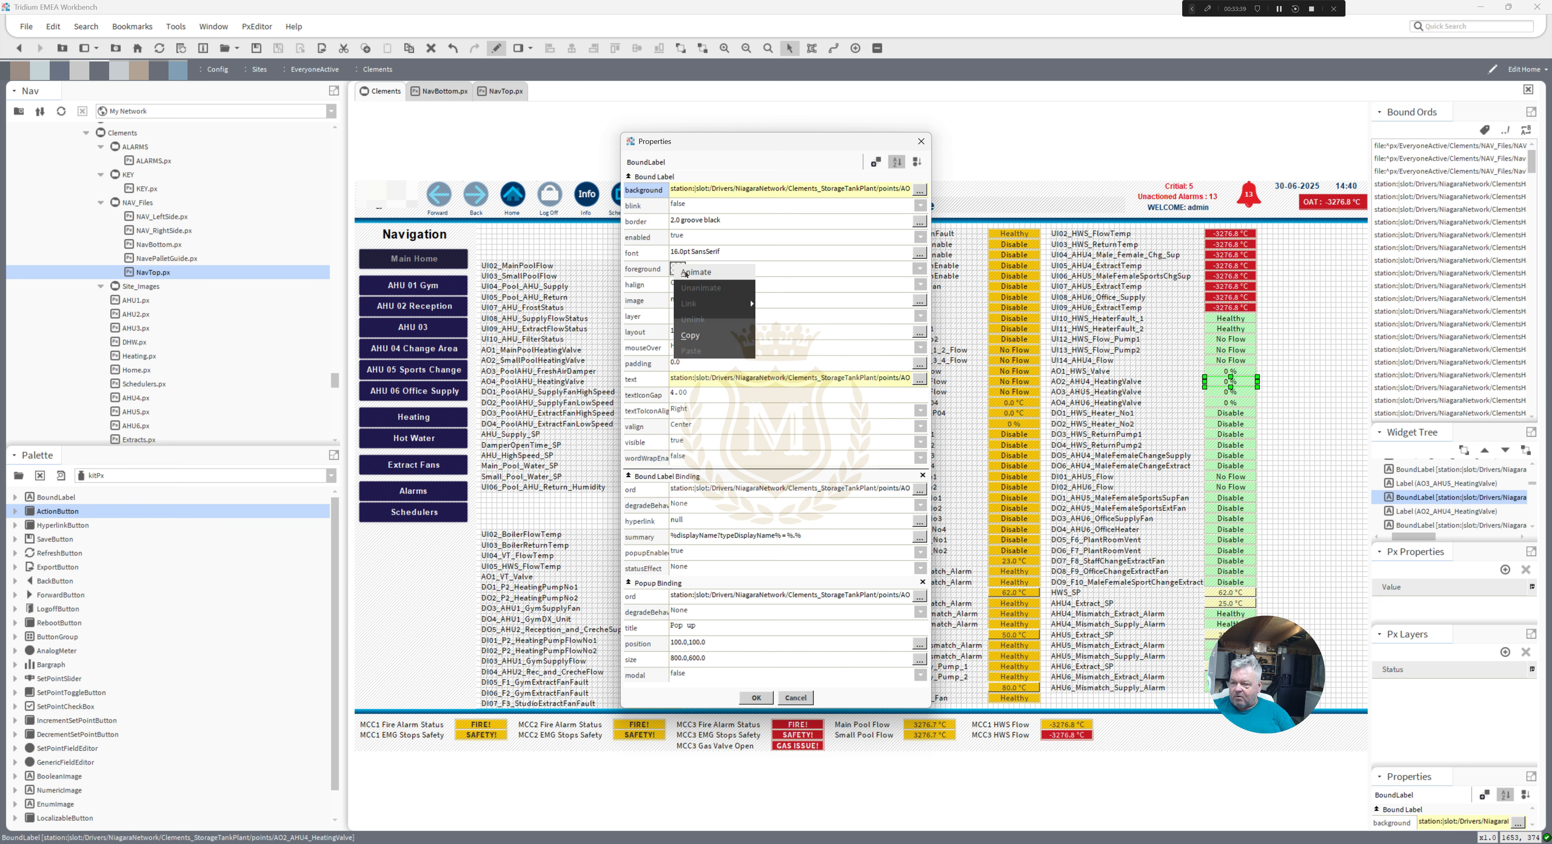
pyautogui.click(695, 273)
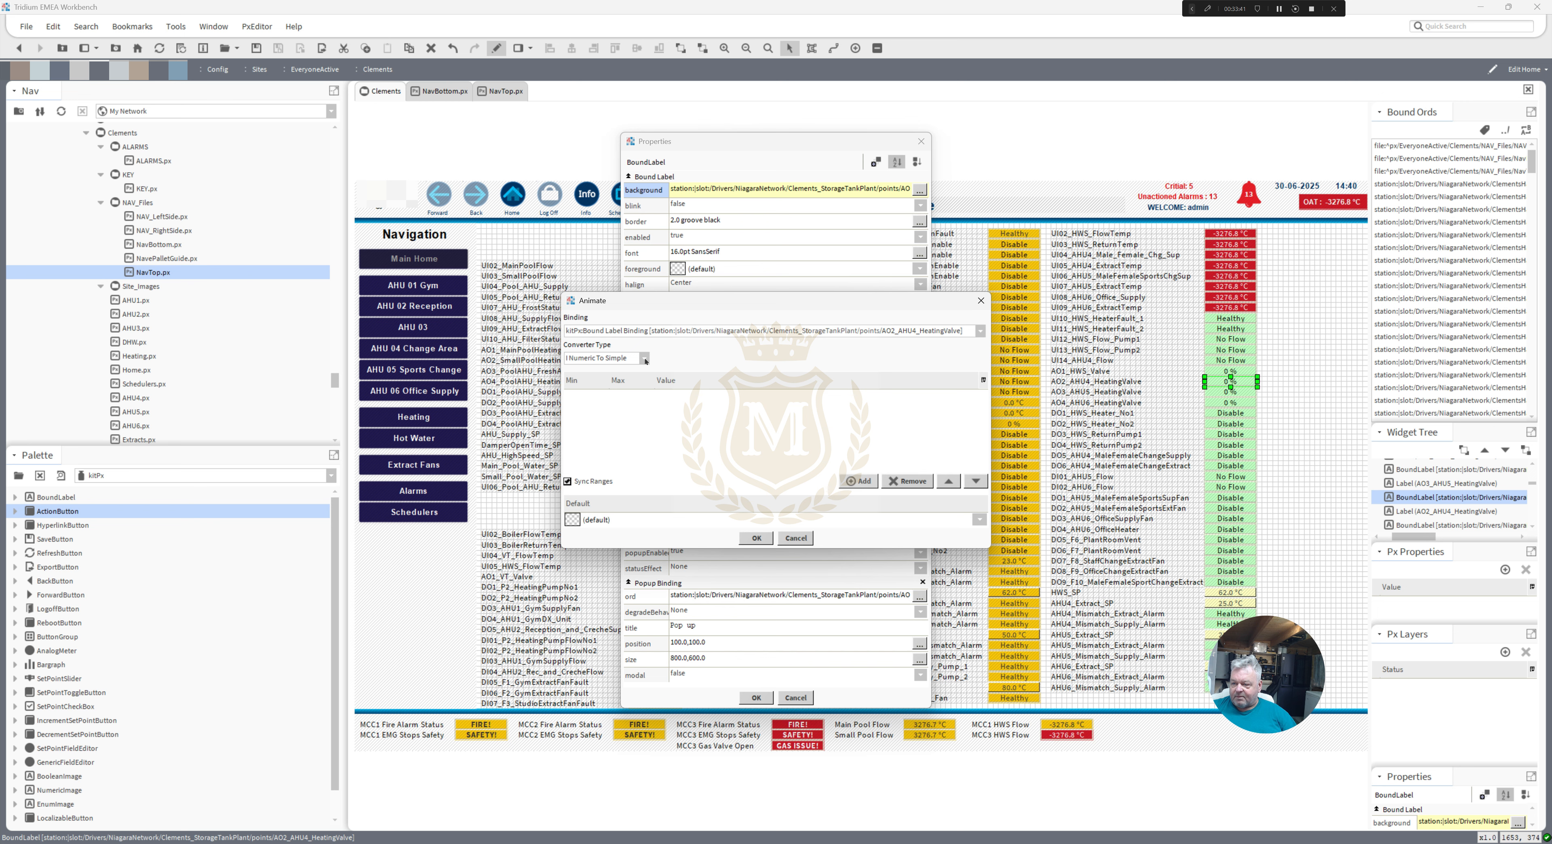
# - Add two ranges to the AO2_AHU4_HeatingValve foreground animation, from -inf to 1 and from 1 to +inf
pyautogui.click(860, 480)
pyautogui.click(860, 480)
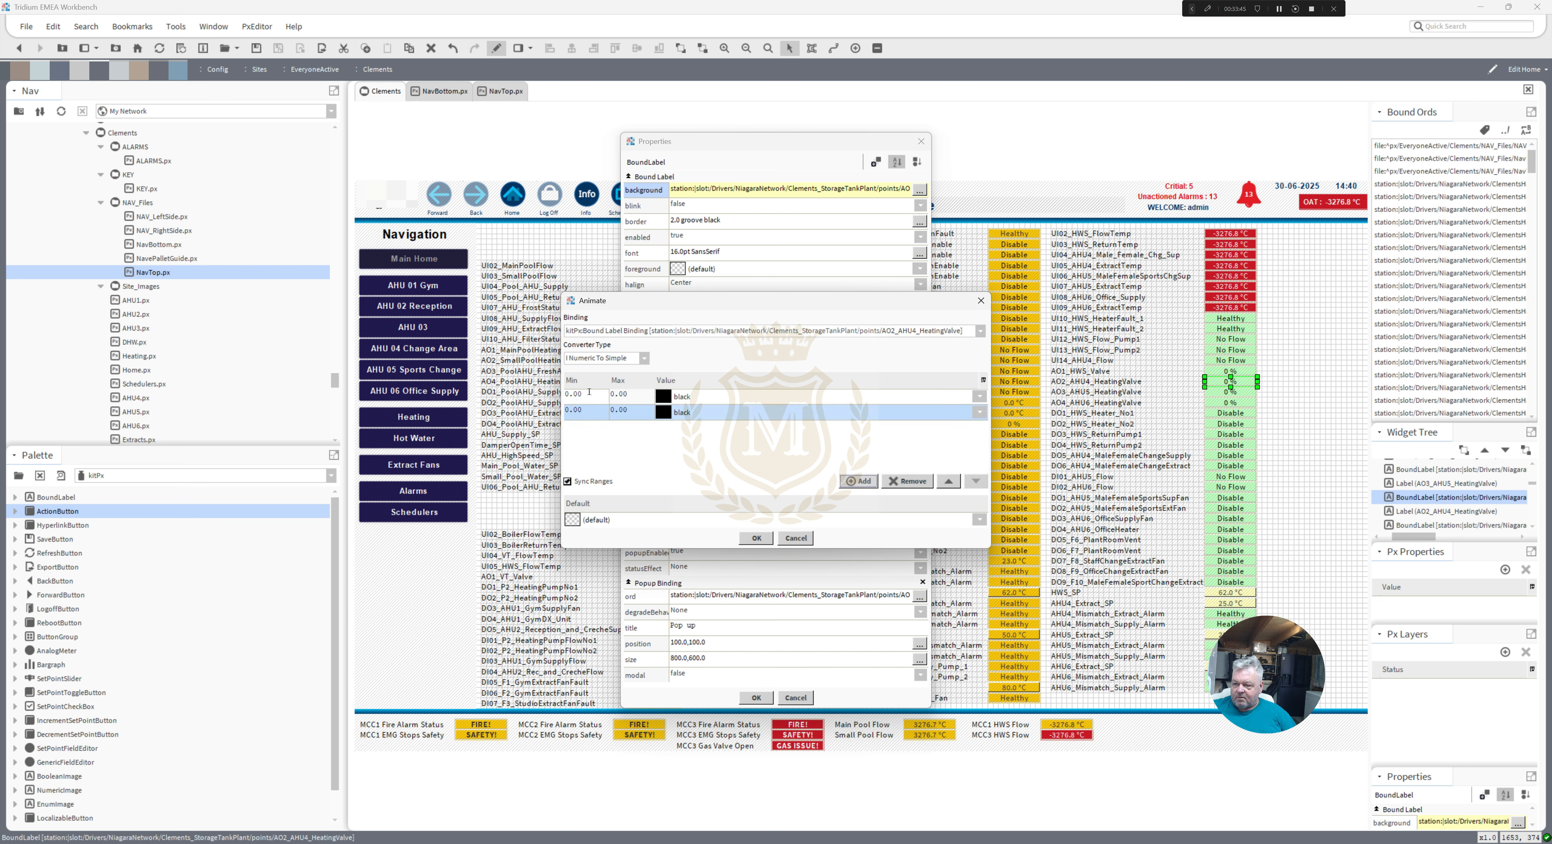
pyautogui.click(589, 392)
pyautogui.write('-in')
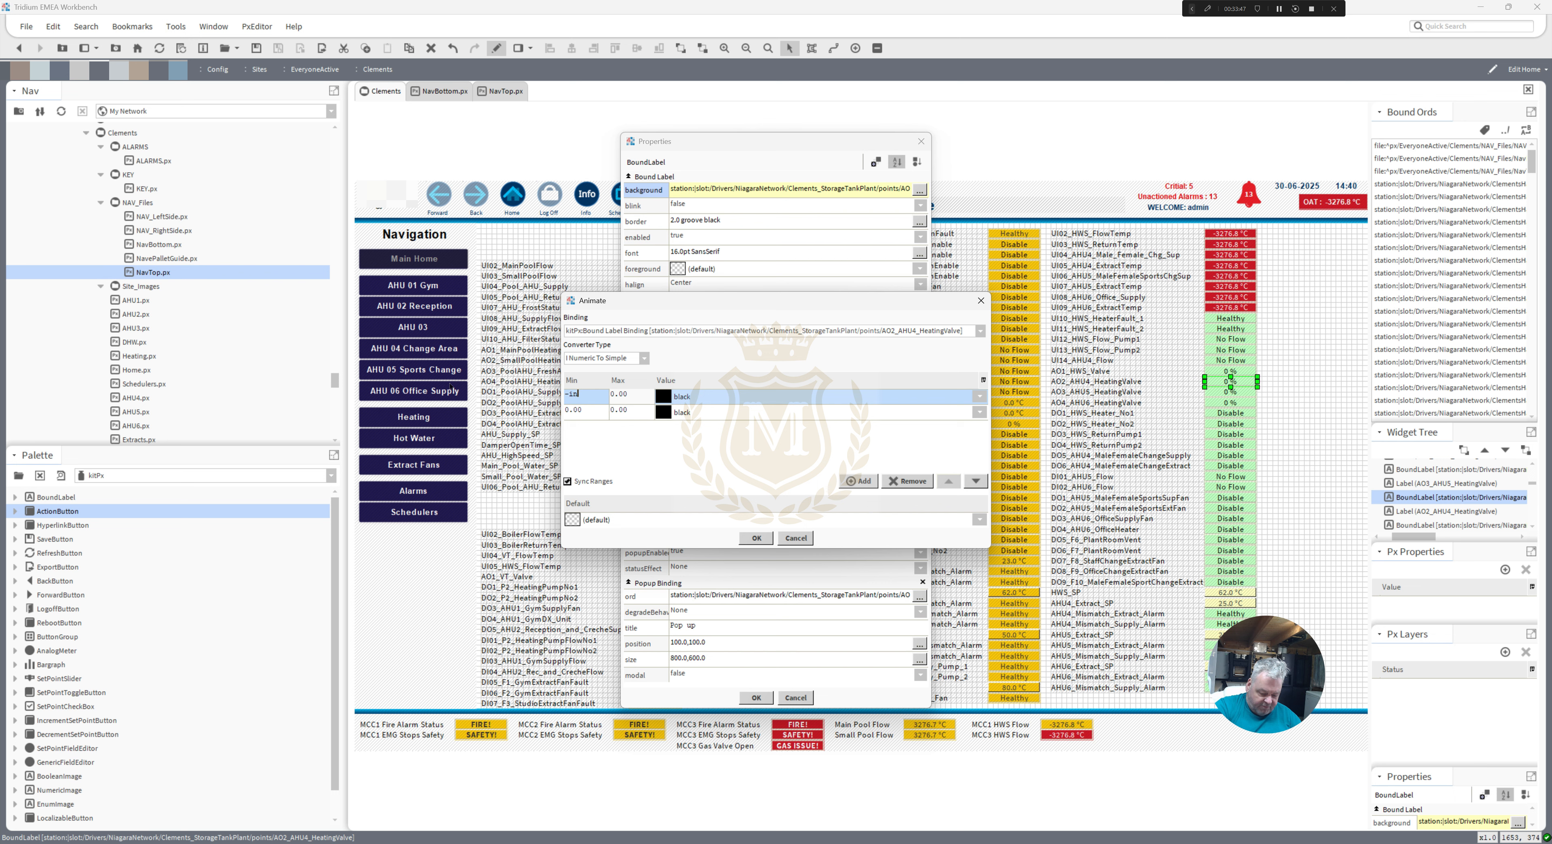
pyautogui.write('f')
pyautogui.click(636, 410)
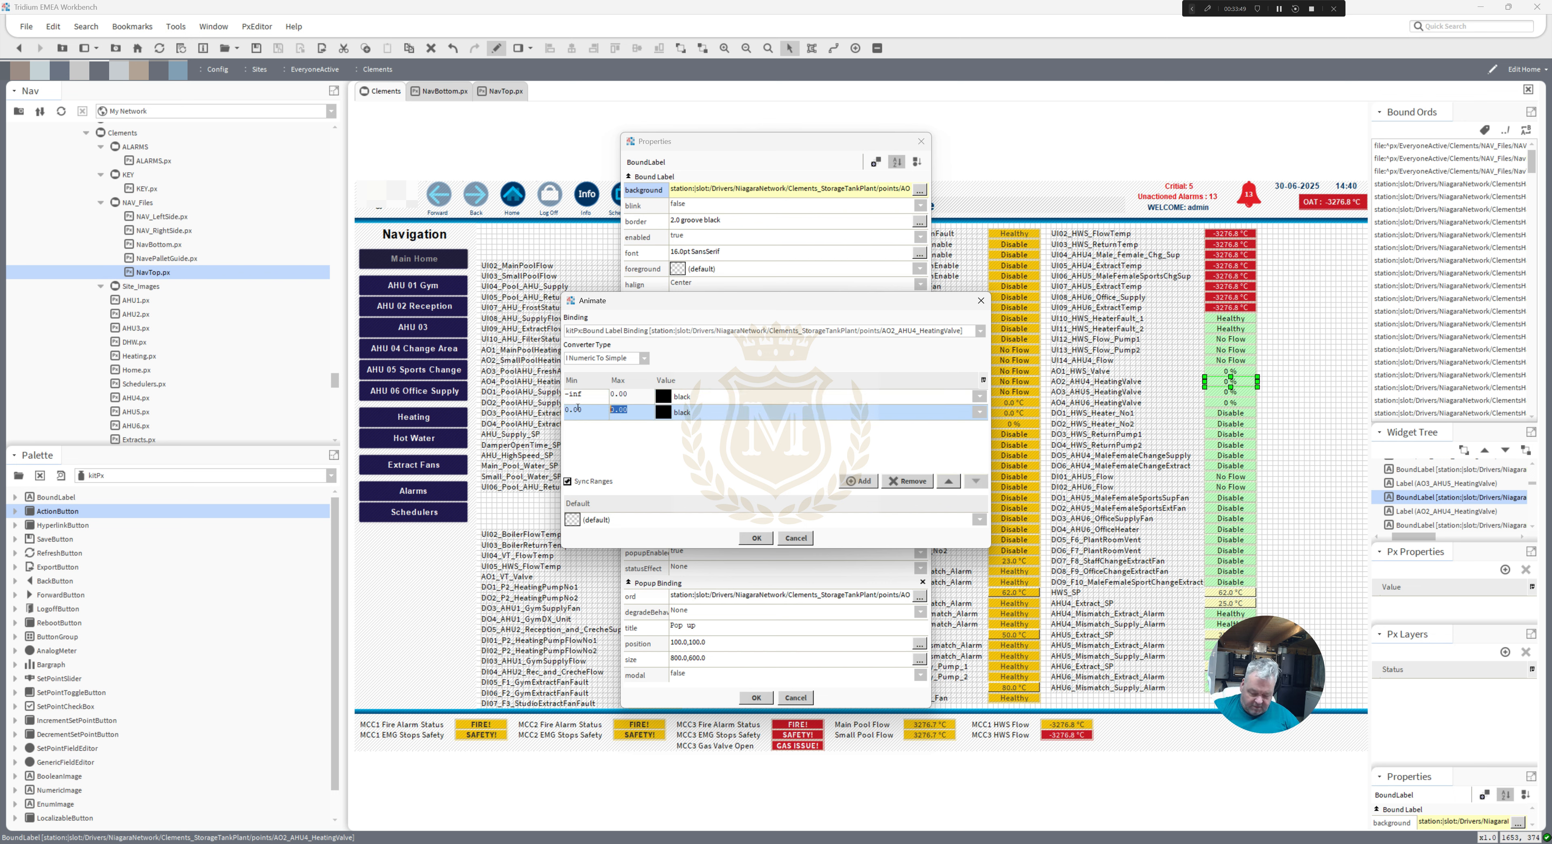
pyautogui.write('+inf')
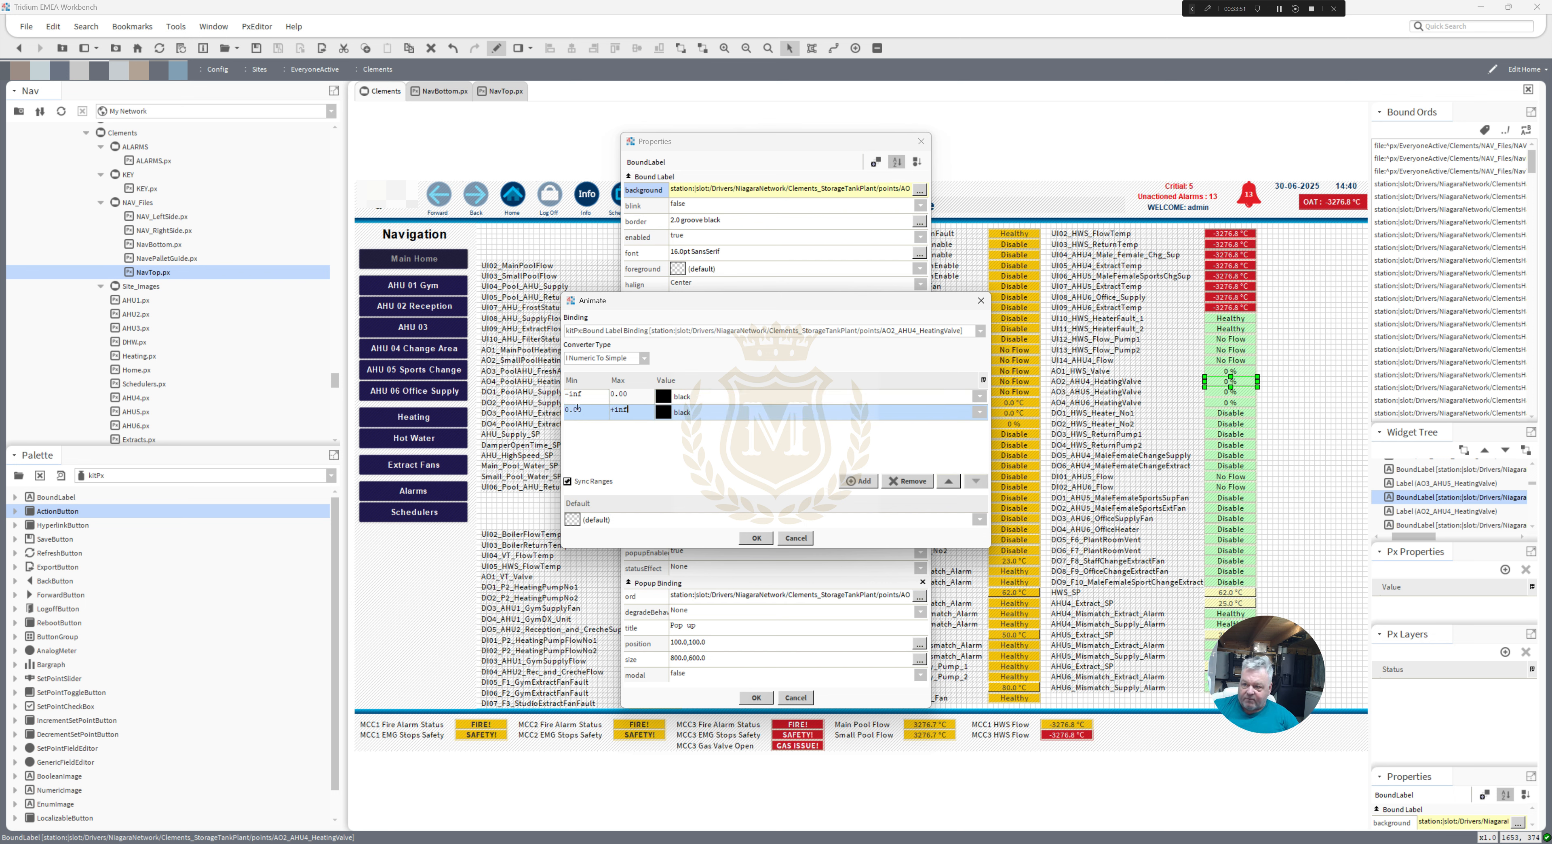
pyautogui.hotkey('shift', 'Tab')
pyautogui.write('1')
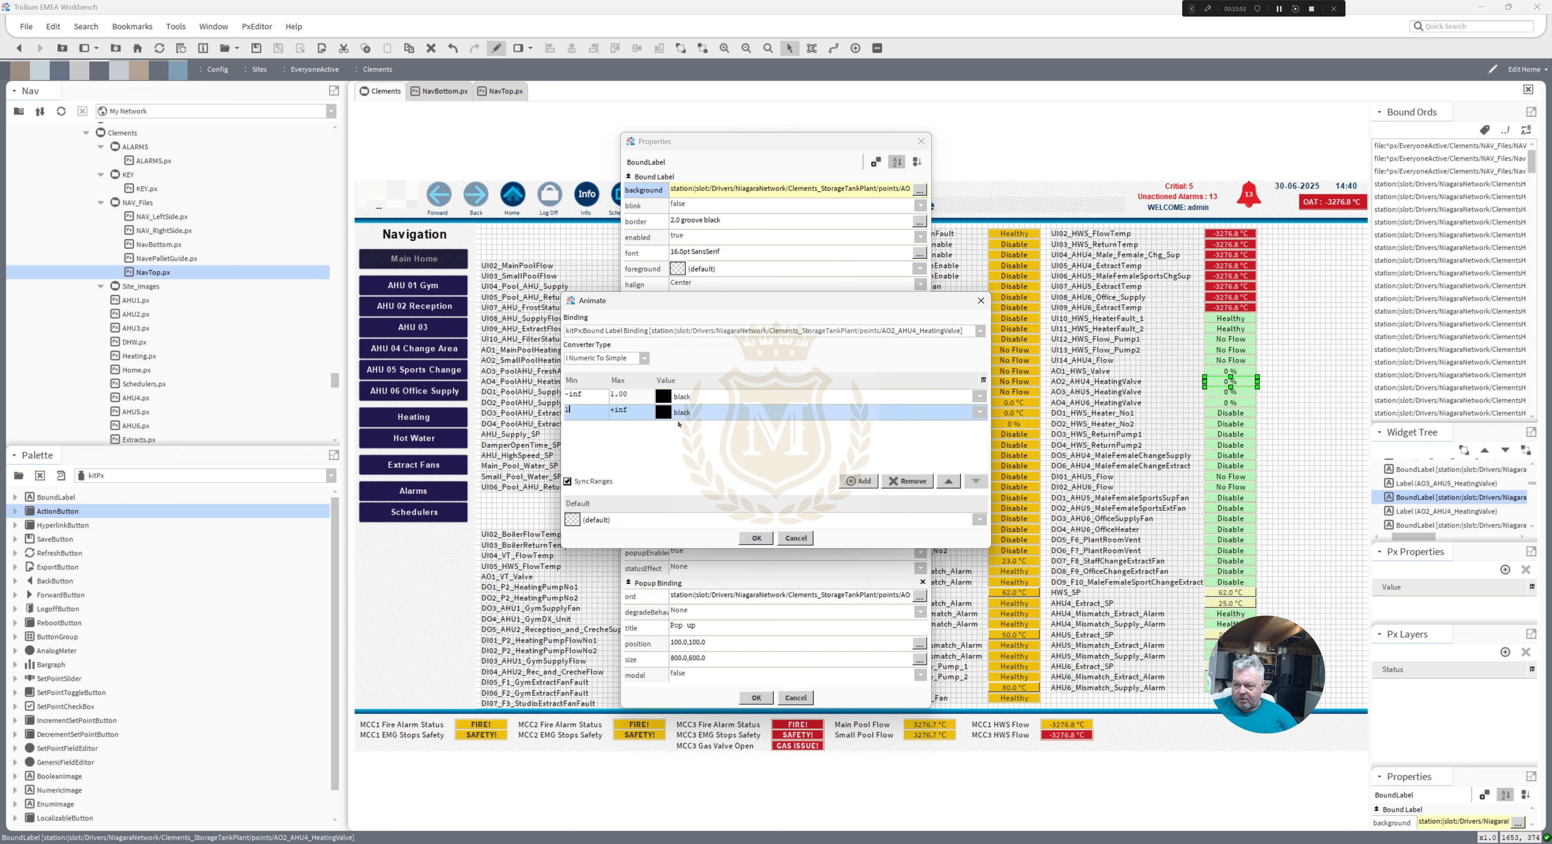
# - Set the AO2_AHU4_HeatingValve animation's upper range to green, apply the properties, and toggle the page out of edit mode
pyautogui.click(664, 412)
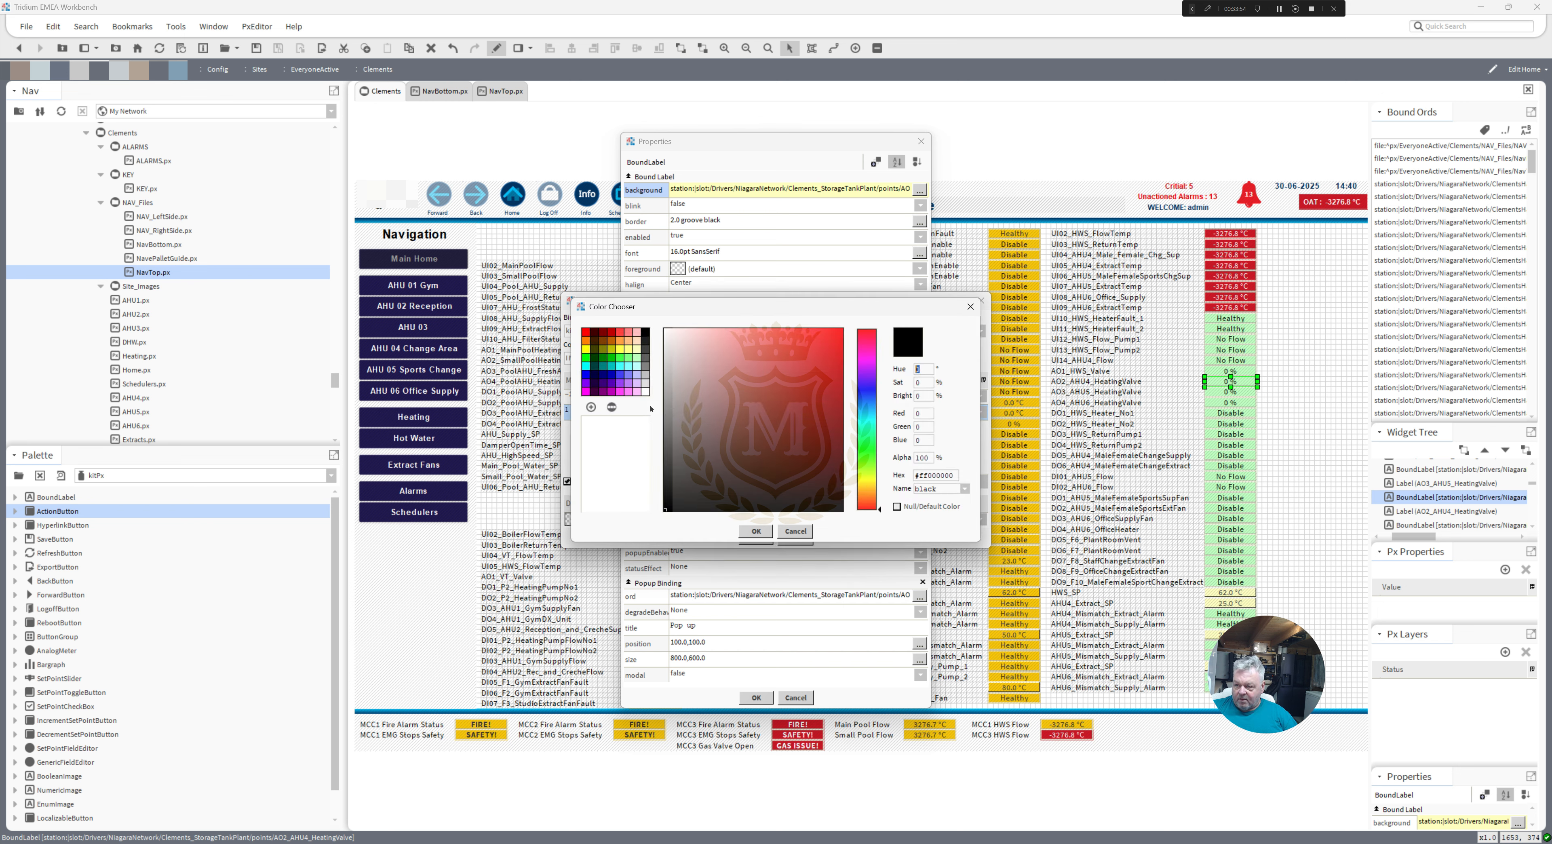
pyautogui.click(601, 361)
pyautogui.click(750, 531)
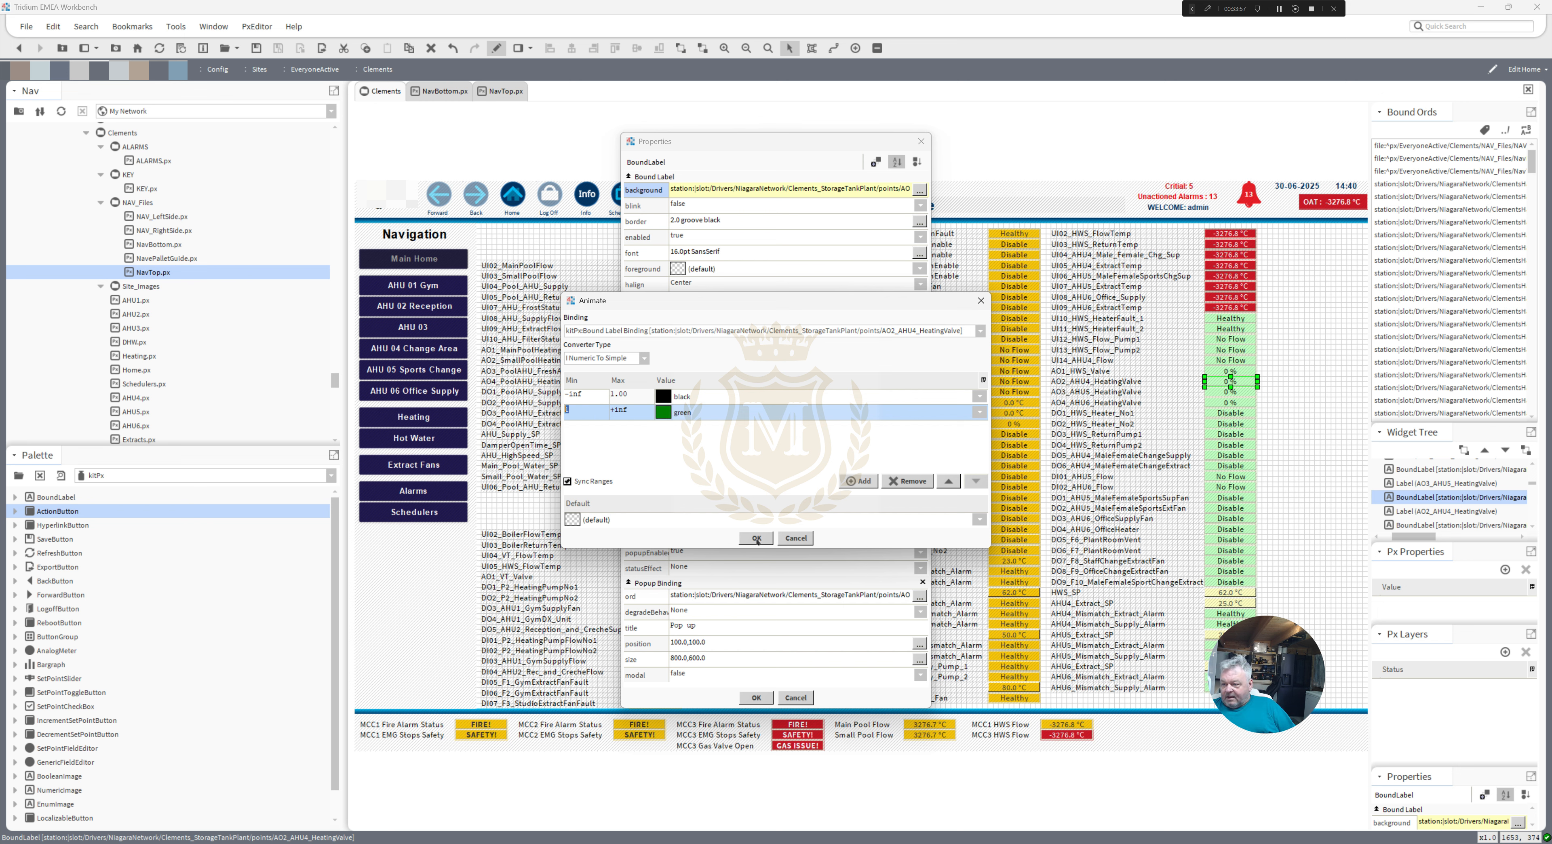
pyautogui.click(757, 539)
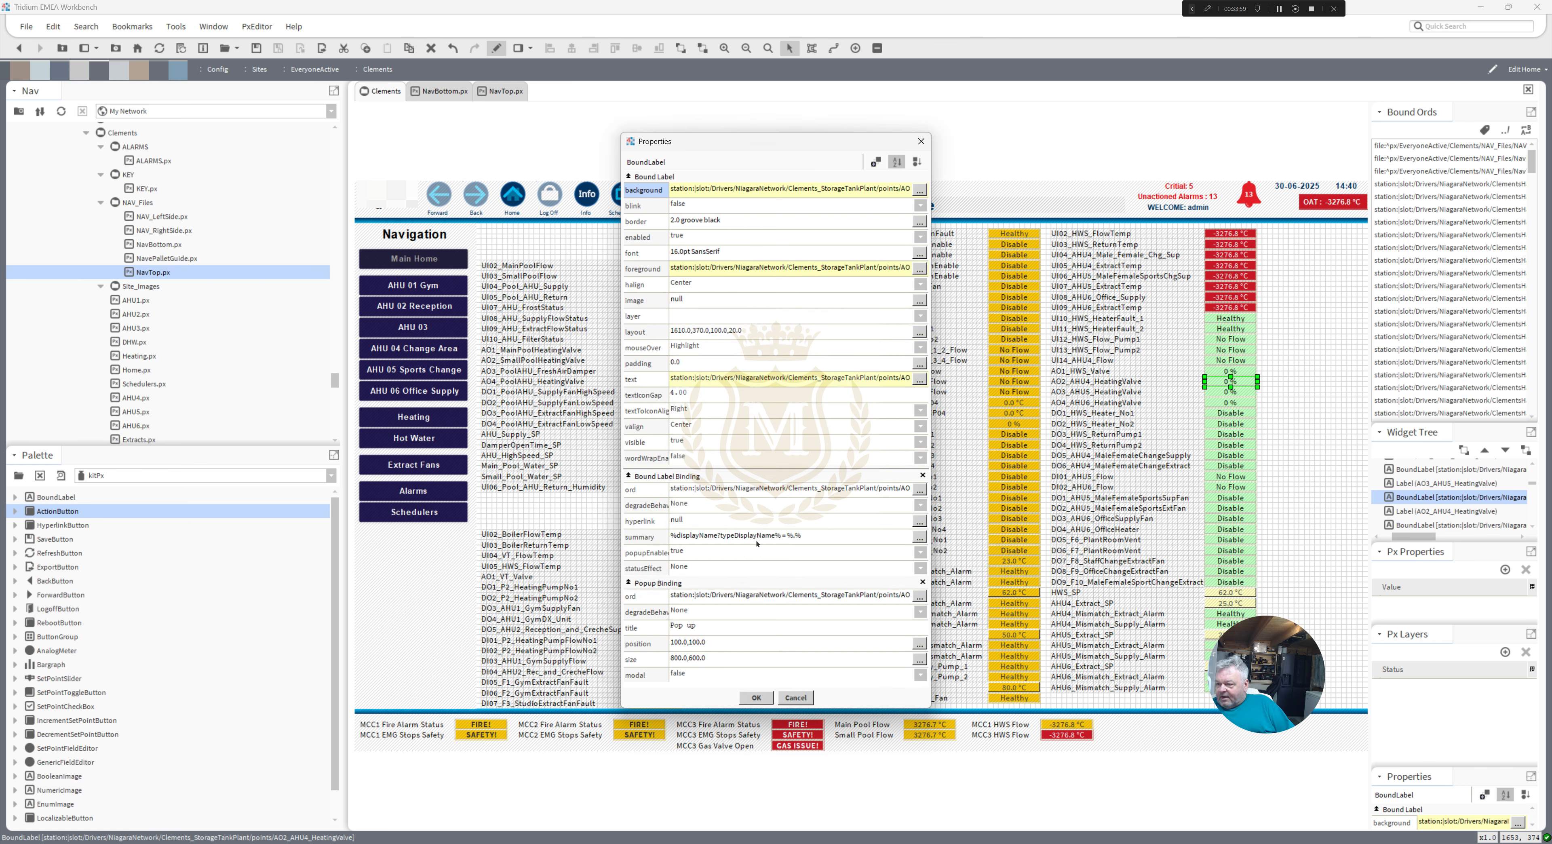
pyautogui.click(757, 698)
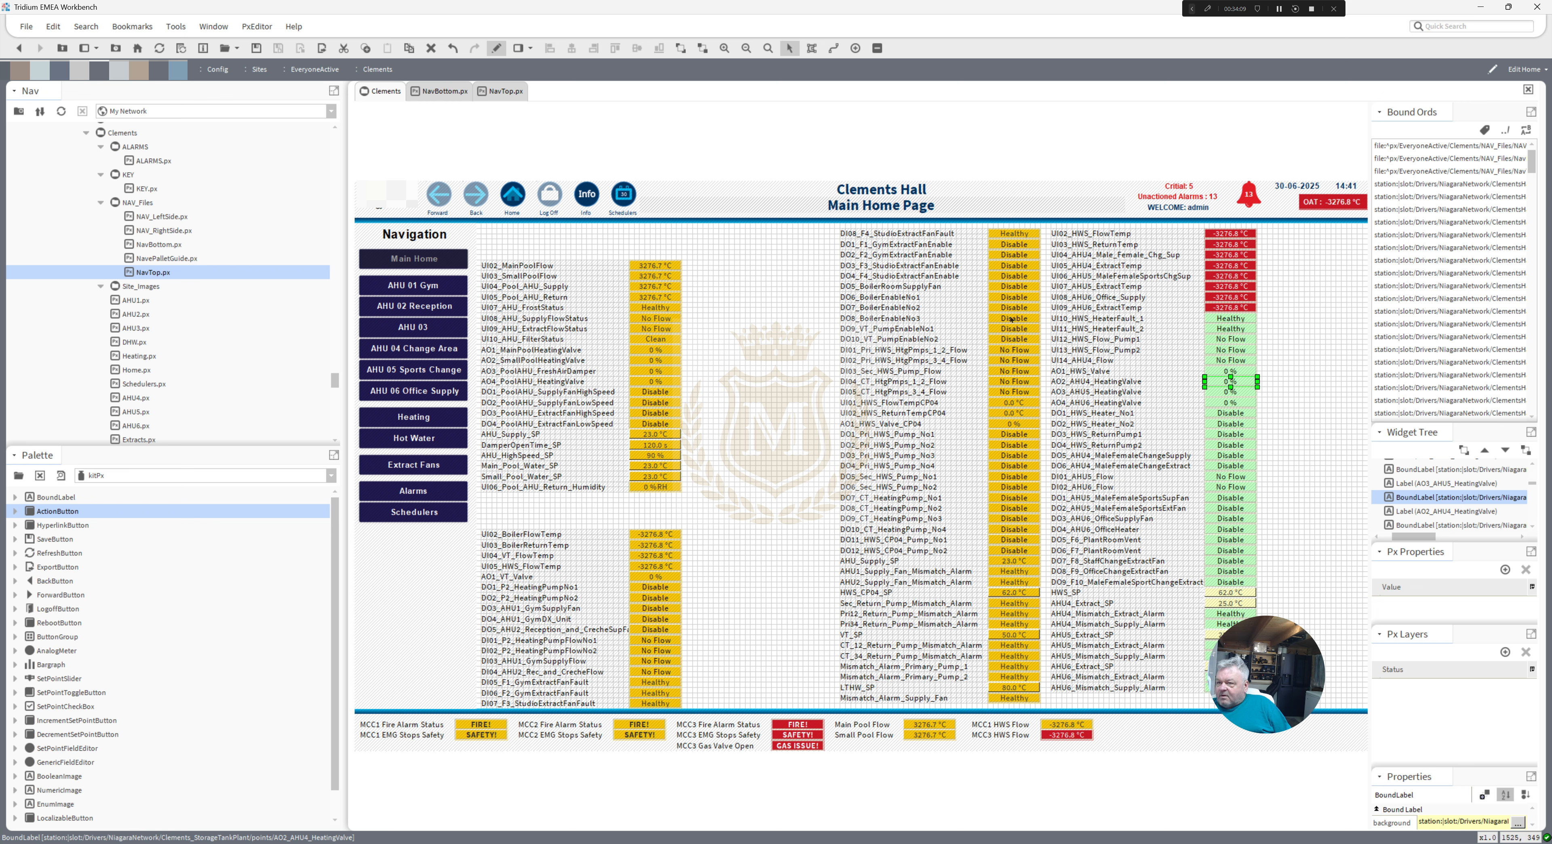
pyautogui.click(497, 49)
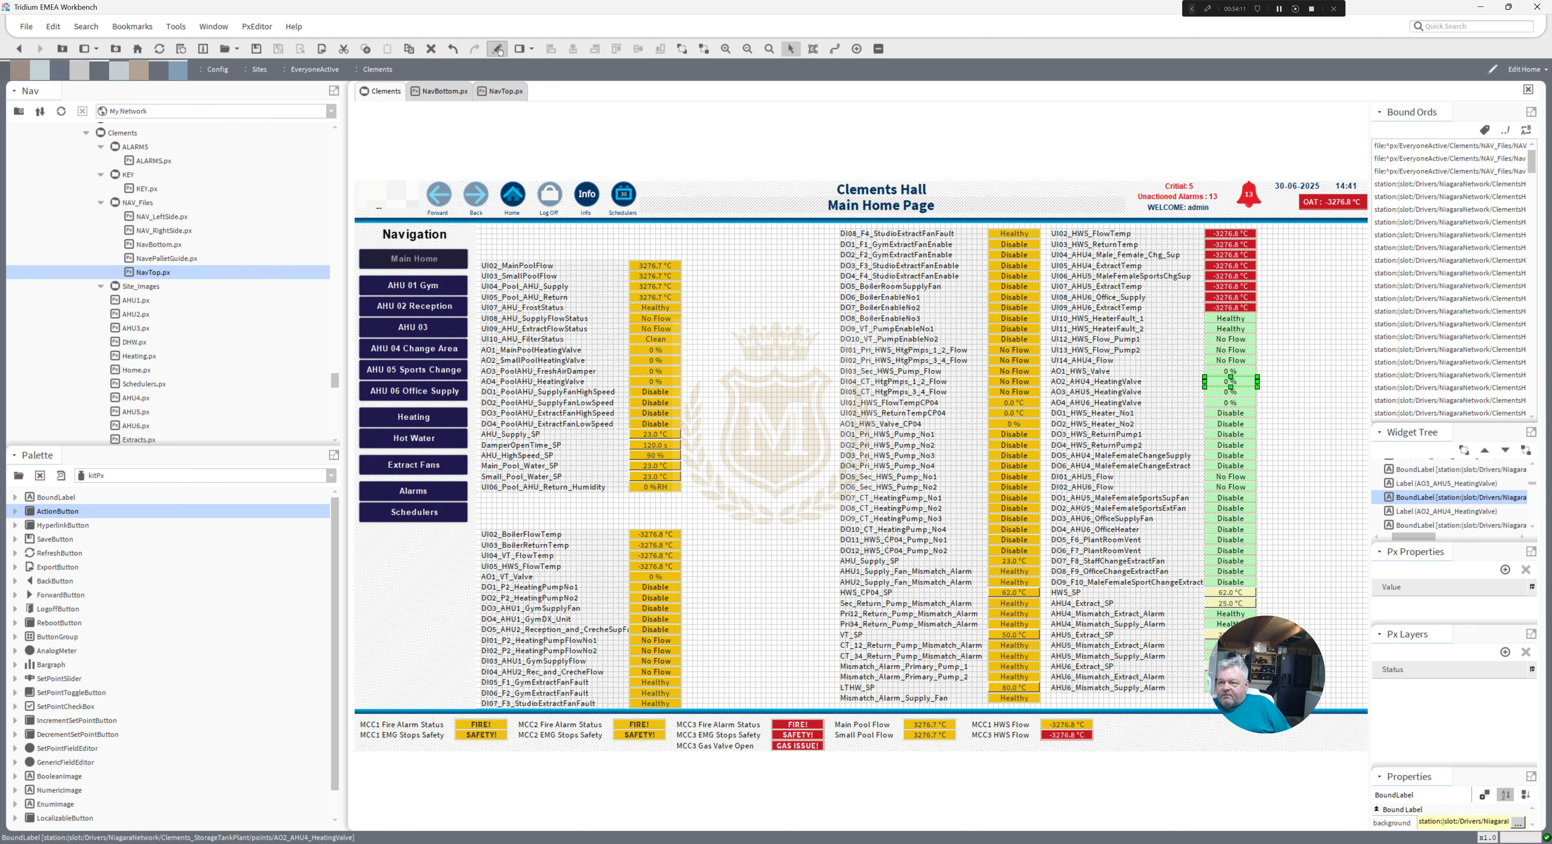